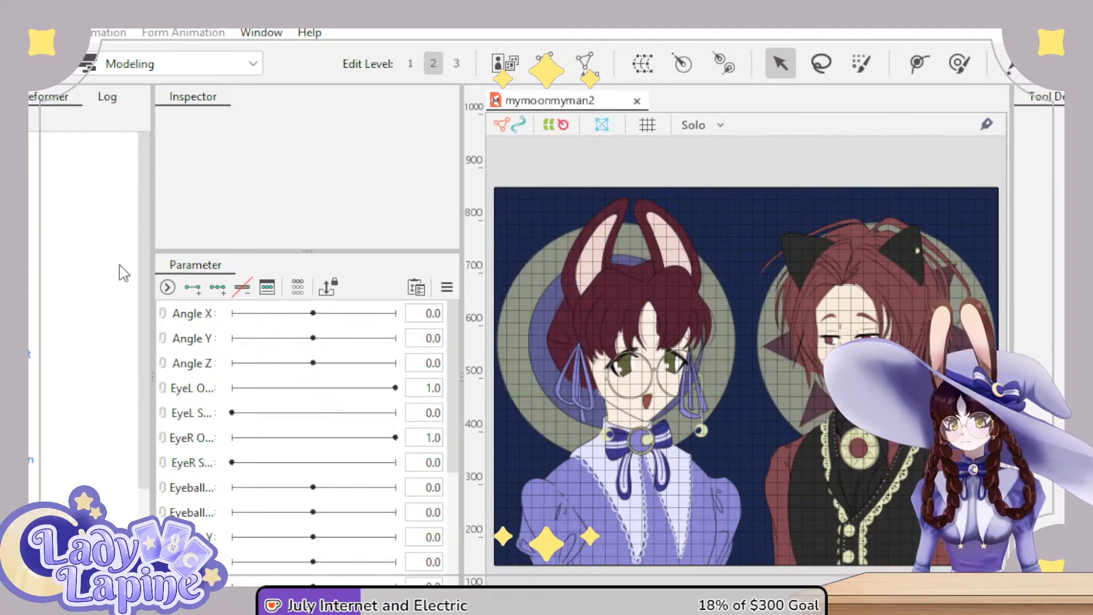
- Move the bunny ears mesh up so that it sits on top of the purple-dressed character's head
click(85, 247)
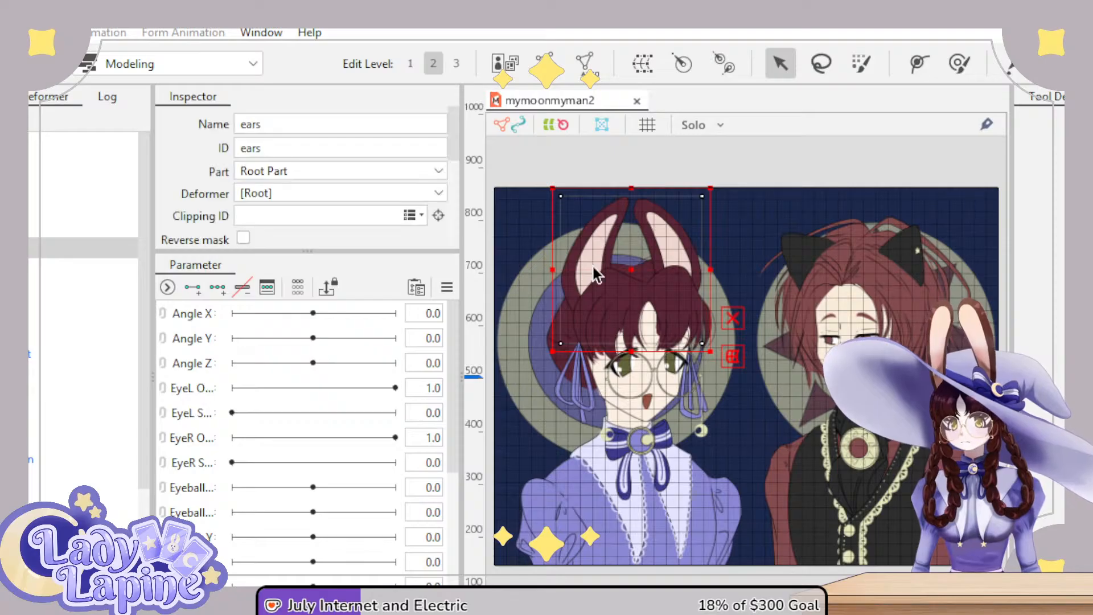
click(652, 287)
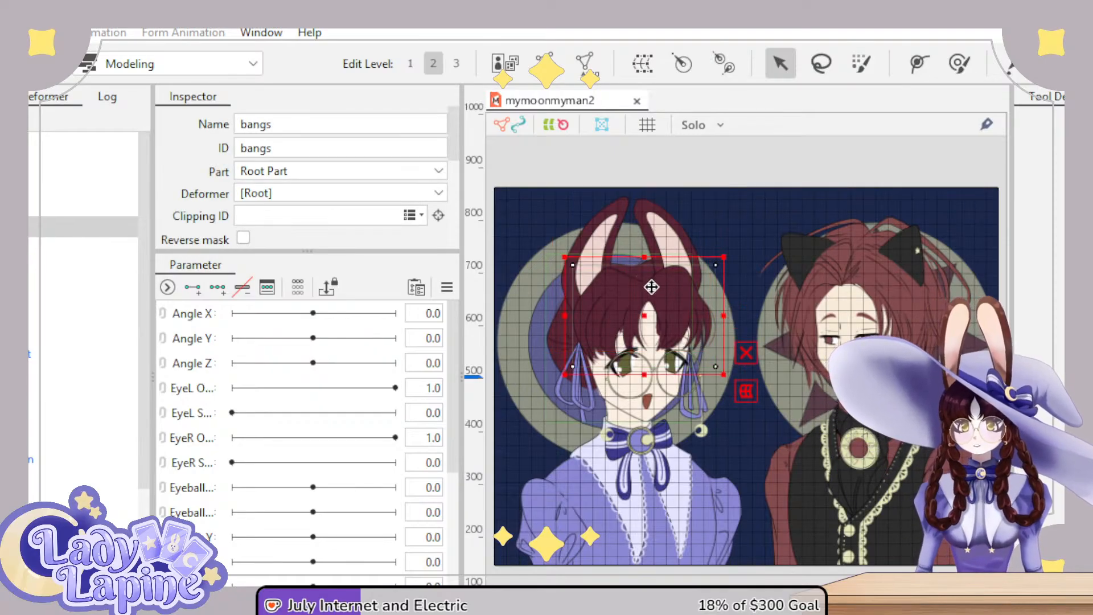
click(586, 251)
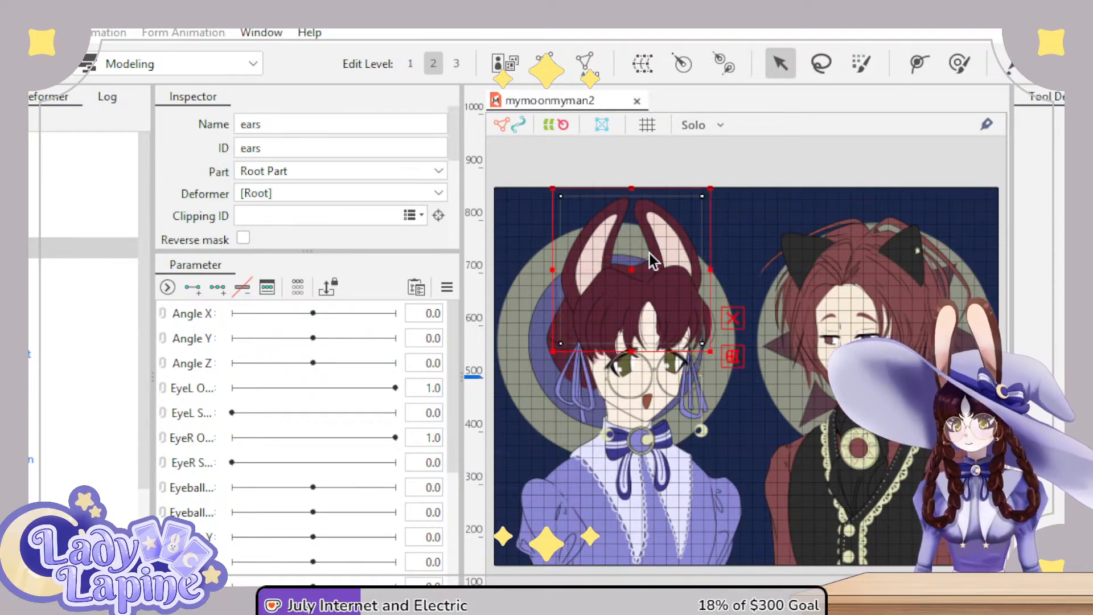
drag(627, 261, 629, 212)
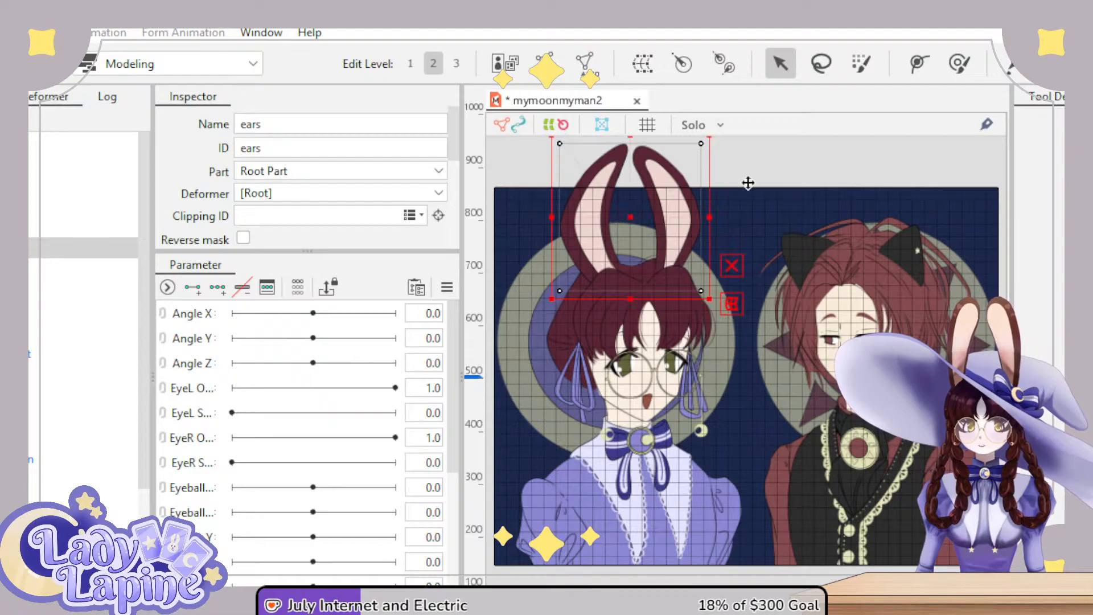
scroll(833, 426, down, 3)
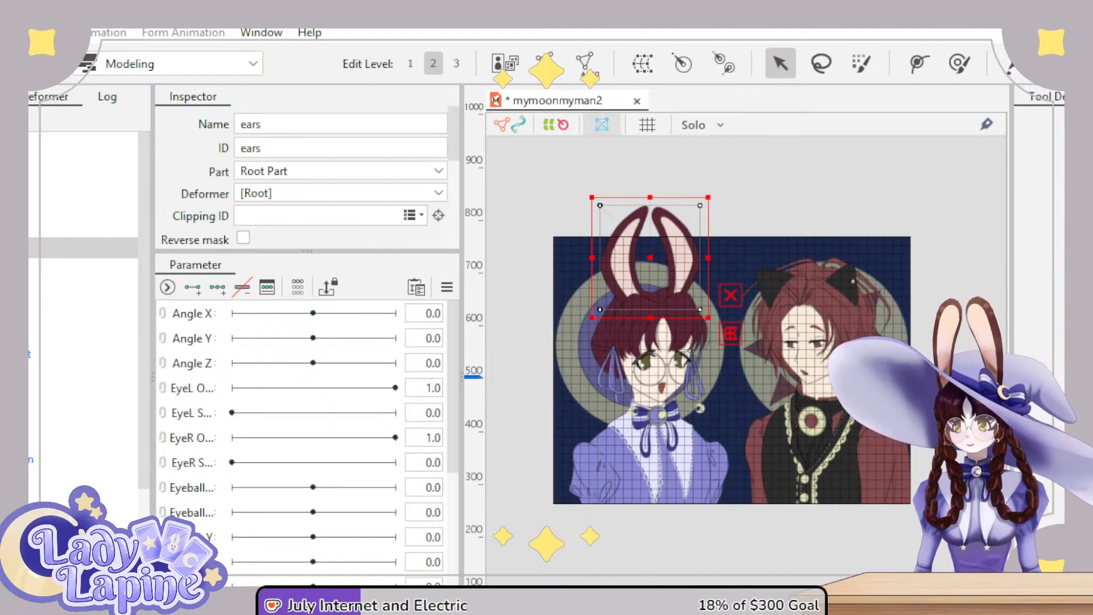
- Delete all the default parameters, from Angle X through the body parameters, leaving the parameter list empty
click(83, 311)
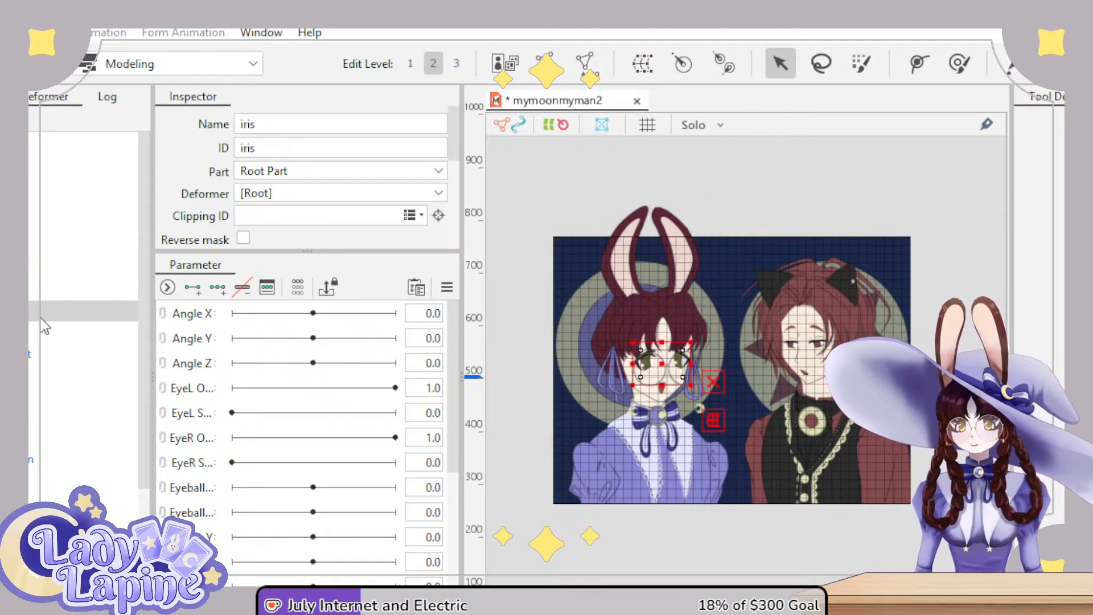
scroll(259, 544, down, 4)
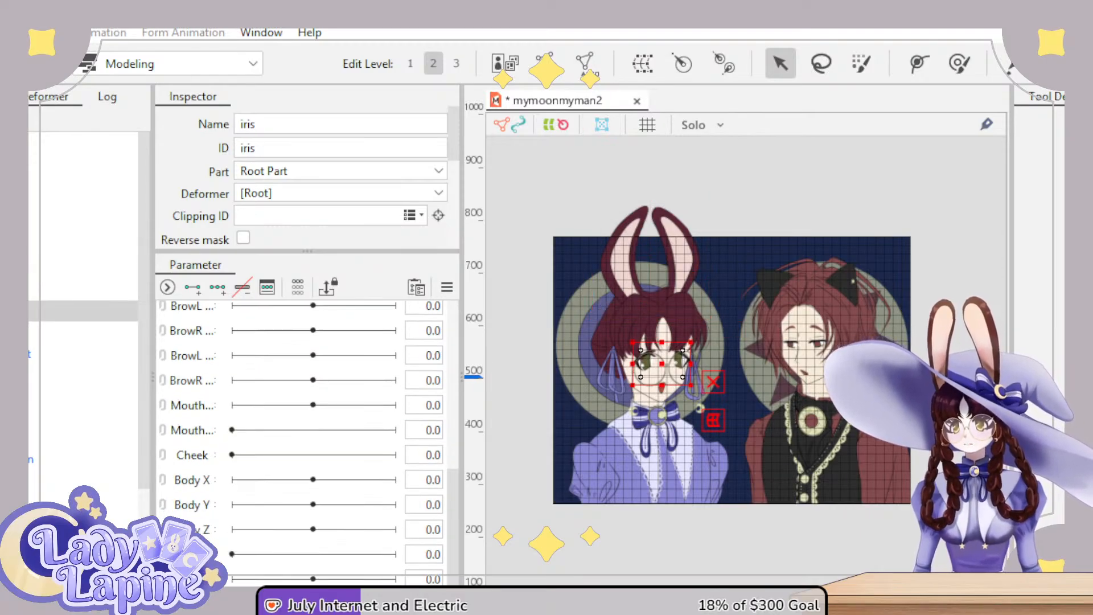
scroll(228, 488, up, 4)
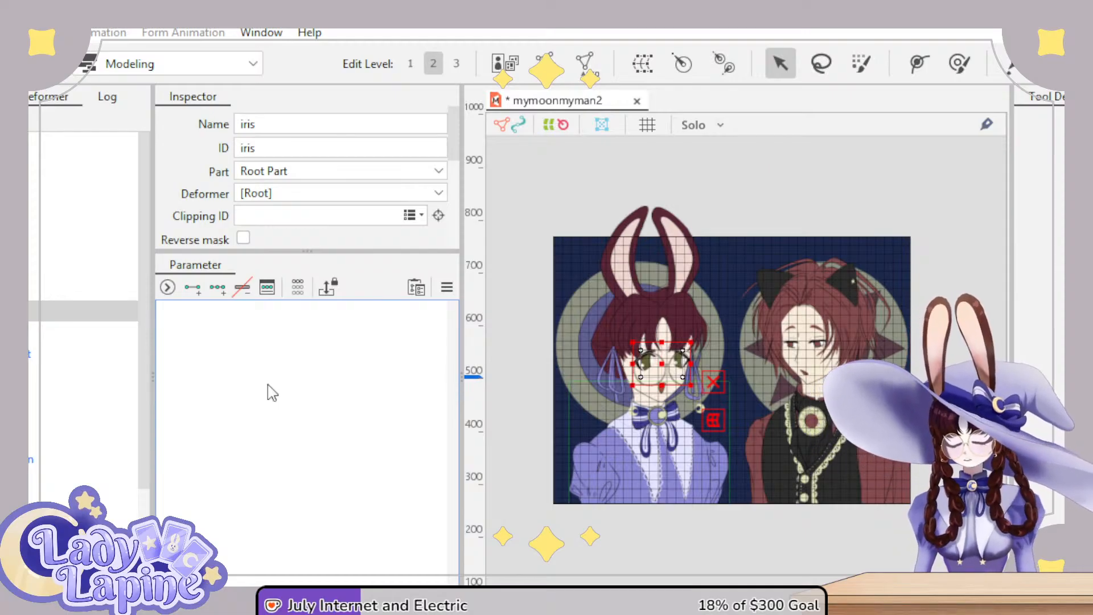
scroll(728, 419, up, 3)
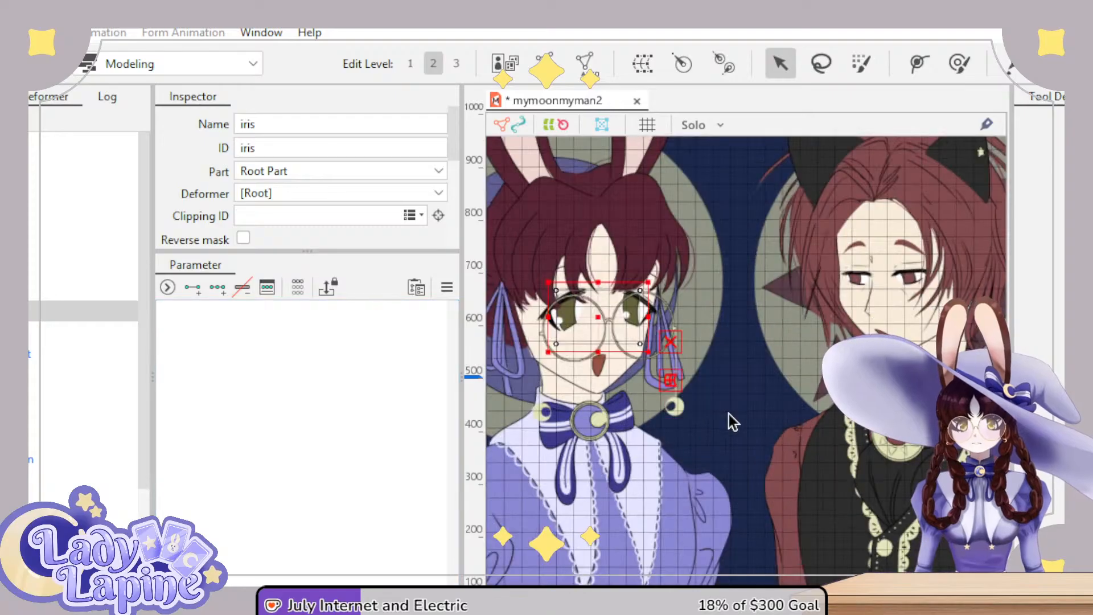
scroll(728, 419, down, 2)
scroll(780, 422, down, 3)
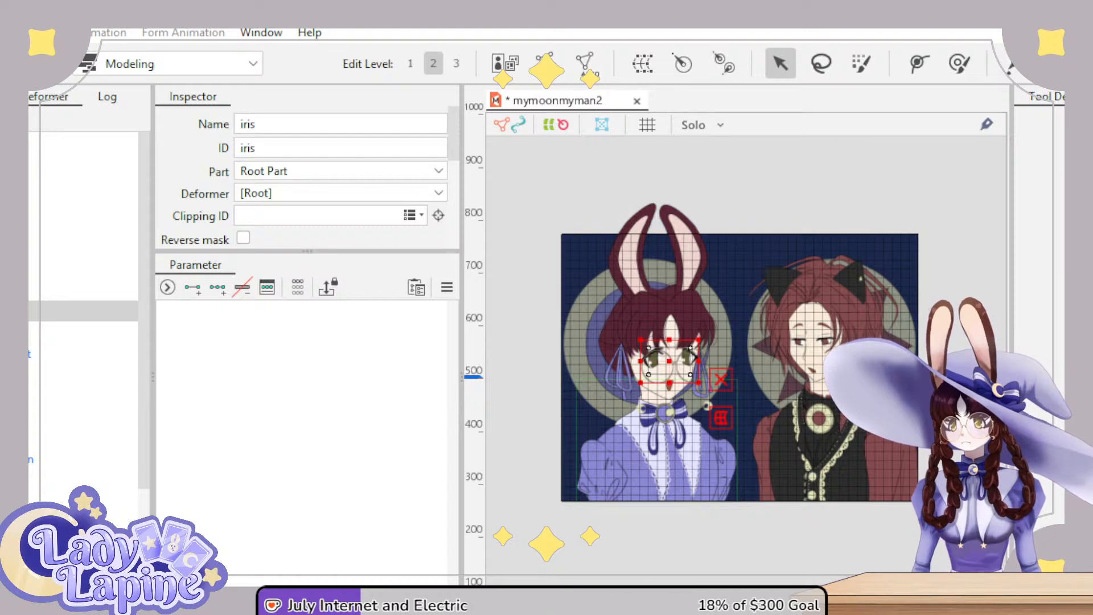
- Rename the Layer 9 mesh as "glasses 1"
click(82, 143)
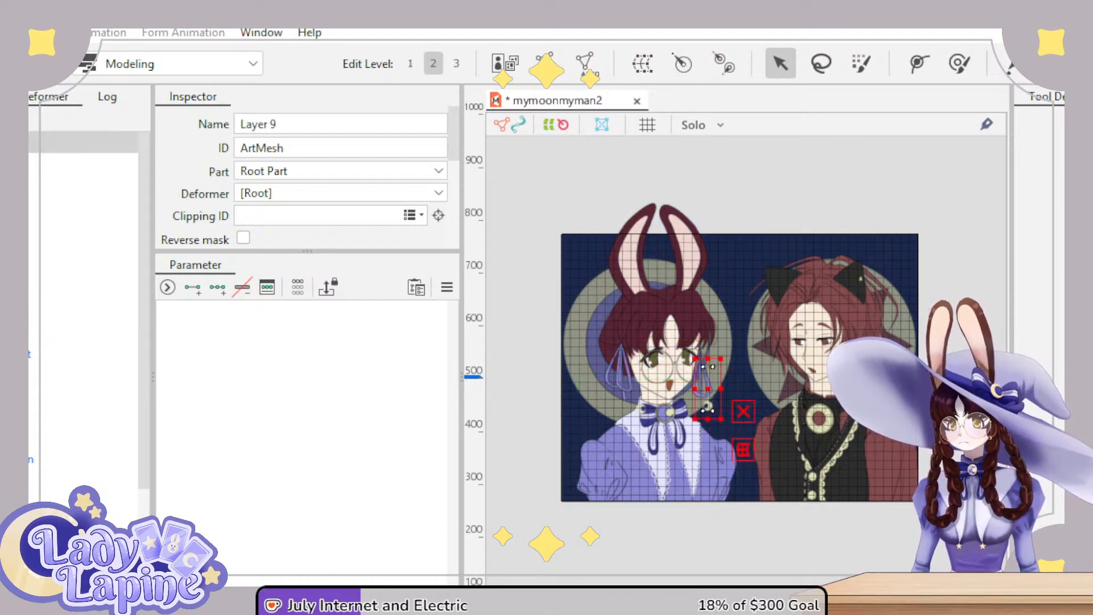
click(82, 163)
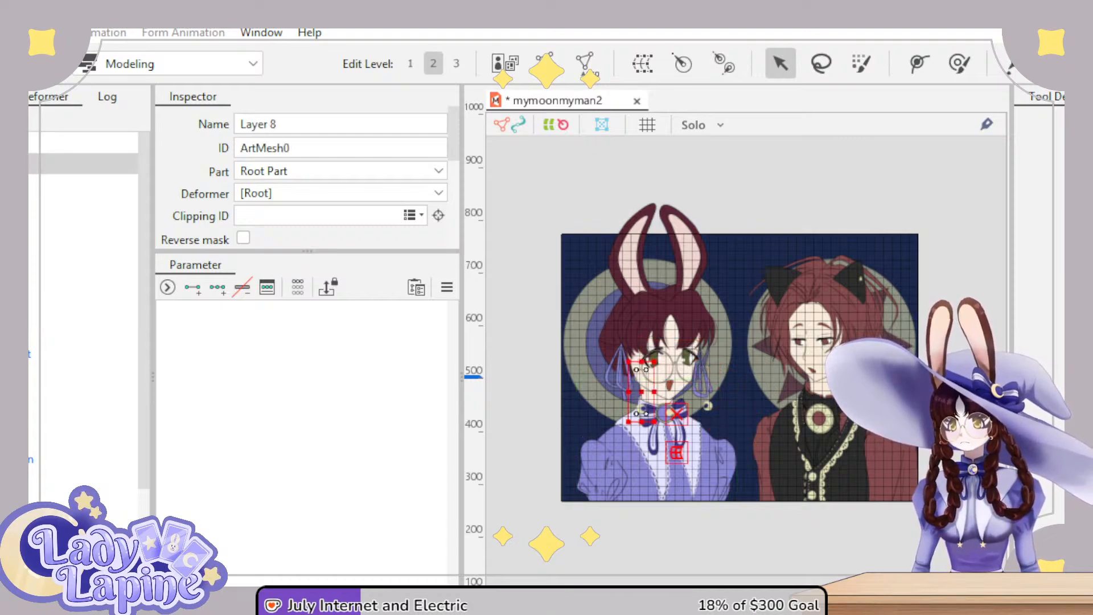
click(83, 142)
triple_click(287, 123)
text(g)
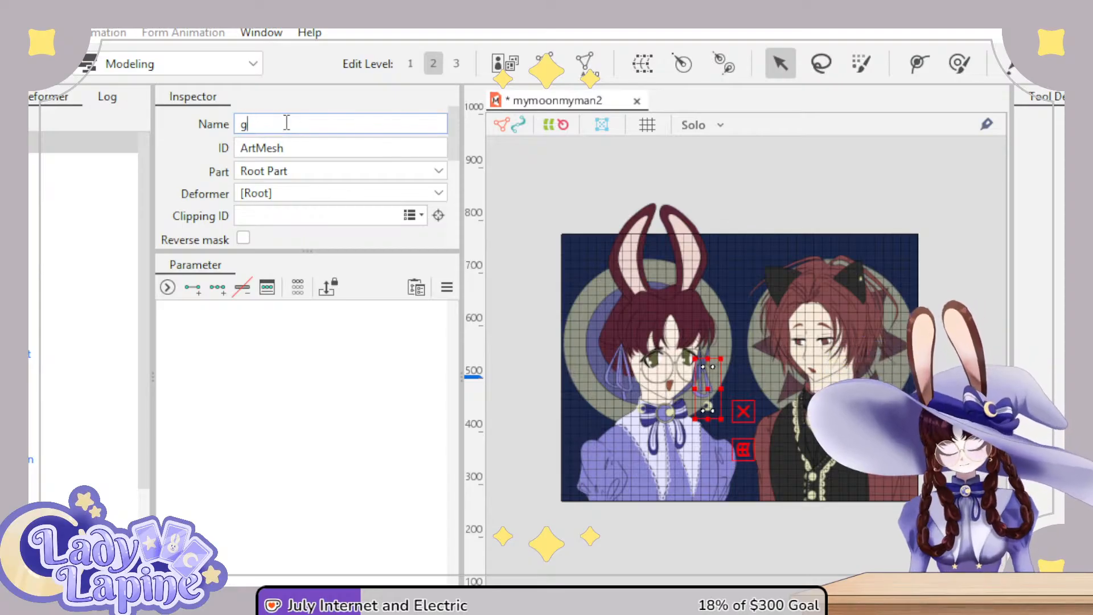
text(lasses 1)
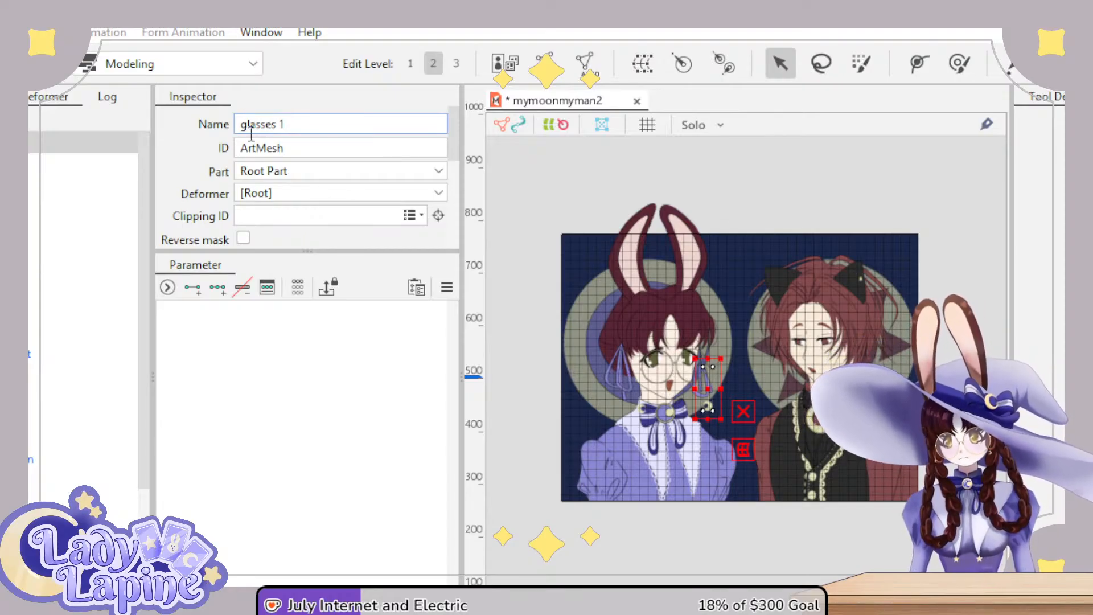
key(Return)
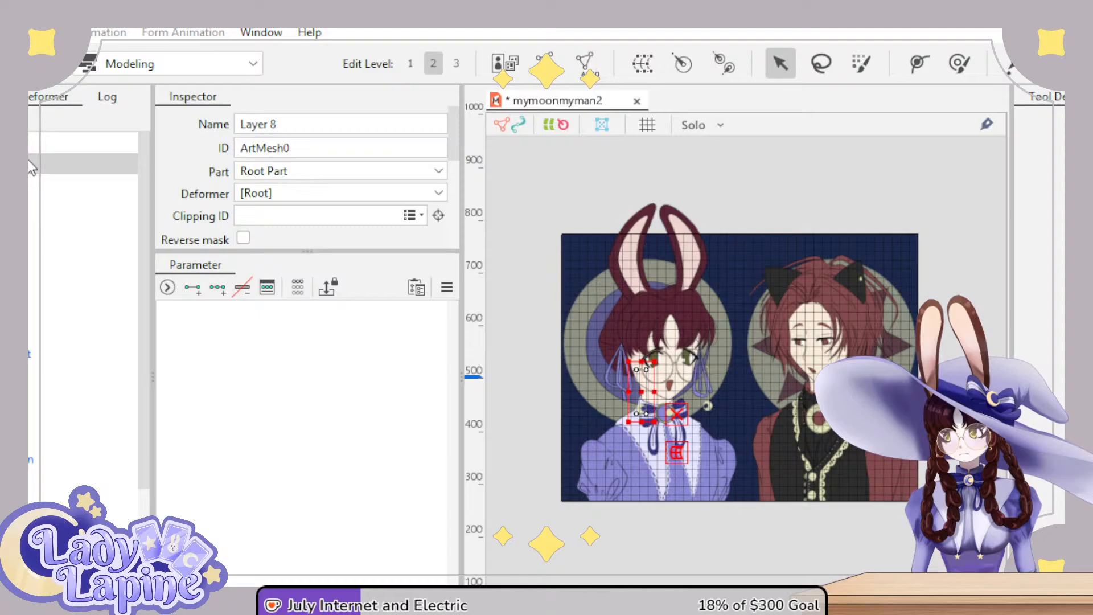
- Rename the Layer 8 mesh as "glasses 2"
click(288, 126)
text(glasses 2)
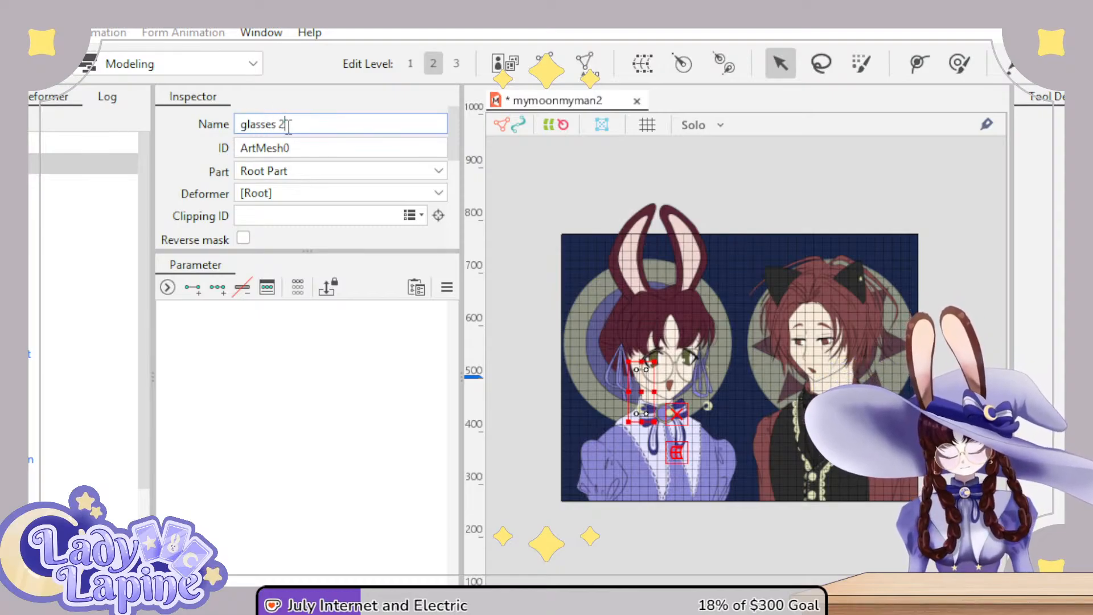
key(Return)
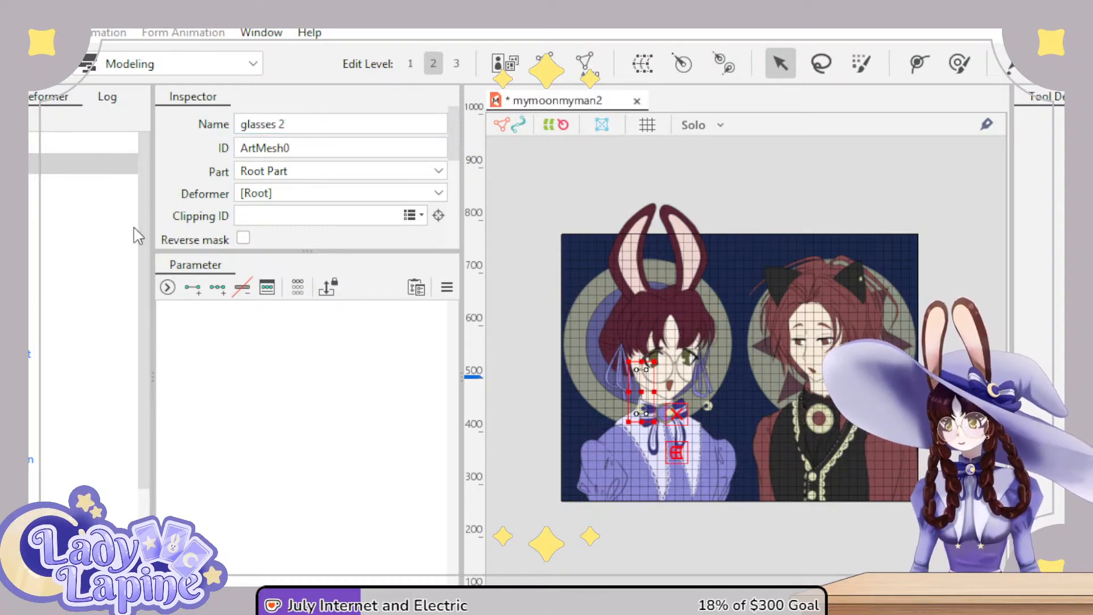
- Select every art mesh in the model and generate dense automatic meshes over both characters
scroll(144, 210, down, 3)
scroll(142, 339, down, 3)
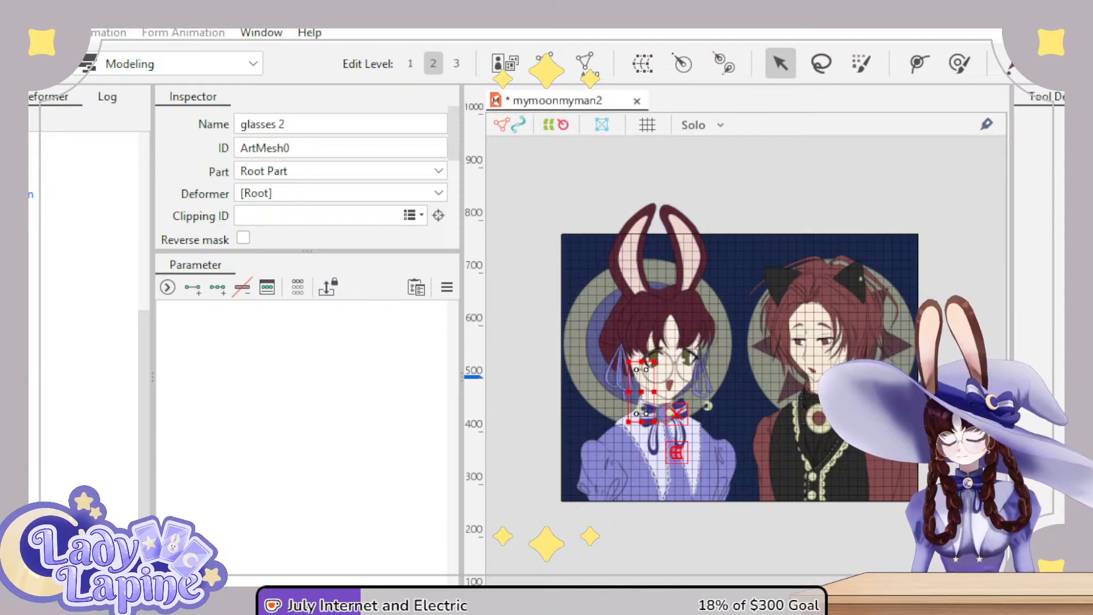
click(135, 551)
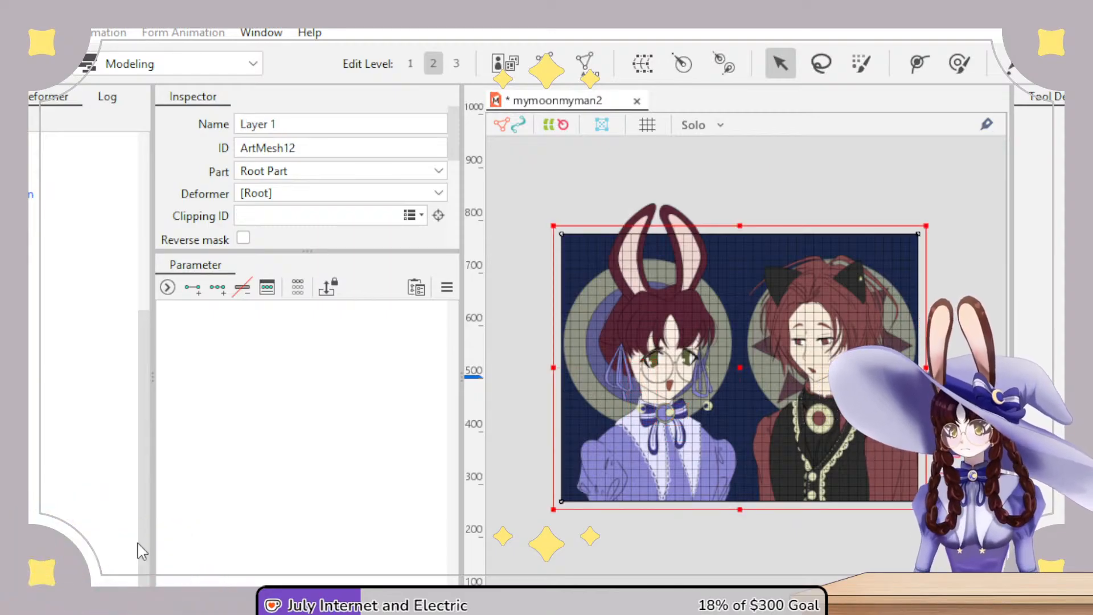
scroll(149, 383, up, 3)
key(ctrl+a)
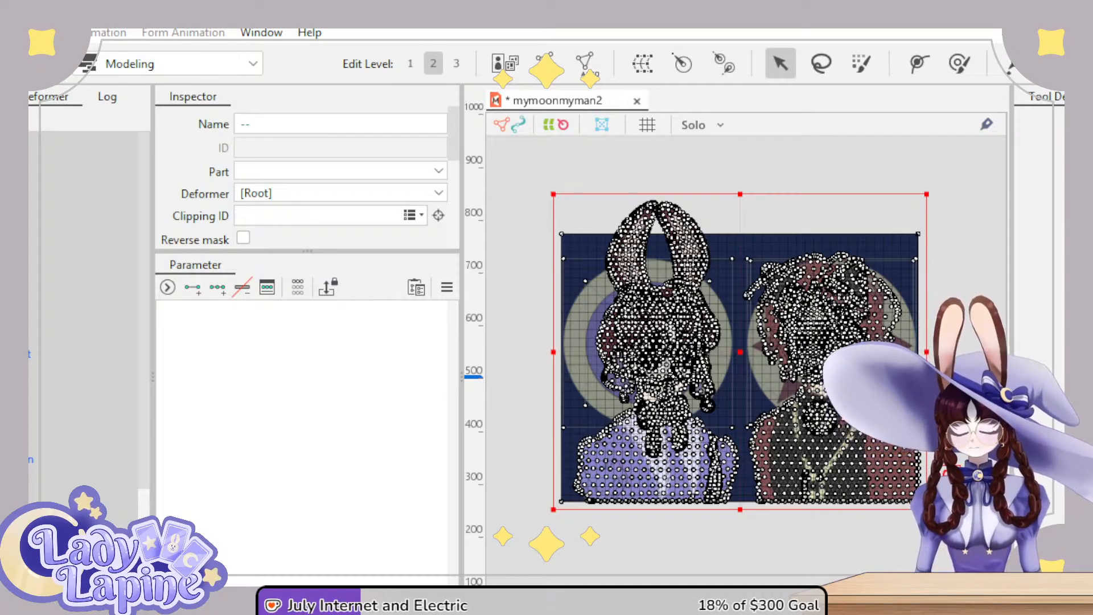
- Place the bunny-eared character's meshes, starting with glasses 1, inside a new warp deformer named Lapine
click(60, 289)
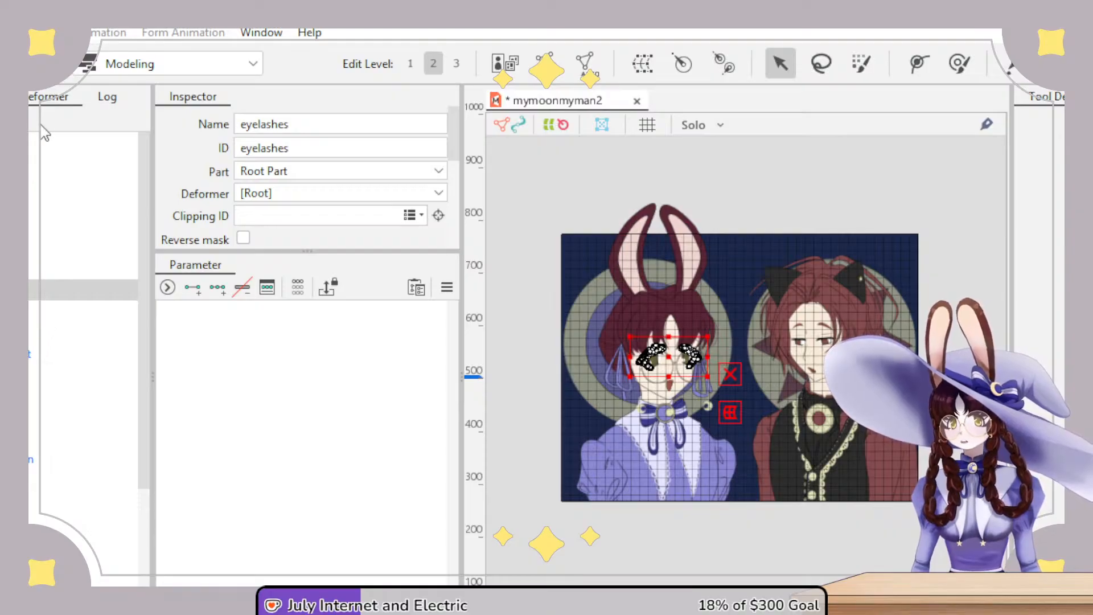
click(32, 143)
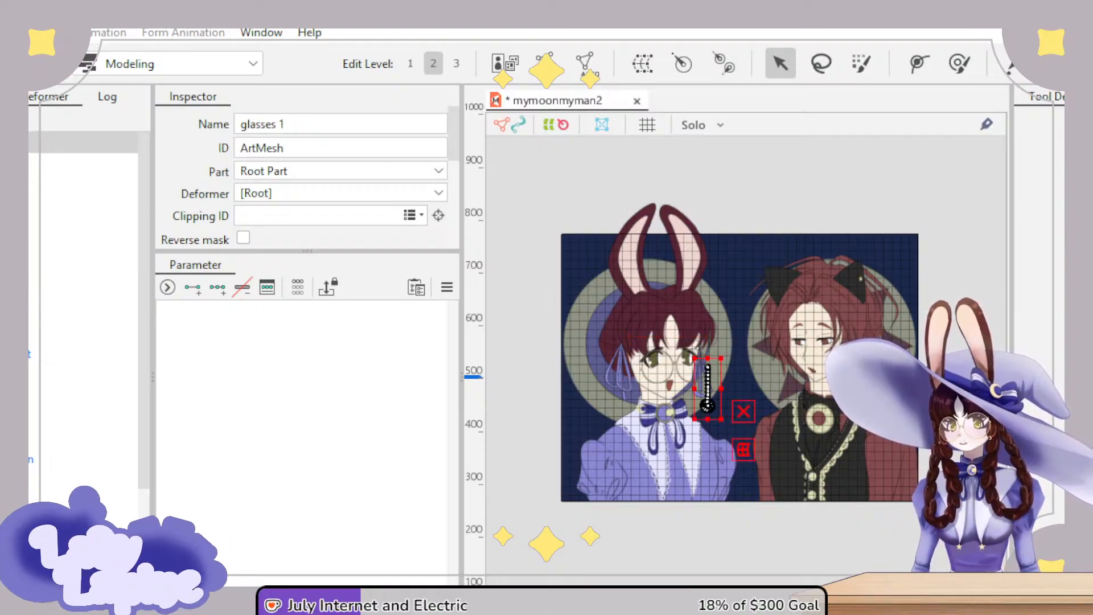
scroll(39, 432, down, 3)
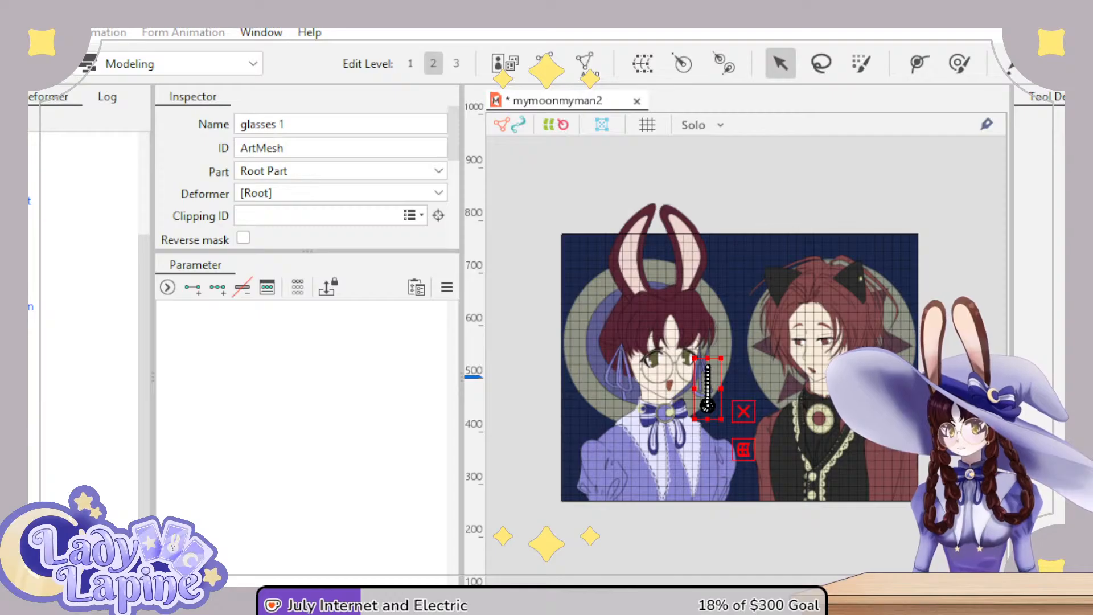
click(32, 137)
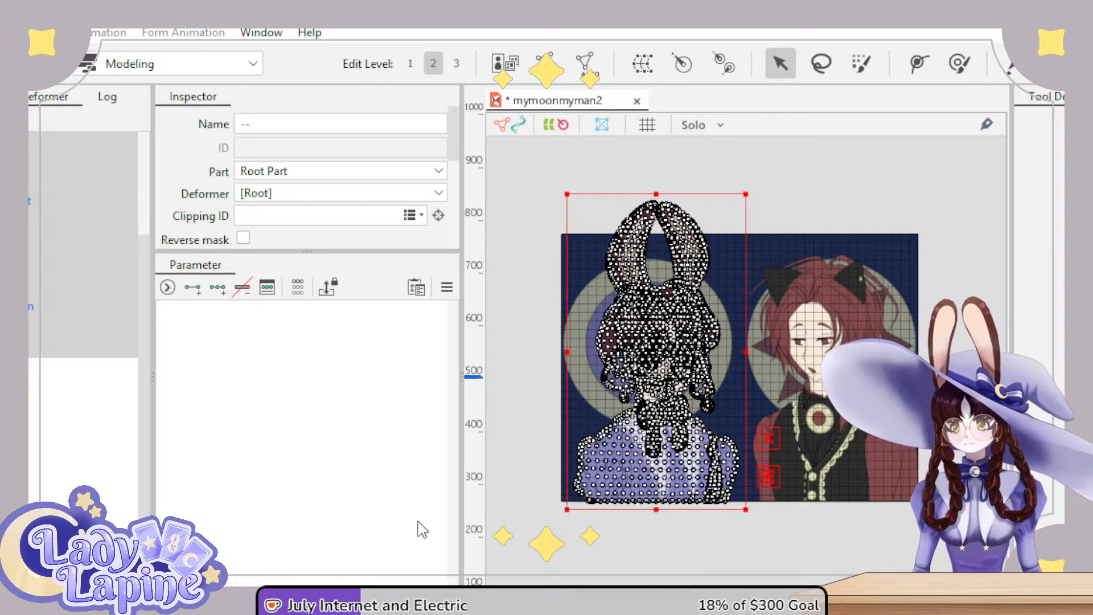
click(34, 143)
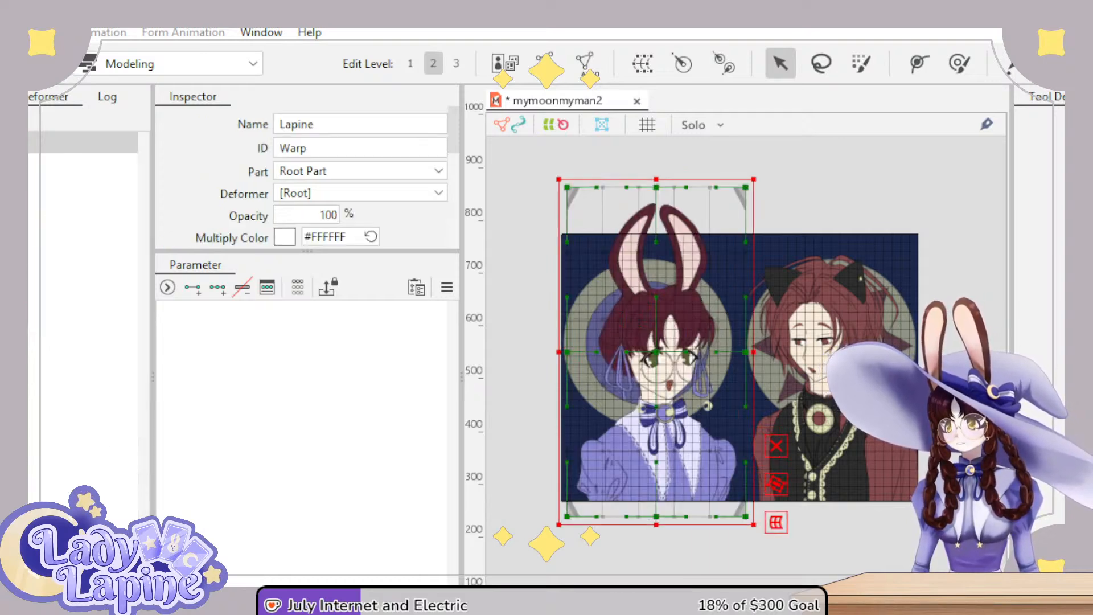
- Place the cat-eared character's meshes inside a new warp deformer named Lynn in Folder 2
click(85, 163)
shift+click(85, 419)
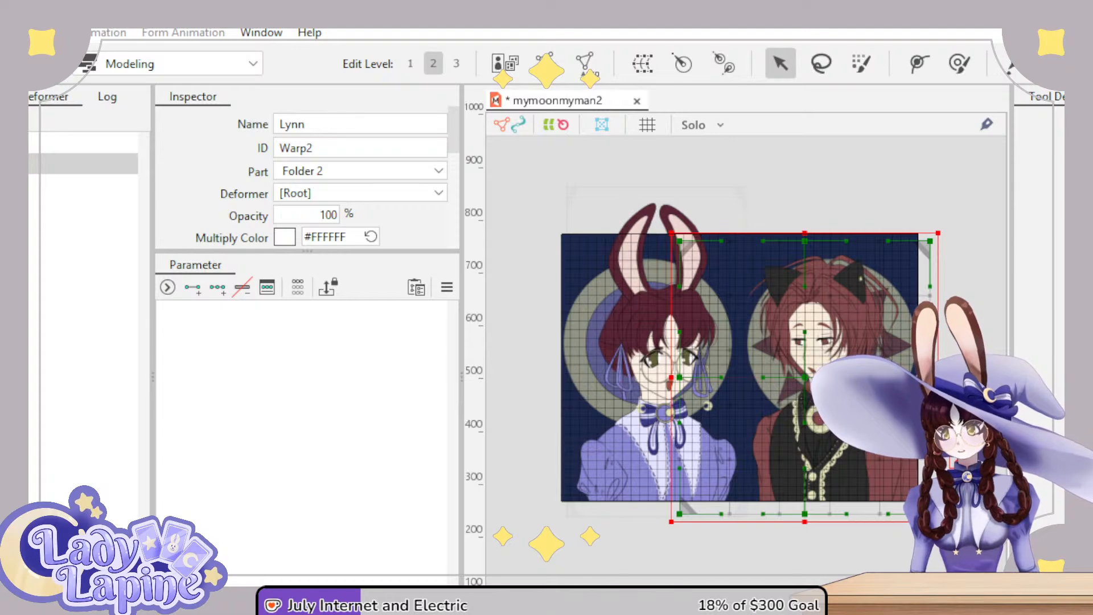
- Compare the Layer 6 mesh with the ears mesh inside the Lynn deformer to see what each covers
click(82, 246)
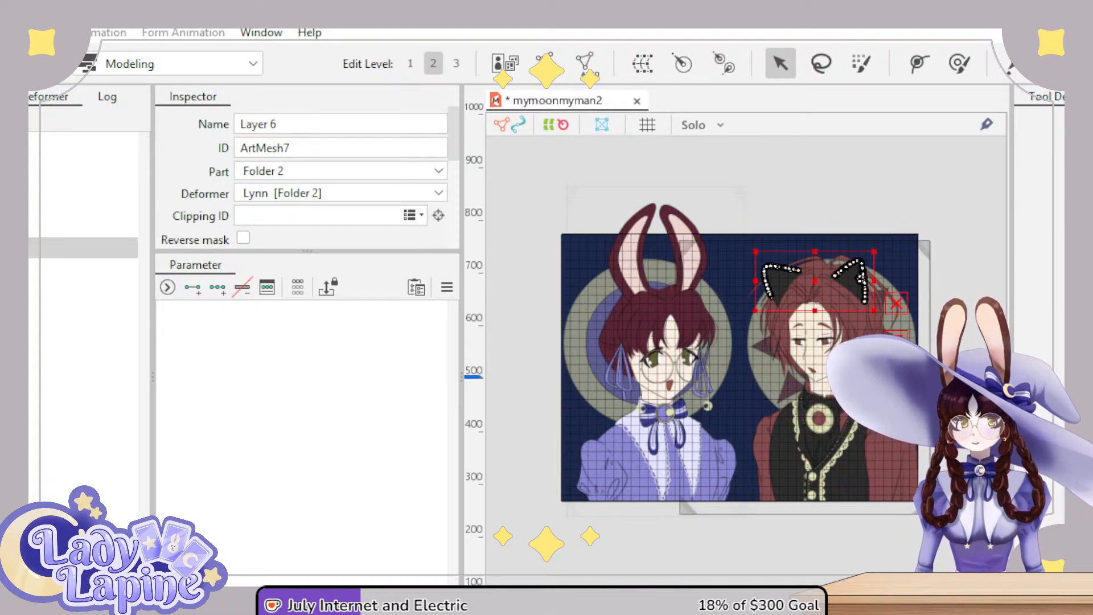
click(83, 269)
click(82, 248)
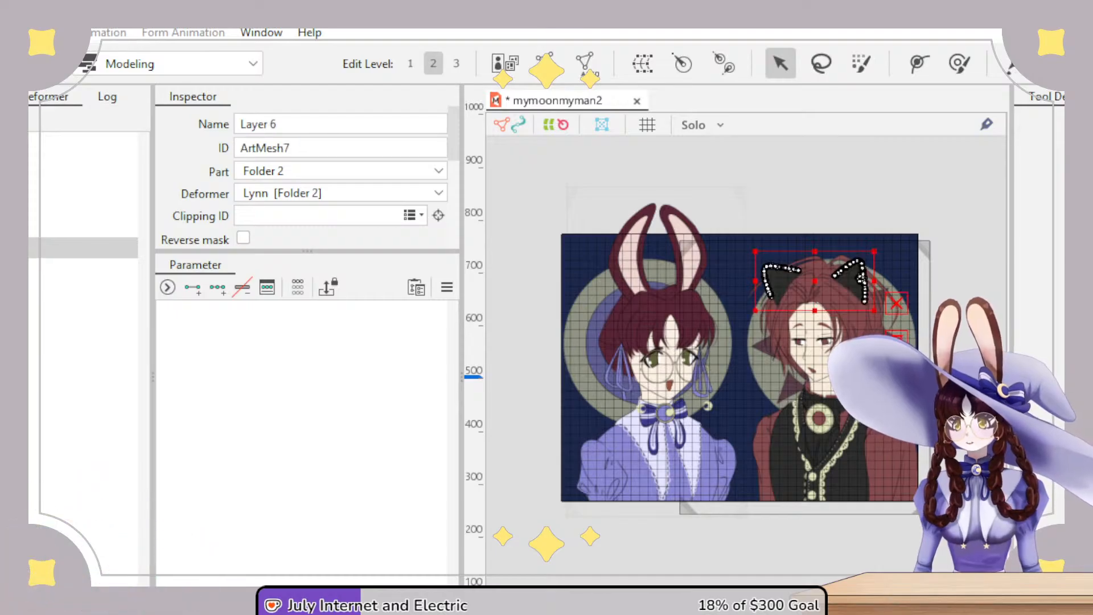
click(83, 268)
click(83, 248)
click(82, 268)
click(83, 247)
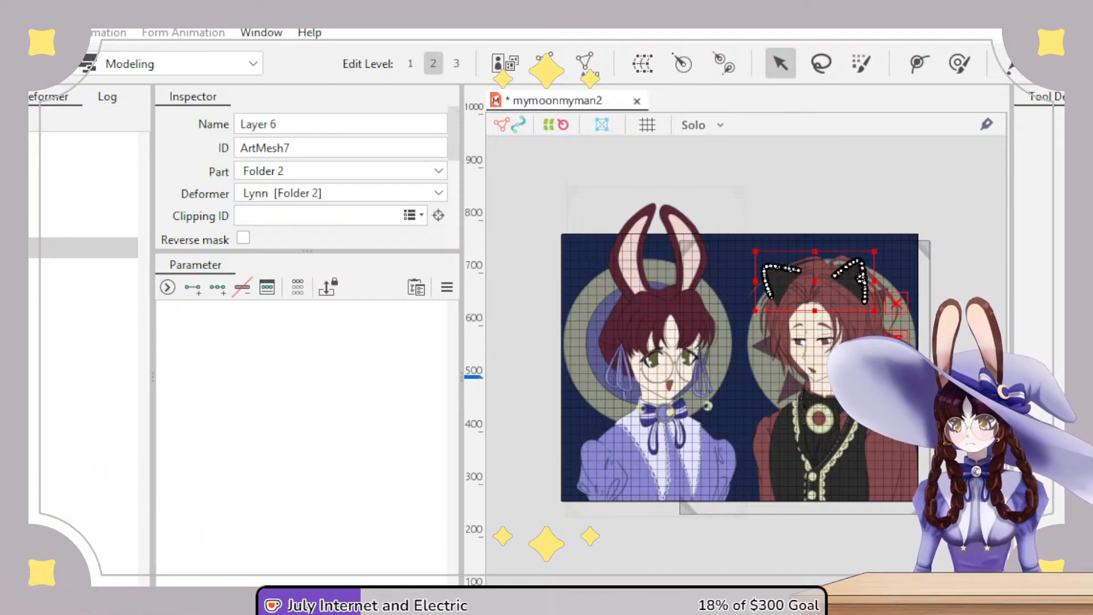
click(82, 269)
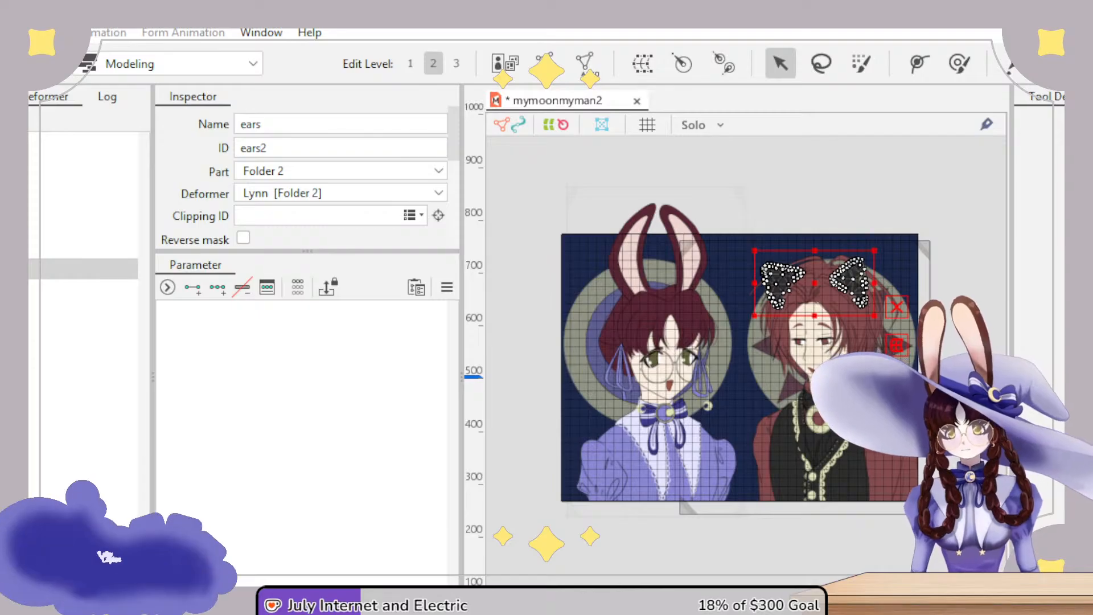
click(82, 163)
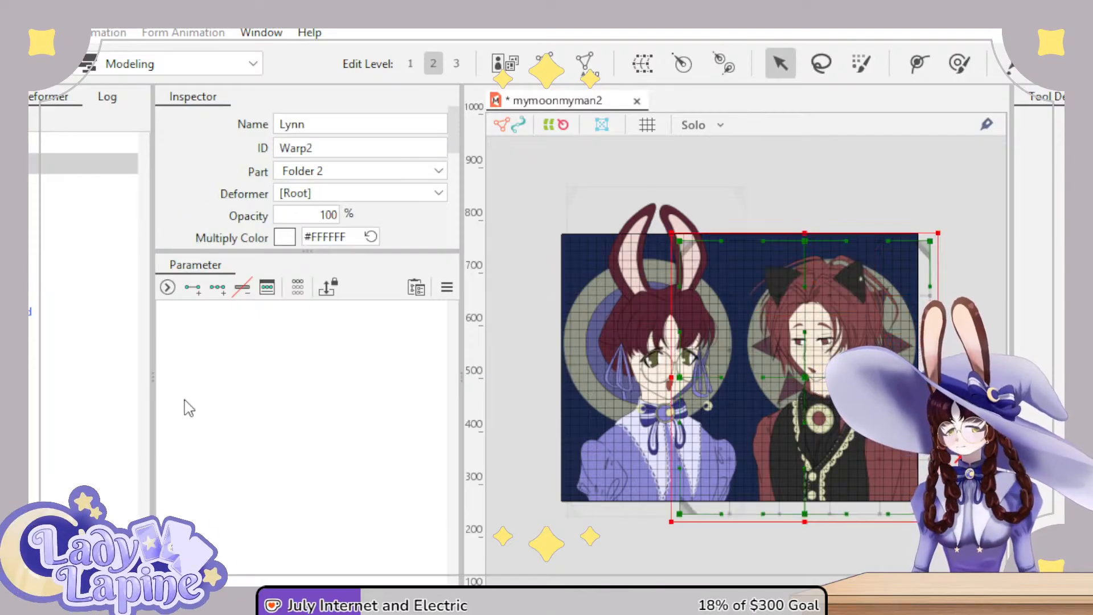
- Create ten custom parameters for music, glasses, Lapine, Lynn and hair motion, each with a default of 0.5
click(711, 189)
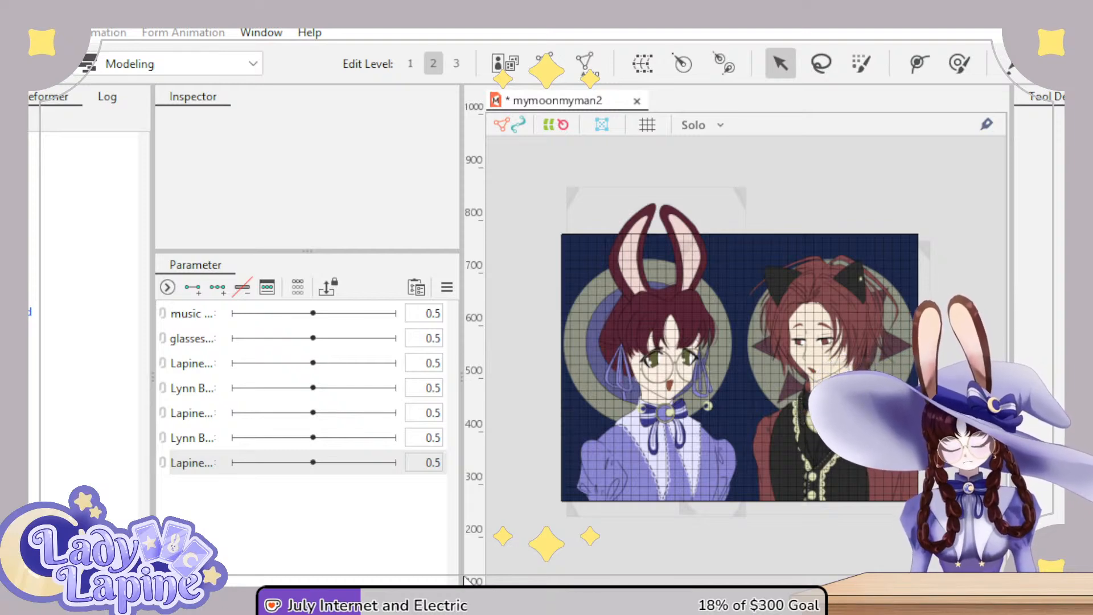
click(529, 466)
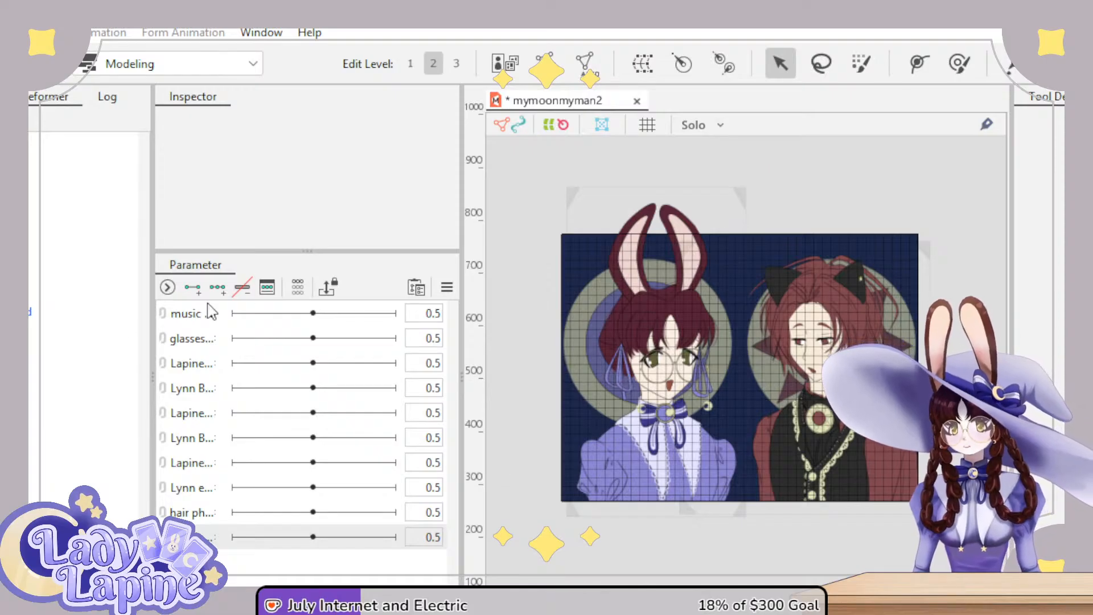
- Place the bunny-eared character's head meshes, starting with glasses 1, inside a new warp deformer named lapine head under Lapine
click(185, 315)
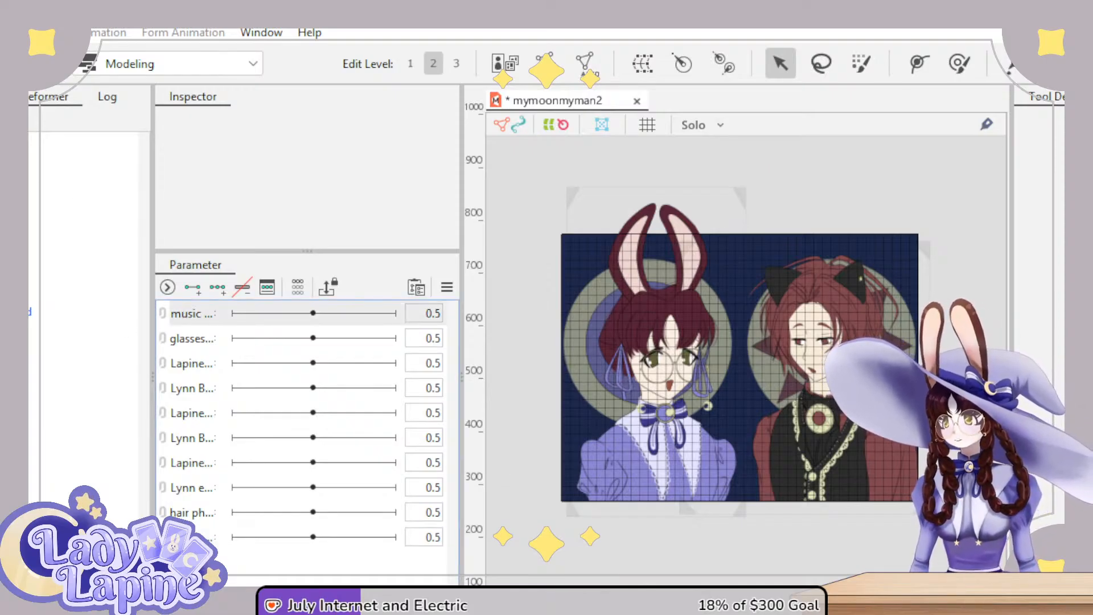
click(34, 164)
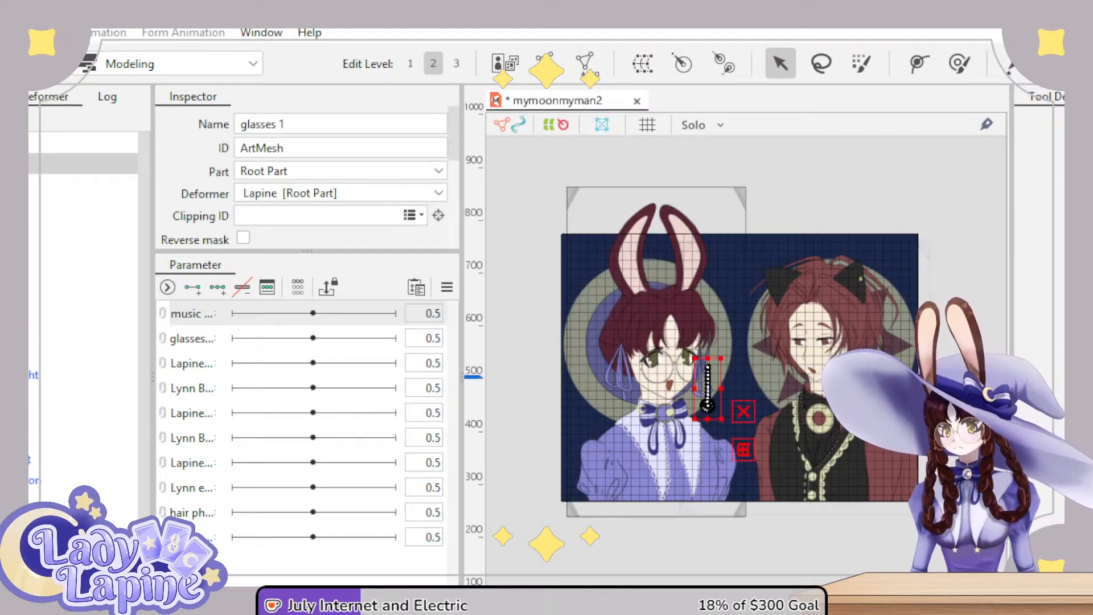
shift+click(28, 461)
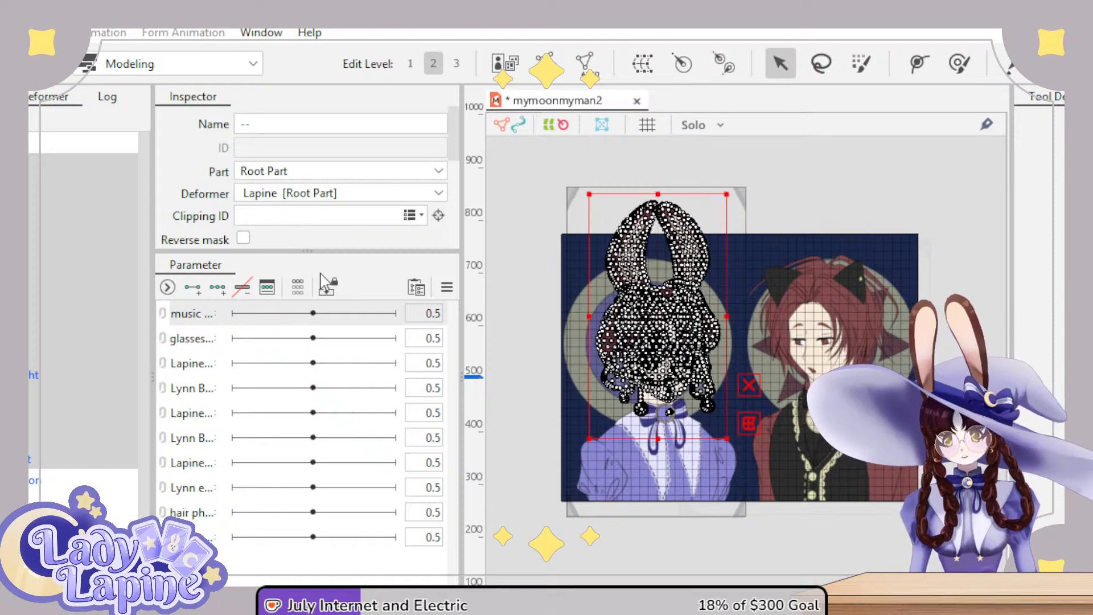
click(141, 362)
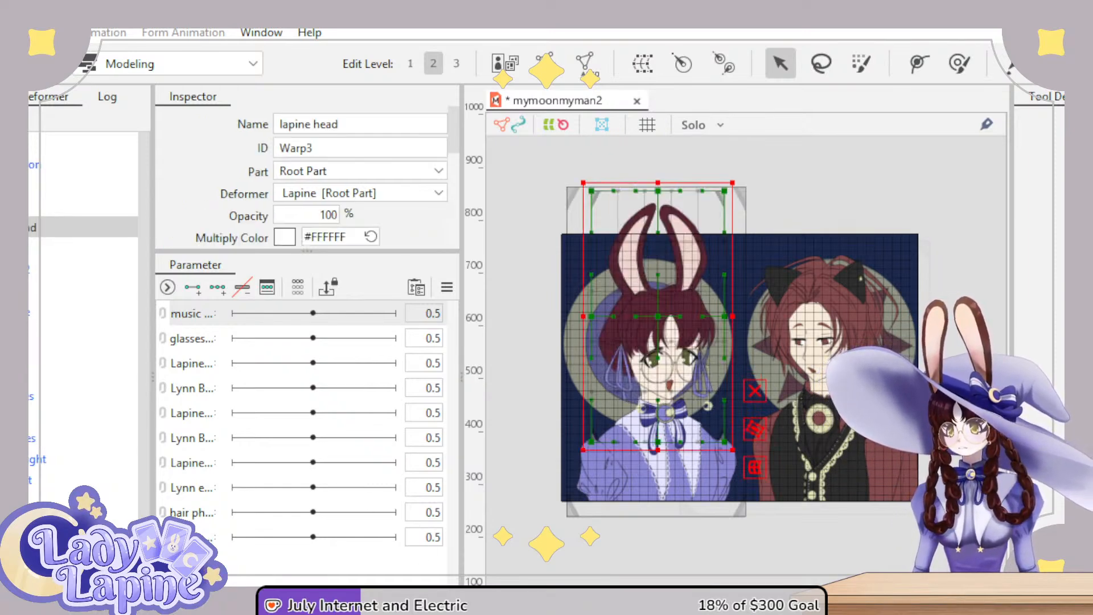
- Place the cat-eared character's head meshes inside a new warp deformer named Lynn Head under the Lynn deformer
click(820, 418)
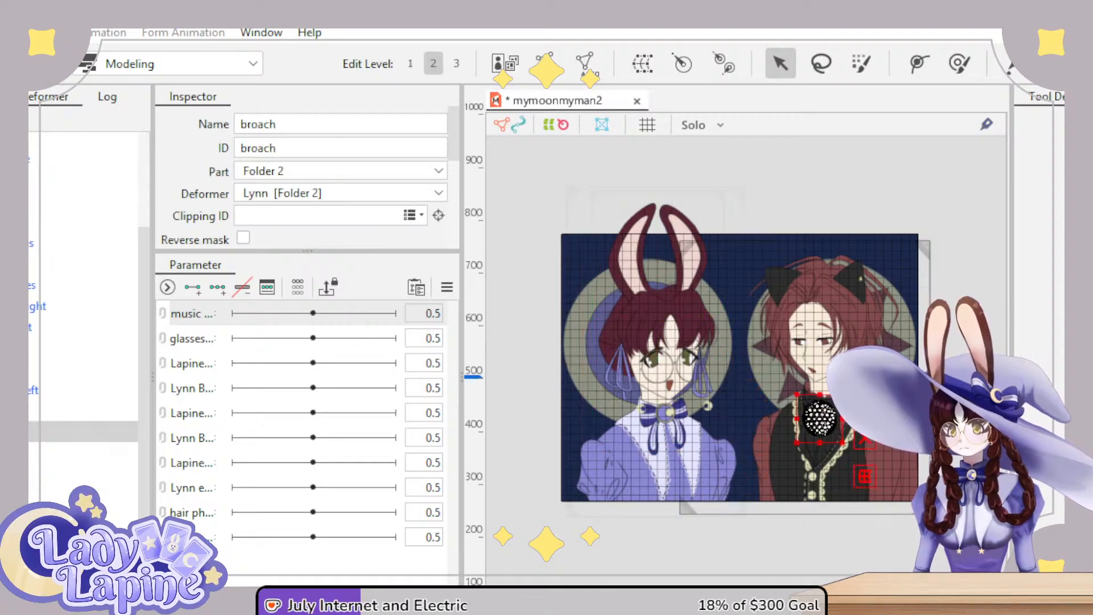
click(31, 453)
scroll(31, 484, down, 2)
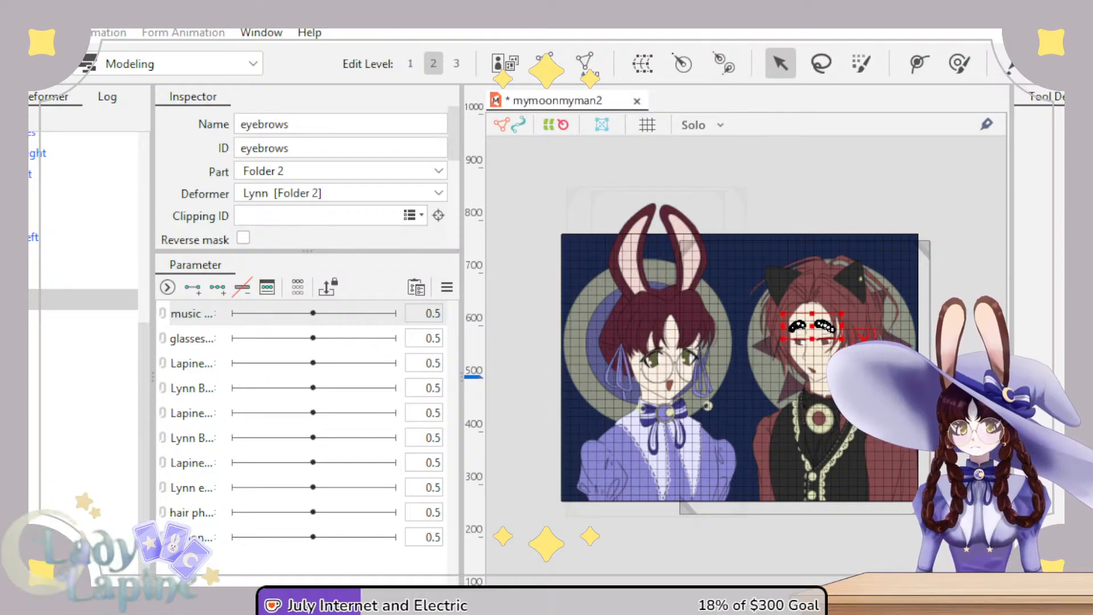
drag(905, 250, 692, 354)
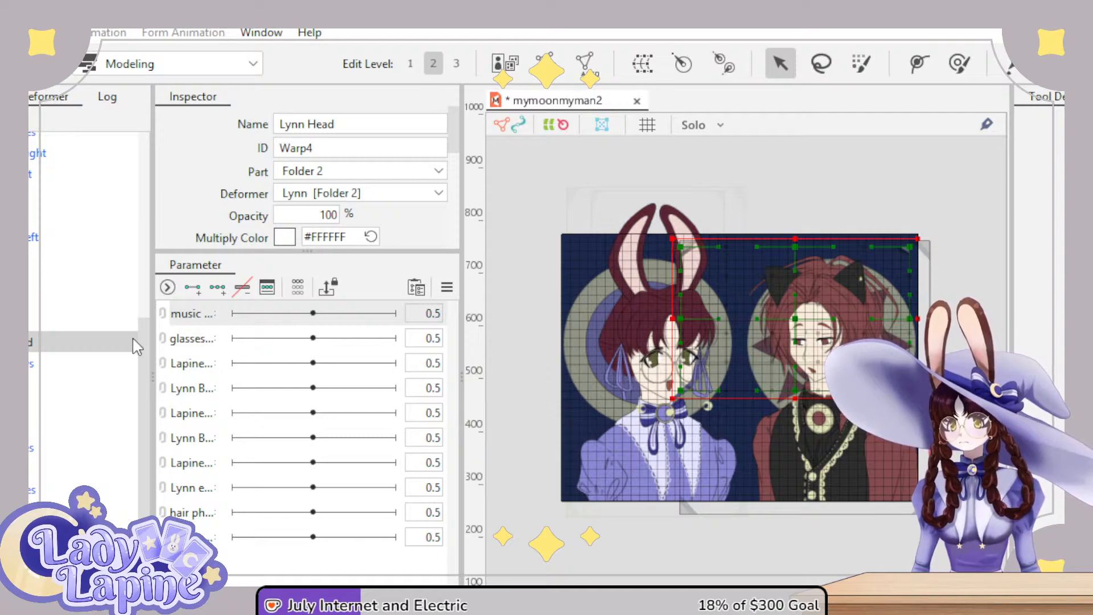
- Wrap Lynn's body meshes and Lynn Head in a new warp deformer named music bounce, with two keys on the music parameter
click(83, 257)
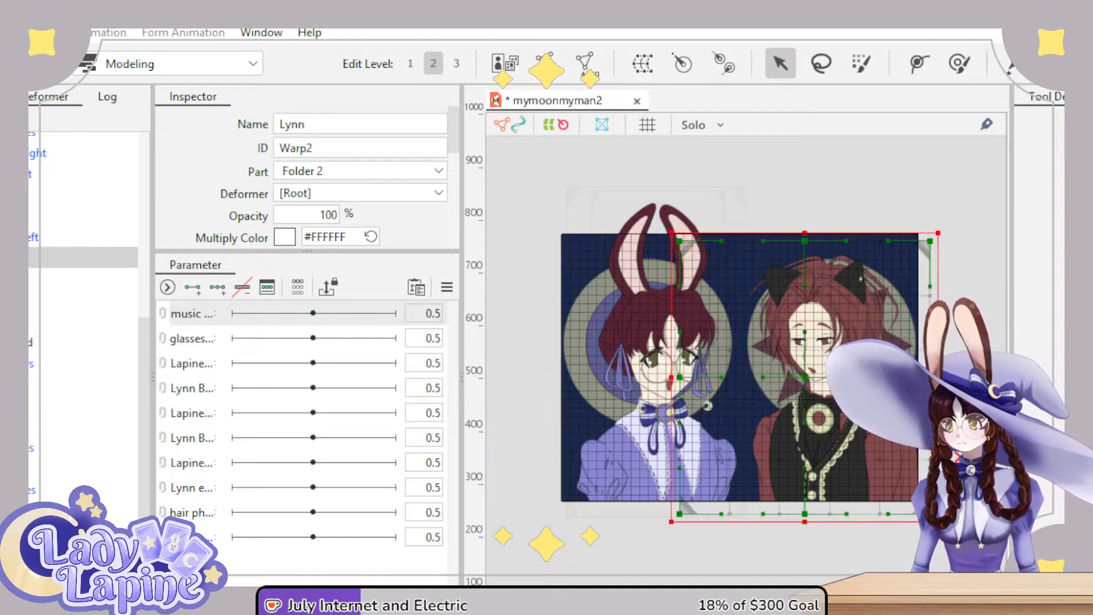
click(82, 279)
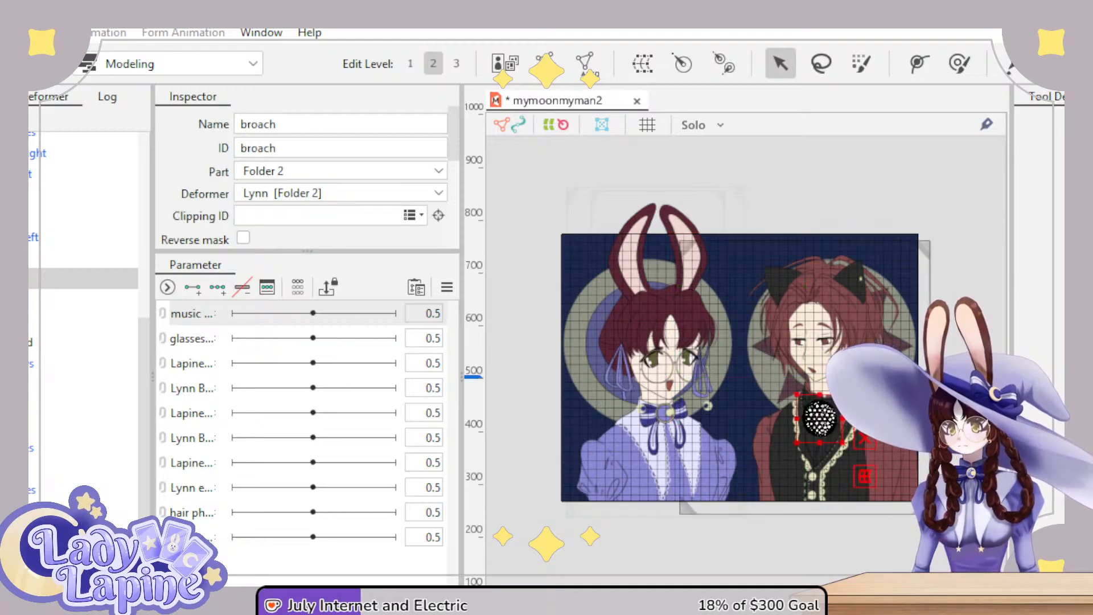
scroll(83, 278, up, 3)
shift+click(82, 510)
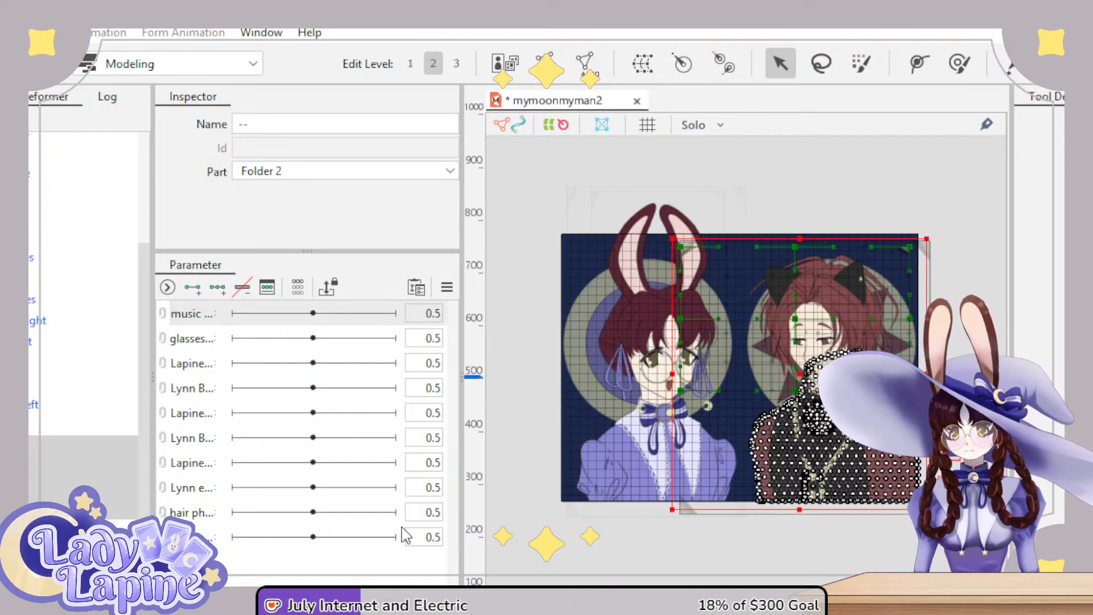
click(194, 287)
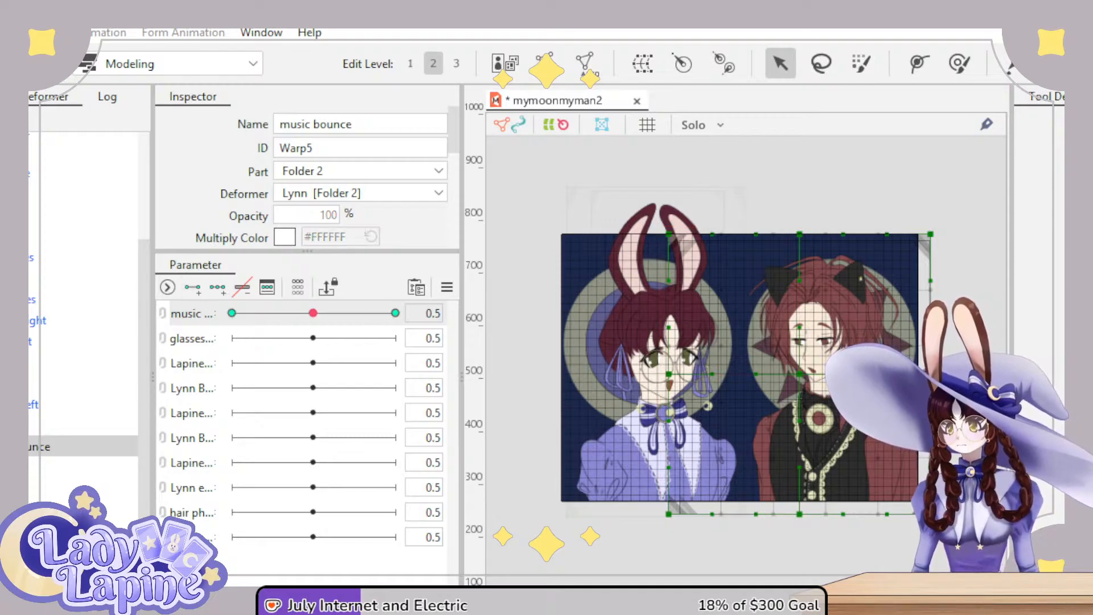
- Wrap Lapine's body meshes and lapine head in a new warp deformer named music bounce, with two keys on the music parameter
click(699, 370)
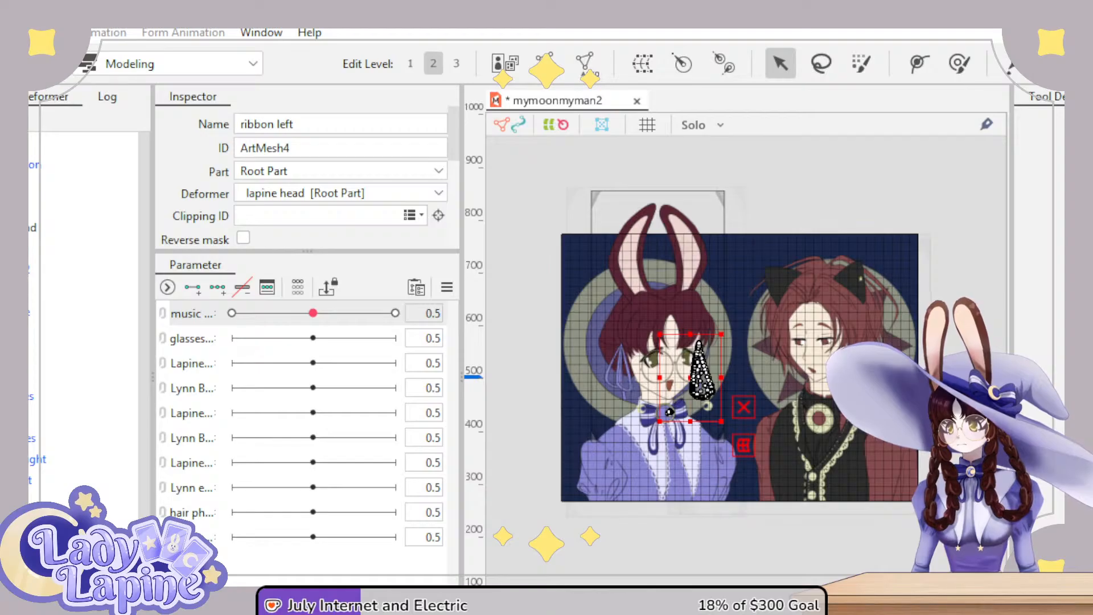
click(669, 410)
ctrl+click(655, 456)
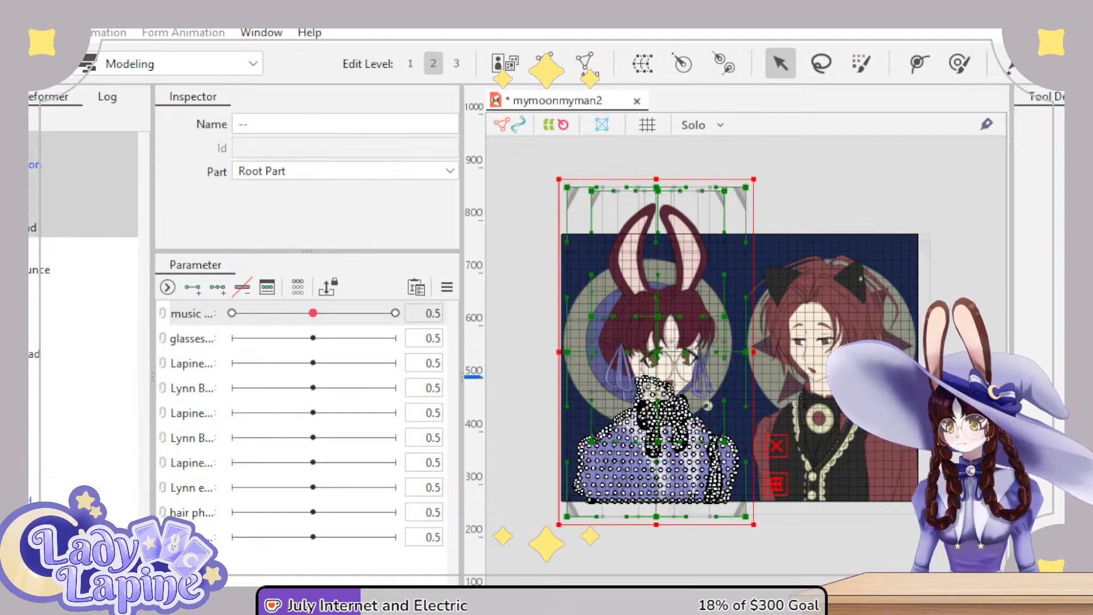
click(658, 319)
ctrl+click(654, 455)
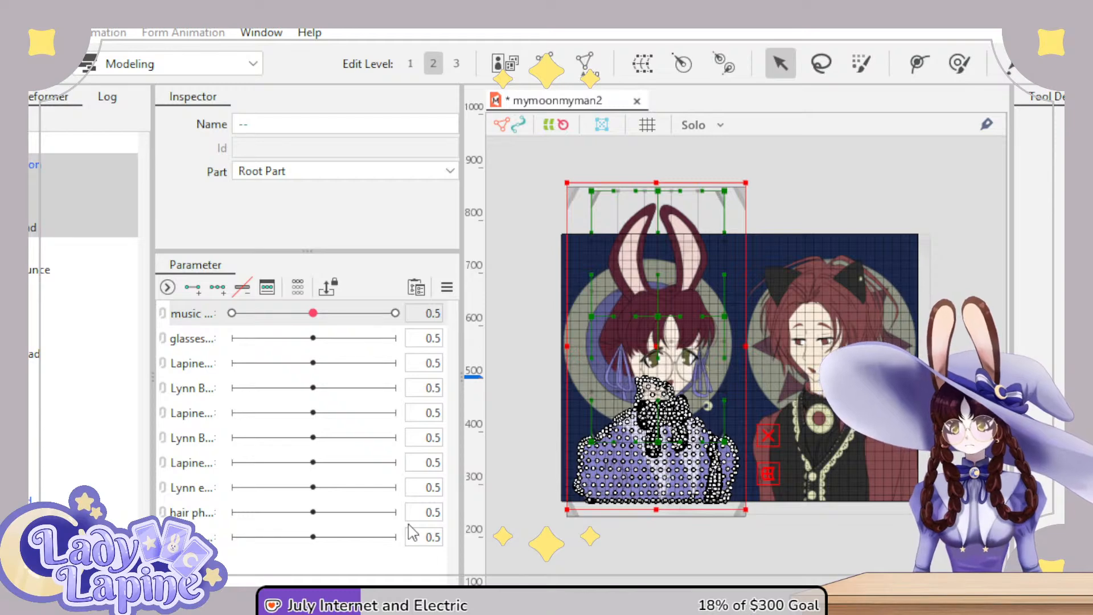
click(192, 287)
scroll(633, 413, up, 3)
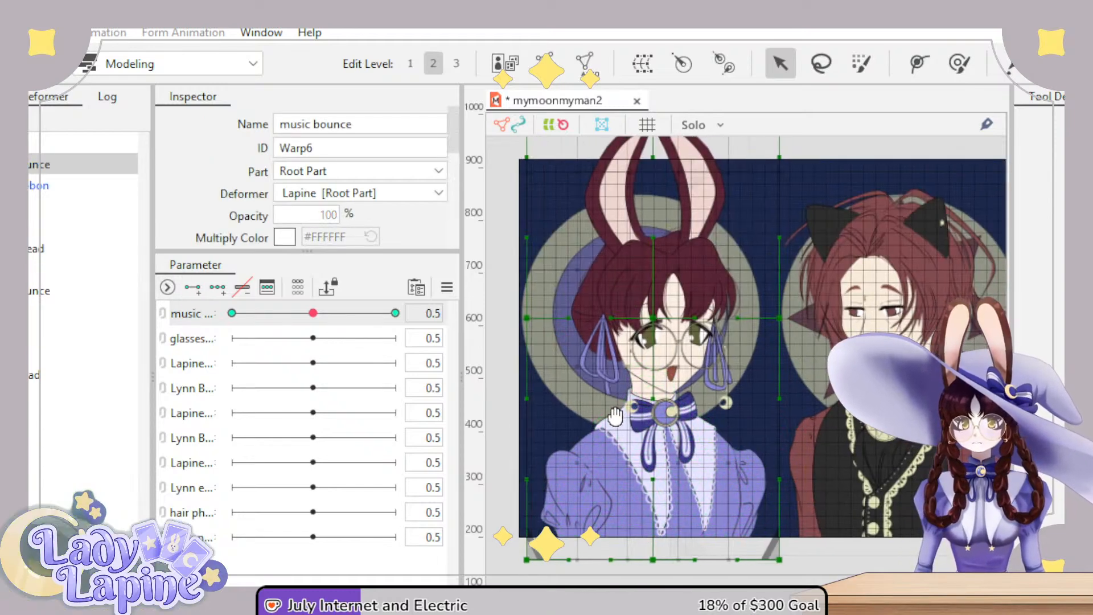
- Add two keys on the music parameter to the lapine head deformer
key(Left)
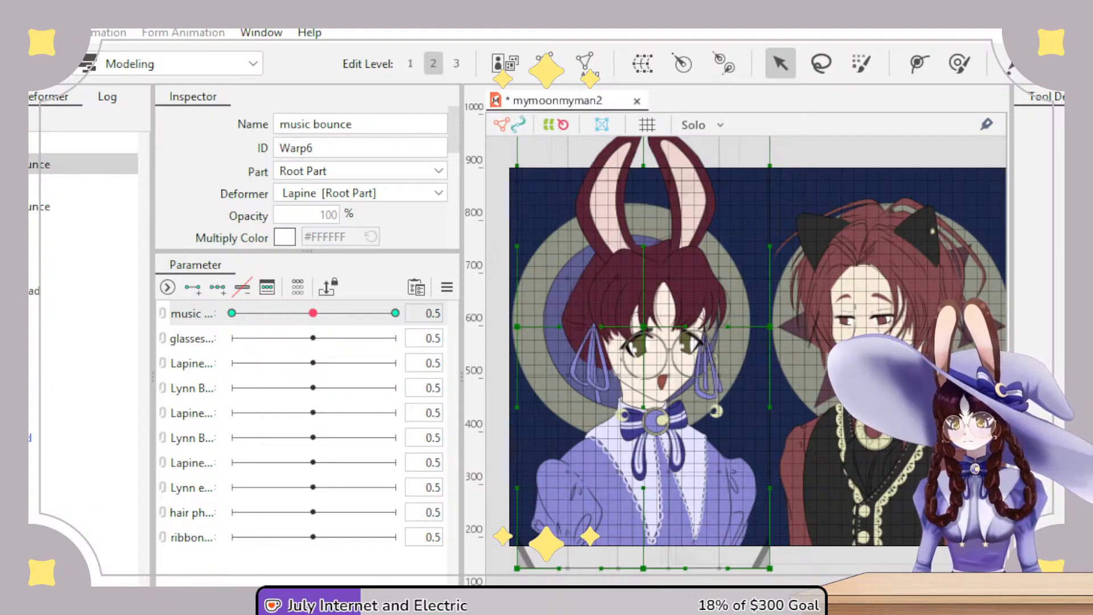
key(Right)
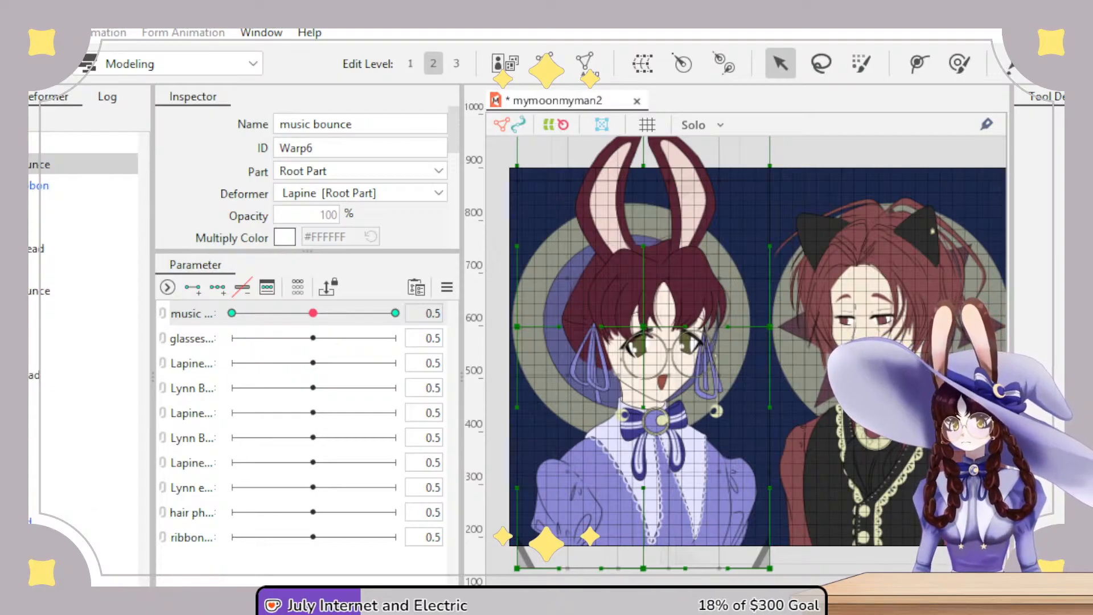
key(Down)
key(Down)
key(Down)
key(Down)
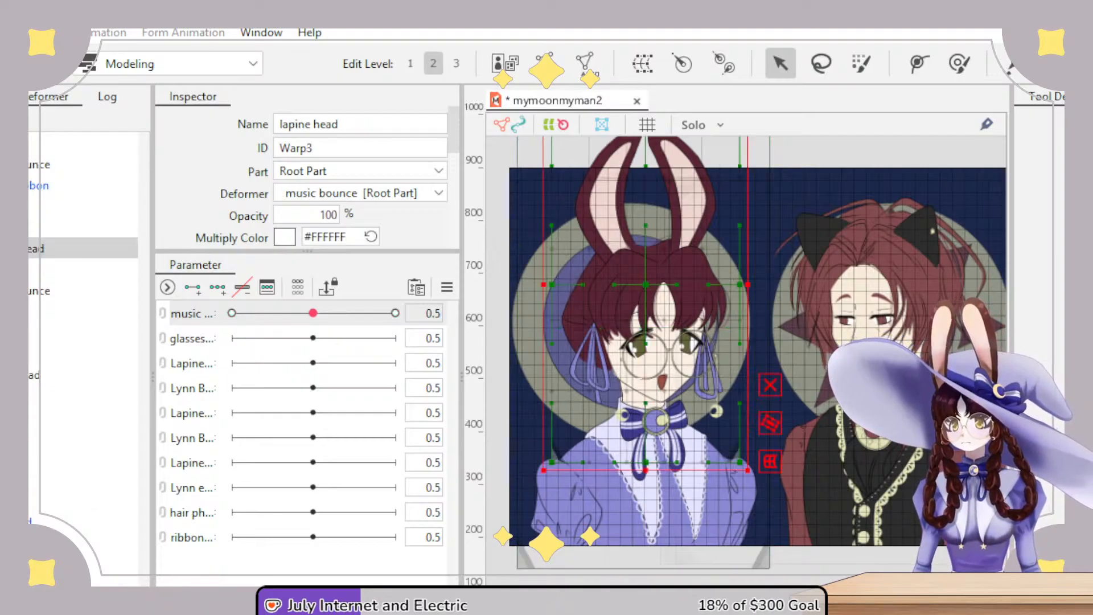
click(197, 288)
- At music value 0.0, rotate Lapine's music bounce deformer slightly counterclockwise and shift it a little left and down
drag(313, 314, 212, 317)
click(717, 285)
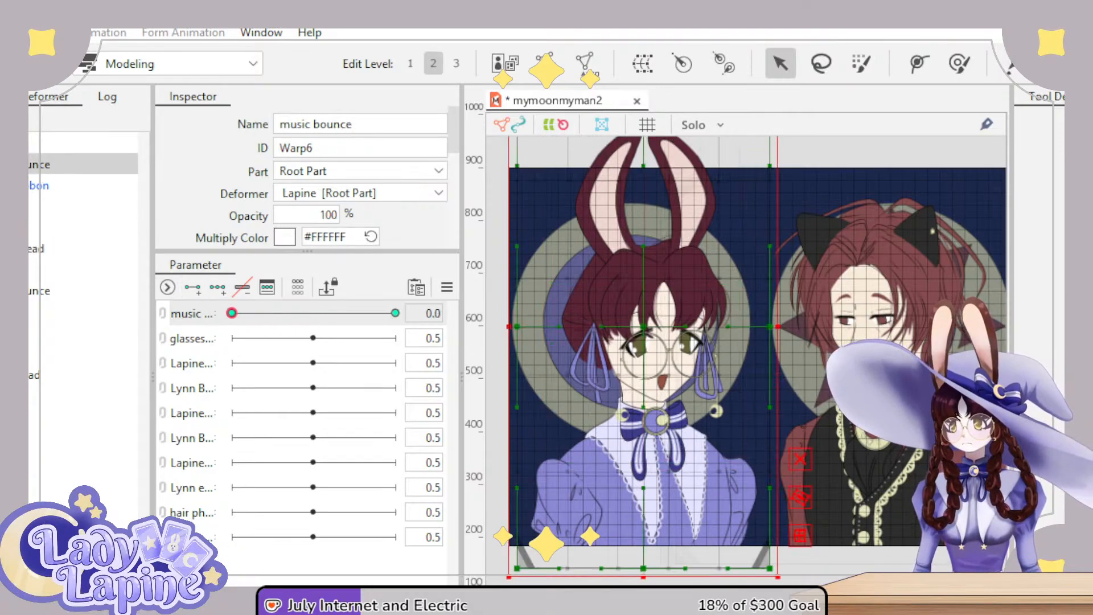
scroll(657, 326, down, 3)
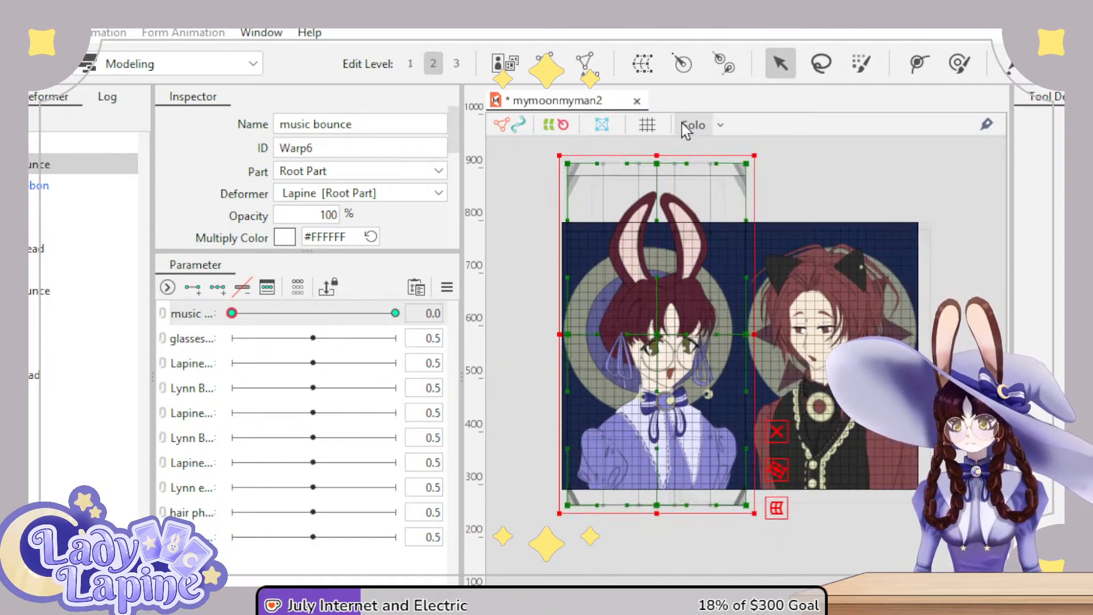
drag(764, 147, 743, 135)
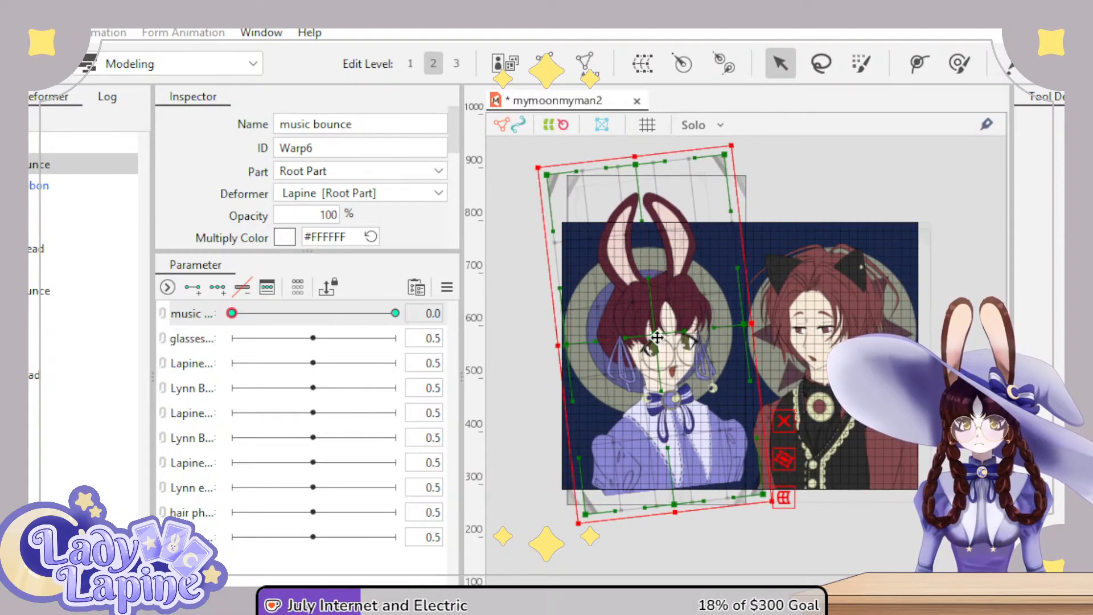
drag(659, 337, 643, 345)
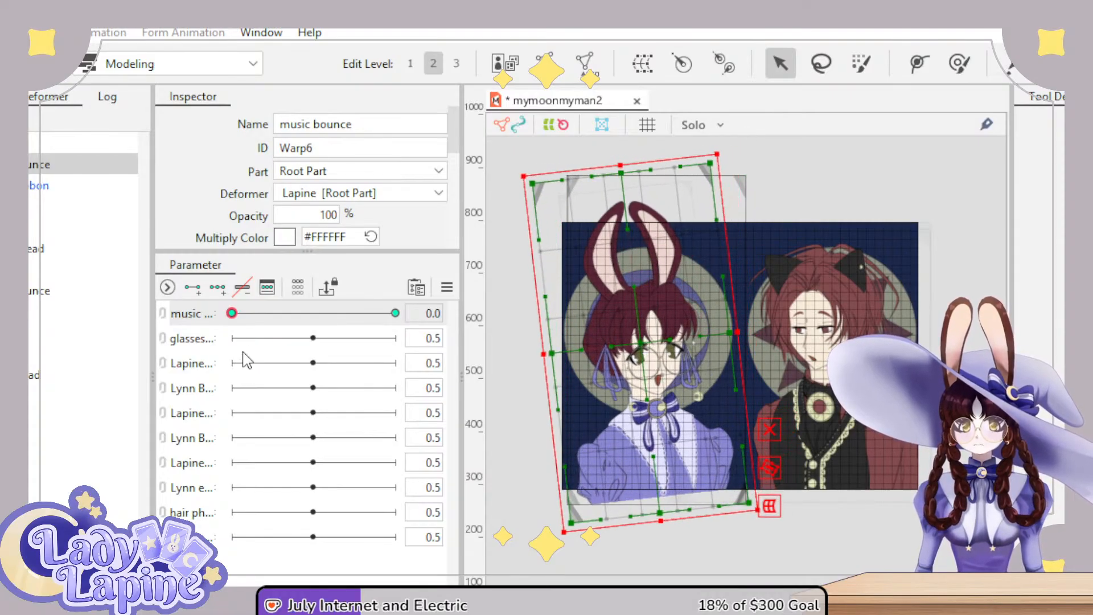
mouse_move(232, 313)
mouse_down()
mouse_move(378, 314)
mouse_move(231, 316)
mouse_up()
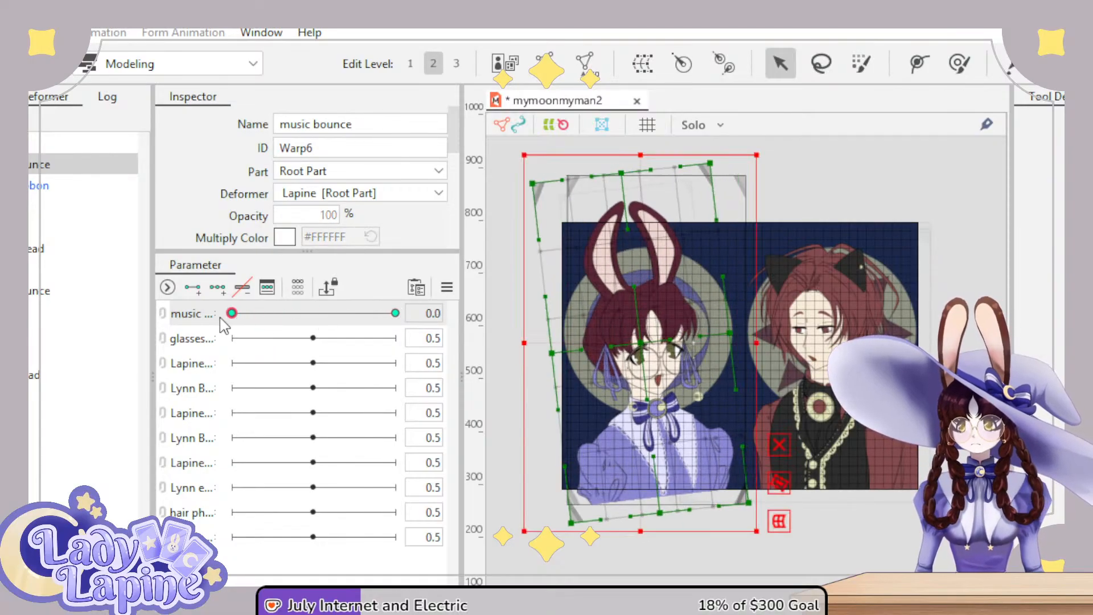
- At music value 0.0, rotate the lapine head deformer clockwise to counter the body's tilt and reposition it over the neck
click(32, 251)
drag(734, 166, 752, 180)
drag(645, 319, 650, 317)
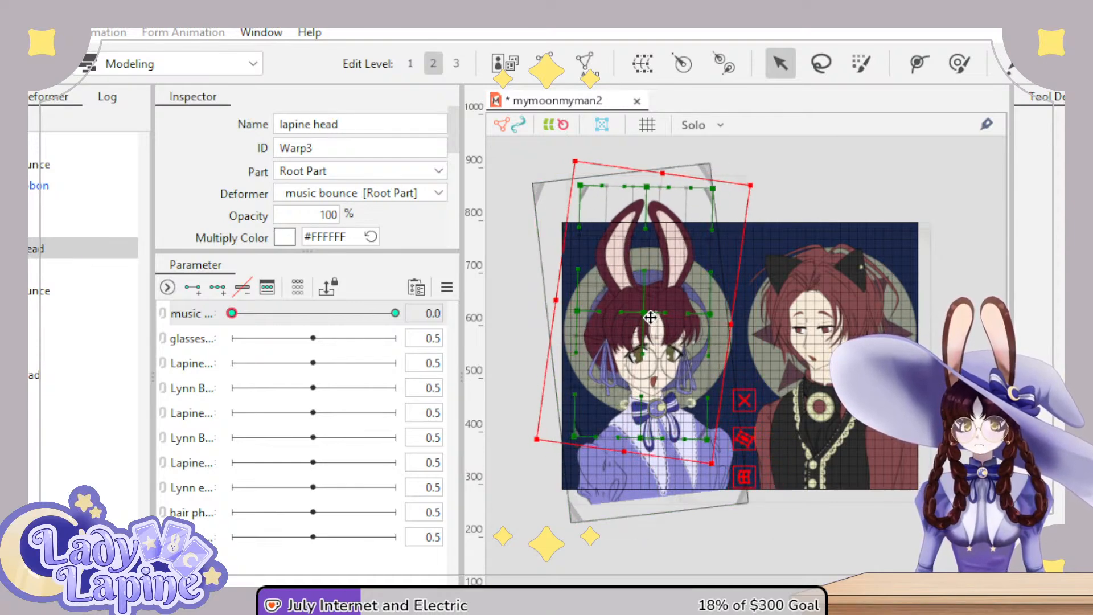
drag(232, 314, 193, 330)
- Give Lapine's music bounce and lapine head deformers three keys on the music parameter and preview the motion across its range
ctrl+click(34, 165)
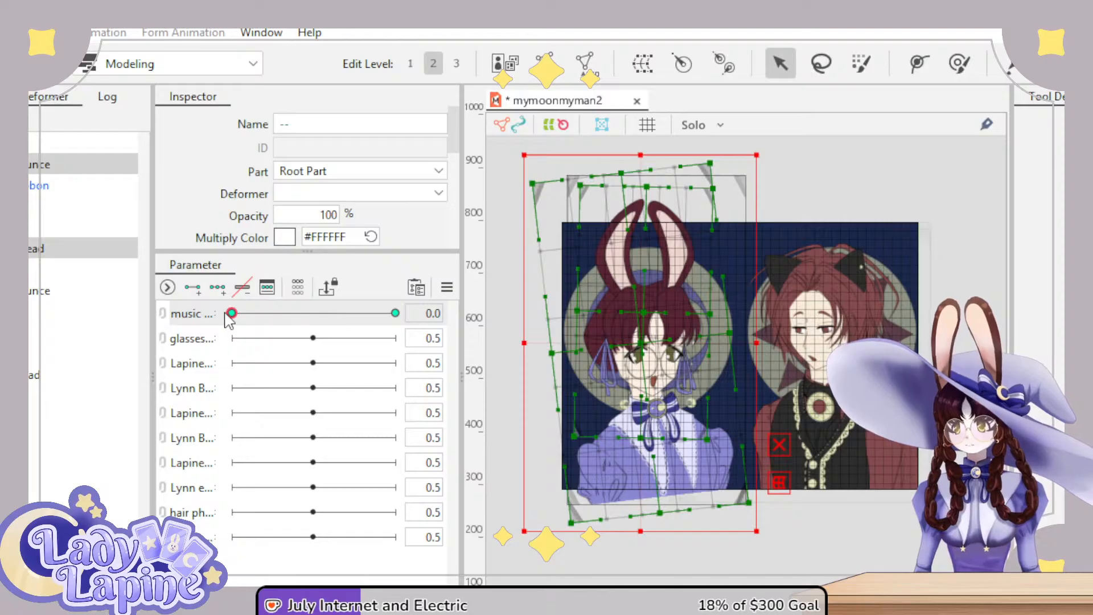
drag(231, 314, 181, 322)
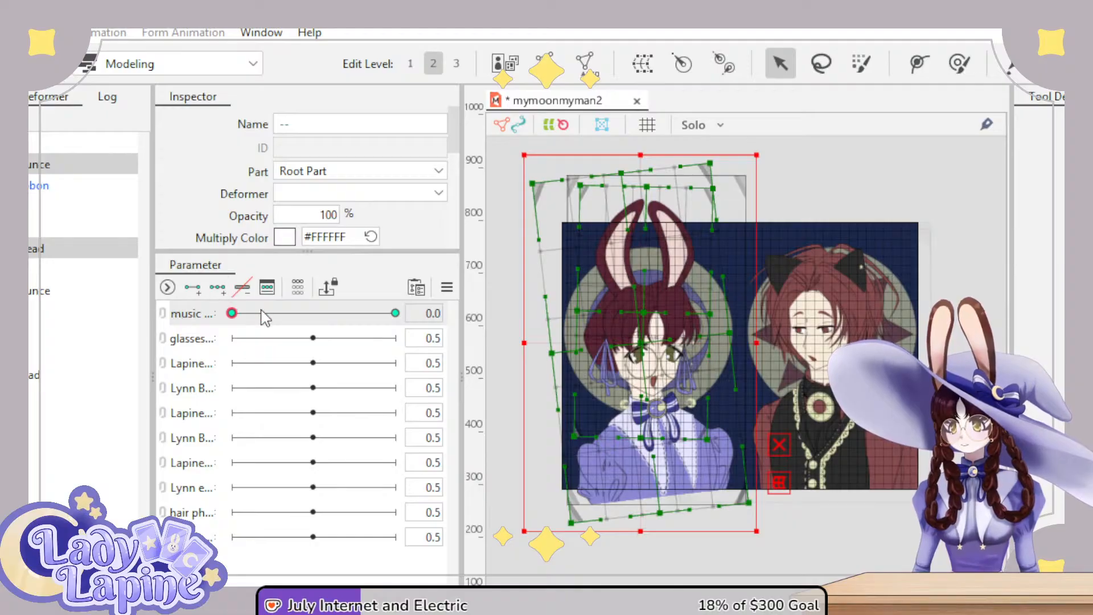
click(398, 313)
click(217, 287)
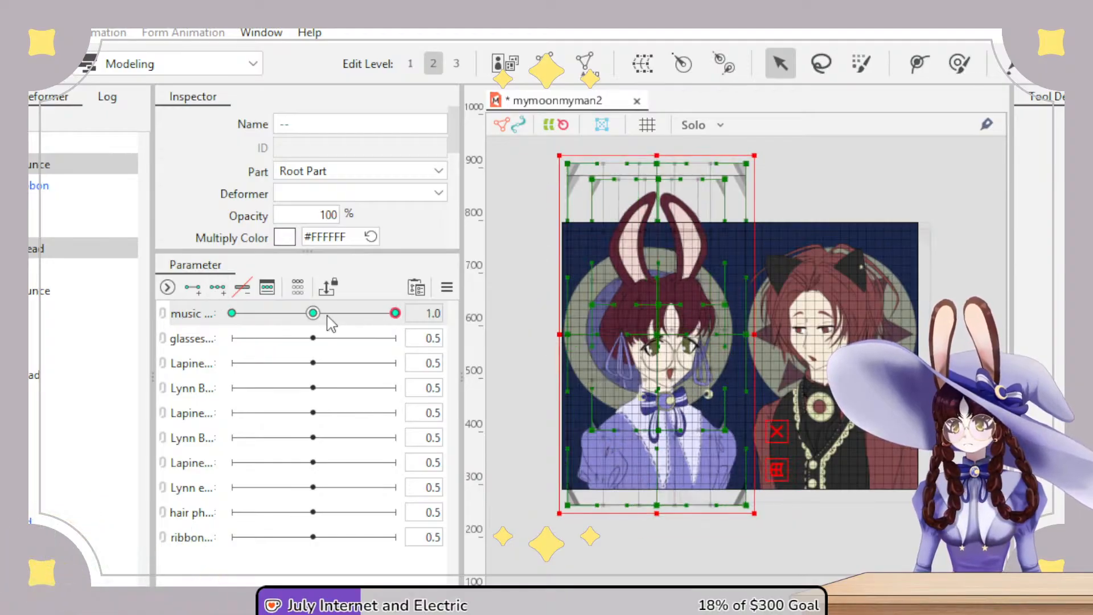
drag(329, 317, 178, 323)
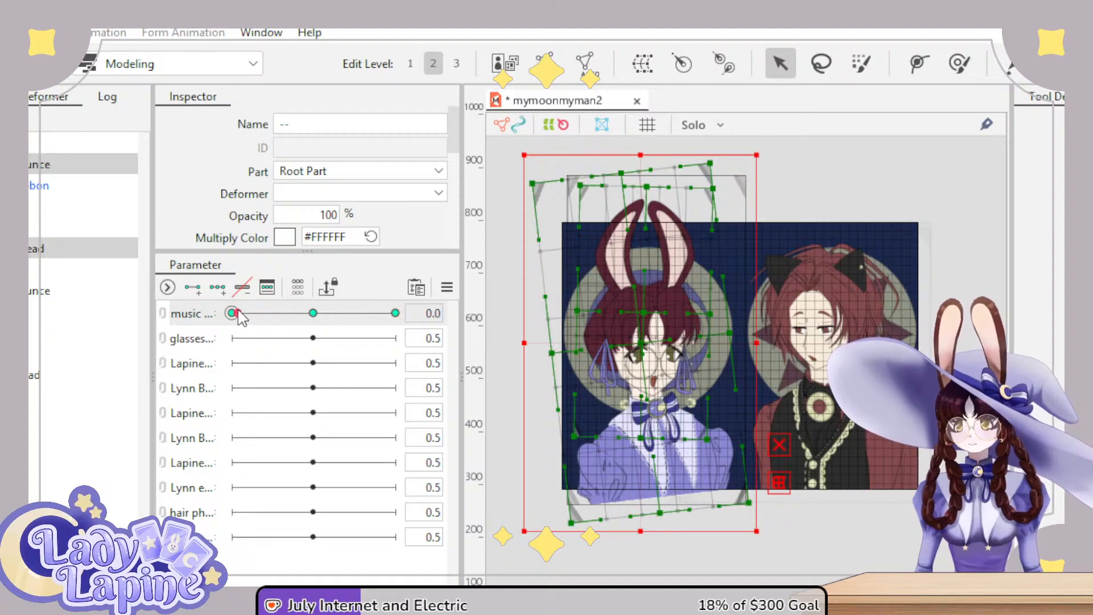
drag(233, 313, 437, 386)
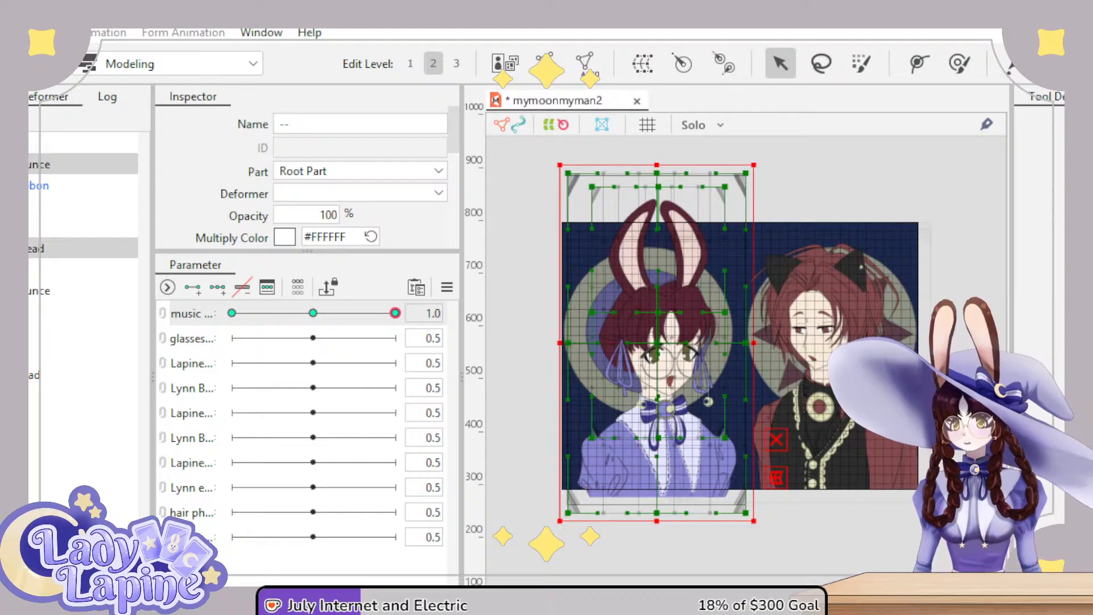
- At music value 1.0, rotate Lapine's music bounce deformer slightly clockwise, shift it right, and tilt the lapine head deformer the opposite way
click(646, 222)
click(647, 222)
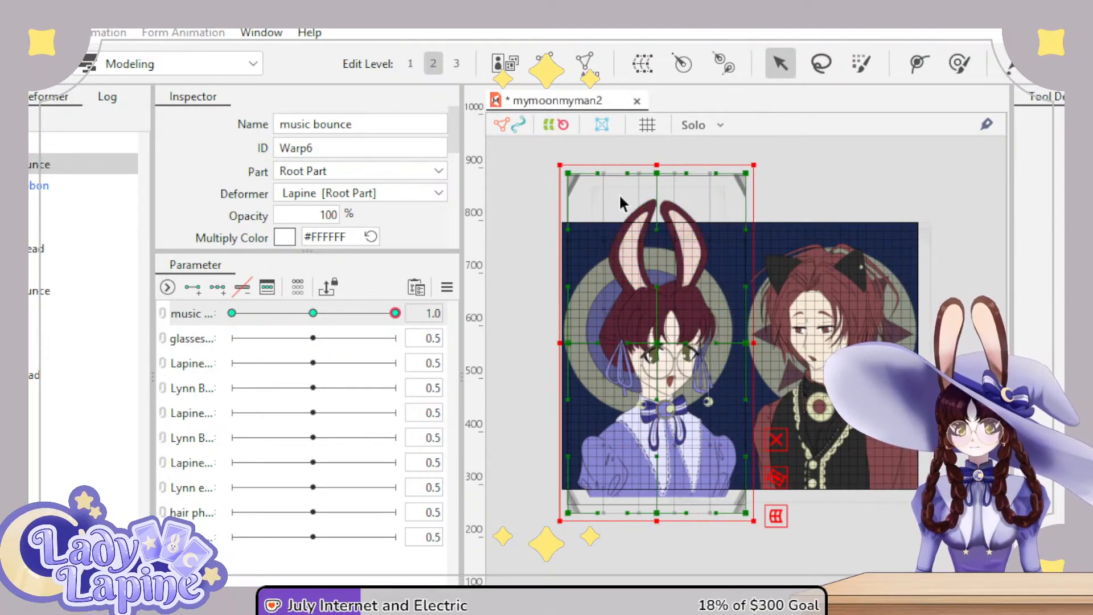
drag(549, 159, 562, 144)
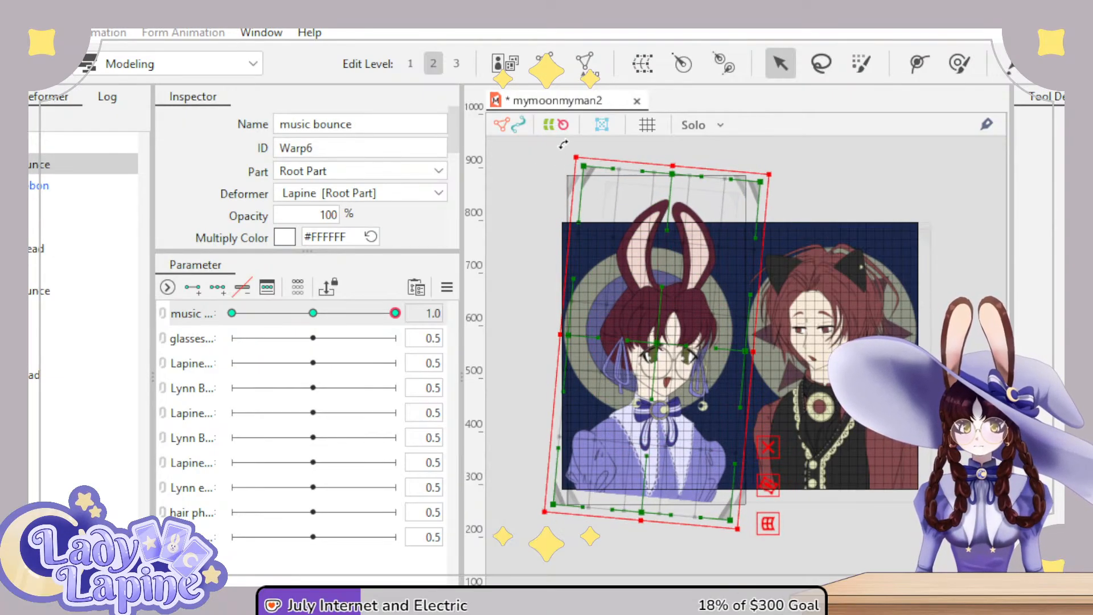
drag(664, 346, 671, 346)
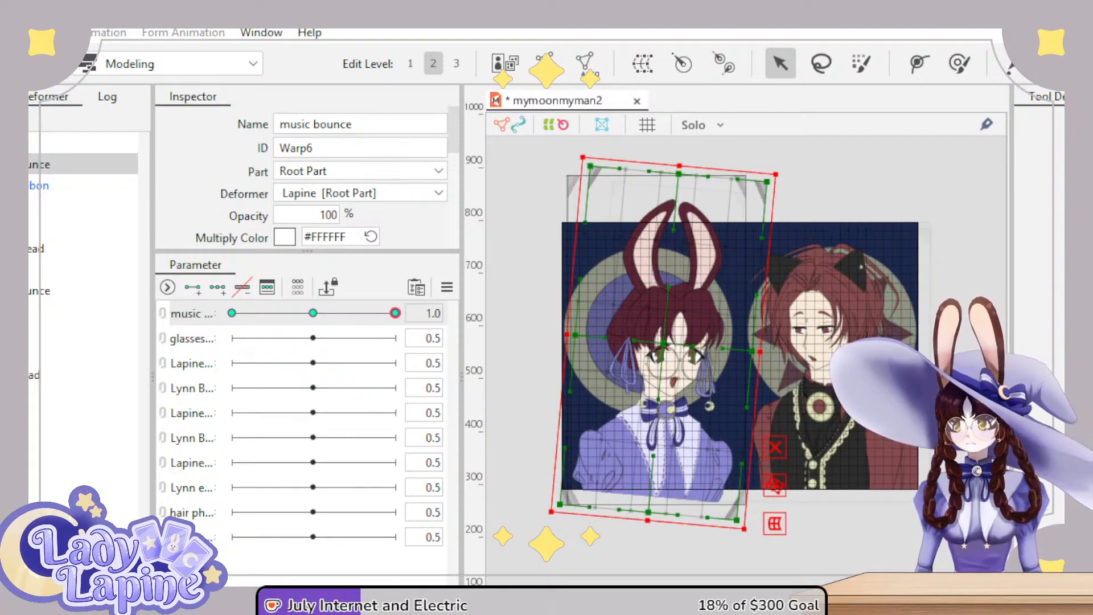
click(114, 248)
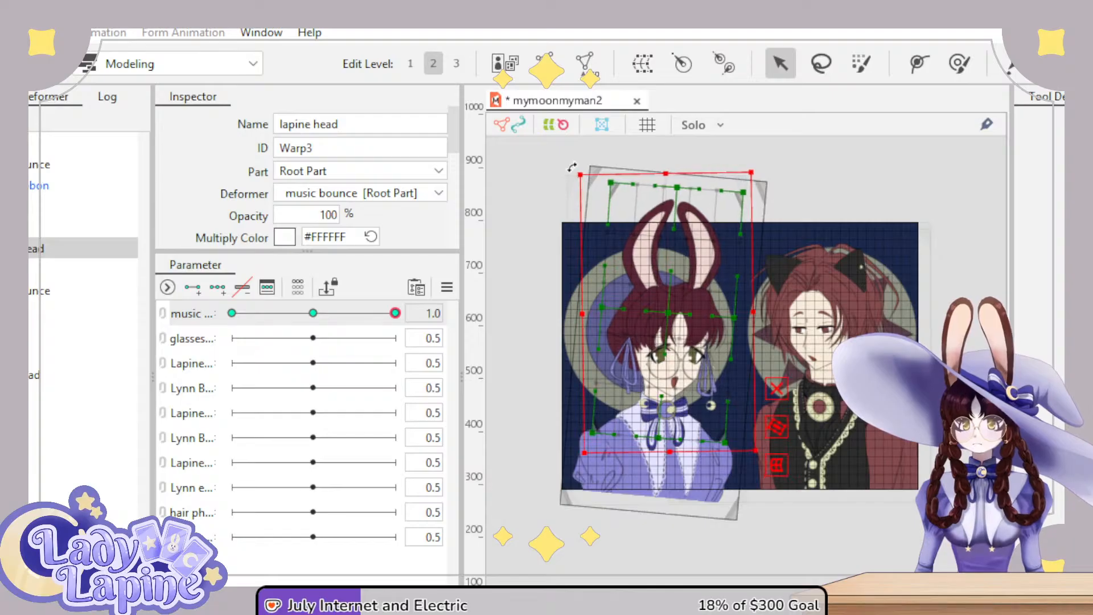
drag(395, 313, 316, 323)
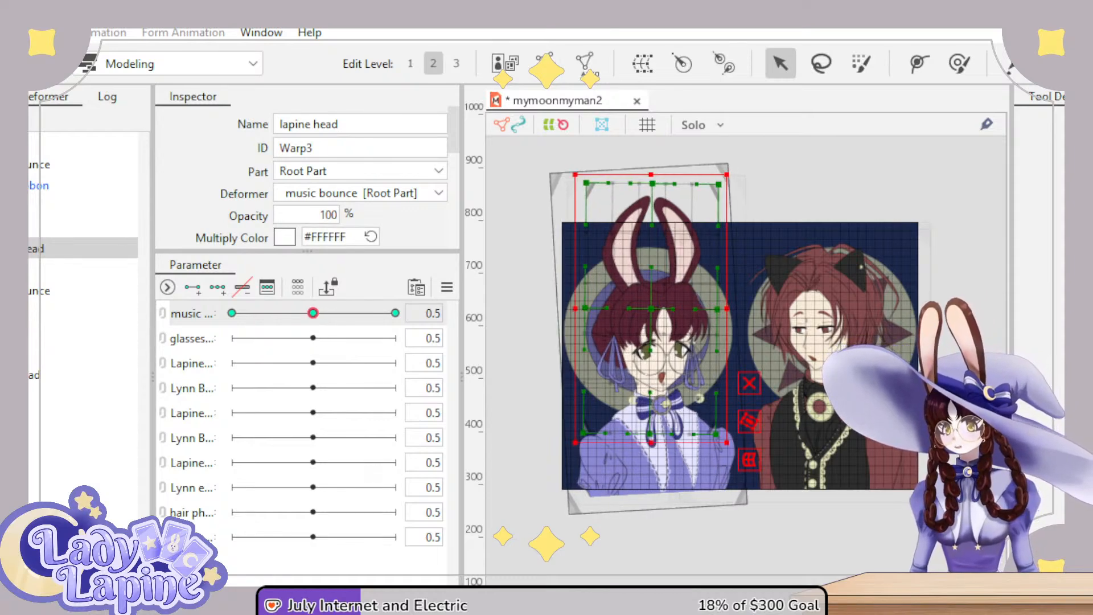
- At music value 1.0, rotate Lynn's music bounce deformer slightly counterclockwise and shift it a little left and down
click(80, 290)
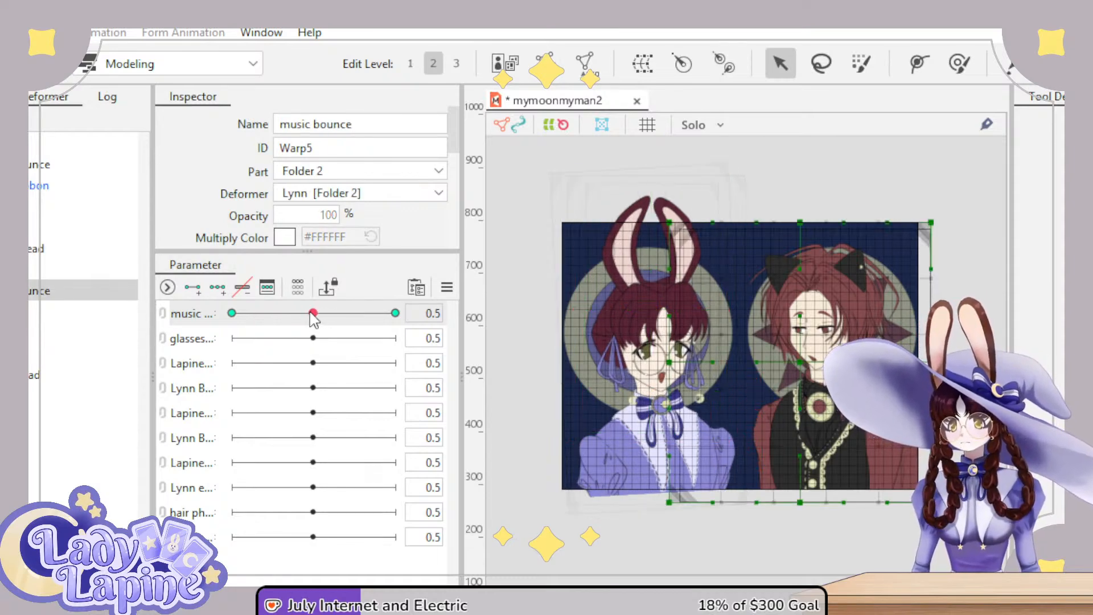
drag(312, 313, 409, 316)
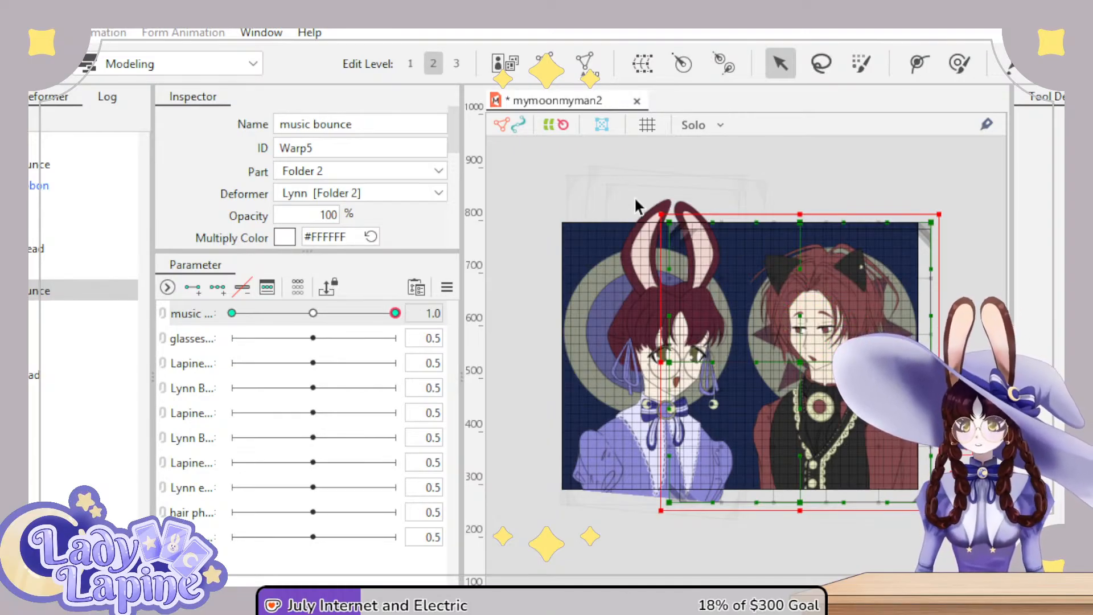
drag(651, 206, 637, 213)
drag(811, 360, 801, 365)
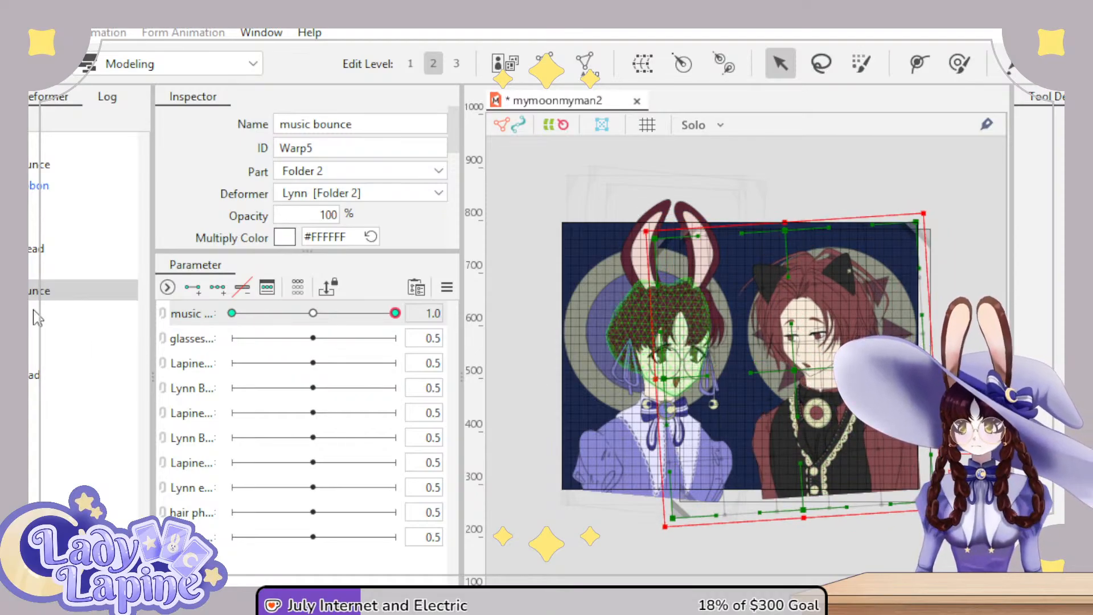
- Give the Lynn Head deformer three keys on the music parameter and move it slightly down and left at value 1.0
click(51, 375)
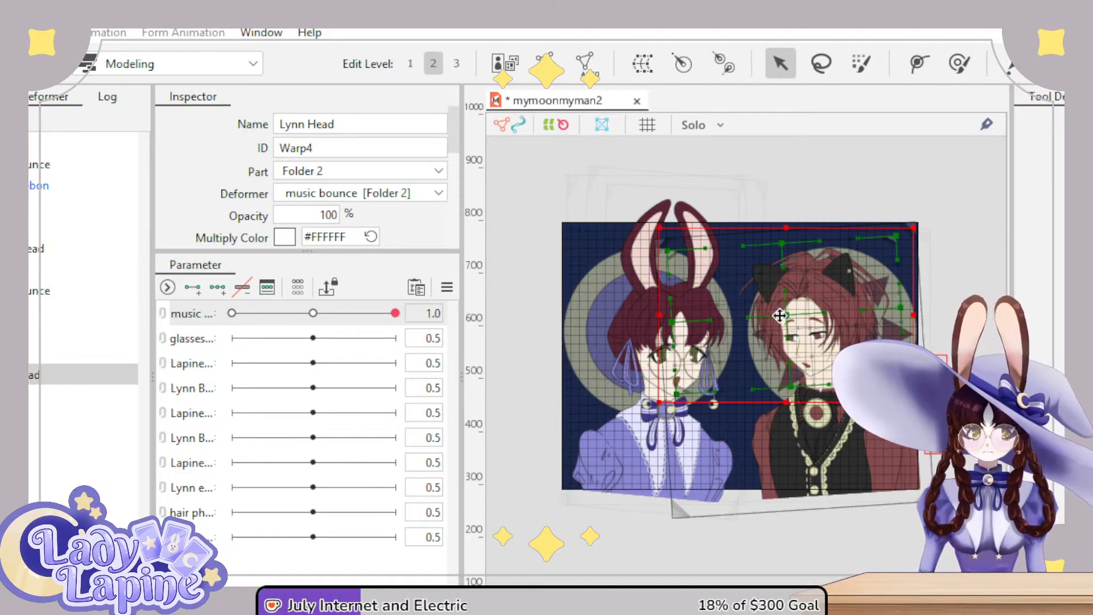
click(218, 289)
drag(780, 315, 777, 322)
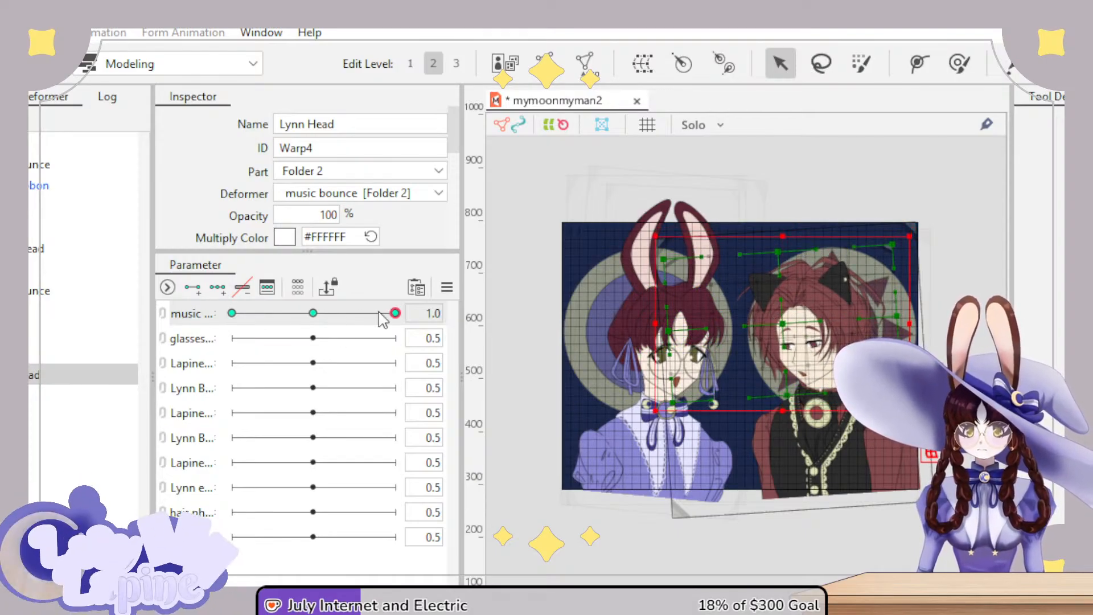
drag(395, 313, 230, 325)
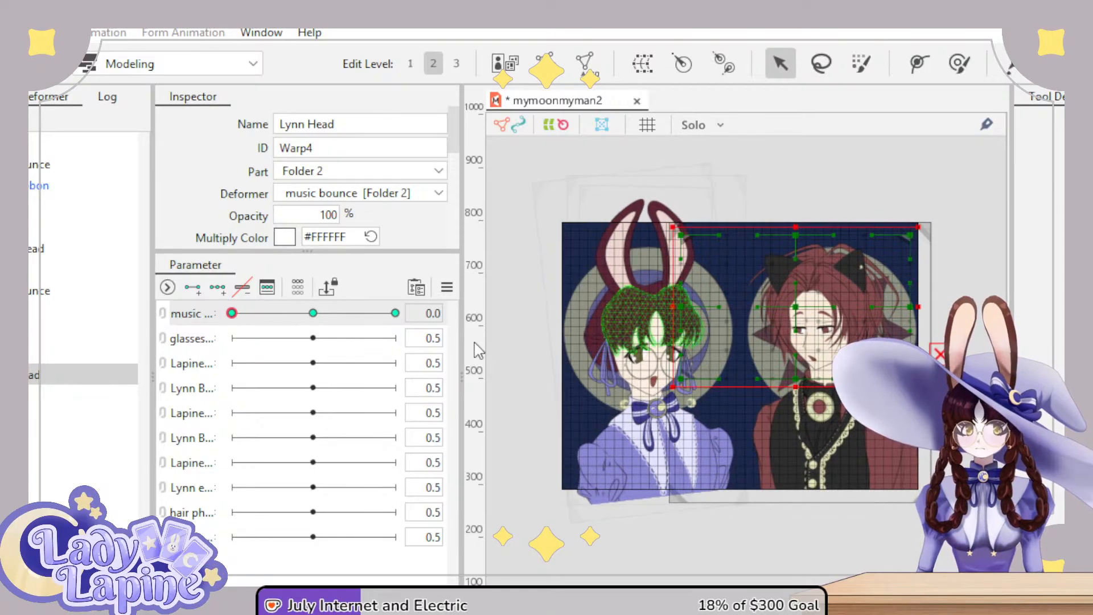
click(394, 314)
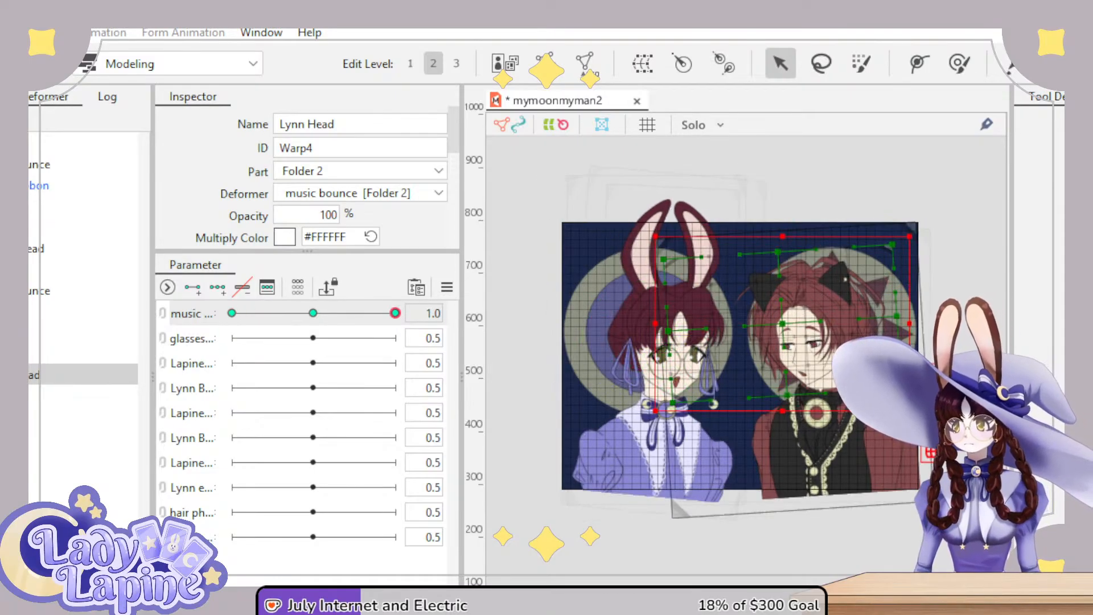
- Give Lynn's music bounce and Lynn Head deformers three keys on the music parameter and preview the motion
click(85, 291)
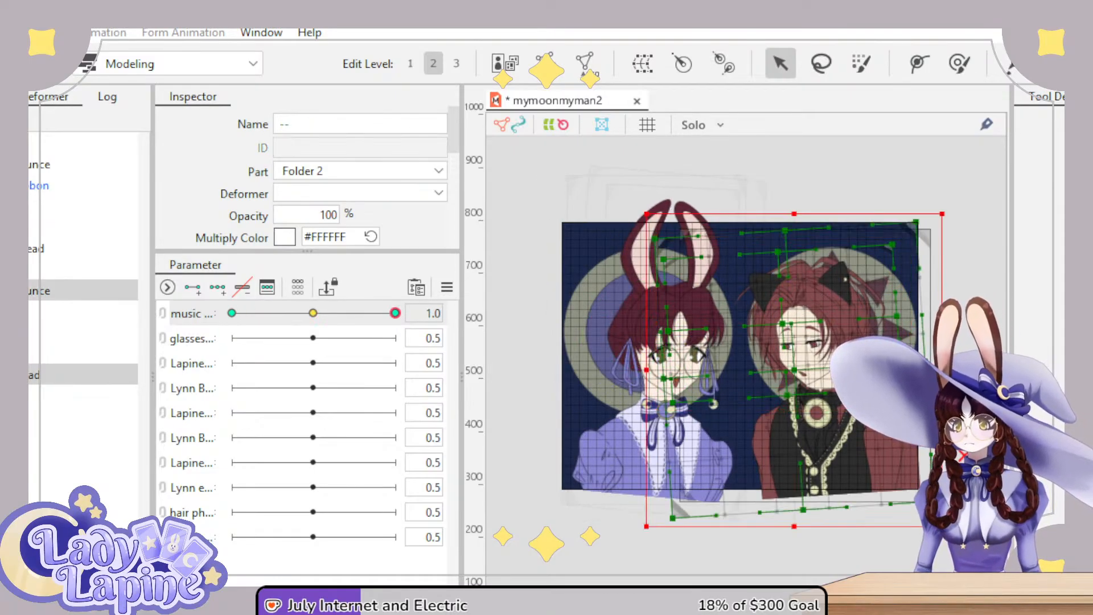
click(218, 288)
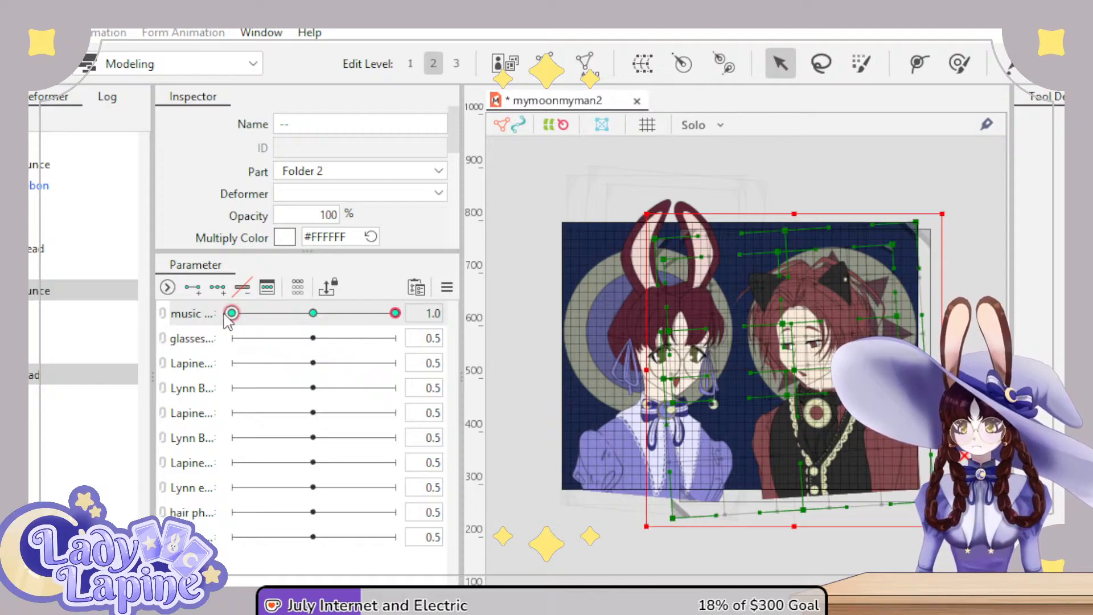
drag(228, 318, 314, 320)
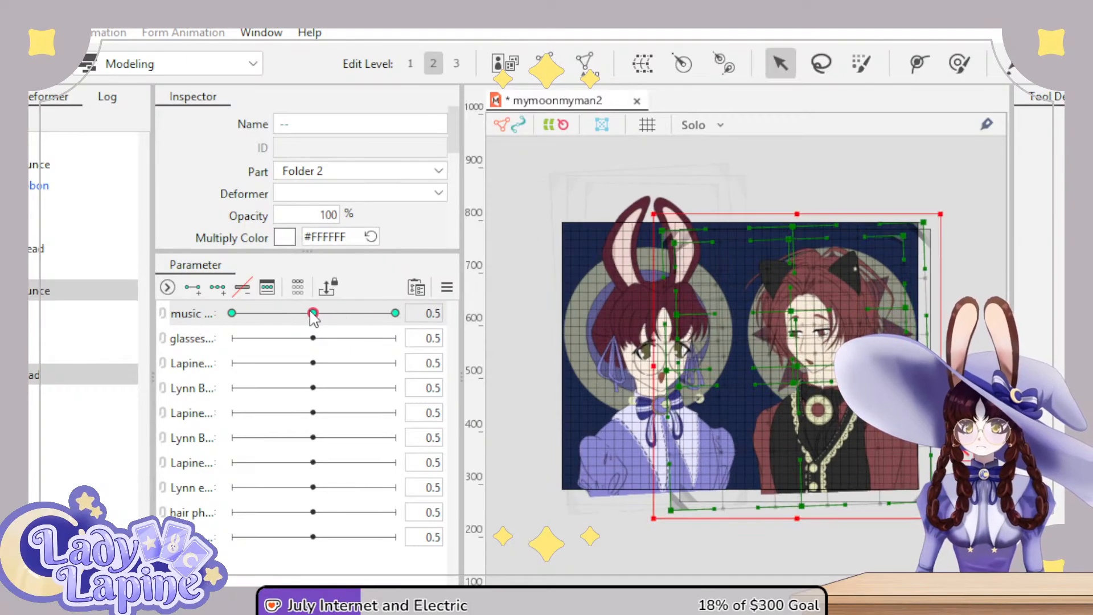
- At music value 0.0, lower Lynn's music bounce and head deformers slightly, fine-tuning the Lynn Head deformer's position over the neck
click(232, 313)
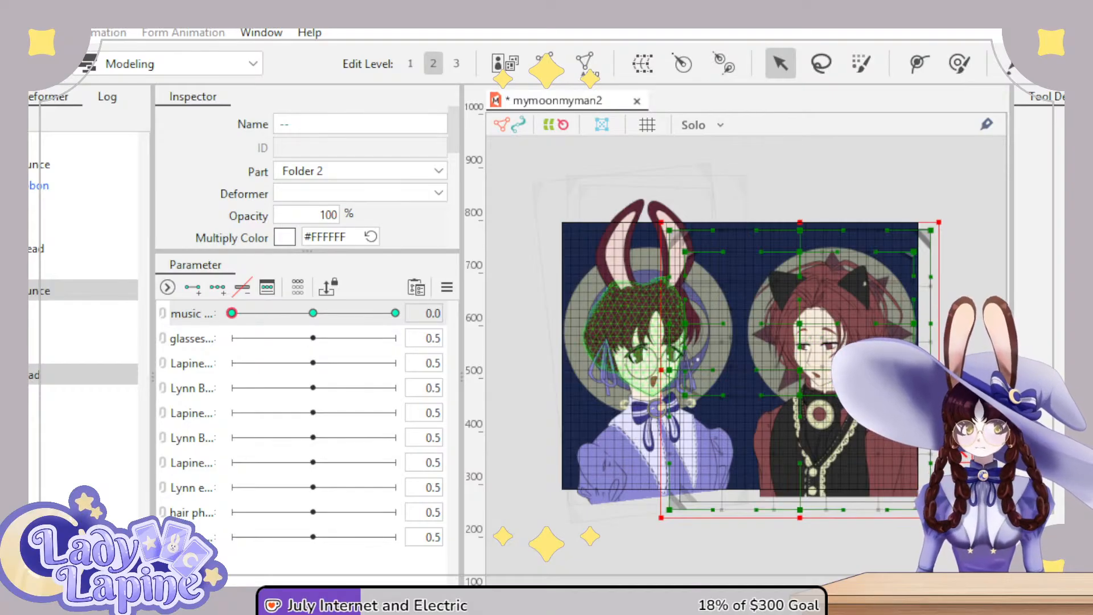
click(572, 353)
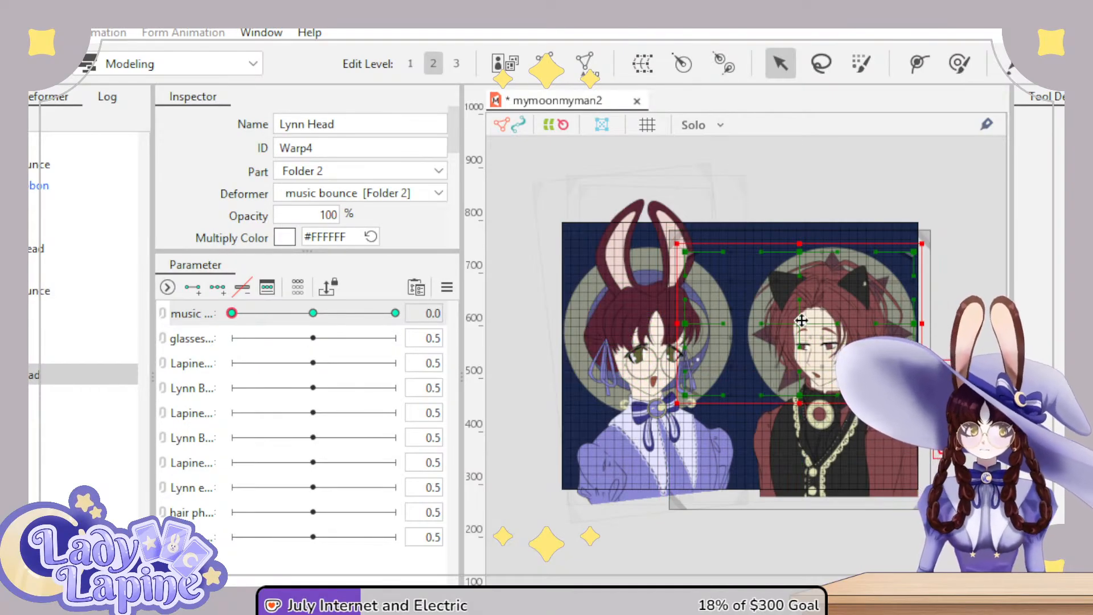
drag(799, 317, 799, 316)
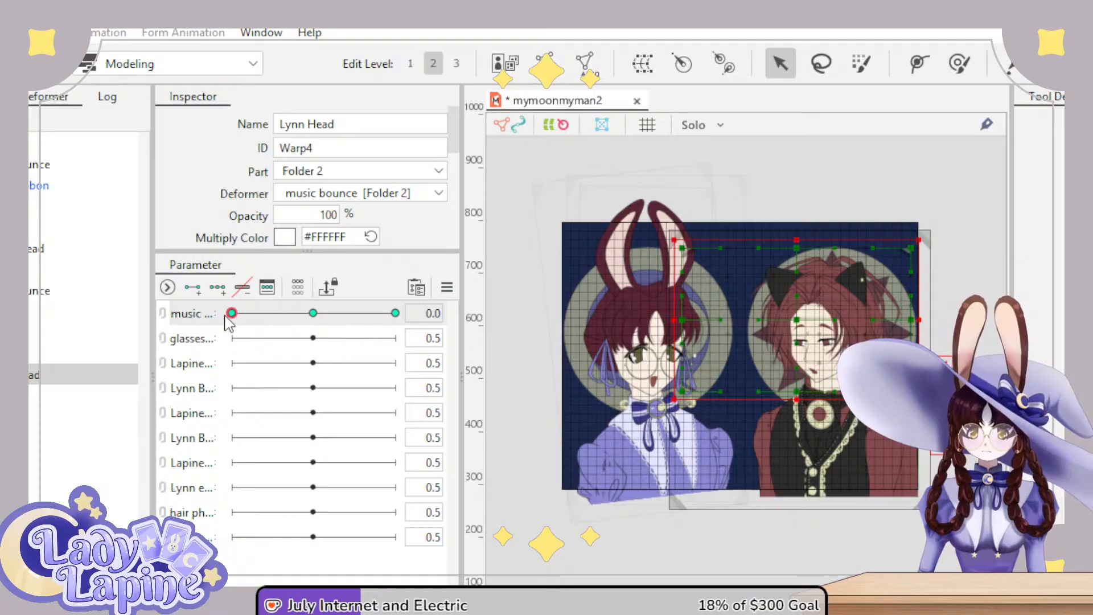
- At music value 1.0, raise the Lynn Head deformer slightly and preview both characters' sway across the music range
drag(229, 315, 455, 321)
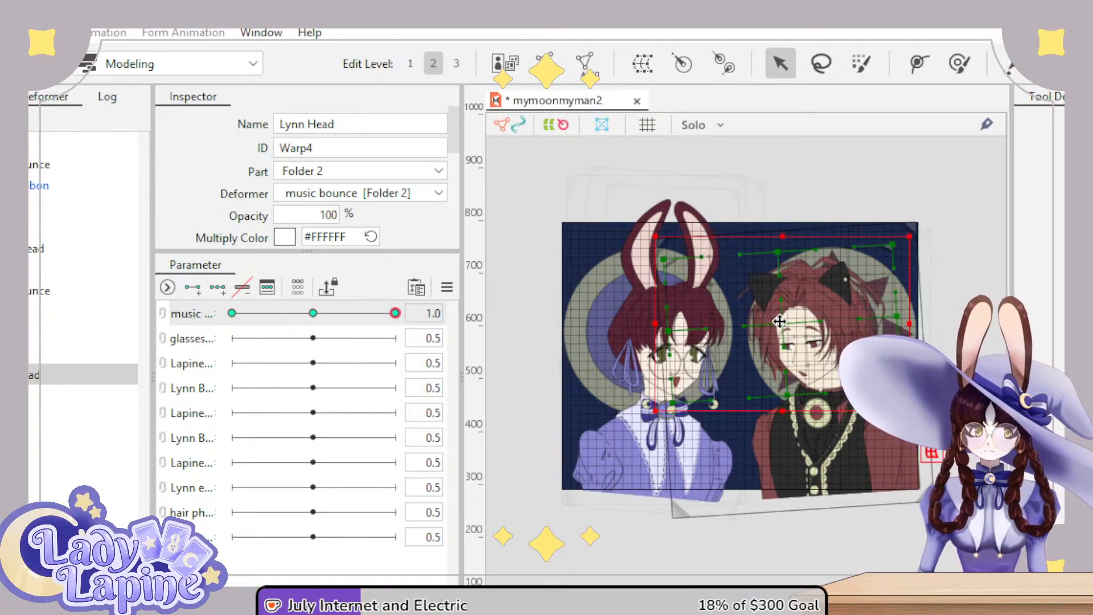
drag(779, 322, 780, 315)
drag(357, 309, 250, 340)
click(317, 315)
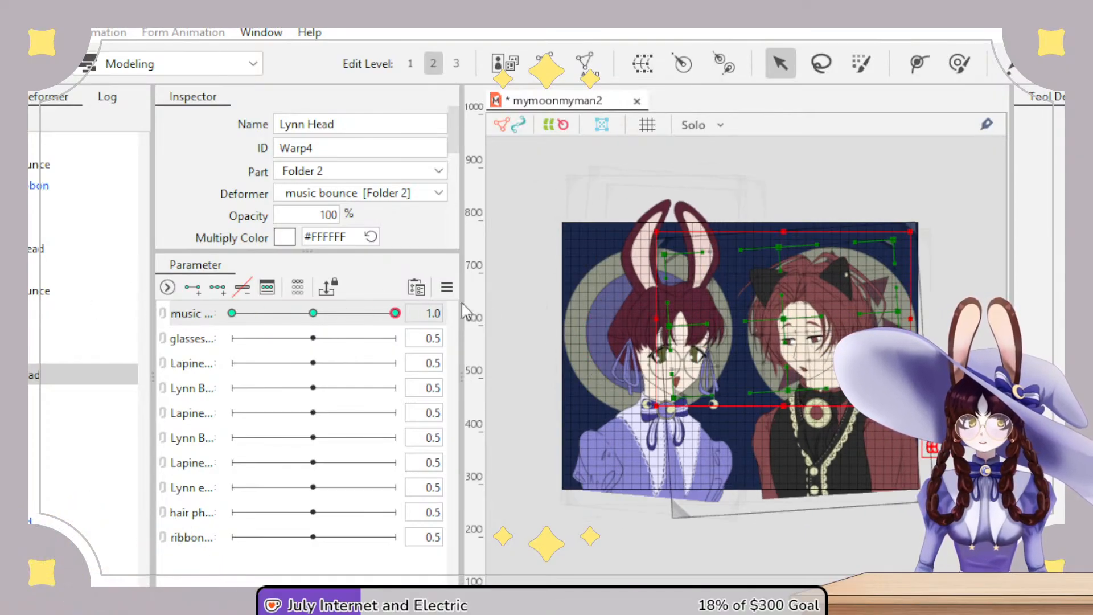
click(313, 313)
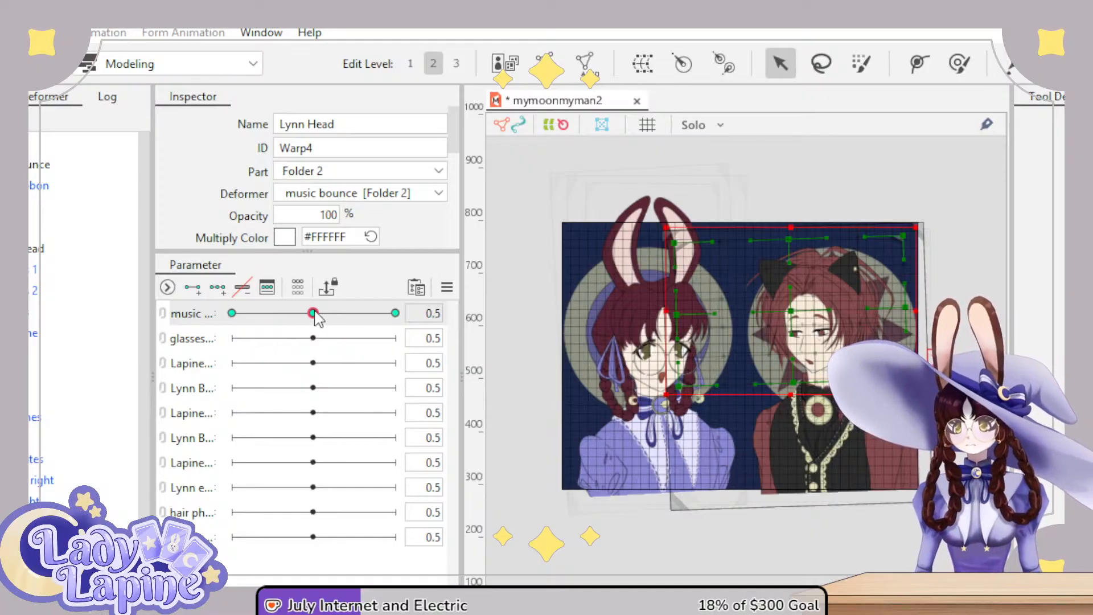
drag(317, 319, 401, 321)
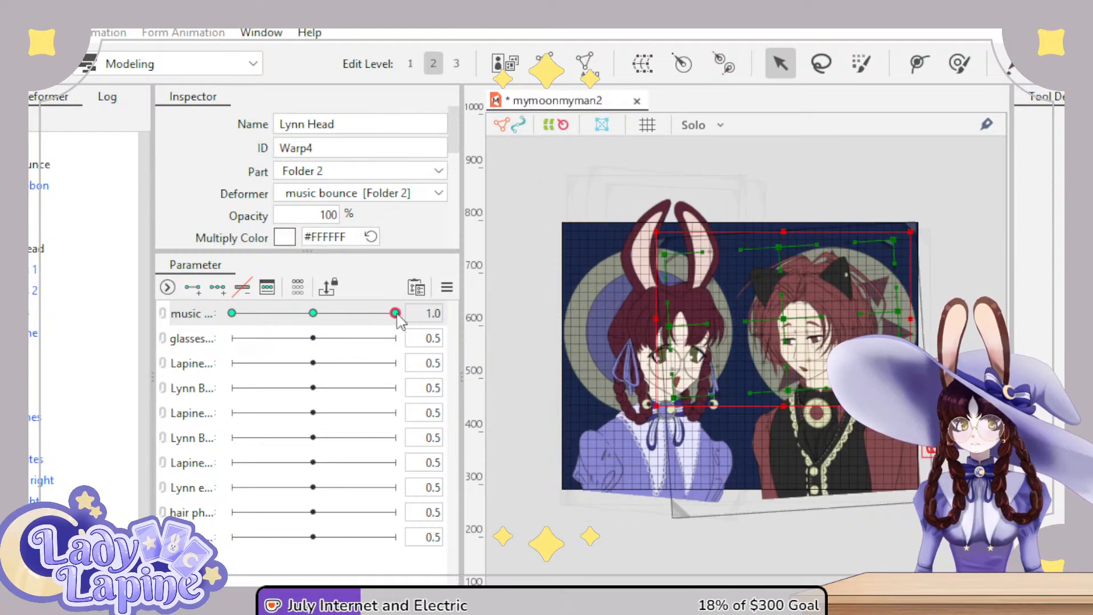
click(313, 312)
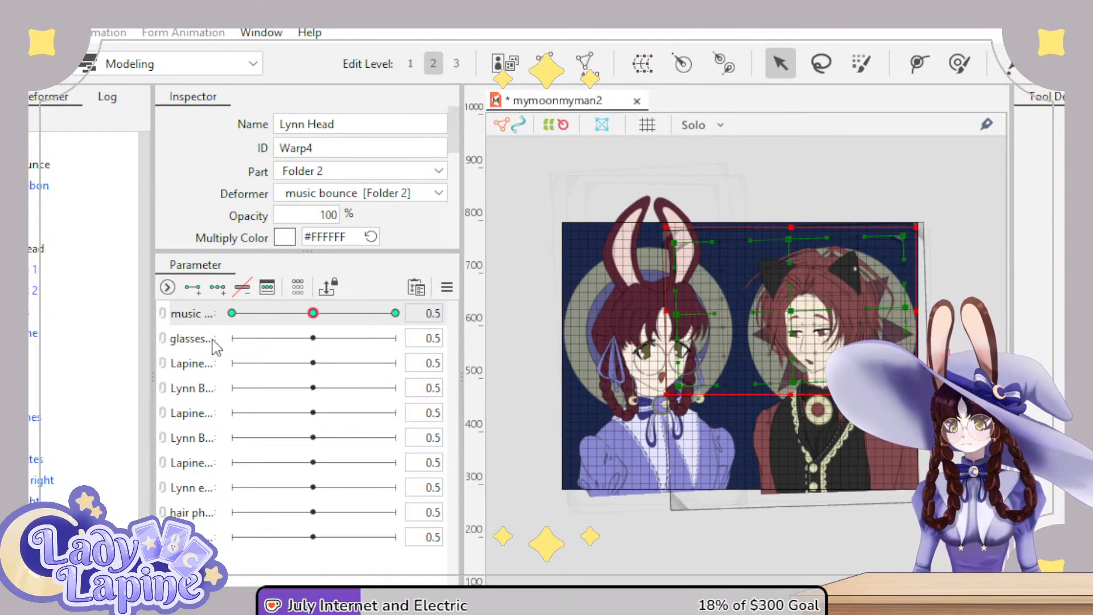
- Give the glasses 1 and glasses 2 chain meshes three keys on the glasses parameter and set its value to 1.0
click(48, 268)
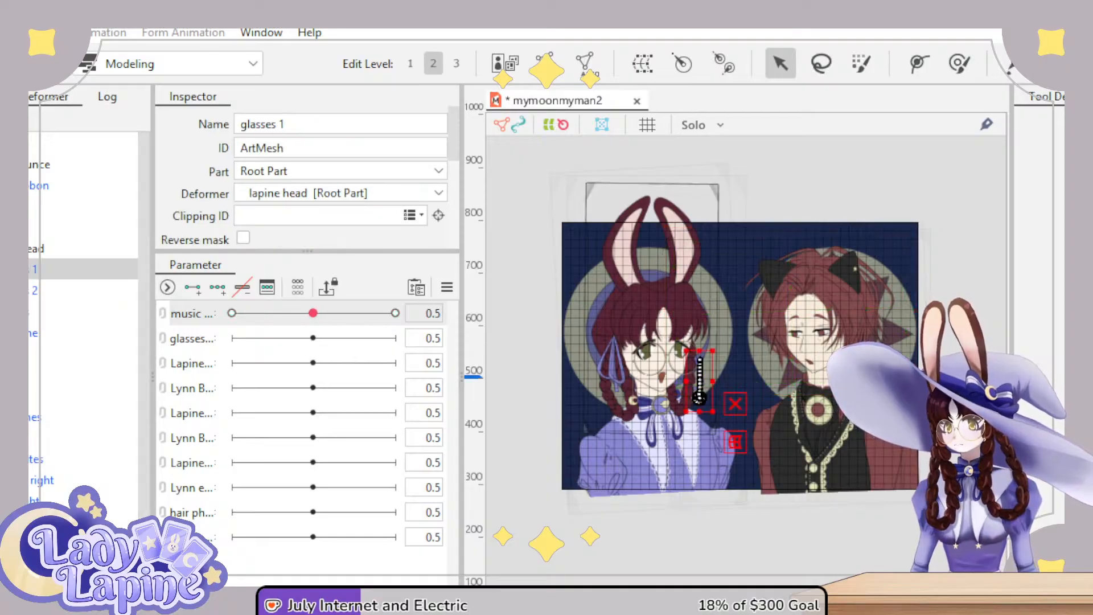
ctrl+click(48, 292)
click(196, 340)
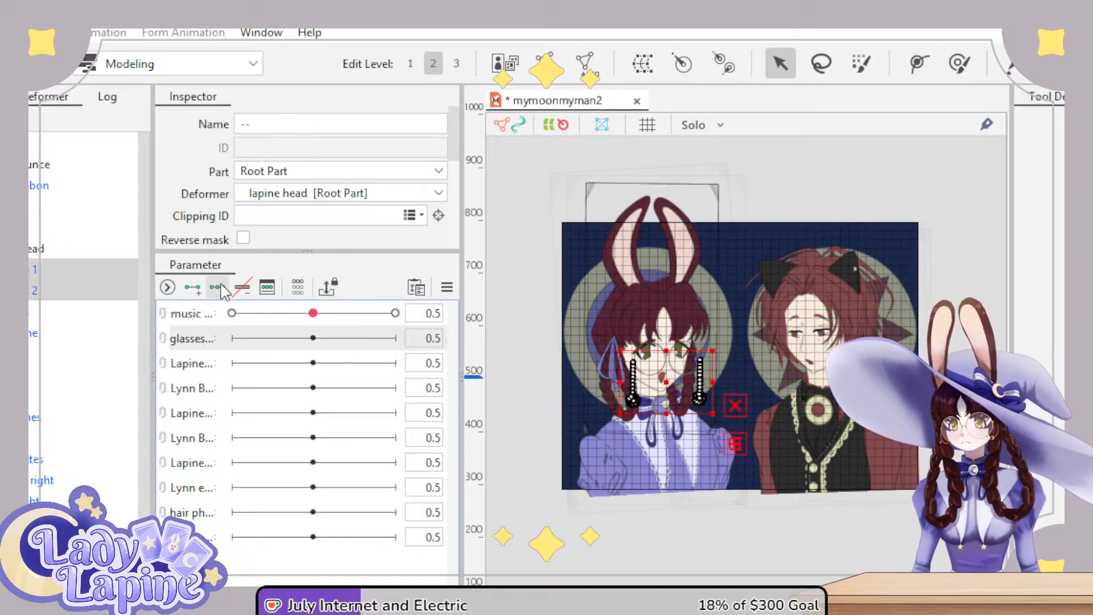
drag(320, 336, 424, 333)
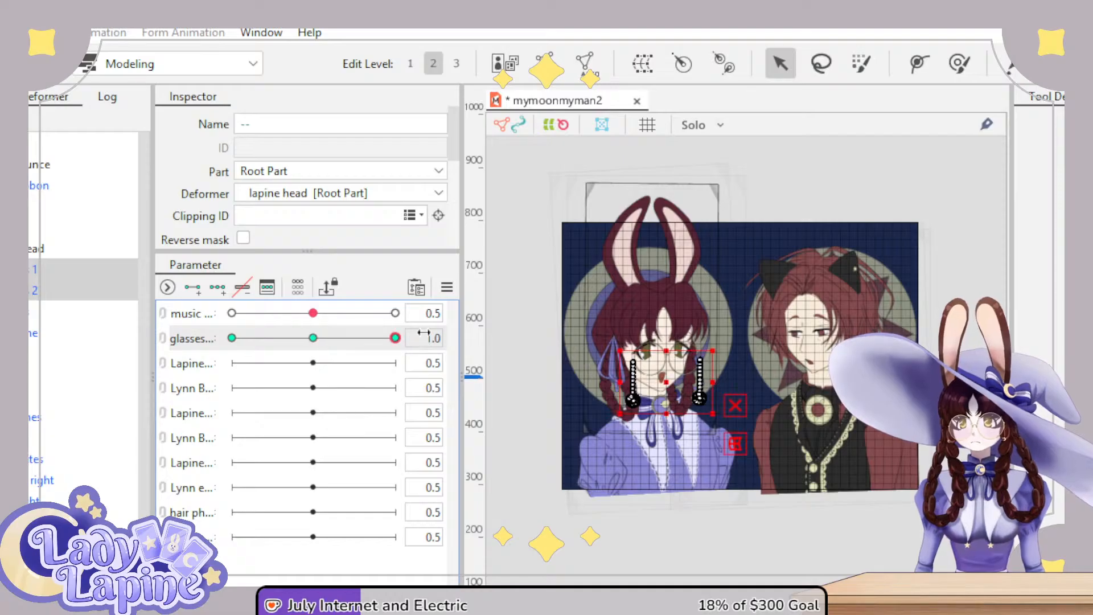
- Create a four-point deform path down the glasses 1 chain, from the lens rim to the round charm
click(34, 269)
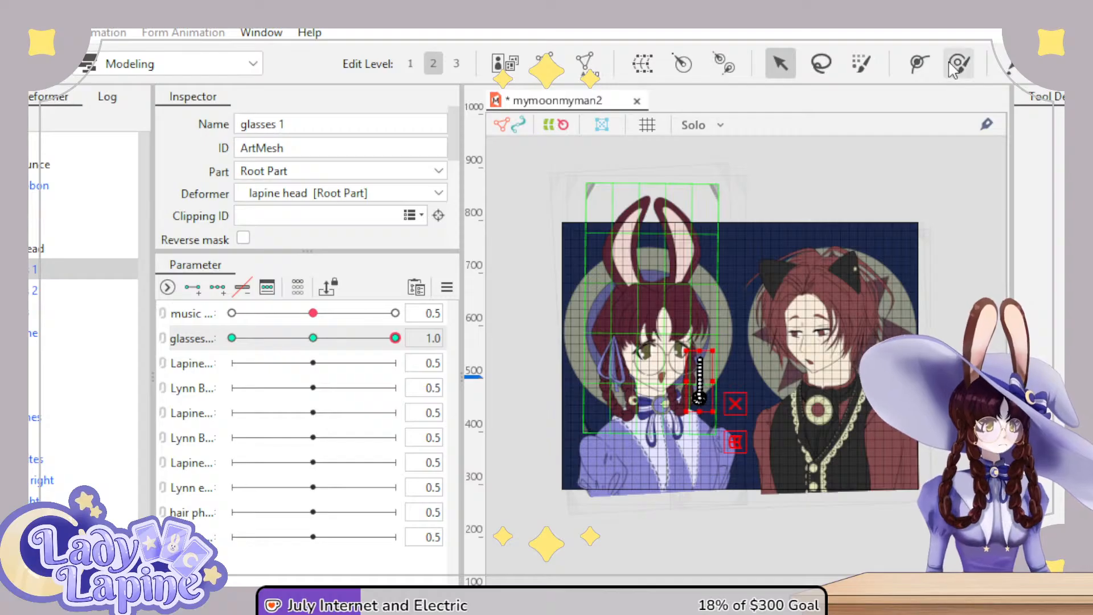
click(920, 63)
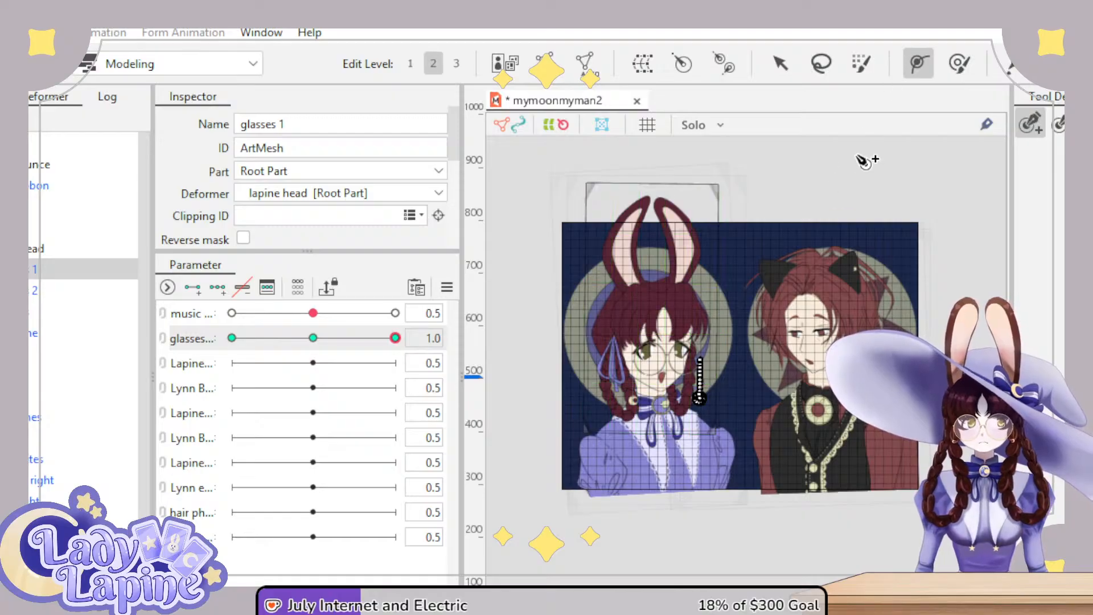
scroll(708, 405, up, 5)
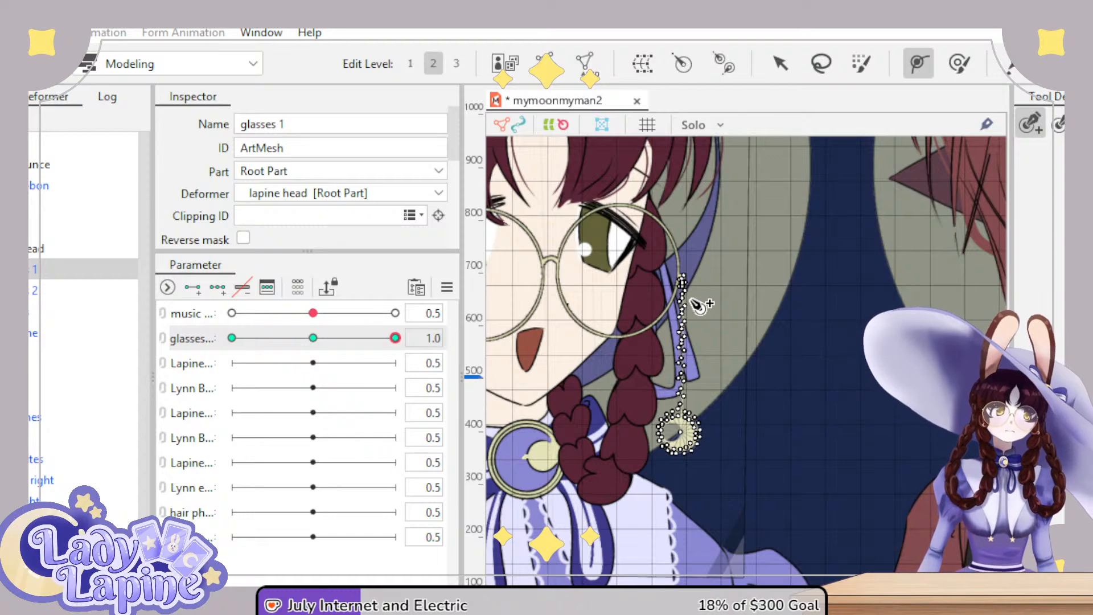
click(682, 279)
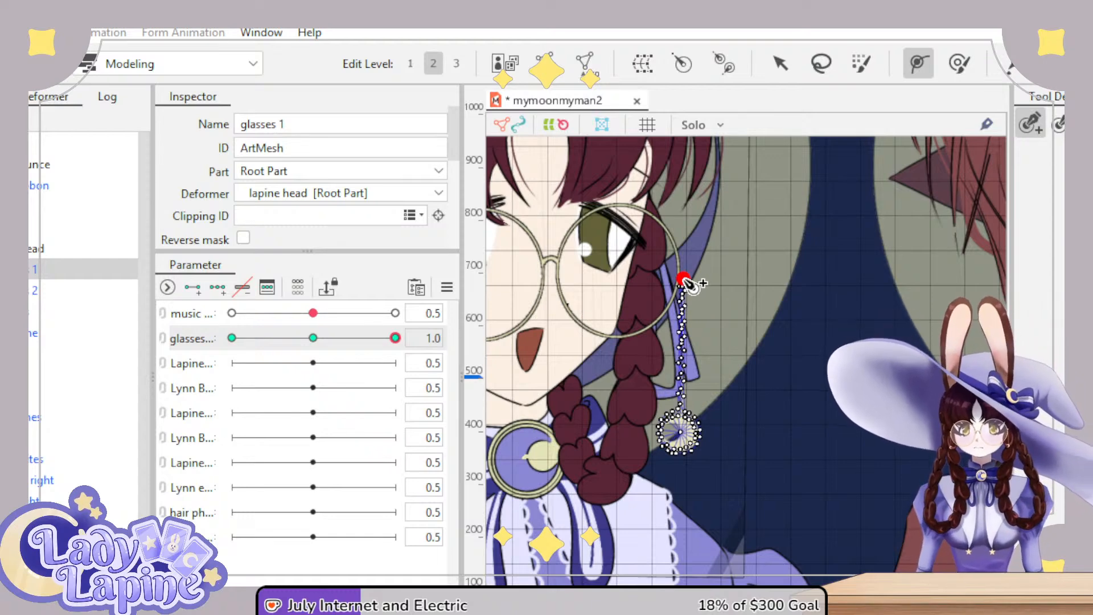
click(682, 324)
click(681, 380)
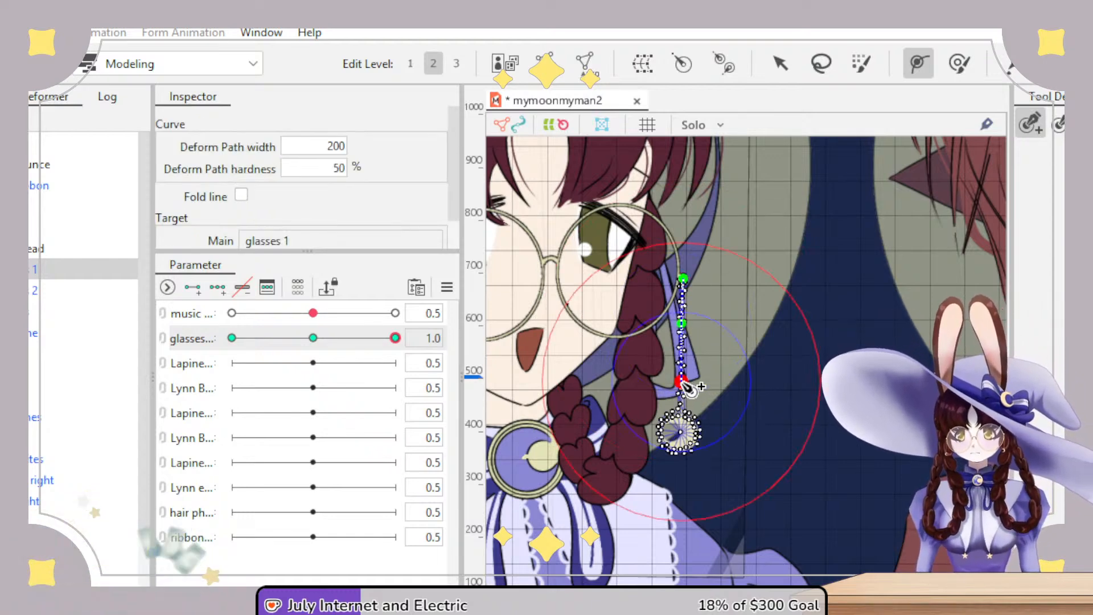
click(680, 427)
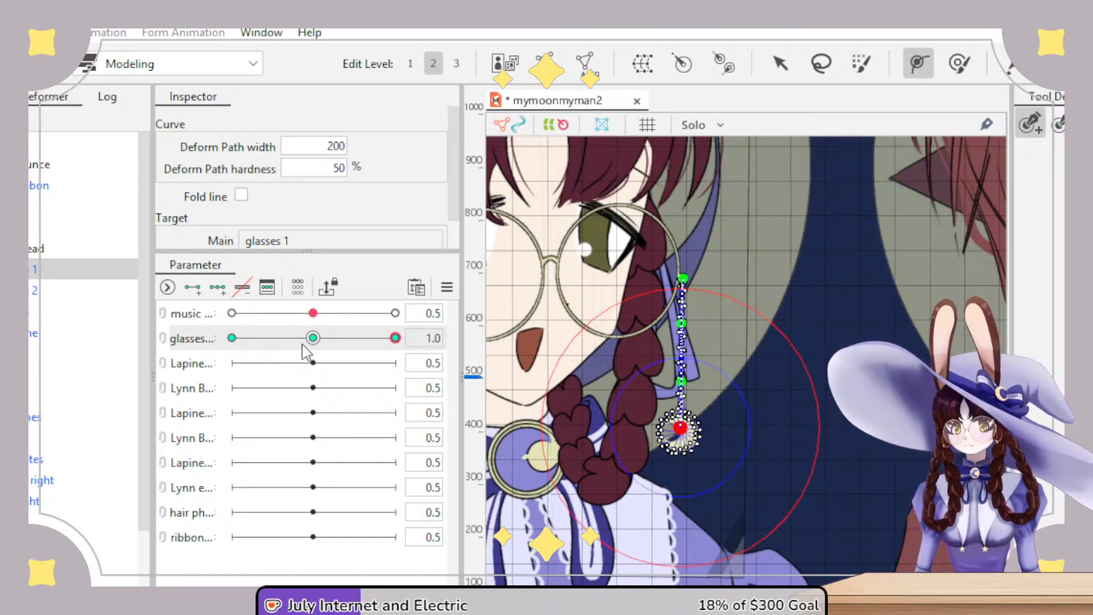
- At glasses value 1.0, bend the glasses 1 chain outward to the right by repositioning its deform path points
click(780, 64)
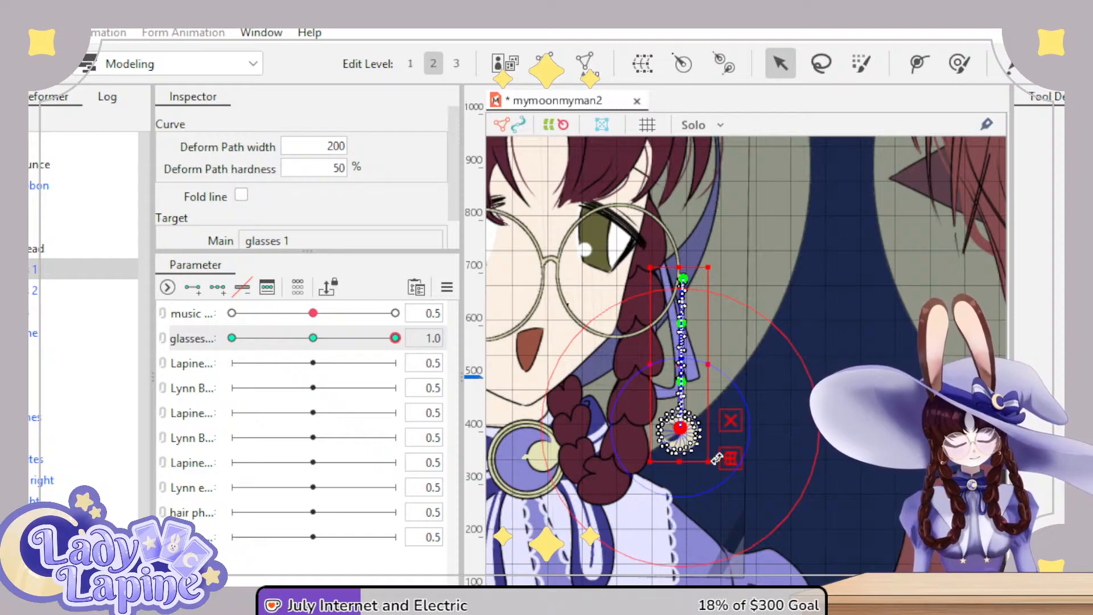
drag(687, 436, 708, 432)
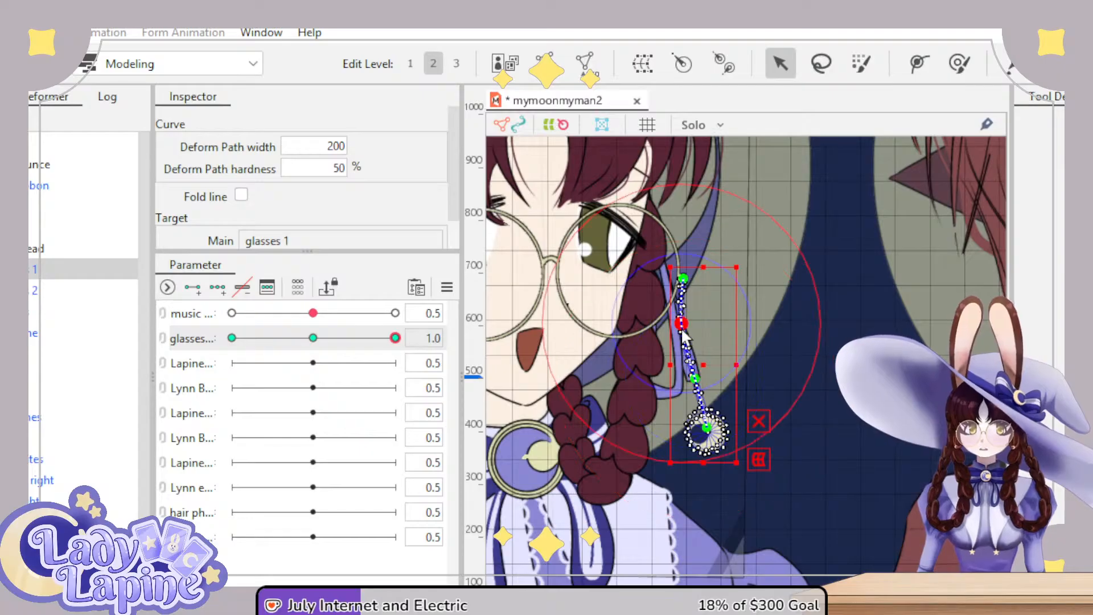
drag(681, 324, 689, 331)
drag(695, 386, 705, 381)
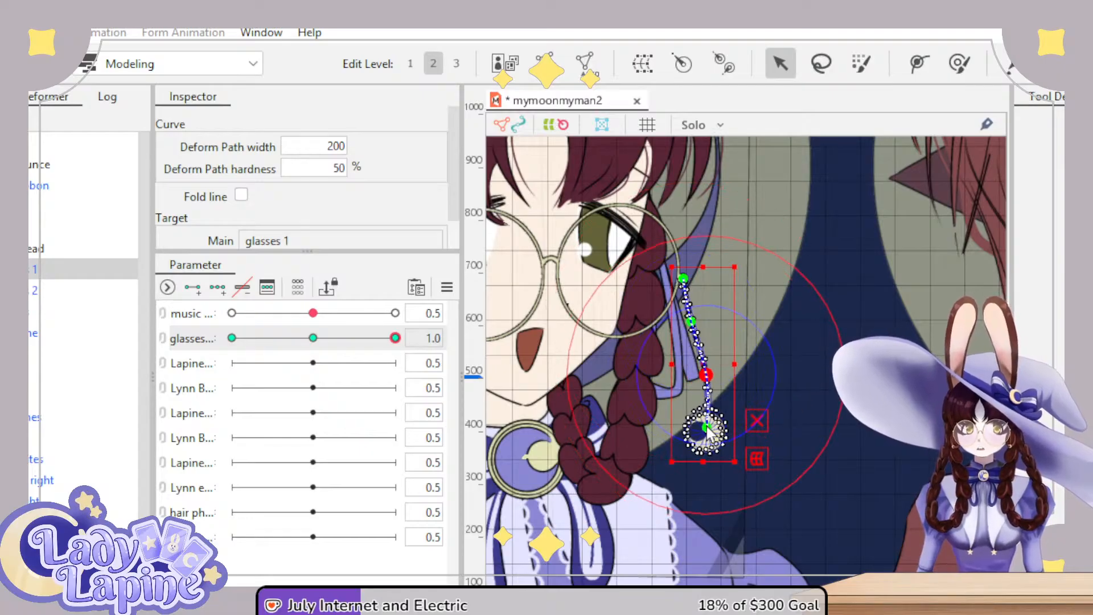
drag(708, 430, 728, 417)
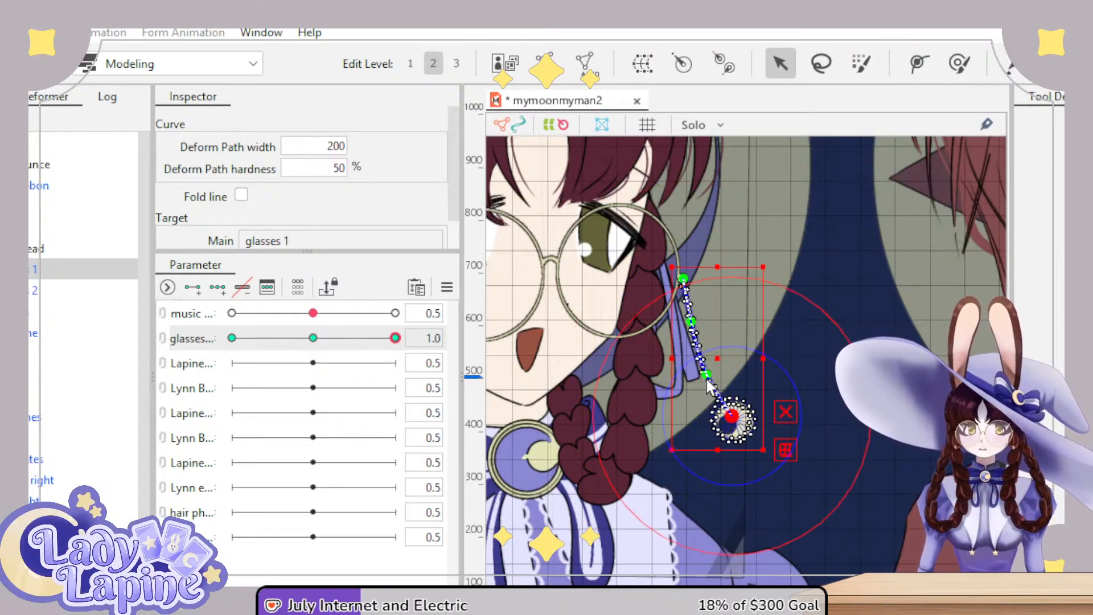
click(686, 326)
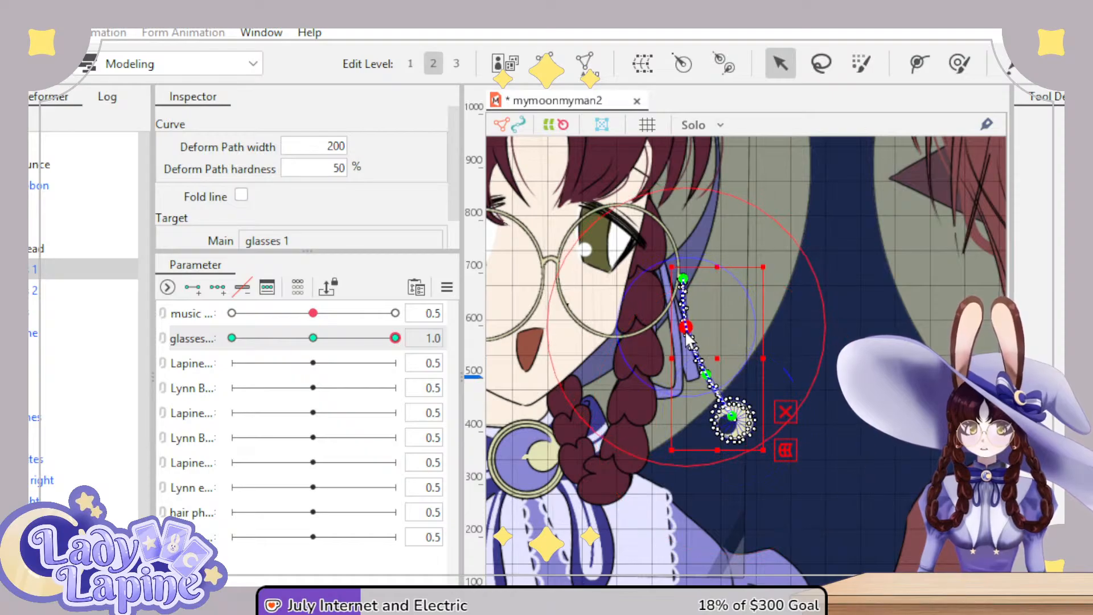
- At glasses value 0.0, curve the glasses 1 chain inward to the left over the braid by moving its deform path points
mouse_move(392, 339)
mouse_down()
mouse_move(231, 340)
mouse_move(395, 338)
mouse_up()
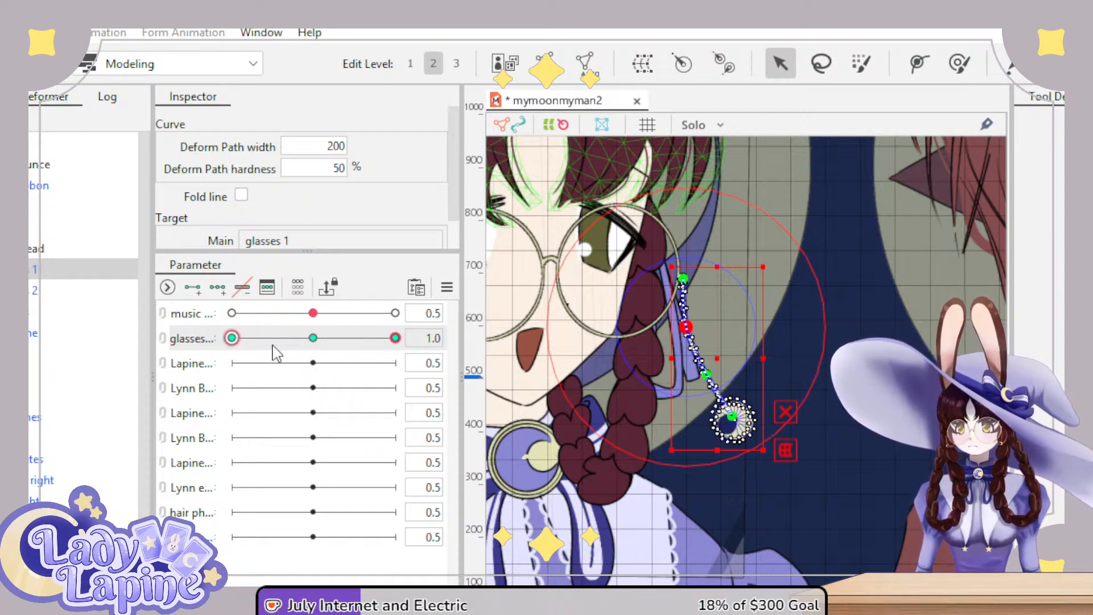
drag(371, 348, 237, 339)
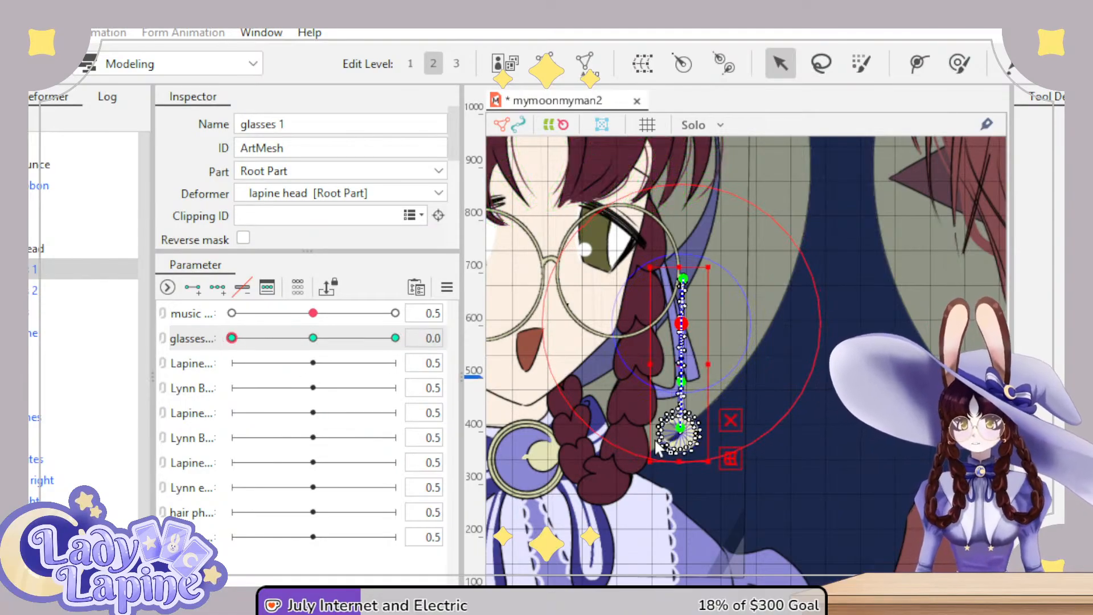
drag(678, 438, 631, 416)
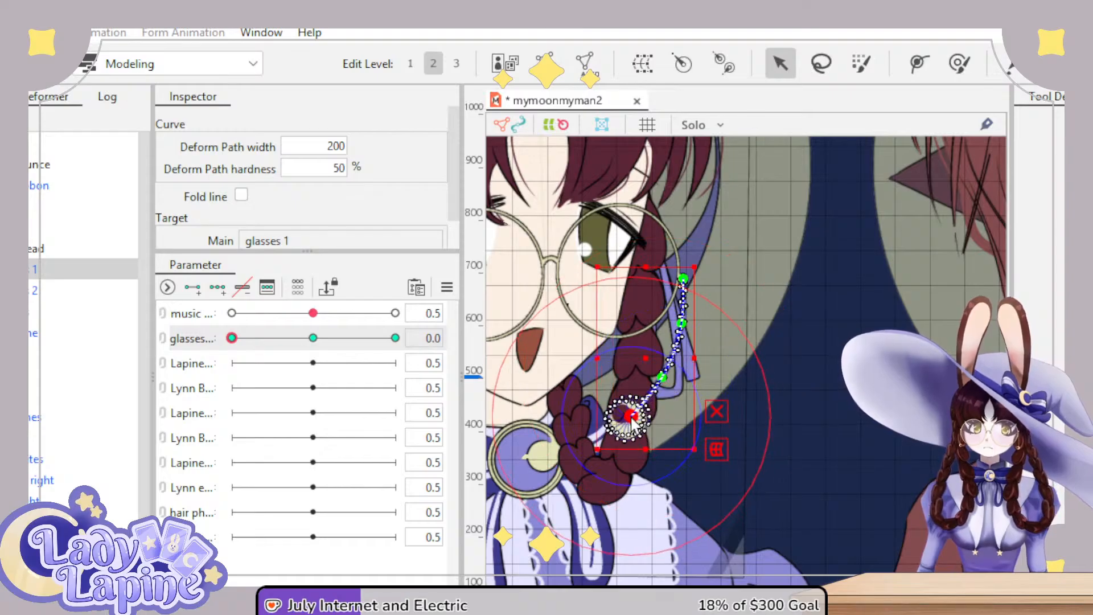
mouse_move(231, 338)
mouse_down()
mouse_move(395, 338)
mouse_move(178, 349)
mouse_move(286, 356)
mouse_move(228, 342)
mouse_up()
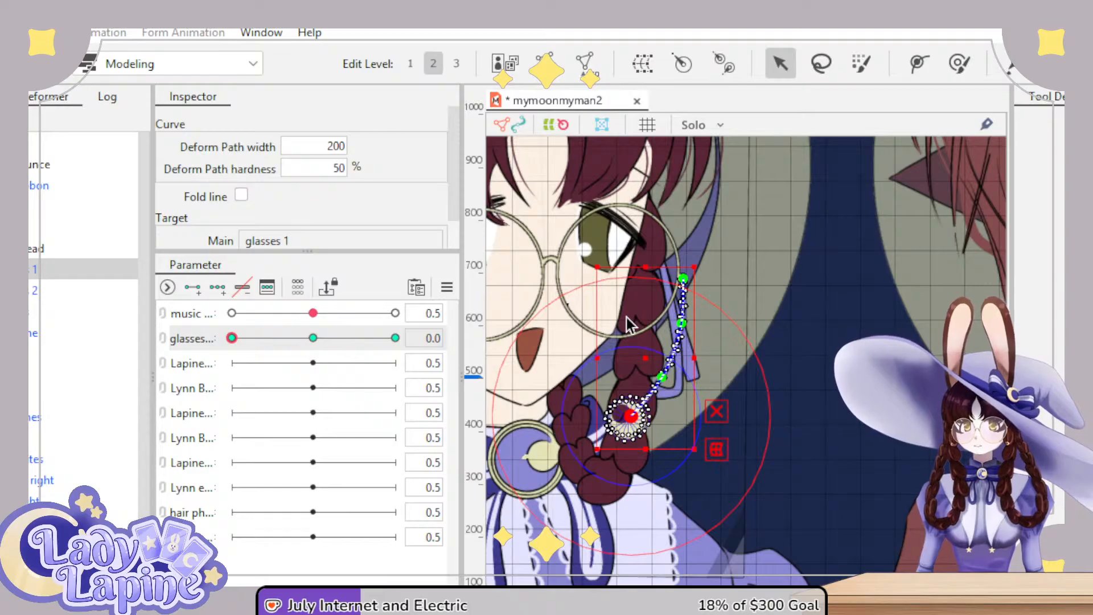
- Create a four-point deform path down the glasses 2 chain, from the lens rim to the crescent charm
scroll(627, 387, left, 5)
scroll(753, 325, right, 3)
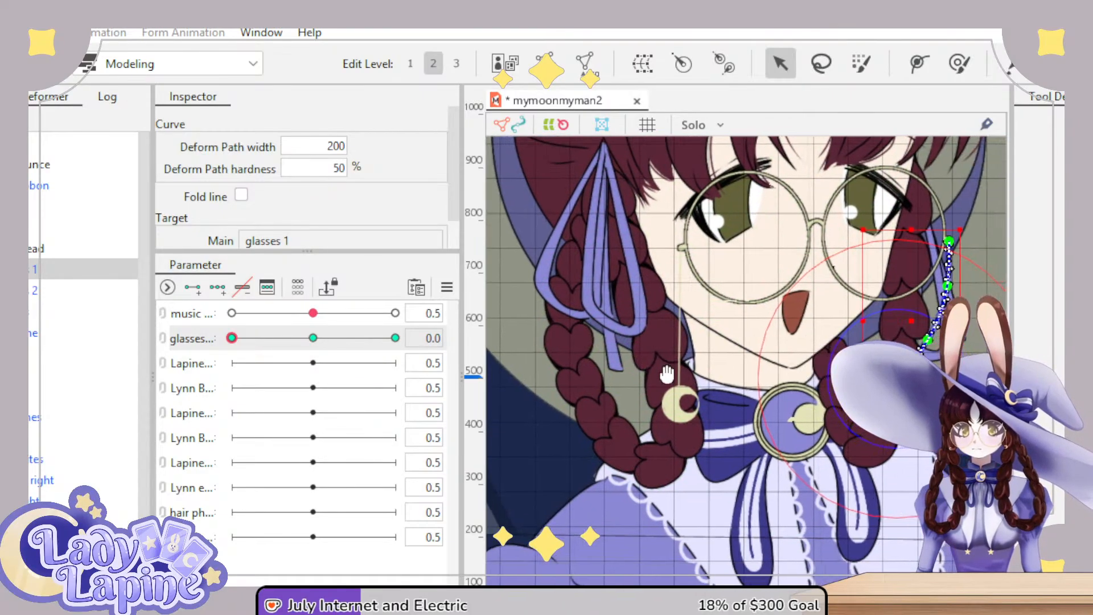
click(34, 290)
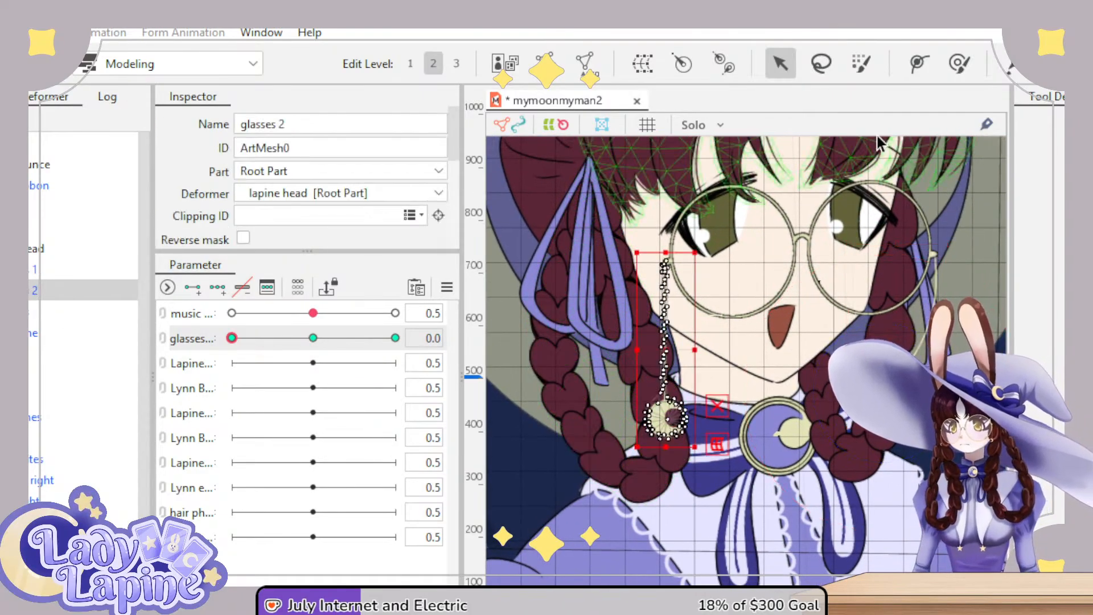
click(957, 64)
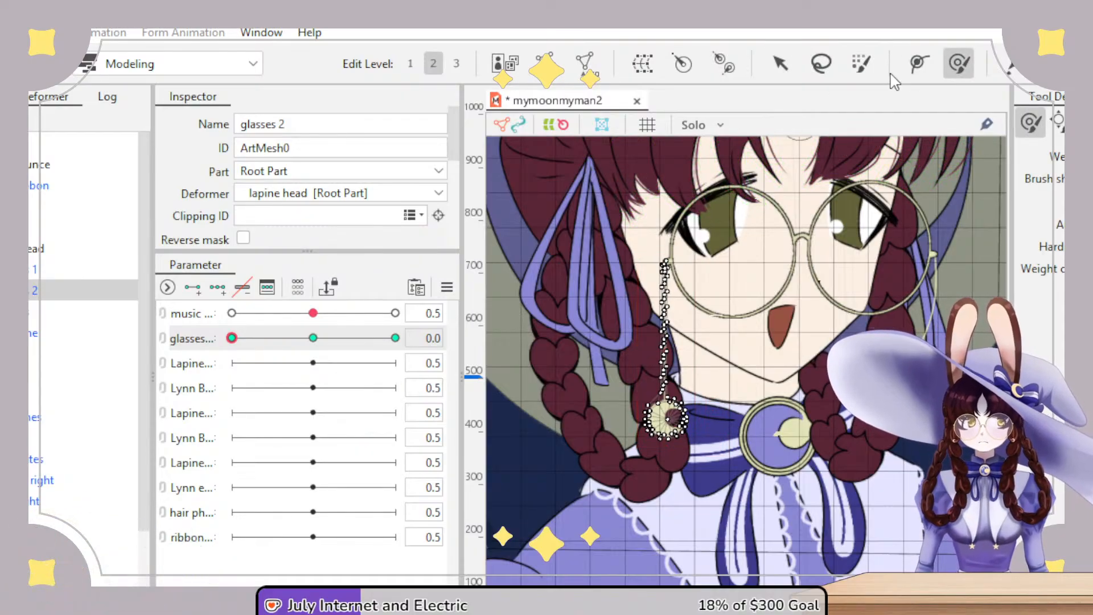
click(917, 62)
click(664, 265)
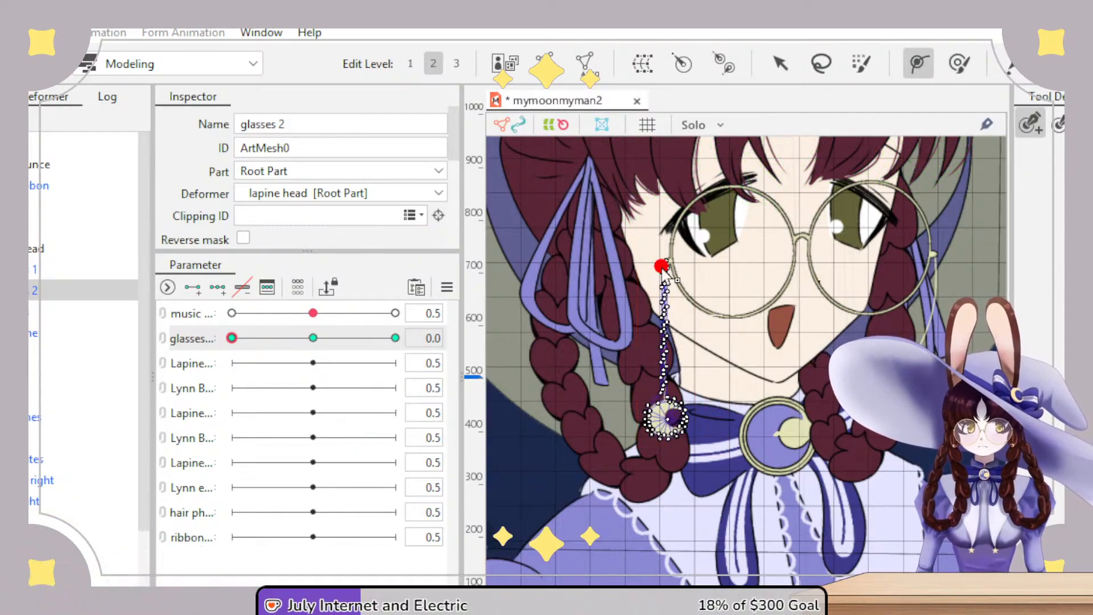
click(664, 310)
click(664, 355)
click(664, 414)
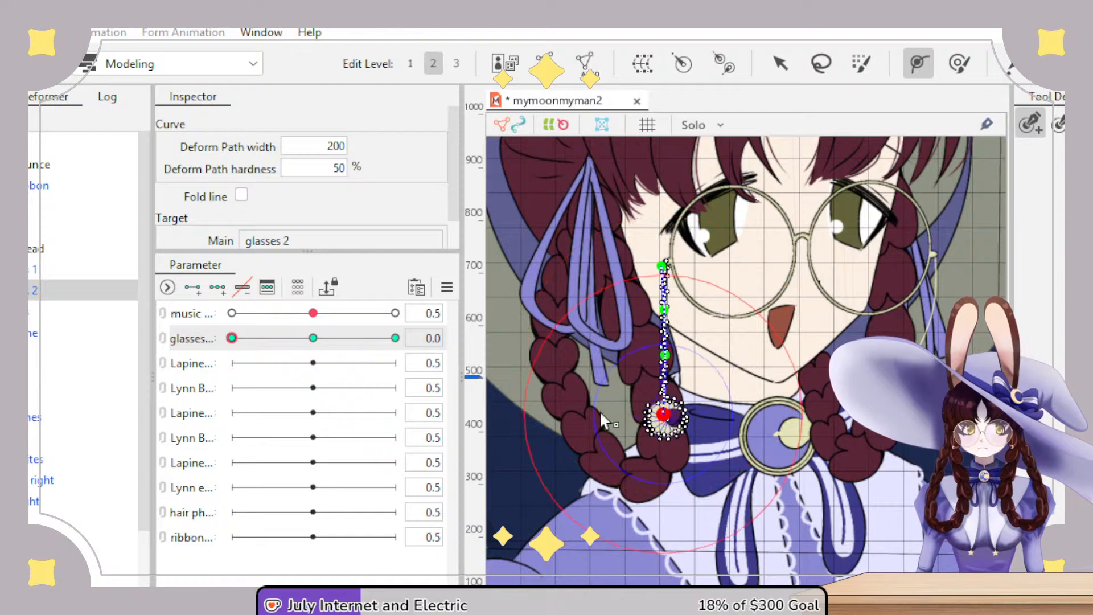
- At glasses value 0.0, bend the glasses 2 chain outward to the left by repositioning its deform path points
click(780, 62)
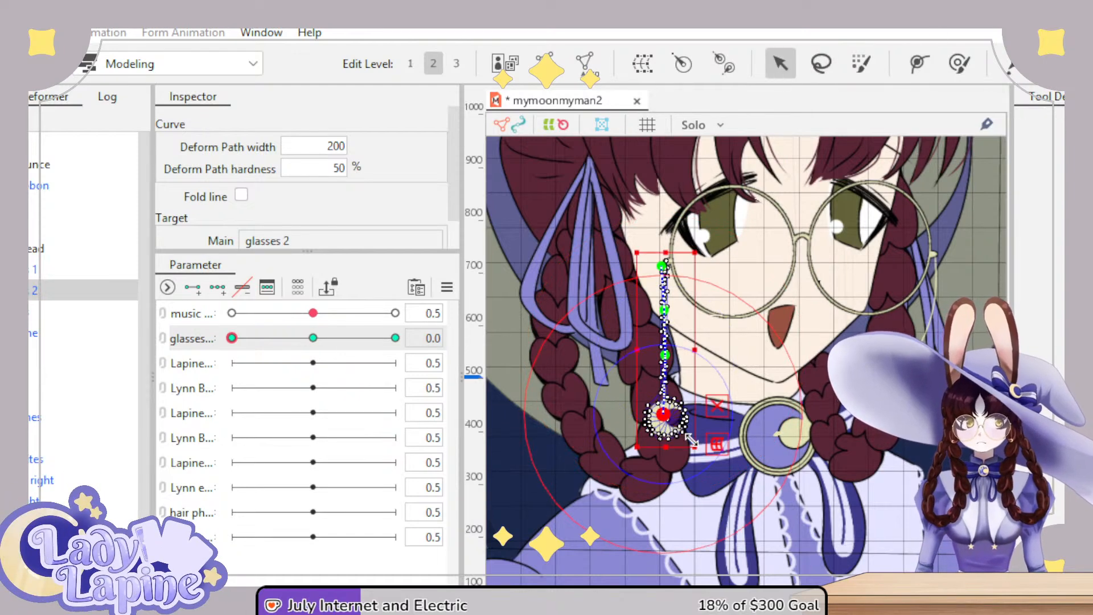
drag(664, 413, 621, 414)
drag(664, 354, 641, 348)
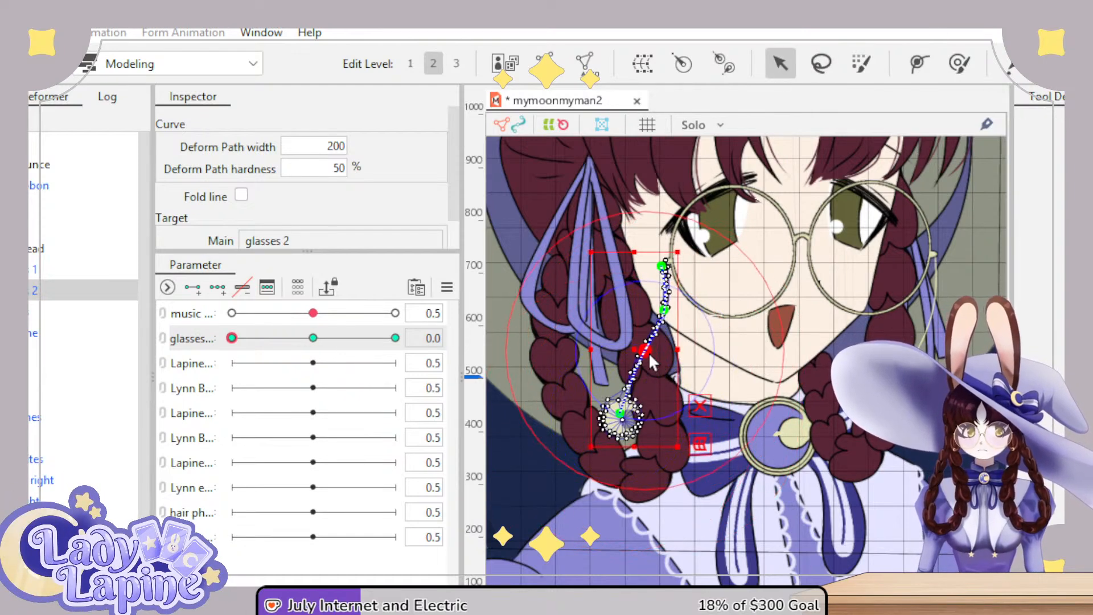
drag(664, 310, 659, 309)
drag(623, 436, 606, 419)
- At glasses value 1.0, bend the glasses 2 chain inward toward the brooch, preview its sway and return the parameter to 0.5
drag(245, 345, 398, 337)
drag(706, 422, 722, 418)
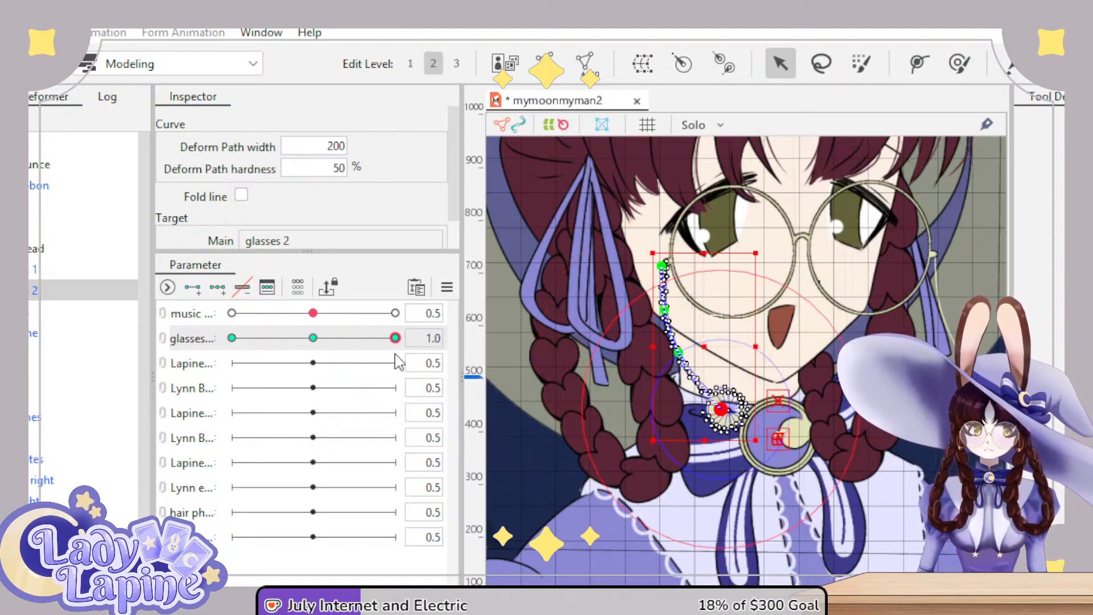
drag(391, 336, 284, 381)
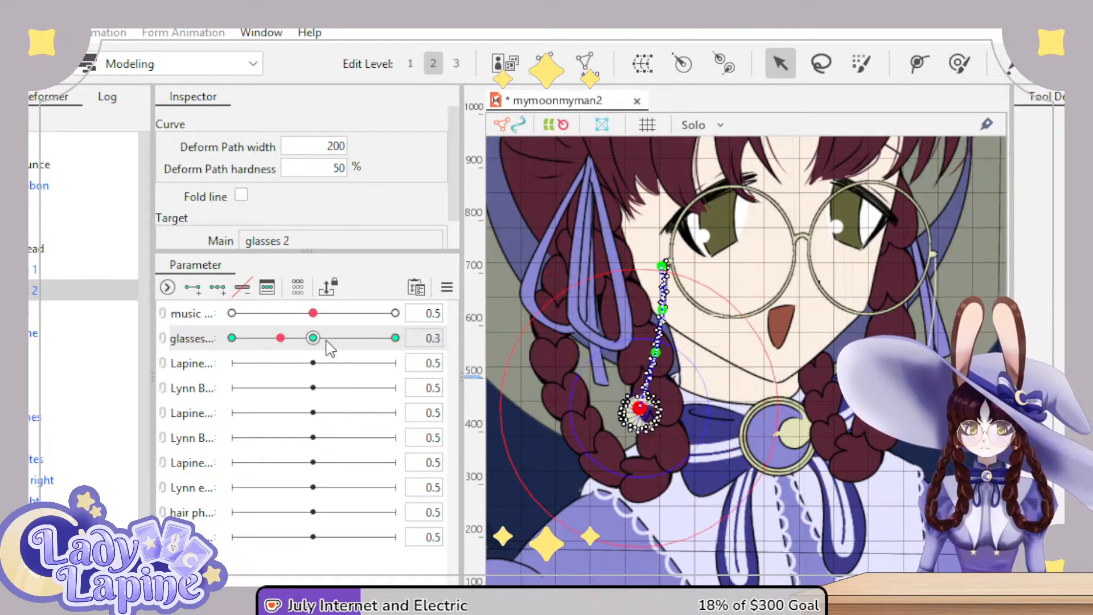
- Delete the stray mesh points of ribbon left that overlap the moon brooch and apply the mesh edit
scroll(782, 439, up, 5)
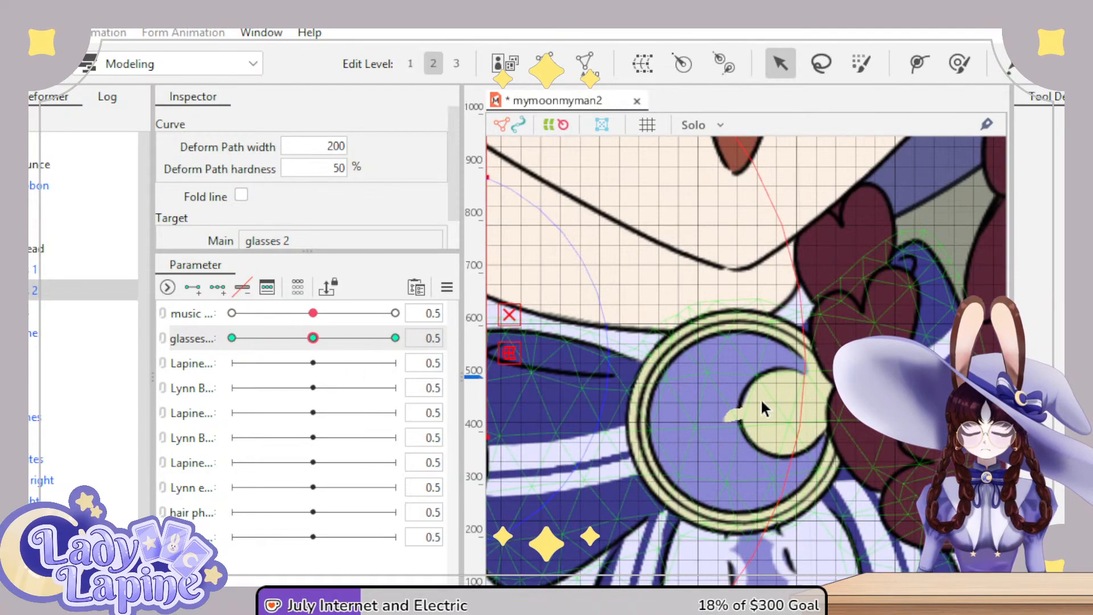
scroll(746, 423, up, 2)
click(725, 405)
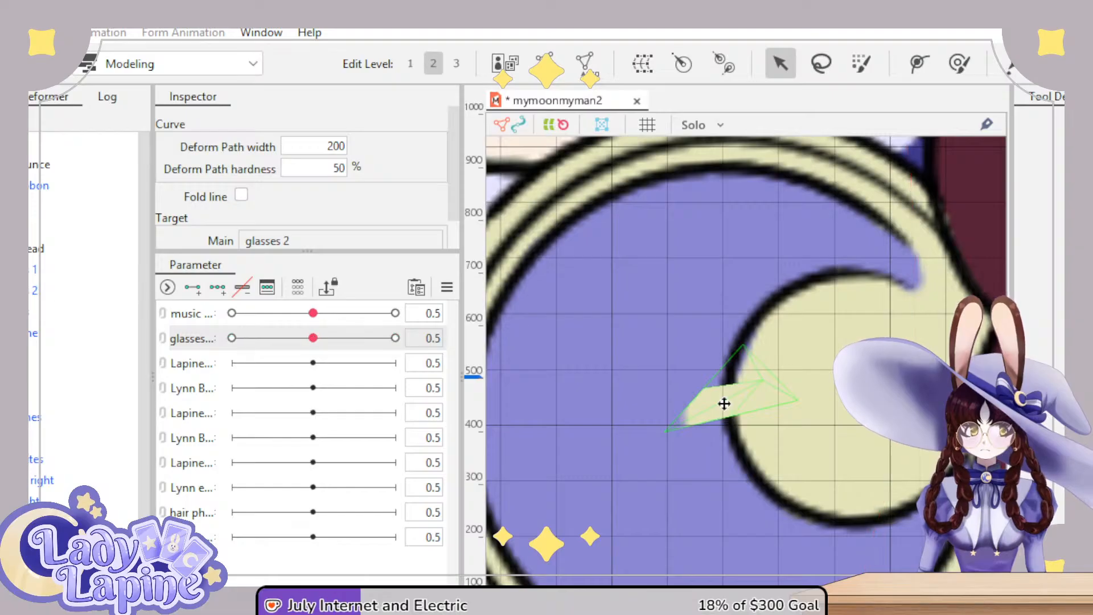
scroll(778, 453, down, 3)
scroll(777, 313, up, 2)
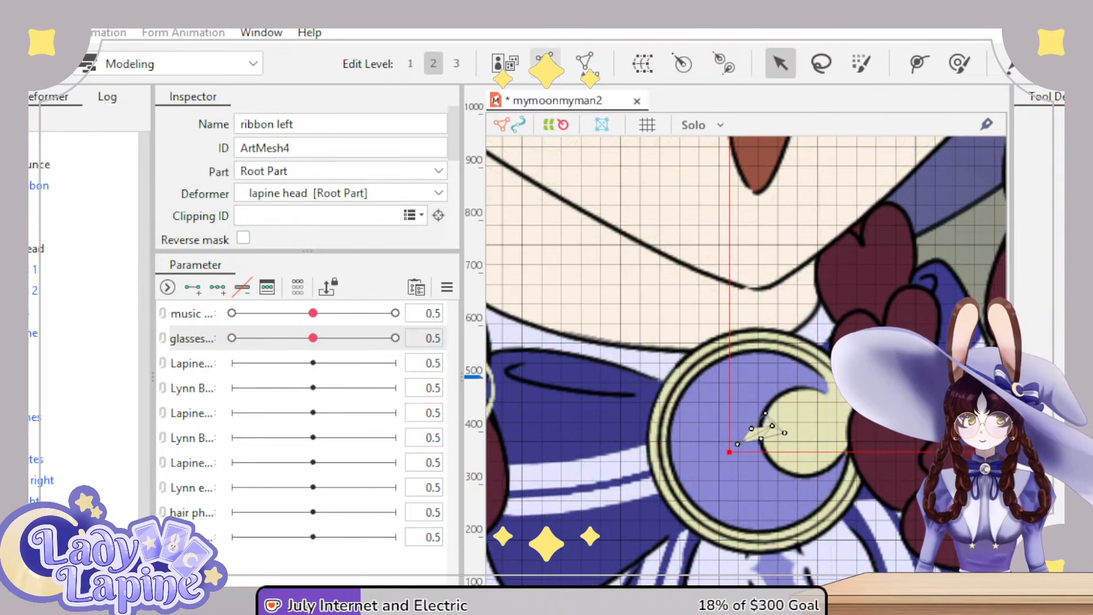
click(554, 75)
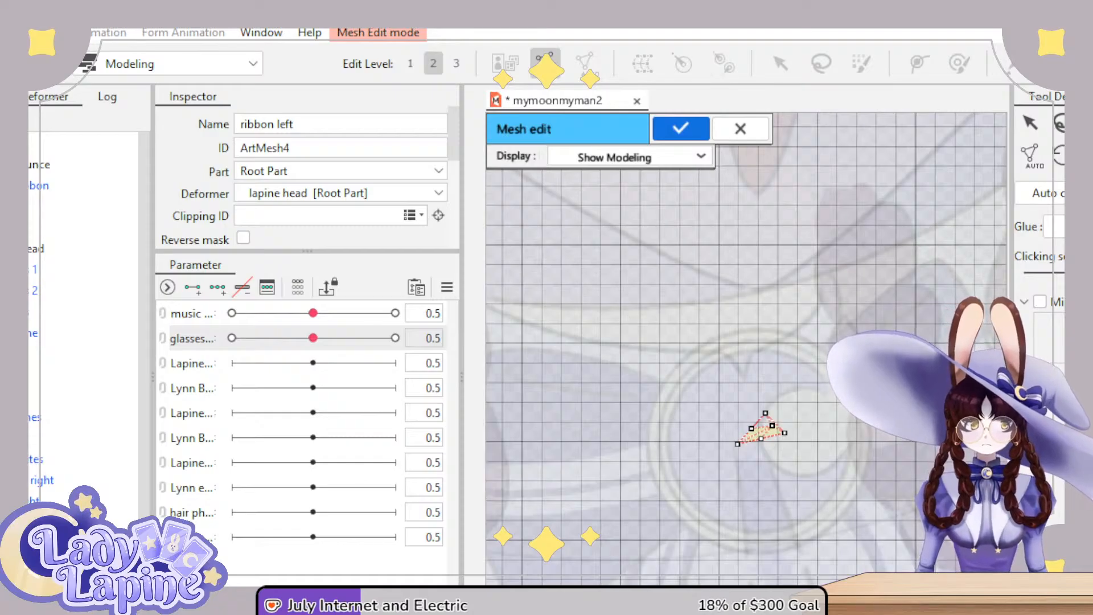
click(681, 128)
scroll(768, 399, down, 3)
scroll(763, 398, down, 5)
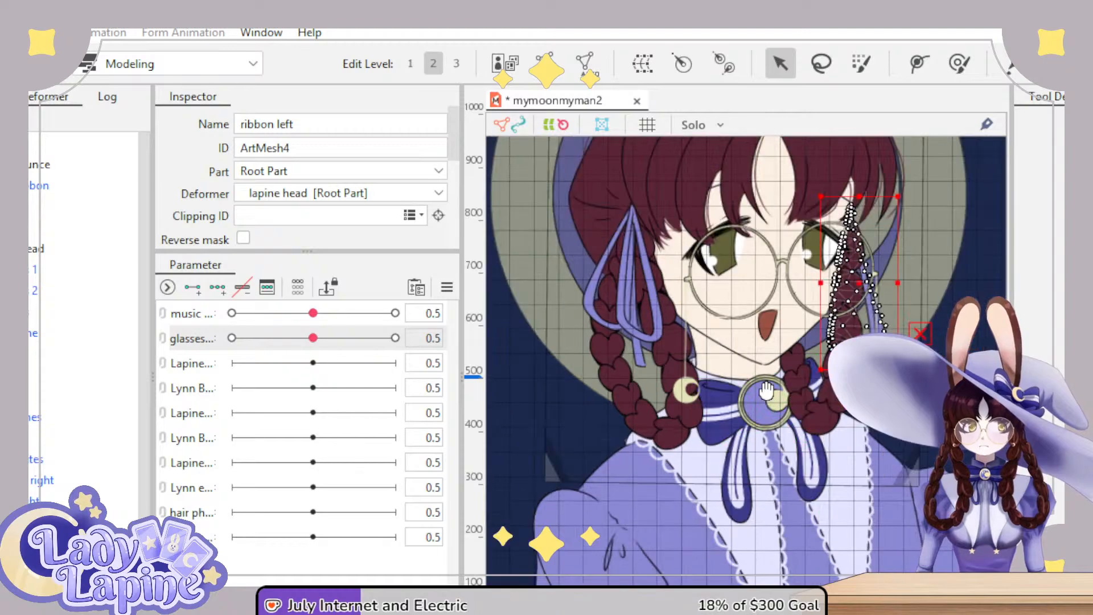
- Give the bang physics warp deformer three keys on the first Lapine parameter
scroll(702, 400, down, 4)
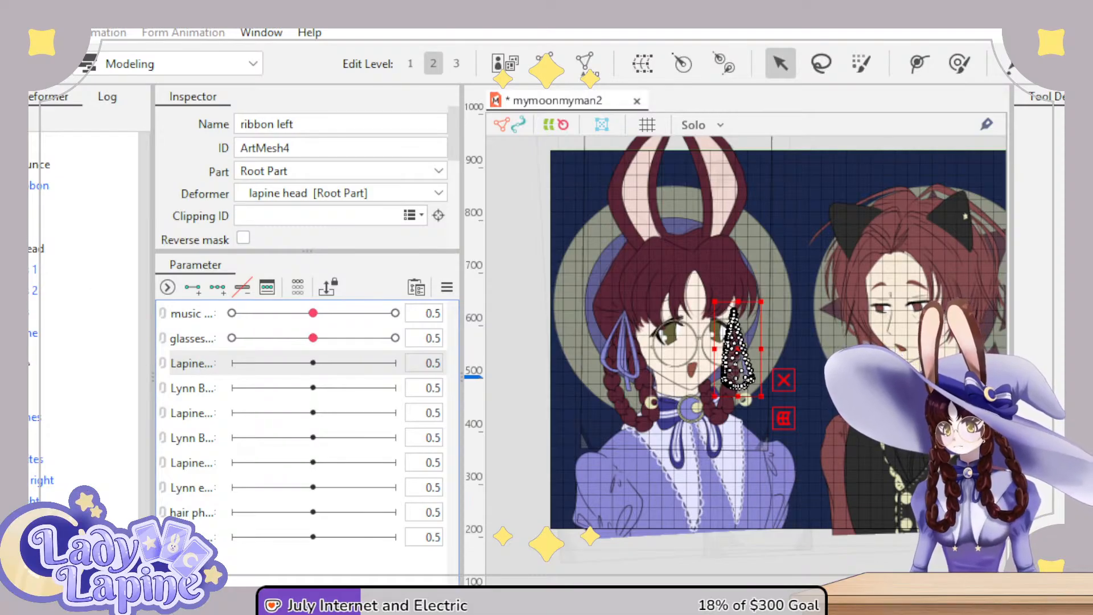
click(86, 353)
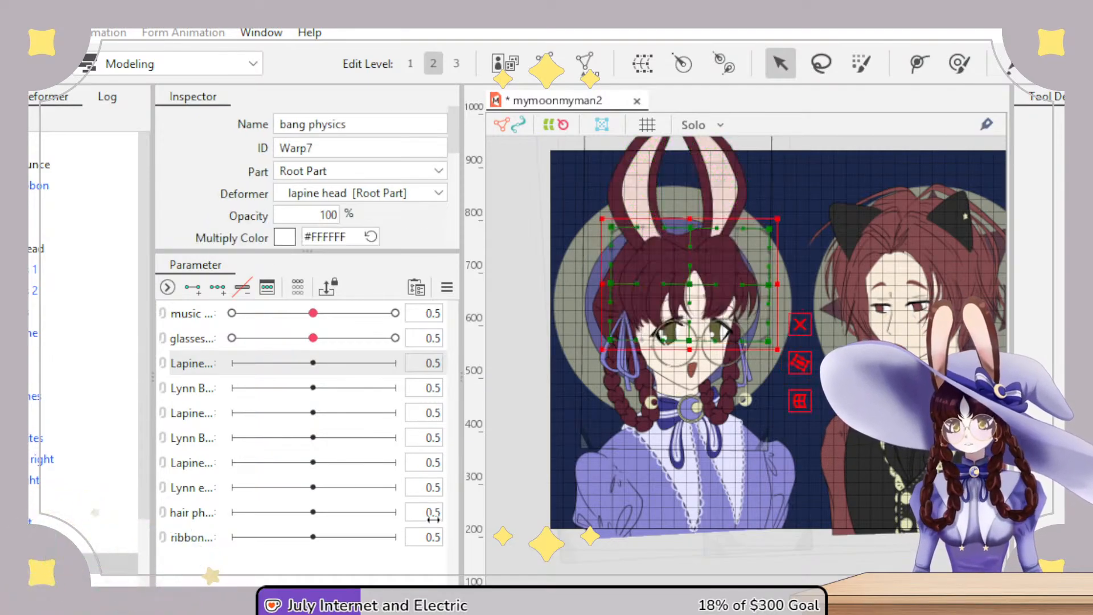
scroll(590, 409, up, 3)
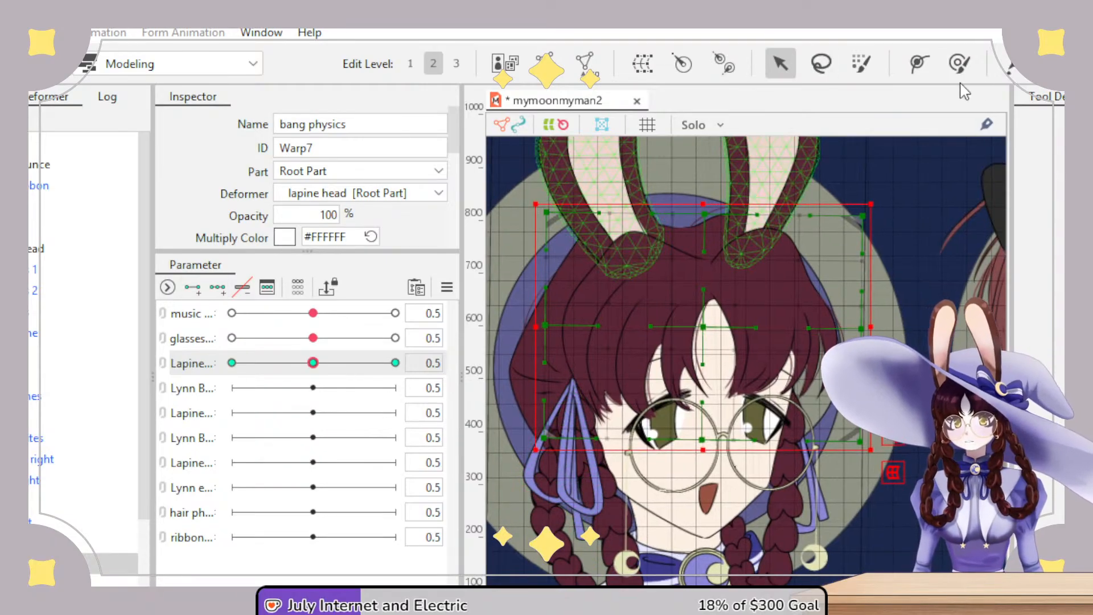
- At value 1.0 of the first Lapine parameter, brush the bang physics deformer to the right and compare it with the neutral pose
click(958, 63)
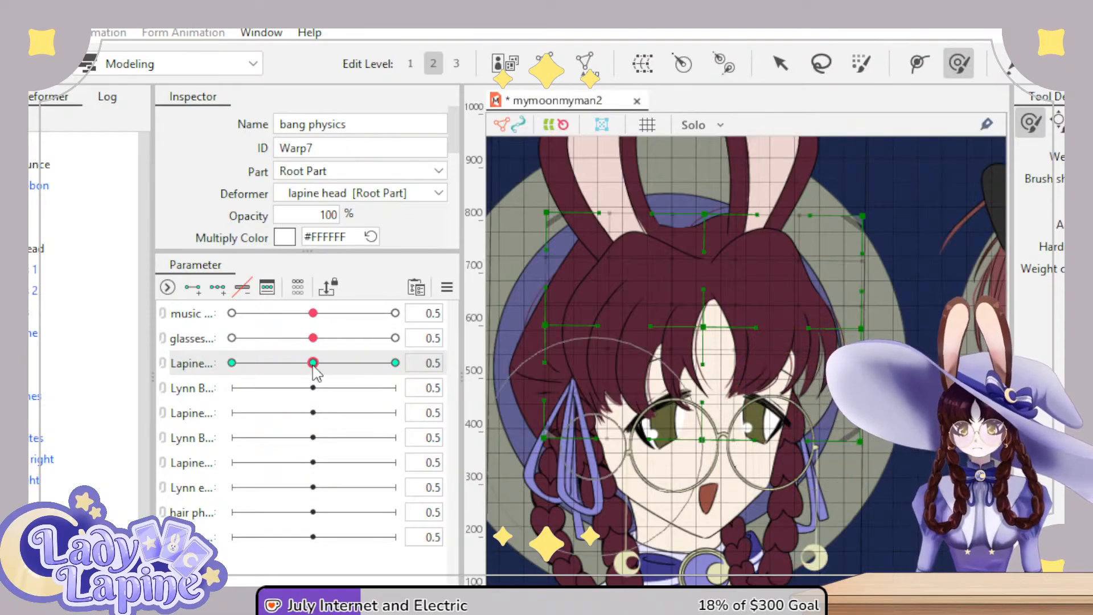
drag(313, 362, 395, 363)
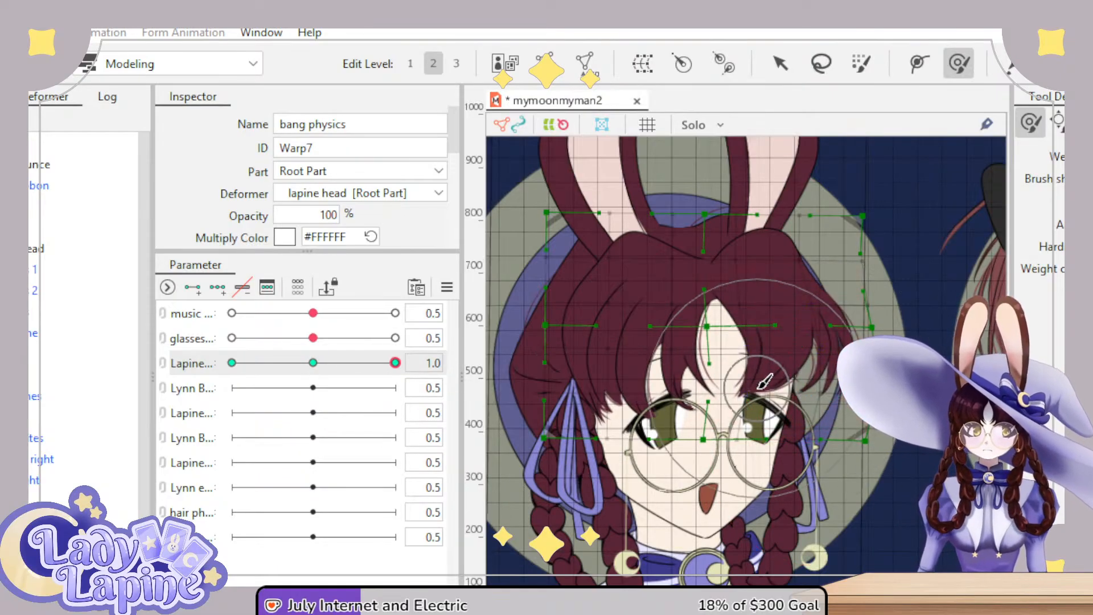
mouse_move(764, 381)
mouse_down()
mouse_move(702, 366)
mouse_move(720, 370)
mouse_move(583, 380)
mouse_move(613, 385)
mouse_move(671, 422)
mouse_move(585, 390)
mouse_up()
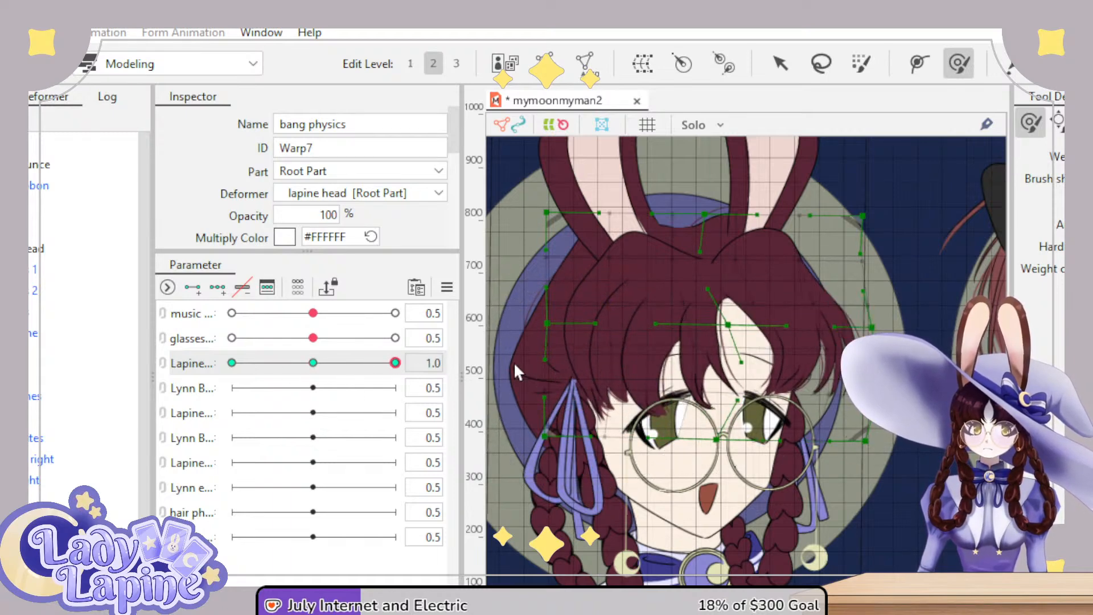
click(313, 362)
click(395, 362)
- At value 0.0, brush the bang physics deformer to the left, preview the bangs' sway and return the parameter to 0.5
click(232, 362)
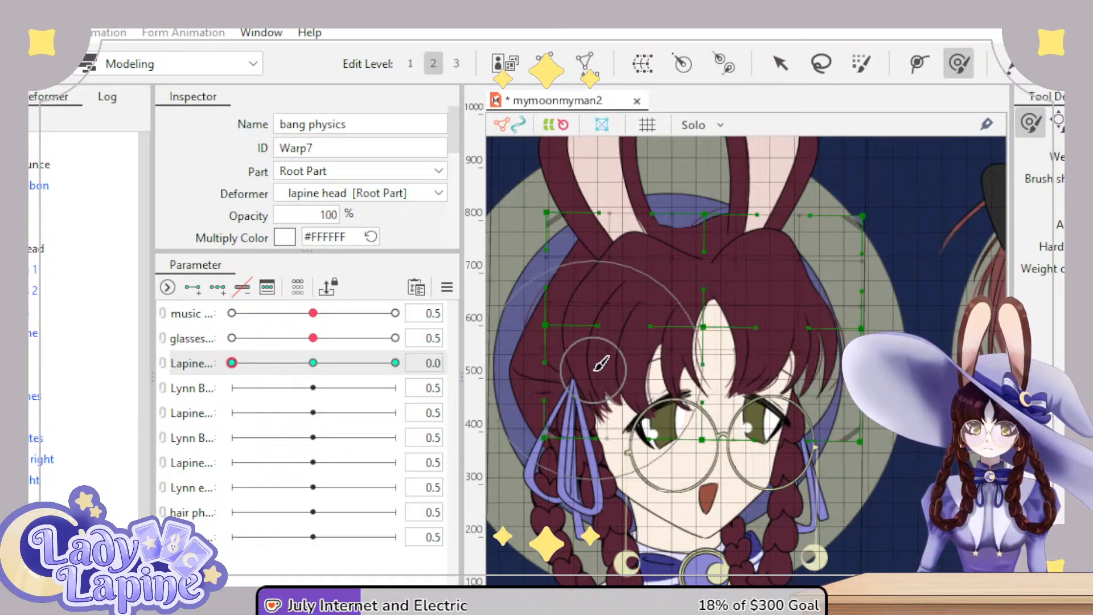
drag(585, 361, 569, 365)
drag(843, 347, 798, 345)
mouse_move(795, 298)
mouse_down()
mouse_move(815, 317)
mouse_move(818, 392)
mouse_up()
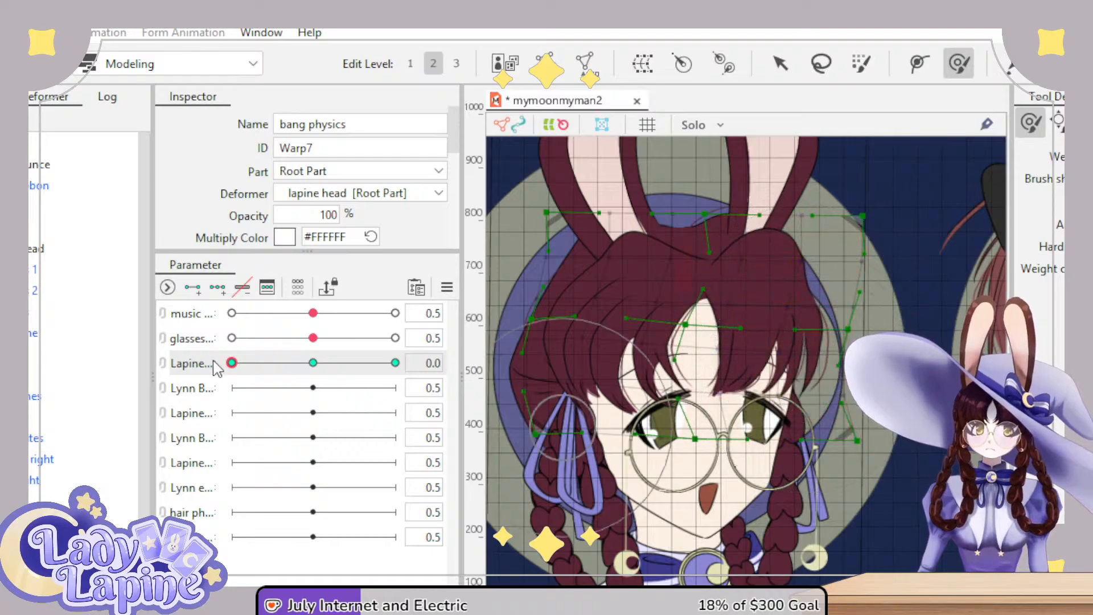
drag(232, 363, 413, 366)
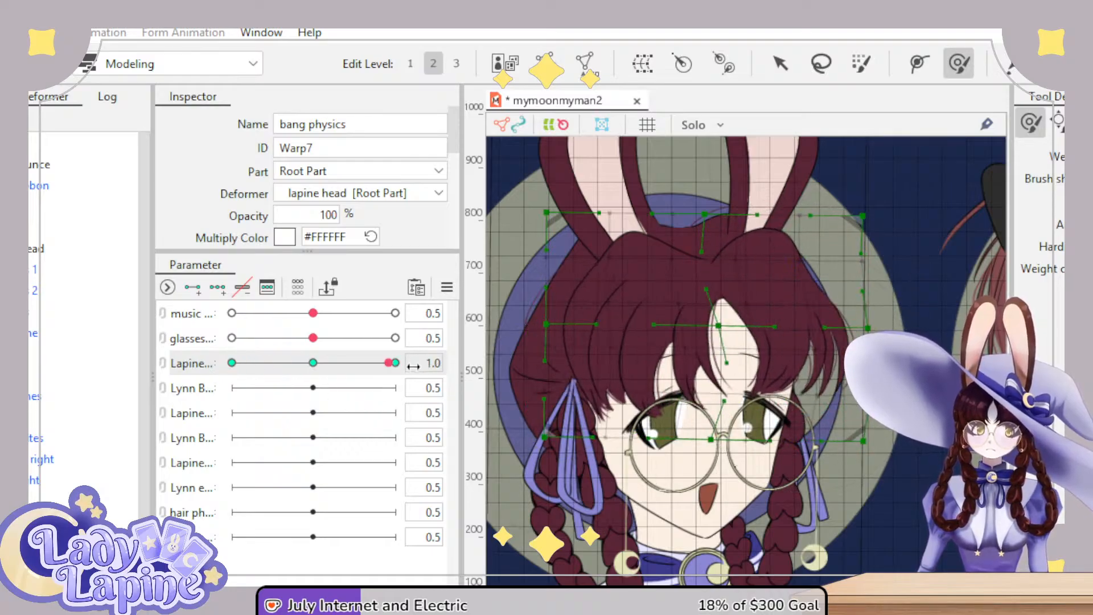
click(312, 362)
- Give the Bangs warp deformer under Lynn Head three keys on the first Lynn parameter
click(196, 389)
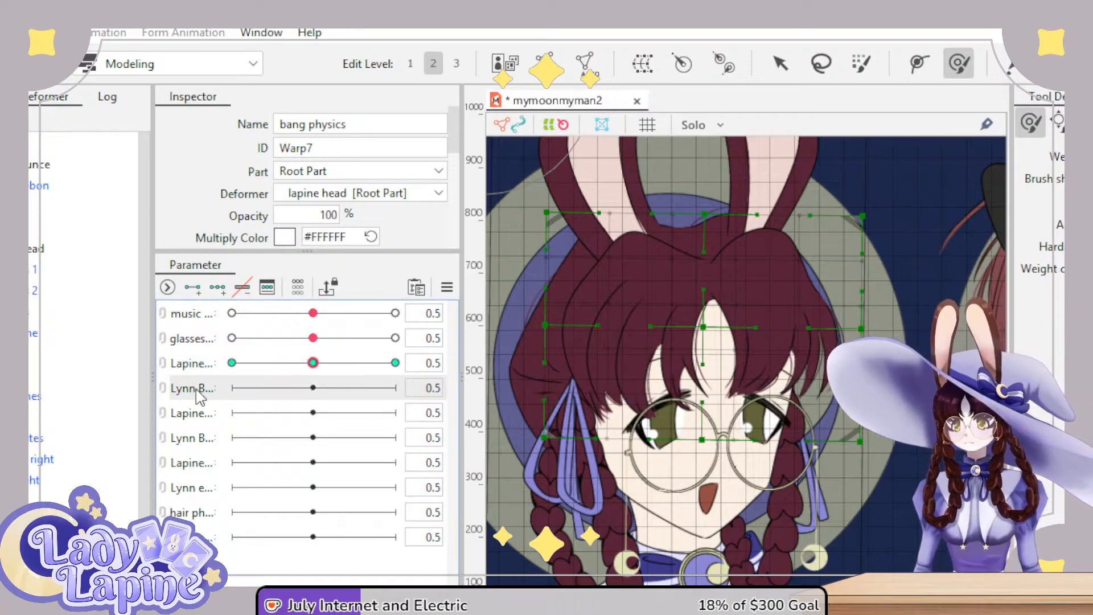
scroll(844, 430, down, 3)
scroll(711, 370, up, 1)
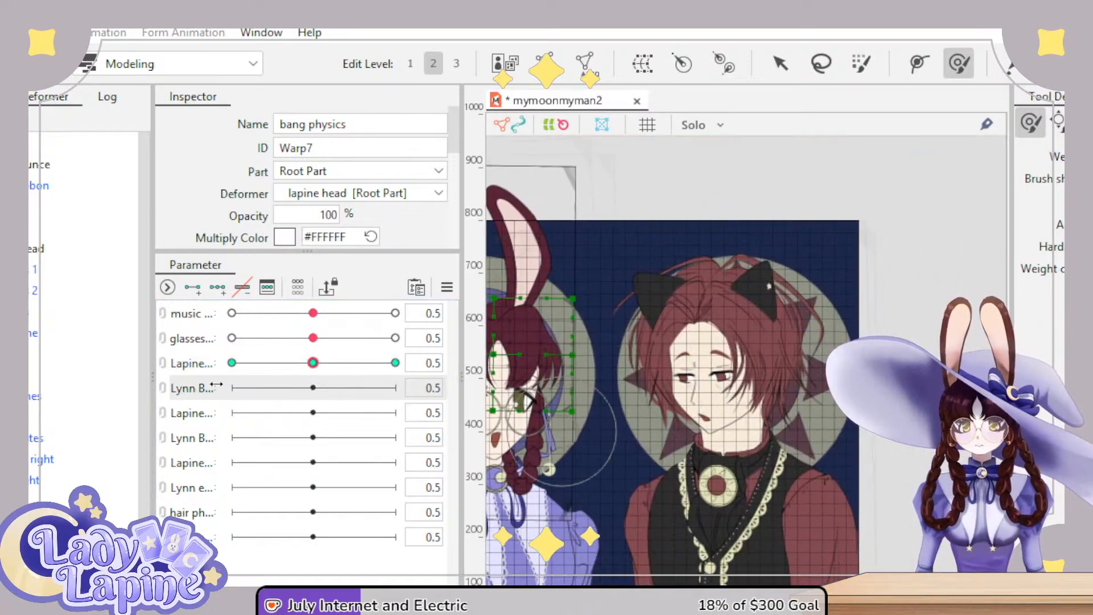
scroll(84, 313, down, 3)
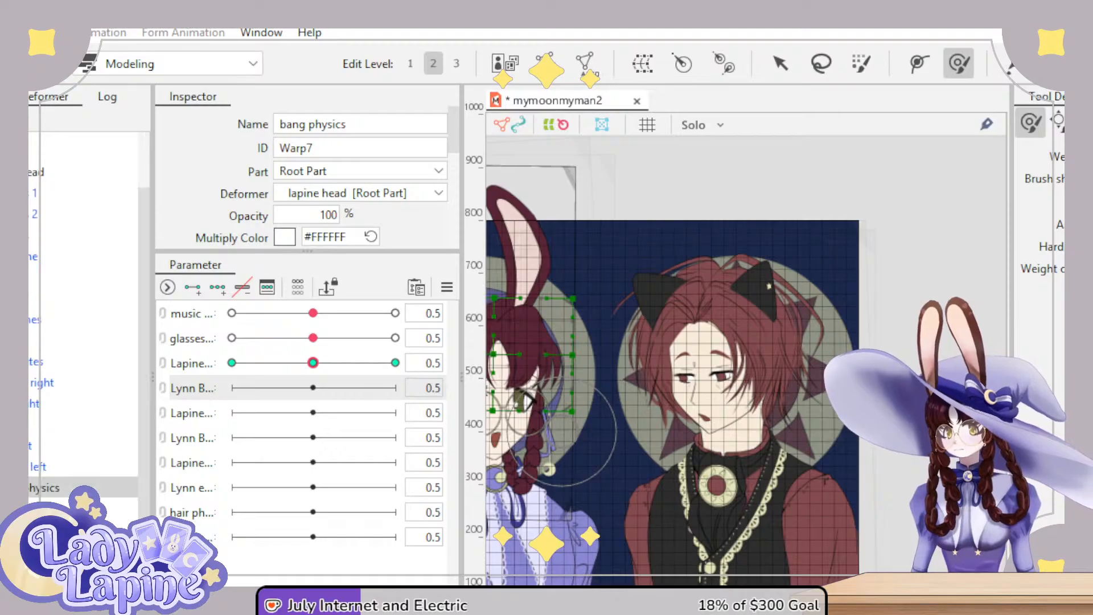
scroll(83, 285, down, 3)
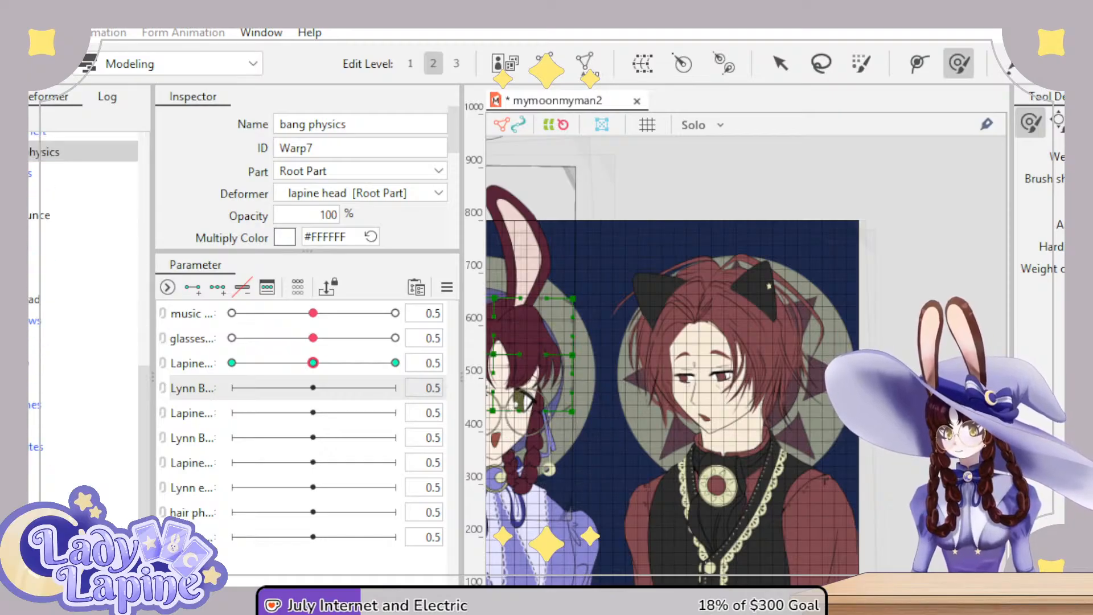
click(83, 341)
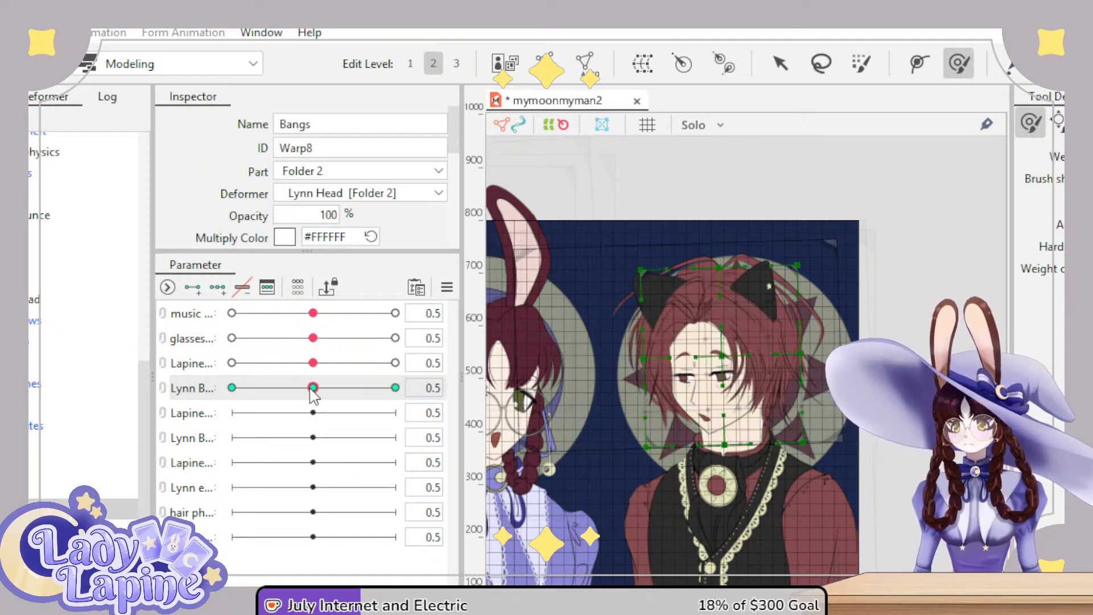
- Try brushing Lynn's Bangs deformer to the right at value 1.0 of the first Lynn parameter and compare it with the other poses
scroll(781, 387, up, 3)
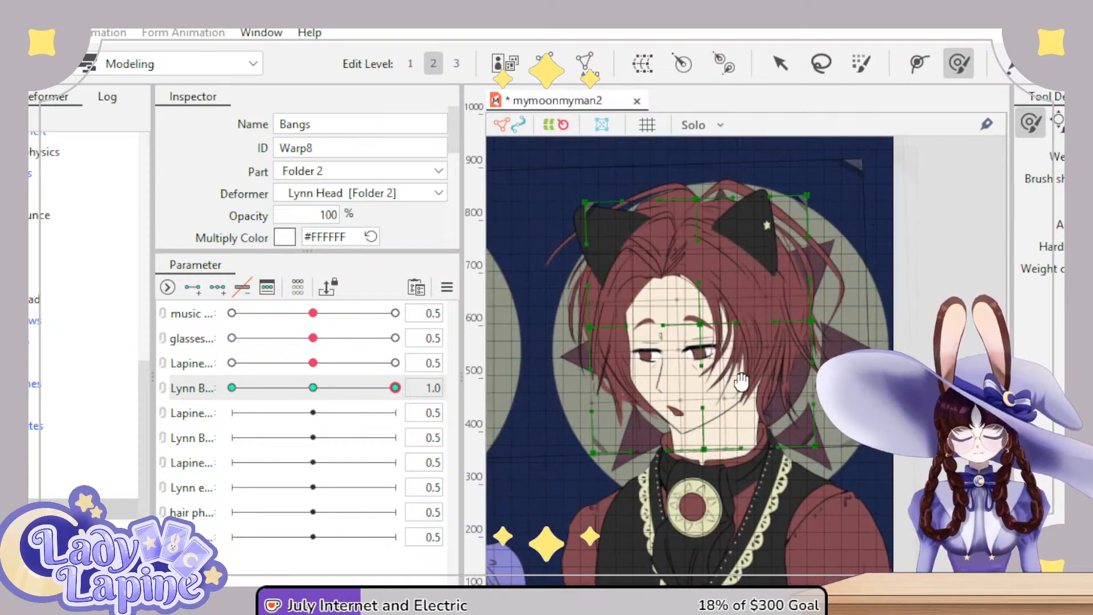
scroll(743, 405, up, 2)
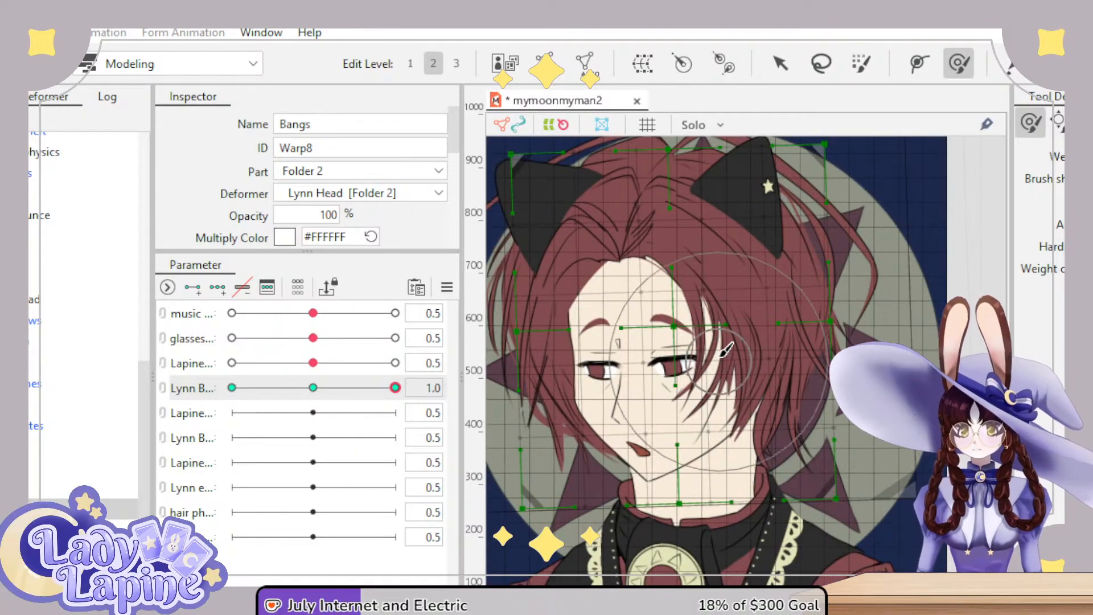
mouse_move(742, 358)
mouse_down()
mouse_move(756, 361)
mouse_move(740, 436)
mouse_move(801, 464)
mouse_move(839, 390)
mouse_up()
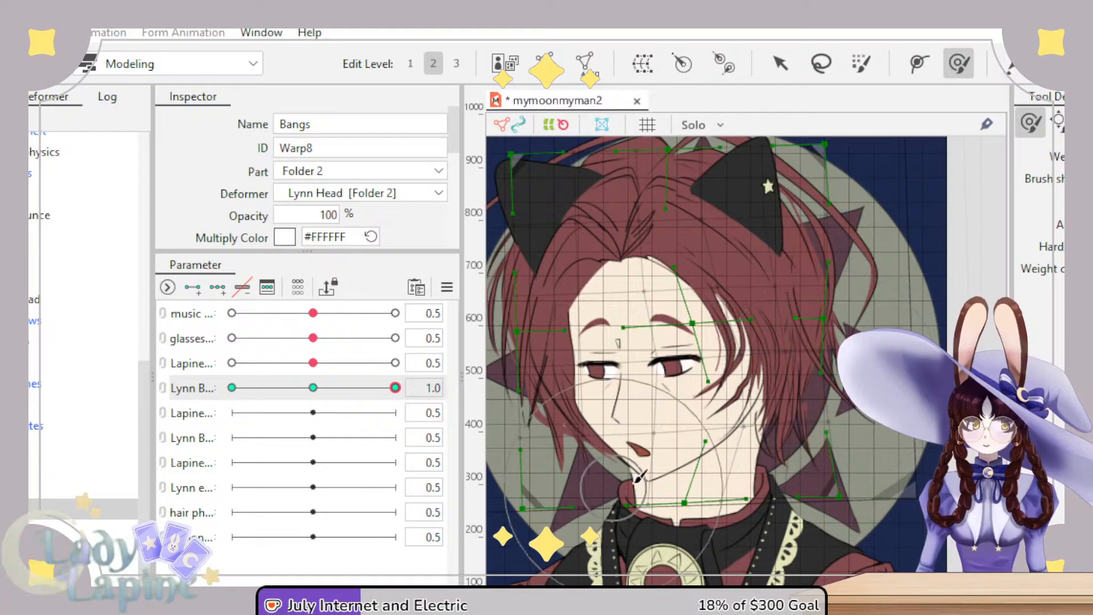
drag(558, 357, 647, 360)
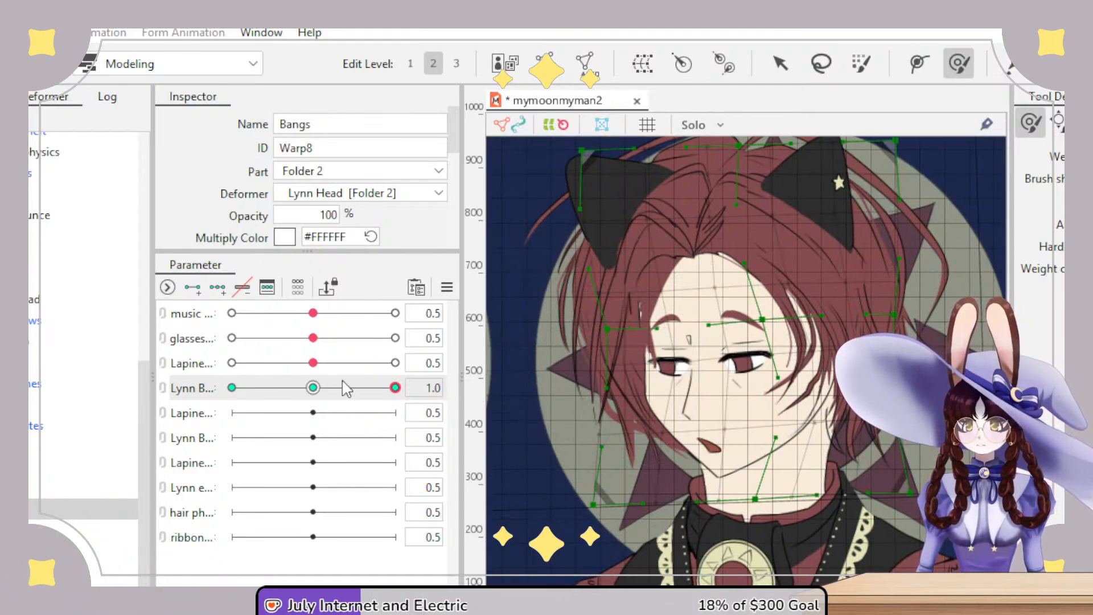
mouse_move(393, 392)
mouse_down()
mouse_move(342, 388)
mouse_move(395, 387)
mouse_up()
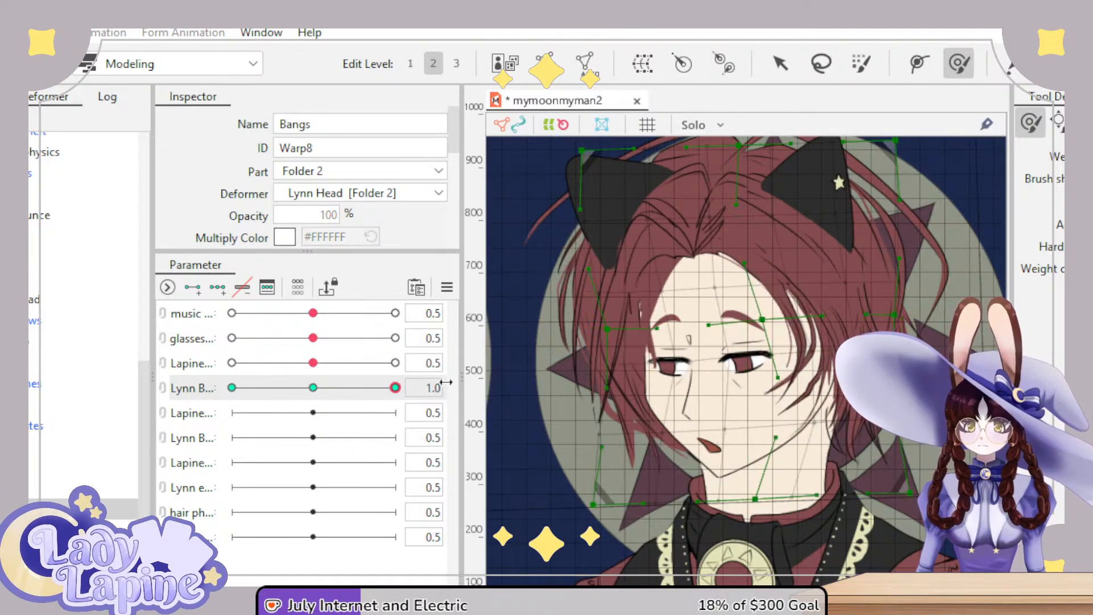
drag(620, 344, 623, 346)
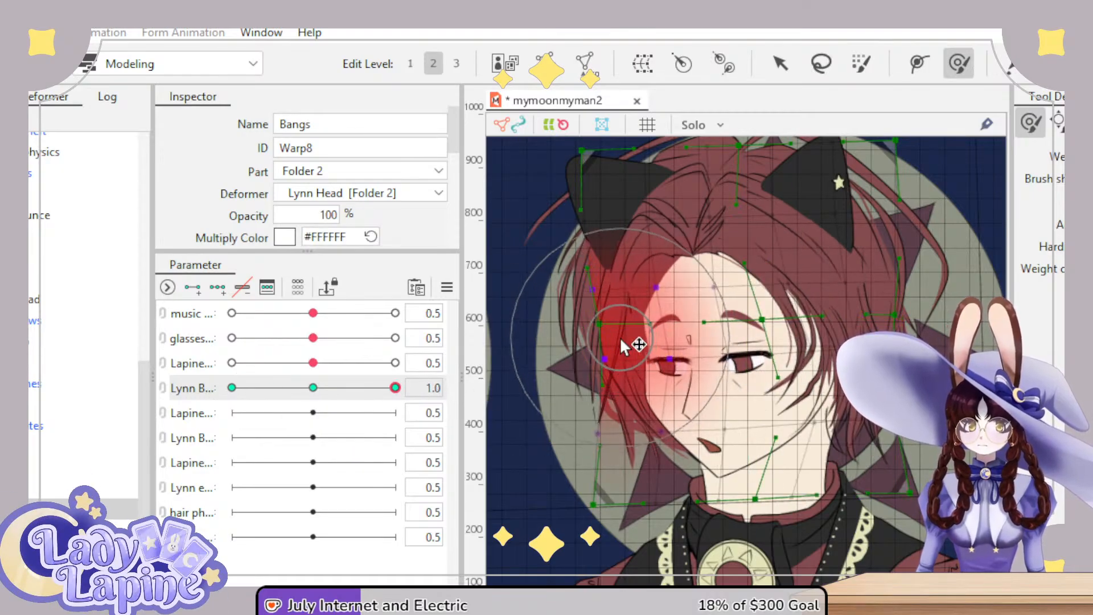
mouse_move(393, 397)
mouse_down()
mouse_move(290, 416)
mouse_move(450, 414)
mouse_up()
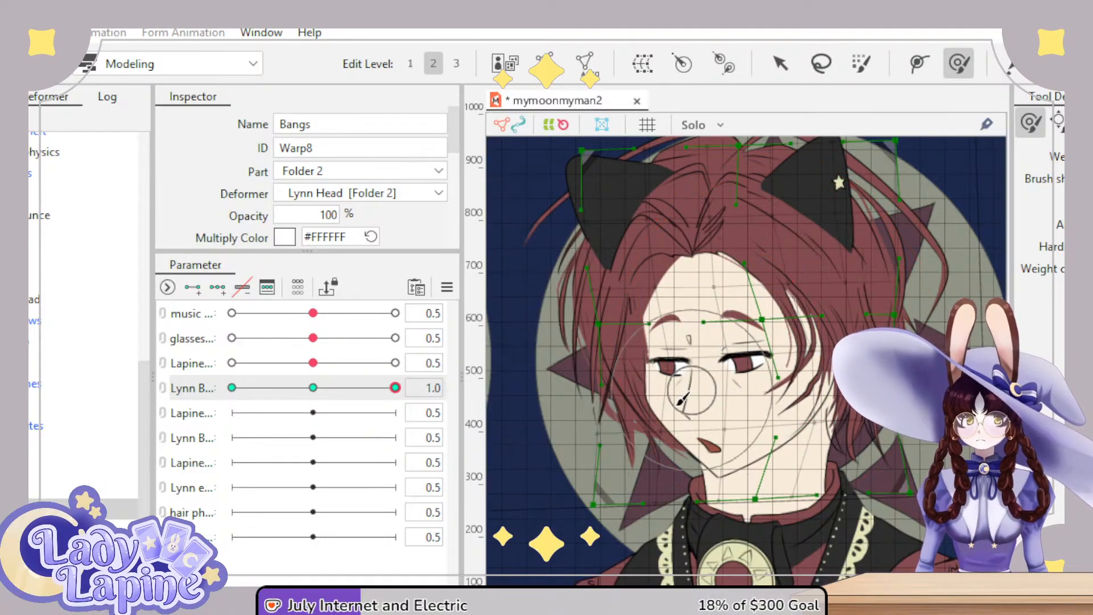
mouse_move(683, 370)
mouse_down()
mouse_move(683, 385)
mouse_move(555, 396)
mouse_up()
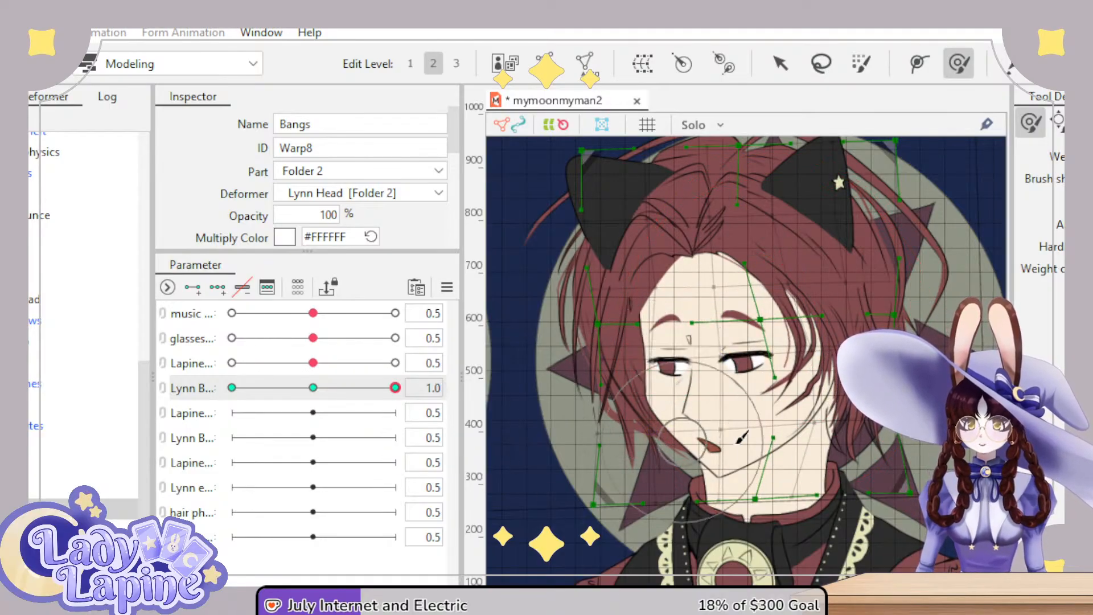
mouse_move(742, 437)
mouse_down()
mouse_move(825, 429)
mouse_move(850, 400)
mouse_up()
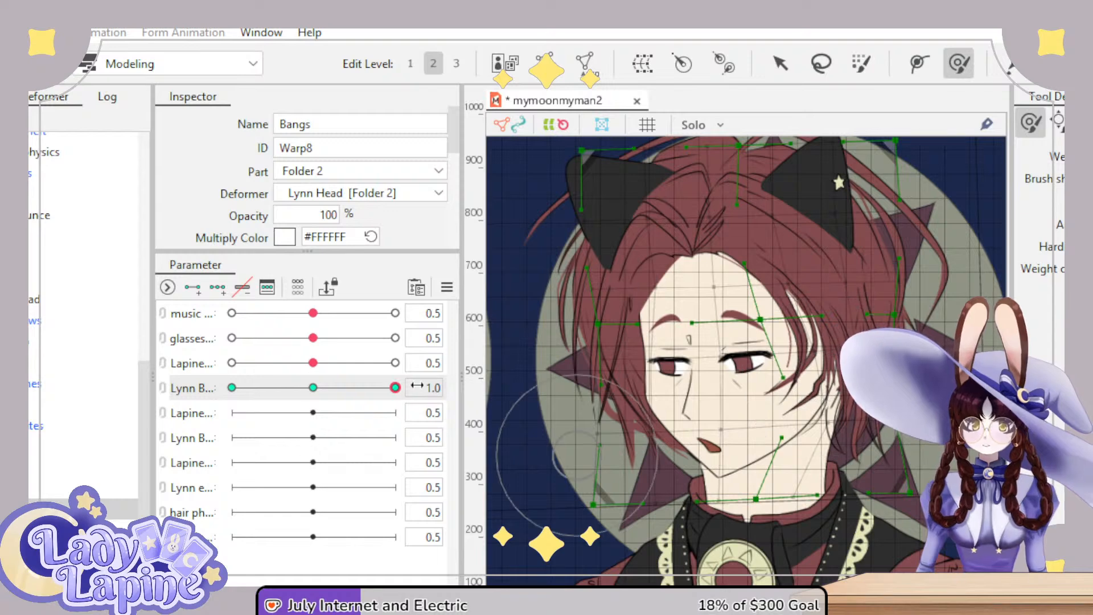
drag(393, 393, 264, 398)
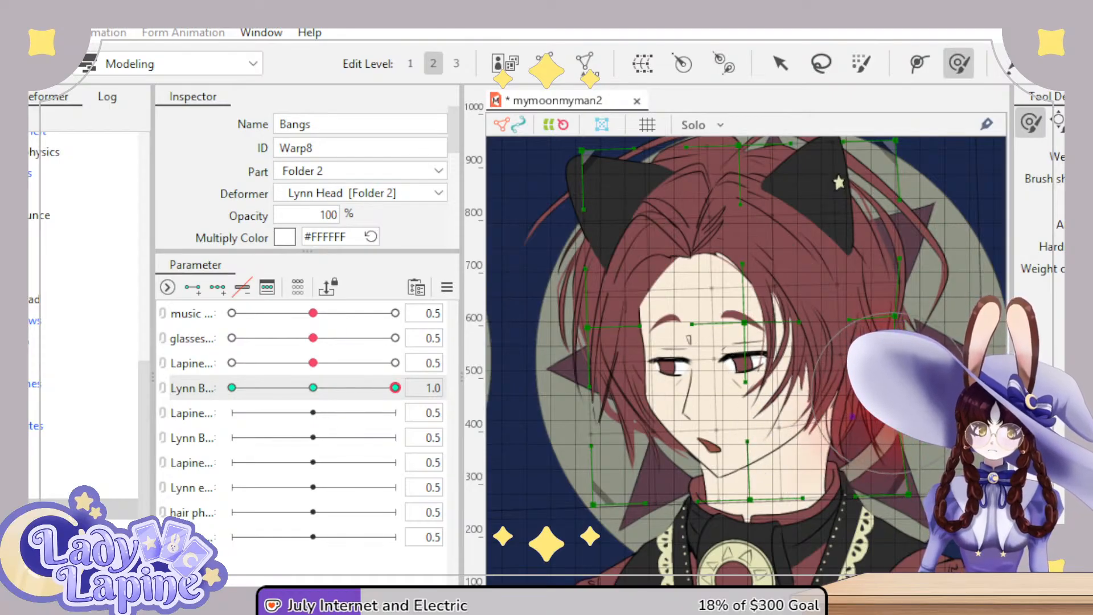
- At value 1.0 of the first Lynn parameter, brush the strands of Lynn's Bangs deformer over the cheek and forehead to the right
drag(768, 388, 789, 398)
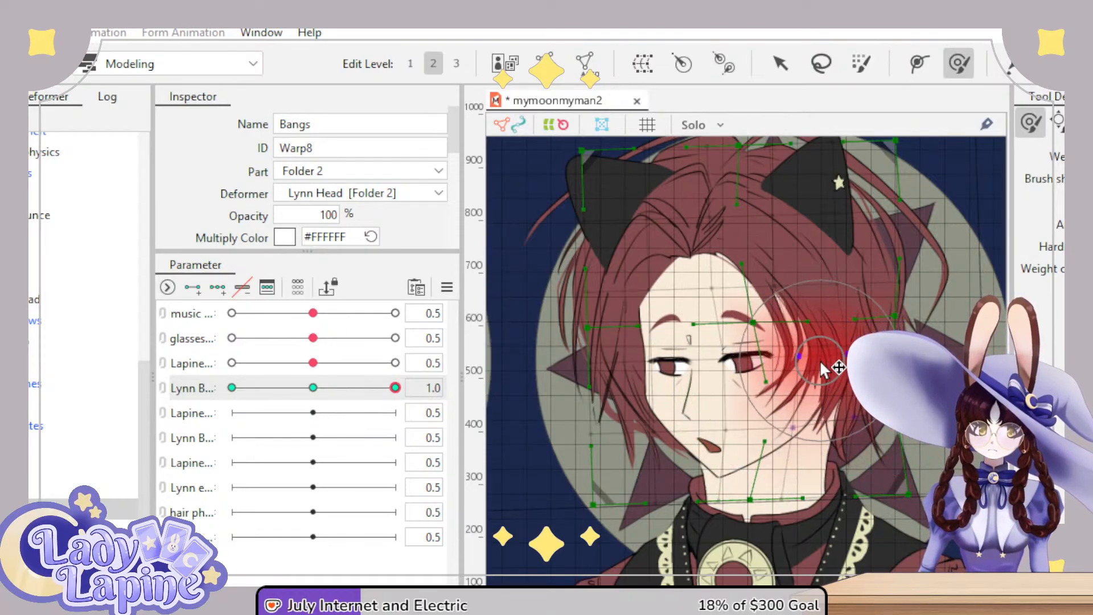
mouse_move(784, 278)
mouse_down()
mouse_move(793, 288)
mouse_move(690, 383)
mouse_move(654, 268)
mouse_move(642, 286)
mouse_up()
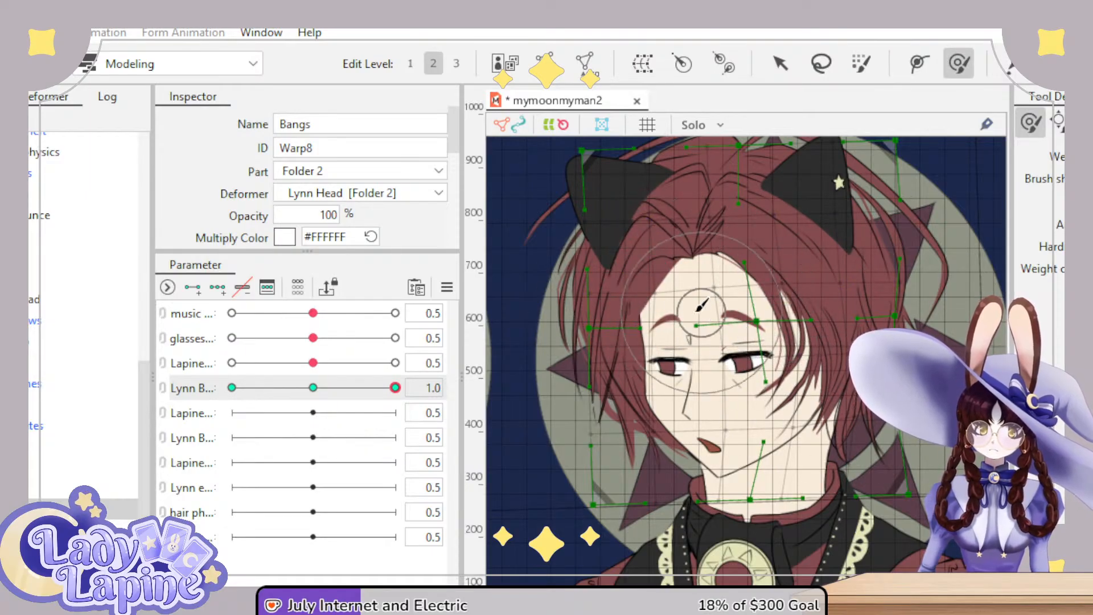
drag(703, 310, 703, 319)
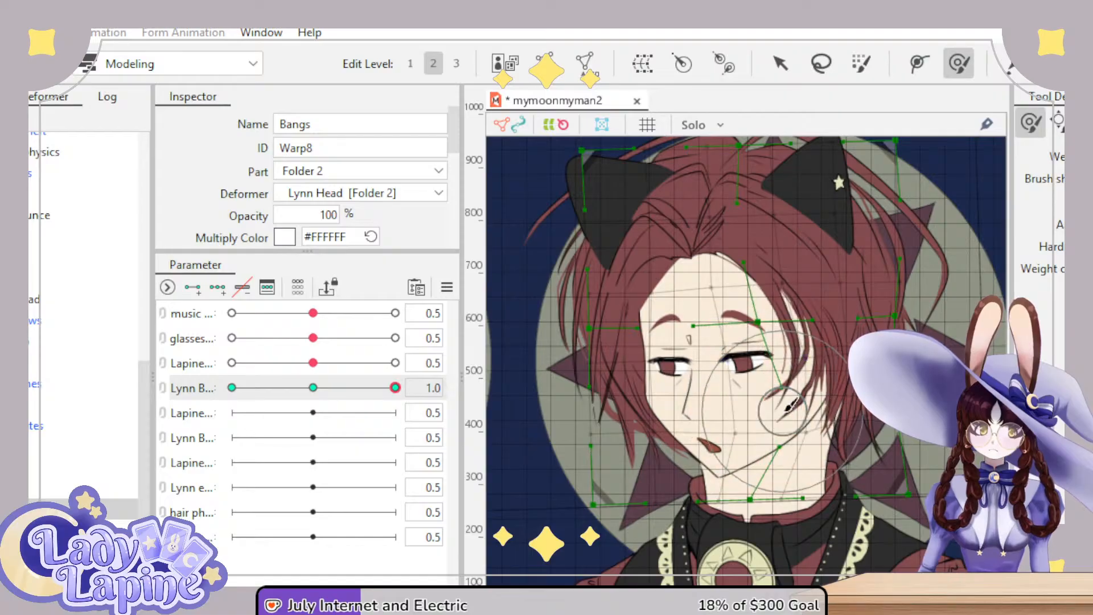
mouse_move(770, 418)
mouse_down()
mouse_move(798, 471)
mouse_move(785, 468)
mouse_move(807, 469)
mouse_move(800, 522)
mouse_move(766, 490)
mouse_move(782, 496)
mouse_move(794, 459)
mouse_move(773, 460)
mouse_move(767, 506)
mouse_move(783, 507)
mouse_move(795, 459)
mouse_up()
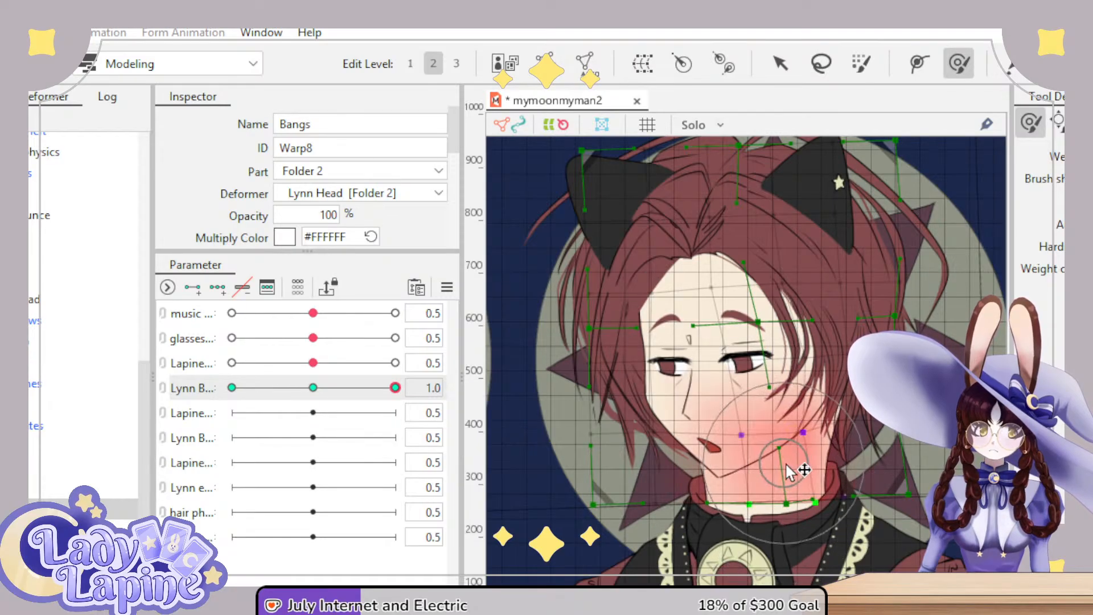
mouse_move(808, 410)
mouse_down()
mouse_move(831, 402)
mouse_move(854, 424)
mouse_up()
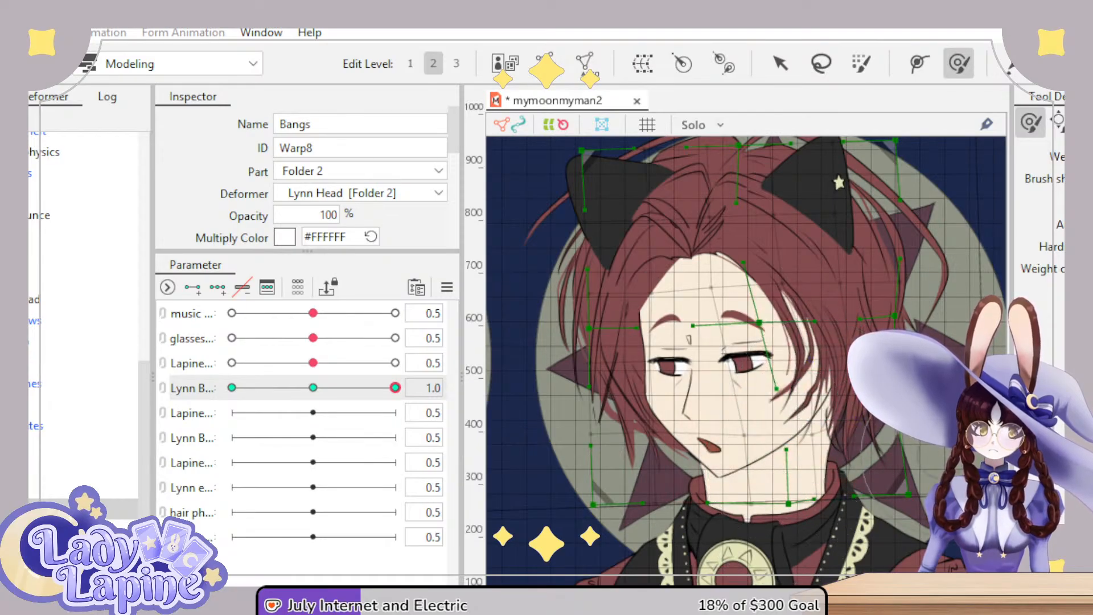
- At value 0.0, brush Lynn's Bangs deformer to the left, preview the sway and return the parameter to 0.5
drag(396, 393, 146, 386)
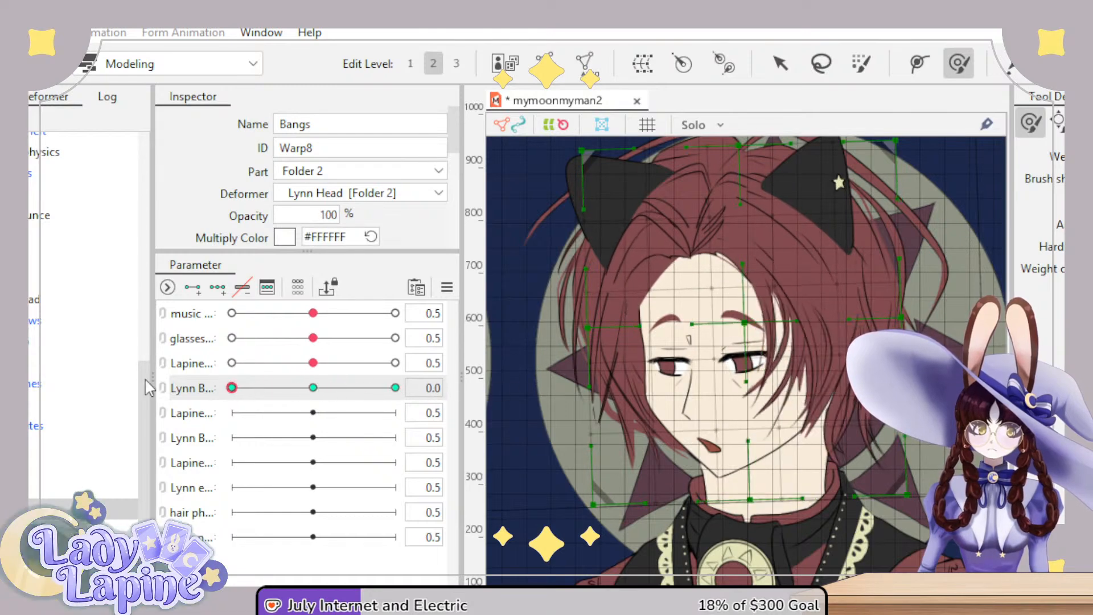
mouse_move(576, 333)
mouse_down()
mouse_move(628, 292)
mouse_move(620, 274)
mouse_up()
mouse_move(830, 361)
mouse_down()
mouse_move(804, 365)
mouse_move(797, 342)
mouse_move(811, 353)
mouse_move(831, 344)
mouse_up()
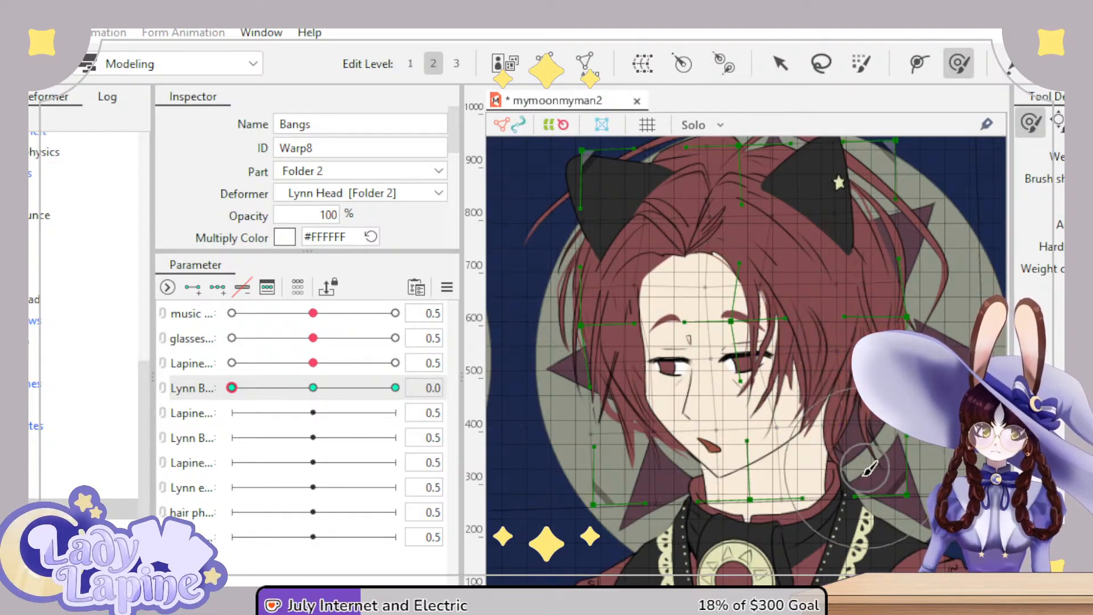
drag(232, 387, 196, 361)
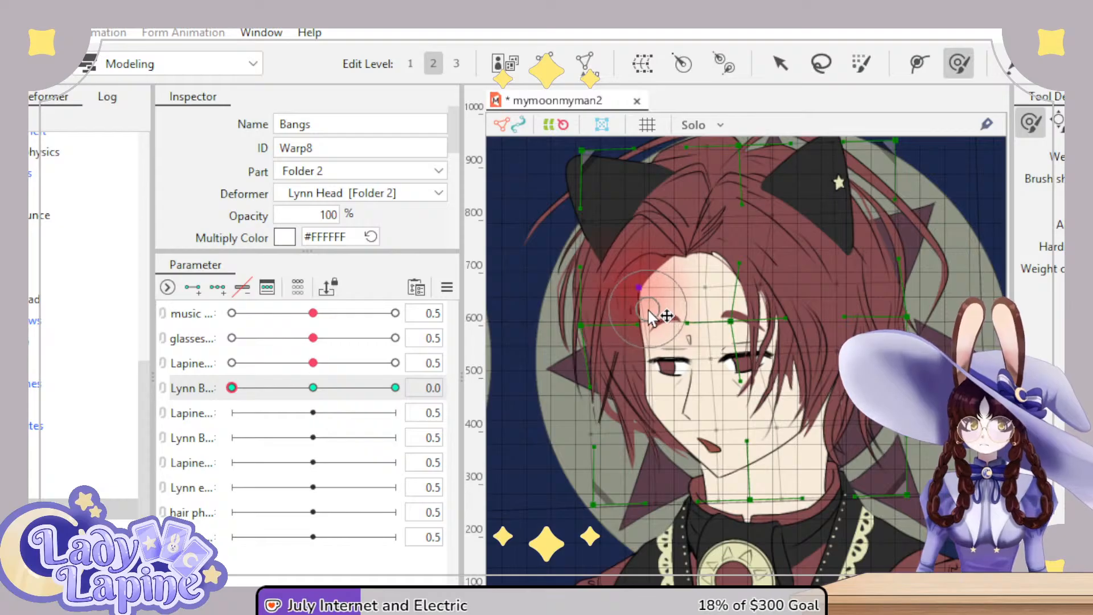
drag(272, 410, 242, 403)
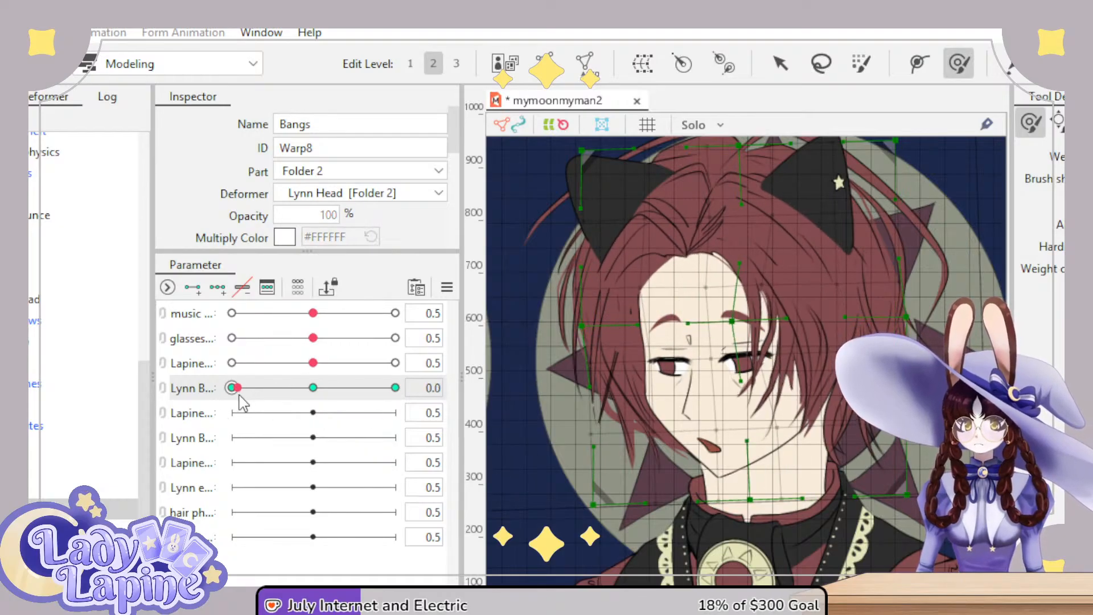
click(314, 388)
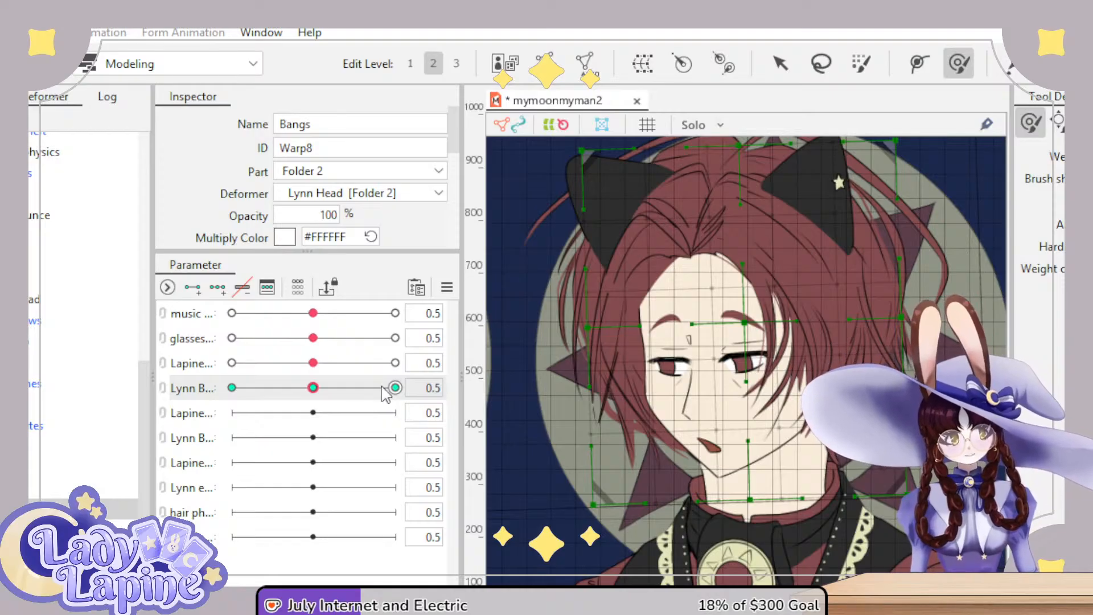
- Create a warp deformer under lapine head around Lapine's eye color and eye whites, leaving out the eyelashes
click(192, 416)
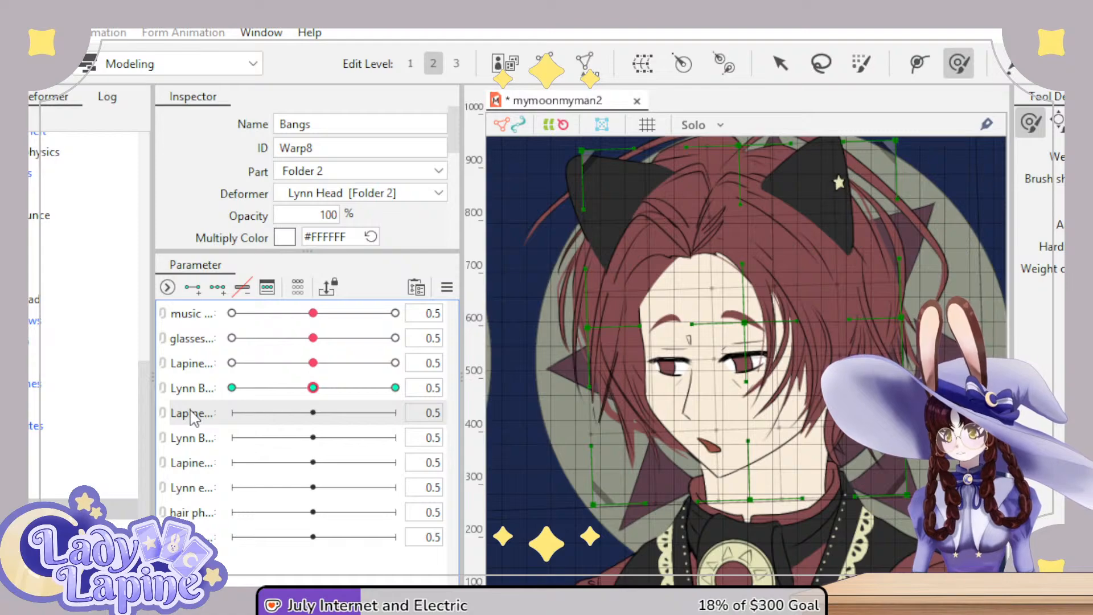
scroll(584, 377, down, 4)
scroll(699, 386, up, 4)
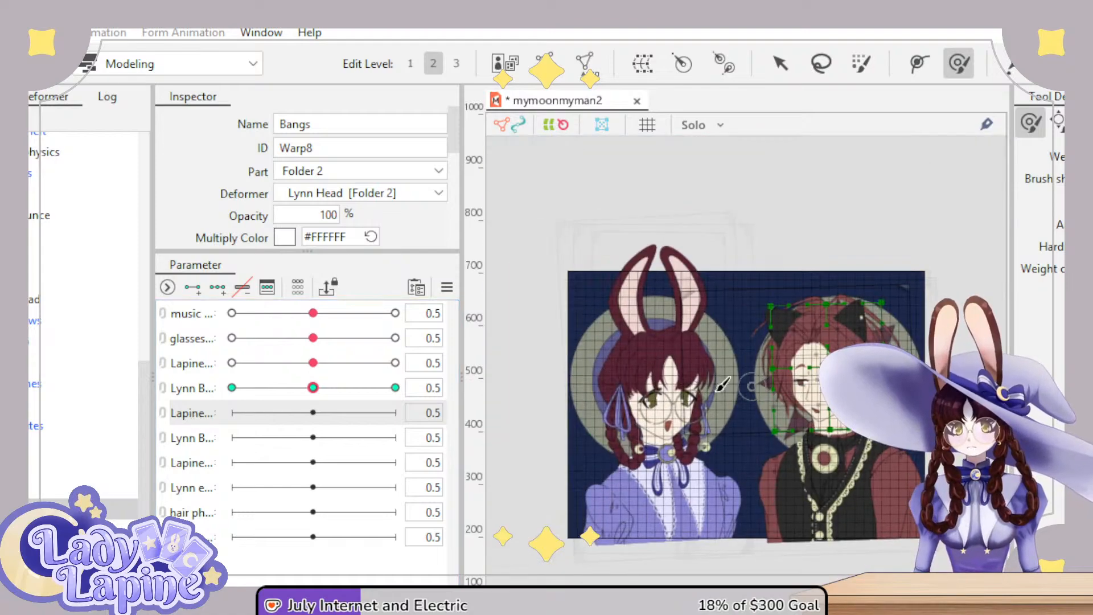
scroll(699, 386, up, 3)
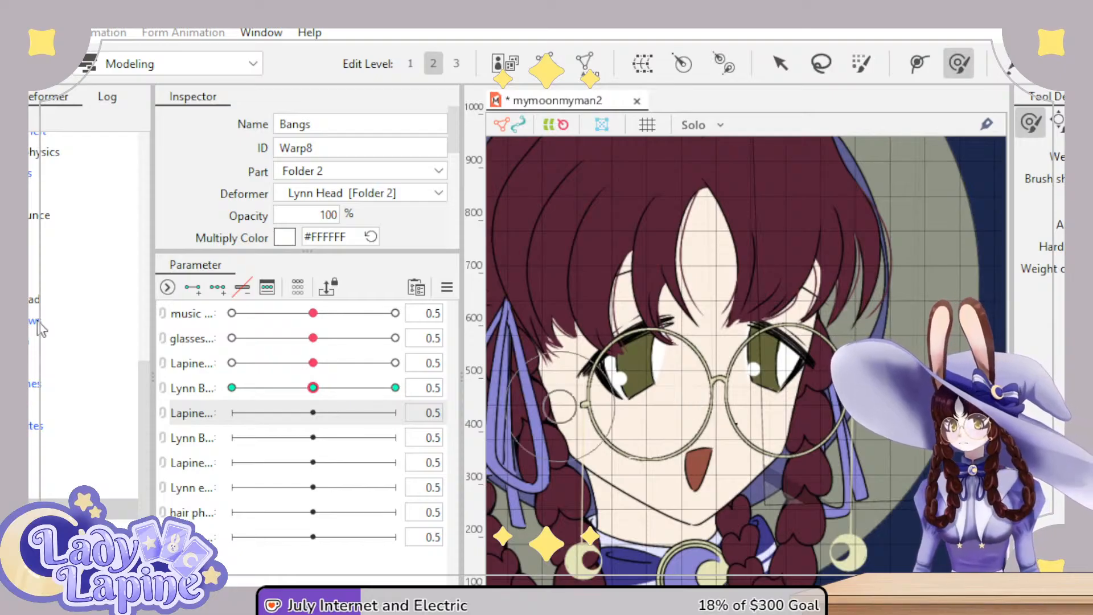
scroll(40, 290, down, 2)
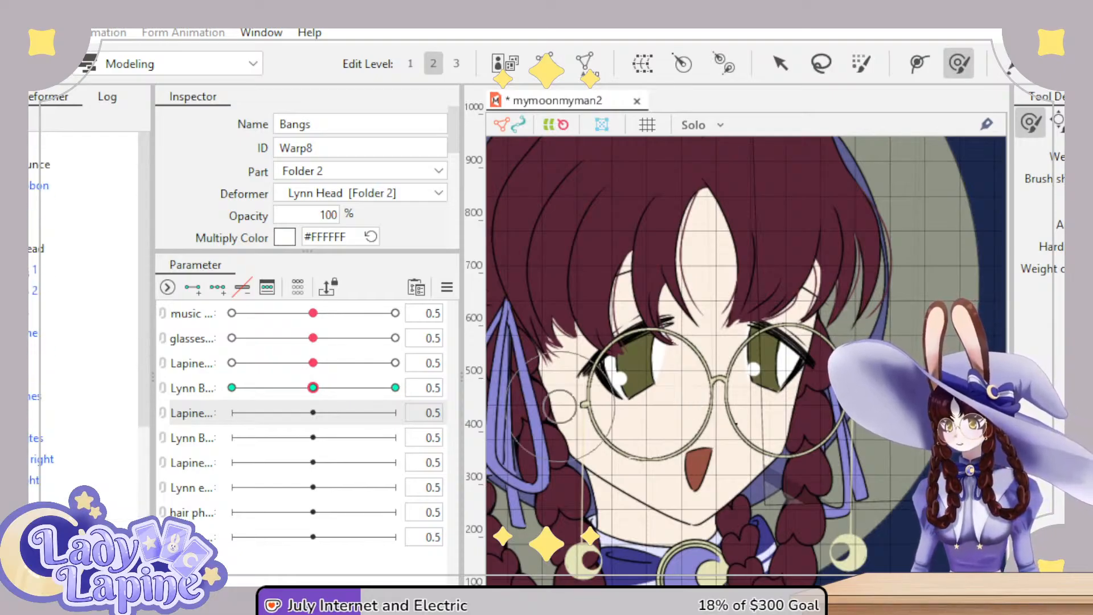
click(35, 394)
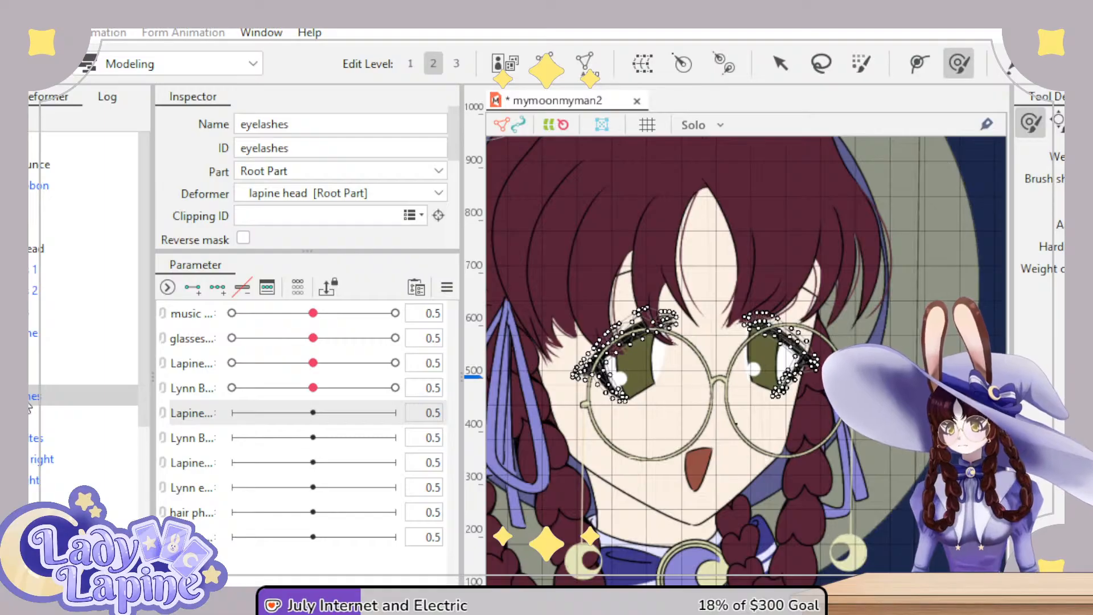
ctrl+click(30, 418)
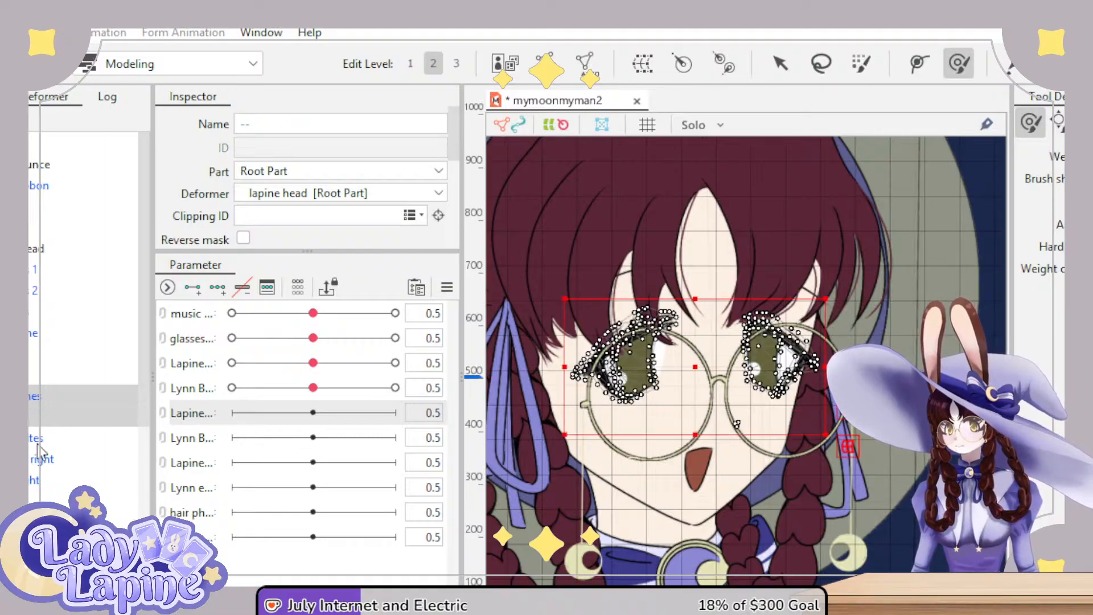
ctrl+click(35, 439)
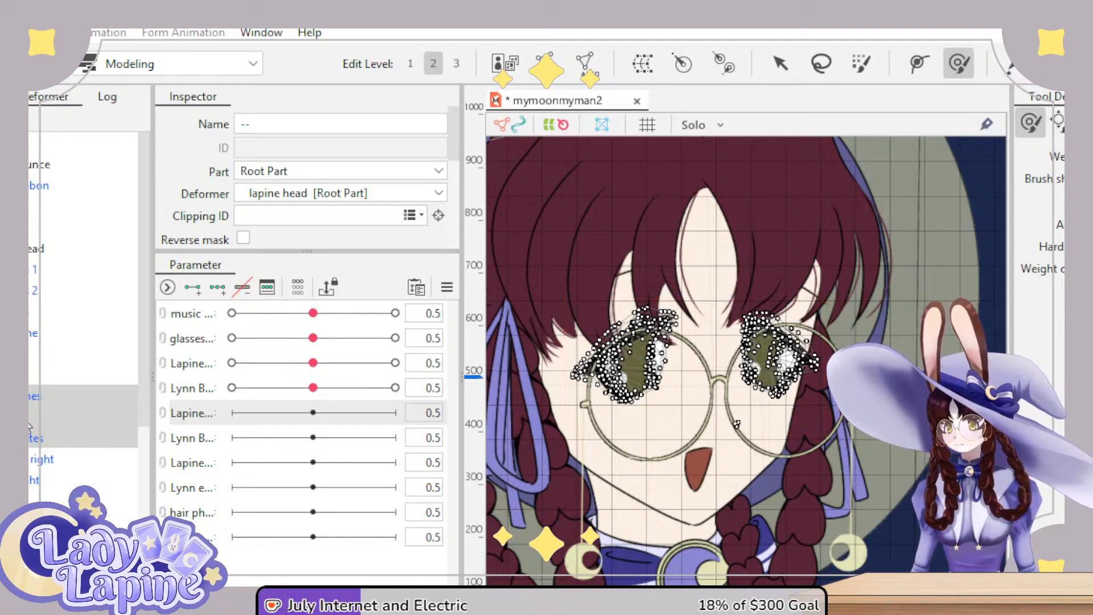
click(30, 424)
ctrl+click(32, 443)
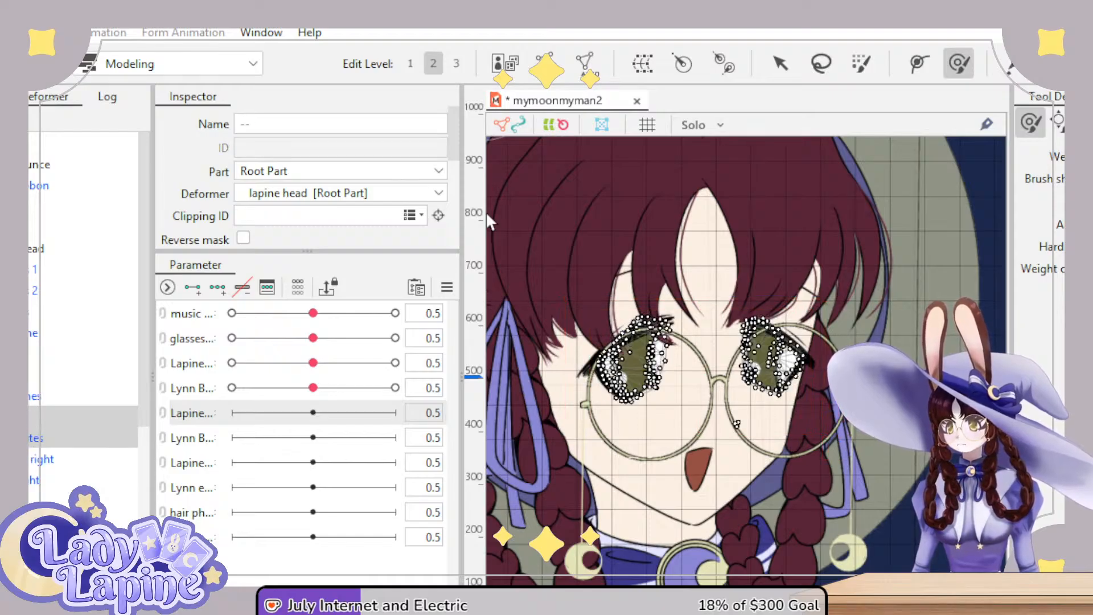
click(602, 124)
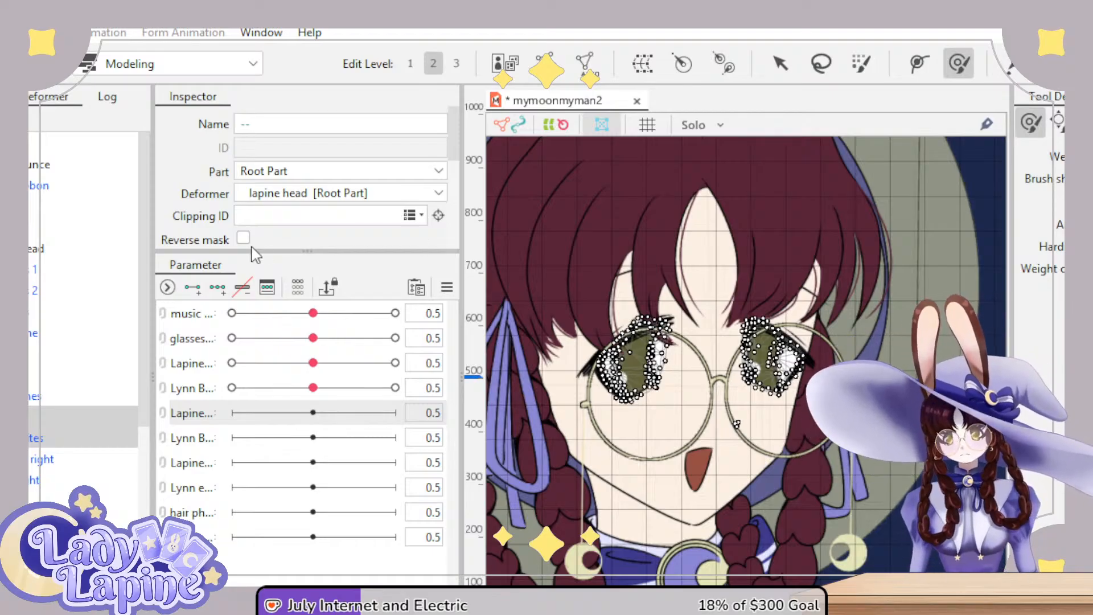
click(78, 461)
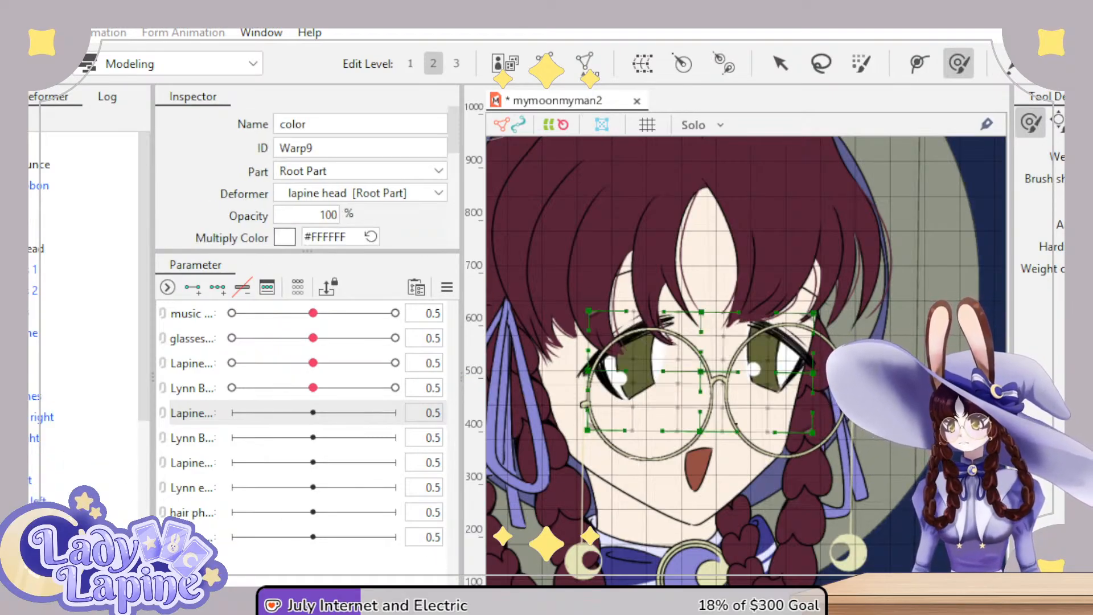
- Enclose the eyelashes and the color deformer in a warp deformer named eyes, with two keys on the second Lapine parameter
ctrl+click(31, 399)
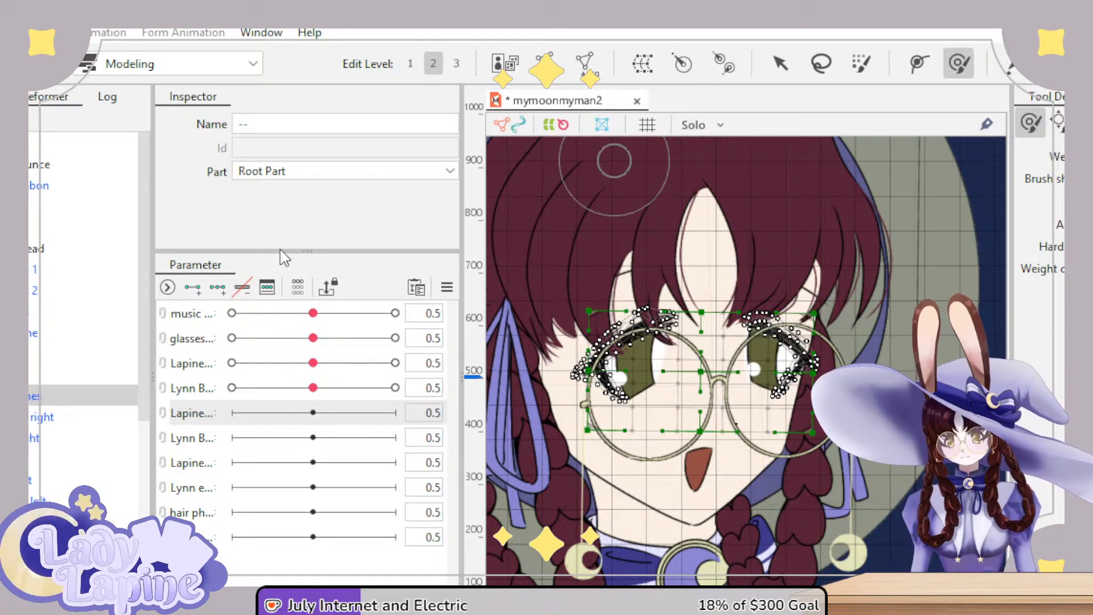
key(ctrl+z)
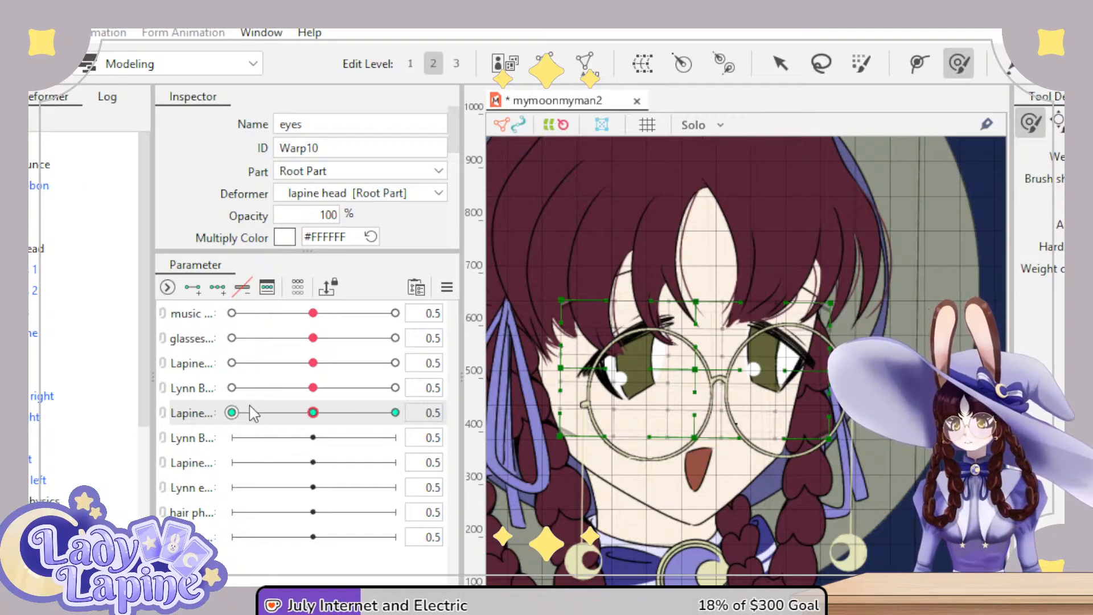
click(237, 288)
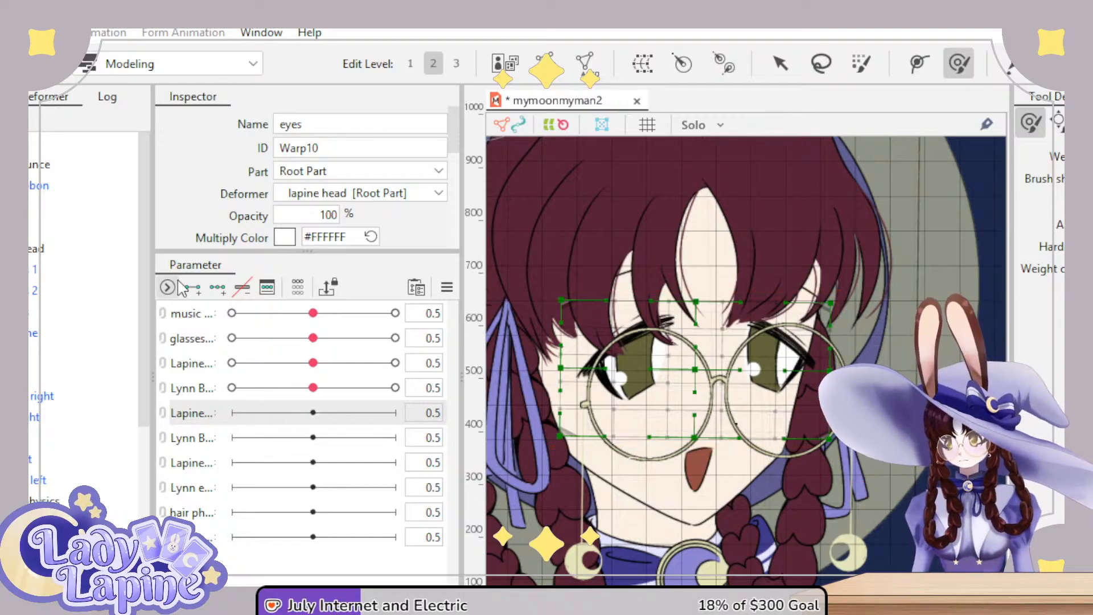
click(193, 289)
- At value 0.0 of the second Lapine parameter, try to brush the eyes deformer down so the eye on the image's left closes
drag(310, 417, 182, 413)
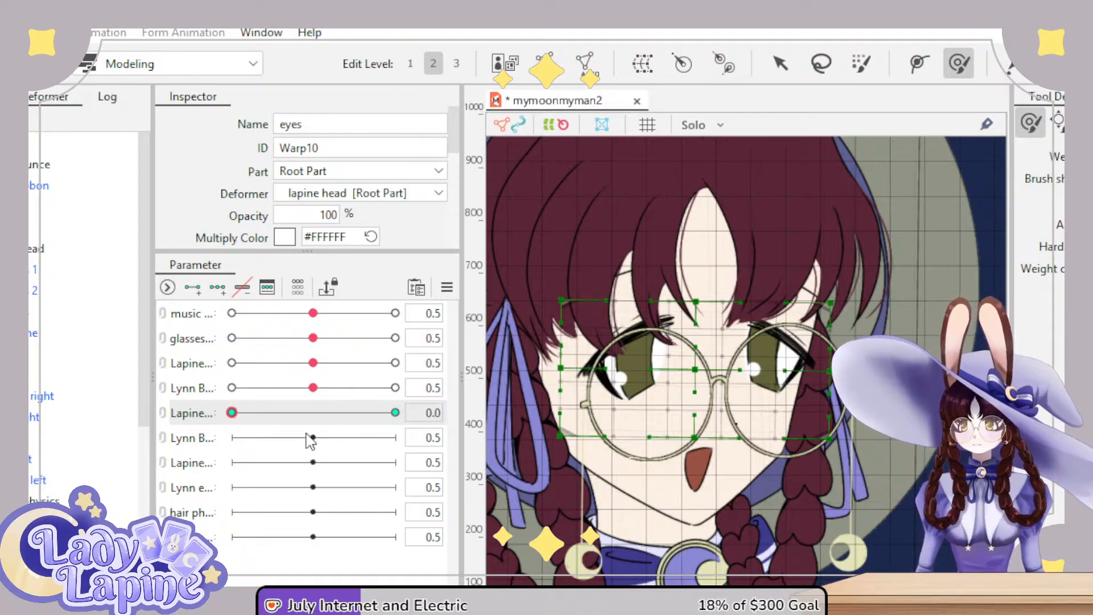
scroll(664, 370, up, 3)
mouse_move(659, 373)
mouse_down()
mouse_move(711, 401)
mouse_move(720, 298)
mouse_move(629, 301)
mouse_move(634, 316)
mouse_move(703, 317)
mouse_move(718, 290)
mouse_move(718, 310)
mouse_move(740, 338)
mouse_move(742, 358)
mouse_move(731, 357)
mouse_move(765, 334)
mouse_move(773, 352)
mouse_move(807, 321)
mouse_up()
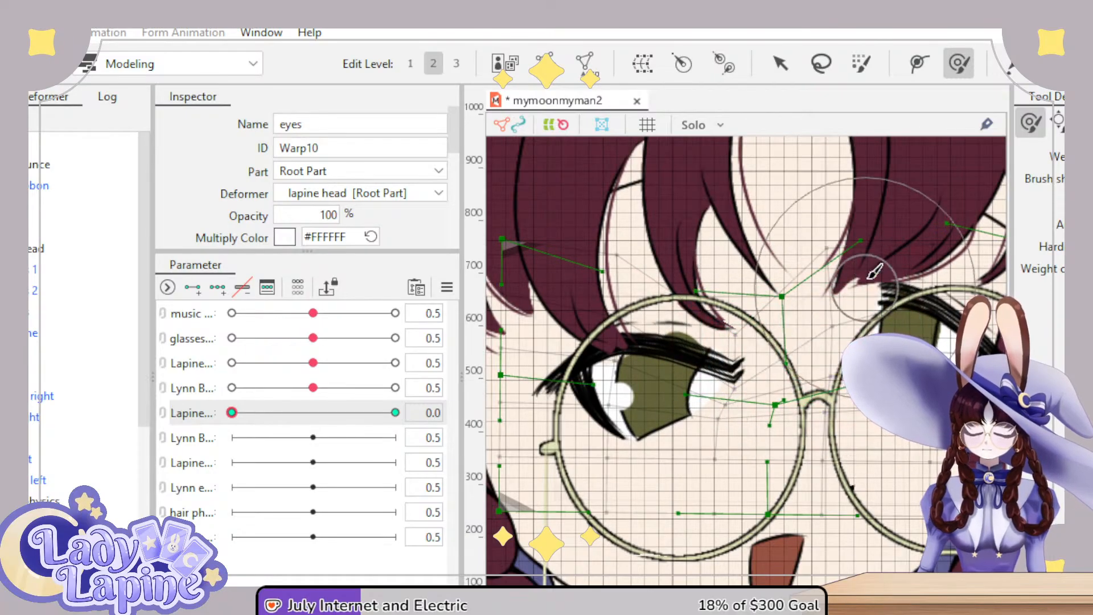
mouse_move(875, 272)
mouse_down()
mouse_move(874, 319)
mouse_move(808, 330)
mouse_up()
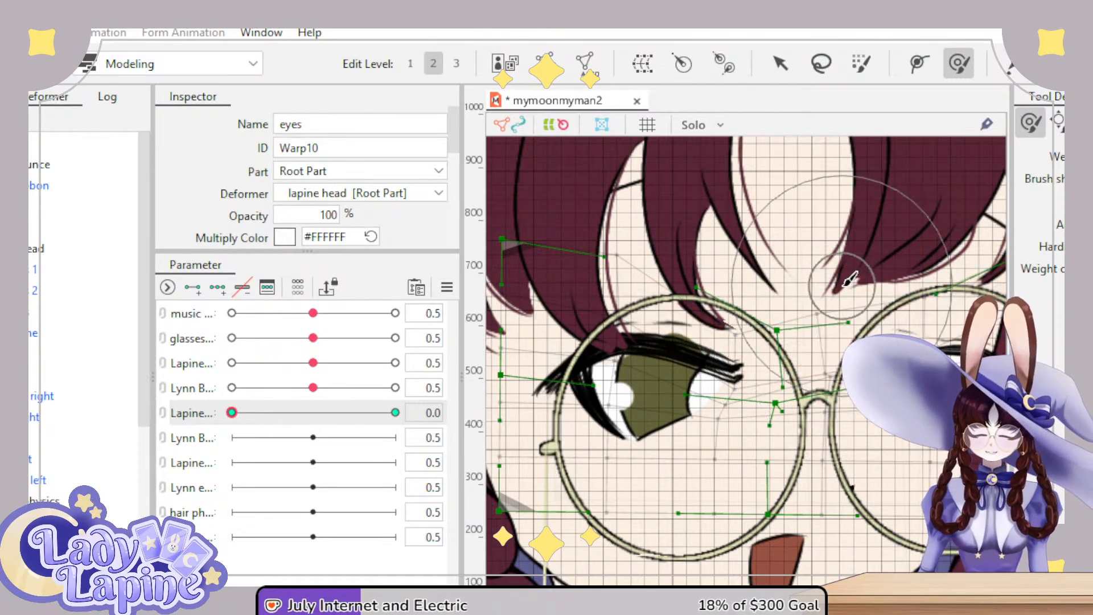
drag(841, 286, 791, 365)
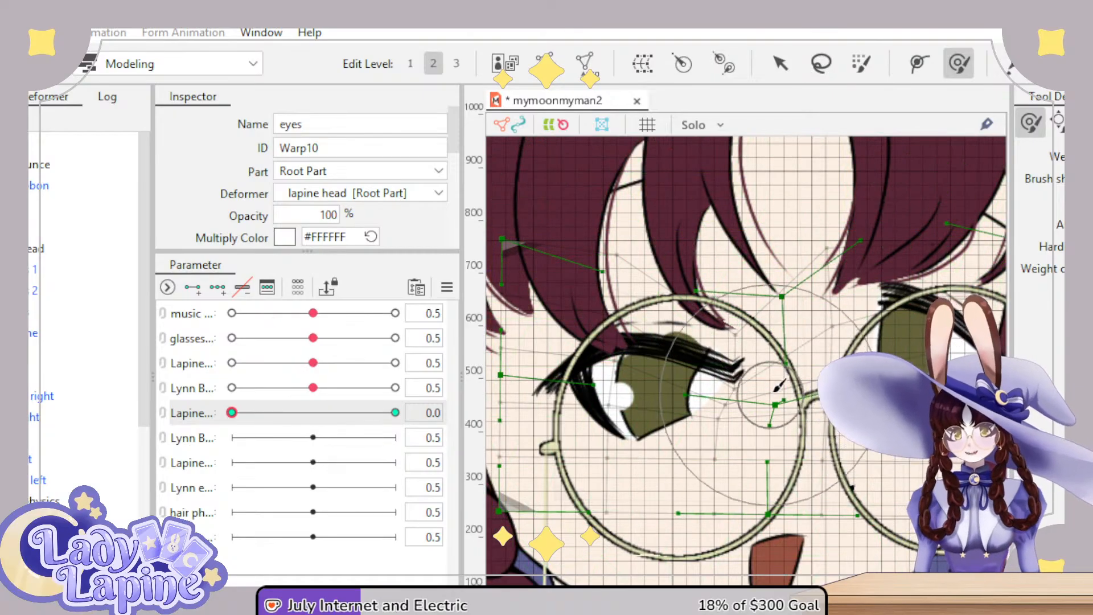
drag(612, 365, 634, 342)
mouse_move(740, 353)
mouse_down()
mouse_move(756, 360)
mouse_move(640, 471)
mouse_move(655, 438)
mouse_move(643, 399)
mouse_move(590, 333)
mouse_move(606, 444)
mouse_move(602, 337)
mouse_move(612, 364)
mouse_up()
mouse_move(655, 410)
mouse_down()
mouse_move(708, 451)
mouse_move(700, 399)
mouse_up()
mouse_move(734, 353)
mouse_down()
mouse_move(692, 330)
mouse_move(717, 365)
mouse_move(768, 352)
mouse_up()
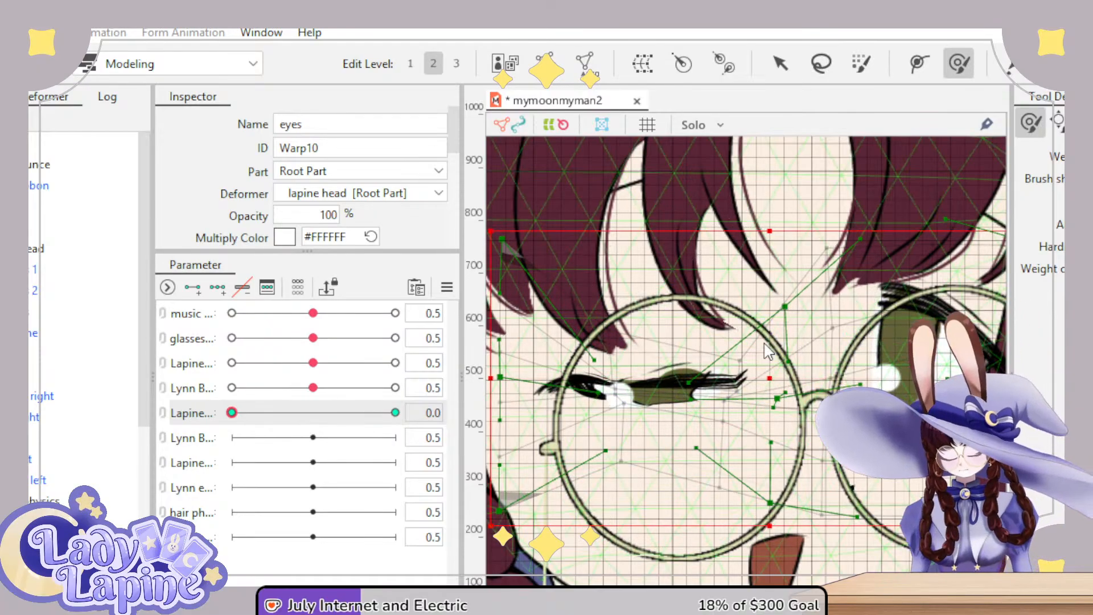
- Undo all the closing brush strokes on the eyes deformer
key(ctrl+z)
key(ctrl+z)
key(ctrl+z)
key(ctrl+z)
key(ctrl+z)
key(ctrl+z)
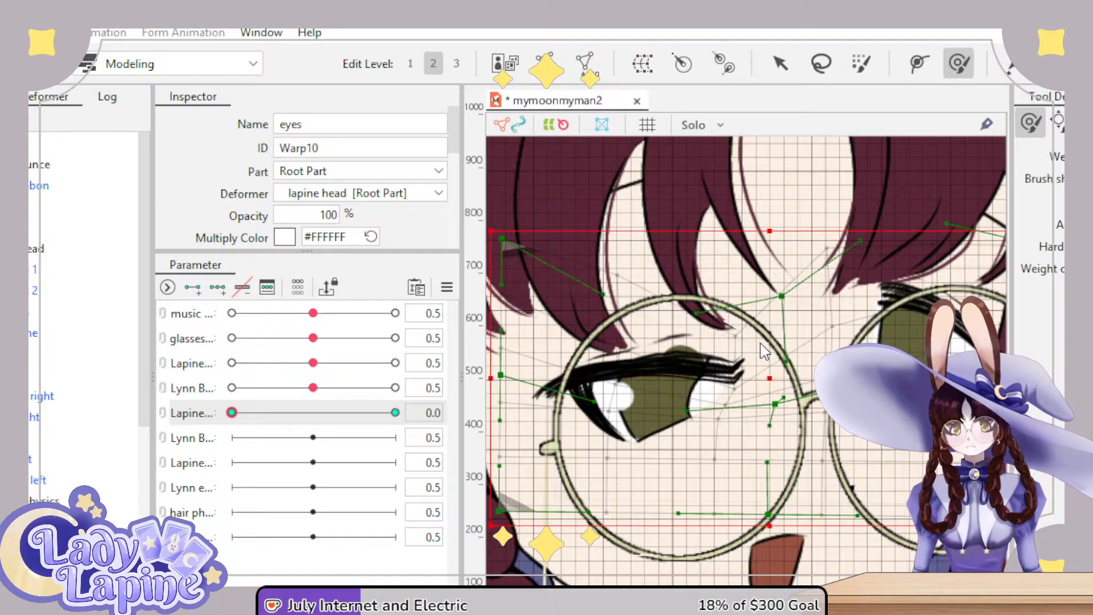
key(ctrl+z)
key(ctrl+z)
key(ctrl+z)
key(ctrl+z)
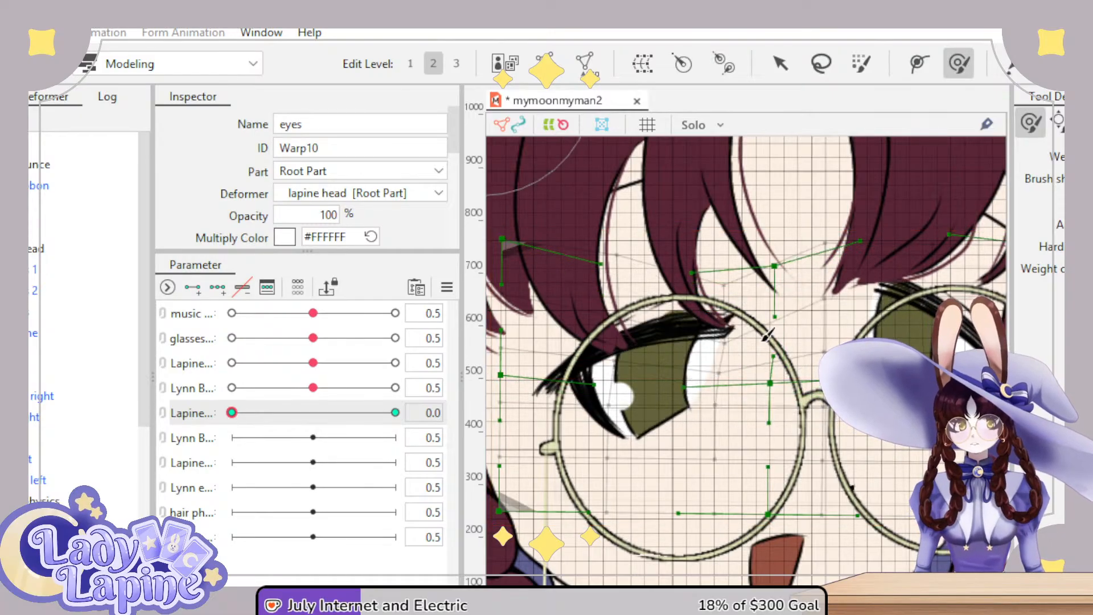
key(ctrl+z)
key(ctrl+z)
key(ctrl+z)
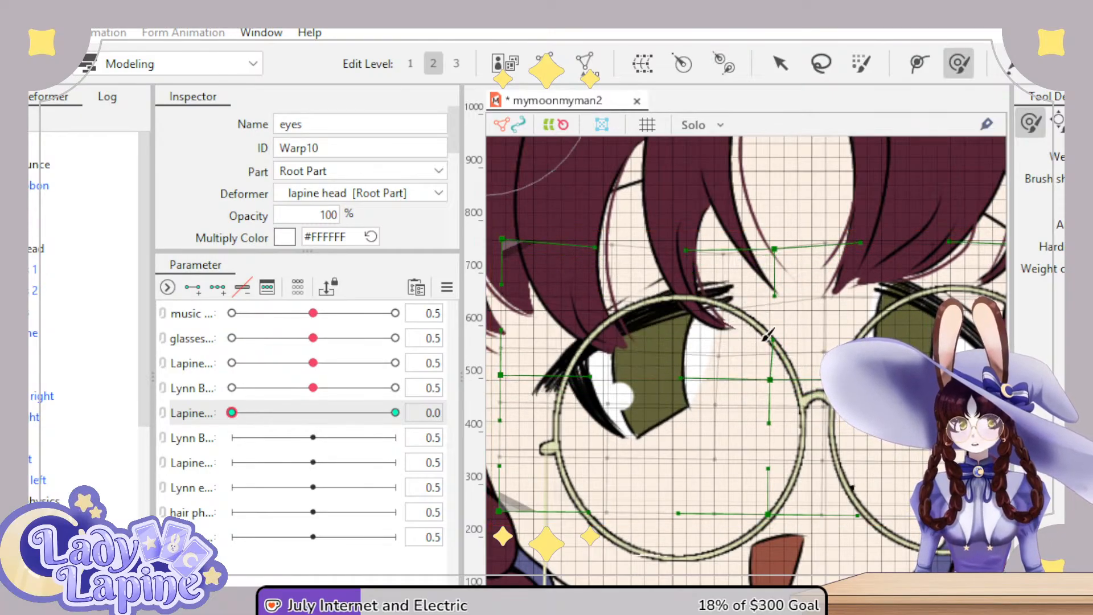
key(ctrl+z)
key(ctrl+z)
- Create a warp deformer named eyelashes around Lapine's eyelashes, parented to the eyes deformer
scroll(740, 359, down, 3)
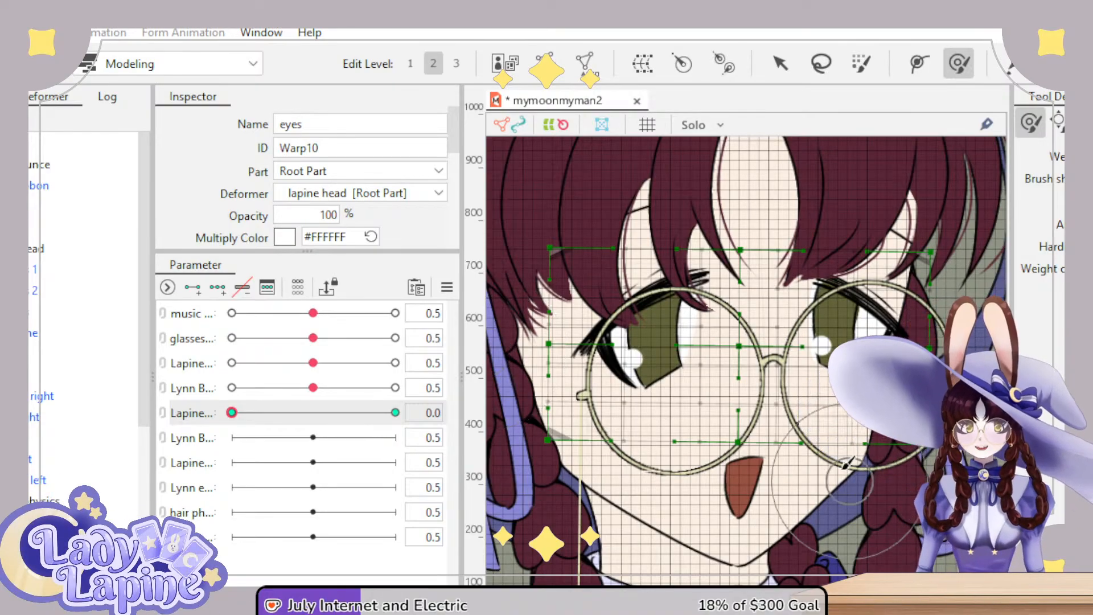
scroll(847, 464, down, 6)
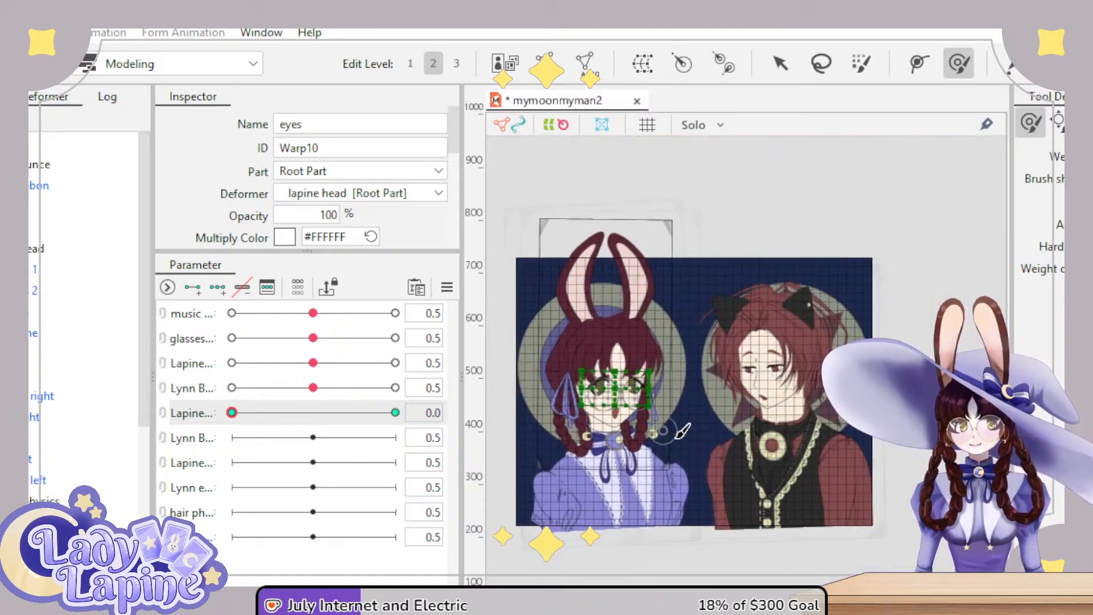
mouse_move(314, 322)
mouse_down()
mouse_move(421, 316)
mouse_move(159, 325)
mouse_move(411, 317)
mouse_move(233, 316)
mouse_move(313, 314)
mouse_up()
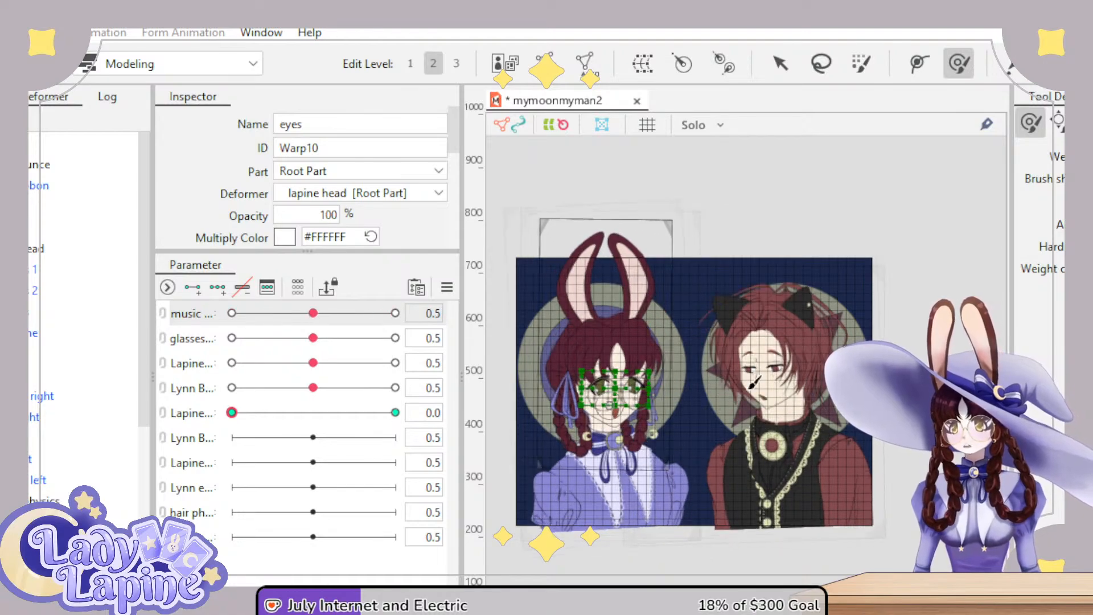
scroll(754, 385, up, 8)
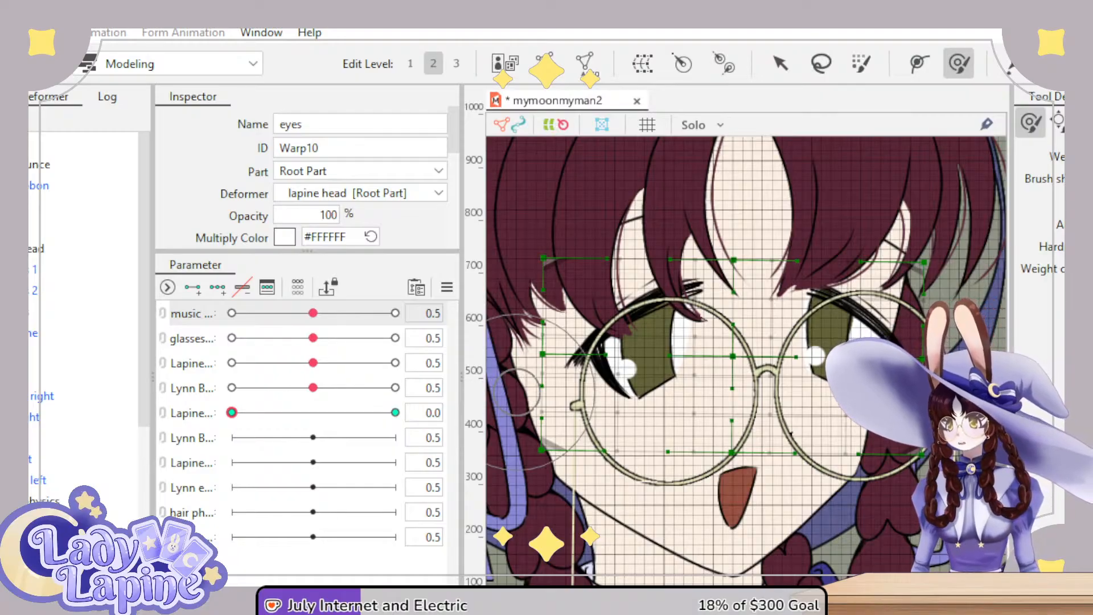
click(603, 341)
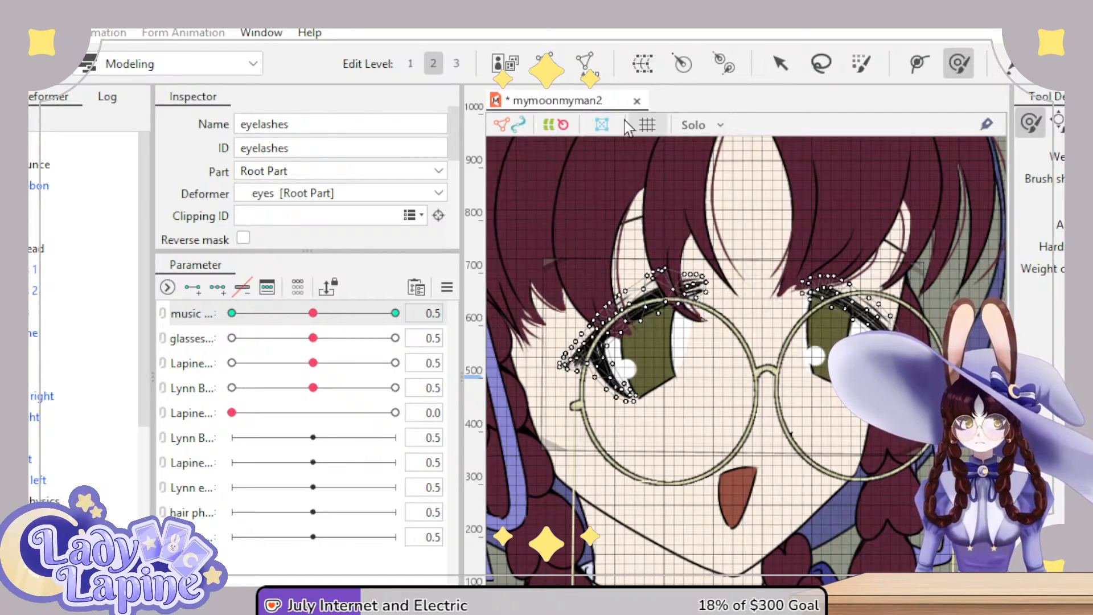
click(780, 63)
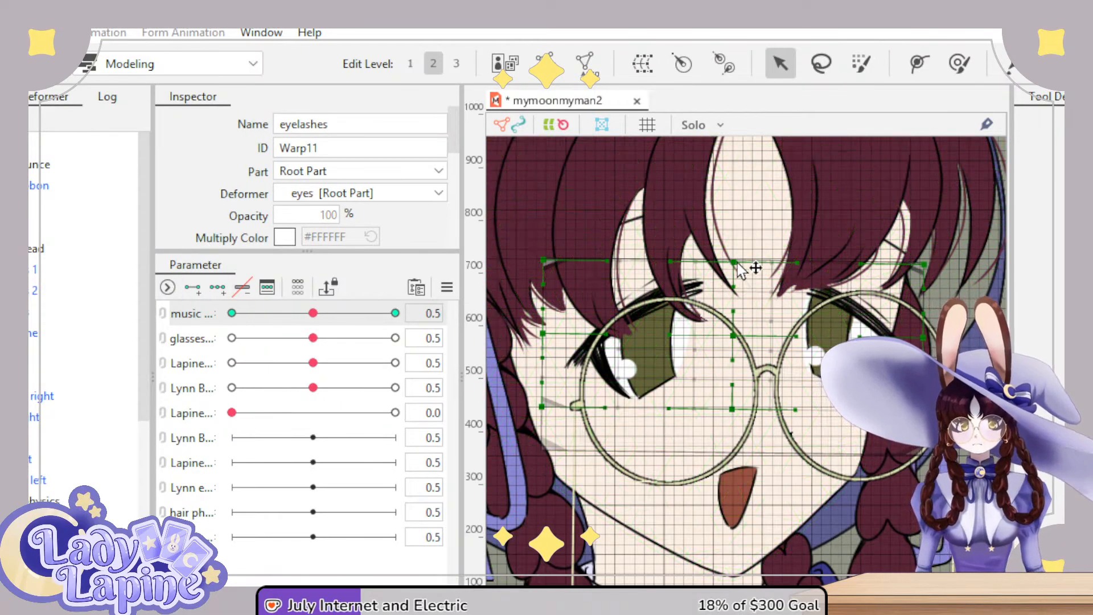
drag(524, 231, 957, 333)
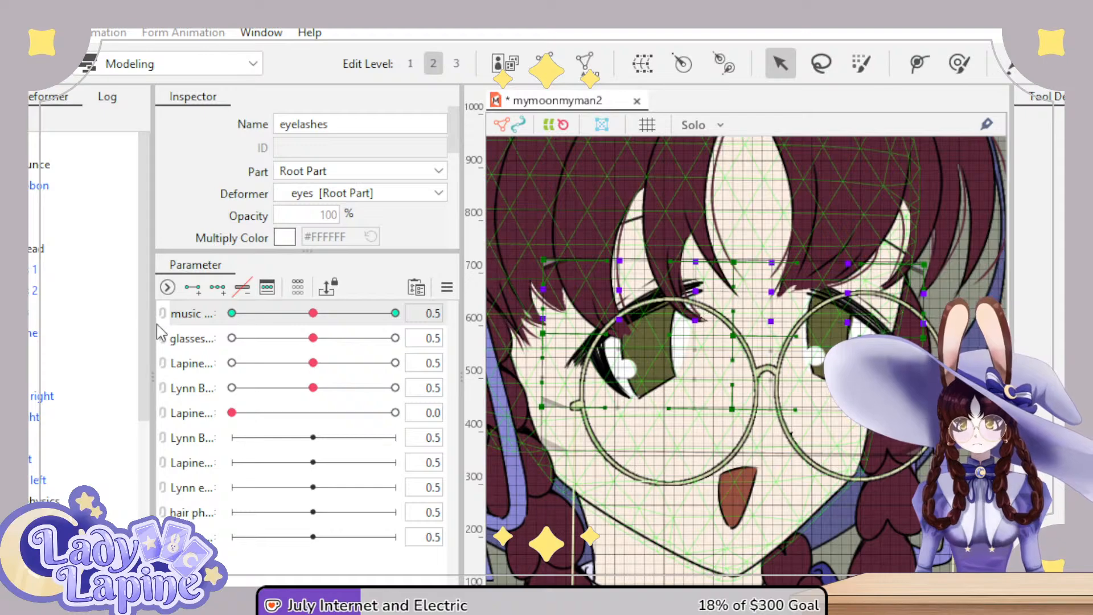
- Add two keys on the second Lapine parameter to the eyelashes warp deformer and keep it at value 0.0
click(191, 417)
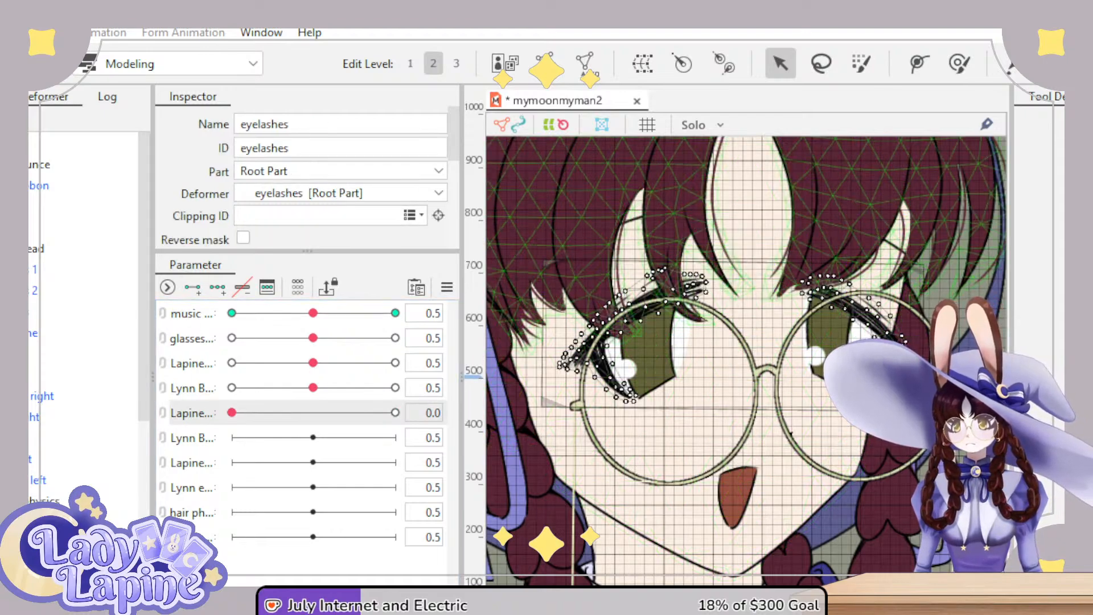
click(192, 317)
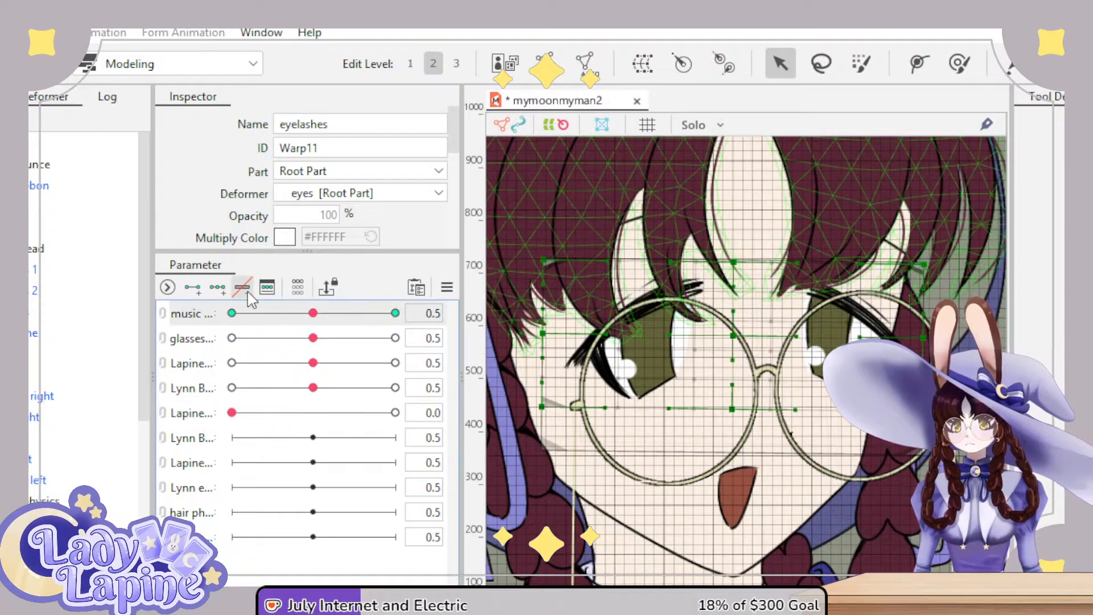
click(192, 408)
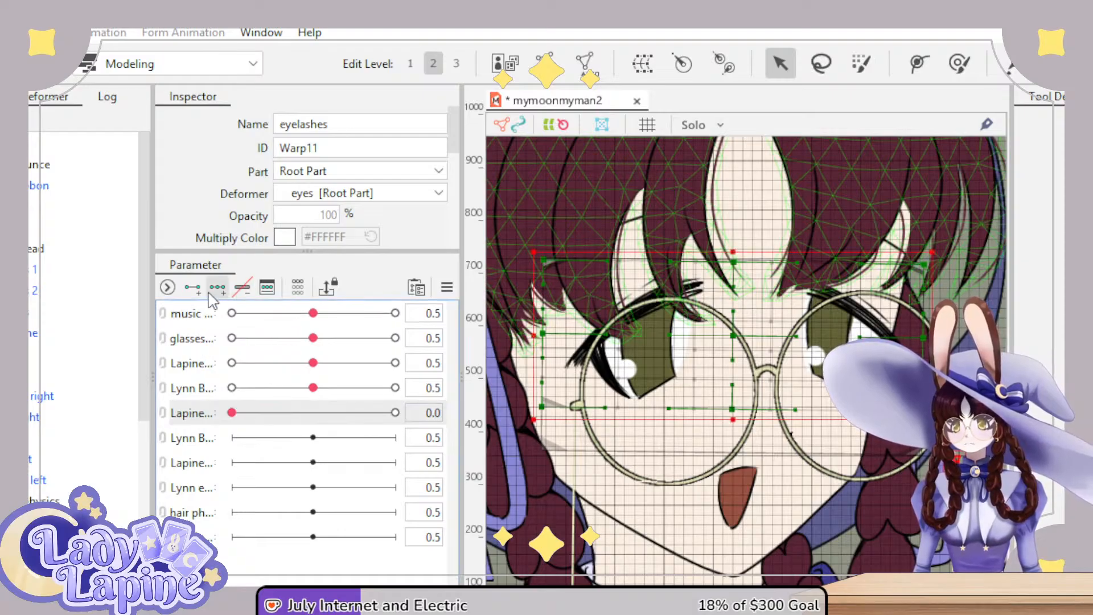
click(193, 288)
click(249, 413)
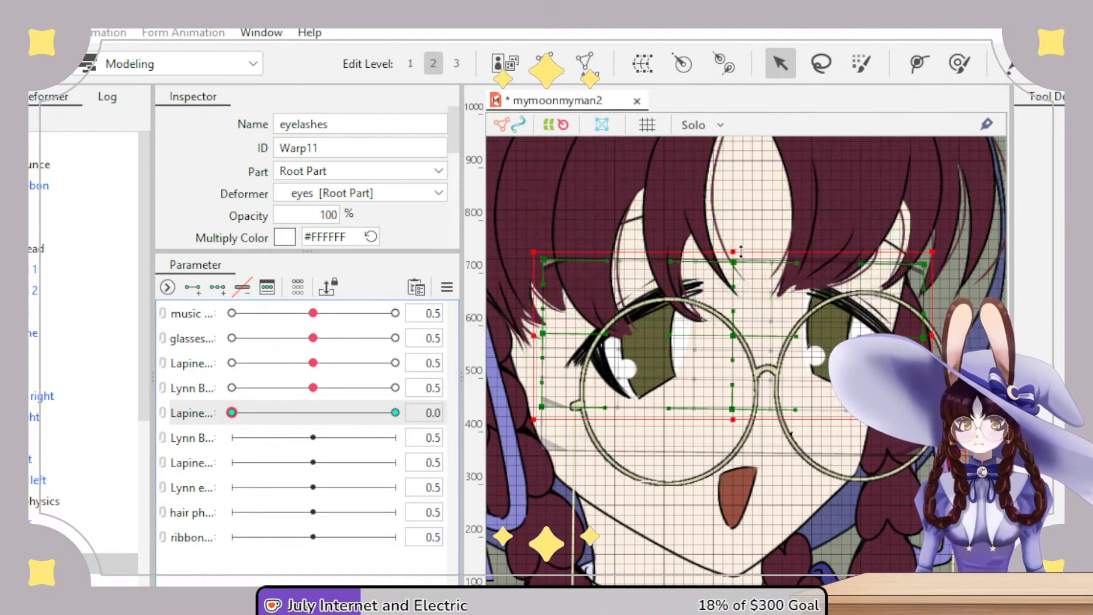
- At value 0.0, squash the eyelashes deformer vertically from its upper and lower edges into a nearly closed lash line
drag(735, 250, 735, 305)
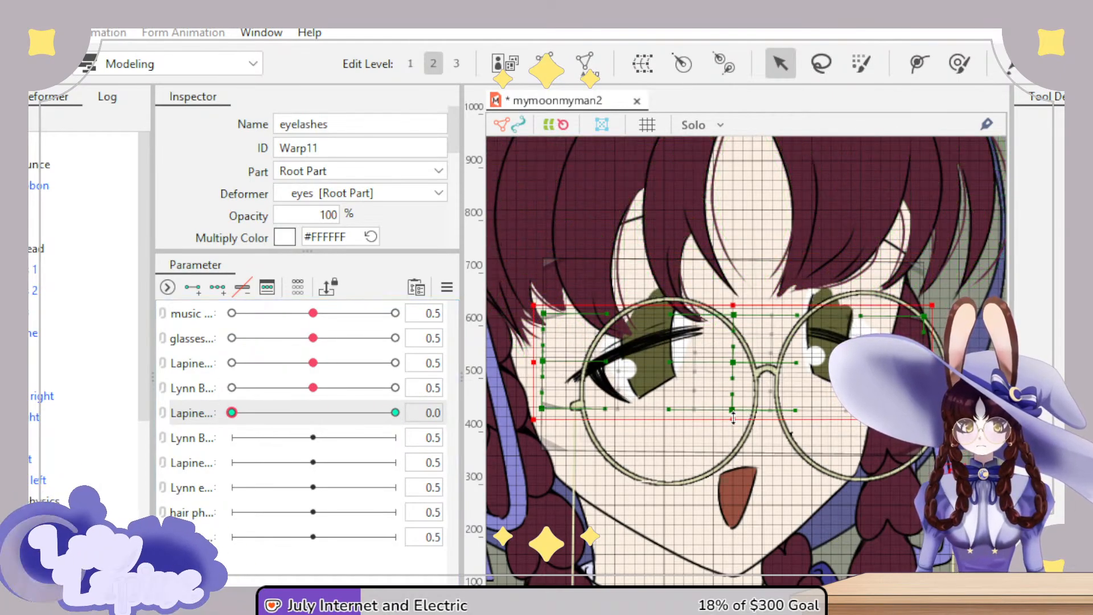
drag(732, 418, 733, 408)
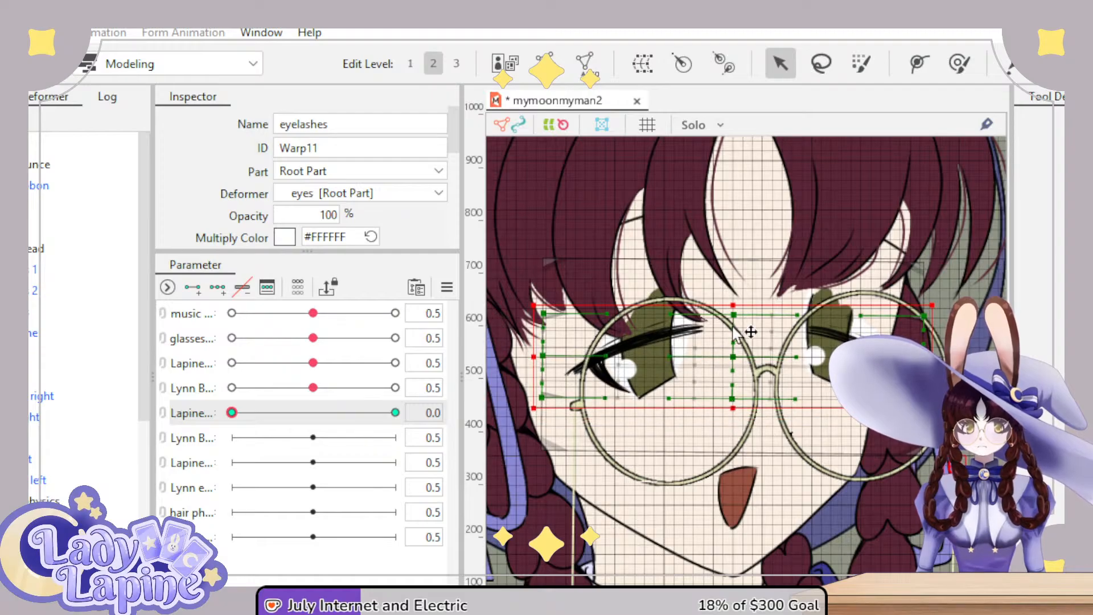
drag(733, 308, 733, 337)
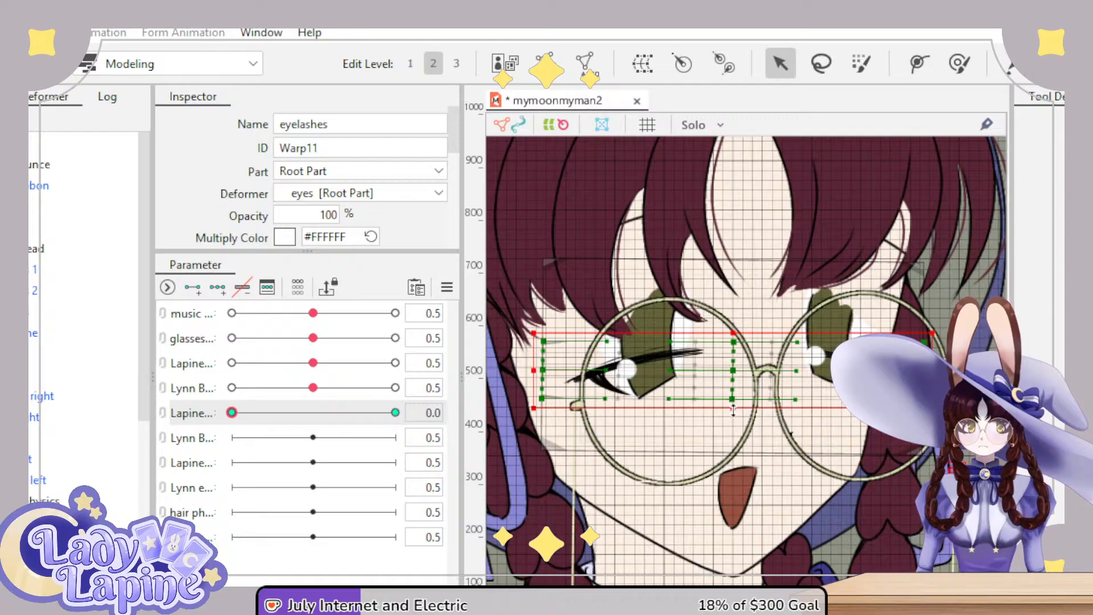
drag(734, 408, 733, 402)
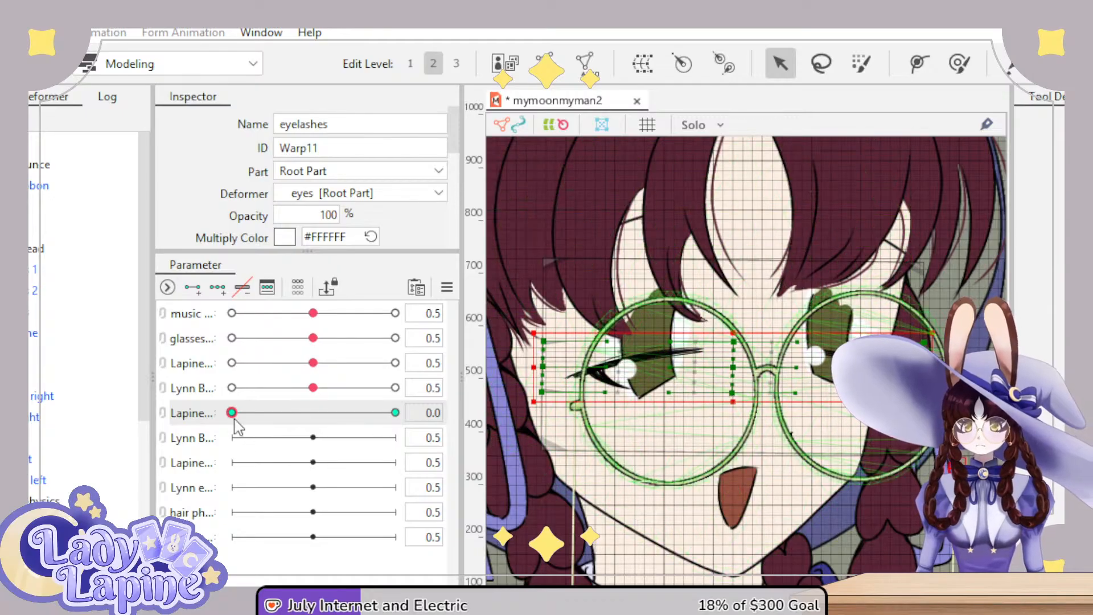
drag(233, 413, 168, 433)
- Try to isolate the lower outer lash stroke of the image-left eye by lassoing its vertices in the eyelashes mesh
scroll(643, 388, up, 6)
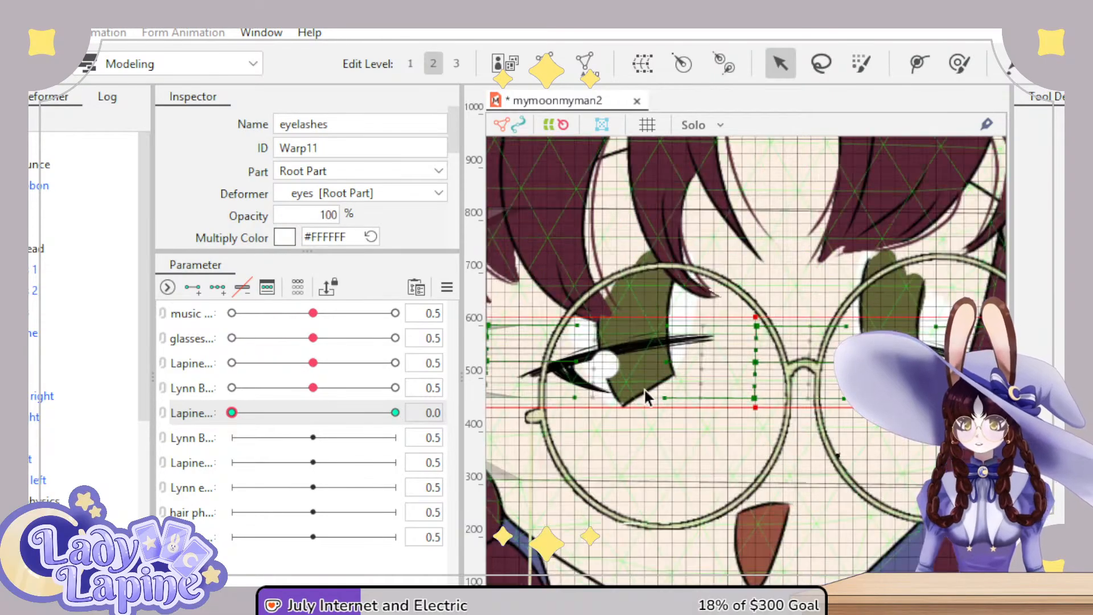
scroll(792, 462, up, 2)
drag(791, 462, 715, 459)
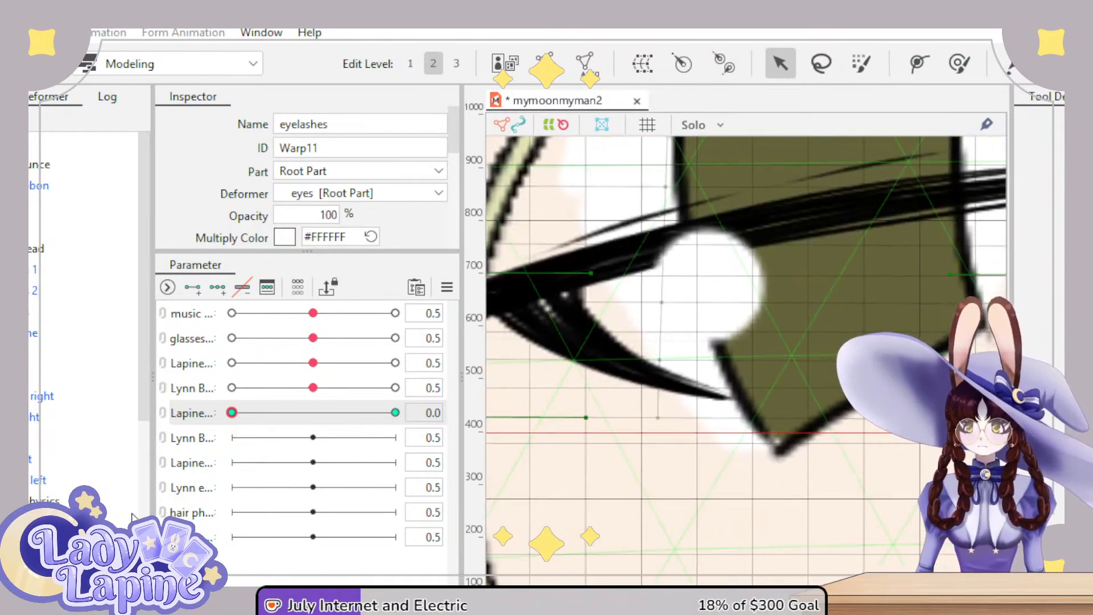
click(652, 300)
scroll(715, 463, left, 2)
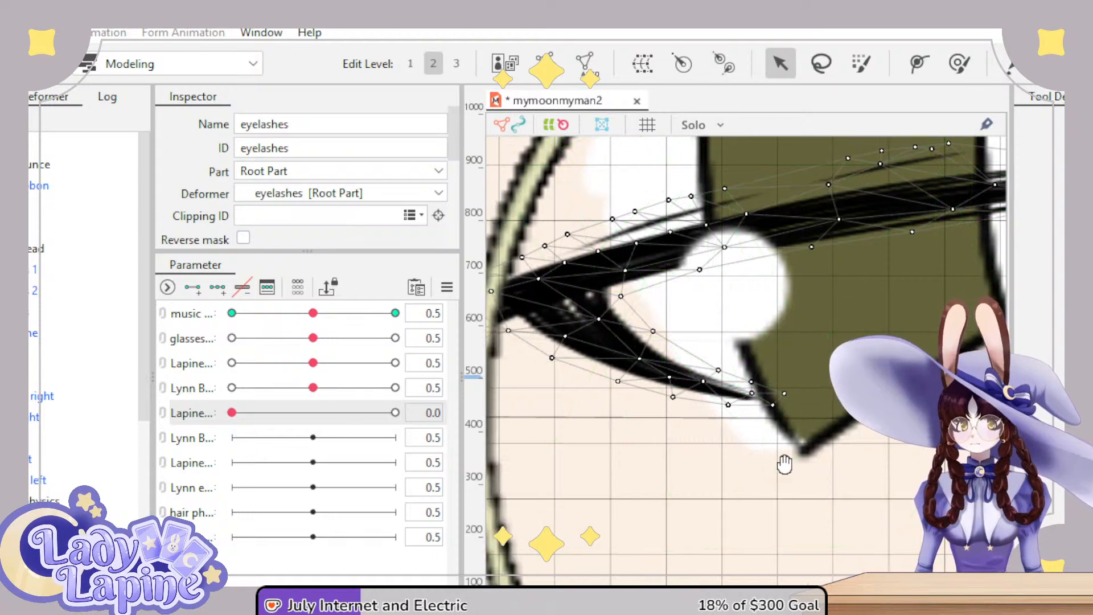
click(820, 63)
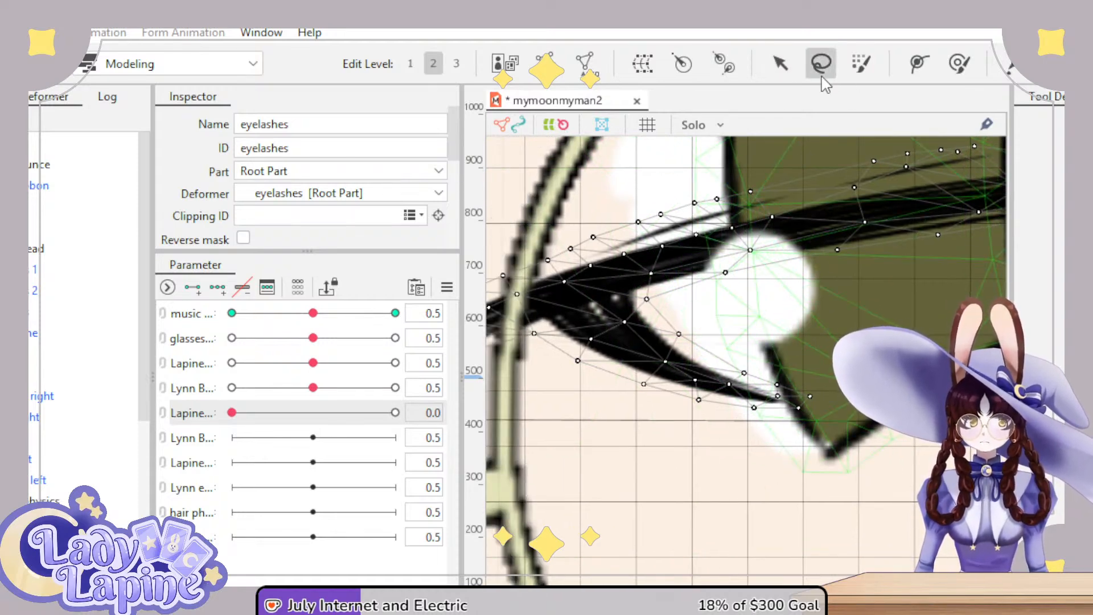
mouse_move(775, 457)
mouse_down()
mouse_move(836, 378)
mouse_move(711, 322)
mouse_up()
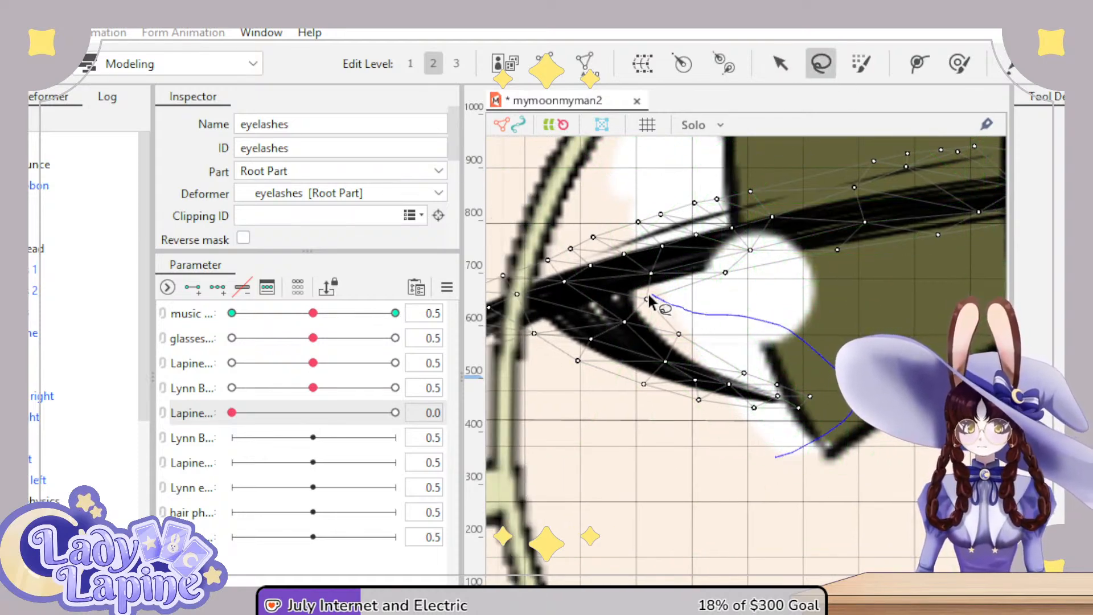
drag(572, 443, 763, 462)
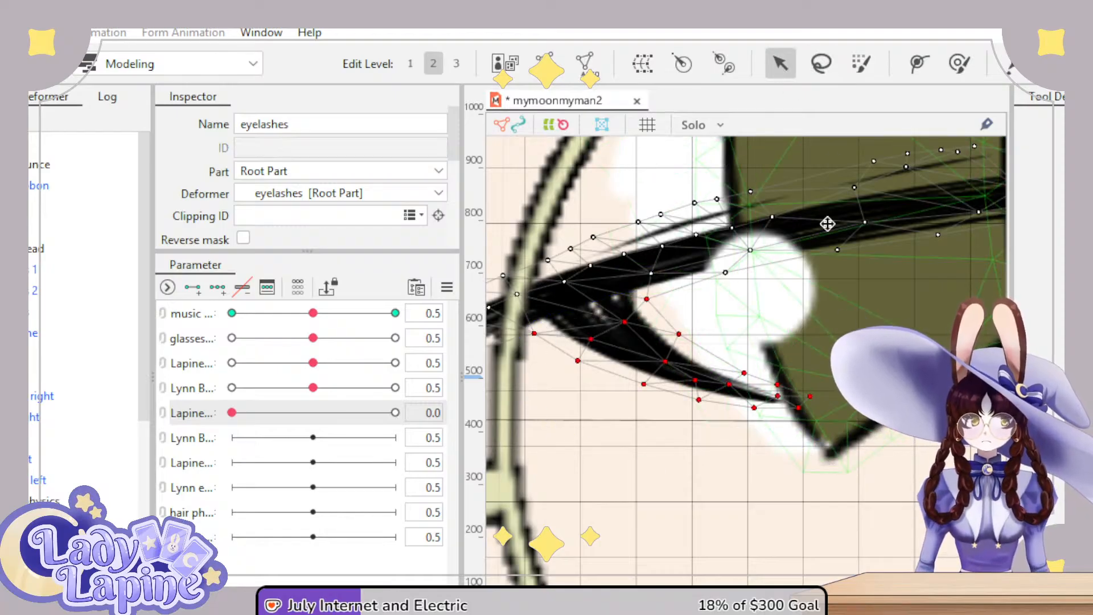
scroll(763, 403, down, 3)
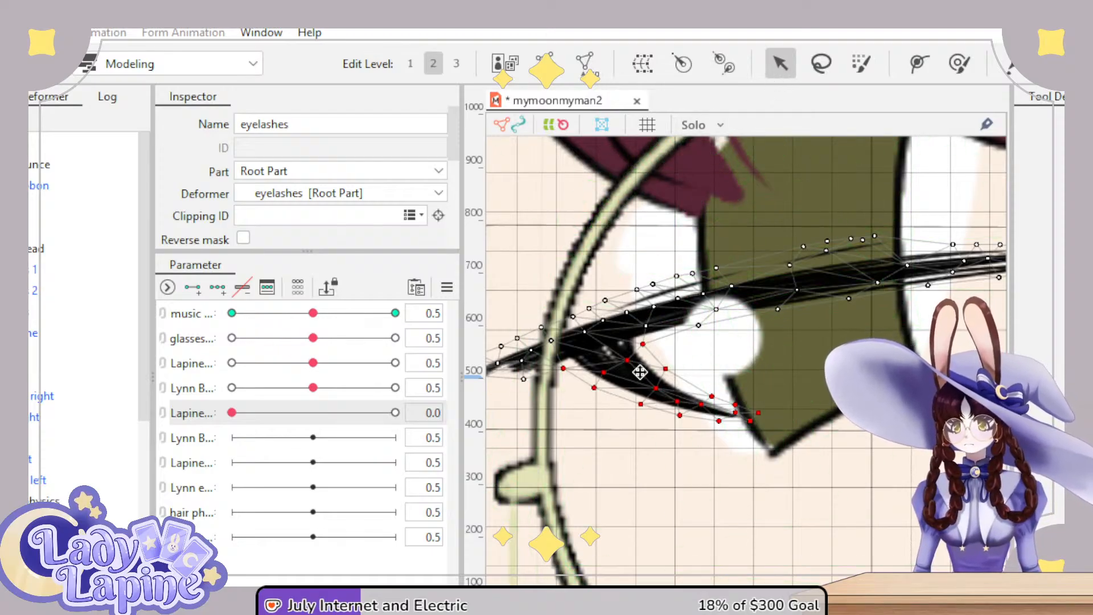
scroll(696, 478, up, 2)
scroll(691, 463, down, 3)
scroll(690, 463, up, 2)
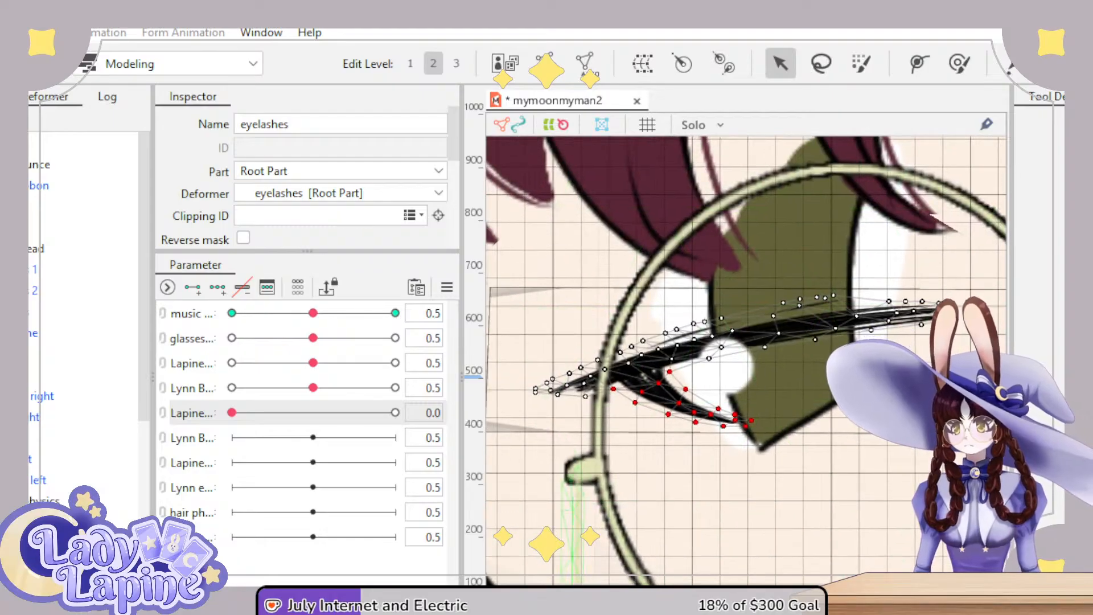
key(Escape)
click(602, 411)
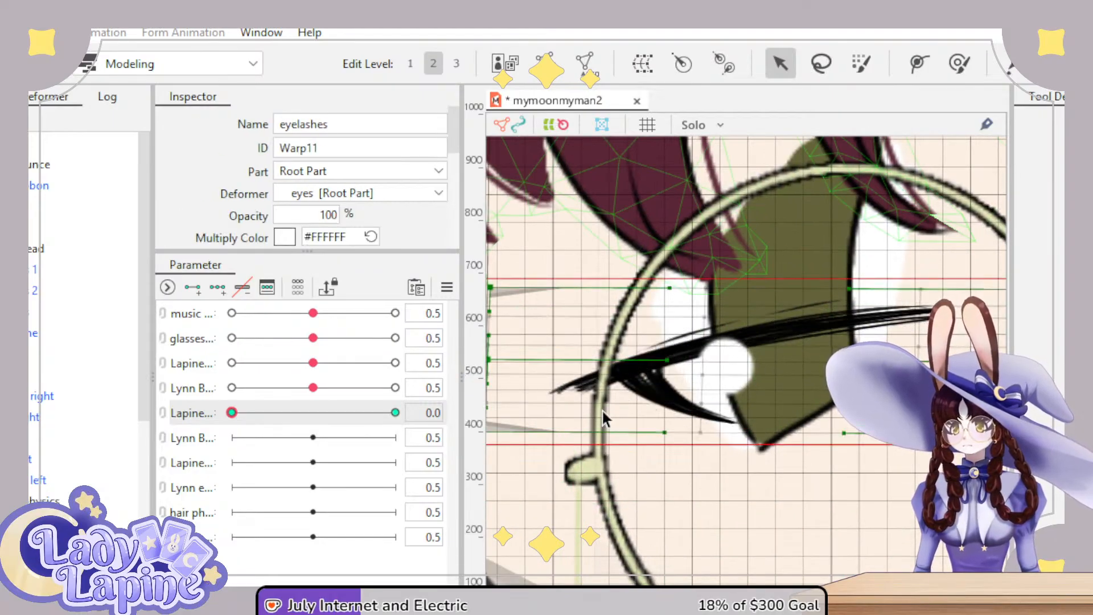
- Select the vertices of the lower outer lash stroke on the image-left eye in the eyelashes mesh with a lasso
scroll(705, 408, up, 3)
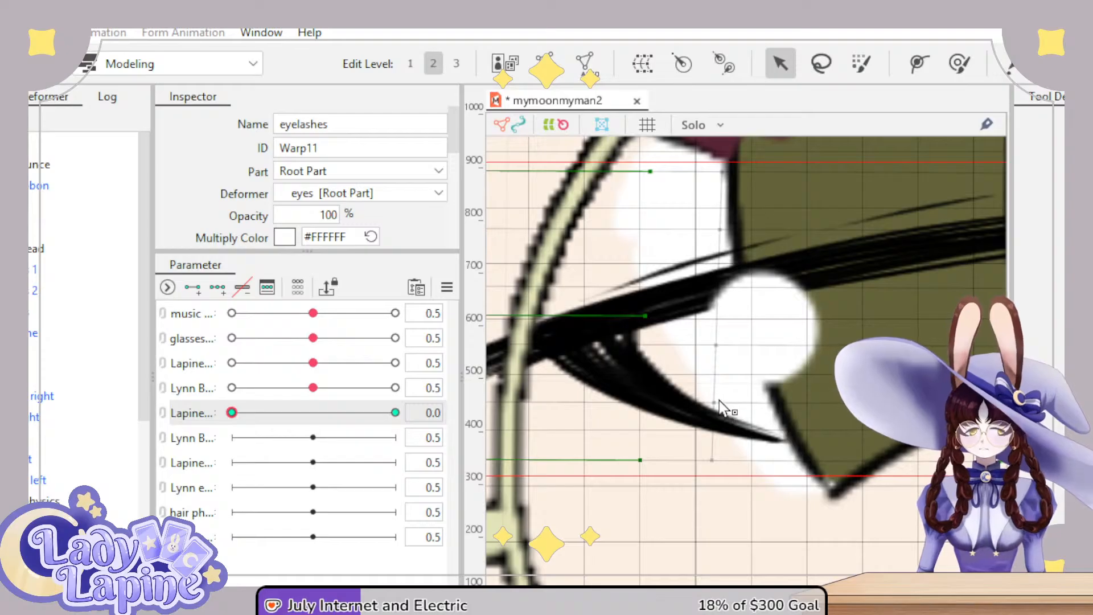
click(820, 64)
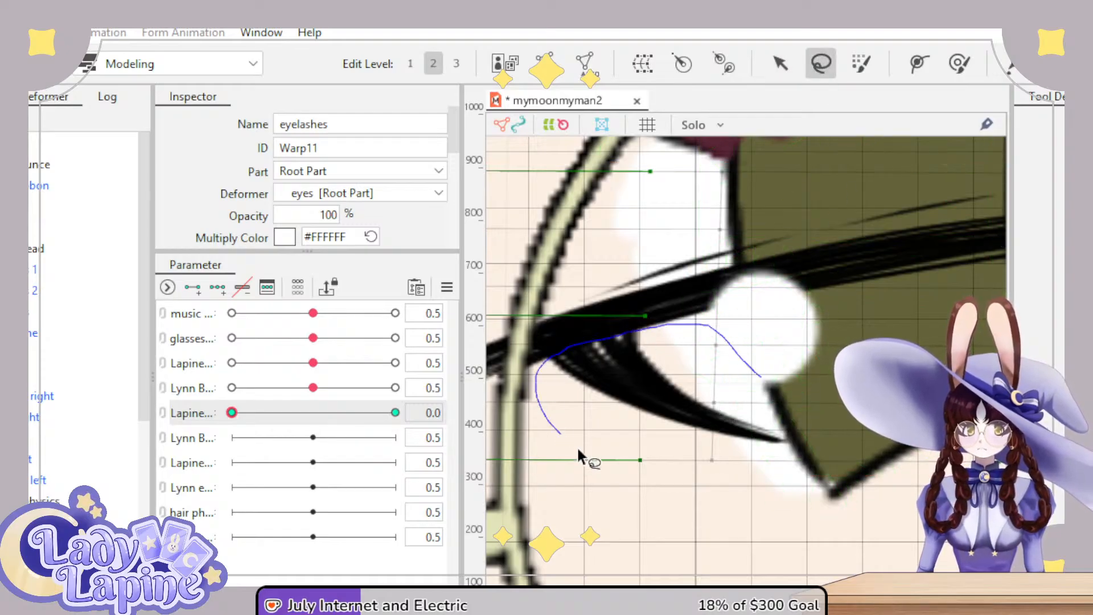
drag(793, 401, 771, 368)
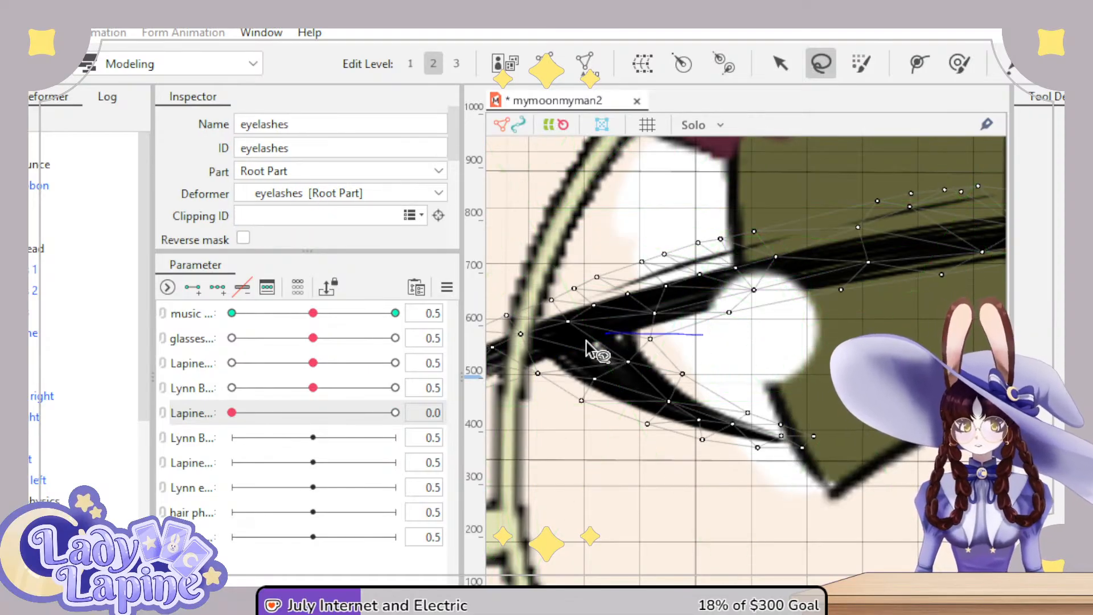
drag(767, 367, 709, 345)
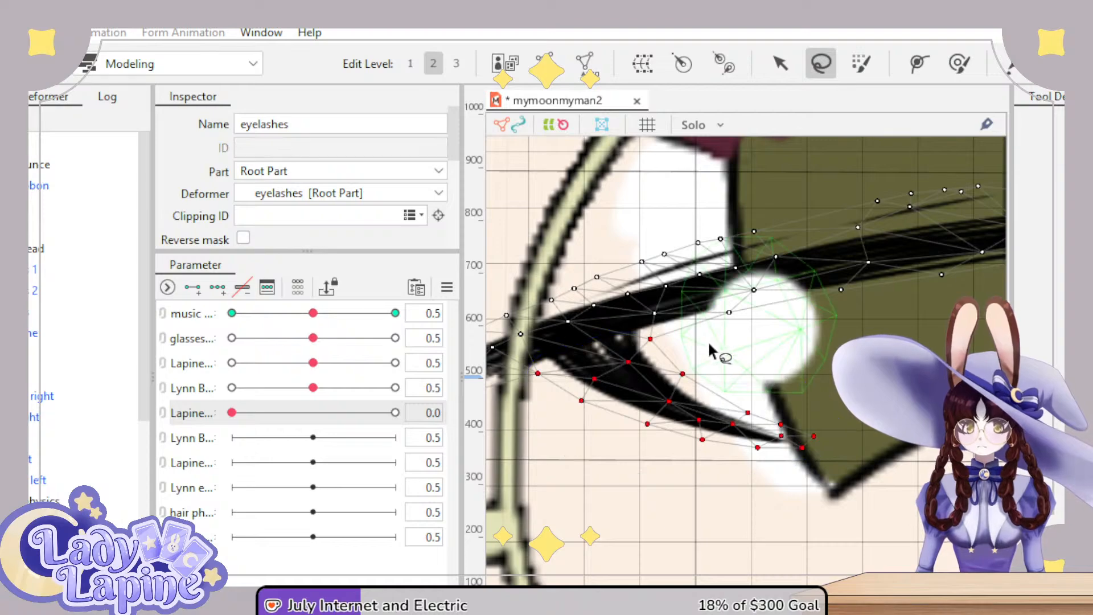
scroll(737, 447, down, 5)
click(779, 64)
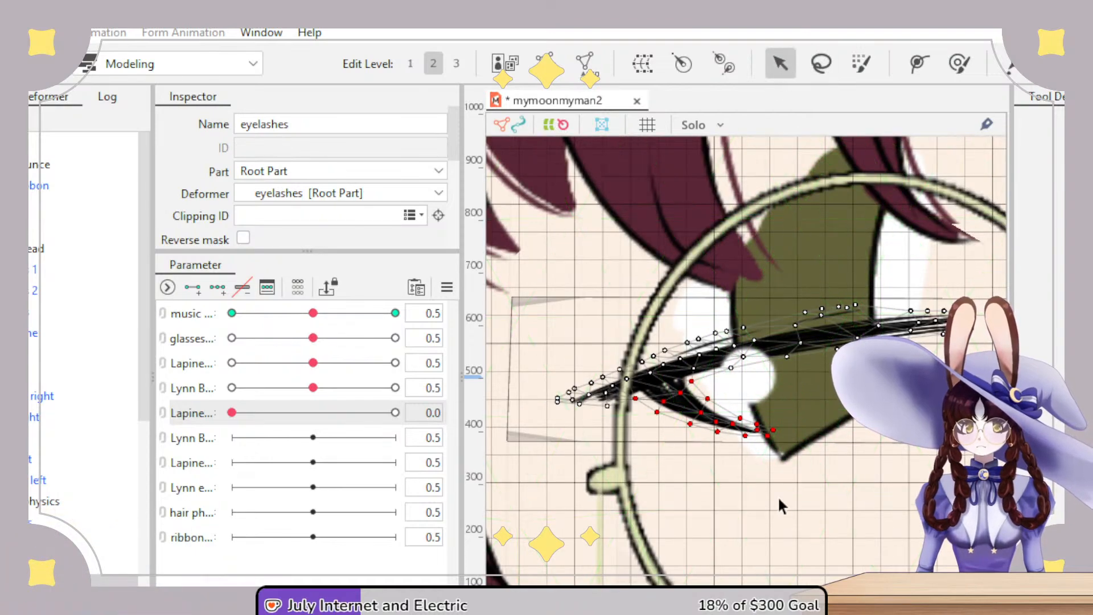
scroll(766, 499, up, 8)
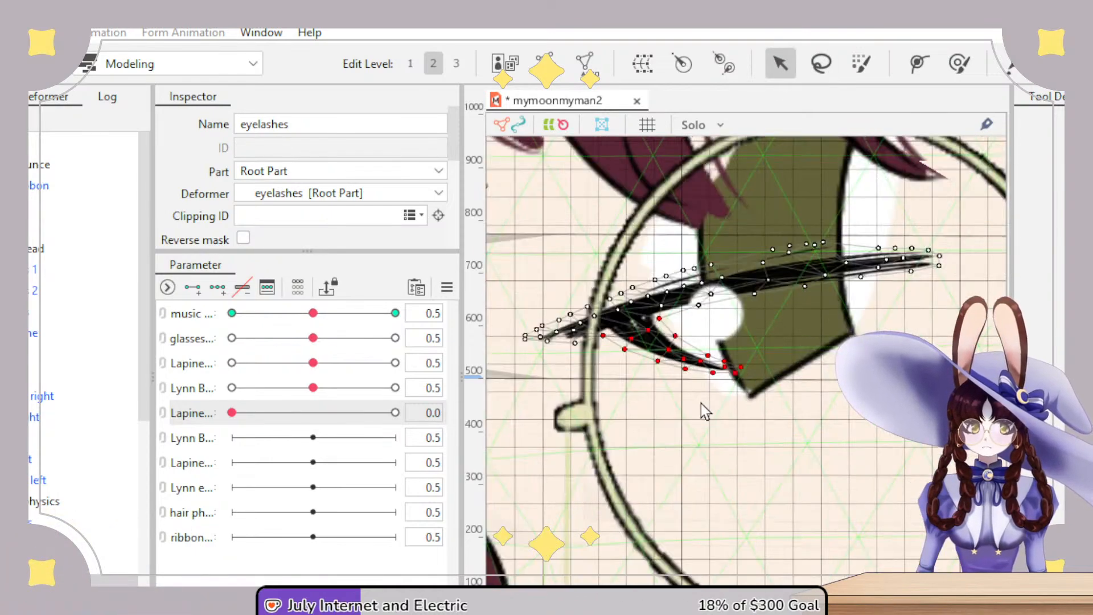
- Clear the eyelashes mesh's keys from the music parameter and add two keys on the second Lapine parameter, keeping it at 0.0
drag(695, 386, 725, 483)
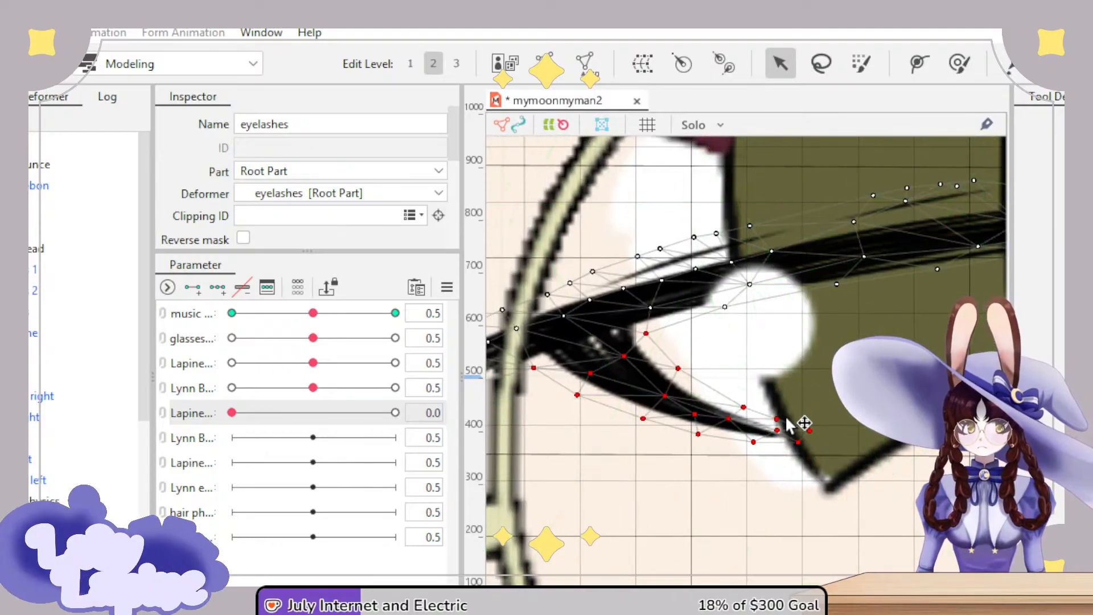
scroll(791, 401, down, 4)
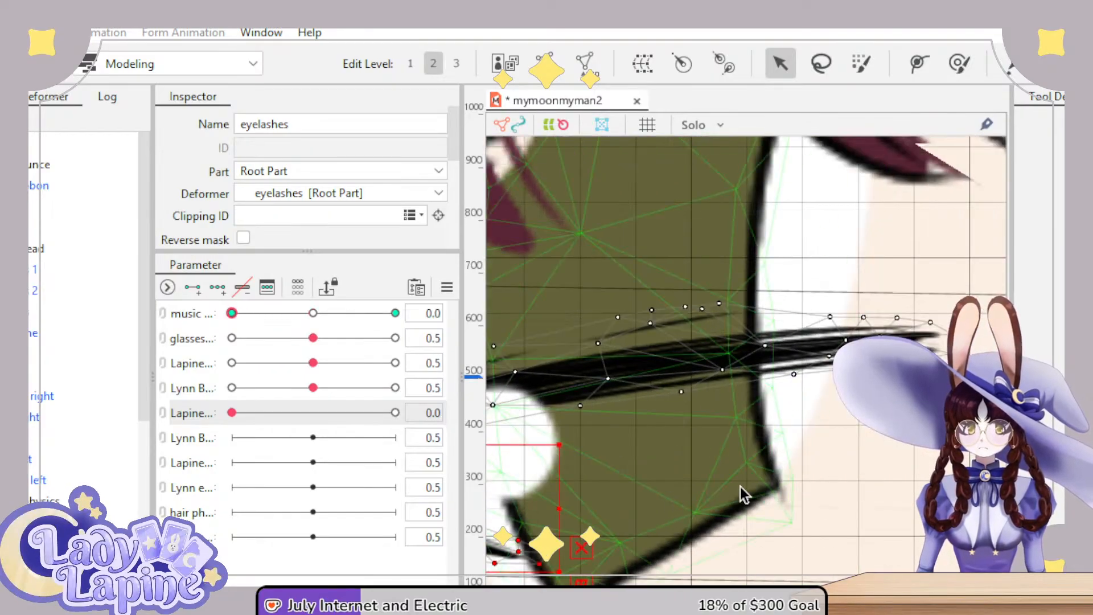
scroll(743, 493, down, 3)
drag(755, 506, 730, 436)
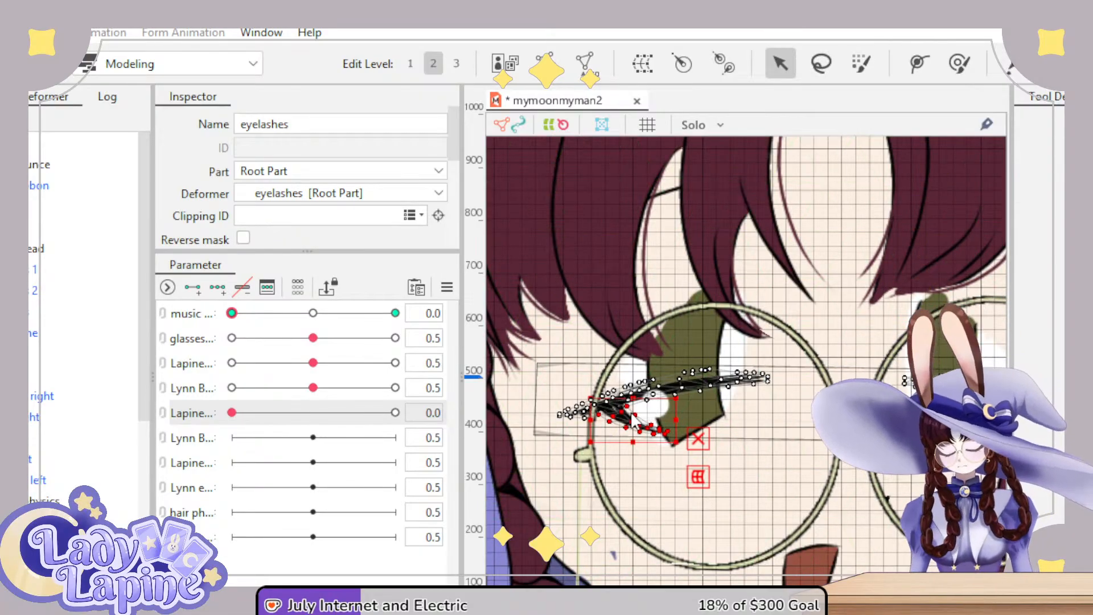
click(209, 313)
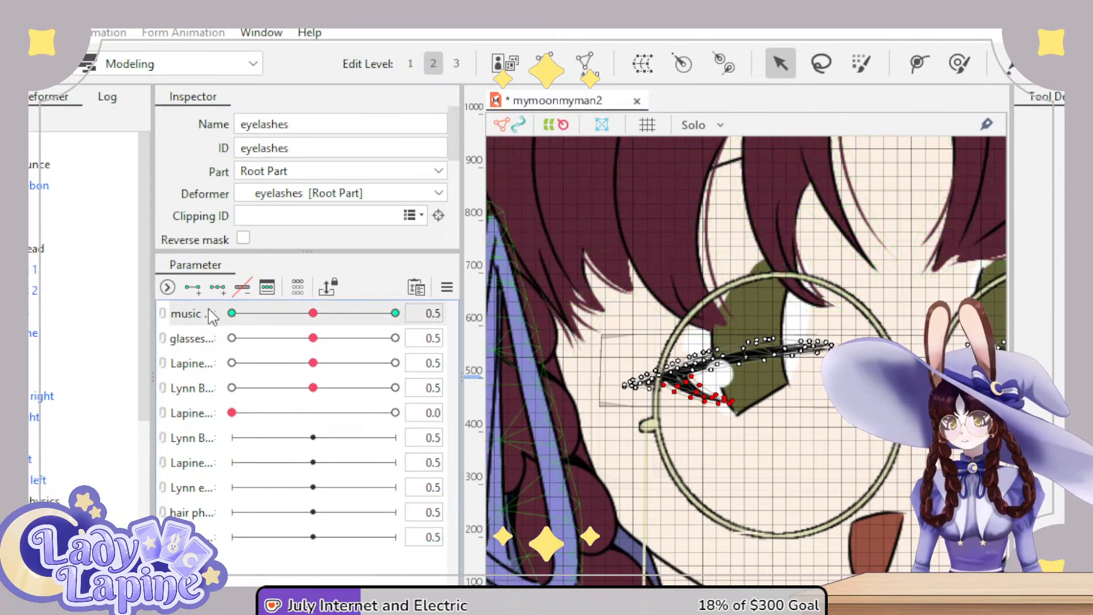
click(199, 413)
- At value 0.0, rotate the image-left eye's lower lash stroke counterclockwise and move it up onto the upper lash line
scroll(671, 408, up, 3)
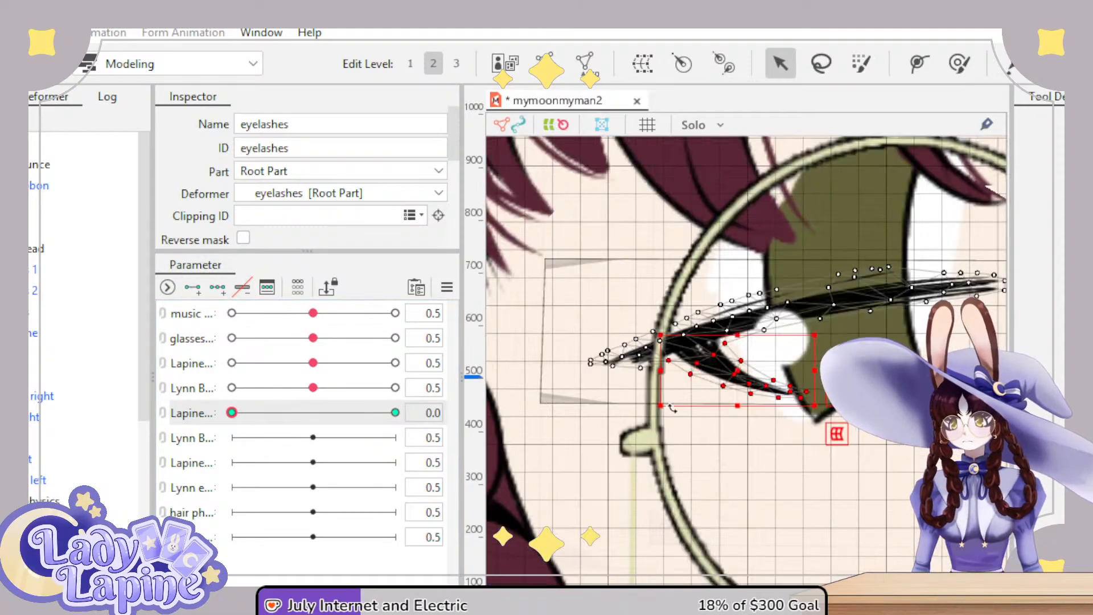
scroll(672, 408, up, 2)
drag(868, 299, 839, 255)
drag(773, 360, 791, 336)
scroll(792, 320, up, 1)
scroll(791, 320, up, 2)
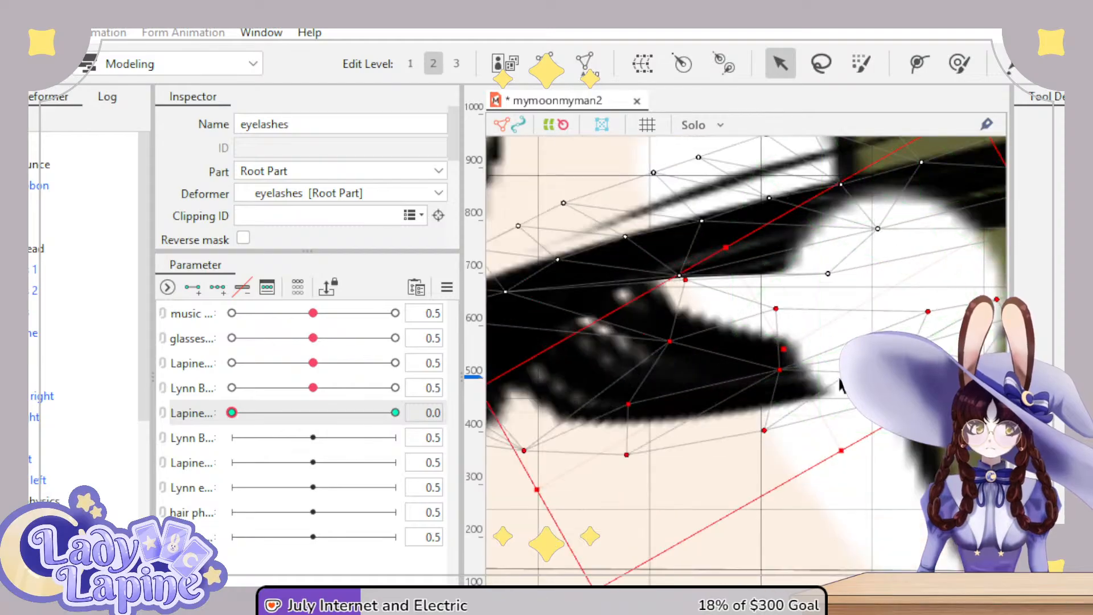
scroll(840, 386, down, 1)
drag(840, 386, 804, 417)
drag(909, 217, 863, 192)
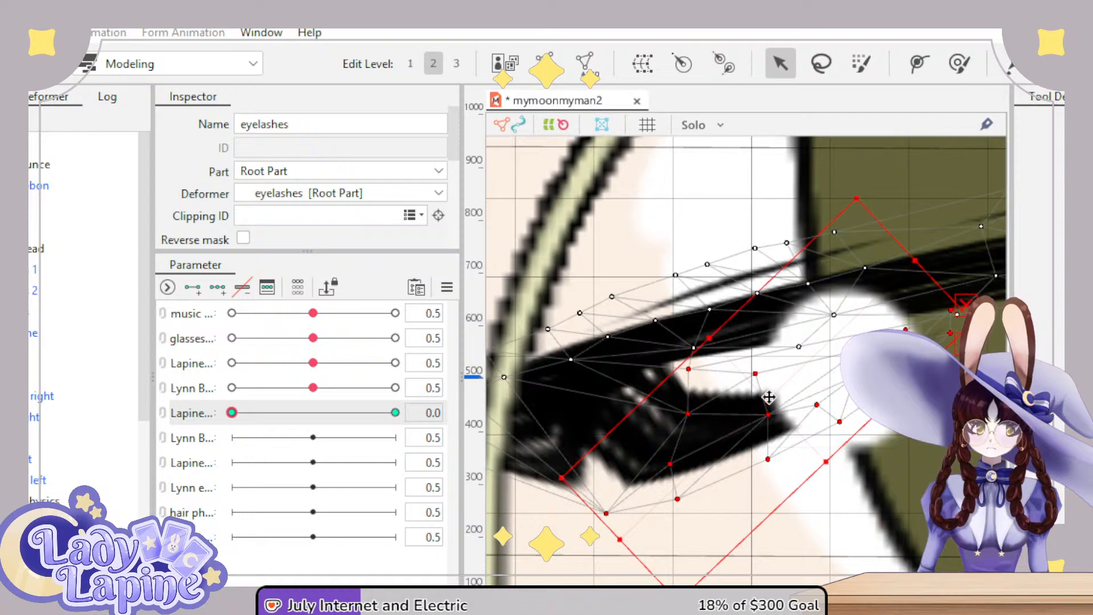
drag(769, 398, 776, 321)
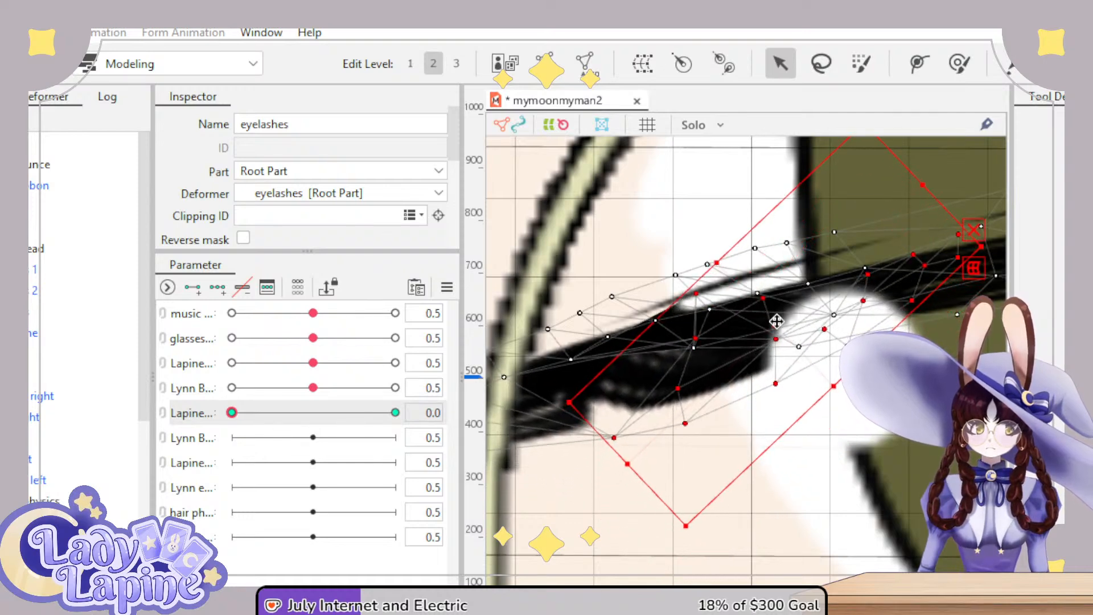
- Reposition individual mesh vertices where the image-left eye's lower stroke overlaps the upper lash line to blend the two strokes
scroll(707, 347, up, 3)
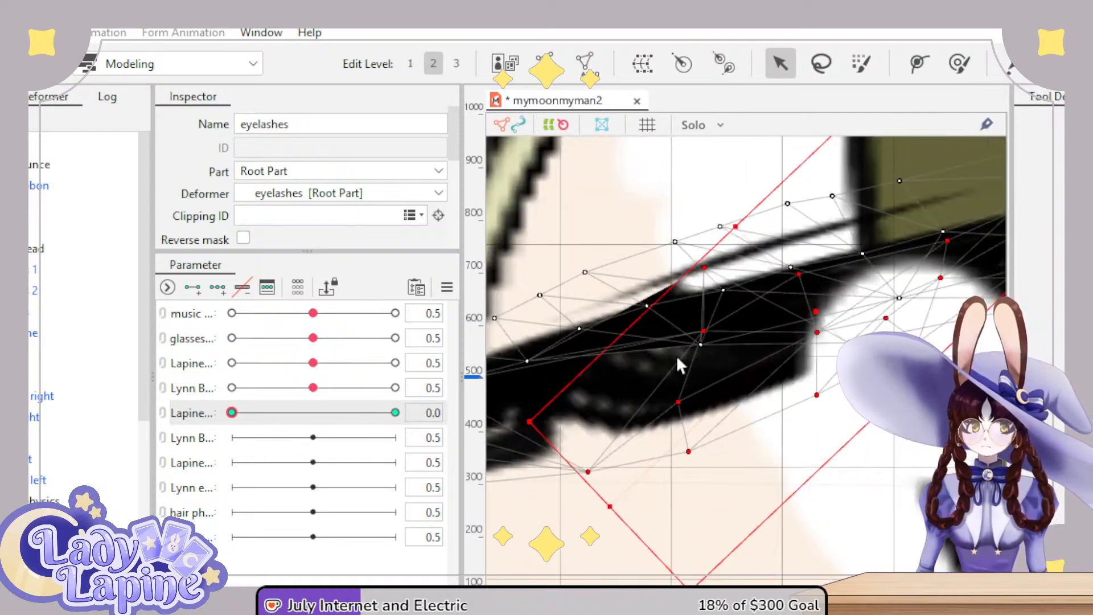
click(680, 304)
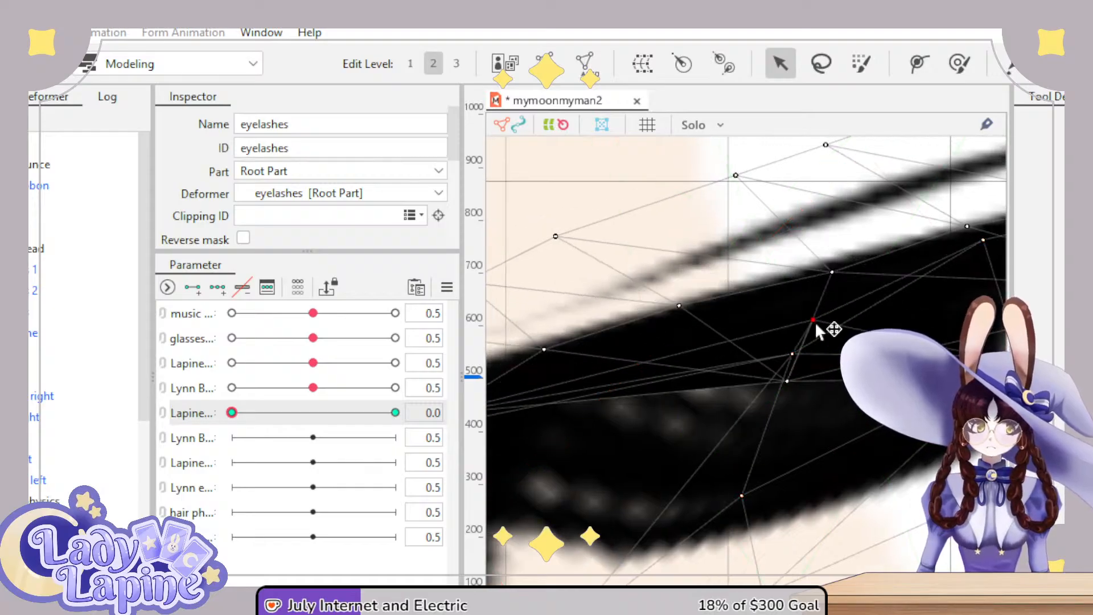
drag(740, 495, 774, 312)
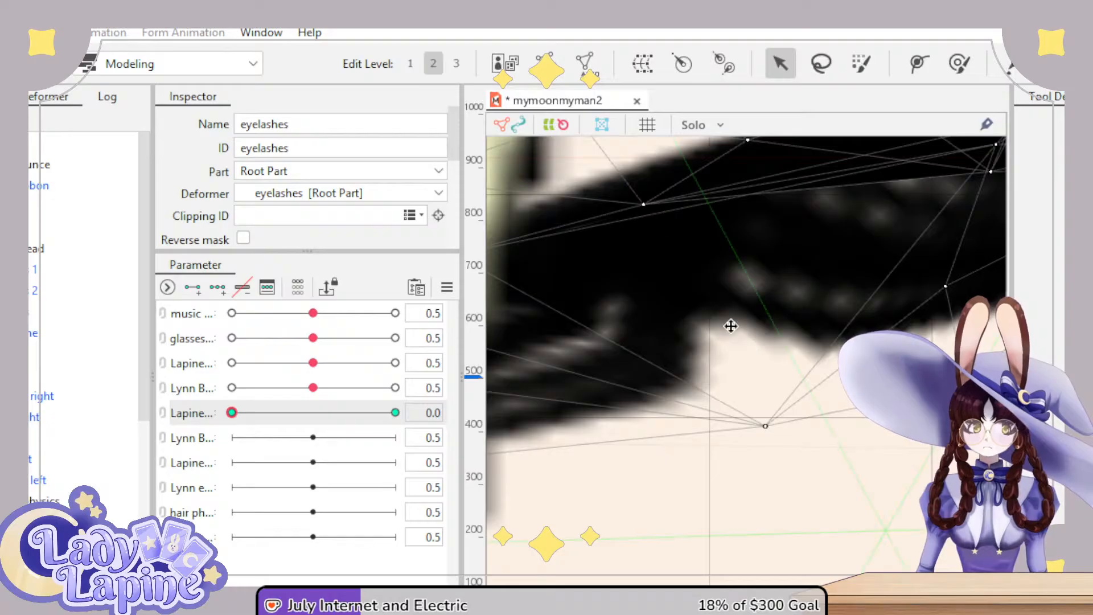
drag(650, 206, 652, 199)
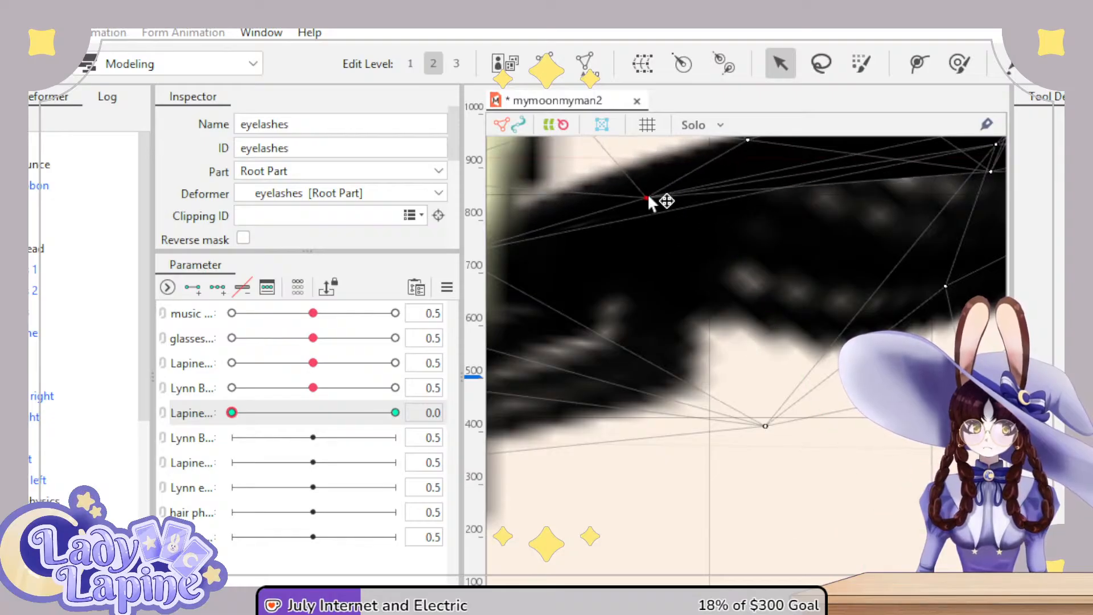
mouse_move(764, 426)
mouse_down()
mouse_move(777, 455)
mouse_move(753, 420)
mouse_up()
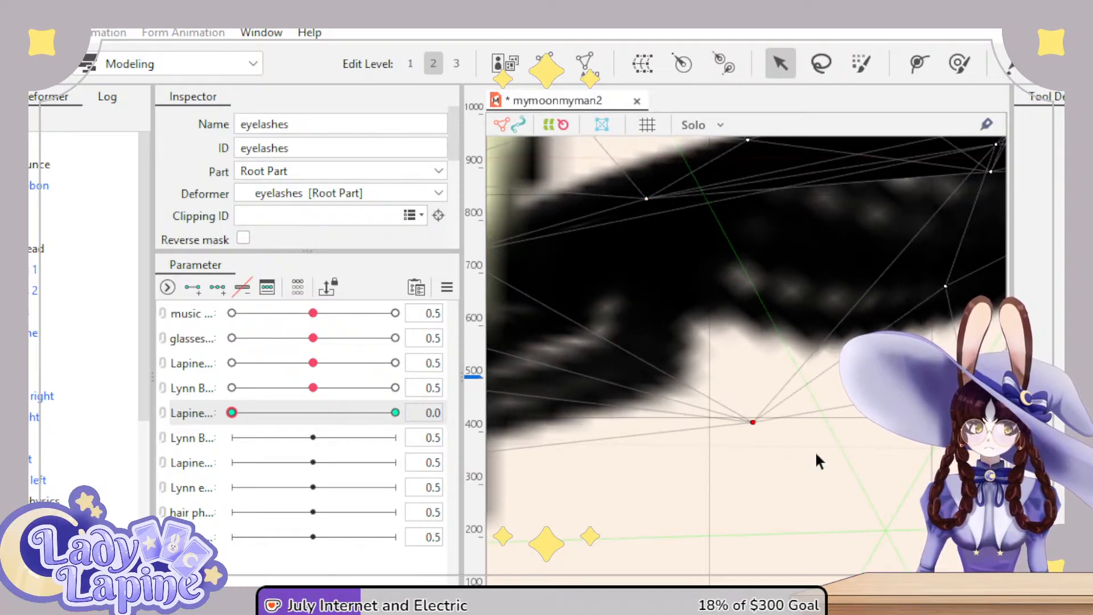
- Preview the eyelash closing motion on the second Lapine parameter and return it to 0.0
scroll(826, 473, down, 5)
scroll(830, 489, up, 5)
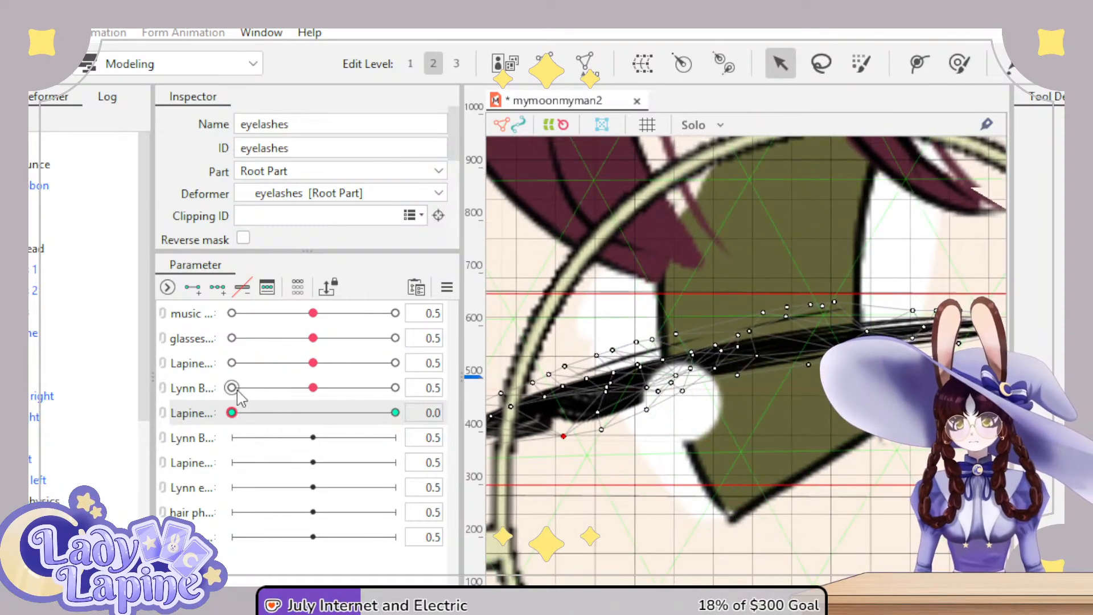
click(246, 412)
drag(254, 421, 230, 414)
drag(291, 428, 231, 413)
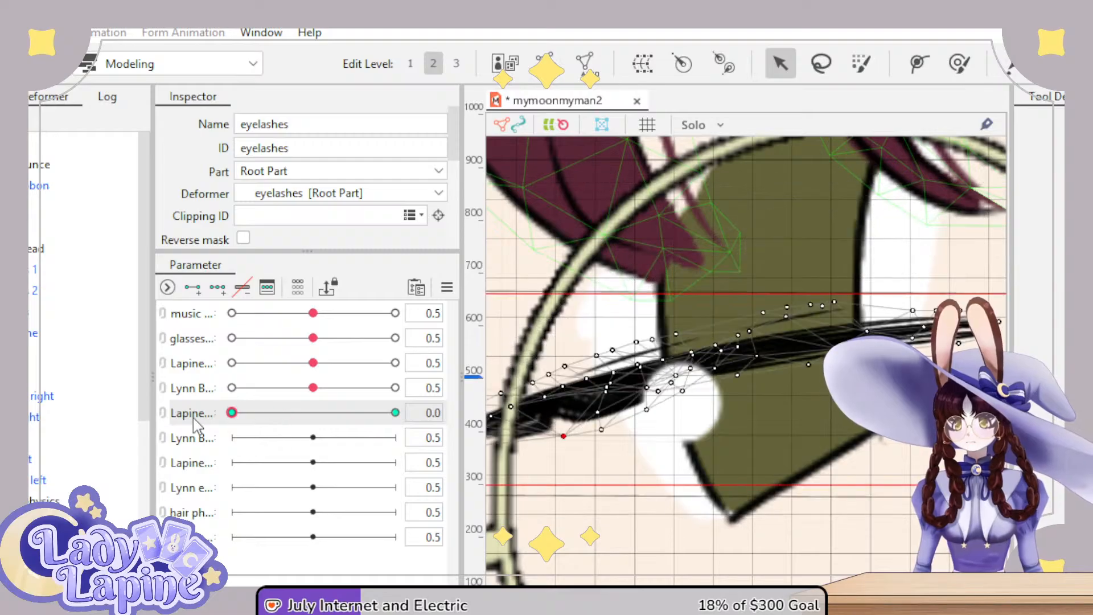
- Lasso the vertices of the lower lash stroke on the image-right eye in the eyelashes mesh
scroll(749, 449, down, 4)
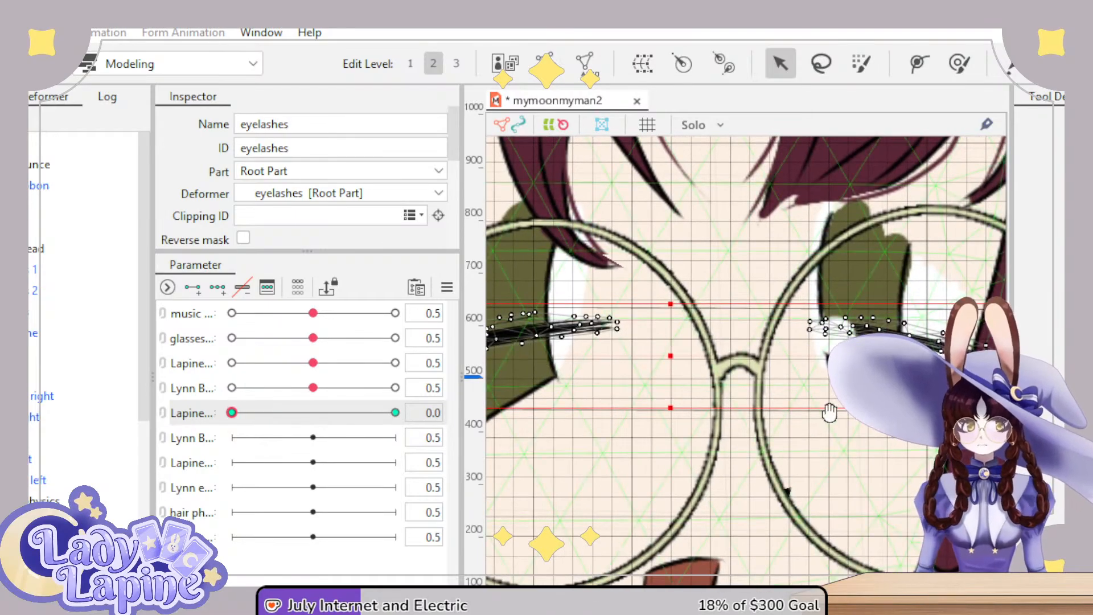
scroll(806, 411, up, 6)
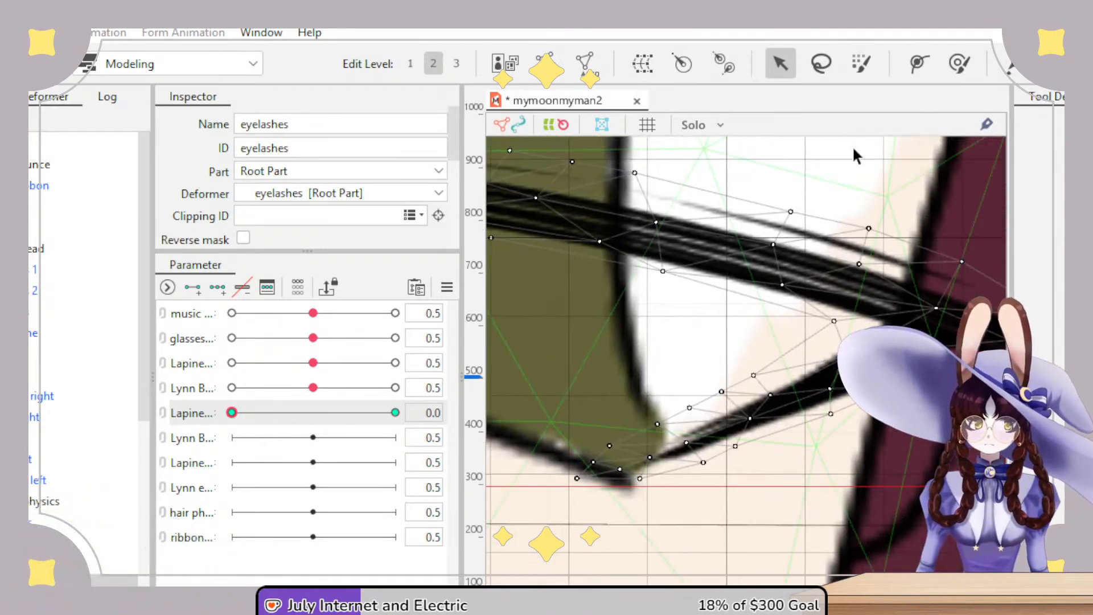
click(821, 64)
mouse_move(841, 310)
mouse_down()
mouse_move(693, 339)
mouse_move(605, 384)
mouse_move(520, 467)
mouse_move(549, 555)
mouse_move(792, 520)
mouse_move(940, 456)
mouse_move(879, 312)
mouse_move(841, 310)
mouse_up()
click(780, 63)
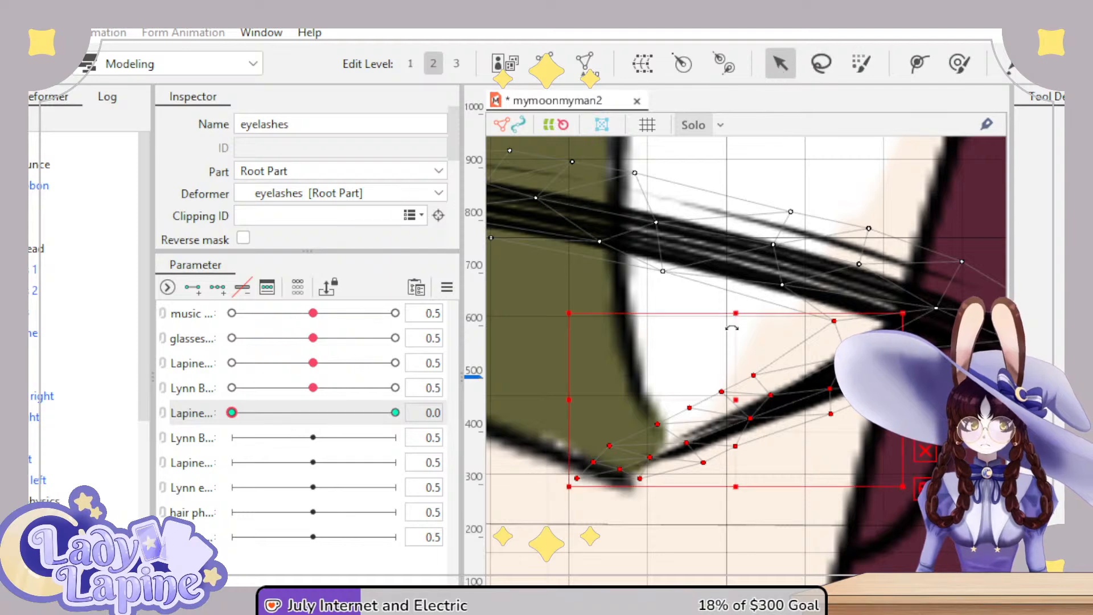
- Rotate the image-right eye's lower lash stroke clockwise and move it up so it overlaps the upper lash line
drag(557, 306, 598, 239)
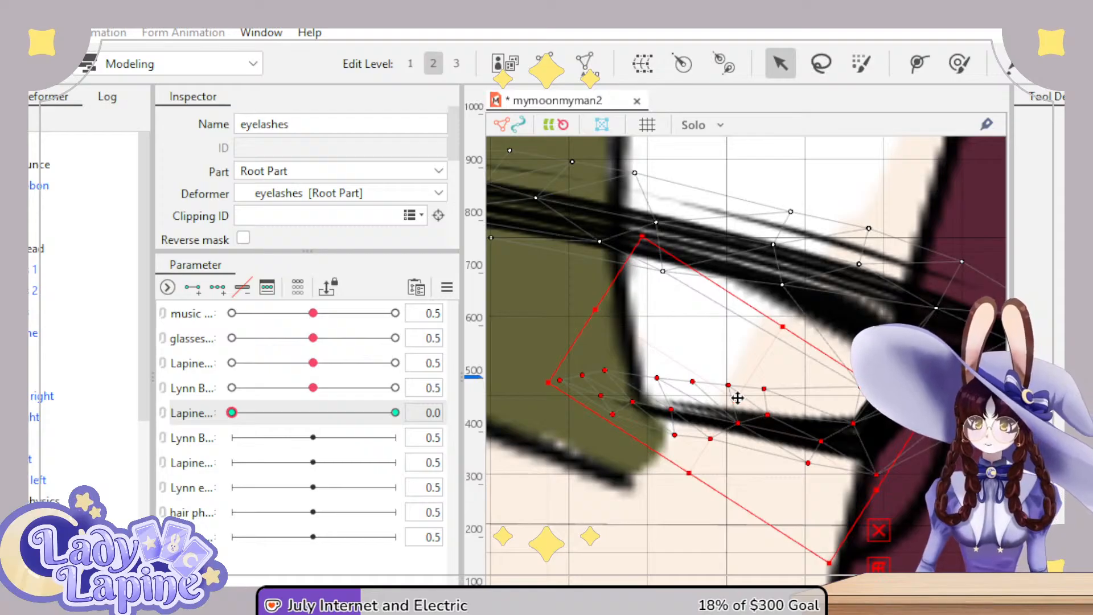
mouse_move(738, 398)
mouse_down()
mouse_move(769, 293)
mouse_move(771, 239)
mouse_move(766, 247)
mouse_up()
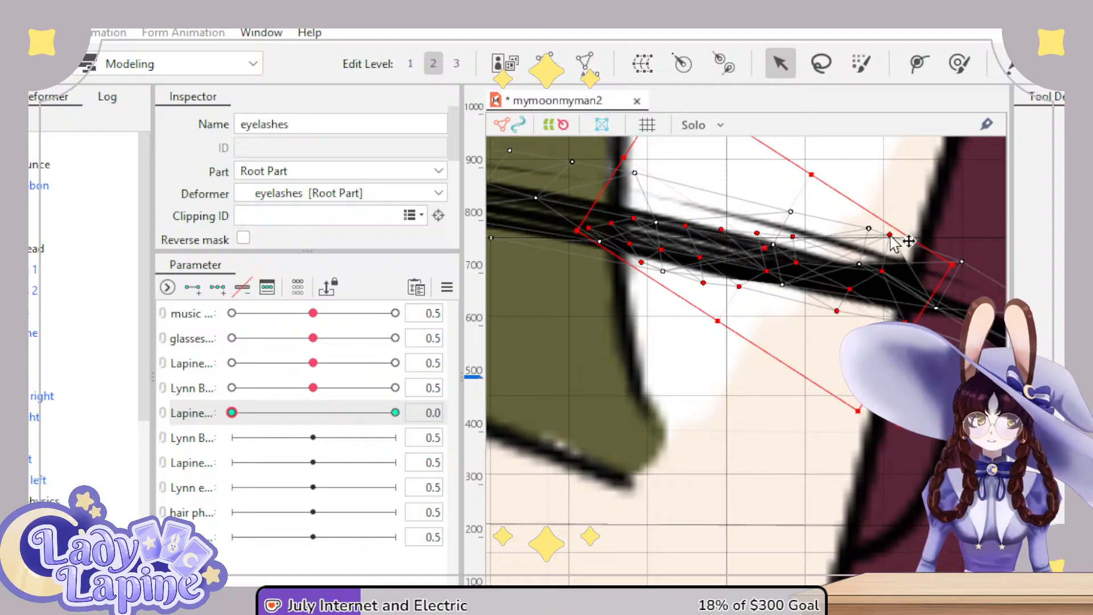
mouse_move(897, 240)
mouse_down()
mouse_move(899, 253)
mouse_move(898, 228)
mouse_move(885, 230)
mouse_move(897, 256)
mouse_move(903, 242)
mouse_up()
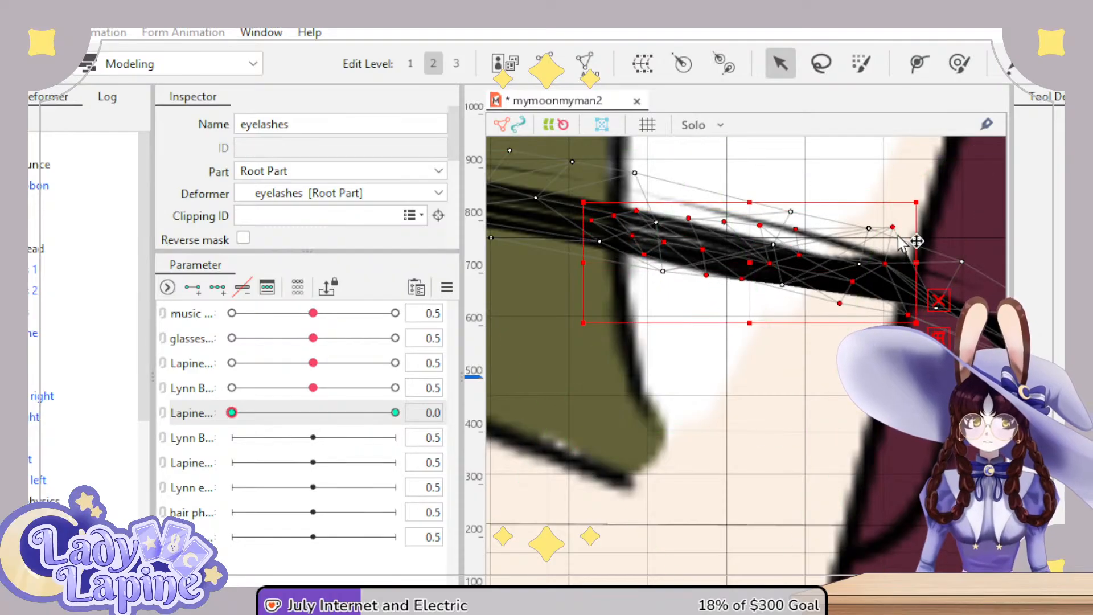
click(778, 188)
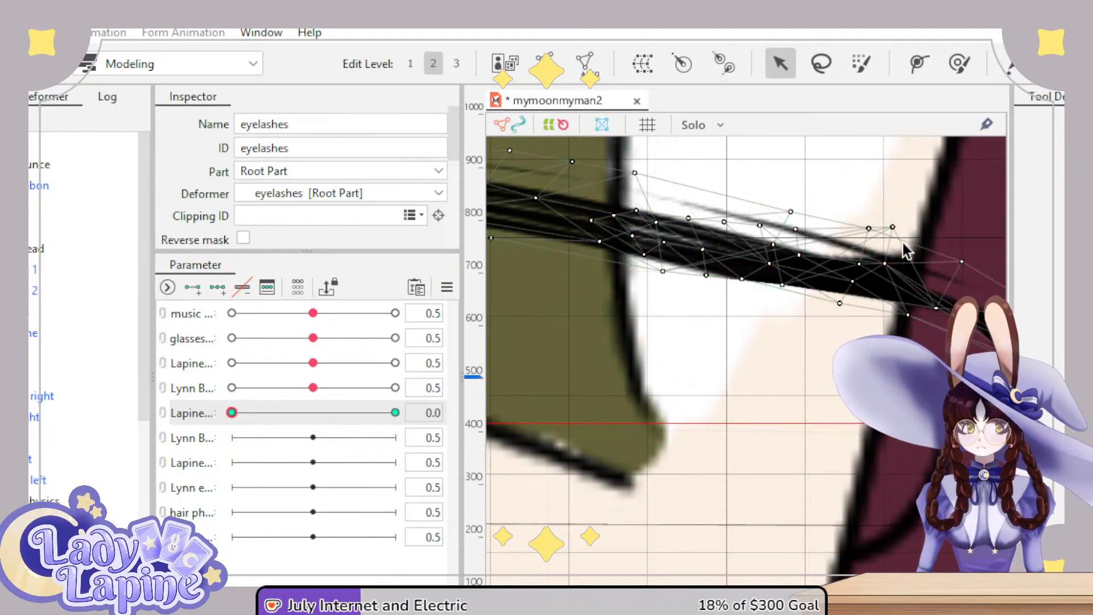
- Adjust single mesh vertices at the image-right eye's outer corner to merge the lower lash stroke into the closed lash line
scroll(824, 371, up, 5)
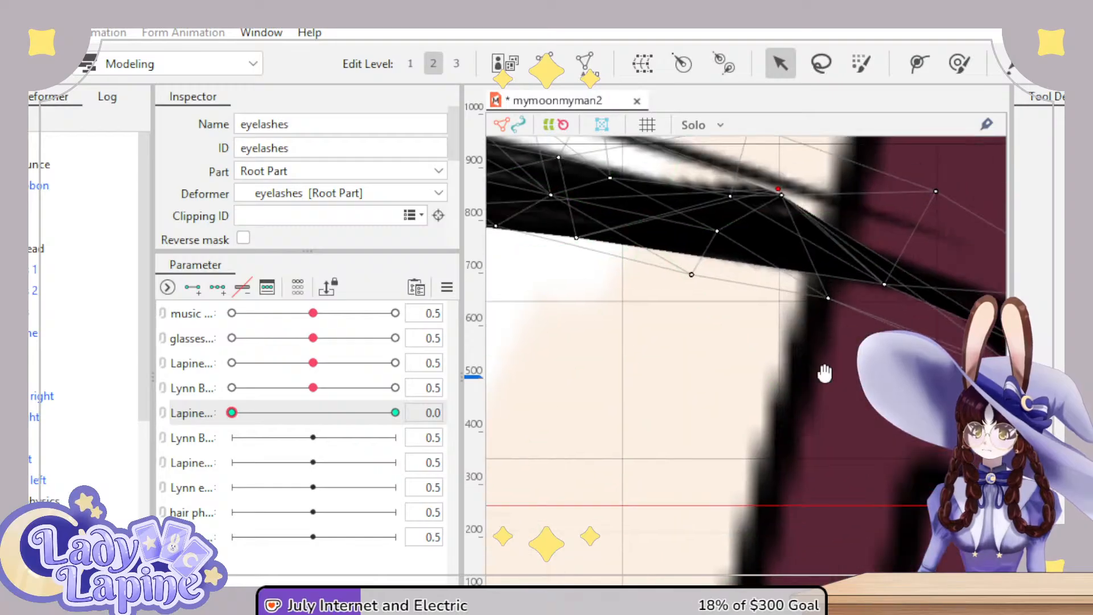
mouse_move(747, 315)
mouse_down()
mouse_move(749, 353)
mouse_move(746, 323)
mouse_up()
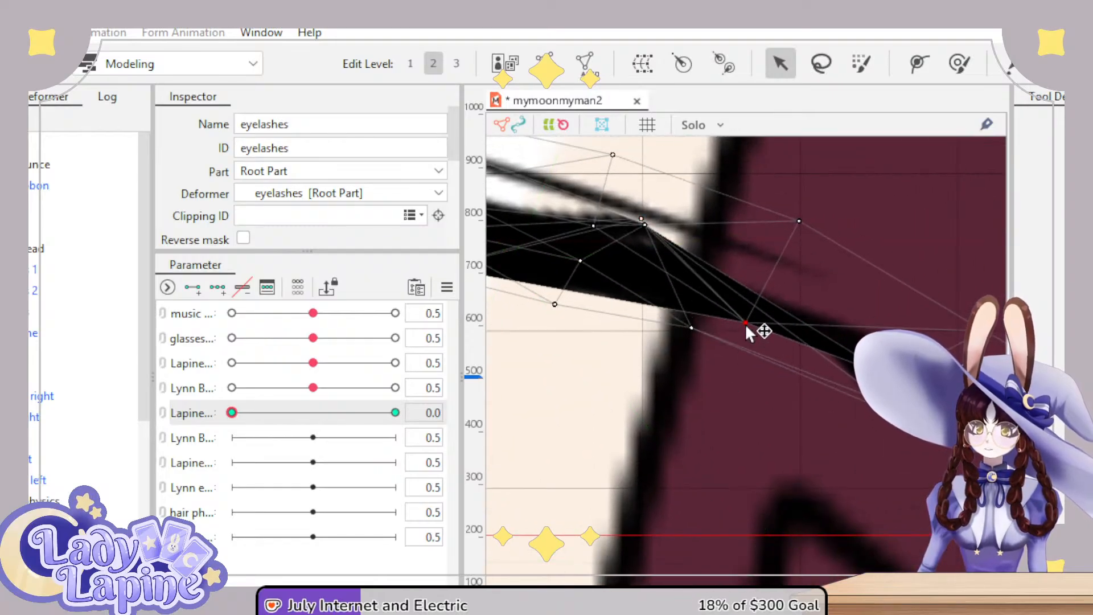
drag(642, 220, 632, 270)
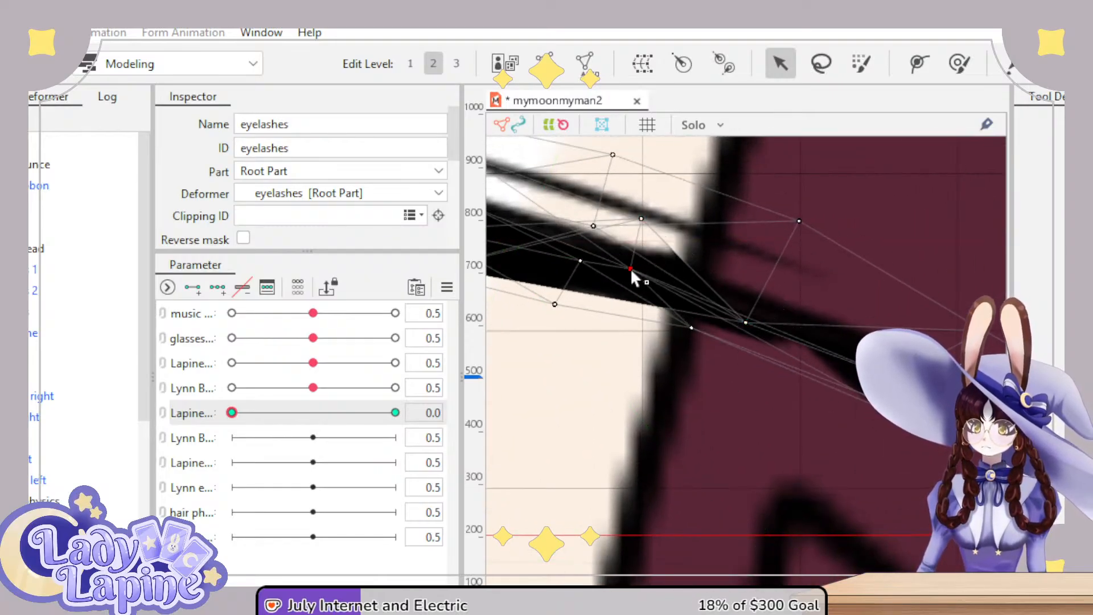
mouse_move(691, 328)
mouse_down()
mouse_move(695, 357)
mouse_move(692, 344)
mouse_up()
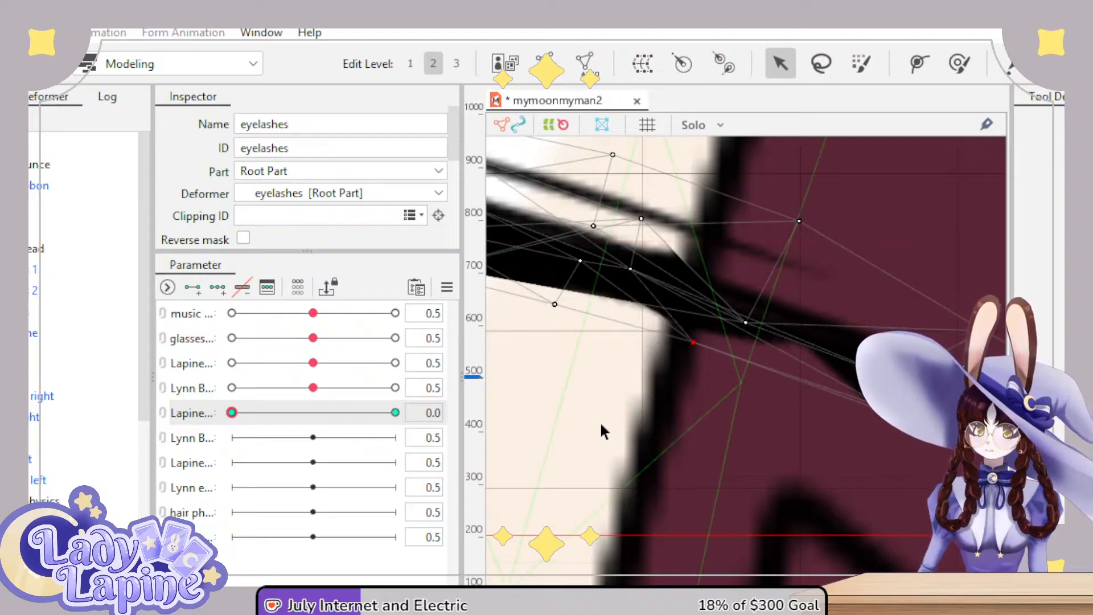
key(Return)
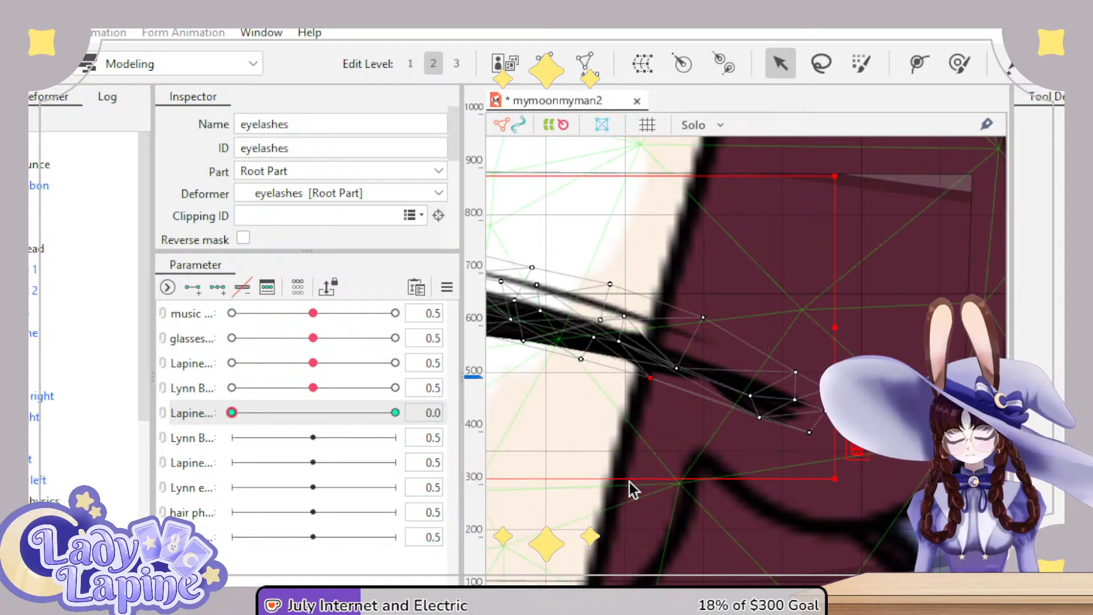
scroll(632, 489, down, 4)
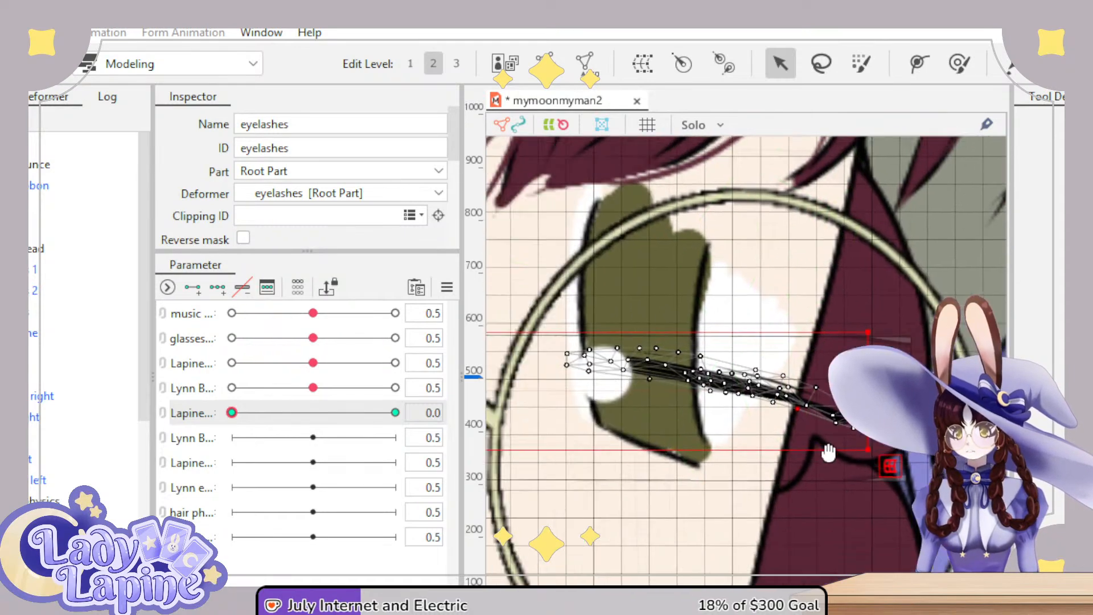
scroll(629, 512, down, 5)
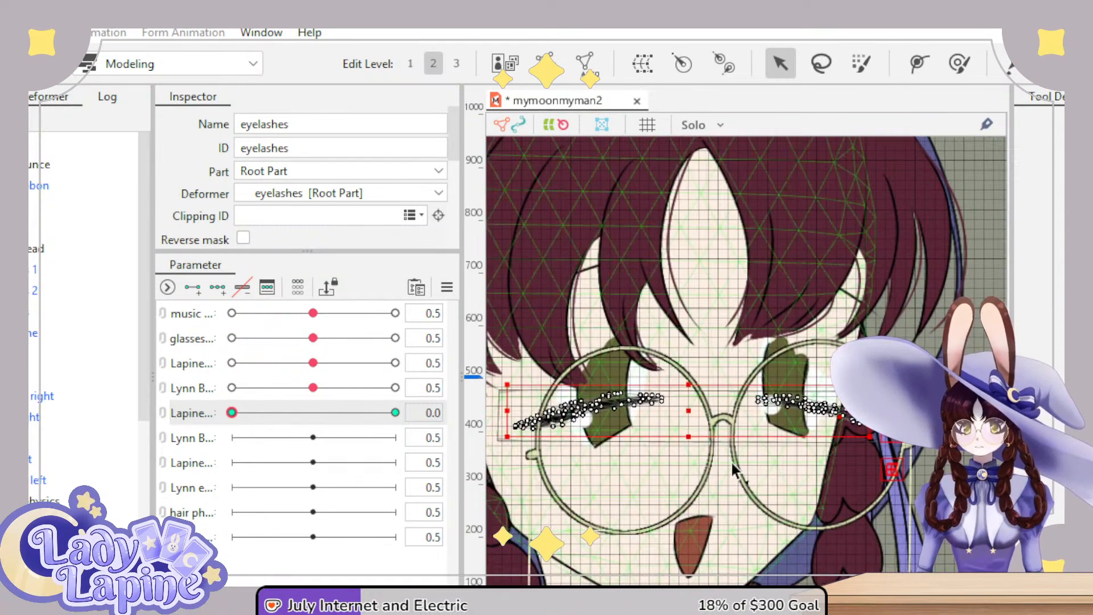
- Select the color warp deformer over Lapine's eyes and add two keys to it on the second Lapine parameter
drag(232, 424, 132, 444)
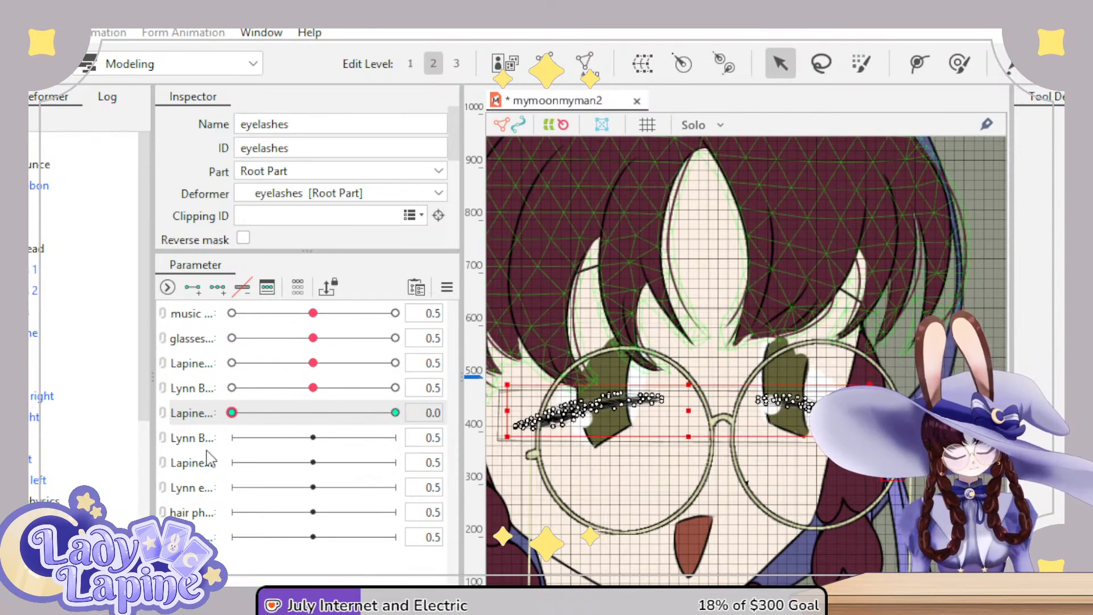
mouse_move(210, 457)
mouse_down()
mouse_move(501, 452)
mouse_move(212, 451)
mouse_move(510, 438)
mouse_move(199, 453)
mouse_move(377, 458)
mouse_move(167, 464)
mouse_move(207, 447)
mouse_up()
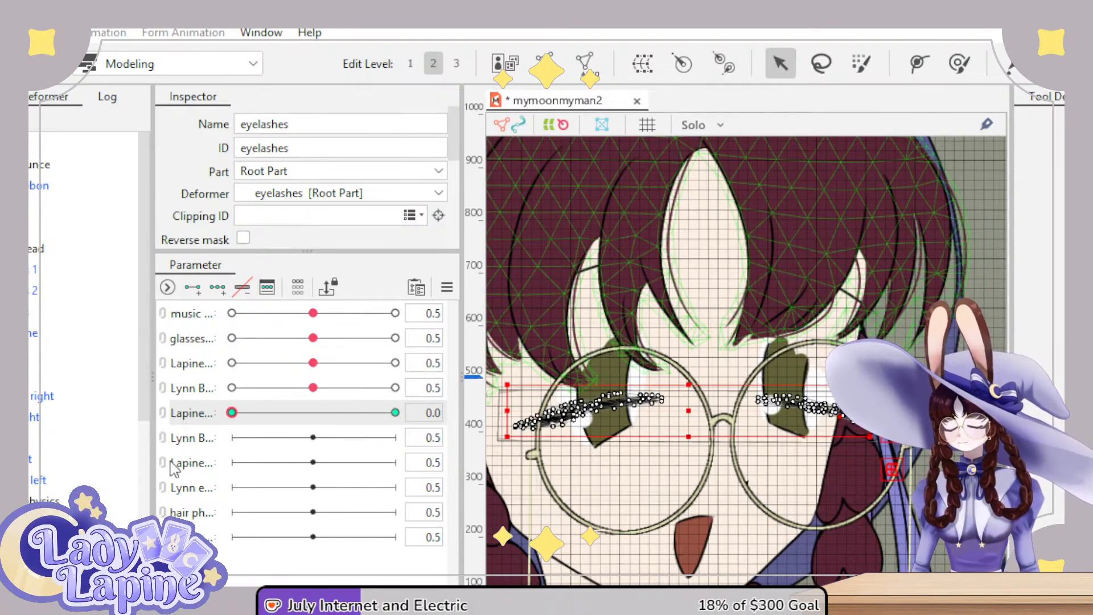
click(696, 407)
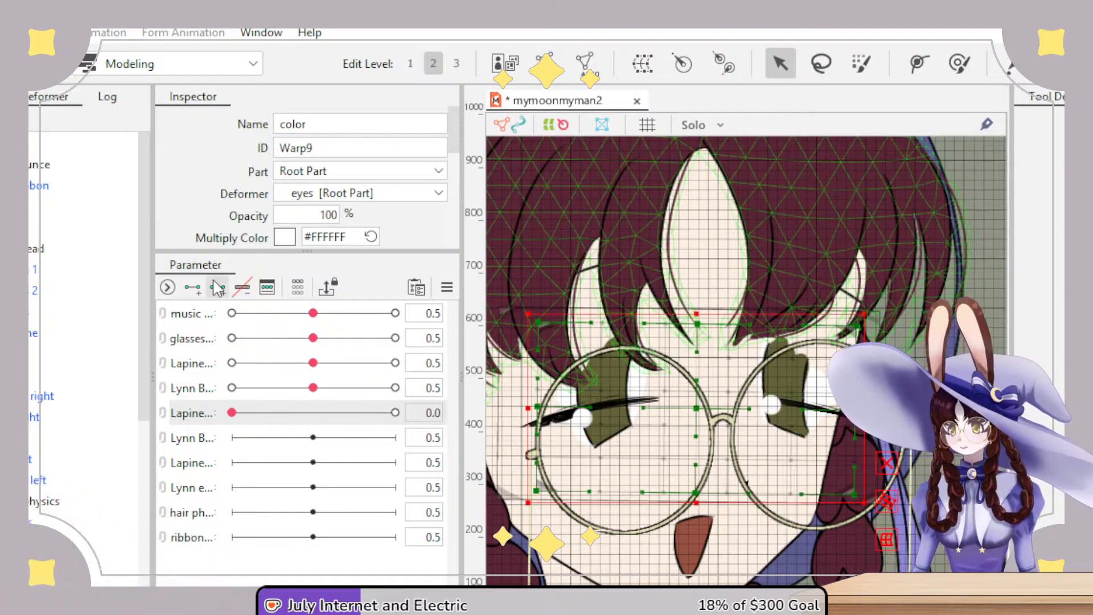
click(193, 288)
scroll(754, 308, up, 2)
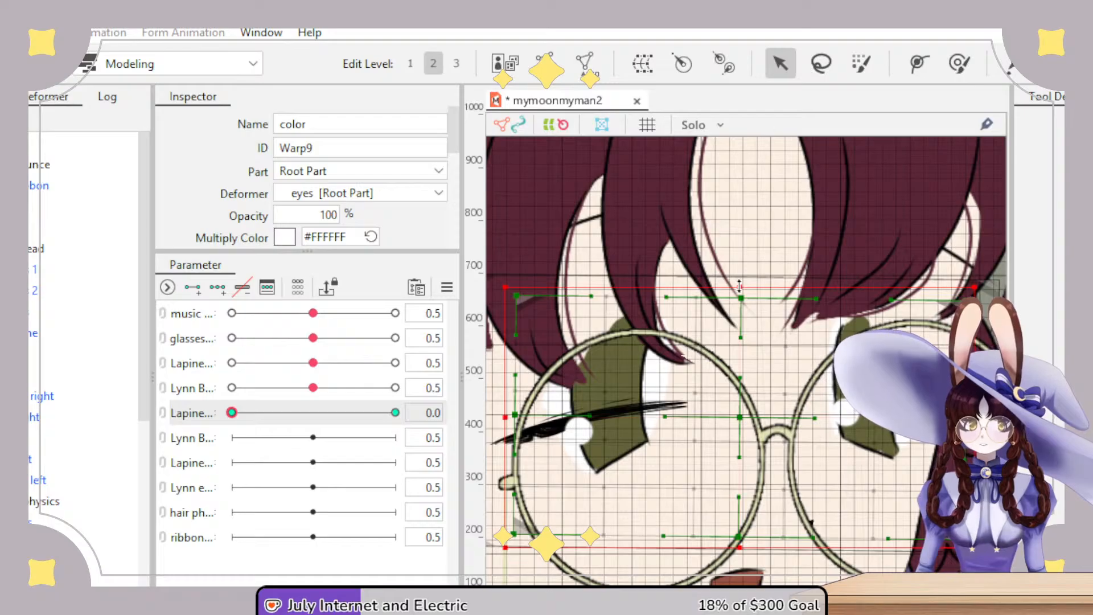
- Squash the color deformer vertically at 0.0 into a thin band along the closed eyelash line
drag(741, 283, 740, 384)
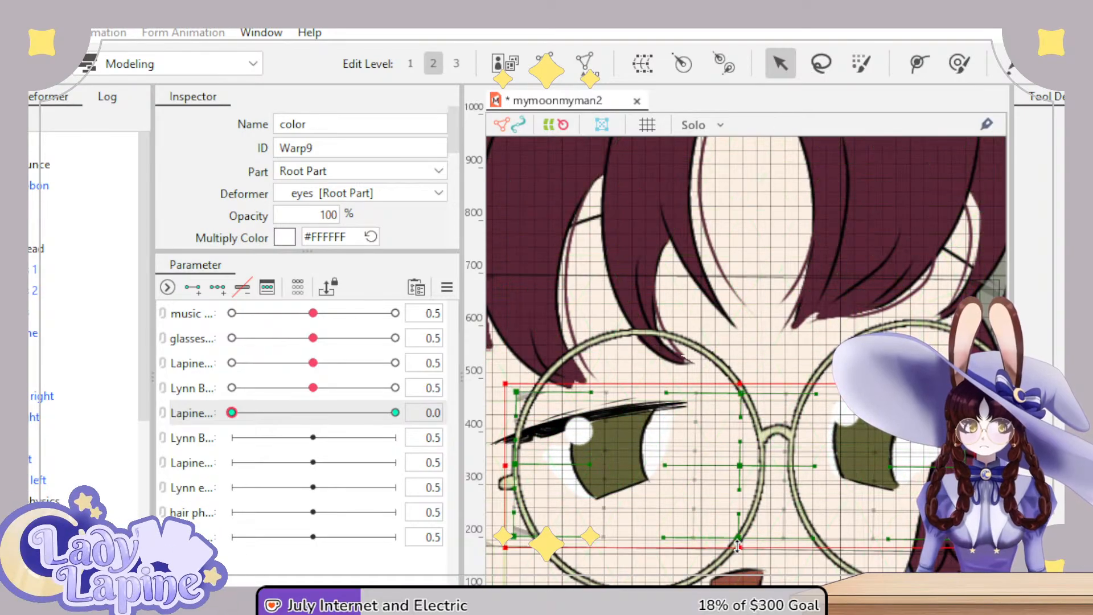
drag(740, 547, 741, 432)
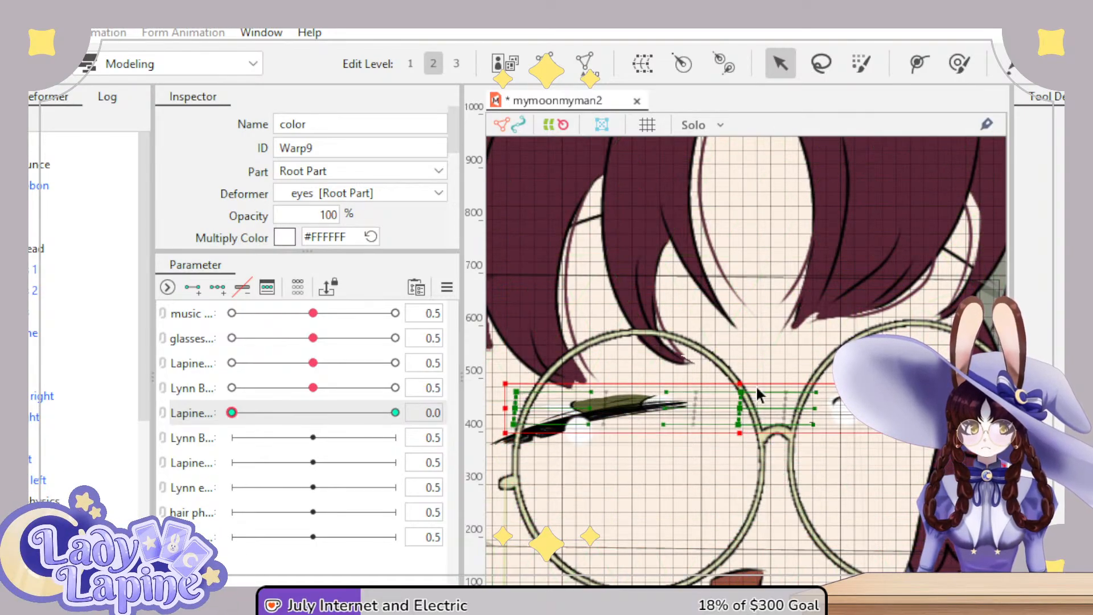
drag(746, 381, 746, 400)
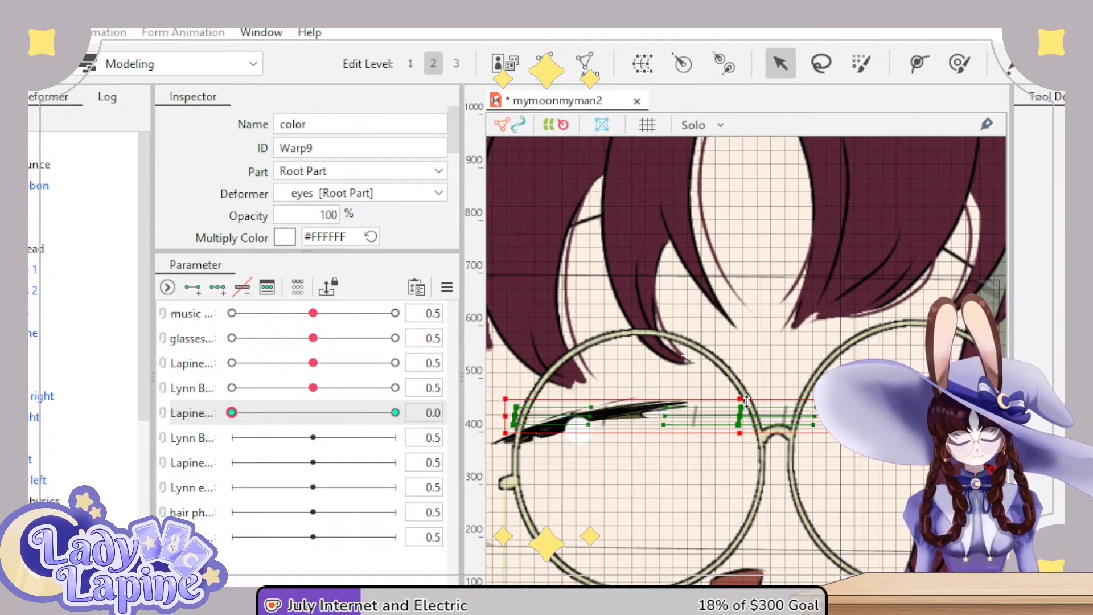
drag(746, 401, 740, 393)
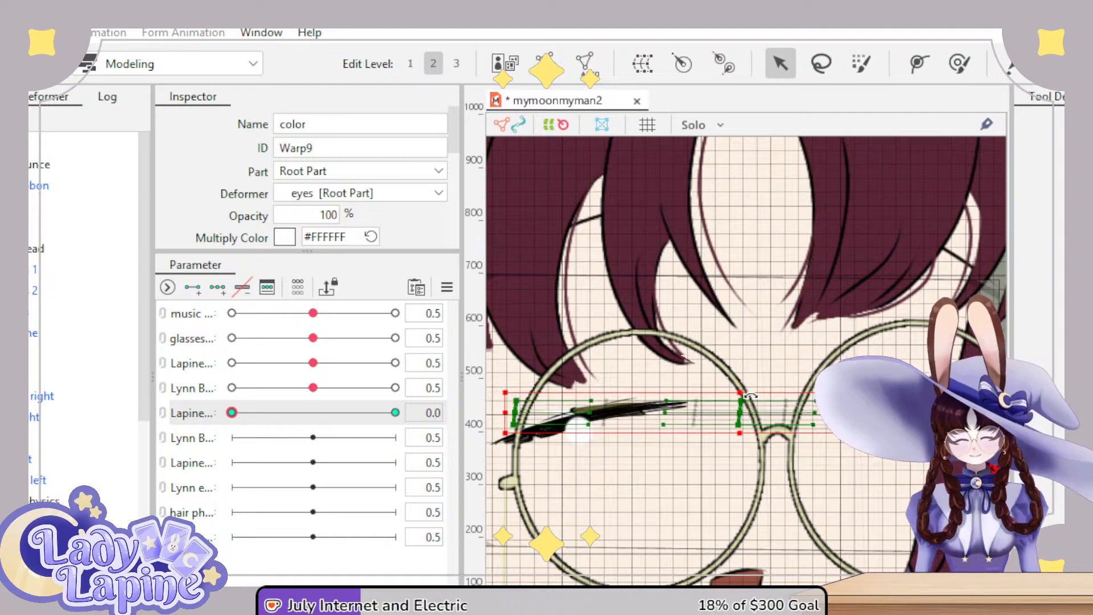
- Rotate and thin the color deformer's points on the image-left eye so the eye color hides behind the slanted closed lash
scroll(719, 455, up, 2)
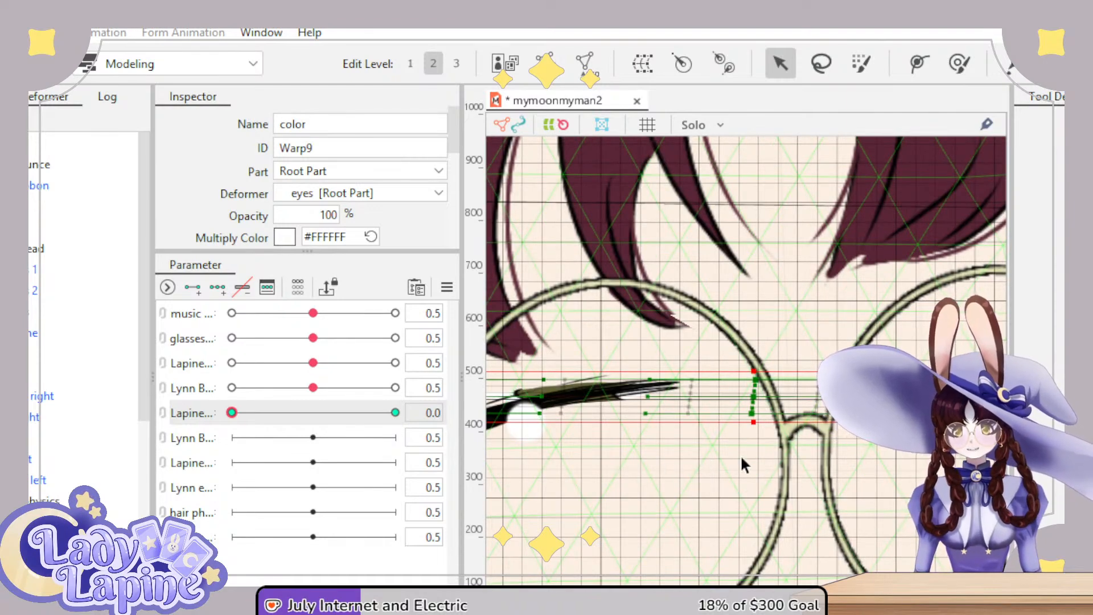
drag(597, 483, 744, 502)
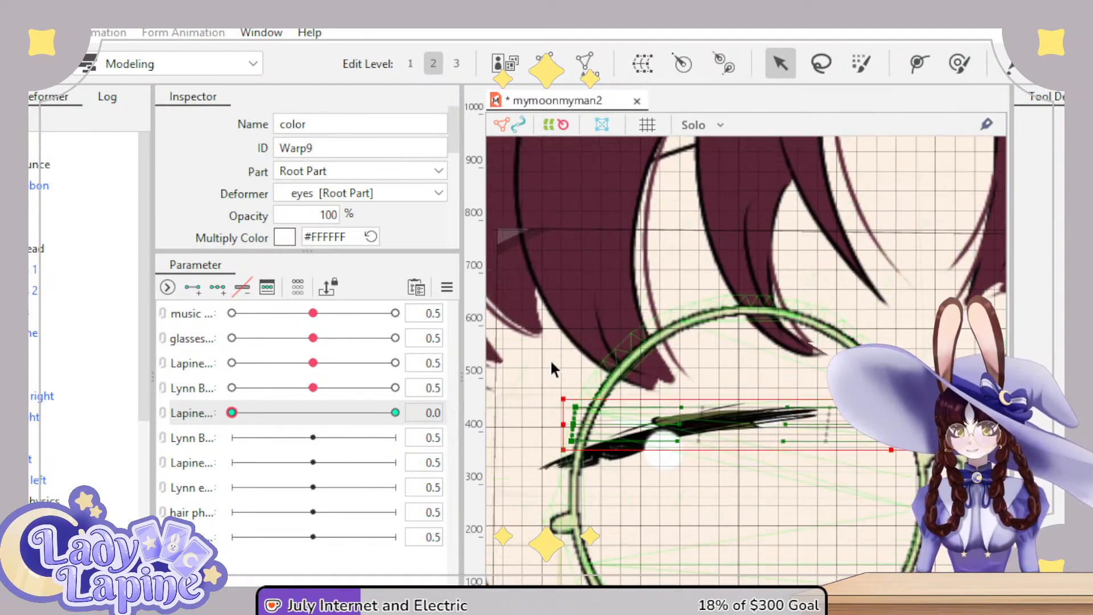
drag(542, 370, 873, 499)
drag(553, 394, 546, 414)
drag(698, 399, 703, 414)
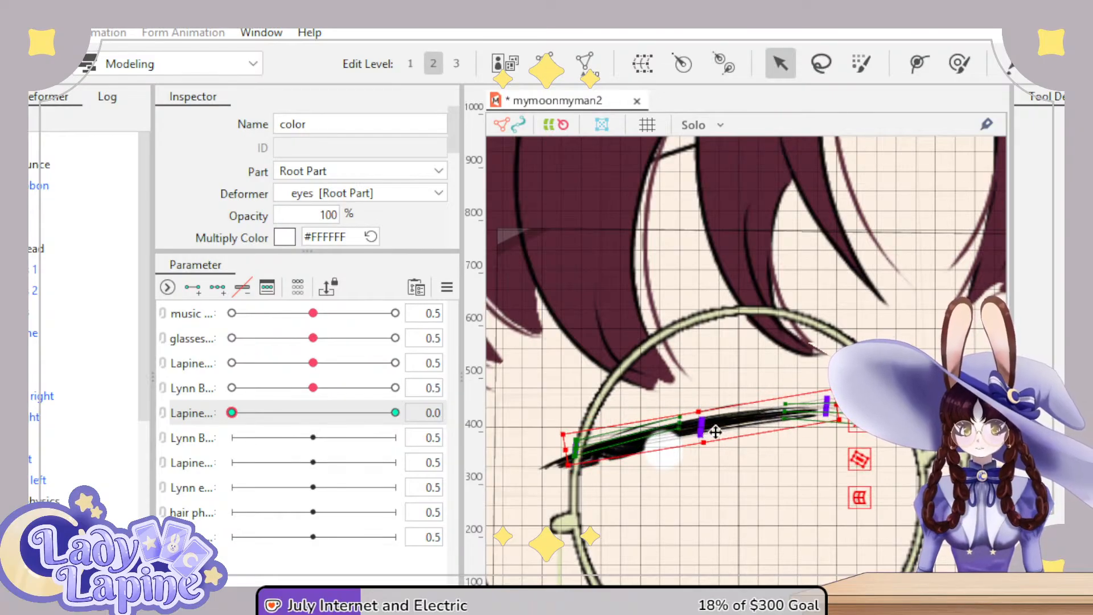
- Rotate and thin the color deformer's points on the image-right eye so the band follows that eye's closed lash
drag(842, 524, 702, 334)
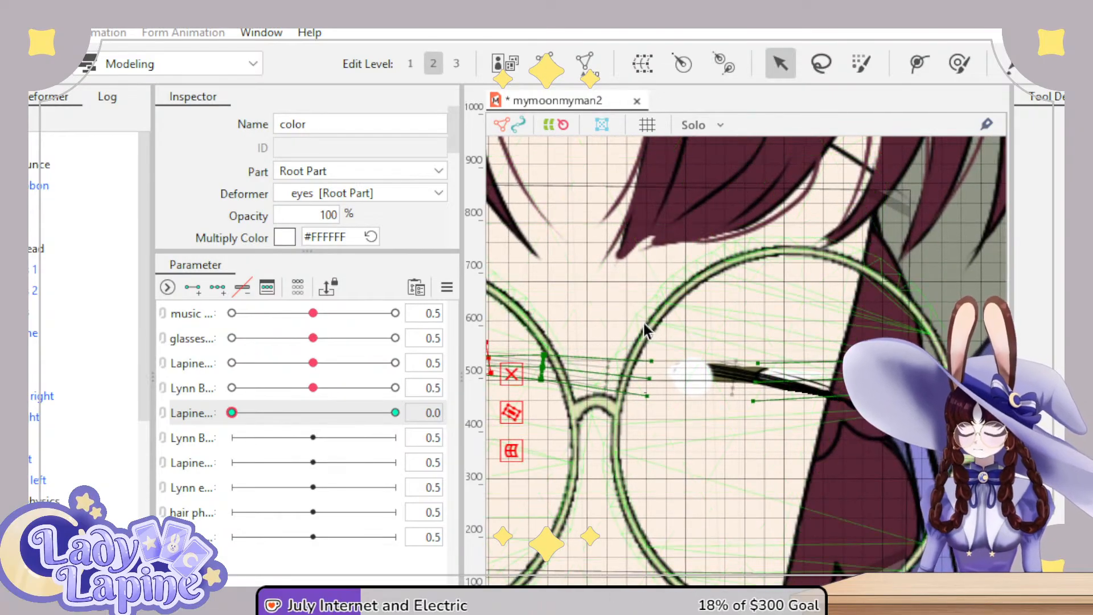
click(896, 472)
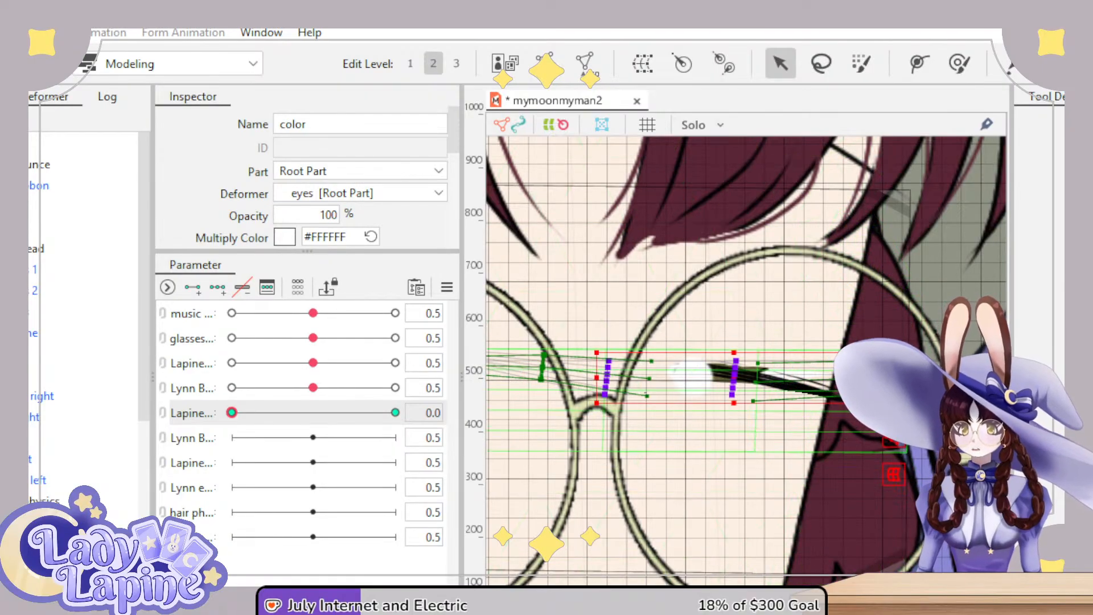
drag(896, 472, 702, 419)
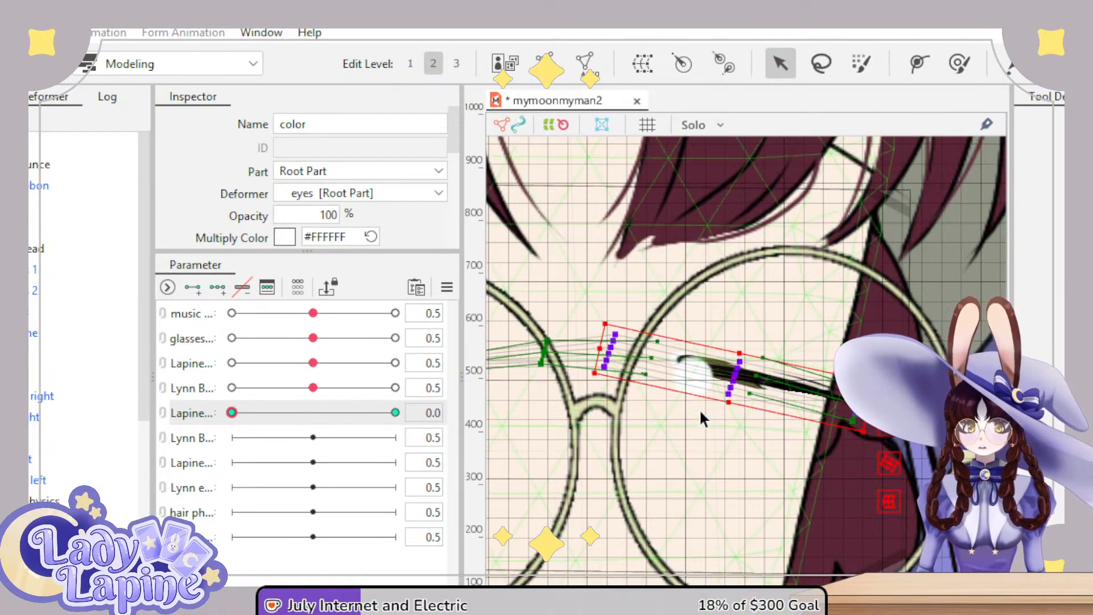
scroll(706, 422, up, 3)
scroll(708, 421, up, 2)
drag(799, 254, 797, 280)
drag(785, 378, 795, 337)
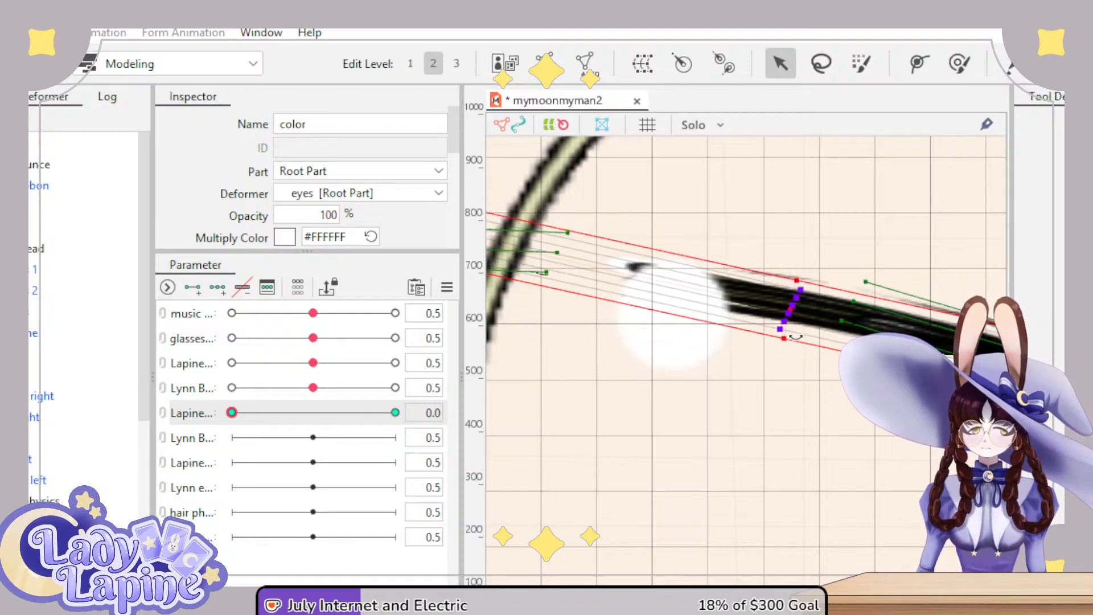
scroll(760, 436, down, 4)
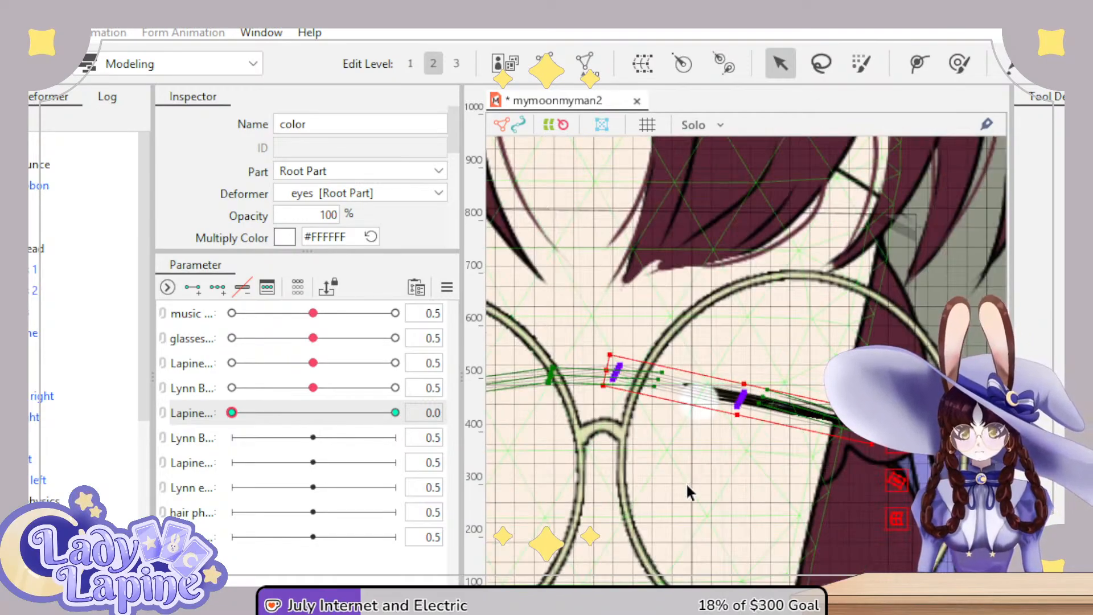
scroll(691, 494, down, 5)
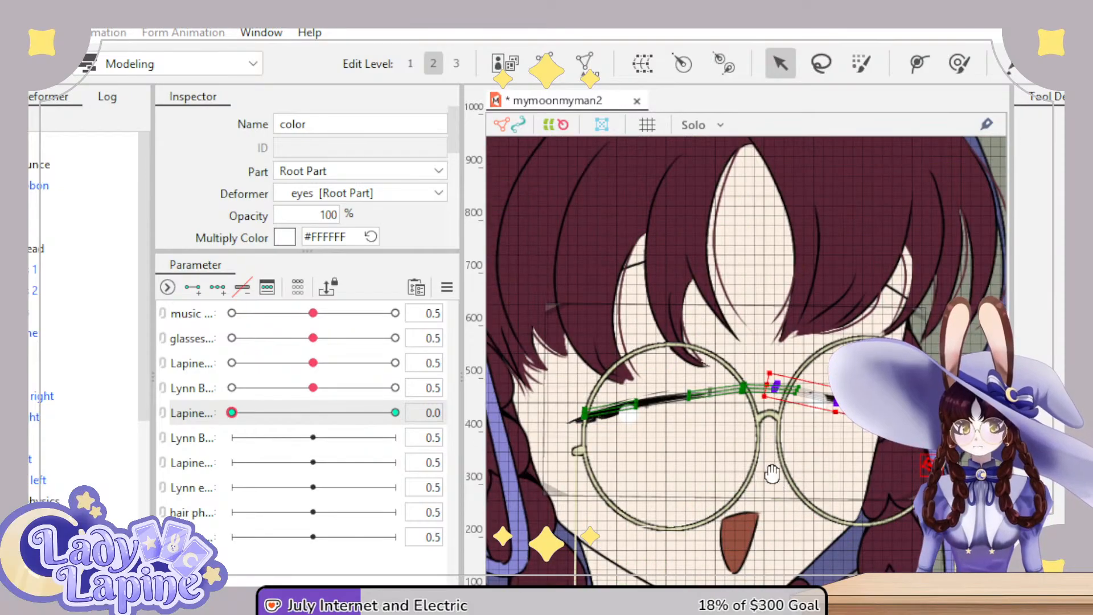
- Key Lapine's eyeshine mesh at 0.0, 0.8 and 1.0 on the second Lapine parameter and nudge it slightly up at 0.8
drag(244, 419, 518, 434)
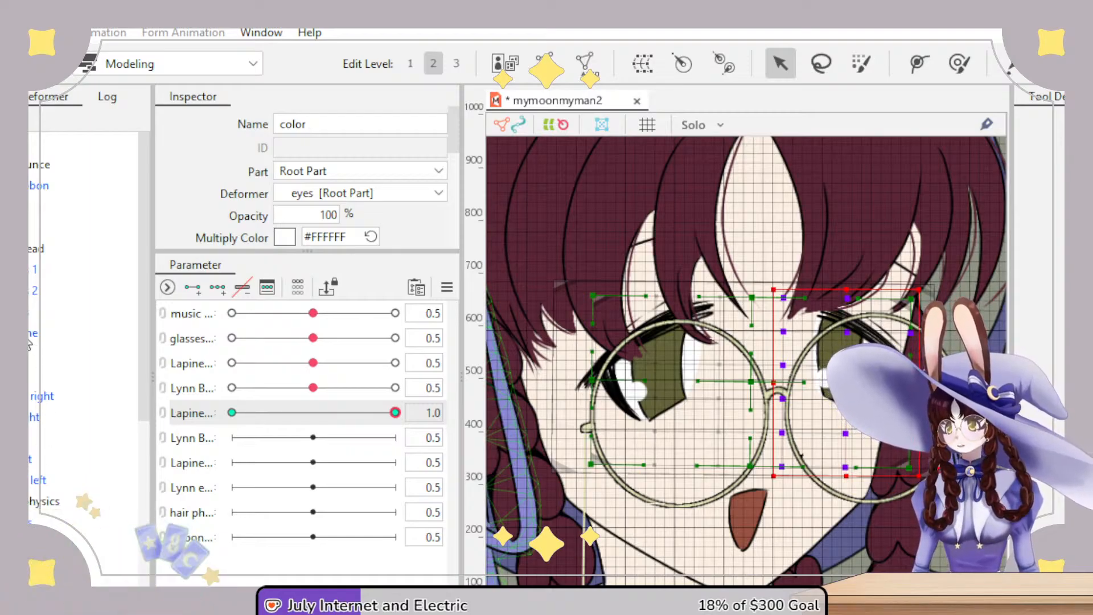
click(59, 334)
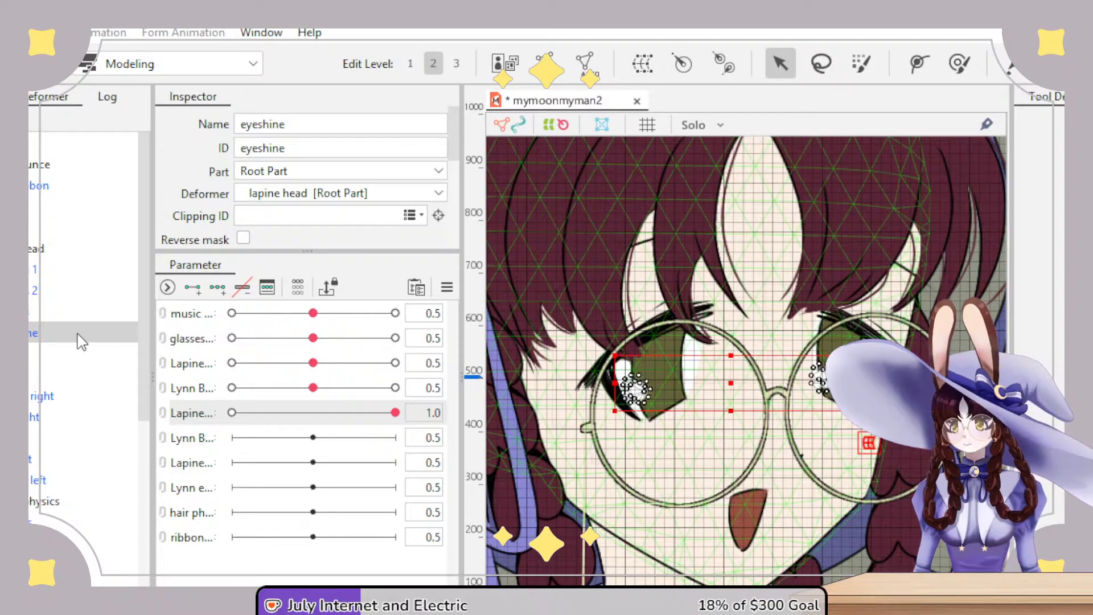
click(365, 414)
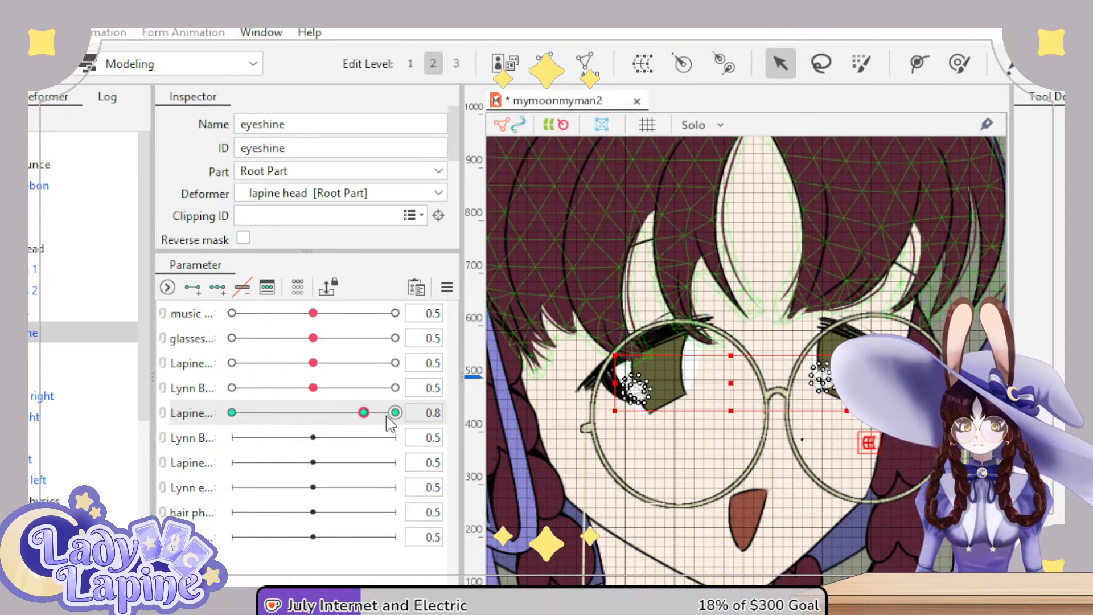
mouse_move(364, 414)
mouse_down()
mouse_move(395, 413)
mouse_move(362, 418)
mouse_up()
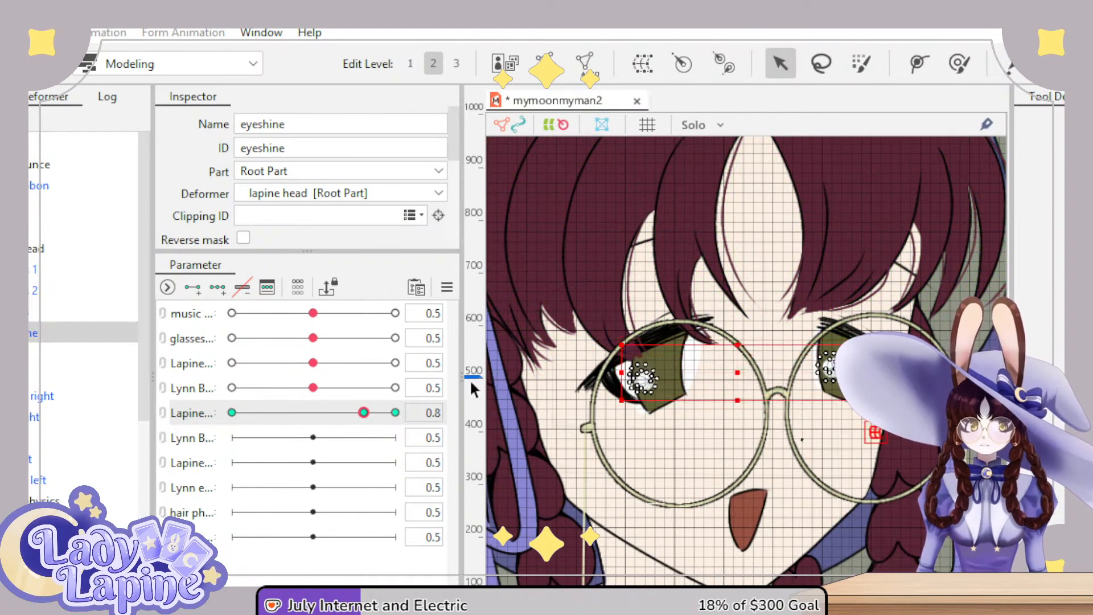
- Flatten the eyeshine mesh at parameter value 0.0 and move it up onto the closed lash lines
drag(363, 413, 137, 442)
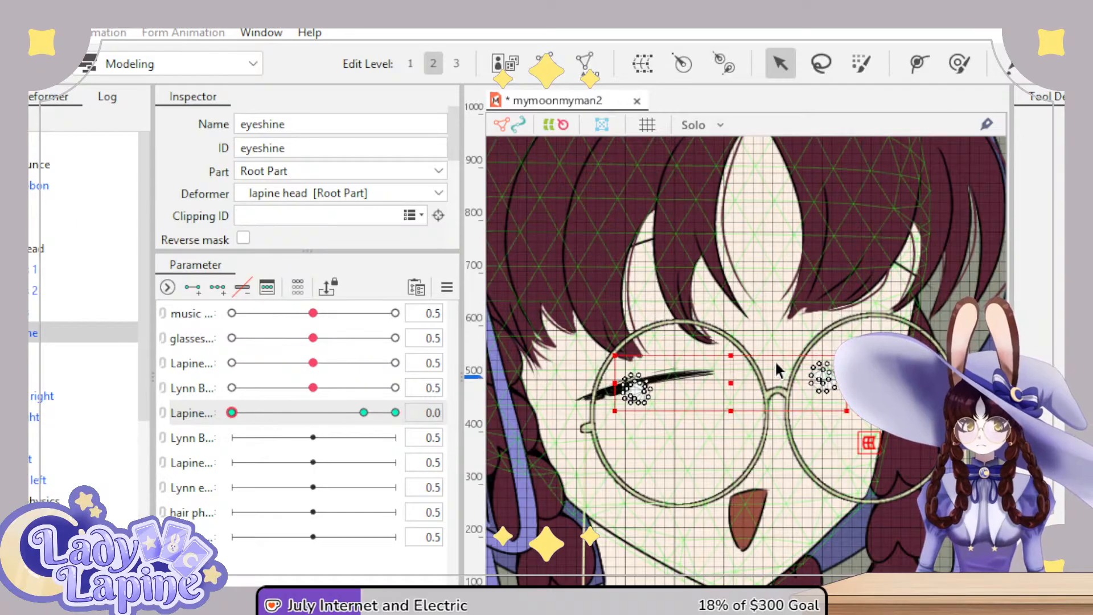
drag(730, 356, 730, 394)
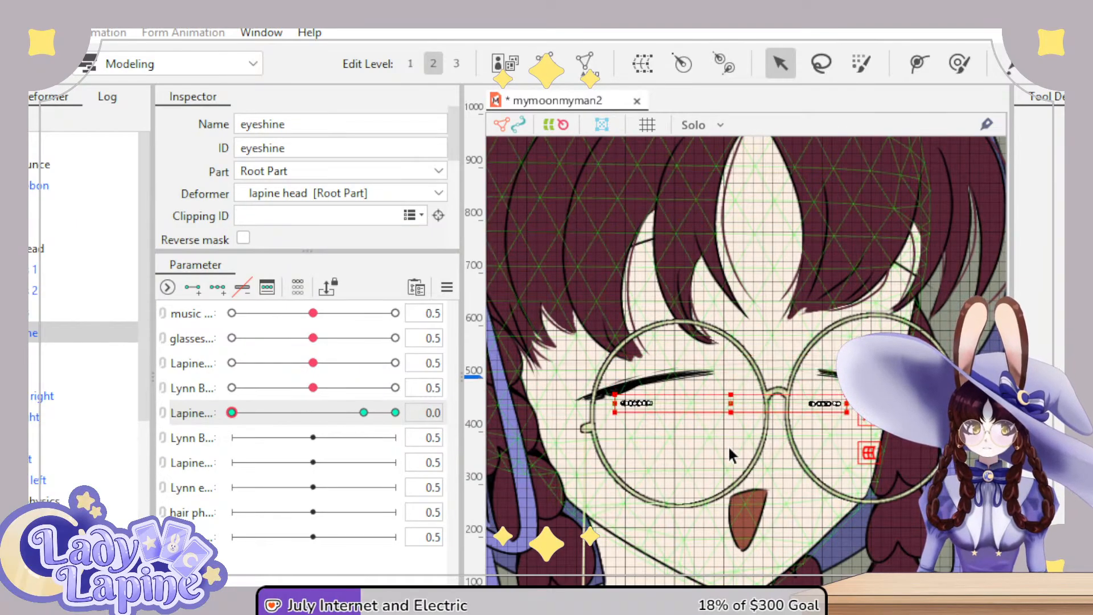
scroll(737, 476, up, 5)
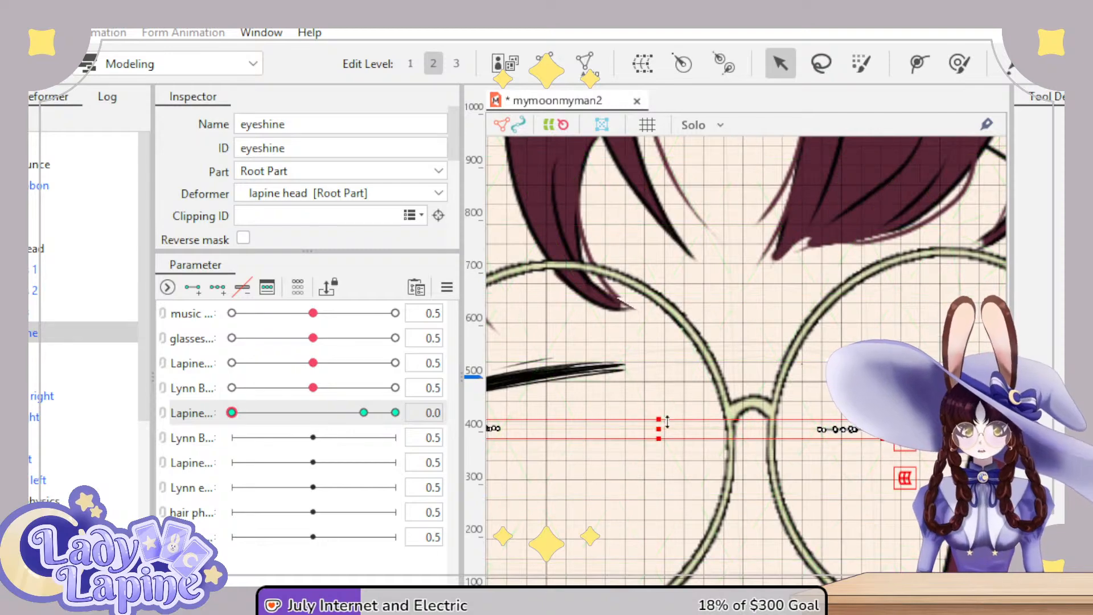
drag(660, 432, 709, 383)
scroll(711, 392, down, 5)
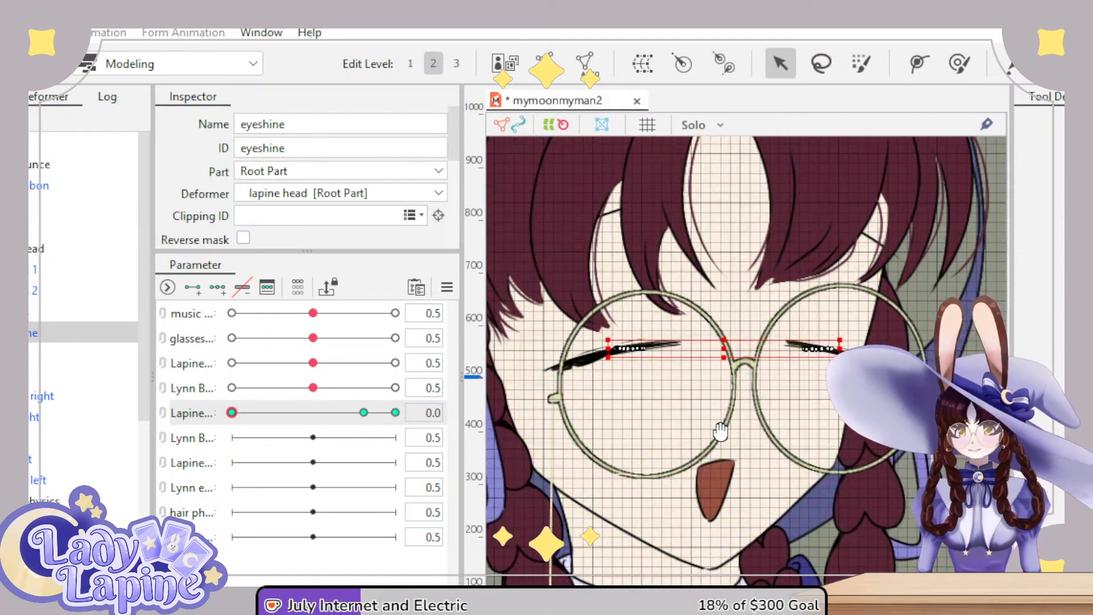
- Select the lapine head deformer and preview the eye opening on the second Lapine parameter, ending at 1.0
click(30, 249)
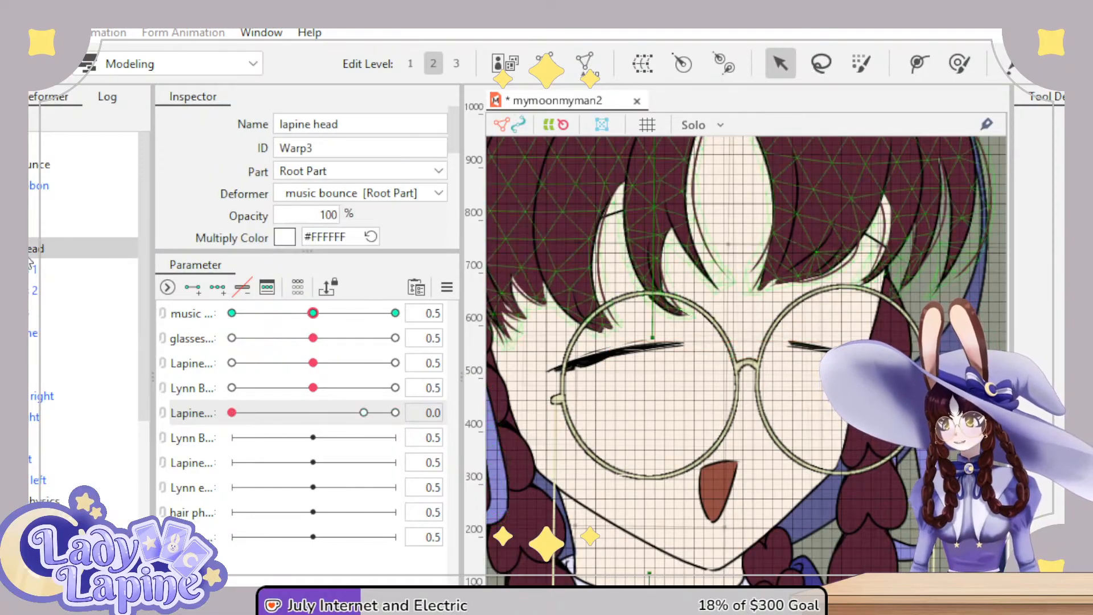
drag(231, 412, 405, 410)
scroll(674, 422, down, 5)
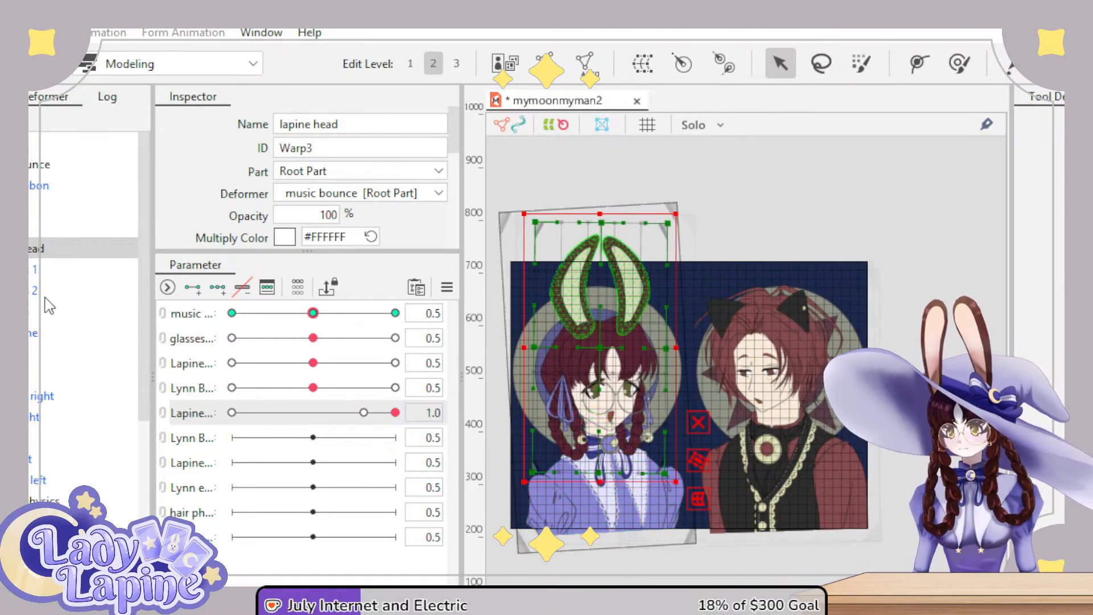
- Select Lynn's eyelashes and eye whites and group them in a warp deformer named eyes under Lynn Head
scroll(33, 493, up, 3)
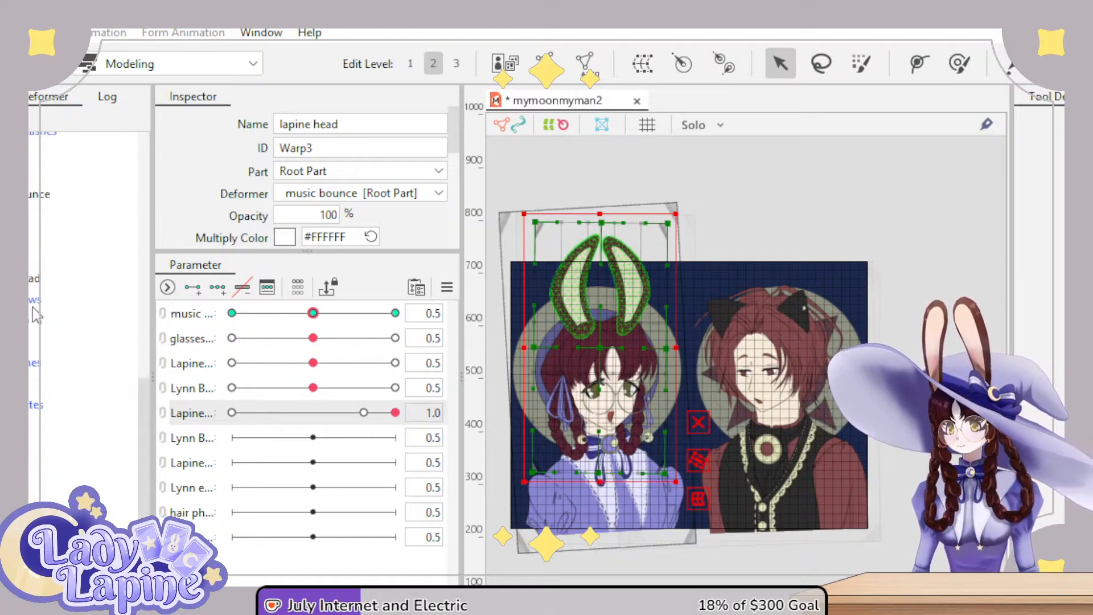
click(30, 323)
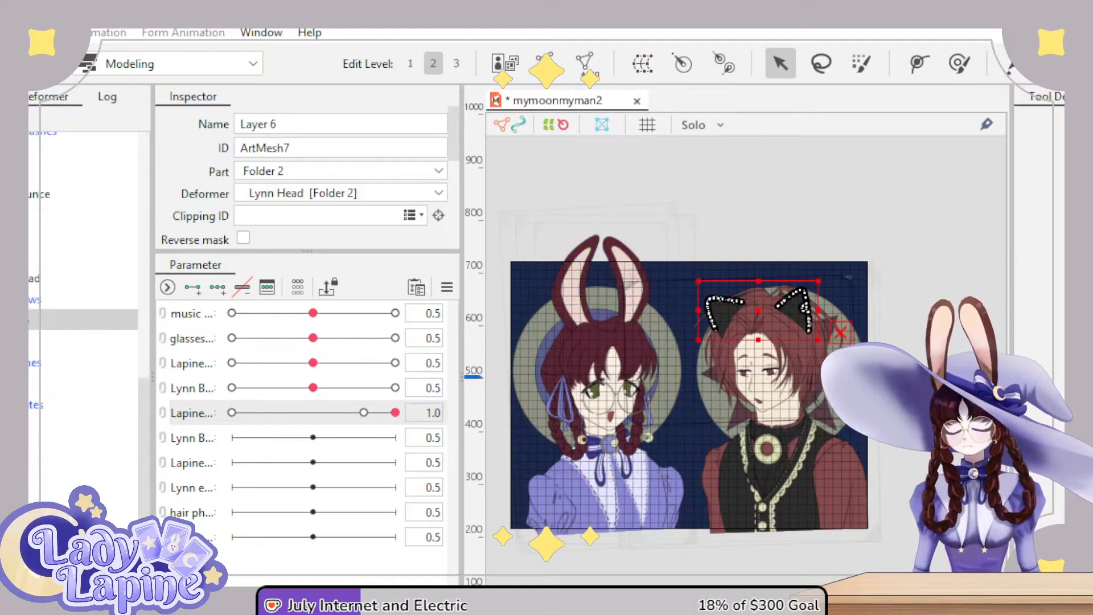
click(31, 363)
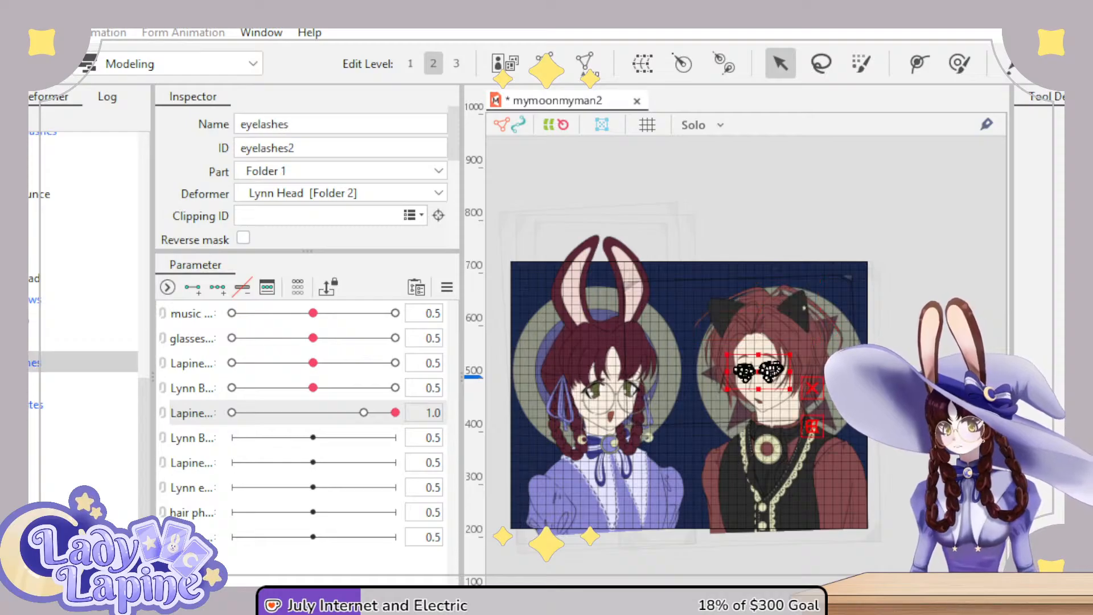
shift+click(34, 404)
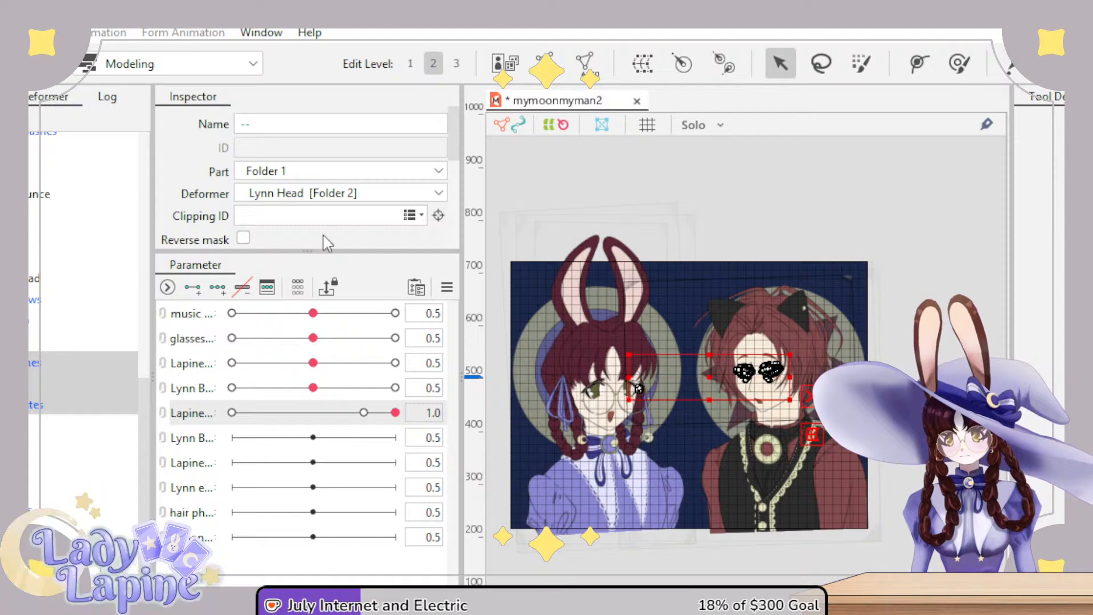
click(34, 467)
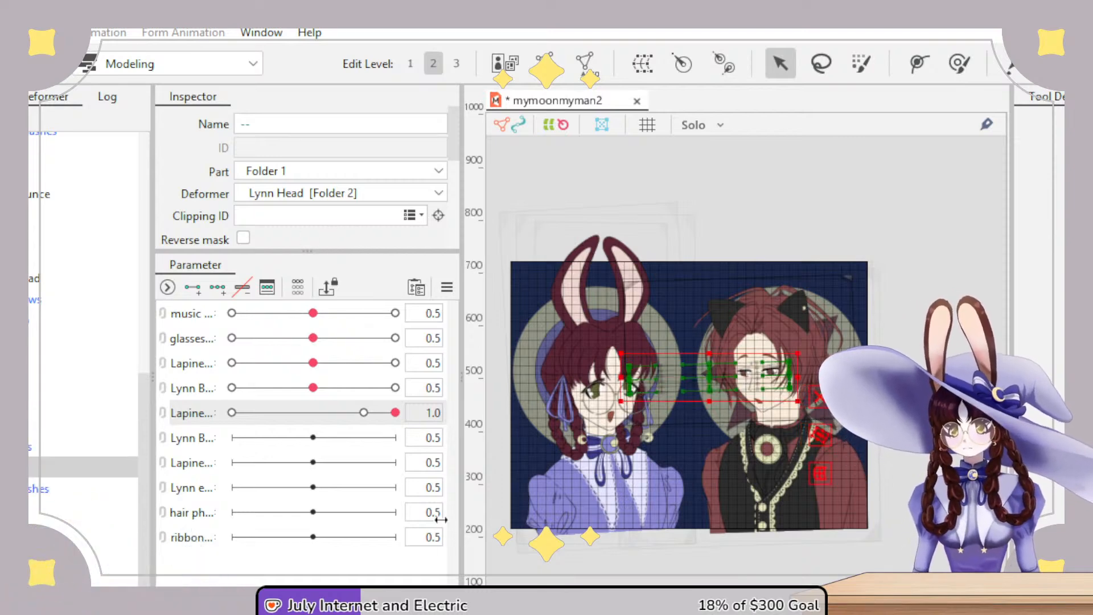
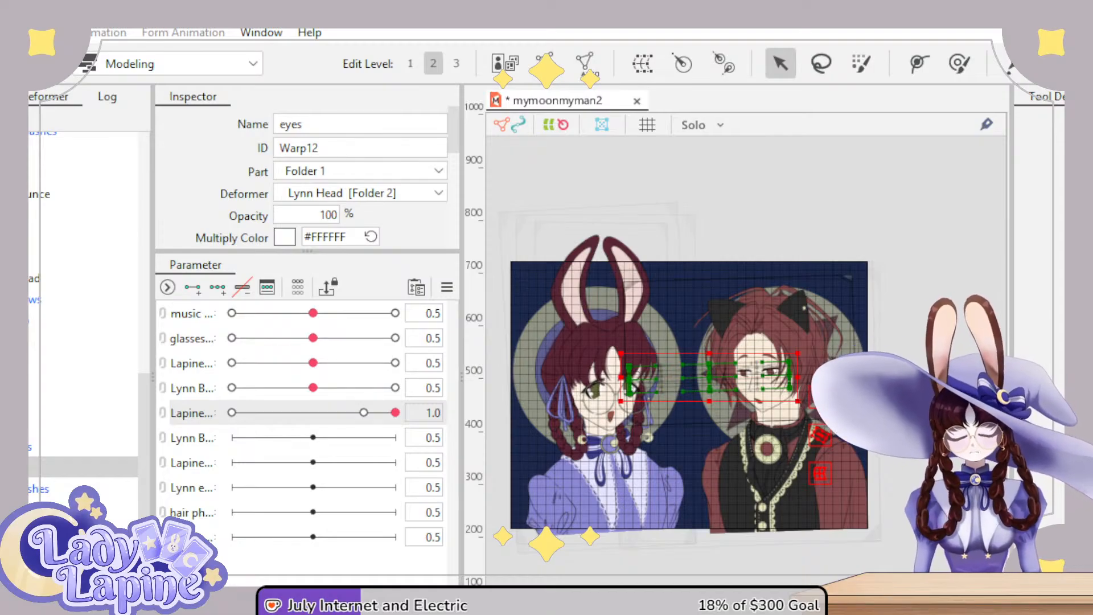
scroll(710, 389, up, 5)
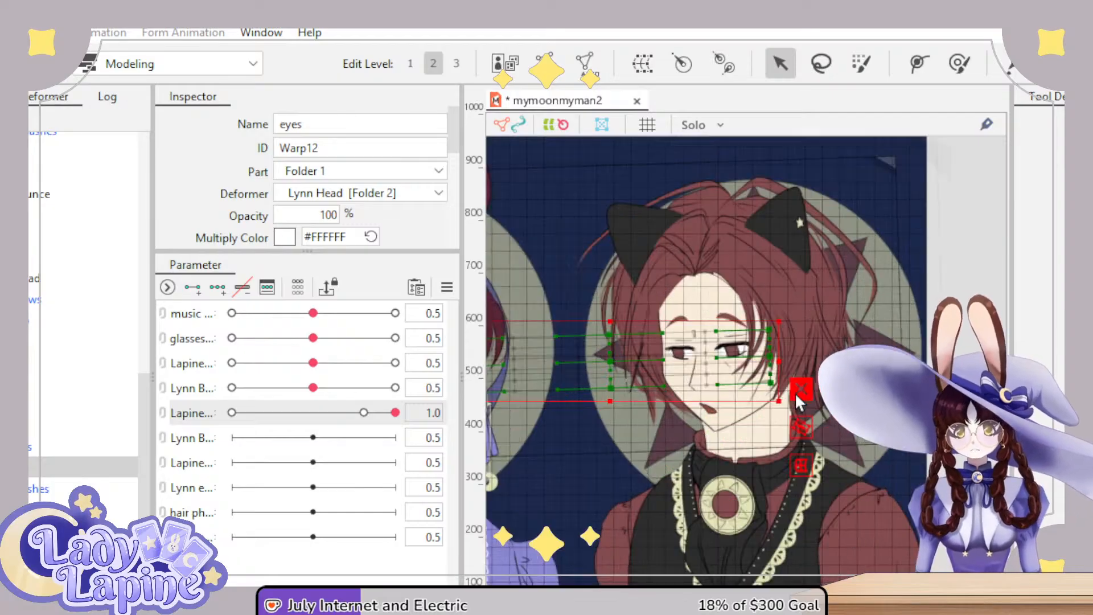
scroll(708, 384, down, 5)
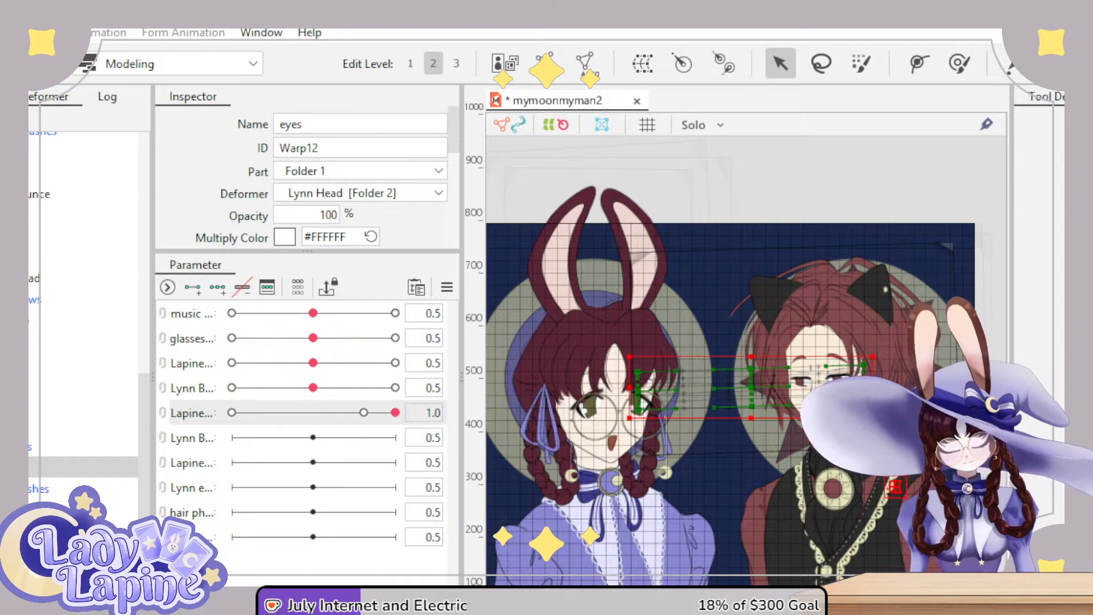
- Undo the eyes warp deformer over Lynn's eyelashes and eye whites
click(991, 399)
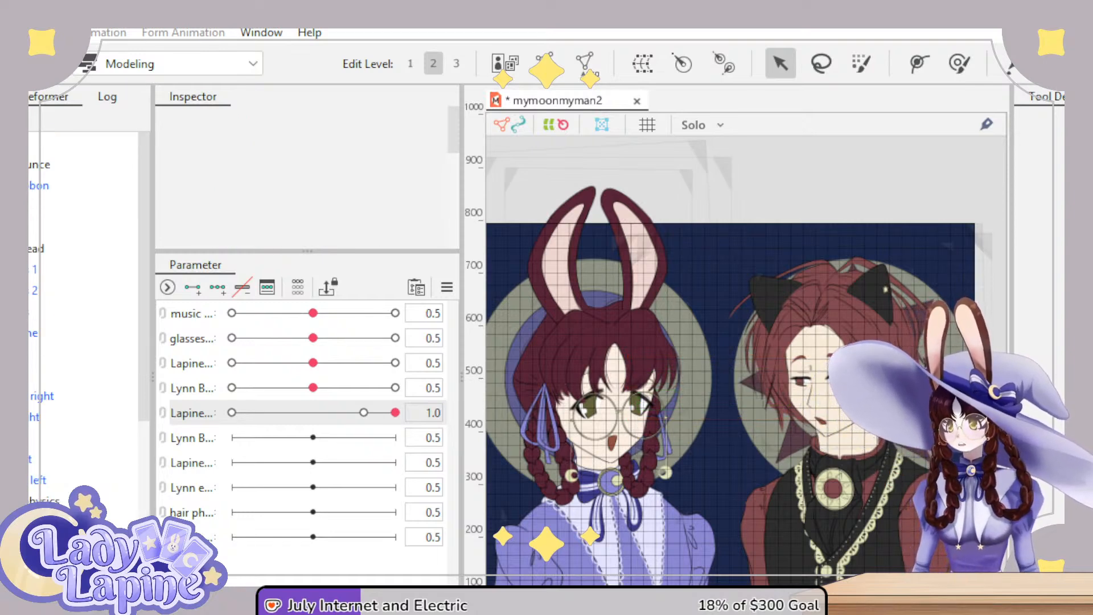
scroll(33, 295, down, 5)
click(68, 362)
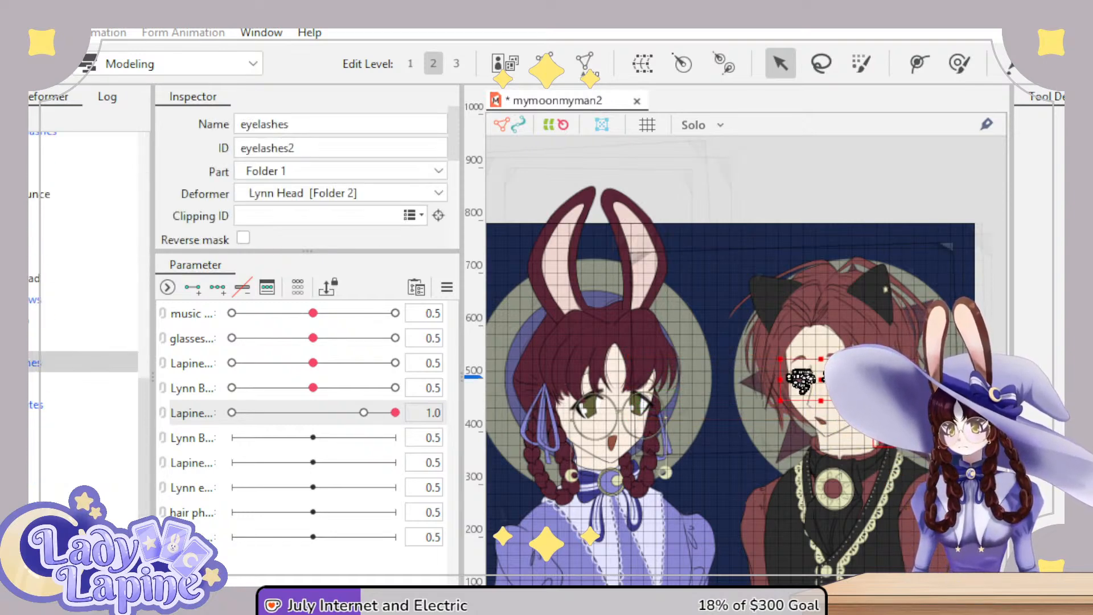
- Erase the stray vertices beside Lapine's eye from Lynn's iris mesh and apply the mesh edit
click(68, 383)
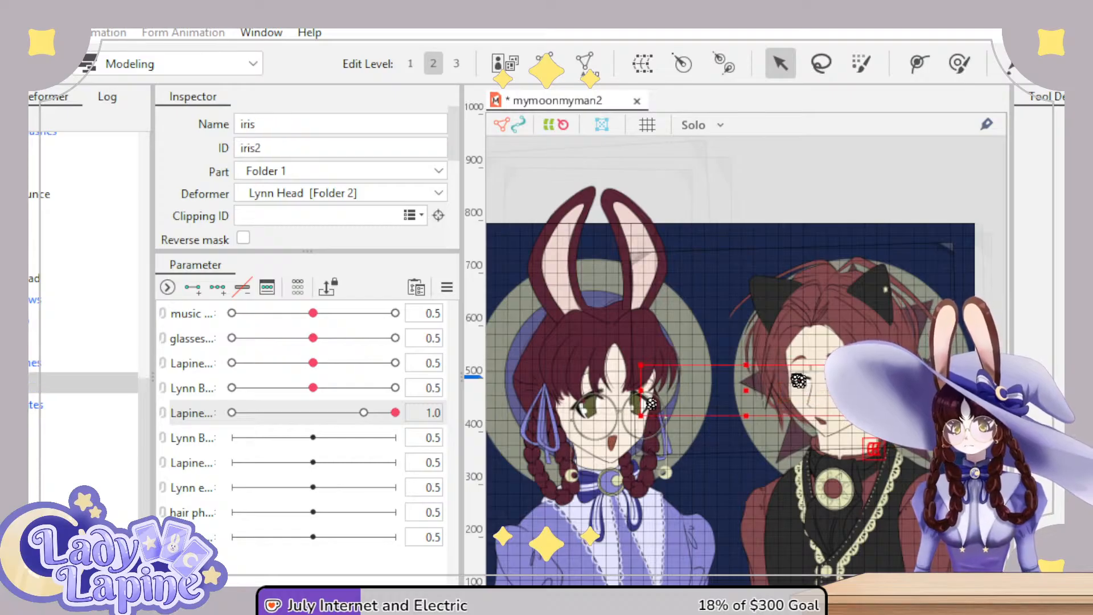
scroll(635, 427, up, 6)
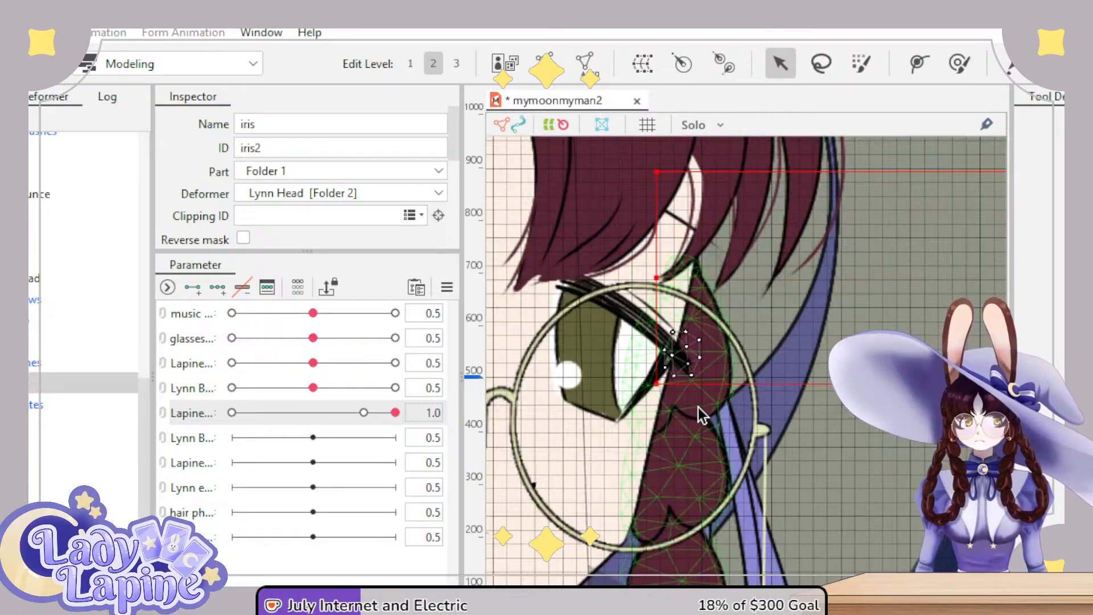
click(545, 59)
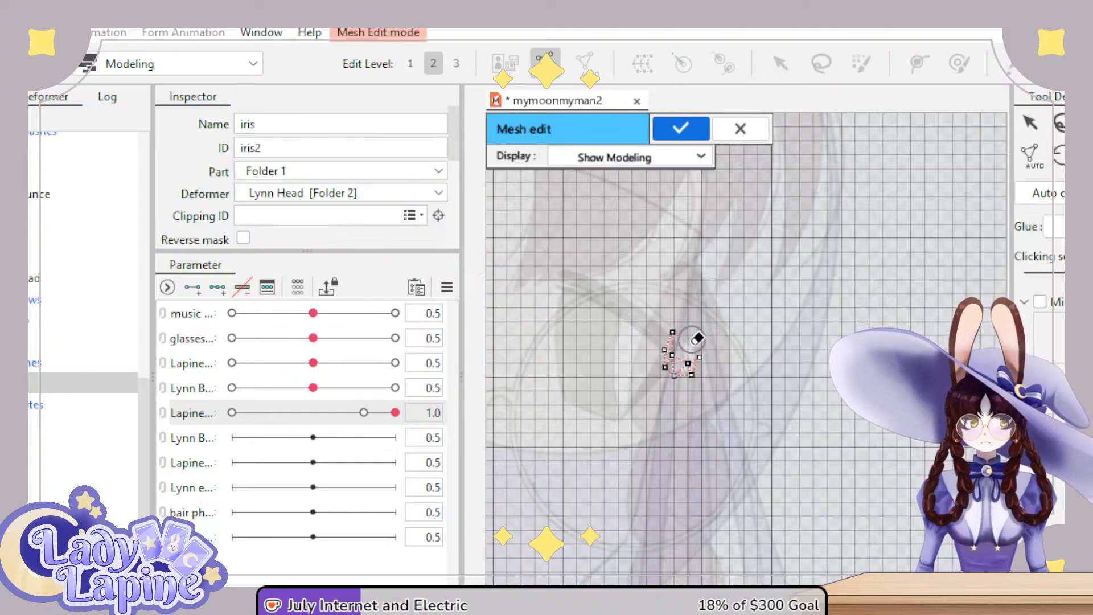
click(694, 128)
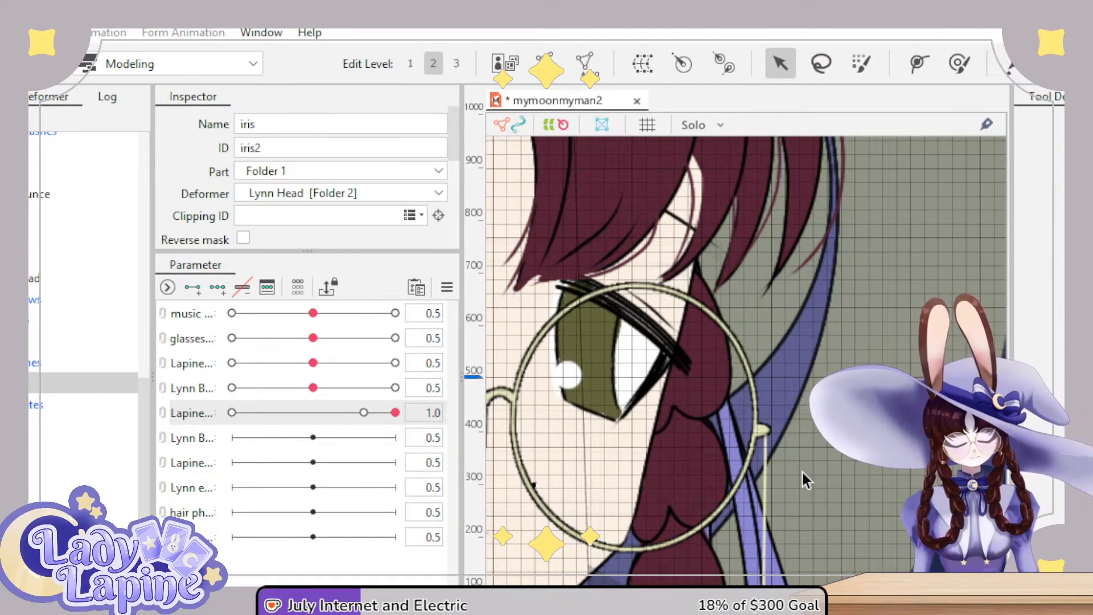
- Group Lynn's eyelashes, irises and eye whites in a warp deformer named Eyes under Lynn Head
scroll(801, 470, down, 5)
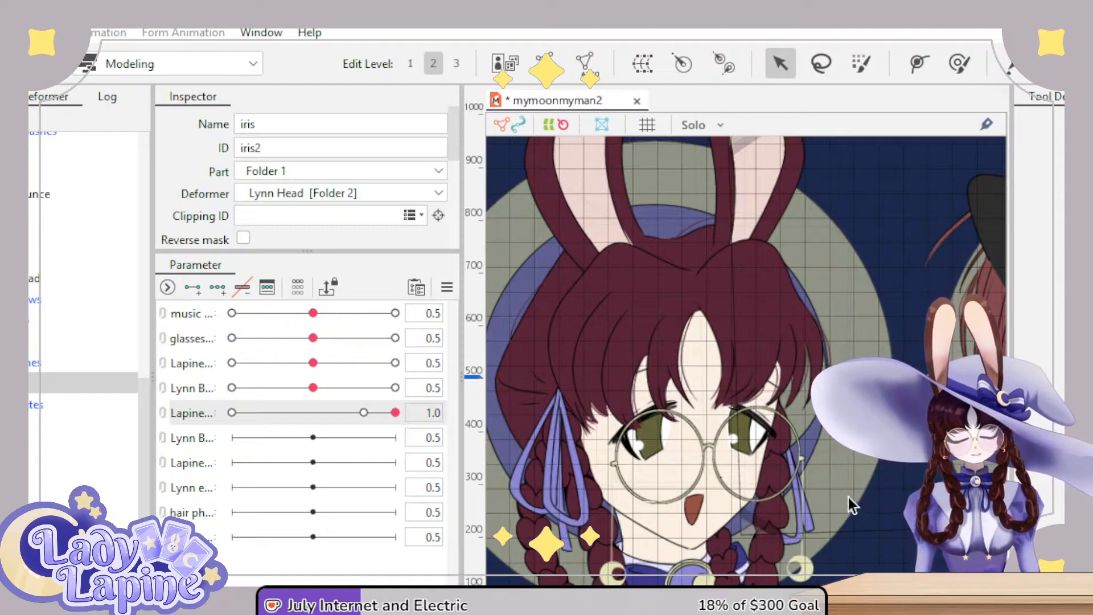
scroll(848, 496, down, 2)
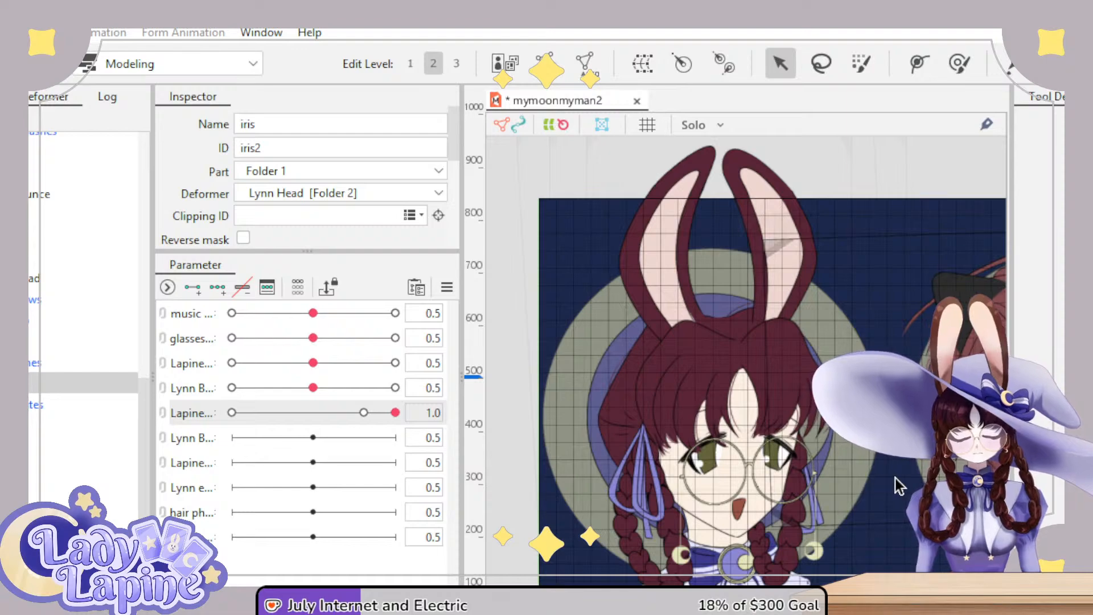
scroll(895, 478, down, 2)
drag(895, 478, 693, 441)
scroll(702, 384, up, 5)
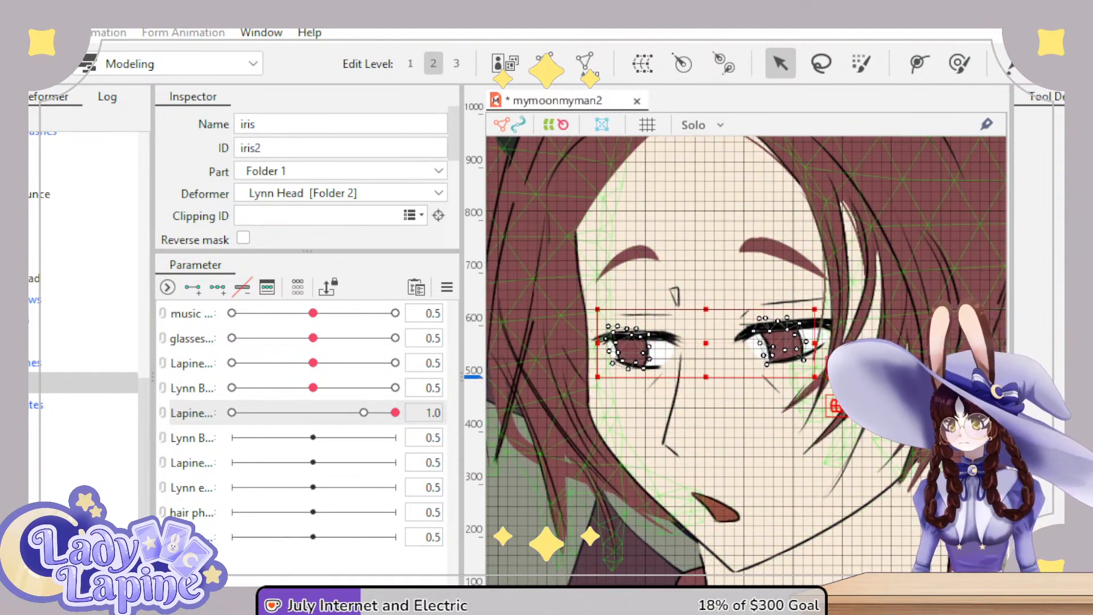
click(80, 363)
shift+click(80, 404)
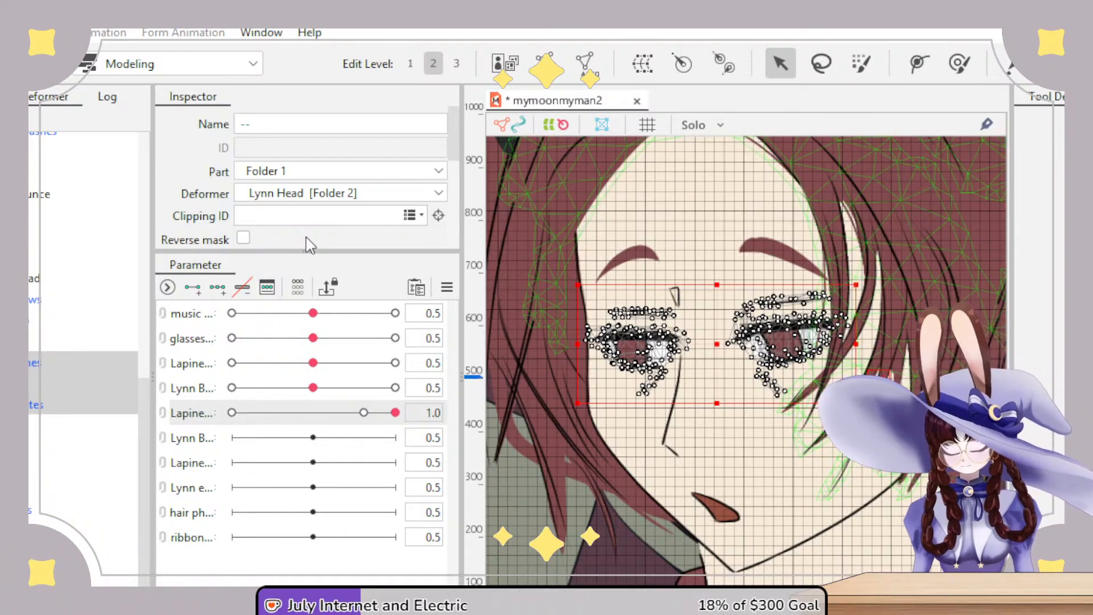
key(Down)
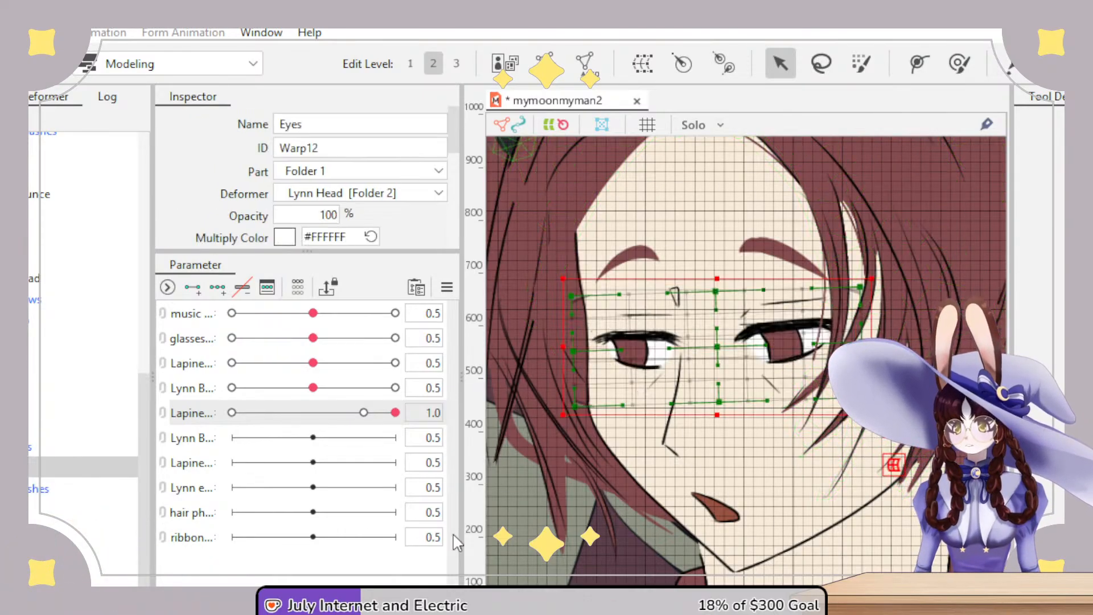
- Key Lynn's eyelashes mesh at the minimum, 0.5 and maximum of the second Lynn B parameter
key(Down)
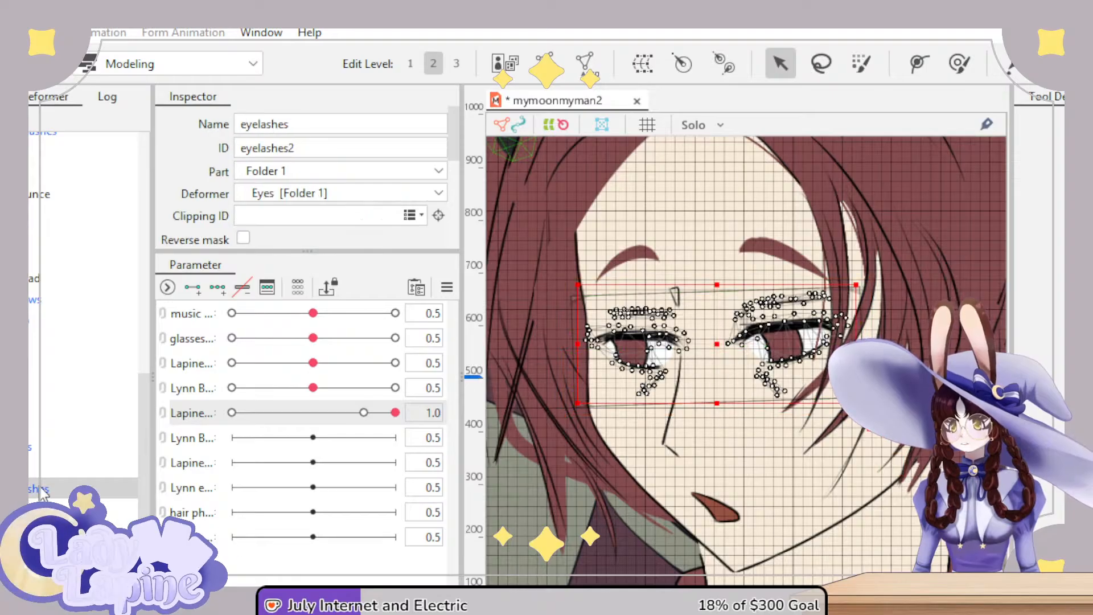
click(194, 438)
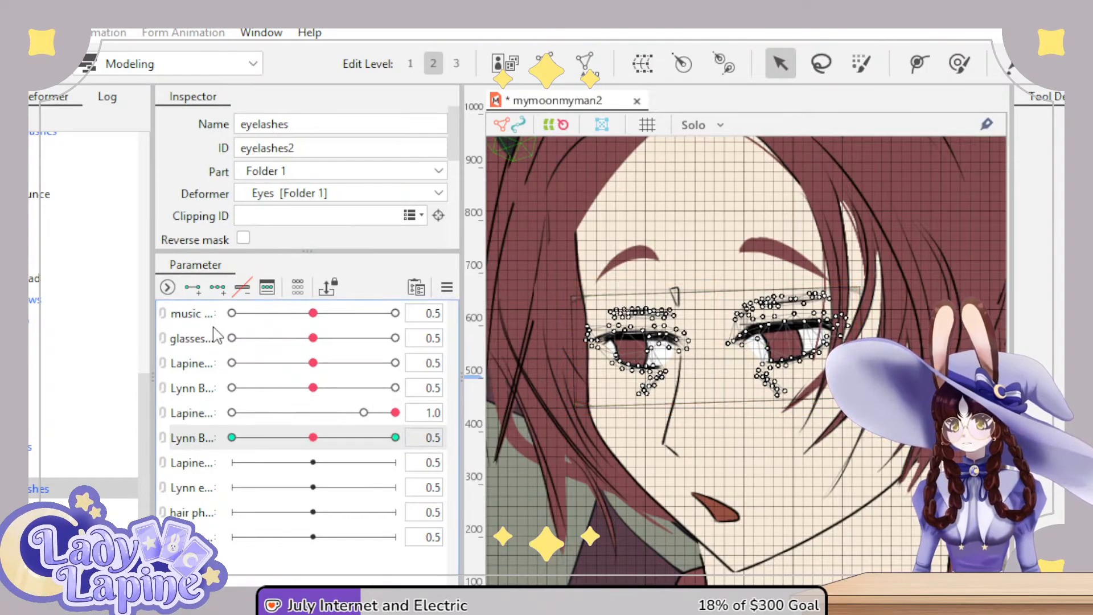
click(217, 287)
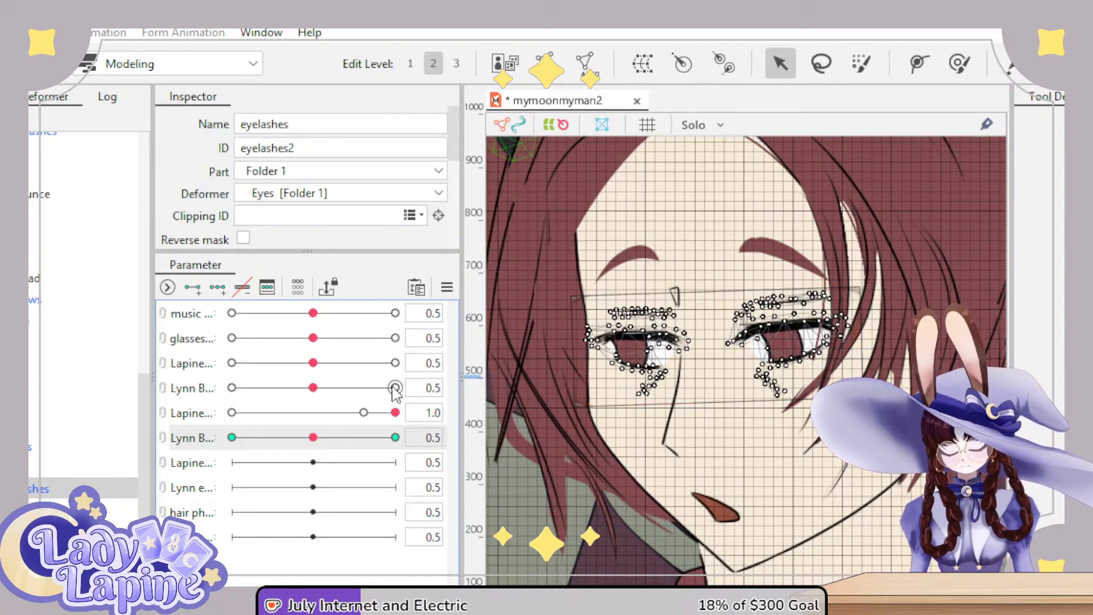
- Lasso the upper and lower lash vertices of both Lynn's eyes, leaving out the crease and under-eye strokes
scroll(686, 401, up, 3)
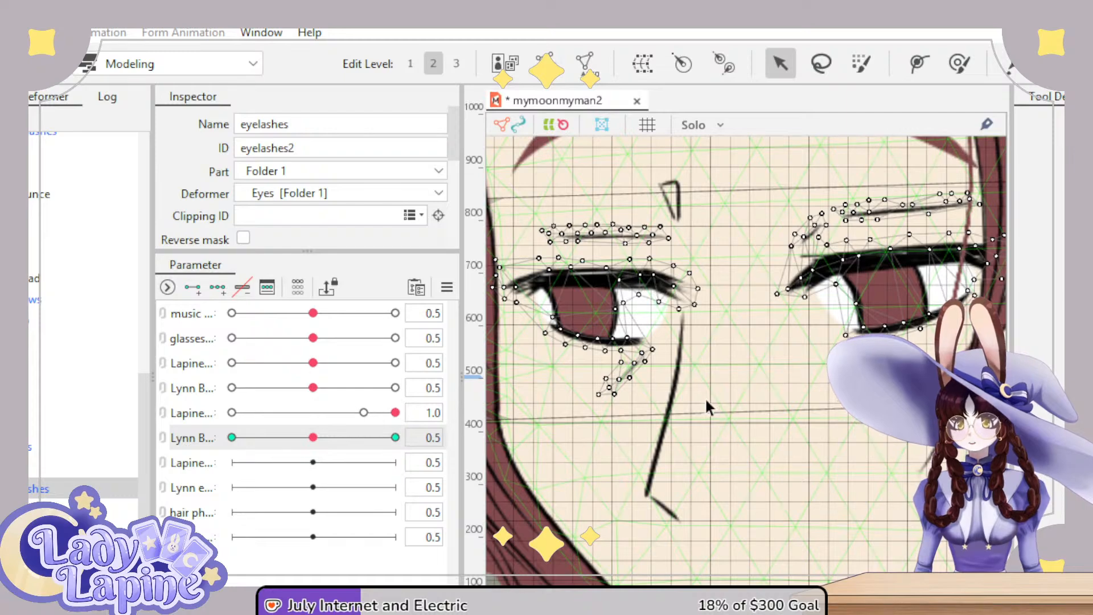
scroll(750, 439, down, 2)
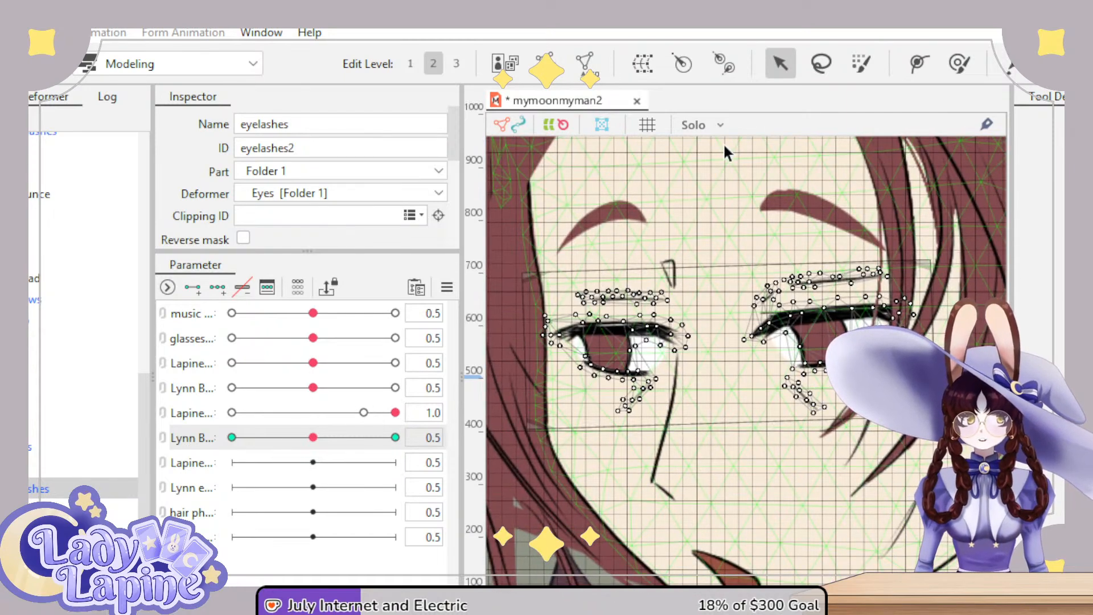
click(821, 63)
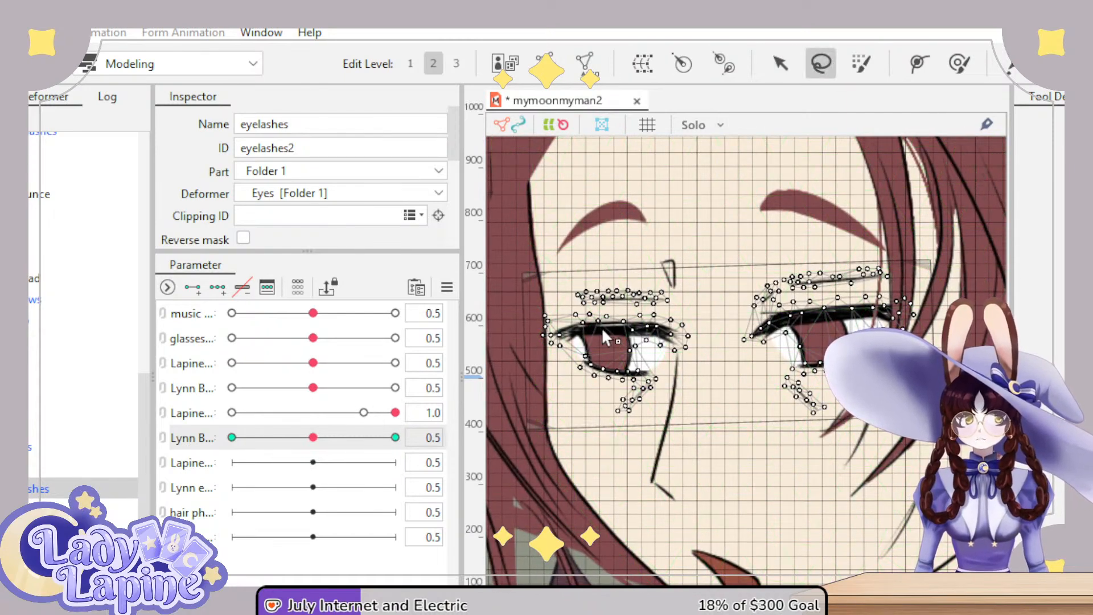
drag(548, 306, 490, 343)
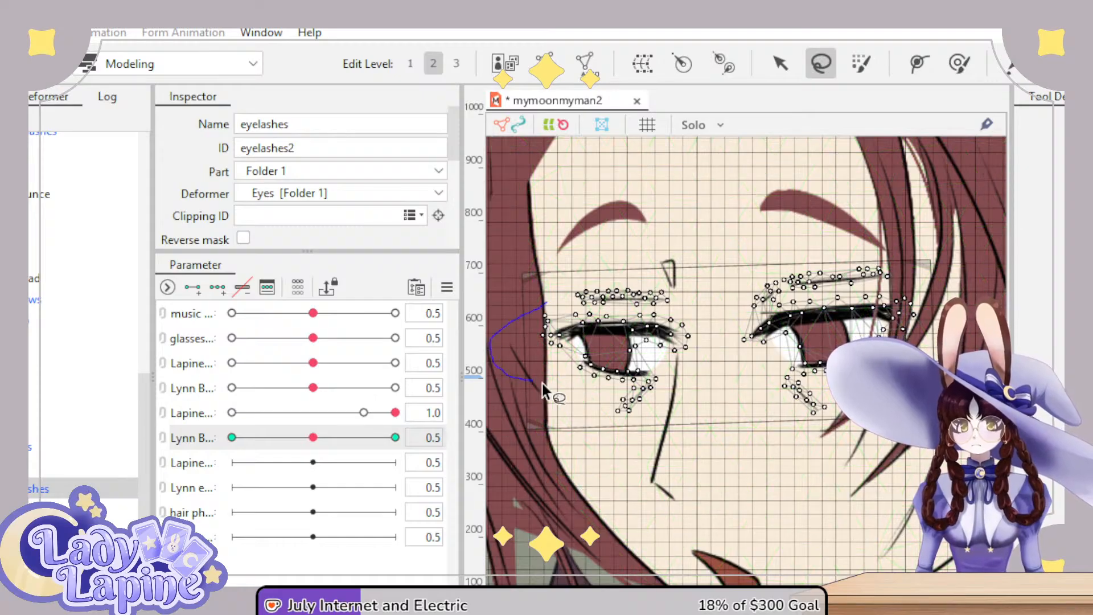
drag(542, 384, 654, 385)
drag(737, 380, 818, 384)
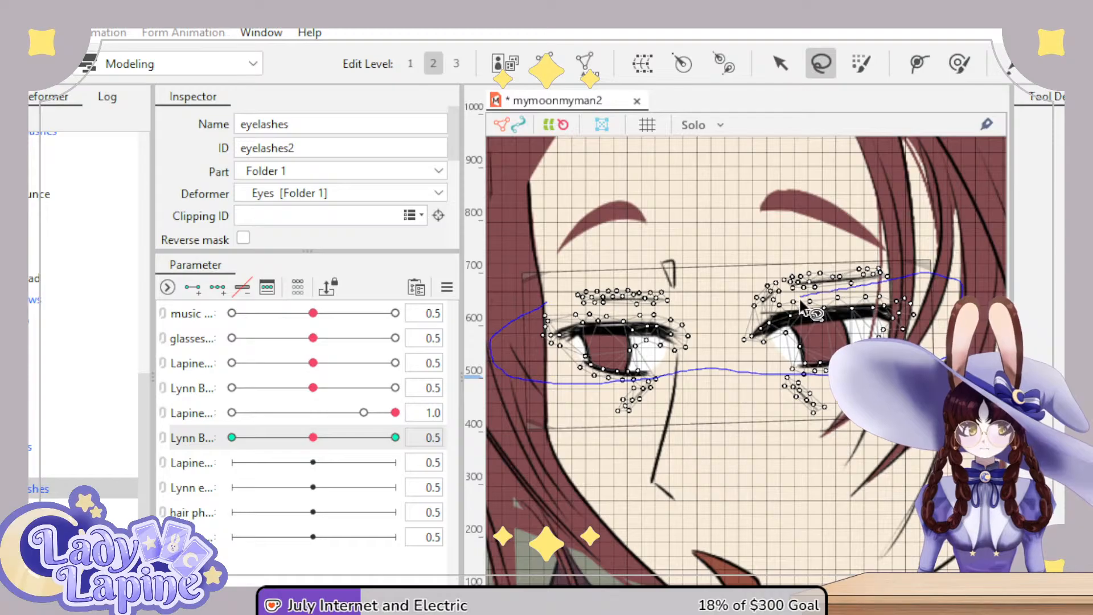
drag(800, 301, 725, 316)
drag(633, 313, 541, 304)
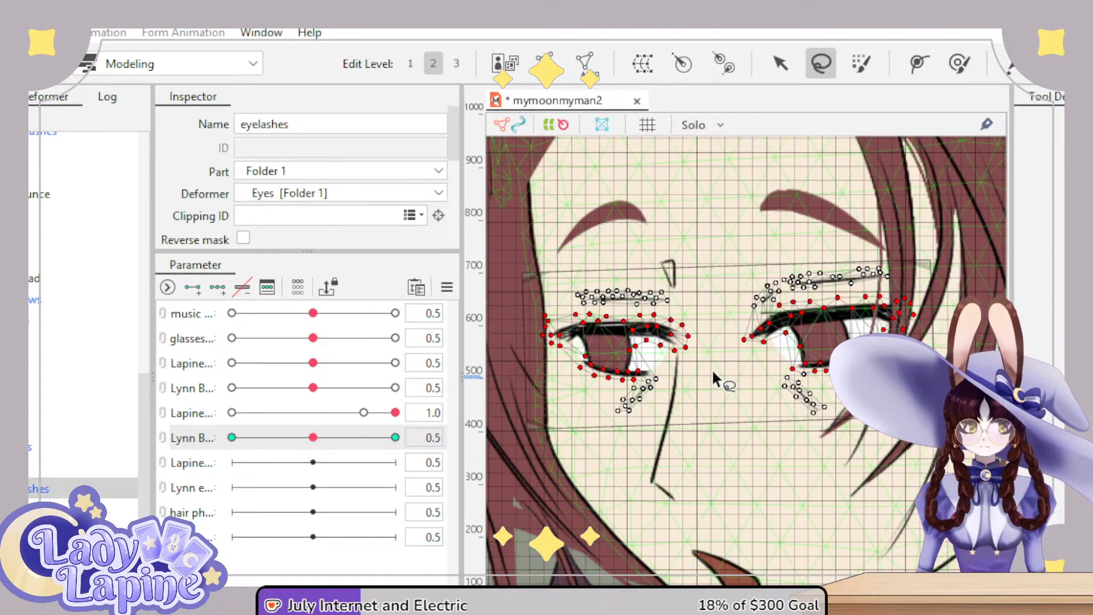
- Edit the eyelashes mesh to erase the edges linking the short inner crease stroke to the upper lash of Lynn's right-hand eye
scroll(720, 350, up, 5)
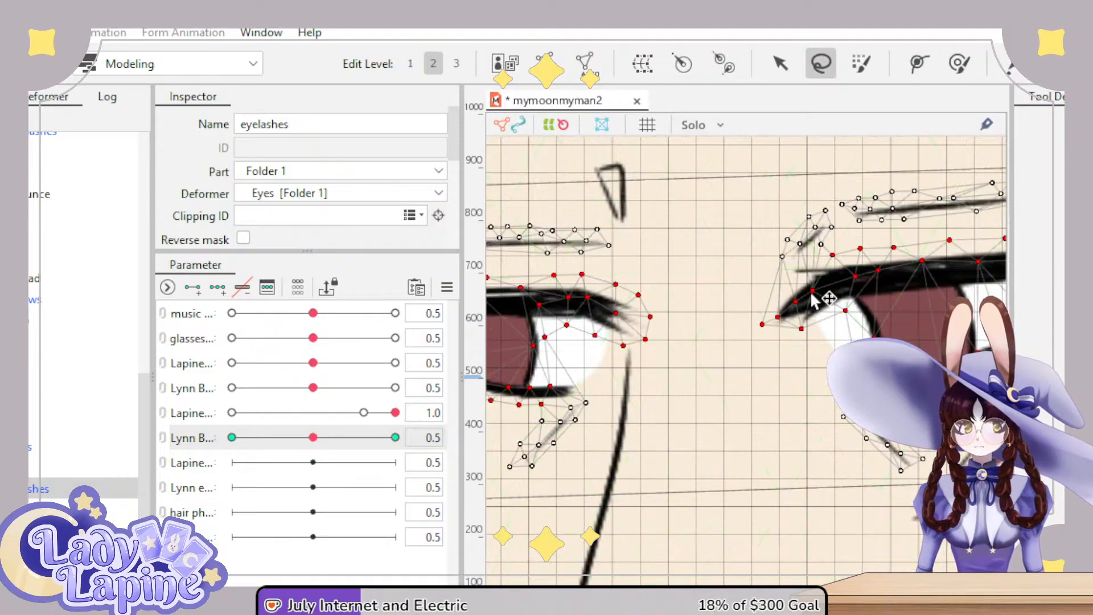
scroll(842, 273, up, 3)
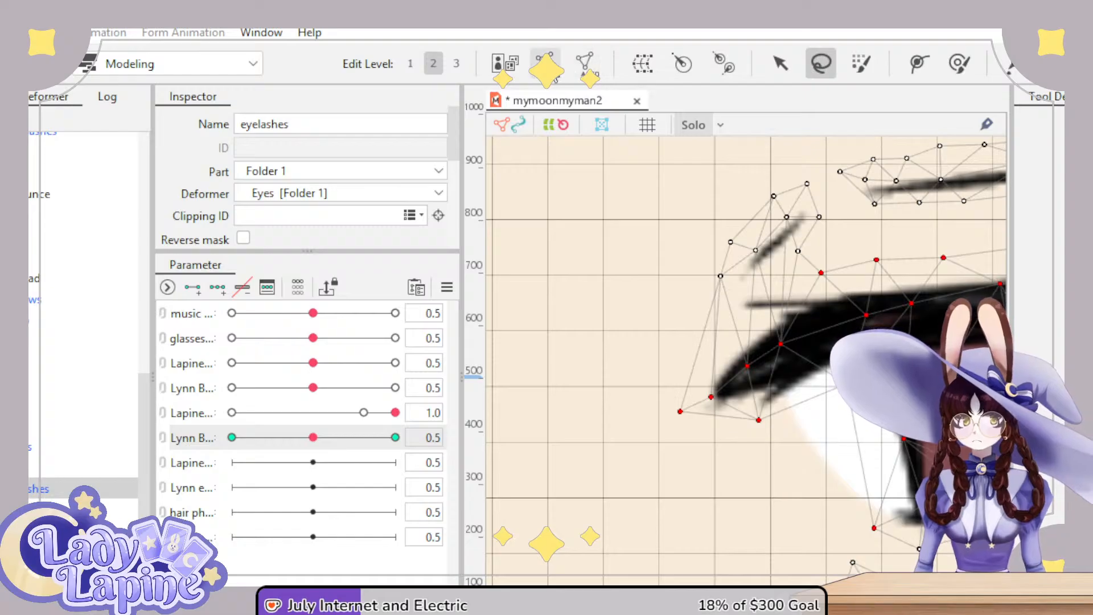
click(545, 60)
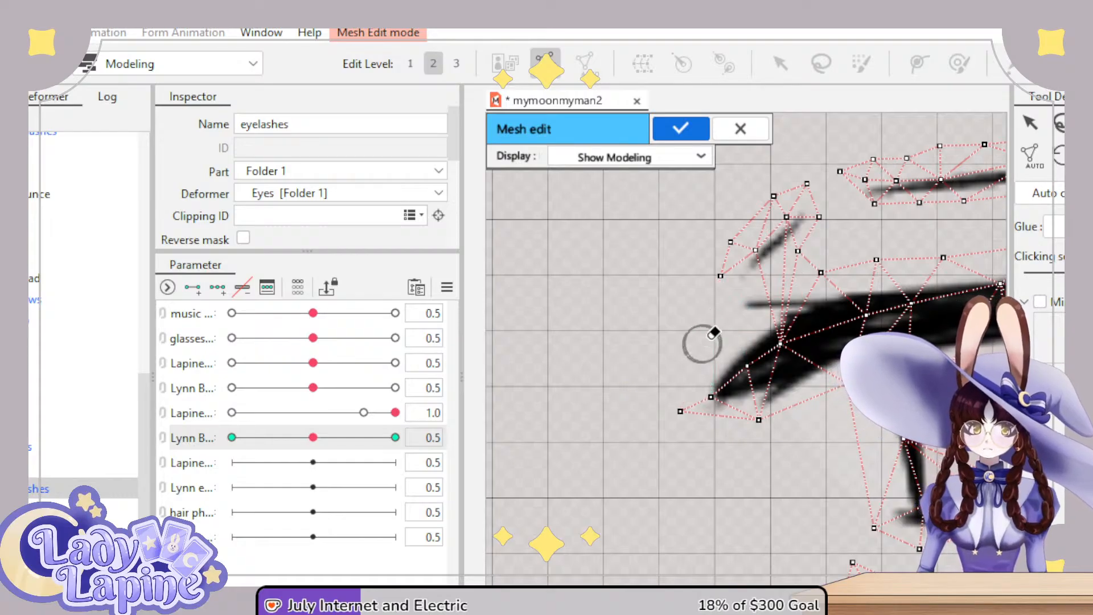
scroll(700, 342, up, 2)
drag(701, 346, 649, 379)
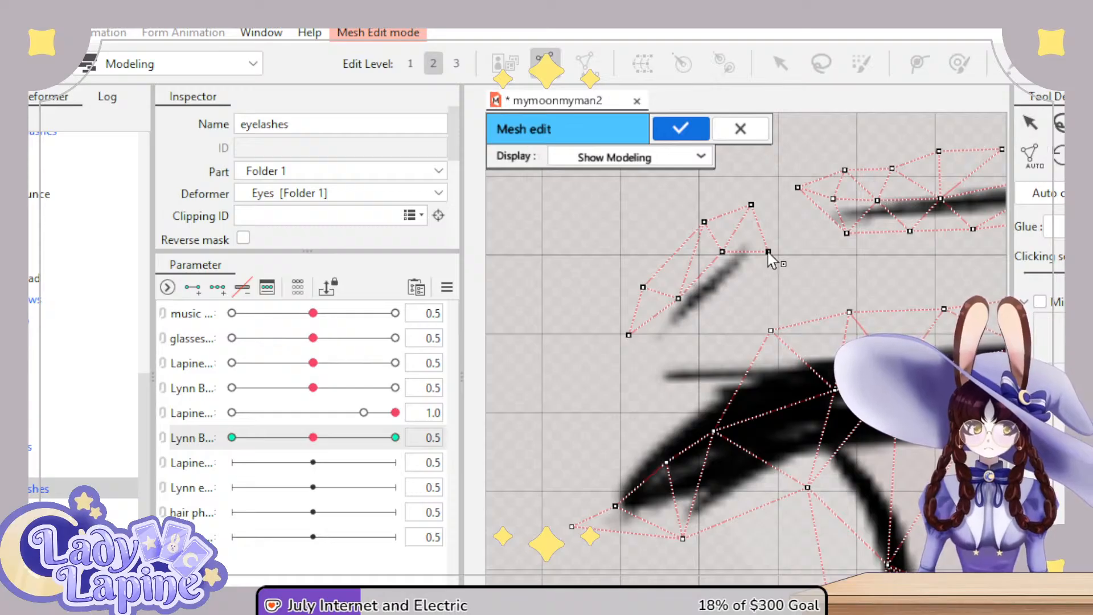
click(737, 281)
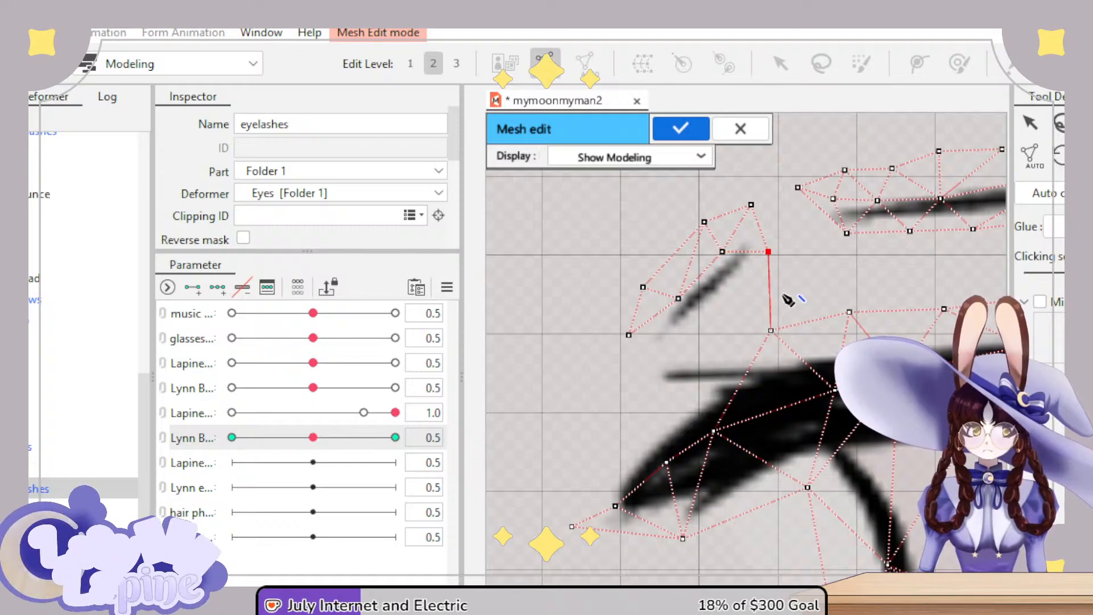
click(771, 330)
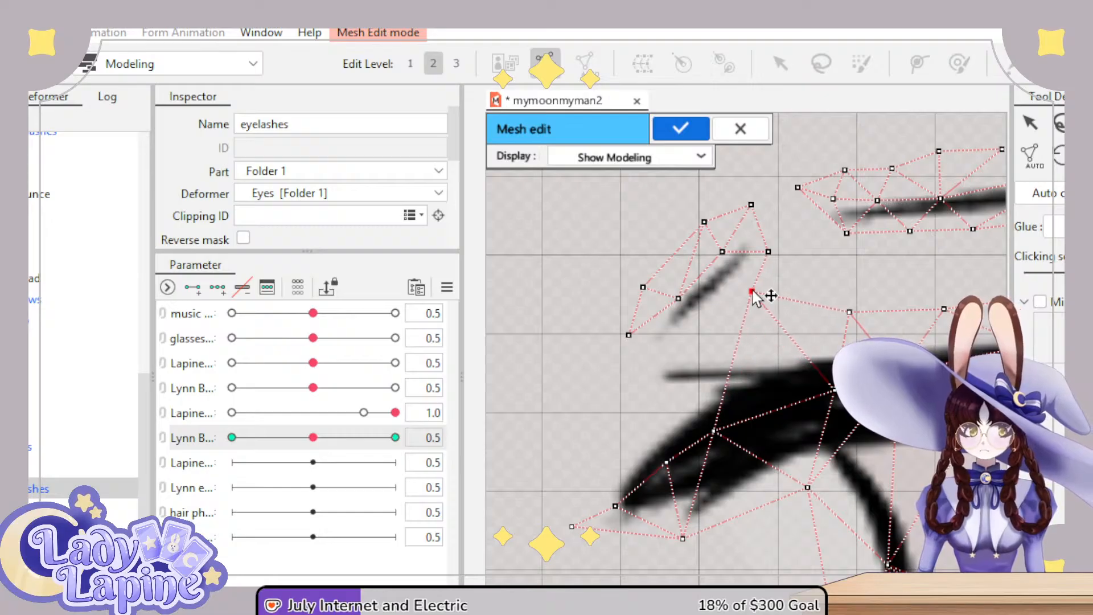
drag(775, 330, 778, 339)
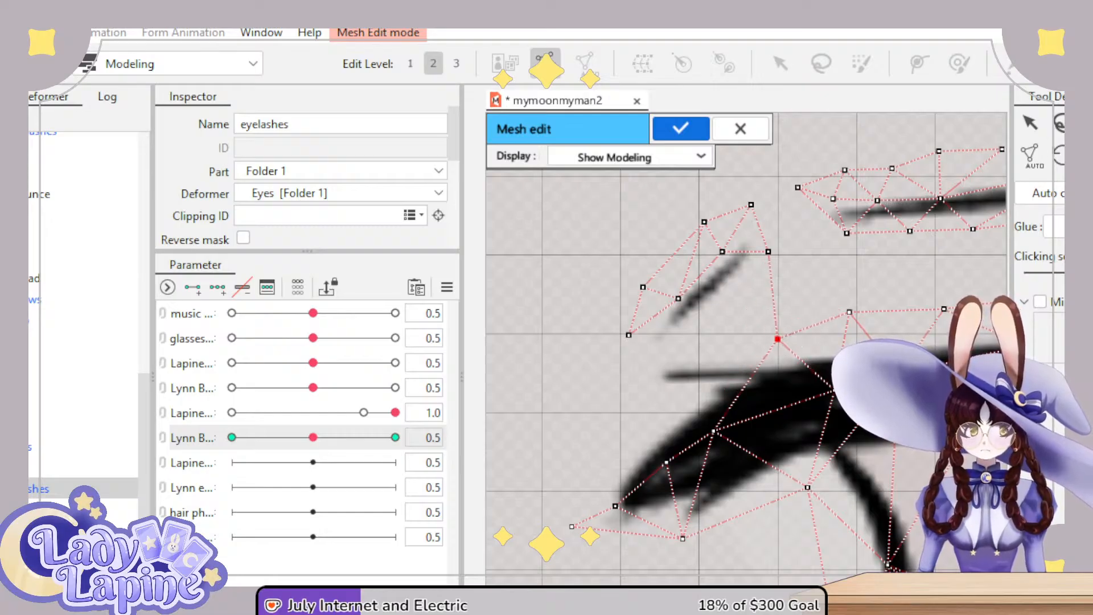
key(ctrl+z)
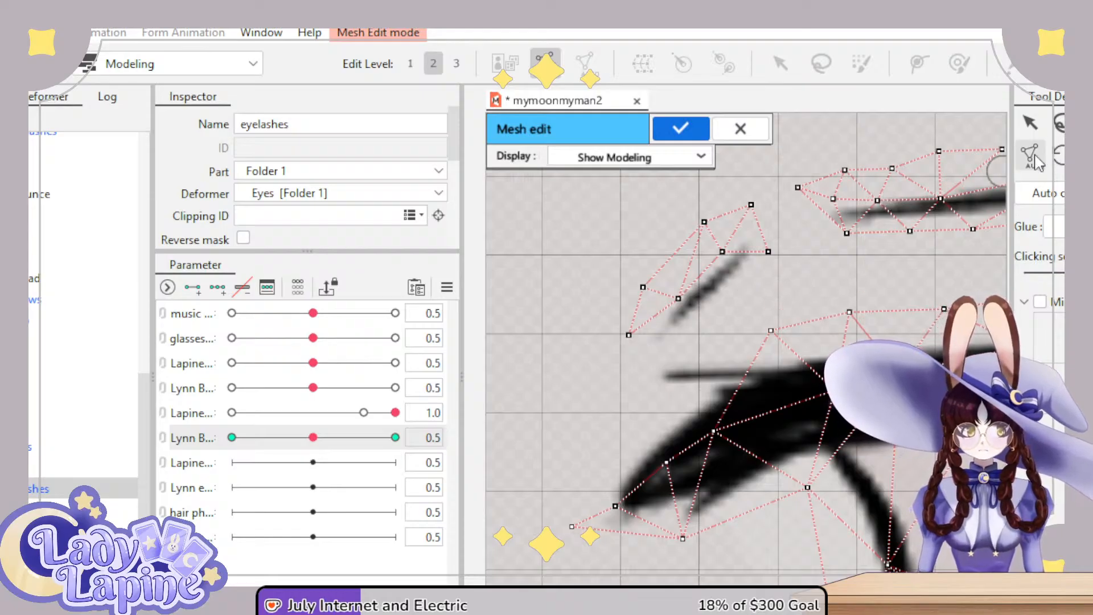
- Move the lower vertices of the short inner crease stroke's mesh outward so they enclose the whole stroke
drag(733, 261, 757, 288)
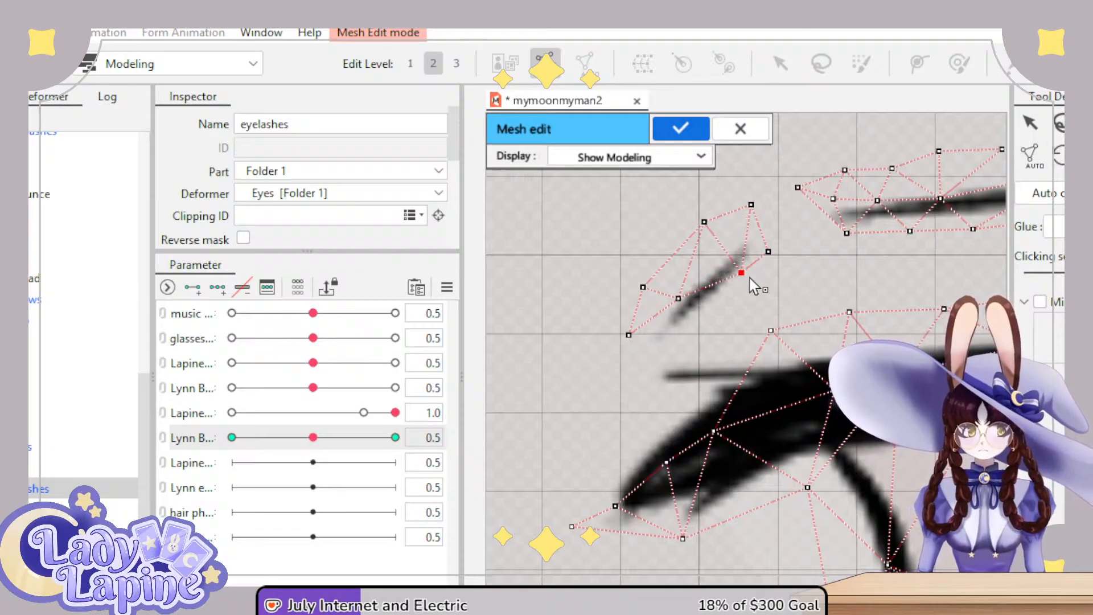
drag(677, 301, 700, 326)
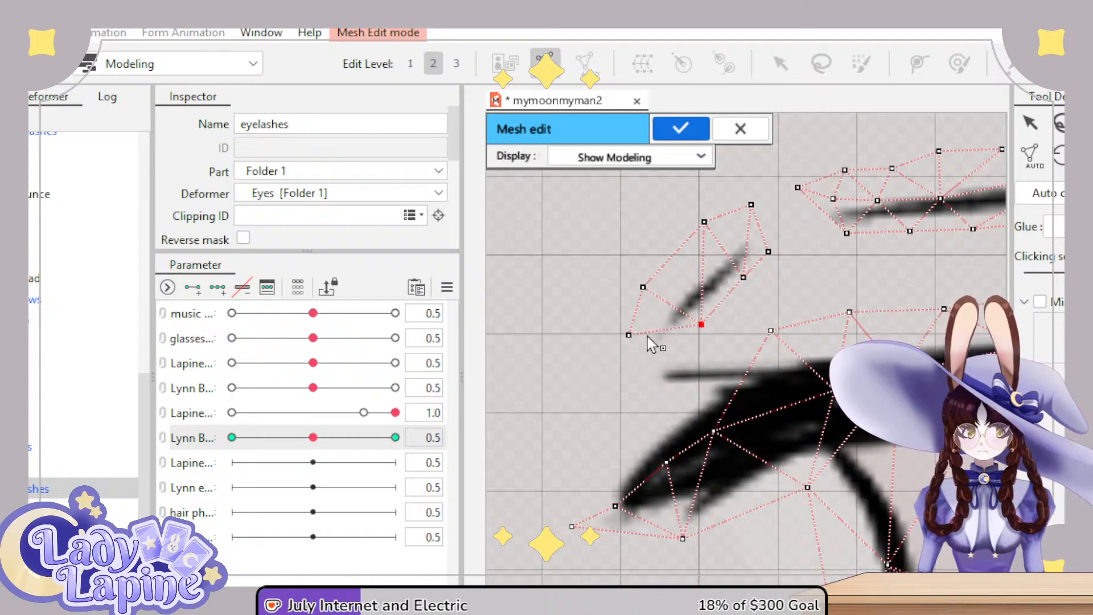
drag(632, 338, 645, 358)
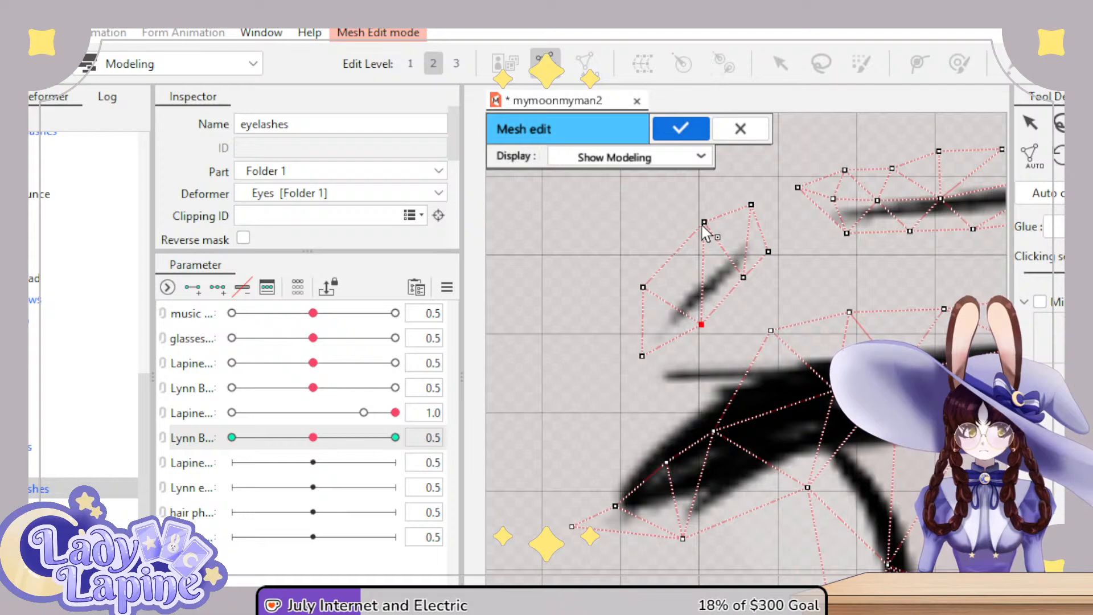
- Move the upper lash's inner-corner vertices outward around the stroke on Lynn's right-hand eye and apply the mesh edit
drag(714, 433, 645, 378)
drag(667, 467, 613, 449)
drag(608, 501, 575, 484)
scroll(808, 473, down, 10)
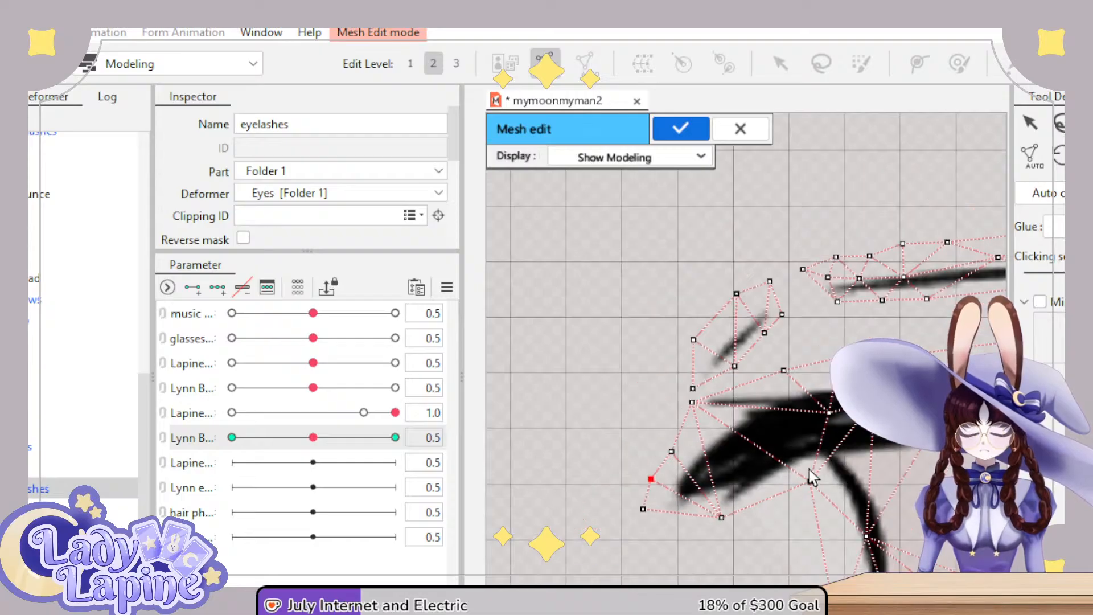
scroll(614, 515, up, 5)
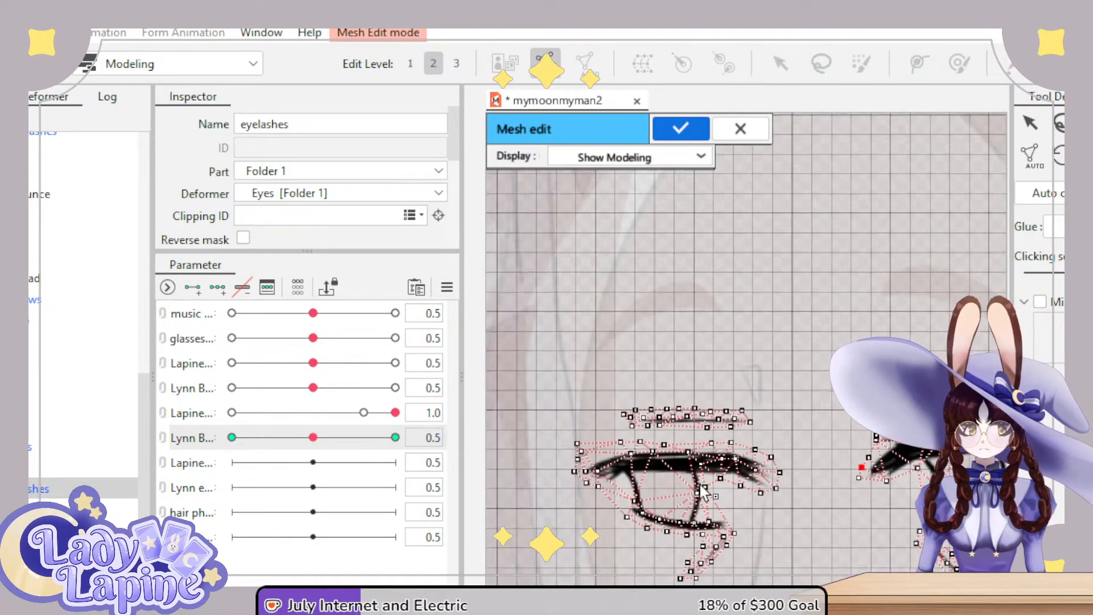
click(680, 128)
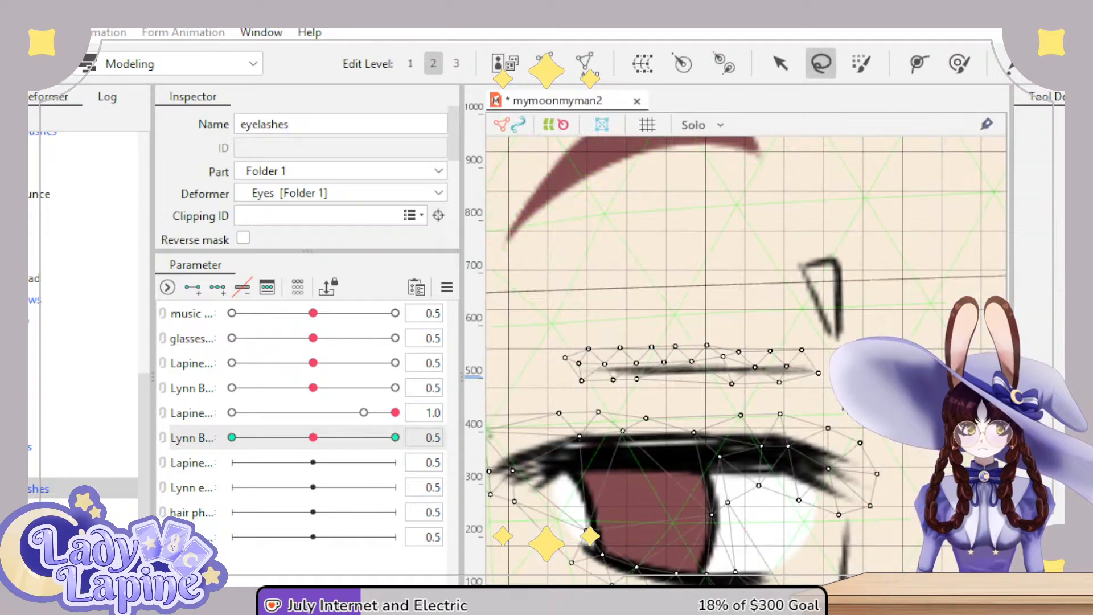
scroll(706, 450, down, 5)
scroll(706, 450, up, 8)
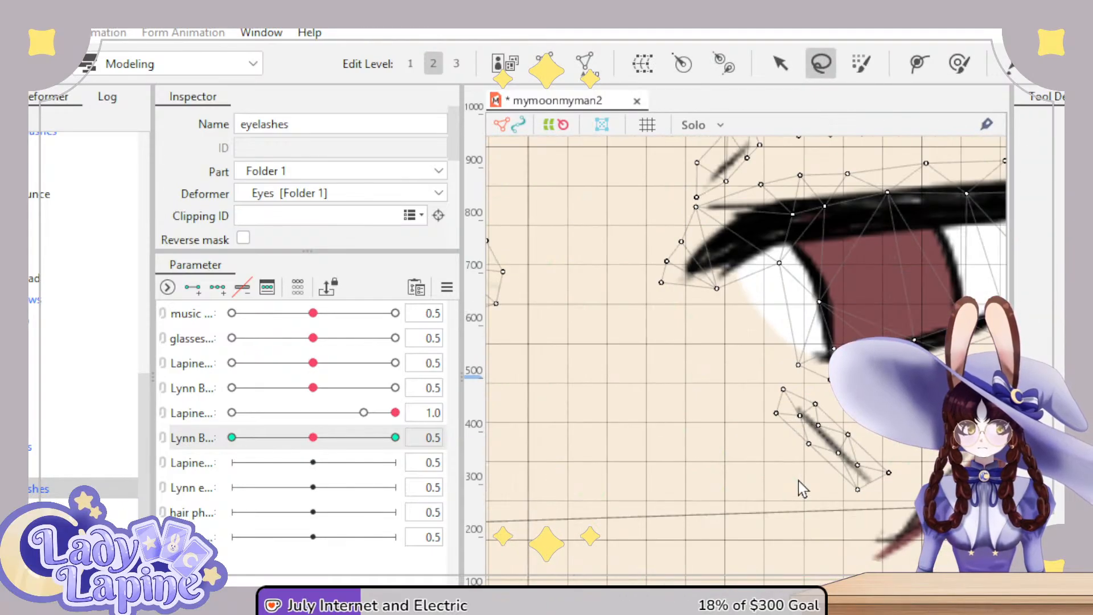
- Edit the eyelashes mesh to erase the edges linking the short under-eye stroke to the lower lash of Lynn's left-hand eye
scroll(680, 478, down, 3)
scroll(871, 456, down, 3)
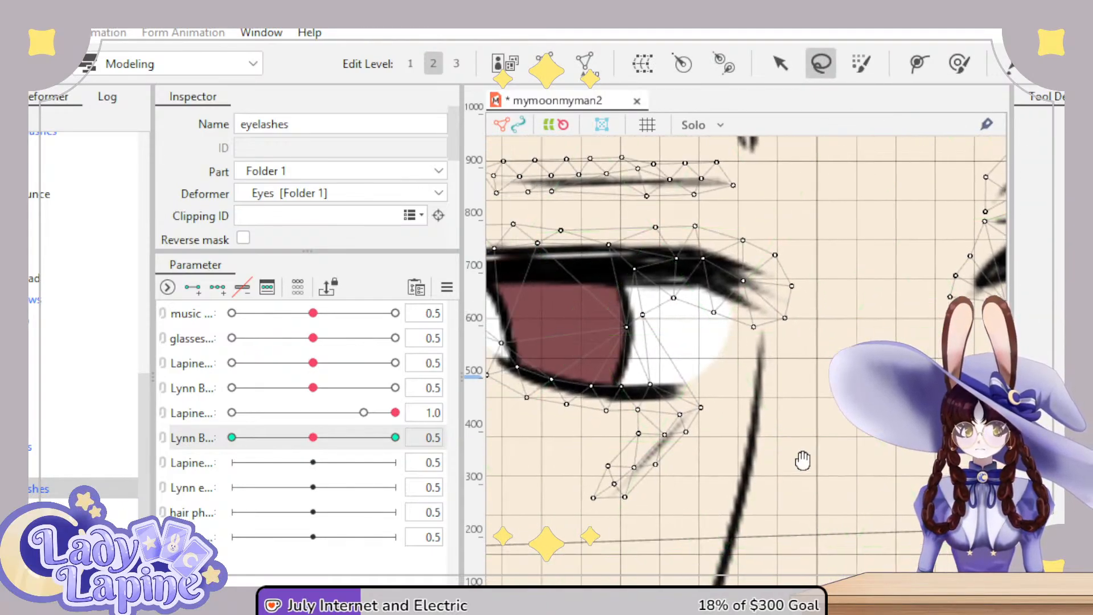
click(545, 61)
scroll(718, 474, up, 3)
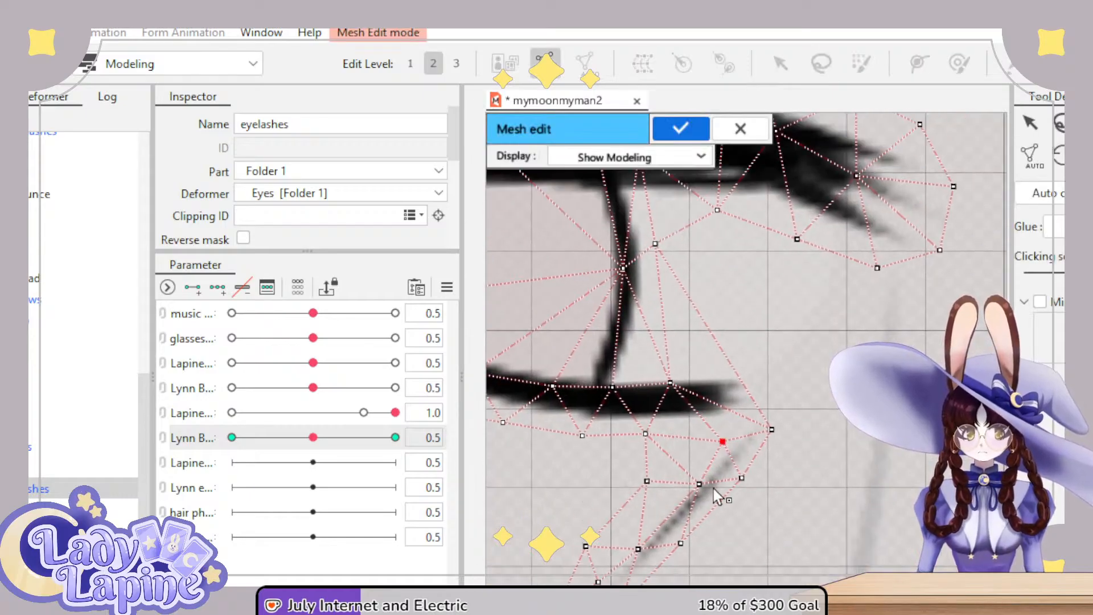
drag(699, 484, 687, 485)
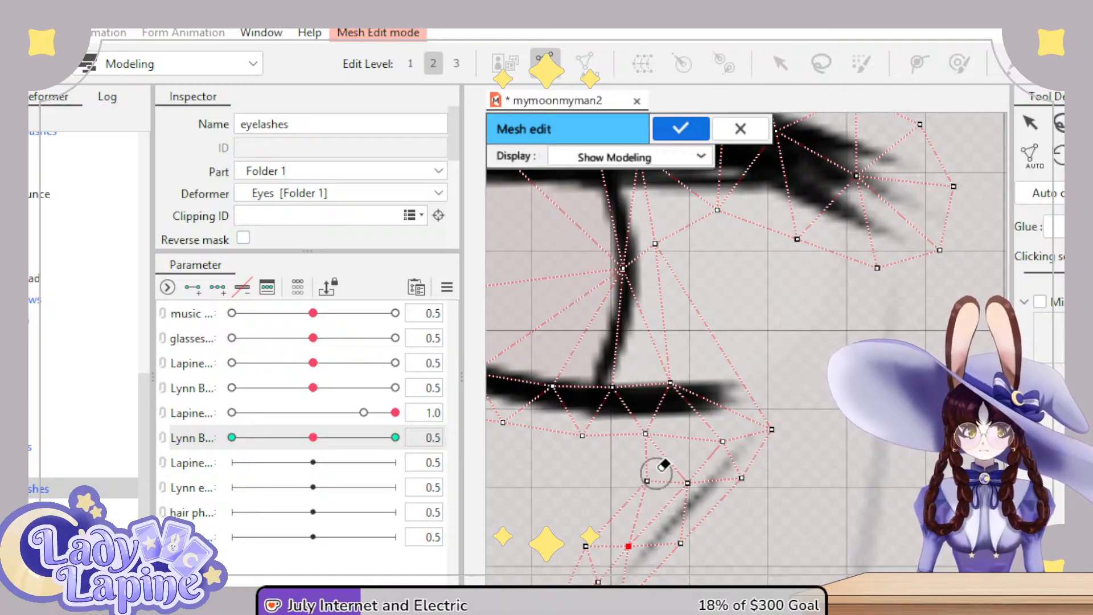
drag(661, 468, 636, 499)
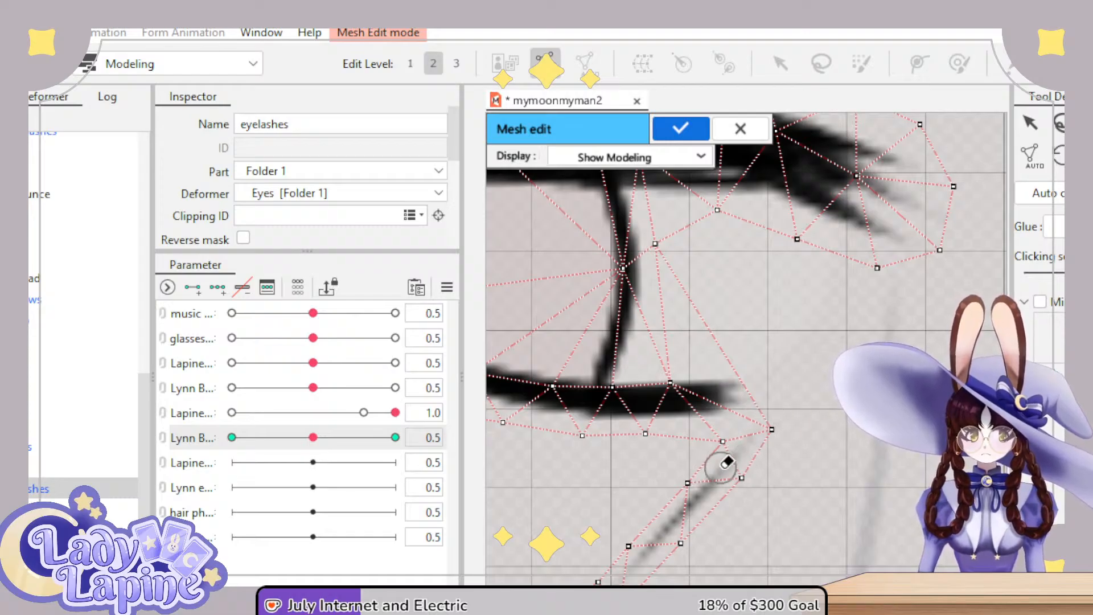
drag(725, 447, 775, 438)
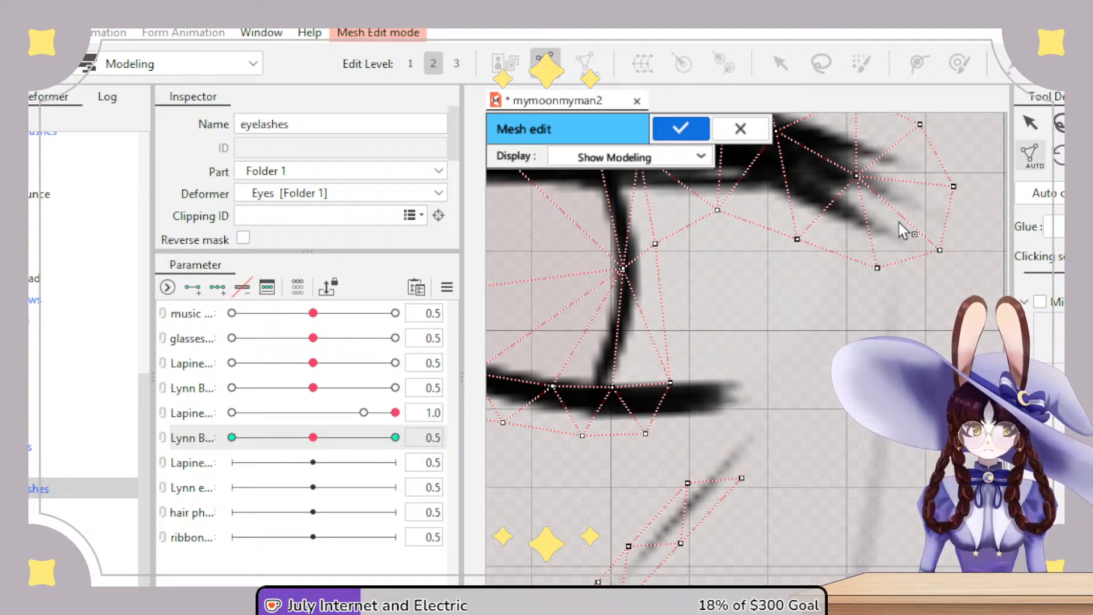
- Reshape the mesh ends to enclose the lower lash and the under-eye stroke separately on the left-hand eye, and apply the mesh edit
drag(670, 380, 748, 365)
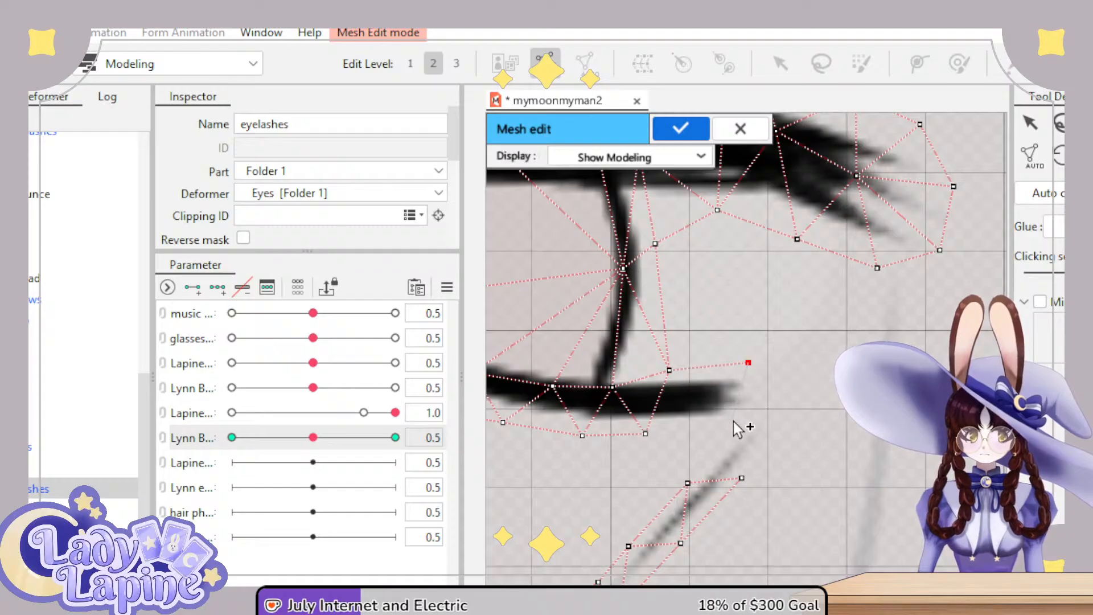
click(646, 433)
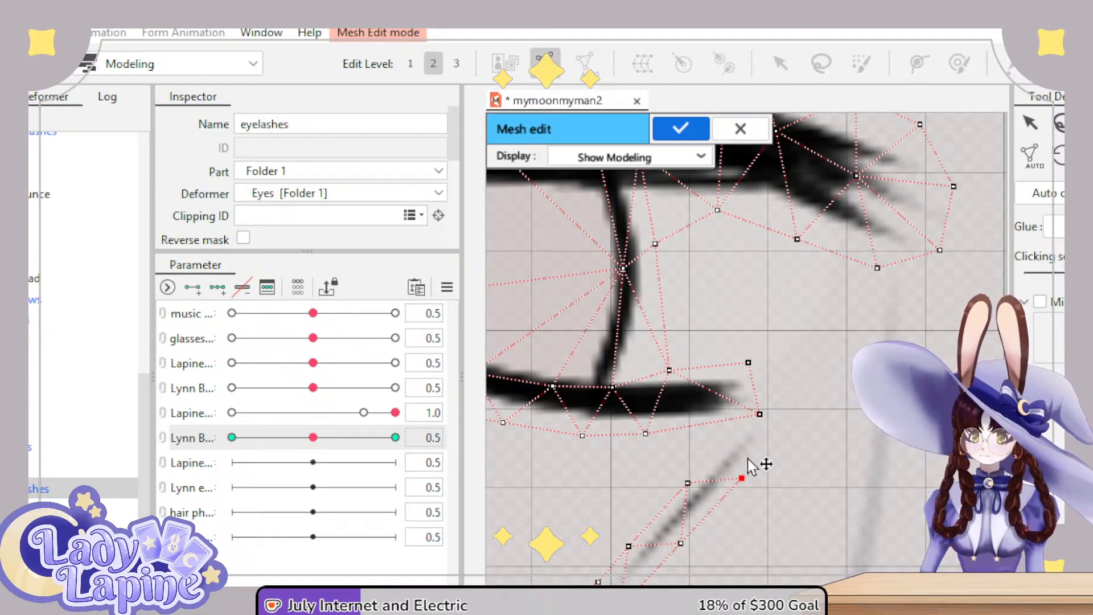
drag(741, 479, 777, 434)
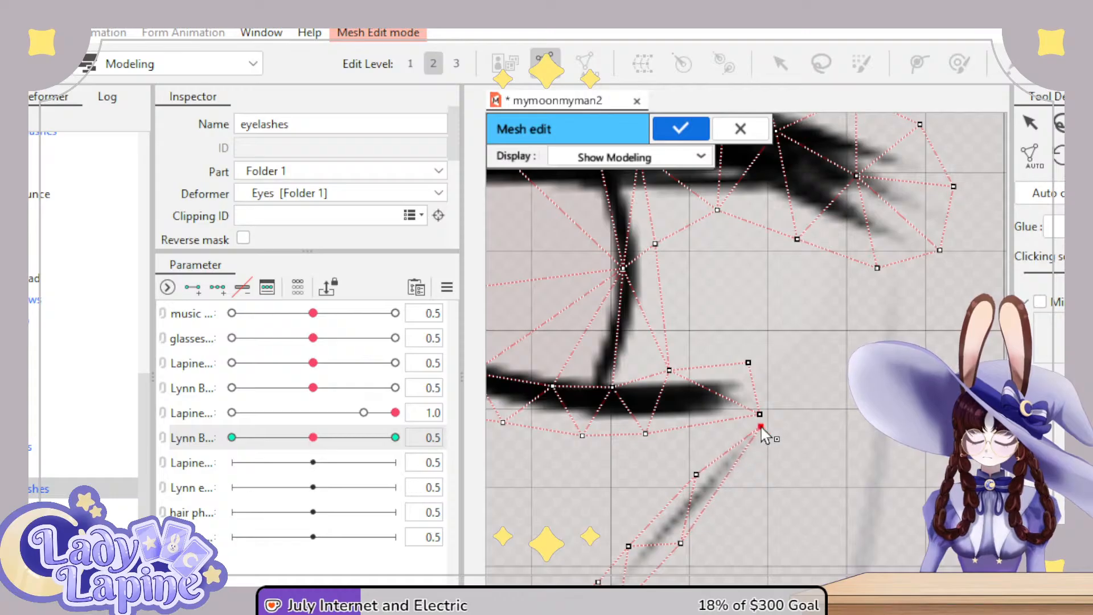
click(687, 132)
- Lasso the upper and lower lash vertices of both Lynn's eyes, excluding the separated crease and under-eye strokes
scroll(774, 467, down, 3)
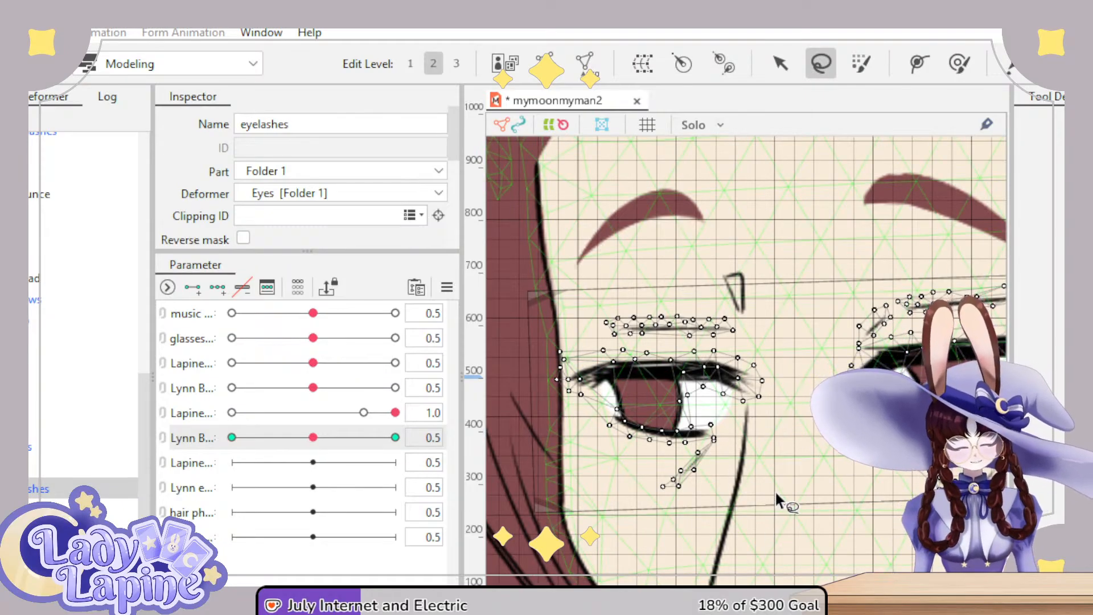
scroll(729, 471, down, 2)
drag(729, 472, 719, 476)
drag(568, 370, 513, 422)
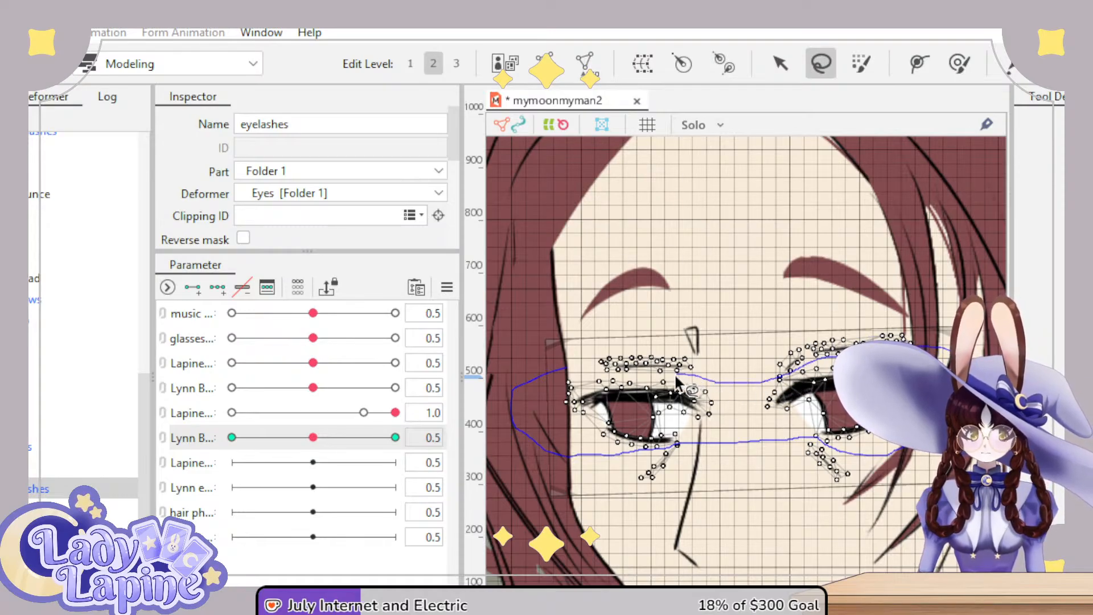
drag(563, 371, 565, 373)
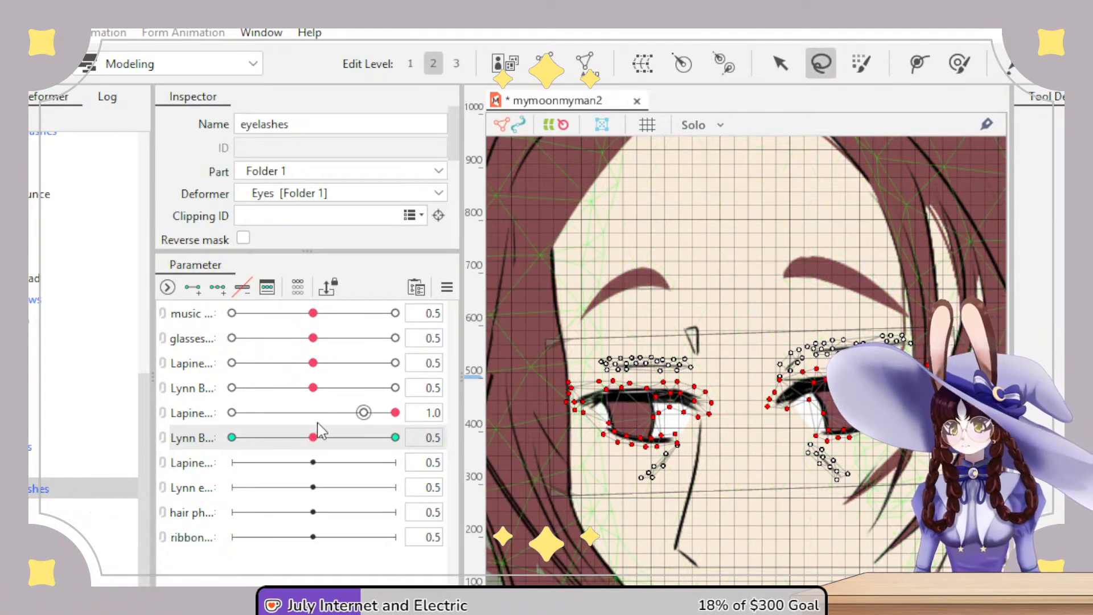
- Set Lynn's eye-closing parameter to 0.0 and squash the selected lashes vertically into narrow bands, shifted slightly downward over the eyes
drag(313, 438, 271, 444)
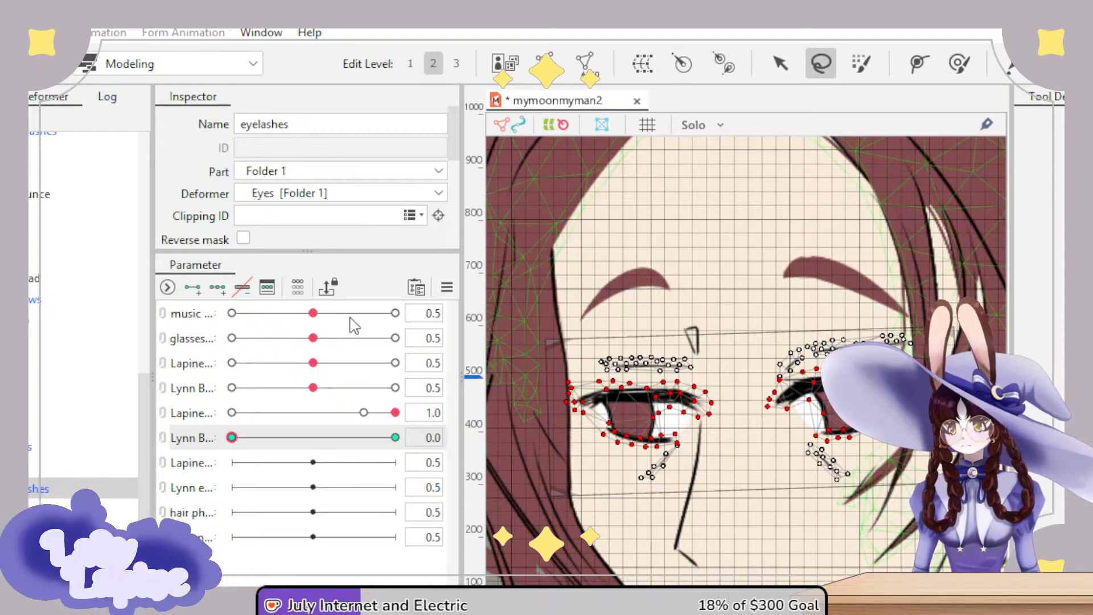
click(779, 63)
drag(752, 353, 753, 426)
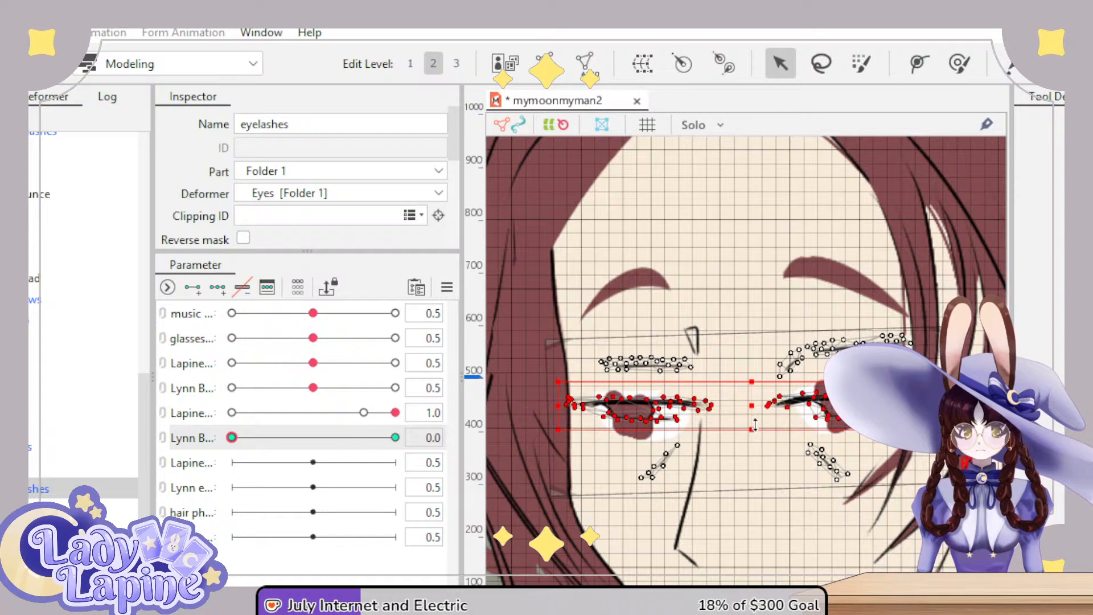
drag(753, 380, 753, 380)
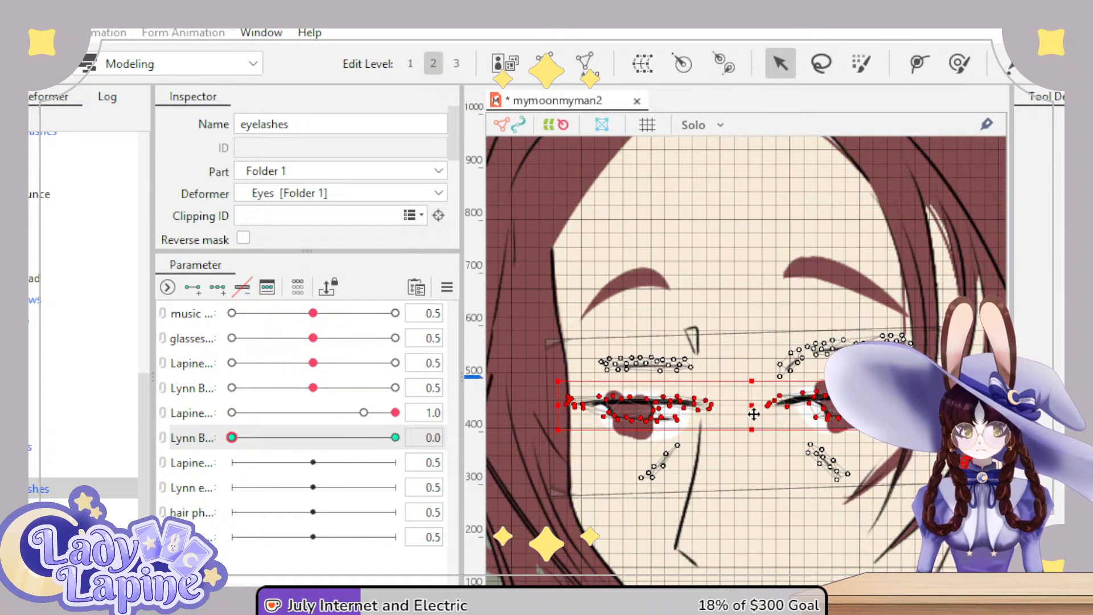
drag(753, 430, 757, 445)
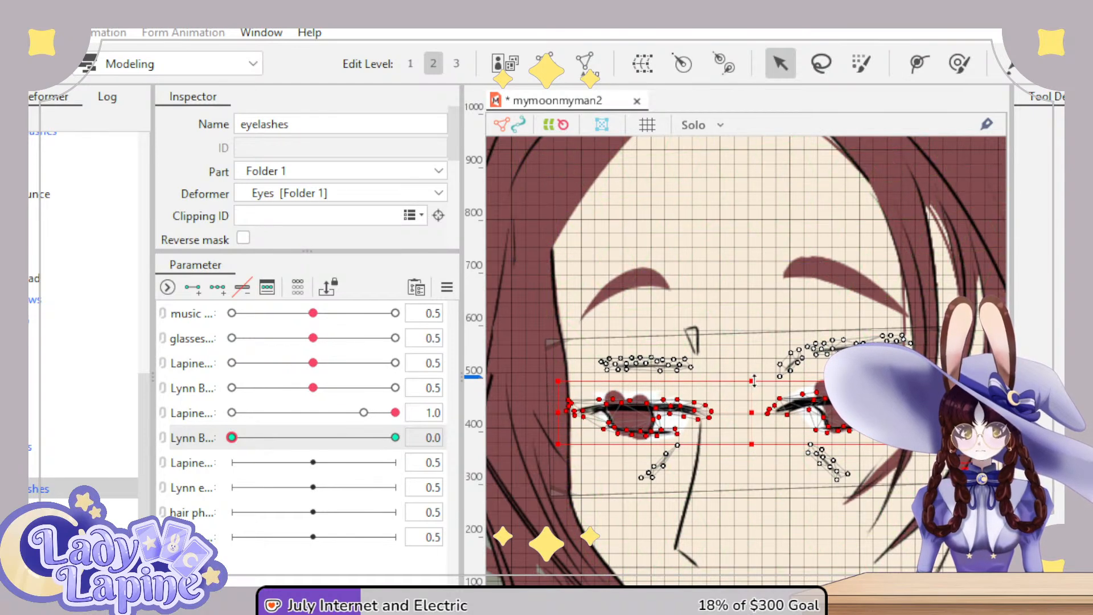
drag(753, 380, 753, 392)
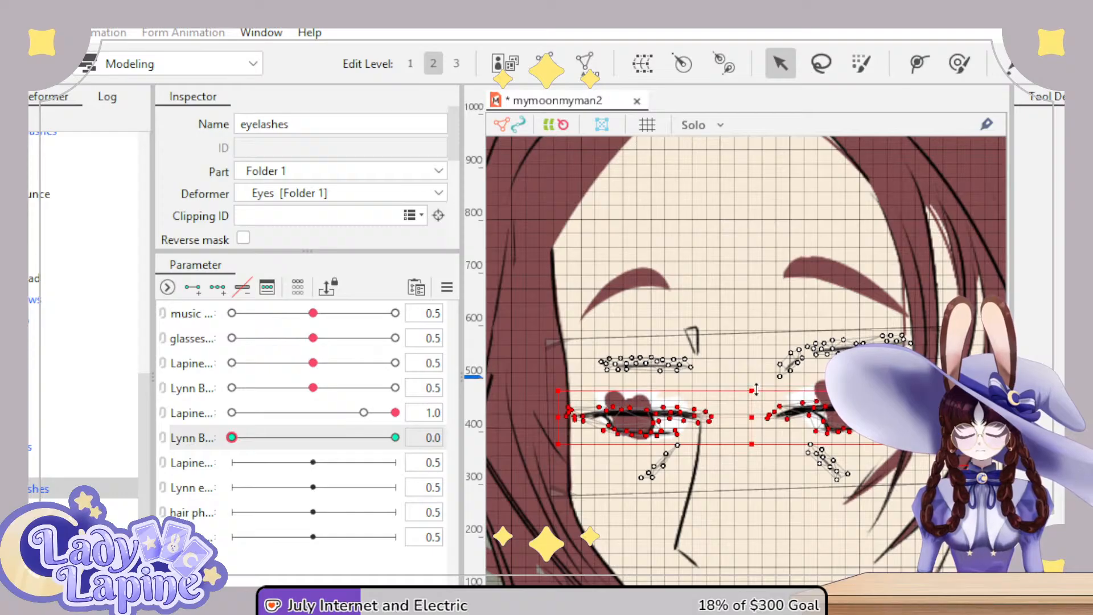
- Lasso only the lower lash vertices of Lynn's left-hand eye, ready for moving as one selection
scroll(626, 477, up, 2)
click(820, 67)
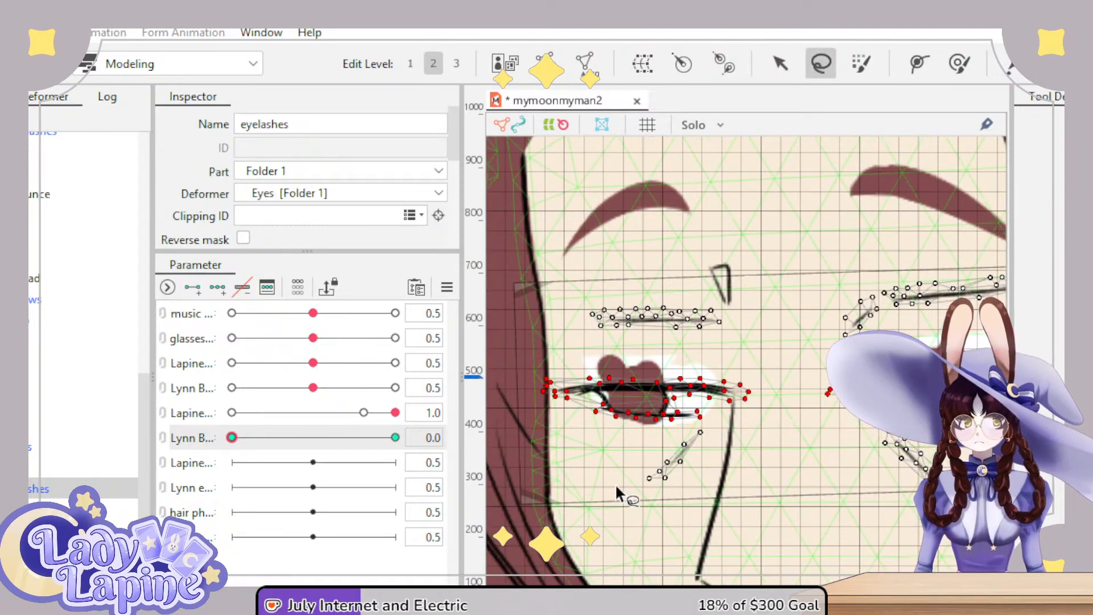
scroll(615, 482, up, 3)
drag(602, 393, 830, 388)
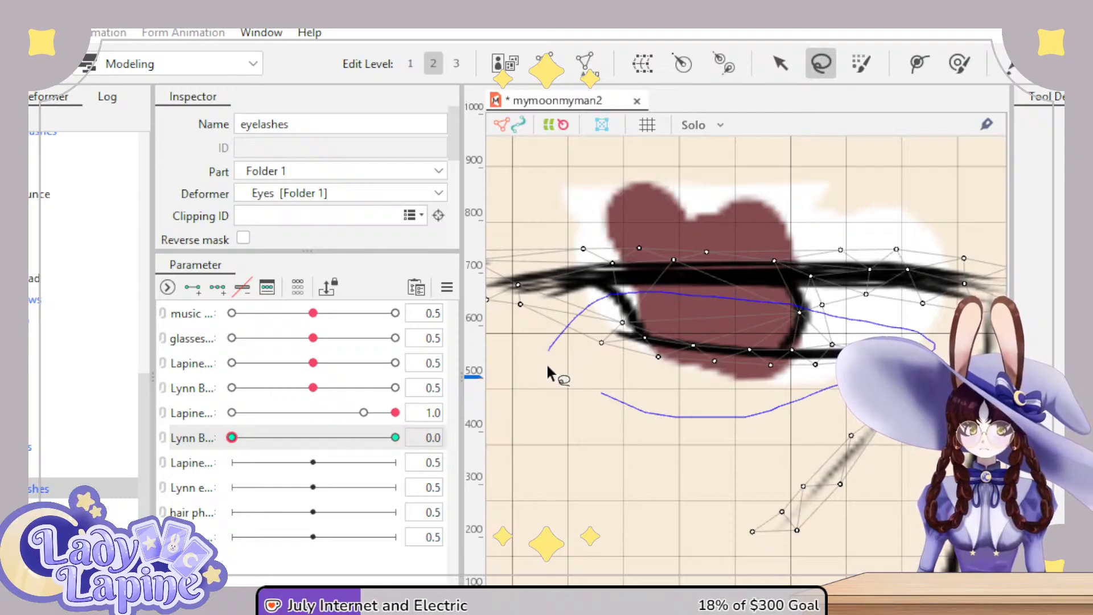
drag(548, 373, 550, 348)
click(781, 64)
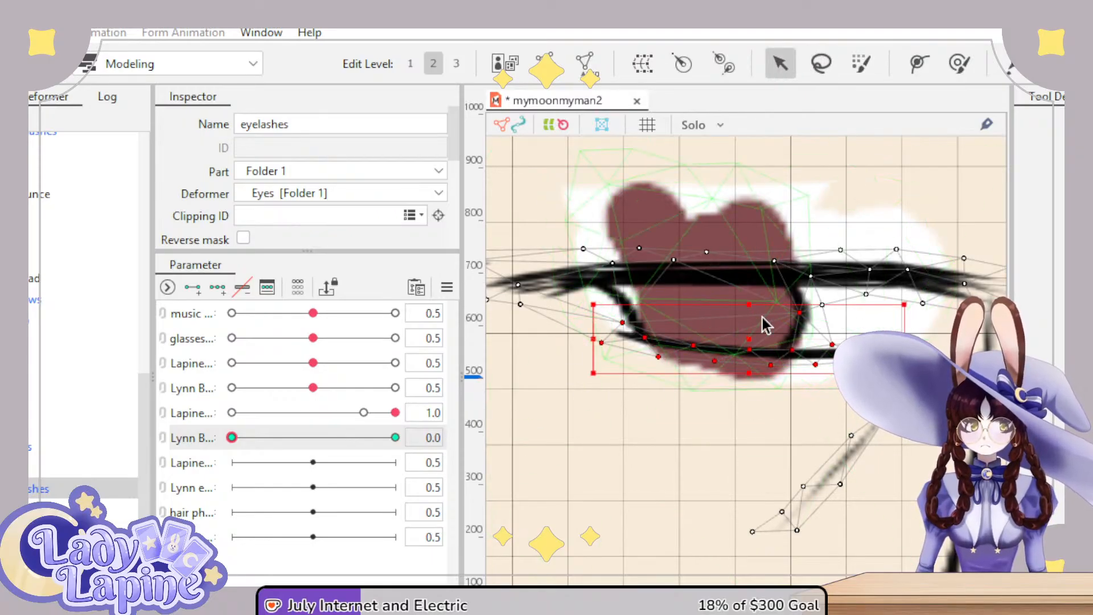
drag(757, 360, 744, 286)
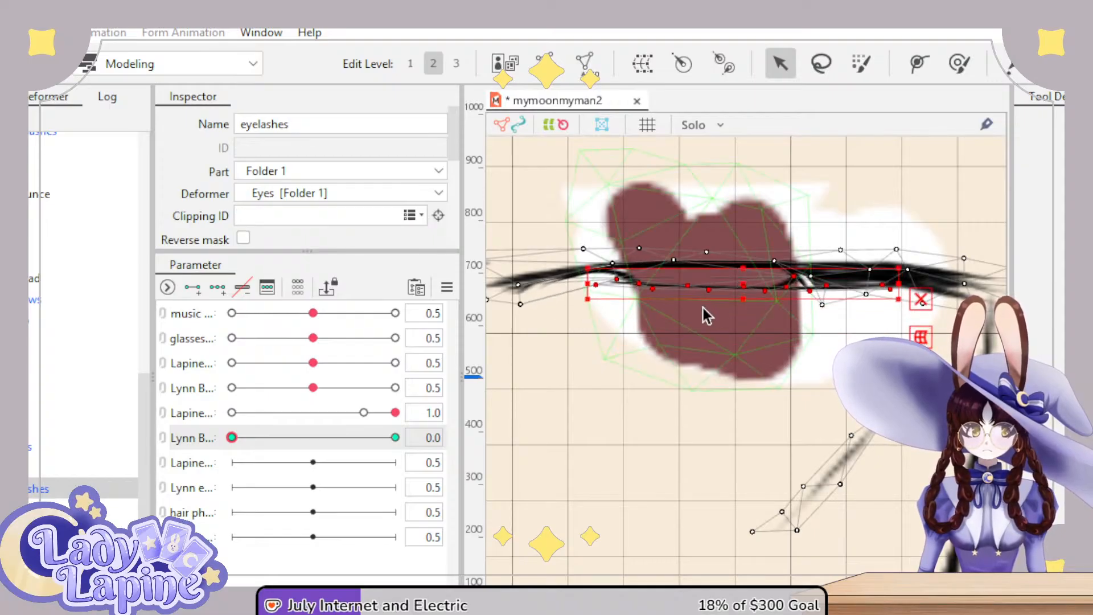
scroll(686, 311, up, 5)
drag(758, 446, 777, 489)
click(726, 320)
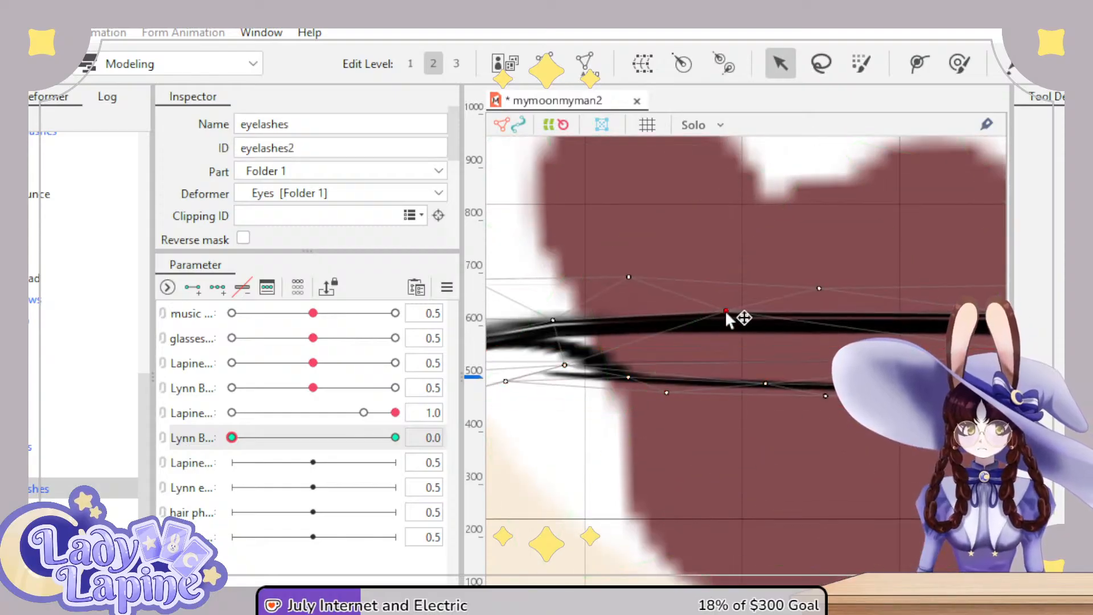
drag(725, 320, 724, 314)
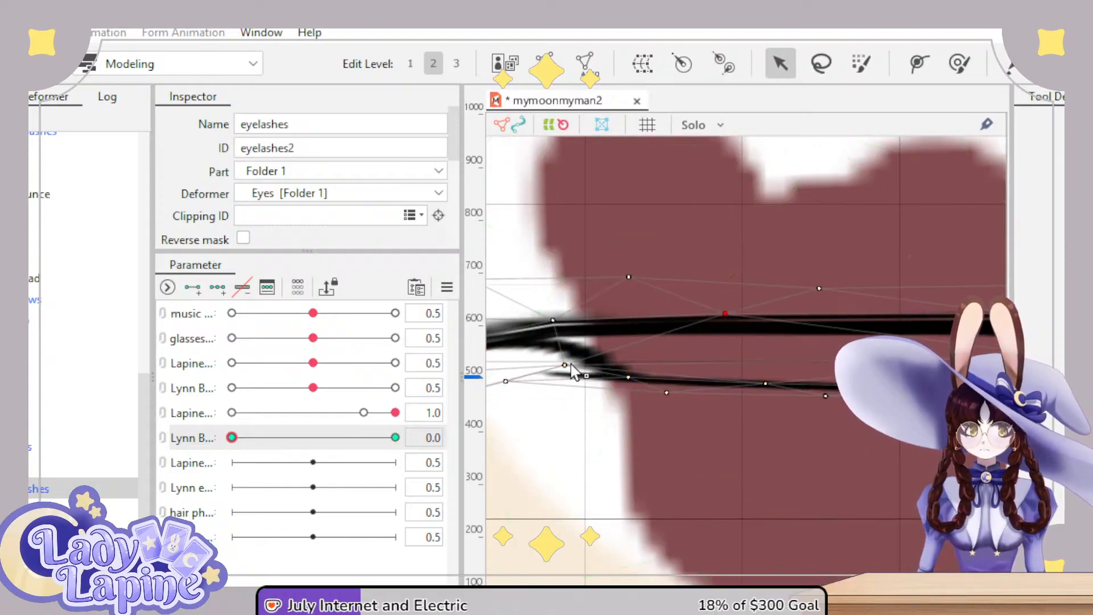
drag(571, 365, 570, 361)
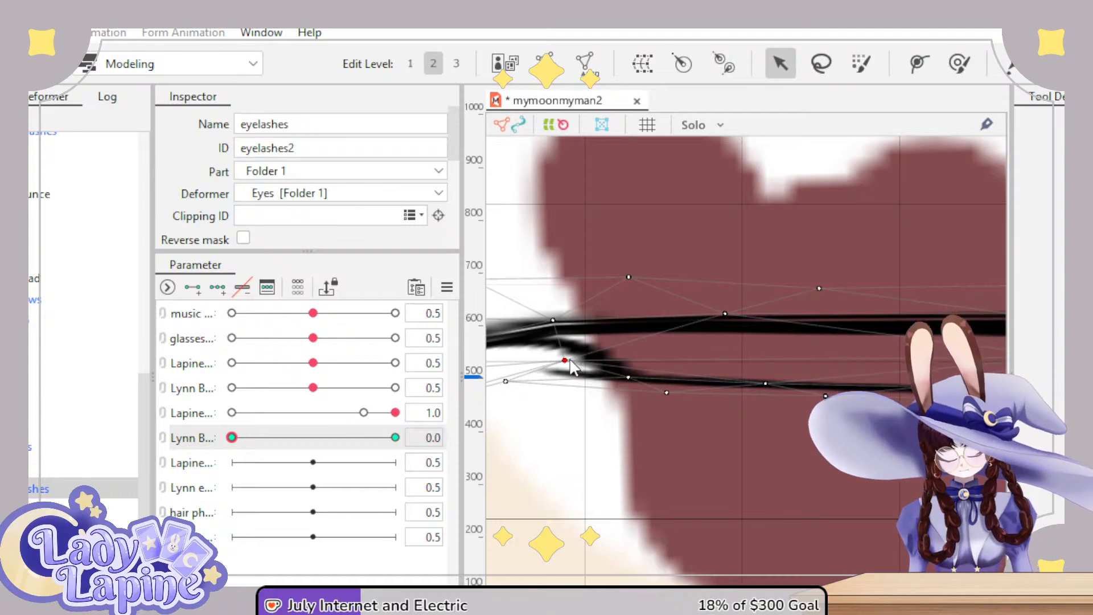
key(ctrl+z)
key(ctrl+a)
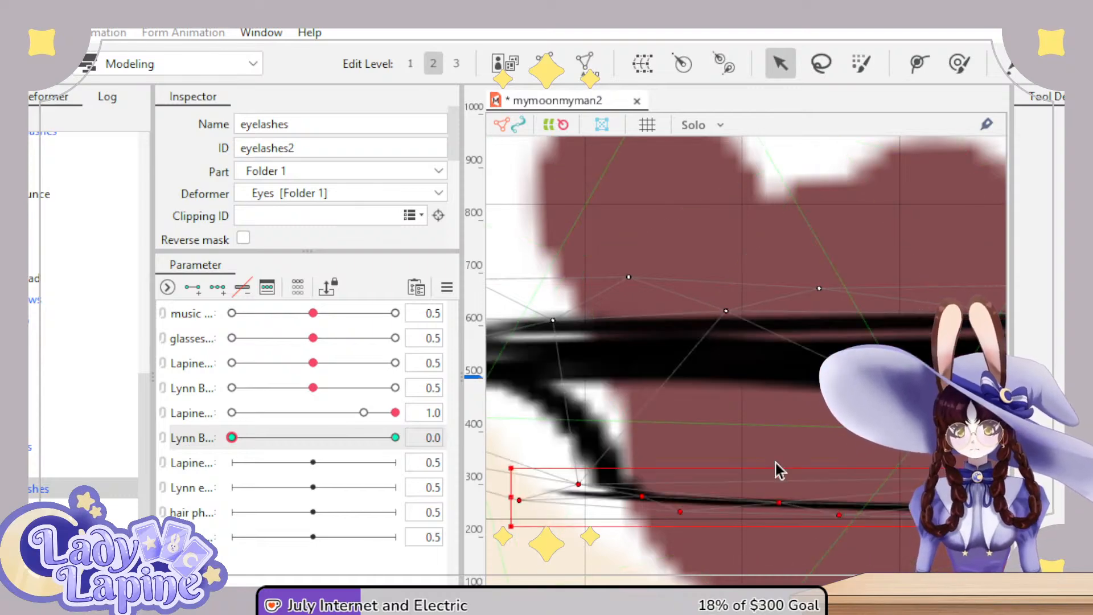
- Move the selected lower lash of the left-hand eye up until it sits just below the upper lash
scroll(775, 463, down, 3)
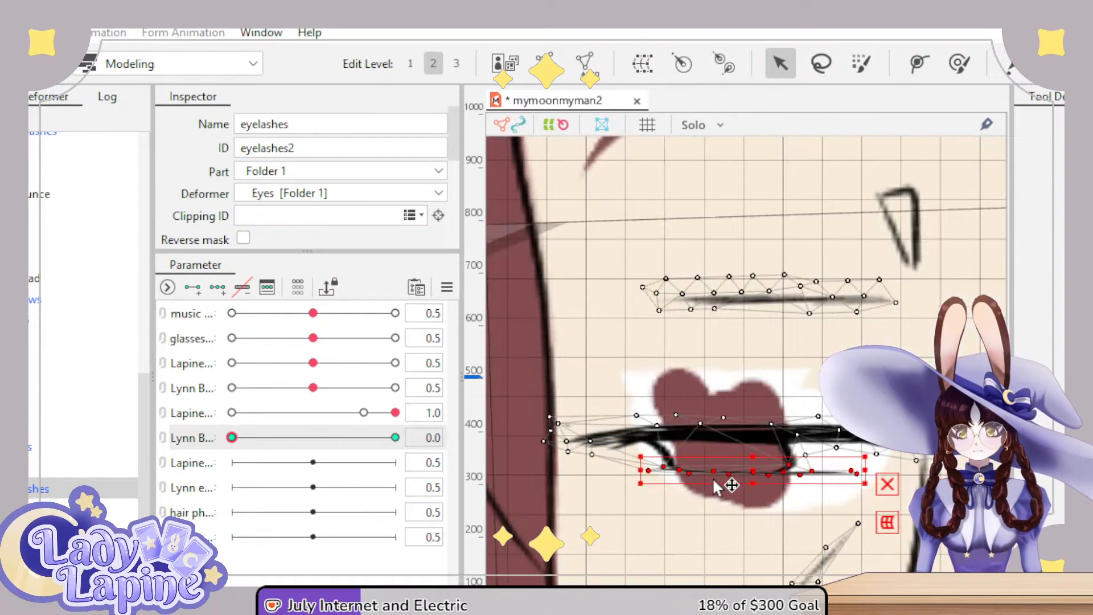
scroll(709, 464, down, 2)
scroll(716, 509, up, 1)
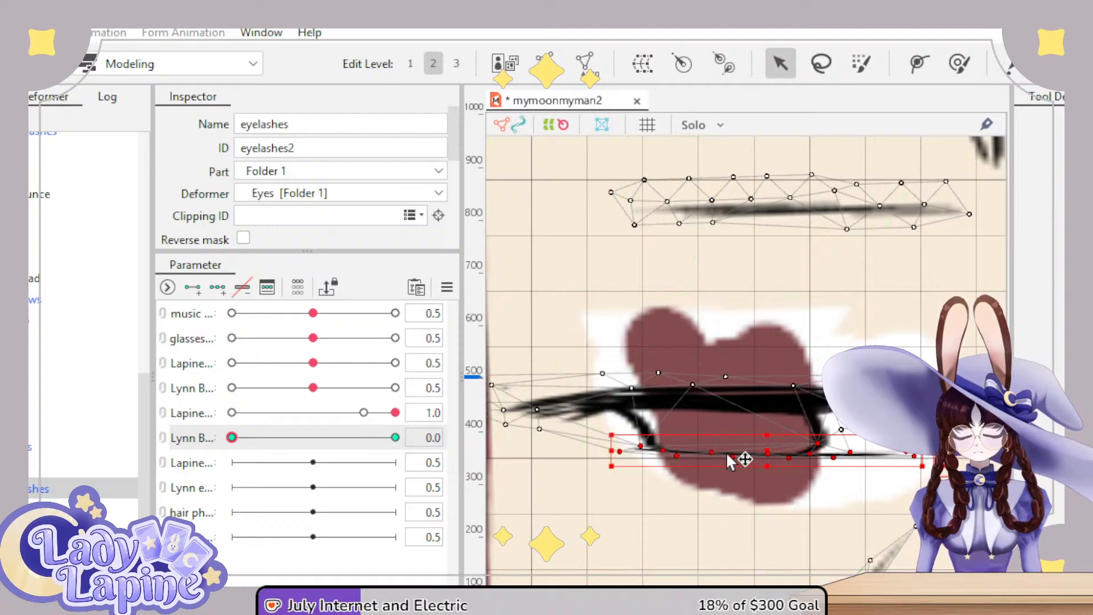
drag(763, 454, 749, 417)
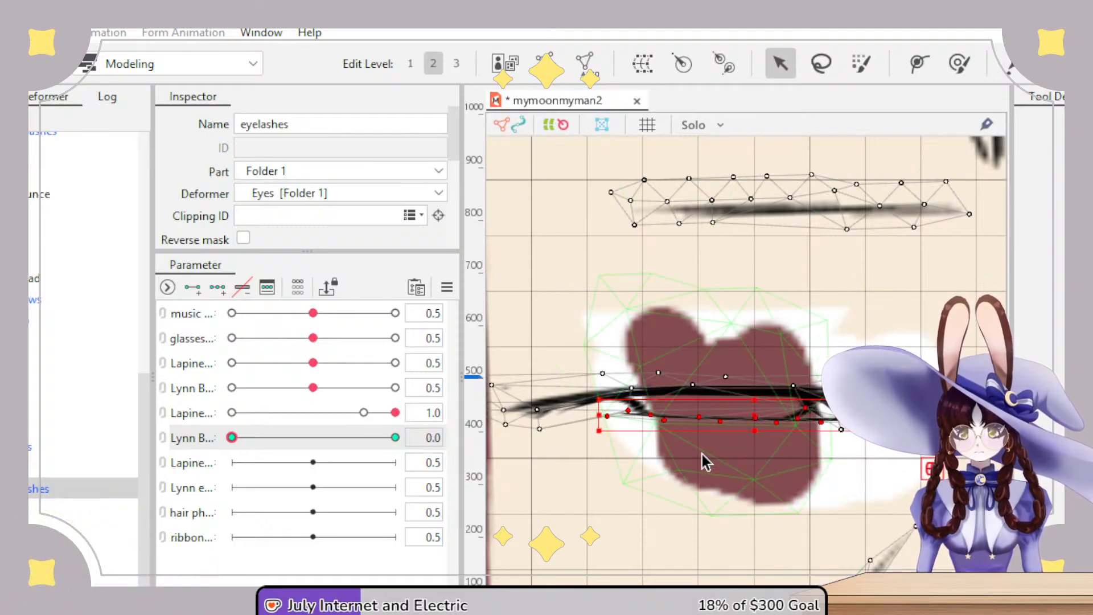
- Adjust the upper lash vertices and the lower lash's outer-corner vertex on the left-hand eye to refine the closed shape
scroll(702, 459, up, 5)
mouse_move(714, 379)
mouse_down()
mouse_move(723, 421)
mouse_move(715, 384)
mouse_up()
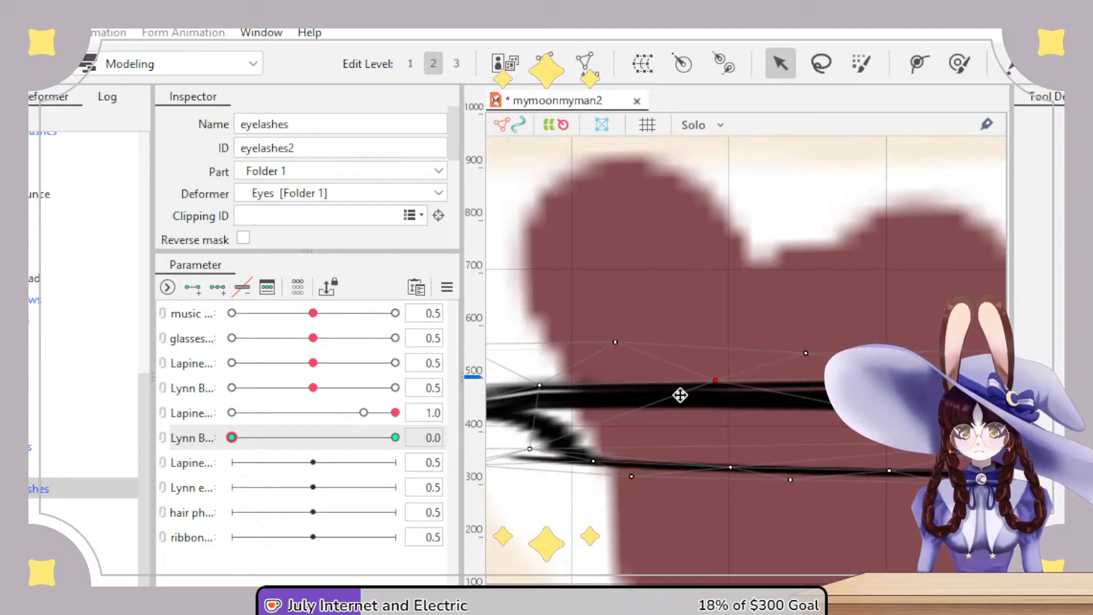
click(539, 385)
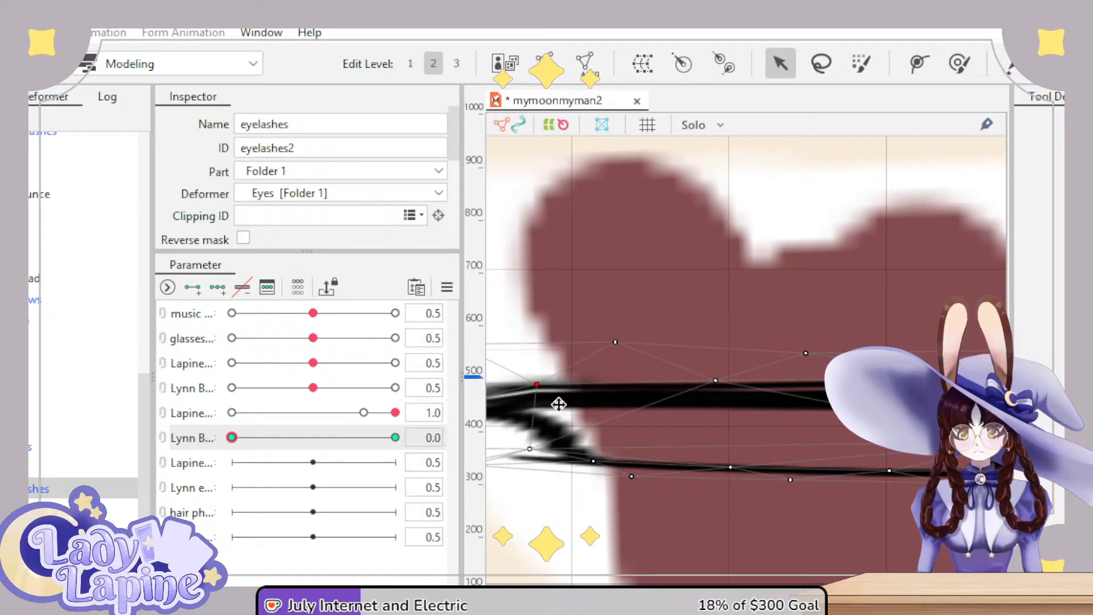
mouse_move(530, 449)
mouse_down()
mouse_move(541, 424)
mouse_move(546, 445)
mouse_move(535, 403)
mouse_move(532, 446)
mouse_move(547, 415)
mouse_move(536, 458)
mouse_up()
scroll(747, 501, down, 3)
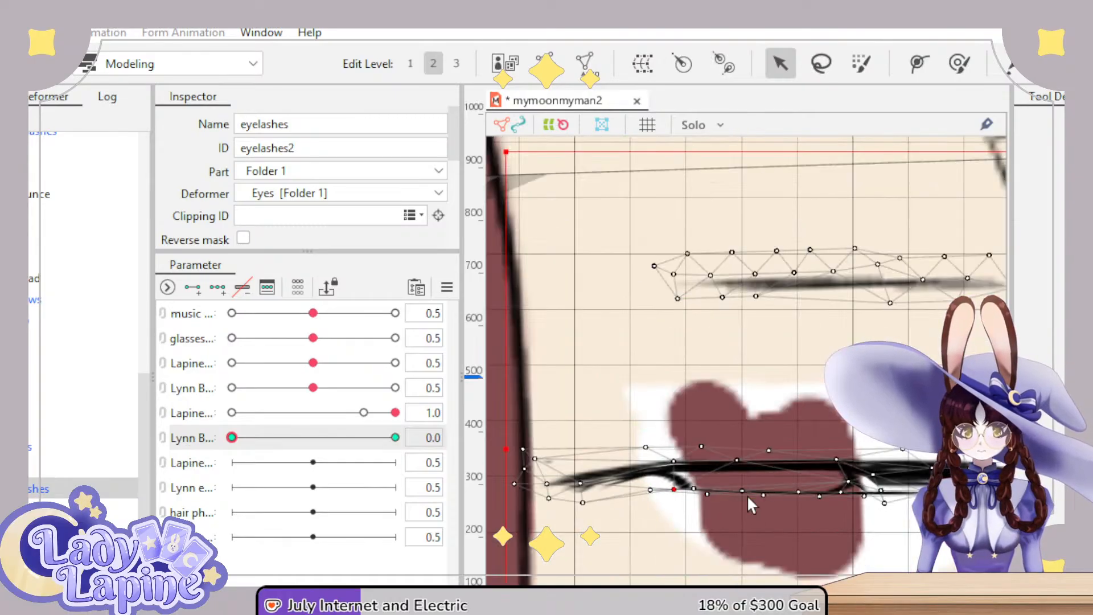
- Raise the lower lash vertices at the inner corner and inner half of Lynn's left-hand eye toward the upper lash
scroll(747, 494, up, 5)
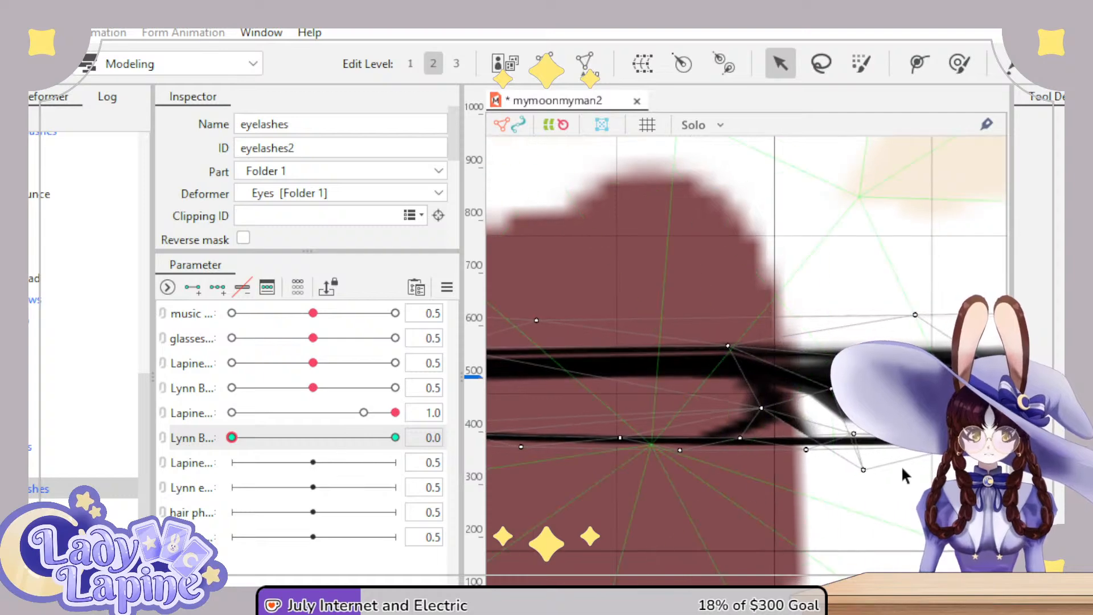
drag(864, 471, 857, 427)
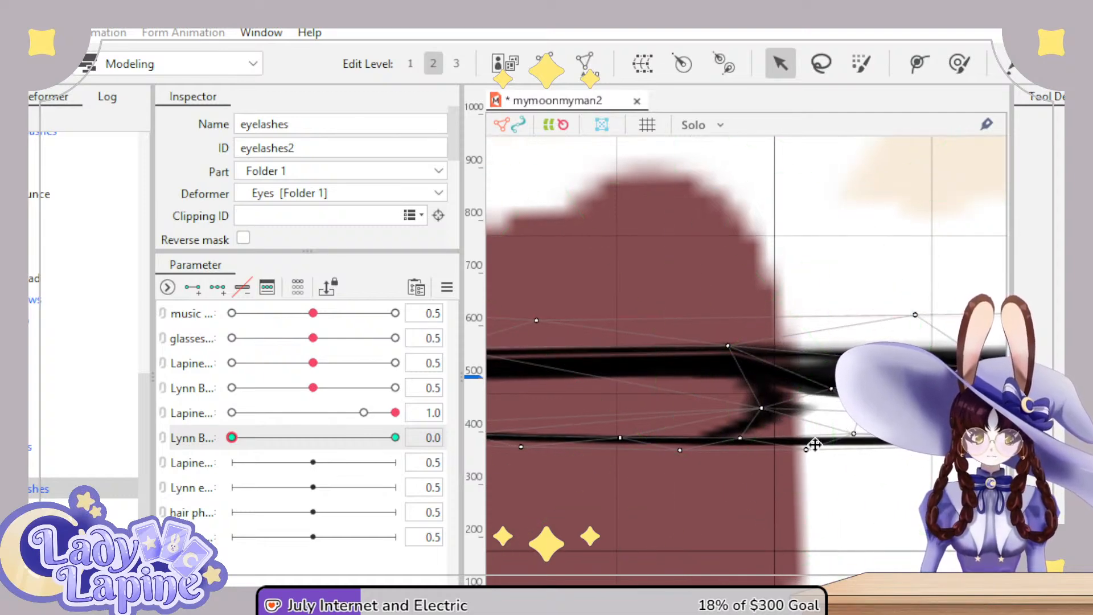
mouse_move(847, 434)
mouse_down()
mouse_move(852, 422)
mouse_move(836, 427)
mouse_up()
click(740, 438)
drag(740, 438, 758, 383)
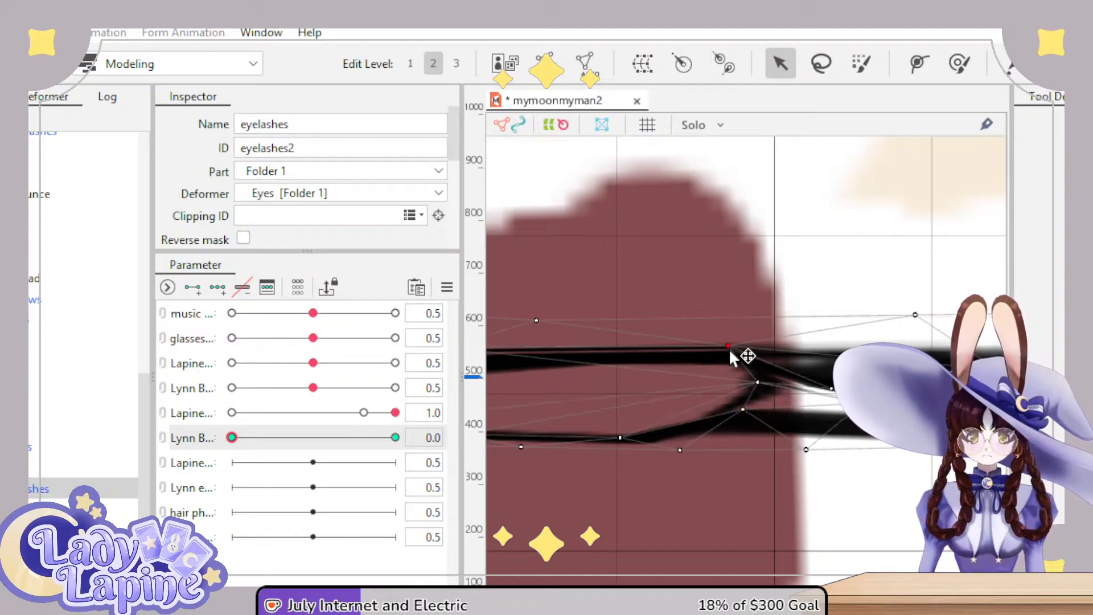
drag(621, 436, 629, 382)
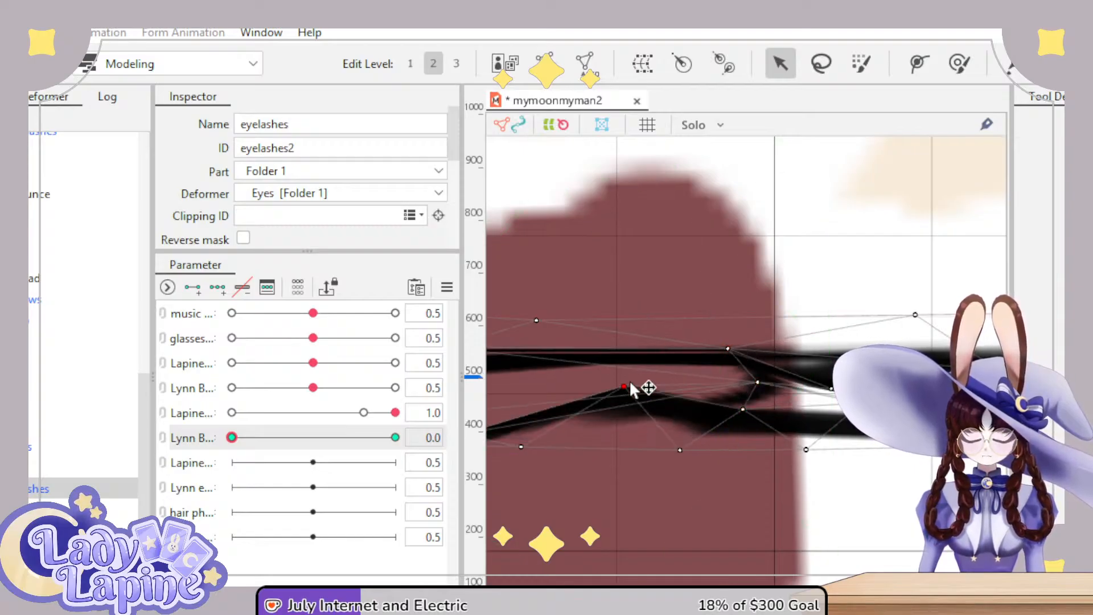
drag(681, 450, 682, 440)
drag(744, 409, 743, 402)
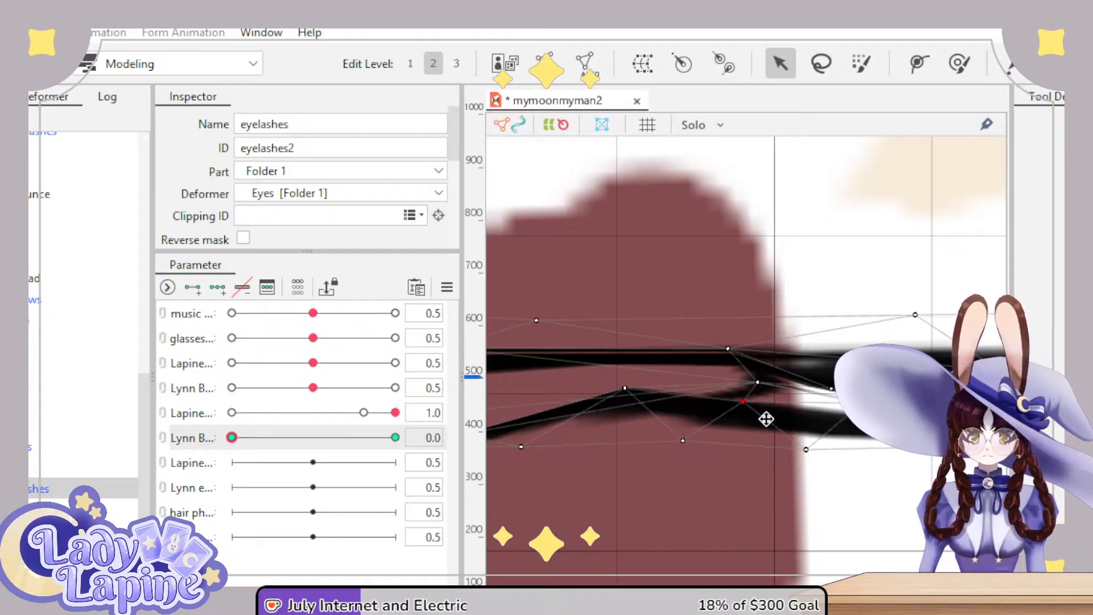
- Pull the left-hand eye's middle lower lash vertex and inner-corner vertex up into the upper lash, closing the gap between them
scroll(813, 447, right, 5)
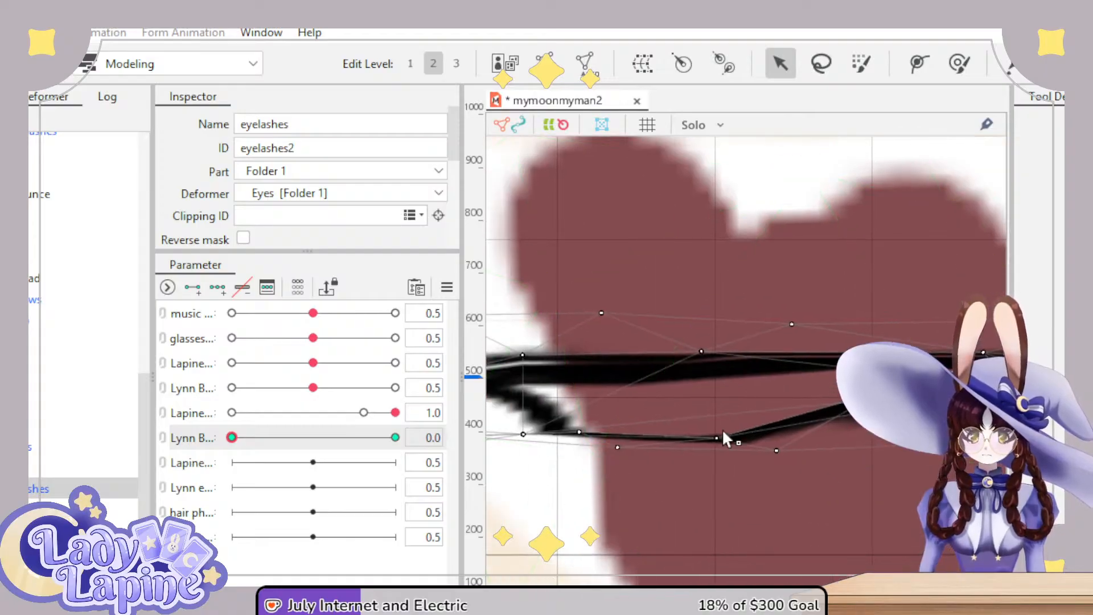
drag(716, 439, 711, 374)
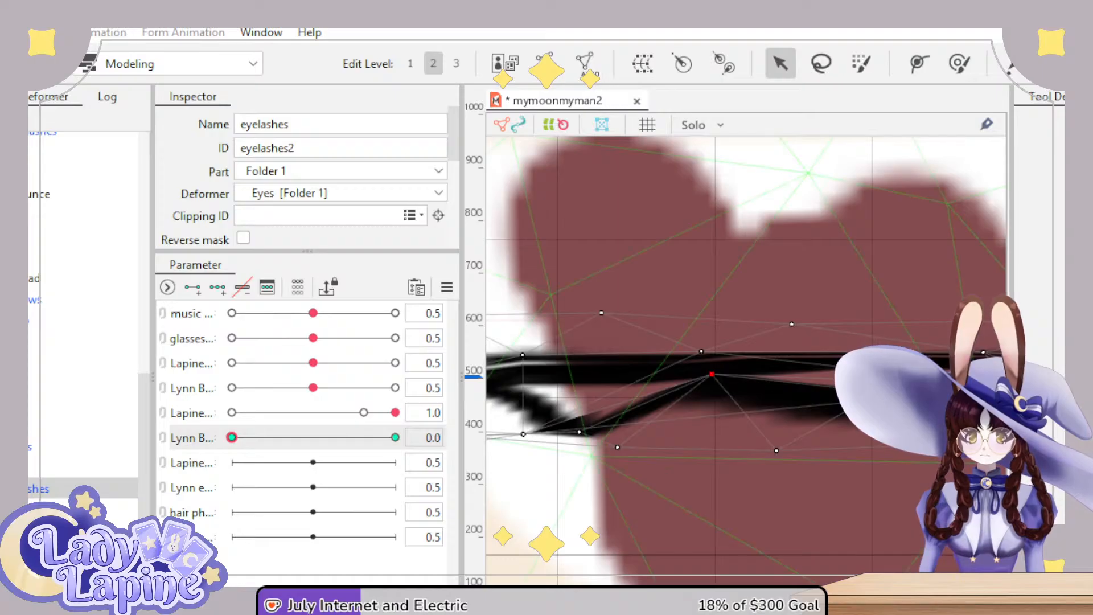
scroll(810, 464, right, 2)
scroll(809, 464, up, 3)
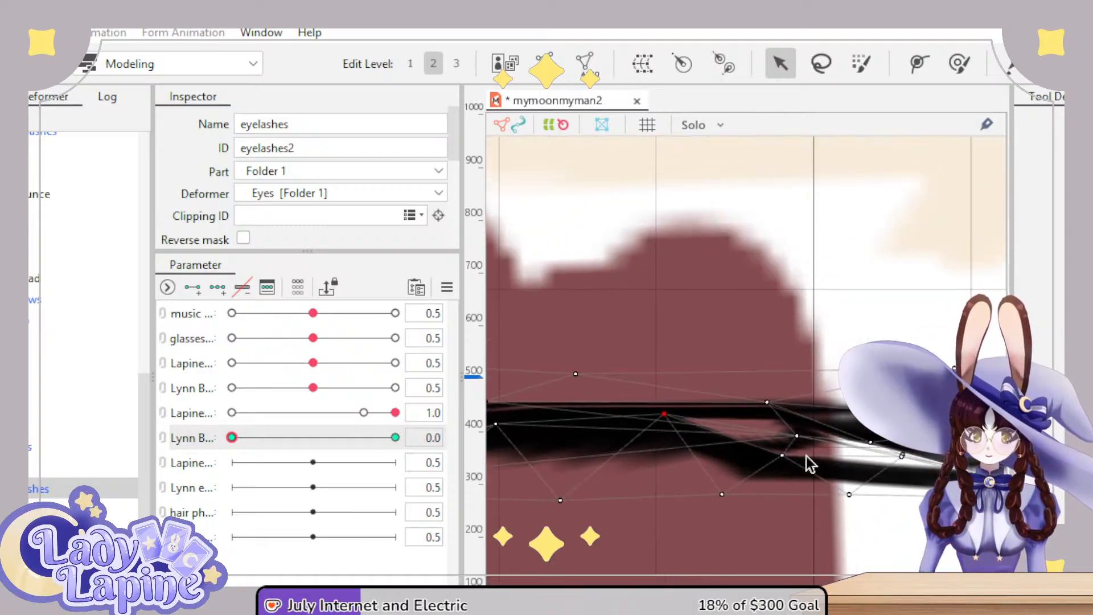
drag(782, 455, 799, 413)
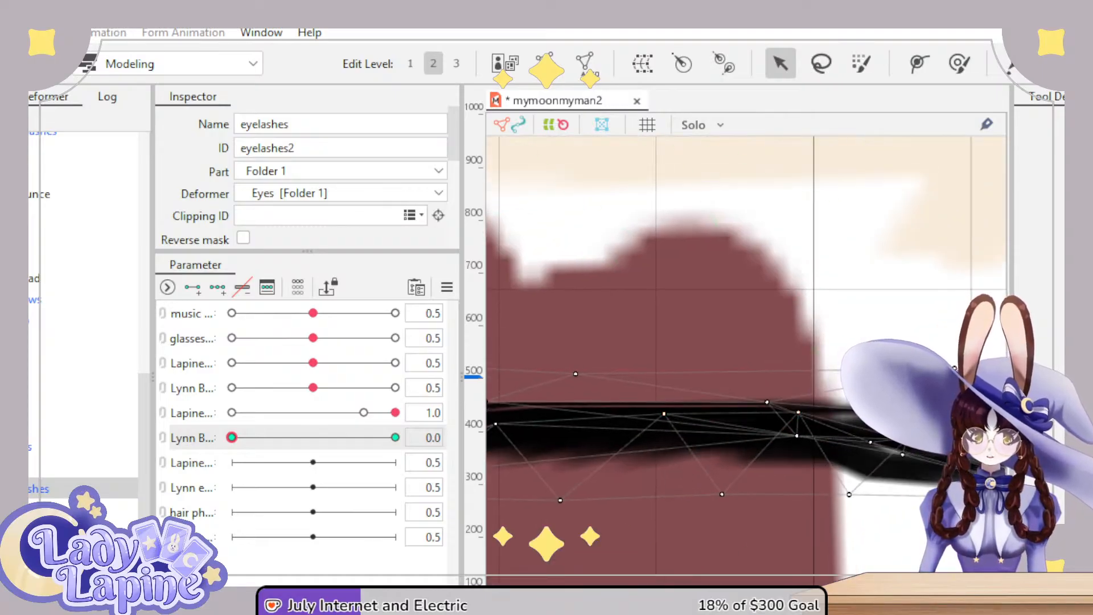
scroll(893, 507, left, 2)
scroll(606, 515, right, 1)
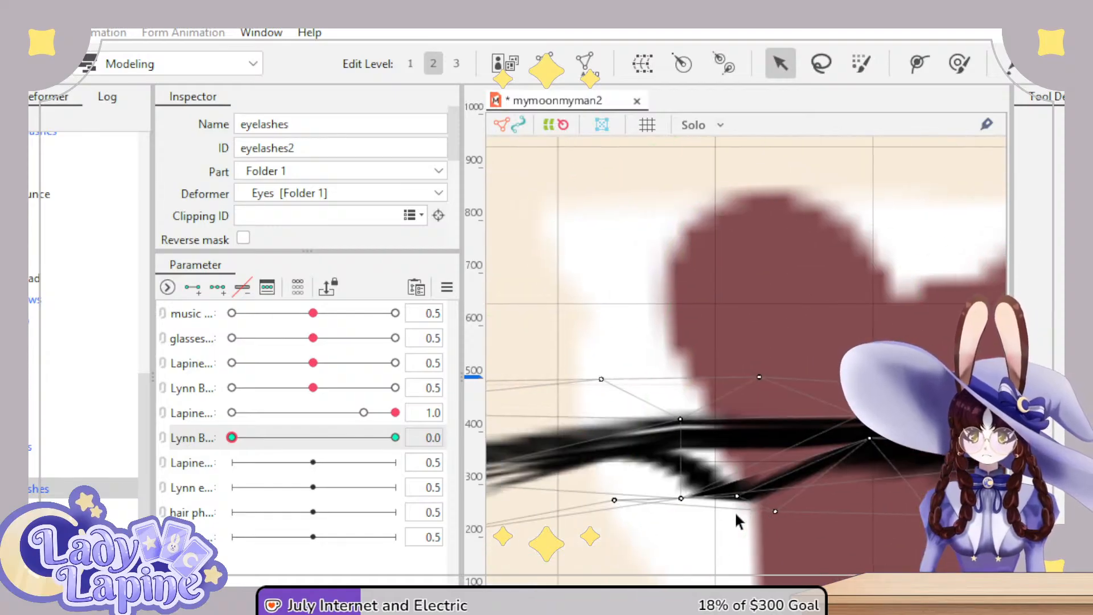
- Tuck the outer-corner lower lash vertices of the left-hand eye into the upper lash to form one closed line
click(729, 428)
mouse_move(680, 498)
mouse_down()
mouse_move(691, 467)
mouse_move(686, 488)
mouse_up()
drag(614, 500, 568, 450)
mouse_move(673, 499)
mouse_down()
mouse_move(692, 479)
mouse_move(695, 505)
mouse_move(690, 495)
mouse_up()
scroll(779, 526, down, 2)
scroll(783, 525, down, 3)
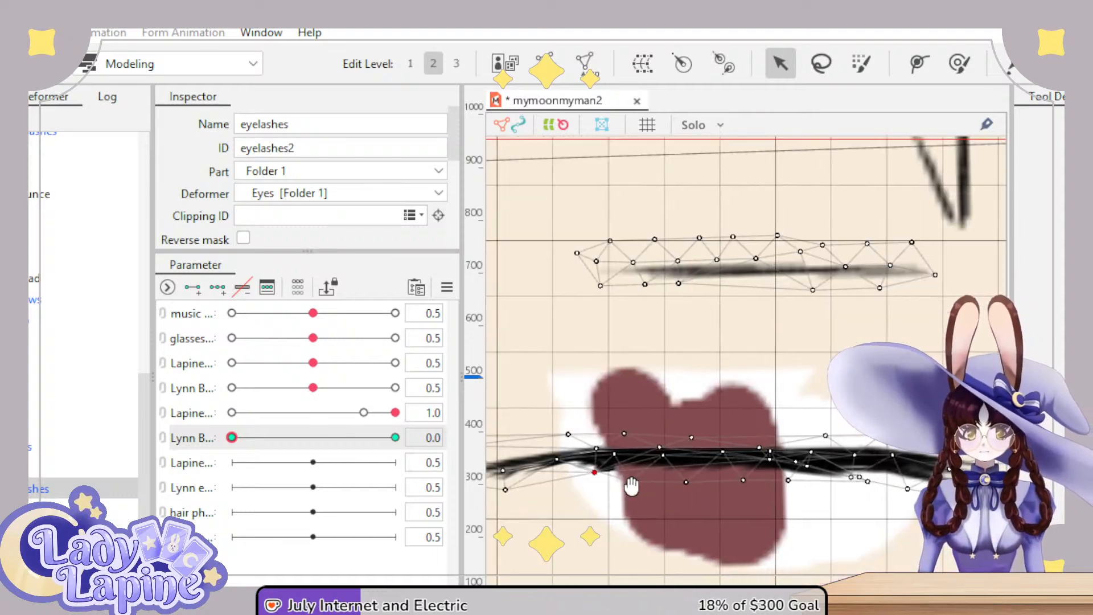
- Lasso the lower lash vertices of Lynn's right-hand eye, move them up onto the upper lash, and deselect them
scroll(632, 446, up, 4)
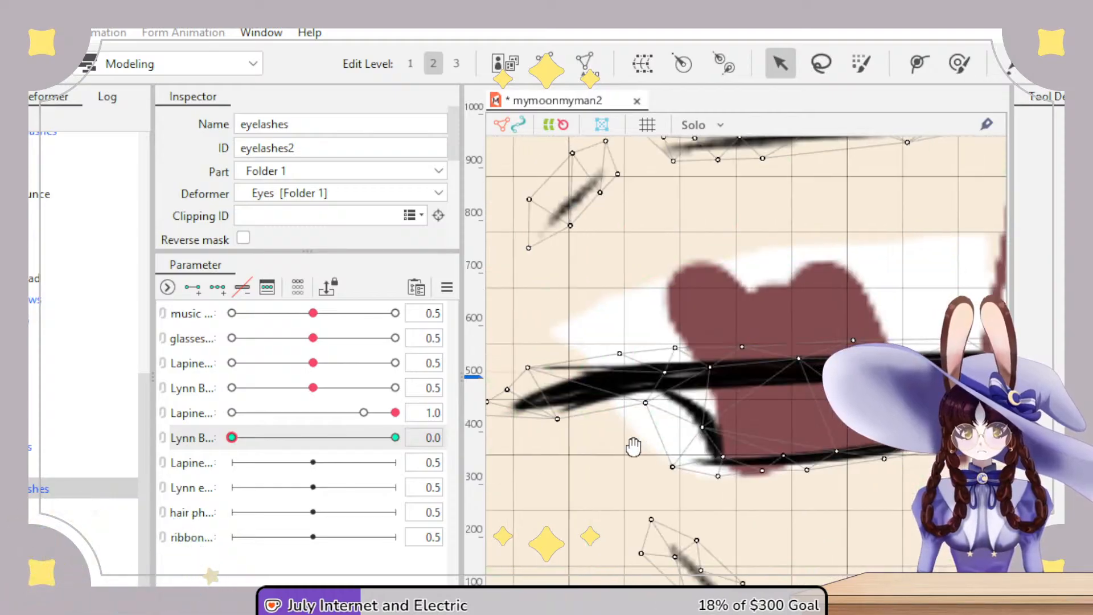
click(821, 63)
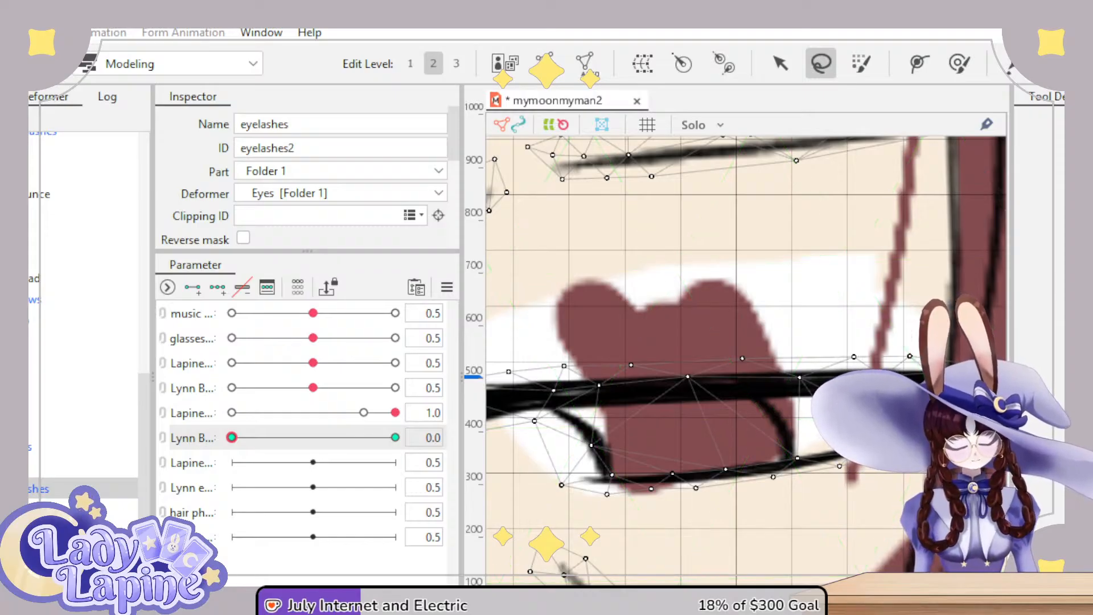
drag(524, 475, 532, 509)
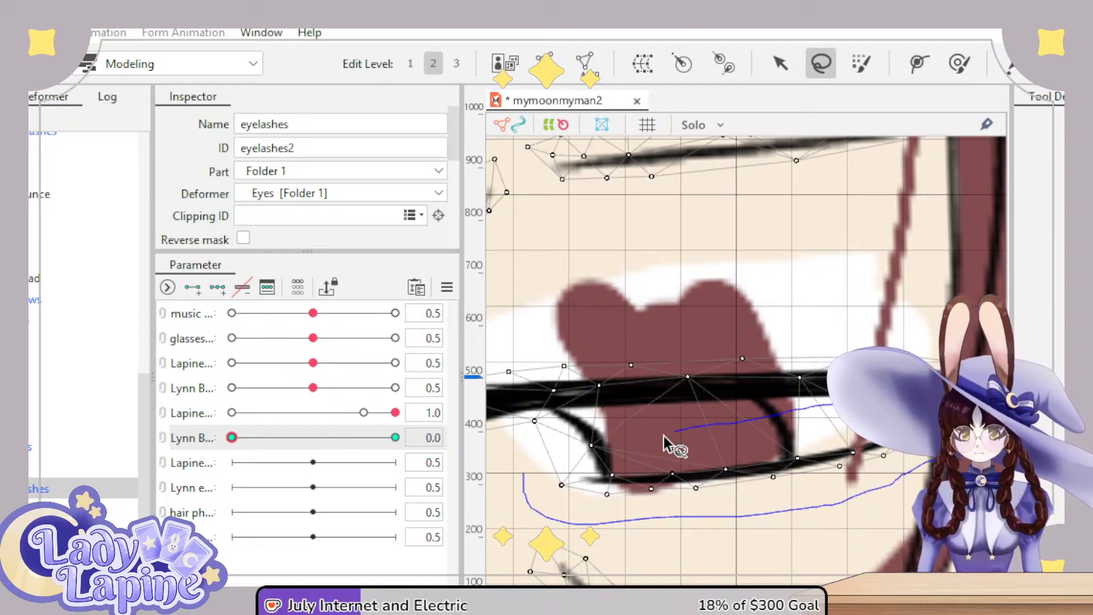
drag(524, 477, 528, 479)
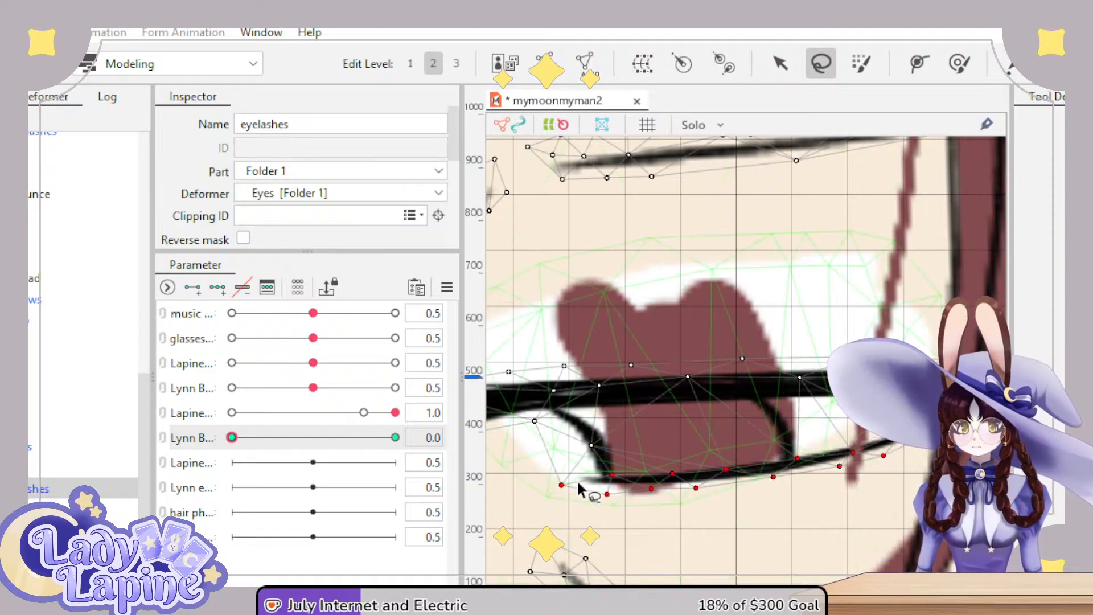
drag(736, 480, 699, 414)
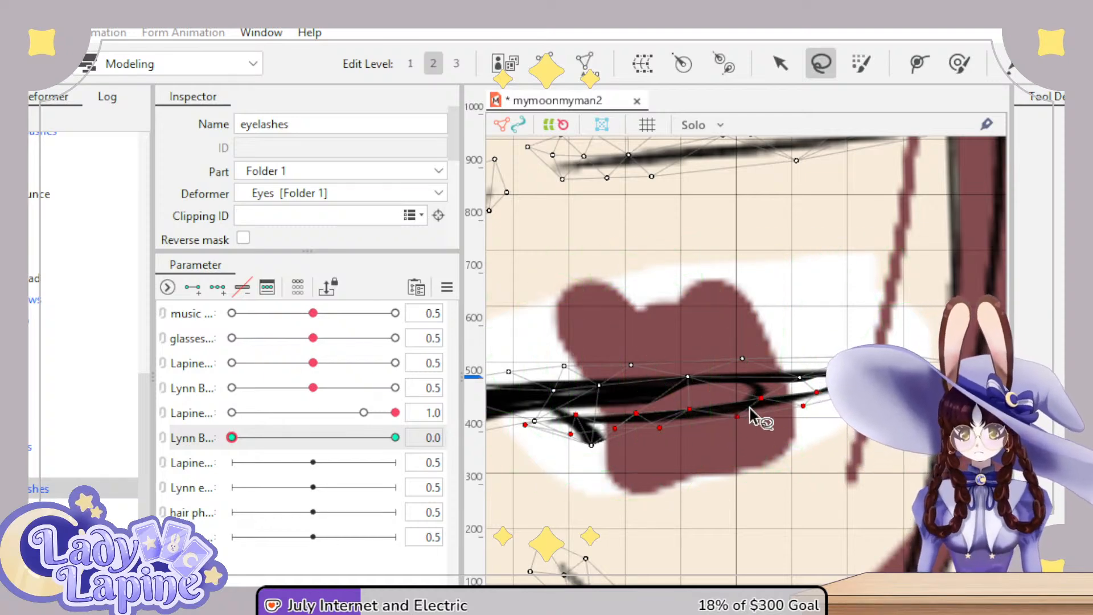
drag(737, 408, 729, 389)
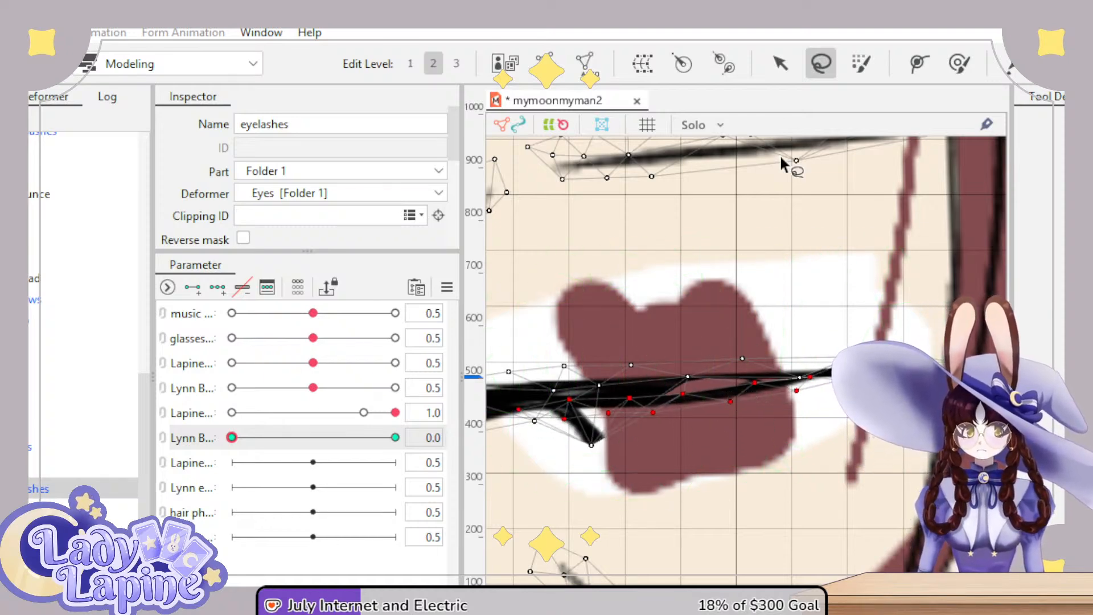
click(781, 69)
drag(842, 381, 835, 382)
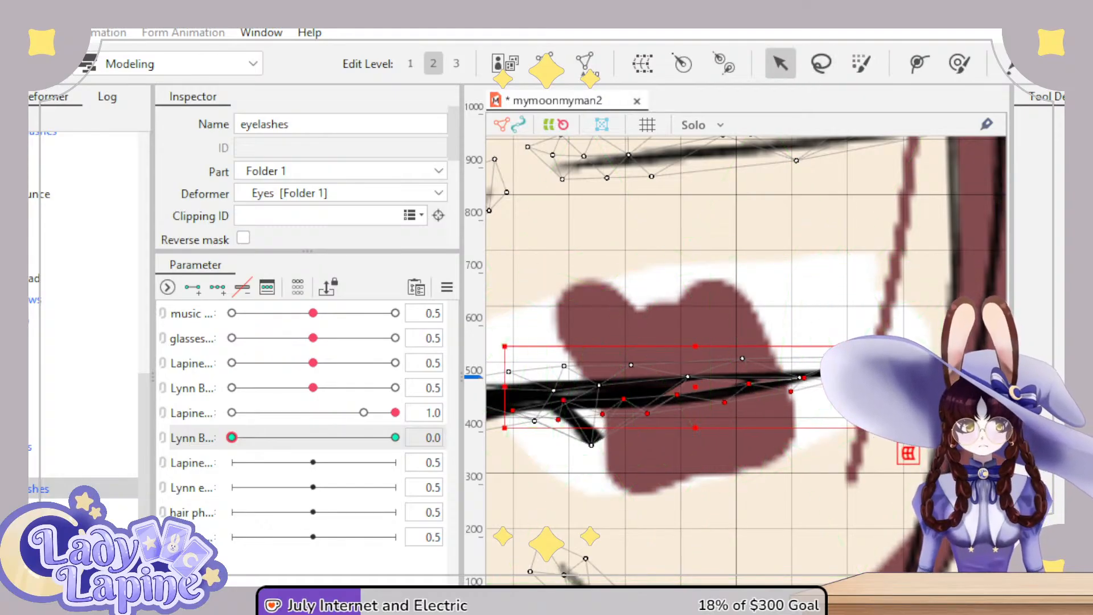
click(756, 425)
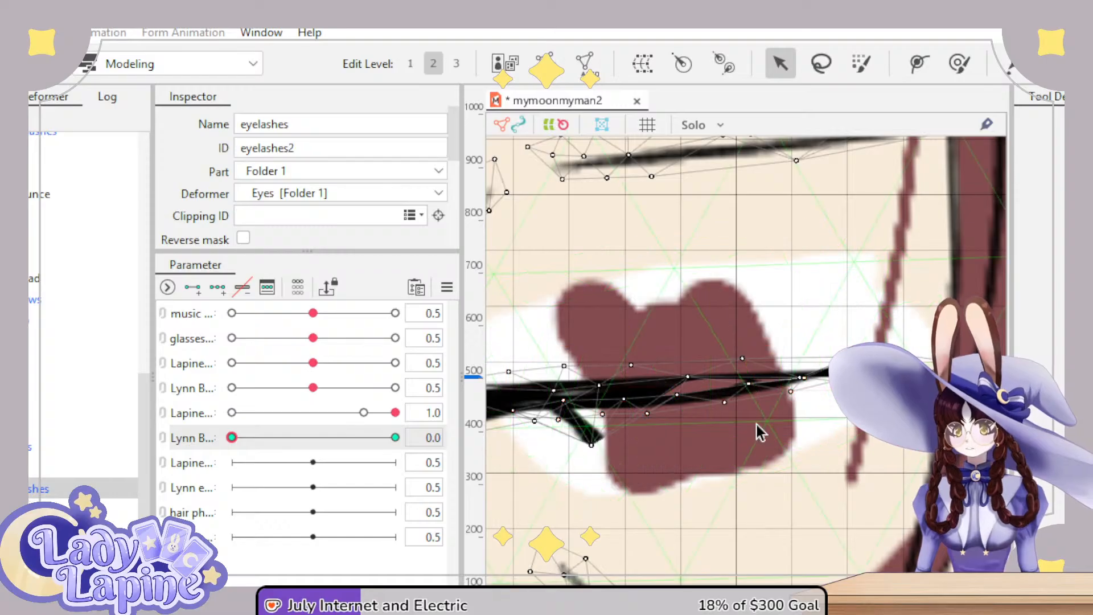
- Raise the right-hand eye's remaining lower lash vertices into the upper lash and flatten the outer-corner vertices into the closed line
scroll(756, 424, up, 2)
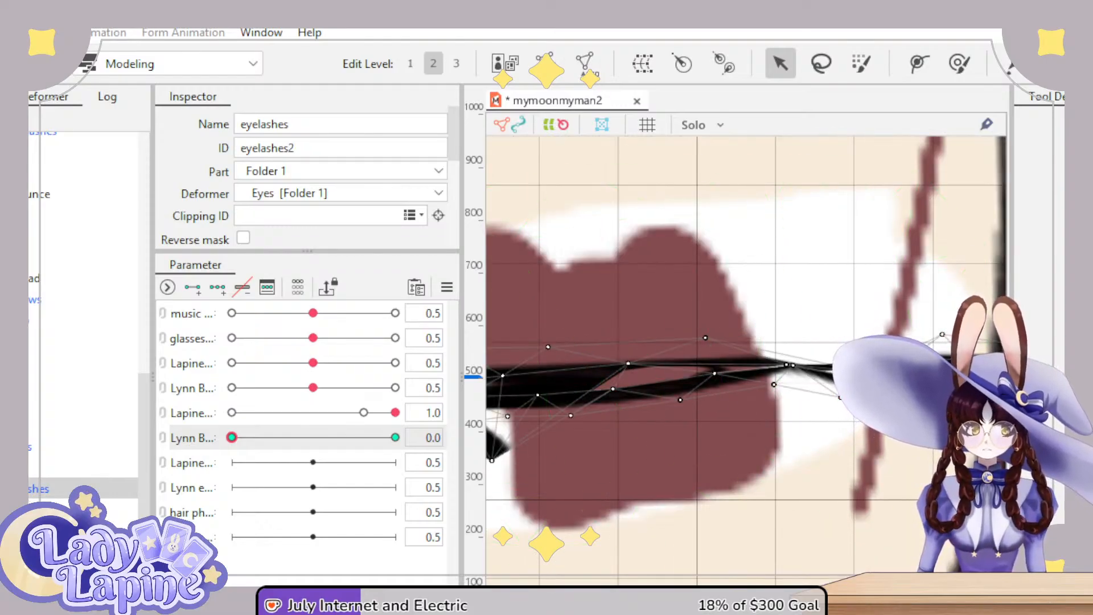
scroll(615, 410, up, 1)
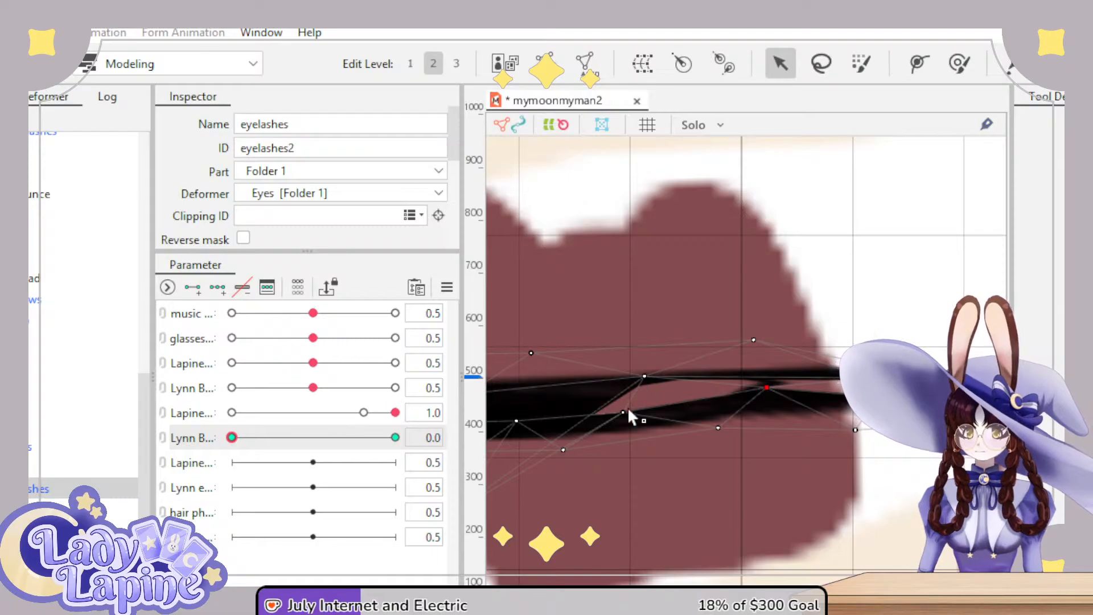
drag(629, 413, 625, 380)
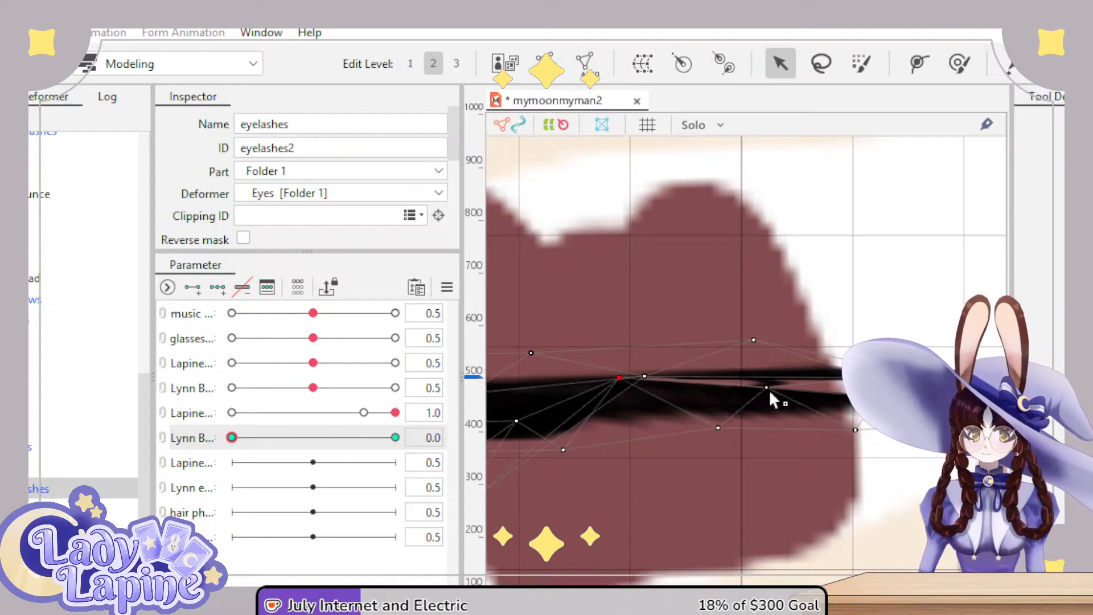
drag(770, 392, 773, 379)
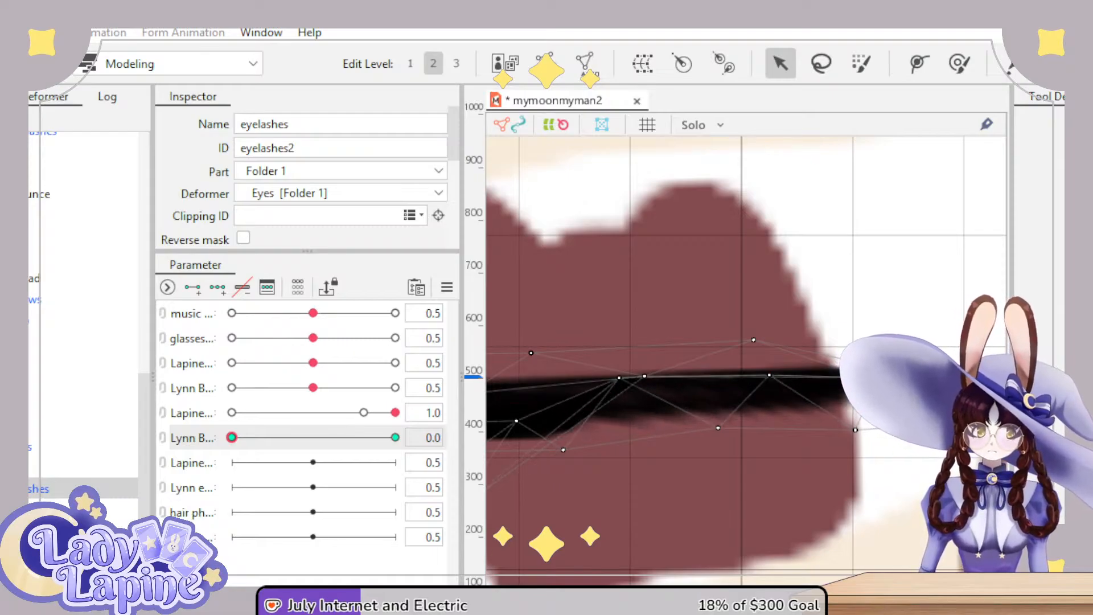
drag(964, 399, 767, 444)
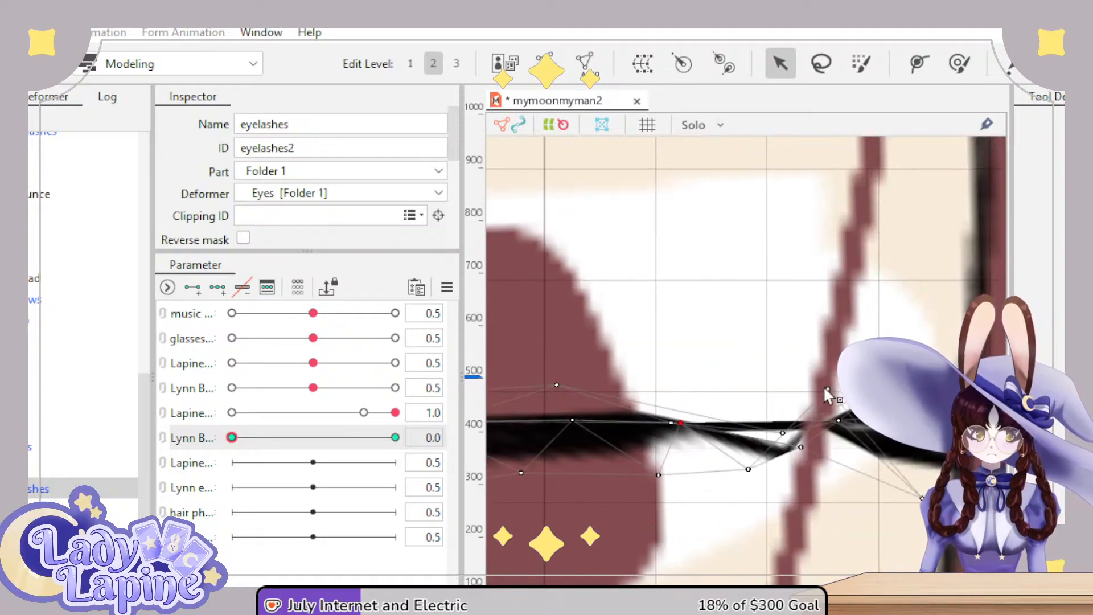
drag(824, 389, 829, 432)
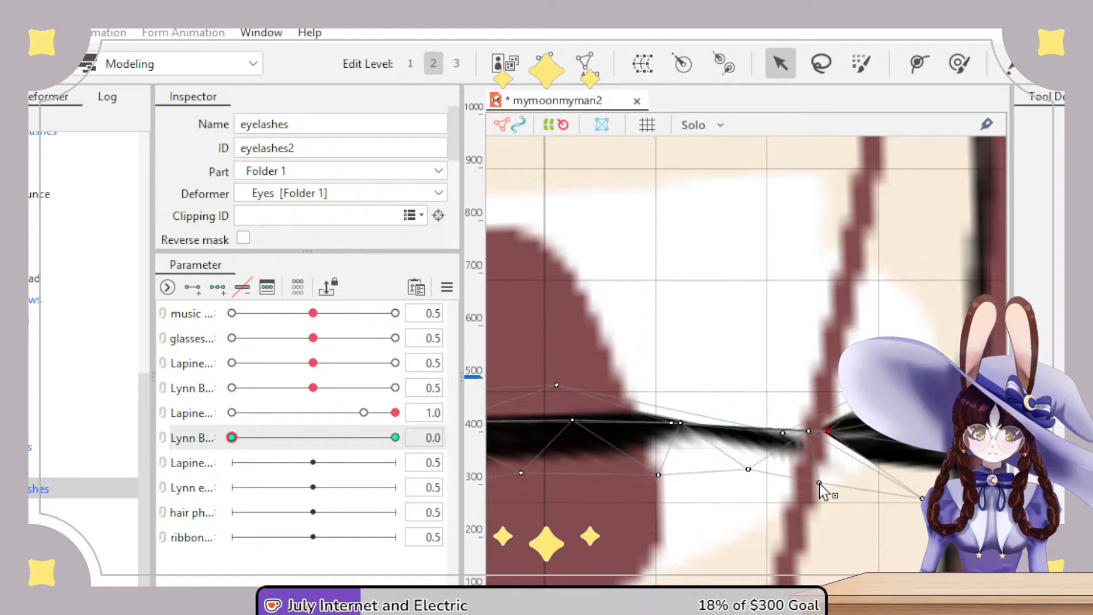
- Fold the stray lash stub at the right-hand eye's inner corner into the upper lash and check both closed eyes
scroll(655, 519, down, 3)
scroll(720, 471, up, 5)
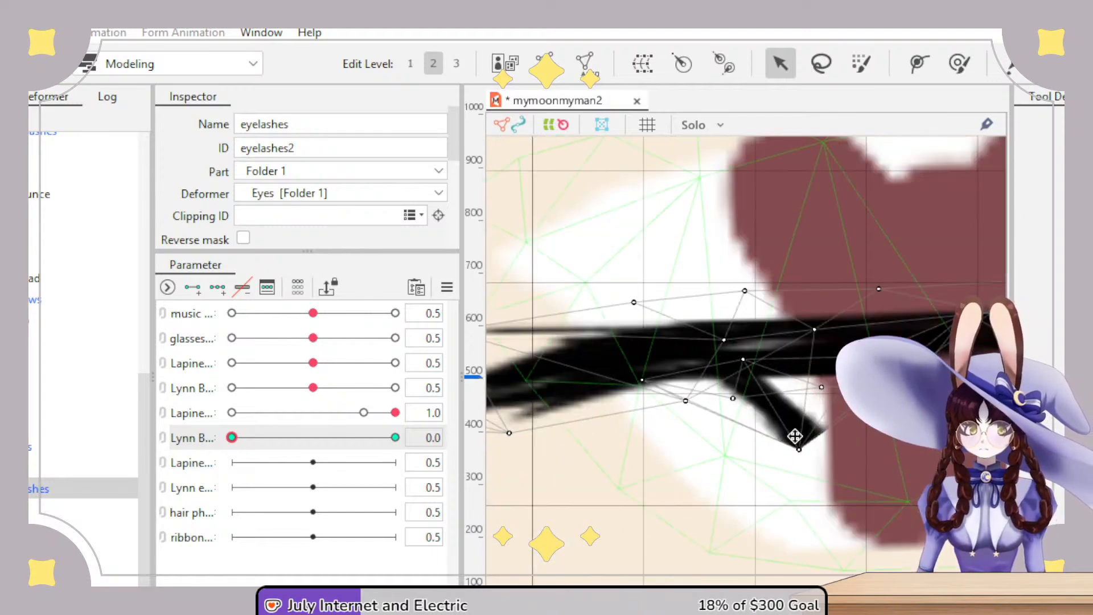
mouse_move(732, 405)
mouse_down()
mouse_move(740, 366)
mouse_move(744, 410)
mouse_up()
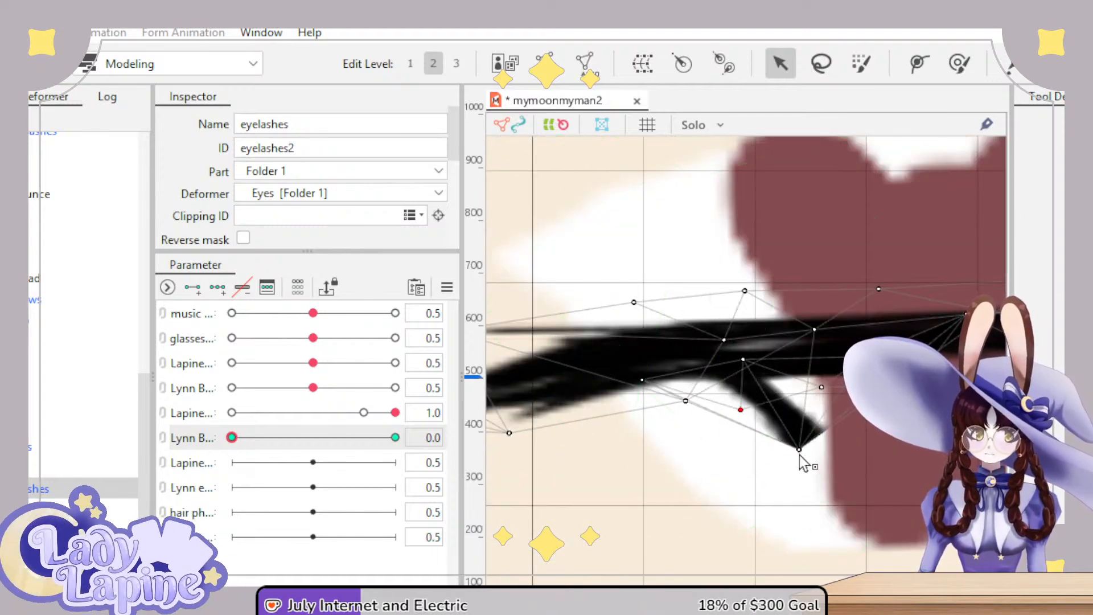
drag(800, 455, 765, 370)
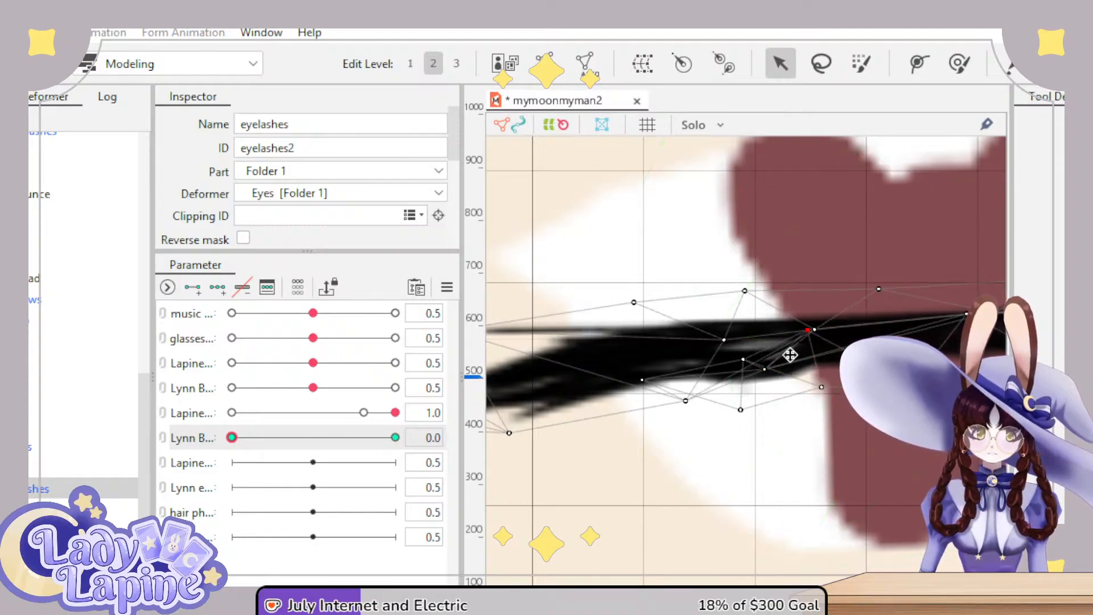
scroll(790, 355, down, 3)
scroll(762, 528, down, 3)
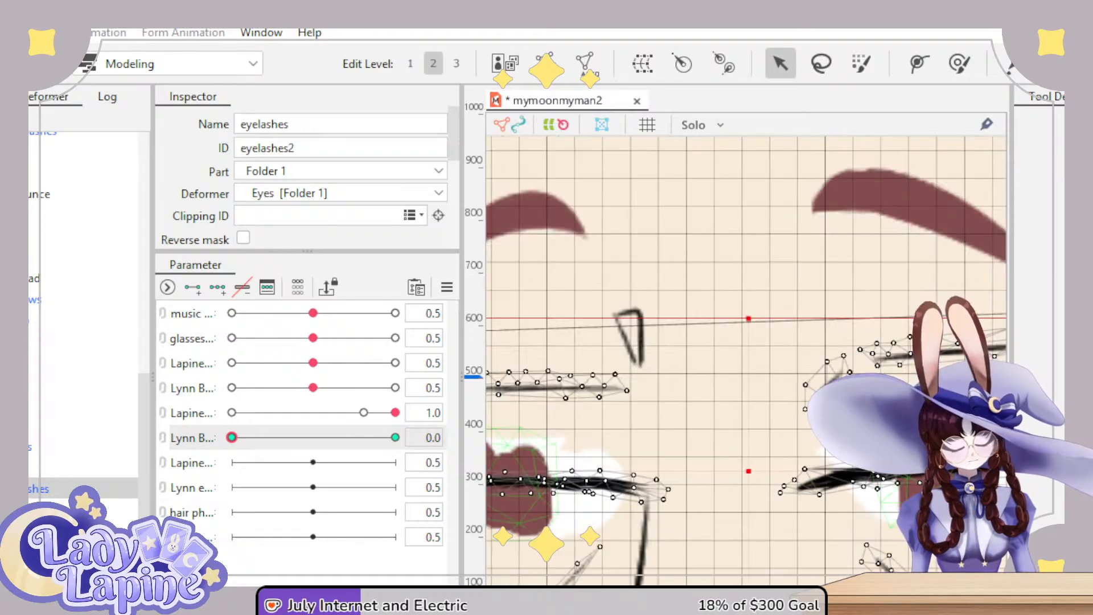
scroll(761, 528, down, 3)
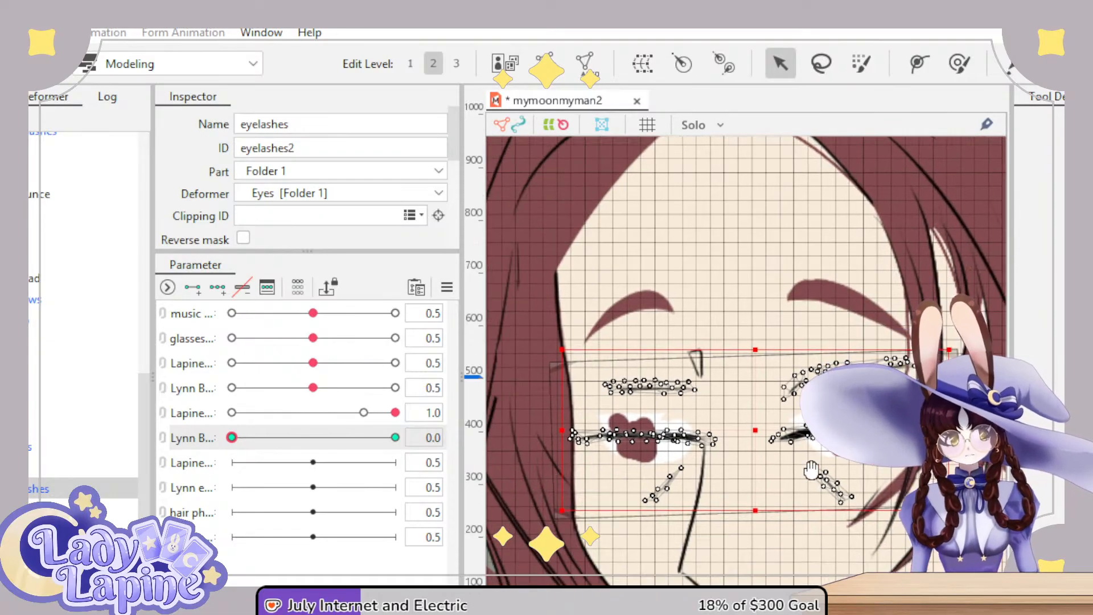
mouse_move(228, 438)
mouse_down()
mouse_move(319, 439)
mouse_move(228, 437)
mouse_up()
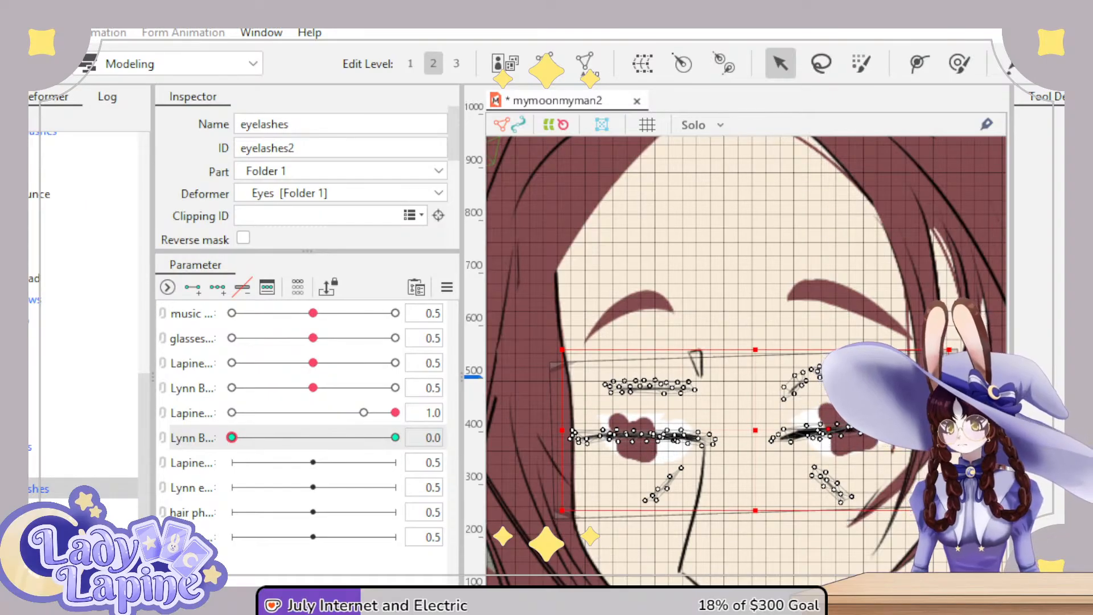
- Enclose both eyes' whites and irises in a warp deformer named color under Eyes, and key it on Lynn's eye-closing parameter, set to 0.0
click(629, 435)
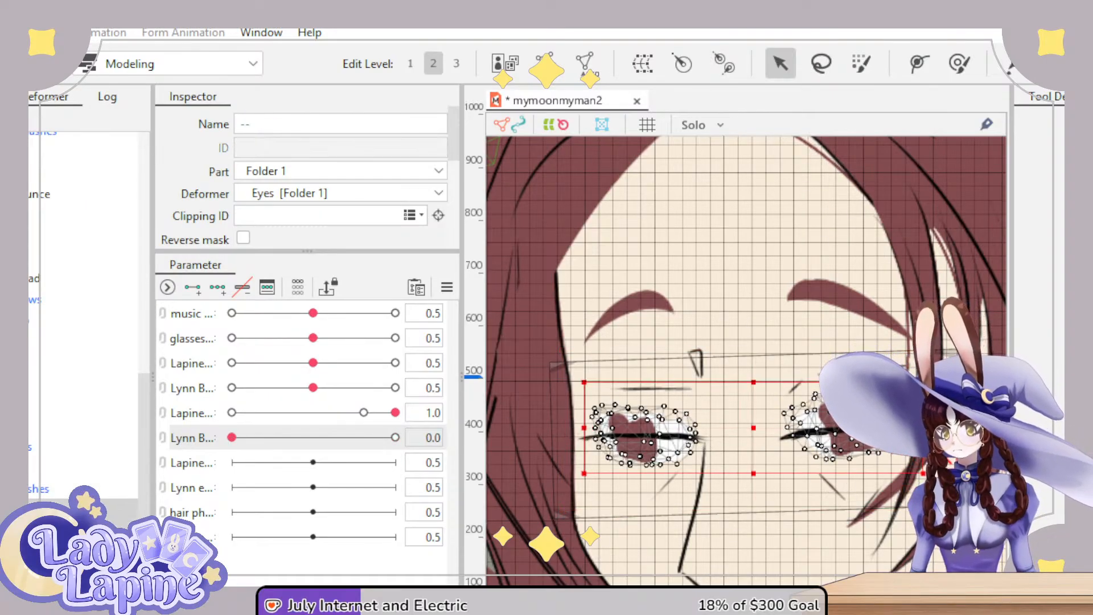
shift+click(820, 427)
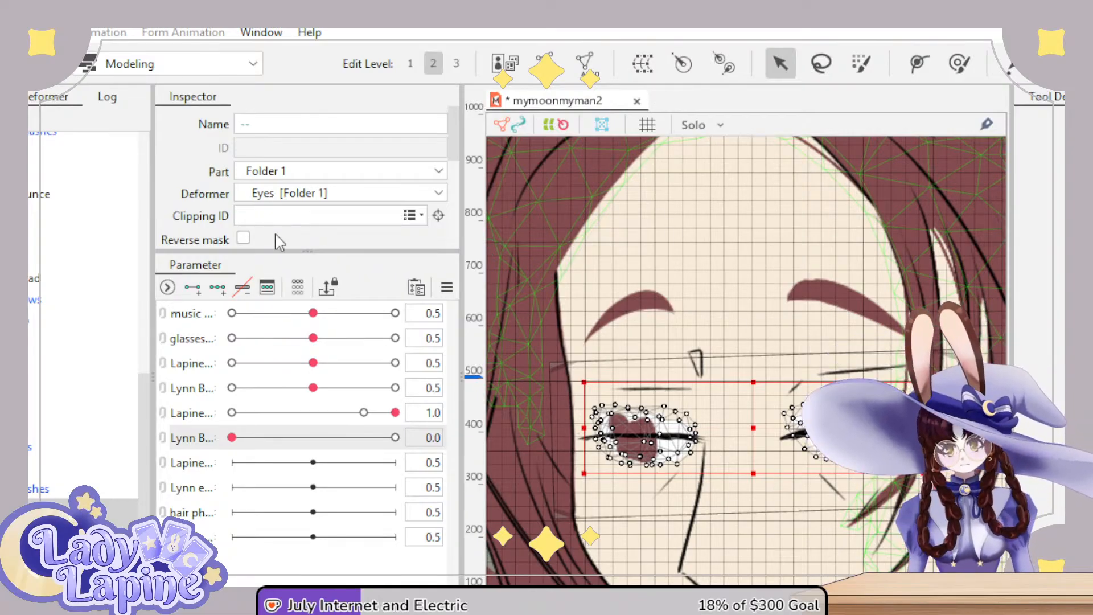
click(419, 519)
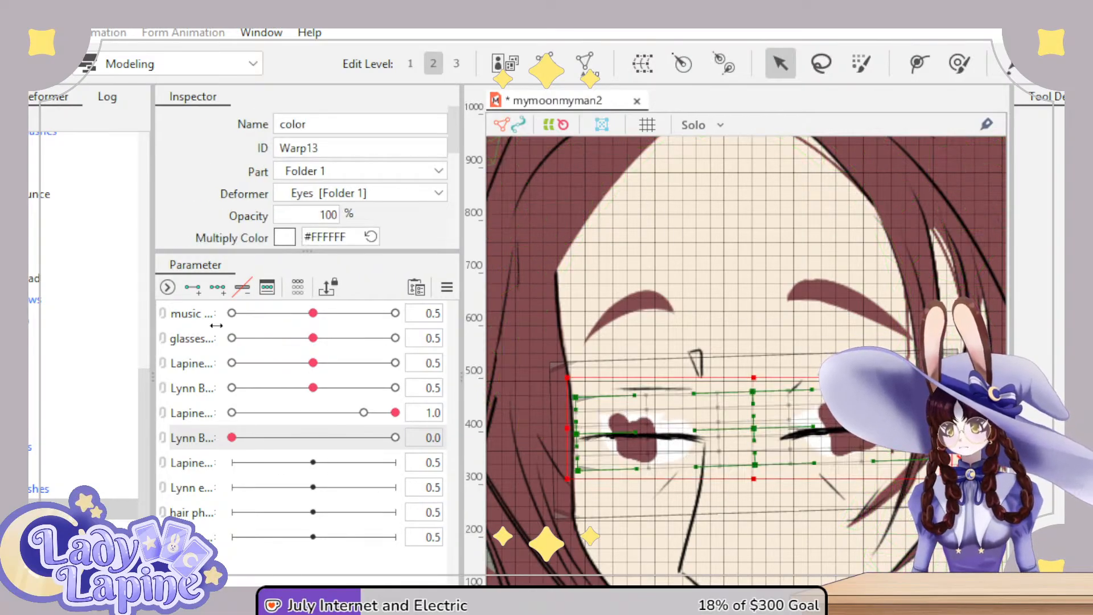
drag(248, 433, 112, 439)
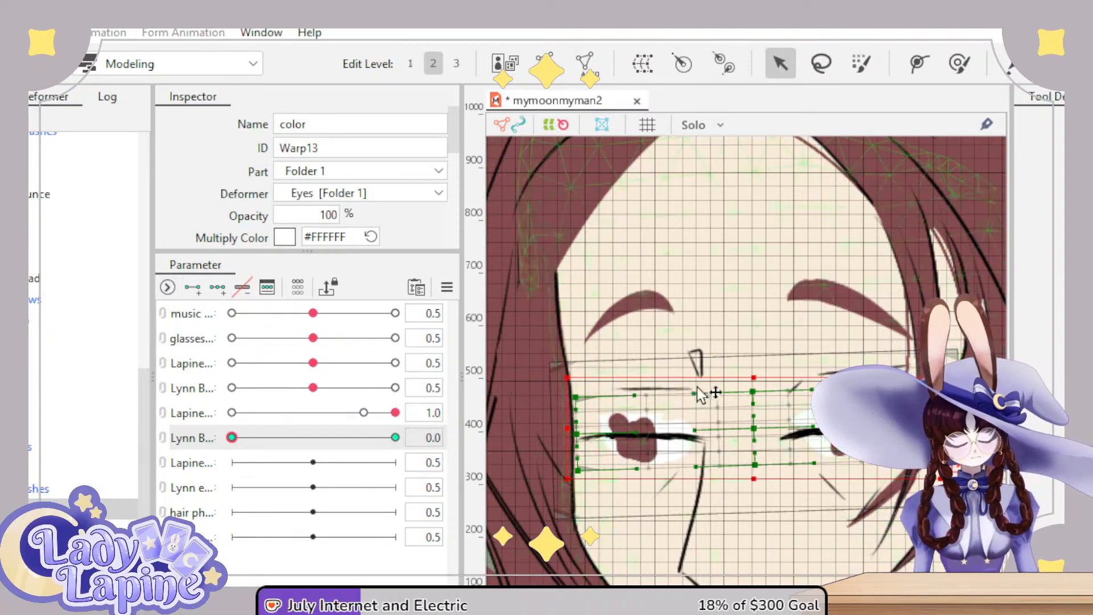
- Flatten the color deformer vertically into the closed lash lines and nudge its points over the right-hand eye up onto the lash
drag(753, 378, 757, 407)
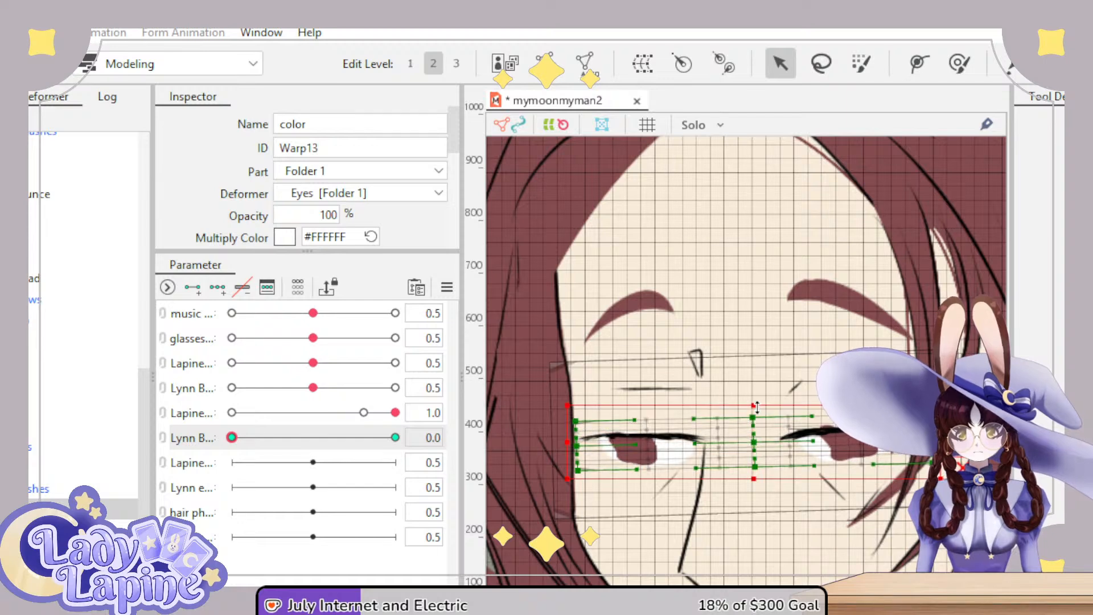
drag(753, 482, 754, 434)
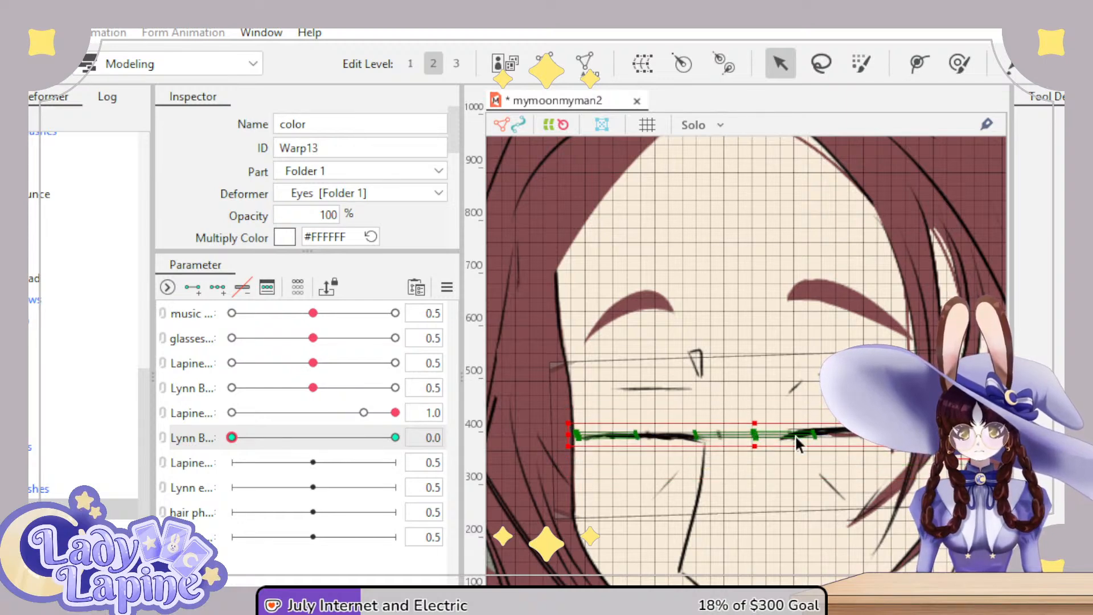
scroll(848, 464, up, 4)
drag(797, 469, 667, 502)
drag(560, 502, 829, 361)
drag(735, 429, 733, 424)
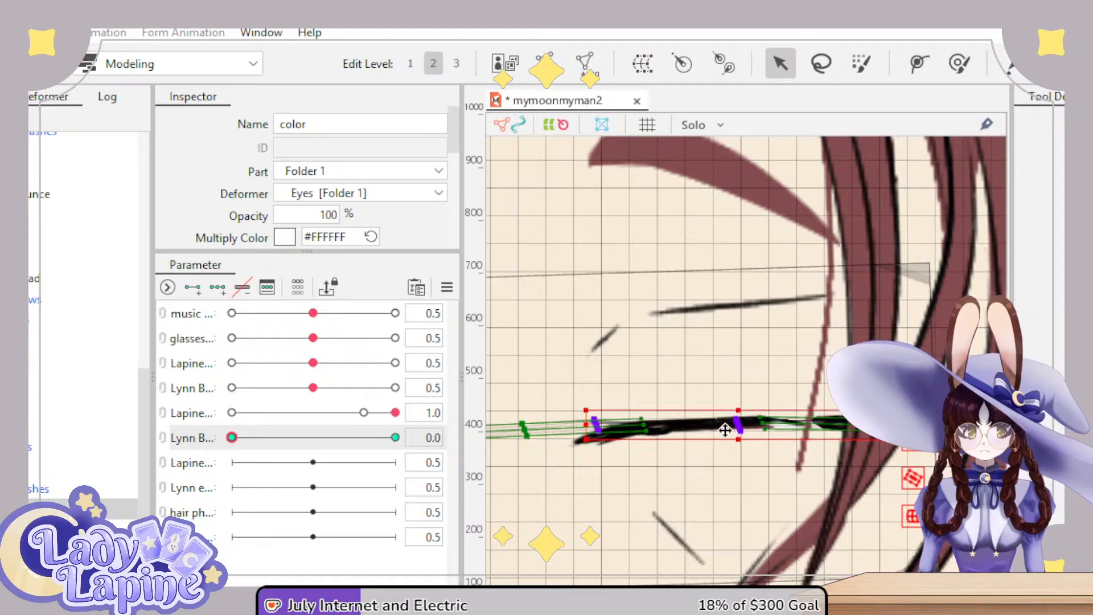
scroll(674, 464, down, 3)
drag(795, 454, 766, 446)
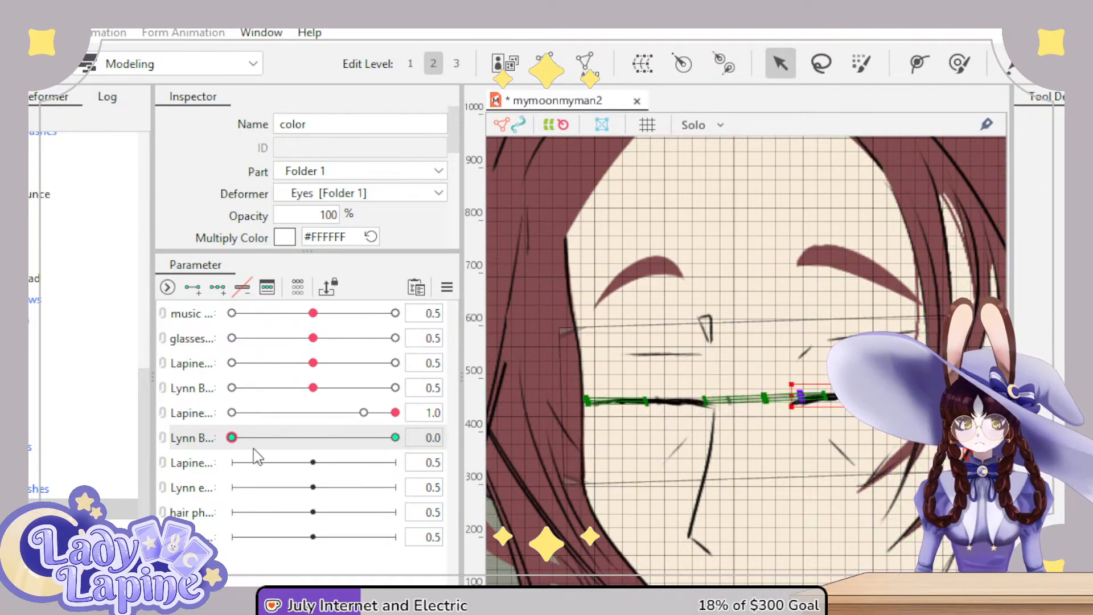
- Sweep Lynn's eye-closing parameter through its range to check the blink, and leave it at 1.0
click(248, 437)
drag(231, 450, 605, 449)
scroll(797, 438, down, 5)
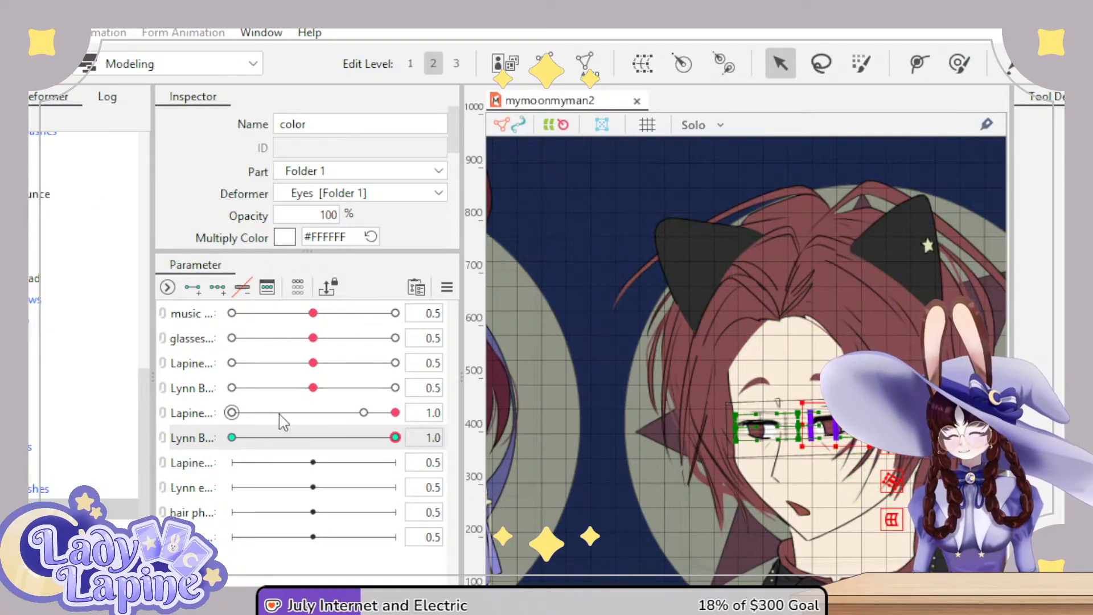
scroll(666, 581, down, 3)
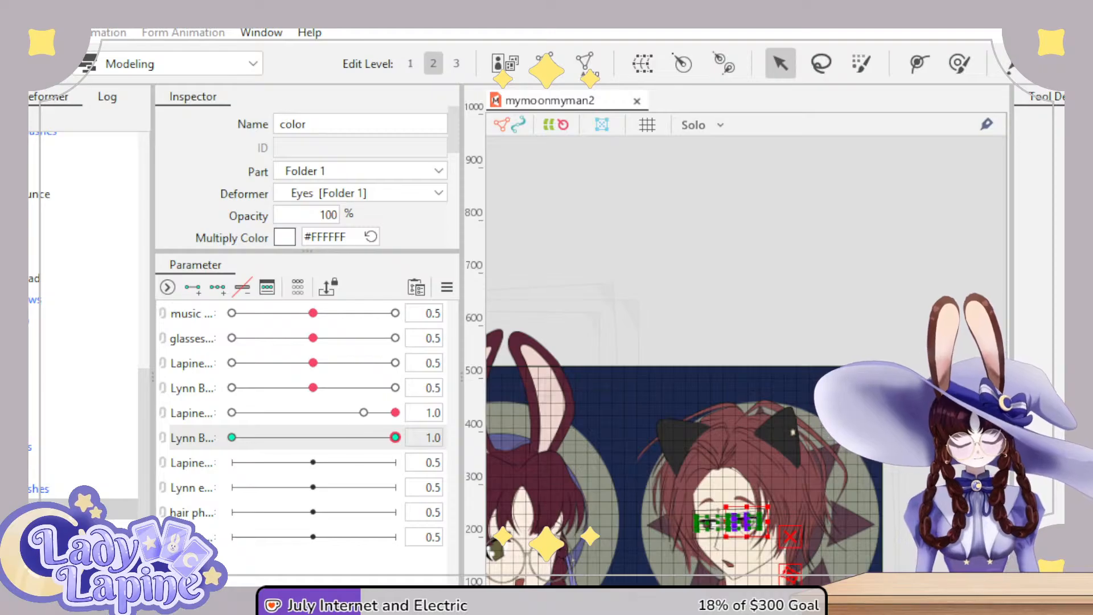
drag(637, 552, 700, 447)
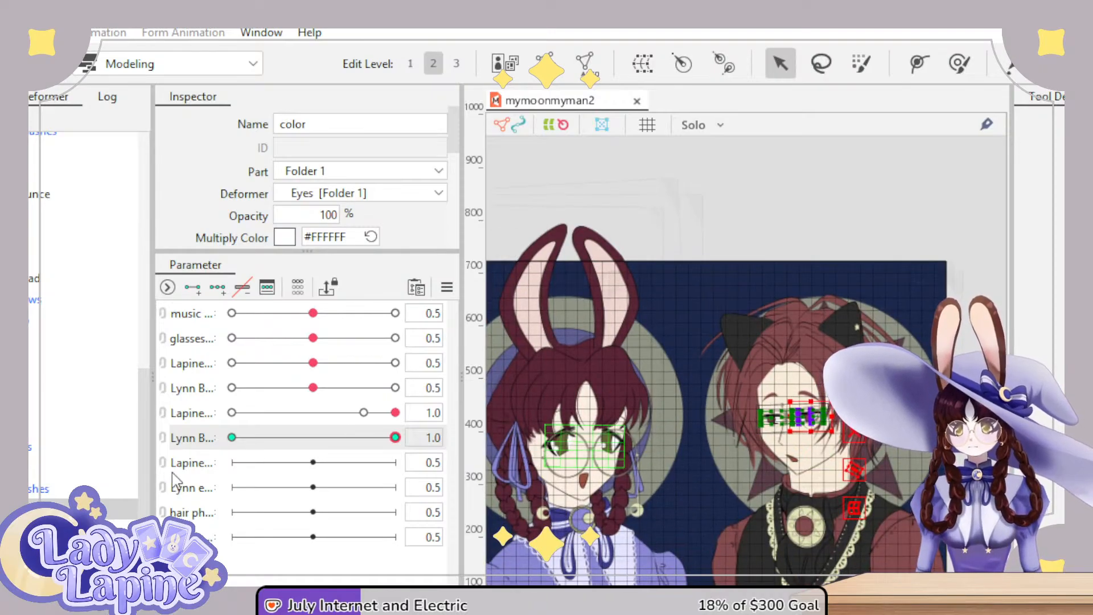
- Enclose Lapine's ears in a warp deformer named ear wiggle under lapine head, and add three keys on Lapine's ear parameter
click(196, 466)
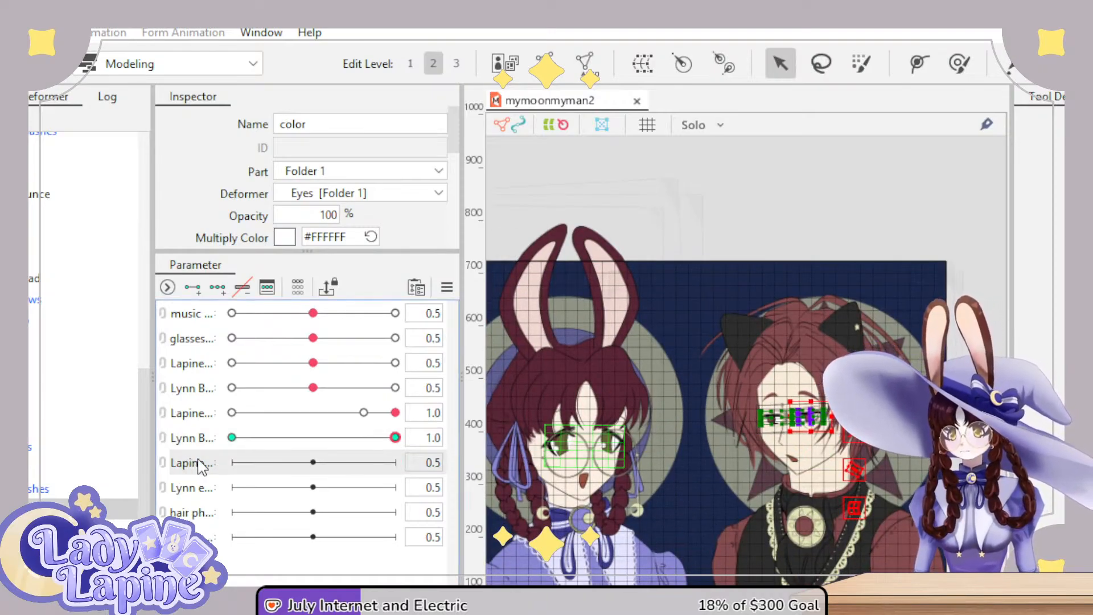
scroll(85, 319, up, 5)
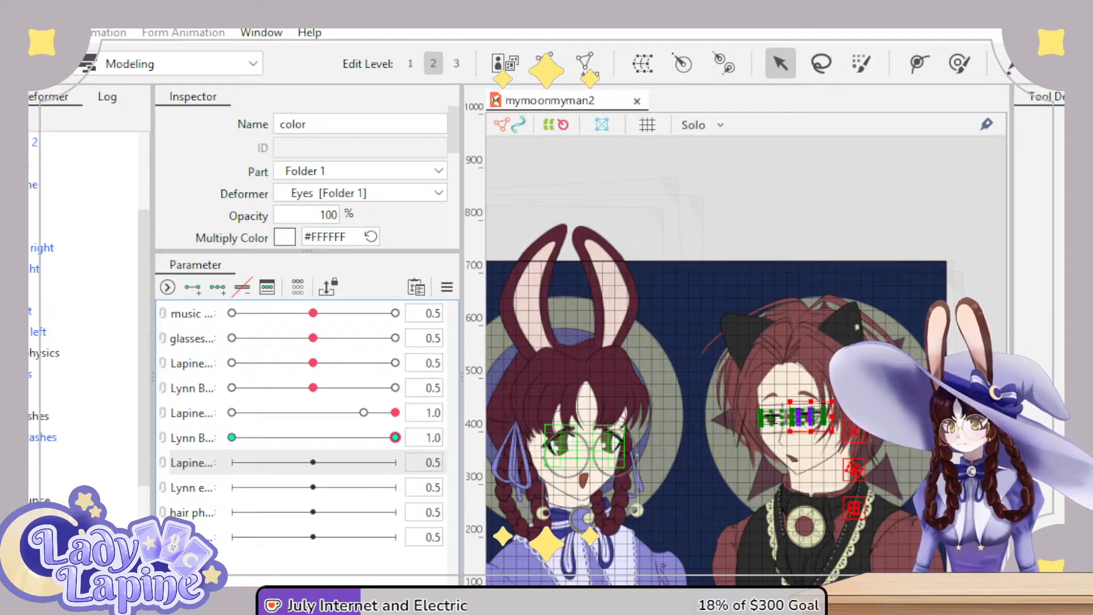
click(85, 205)
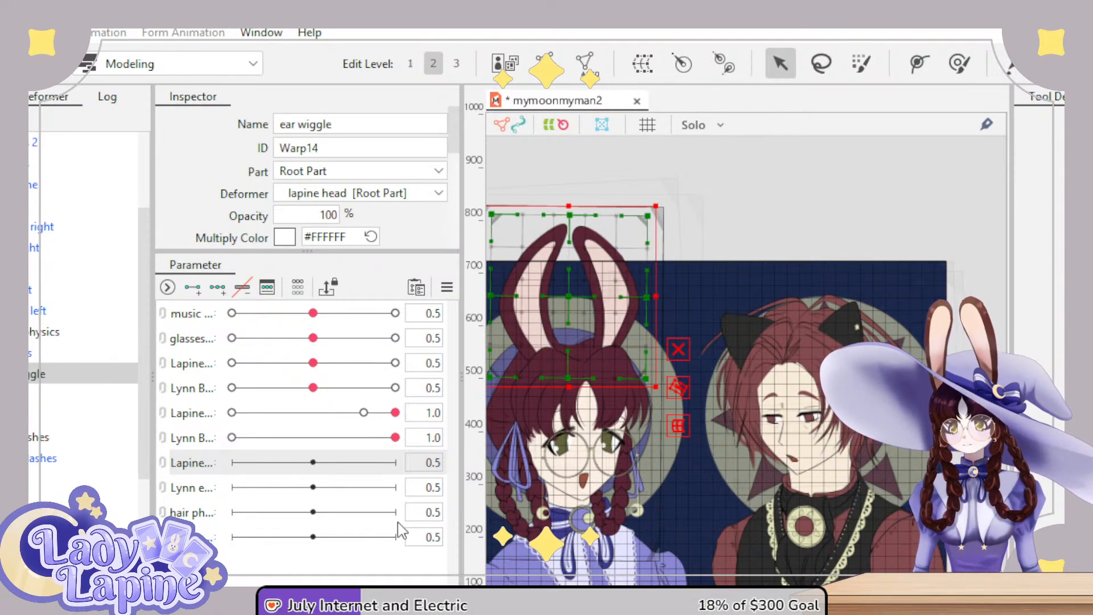
click(197, 285)
- Set Lapine's ear parameter to 0.0 and ready the deform brush over the ears to bend the ear wiggle deformer
drag(606, 416, 660, 429)
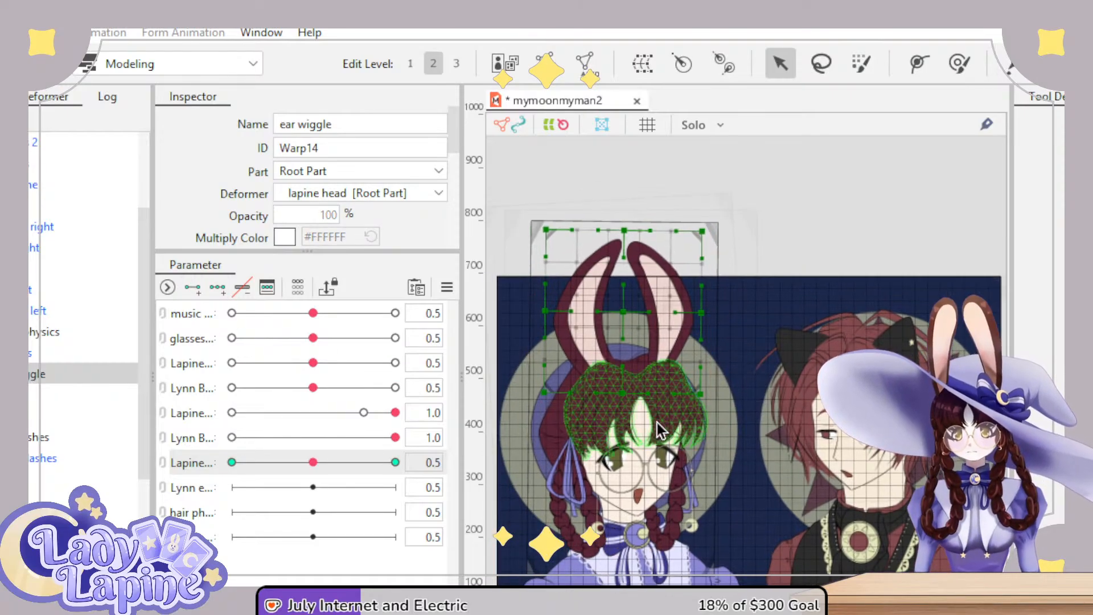
drag(395, 462, 232, 462)
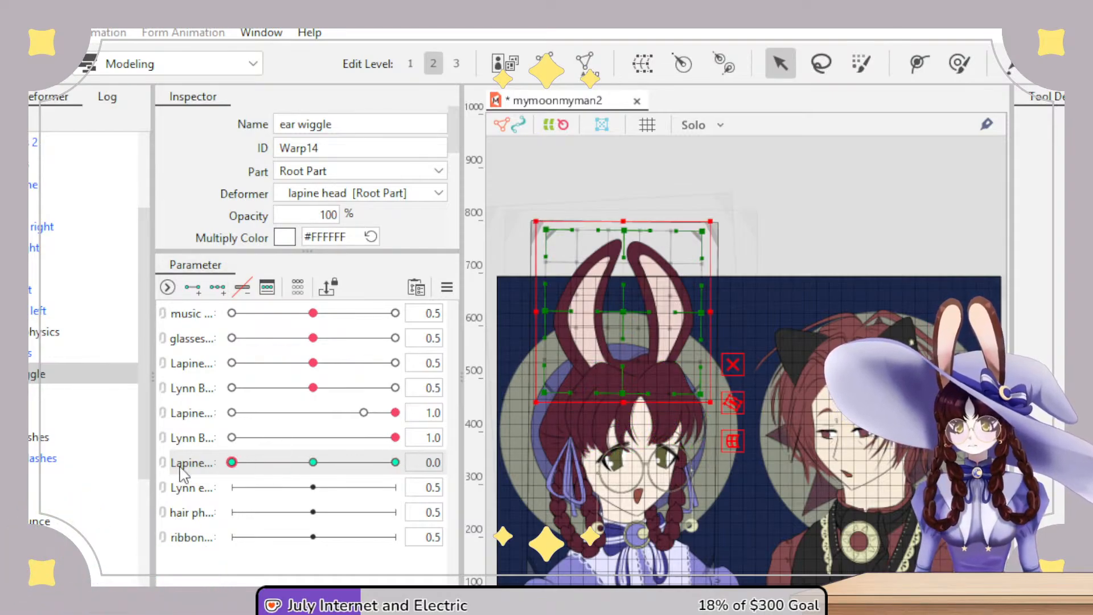
click(958, 64)
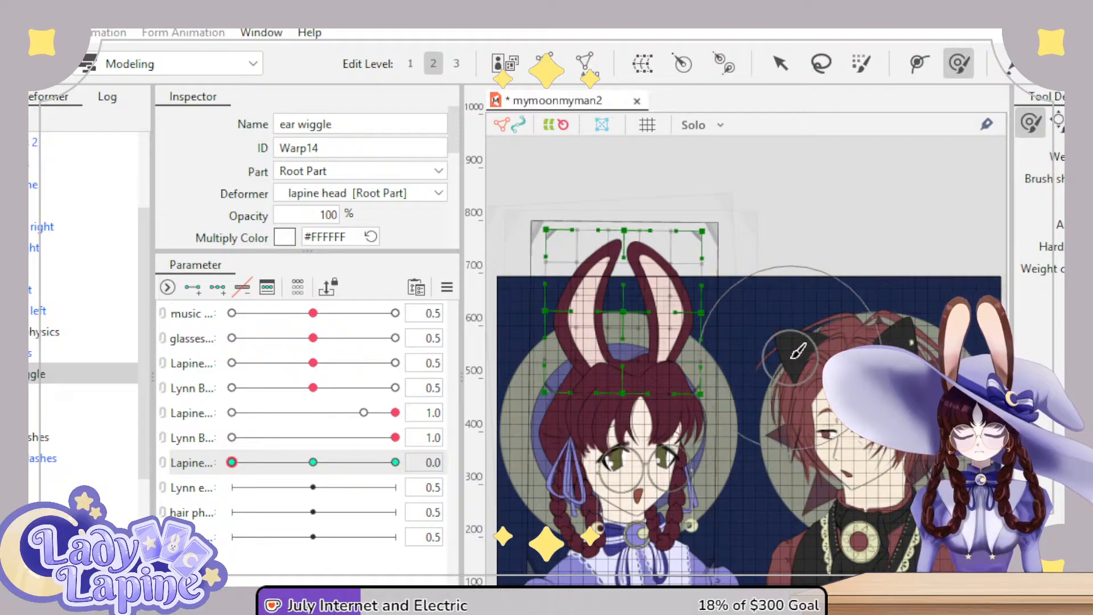
drag(640, 351, 722, 392)
scroll(715, 366, up, 2)
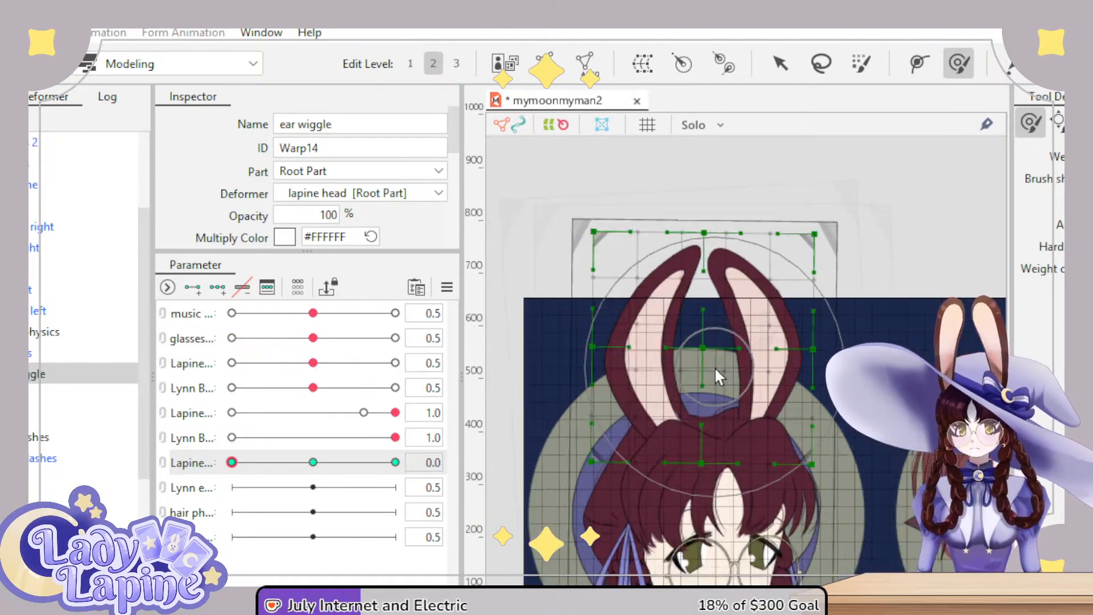
mouse_move(689, 265)
mouse_down()
mouse_move(569, 256)
mouse_move(559, 276)
mouse_move(627, 255)
mouse_up()
key(ctrl+z)
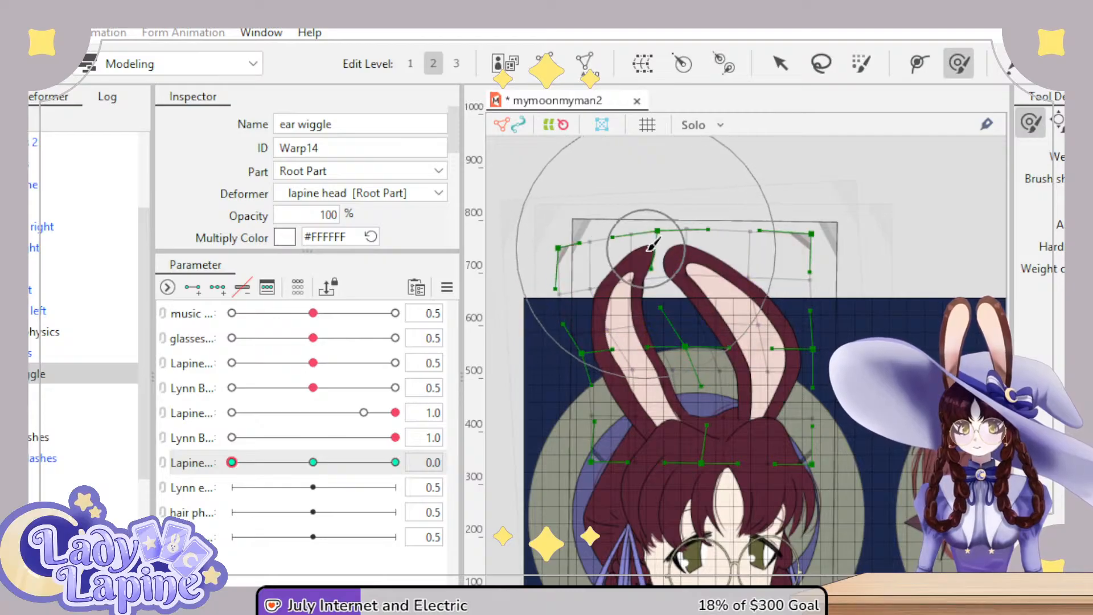
key(ctrl+z)
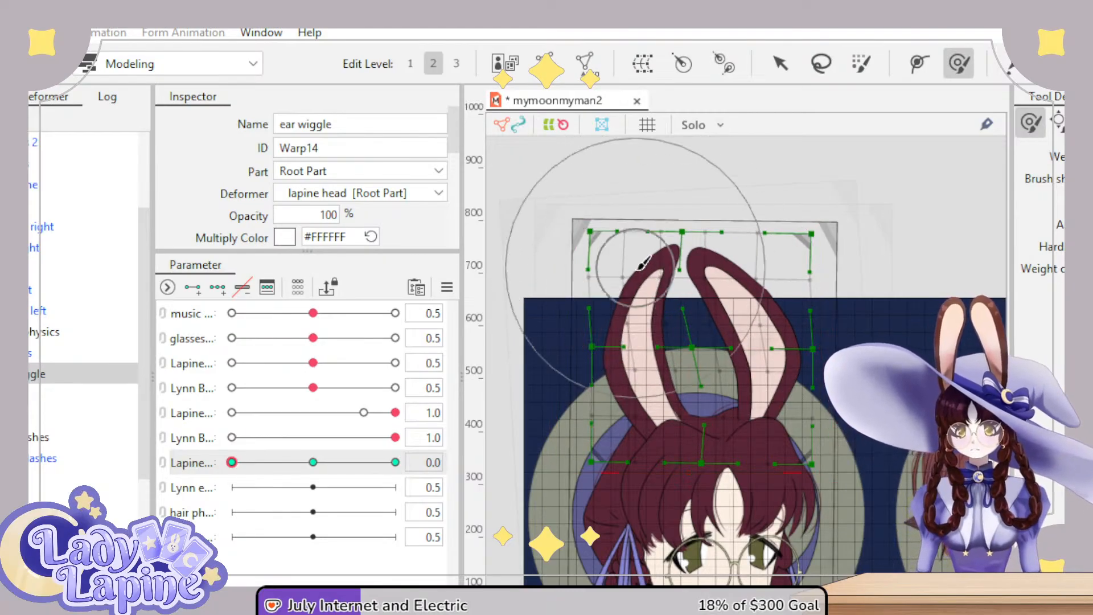
mouse_move(788, 223)
mouse_down()
mouse_move(805, 231)
mouse_move(629, 215)
mouse_move(590, 237)
mouse_move(654, 239)
mouse_move(552, 251)
mouse_up()
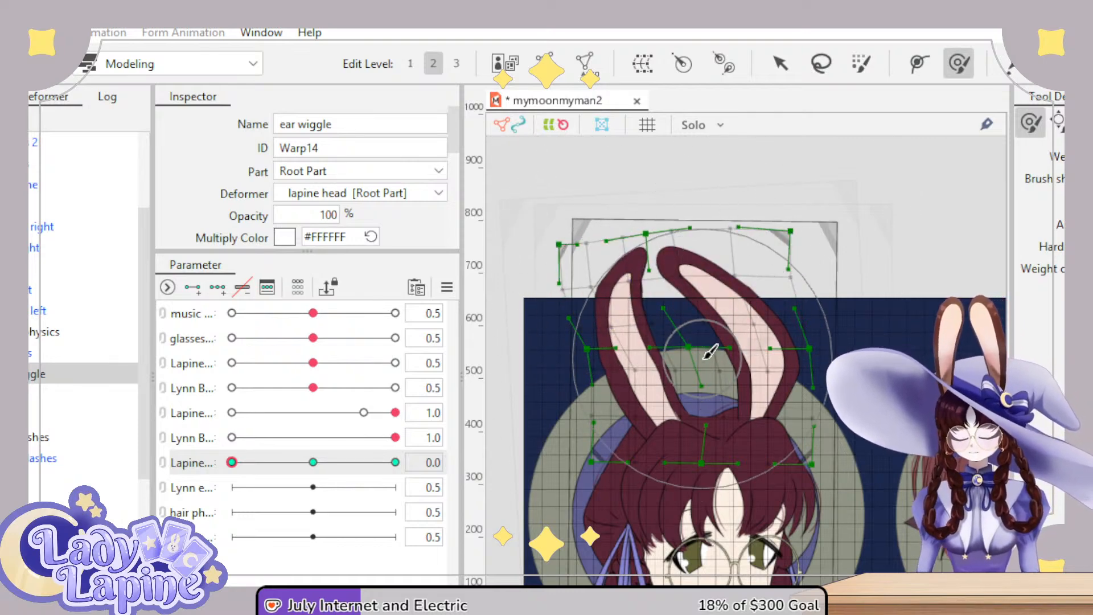
drag(710, 349, 765, 316)
key(ctrl+z)
key(ctrl+z)
key(ctrl+z)
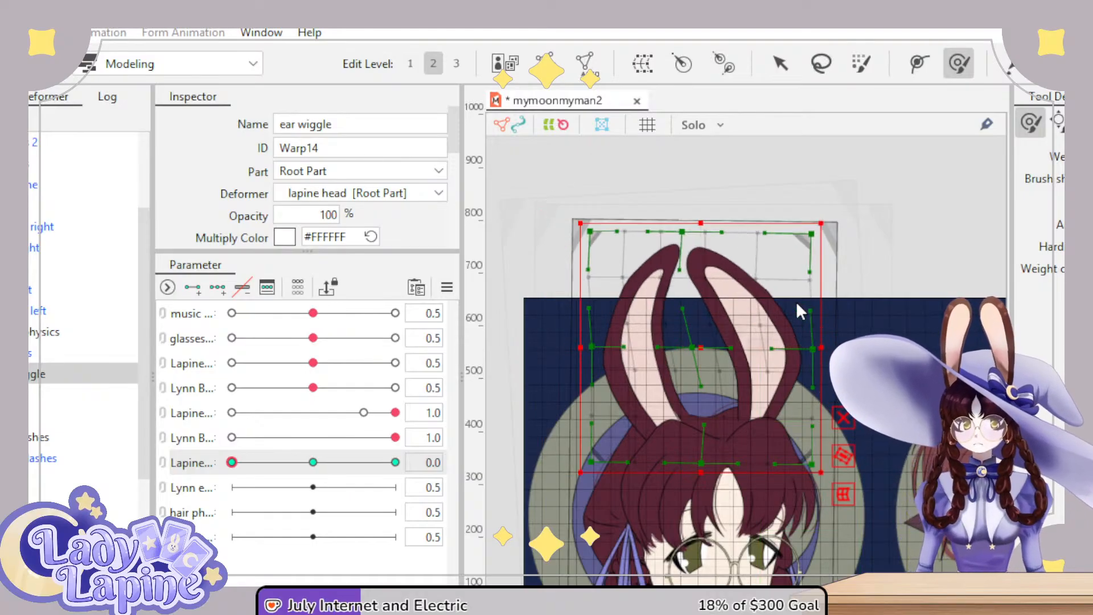
key(ctrl+z)
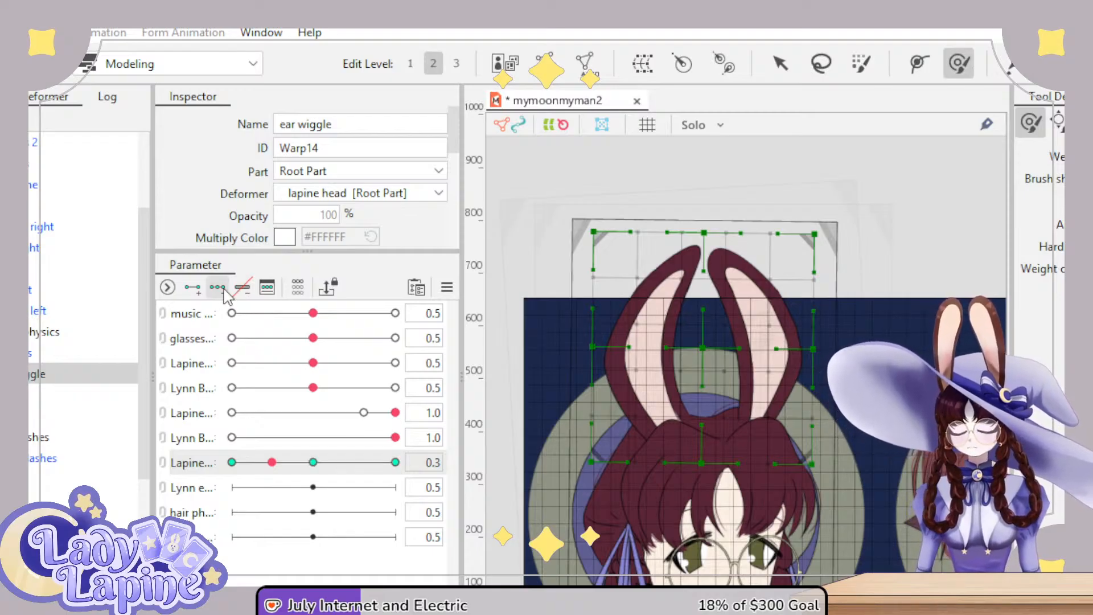
- At 0.0 on the Lapine ear parameter, shift the ear wiggle warp's top-middle, top-left and middle-left control points leftward
scroll(595, 353, down, 5)
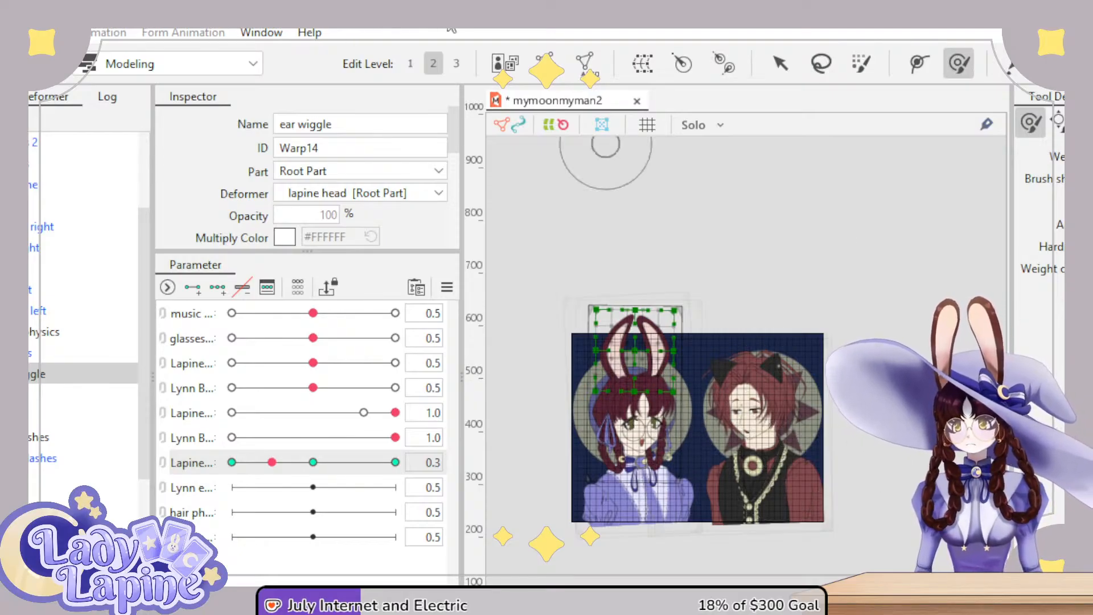
scroll(638, 364, up, 5)
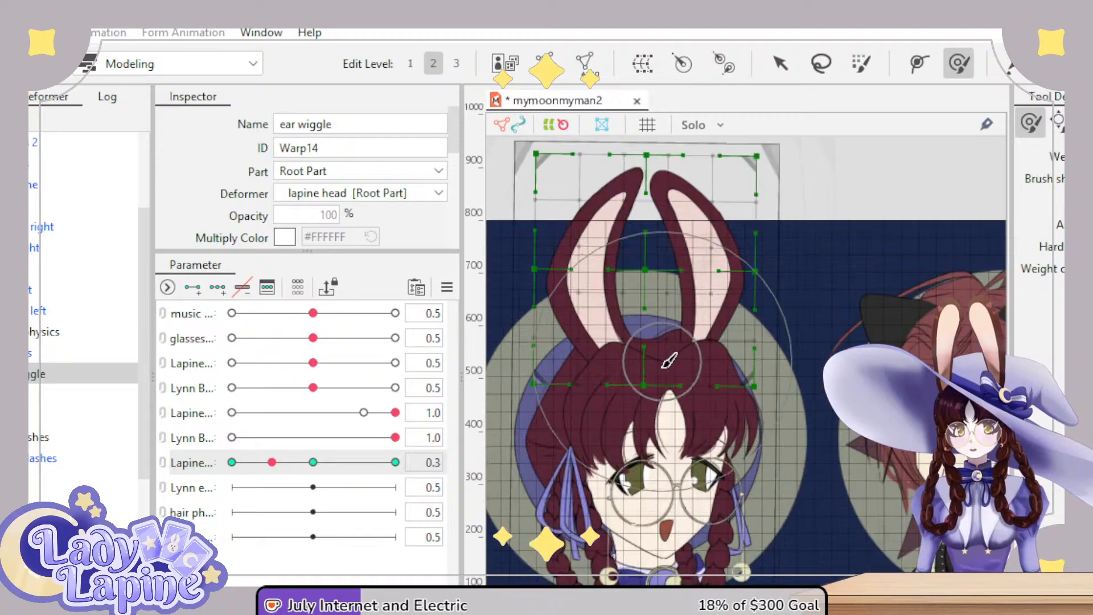
mouse_move(659, 359)
mouse_down()
mouse_move(727, 450)
mouse_move(714, 443)
mouse_up()
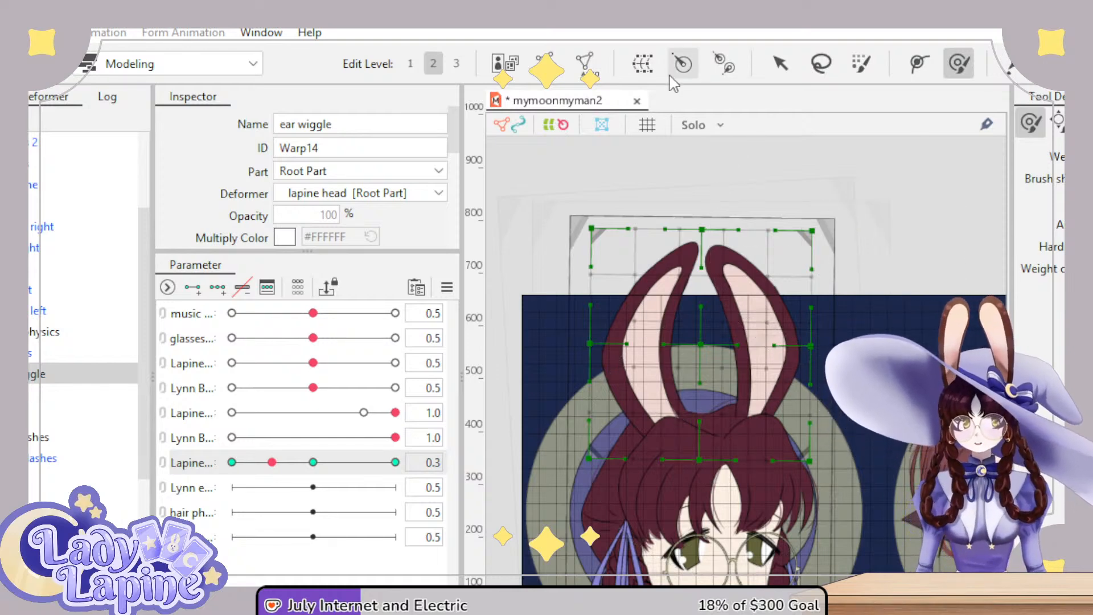
click(780, 62)
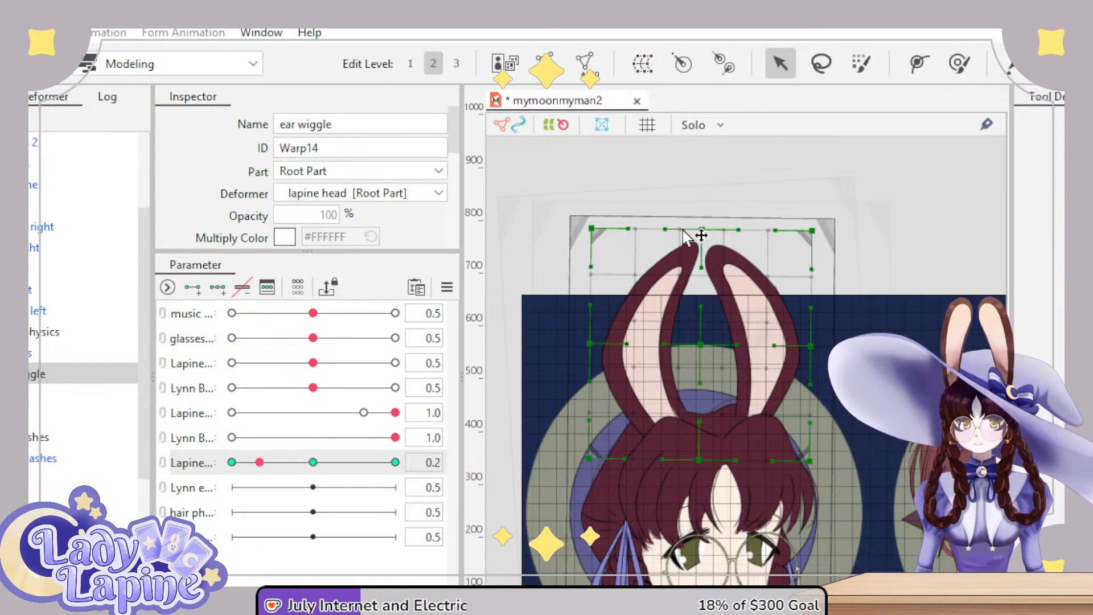
click(708, 238)
drag(708, 238, 665, 242)
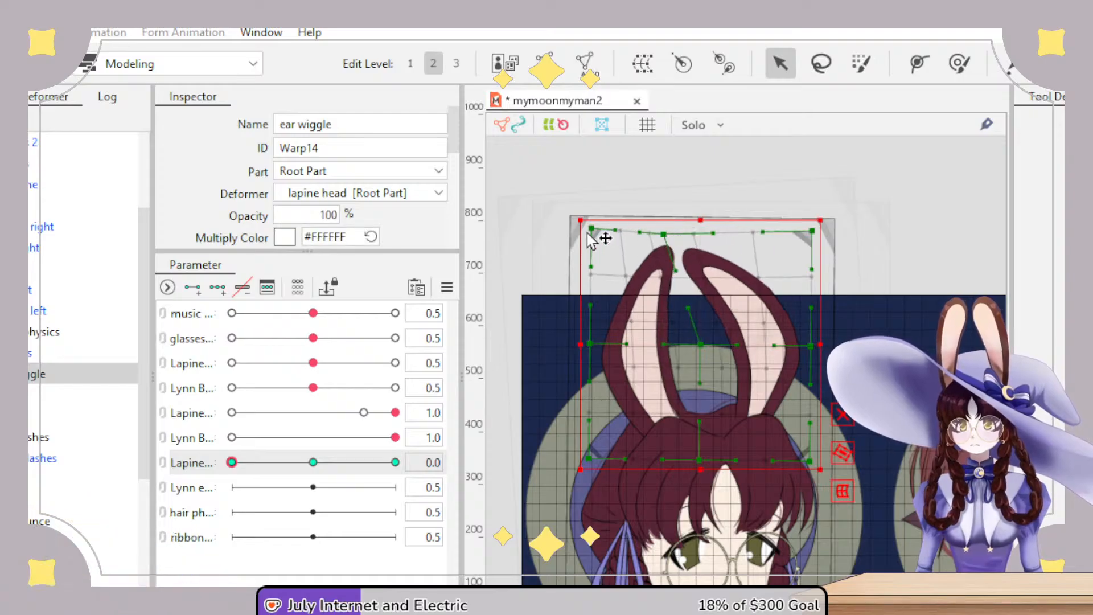
drag(591, 230, 559, 248)
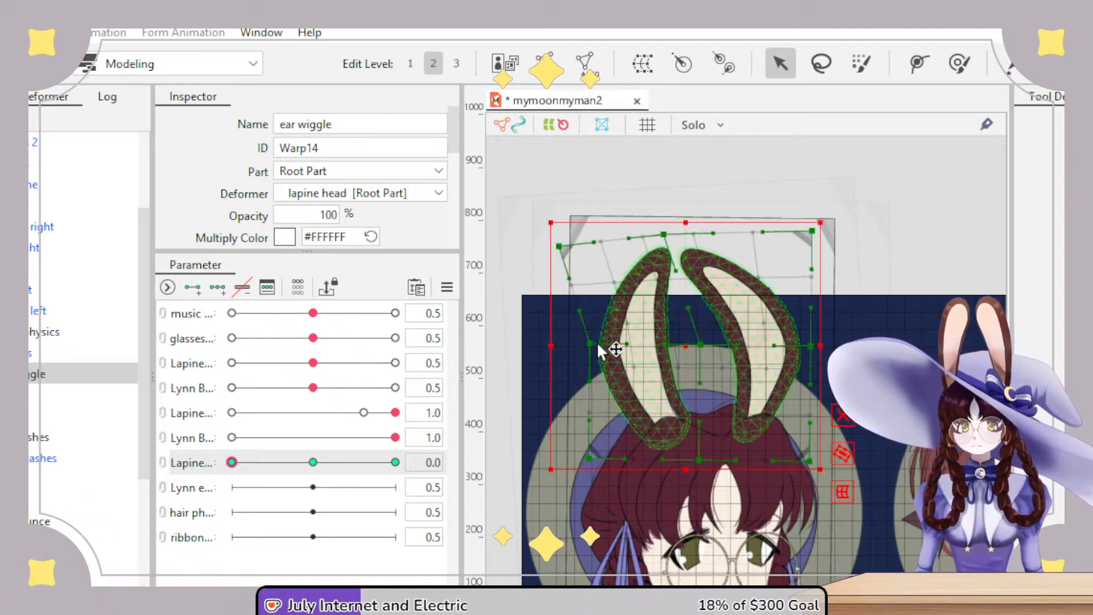
drag(590, 344, 569, 340)
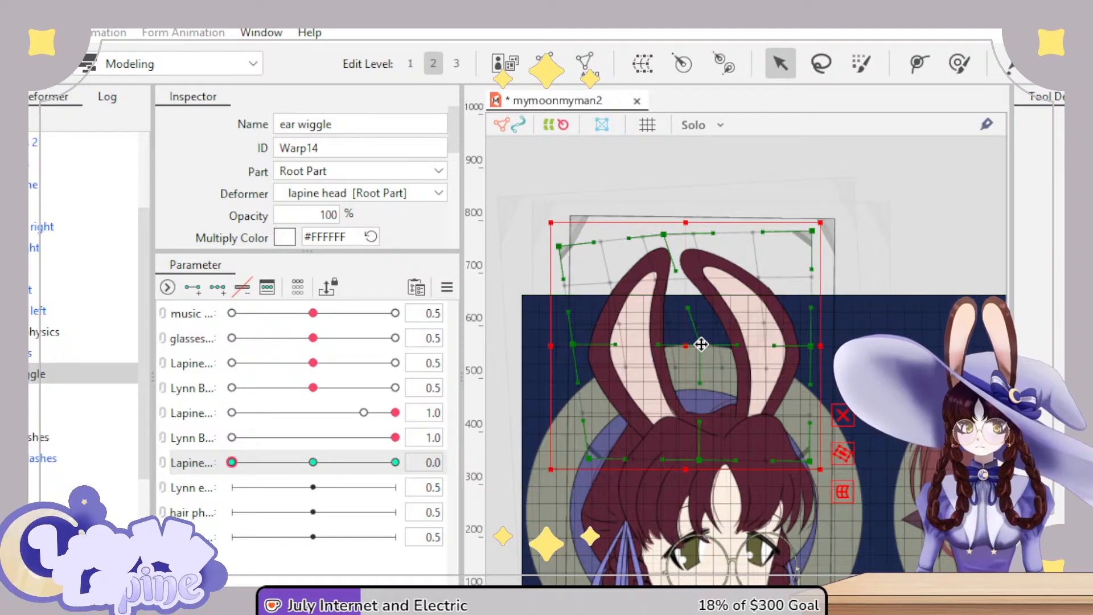
- Shift the warp's center, top-right and middle-right points leftward and lower the top-middle point to make both ears lean left
click(678, 340)
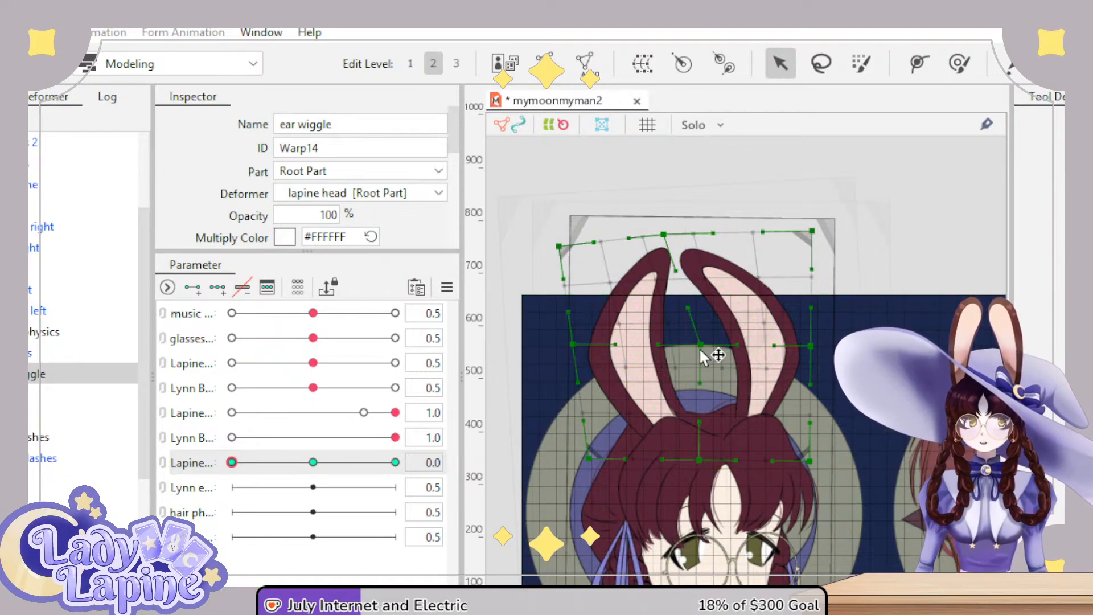
drag(700, 345, 667, 352)
drag(812, 232, 744, 230)
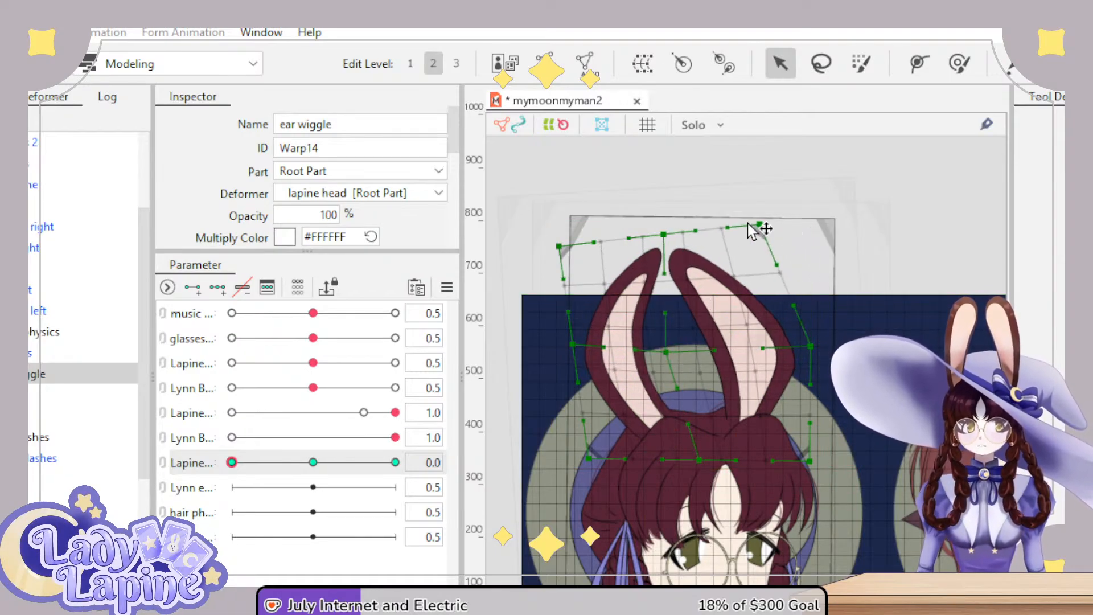
drag(801, 345, 764, 333)
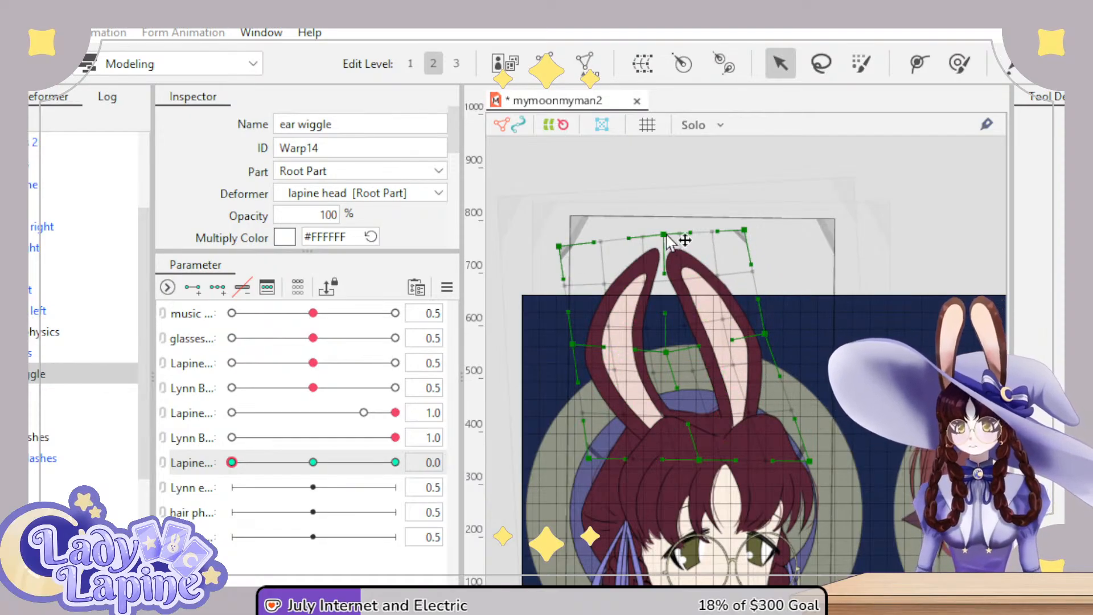
drag(667, 236, 659, 248)
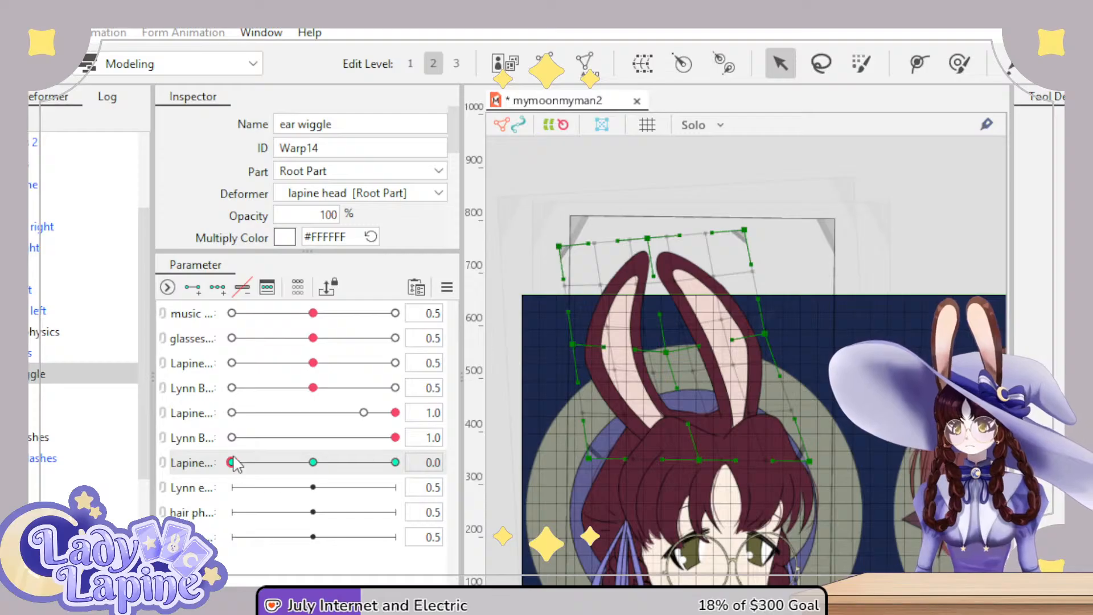
- Set the Lapine ear parameter to 1.0 and move the ear wiggle warp's top and middle control points so both ears lean right
drag(232, 462, 483, 480)
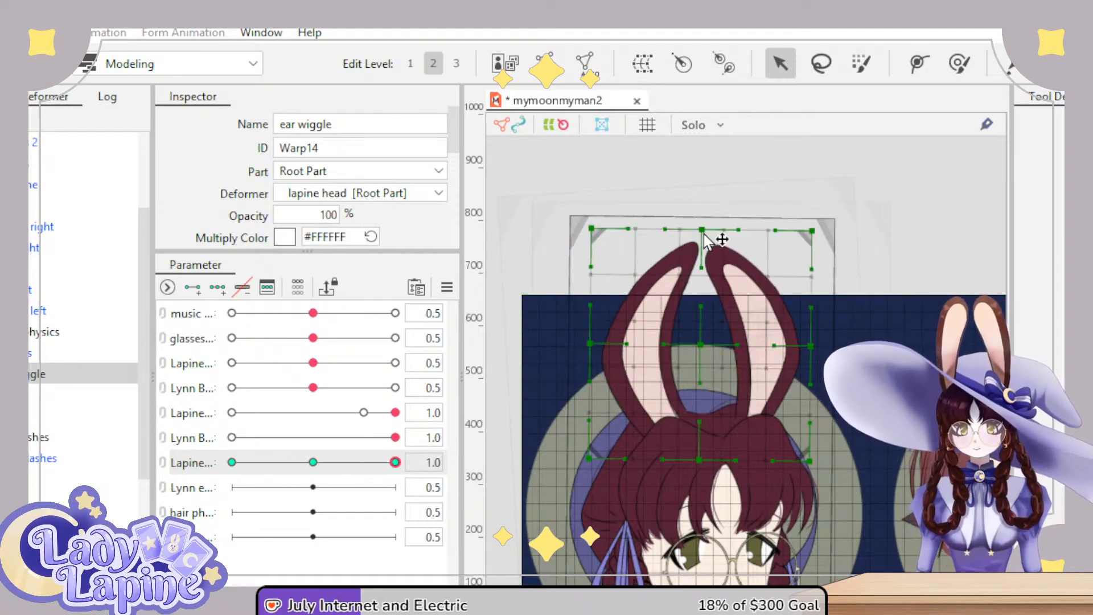
drag(776, 244, 861, 271)
drag(703, 345, 728, 342)
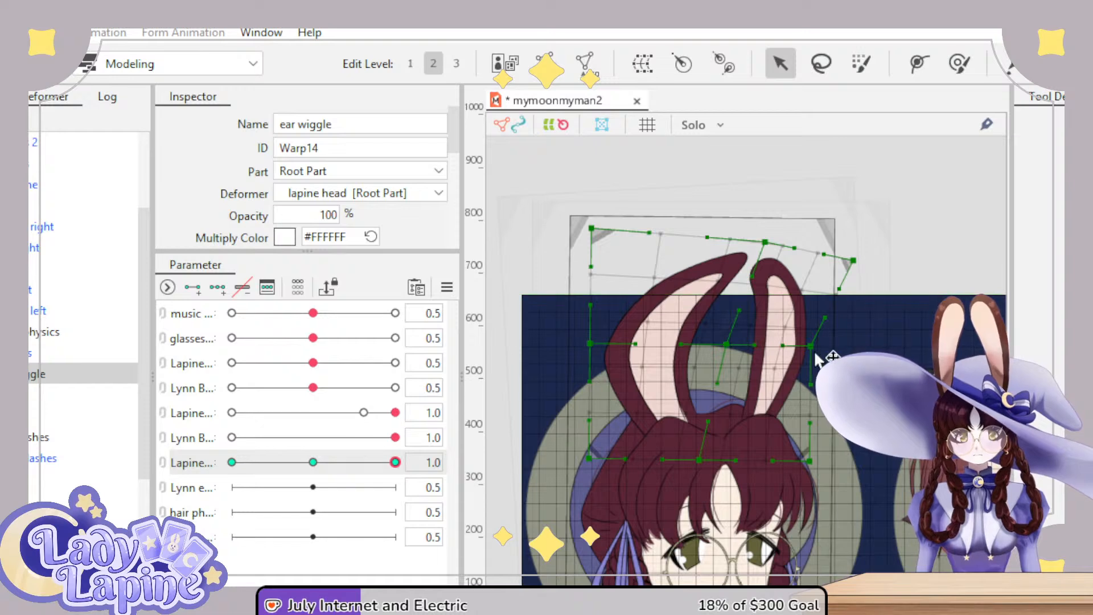
drag(815, 353, 829, 354)
drag(586, 351, 629, 340)
drag(592, 228, 635, 232)
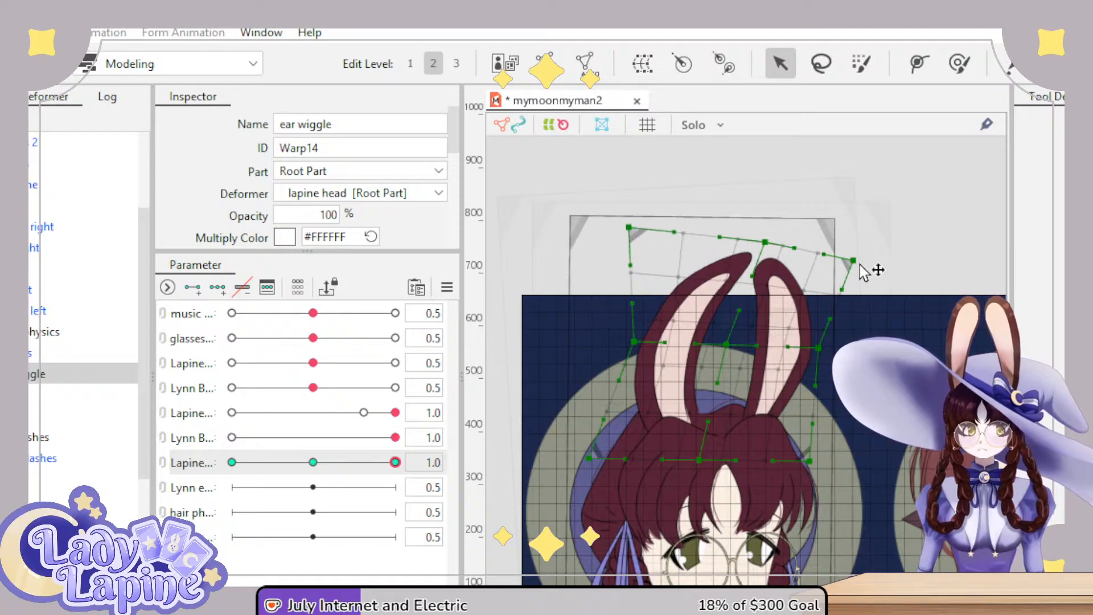
drag(860, 272, 847, 271)
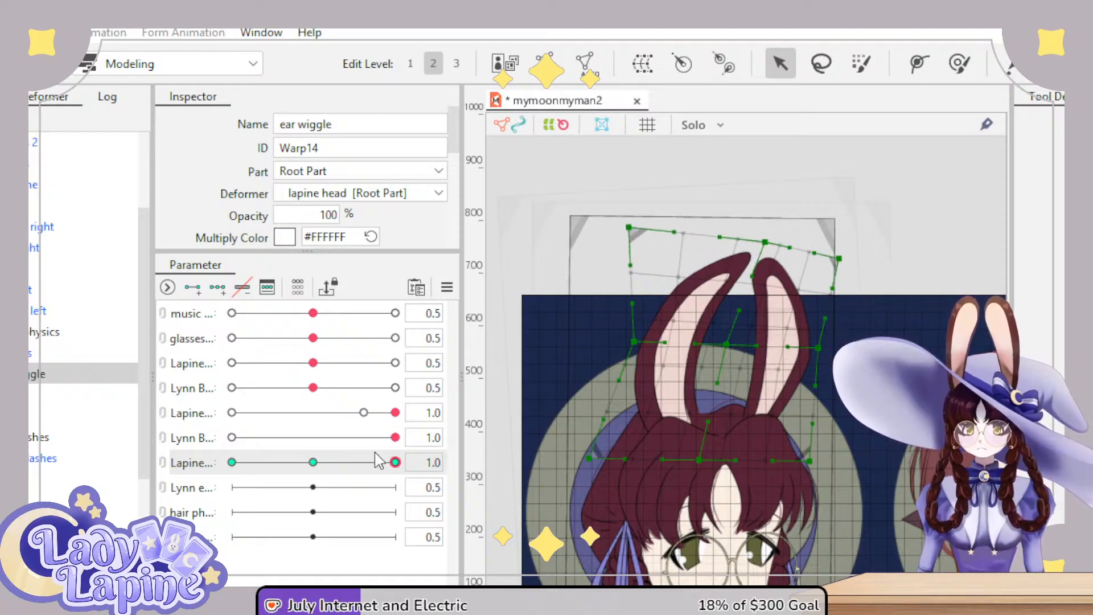
- Preview the ear sway across the Lapine ear parameter's range and return the parameter to 1.0
mouse_move(394, 462)
mouse_down()
mouse_move(188, 459)
mouse_move(415, 457)
mouse_up()
drag(615, 190, 779, 293)
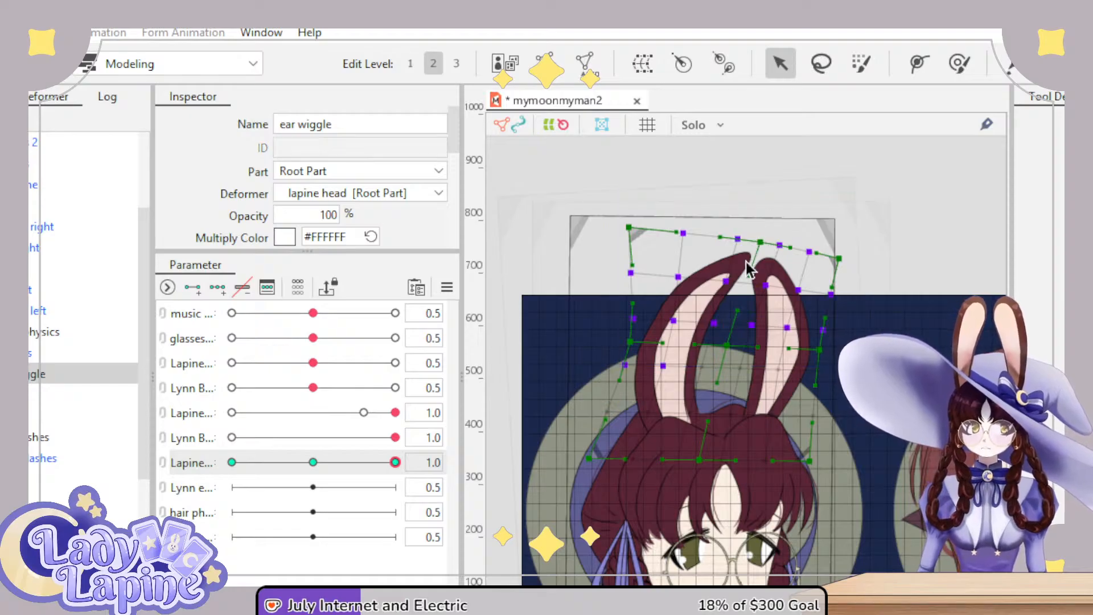
drag(585, 199, 841, 393)
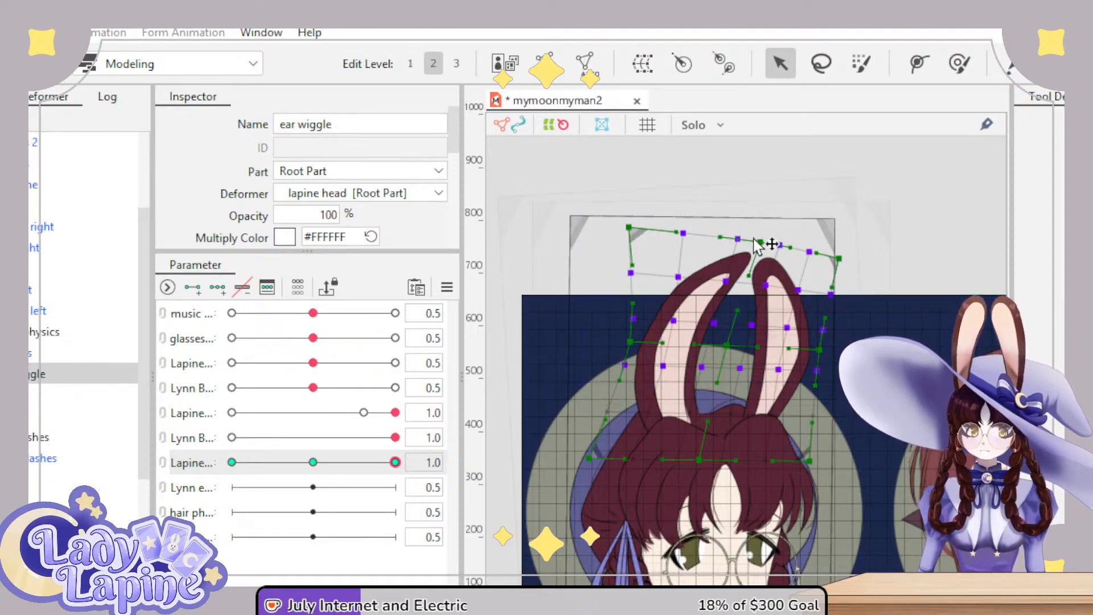
mouse_move(276, 468)
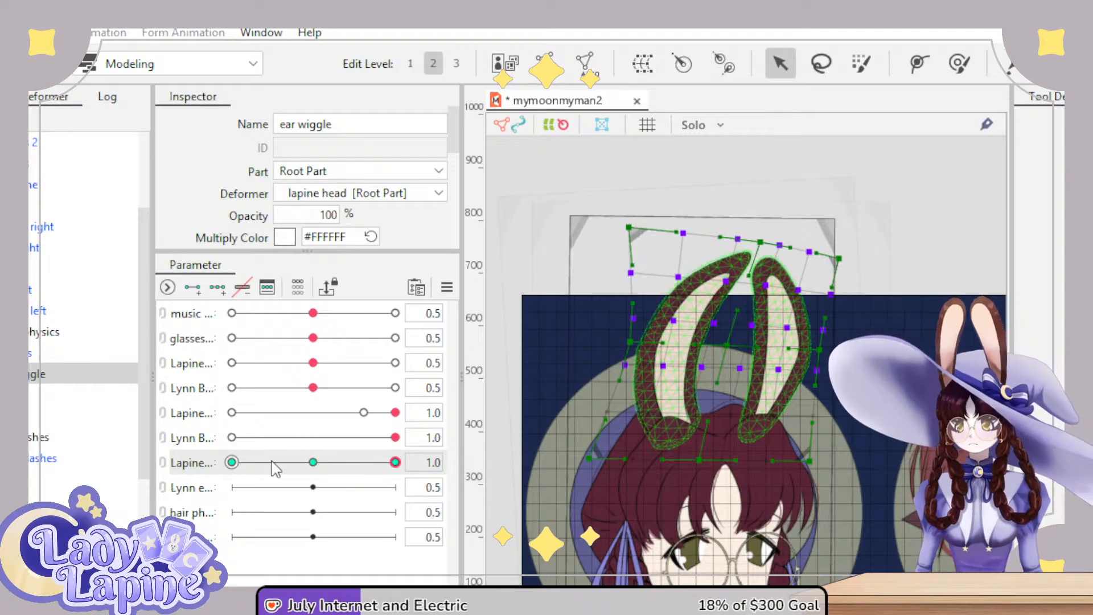
drag(391, 467, 318, 473)
click(395, 463)
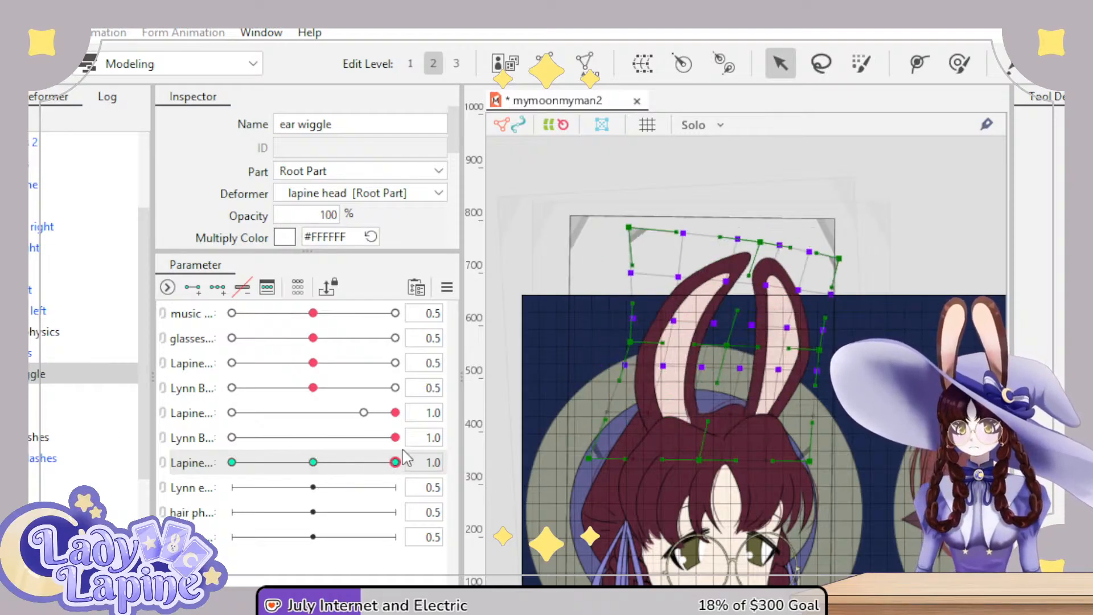
- At parameter value 1.0, select the ear wiggle warp's upper points, then lower and vertically compress them to shorten the ears
drag(598, 183, 854, 295)
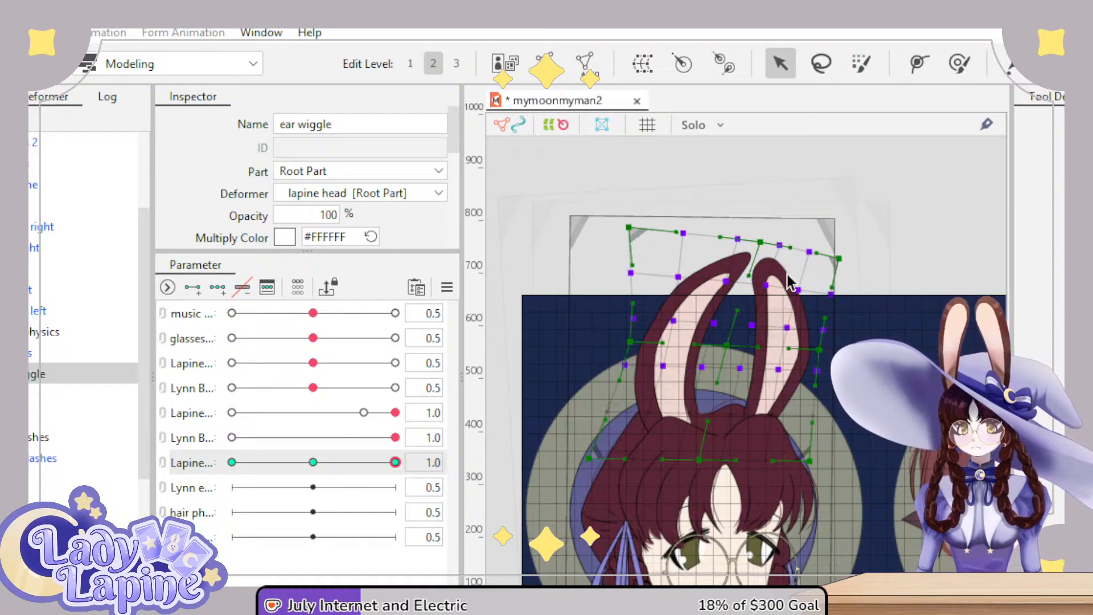
mouse_move(739, 242)
mouse_down()
mouse_move(739, 261)
mouse_move(736, 245)
mouse_up()
drag(592, 165, 852, 319)
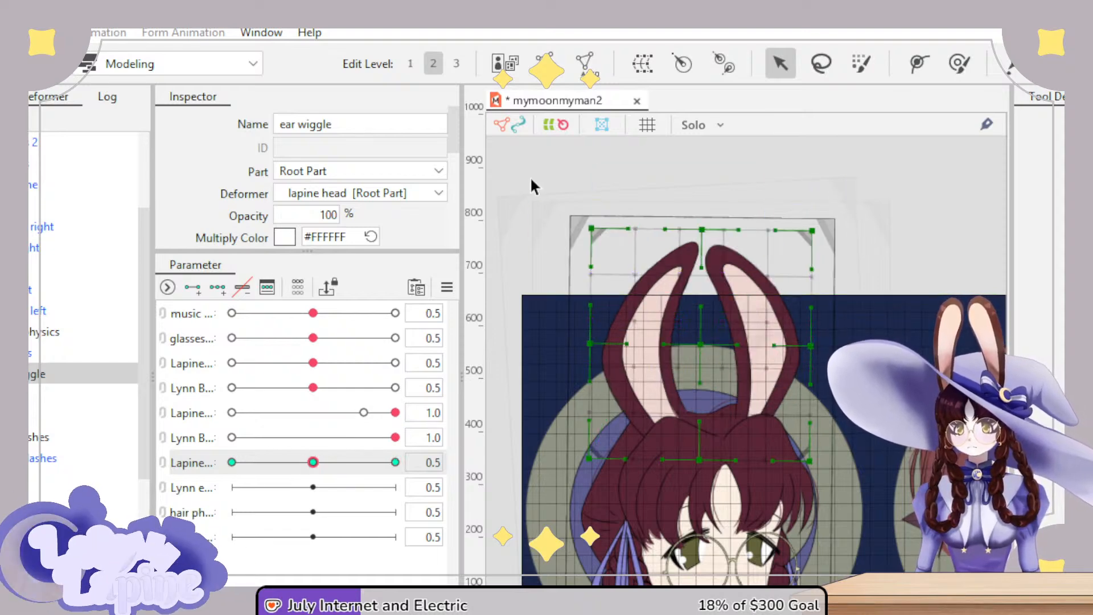
drag(538, 175, 848, 370)
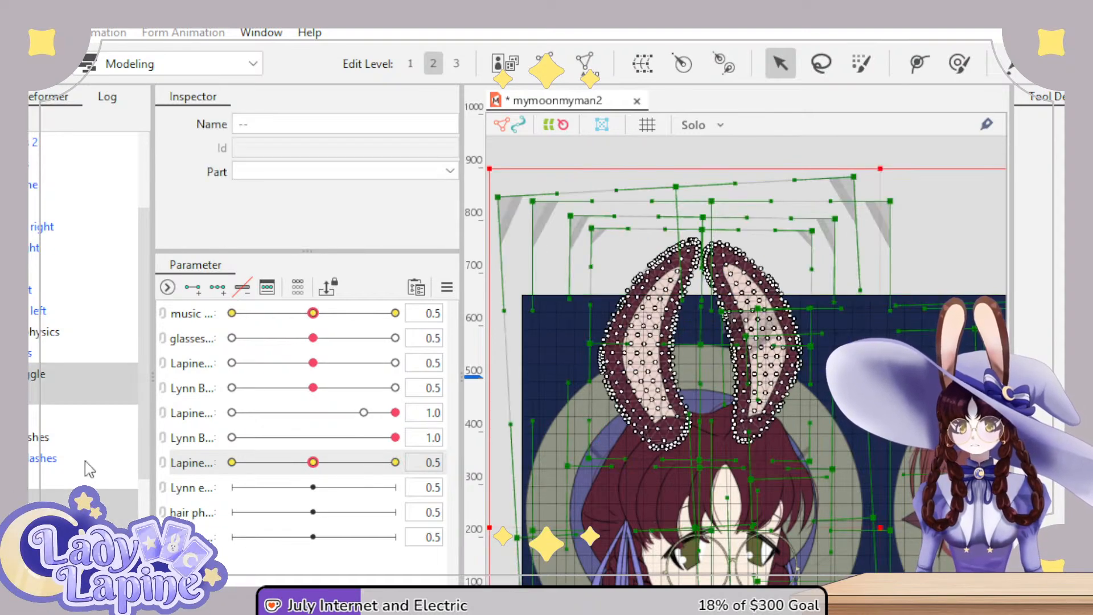
click(571, 209)
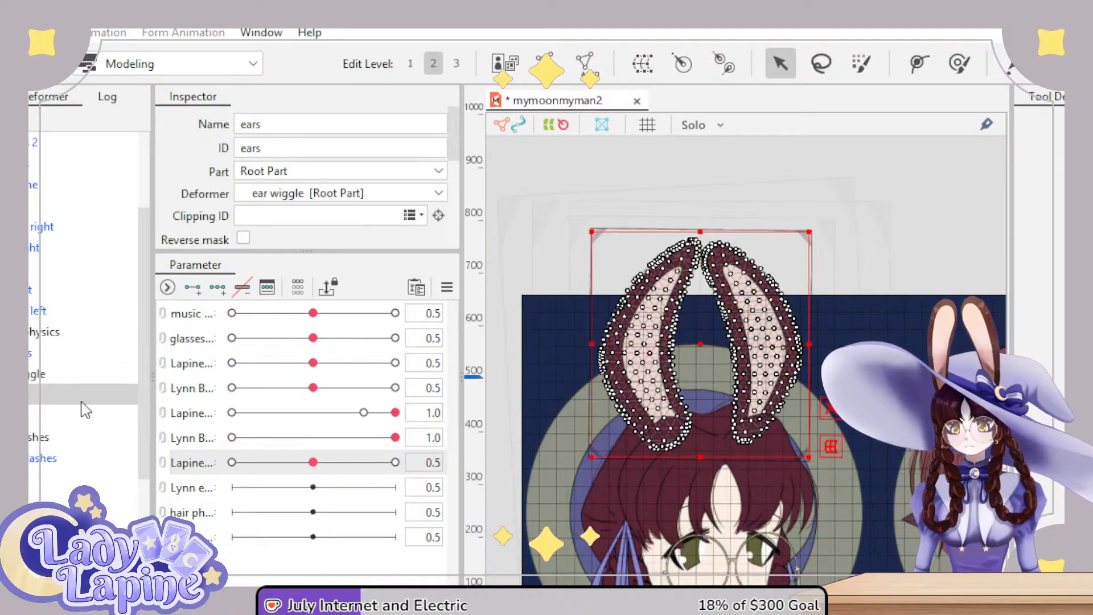
click(84, 374)
drag(547, 183, 870, 336)
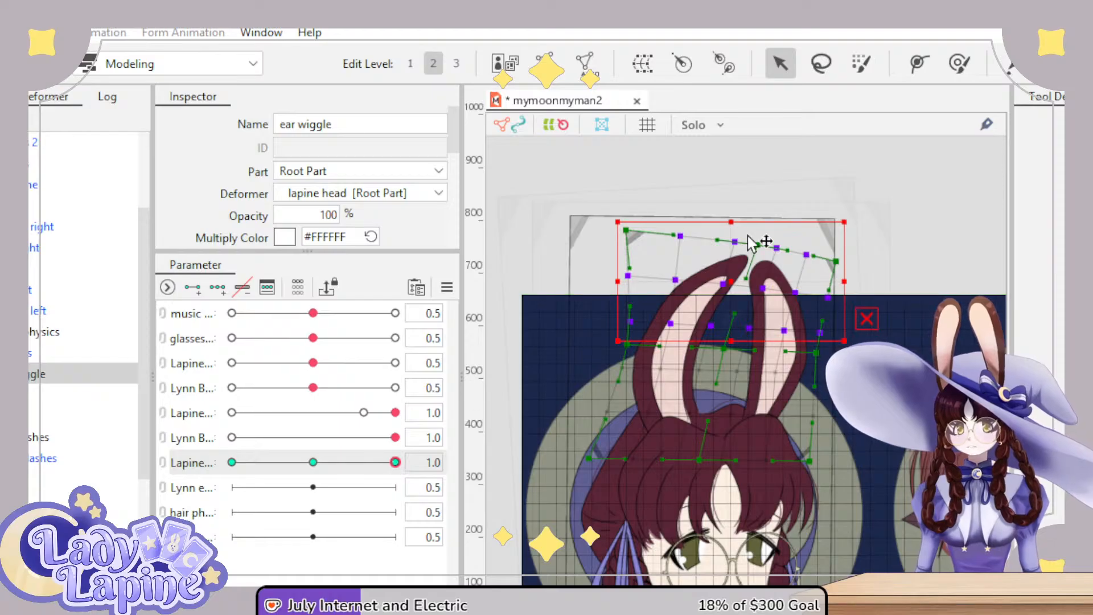
drag(731, 222, 736, 292)
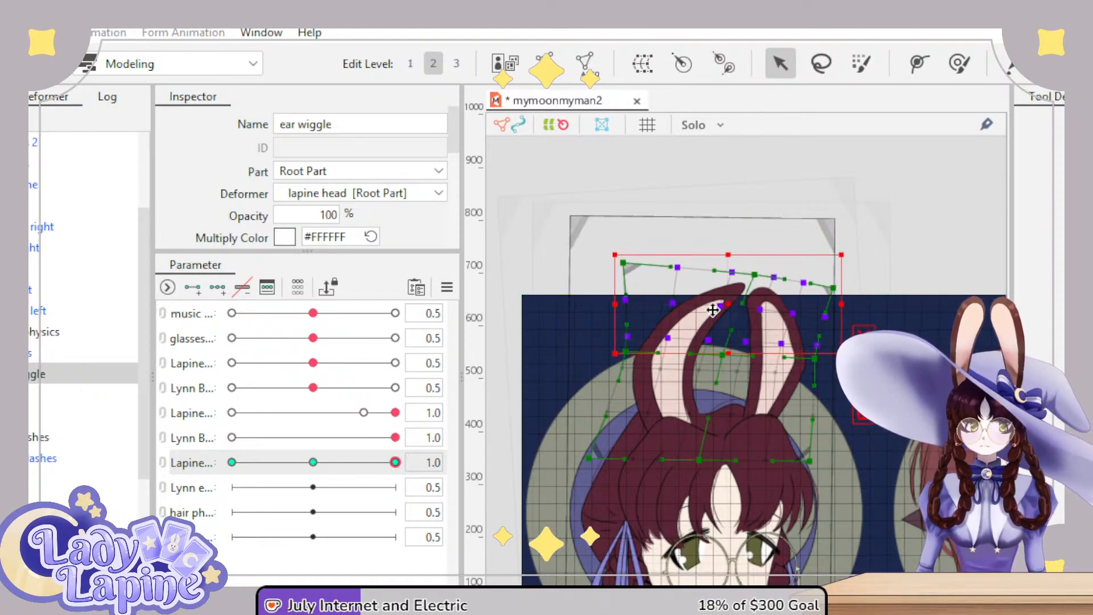
- Set the Lapine ear parameter to 0.0 and lower and vertically compress the warp's upper points in the left-leaning pose
scroll(708, 328, up, 2)
drag(395, 462, 232, 462)
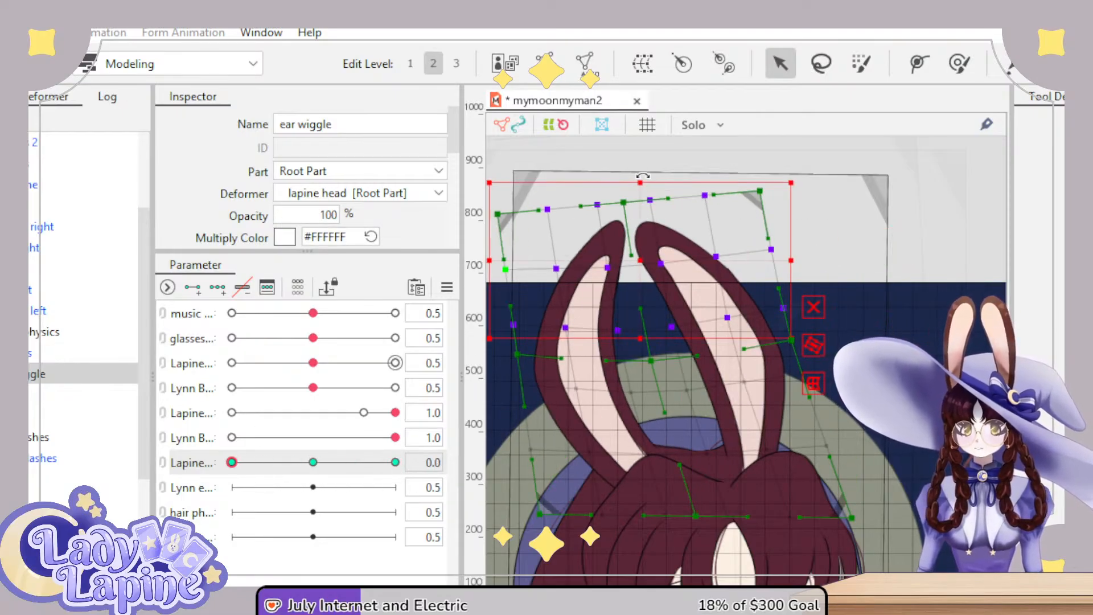
drag(640, 182, 640, 197)
drag(642, 263, 639, 275)
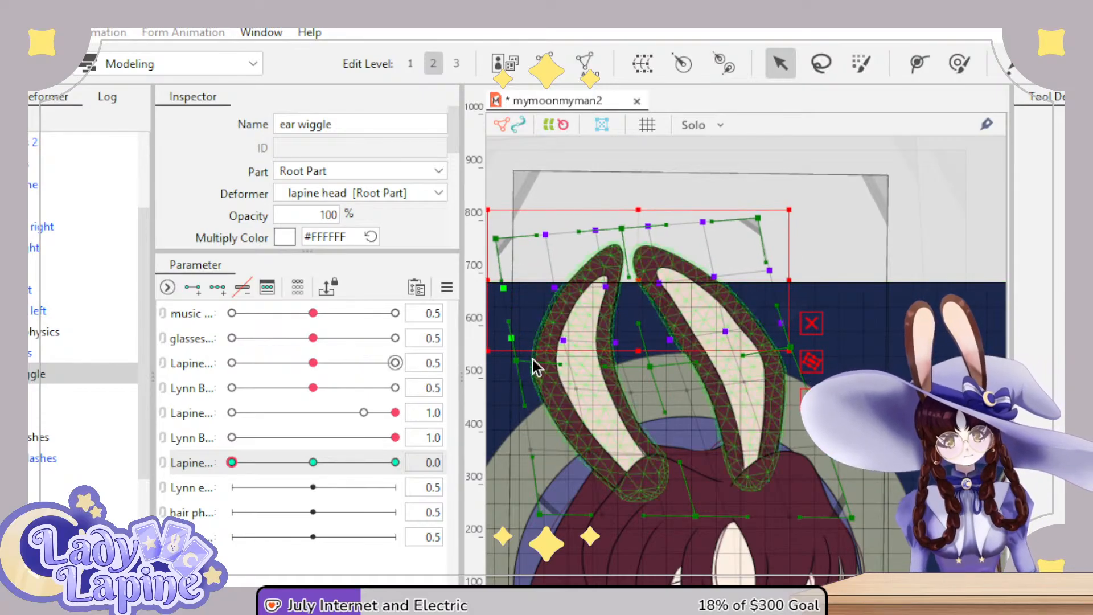
- Preview the adjusted ear movement with the Lapine ear parameter and return it to 0.5
drag(238, 467, 357, 468)
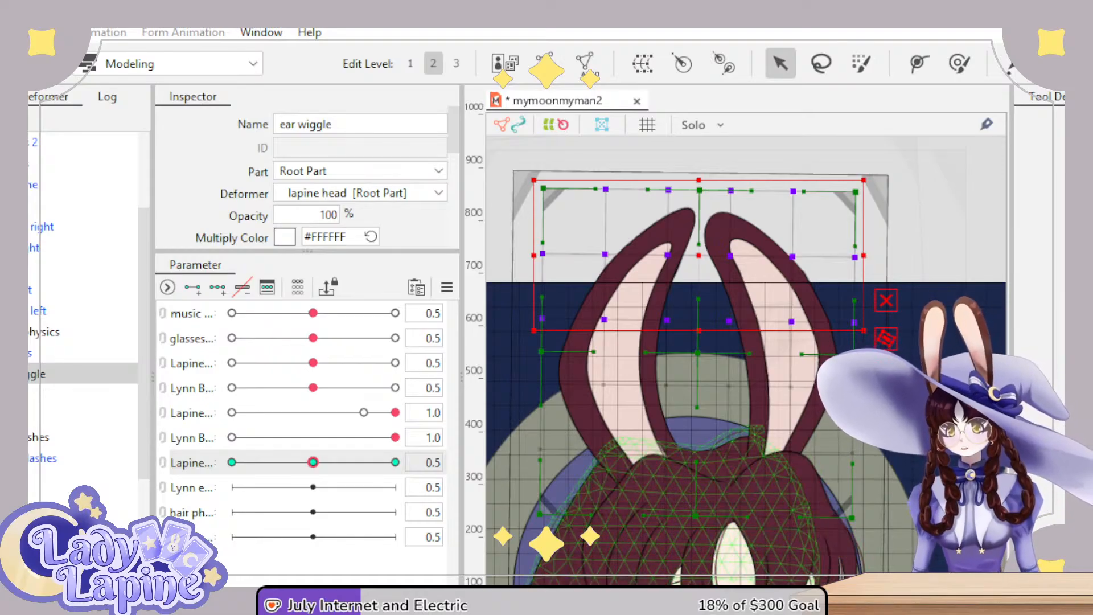
mouse_move(312, 462)
mouse_down()
mouse_move(339, 463)
mouse_move(219, 488)
mouse_move(378, 463)
mouse_move(251, 490)
mouse_move(361, 480)
mouse_move(317, 464)
mouse_up()
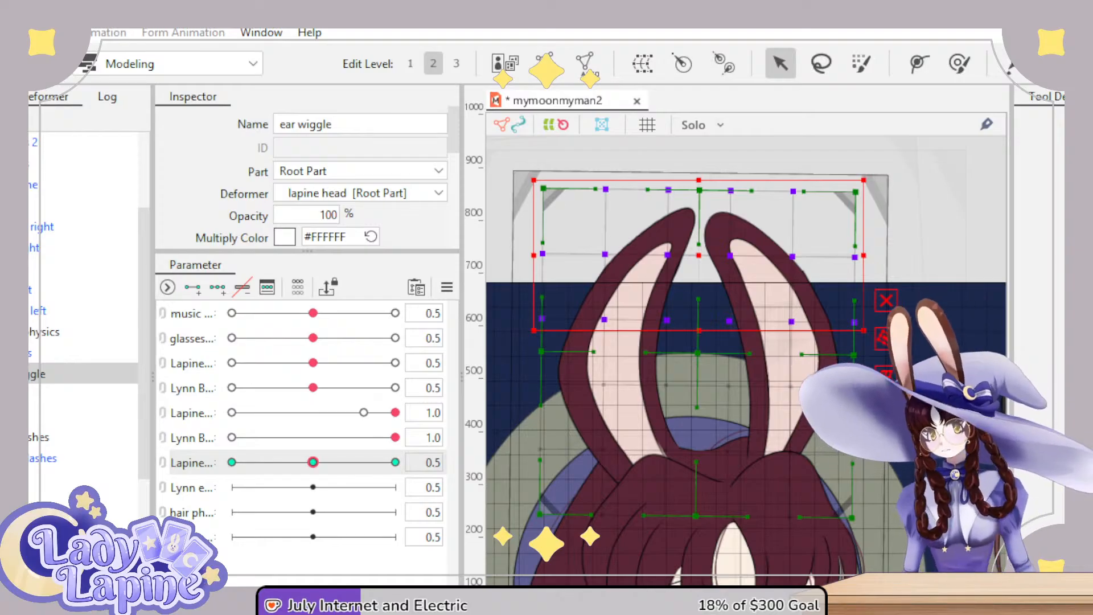
mouse_move(313, 462)
mouse_down()
mouse_move(393, 462)
mouse_move(248, 463)
mouse_move(393, 462)
mouse_move(313, 467)
mouse_up()
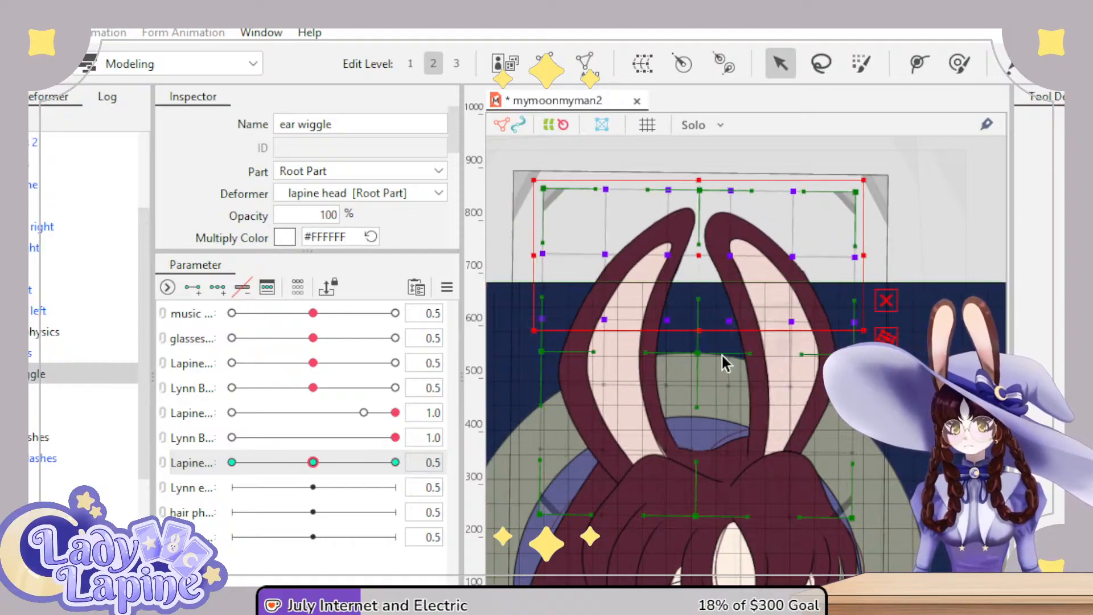
- Check the shortened ears' sway on the whole Lapine figure between values 0.0 and 0.5 and leave the ear parameter at 0.5
scroll(654, 361, down, 5)
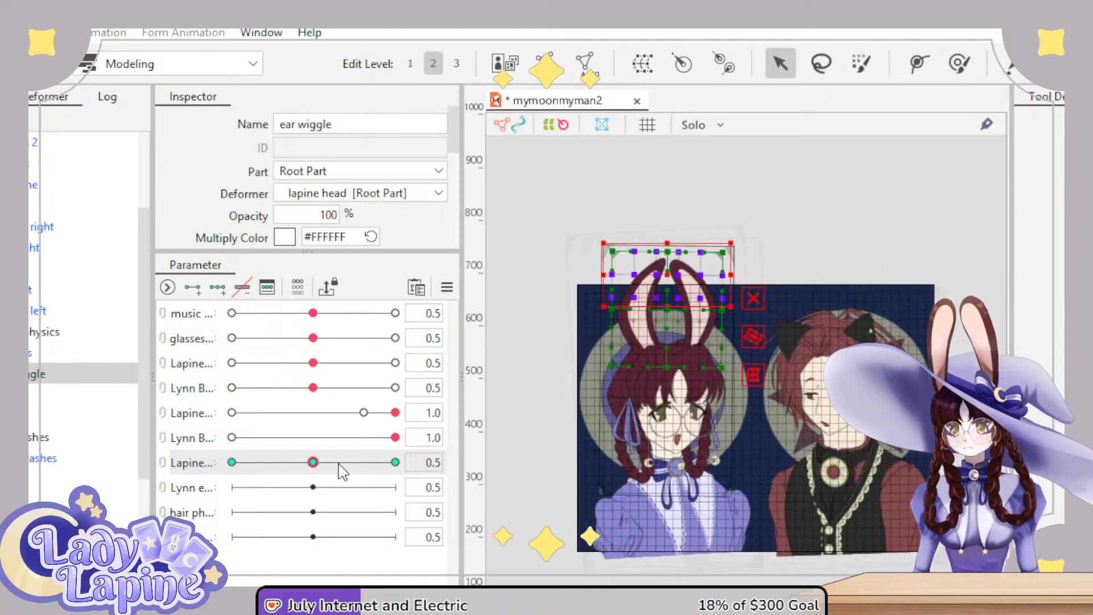
drag(313, 462, 232, 463)
drag(302, 481, 288, 481)
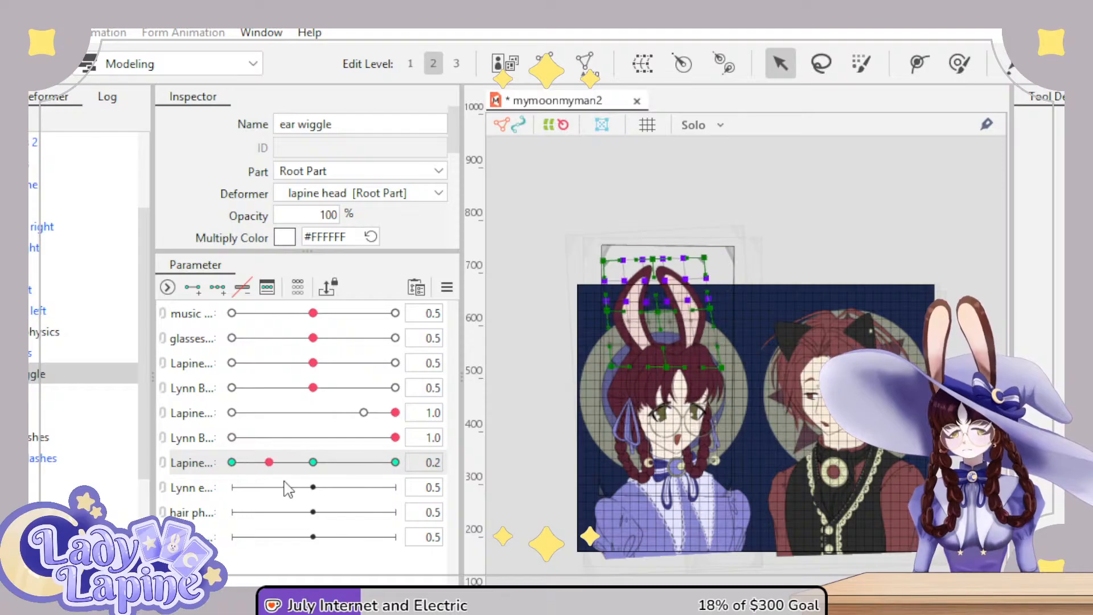
click(332, 465)
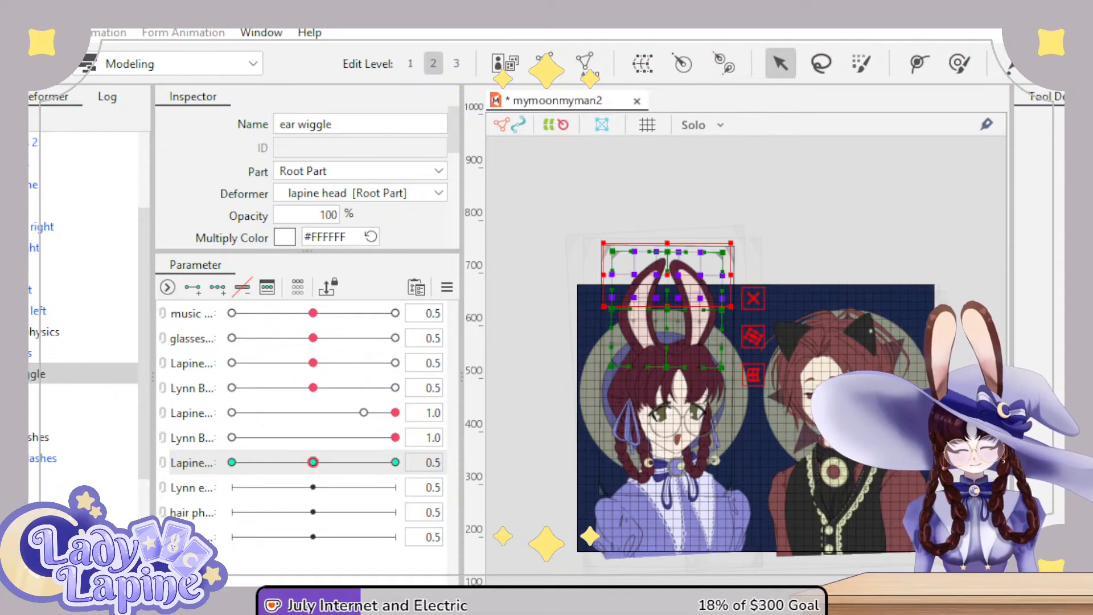
mouse_move(313, 462)
mouse_down()
mouse_move(395, 462)
mouse_move(231, 462)
mouse_move(312, 463)
mouse_up()
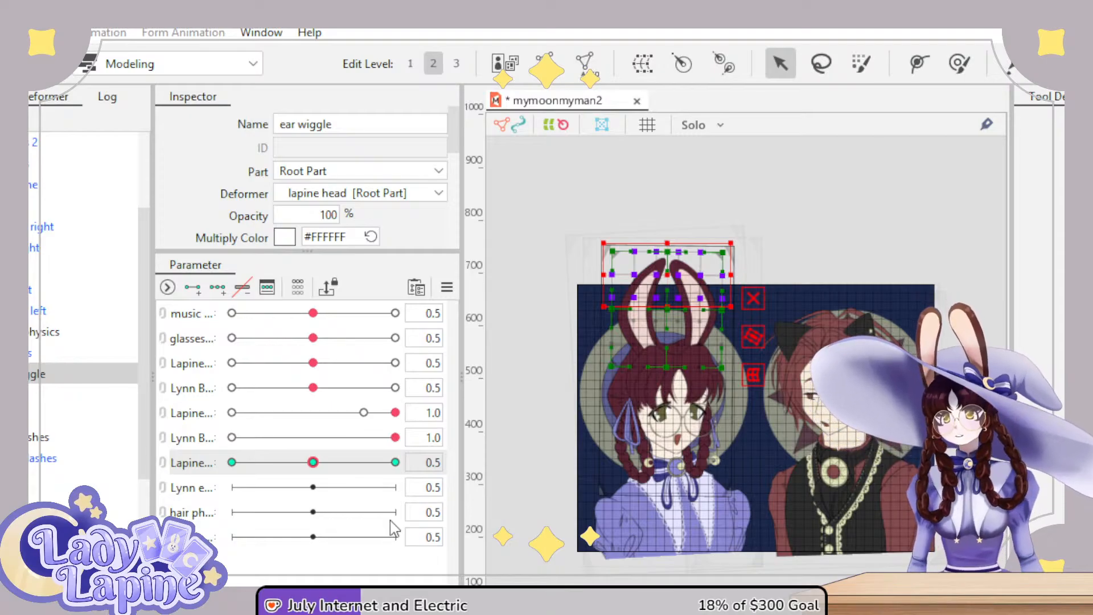
mouse_move(313, 462)
mouse_down()
mouse_move(423, 461)
mouse_move(254, 459)
mouse_move(302, 471)
mouse_up()
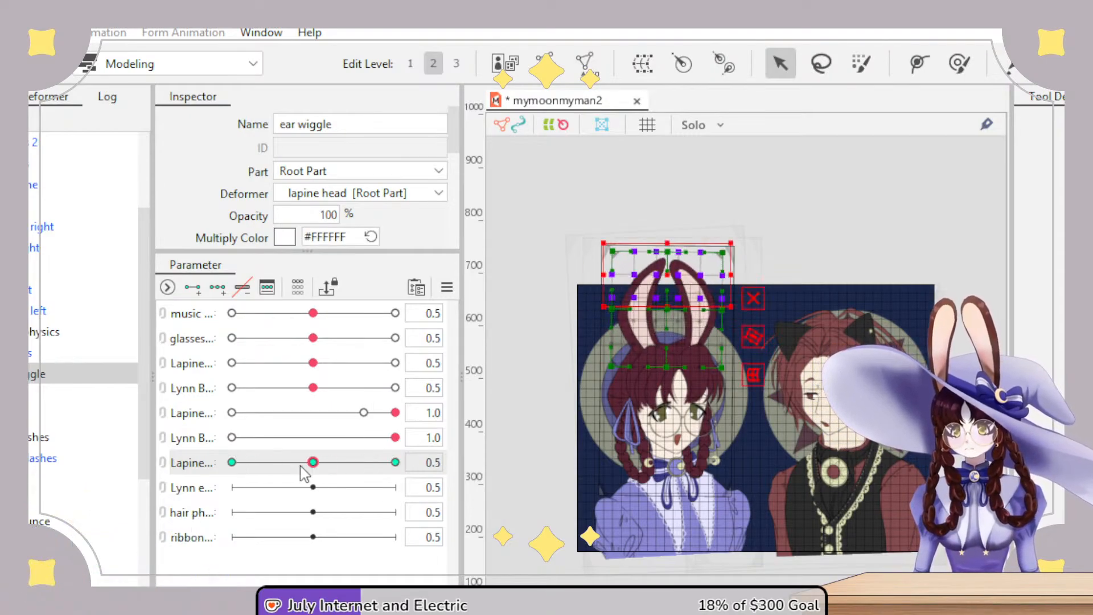
- Add three keys on the Lynn ear parameter for the ears warp deformer under Lynn Head
click(186, 493)
scroll(30, 477, down, 4)
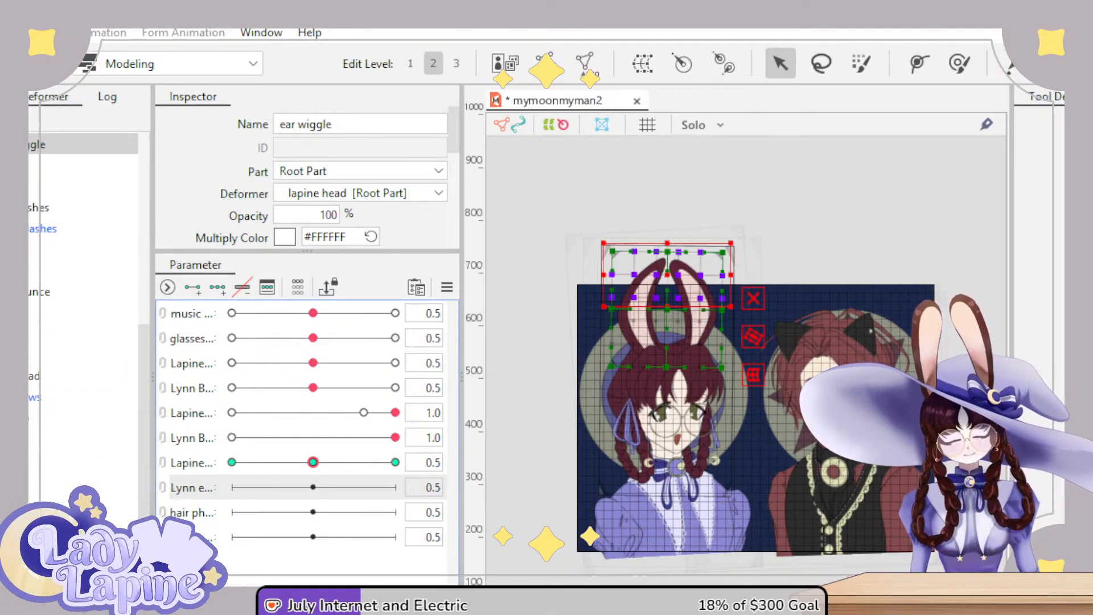
scroll(29, 475, down, 1)
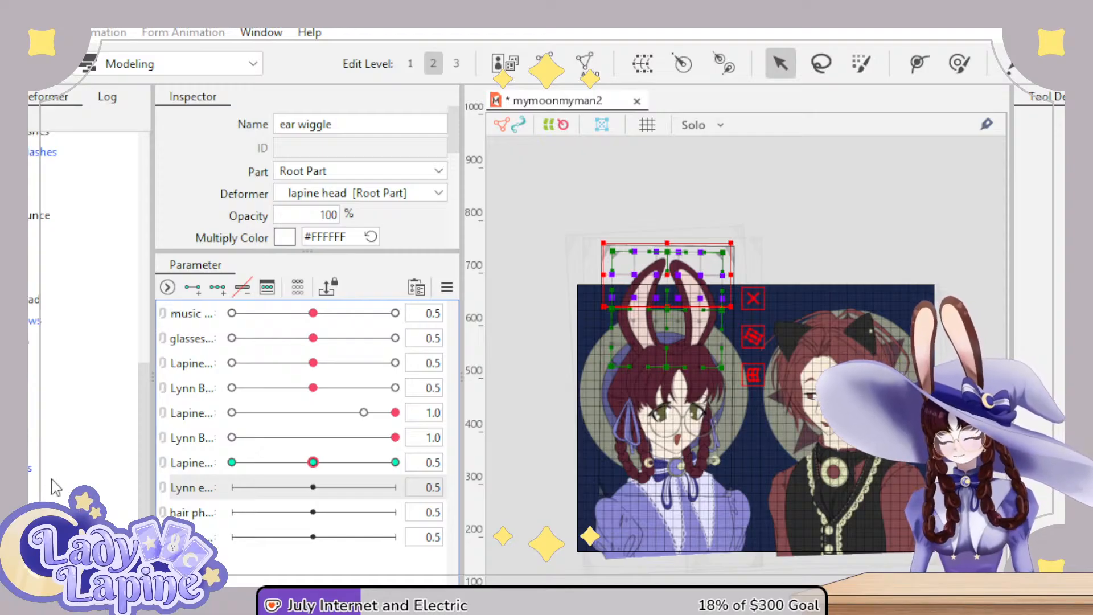
click(30, 367)
ctrl+click(29, 348)
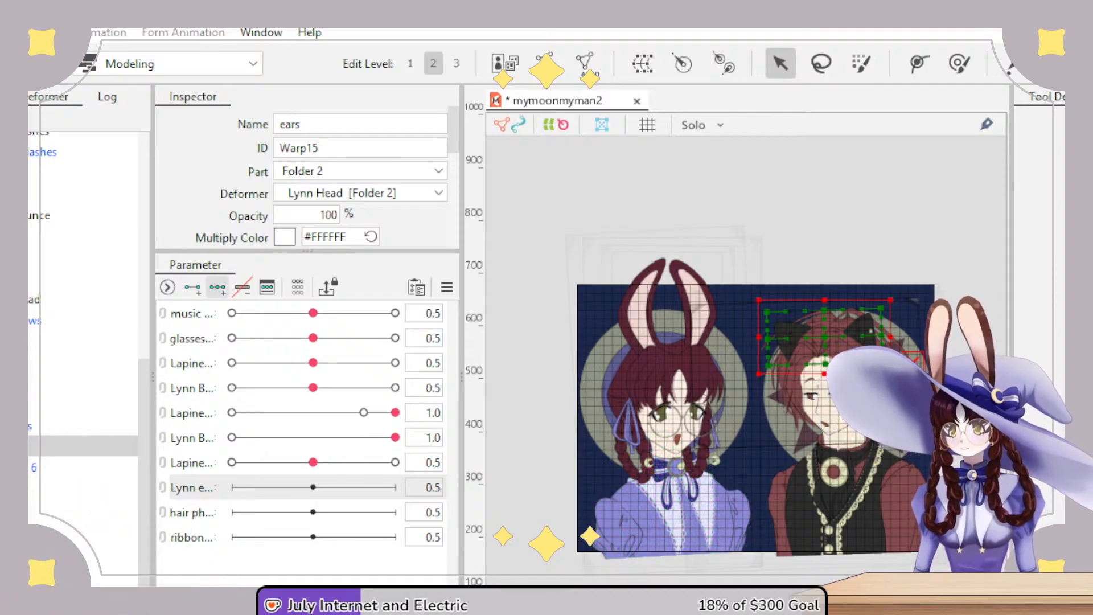
click(216, 287)
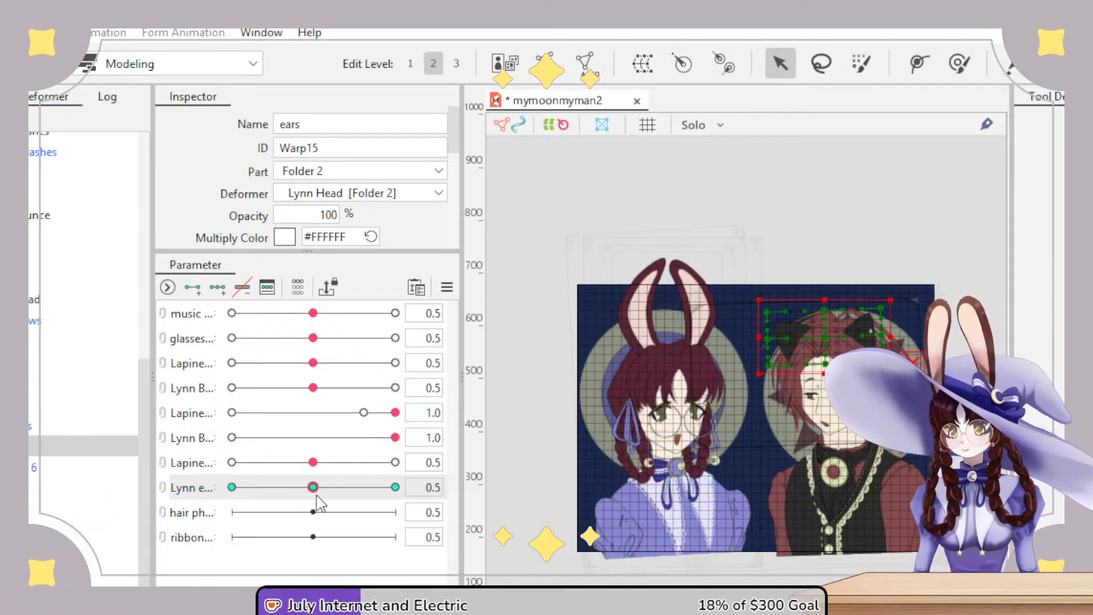
- Set the Lynn ear parameter to 1.0 and use the deform brush to tilt the ears warp and both cat ears to the right
drag(313, 486, 395, 487)
scroll(839, 362, up, 5)
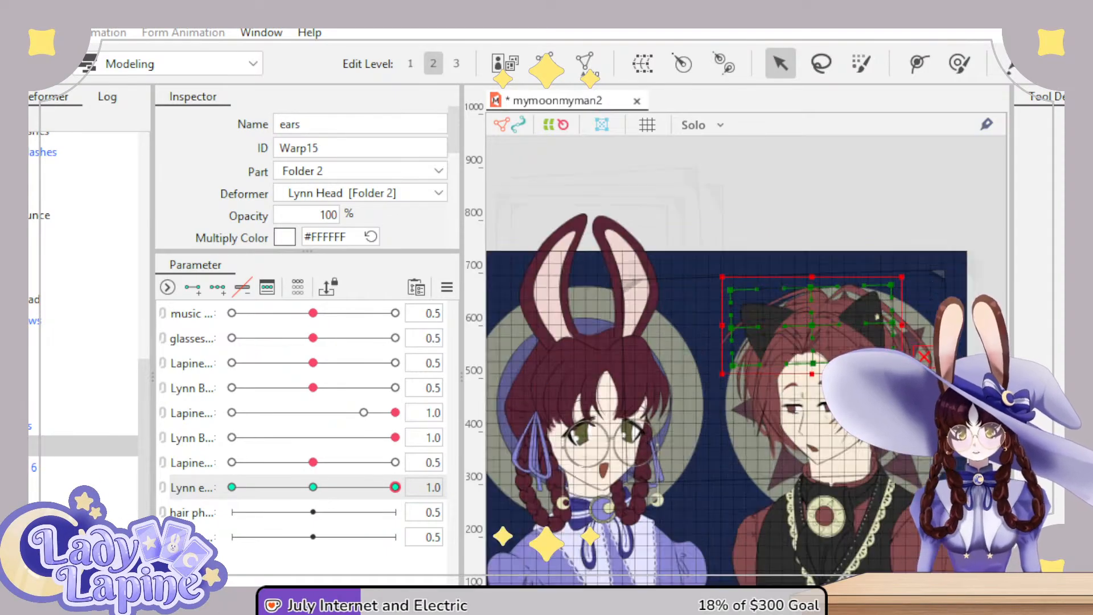
drag(838, 363, 801, 430)
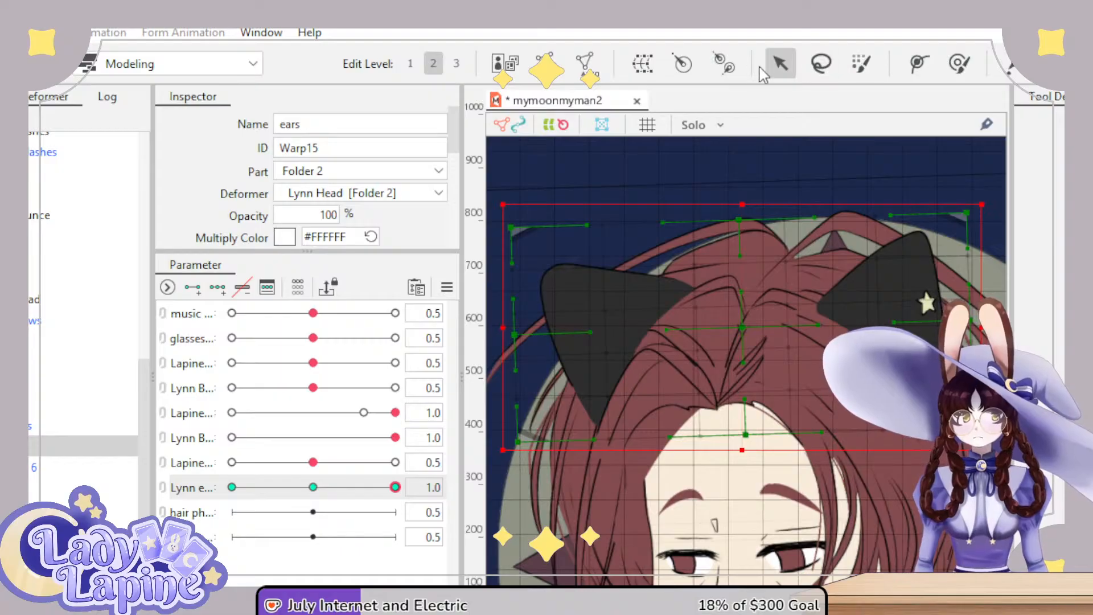
click(961, 66)
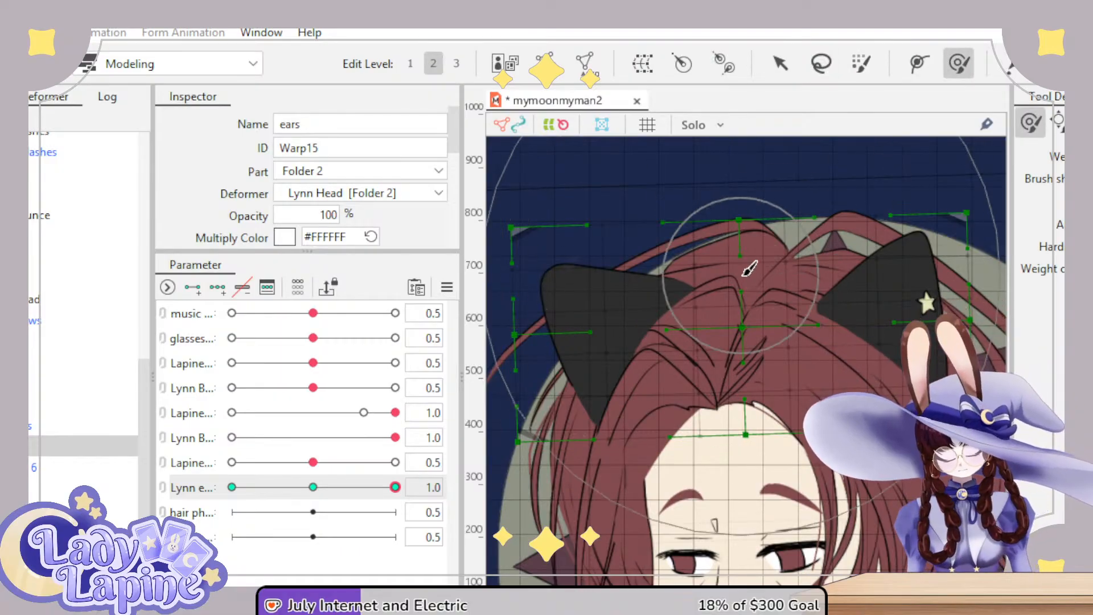
scroll(706, 363, down, 3)
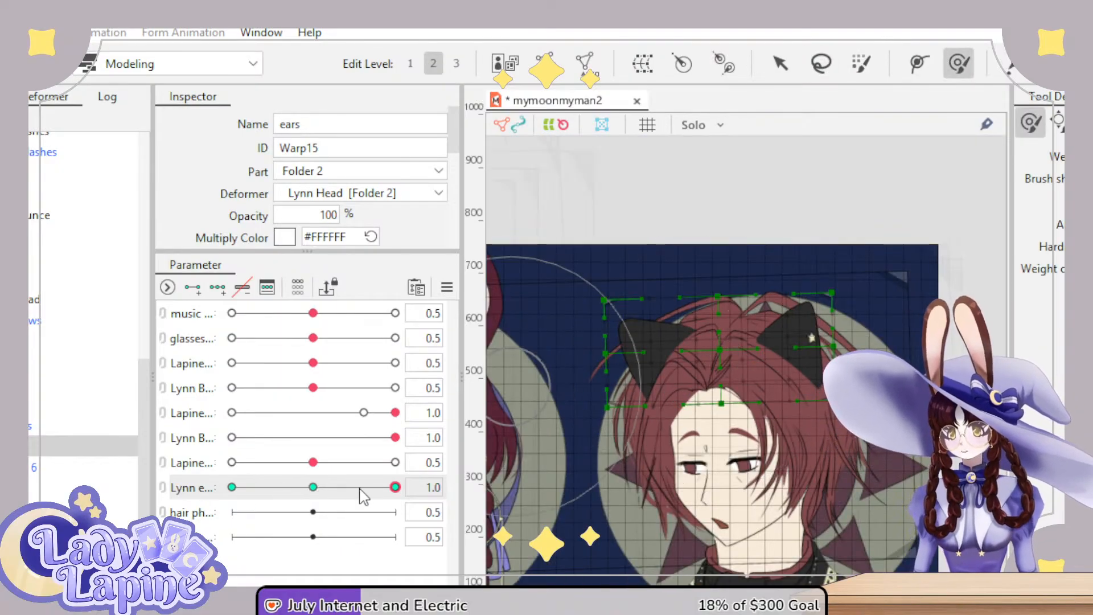
mouse_move(825, 285)
mouse_down()
mouse_move(861, 298)
mouse_move(858, 283)
mouse_up()
mouse_move(620, 291)
mouse_down()
mouse_move(620, 300)
mouse_move(647, 295)
mouse_move(638, 280)
mouse_up()
drag(732, 305, 715, 336)
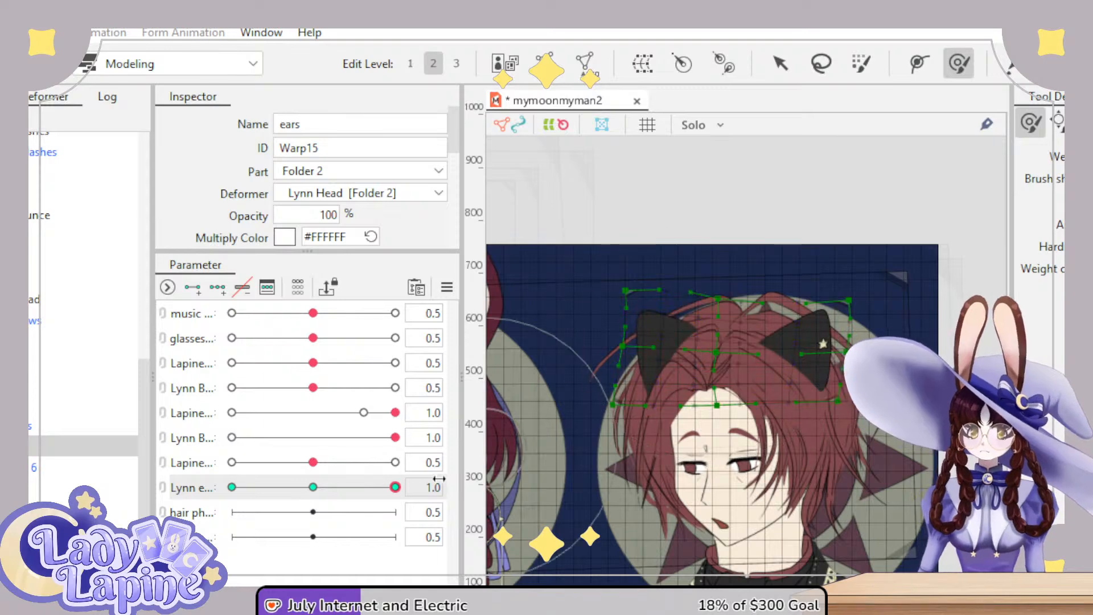
- Tilt Lynn's ears warp to the left at parameter value 0.0 with the deform brush, then return the parameter to 0.5
drag(386, 494, 237, 503)
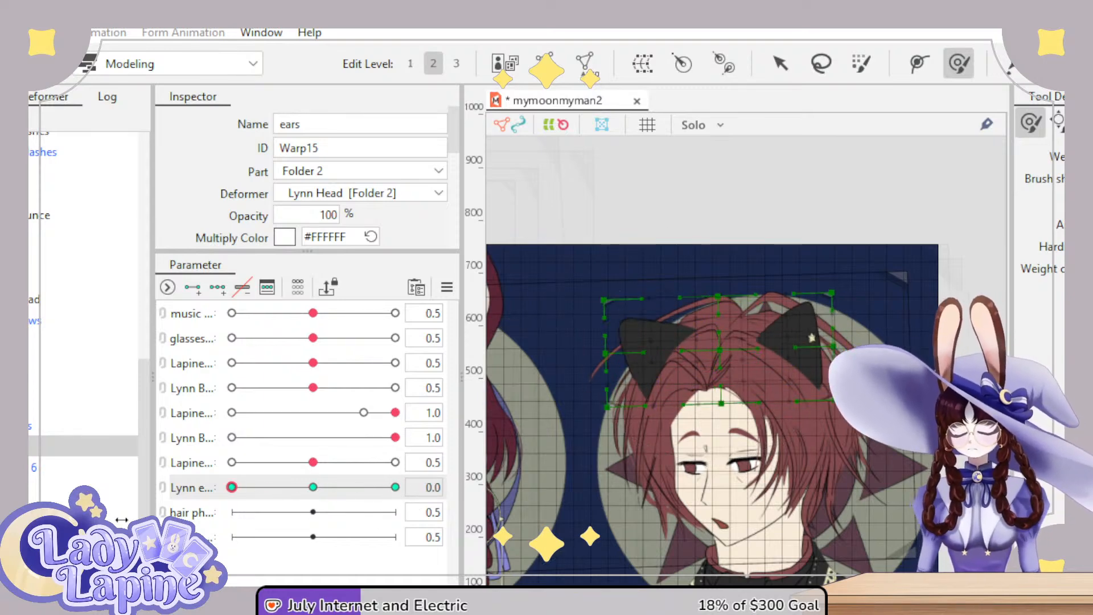
drag(605, 286, 585, 312)
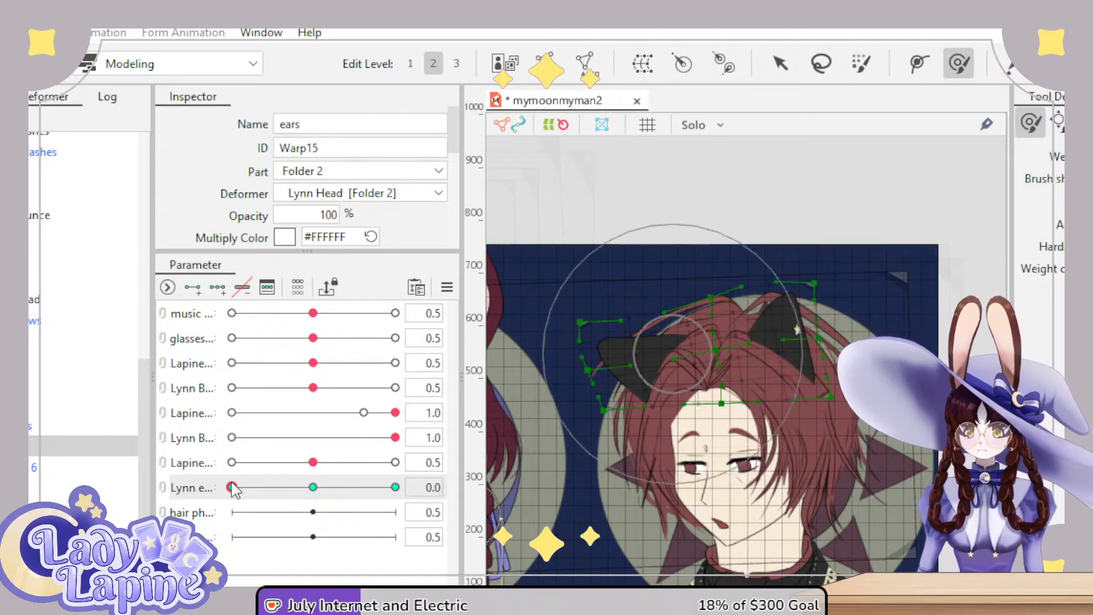
mouse_move(232, 486)
mouse_down()
mouse_move(436, 487)
mouse_move(247, 486)
mouse_move(391, 486)
mouse_move(237, 501)
mouse_up()
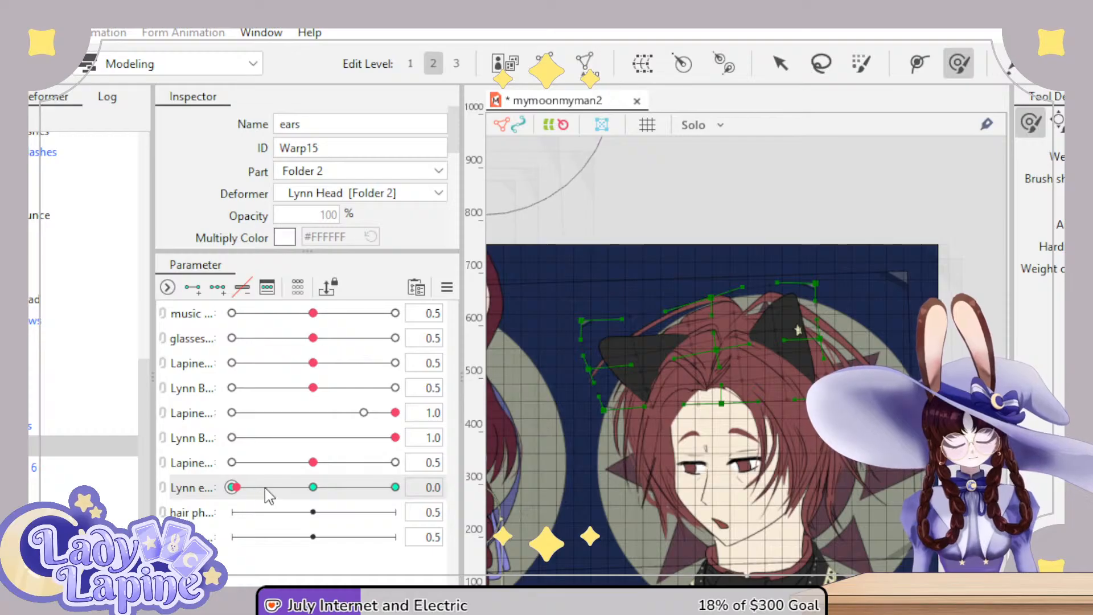
click(312, 487)
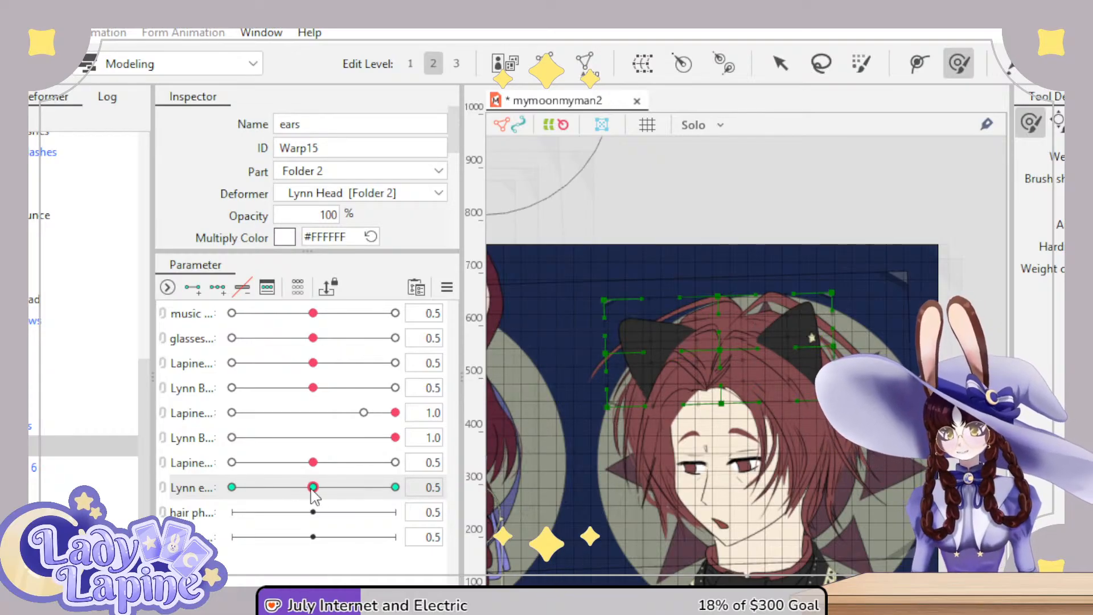
- Select Lapine's left and right hair braids and create a warp deformer named hair physics around them under lapine head
click(183, 511)
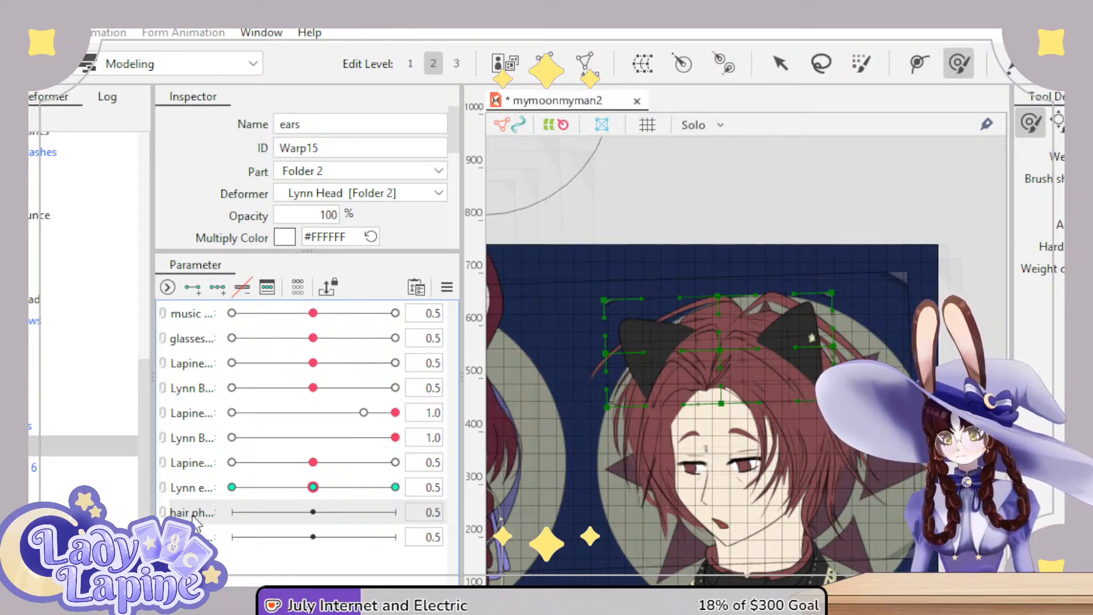
scroll(683, 338, up, 2)
scroll(683, 339, down, 1)
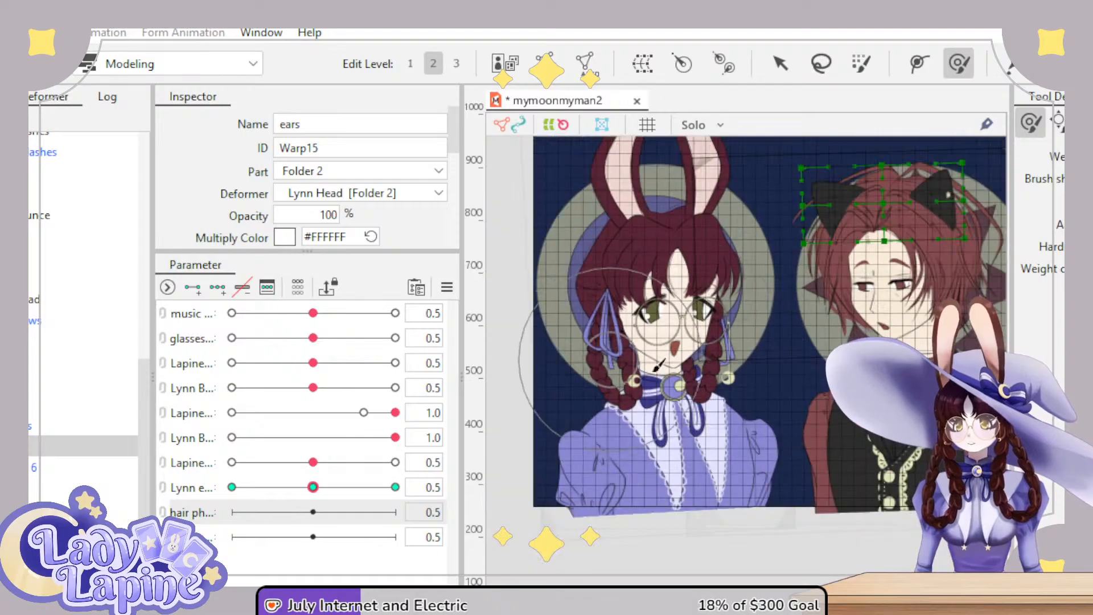
scroll(80, 269, up, 5)
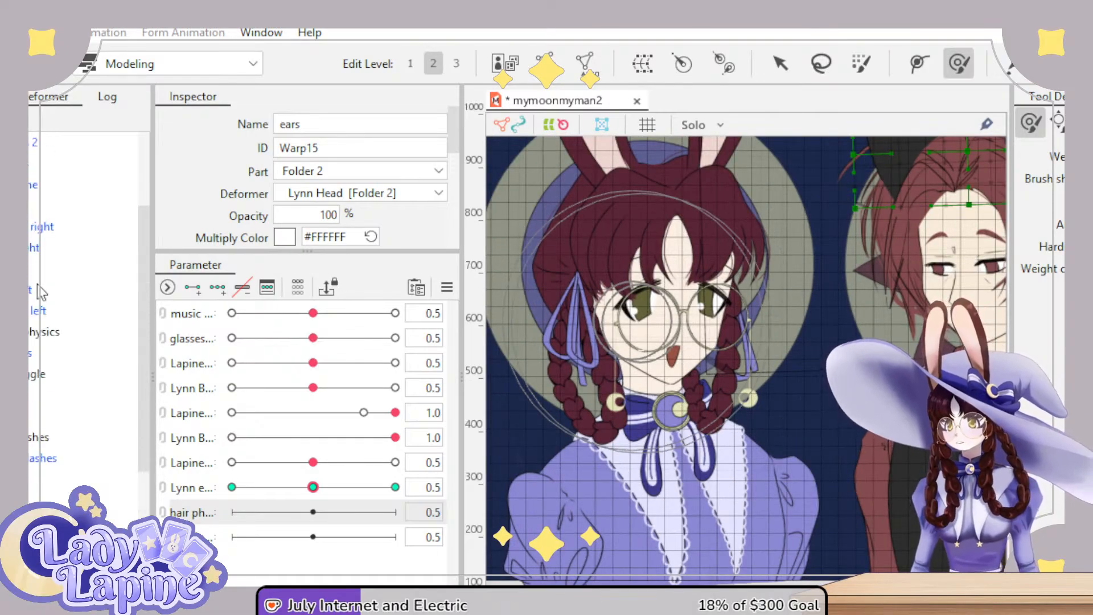
click(80, 289)
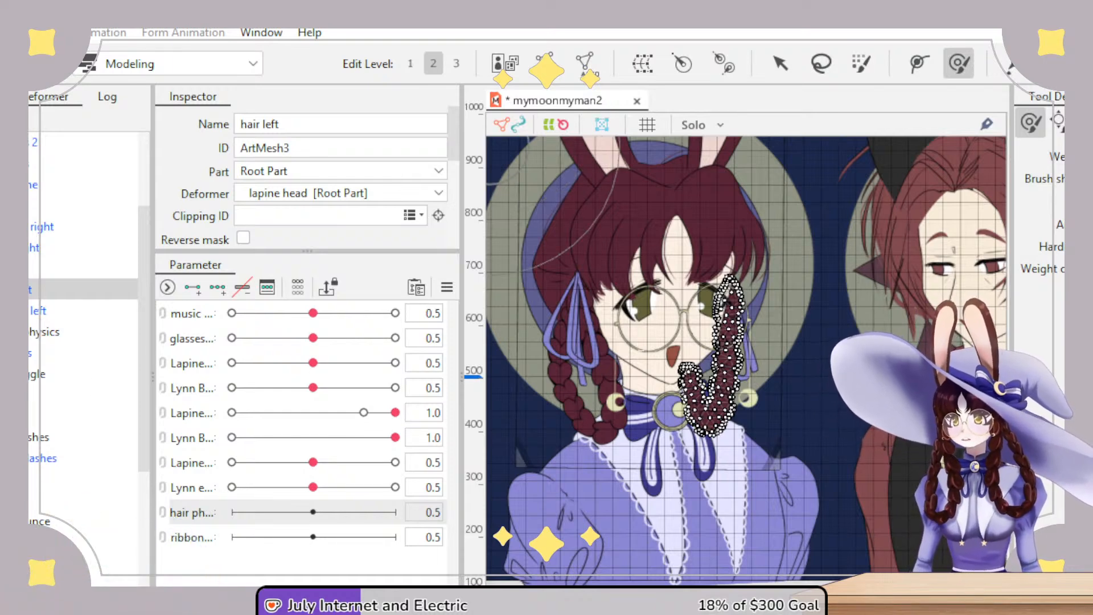
shift+click(85, 249)
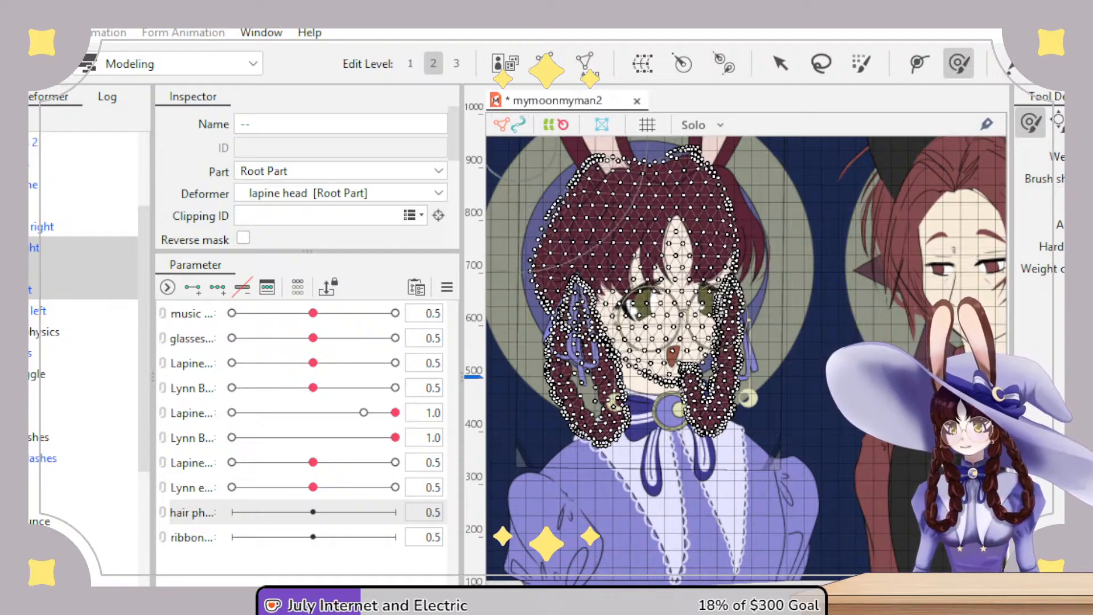
click(34, 248)
ctrl+click(32, 290)
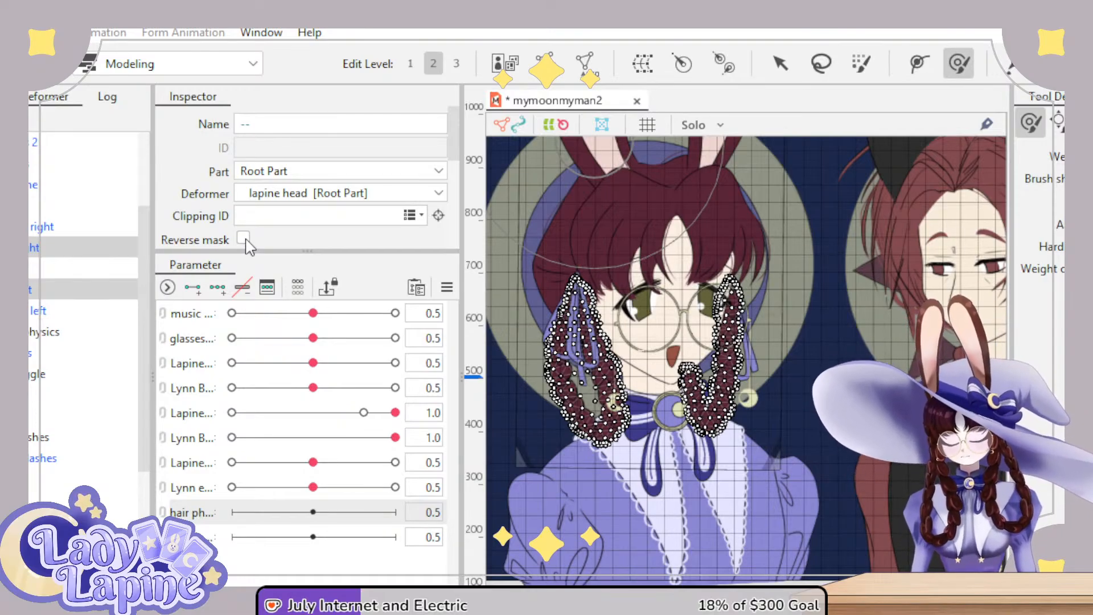
click(421, 519)
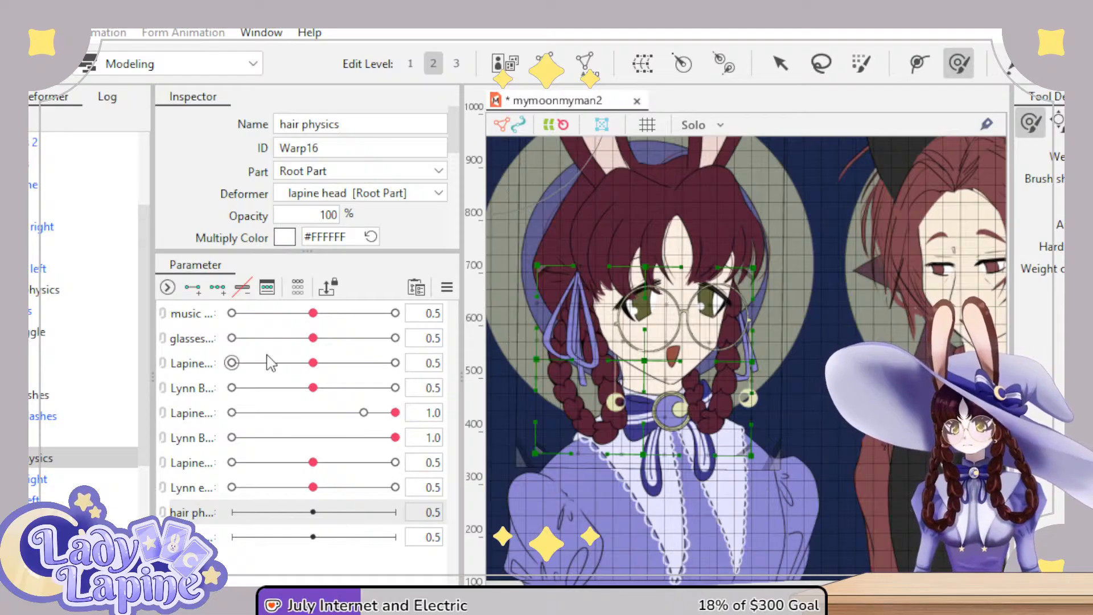
- Add three keys on the hair physics parameter for the braid warp and brush both braids to the right at 1.0
click(218, 287)
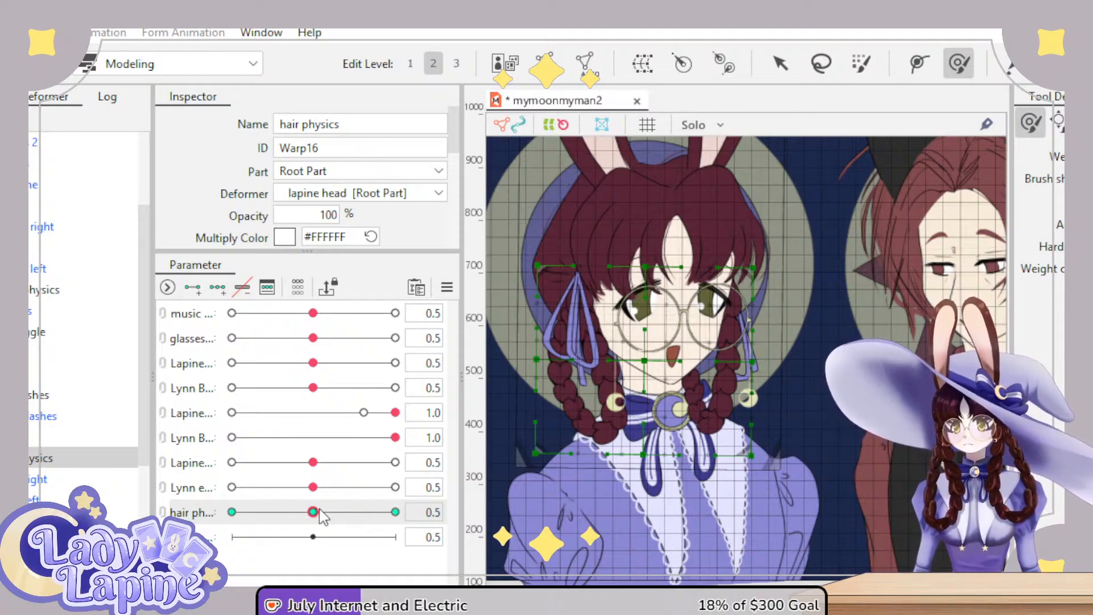
drag(323, 515, 398, 513)
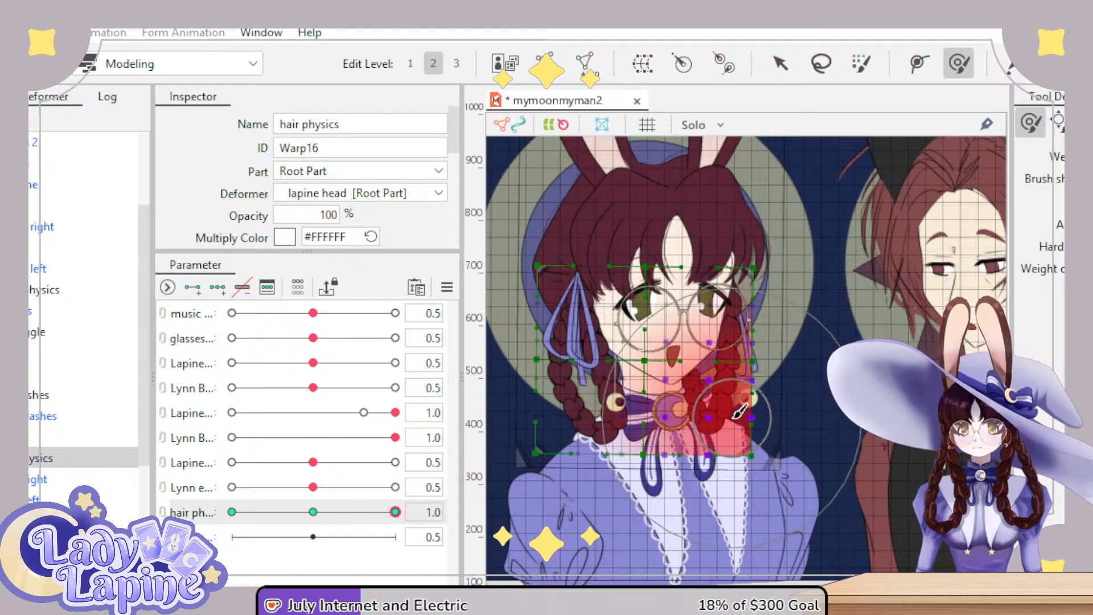
mouse_move(760, 415)
mouse_down()
mouse_move(731, 374)
mouse_move(744, 437)
mouse_move(706, 447)
mouse_up()
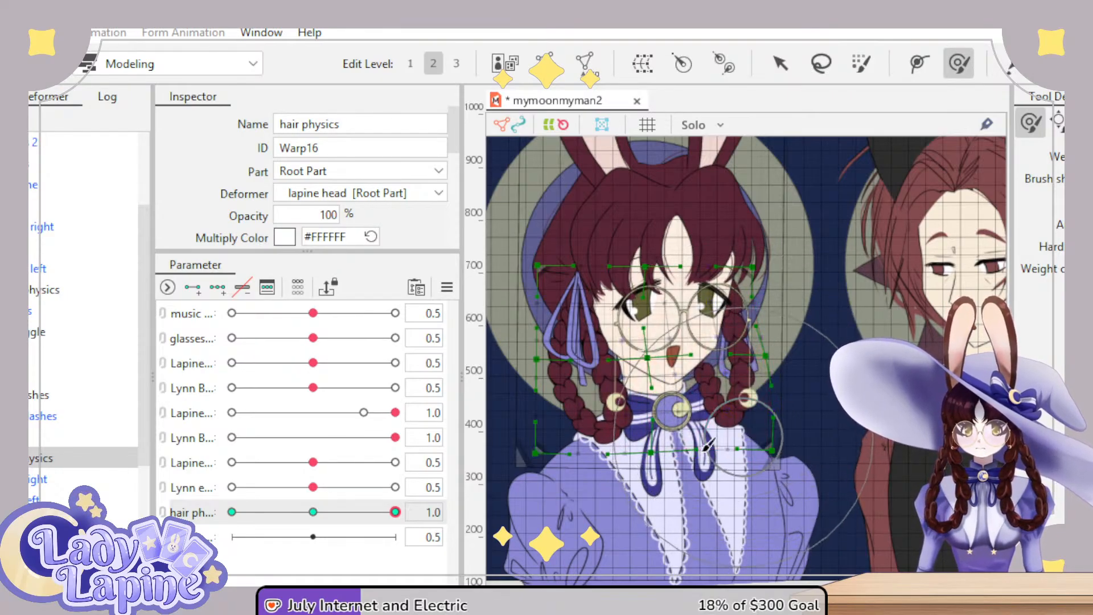
mouse_move(569, 347)
mouse_down()
mouse_move(532, 380)
mouse_move(549, 393)
mouse_up()
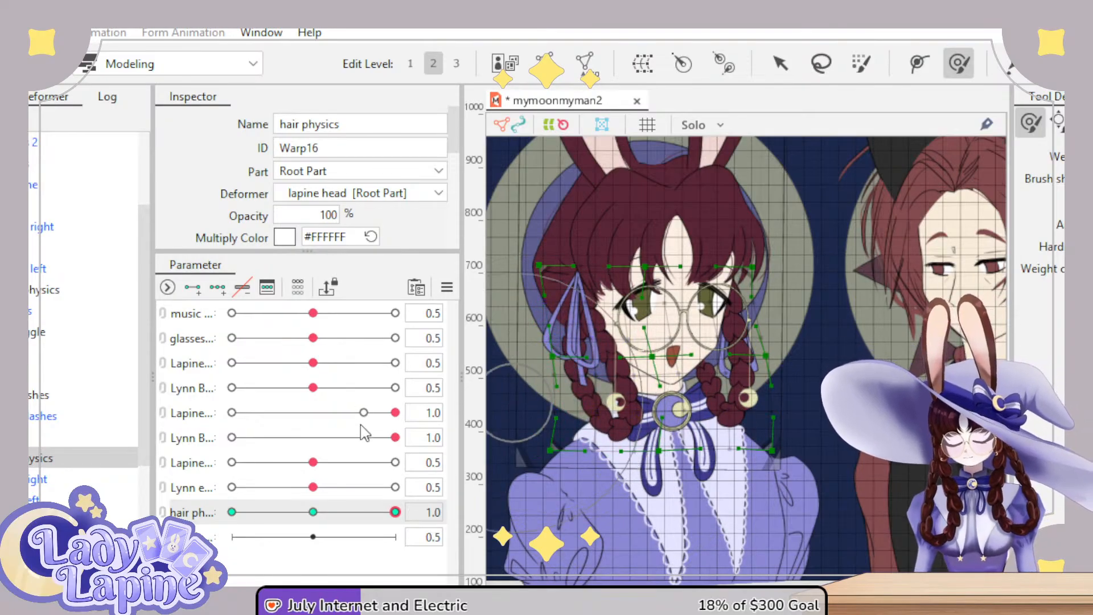
- Set the hair physics parameter to 0.0, brush both braids left and slightly upward, and preview the swing across the range
drag(395, 512, 233, 512)
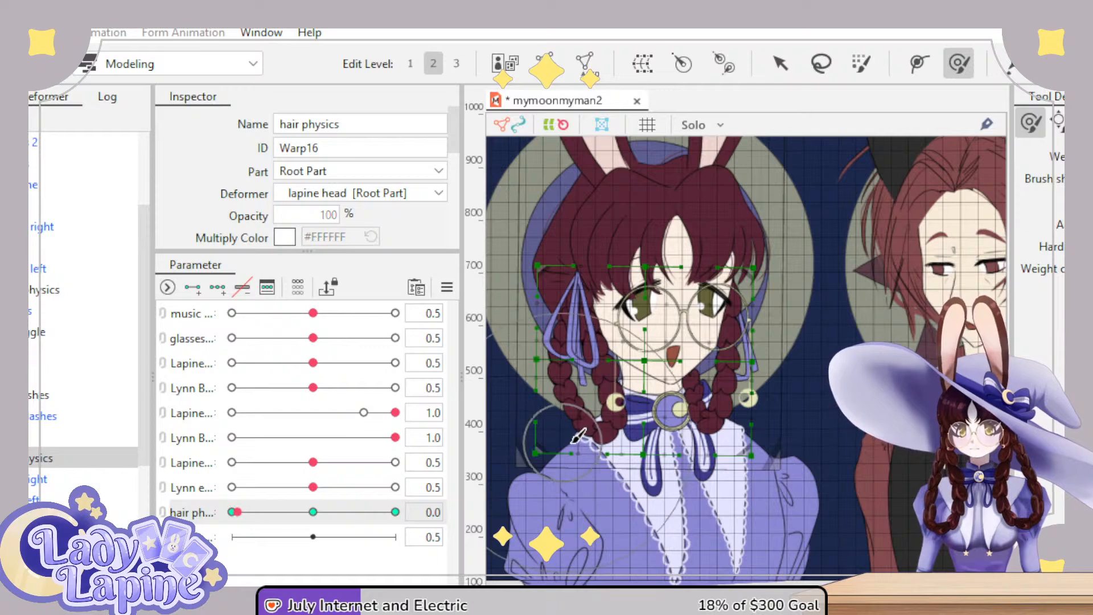
mouse_move(566, 438)
mouse_down()
mouse_move(576, 402)
mouse_move(546, 306)
mouse_move(568, 366)
mouse_up()
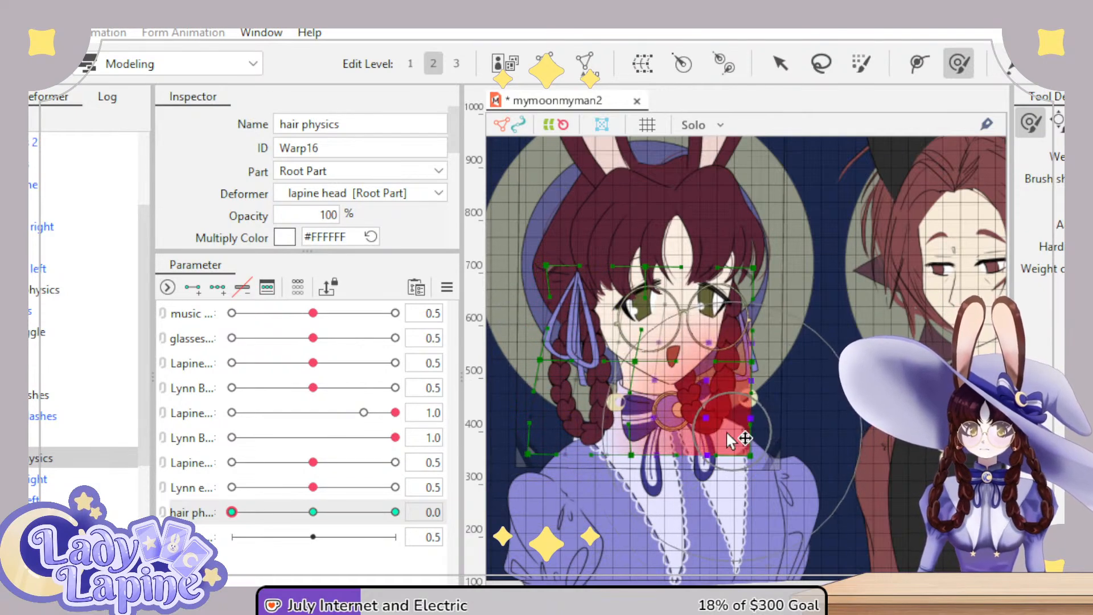
mouse_move(730, 439)
mouse_down()
mouse_move(711, 393)
mouse_move(744, 341)
mouse_up()
mouse_move(232, 512)
mouse_down()
mouse_move(398, 512)
mouse_move(256, 512)
mouse_up()
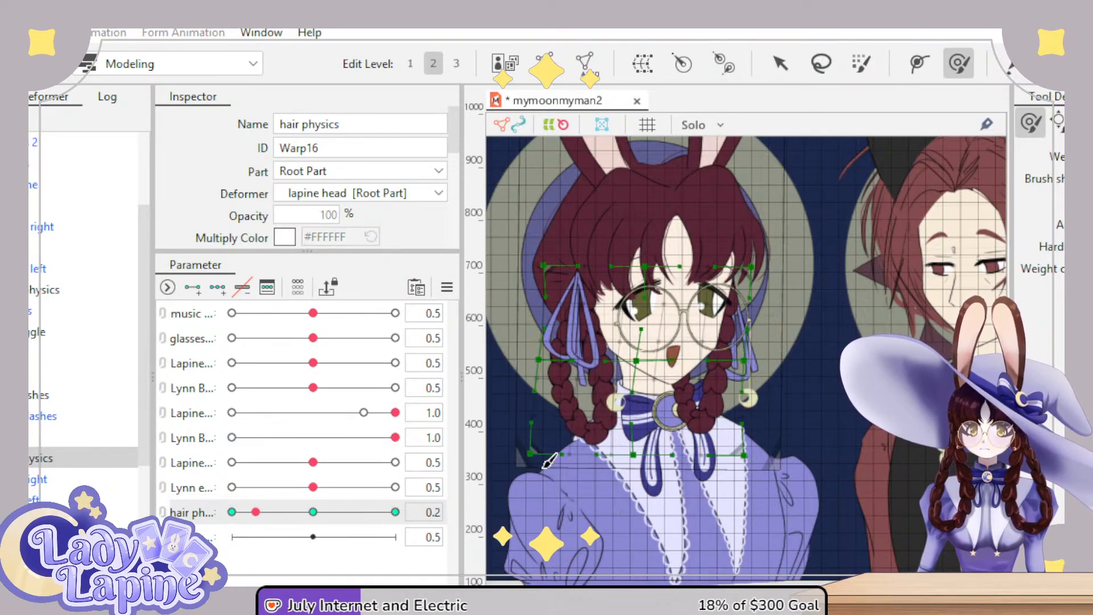
drag(512, 439, 552, 419)
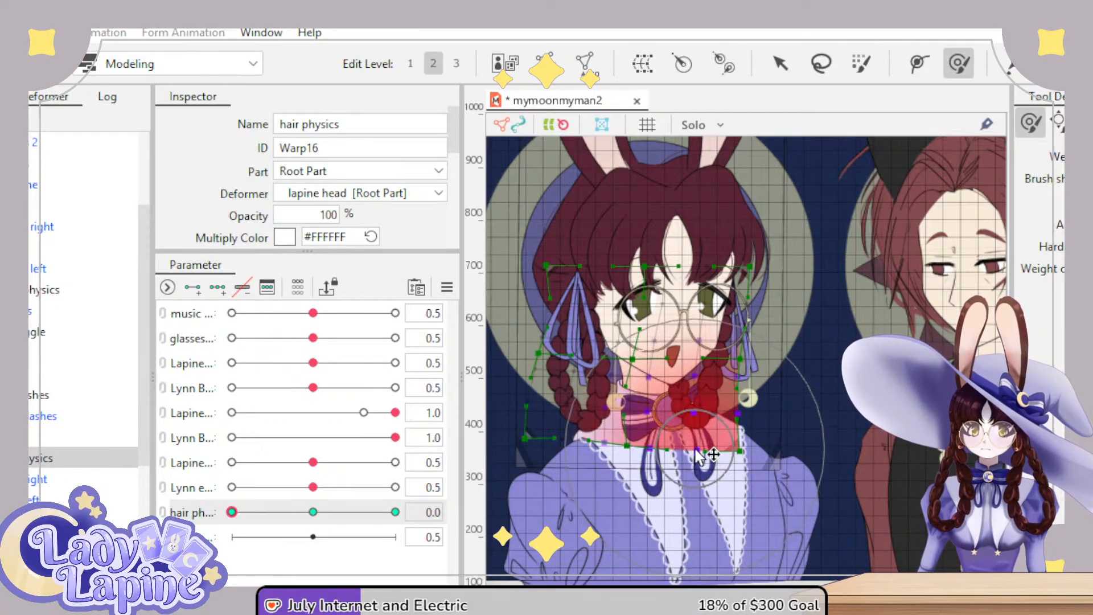
drag(699, 455, 702, 411)
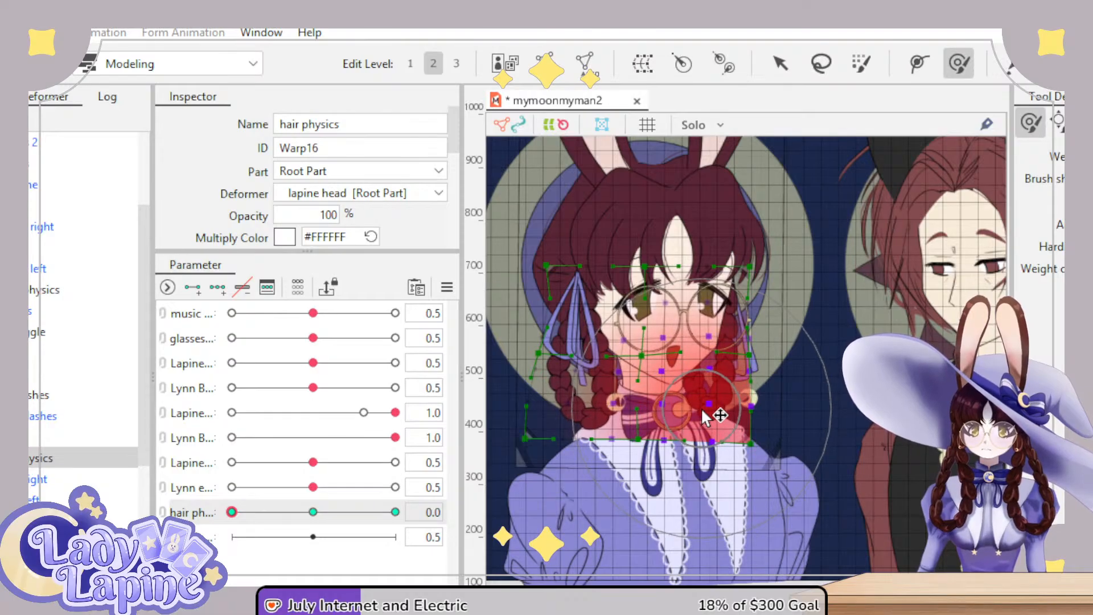
drag(354, 512, 222, 488)
drag(268, 511, 232, 511)
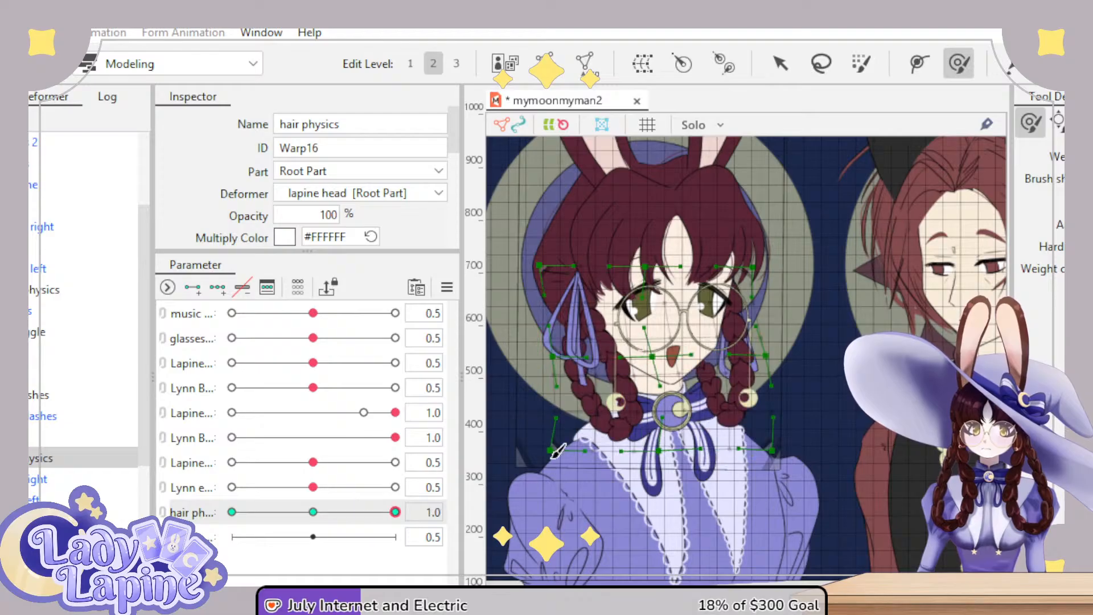
- Touch up the warp around Lapine's braids at hair physics value 0.0 and return the parameter to 0.5
mouse_move(592, 453)
mouse_down()
mouse_move(610, 464)
mouse_move(722, 471)
mouse_move(709, 475)
mouse_up()
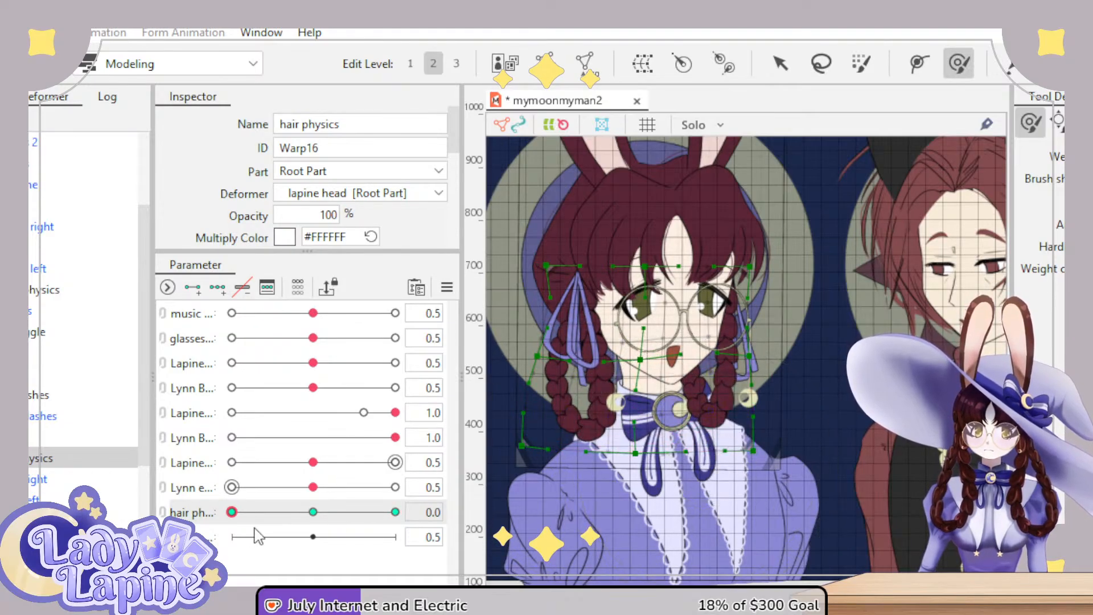
mouse_move(256, 529)
mouse_down()
mouse_move(398, 516)
mouse_move(207, 527)
mouse_move(476, 501)
mouse_move(193, 526)
mouse_up()
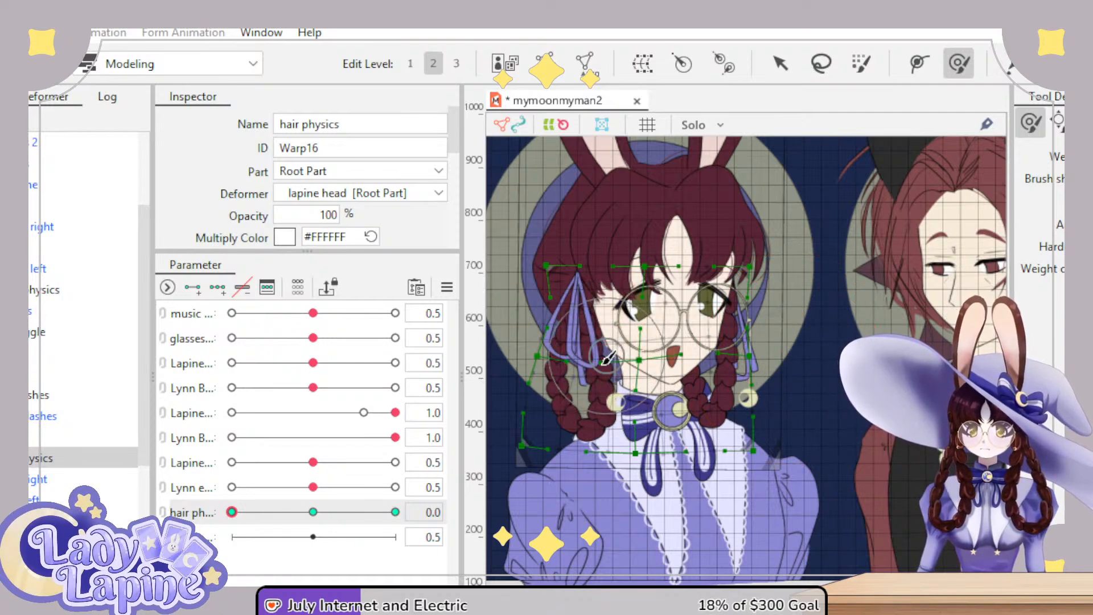
drag(232, 512, 313, 510)
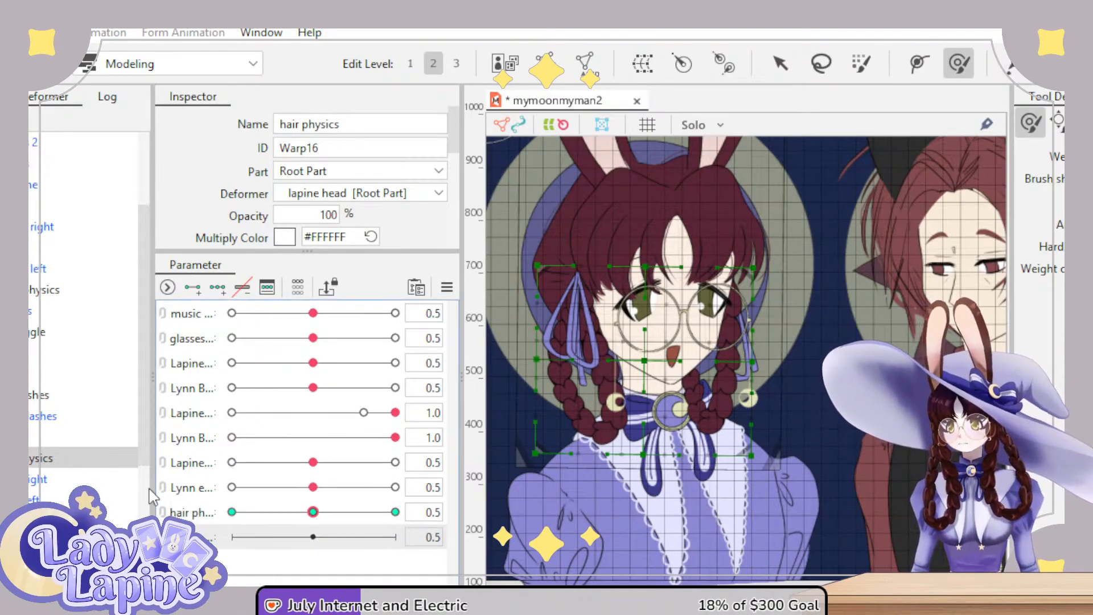
- Create a warp deformer named ribbon physics around Lapine's right and left hair ribbons and add three keys on its parameter
click(36, 268)
ctrl+click(34, 226)
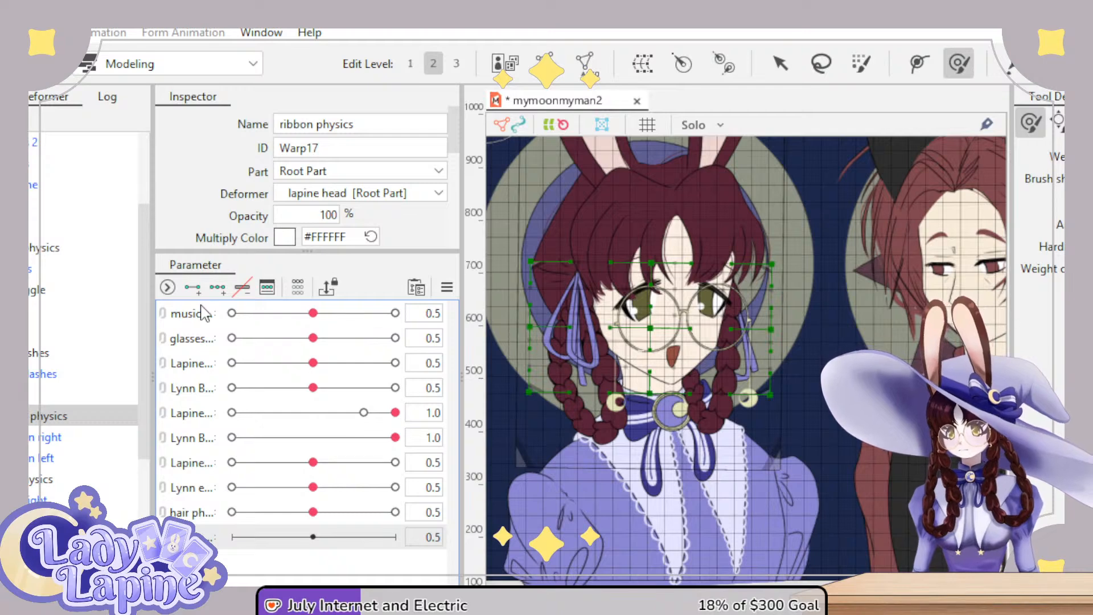
click(218, 288)
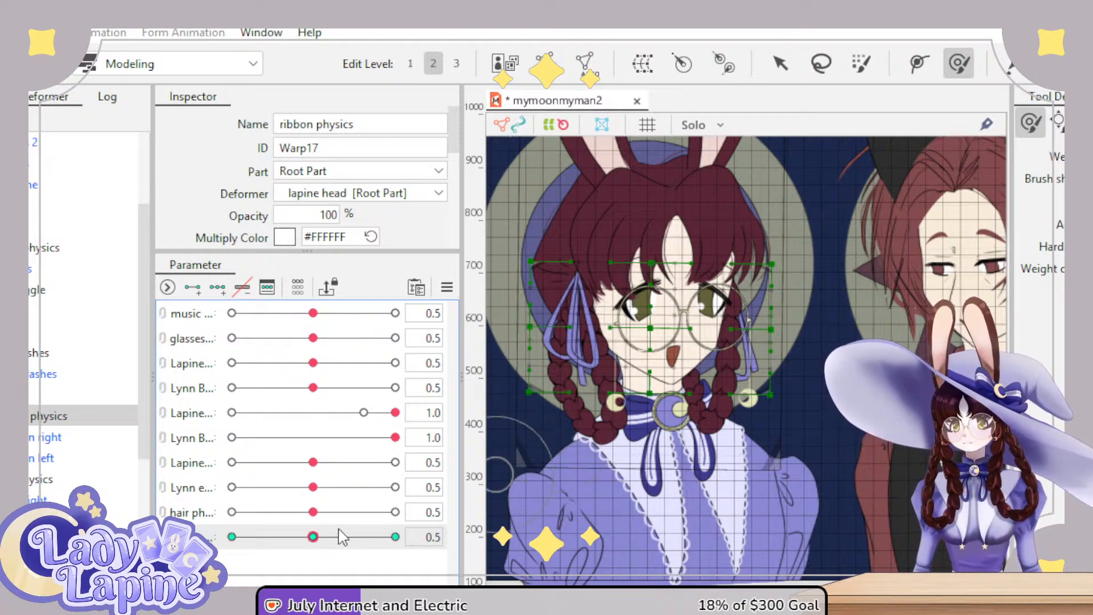
- Set the ribbon parameter to 1.0 and sway both hair ribbons to the right with the deform brush
drag(313, 537, 395, 536)
mouse_move(727, 406)
mouse_down()
mouse_move(771, 399)
mouse_move(770, 342)
mouse_move(786, 337)
mouse_move(752, 381)
mouse_move(780, 341)
mouse_move(707, 366)
mouse_up()
mouse_move(514, 343)
mouse_down()
mouse_move(579, 361)
mouse_move(564, 398)
mouse_move(586, 393)
mouse_move(650, 322)
mouse_move(661, 326)
mouse_up()
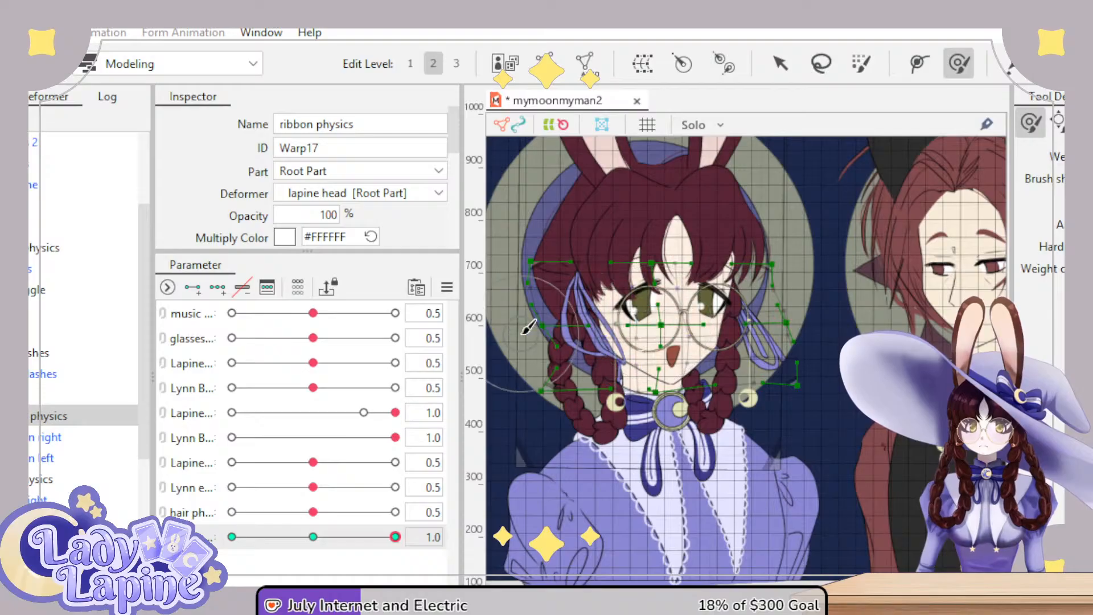
mouse_move(569, 342)
mouse_down()
mouse_move(555, 327)
mouse_move(547, 341)
mouse_up()
- Sway both hair ribbons to the left at ribbon parameter value 0.0, return it to 0.5 and save the model
drag(395, 536, 231, 536)
mouse_move(574, 341)
mouse_down()
mouse_move(586, 366)
mouse_move(566, 366)
mouse_move(558, 333)
mouse_move(536, 400)
mouse_up()
mouse_move(742, 381)
mouse_down()
mouse_move(724, 392)
mouse_move(755, 429)
mouse_up()
drag(266, 537, 308, 538)
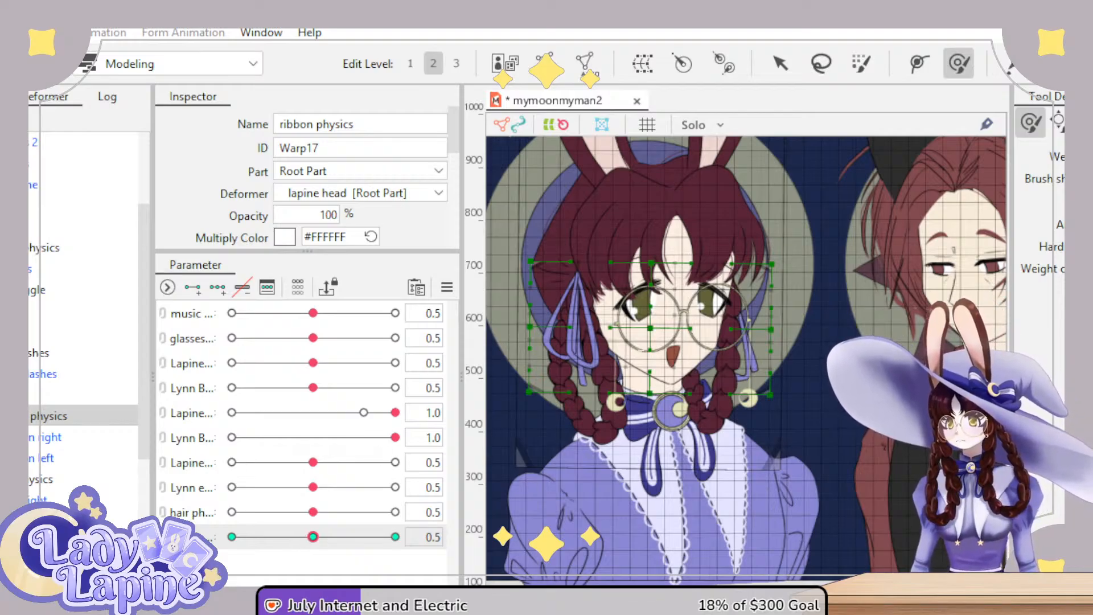
key(ctrl+s)
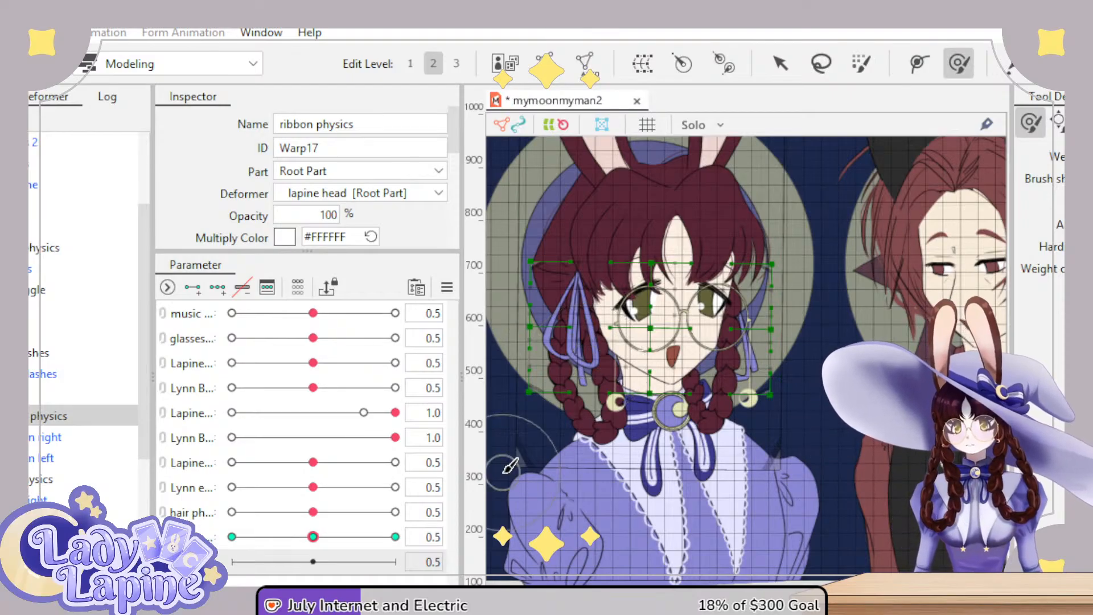
- Select Lapine's mouth mesh and add three keys for it on her mouth parameters
scroll(34, 242, up, 3)
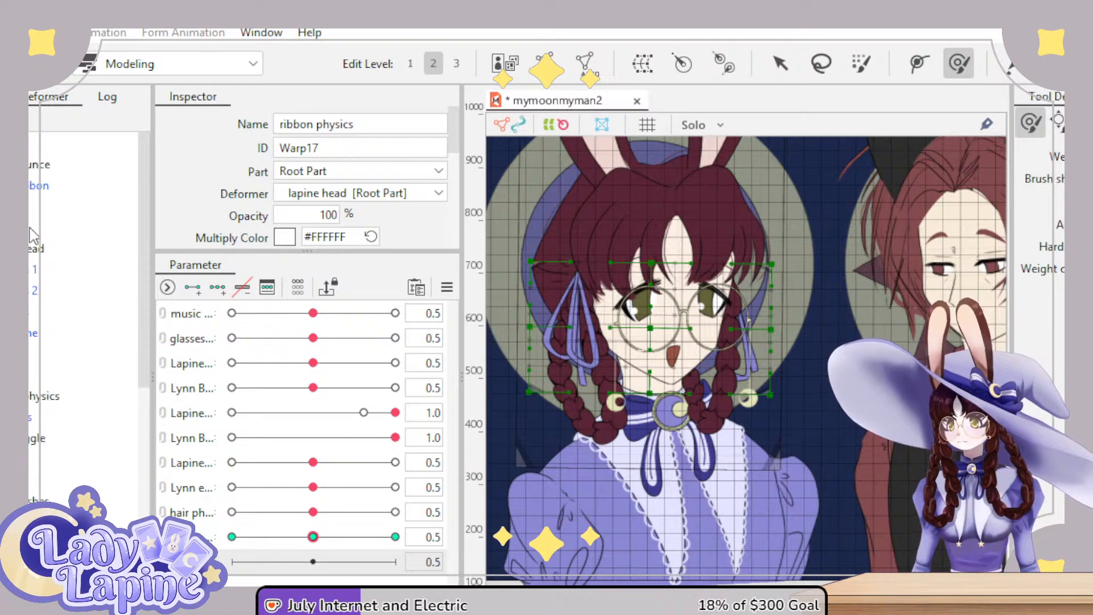
click(85, 353)
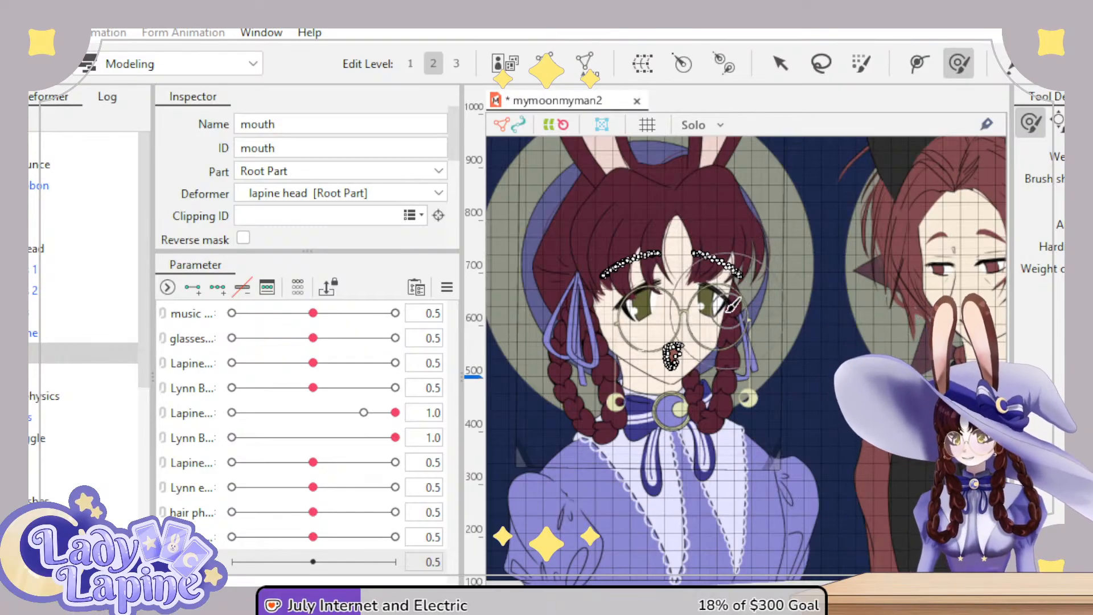
click(218, 289)
drag(313, 562, 232, 561)
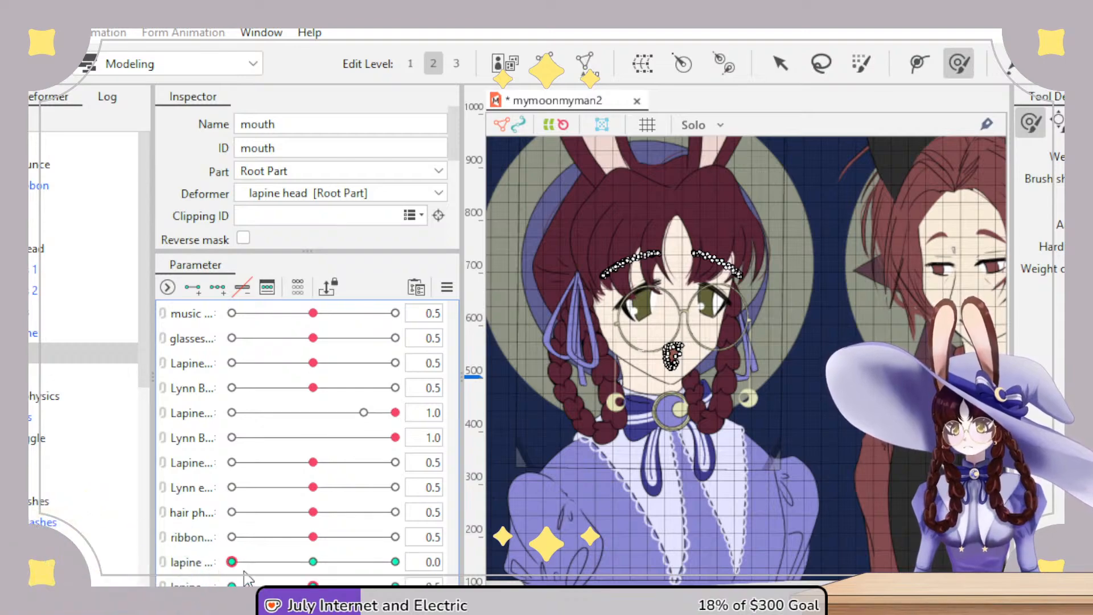
- Set Lapine's mouth opening parameter to 0.5 and squash the mouth mesh vertically from above and below into a half-open shape
scroll(671, 356, up, 5)
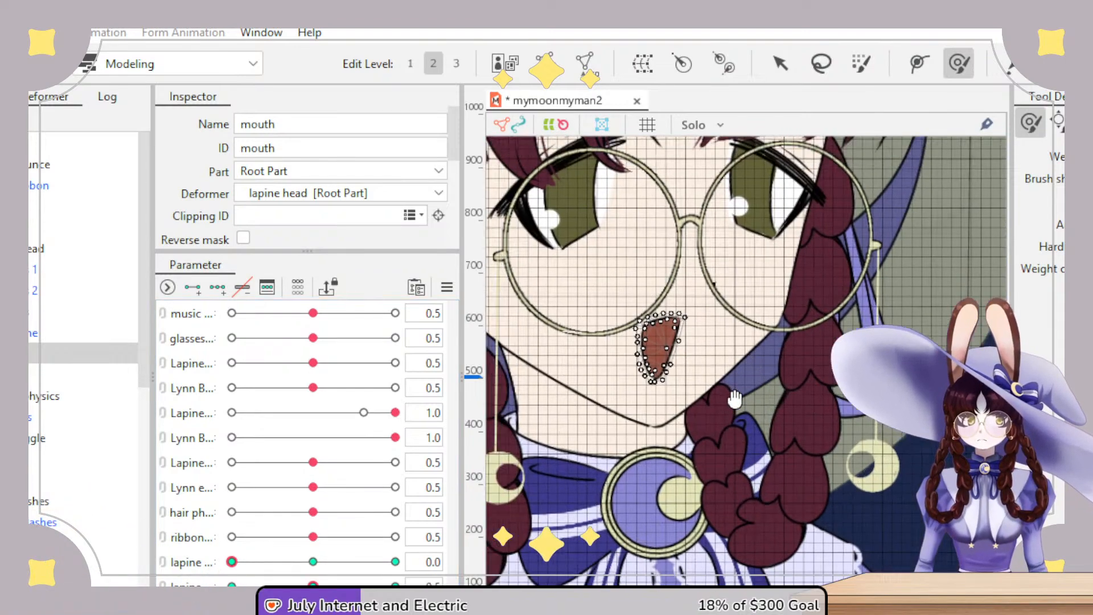
drag(242, 561, 318, 561)
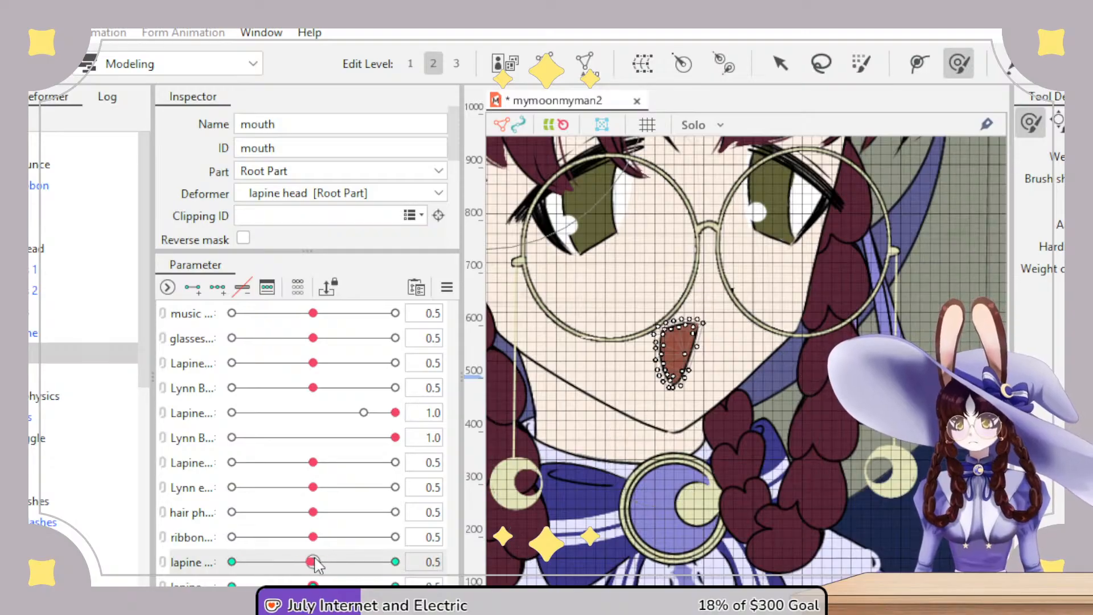
click(820, 63)
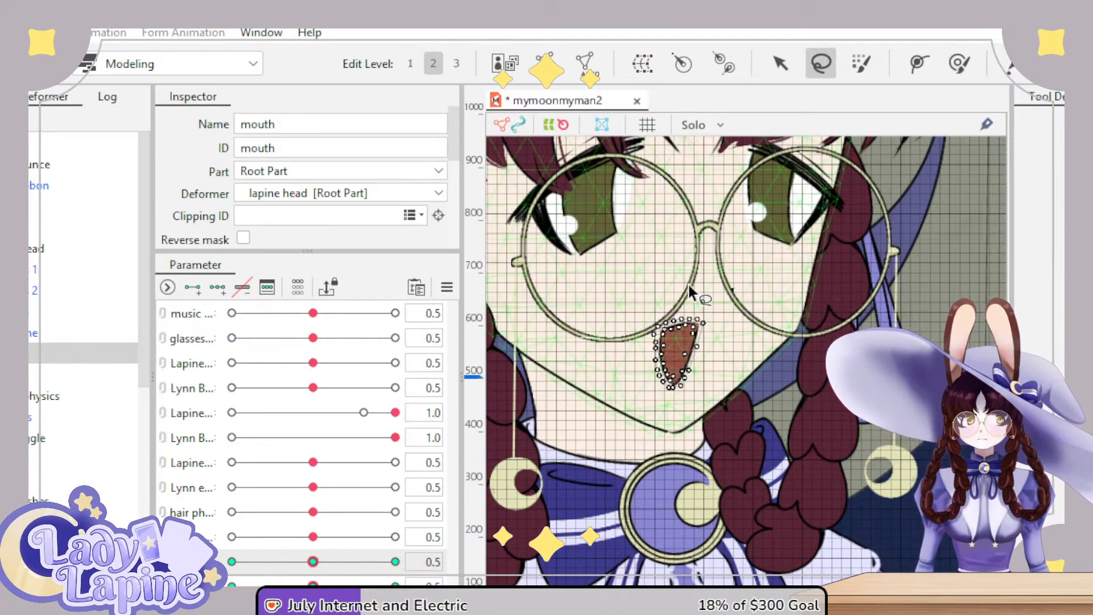
mouse_move(722, 271)
mouse_down()
mouse_move(572, 359)
mouse_move(699, 274)
mouse_move(680, 330)
mouse_up()
click(780, 64)
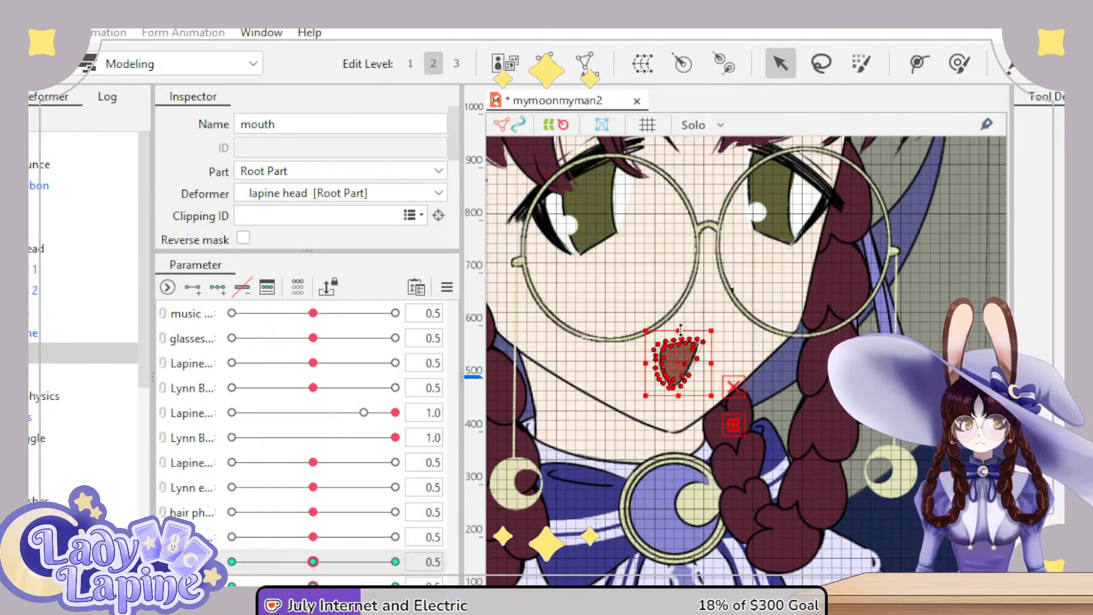
drag(679, 396, 678, 390)
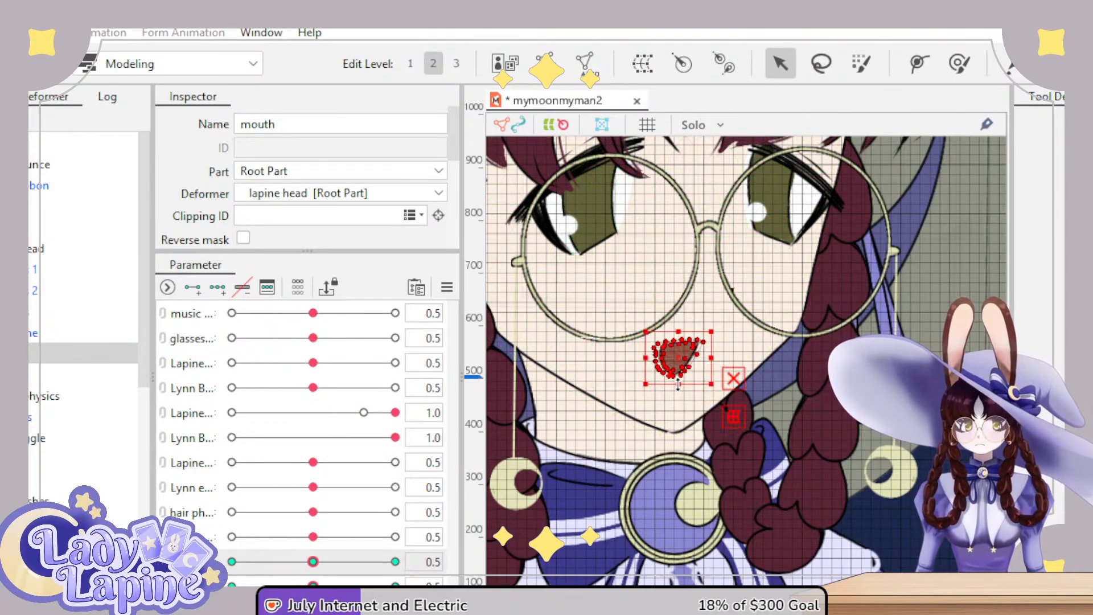
- Flatten the mouth into a thin, nearly closed line at parameter value 1.0 and preview the opening range
drag(313, 562, 435, 561)
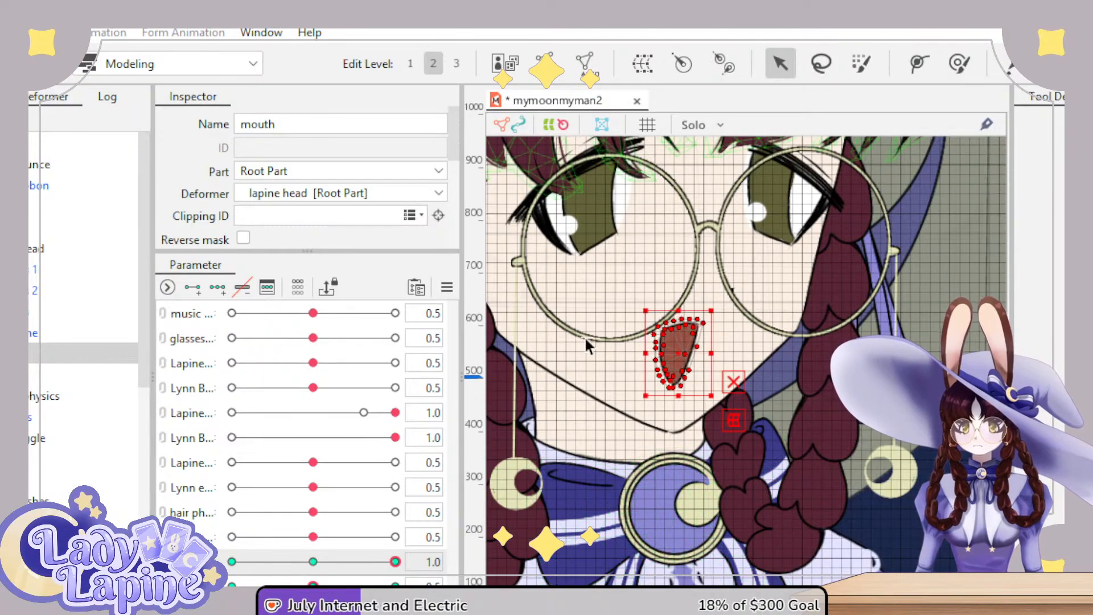
drag(678, 311, 682, 342)
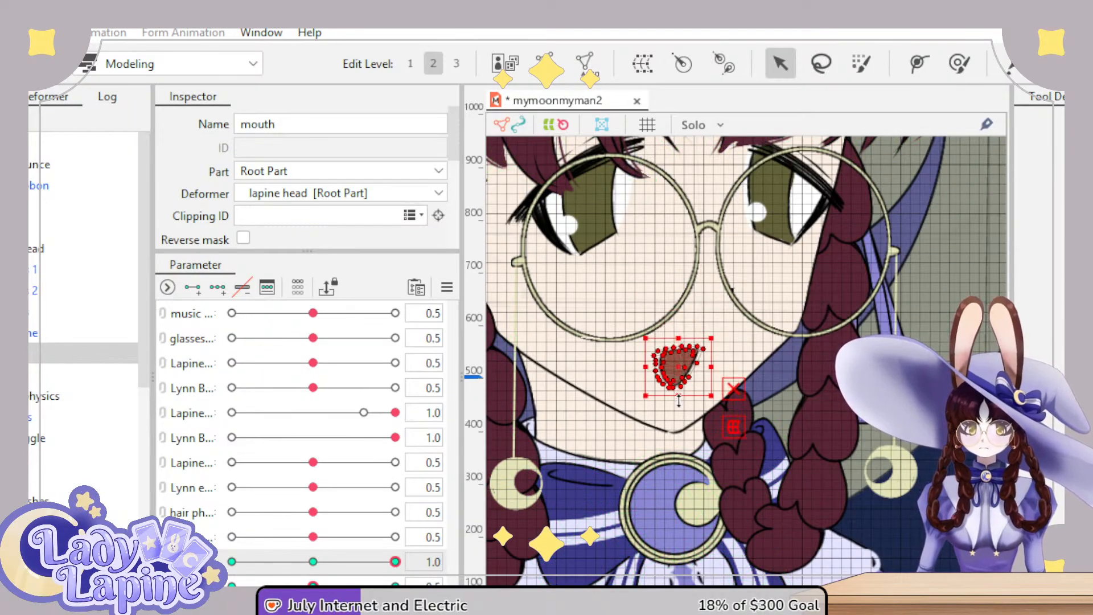
drag(678, 394, 678, 347)
scroll(693, 381, up, 3)
scroll(694, 381, up, 2)
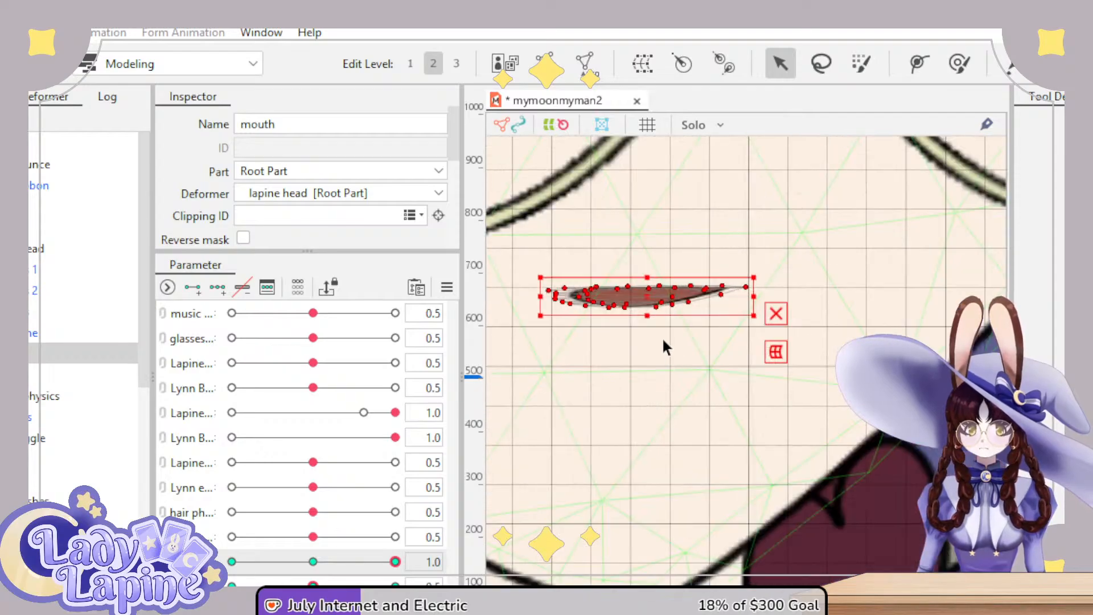
drag(395, 562, 242, 561)
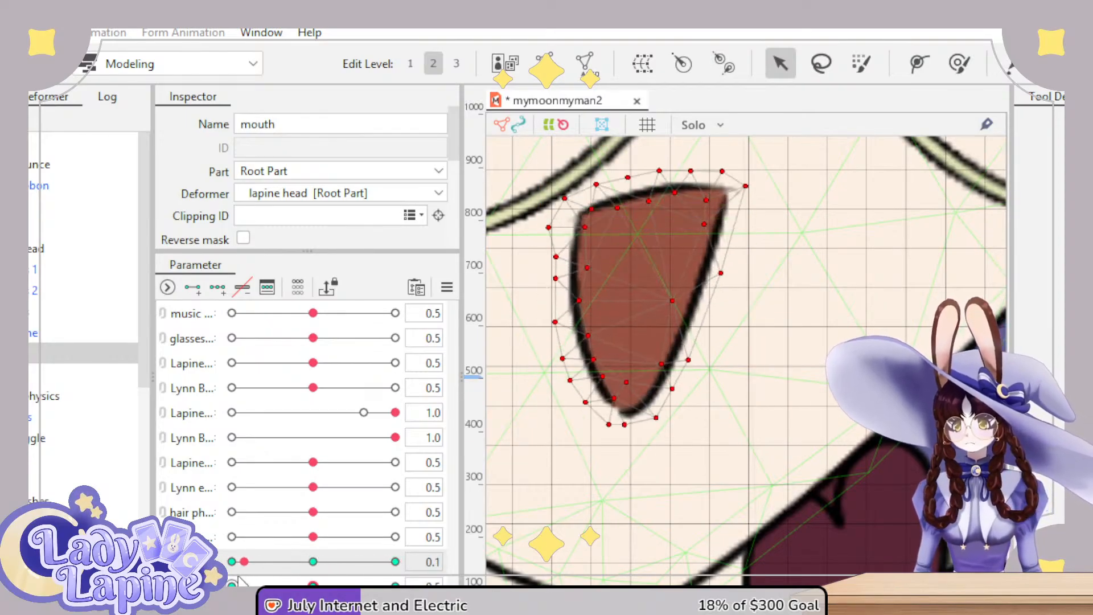
click(313, 562)
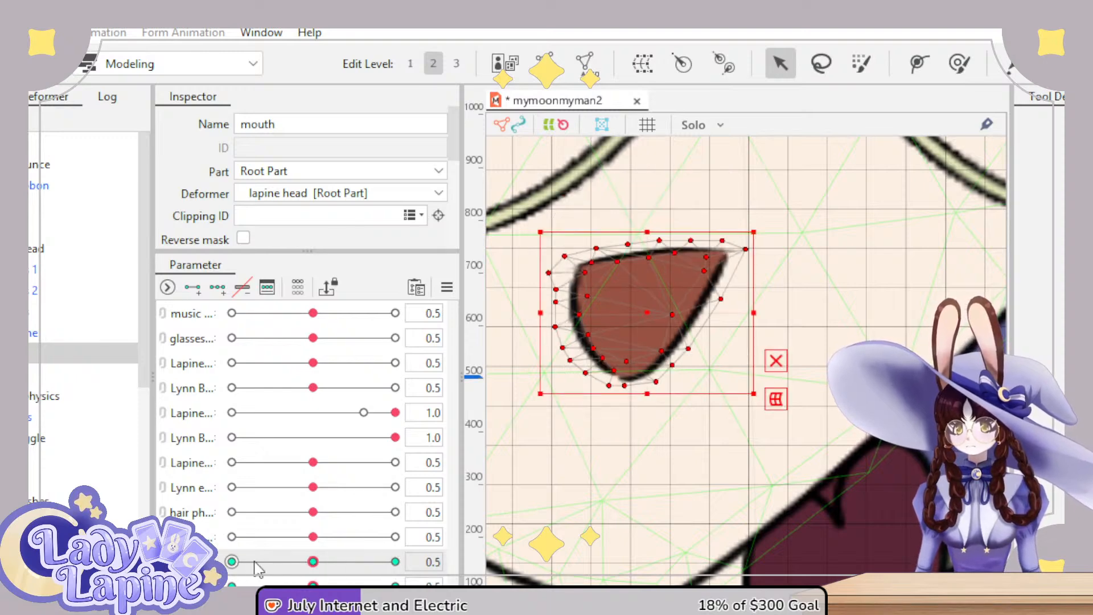
- With both mouth parameters at 0.0, stretch the open mouth wider on both sides
click(232, 562)
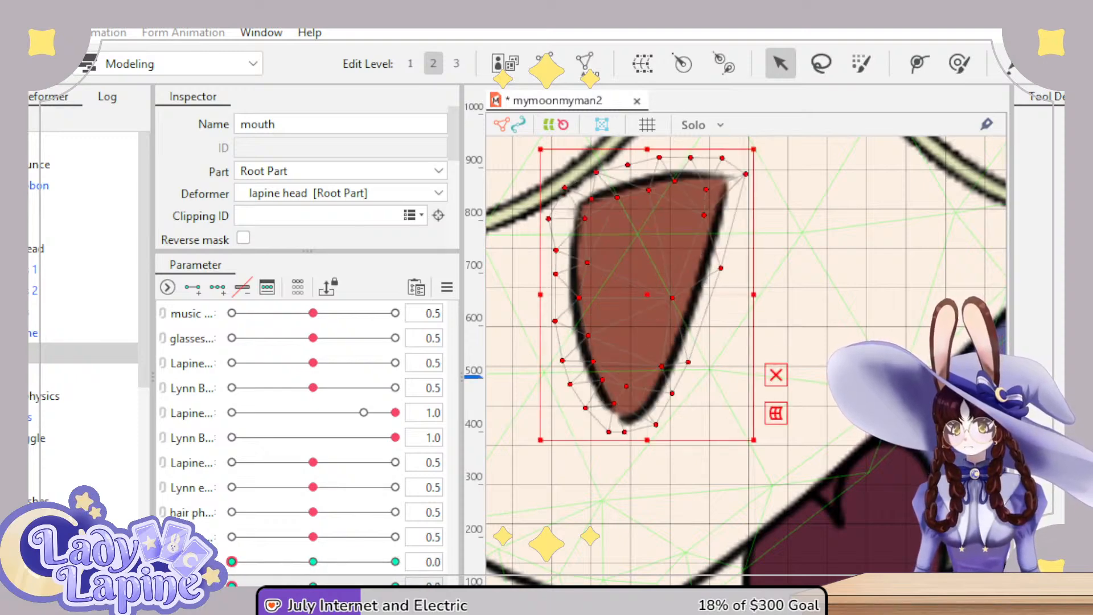
scroll(683, 353, down, 2)
drag(734, 311, 753, 311)
drag(579, 311, 549, 311)
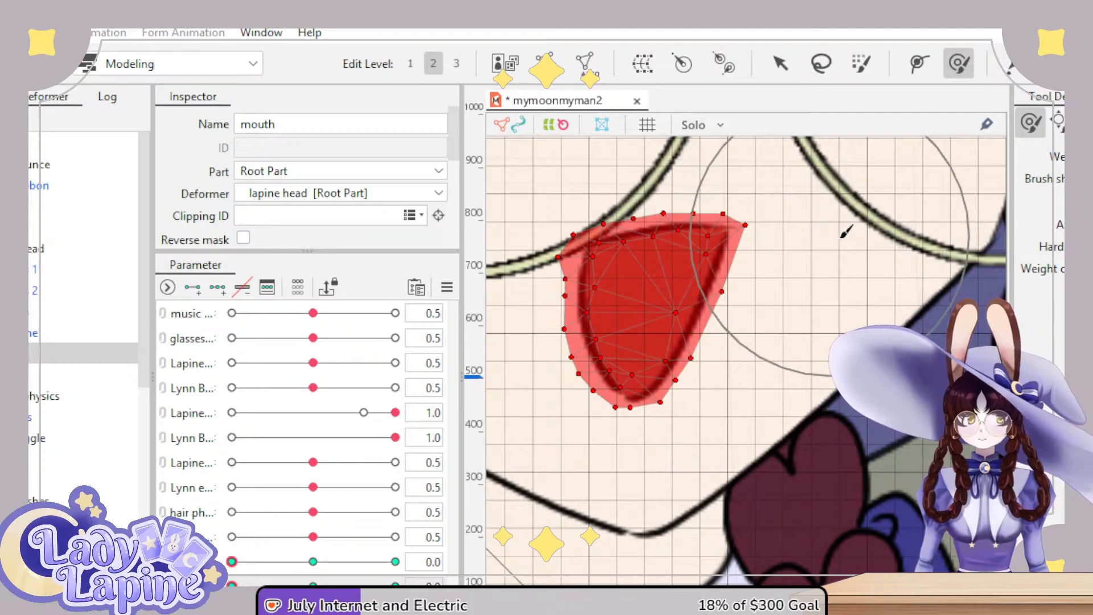
- Try to round the open mouth's upper corners using a smaller deform brush
mouse_move(854, 230)
mouse_down()
mouse_move(845, 347)
mouse_move(862, 182)
mouse_up()
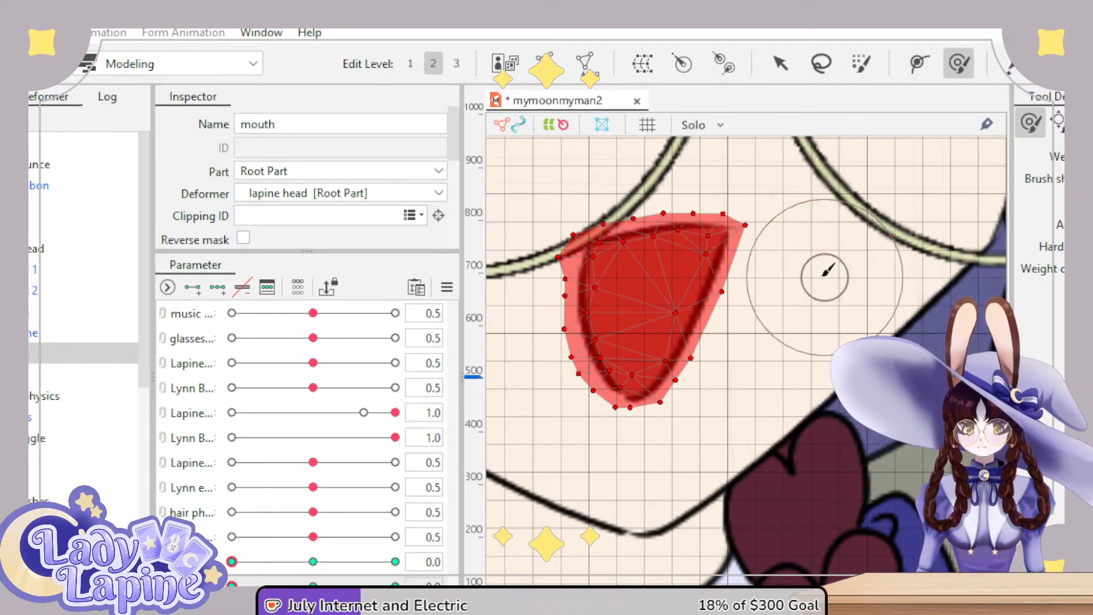
drag(829, 264, 757, 215)
drag(659, 278, 598, 244)
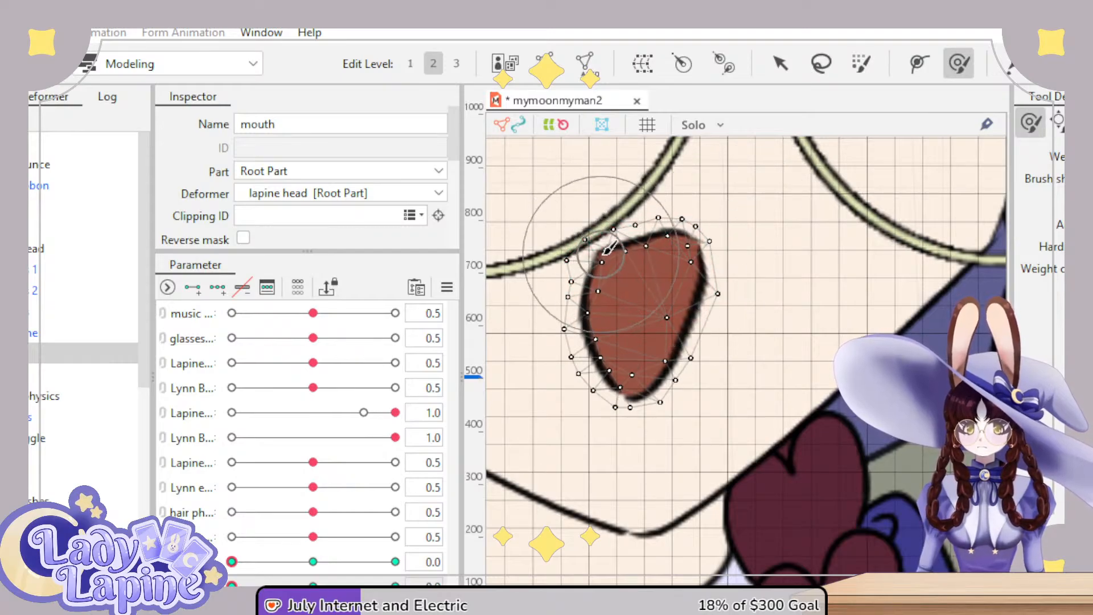
mouse_move(623, 282)
mouse_down()
mouse_move(606, 259)
mouse_move(647, 263)
mouse_up()
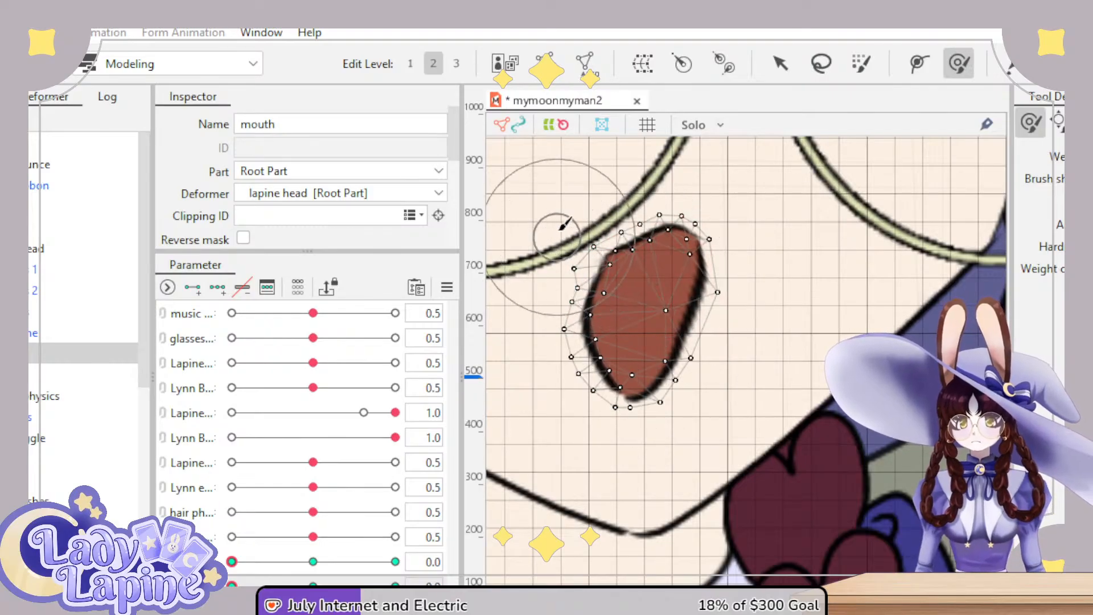
drag(557, 227, 541, 281)
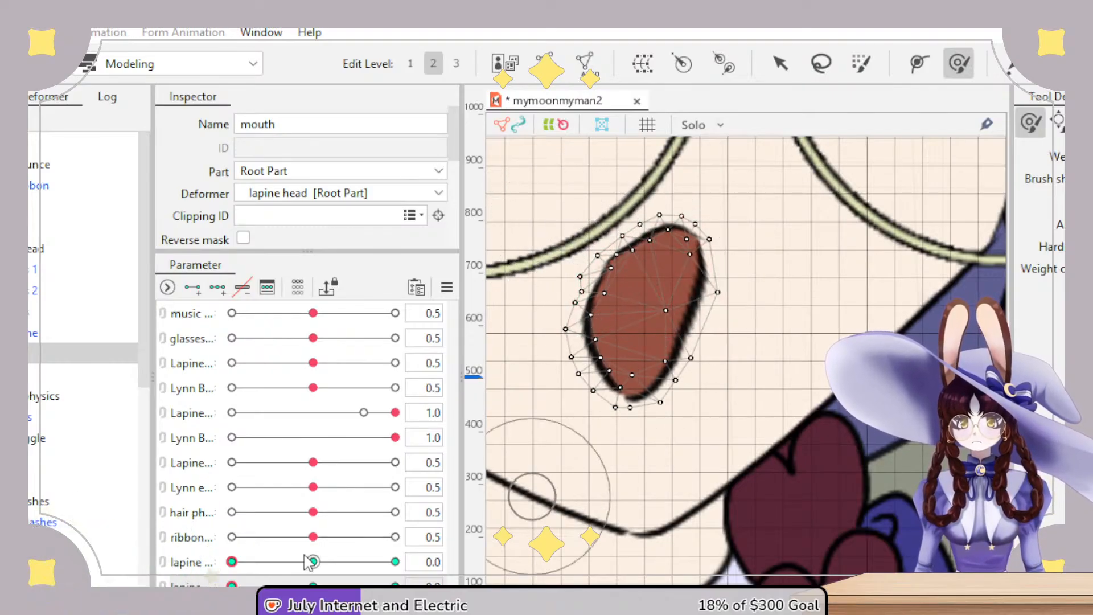
- Check the mouth across its linked parameters and undo the brush rounding of the open mouth
drag(232, 562, 387, 545)
click(163, 562)
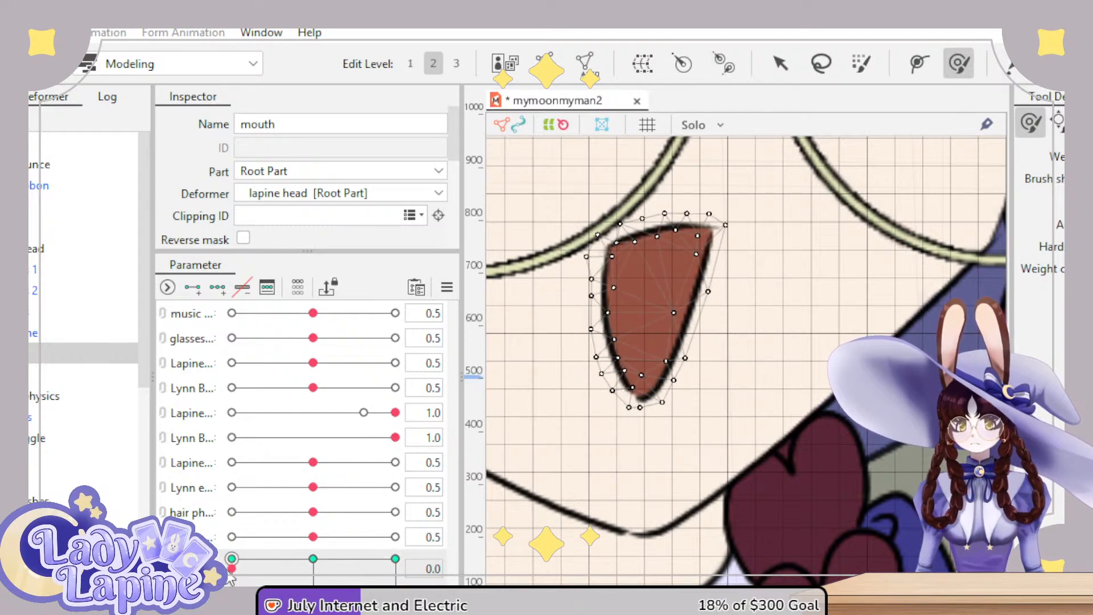
scroll(231, 577, down, 1)
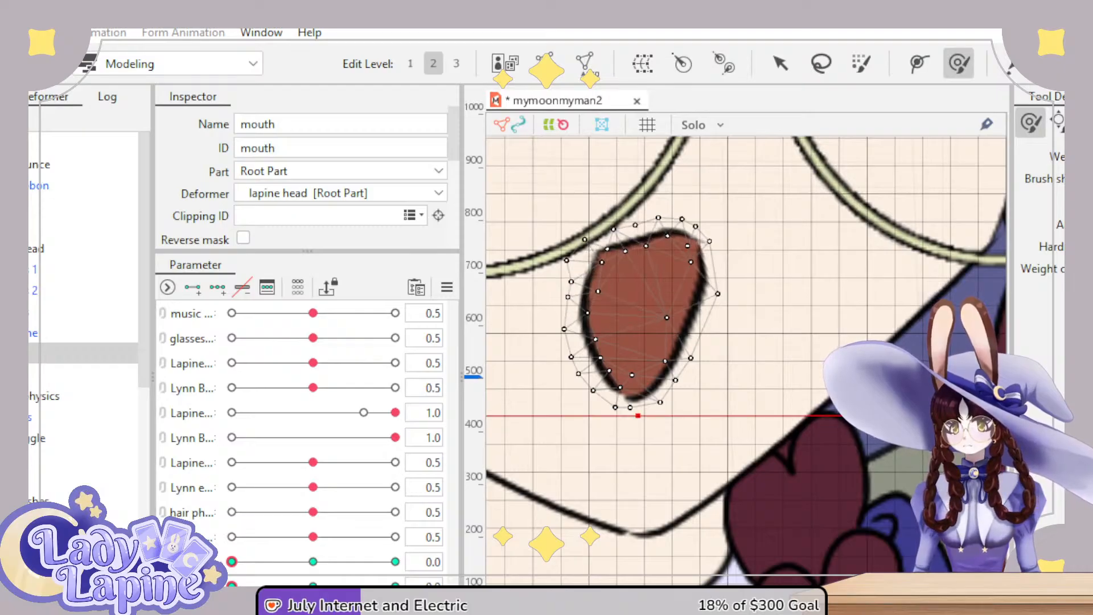
key(ctrl+a)
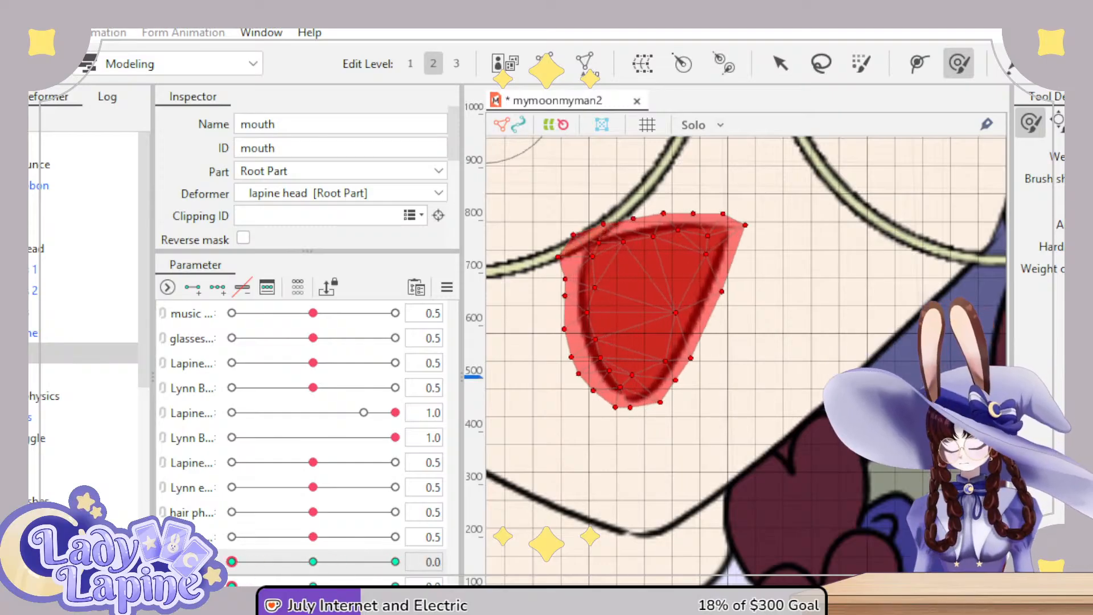
- Preview the mouth between open and closed, and link its two parameters to check the blended shapes
scroll(248, 566, up, 3)
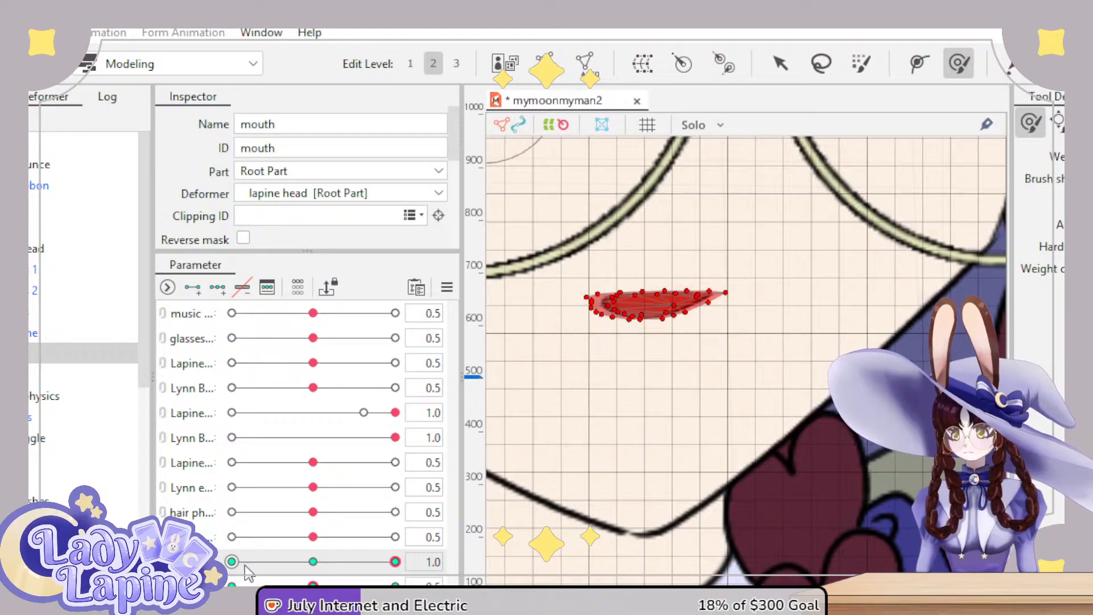
scroll(246, 567, down, 4)
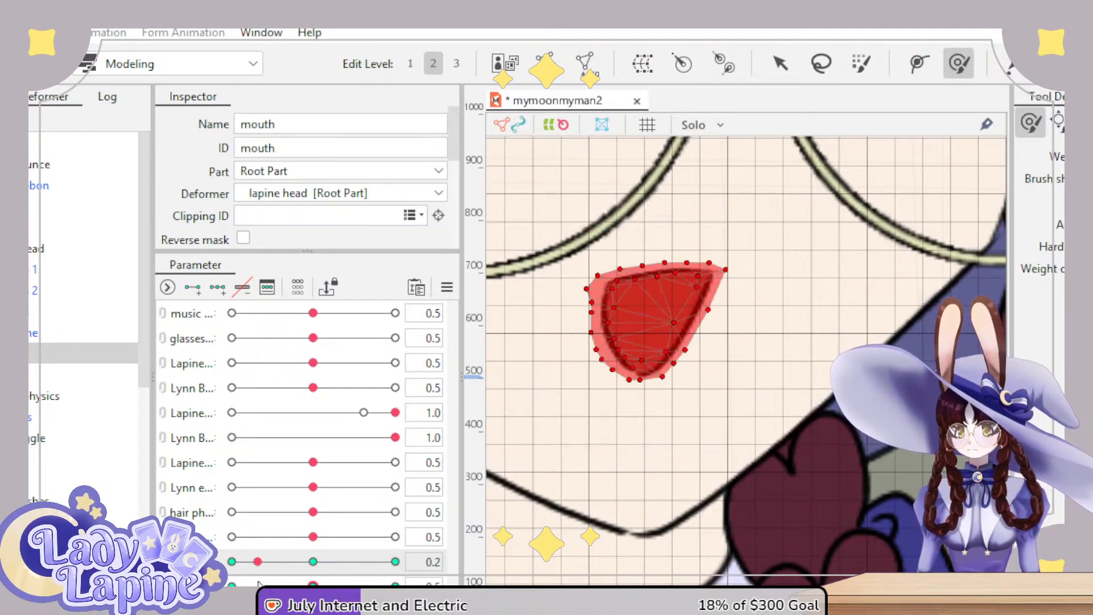
scroll(246, 567, up, 2)
scroll(246, 566, down, 3)
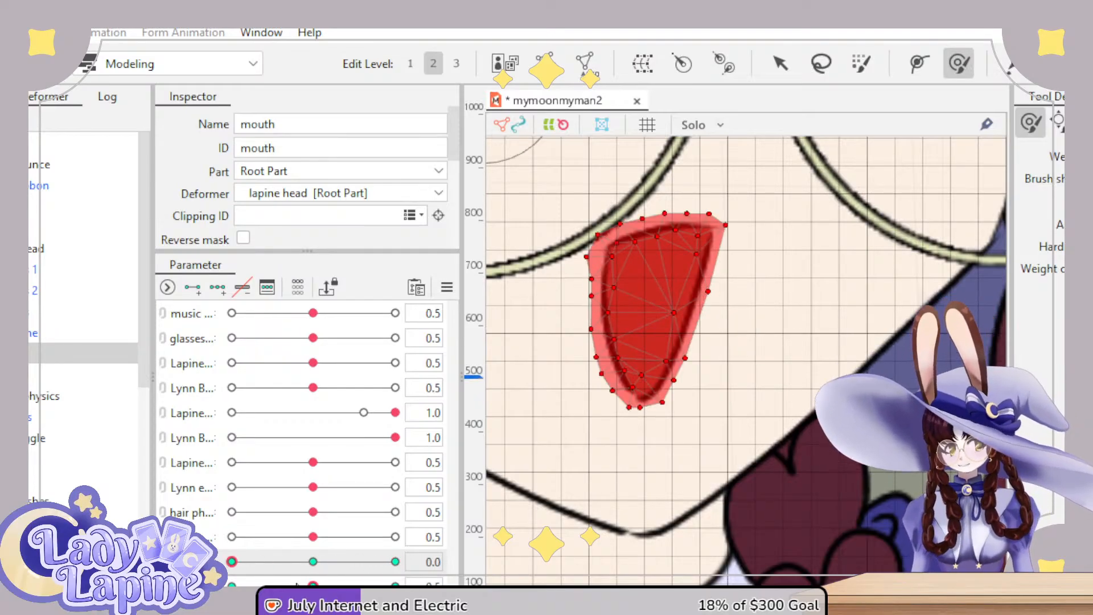
mouse_move(313, 563)
mouse_down()
mouse_move(349, 559)
mouse_move(313, 562)
mouse_up()
click(313, 559)
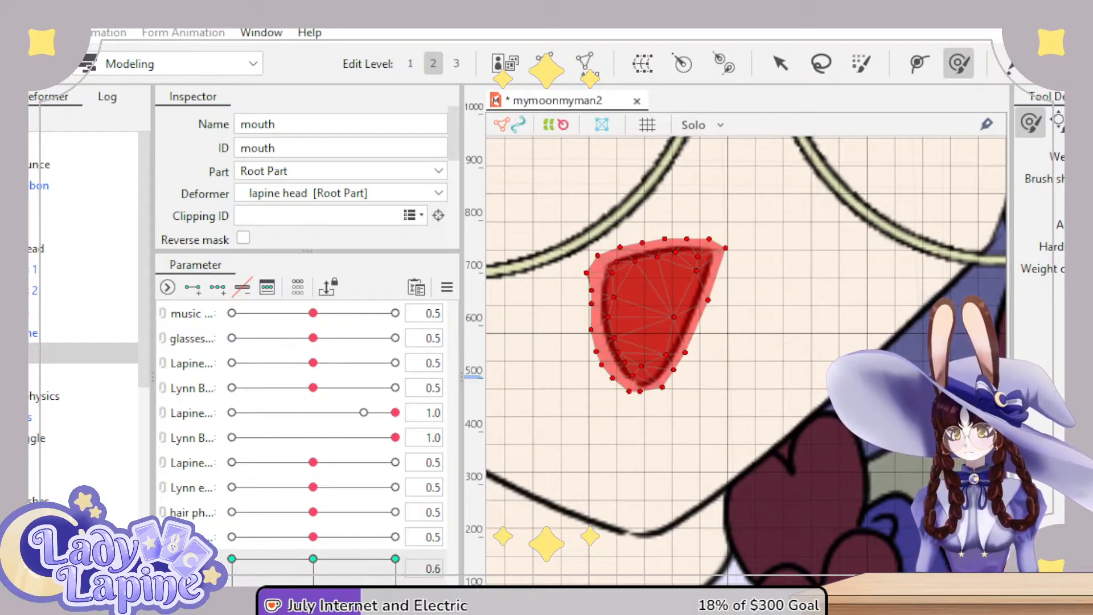
drag(320, 572, 231, 573)
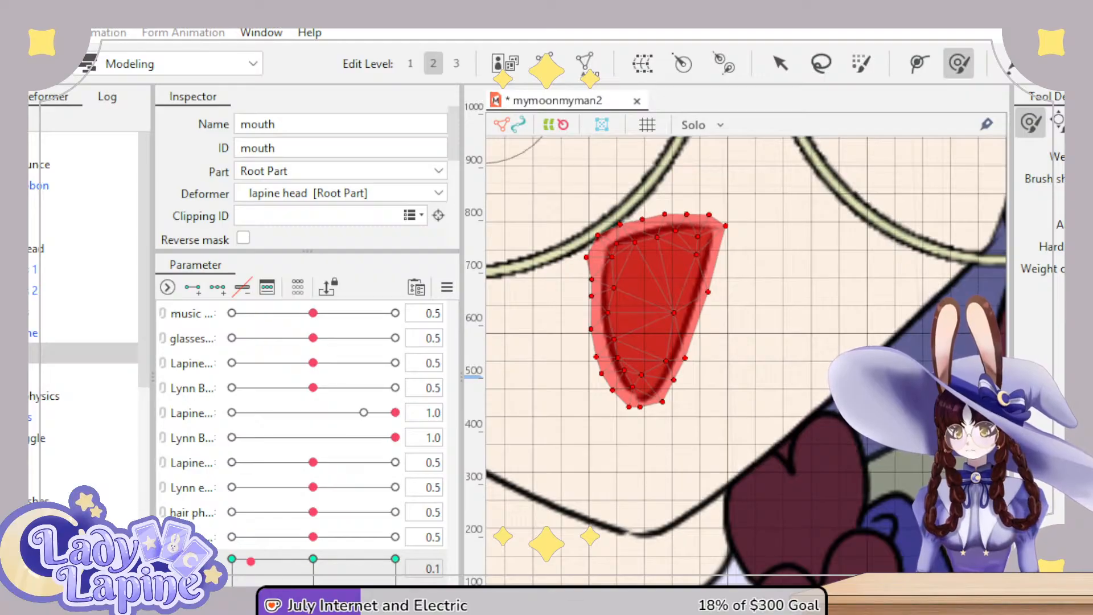
- With the linked mouth parameters at 0.0, narrow Lapine's open mouth and round its upper corners with the deform brush
drag(301, 561, 232, 561)
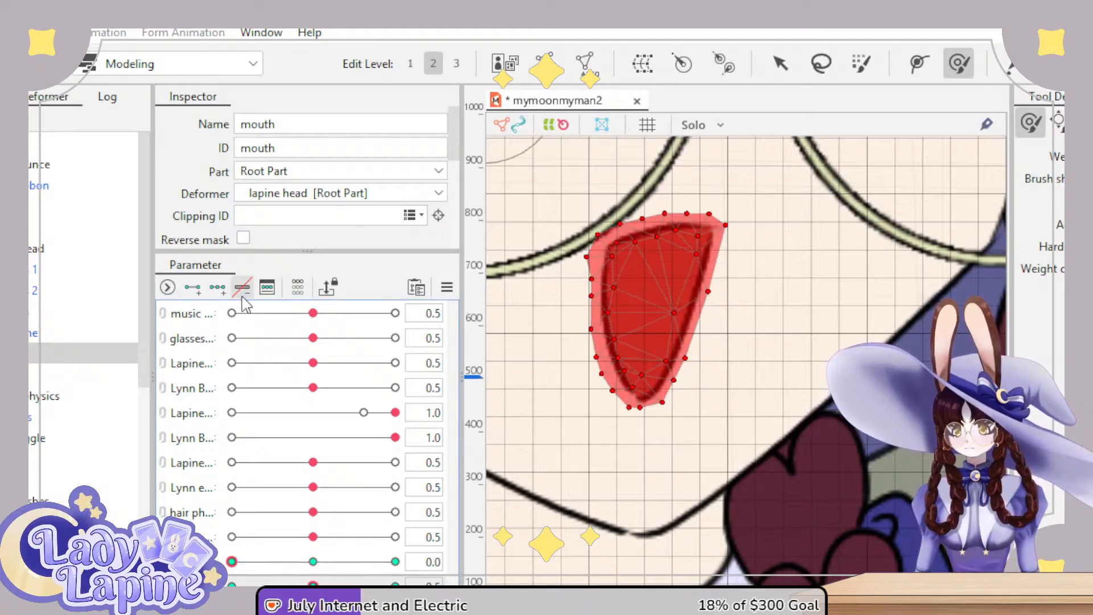
mouse_move(233, 563)
mouse_down()
mouse_move(353, 563)
mouse_move(233, 565)
mouse_up()
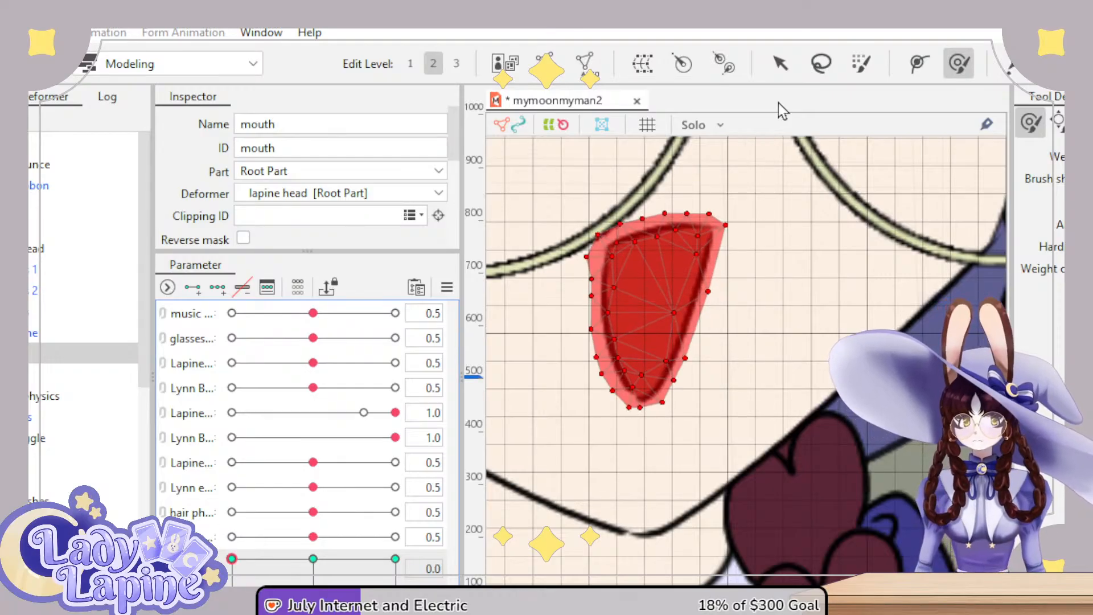
mouse_move(773, 267)
mouse_down()
mouse_move(763, 224)
mouse_move(683, 259)
mouse_move(695, 322)
mouse_move(690, 267)
mouse_move(715, 206)
mouse_move(592, 237)
mouse_move(646, 310)
mouse_move(646, 292)
mouse_move(691, 273)
mouse_move(595, 202)
mouse_move(649, 292)
mouse_move(660, 276)
mouse_move(606, 301)
mouse_move(569, 301)
mouse_move(645, 288)
mouse_move(678, 305)
mouse_move(649, 313)
mouse_up()
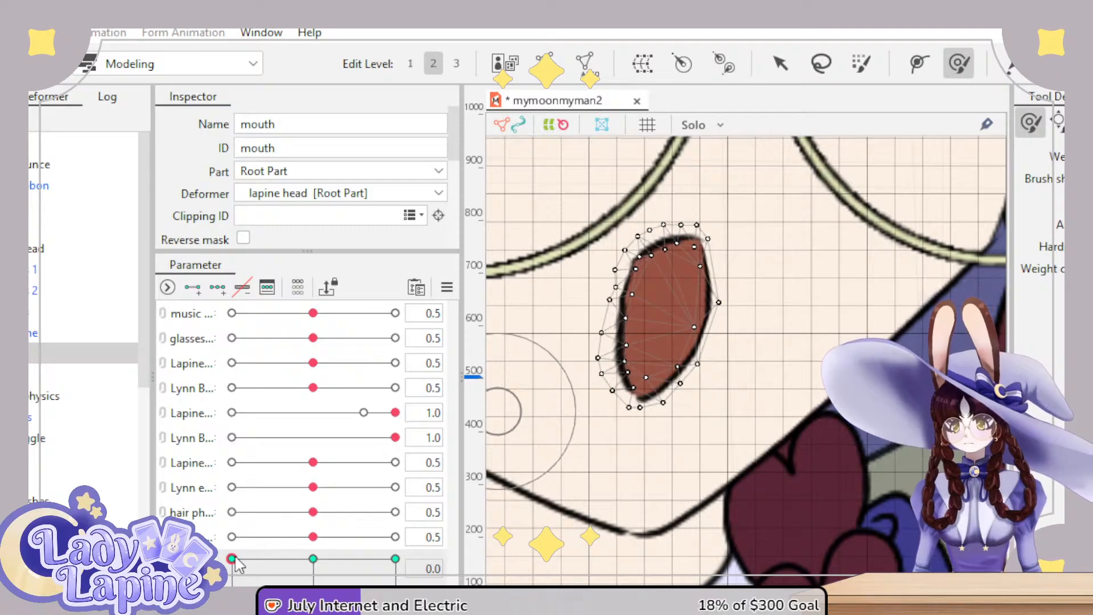
- At the middle key of the second linked mouth parameter, with the first at 0.0, round Lapine's mouth corners and raise its lower edge
drag(236, 563, 313, 558)
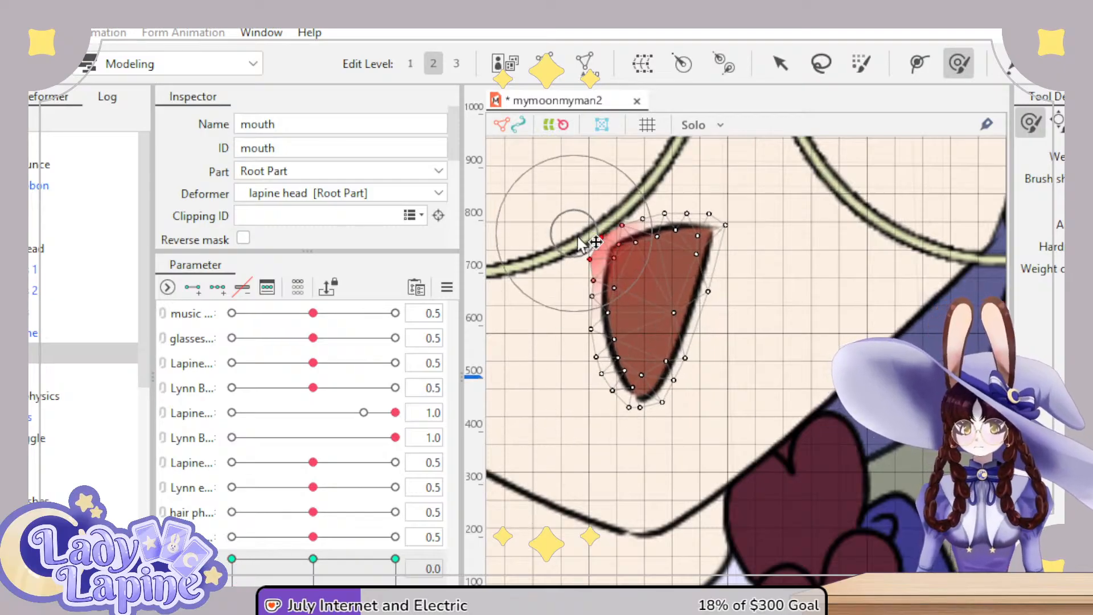
mouse_move(581, 245)
mouse_down()
mouse_move(626, 251)
mouse_move(607, 261)
mouse_up()
mouse_move(749, 214)
mouse_down()
mouse_move(701, 258)
mouse_move(758, 219)
mouse_move(715, 305)
mouse_move(718, 322)
mouse_move(700, 285)
mouse_up()
mouse_move(723, 225)
mouse_down()
mouse_move(752, 262)
mouse_move(739, 304)
mouse_up()
mouse_move(649, 435)
mouse_down()
mouse_move(612, 420)
mouse_move(703, 417)
mouse_up()
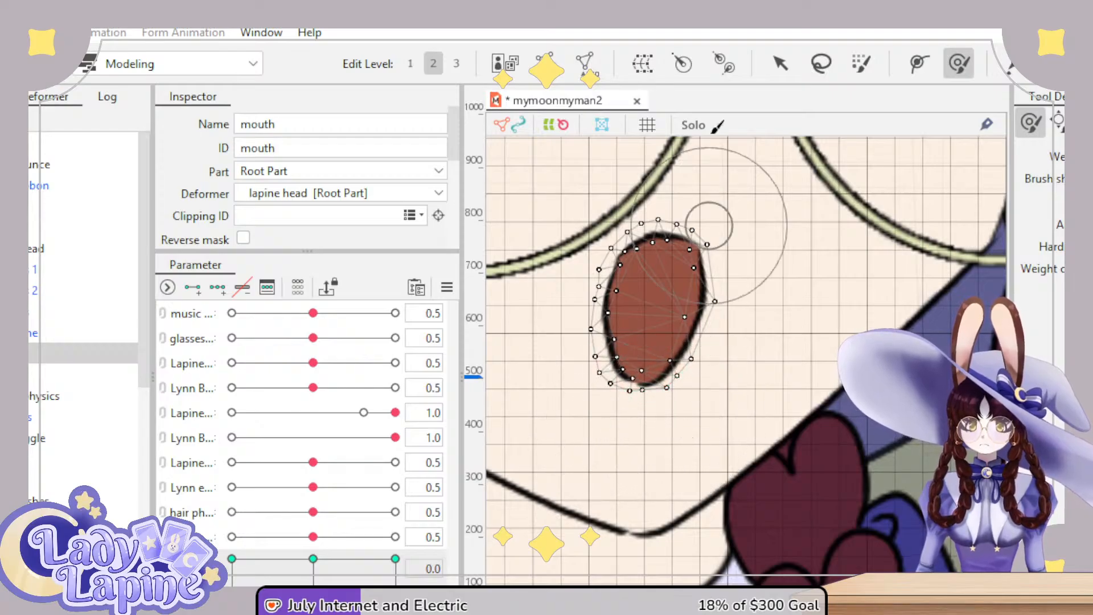
- Enclose all of the rounded mouth's points and squash the shape vertically from above and below
click(781, 66)
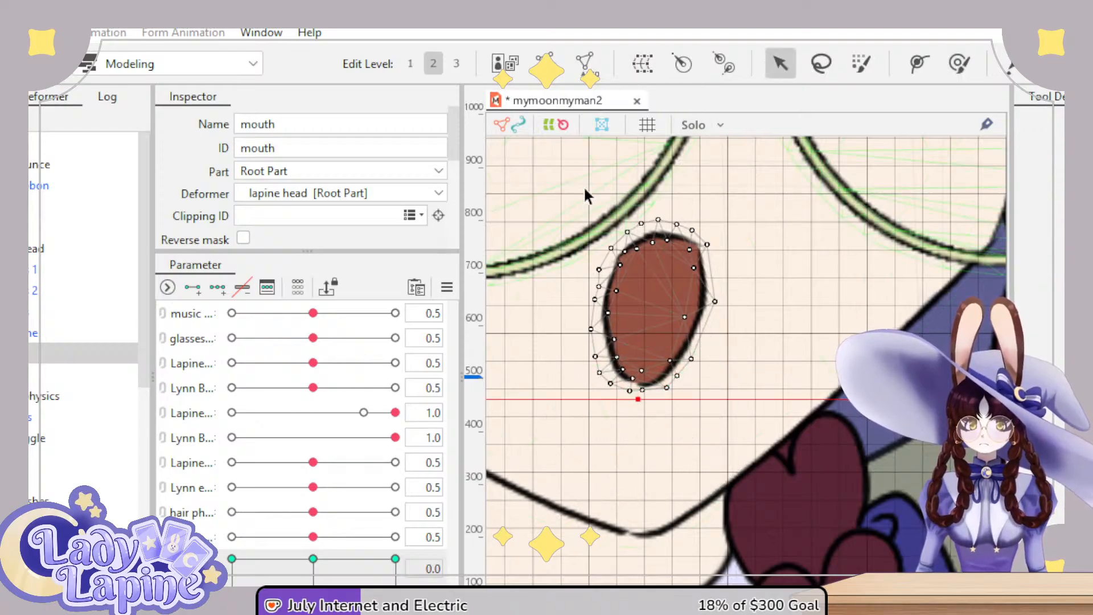
drag(576, 184, 730, 404)
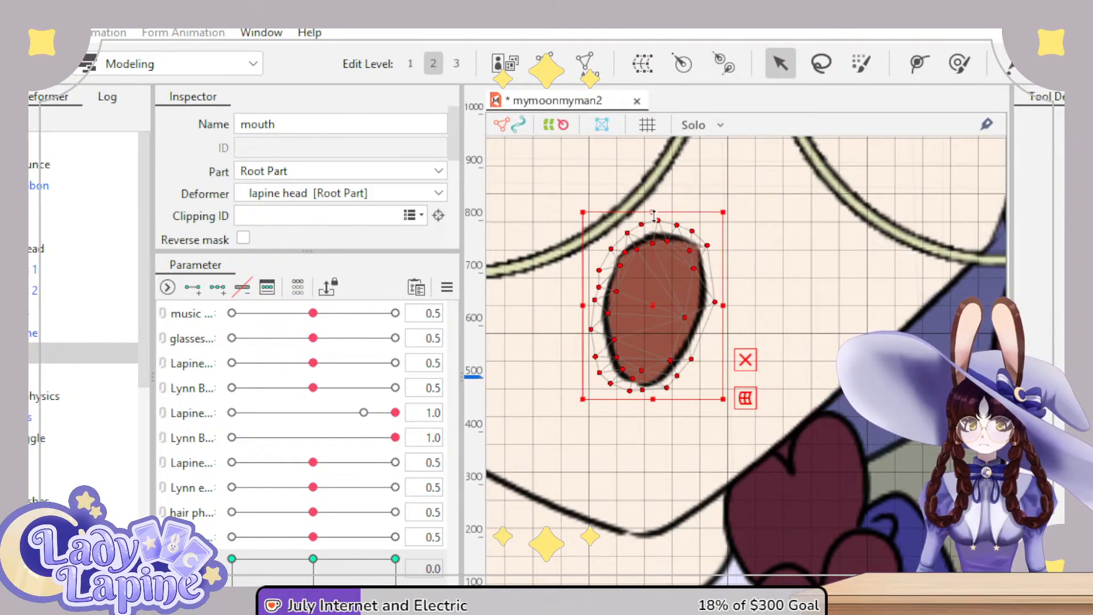
drag(654, 213, 658, 251)
drag(657, 400, 655, 380)
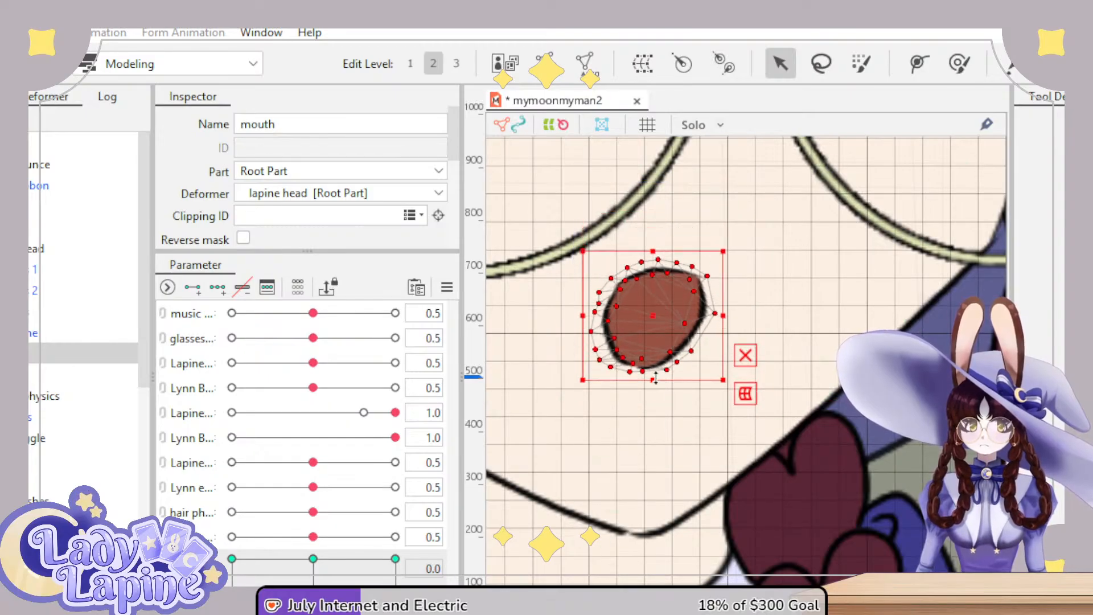
- Sweep the second linked mouth parameter with the first at 0.0 to examine the blends between tall and squashed mouth shapes
key(ctrl+z)
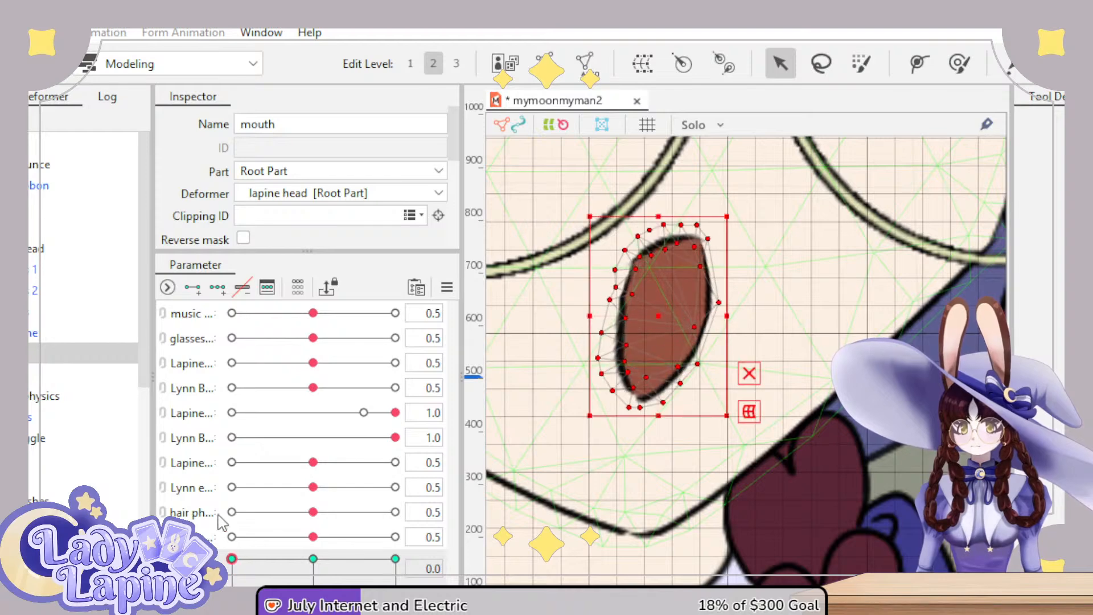
key(ctrl+z)
key(ctrl+z)
key(ctrl+z)
key(ctrl+z)
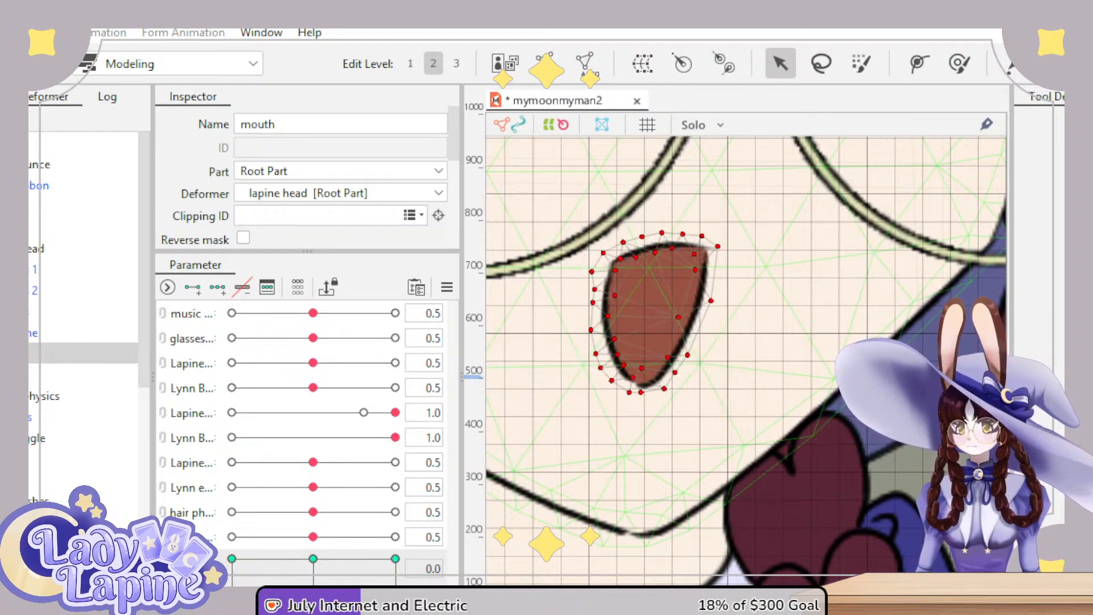
key(ctrl+z)
key(ctrl+z)
key(ctrl+z)
key(ctrl+z)
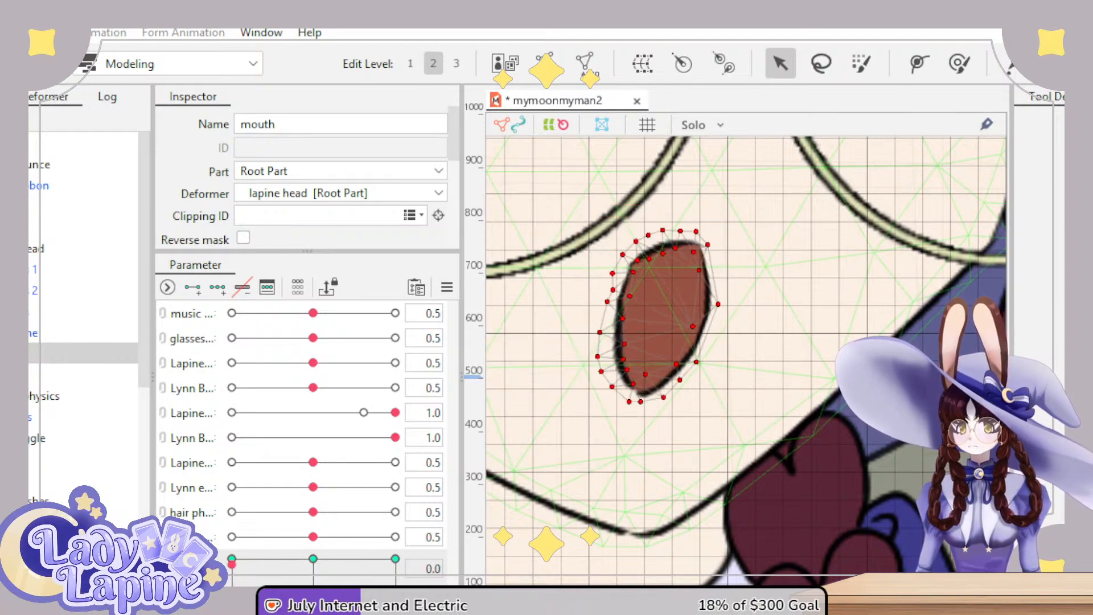
key(ctrl+z)
key(ctrl+z)
key(ctrl+z)
key(ctrl+z)
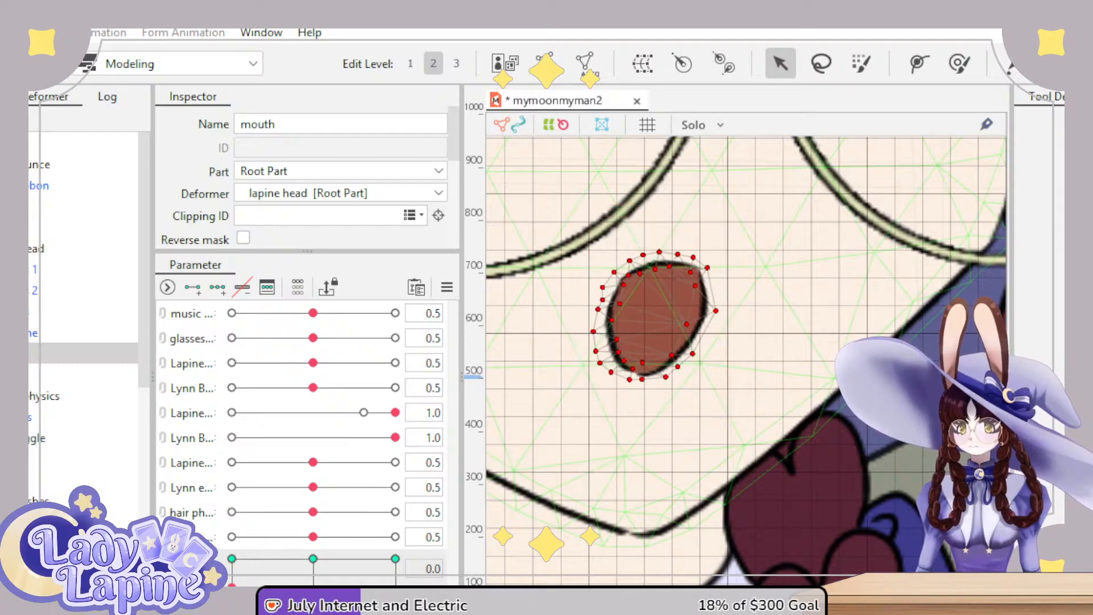
key(ctrl+z)
key(ctrl+z)
key(ctrl+z)
key(ctrl+z)
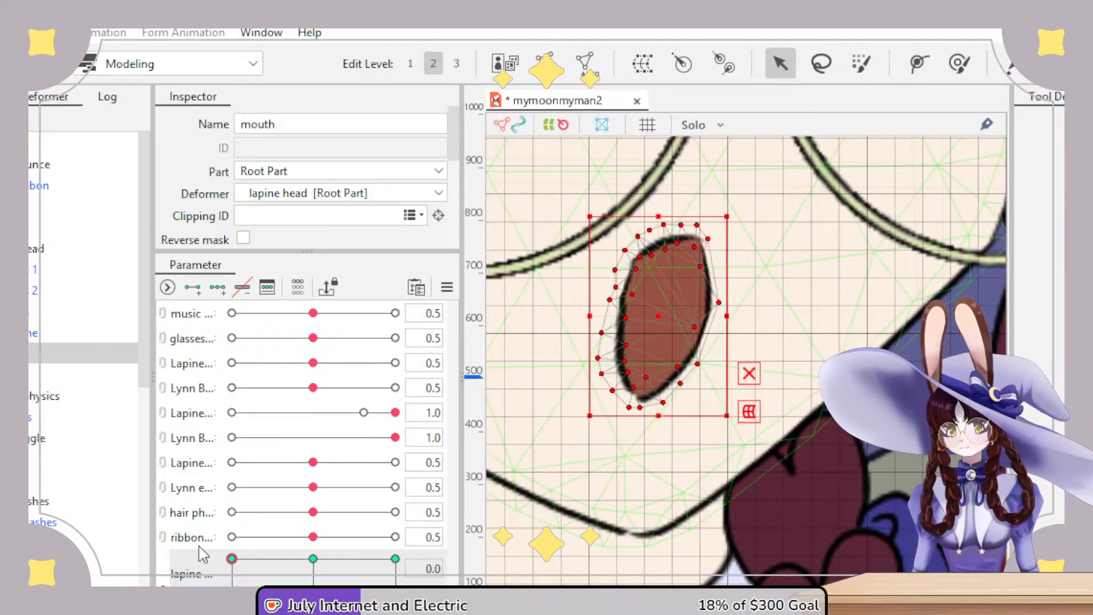
- With the first mouth parameter at 0.5, pull the mouth's pointed right corner inward using the deform brush
drag(232, 559, 314, 561)
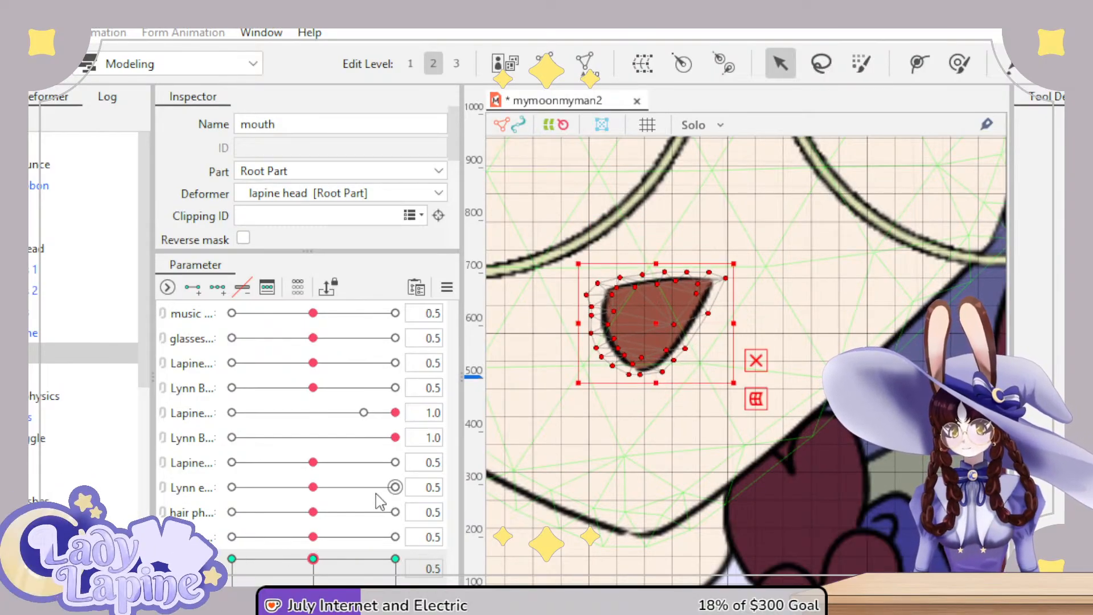
click(319, 545)
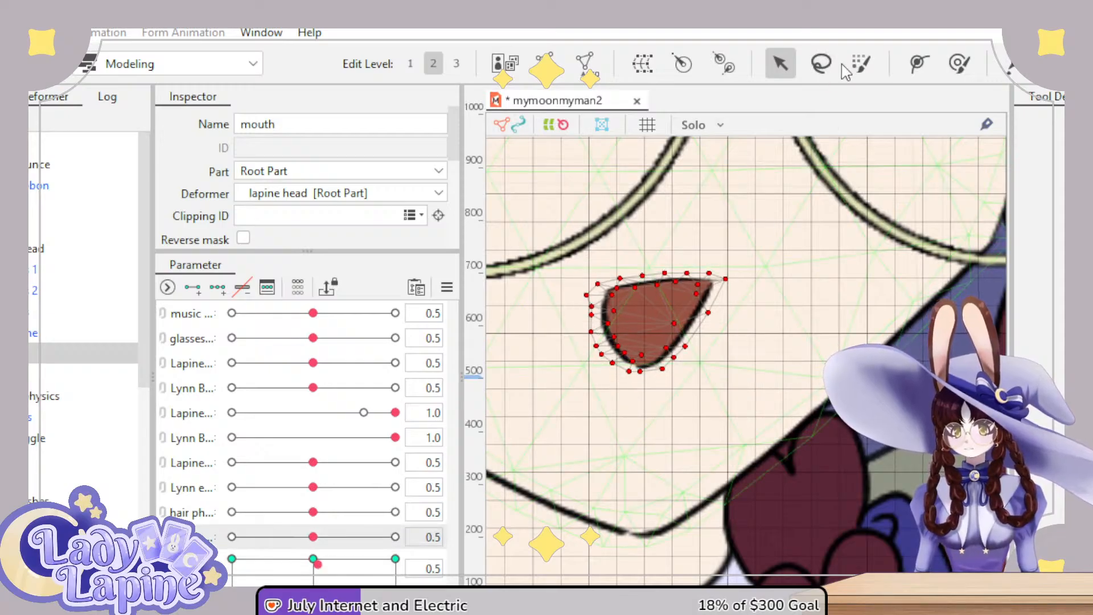
click(959, 62)
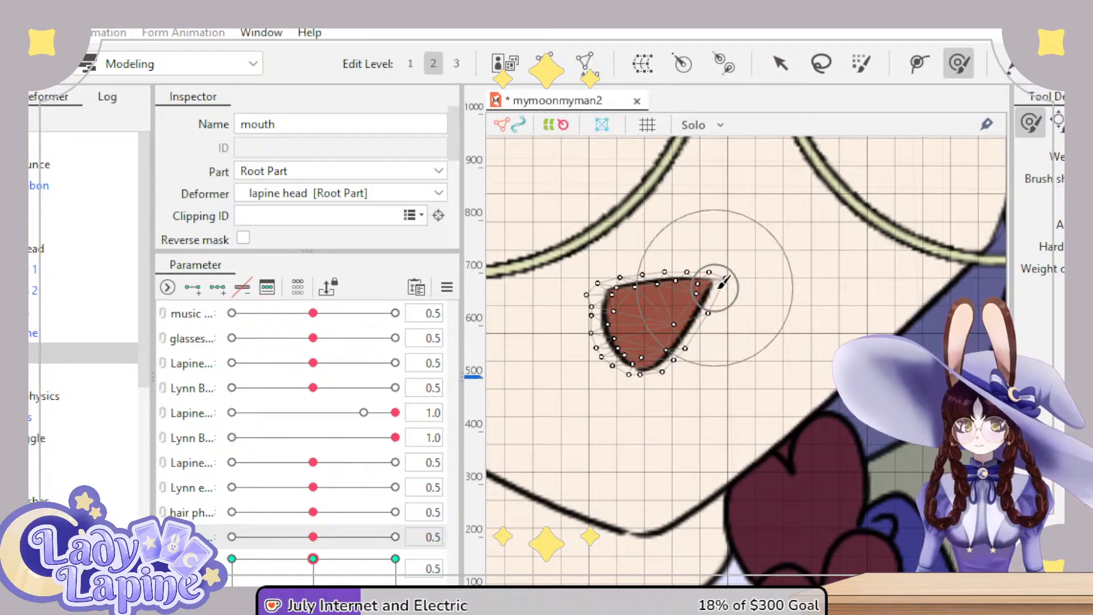
mouse_move(729, 273)
mouse_down()
mouse_move(701, 288)
mouse_move(732, 286)
mouse_up()
- With the first mouth parameter at 1.0, narrow the nearly closed mouth from its sides and compare it with the 0.5 shape
drag(328, 561, 428, 564)
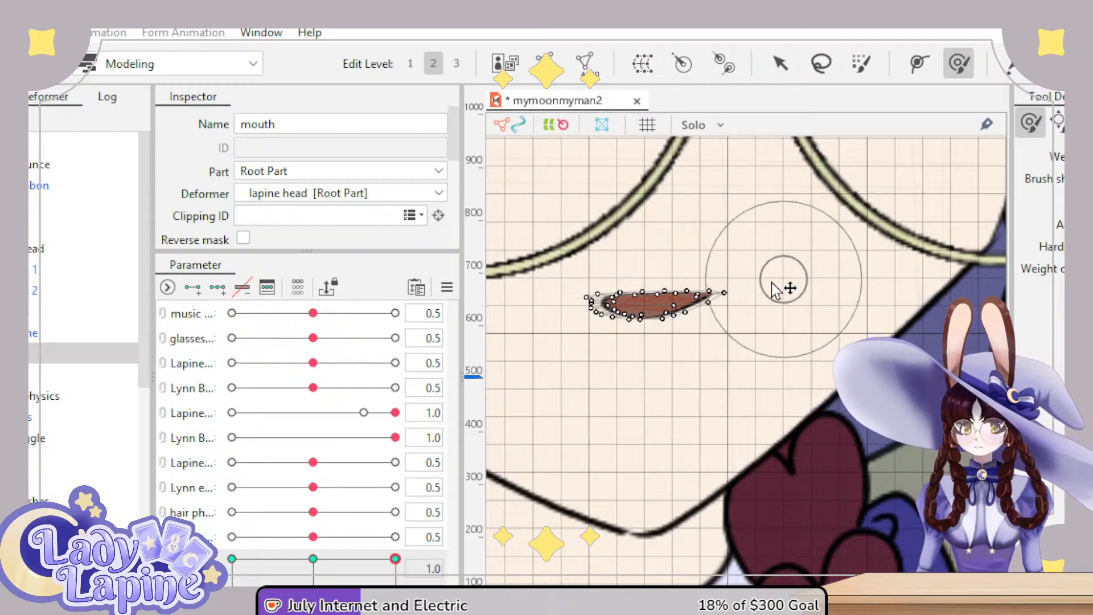
mouse_move(753, 281)
mouse_down()
mouse_move(692, 297)
mouse_move(675, 296)
mouse_move(673, 280)
mouse_move(645, 295)
mouse_up()
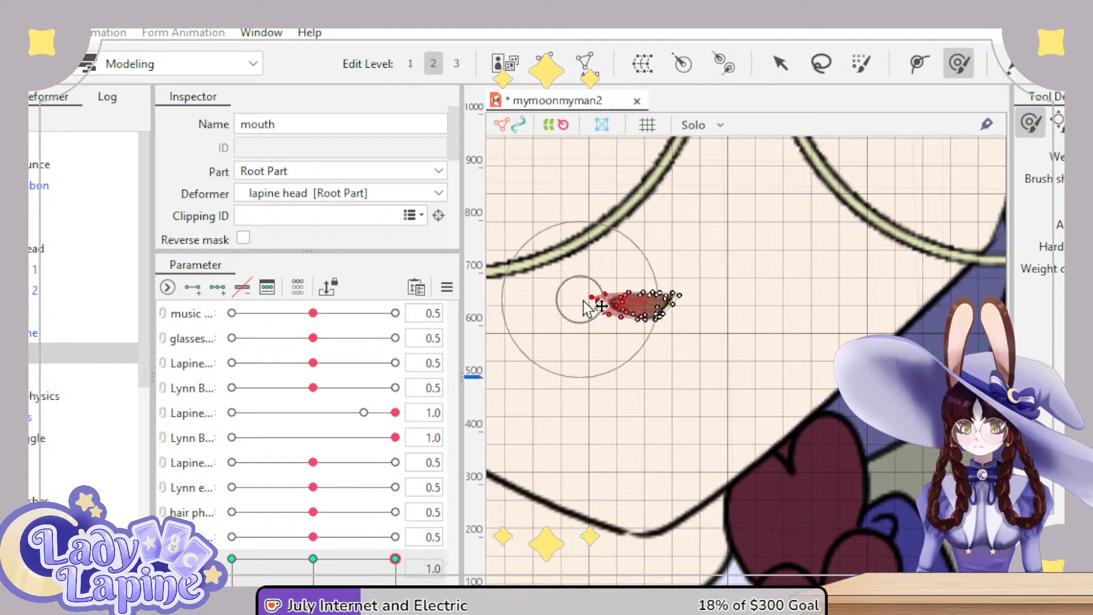
drag(395, 558, 297, 558)
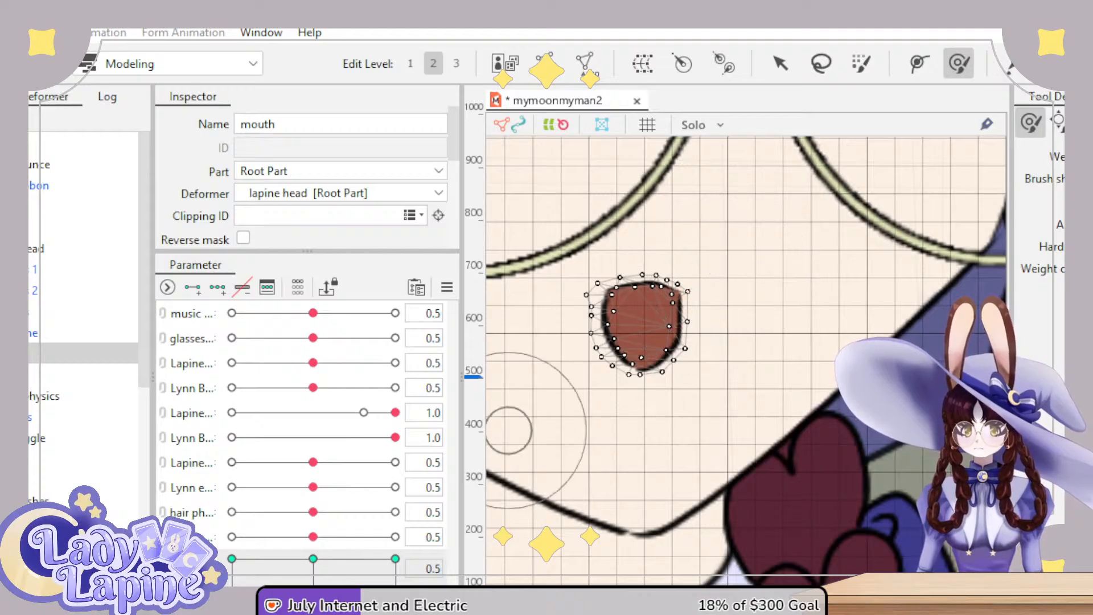
drag(313, 558, 447, 562)
drag(774, 277, 719, 293)
- Set the first mouth parameter back to 0.0 and save the model
drag(396, 560, 231, 561)
scroll(700, 483, down, 5)
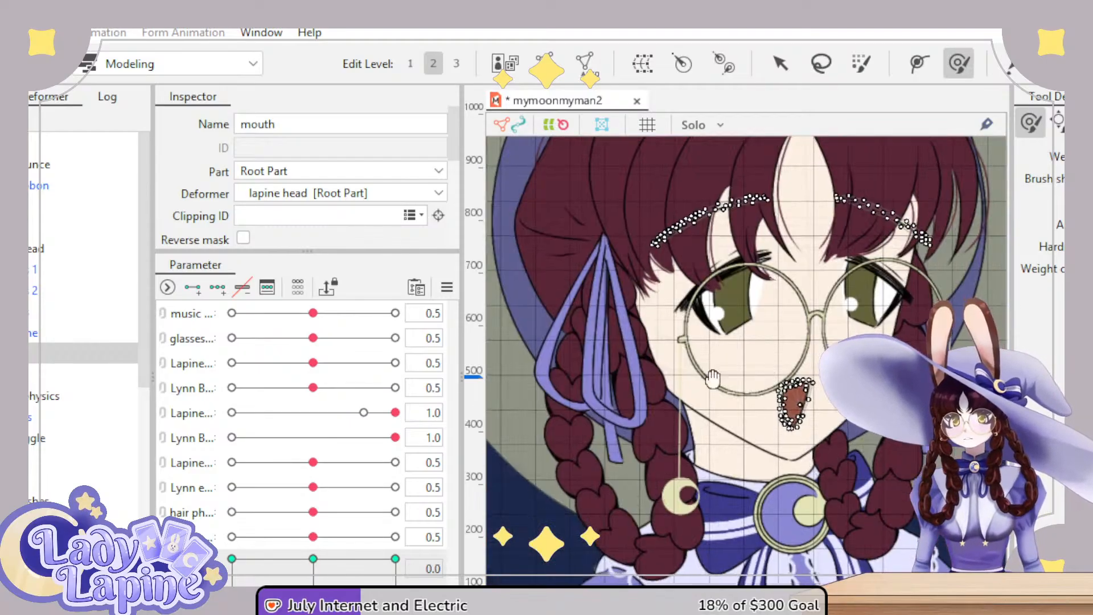
scroll(521, 285, up, 3)
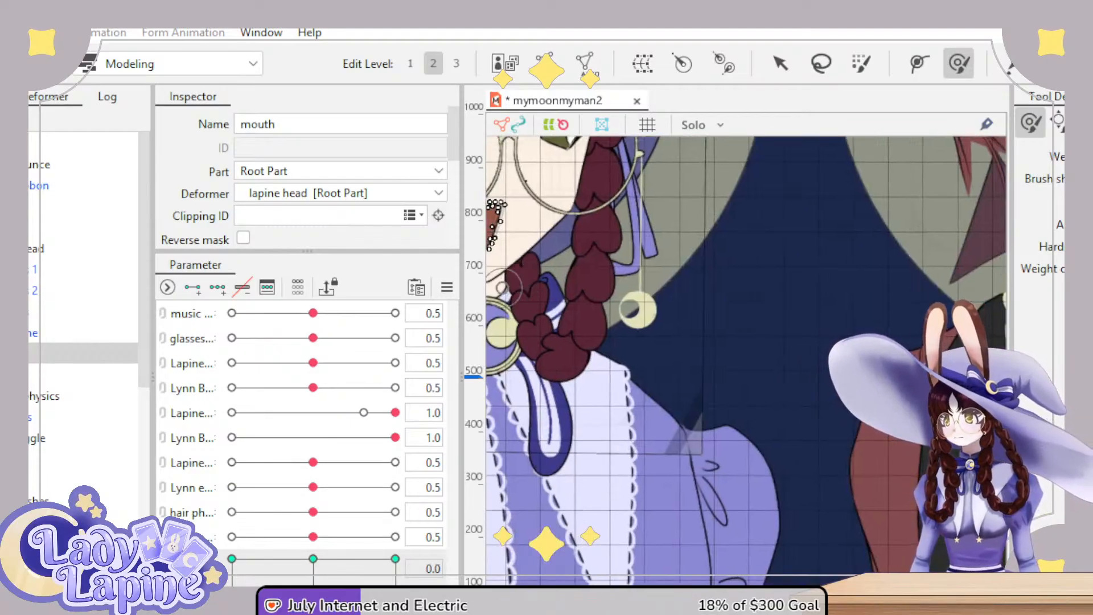
key(ctrl+s)
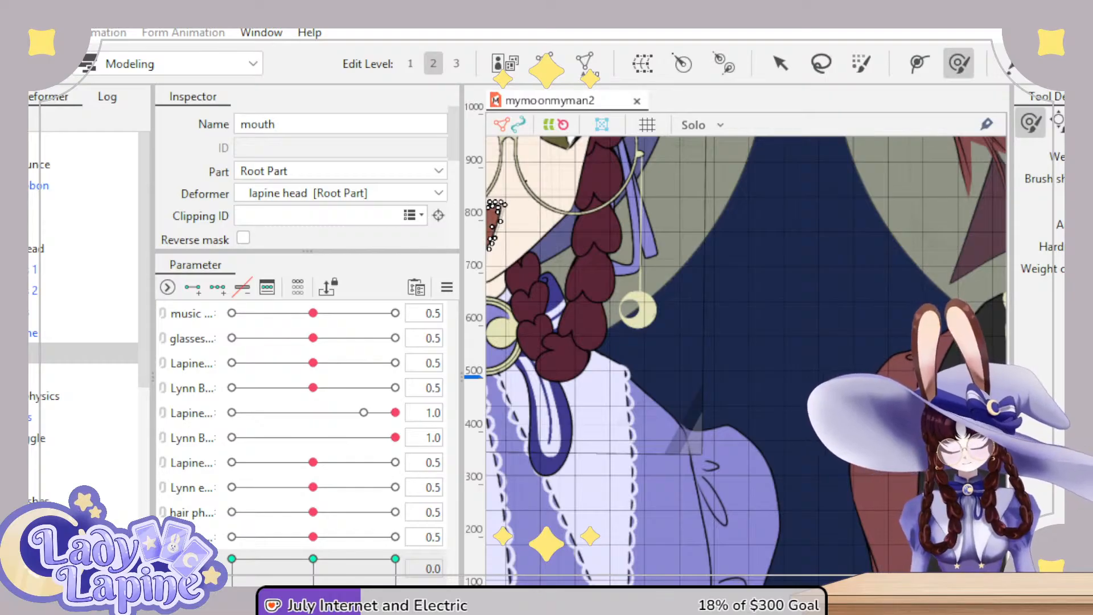
scroll(756, 301, down, 5)
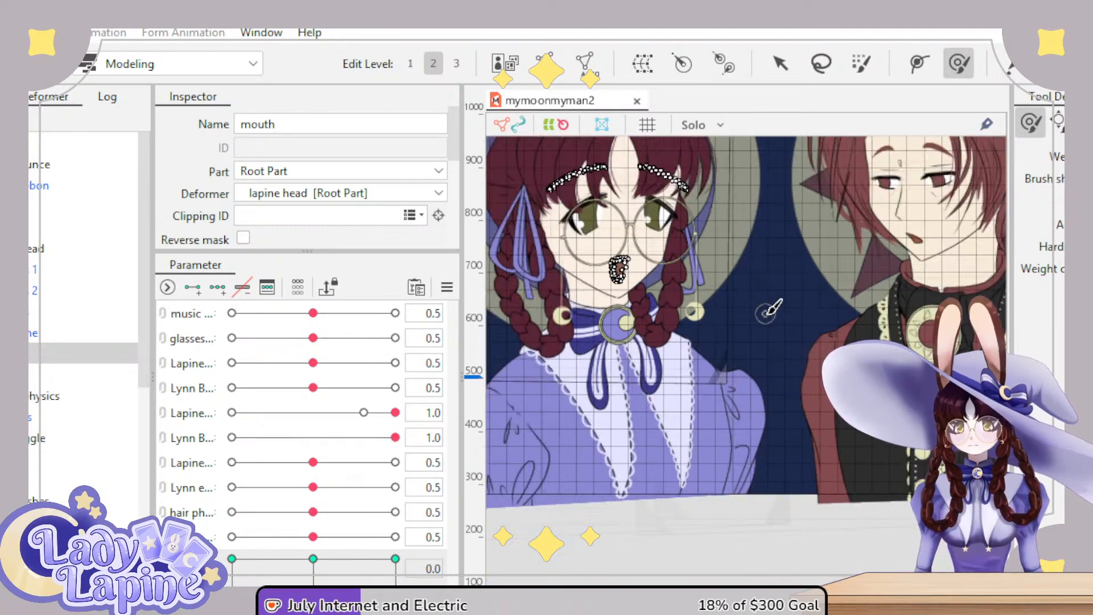
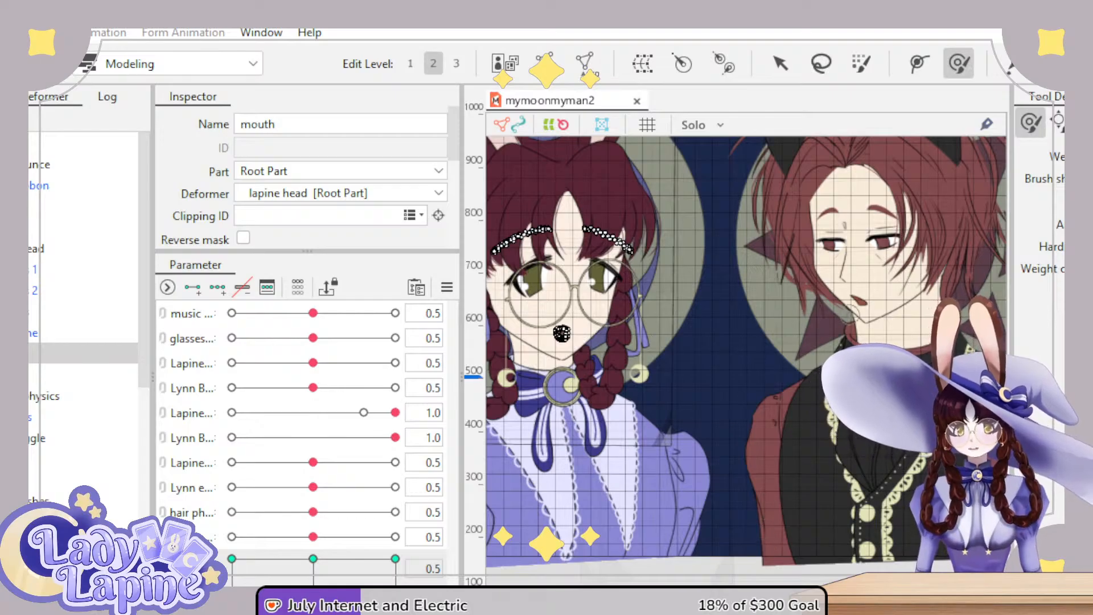
- Select the mouth mesh on Lynn's face with the arrow tool active
scroll(831, 323, up, 3)
scroll(825, 262, up, 4)
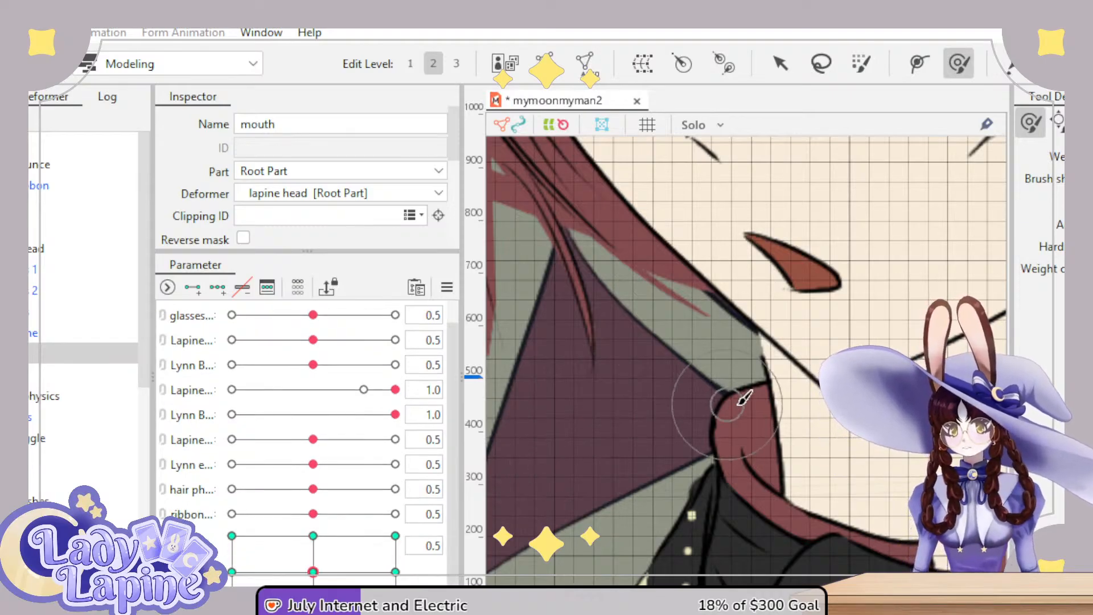
scroll(739, 404, down, 2)
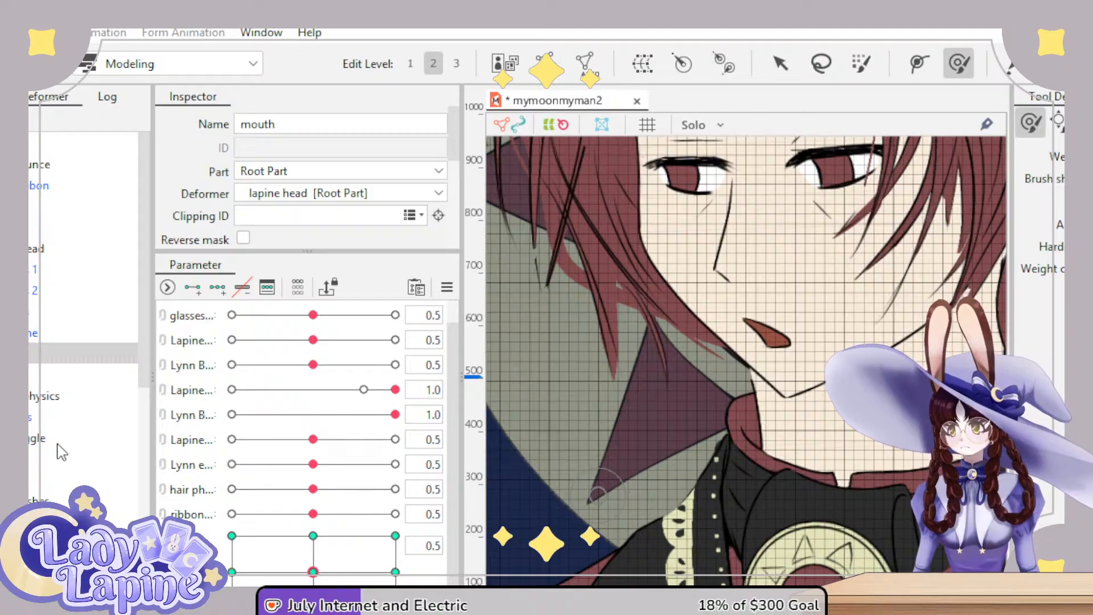
click(598, 490)
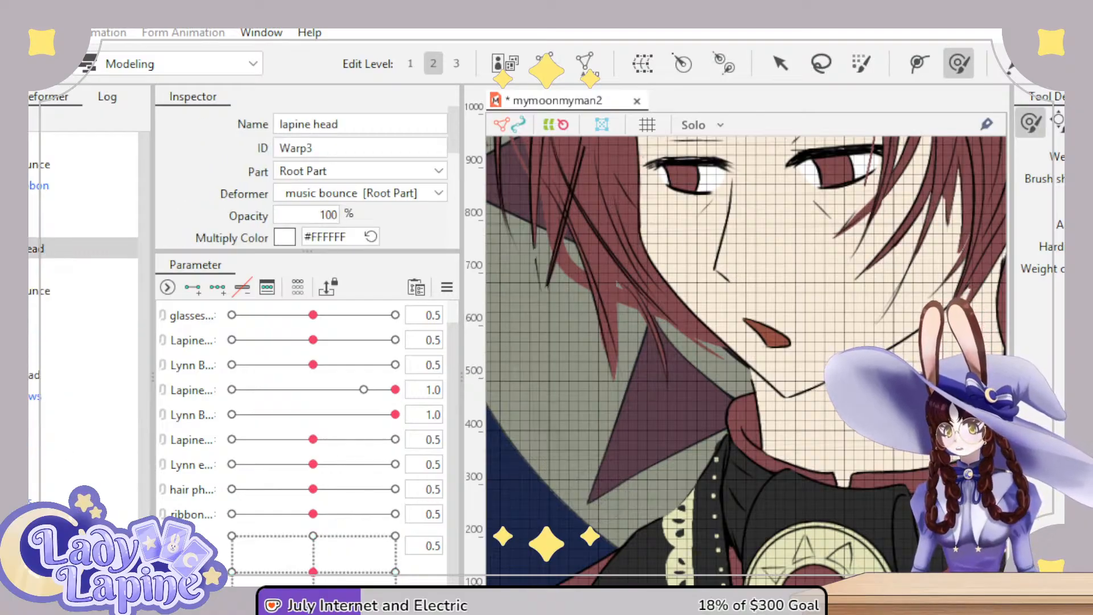
click(765, 335)
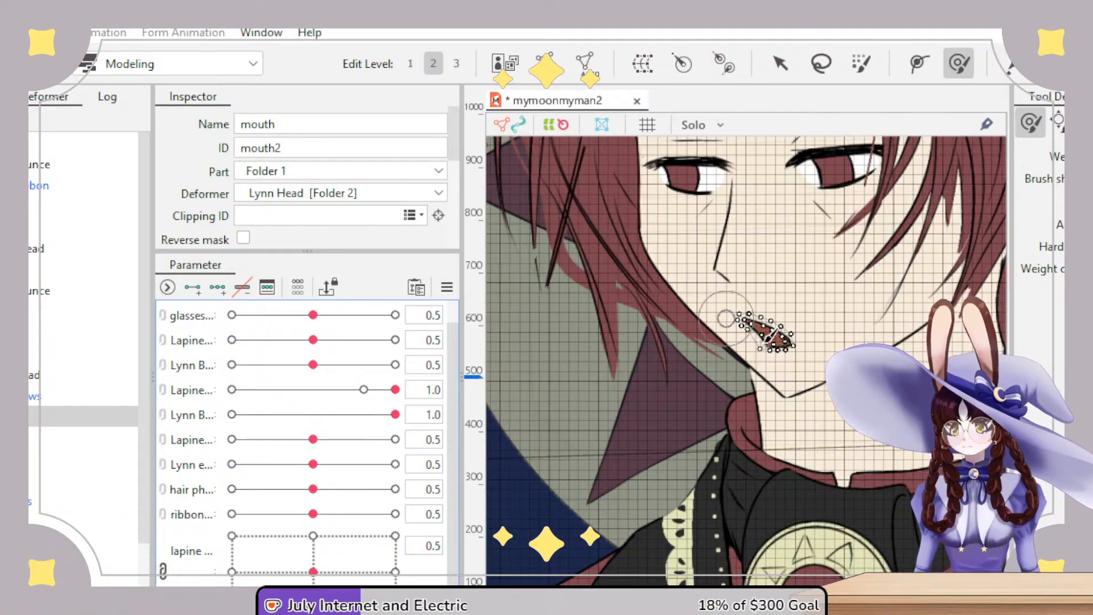
scroll(794, 340, up, 3)
click(780, 62)
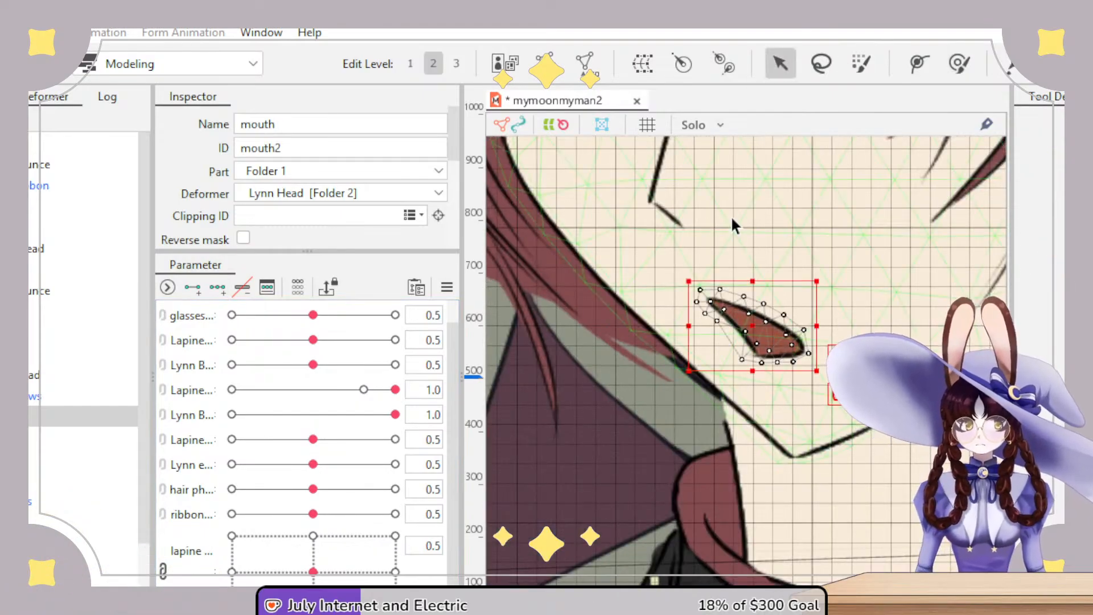
- Try to flatten Lynn's mouth vertically and tilt it clockwise, and undo the changes
drag(765, 313, 766, 340)
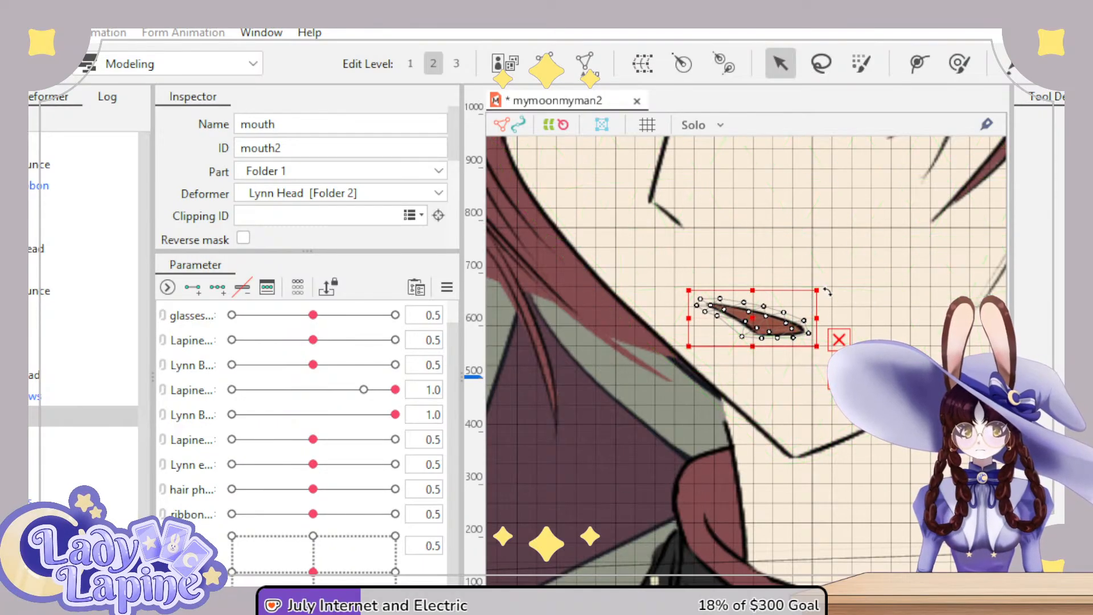
drag(828, 287, 830, 291)
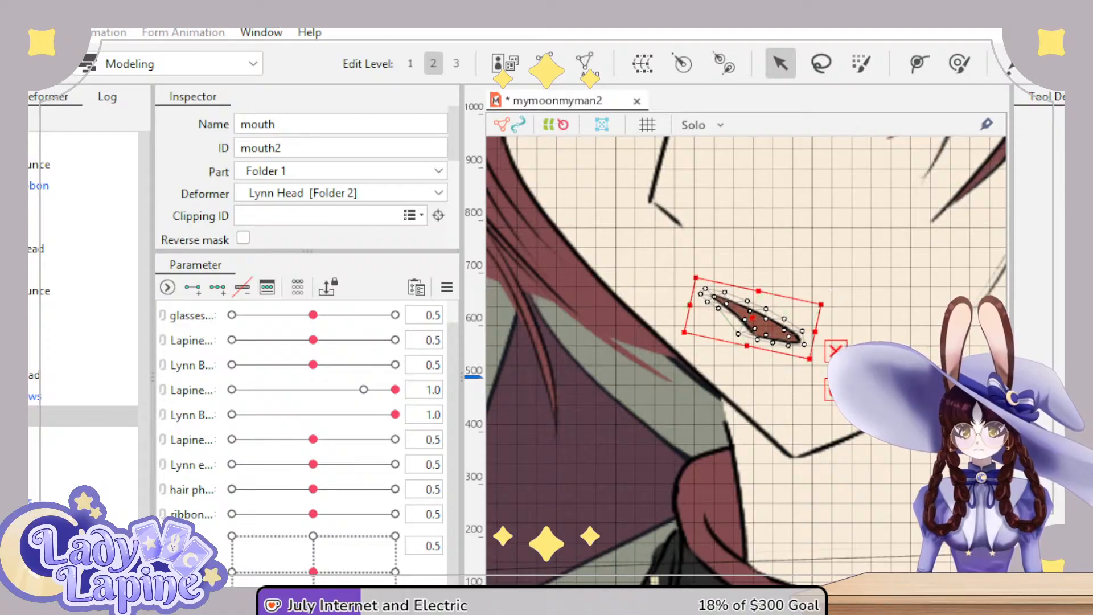
key(ctrl+z)
key(ctrl+z)
key(ctrl+z)
key(ctrl+z)
key(ctrl+z)
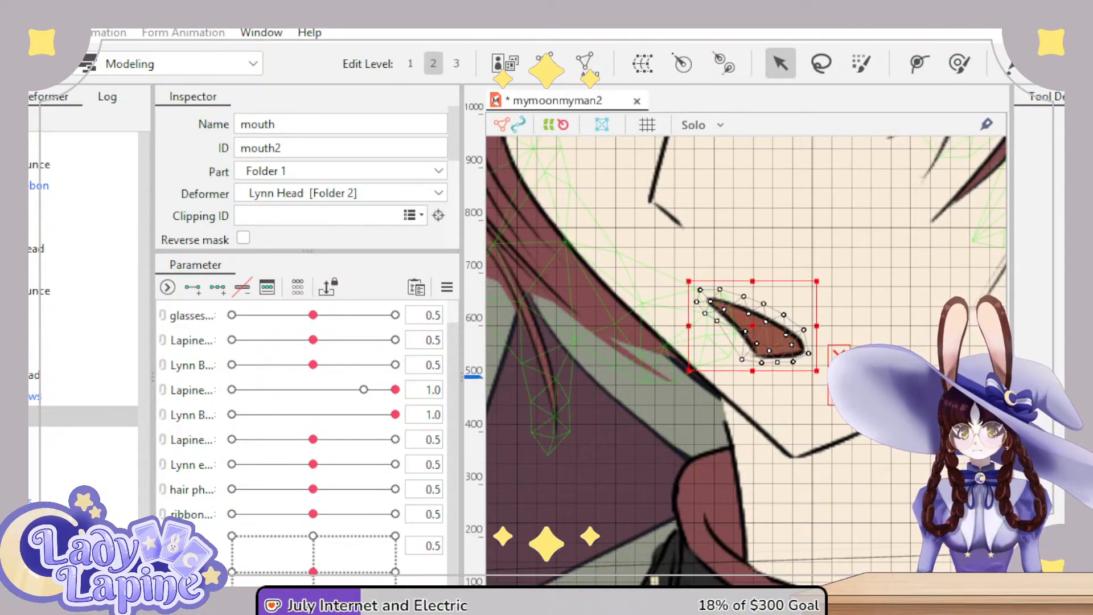
key(ctrl+z)
key(ctrl+z)
key(ctrl+z)
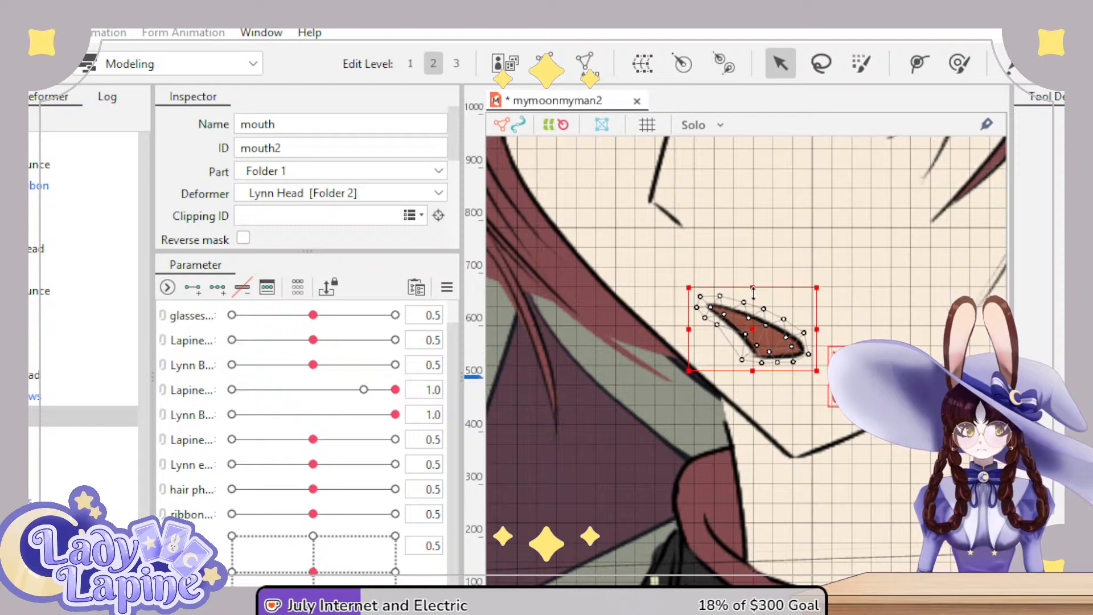
- Try to squash Lynn's mouth flatter and slightly narrower, and undo the reshaping
mouse_move(763, 360)
mouse_down()
mouse_move(814, 335)
mouse_move(850, 290)
mouse_up()
drag(819, 337, 788, 328)
key(ctrl+z)
key(ctrl+z)
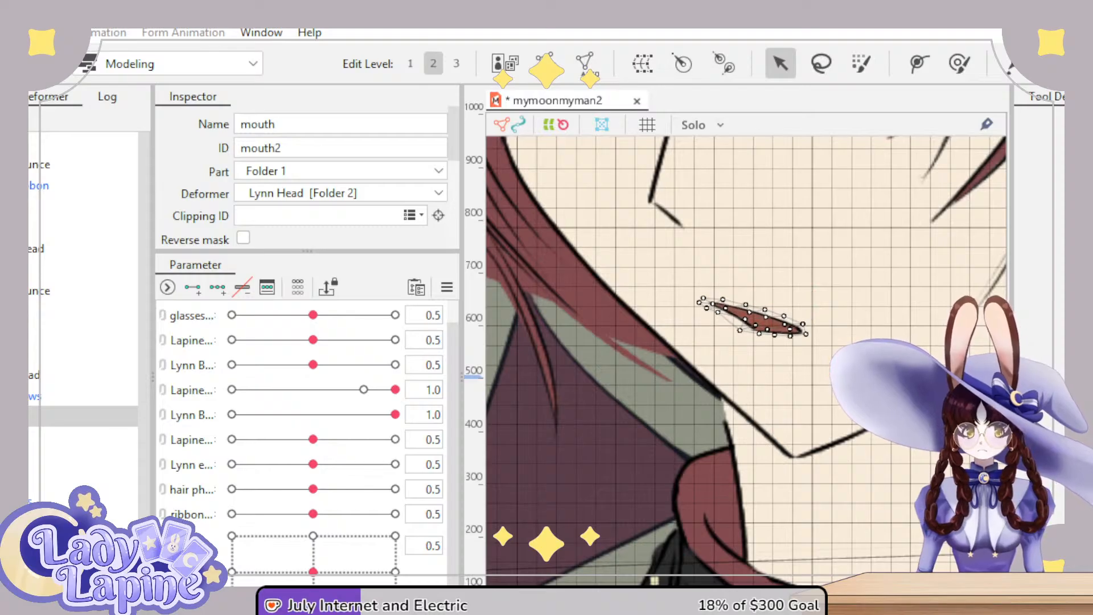
key(ctrl+y)
key(ctrl+y)
key(ctrl+z)
key(ctrl+z)
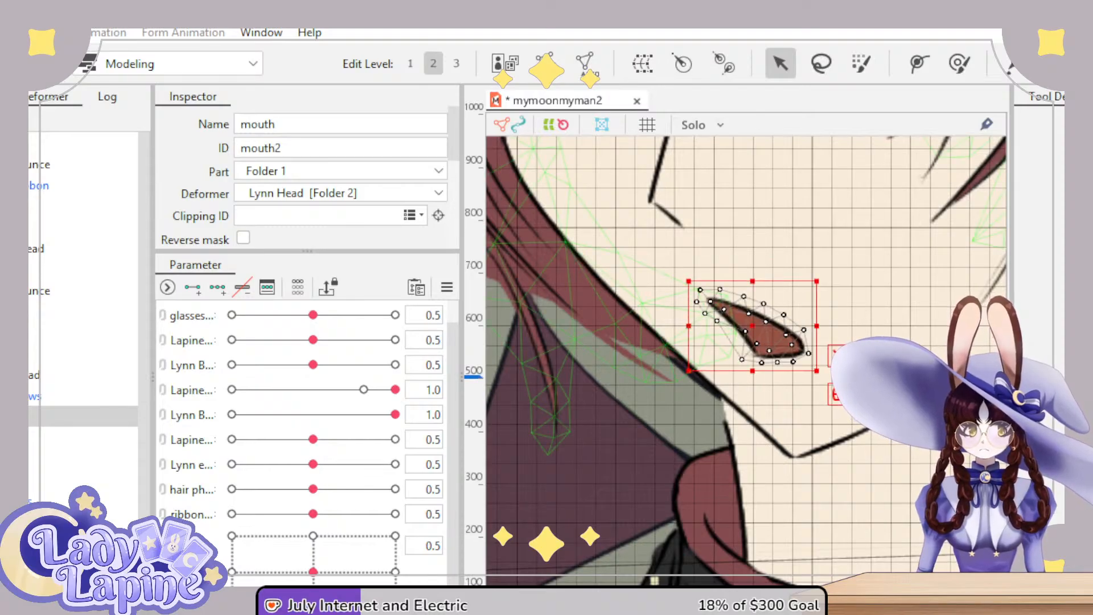
- Compare the fuller and flatter versions of Lynn's mouth by stepping back and forth through the last edits
key(ctrl+y)
key(ctrl+y)
key(ctrl+z)
key(ctrl+z)
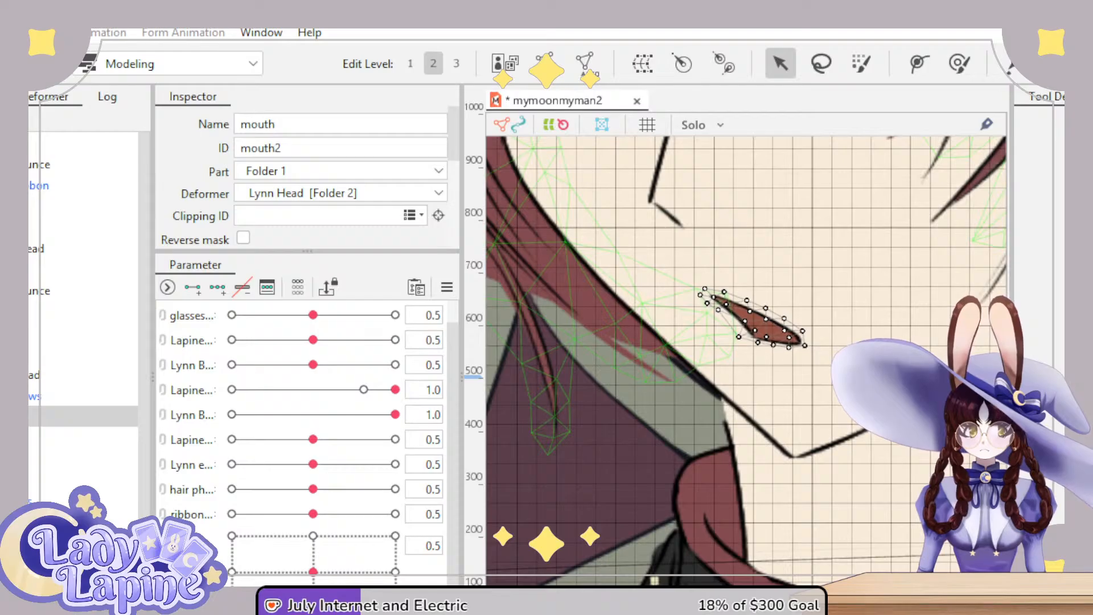
key(ctrl+y)
key(ctrl+y)
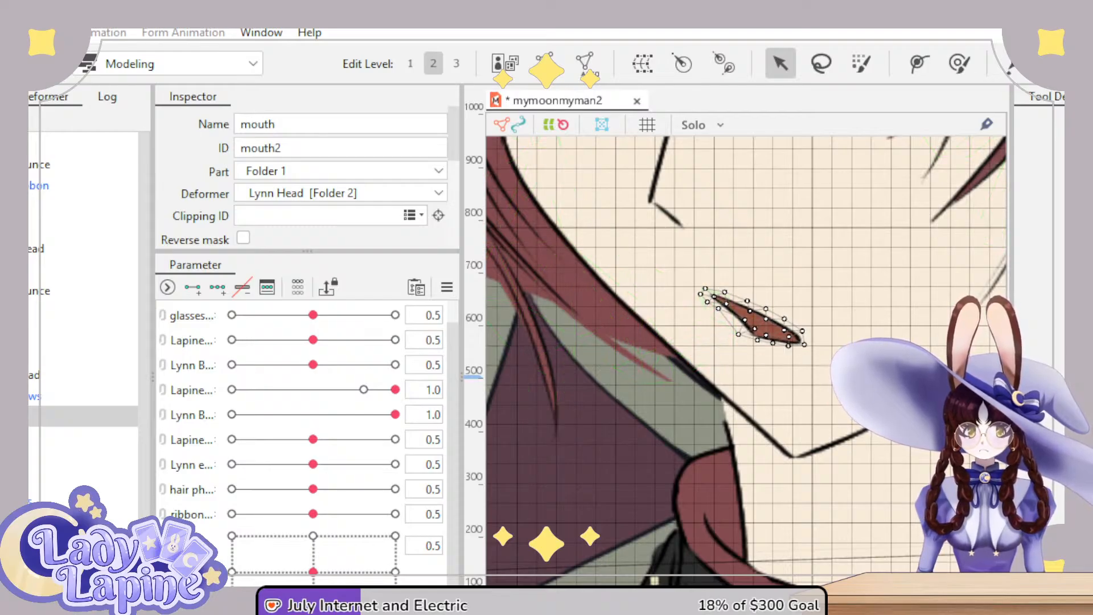
- Flatten Lynn's mouth vertically with all its mesh points selected, comparing the result with the earlier shape
key(ctrl+a)
drag(826, 280, 815, 262)
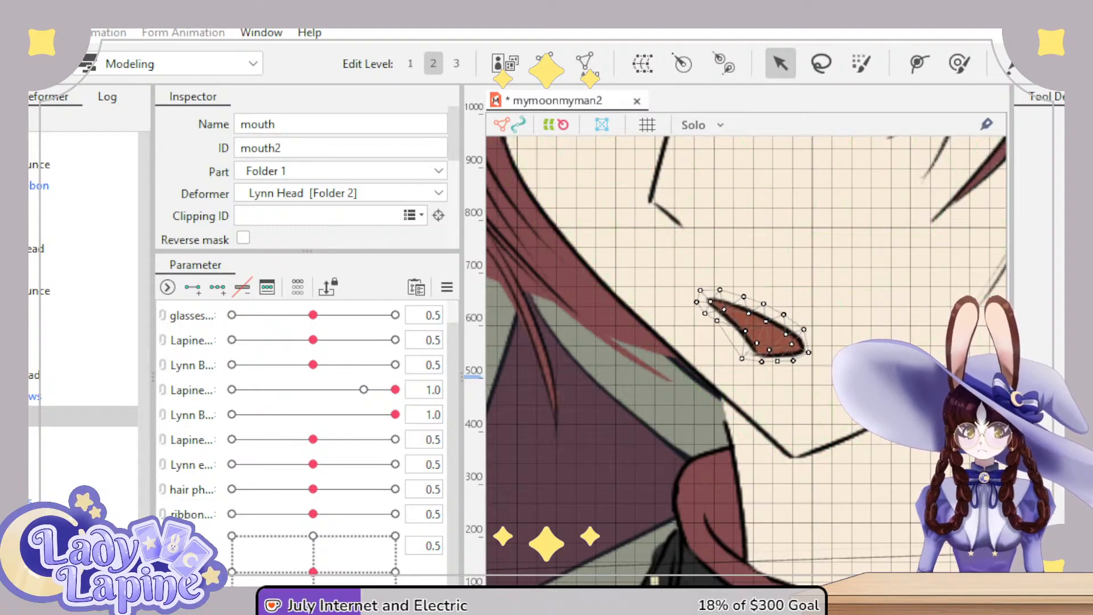
key(ctrl+z)
key(ctrl+y)
key(ctrl+z)
key(ctrl+y)
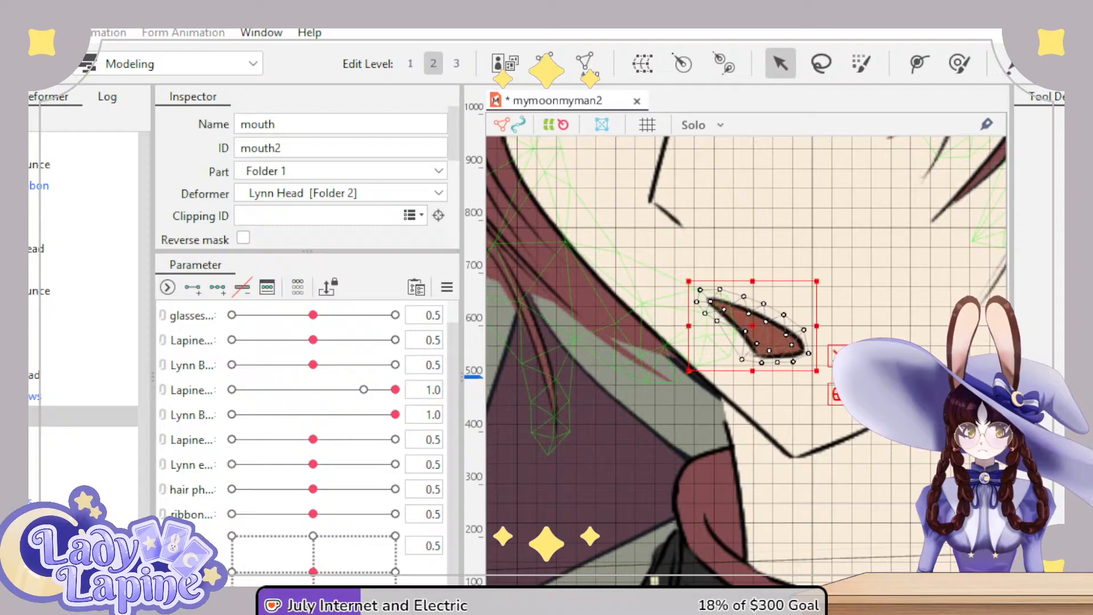
key(ctrl+z)
key(ctrl+y)
key(ctrl+z)
key(ctrl+y)
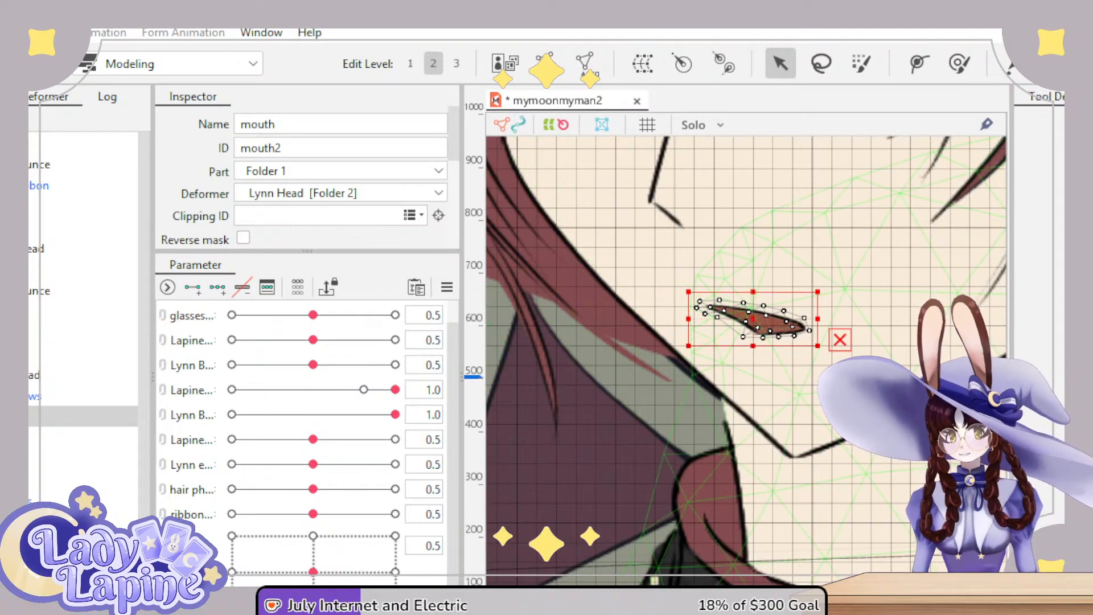
- Save the model with both characters in view and open the physics settings
scroll(867, 375, down, 3)
scroll(822, 381, down, 5)
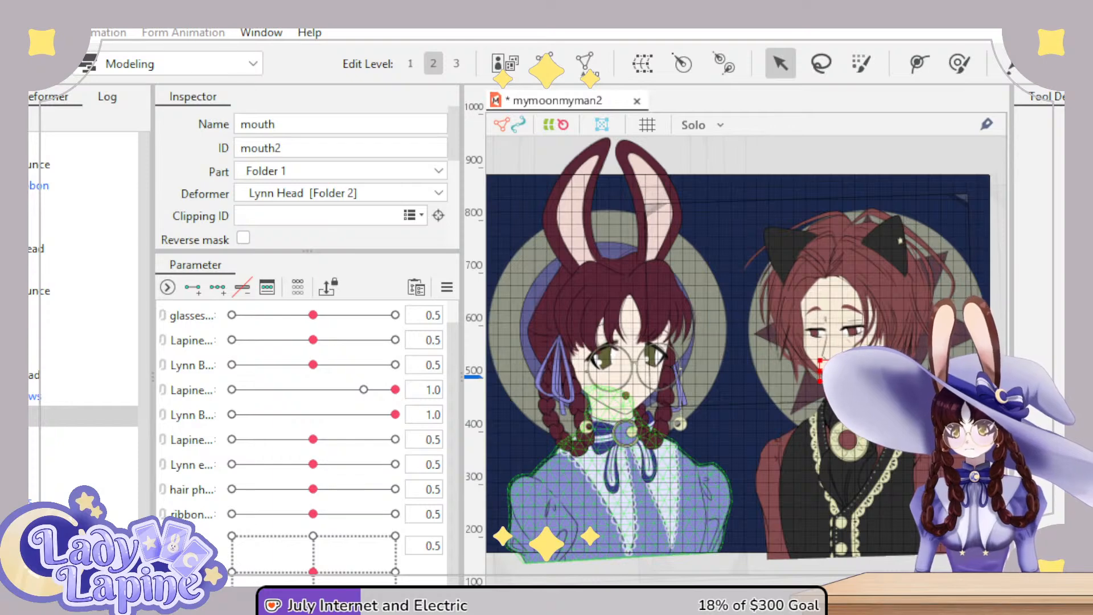
key(Escape)
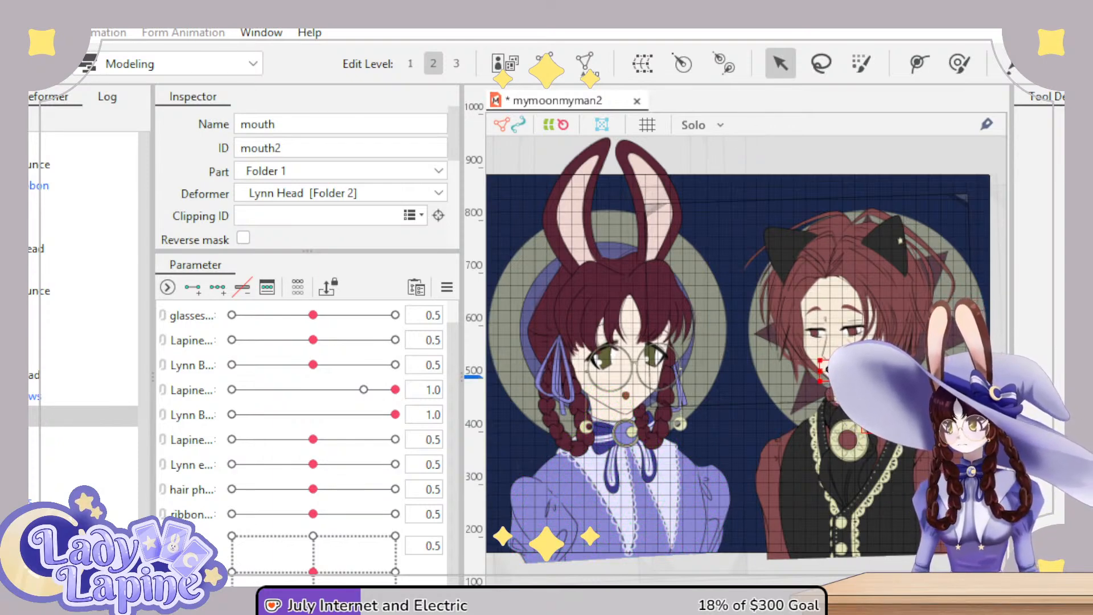
key(ctrl+s)
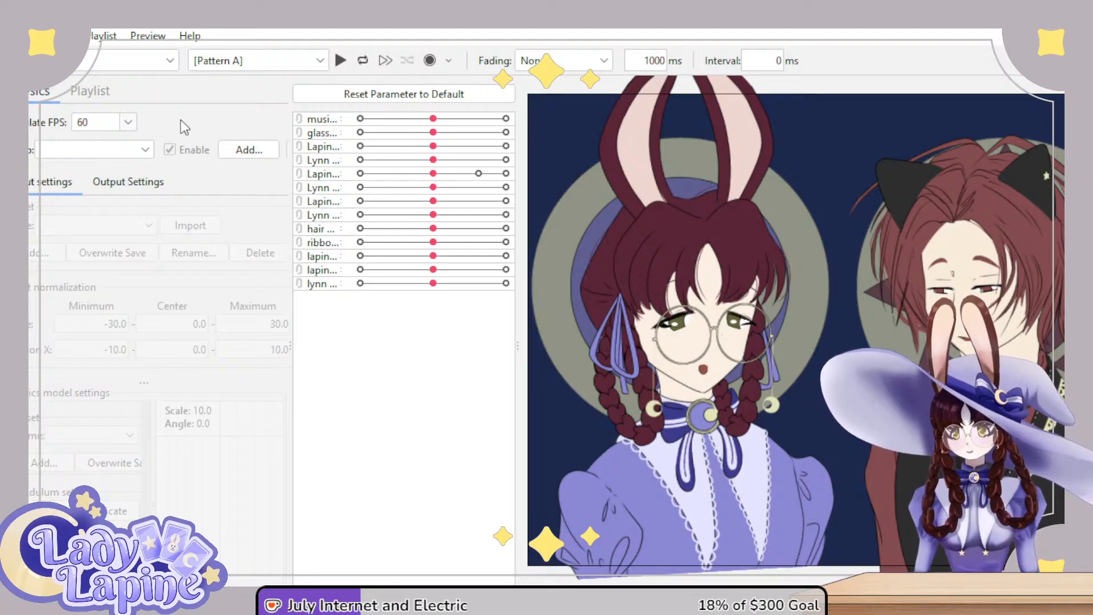
- Add a physics group named bounce physics and widen the settings area to show its input list
click(246, 150)
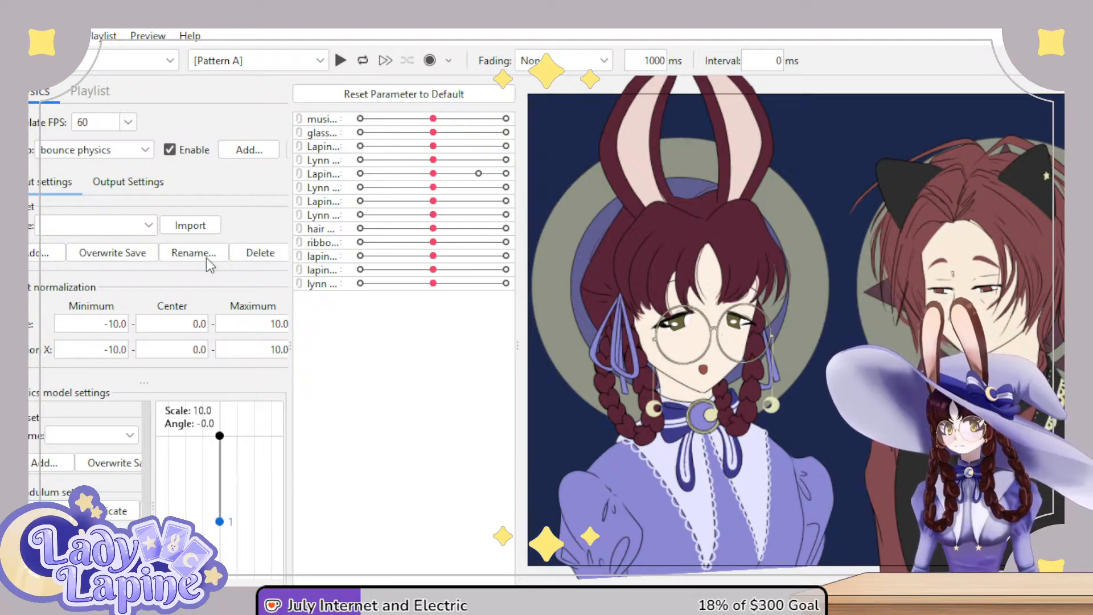
click(176, 228)
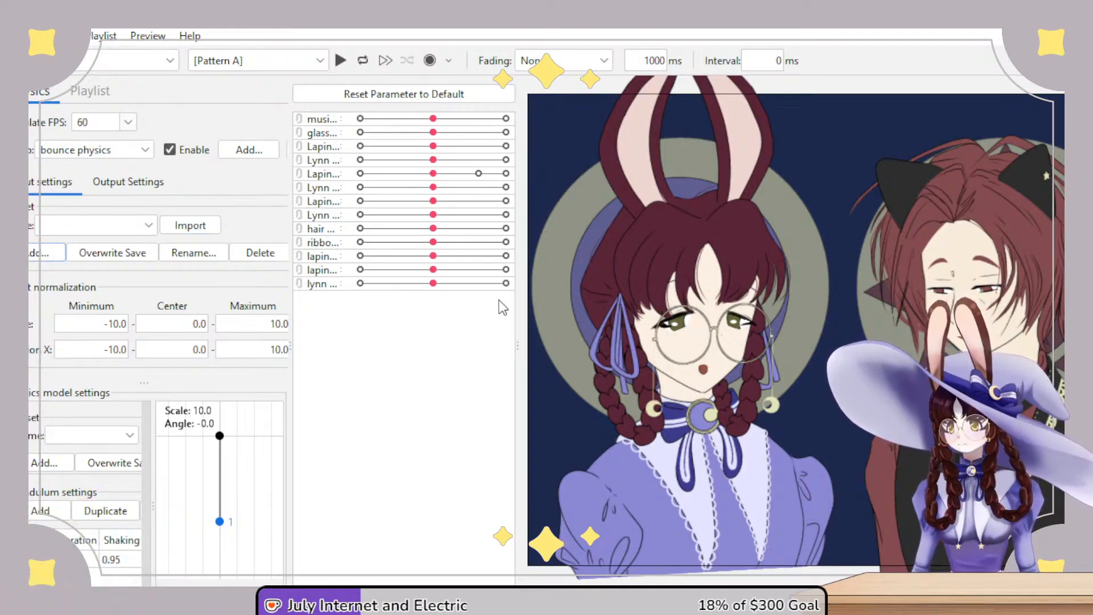
click(517, 293)
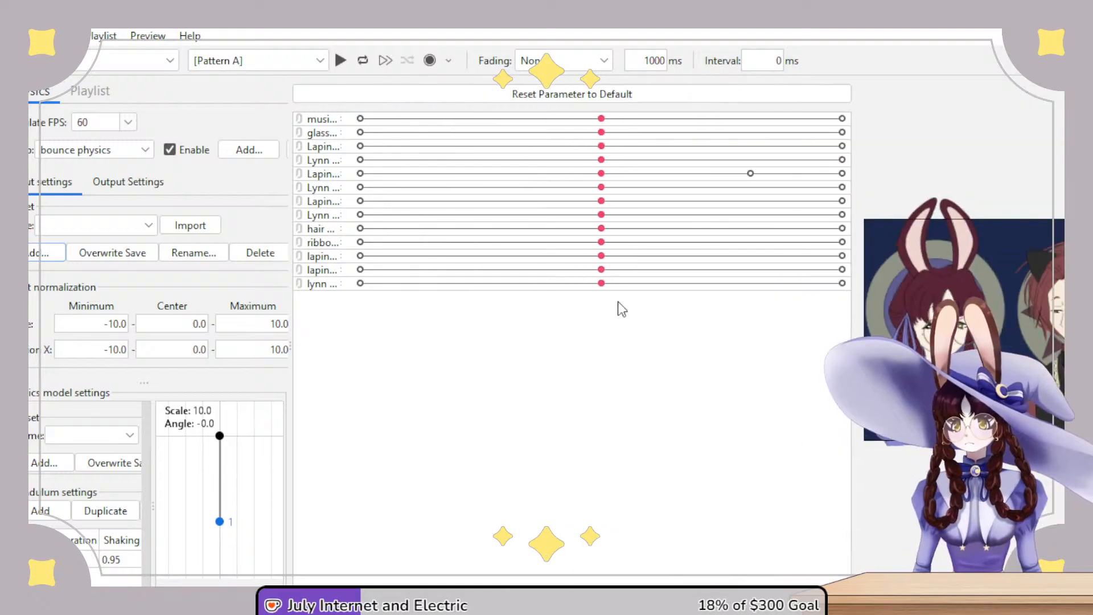
drag(292, 310, 517, 314)
- Add the music parameter as an input of the bounce physics group with an effectiveness of 100
click(324, 207)
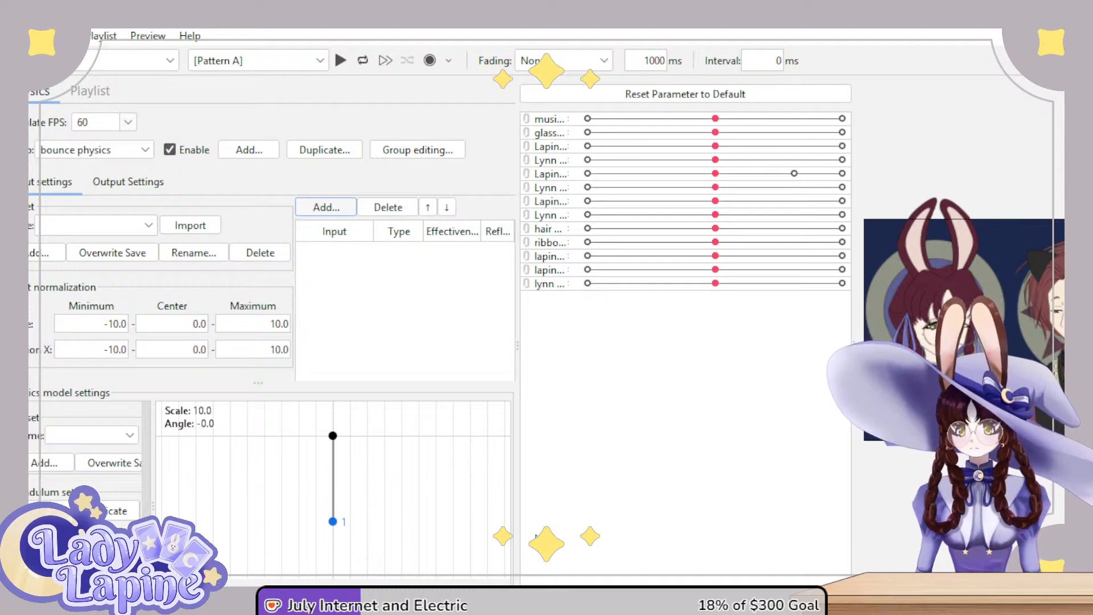
click(549, 519)
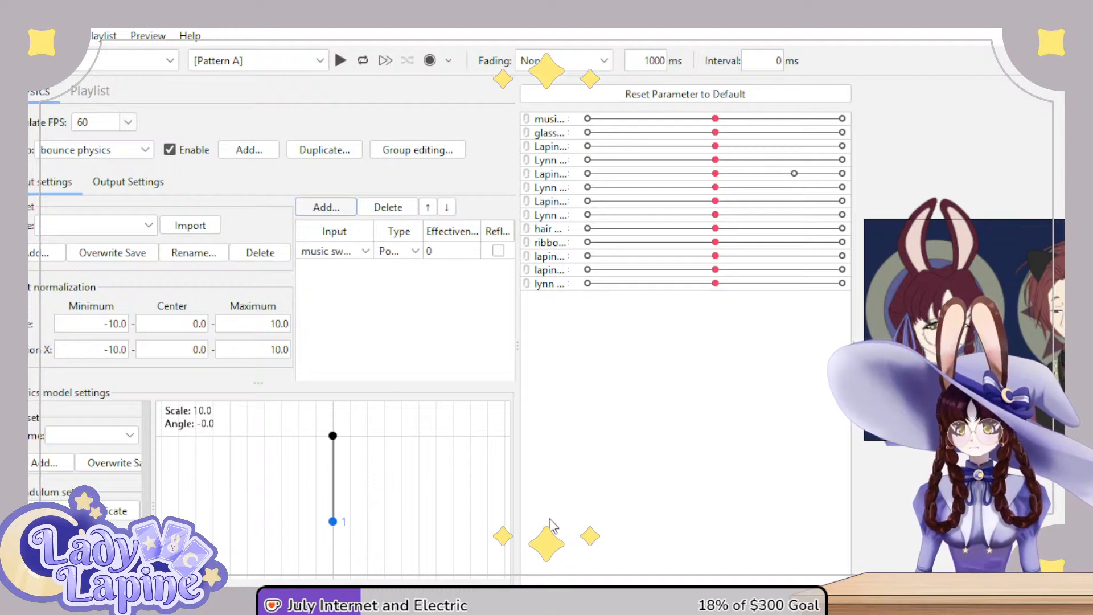
click(448, 254)
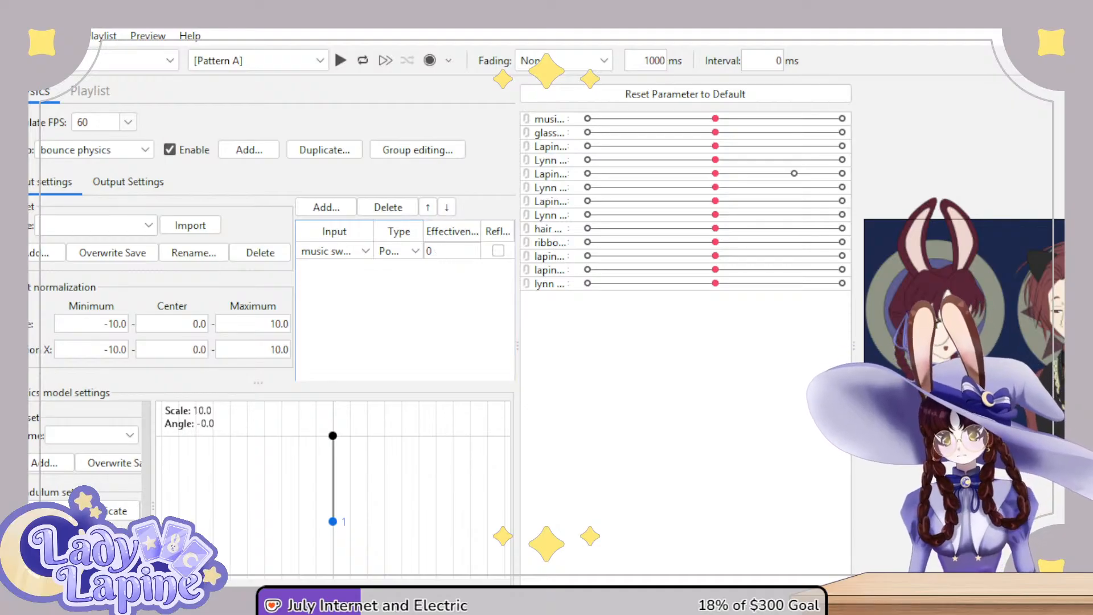
click(435, 251)
text(100)
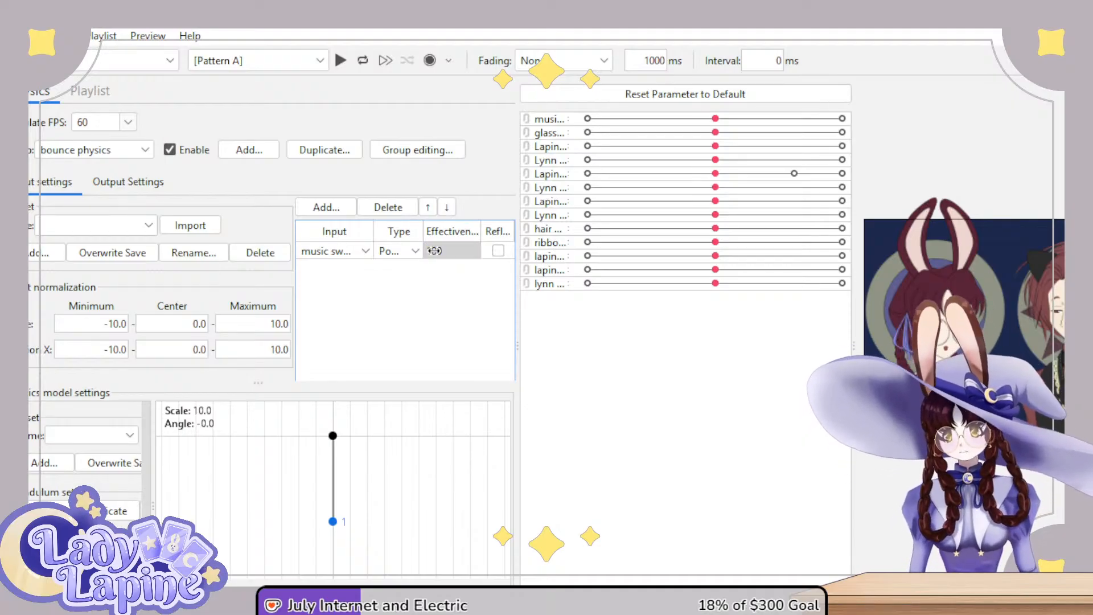
click(401, 255)
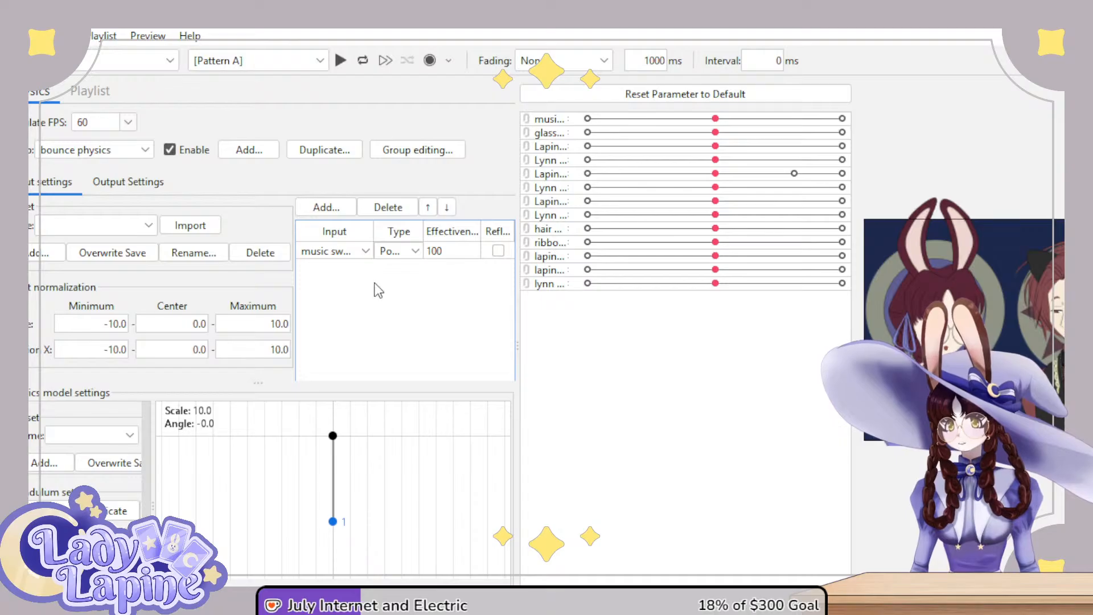
- Add glasses, Lapine bang, Lynn bang, Lapine ears, hair and ribbon physics as outputs, test them with the music parameter, and close the physics settings
click(142, 191)
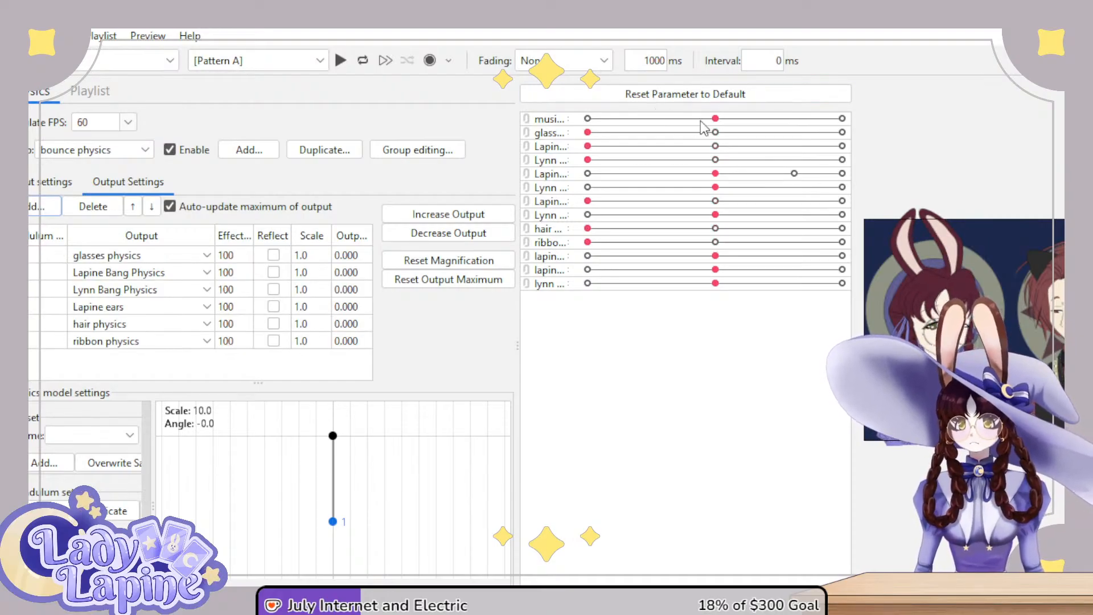
drag(712, 120, 841, 132)
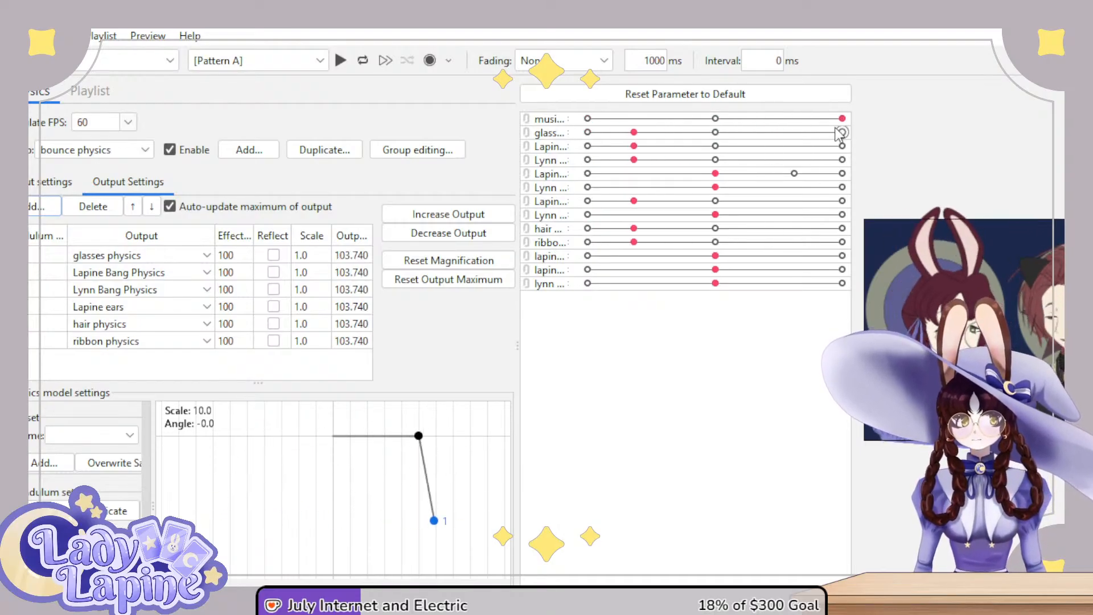
click(715, 119)
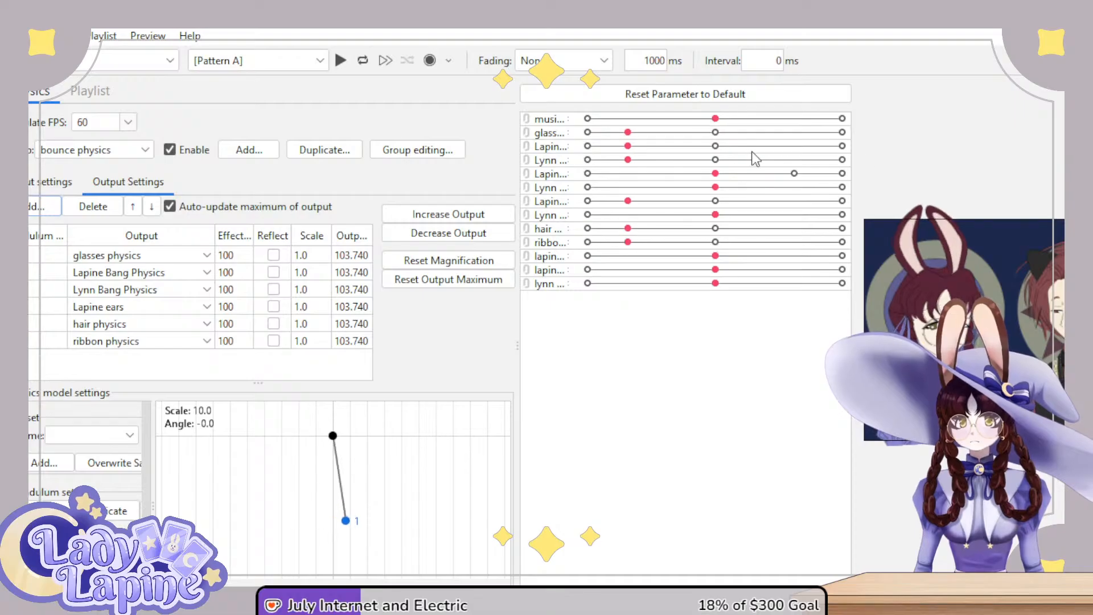
key(Escape)
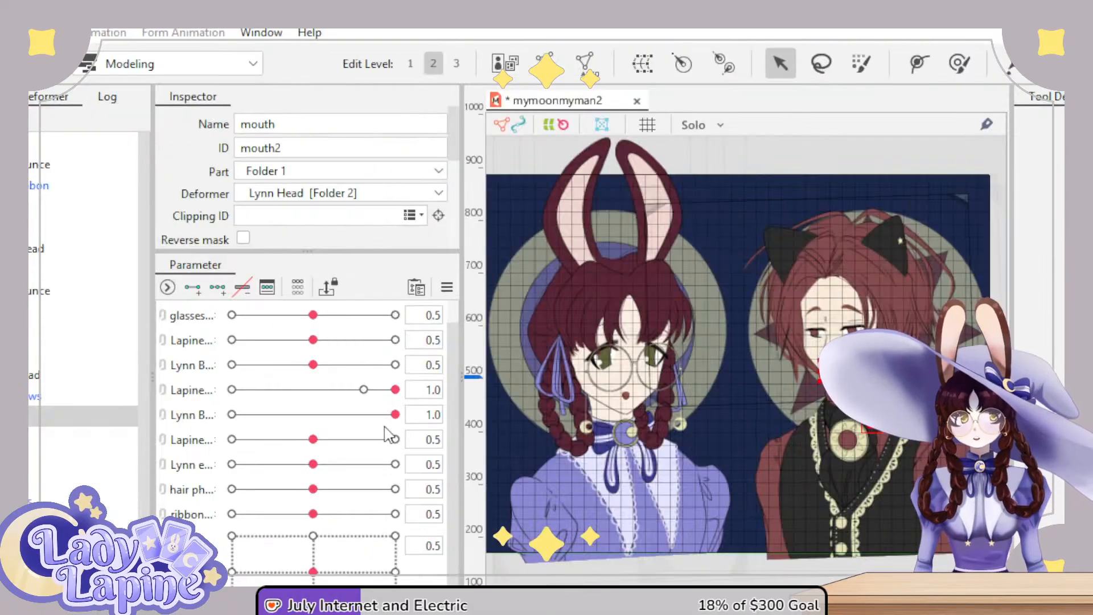
- Try to remove the middle key from Lapine's hanging glasses charms on the glasses physics parameter
scroll(364, 415, up, 1)
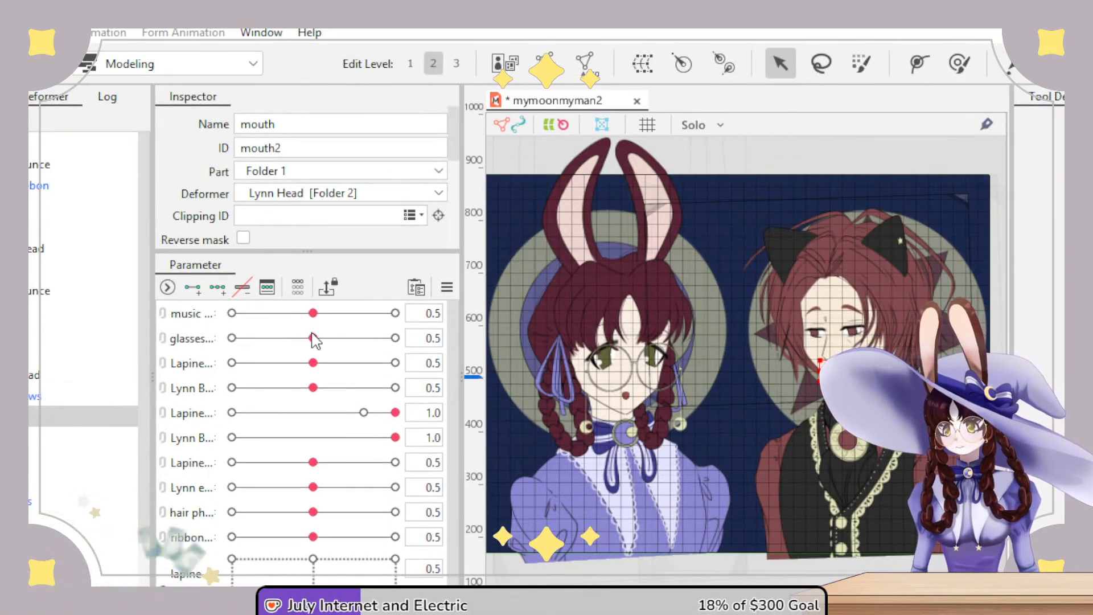
mouse_move(313, 337)
mouse_down()
mouse_move(390, 337)
mouse_move(227, 343)
mouse_move(397, 349)
mouse_move(218, 341)
mouse_move(315, 341)
mouse_up()
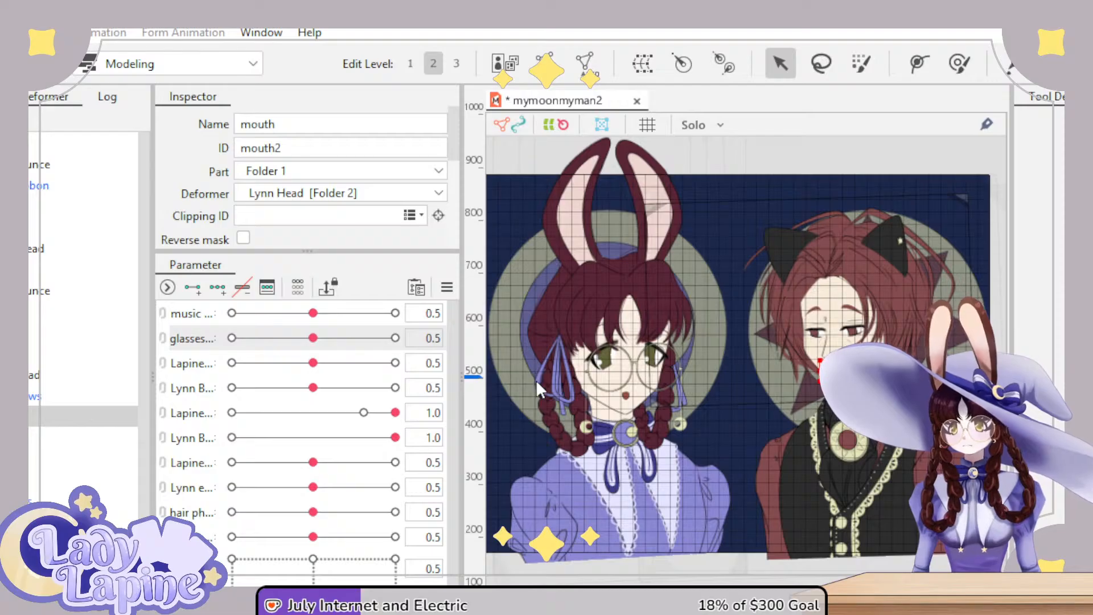
click(395, 337)
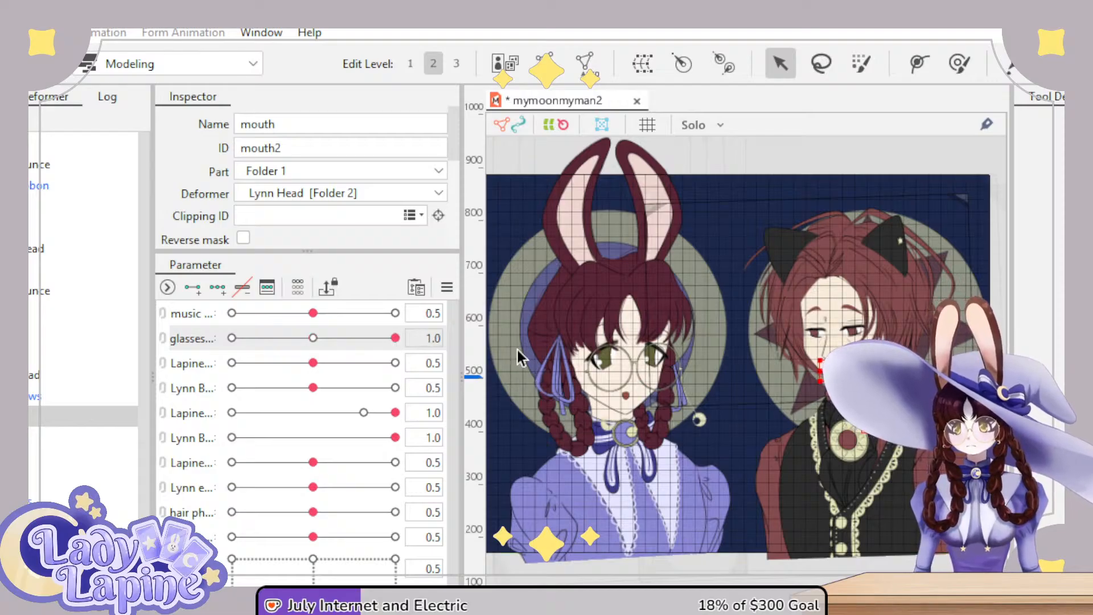
click(378, 344)
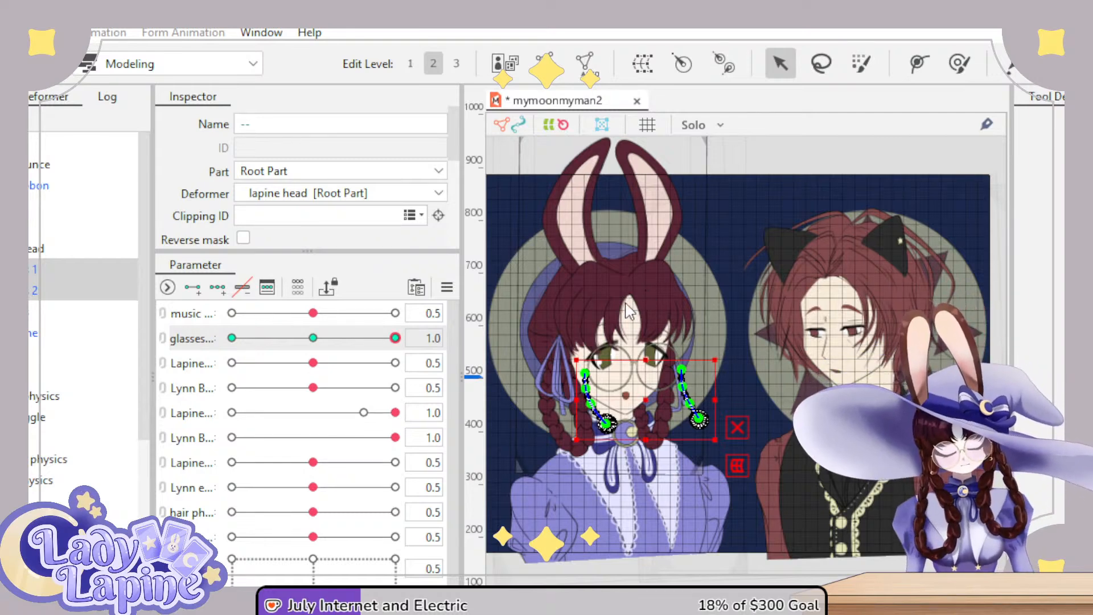
key(ctrl+z)
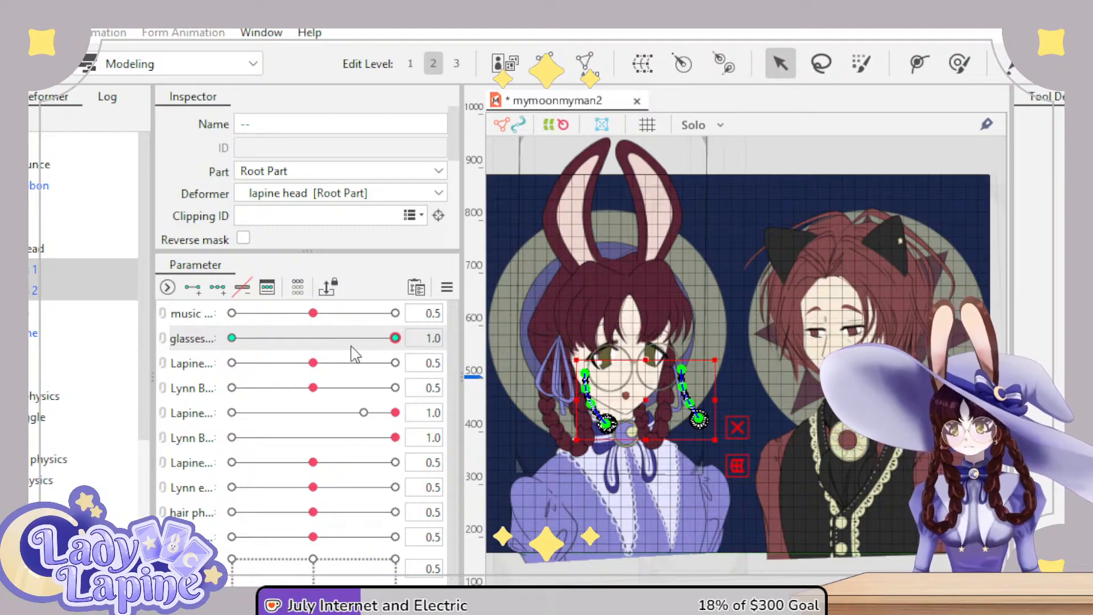
- Try to reduce the bang physics keys to two on both Lapine's and Lynn's bangs deformers
click(395, 363)
click(517, 370)
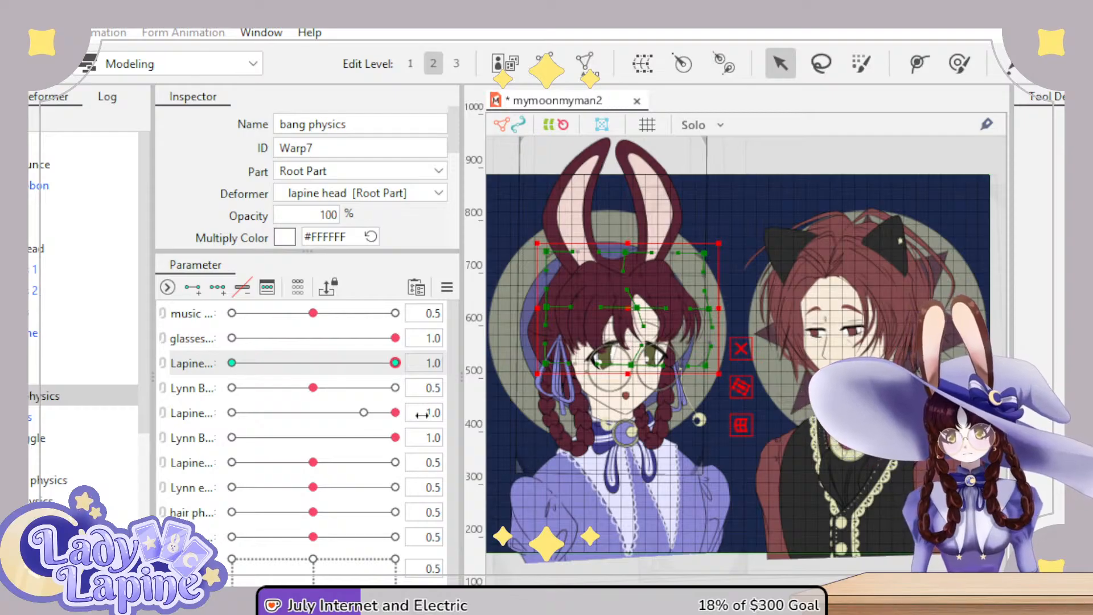
drag(398, 387, 403, 387)
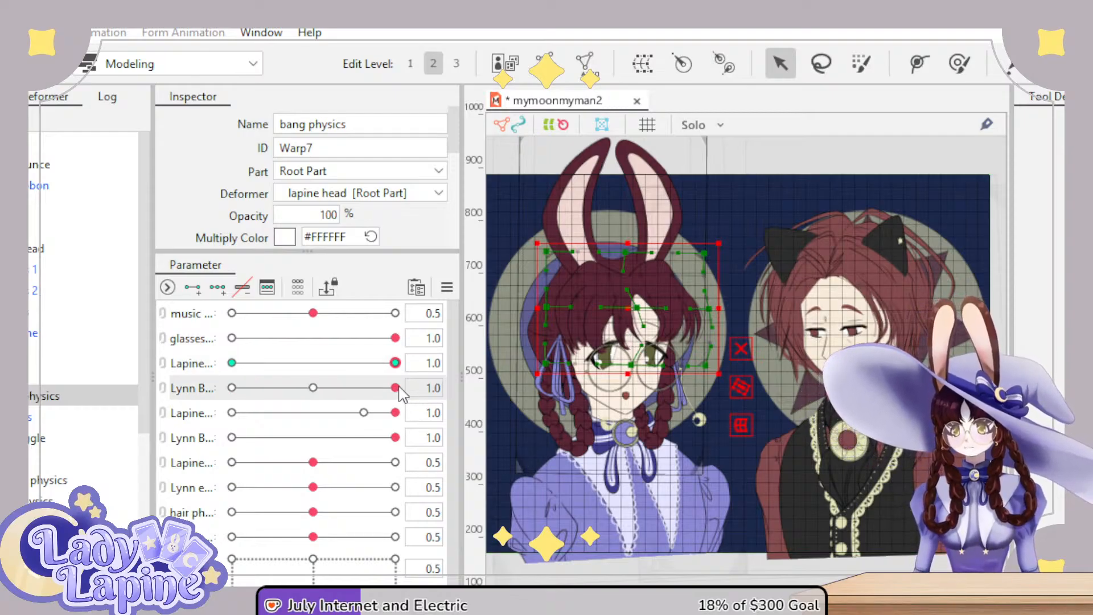
click(525, 398)
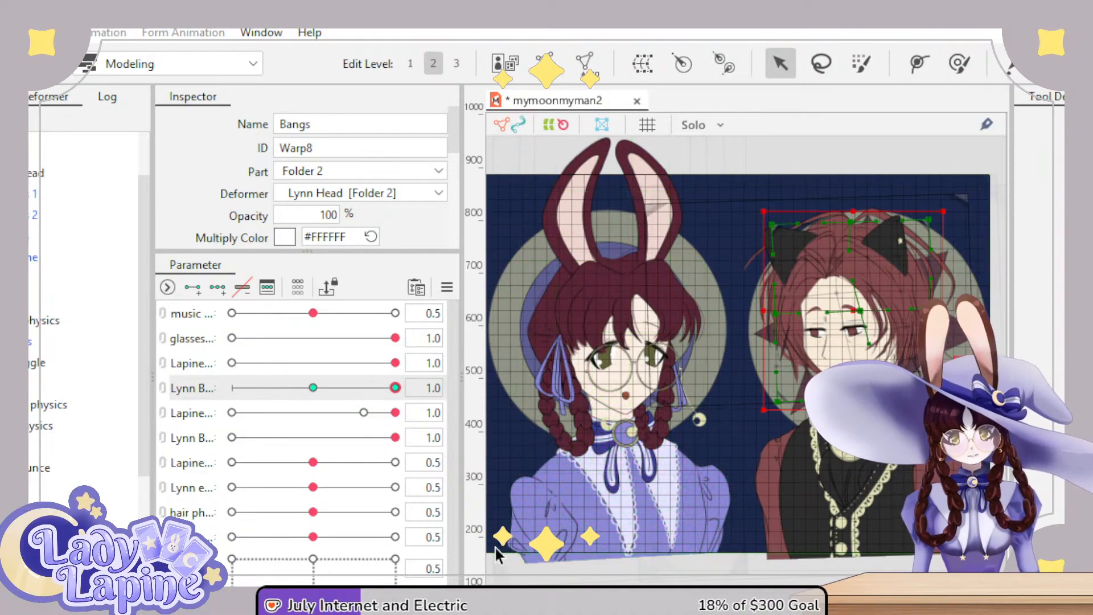
- Try to remove the middle key from Lapine's ear wiggle deformer, and undo the parameter key changes
click(364, 413)
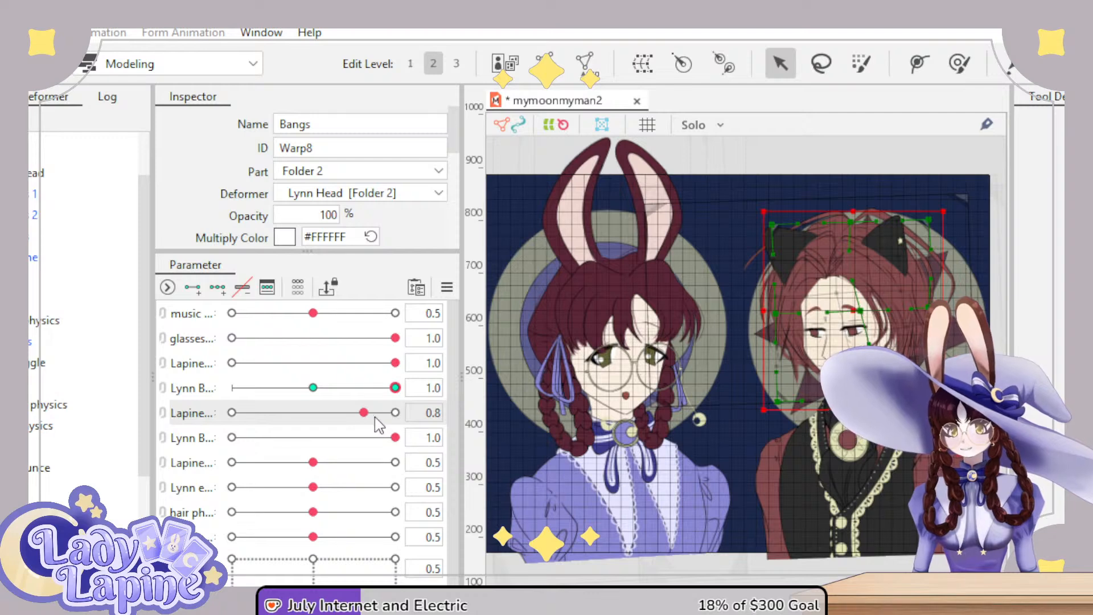
click(395, 413)
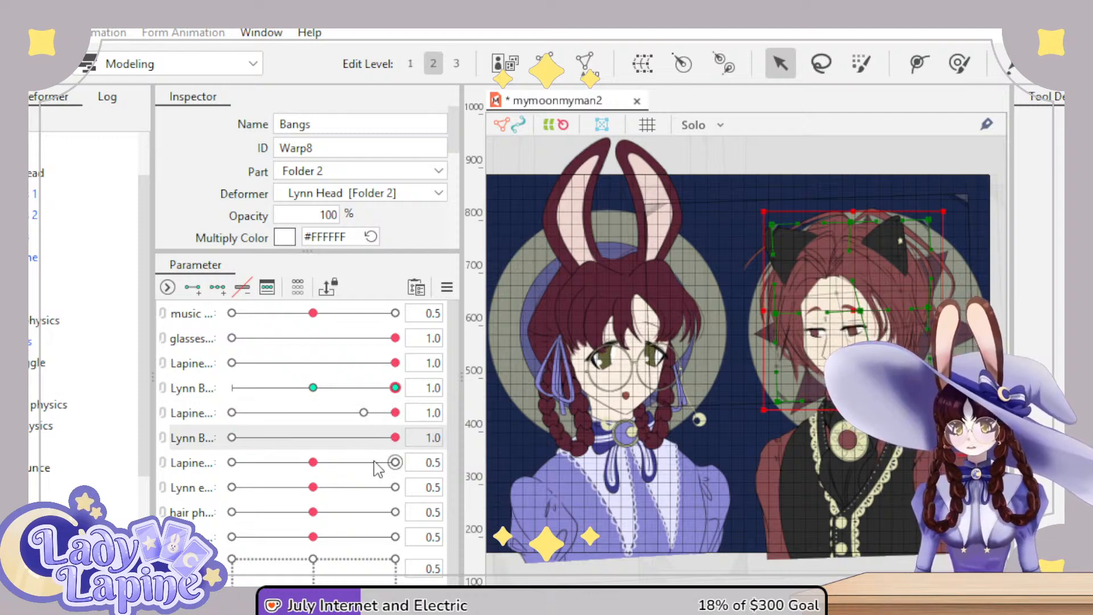
mouse_move(394, 462)
mouse_down()
mouse_move(330, 472)
mouse_move(391, 480)
mouse_move(398, 462)
mouse_up()
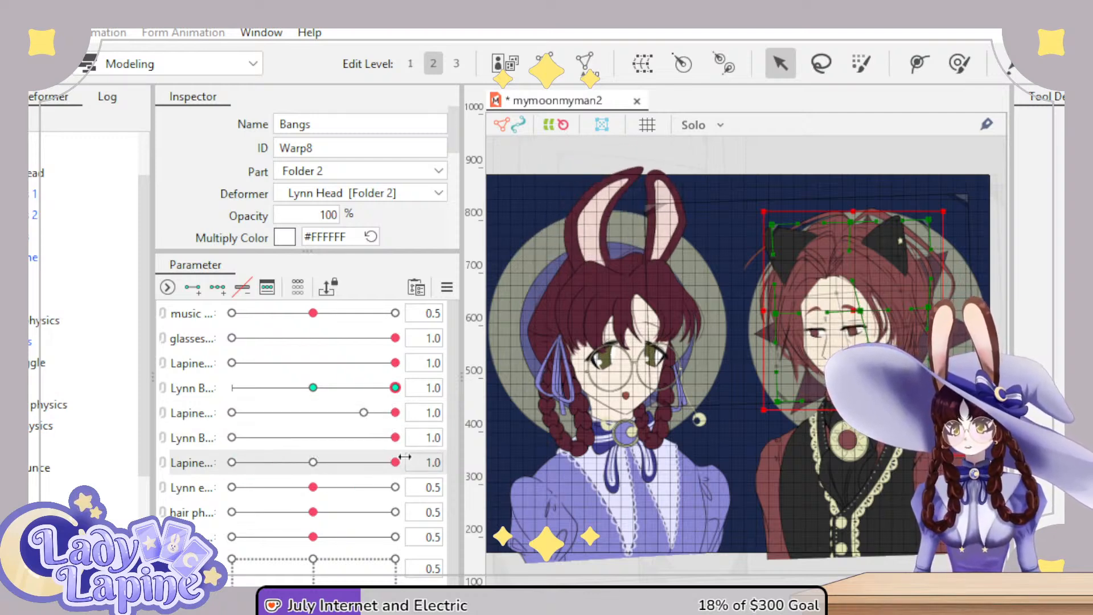
click(501, 474)
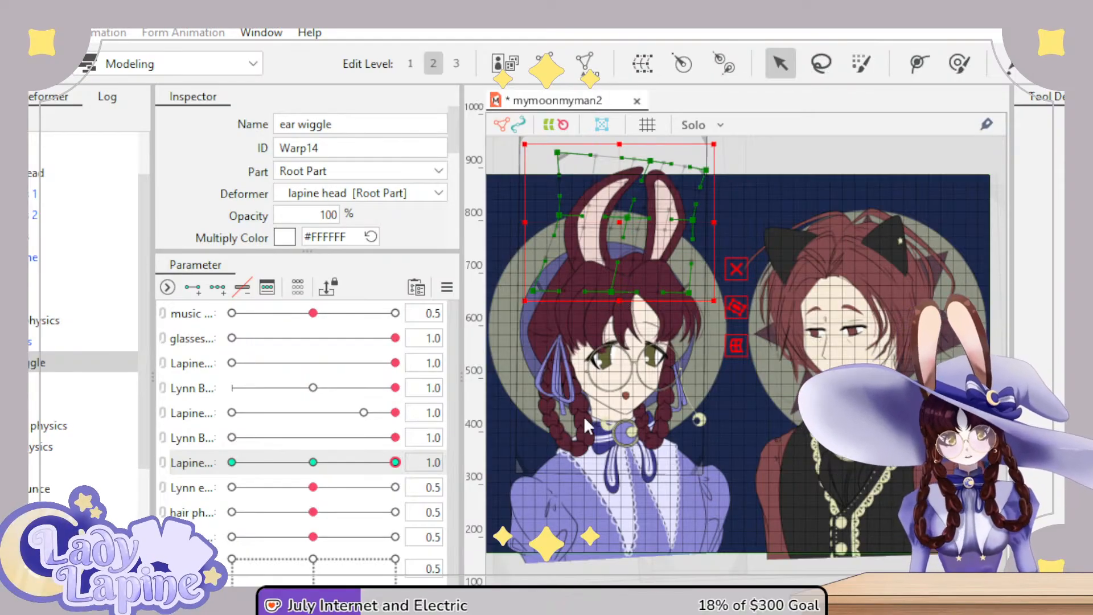
mouse_move(313, 487)
mouse_down()
mouse_move(398, 488)
mouse_move(304, 488)
mouse_up()
drag(395, 462, 162, 475)
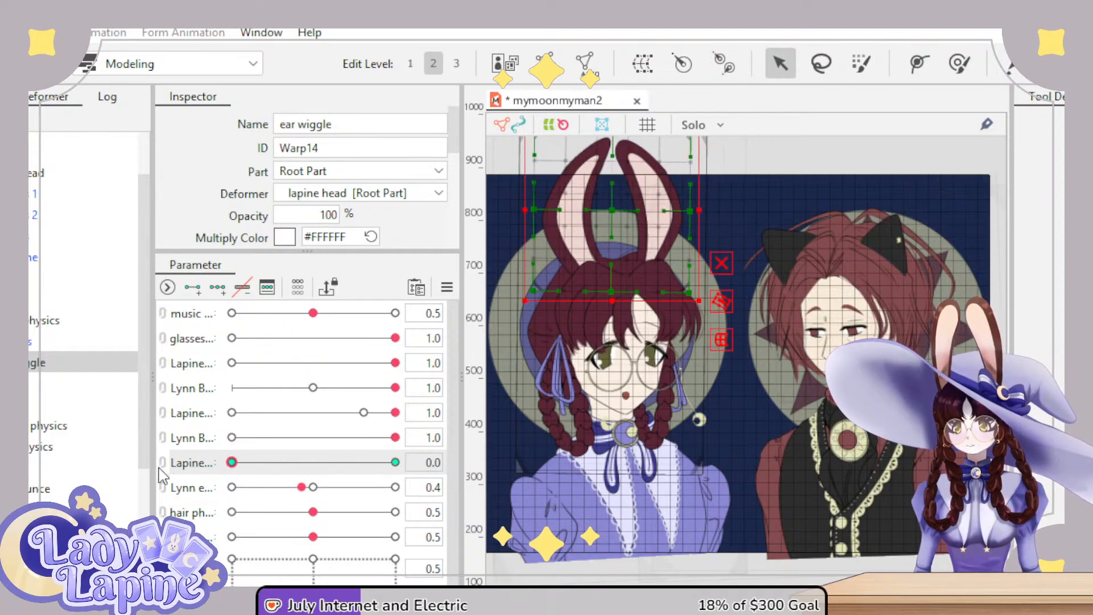
key(ctrl+z)
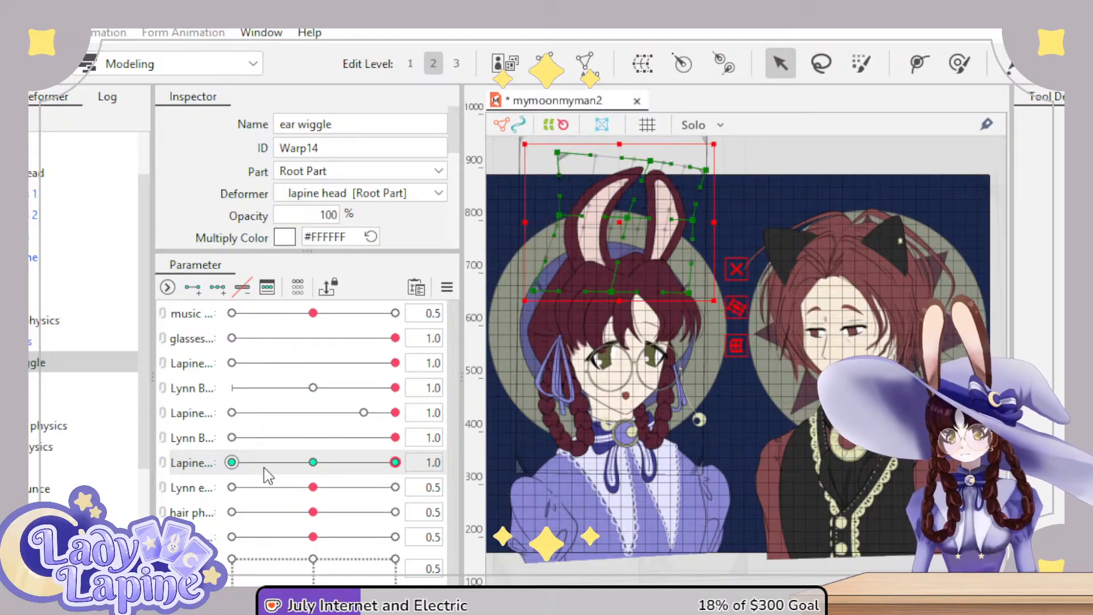
drag(371, 468, 405, 472)
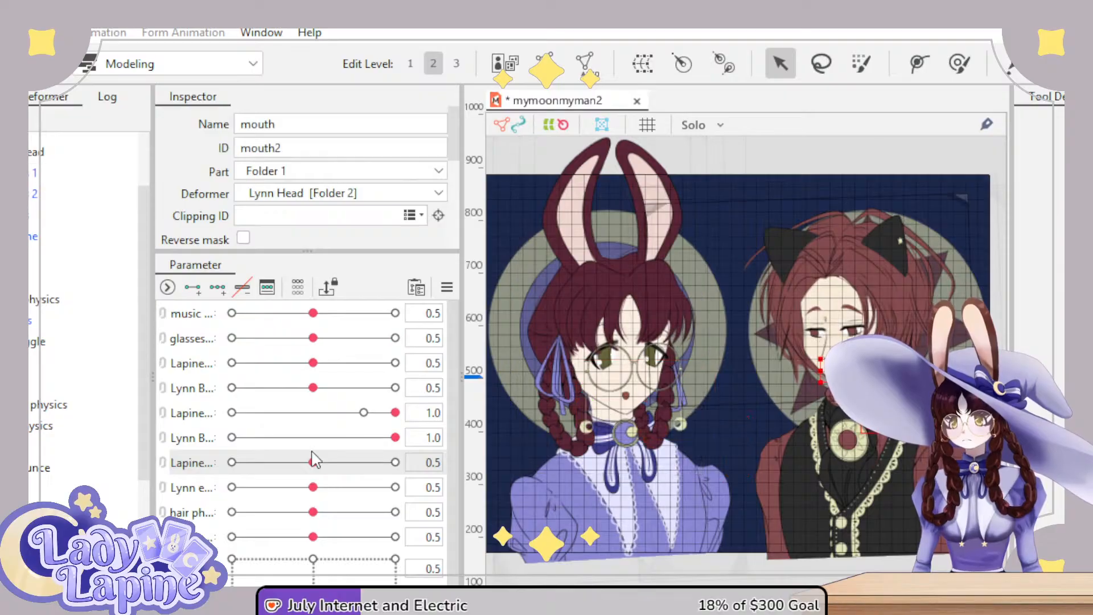
- Lower the minimum to -1 for the glasses, Lapine bang, Lynn bang, Lapine ears, hair and ribbon physics parameters
click(190, 321)
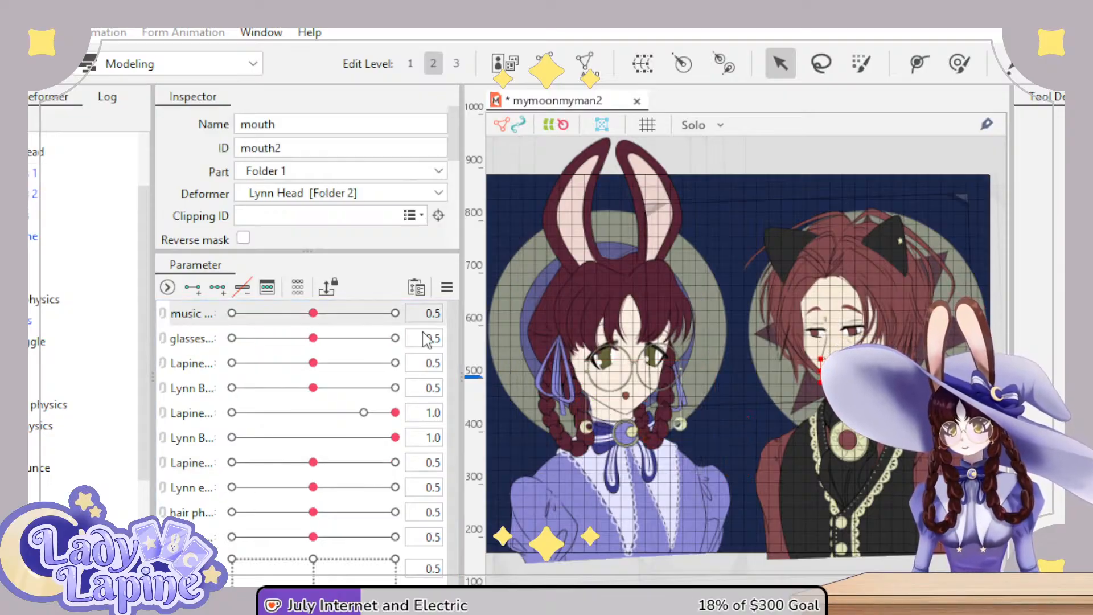
click(501, 312)
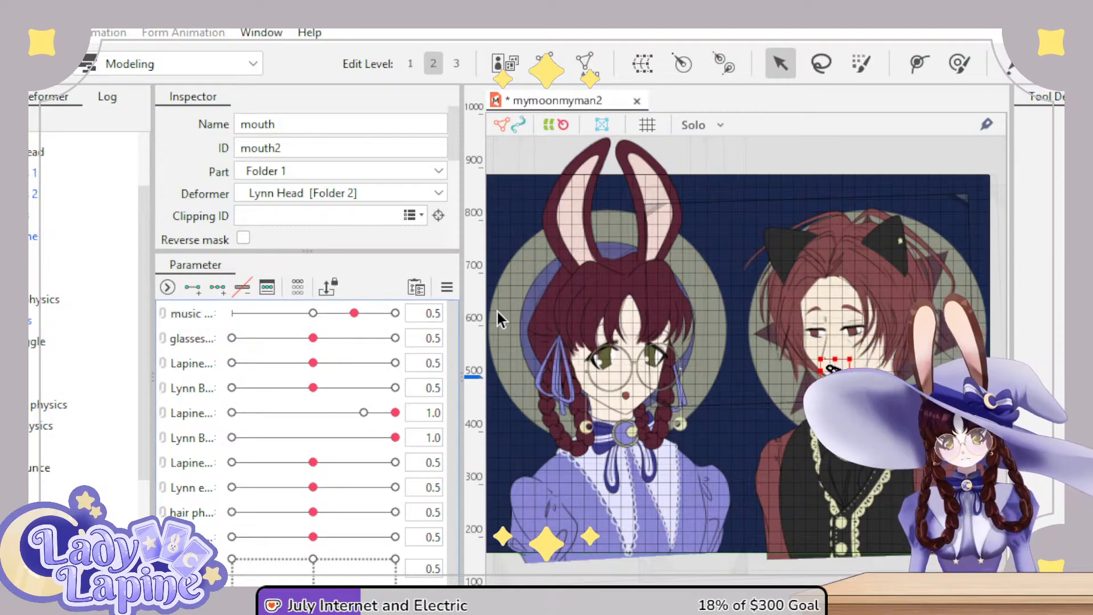
click(191, 342)
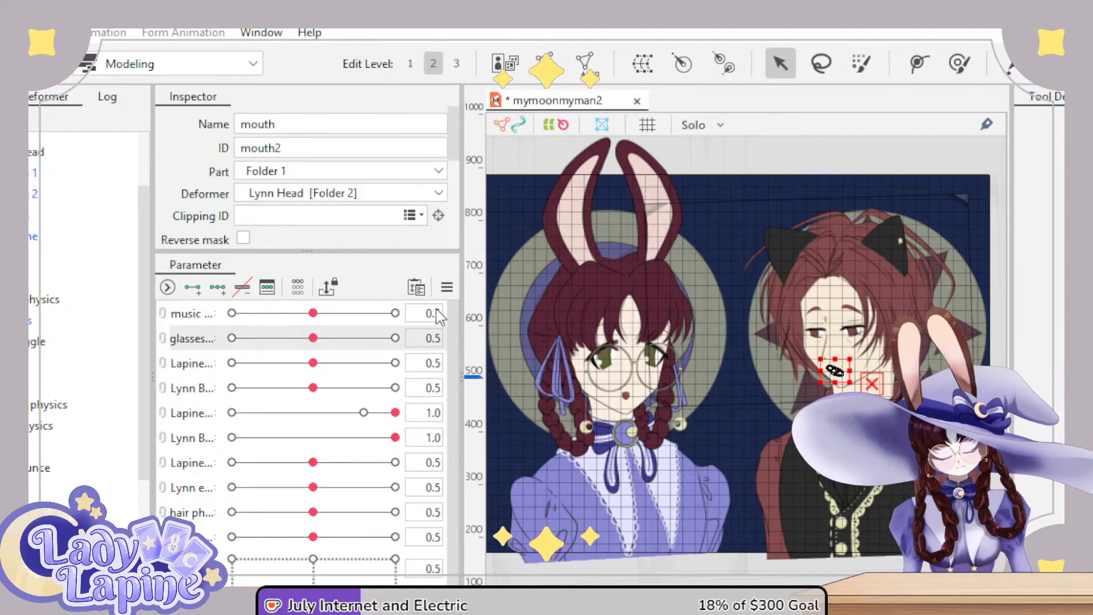
click(439, 315)
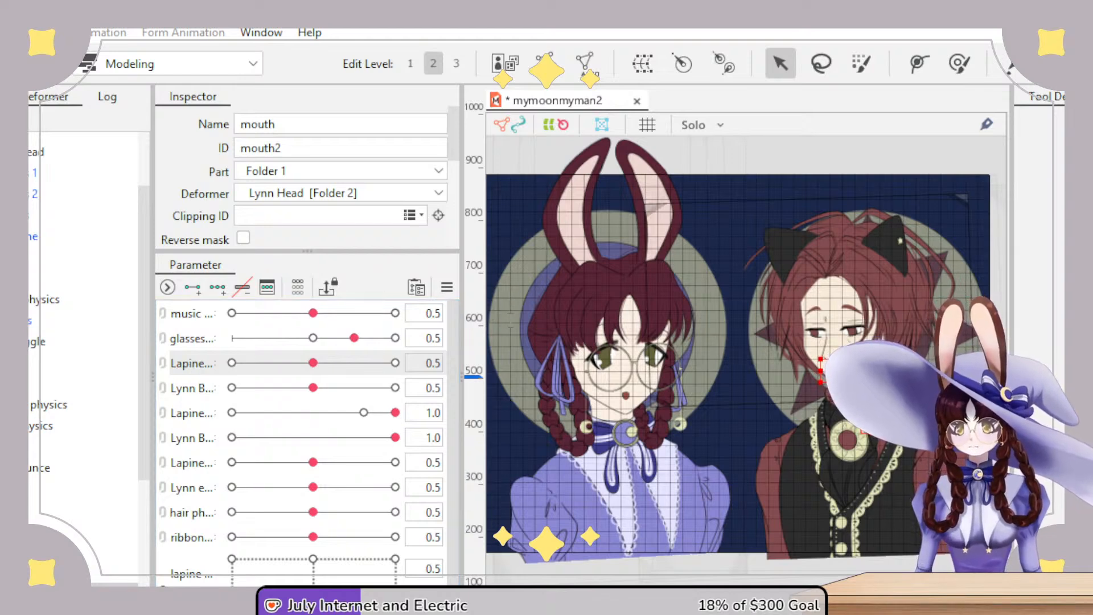
click(239, 433)
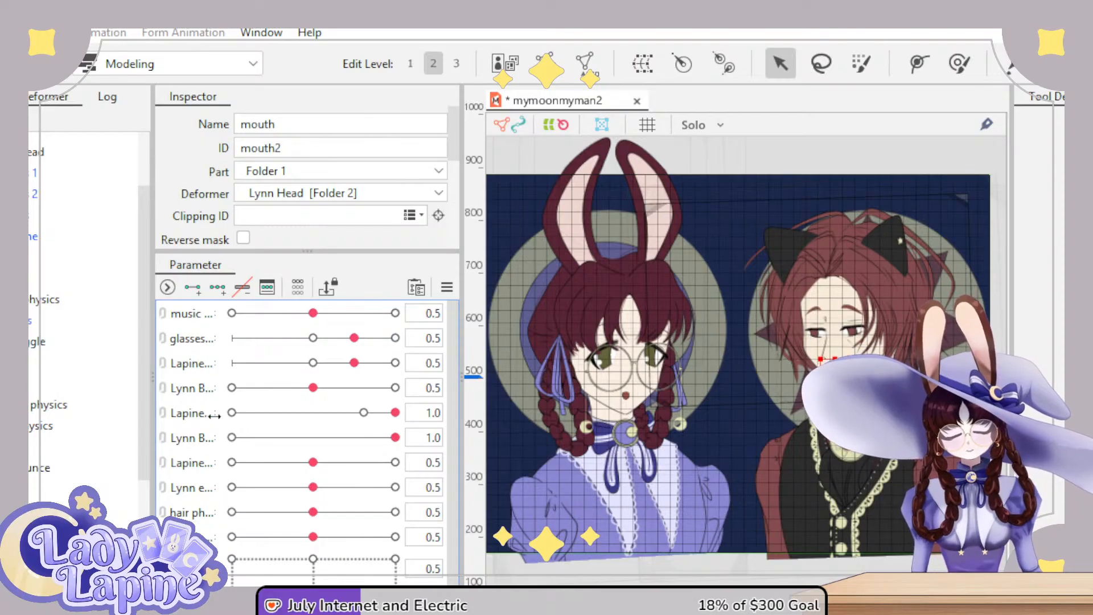
click(193, 389)
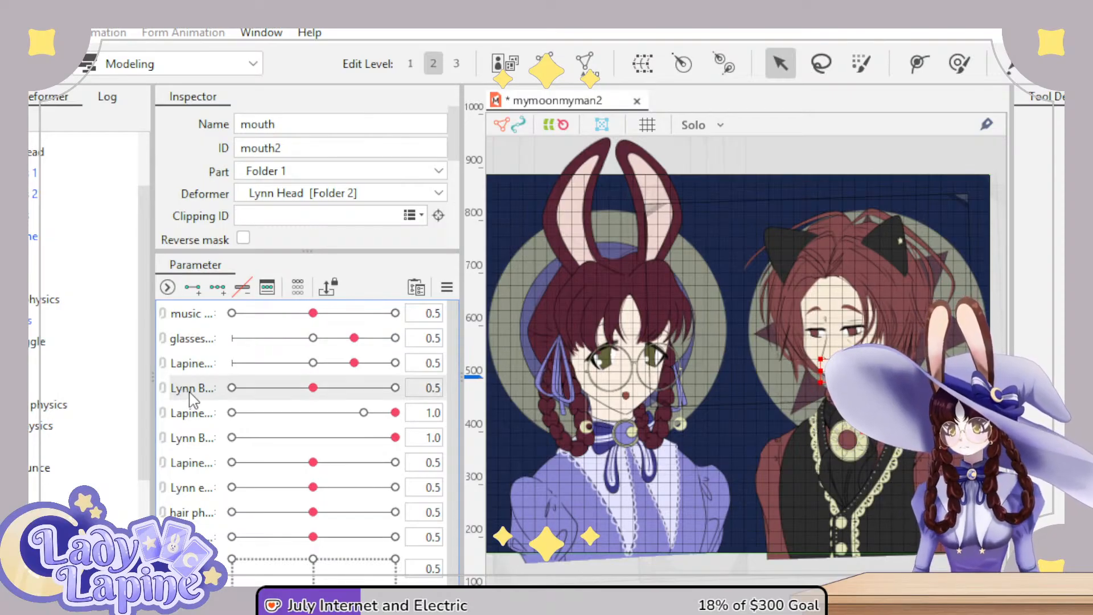
click(524, 332)
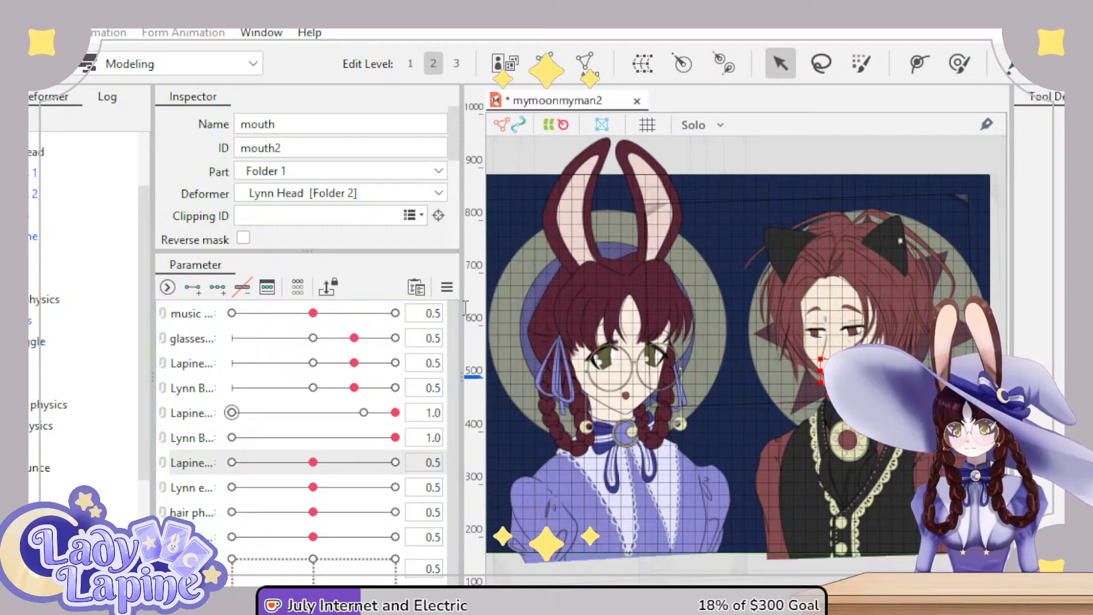
click(518, 317)
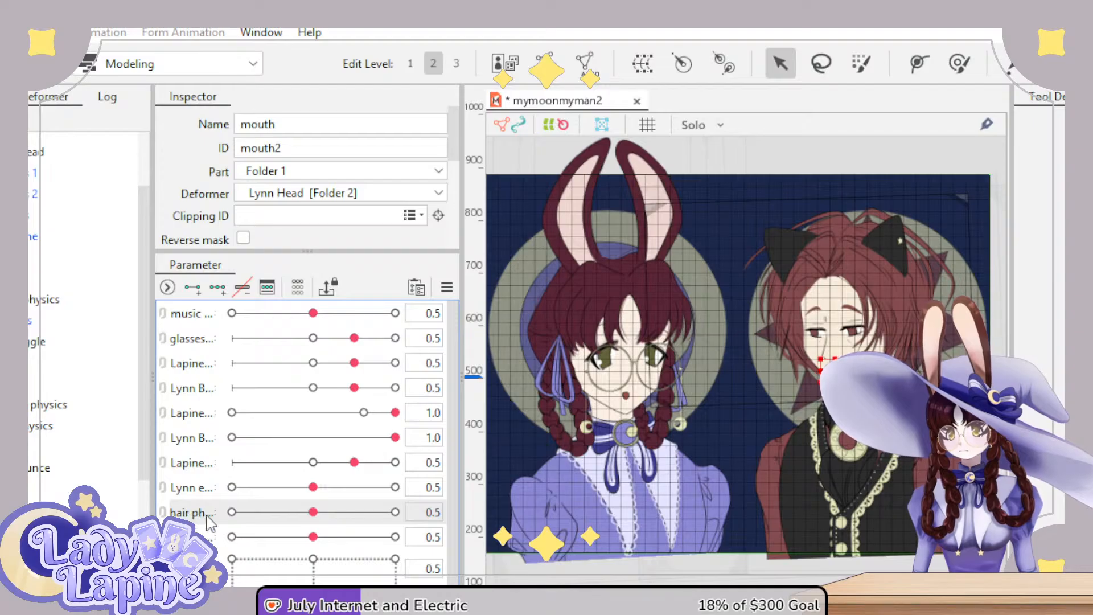
click(555, 339)
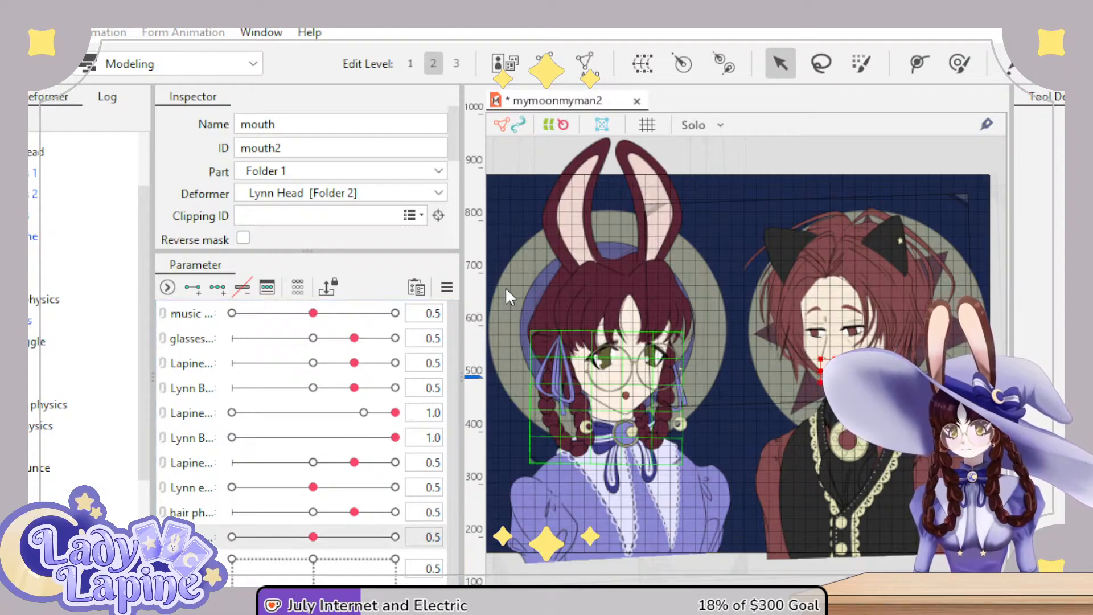
click(522, 314)
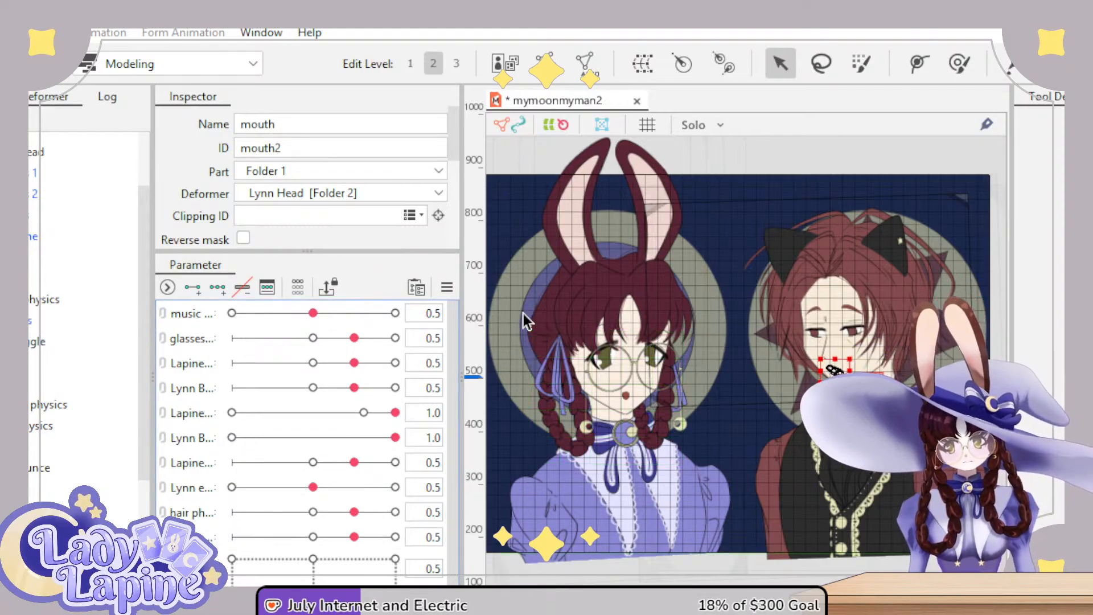
- Move the glasses physics keys on Lapine's hanging glasses charms to -1, 0 and 1
click(395, 339)
click(529, 347)
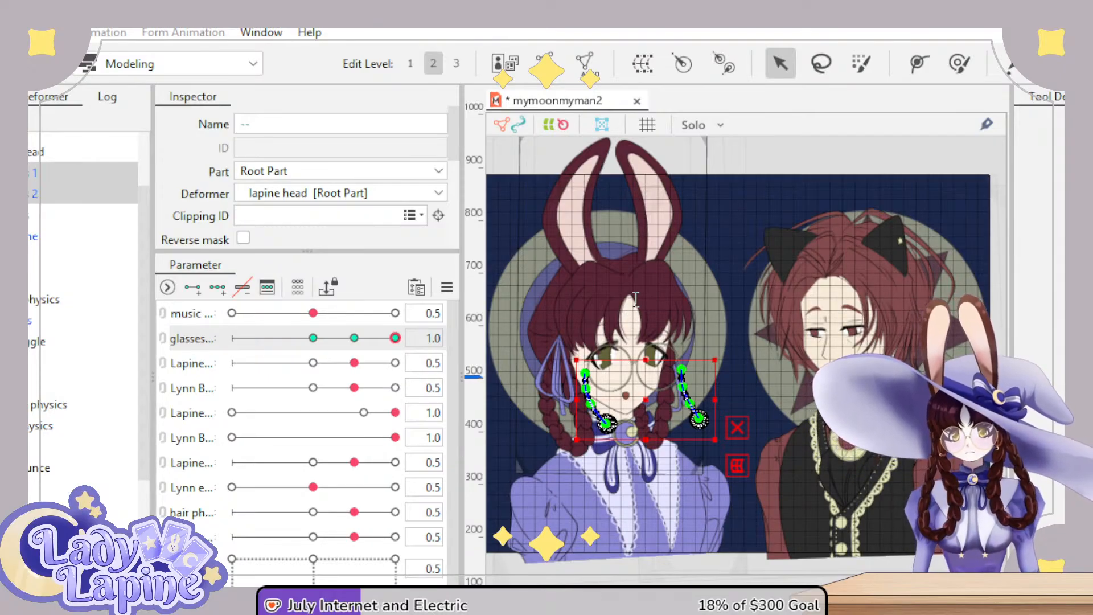
key(ctrl+z)
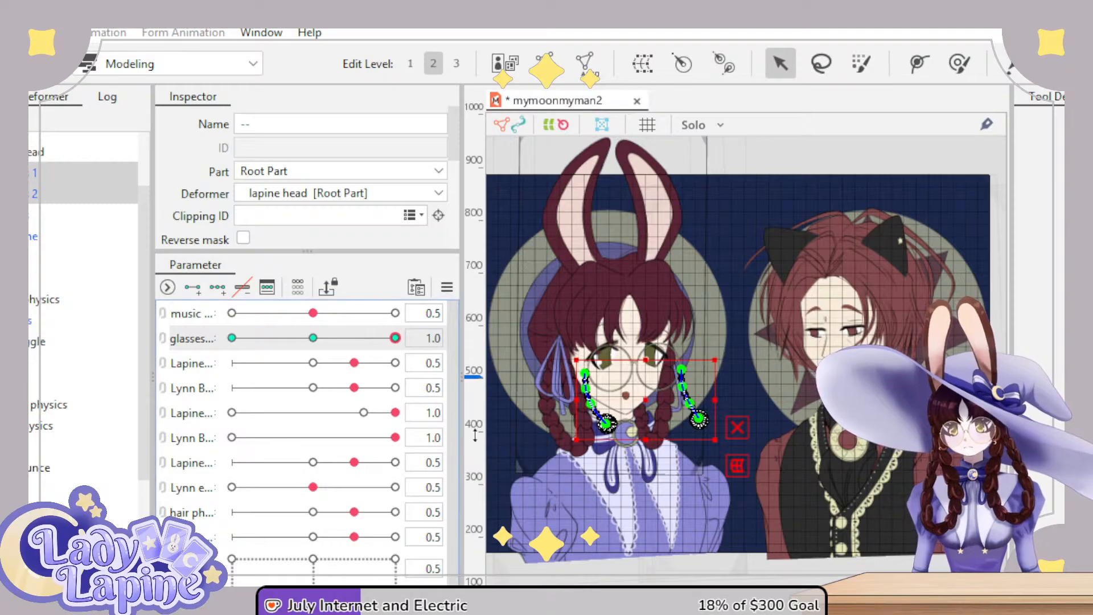
- Move the bang physics keys to -1, 0 and 1 on both Lapine's bang physics deformer and Lynn's Bangs deformer
click(395, 362)
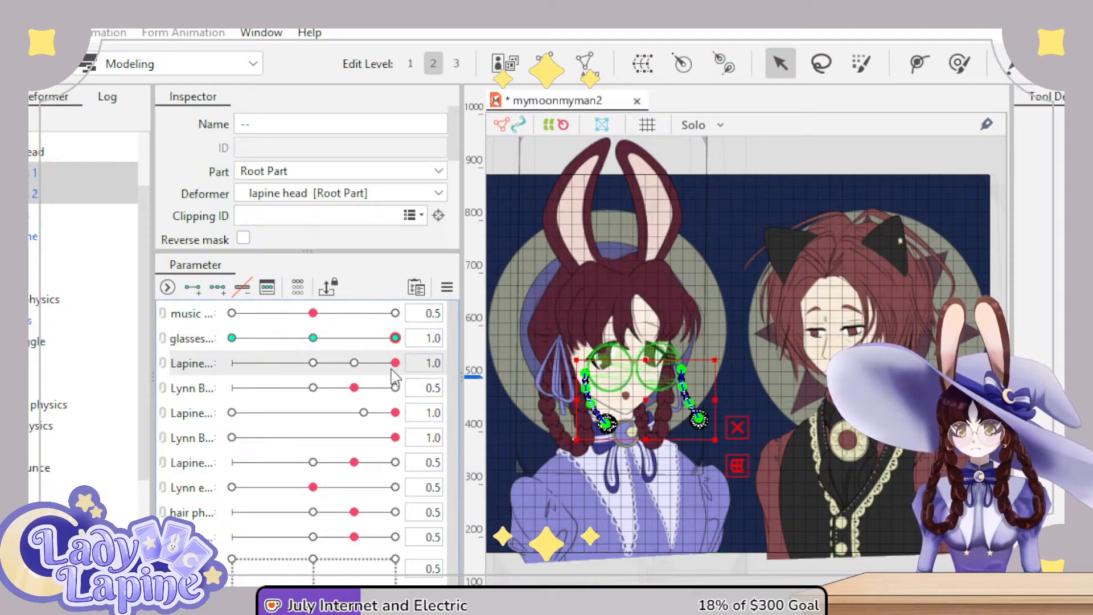
click(501, 361)
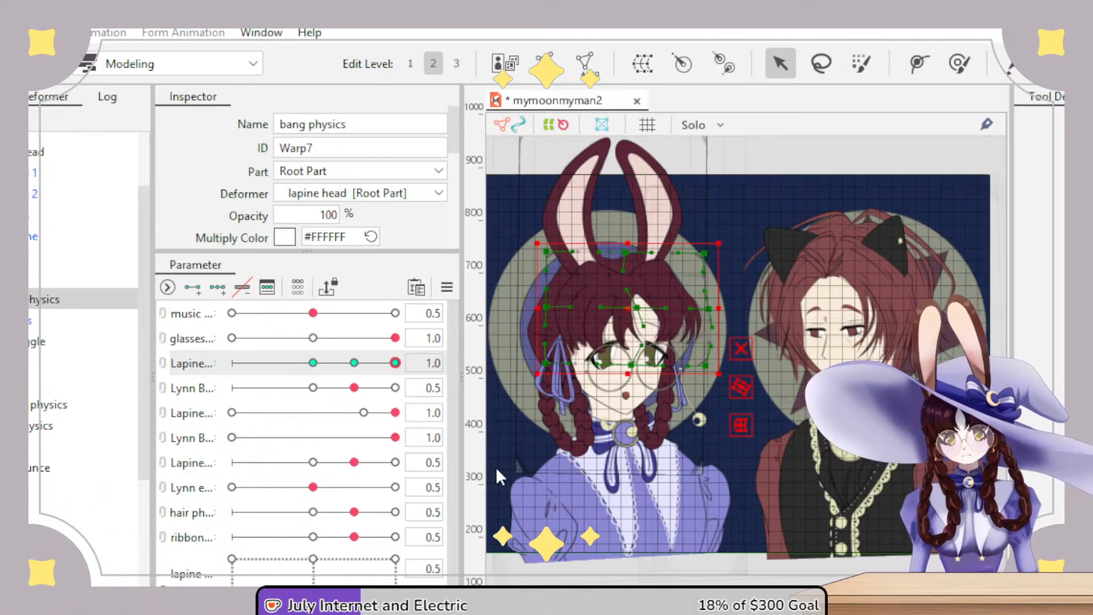
click(395, 387)
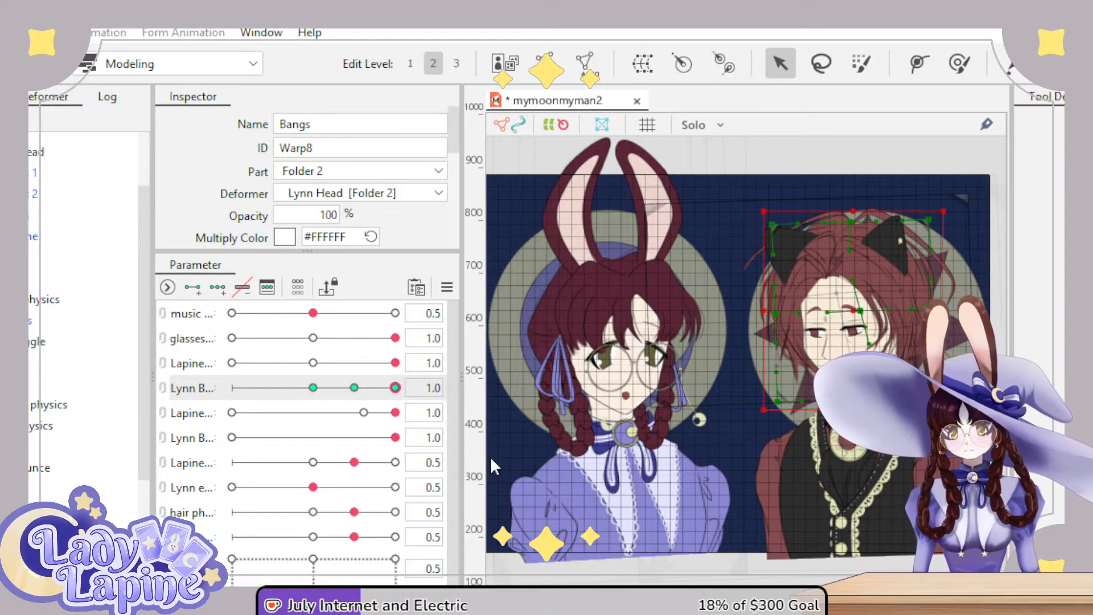
key(ctrl+z)
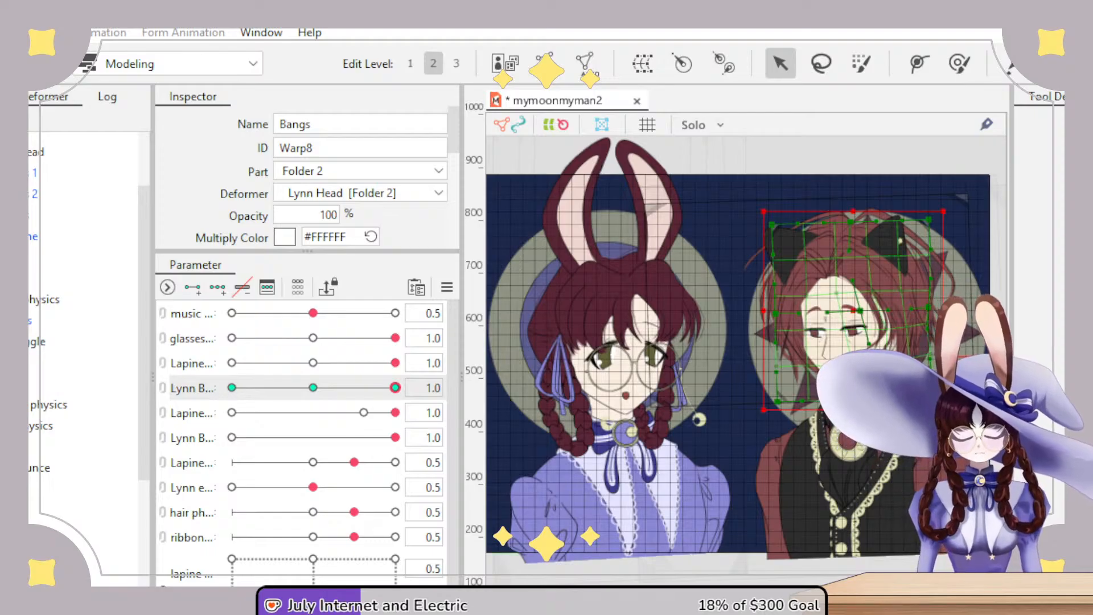
- Move the keys of Lapine's ear wiggle and hair physics deformers to -1, 0 and 1 on their parameters
click(395, 462)
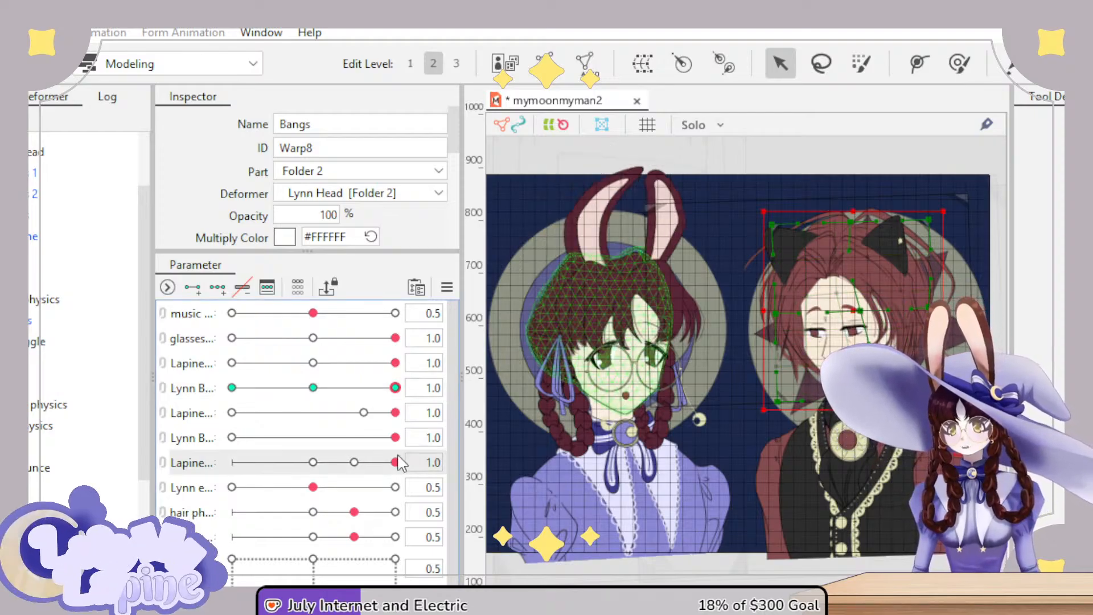
click(550, 473)
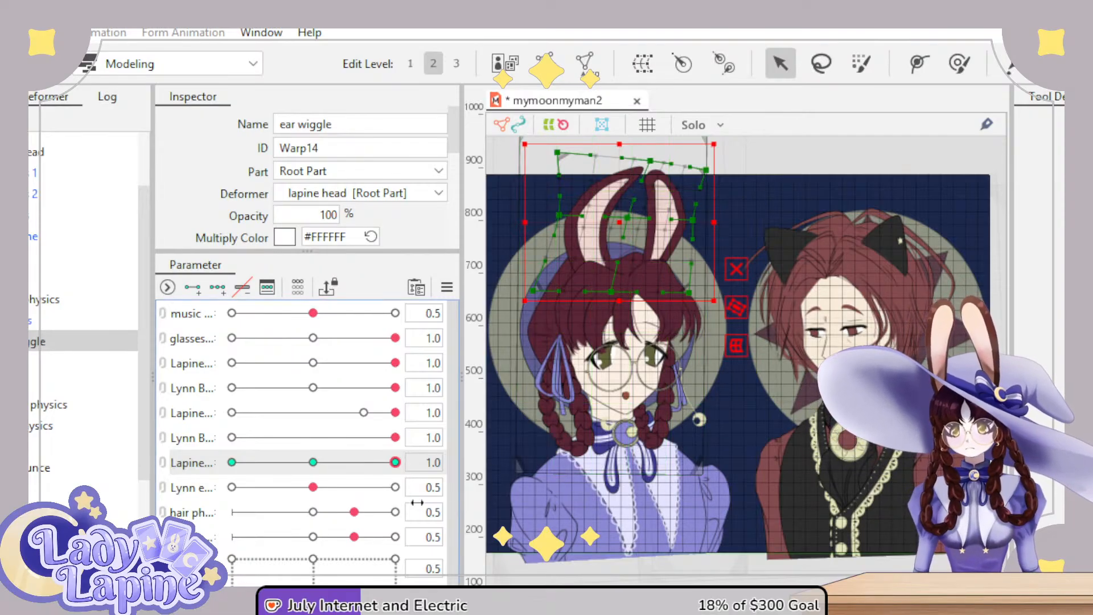
click(395, 512)
click(508, 518)
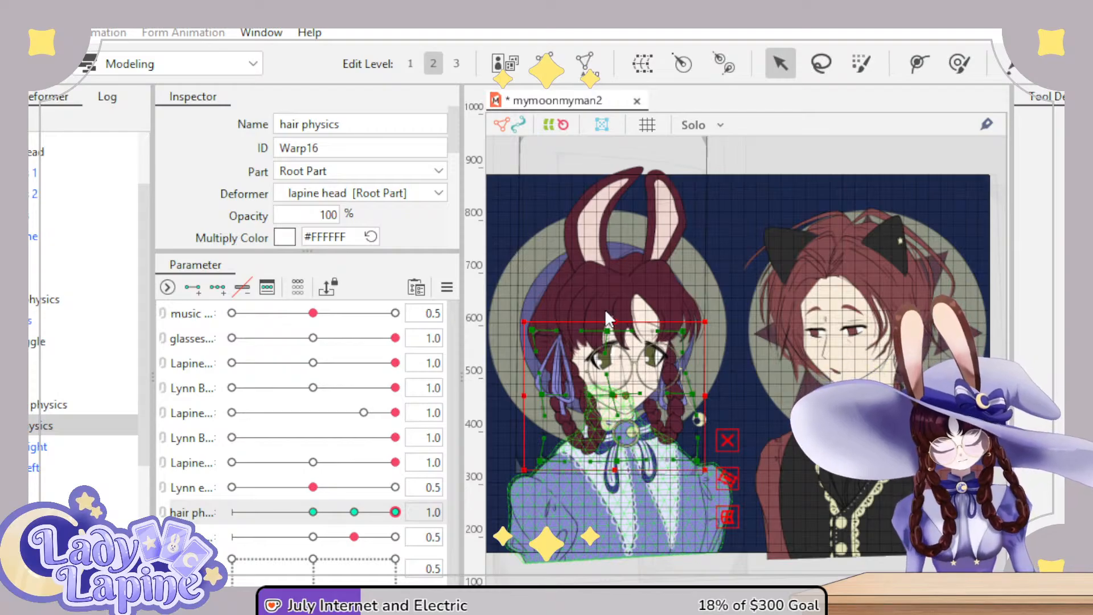
key(ctrl+z)
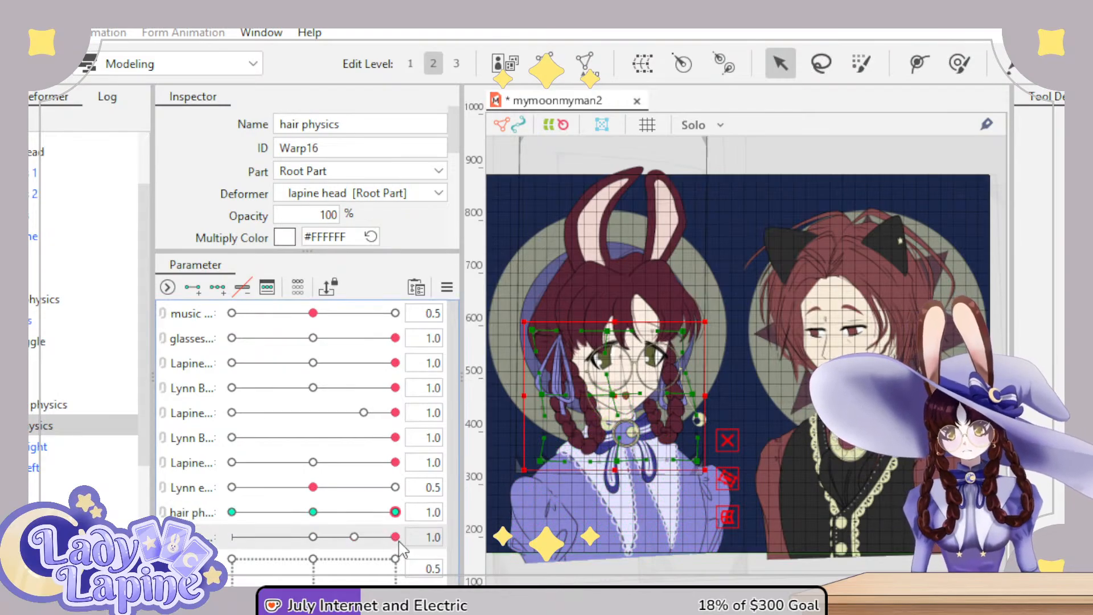
- Move the ribbon physics deformer's keys to -1, 0 and 1, and return the glasses physics parameter to its middle key
key(ctrl+z)
key(ctrl+z)
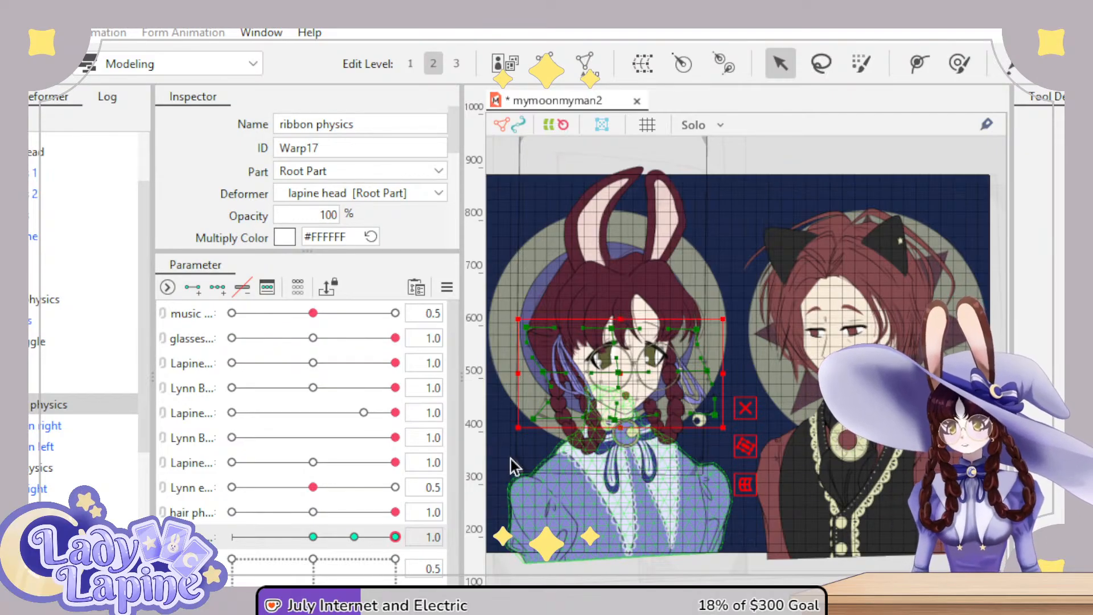
key(ctrl+z)
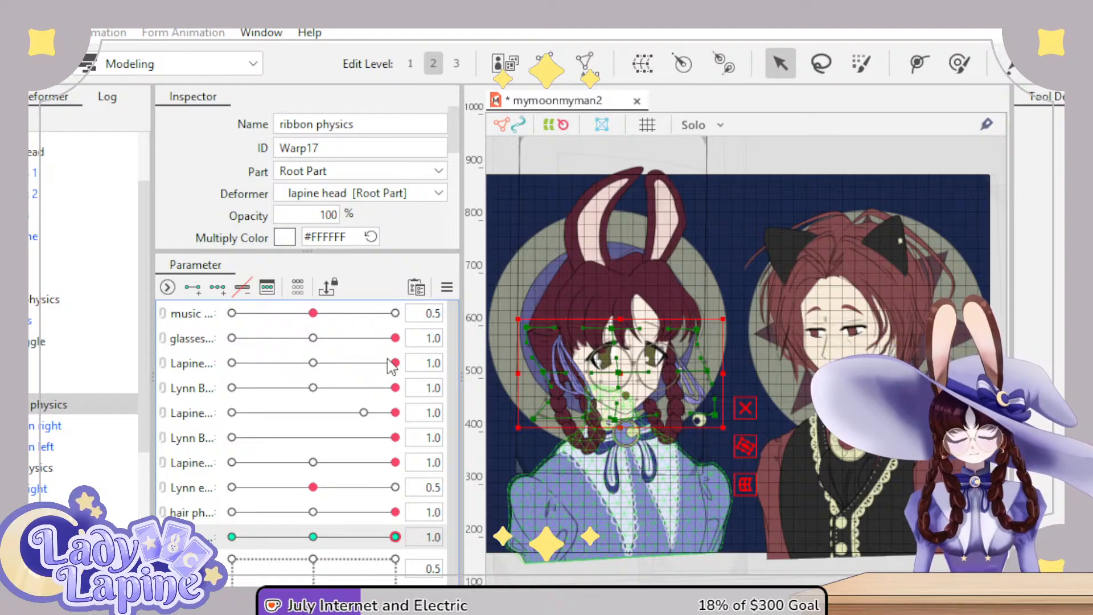
drag(395, 338, 313, 337)
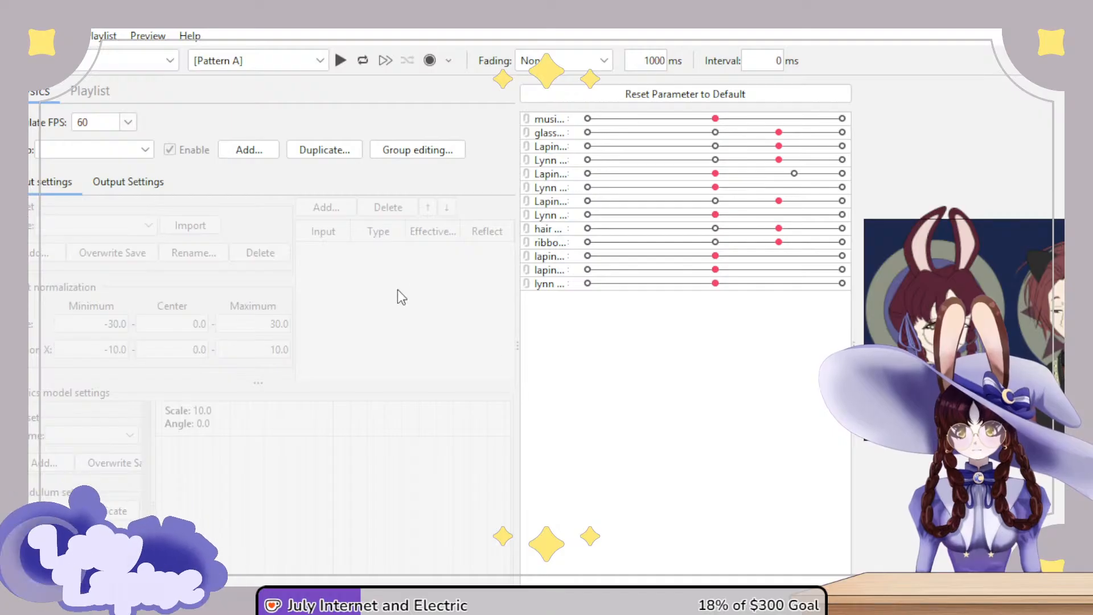
- Create a music sway group in the physics settings, add the music sway parameter as input and enter an effectiveness of 100
click(130, 182)
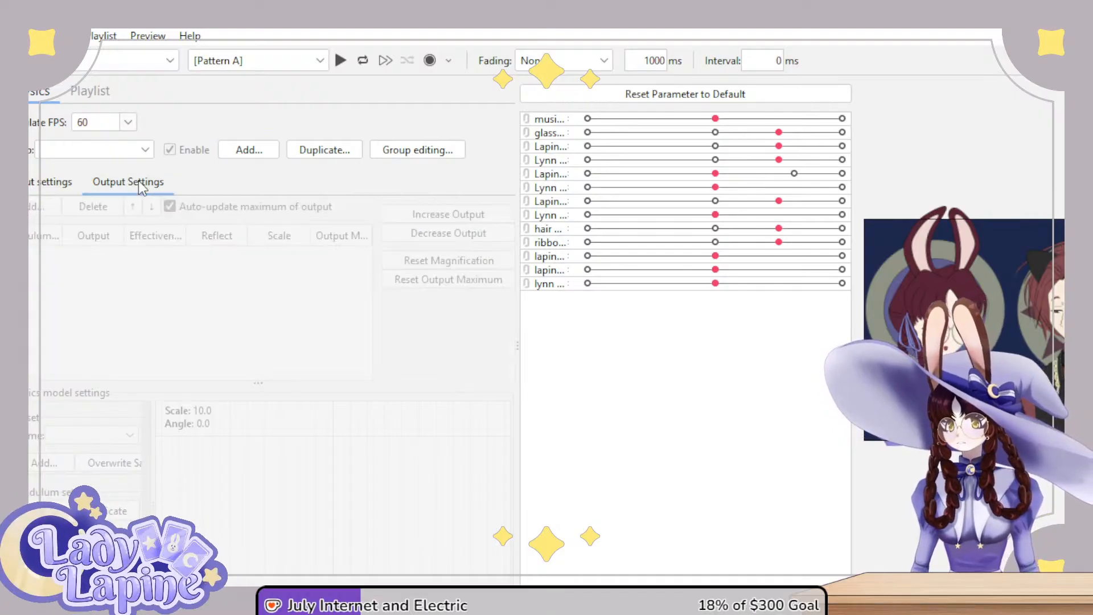
click(54, 183)
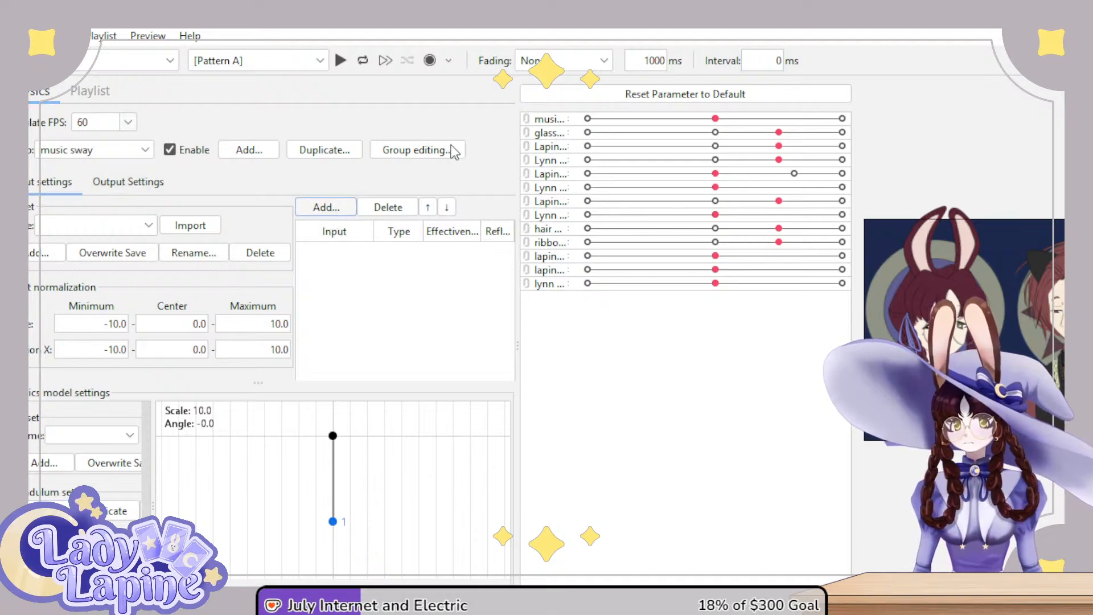
double_click(450, 252)
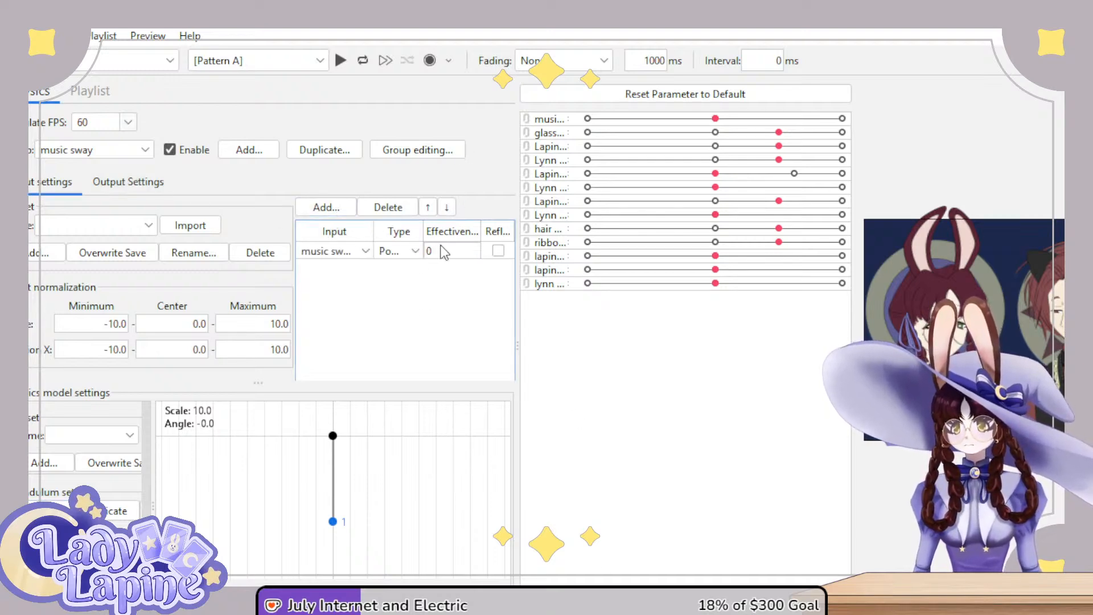
key(BackSpace)
text(100)
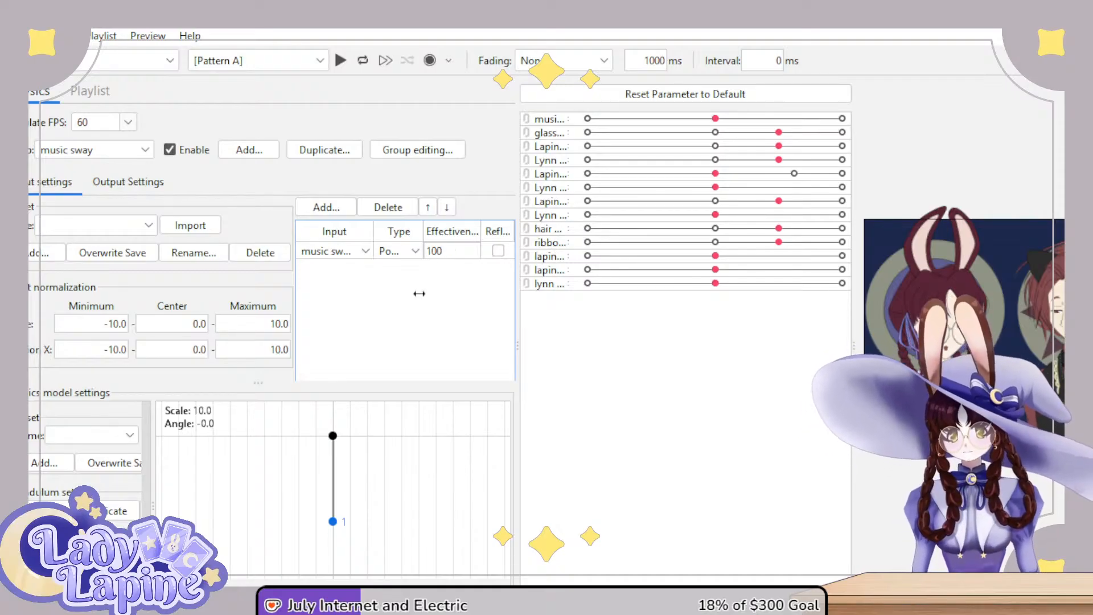
key(Return)
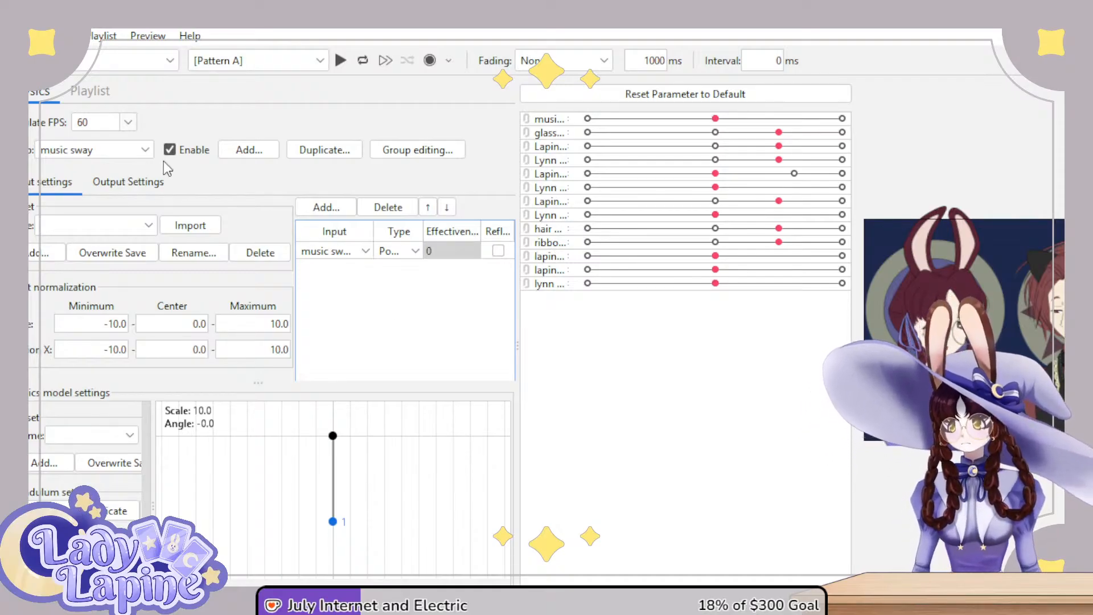
- Open both characters' eyes in the preview and add glasses, Lapine bang, Lynn bang, Lapine ears, hair and ribbon physics as outputs with effectiveness 100
click(137, 185)
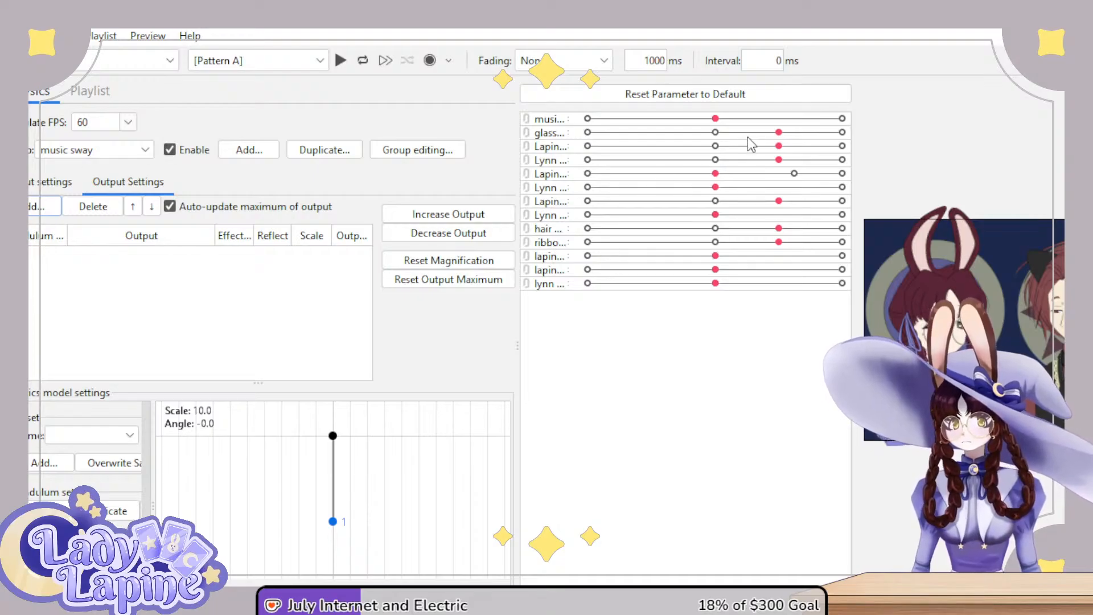
click(842, 174)
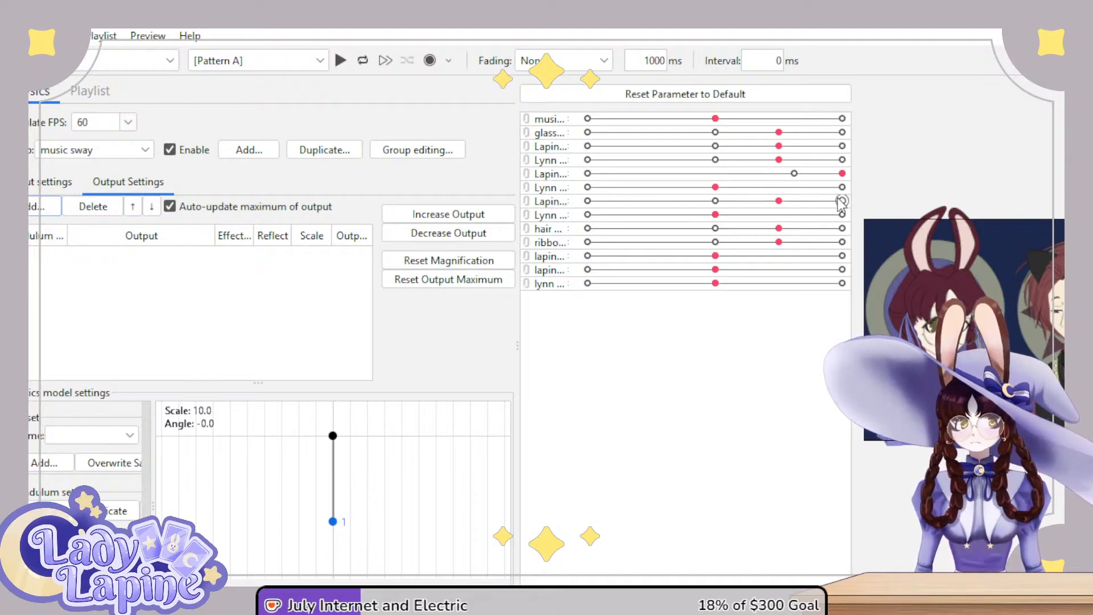
click(842, 187)
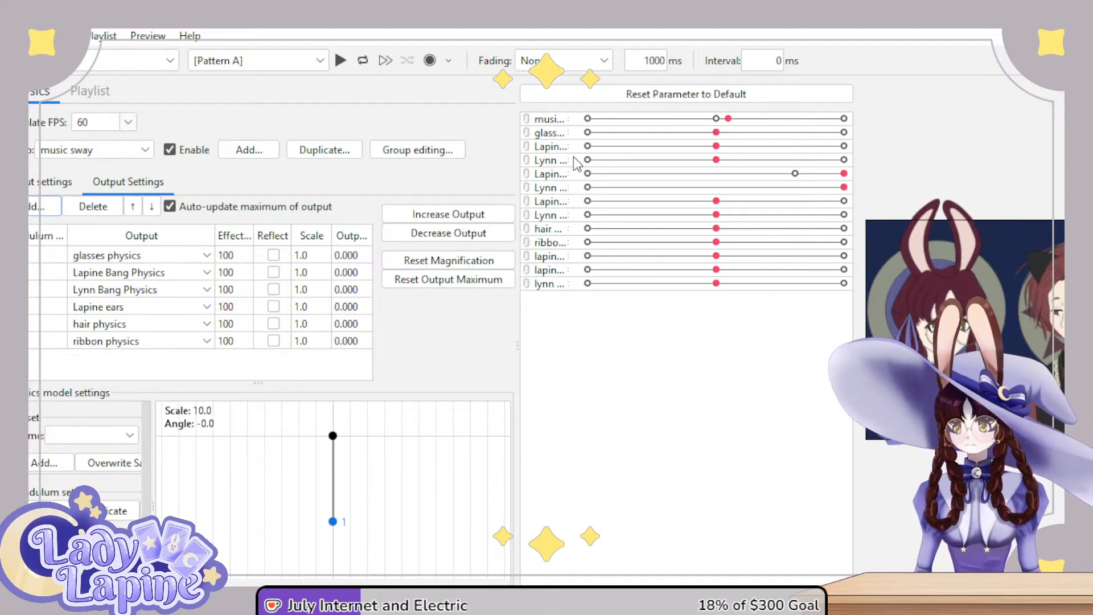
- Set the music sway input's effectiveness to 100 and test the physics outputs with the music parameter
click(57, 183)
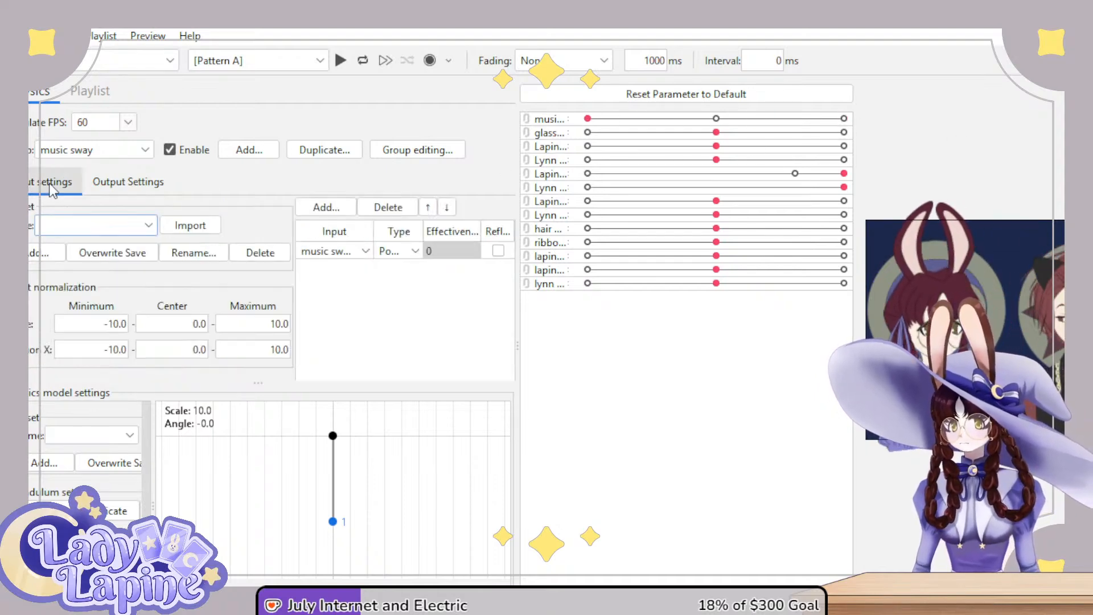
double_click(452, 253)
double_click(445, 252)
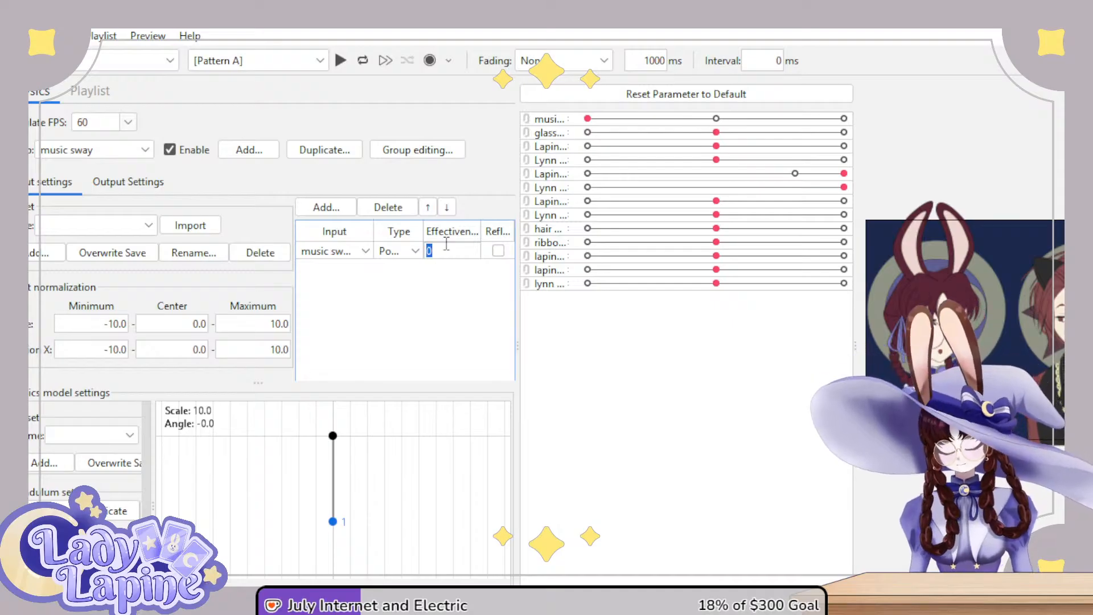
text(100)
key(Return)
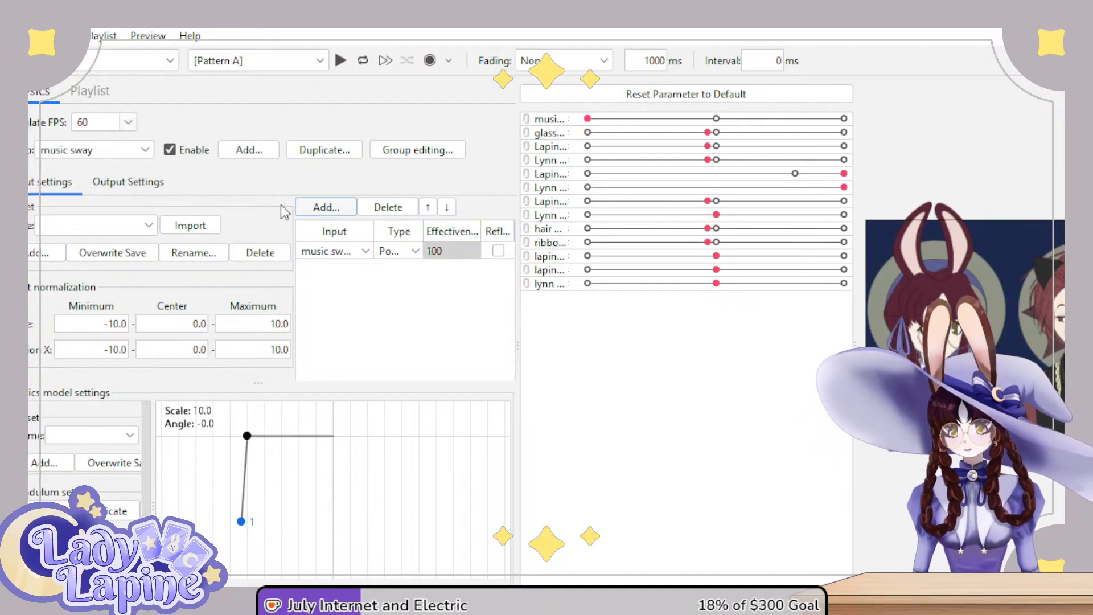
click(139, 181)
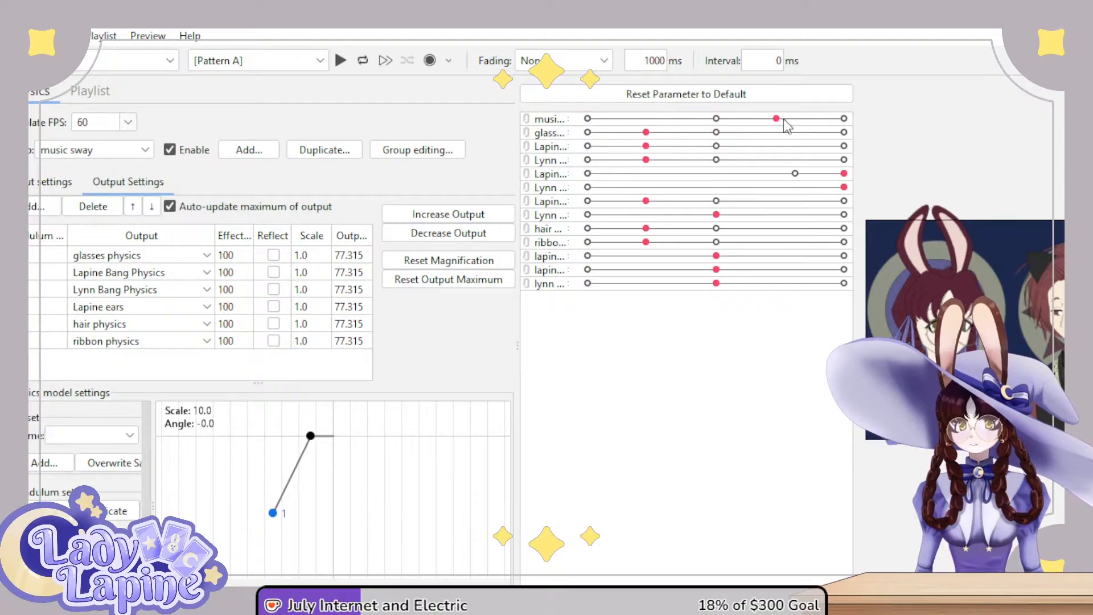
- Test the physics outputs by moving the music sway parameter off centre and returning it to its middle key
drag(620, 130, 722, 126)
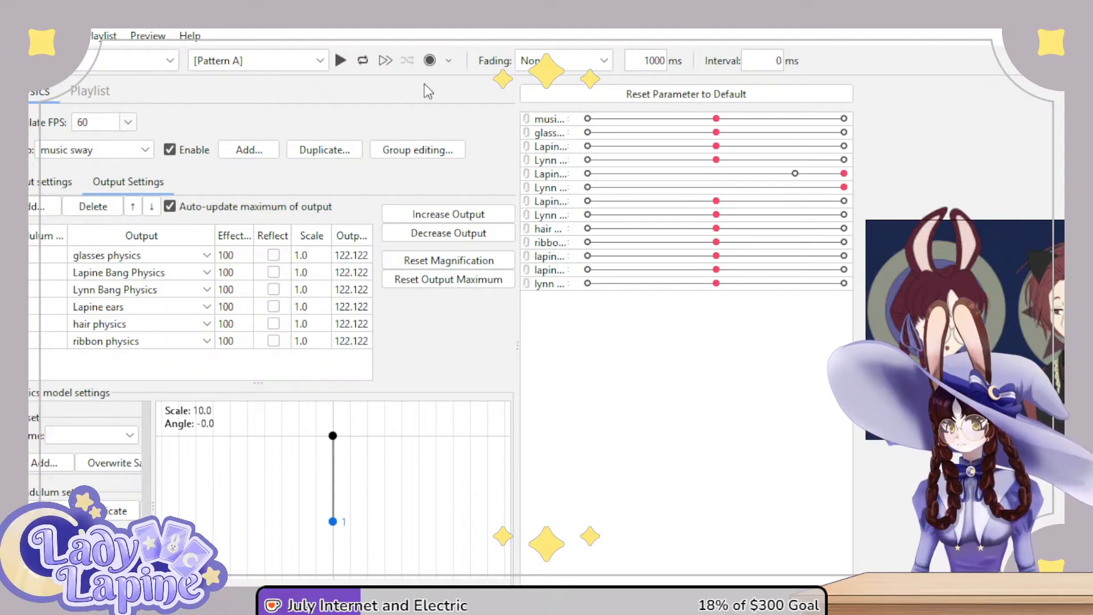
drag(716, 120, 644, 144)
drag(738, 116, 695, 135)
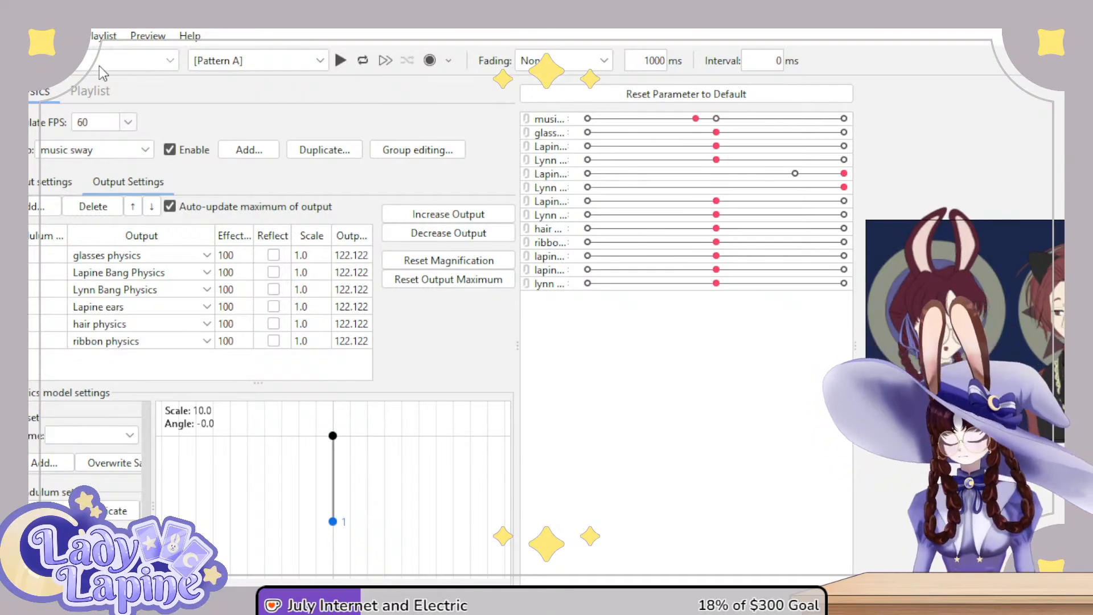
mouse_move(697, 122)
mouse_down()
mouse_move(626, 122)
mouse_move(715, 124)
mouse_up()
- Set the effectiveness of the music sway input to 100 again
click(51, 182)
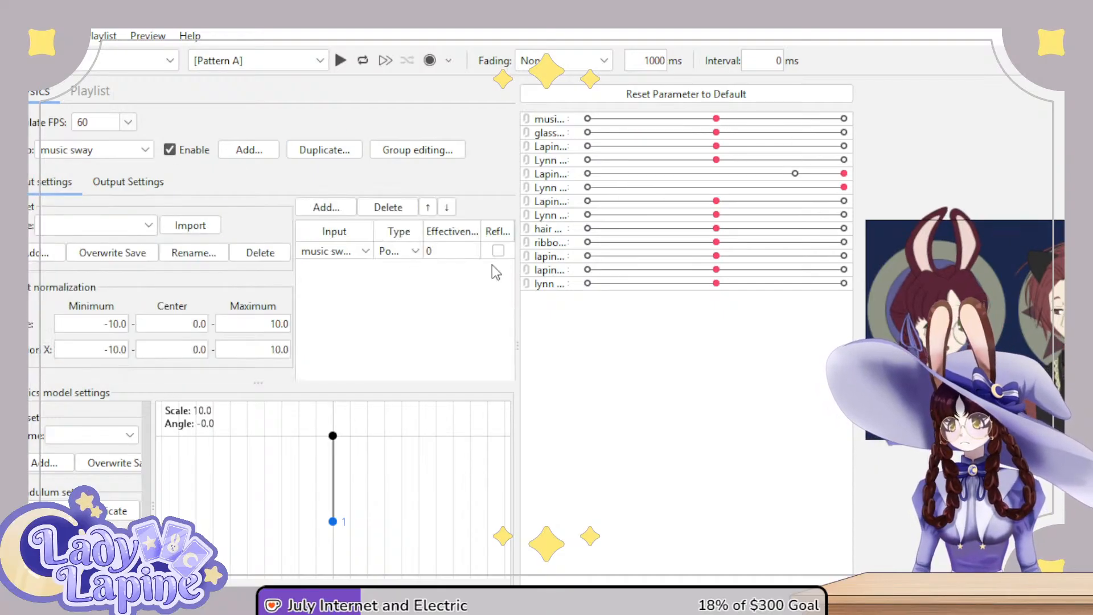
double_click(450, 250)
text(1)
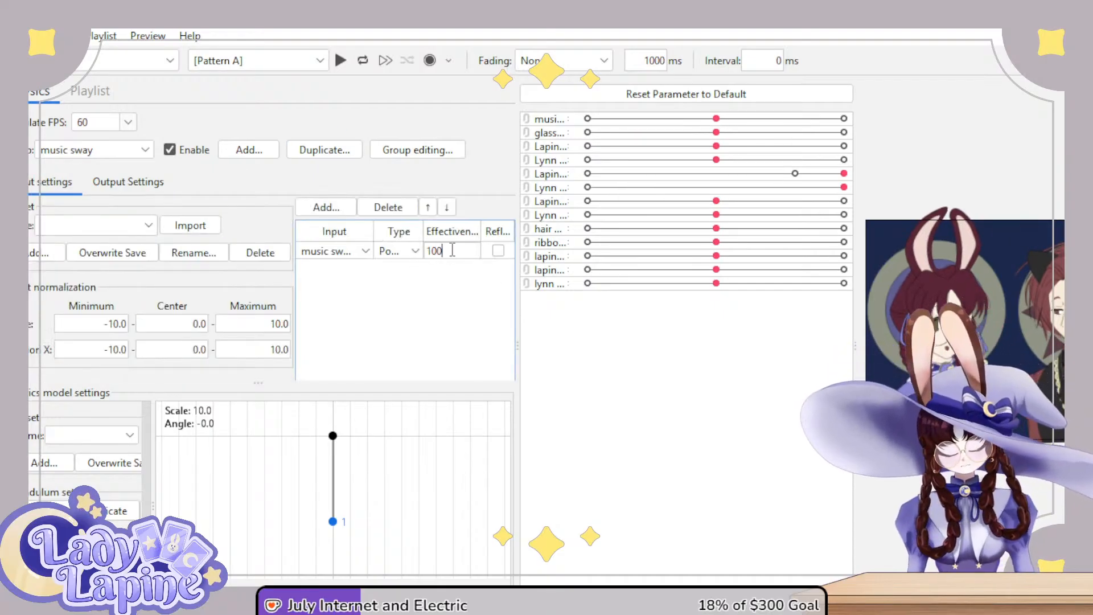
text(00)
key(Return)
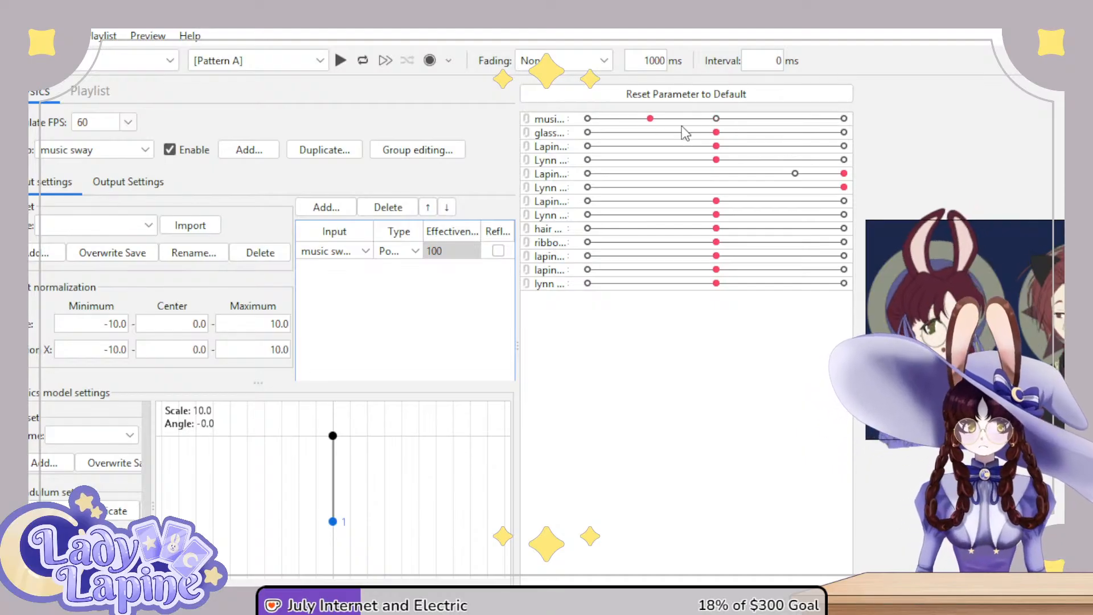
- Remove the music sway group from the physics settings and test the hair physics parameter at its lowest key
click(125, 182)
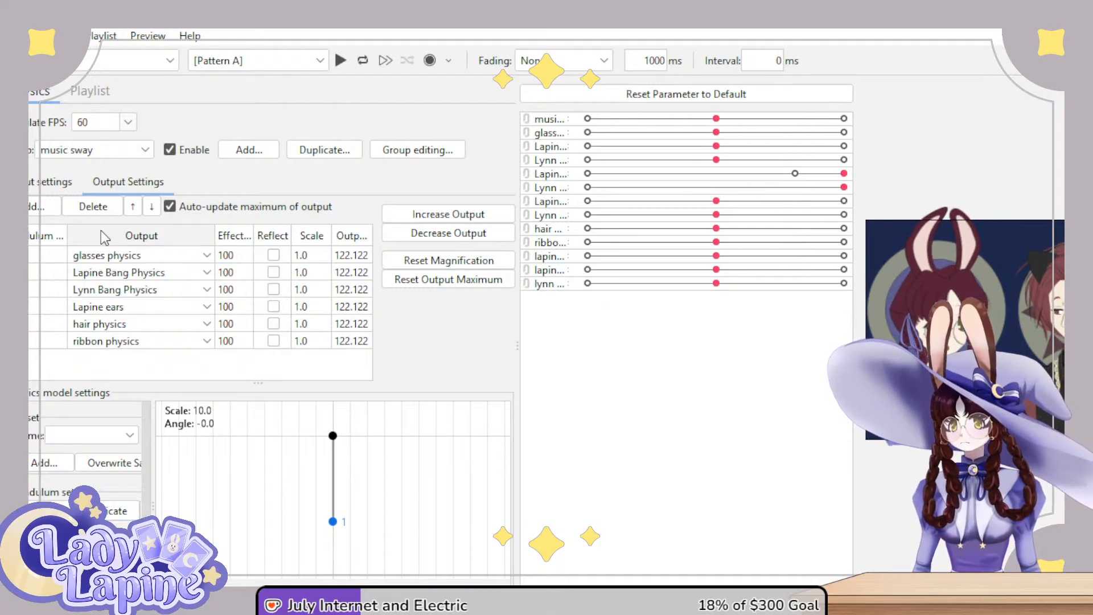
click(46, 181)
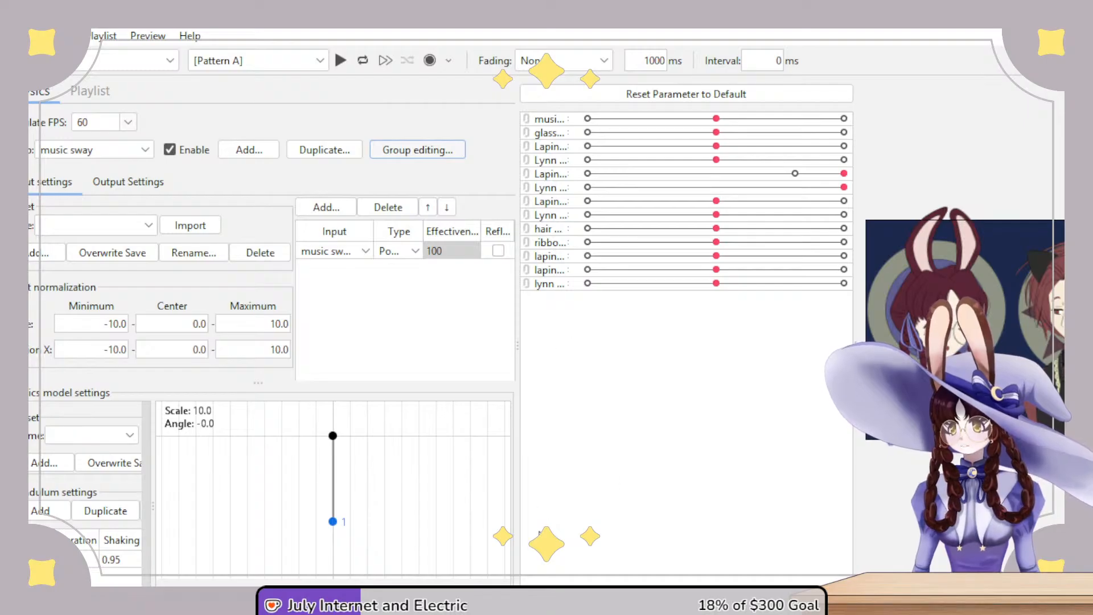
key(ctrl+z)
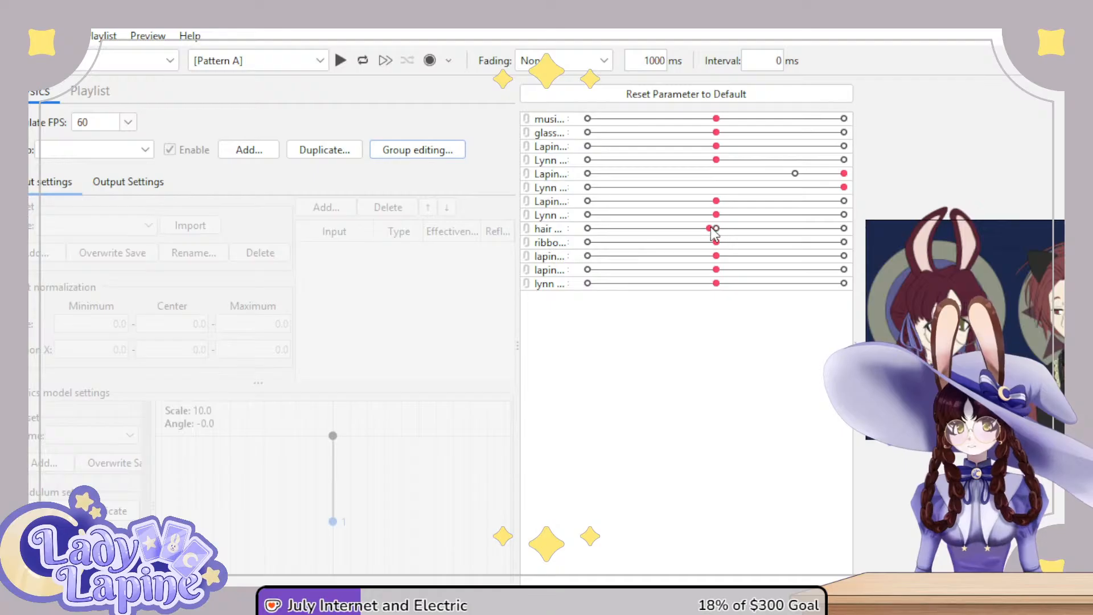
drag(712, 228, 563, 259)
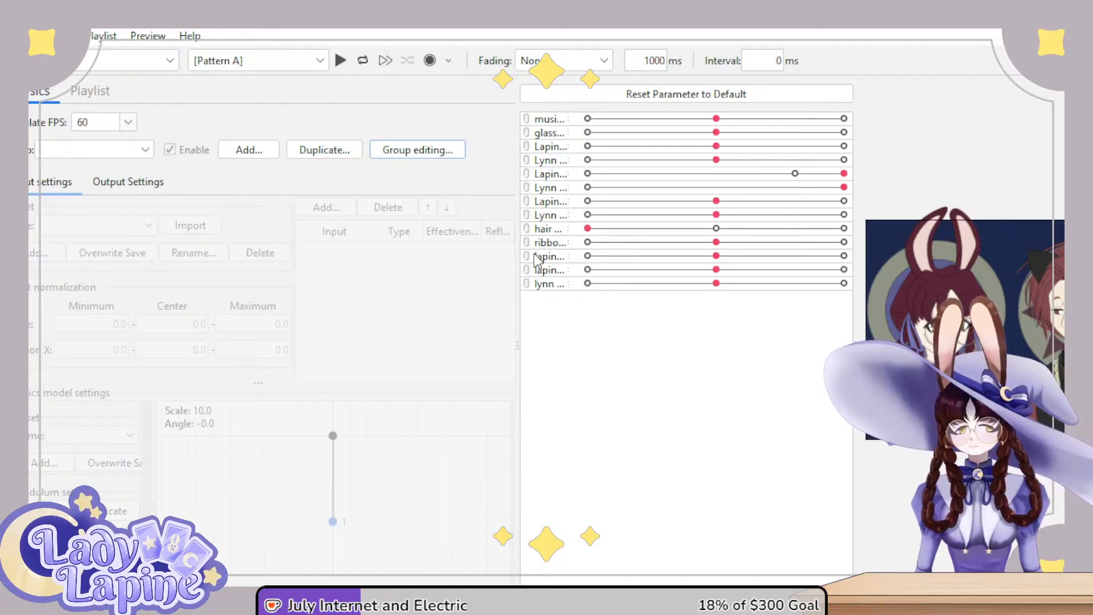
- Switch to the modeling editor, preview the hair physics parameter at 0.0 and check Lynn's ears around their middle key
key(alt+Tab)
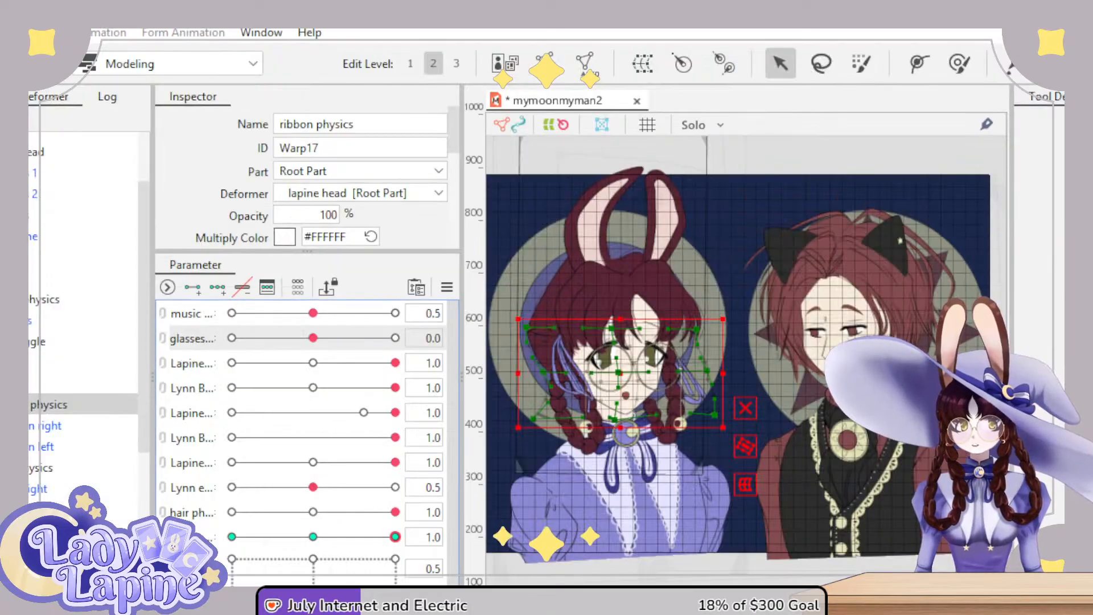
scroll(310, 440, down, 1)
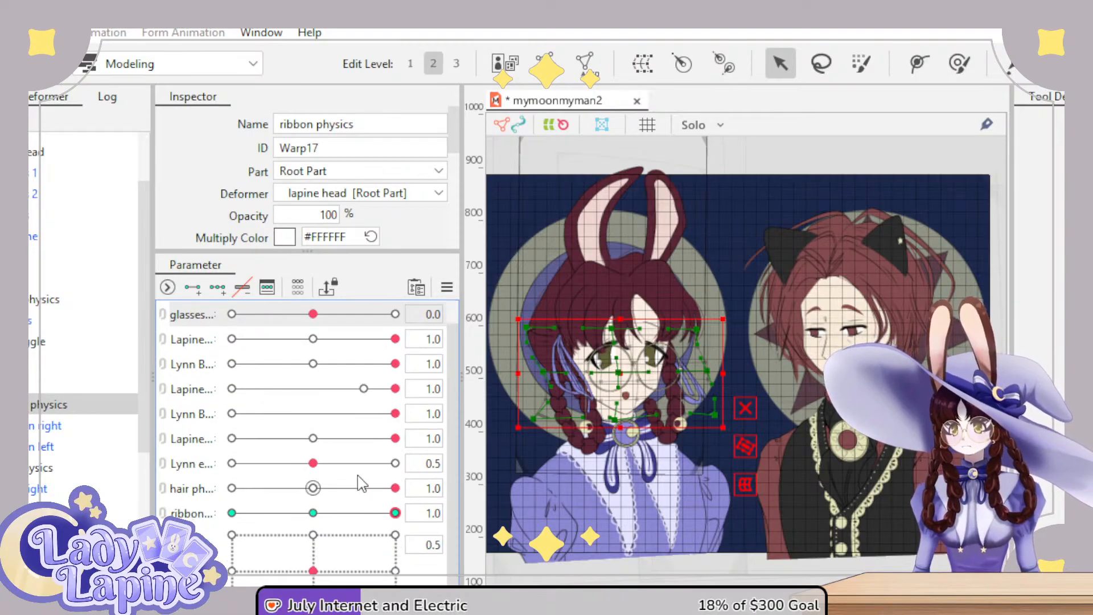
drag(395, 488, 232, 488)
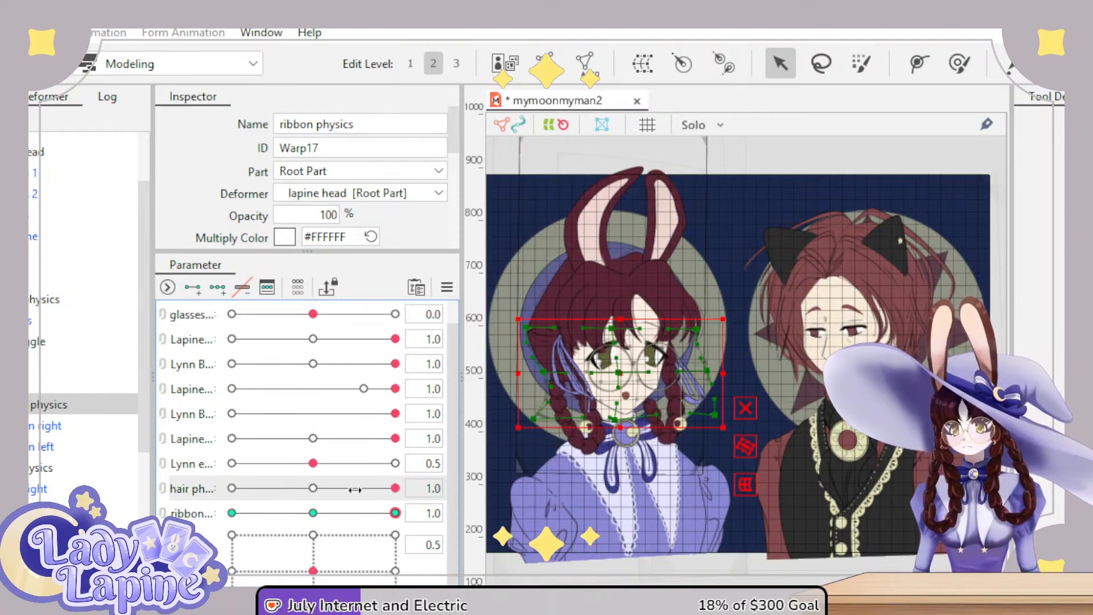
click(315, 487)
click(313, 463)
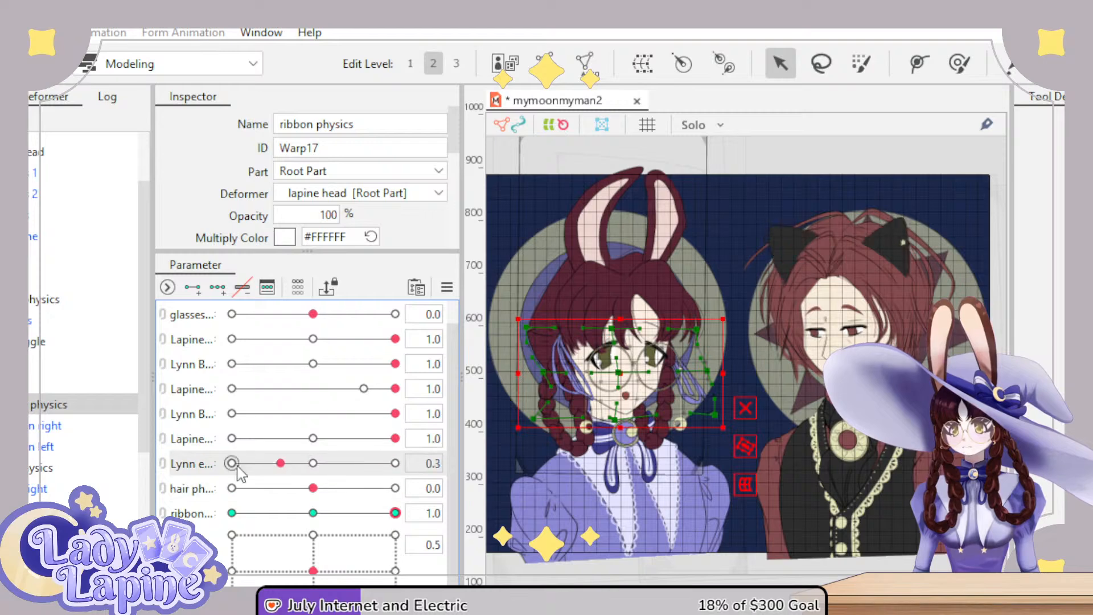
- Set the Lapine ears, Lapine bang and glasses physics parameters to 0.0 and lower the Lynn bang parameter to 0.6
scroll(307, 388, up, 1)
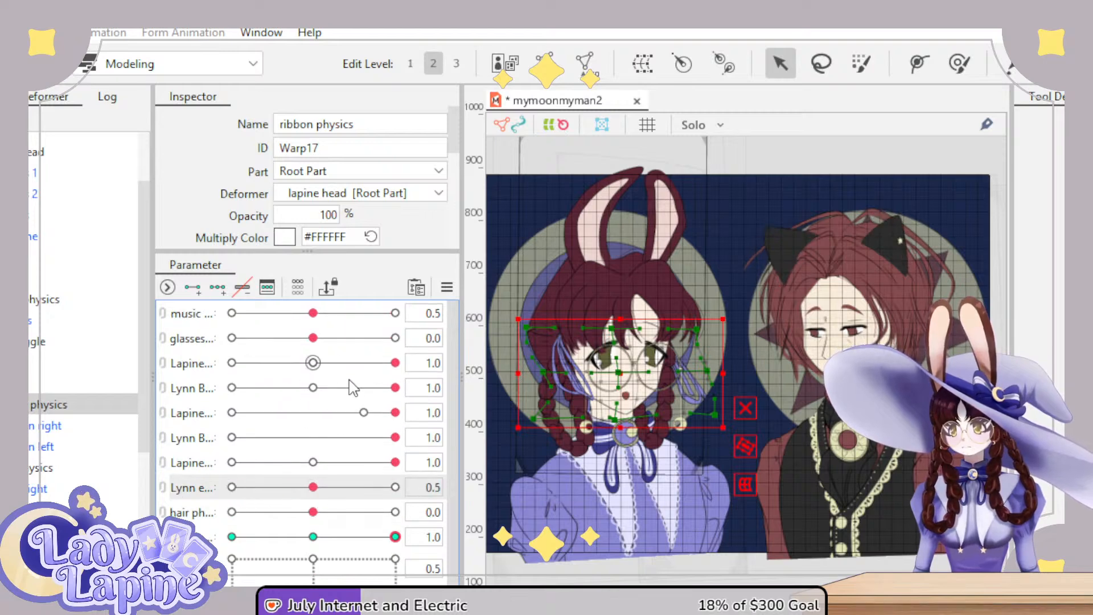
click(236, 462)
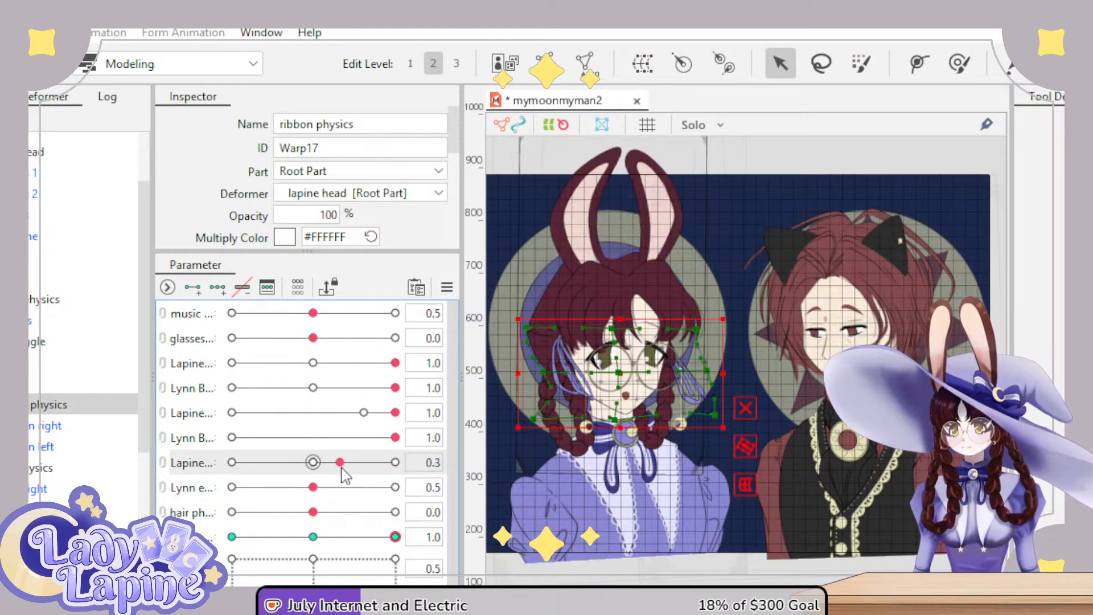
click(316, 463)
click(191, 437)
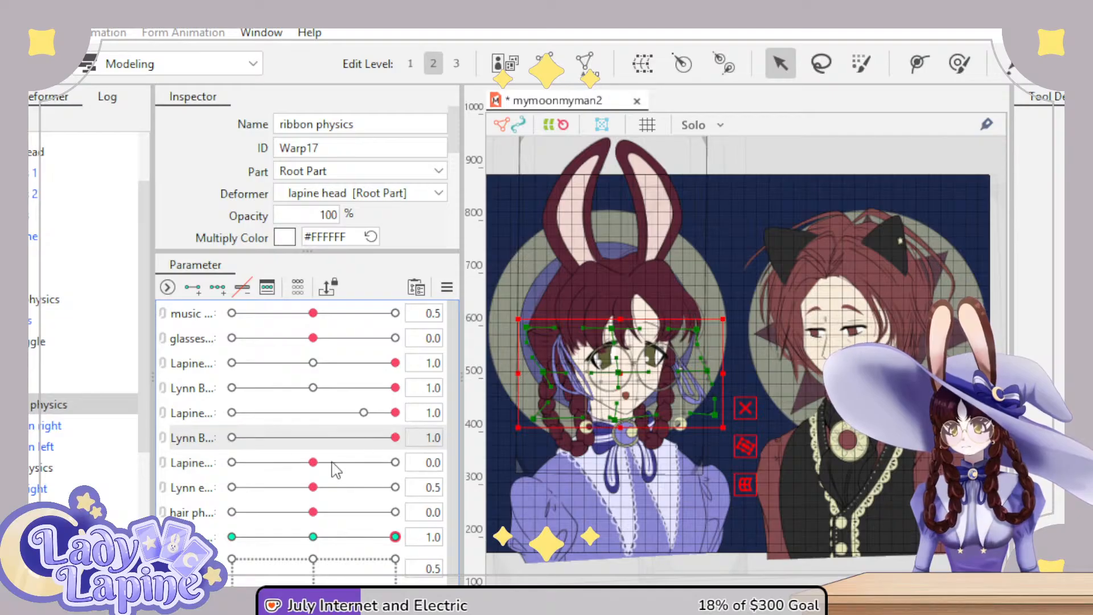
drag(395, 388, 256, 362)
drag(314, 339, 305, 338)
click(312, 362)
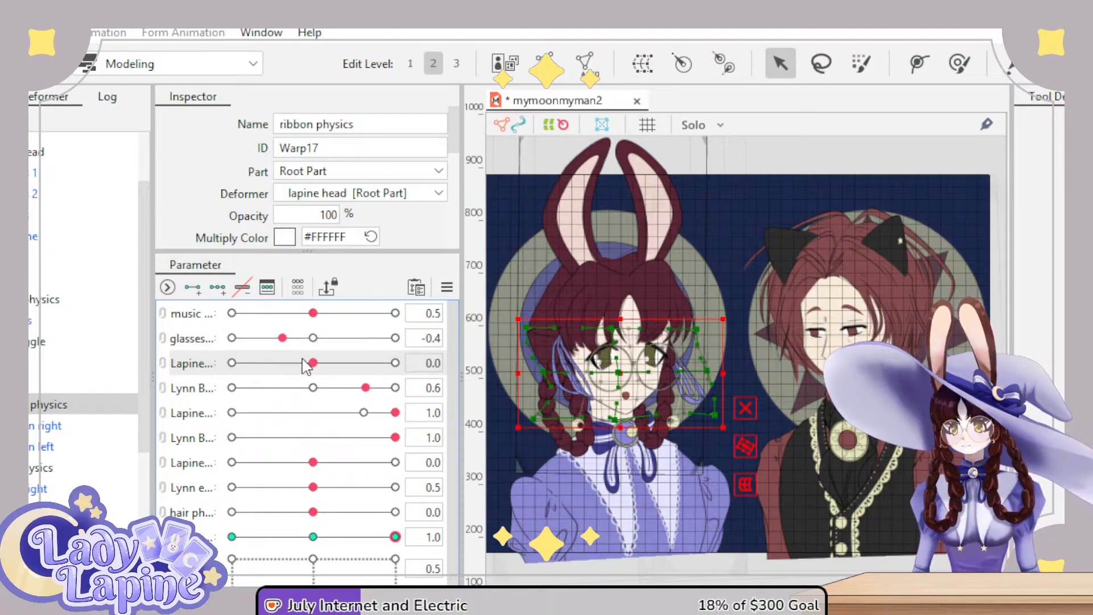
click(313, 339)
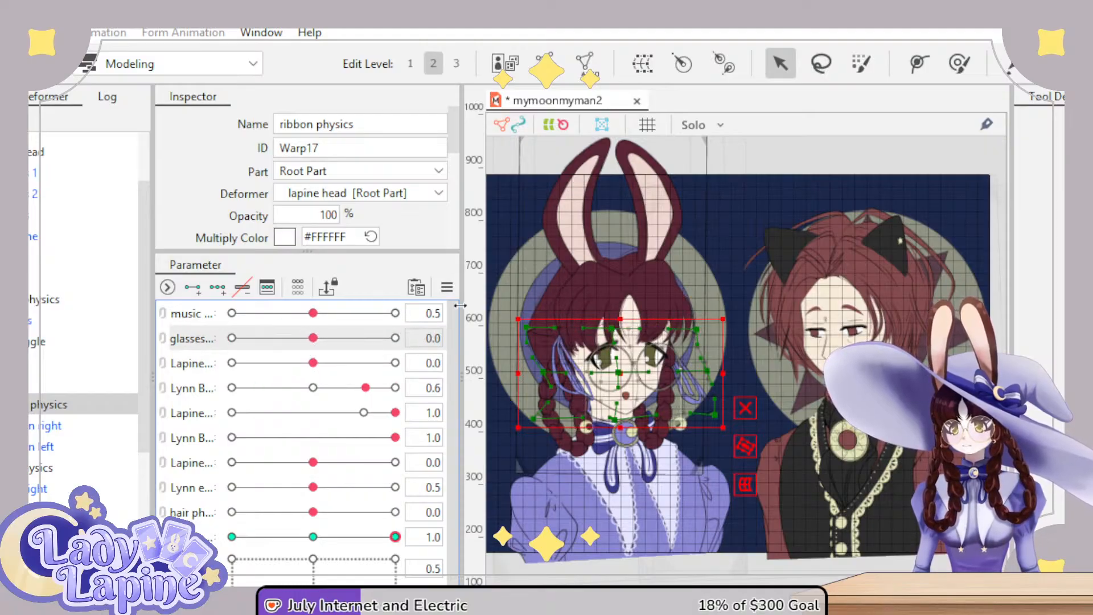
- Reset the parameters to their default values with both characters' eye parameters at 1.0
click(647, 164)
click(395, 412)
click(395, 437)
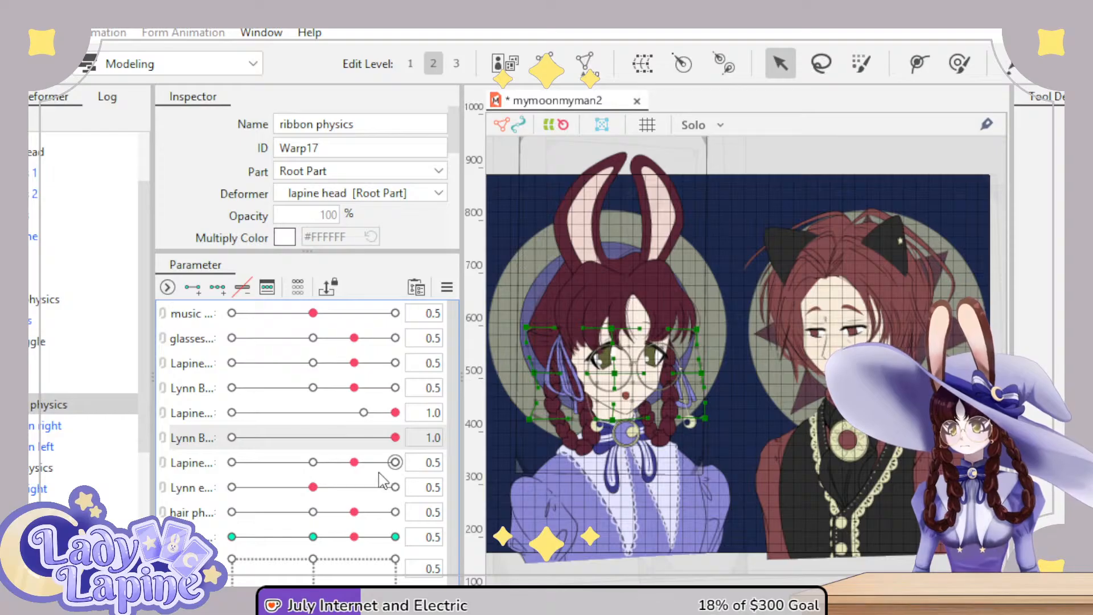
- Compare Lapine's ears parameter at 0.0 and 1.0, and select the ear wiggle deformer
drag(354, 462, 313, 463)
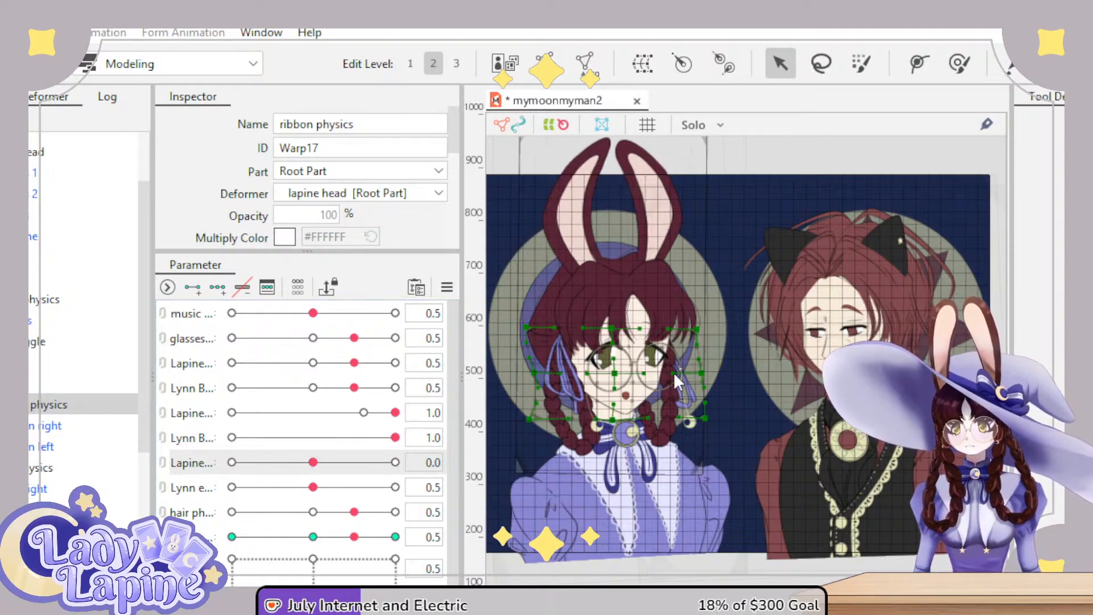
click(396, 462)
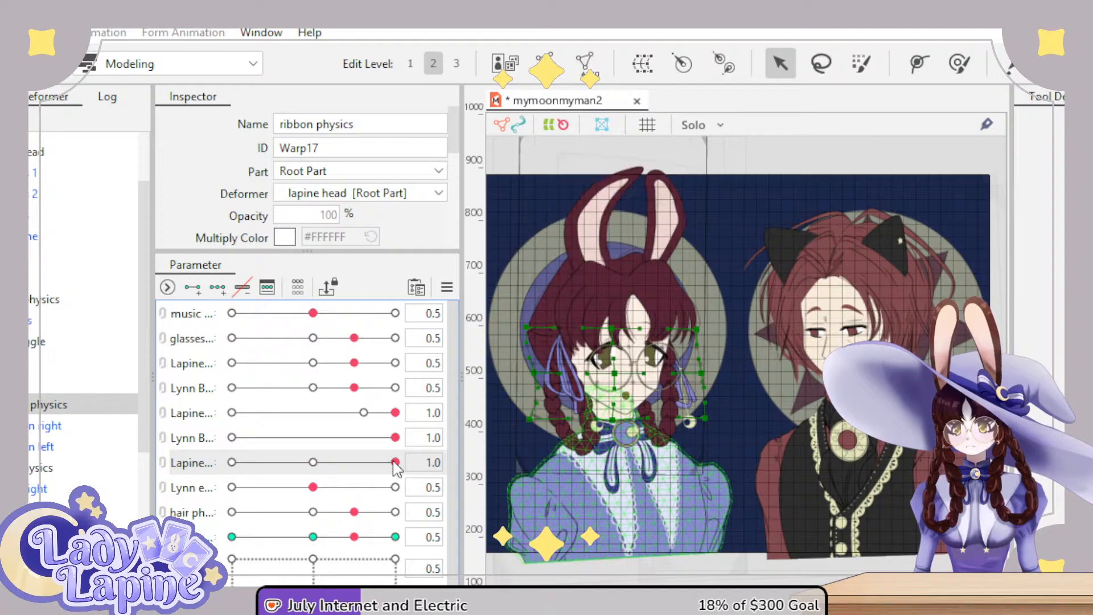
click(512, 467)
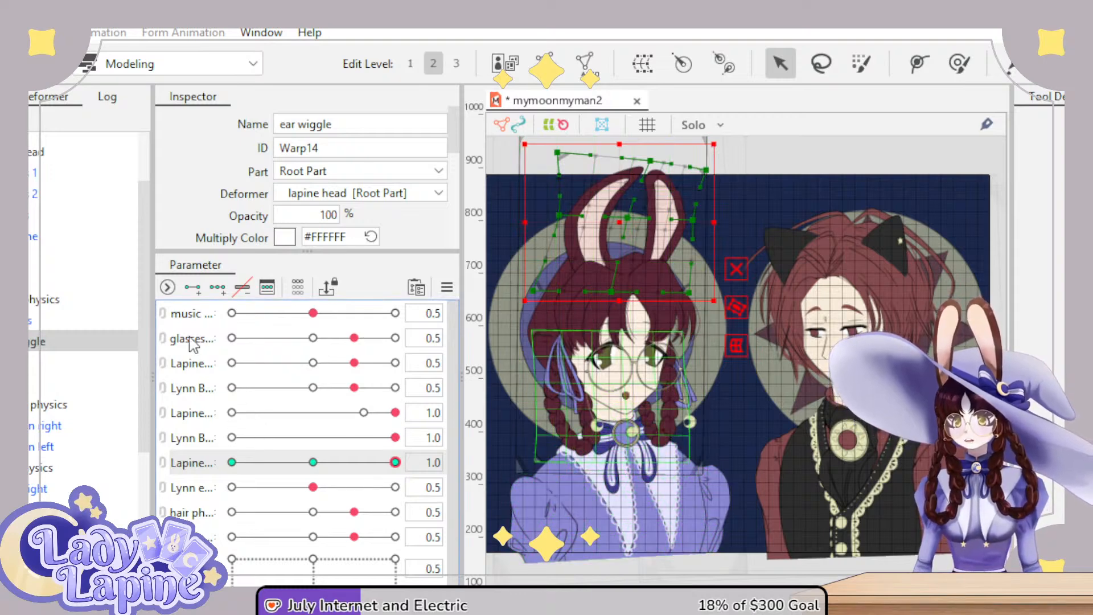
- Edit the settings of the glasses physics, Lapine bang and Lynn bang parameters one after another
click(192, 341)
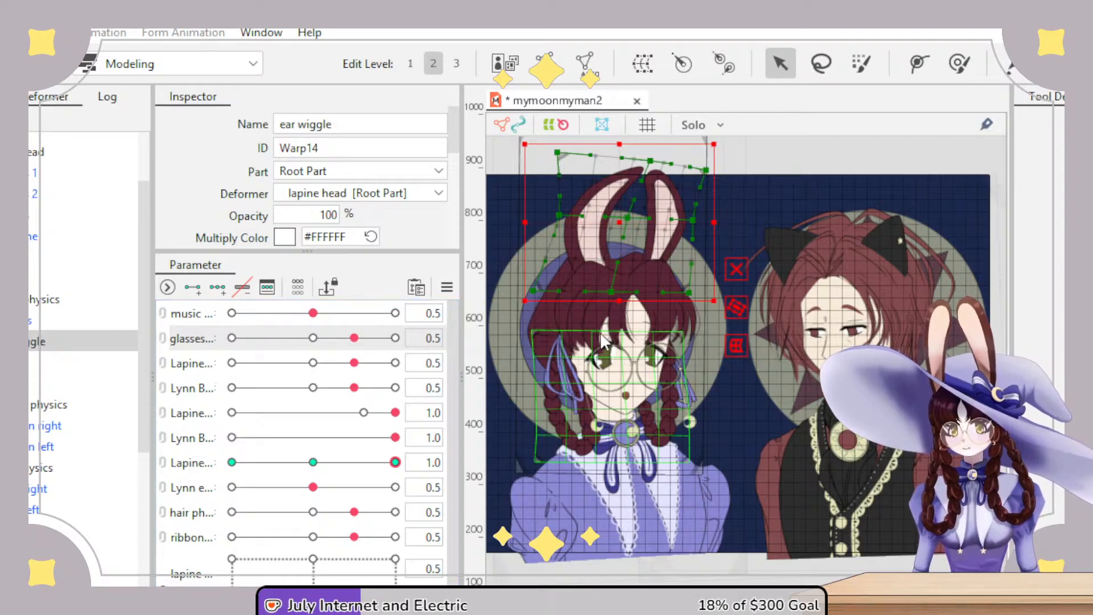
click(595, 314)
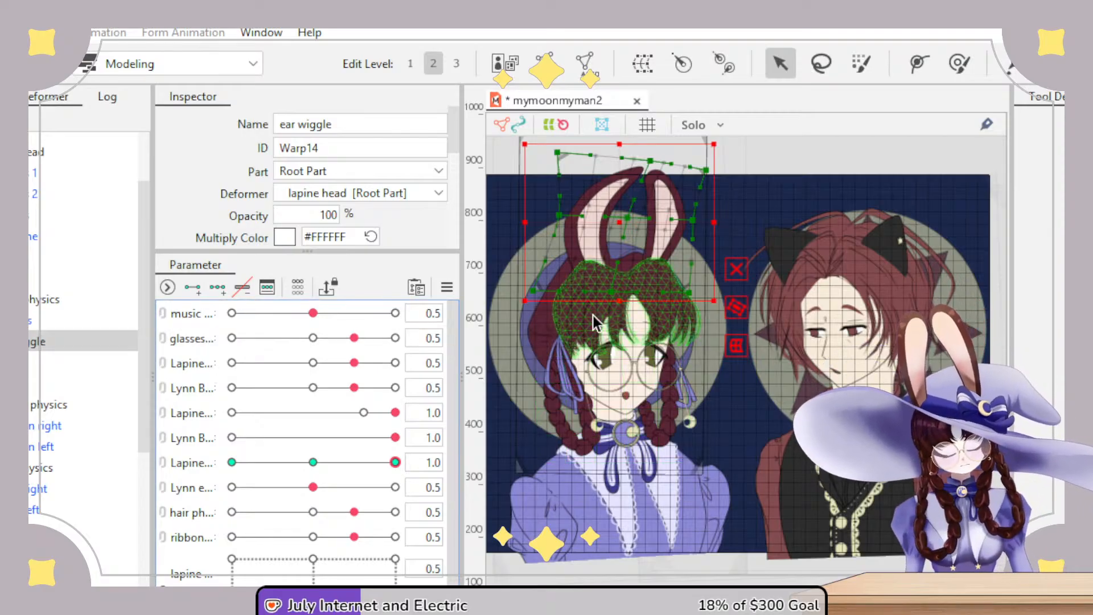
click(215, 366)
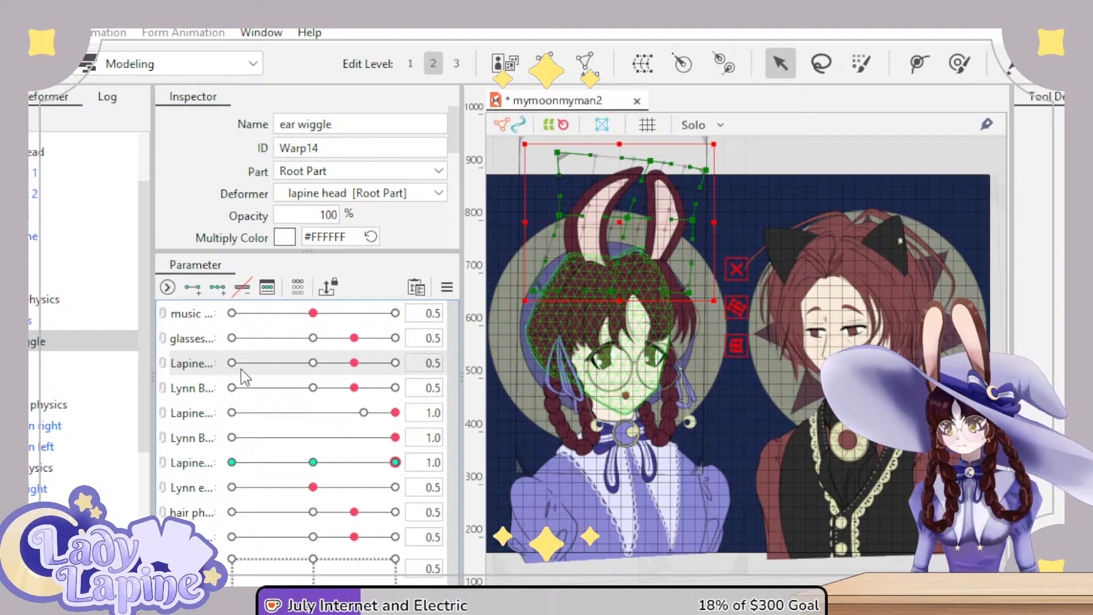
click(601, 315)
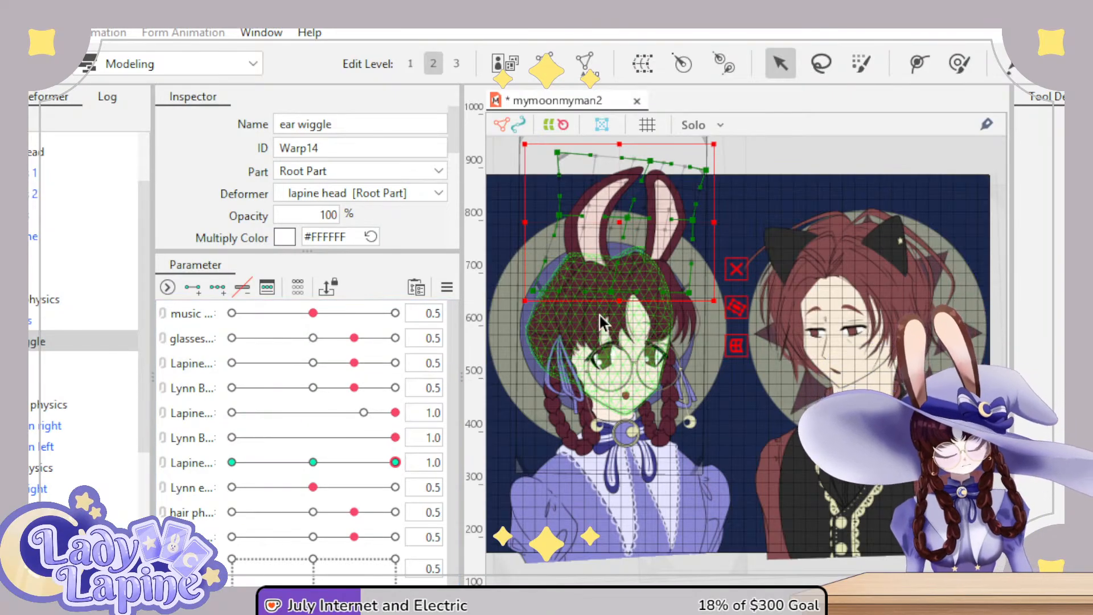
click(212, 387)
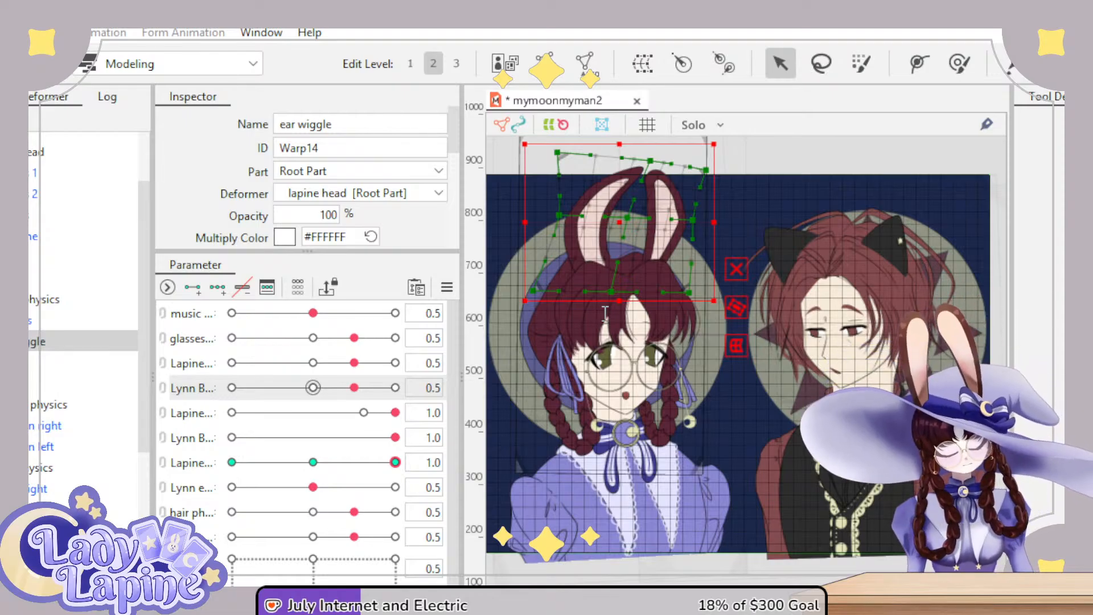
click(605, 314)
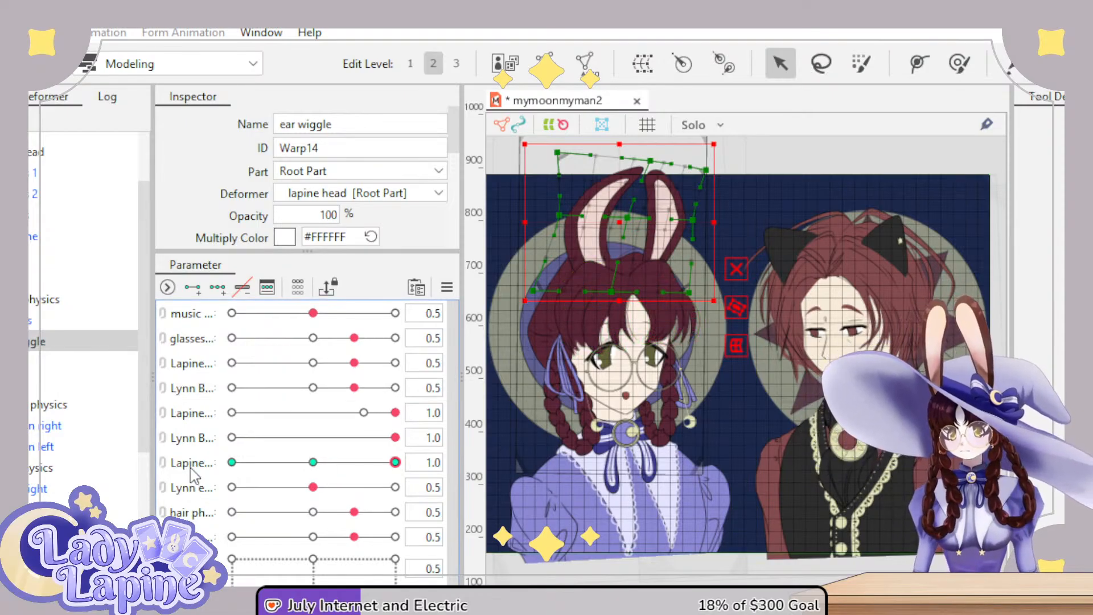
- Go through the settings of Lapine's and Lynn's eye parameters
click(193, 416)
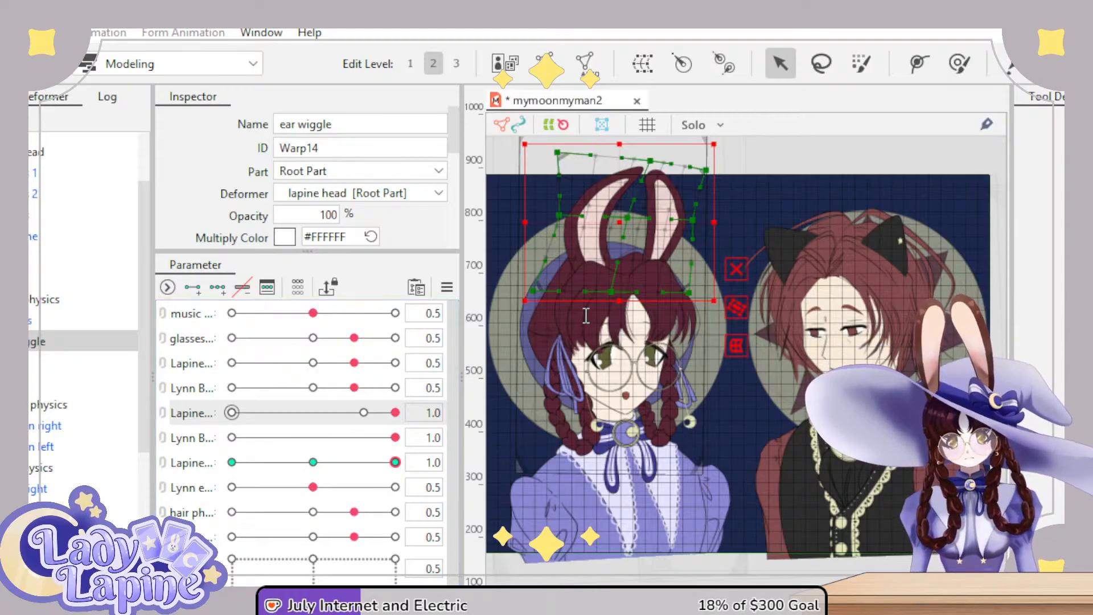
click(556, 310)
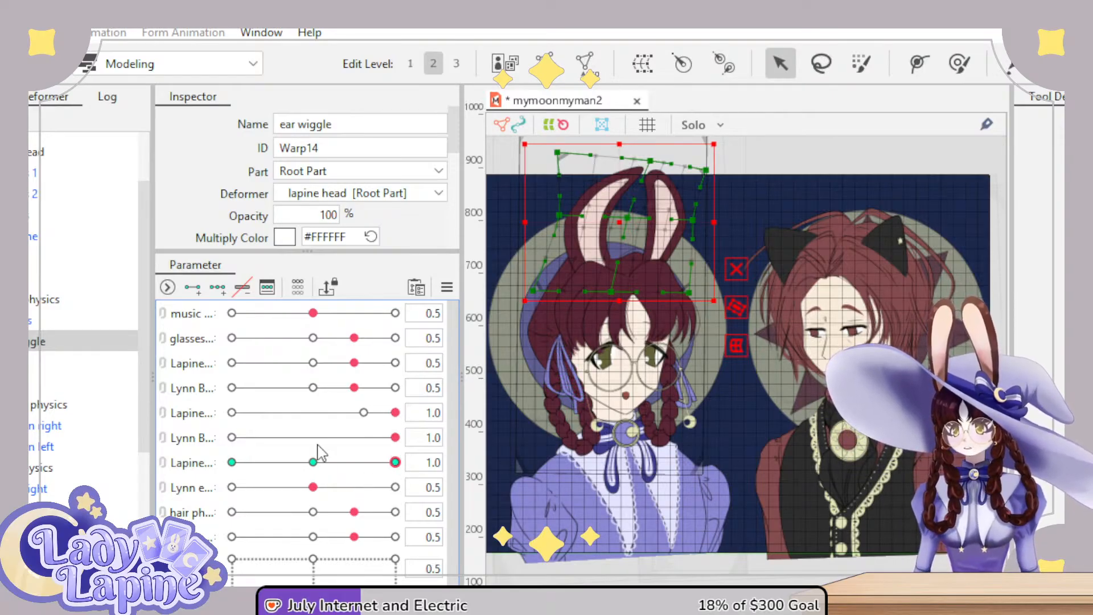
click(194, 442)
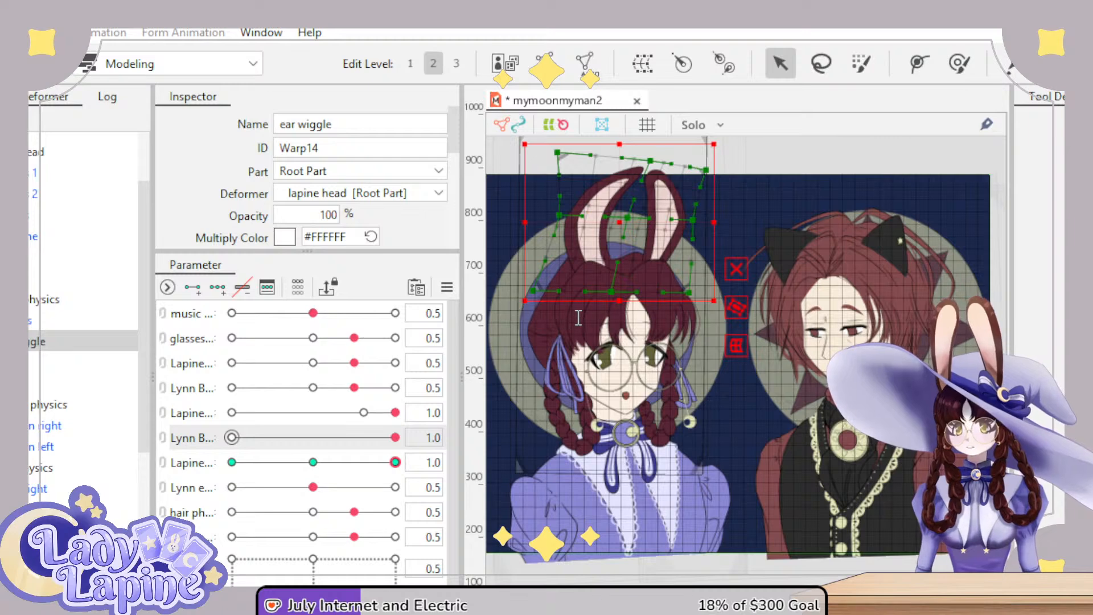
click(521, 471)
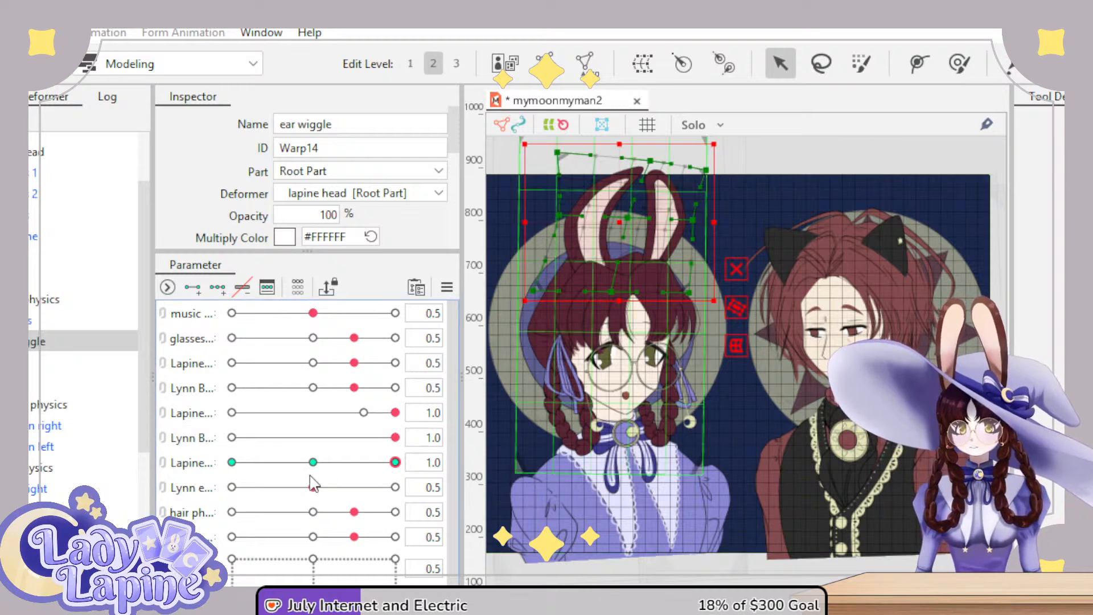
- Return the glasses, bang, hair and ribbon physics parameters to 0.0 with the ear deformer selected, and save the model
click(227, 533)
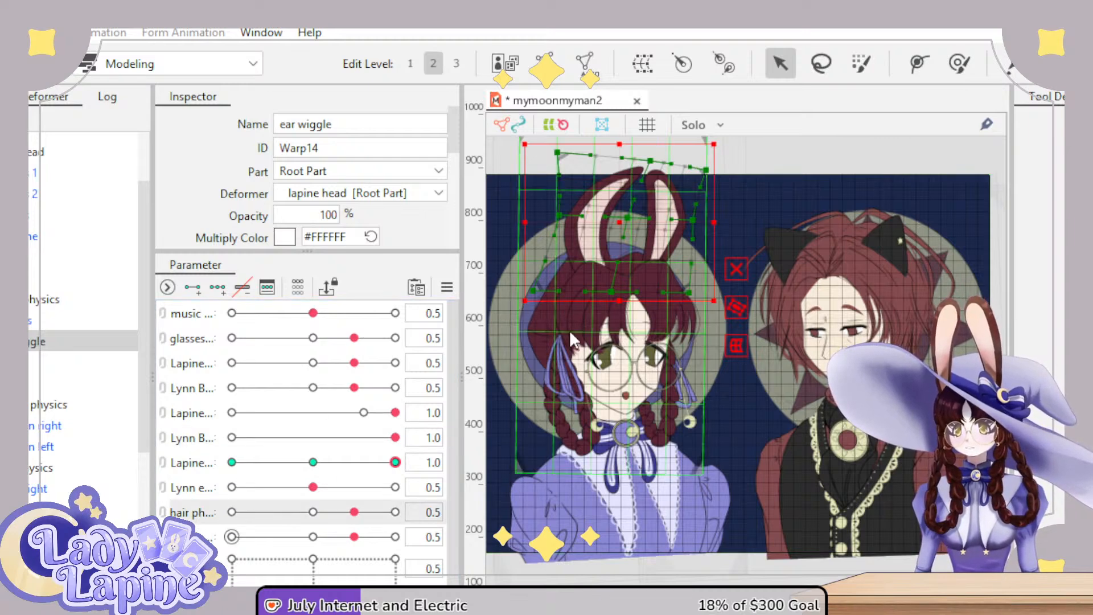
click(608, 311)
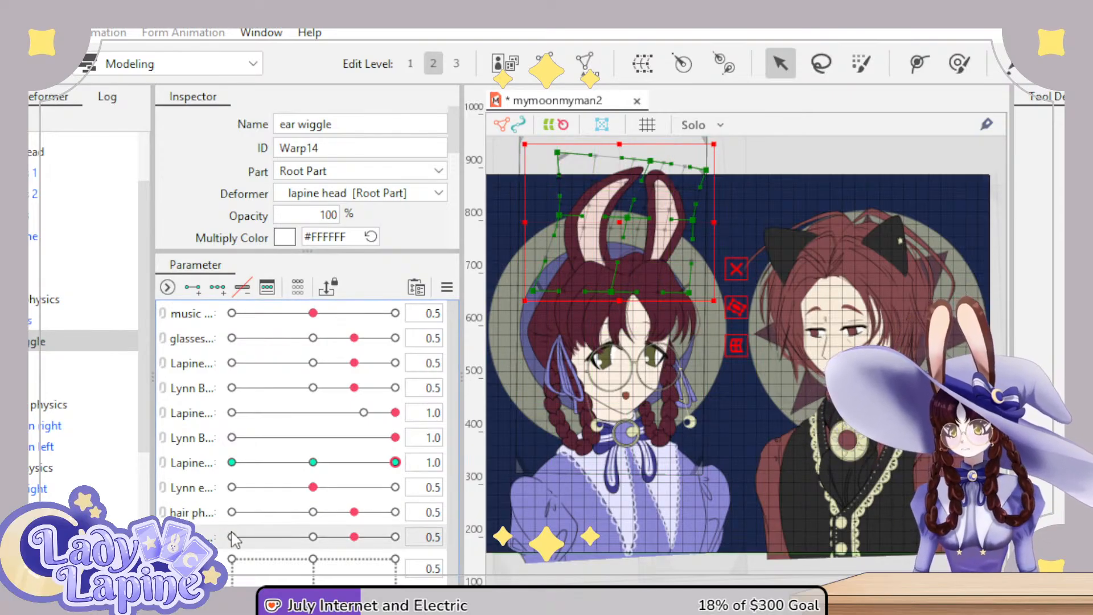
click(313, 512)
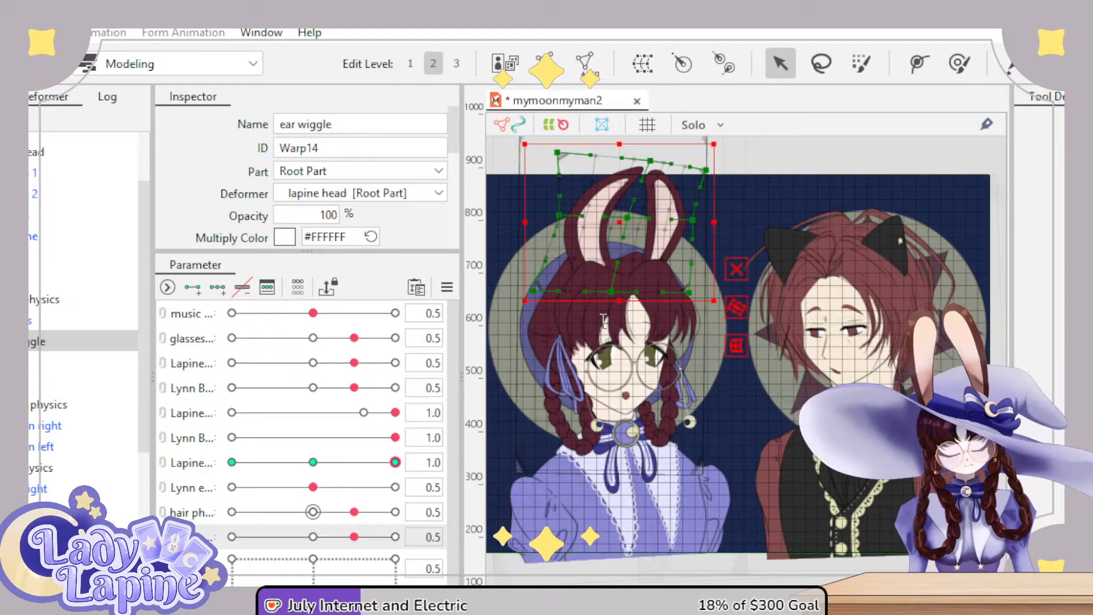
click(603, 320)
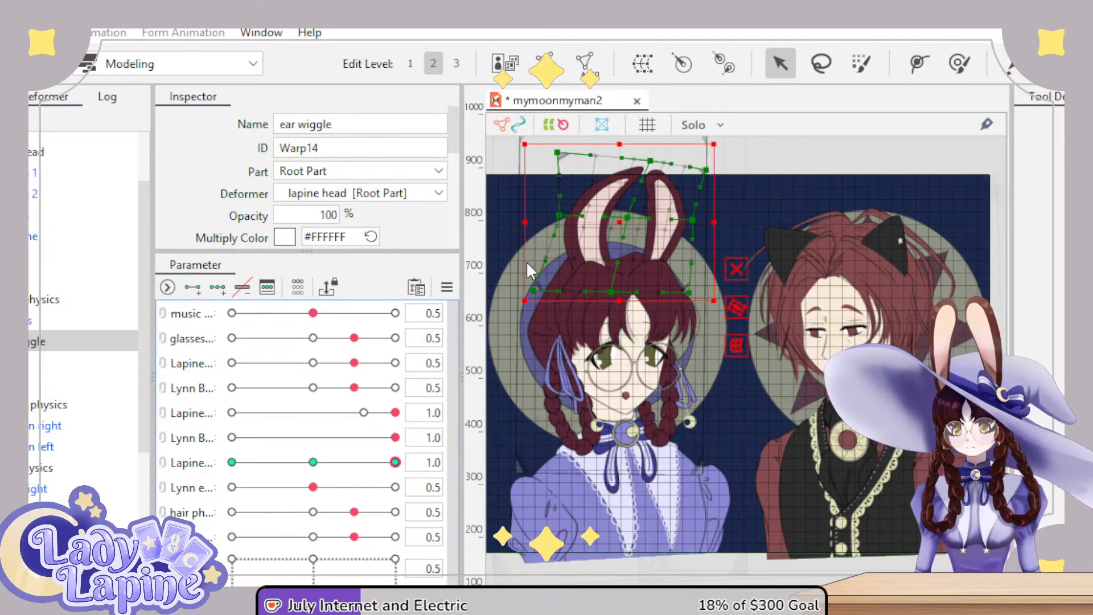
key(ctrl+z)
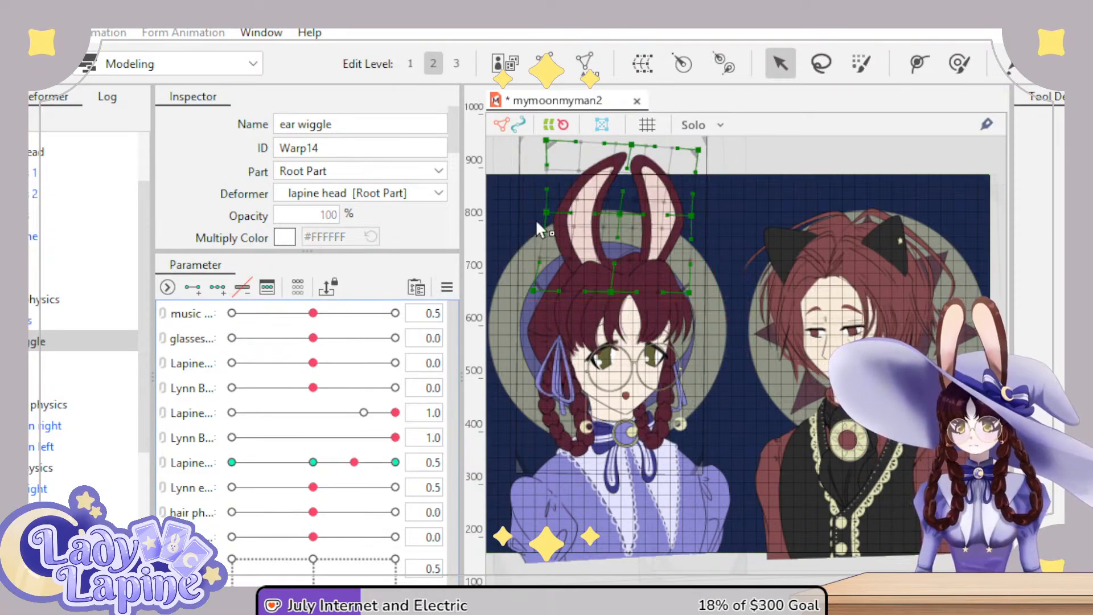
mouse_move(313, 338)
mouse_down()
mouse_move(374, 338)
mouse_move(301, 356)
mouse_up()
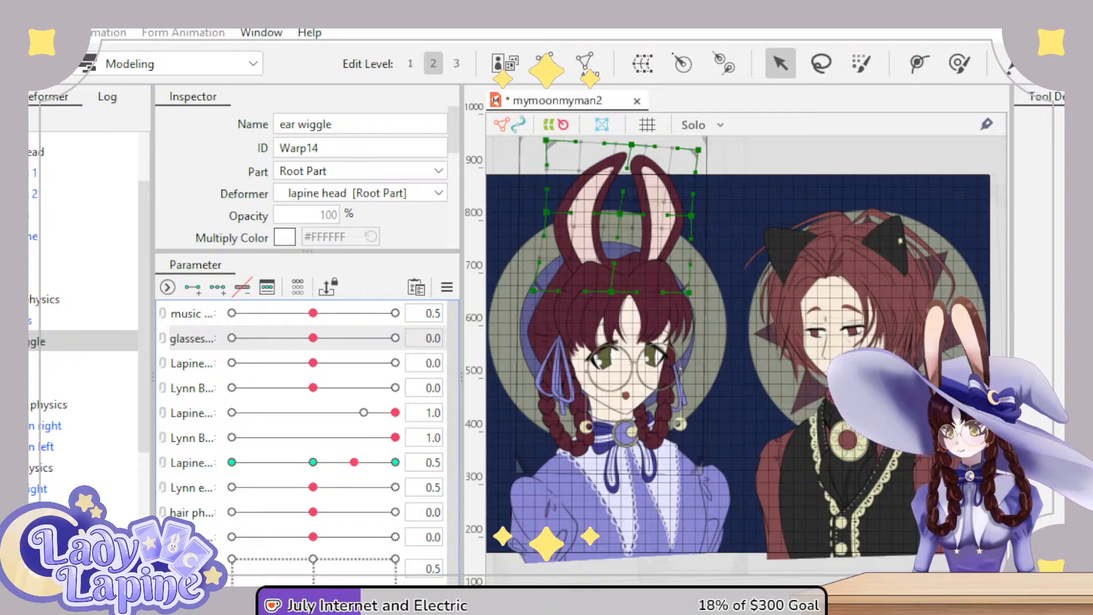
key(ctrl+s)
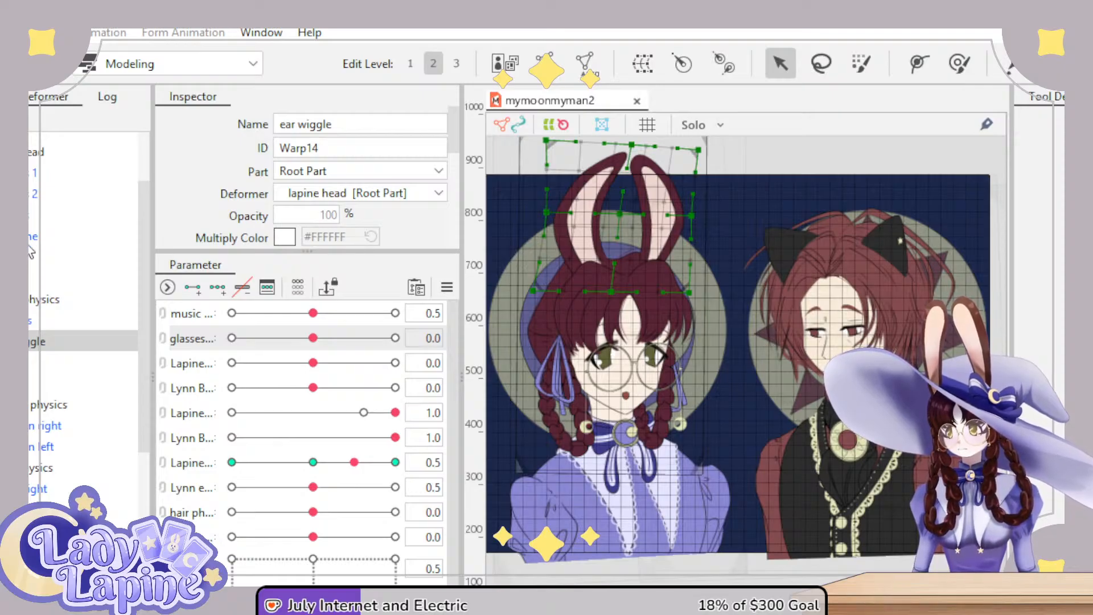
- Put Lapine's chest ribbon in a warp deformer named ribbon physics and give it three keyforms on a new ribbon physics parameter
click(378, 228)
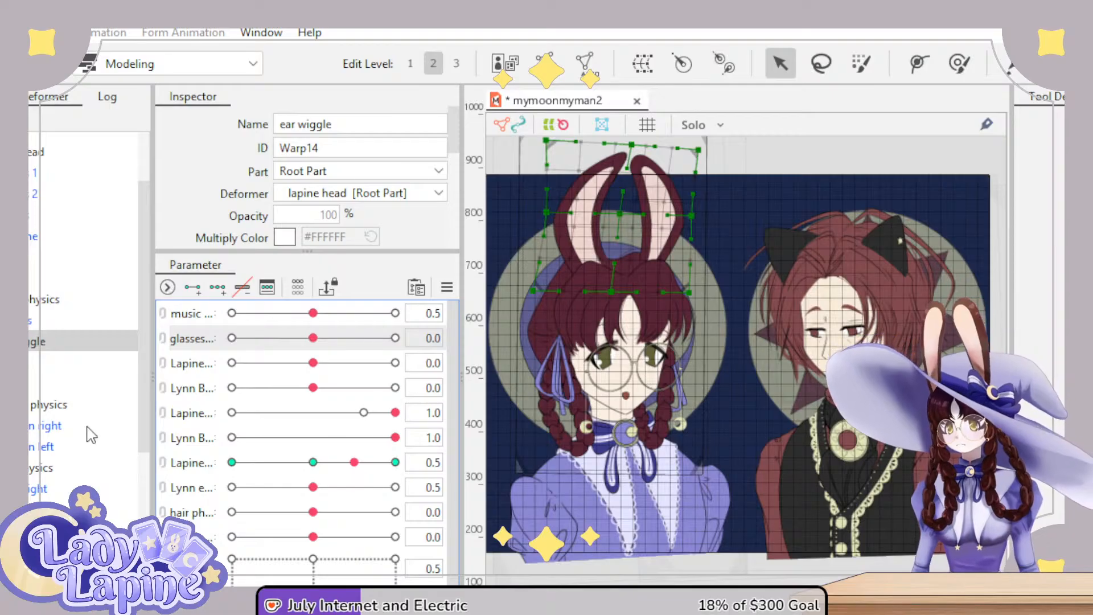
scroll(49, 438, up, 2)
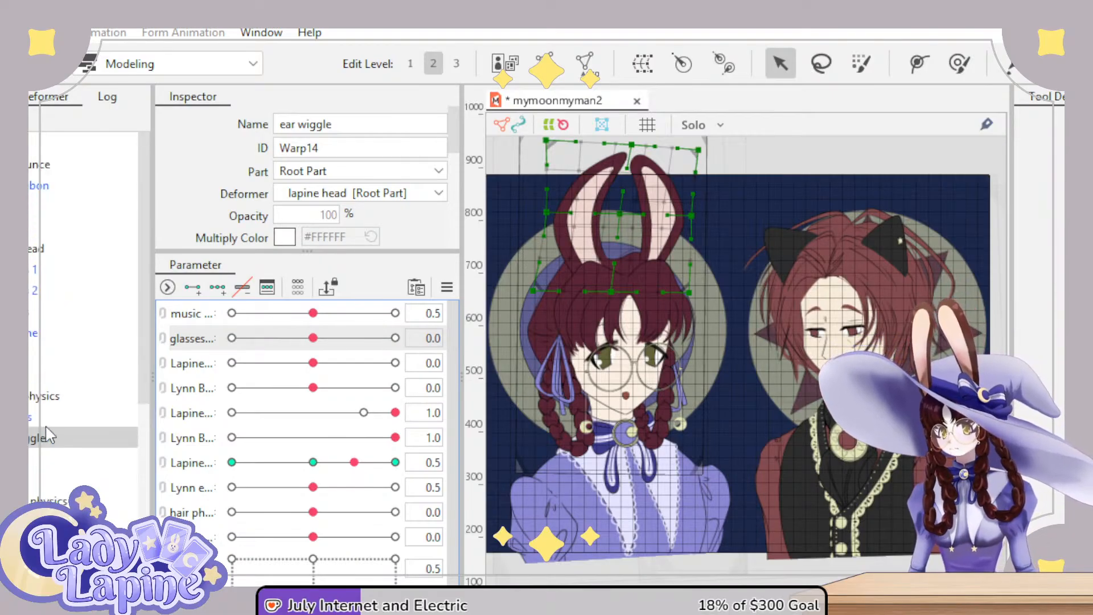
click(40, 185)
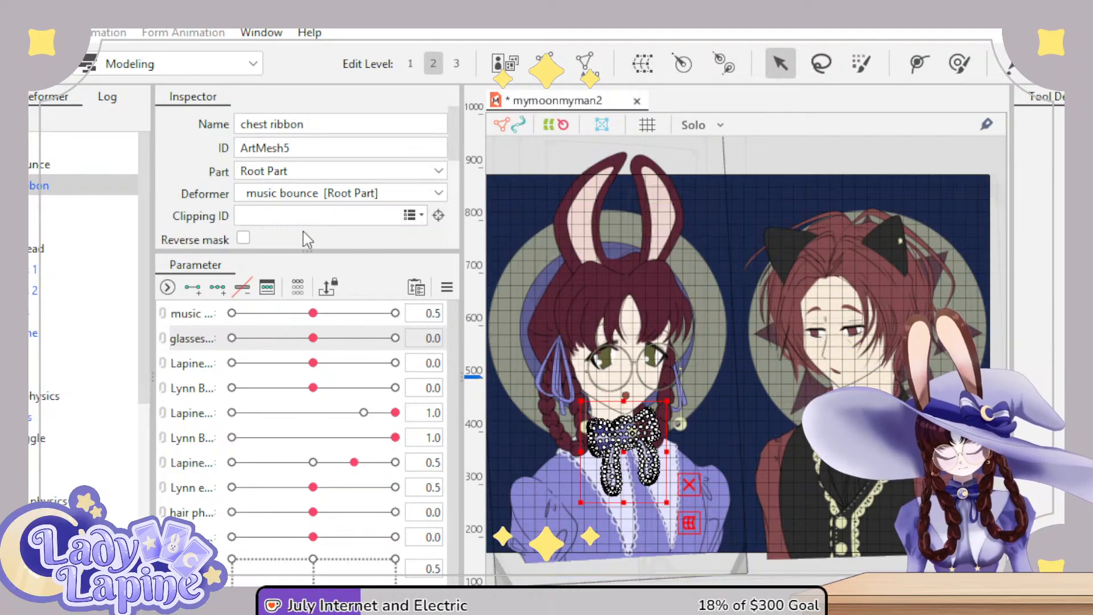
key(ctrl+z)
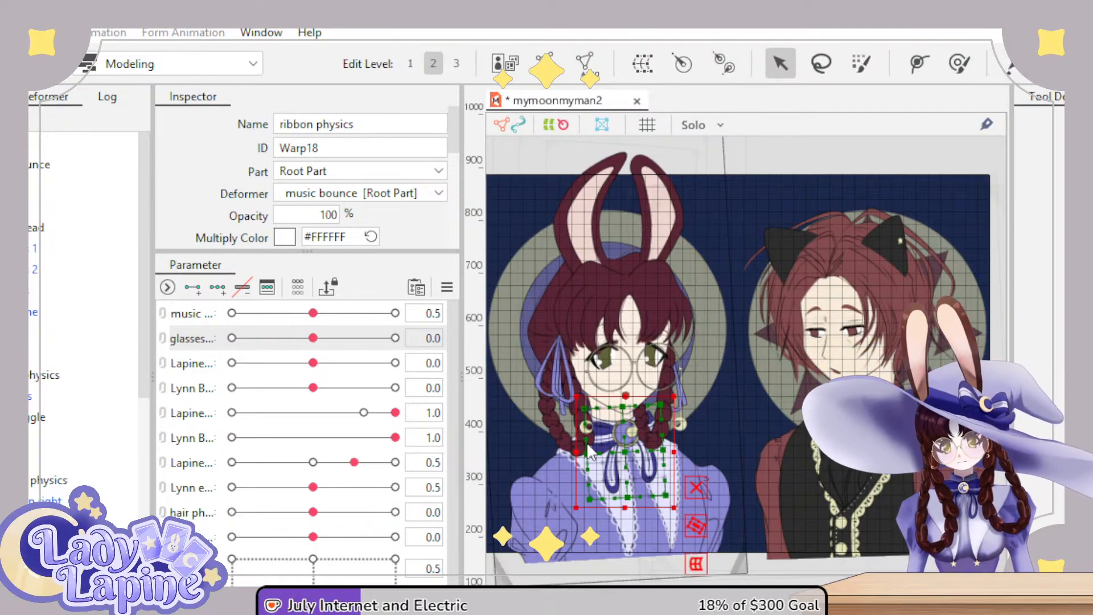
key(ctrl+z)
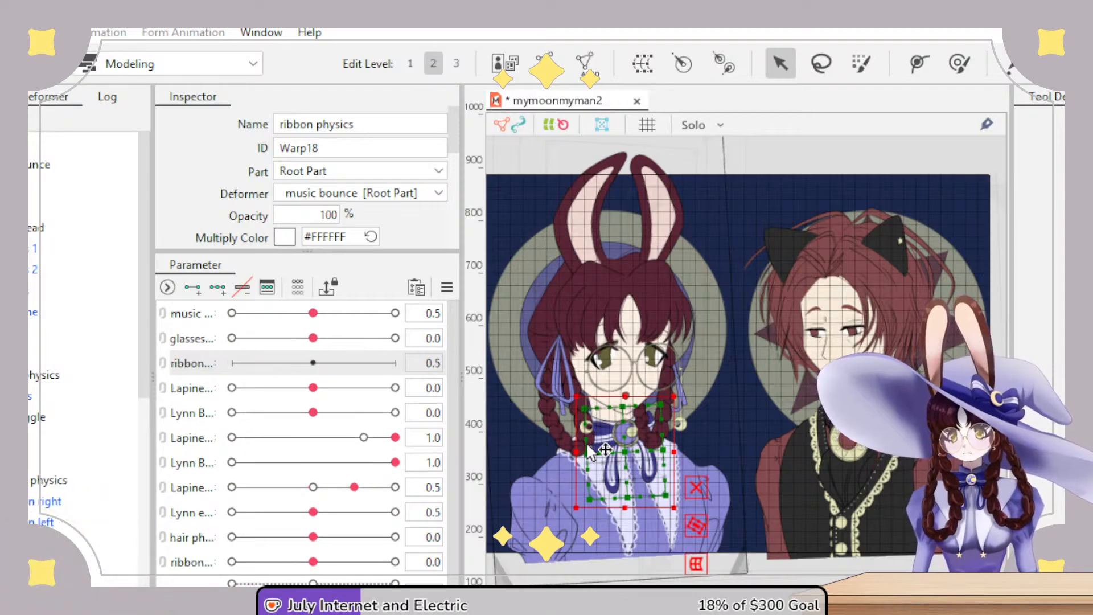
click(218, 286)
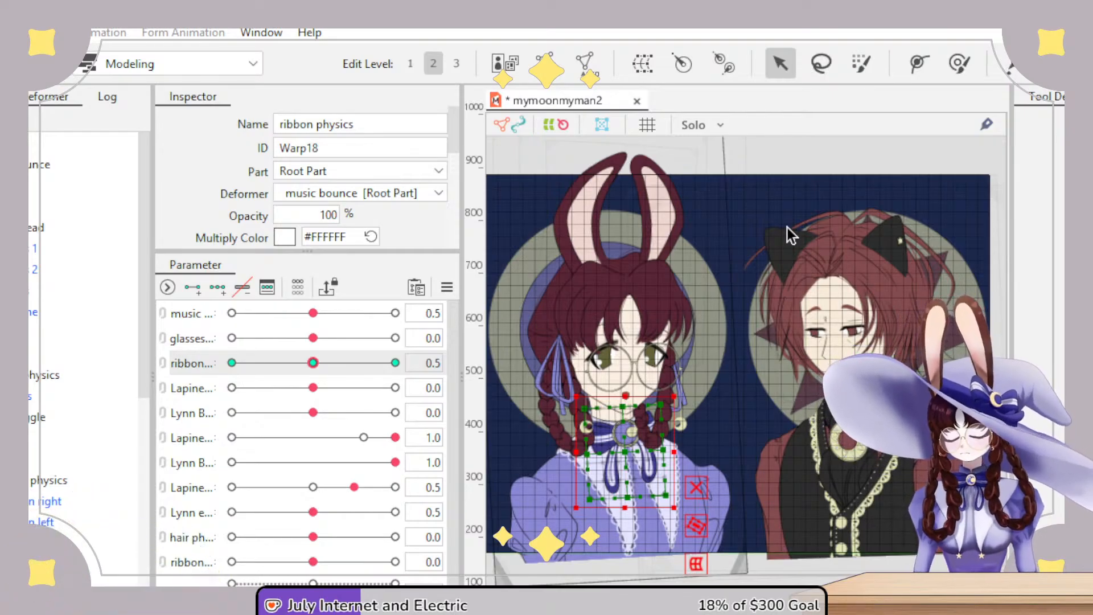
- With the ribbon physics parameter at 1.0, brush the chest ribbon's tails so they swing towards the right side of the canvas
drag(312, 363, 395, 363)
scroll(634, 462, up, 3)
scroll(634, 463, up, 3)
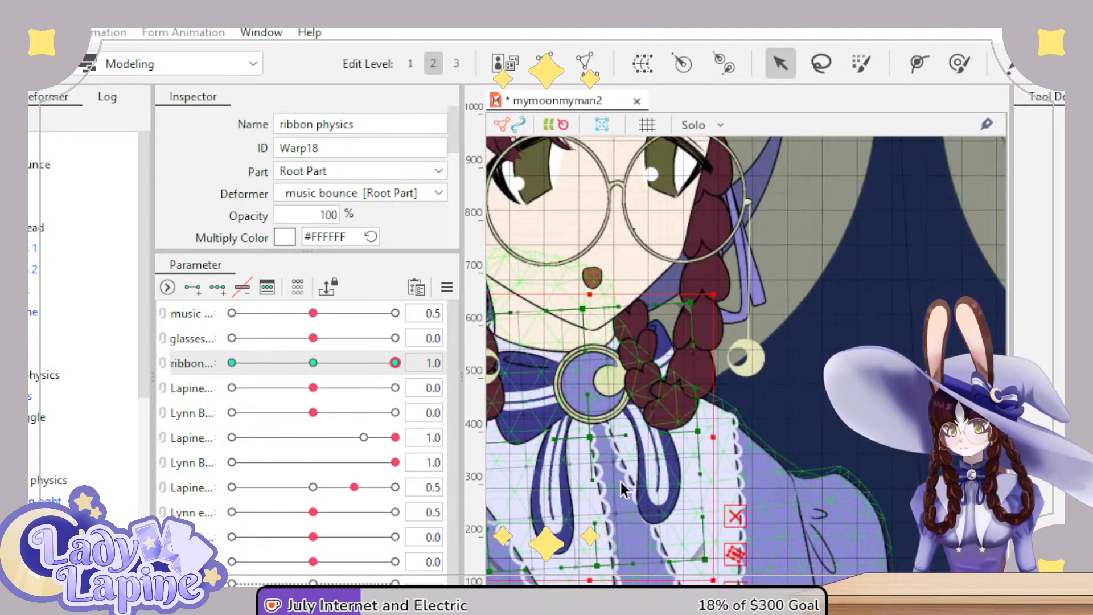
click(958, 62)
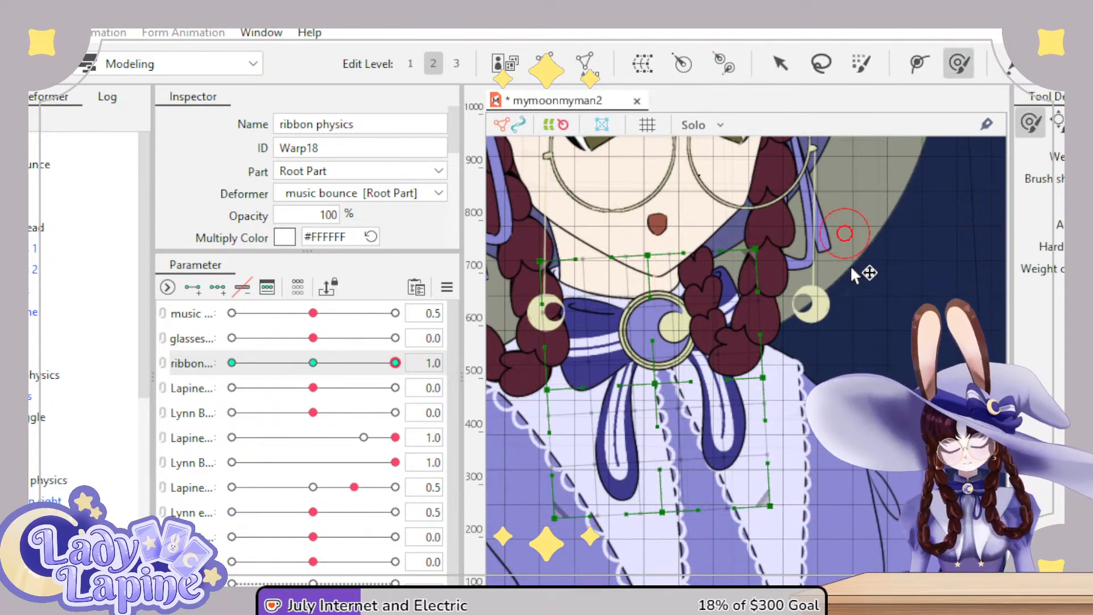
drag(740, 473, 754, 463)
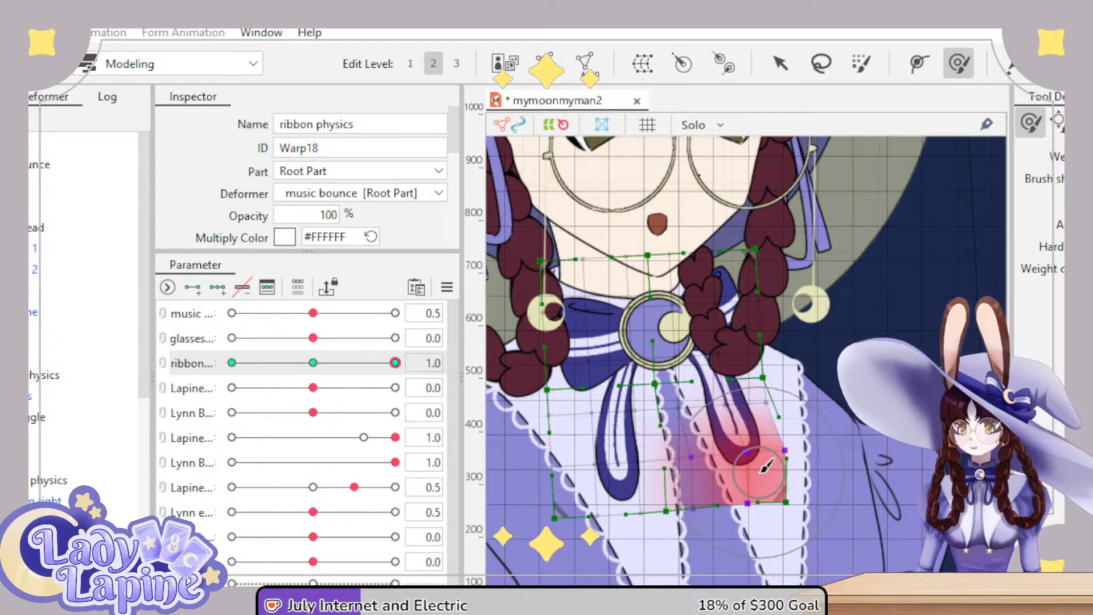
mouse_move(564, 497)
mouse_down()
mouse_move(609, 483)
mouse_move(707, 488)
mouse_move(712, 429)
mouse_move(752, 421)
mouse_move(683, 473)
mouse_move(708, 463)
mouse_move(829, 500)
mouse_up()
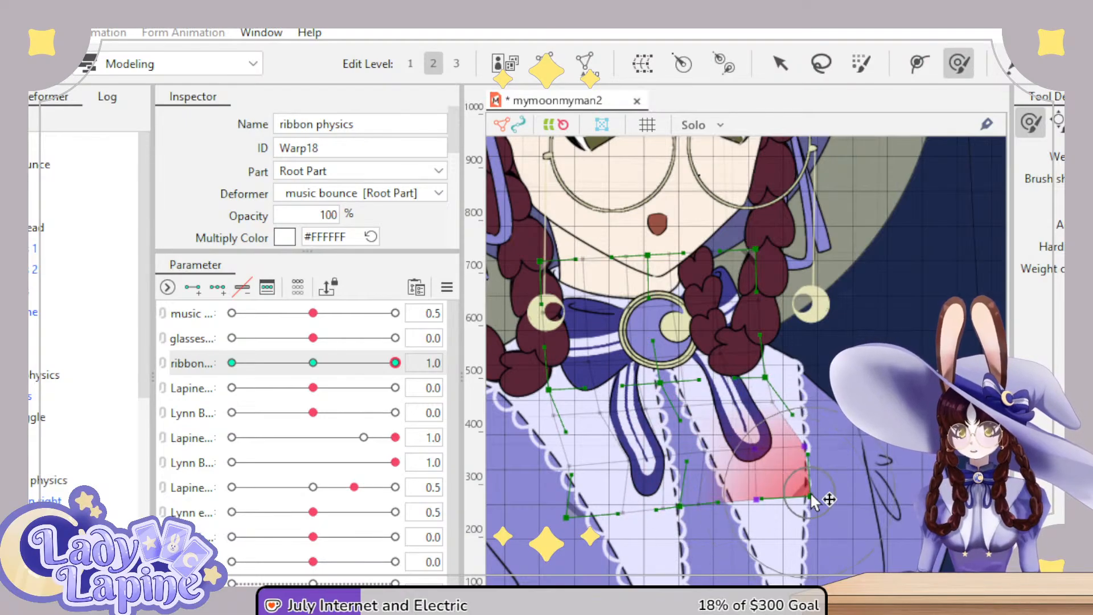
drag(630, 500, 598, 481)
mouse_move(682, 515)
mouse_down()
mouse_move(707, 532)
mouse_move(700, 524)
mouse_up()
drag(809, 484, 830, 497)
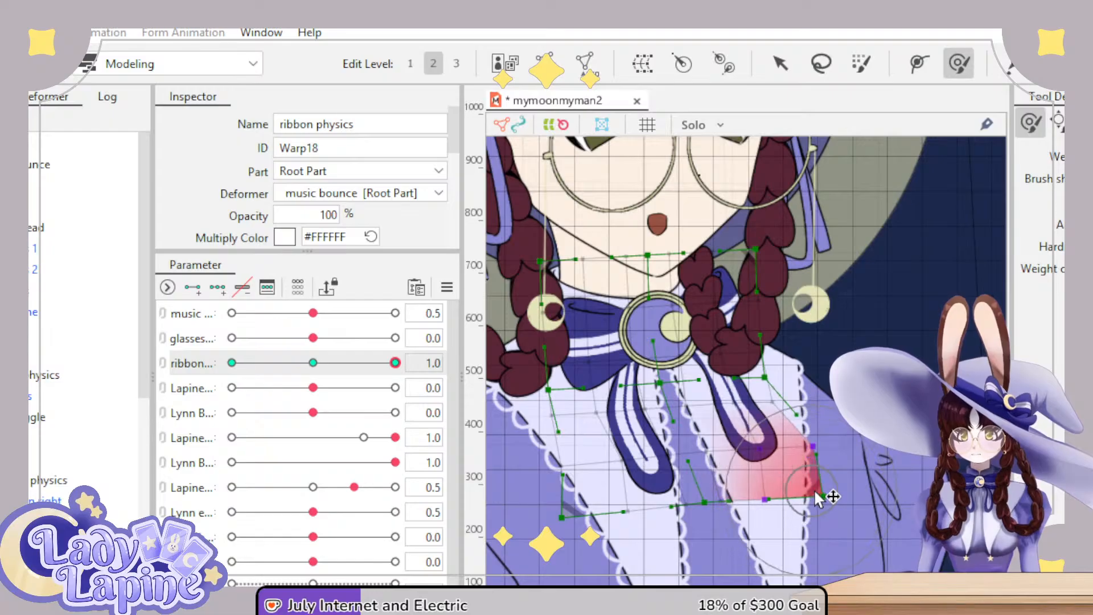
mouse_move(677, 489)
mouse_down()
mouse_move(695, 512)
mouse_move(694, 485)
mouse_up()
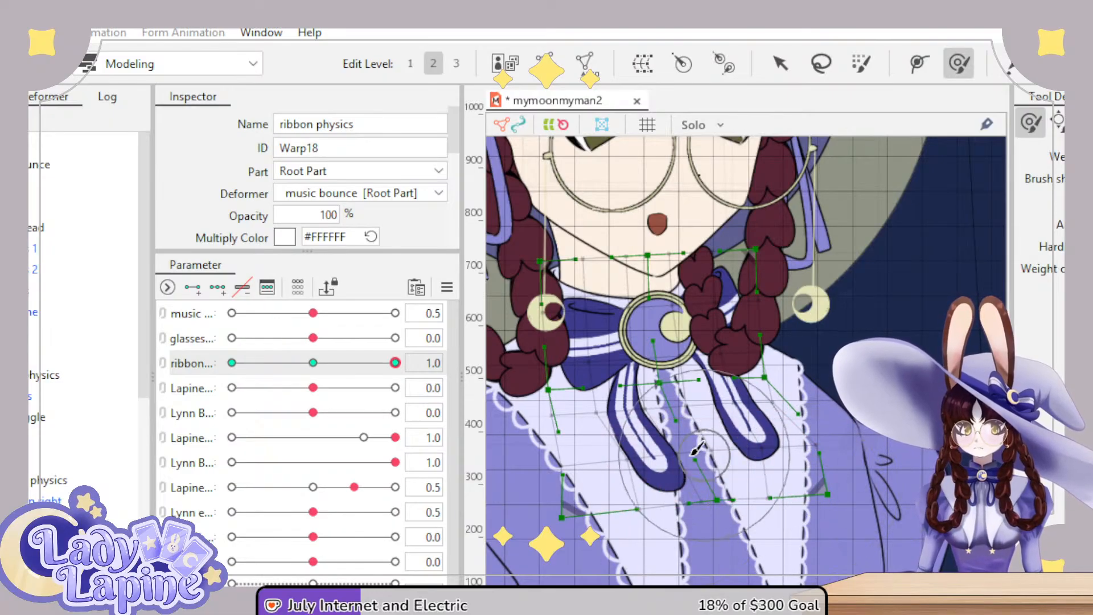
mouse_move(691, 447)
mouse_down()
mouse_move(678, 446)
mouse_move(691, 451)
mouse_up()
drag(580, 436, 592, 447)
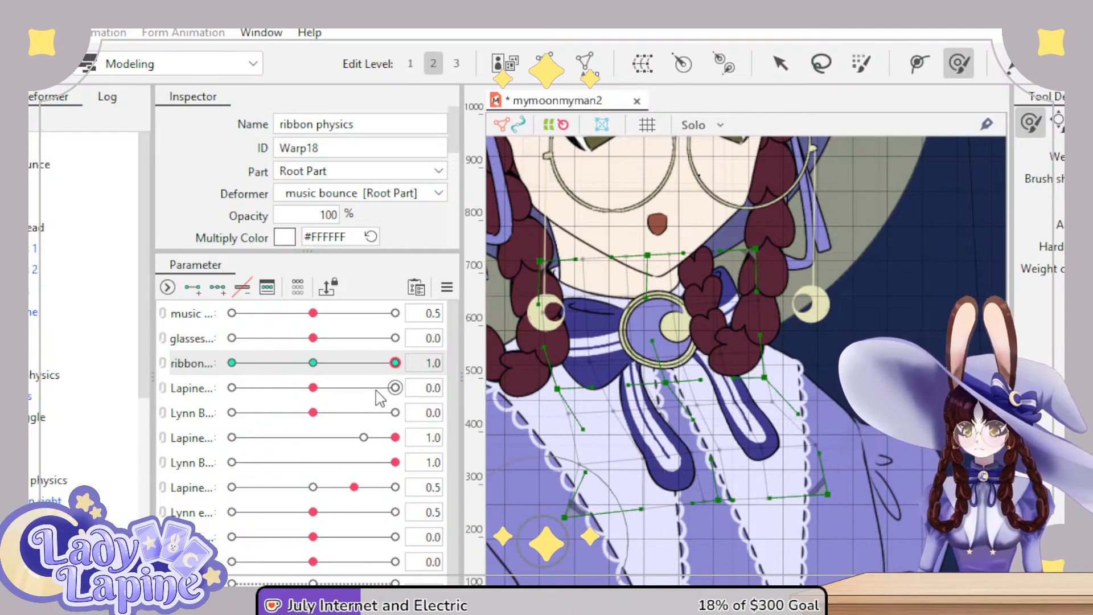
- With ribbon physics at 0.0, brush the chest ribbon's tails towards the canvas's left side, return the parameter to 0.5 and save
drag(395, 362, 423, 367)
click(232, 363)
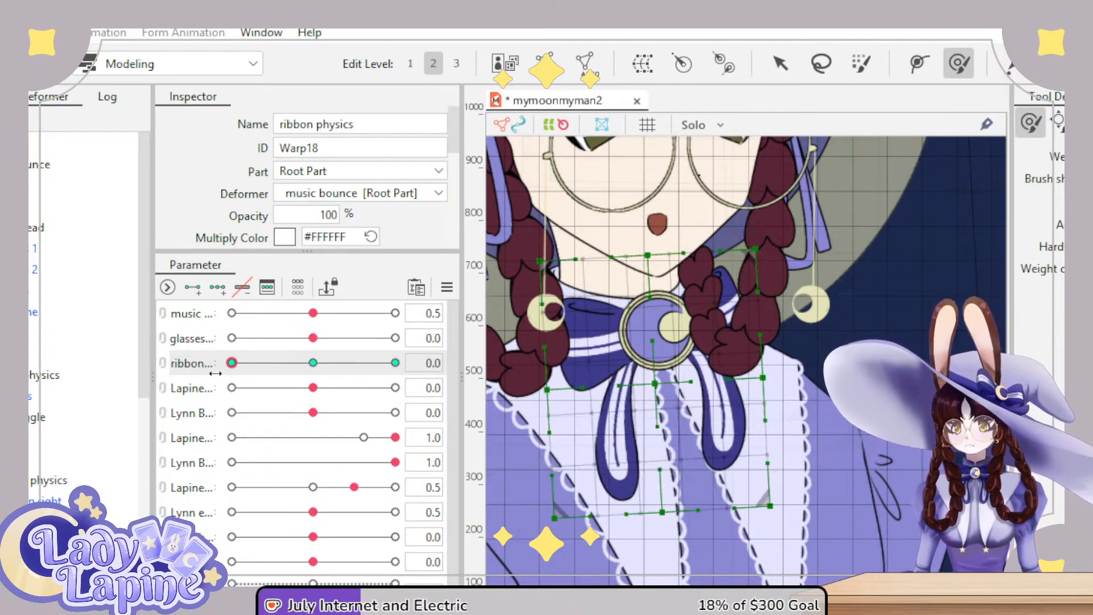
mouse_move(564, 516)
mouse_down()
mouse_move(537, 514)
mouse_move(630, 525)
mouse_up()
mouse_move(744, 424)
mouse_down()
mouse_move(719, 495)
mouse_move(672, 515)
mouse_up()
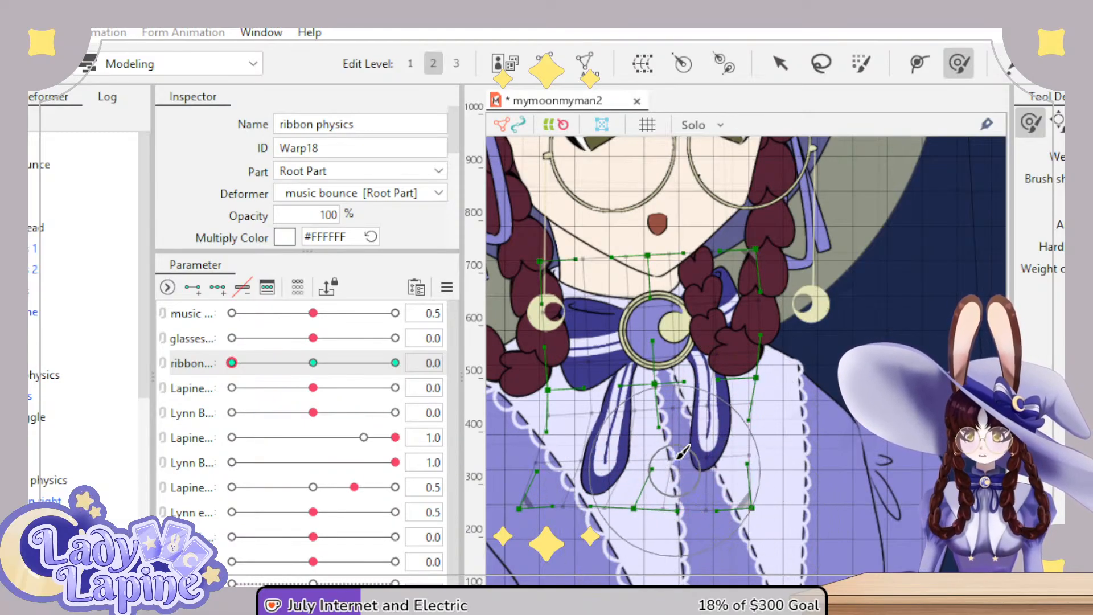
drag(706, 453, 674, 454)
drag(546, 438, 532, 434)
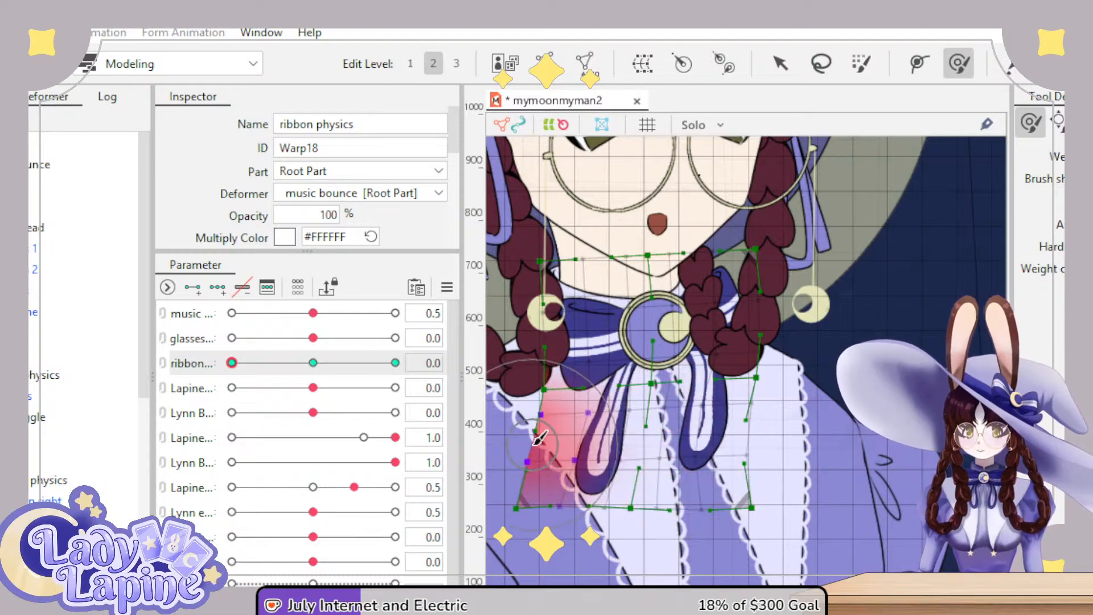
mouse_move(231, 362)
mouse_down()
mouse_move(395, 363)
mouse_move(313, 362)
mouse_up()
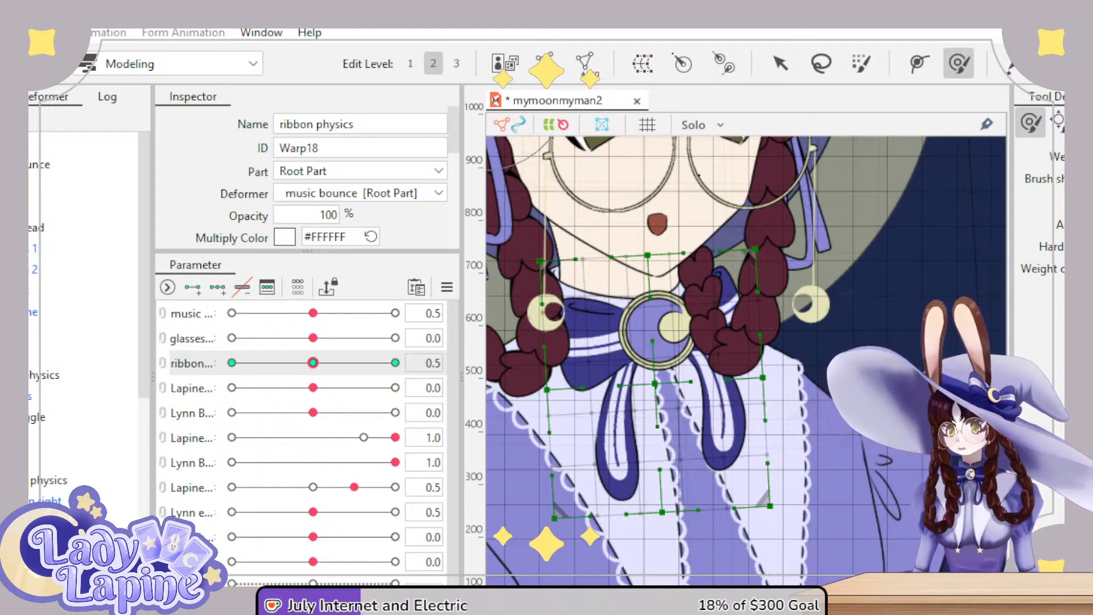
key(ctrl+s)
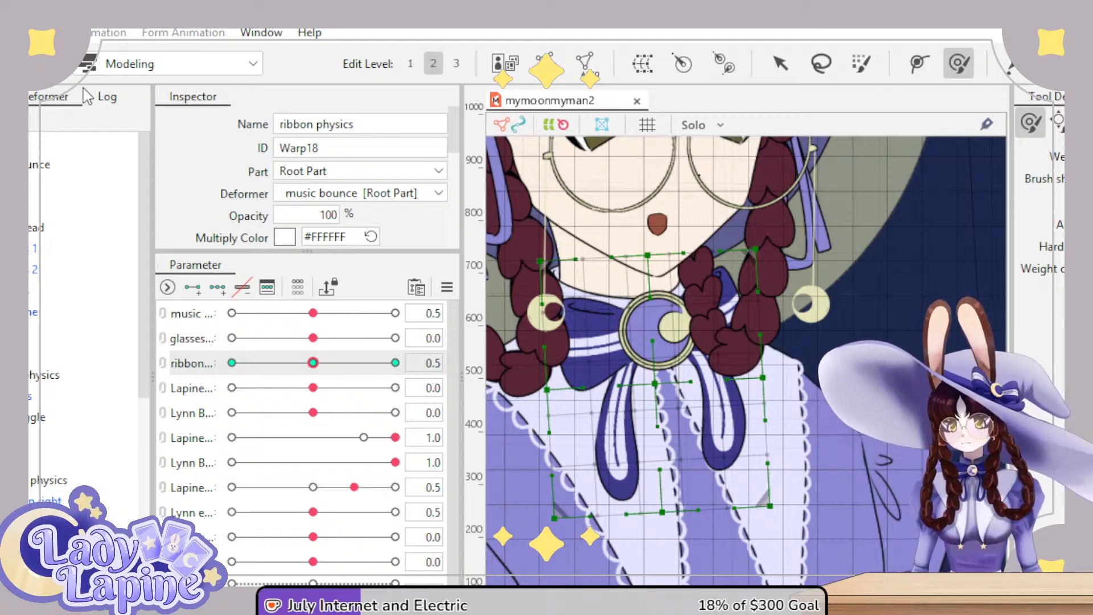
- Test the chest ribbon's sway across the ribbon physics parameter's whole range and return it to 0.5
drag(313, 363, 231, 387)
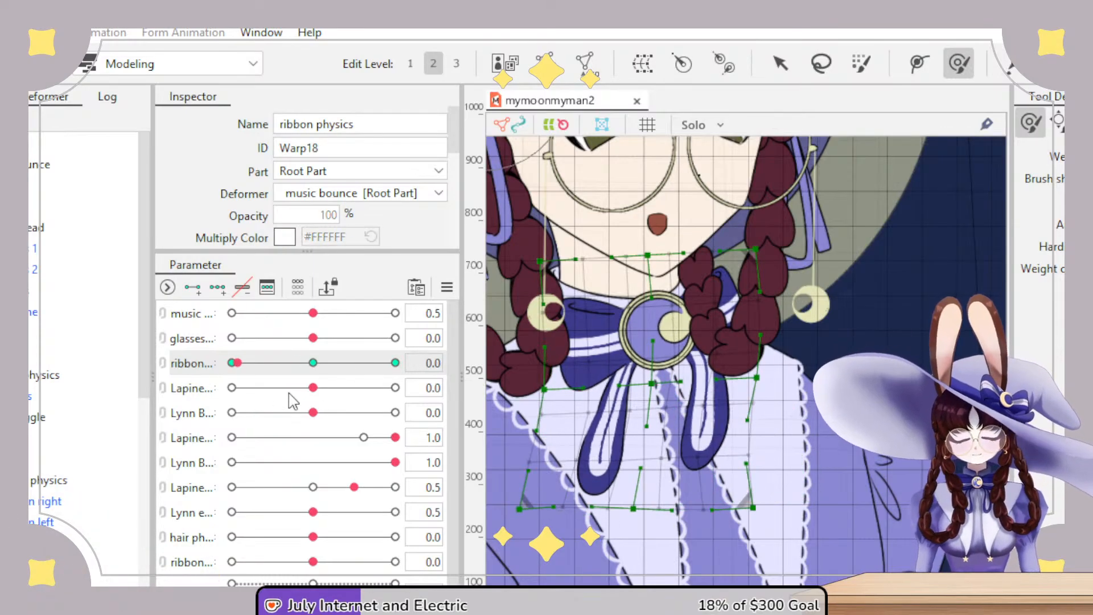
click(313, 363)
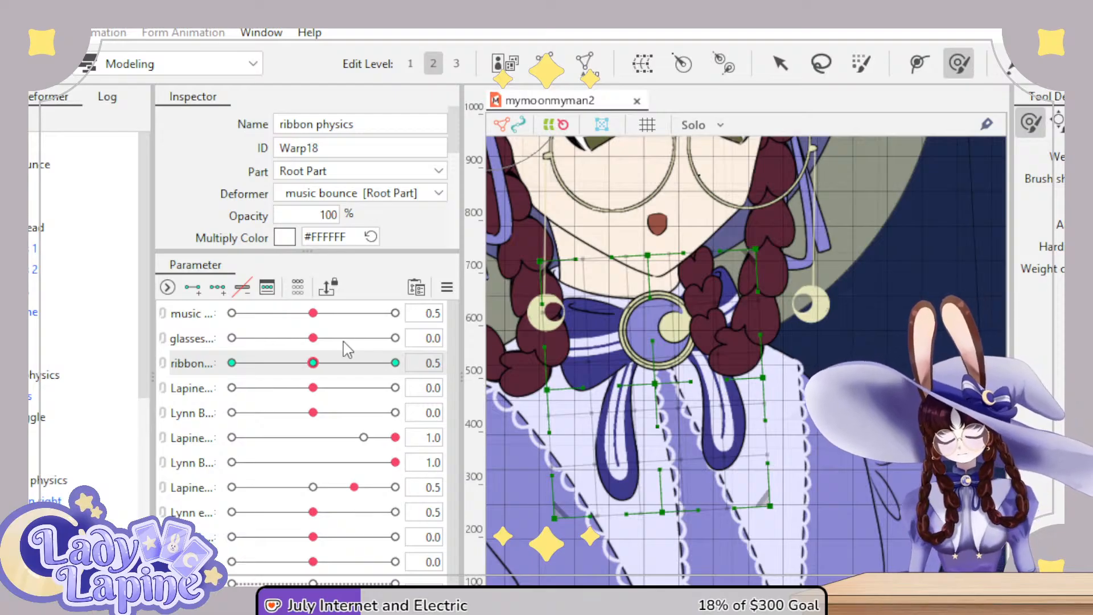
drag(366, 370, 433, 367)
click(315, 364)
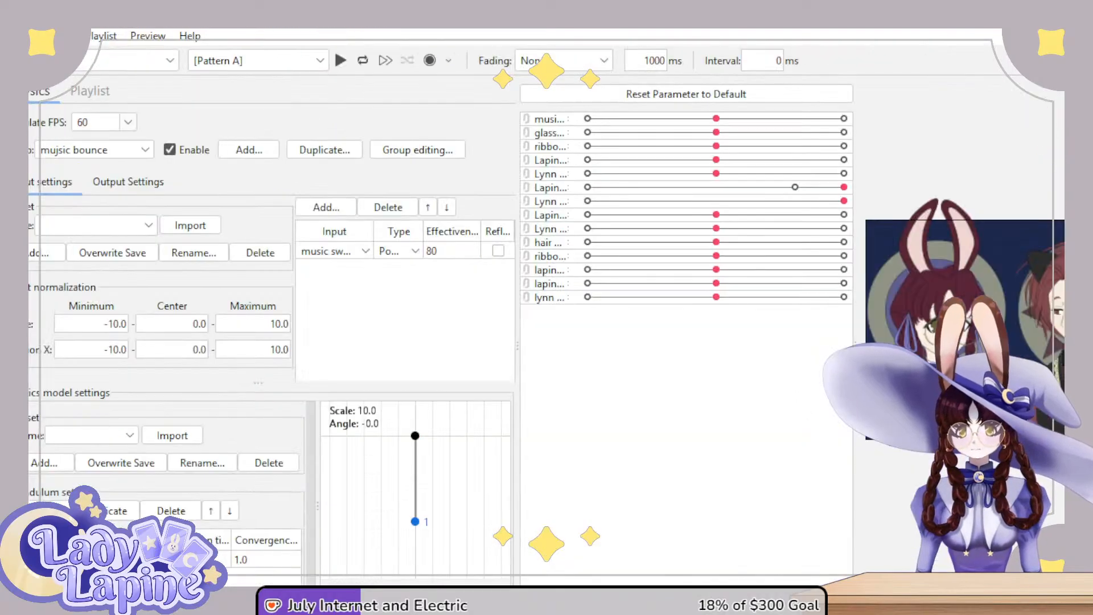
- Add the new ribbon physics parameter to the music bounce group's physics outputs and test it with the music parameter
click(128, 182)
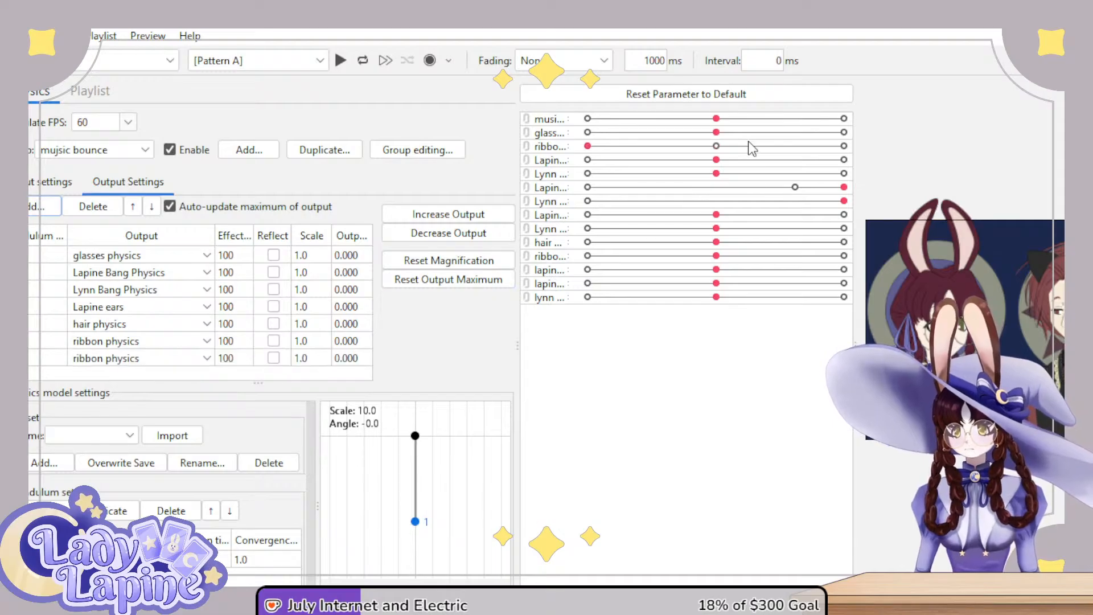
mouse_move(715, 118)
mouse_down()
mouse_move(659, 135)
mouse_move(825, 136)
mouse_move(737, 136)
mouse_move(750, 129)
mouse_move(719, 122)
mouse_up()
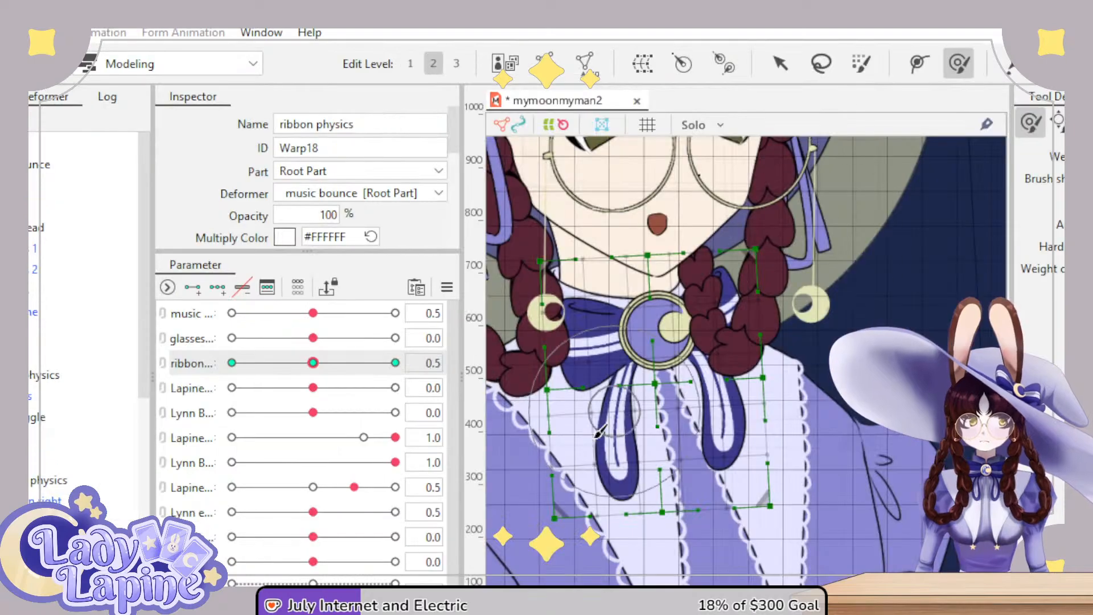
key(Escape)
scroll(308, 532, down, 1)
scroll(318, 500, up, 1)
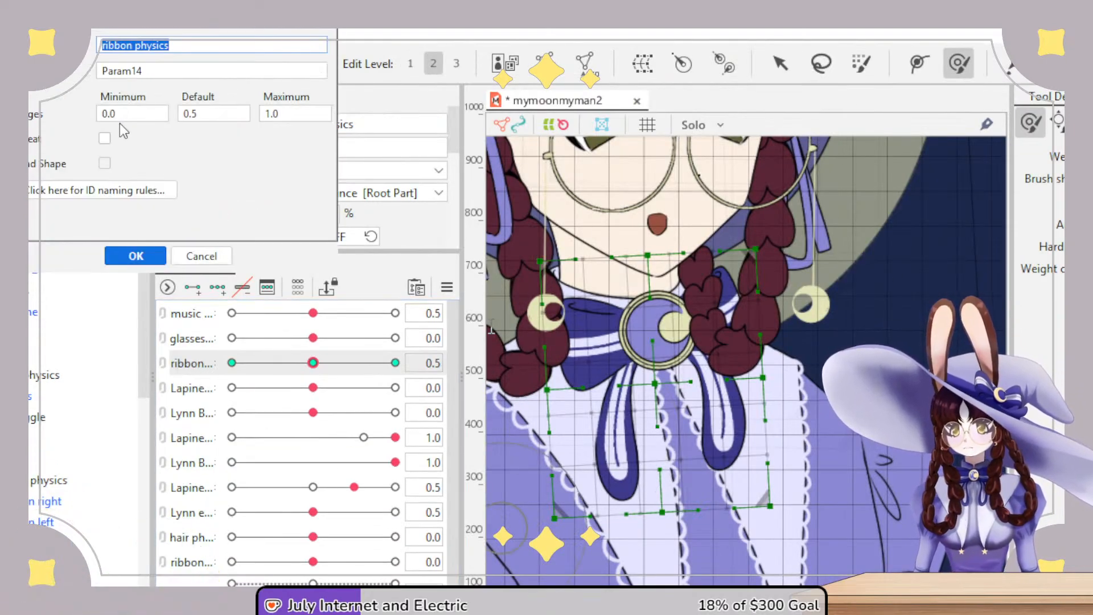
- Set the chest ribbon physics parameter's minimum to -1 and default to 0, and realign its keyforms to -1, 0 and 1
double_click(193, 364)
double_click(126, 114)
text(-1)
key(Return)
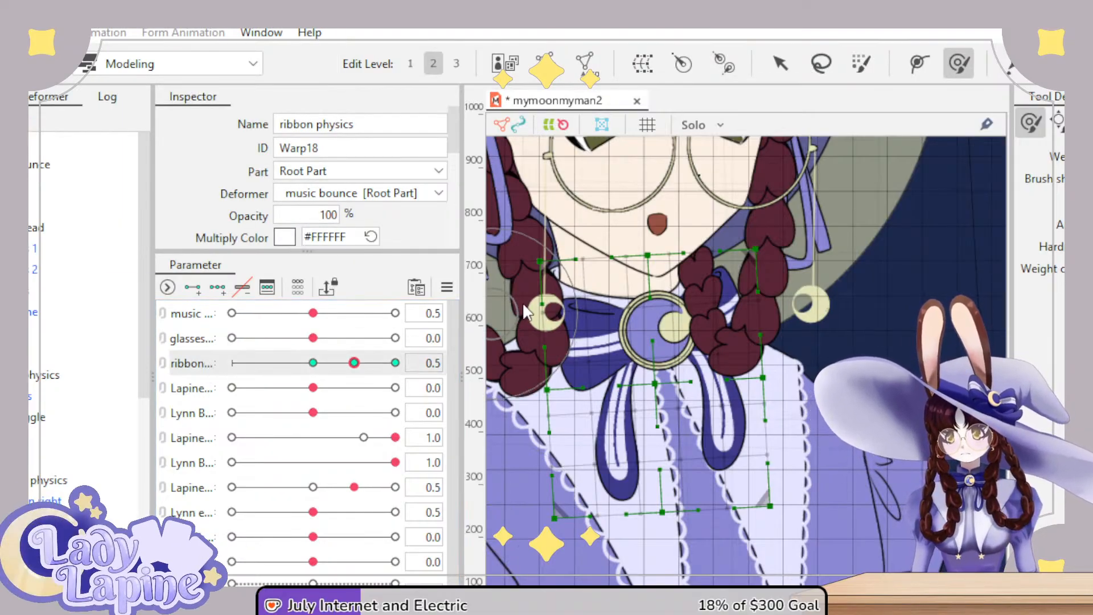
double_click(210, 364)
double_click(204, 114)
text(0)
key(Return)
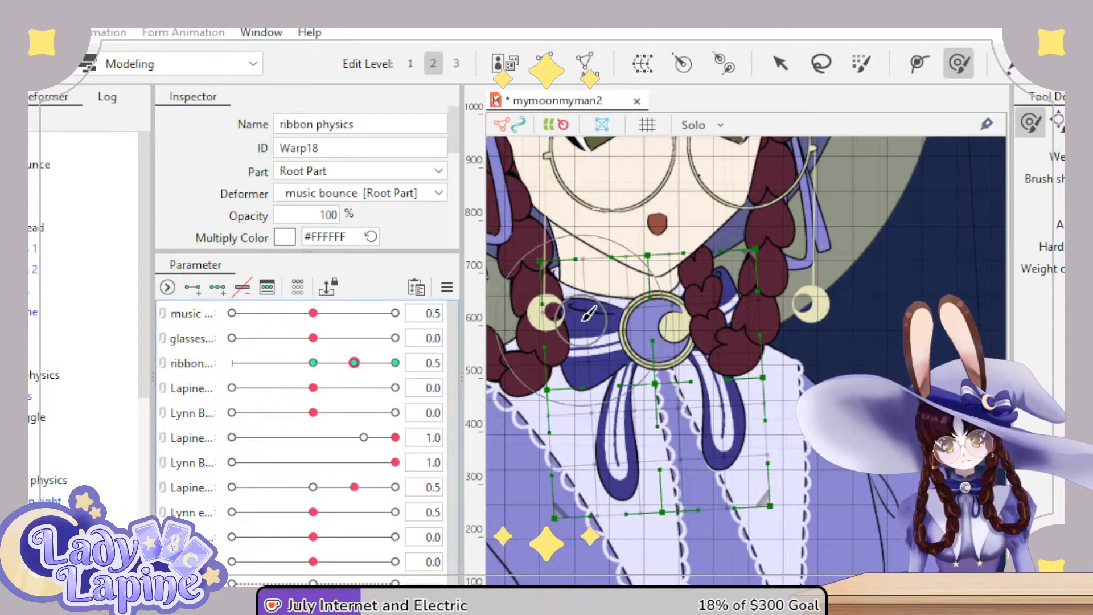
click(396, 362)
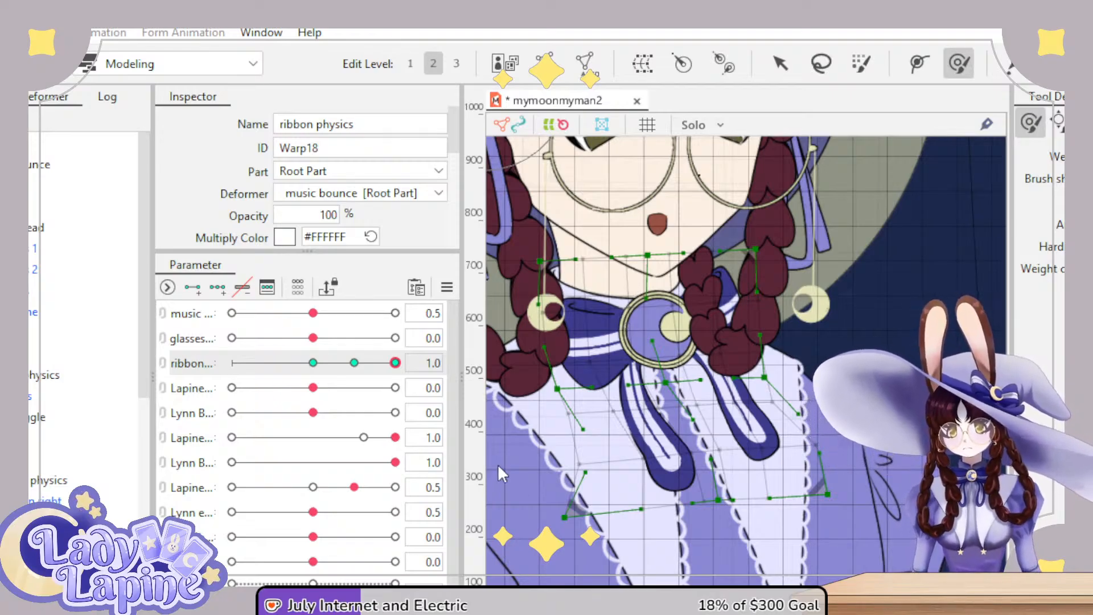
drag(371, 362, 313, 362)
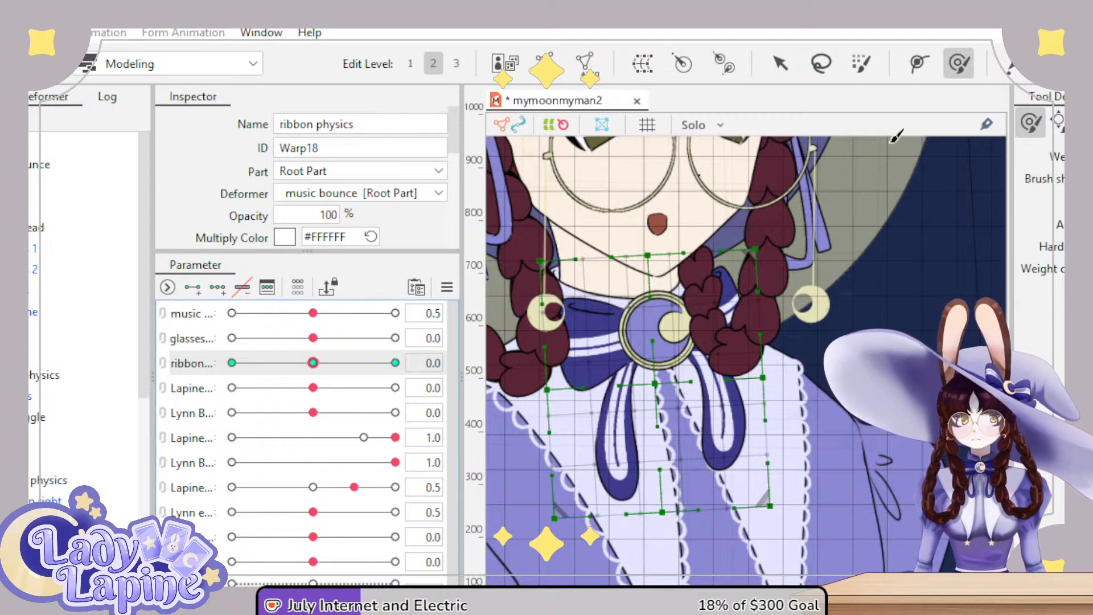
- Create a warp deformer named Moon around the background moon shapes behind Lapine
scroll(723, 391, down, 5)
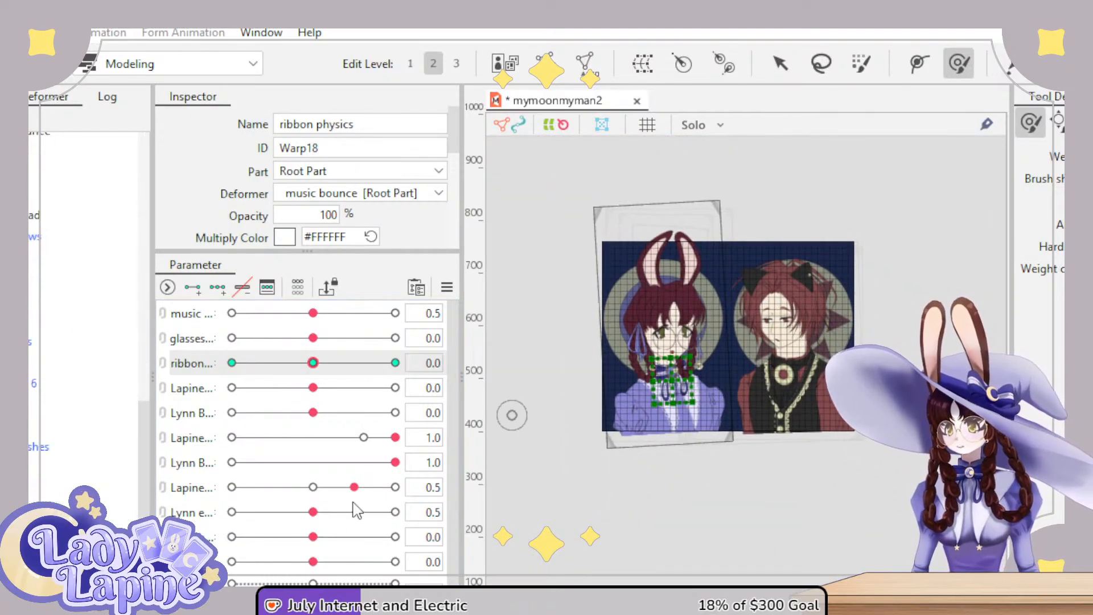
scroll(449, 380, down, 1)
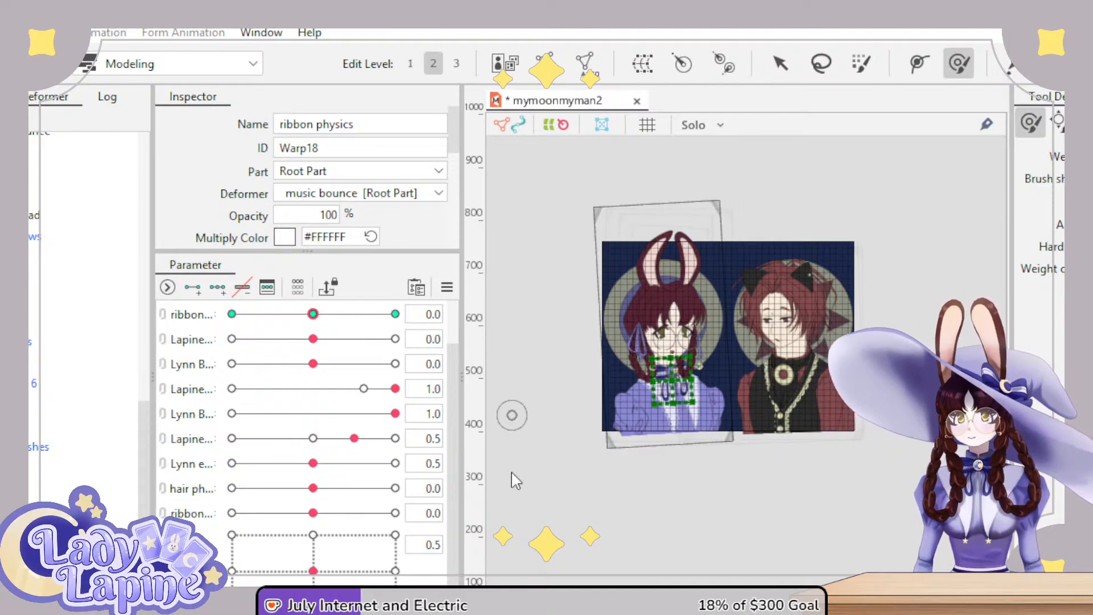
scroll(515, 475, down, 1)
scroll(708, 370, down, 2)
drag(708, 370, 708, 317)
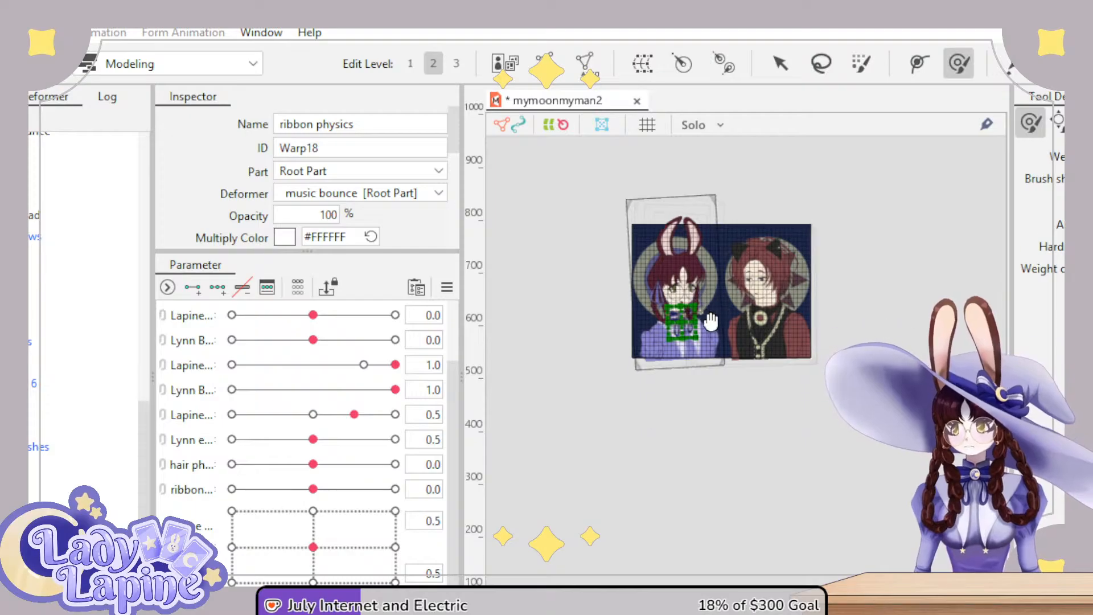
click(796, 285)
click(677, 285)
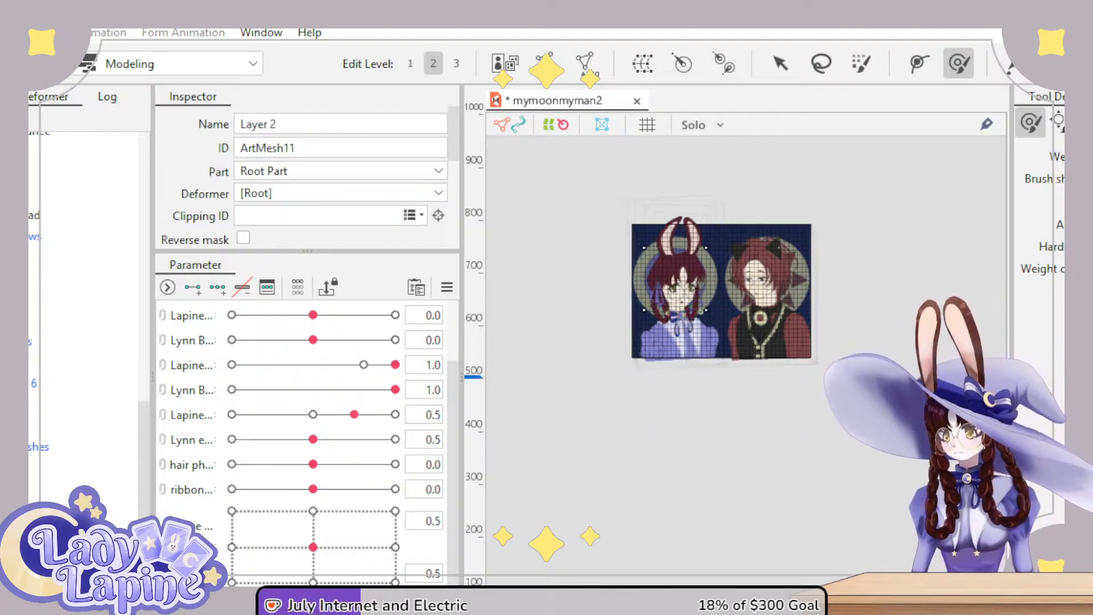
ctrl+click(674, 267)
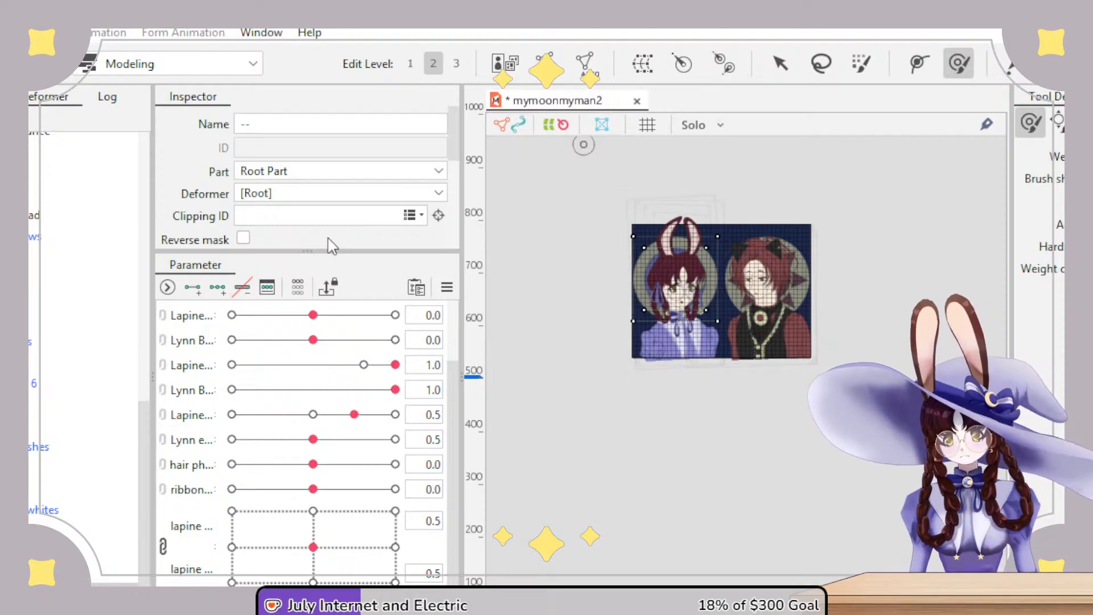
click(425, 515)
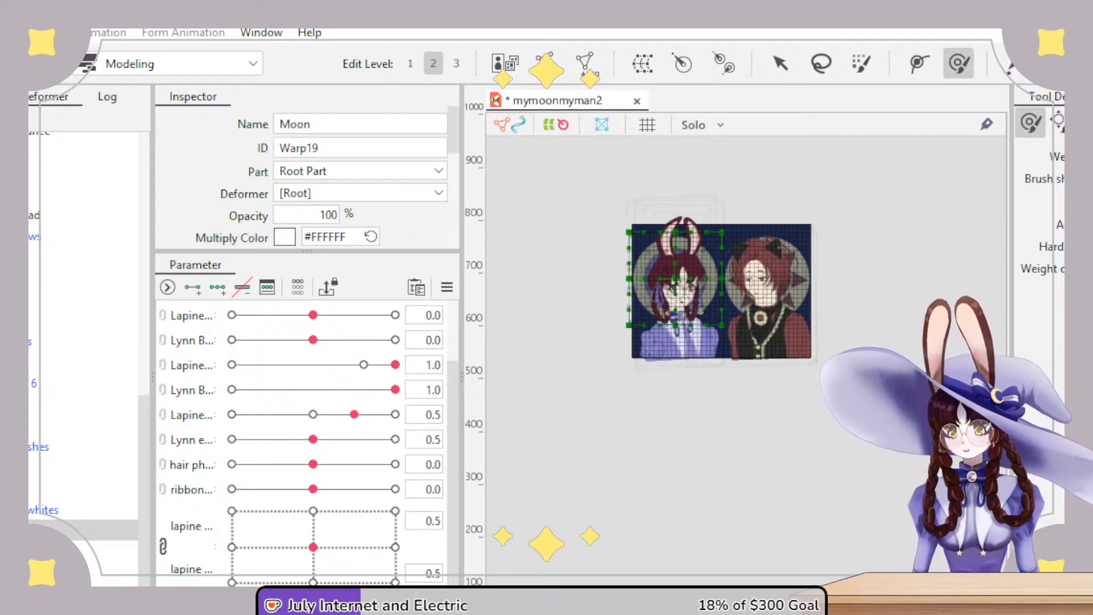
- Create a warp deformer named sun around the background sun shapes behind Lynn
click(766, 273)
ctrl+click(765, 308)
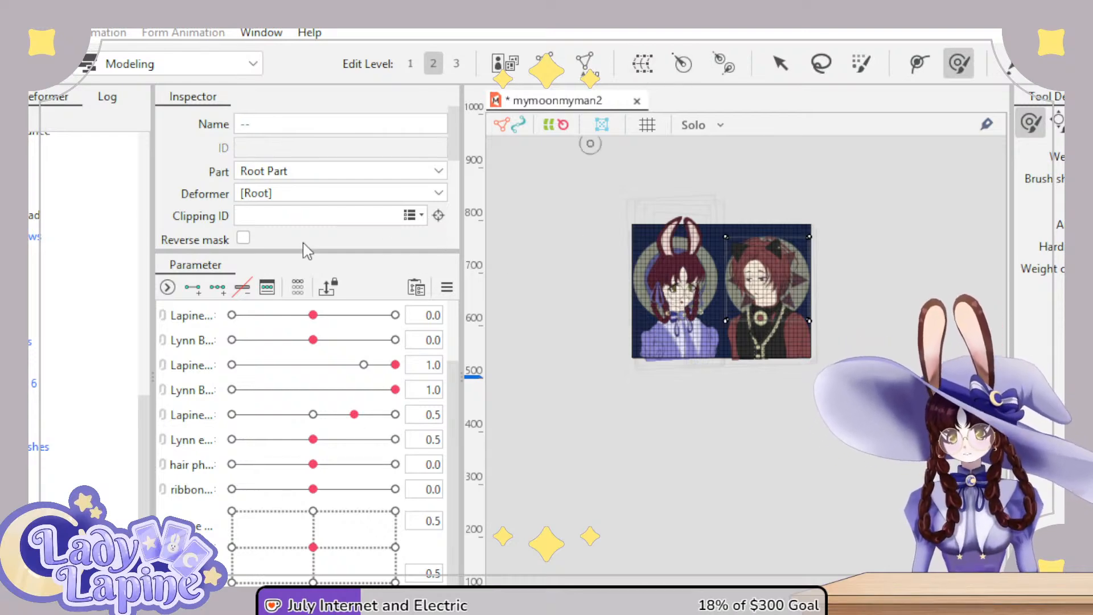
click(602, 124)
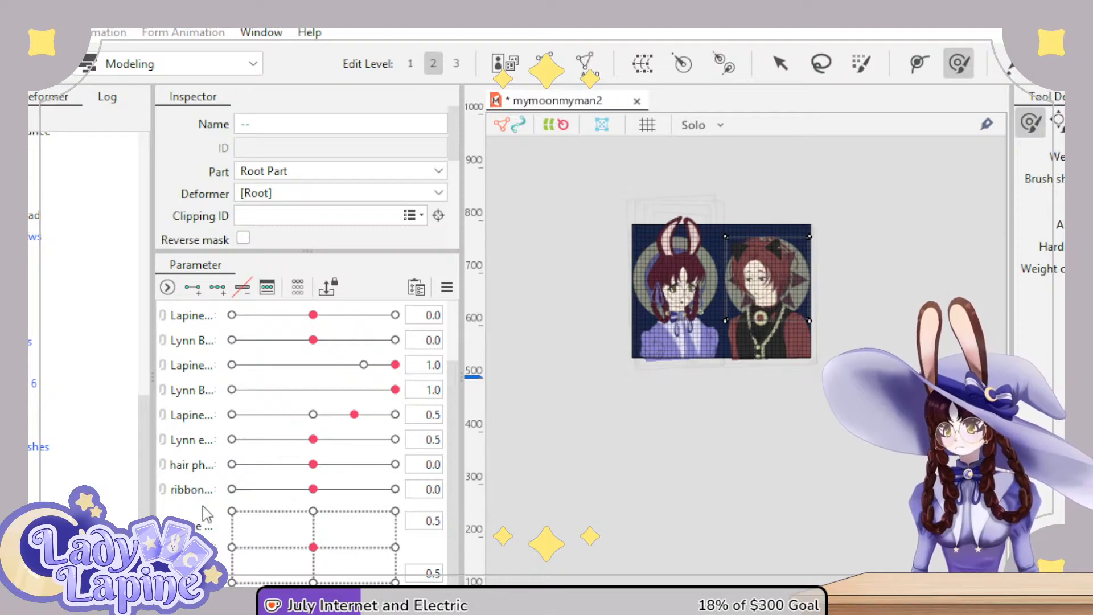
click(437, 529)
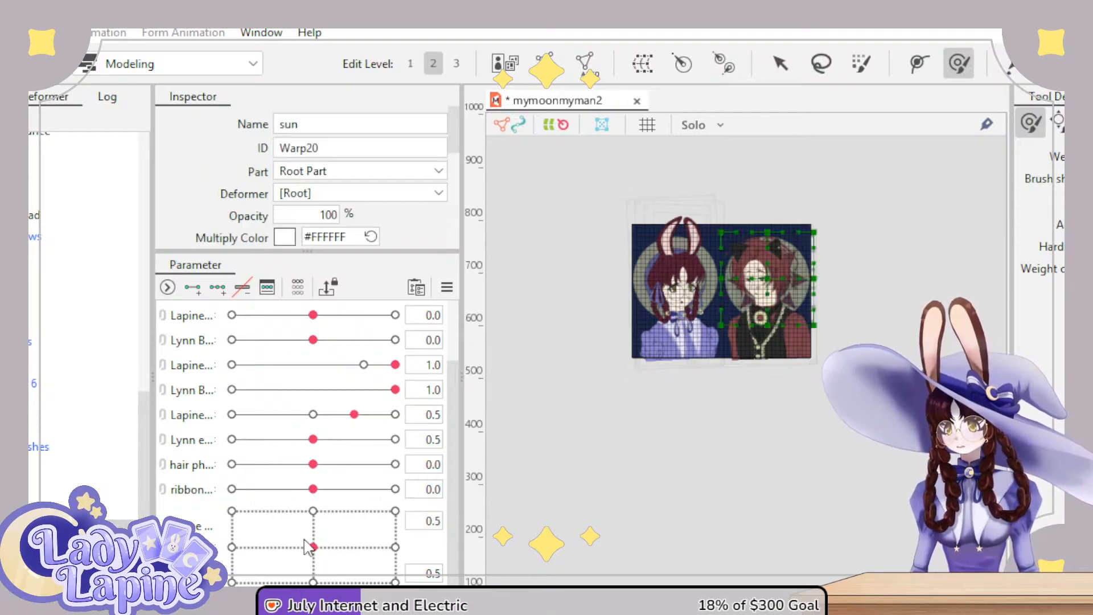
- Add a rotation deformer for the sun warp deformer and another for the Moon warp deformer
scroll(453, 526, down, 1)
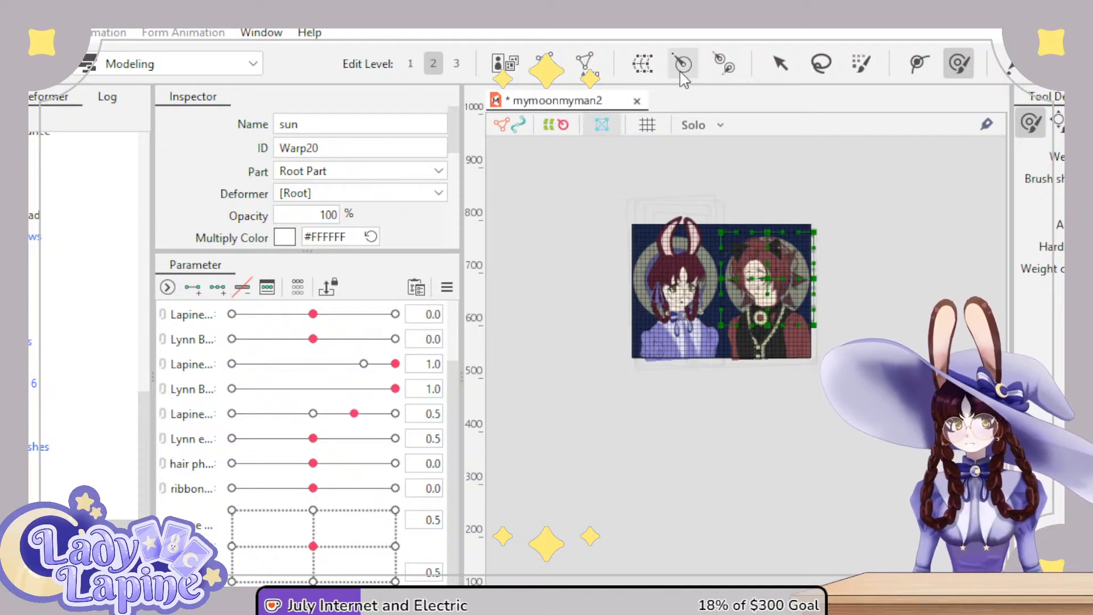
click(391, 462)
click(563, 398)
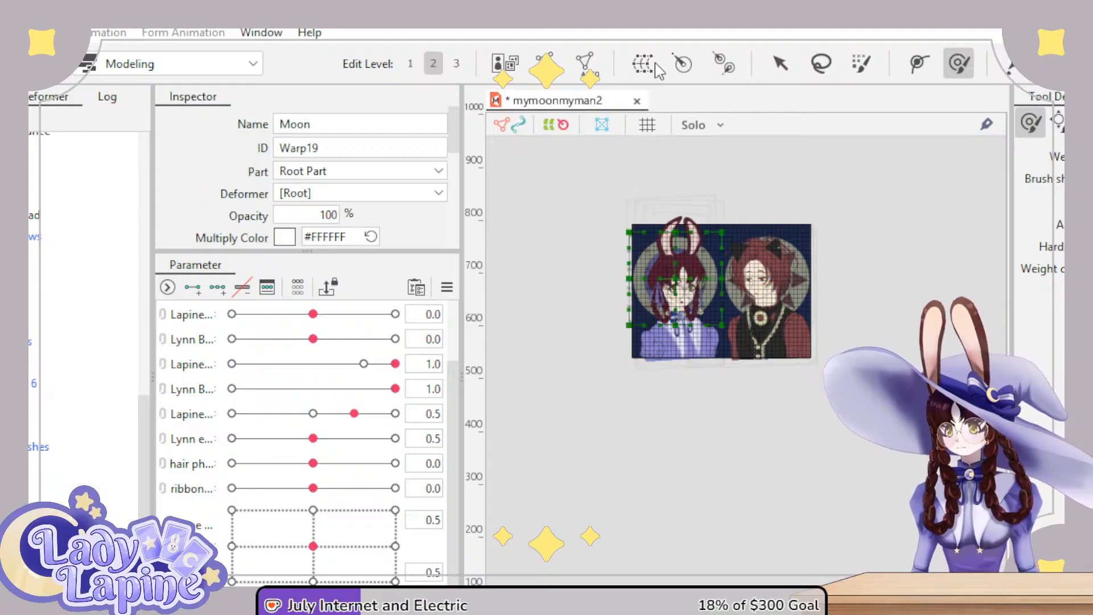
click(405, 463)
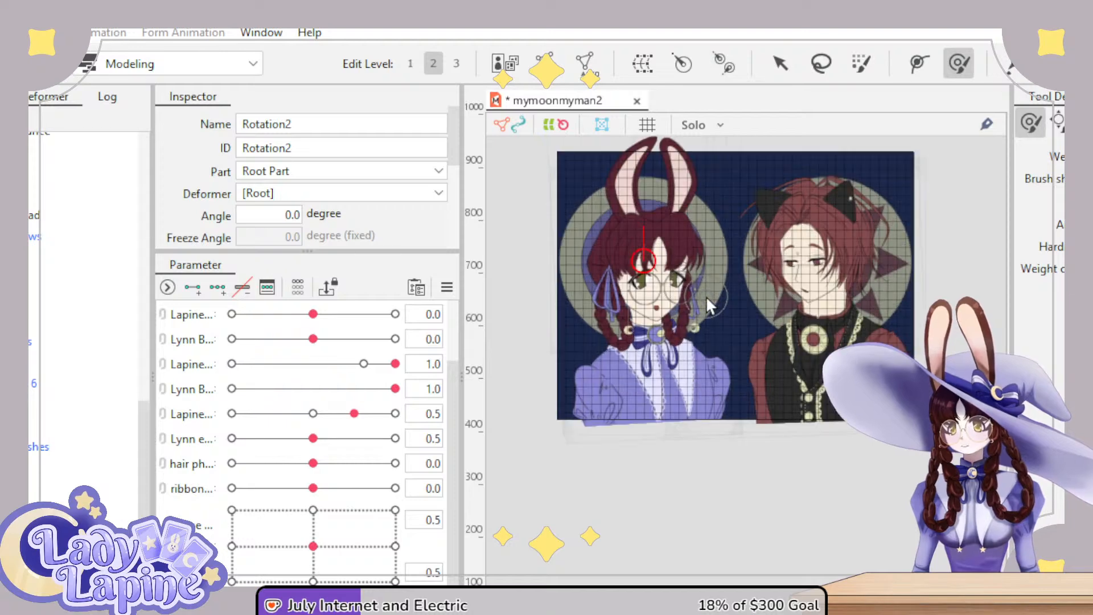
- Compare the pivots of the two new rotation deformers and select the sun's one with the Arrow tool
scroll(708, 297, up, 3)
scroll(716, 296, up, 2)
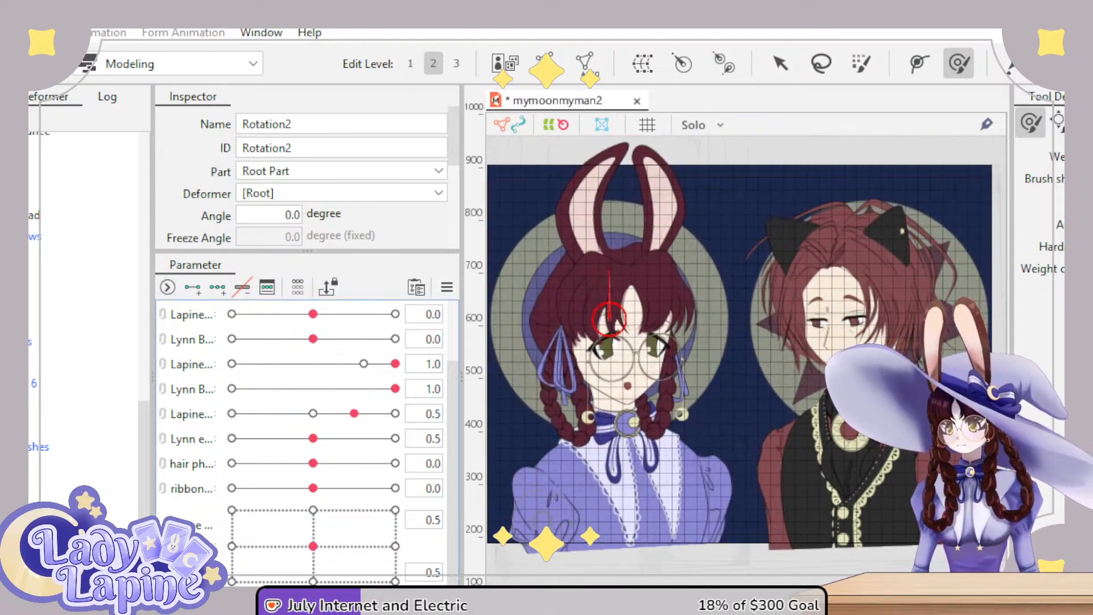
click(88, 501)
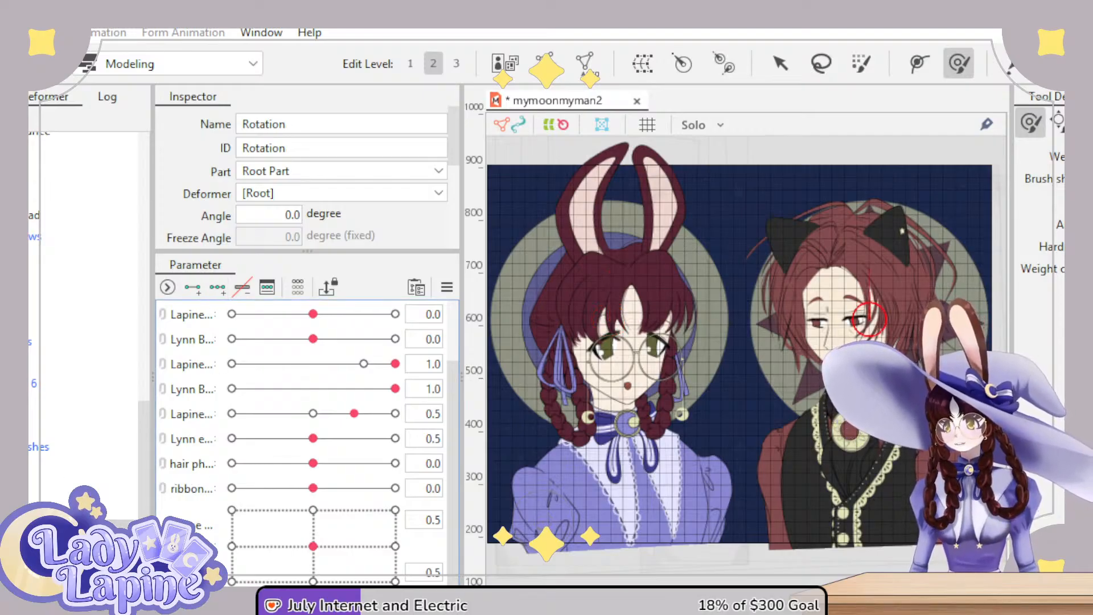
click(91, 513)
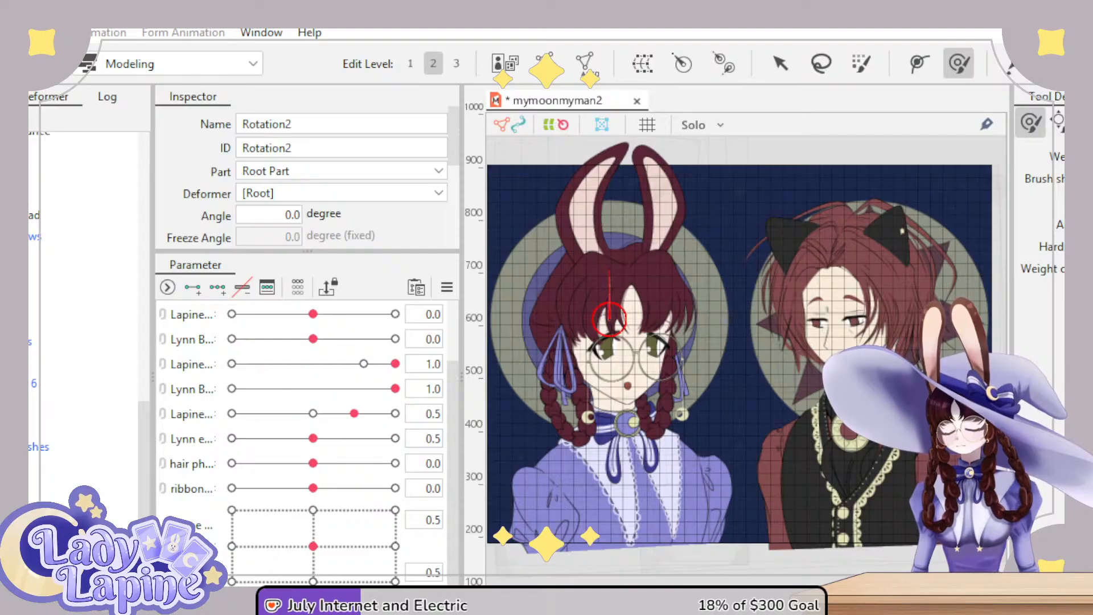
click(89, 502)
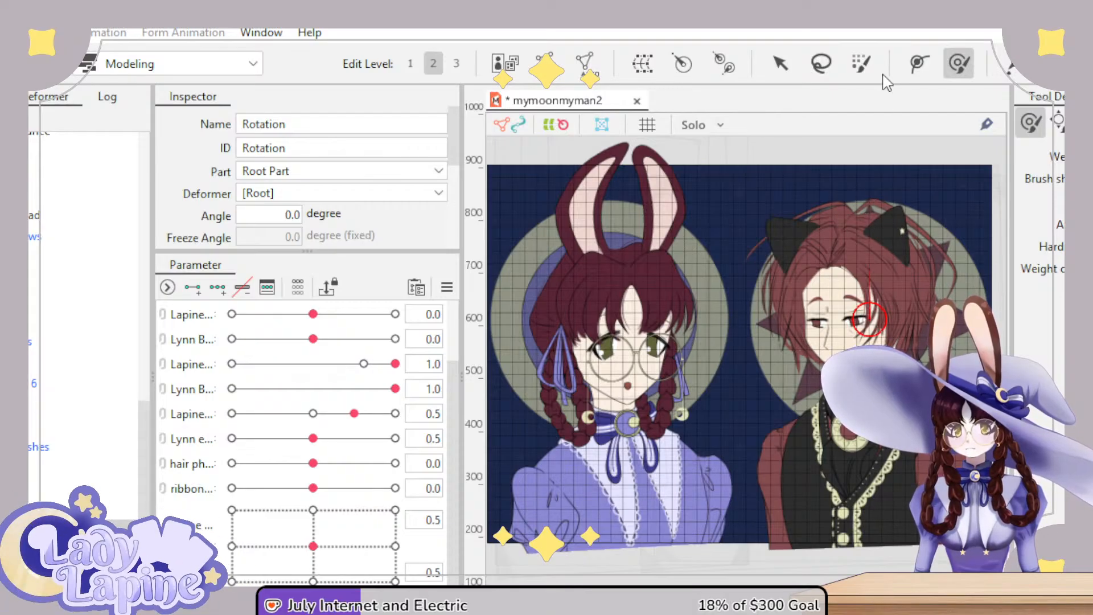
click(780, 64)
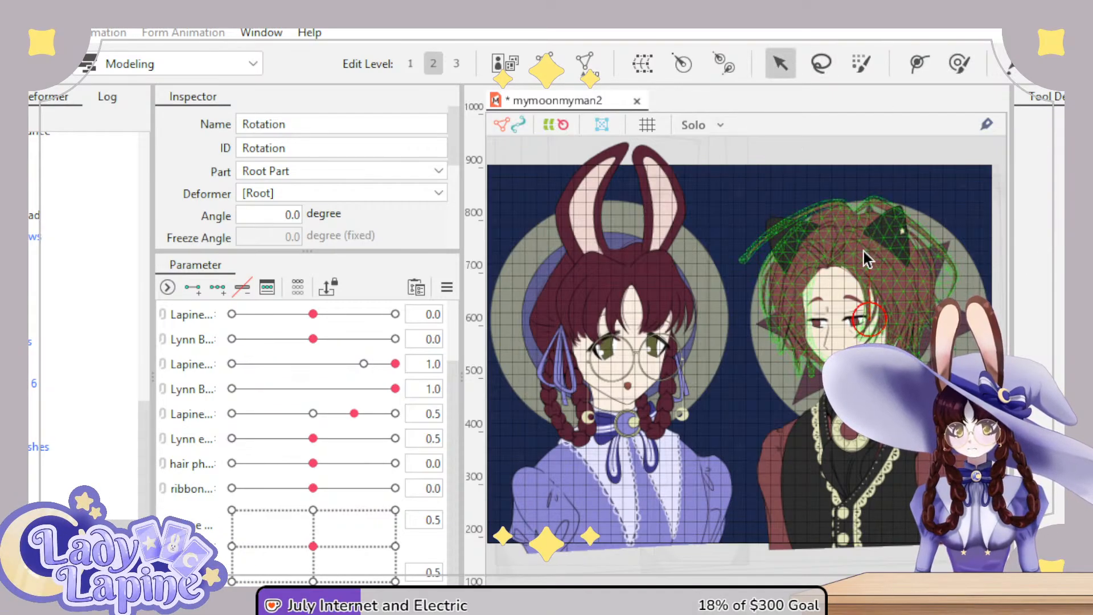
- Try rotating the sun behind Lynn freehand by about -180 degrees, then undo the rotations
drag(873, 276, 866, 364)
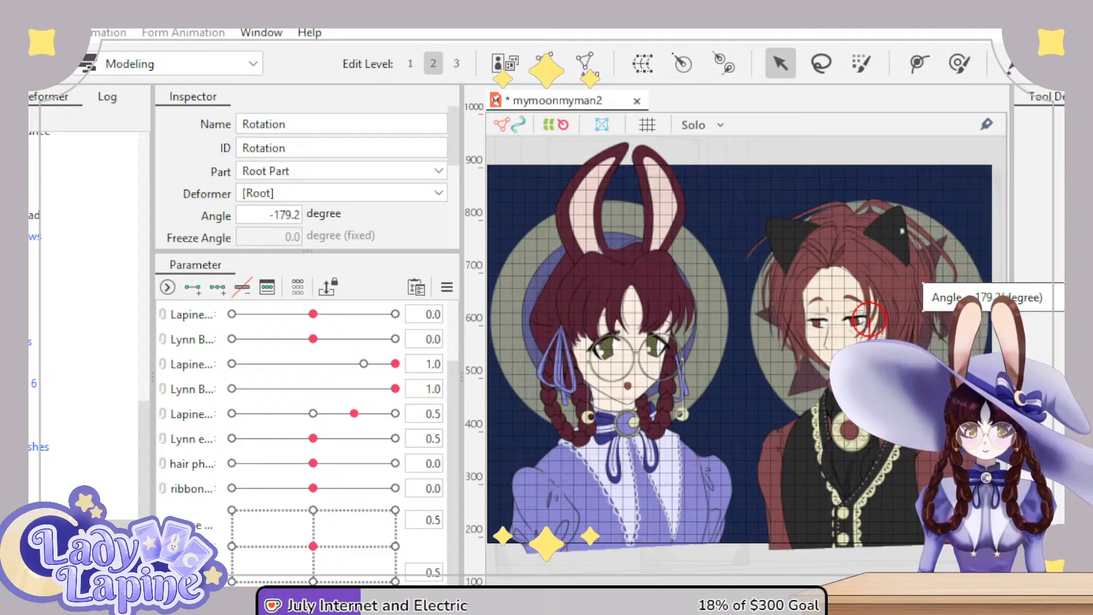
mouse_move(918, 278)
mouse_down()
mouse_move(851, 279)
mouse_move(937, 282)
mouse_move(914, 276)
mouse_move(923, 272)
mouse_up()
key(ctrl+z)
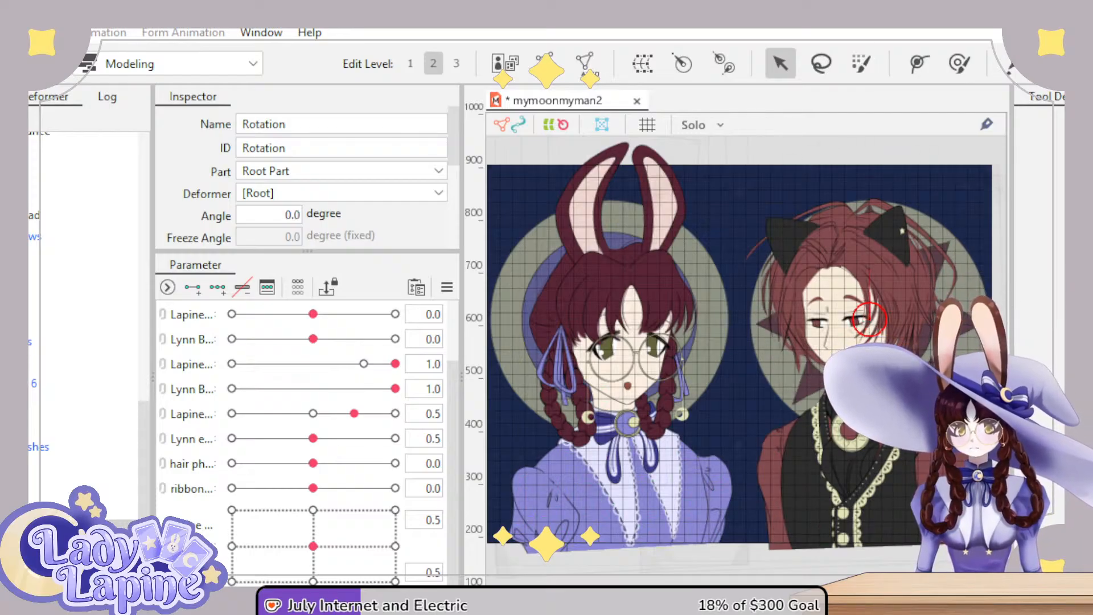
key(ctrl+y)
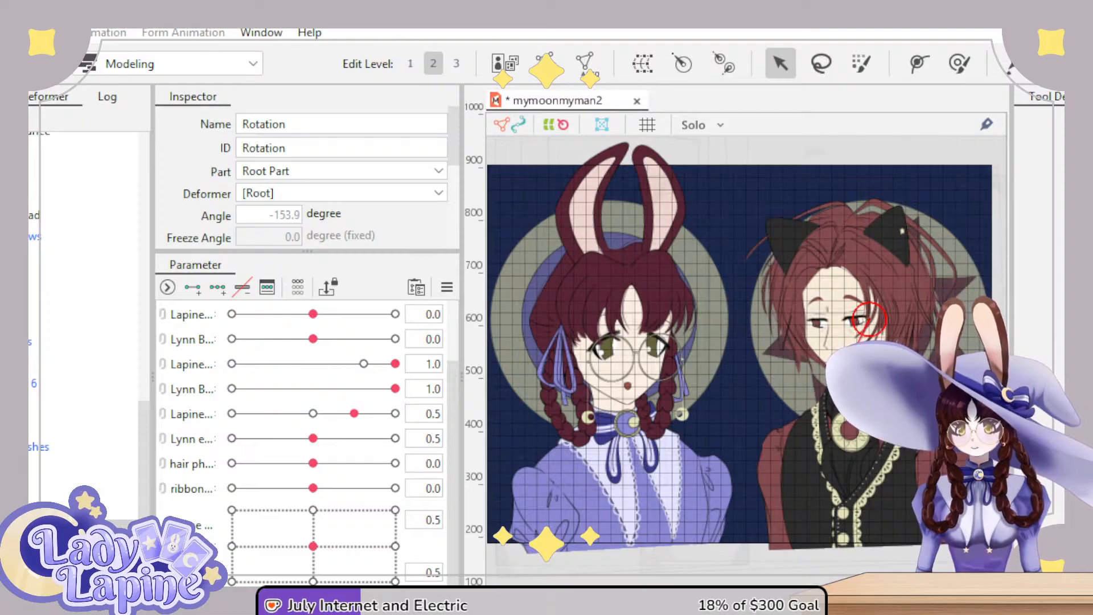
drag(919, 268, 915, 264)
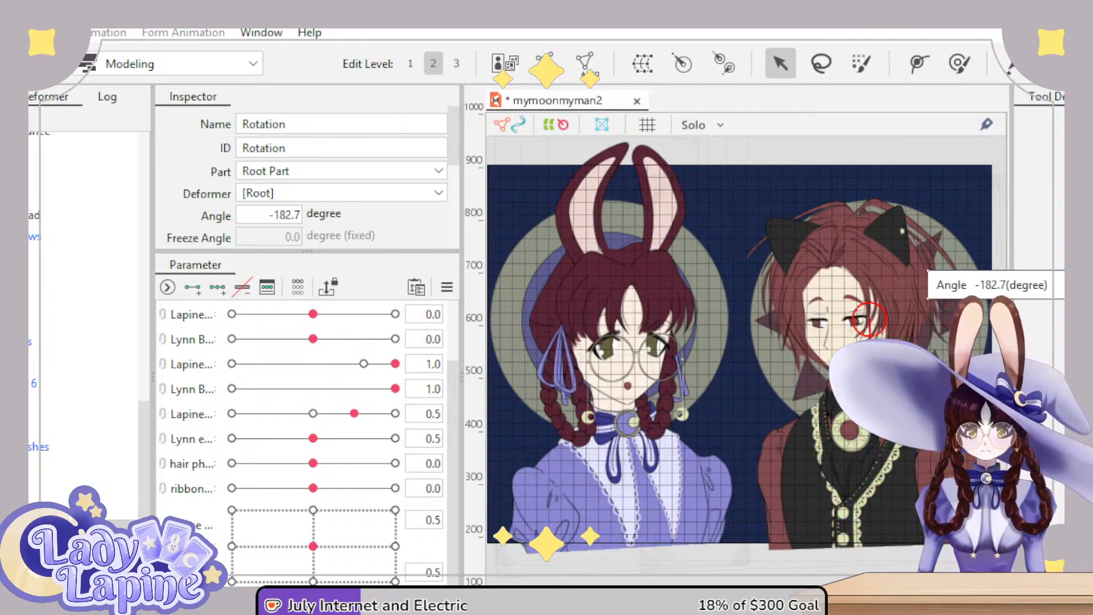
key(ctrl+z)
key(ctrl+z)
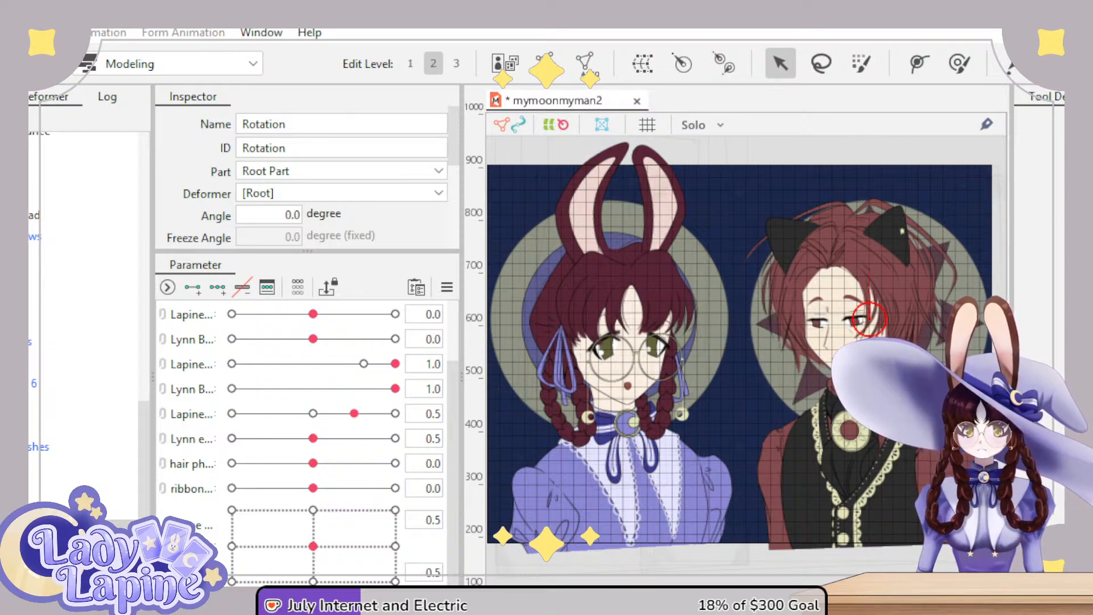
- Try several more freehand turns of the sun's rotation deformer, undoing each one to restore its starting angle
drag(869, 296, 809, 398)
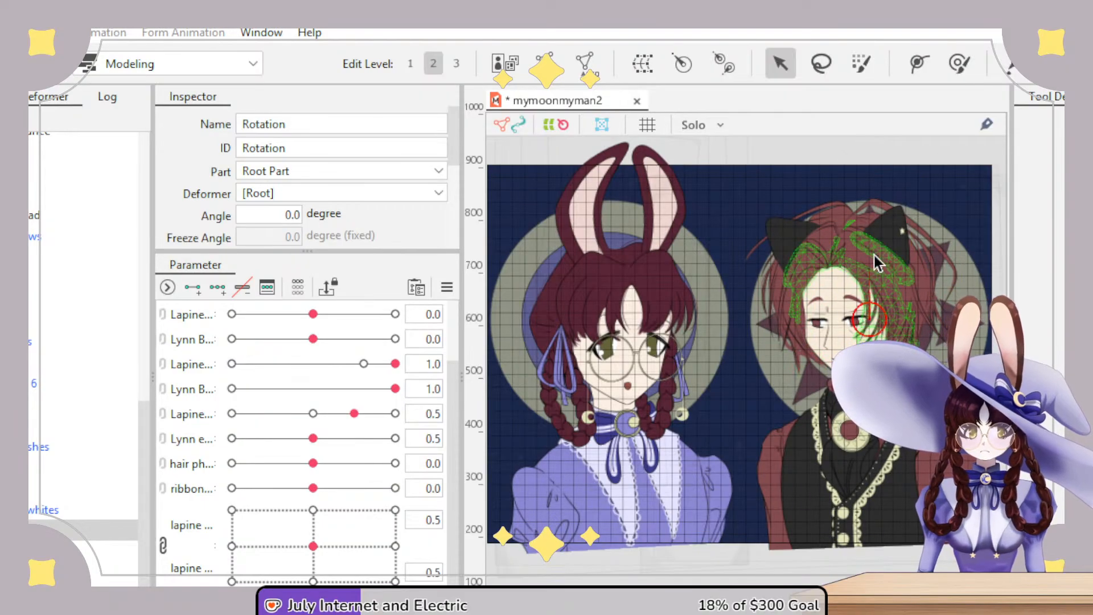
drag(868, 262, 708, 373)
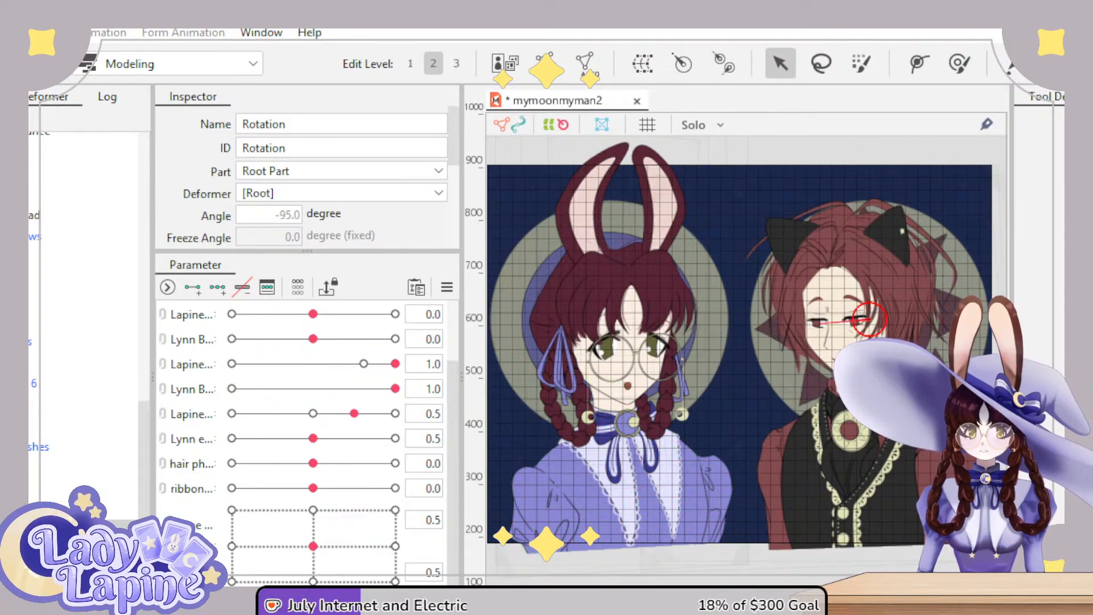
key(ctrl+z)
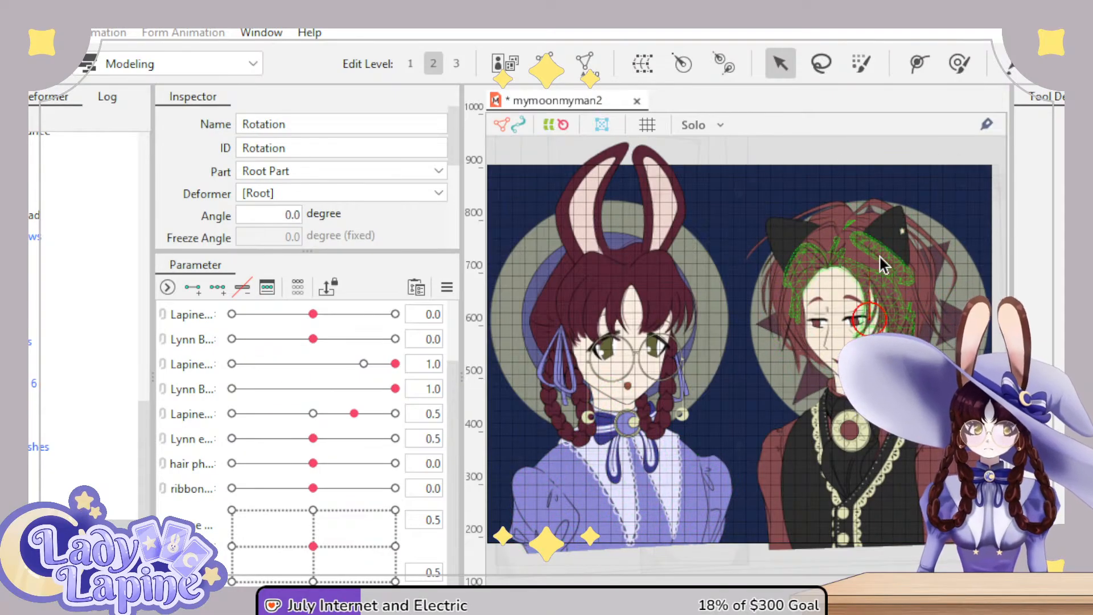
drag(867, 262, 863, 262)
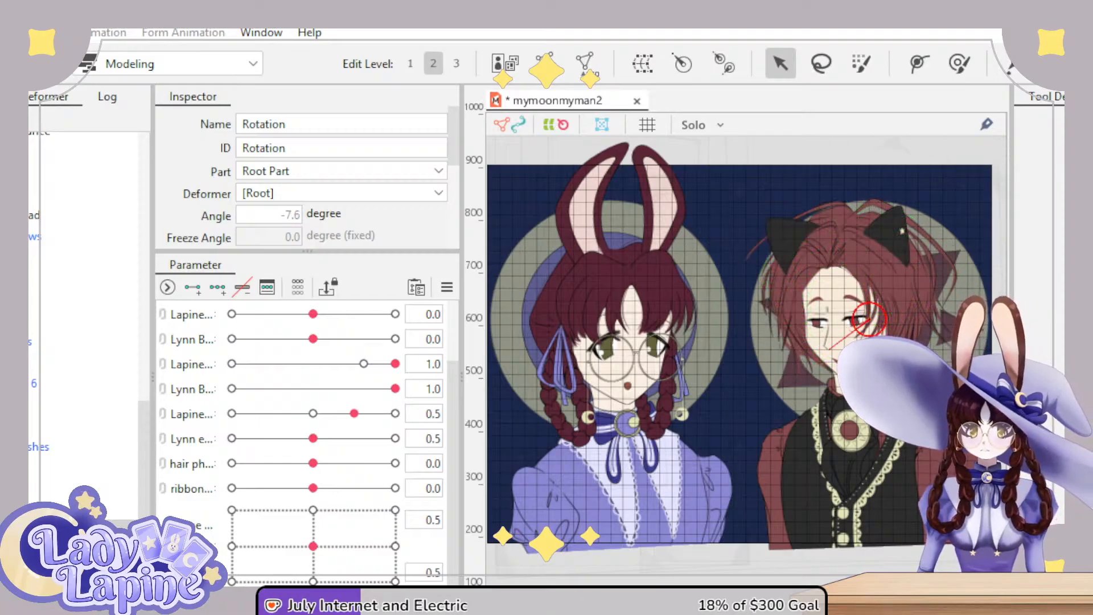
key(ctrl+z)
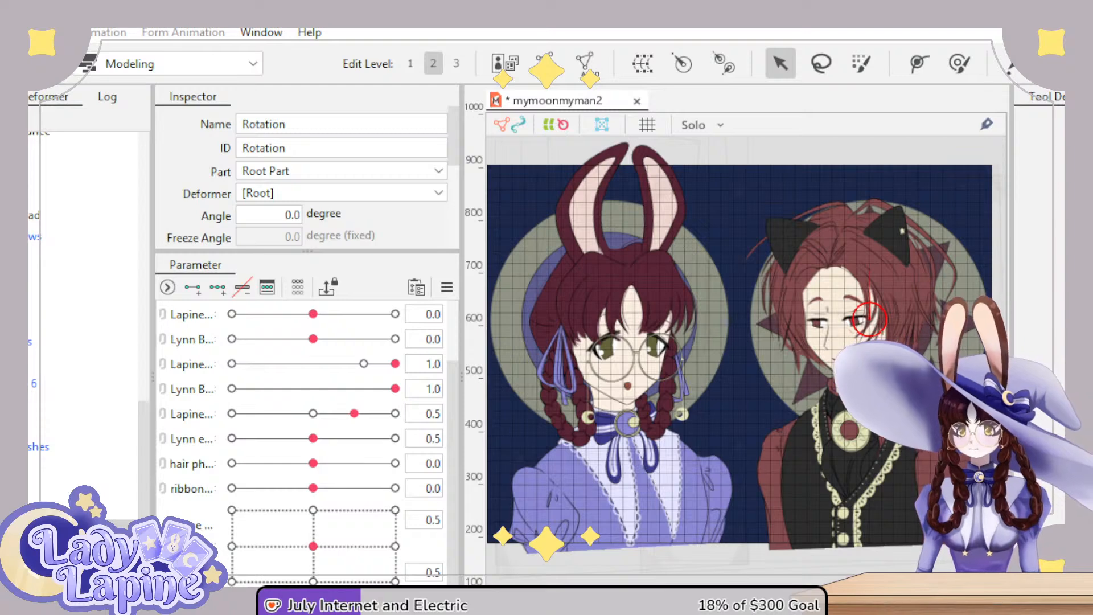
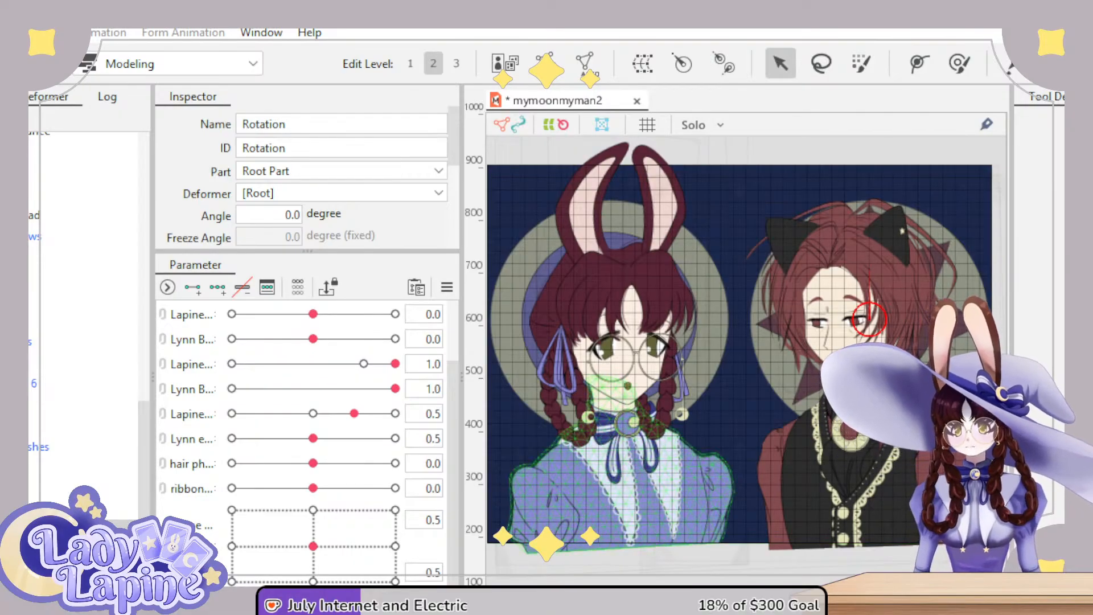
drag(869, 277, 868, 336)
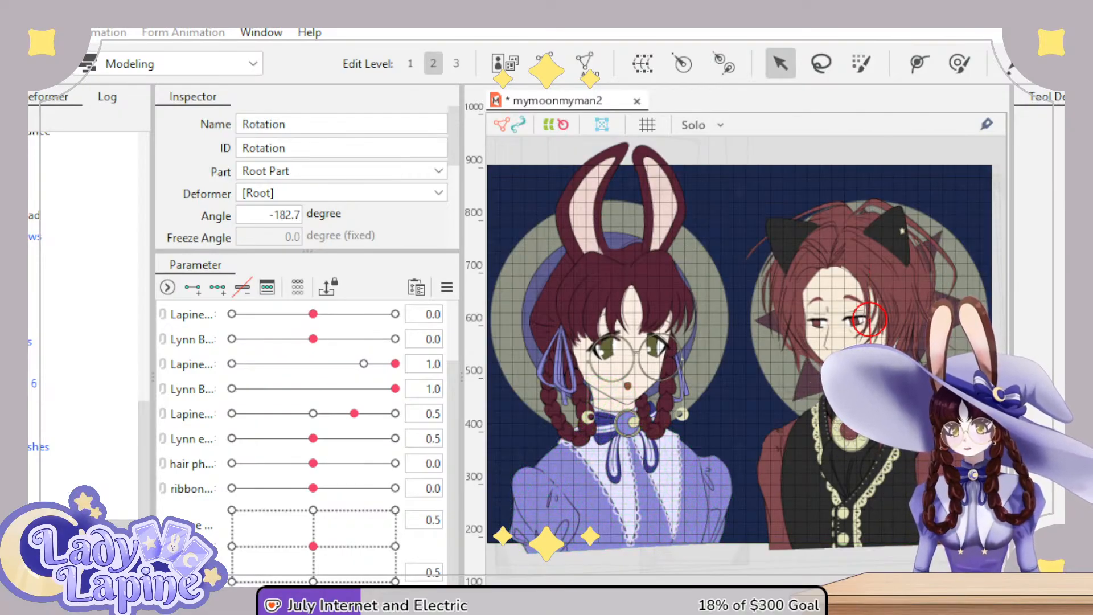
key(ctrl+z)
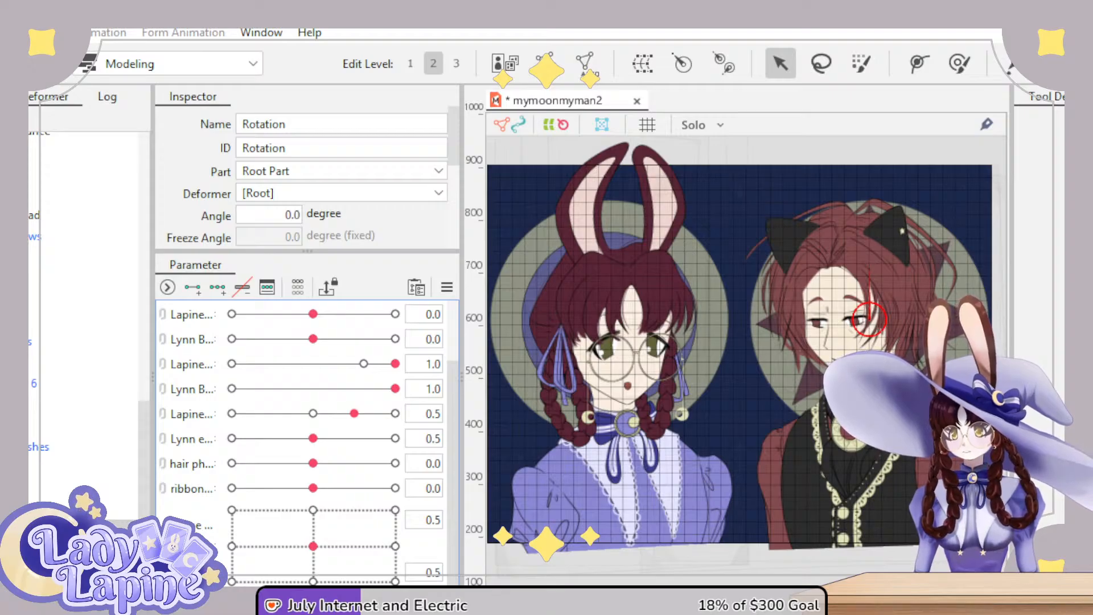
- Try setting the sun rotation deformer's angle to -360 degrees, then undo it
drag(289, 216, 287, 216)
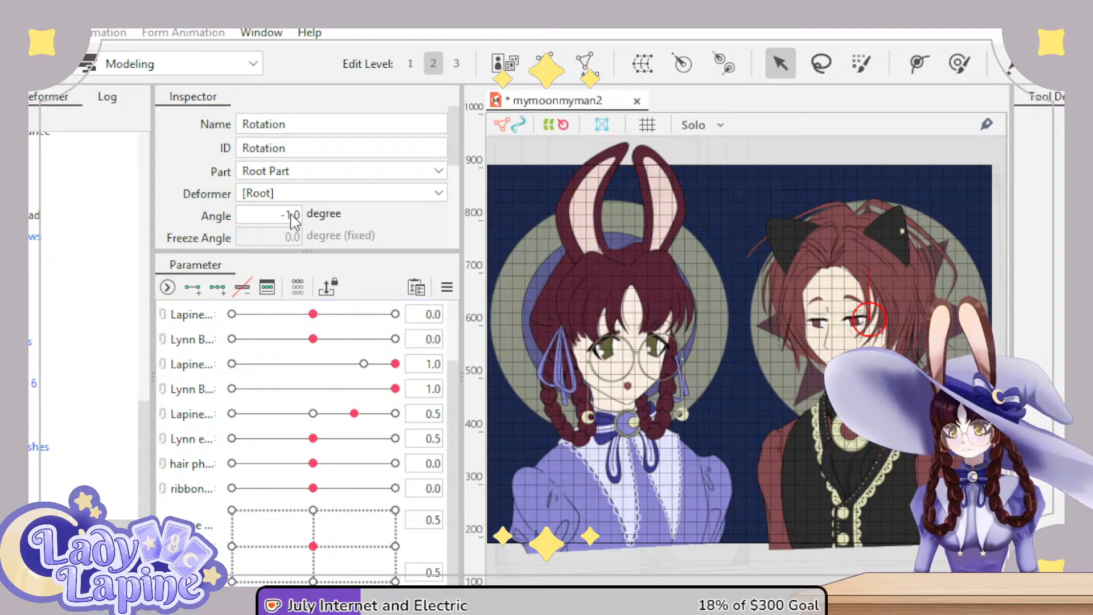
double_click(293, 214)
text(360)
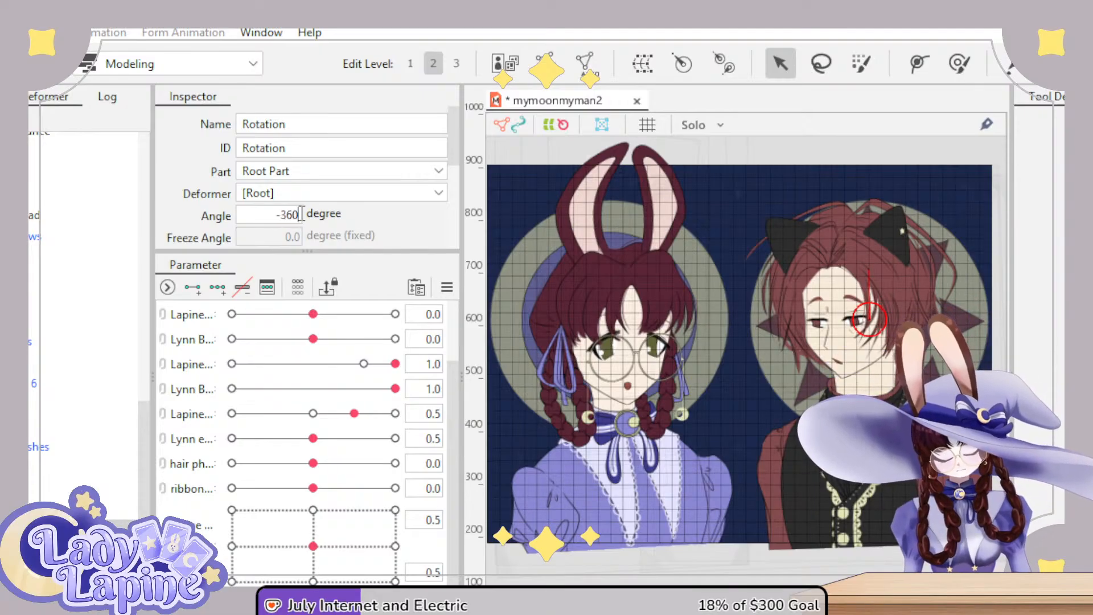
key(Return)
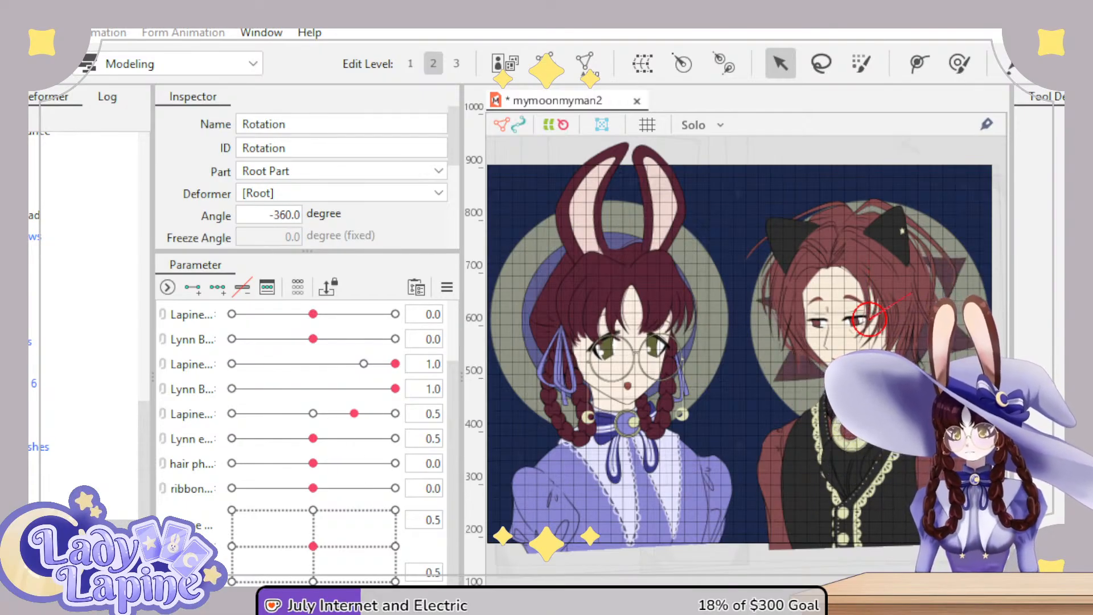
key(ctrl+z)
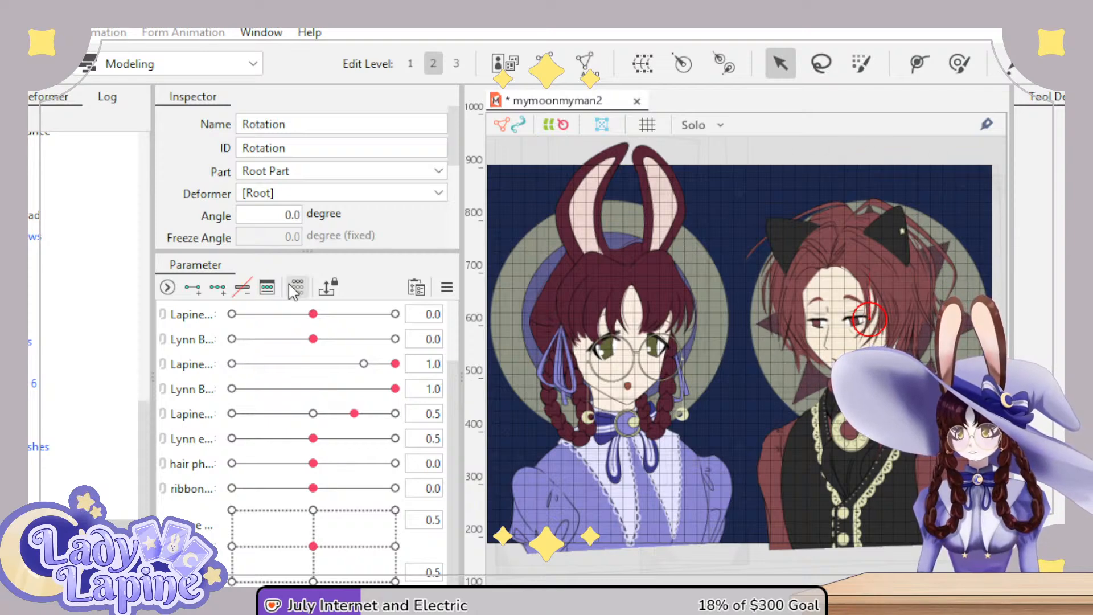
- Set the sun rotation deformer's angle to 180 degrees at one parameter position and enter 360 degrees at another
double_click(292, 215)
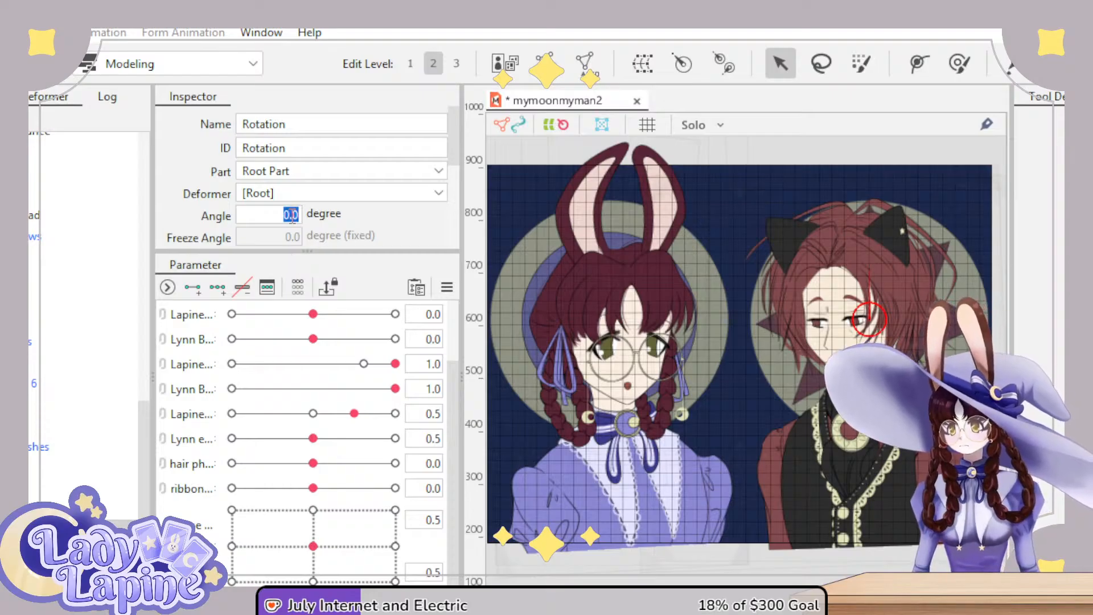
text(180)
key(Return)
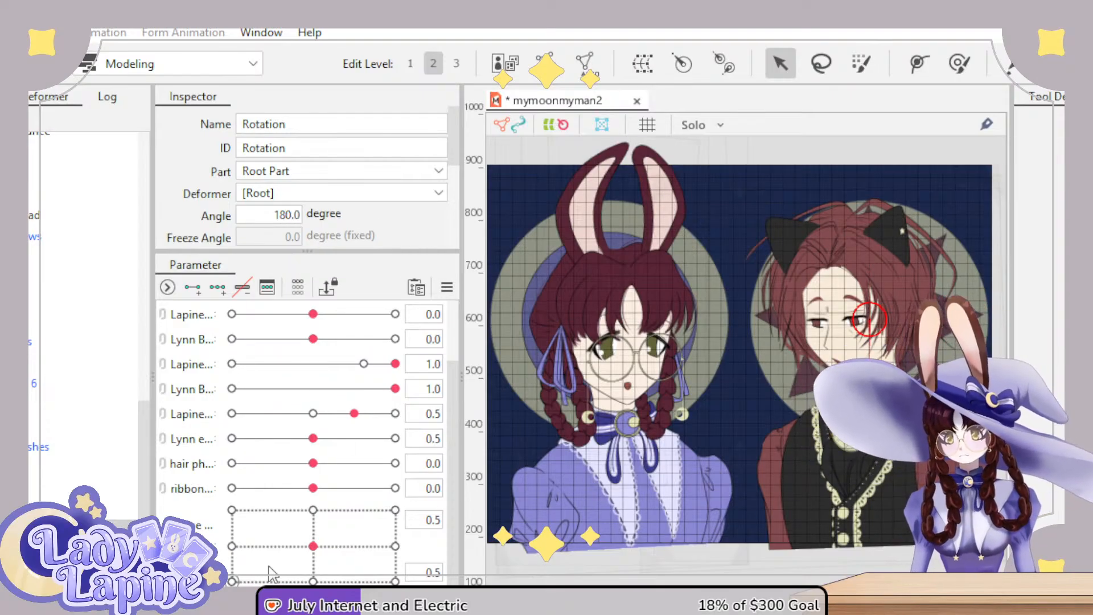
mouse_move(313, 601)
mouse_down()
mouse_move(340, 601)
mouse_move(313, 601)
mouse_up()
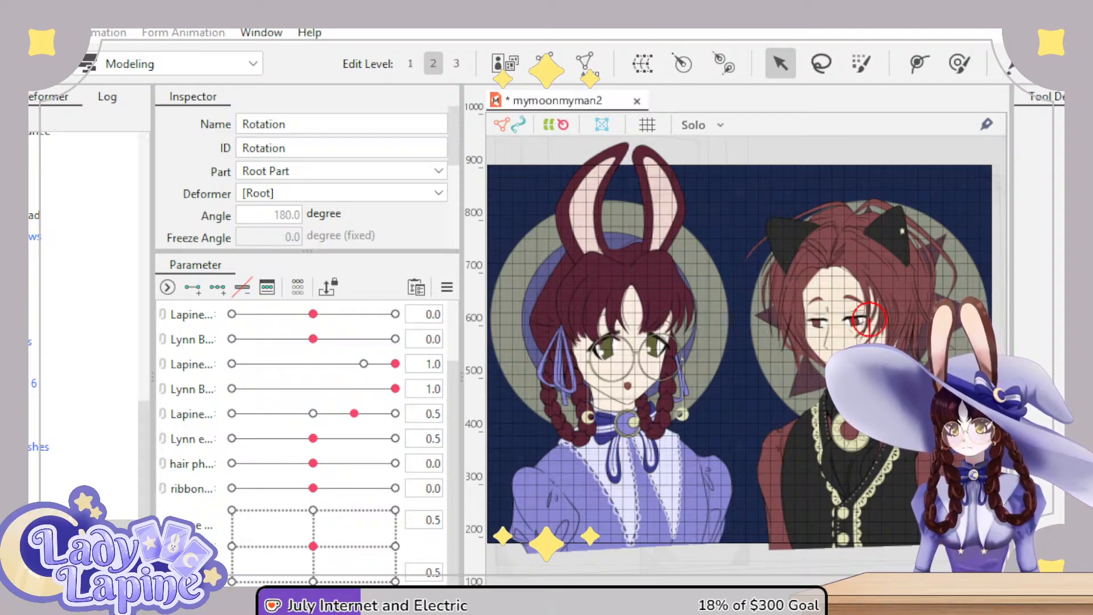
double_click(292, 211)
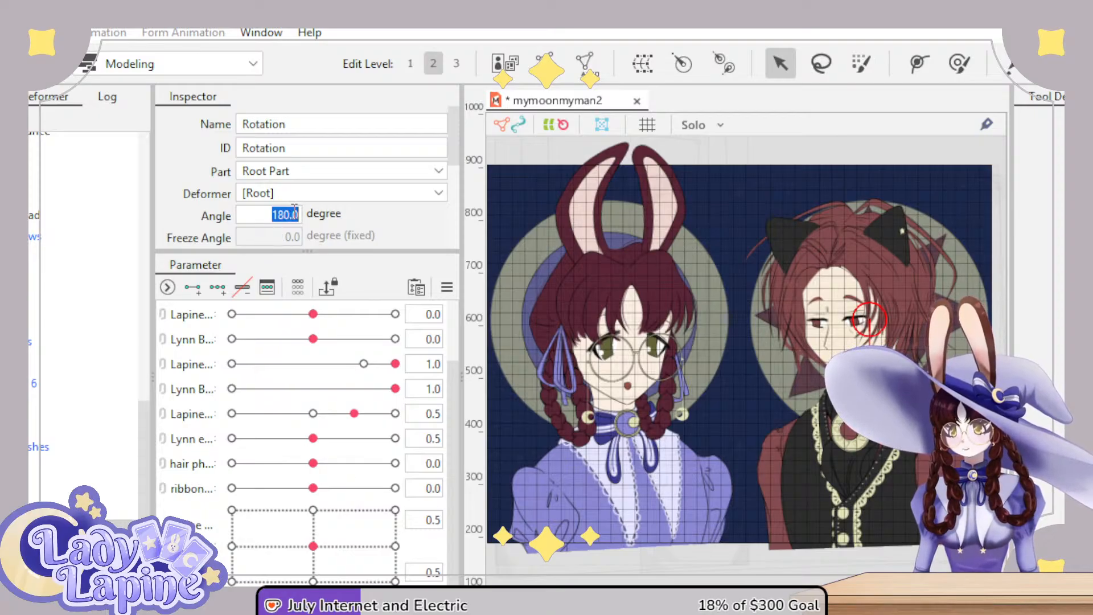
text(360)
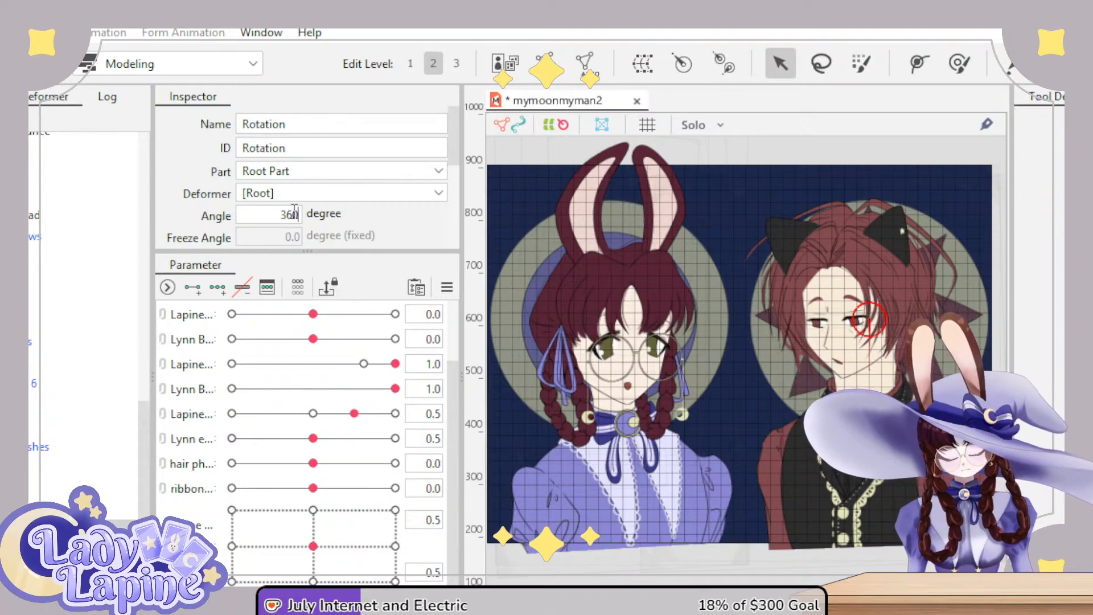
key(Return)
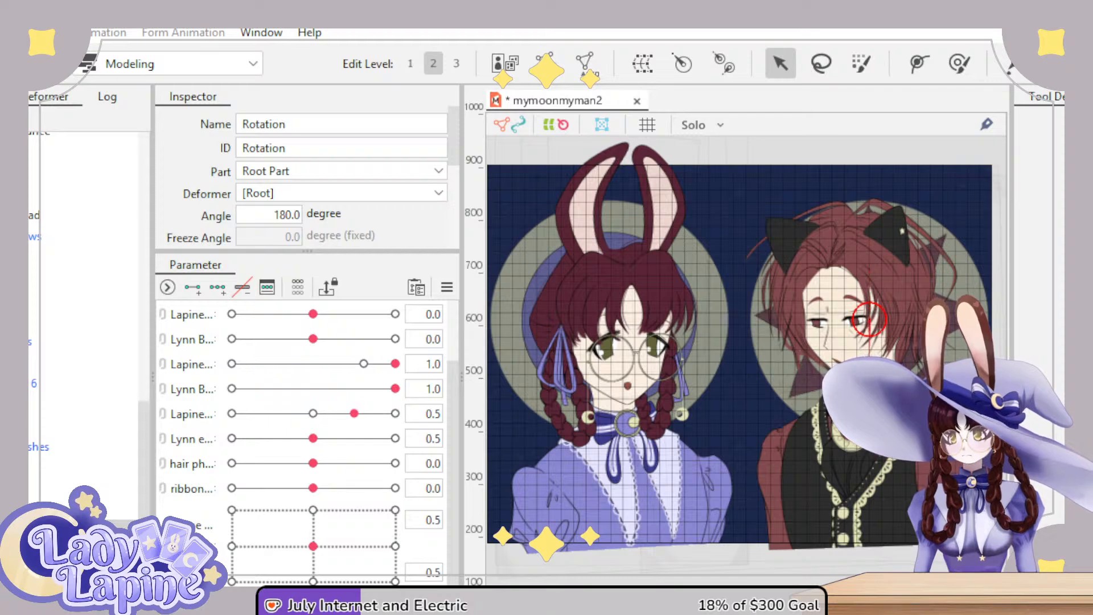
- Set the sun rotation deformer's angle to 0 degrees and preview the sun's turn behind Lynn
double_click(288, 214)
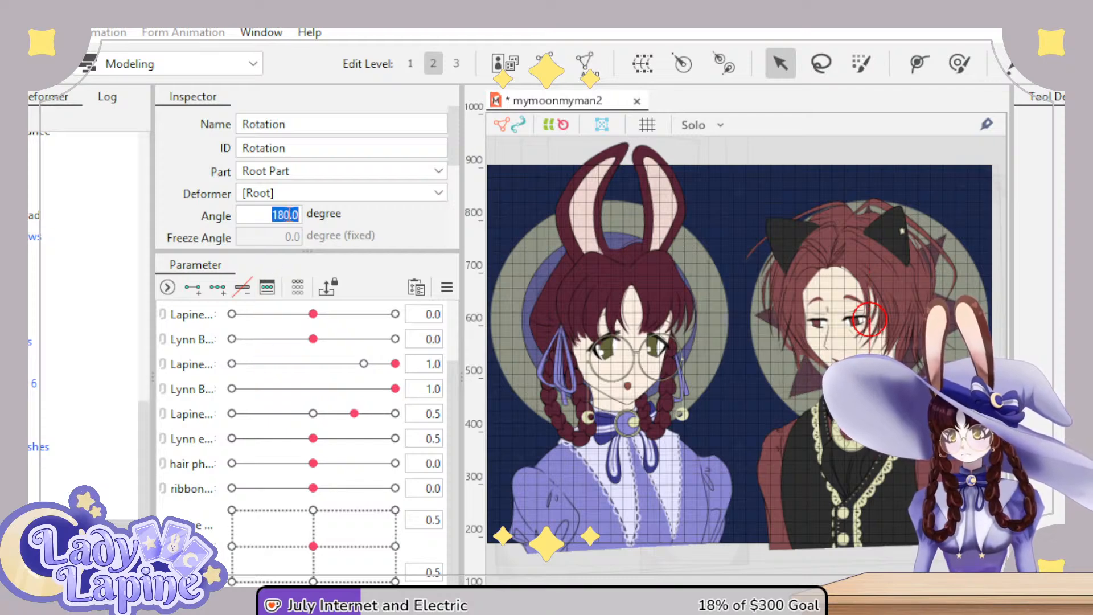
text(0)
key(Return)
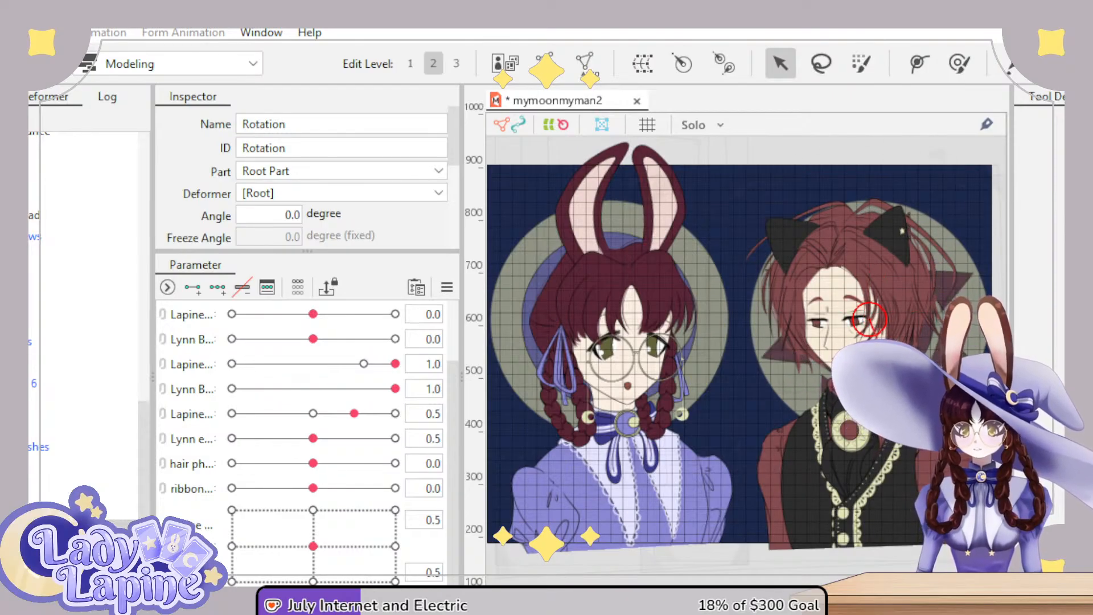
drag(886, 275, 908, 294)
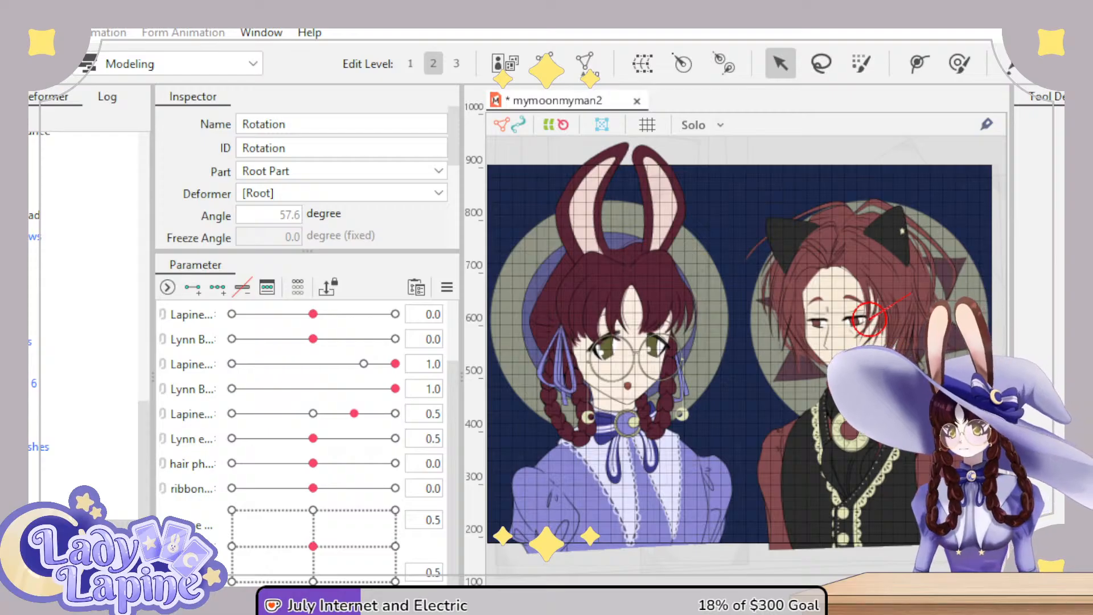
- Set the angle of the moon's rotation deformer behind Lapine to 360 degrees and save the model
click(609, 319)
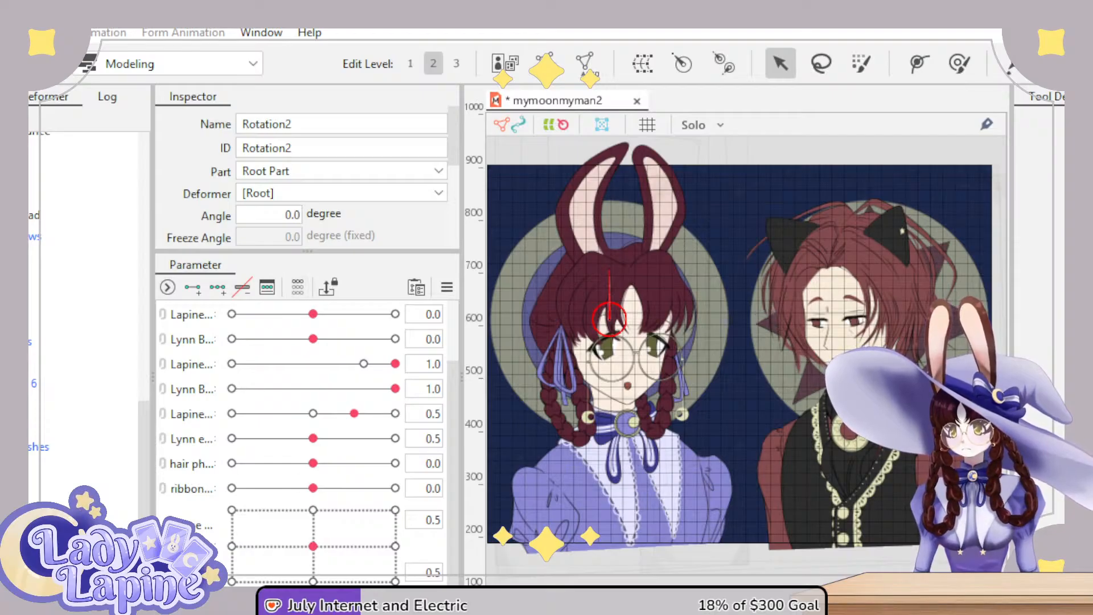
double_click(291, 214)
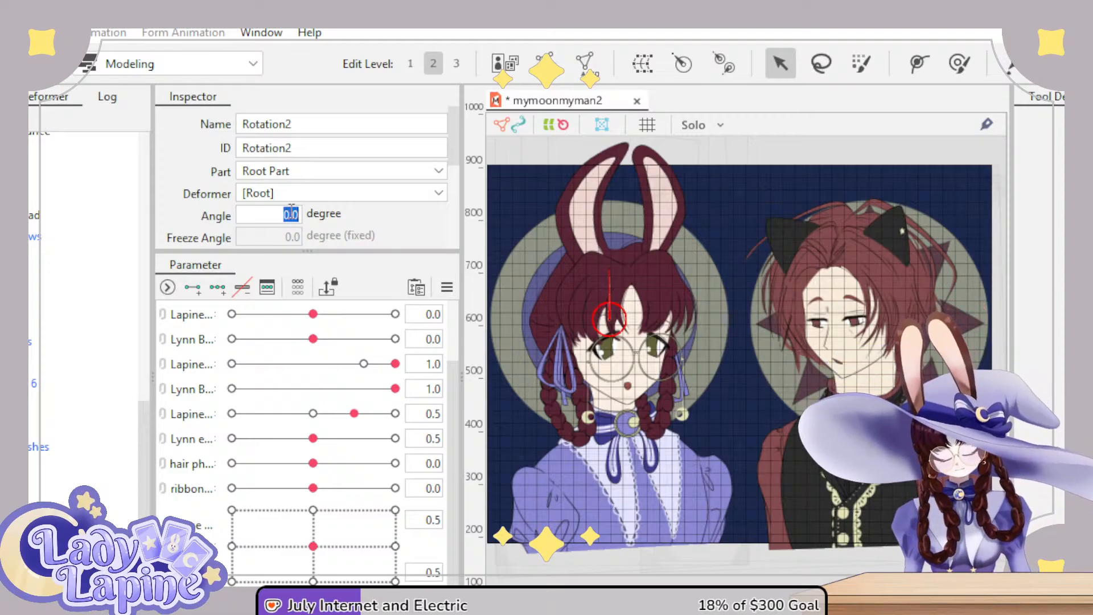
text(360)
key(Return)
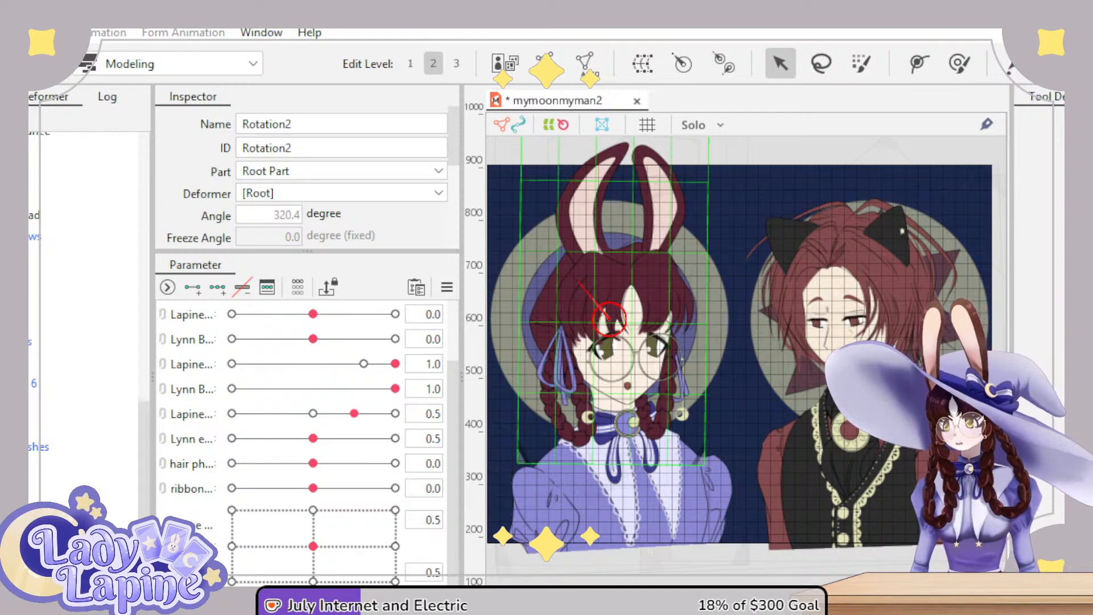
key(ctrl+s)
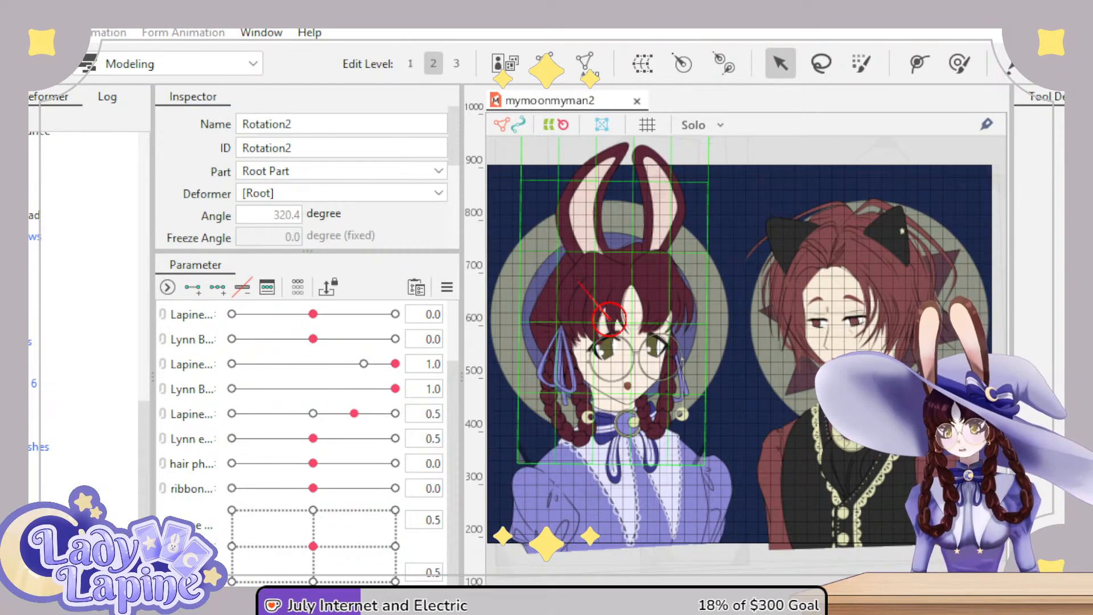
mouse_move(578, 281)
mouse_down()
mouse_move(626, 274)
mouse_move(649, 320)
mouse_move(637, 347)
mouse_move(580, 358)
mouse_move(563, 326)
mouse_move(568, 296)
mouse_up()
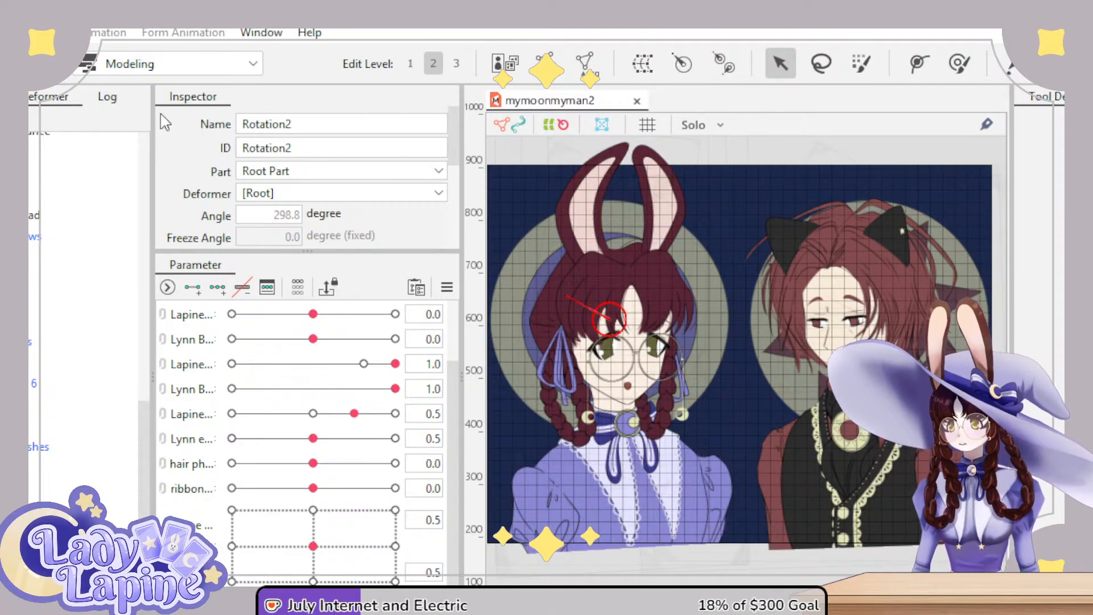
- Switch to the Animation workspace, enlarge its canvas area and create a new animation scene containing the model
key(ctrl+tab)
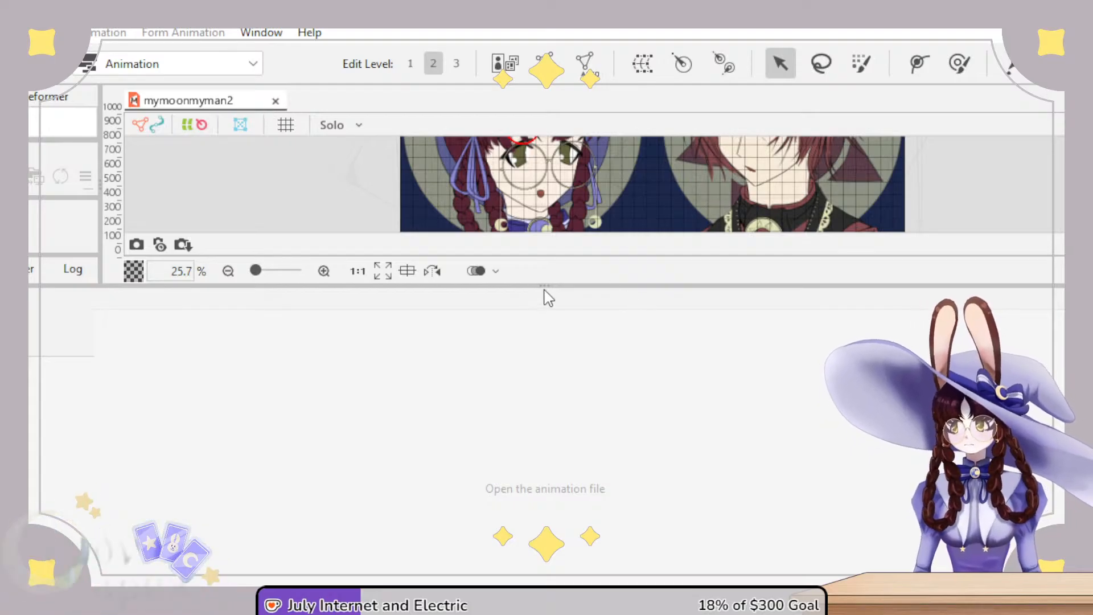
drag(543, 286, 545, 462)
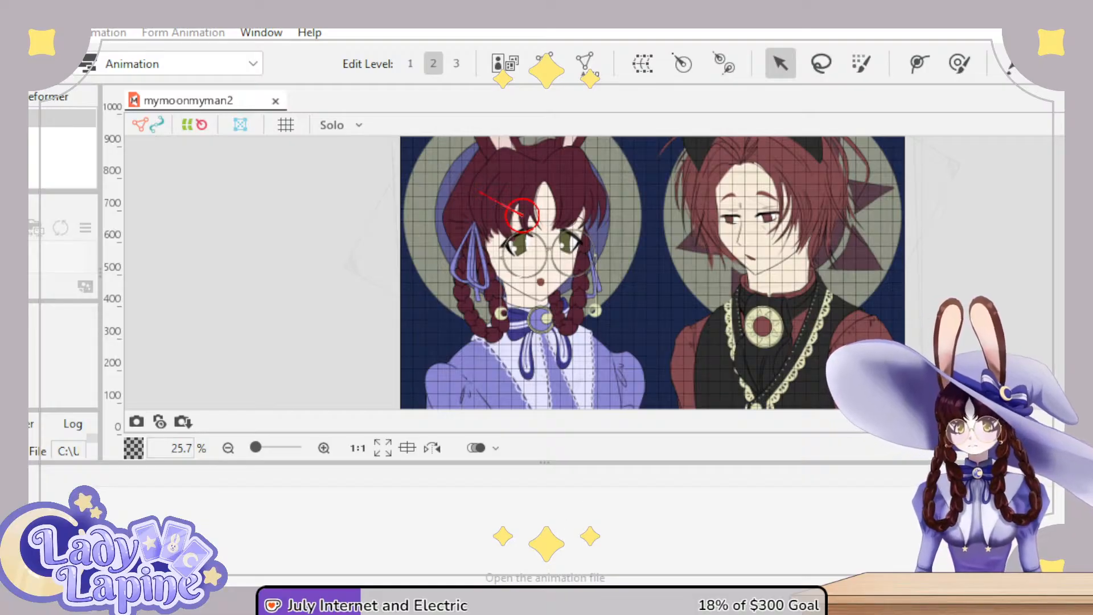
key(ctrl+n)
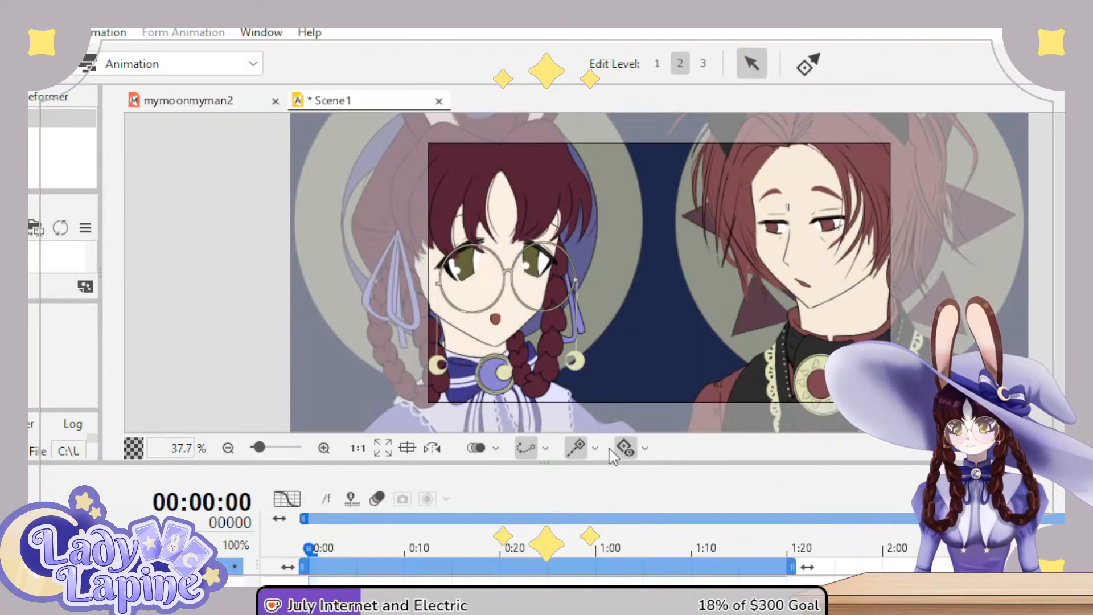
scroll(656, 329, down, 3)
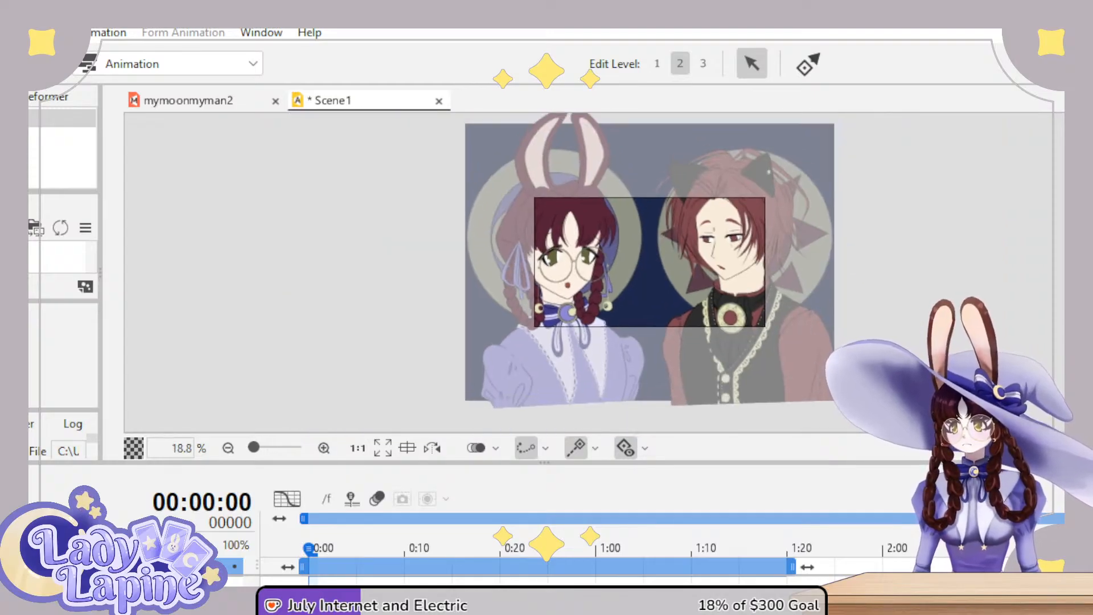
- Scale the model in the scene down to about half its size to fit the frame's height
click(500, 265)
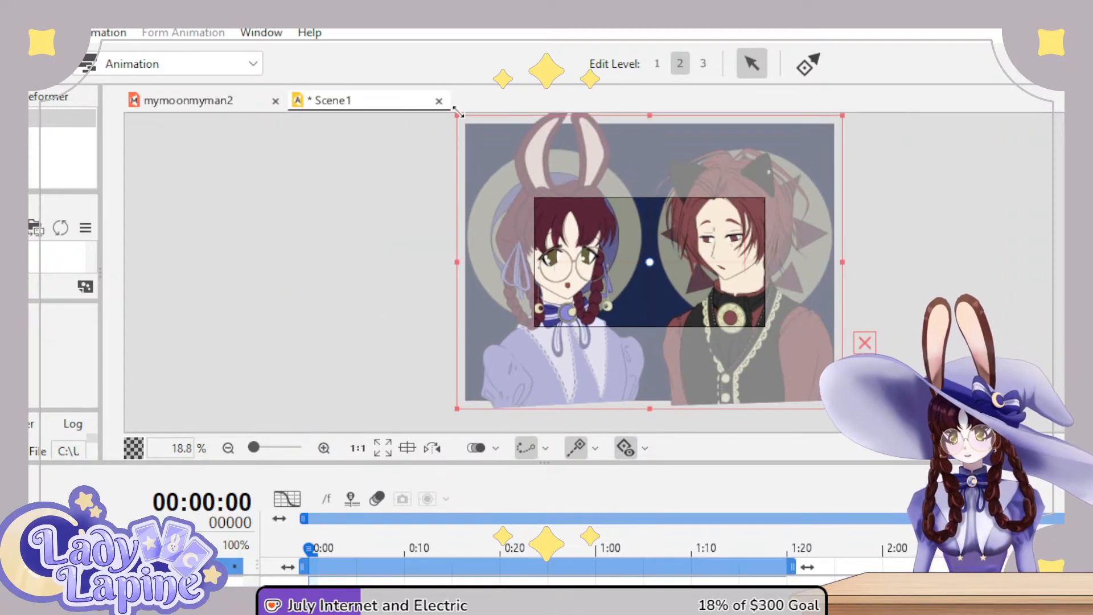
drag(457, 120, 604, 241)
key(ctrl+z)
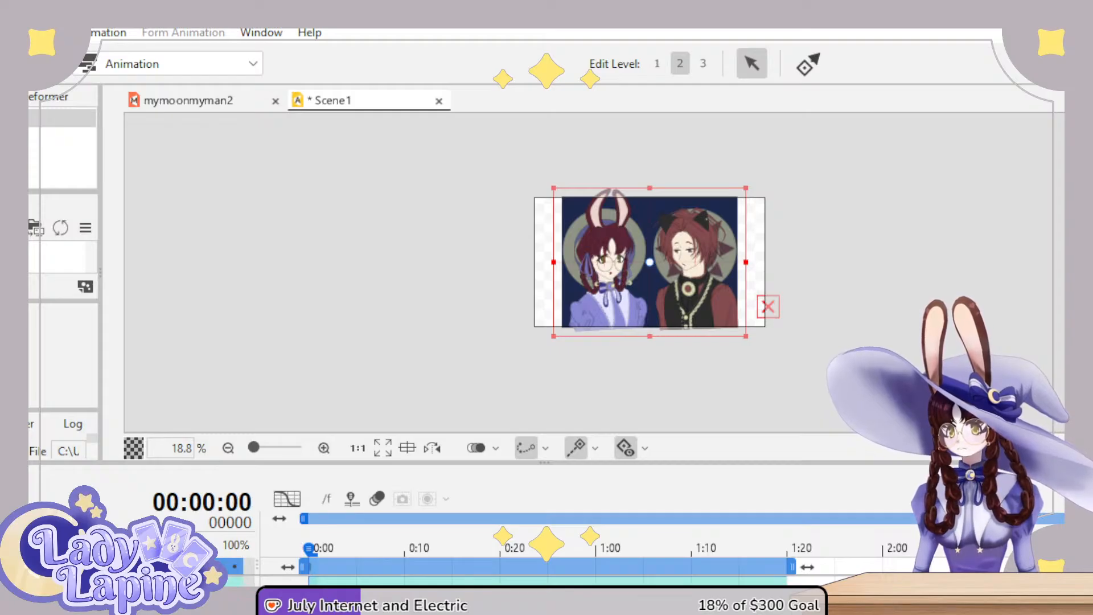
- In the mymoonmyman2 model, stretch the navy background well beyond both sides of the canvas
click(175, 108)
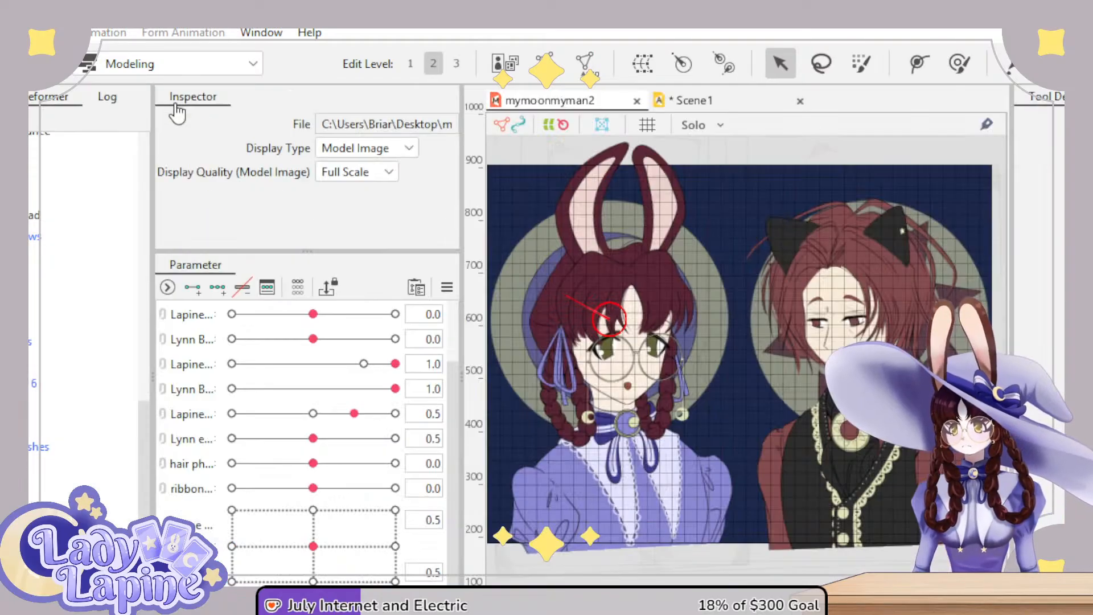
scroll(729, 411, down, 4)
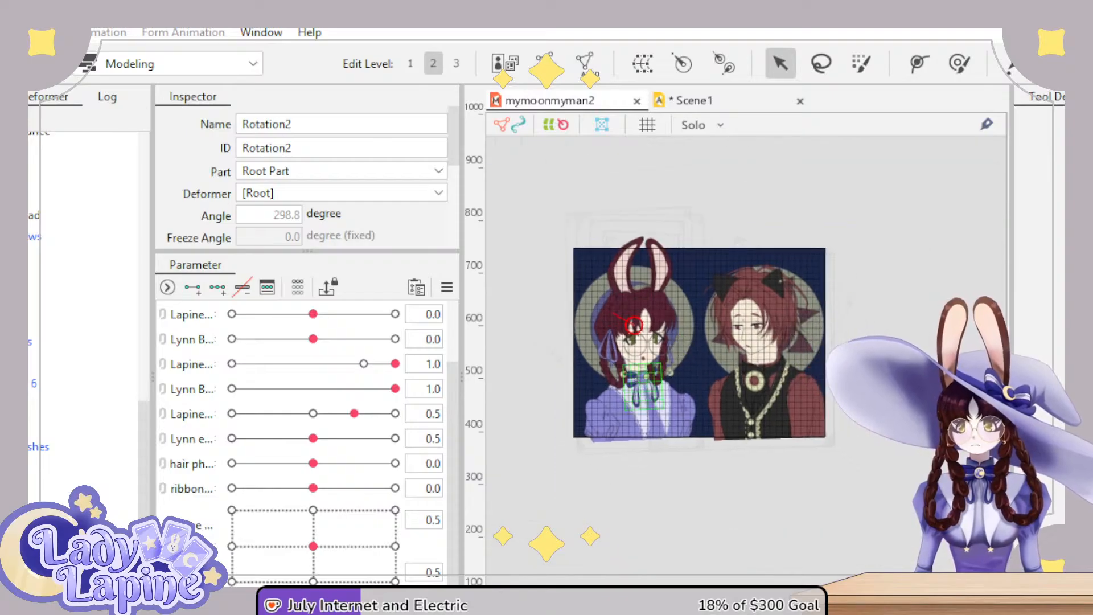
click(699, 376)
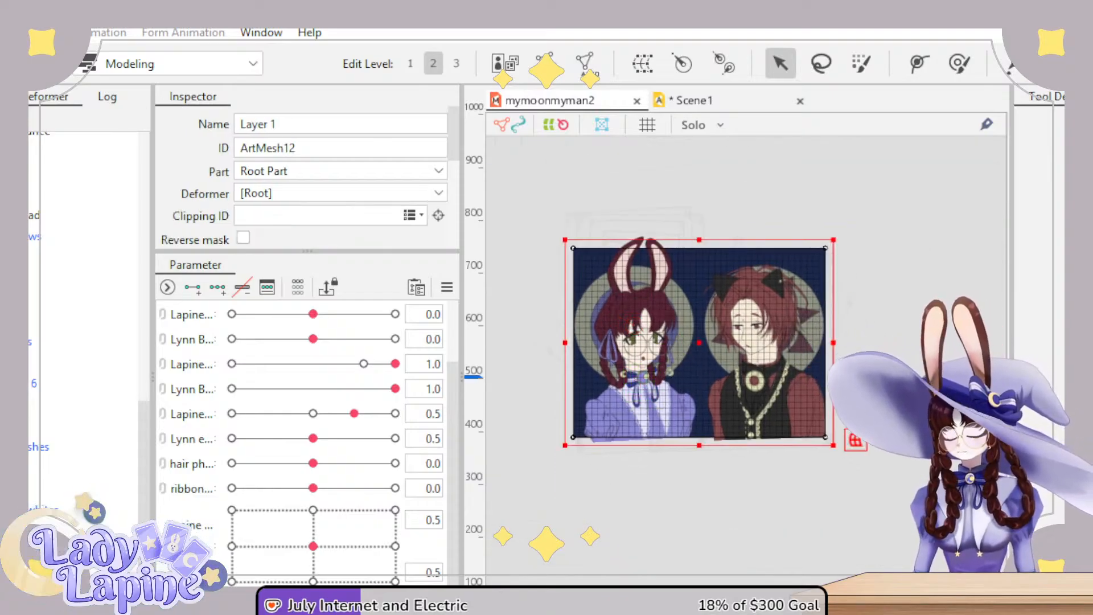
key(ctrl+a)
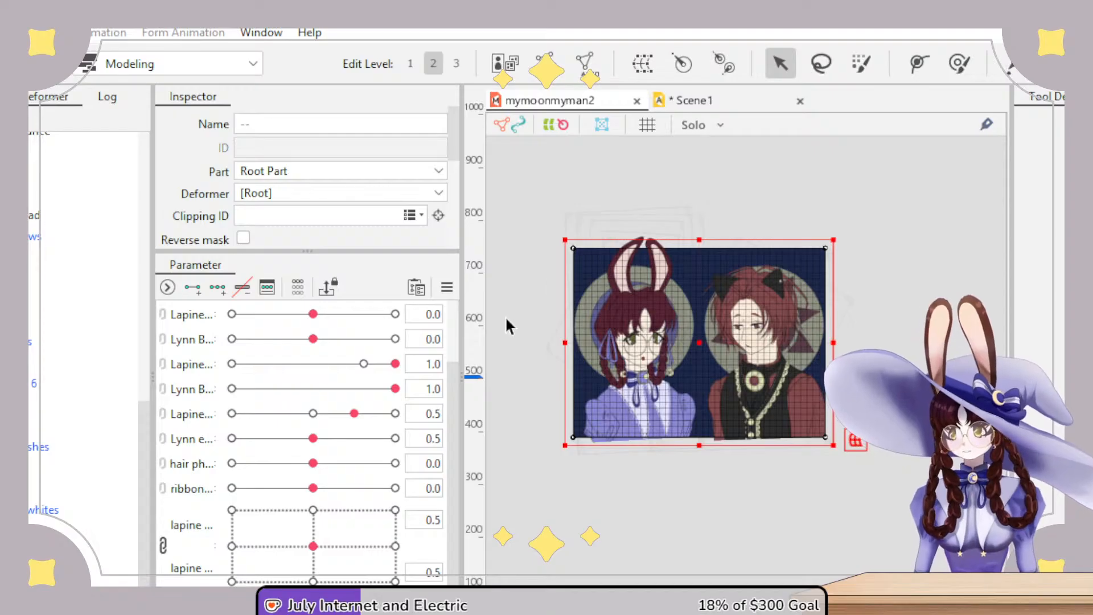
drag(565, 238, 458, 235)
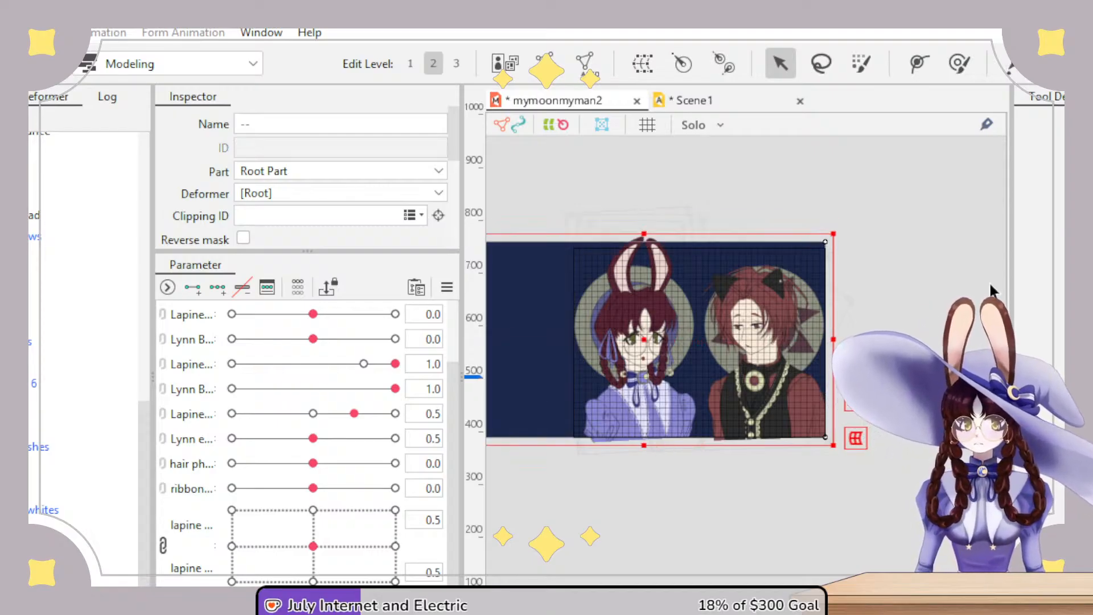
drag(841, 233, 970, 226)
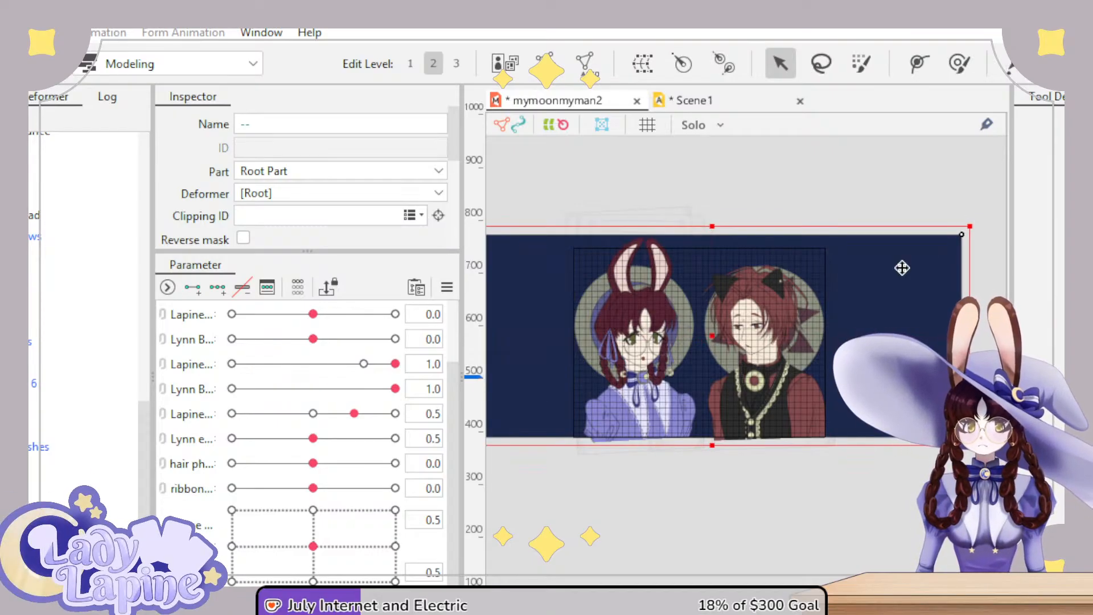
- Move the sun slightly outward from behind Lynn using its "for moving" warp deformer
click(762, 327)
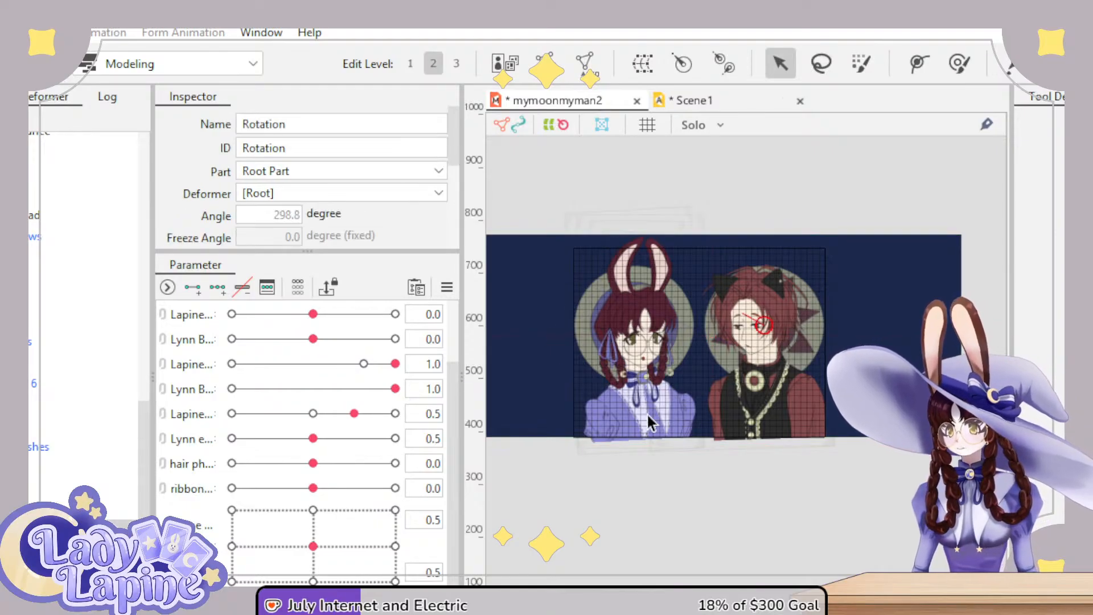
mouse_move(764, 326)
mouse_down()
mouse_move(823, 320)
mouse_move(700, 334)
mouse_move(796, 327)
mouse_move(763, 324)
mouse_up()
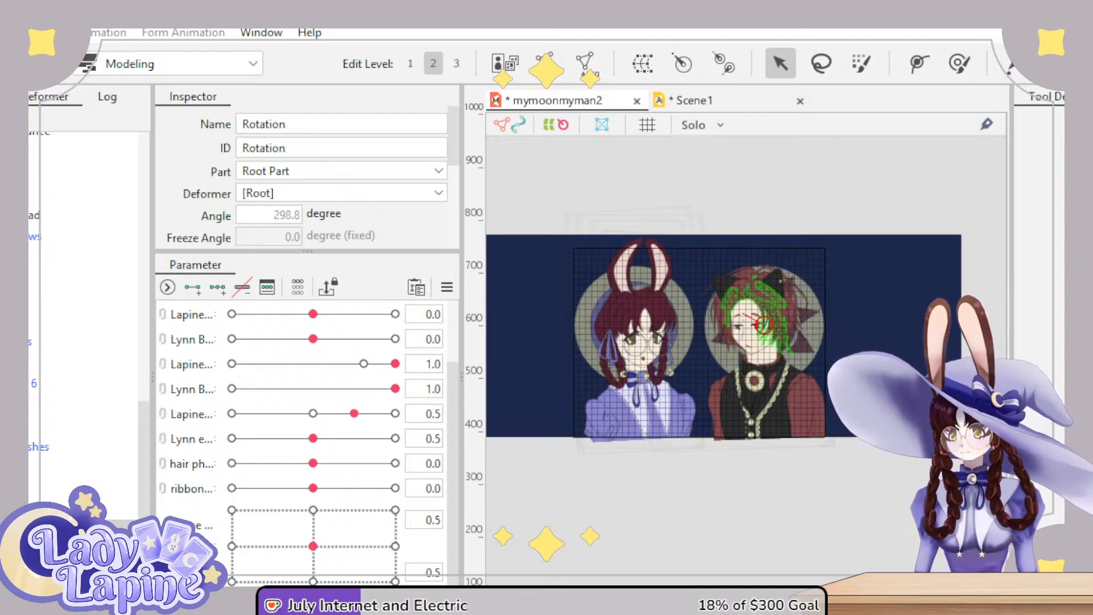
click(763, 325)
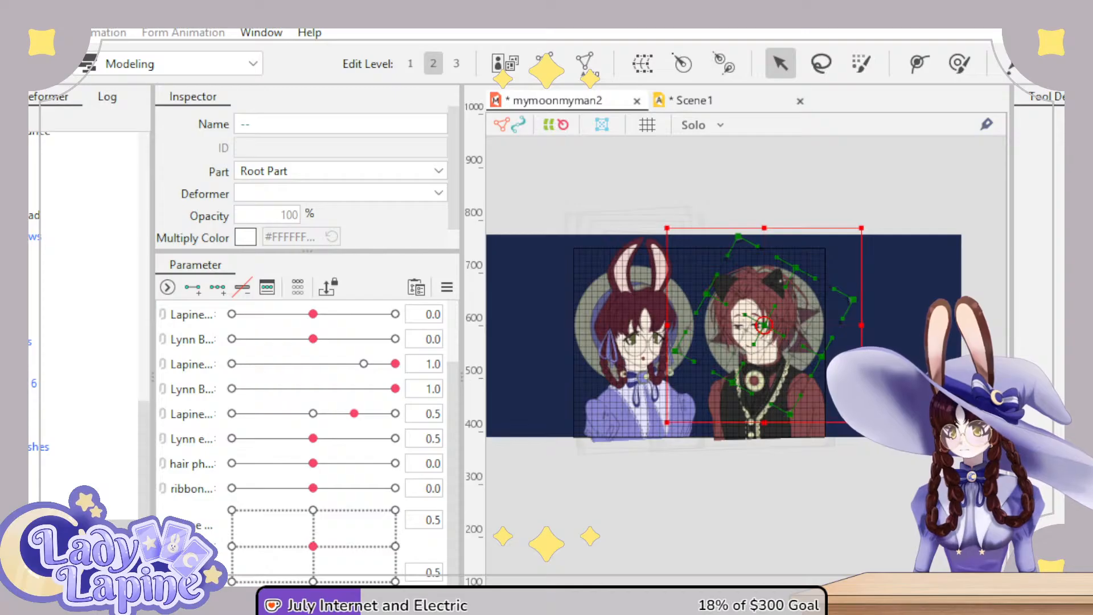
click(763, 324)
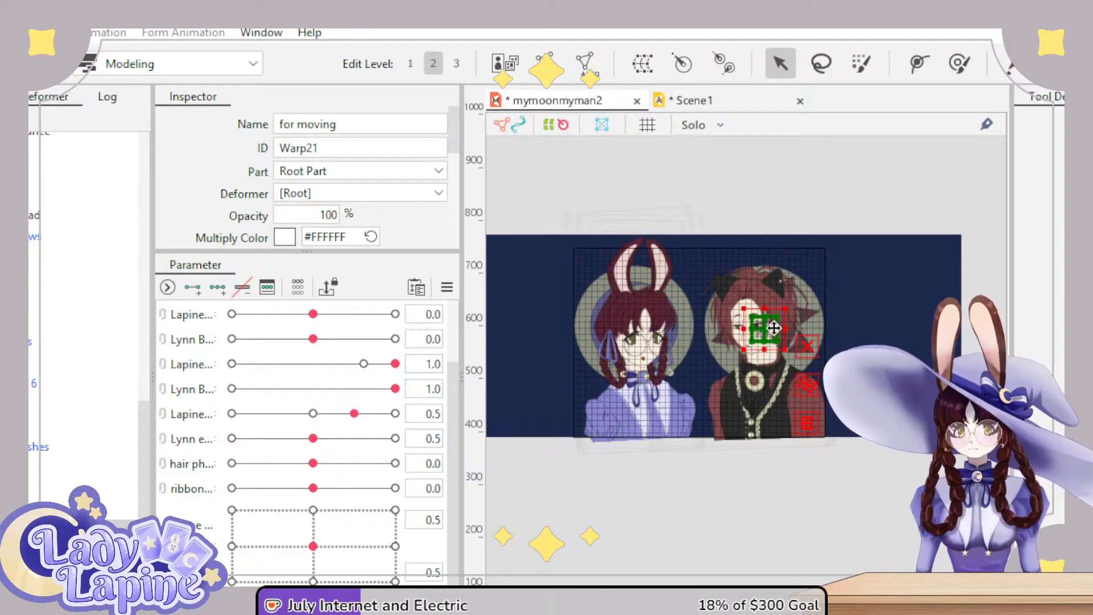
mouse_move(764, 328)
mouse_down()
mouse_move(804, 326)
mouse_move(785, 324)
mouse_up()
- Move the moon slightly outward from behind Lapine using its "for moving" warp deformer
click(633, 325)
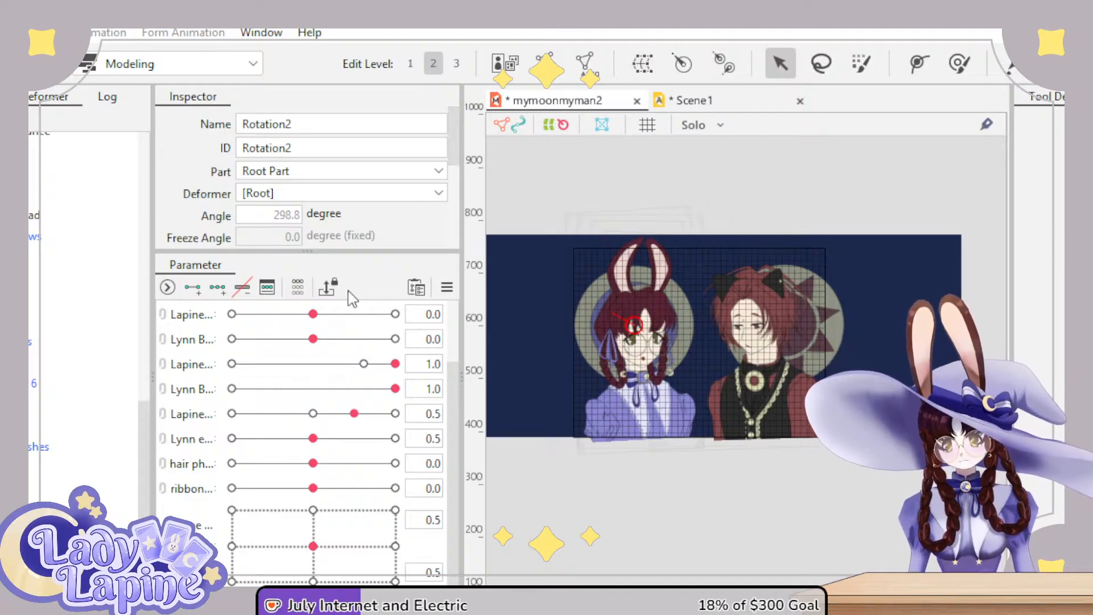
click(638, 332)
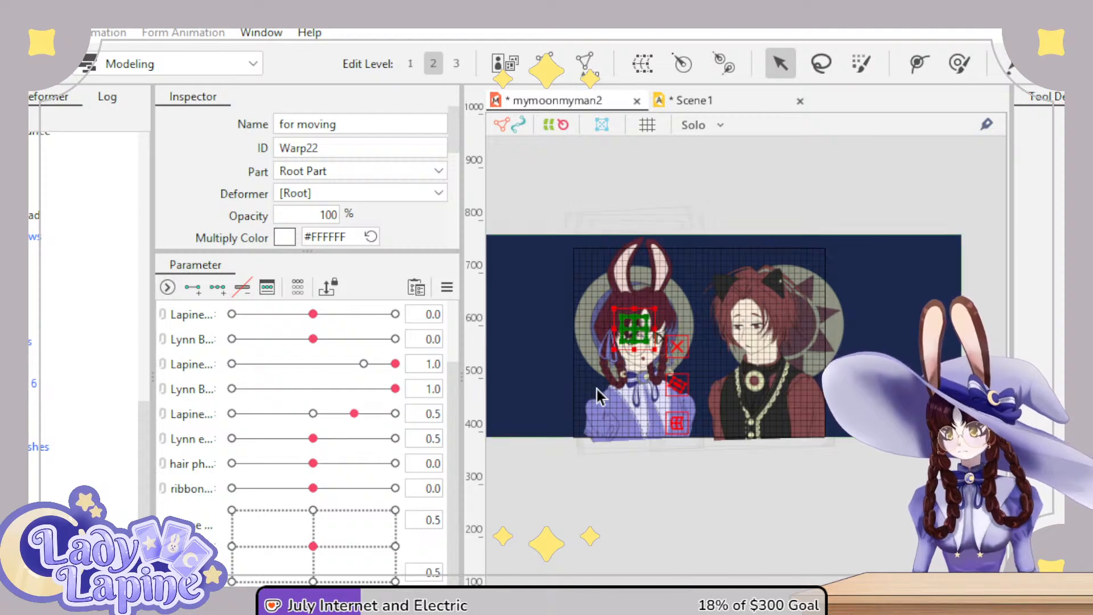
drag(635, 329, 613, 328)
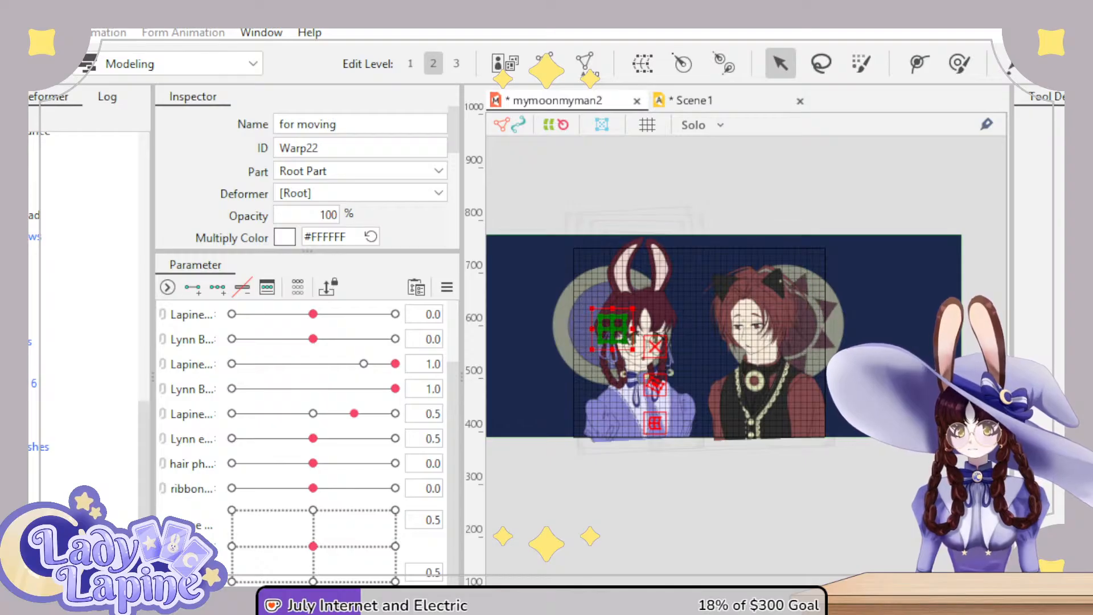
- Switch to Scene1 and extend the scene's duration from the end of its time bar to beyond 19:20
click(699, 104)
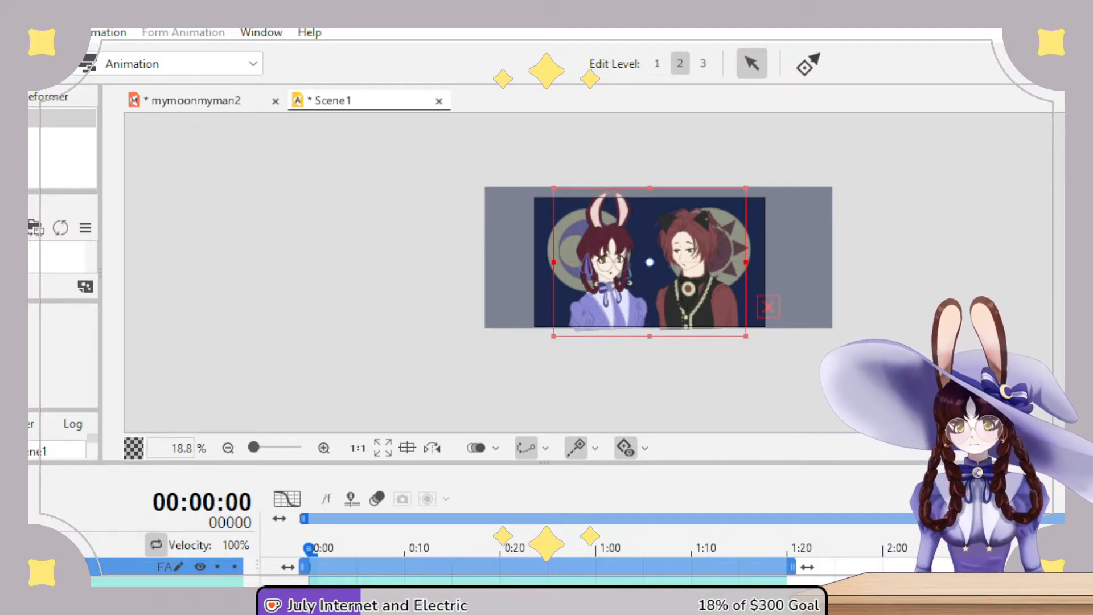
scroll(861, 529, right, 5)
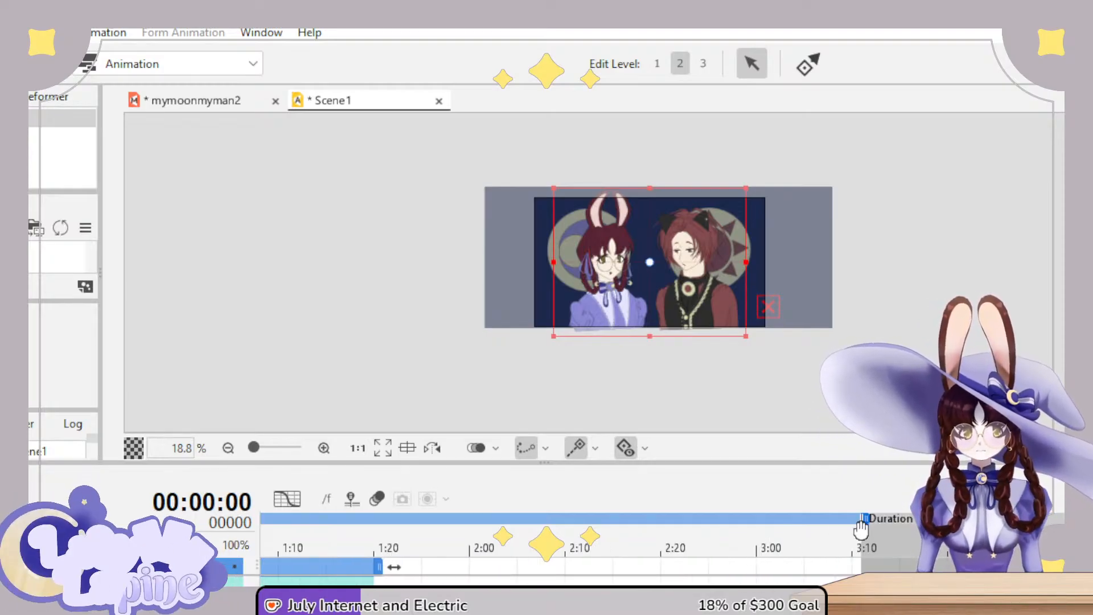
scroll(861, 530, right, 5)
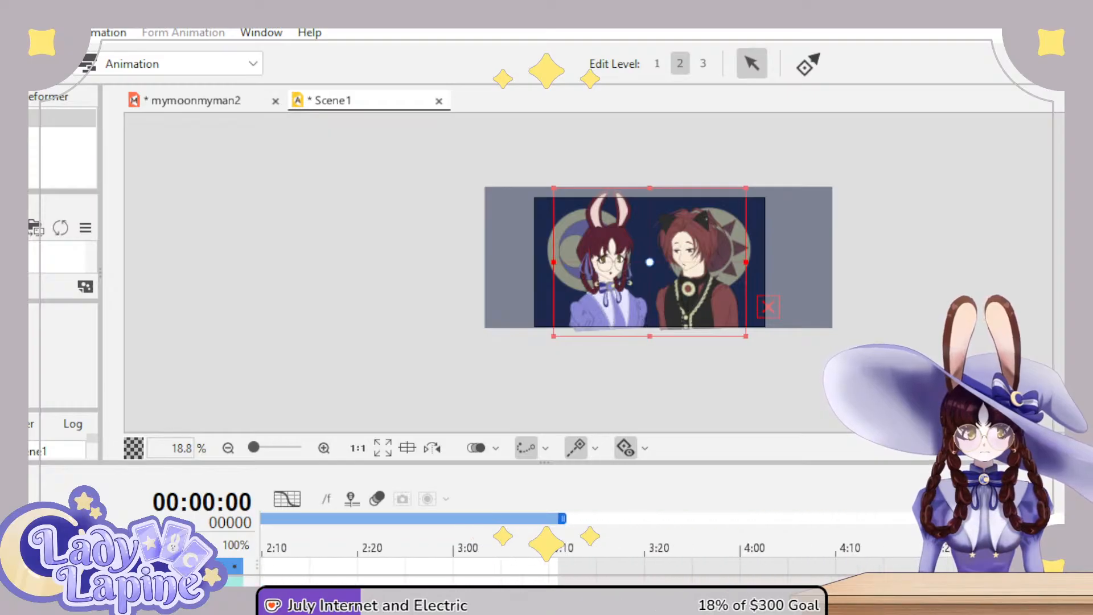
scroll(564, 547, right, 15)
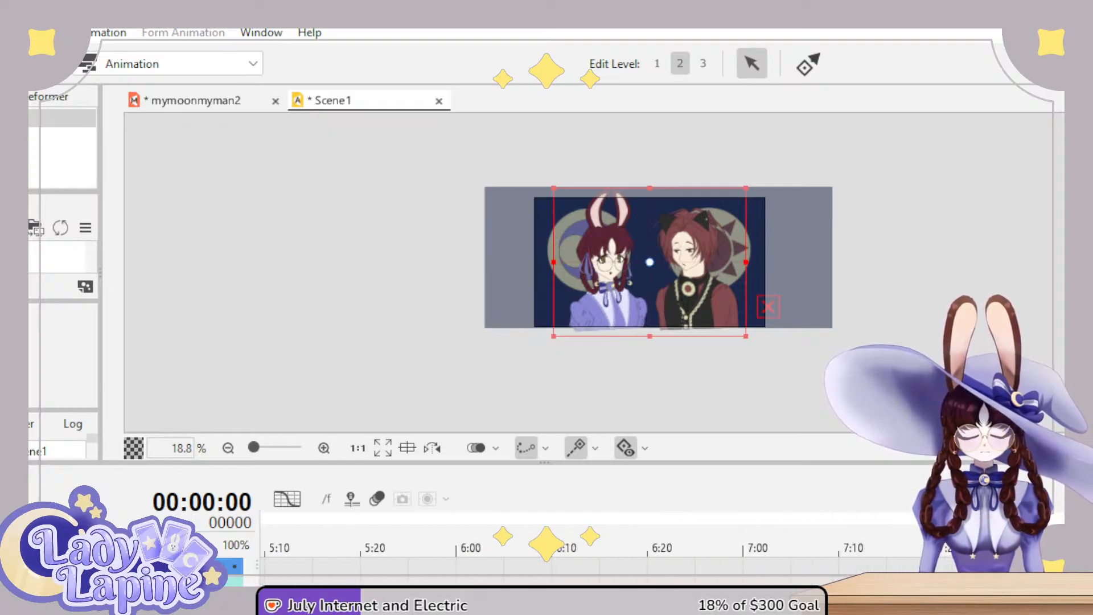
scroll(564, 546, right, 15)
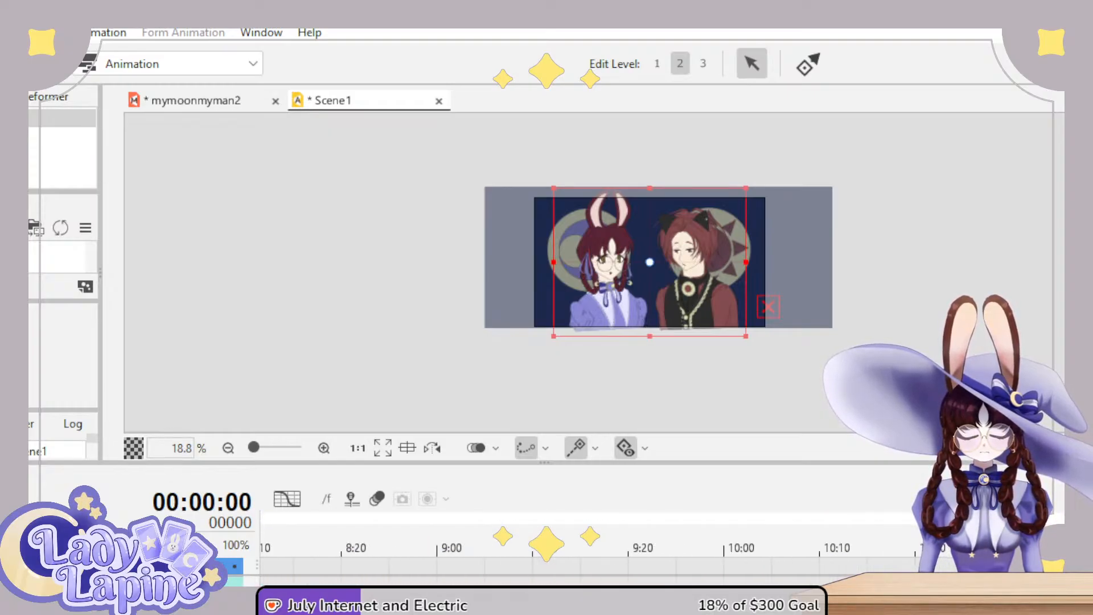
scroll(564, 547, right, 15)
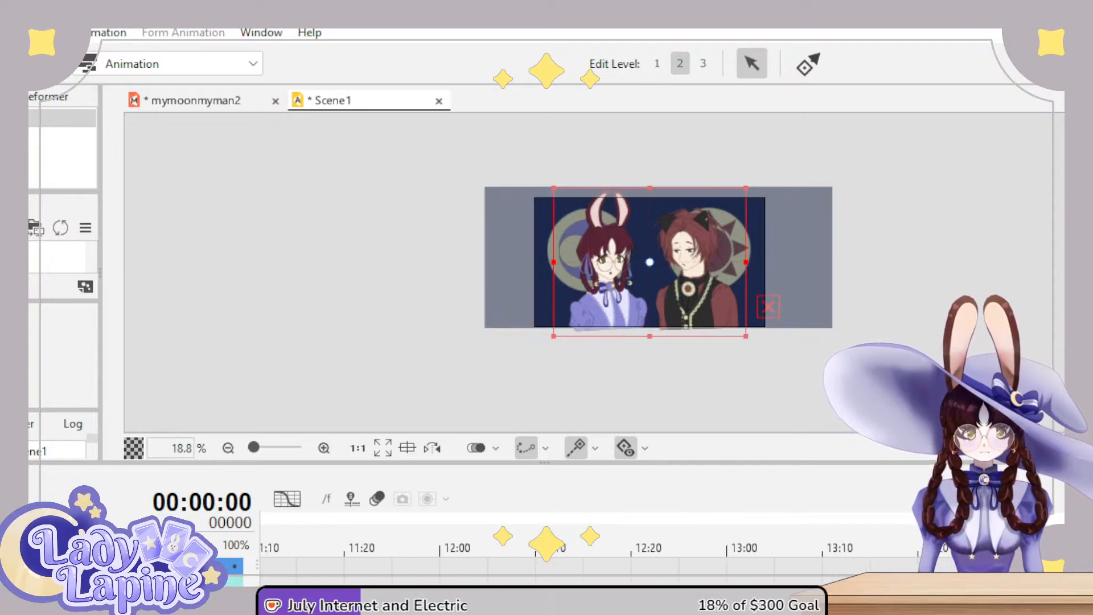
scroll(564, 547, right, 15)
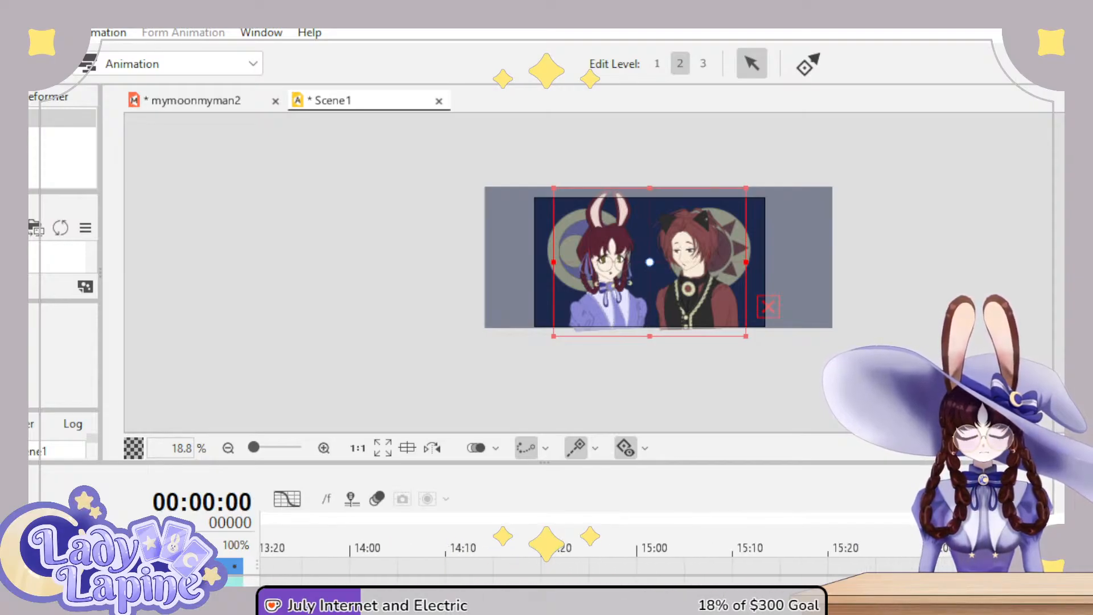
scroll(563, 546, right, 4)
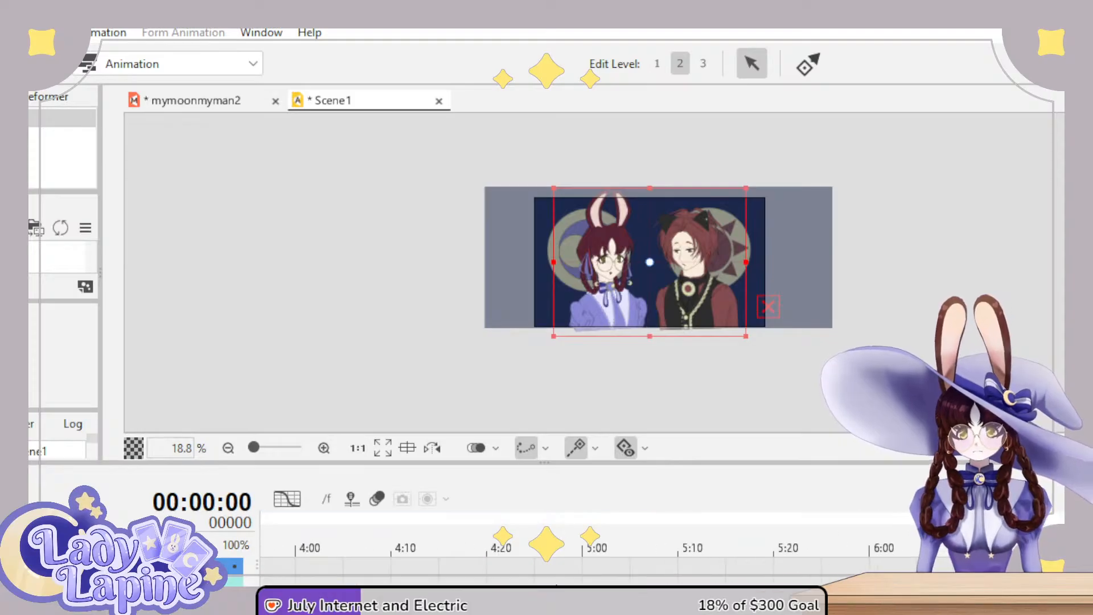
scroll(569, 547, left, 8)
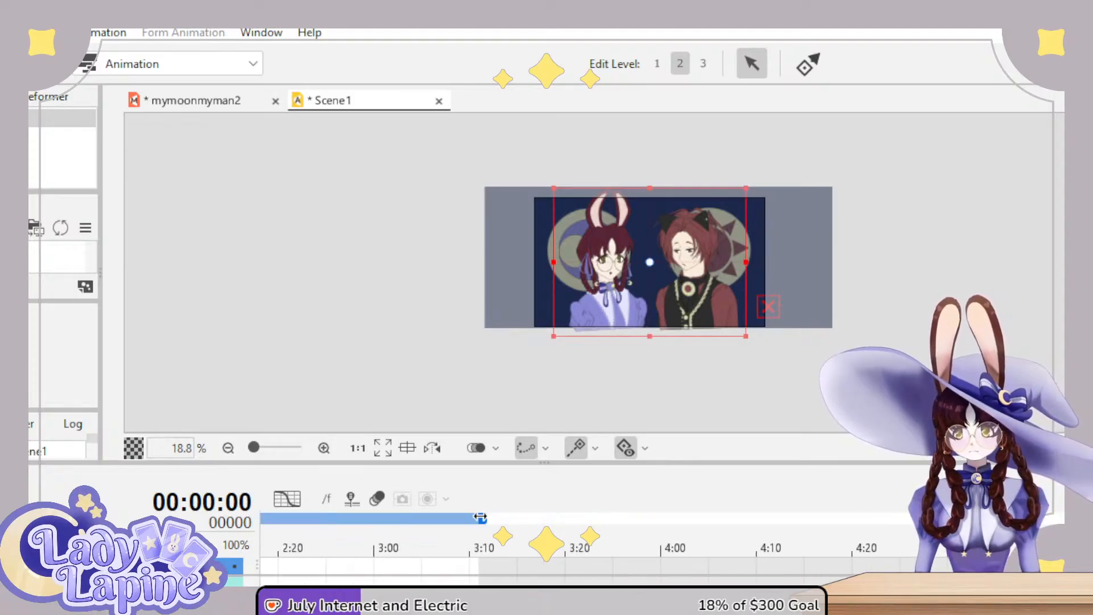
drag(480, 517, 922, 517)
click(279, 518)
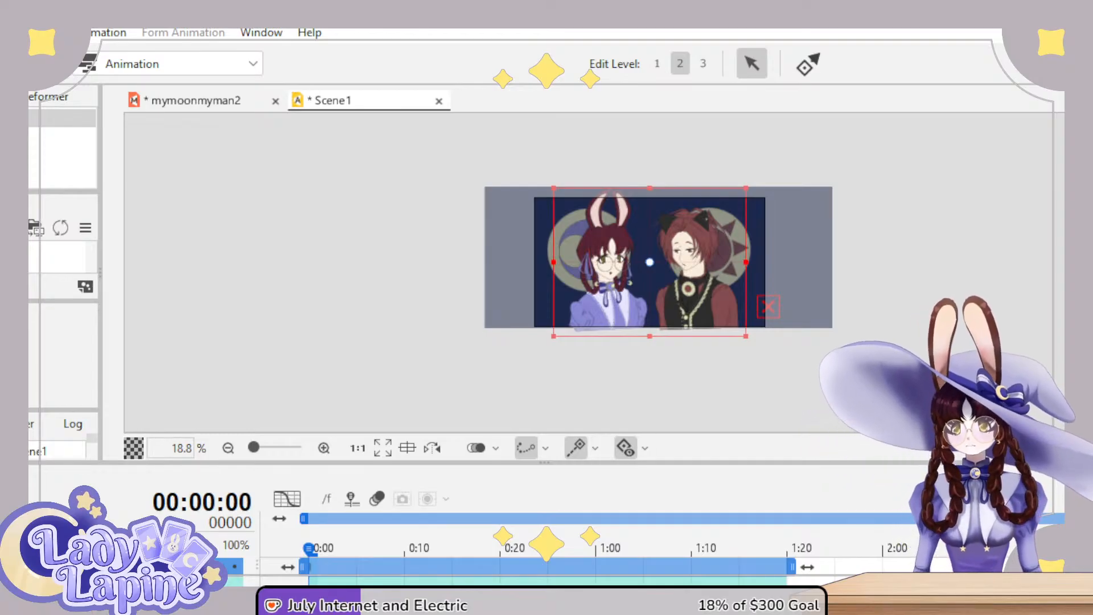
- Stretch the model's track to beyond 19:20 and keyframe its first listed parameter at 0.0 at the scene's start
drag(544, 462, 545, 377)
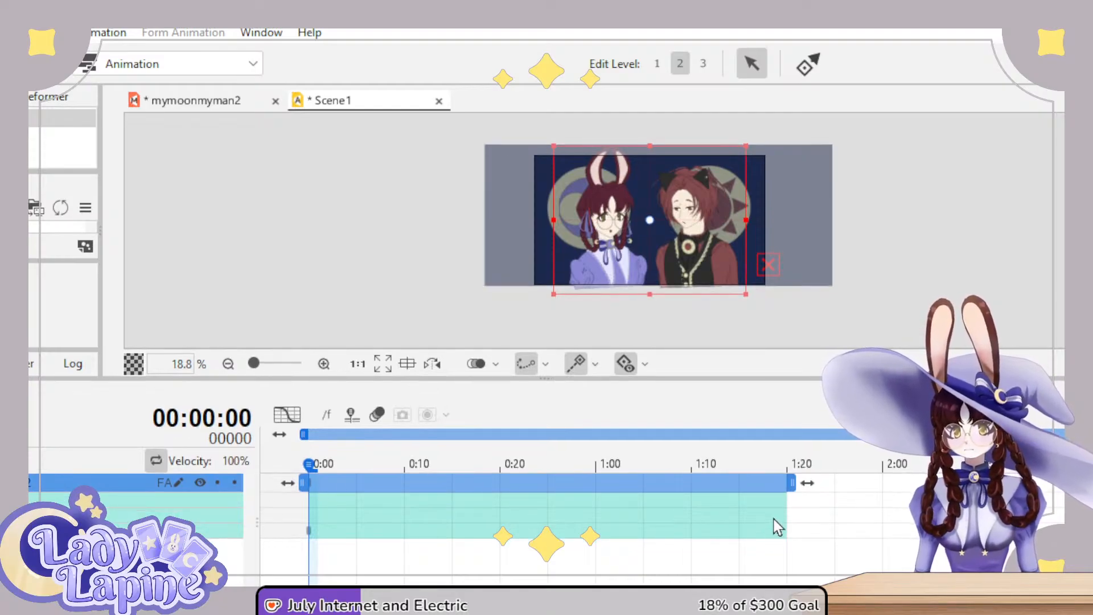
drag(791, 486, 871, 483)
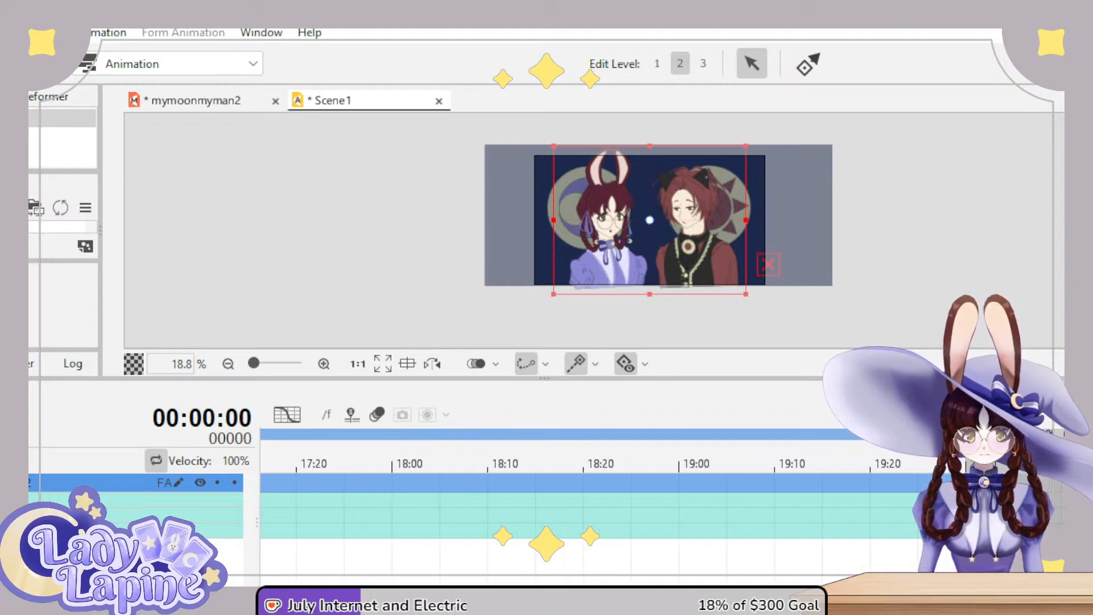
scroll(570, 484, left, 15)
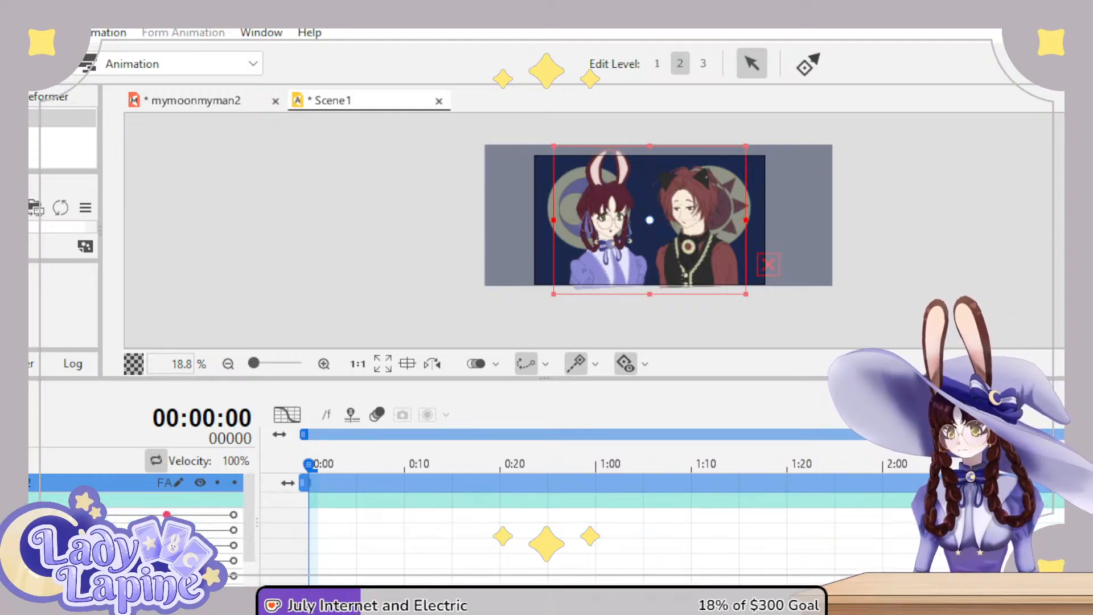
click(287, 510)
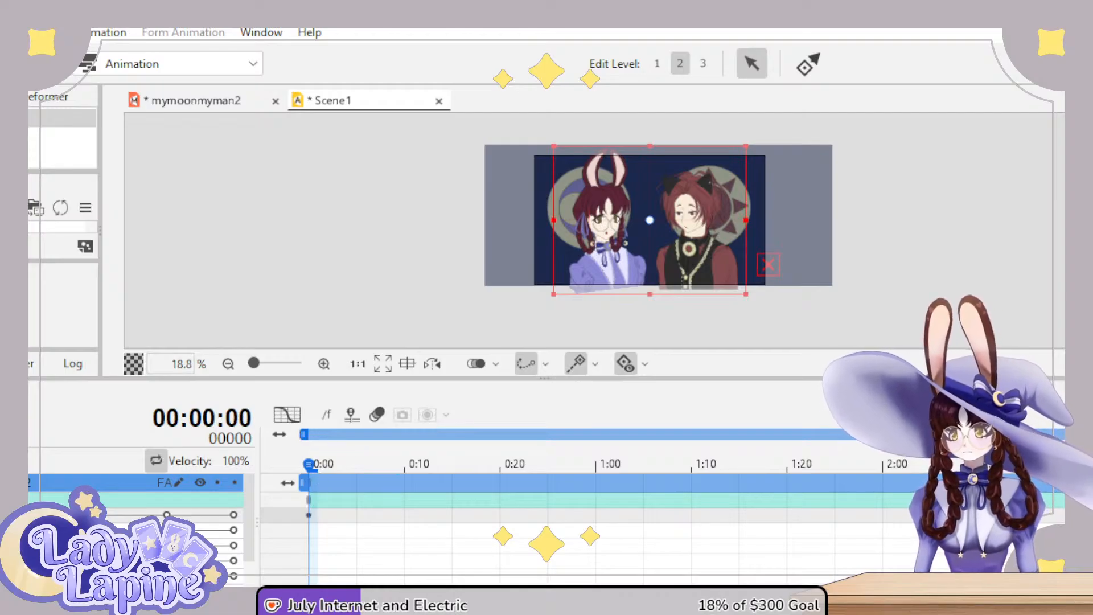
- Play the scene repeatedly from 00:00:00 to examine the model's motion and the timeline's timing
drag(308, 464, 366, 464)
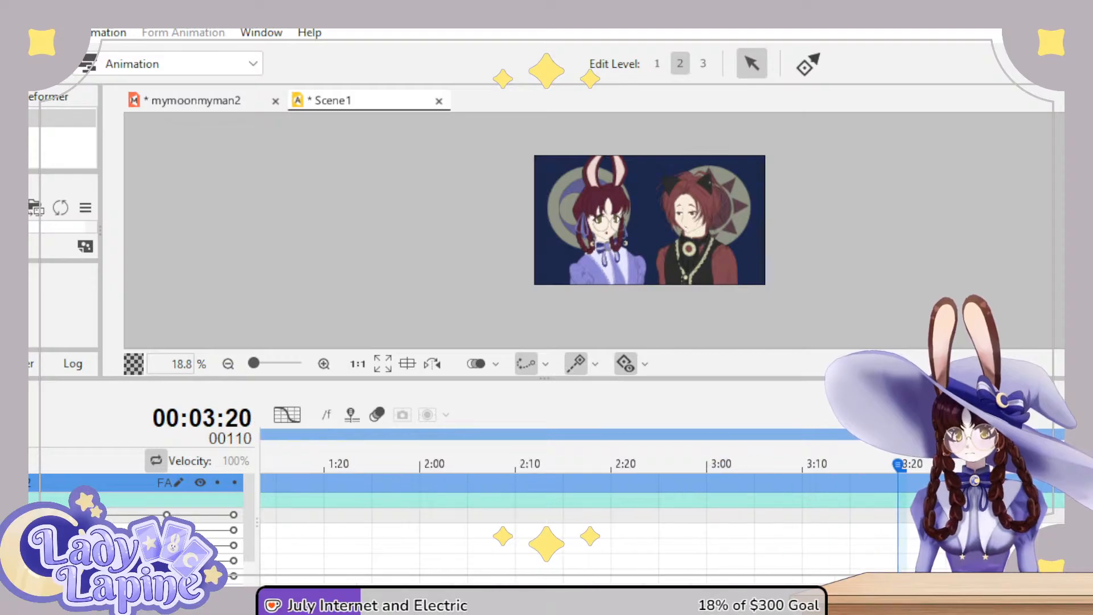
key(space)
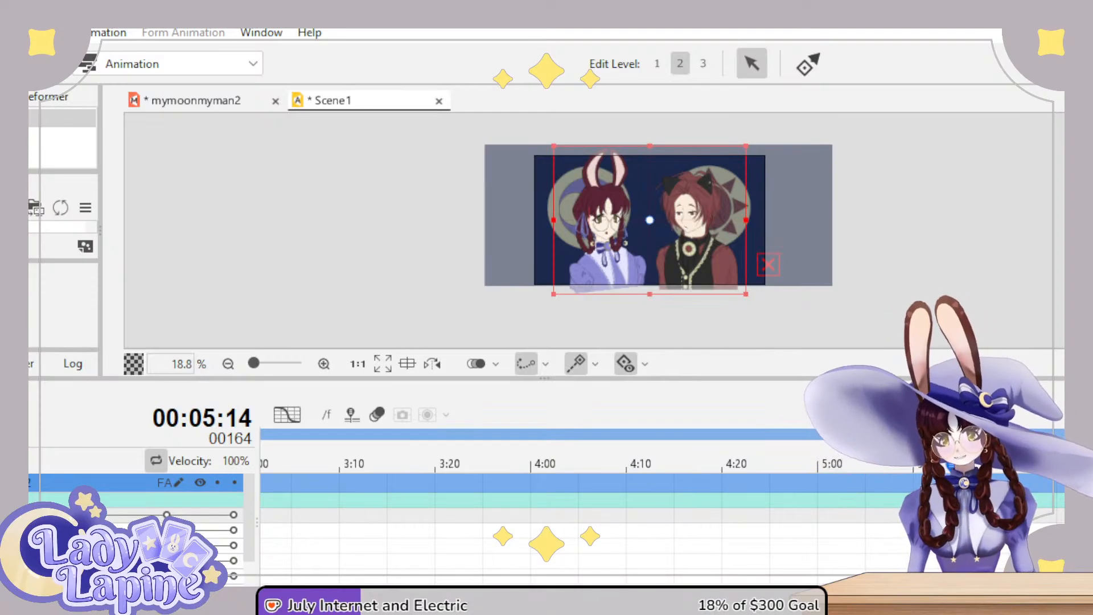
scroll(570, 484, left, 10)
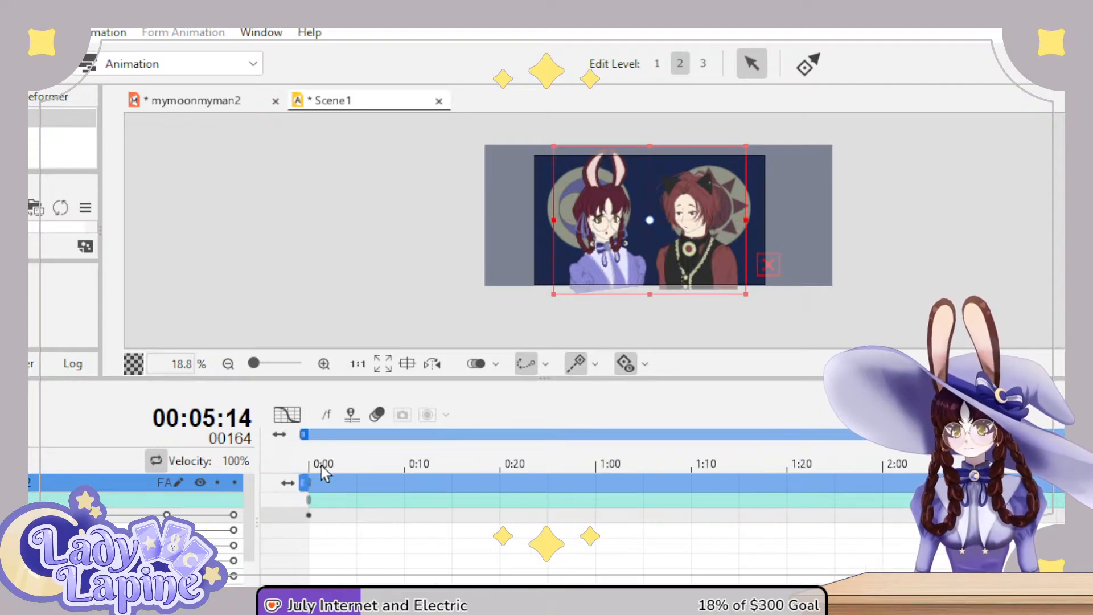
click(321, 466)
scroll(321, 466, up, 4)
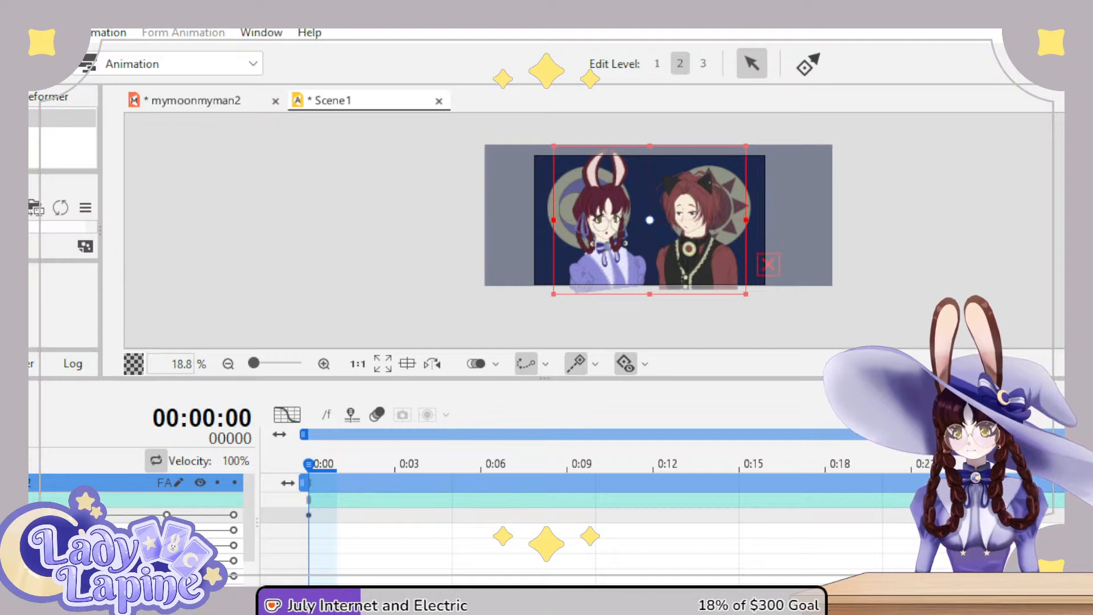
scroll(569, 463, down, 1)
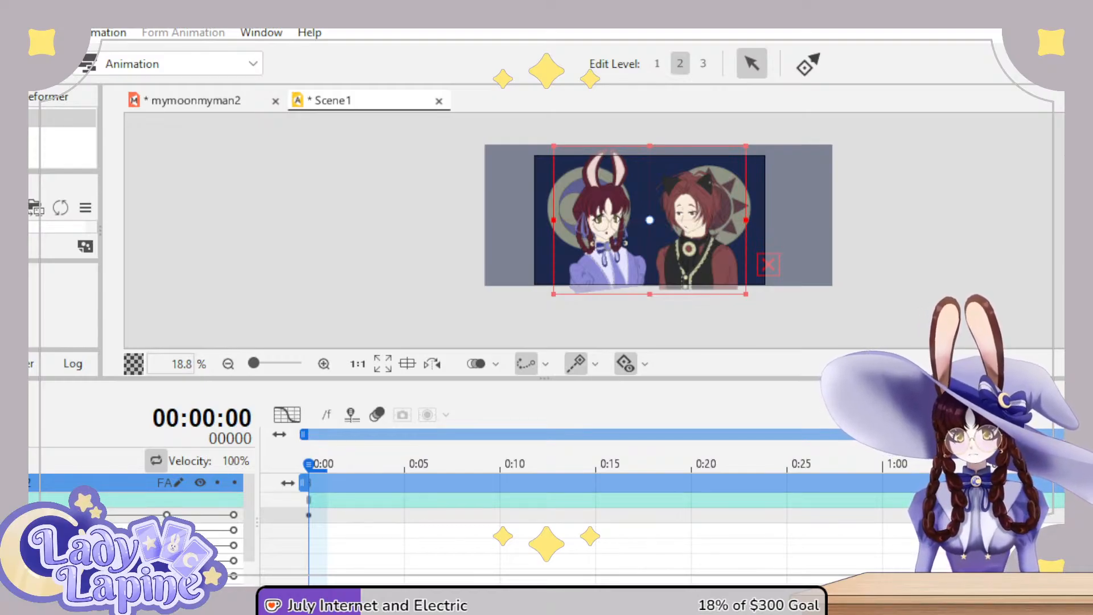
scroll(569, 484, up, 1)
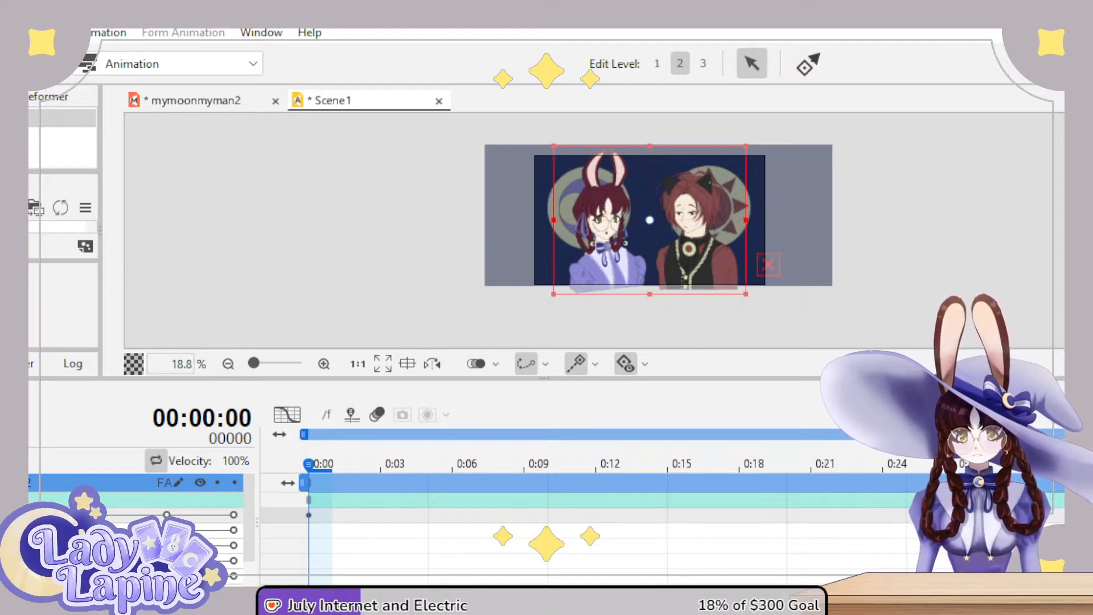
key(space)
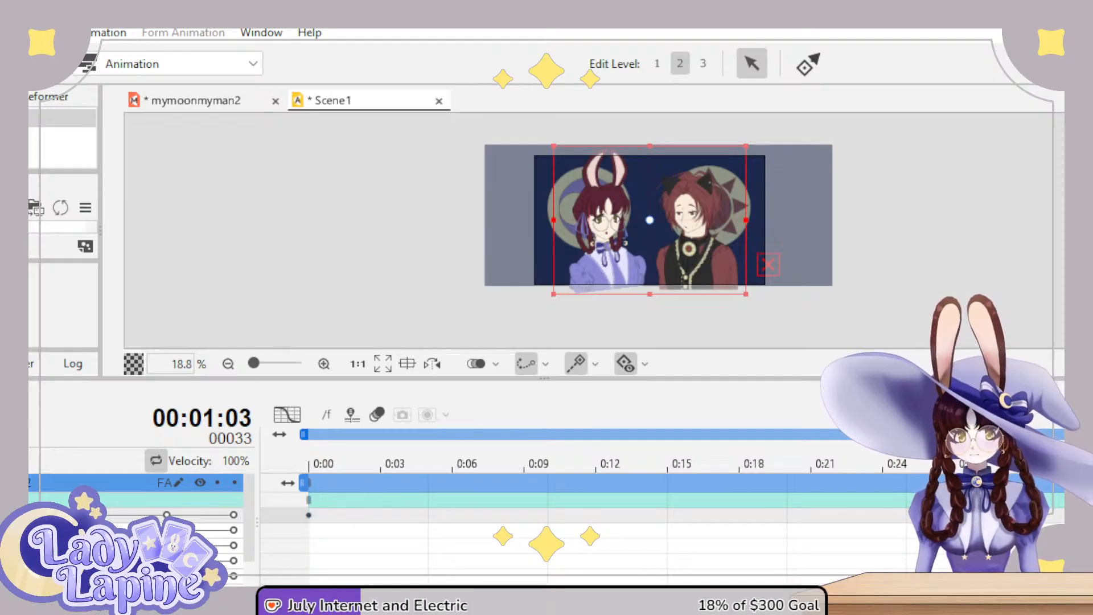
key(space)
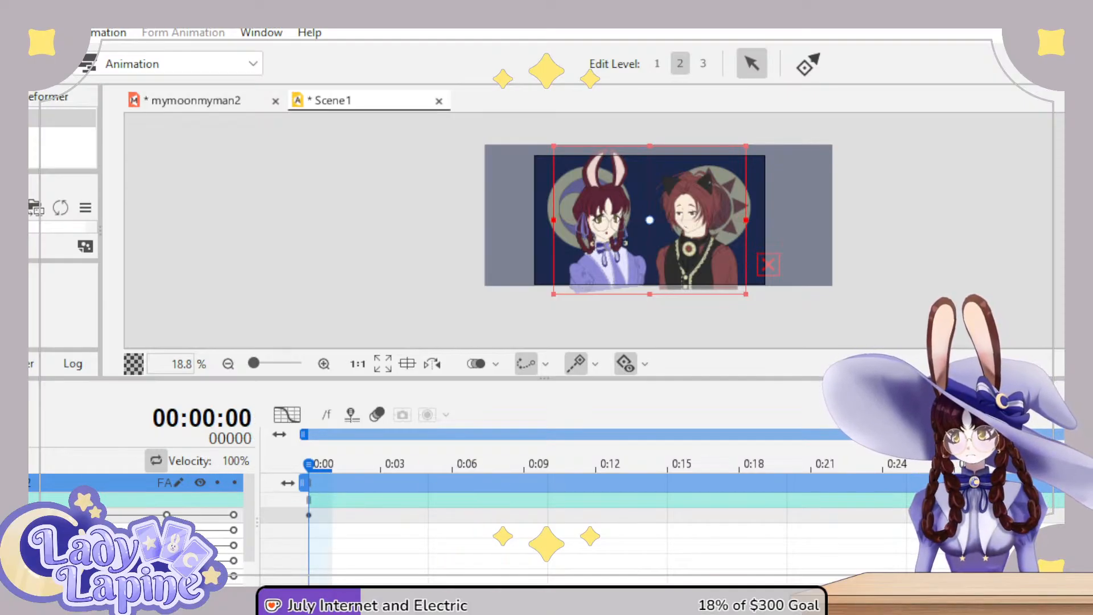
key(space)
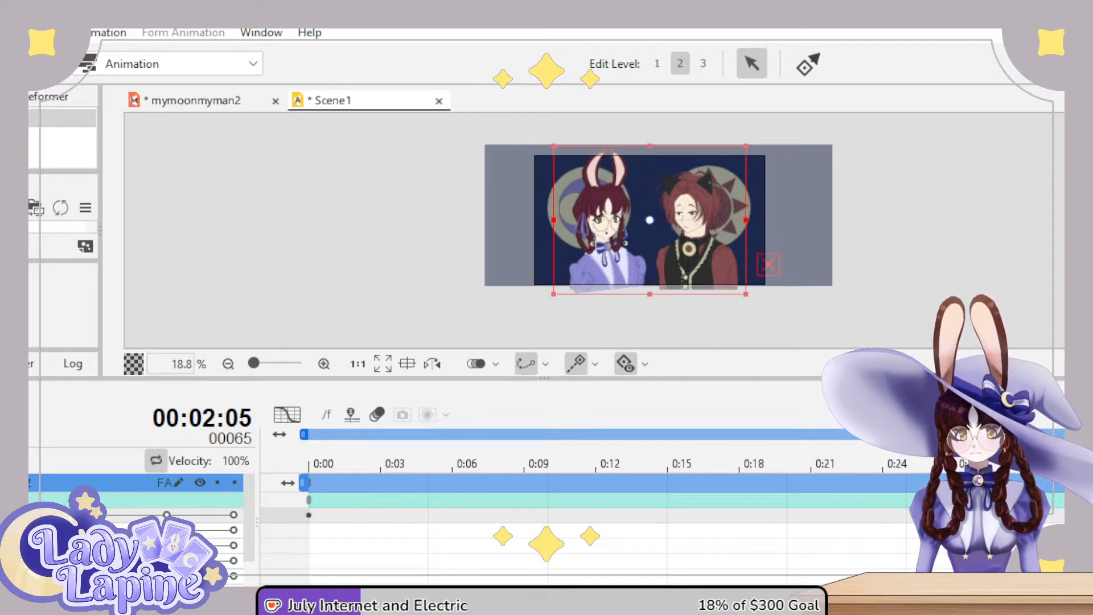
- Place the playhead at 00:01:00, frame 30, on the scene's timeline
drag(963, 476, 1026, 481)
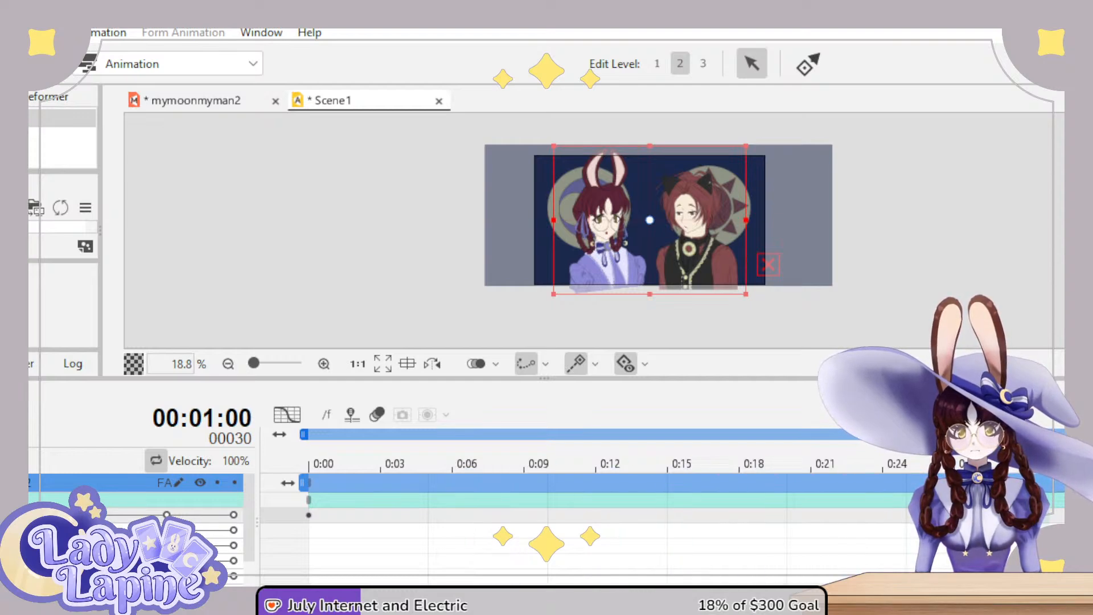
mouse_move(1026, 481)
mouse_down()
mouse_move(953, 481)
mouse_move(1050, 481)
mouse_move(295, 488)
mouse_move(1076, 488)
mouse_move(1028, 489)
mouse_up()
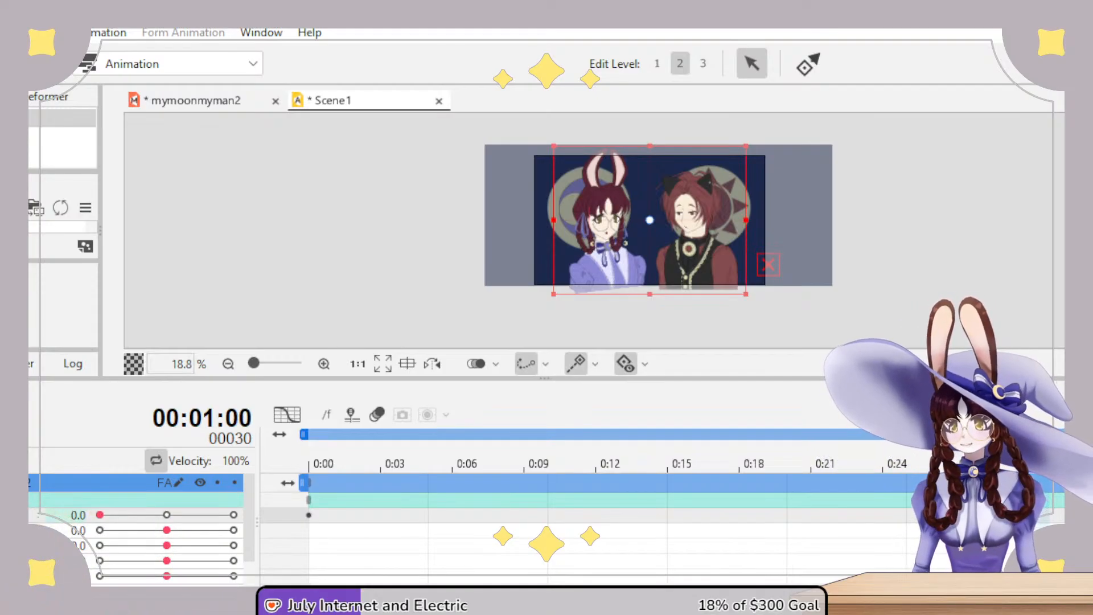
drag(651, 466, 1028, 472)
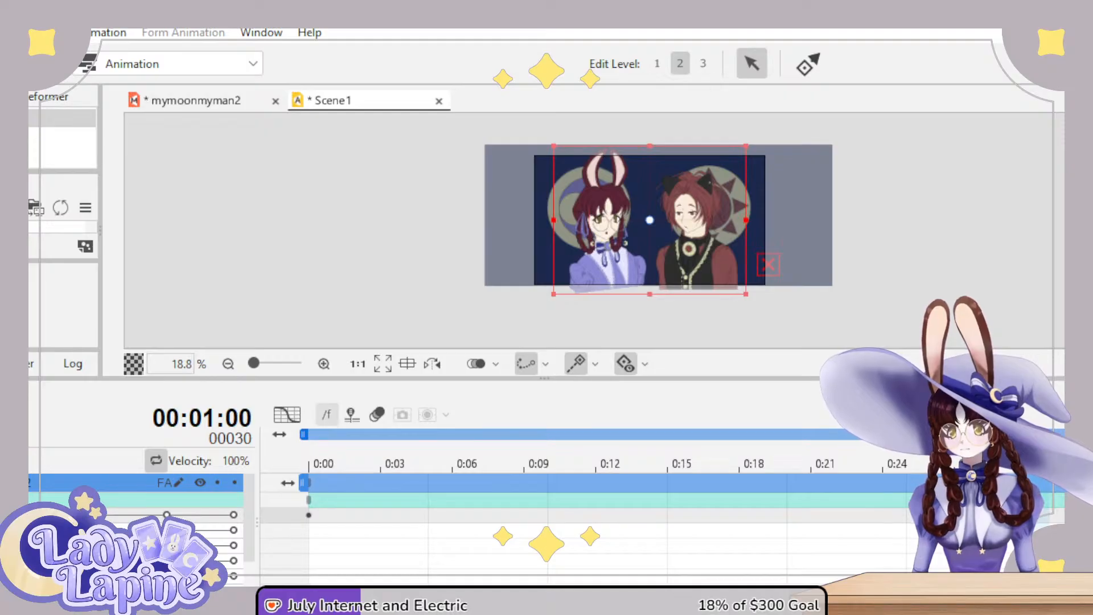
- Try the timeline's frame-number display and restore the timecode display
click(326, 415)
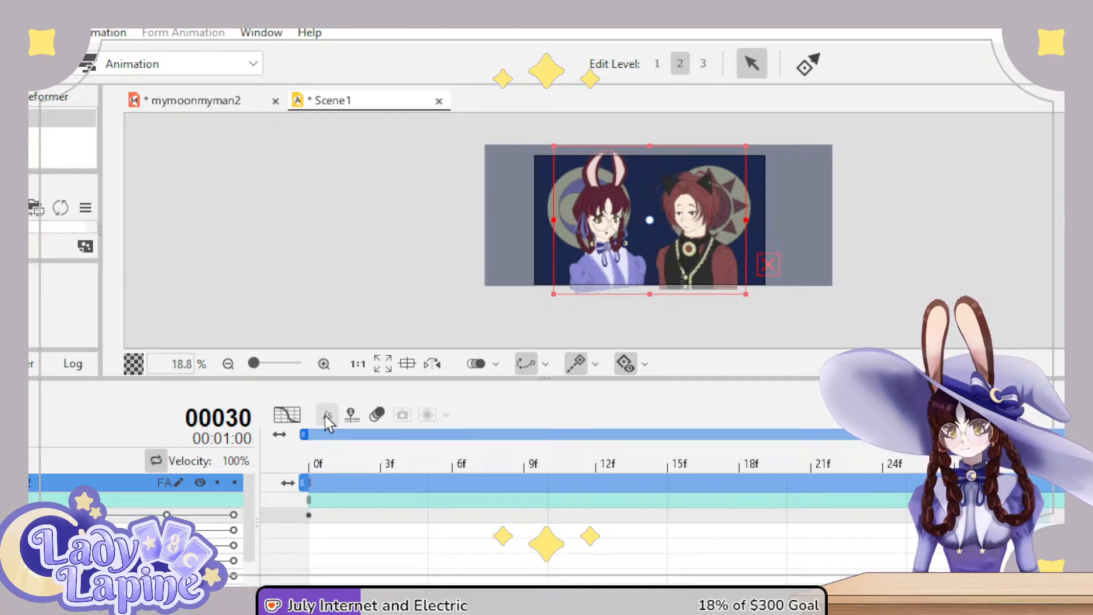
click(326, 416)
click(326, 416)
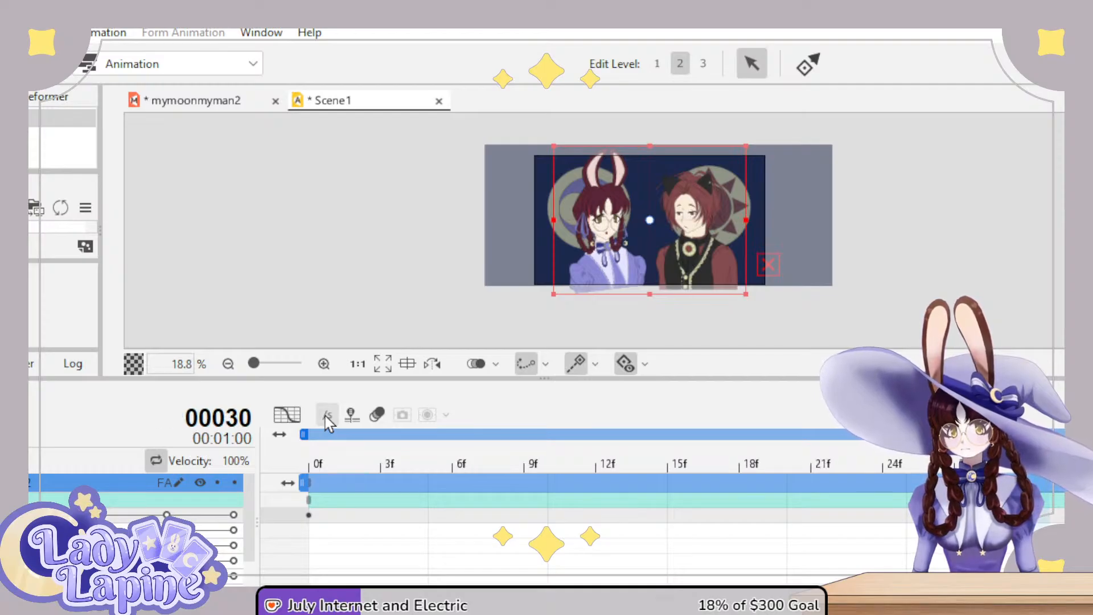
click(325, 415)
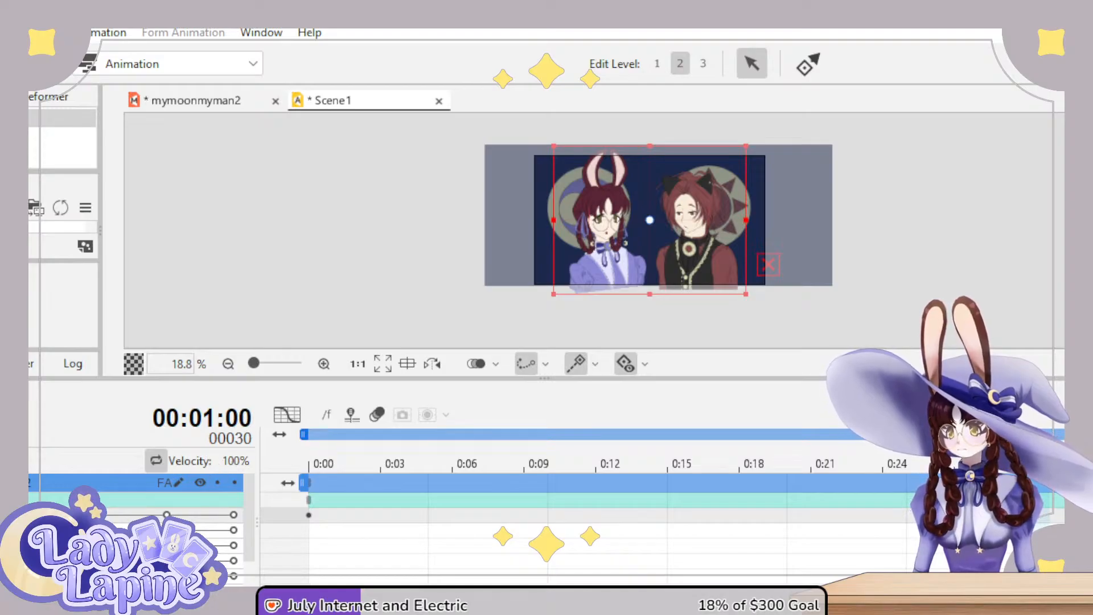
- Widen the side panels and give the scene's canvas more height above the timeline
drag(100, 227, 197, 222)
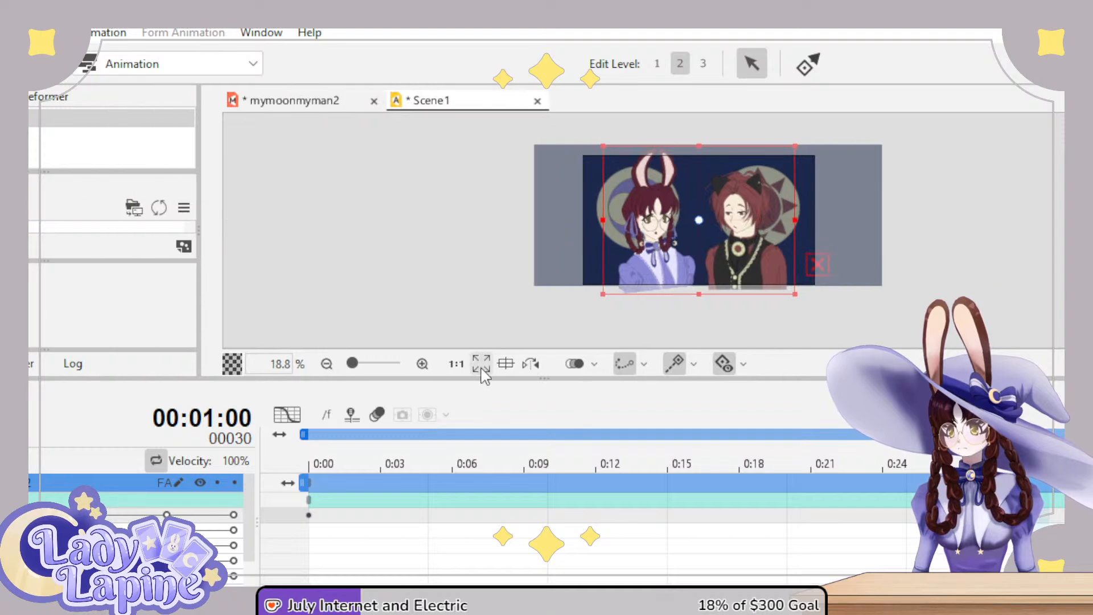
drag(552, 379, 547, 325)
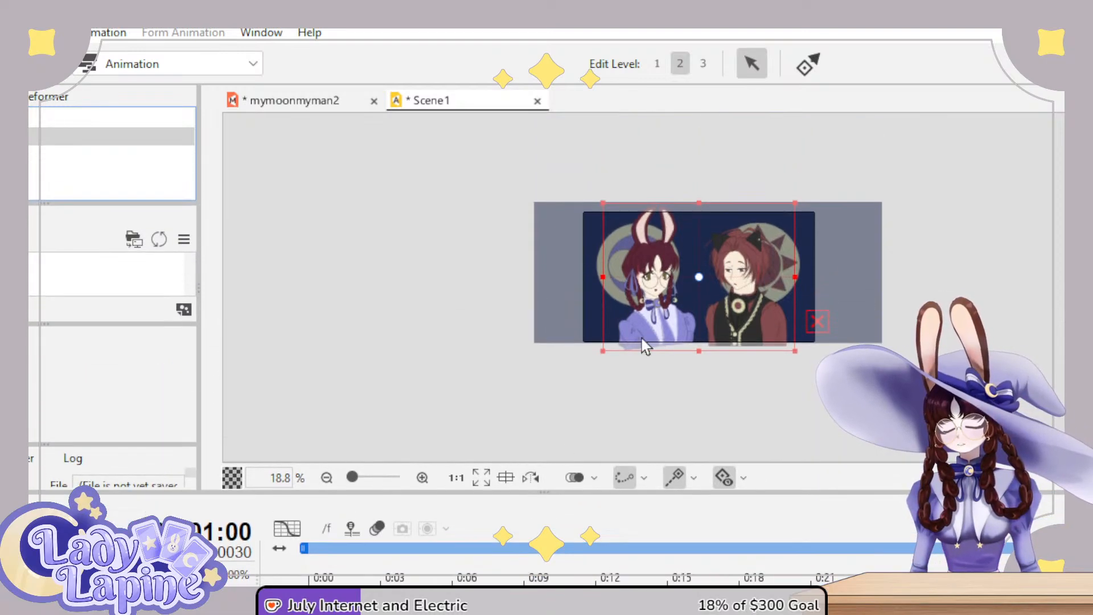
scroll(723, 283, up, 3)
scroll(649, 266, down, 1)
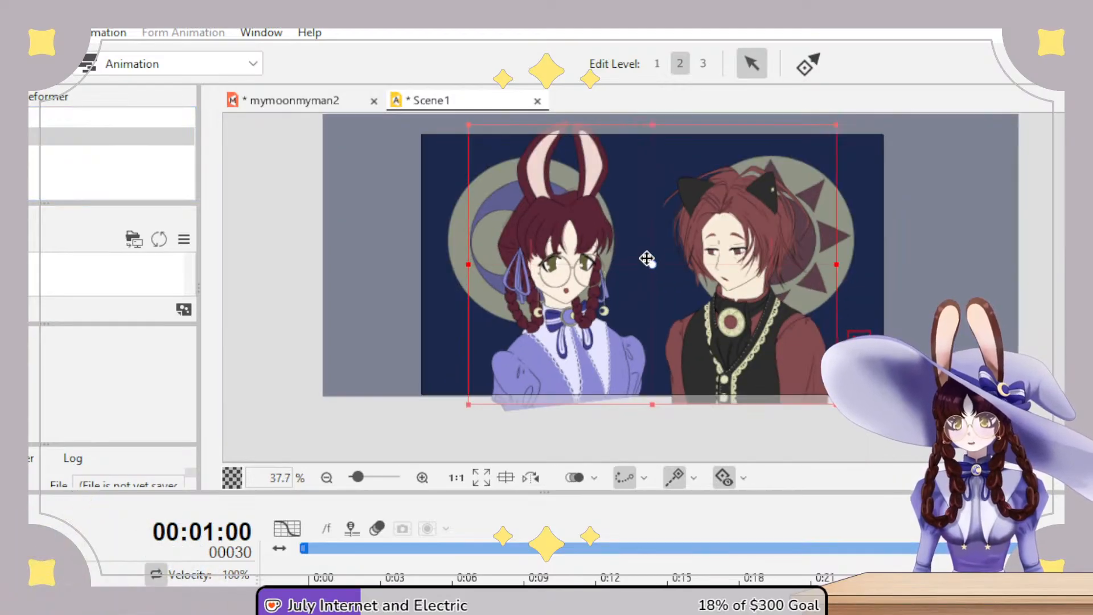
- Return to the mymoonmyman2 model and look through the earlier entries of its parameter list
click(293, 101)
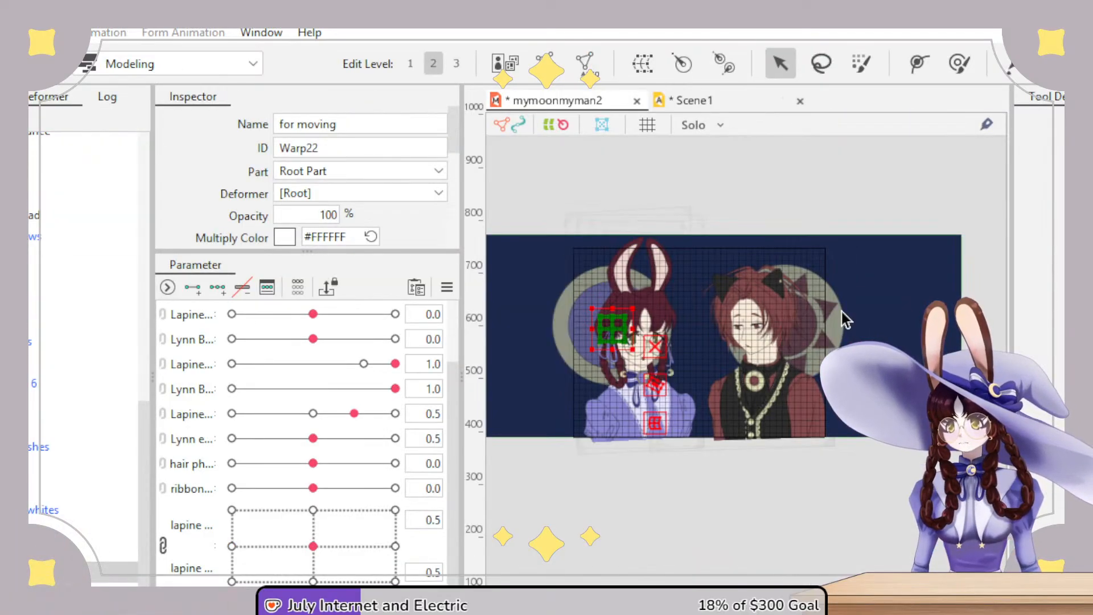
scroll(604, 330, up, 1)
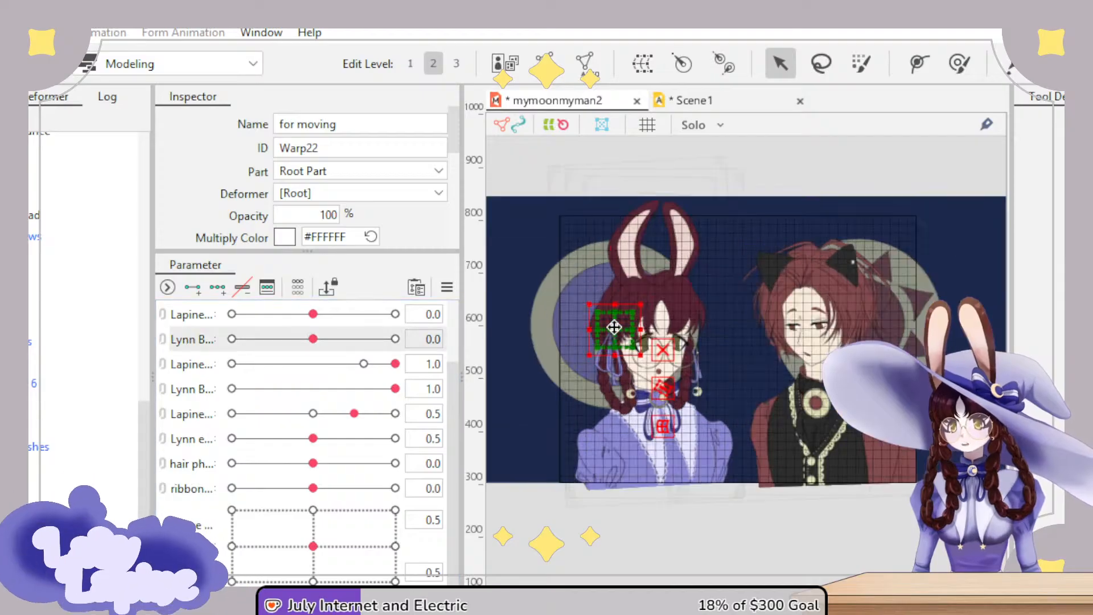
scroll(298, 359, up, 1)
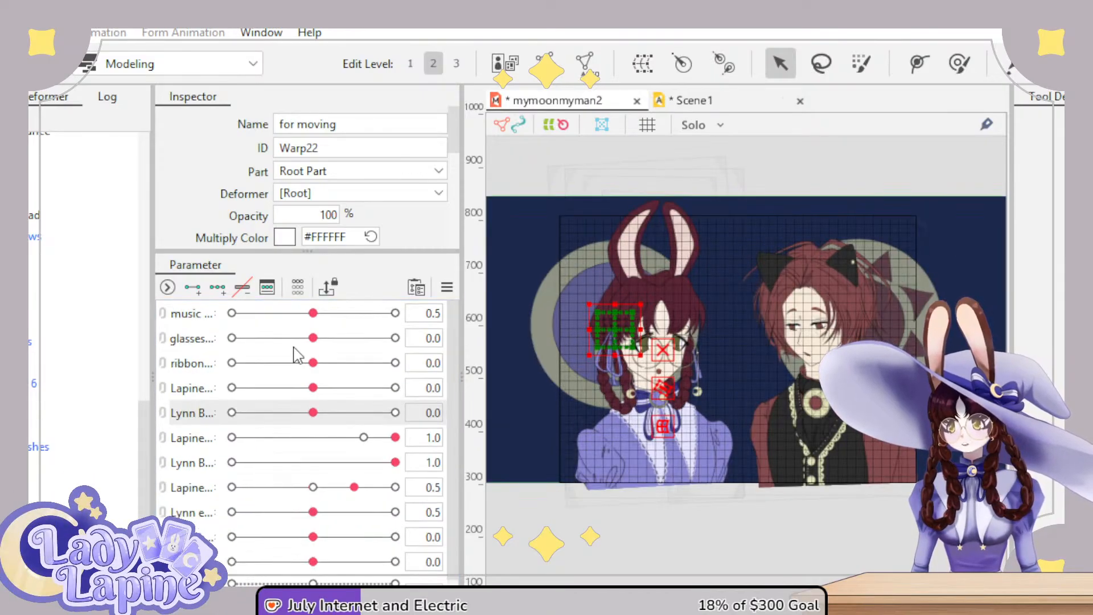
- Switch to the physics settings, widen the parameter sliders and model preview, and test the music sway physics
mouse_move(313, 320)
mouse_down()
mouse_move(231, 322)
mouse_move(401, 332)
mouse_move(147, 329)
mouse_move(398, 322)
mouse_move(188, 322)
mouse_move(298, 316)
mouse_up()
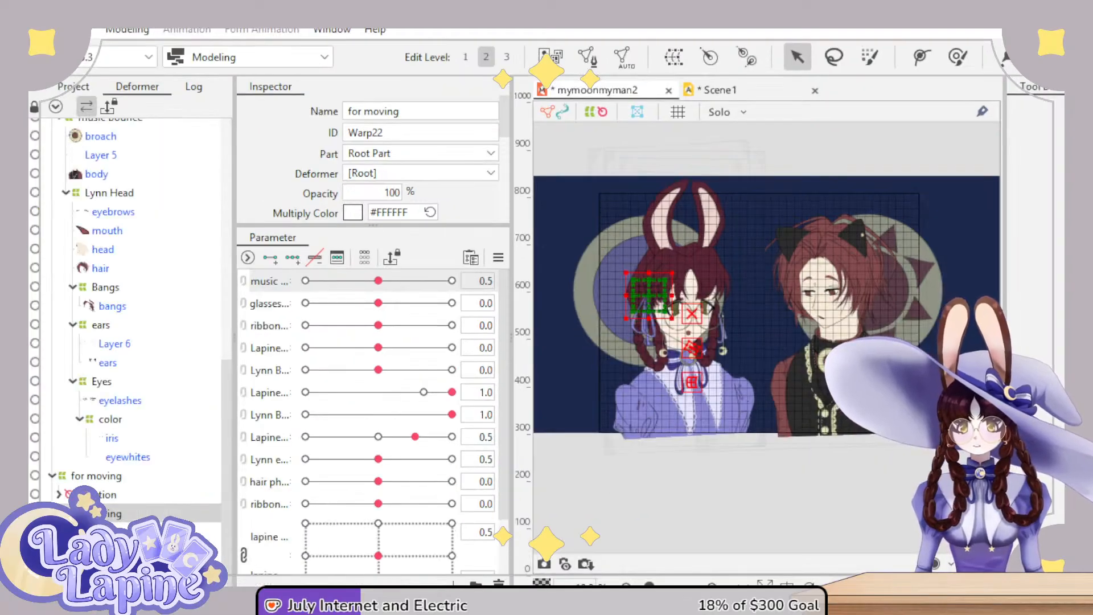
key(alt+Tab)
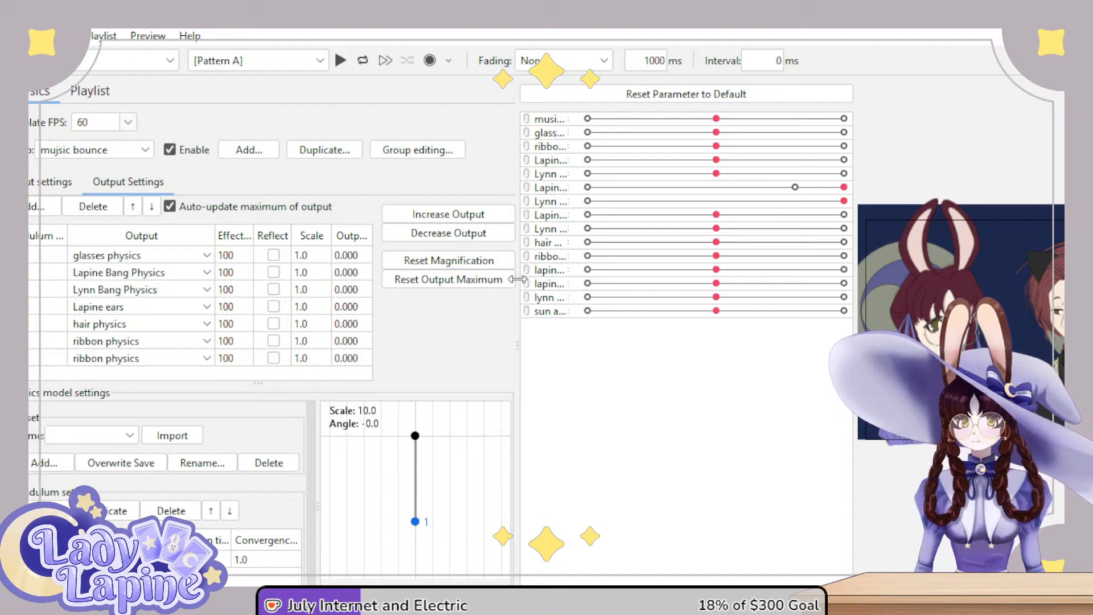
drag(519, 281, 222, 307)
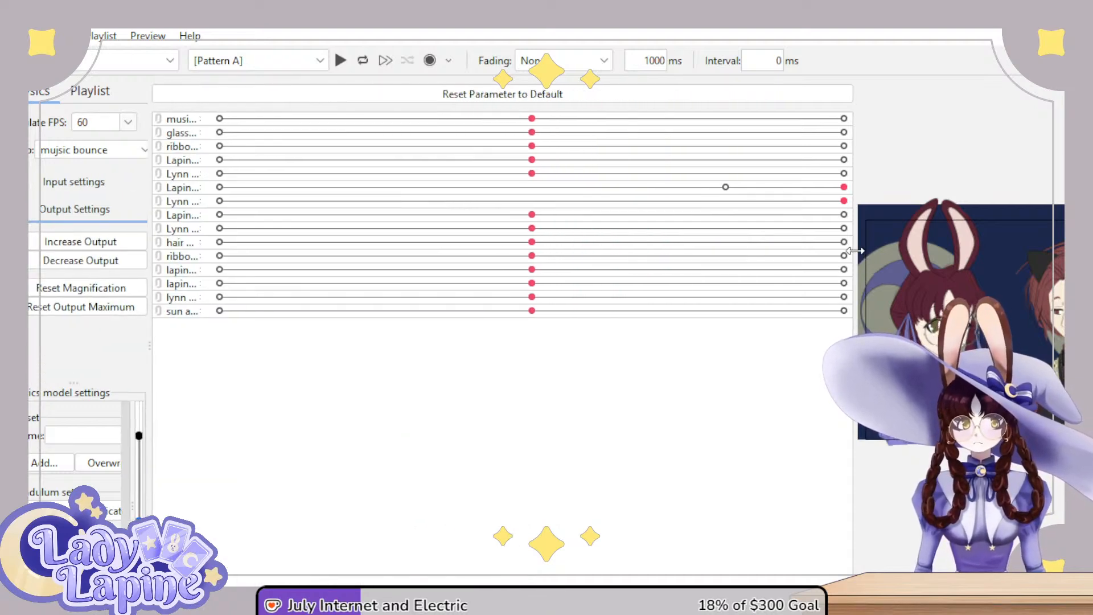
drag(855, 259, 511, 293)
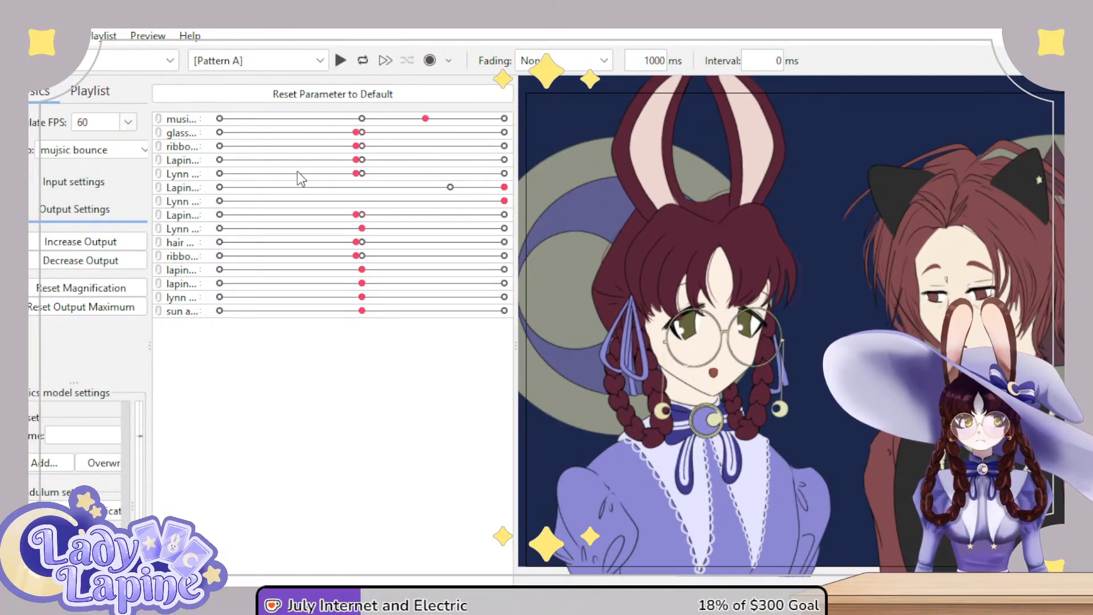
key(alt+Tab)
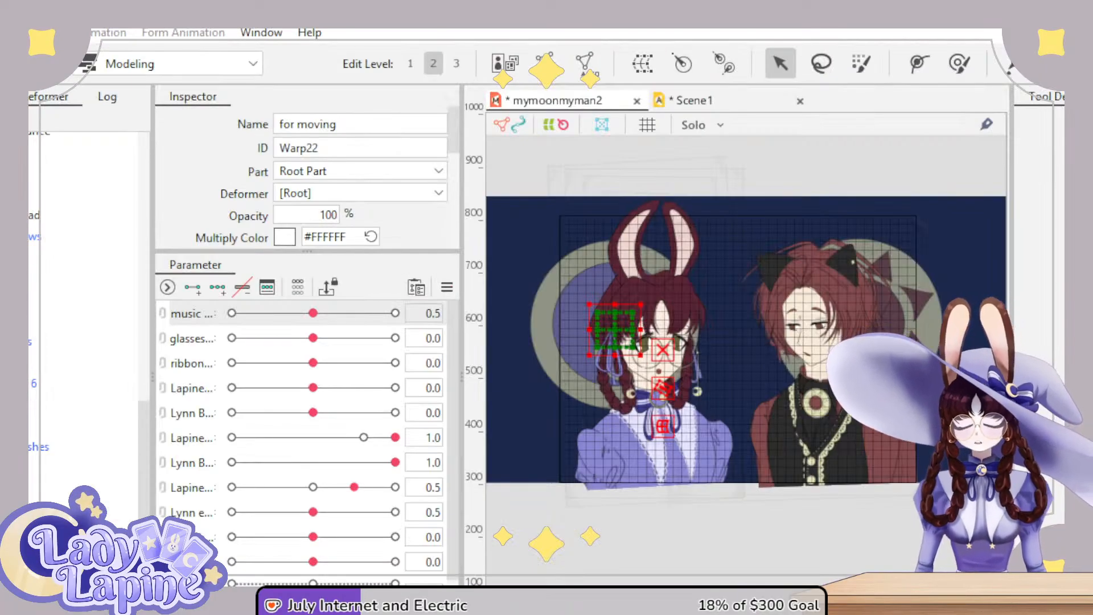
- Return to the model and inspect the Lapine warp deformer and the Background mesh
click(182, 339)
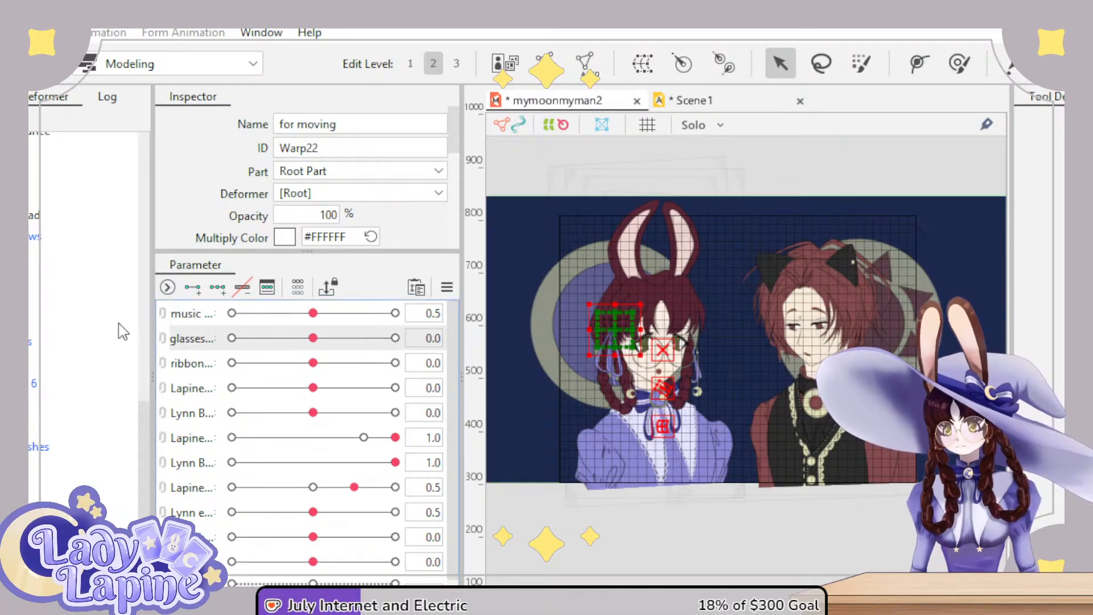
scroll(31, 236, up, 5)
scroll(31, 236, up, 4)
click(57, 142)
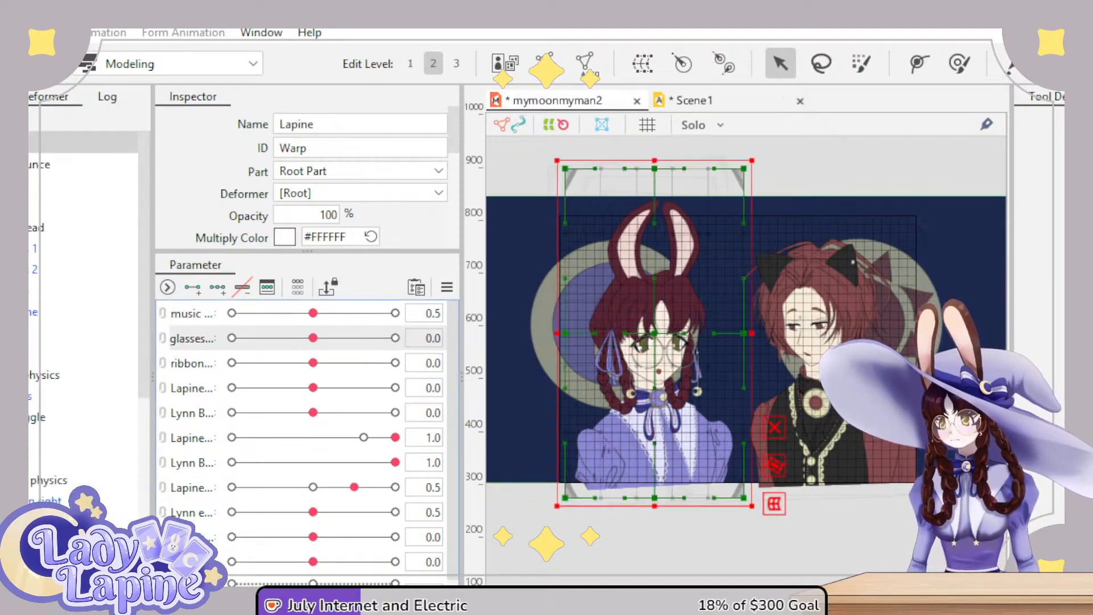
scroll(85, 319, down, 3)
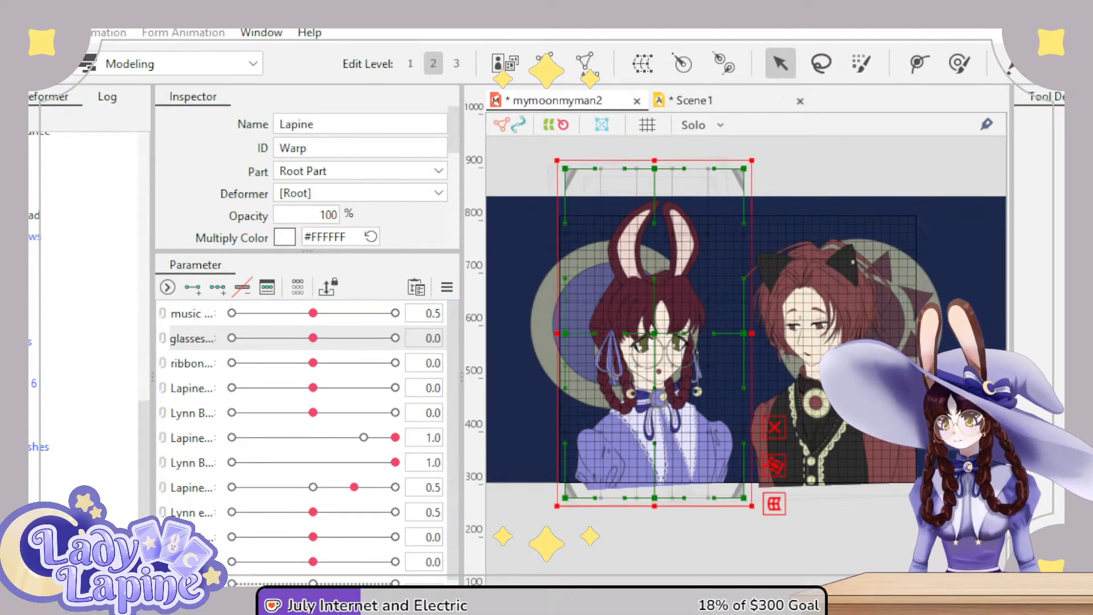
click(85, 319)
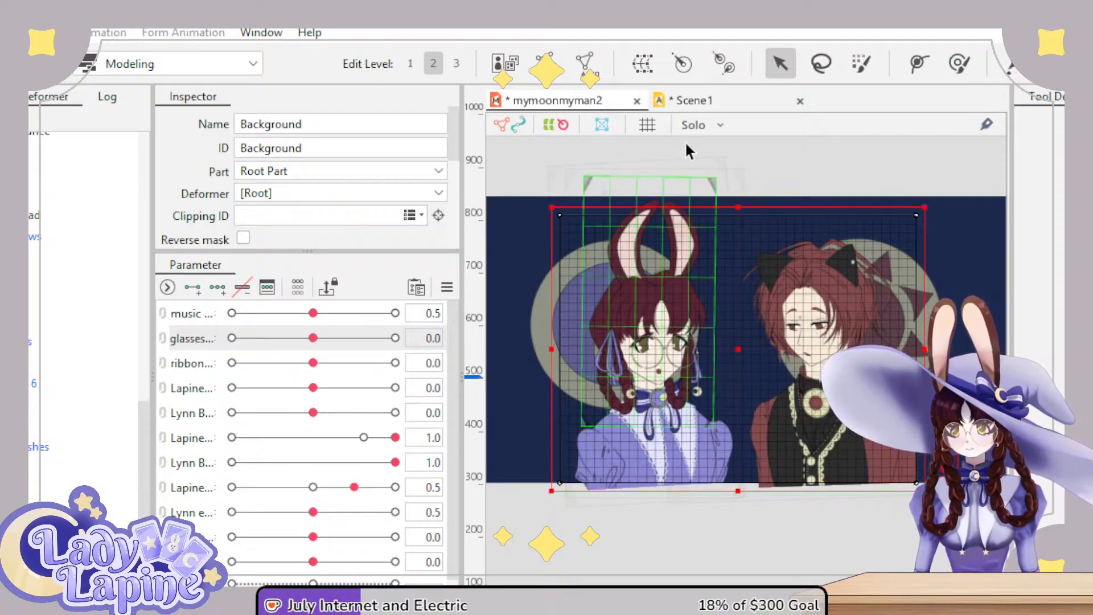
- Switch to the Scene1 animation and give its timeline more height
click(703, 101)
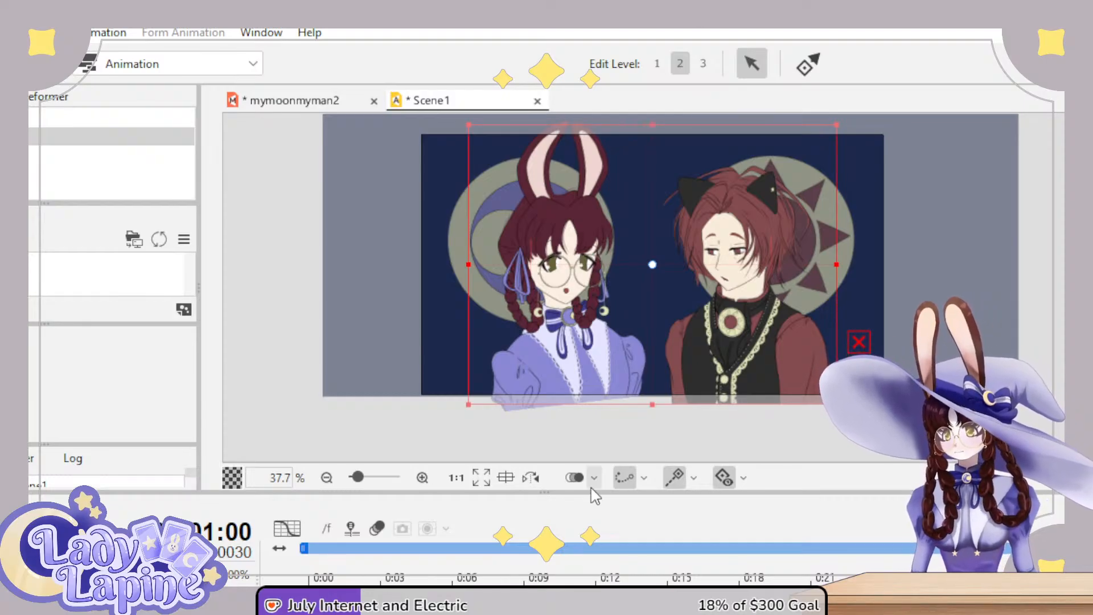
drag(553, 490, 593, 517)
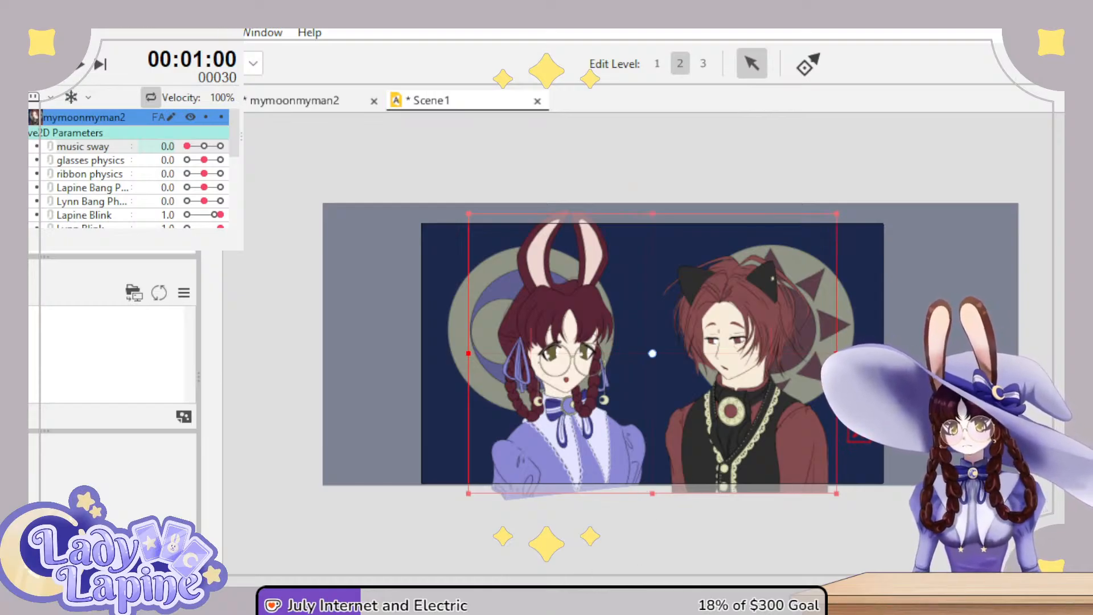
click(585, 568)
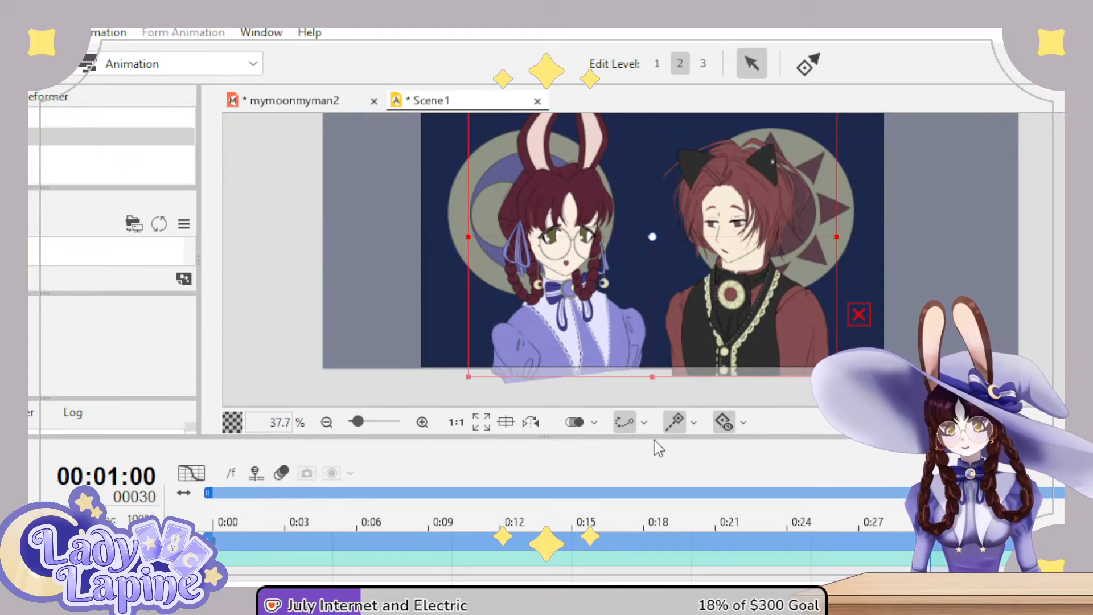
mouse_move(544, 436)
mouse_down()
mouse_move(549, 418)
mouse_move(550, 429)
mouse_up()
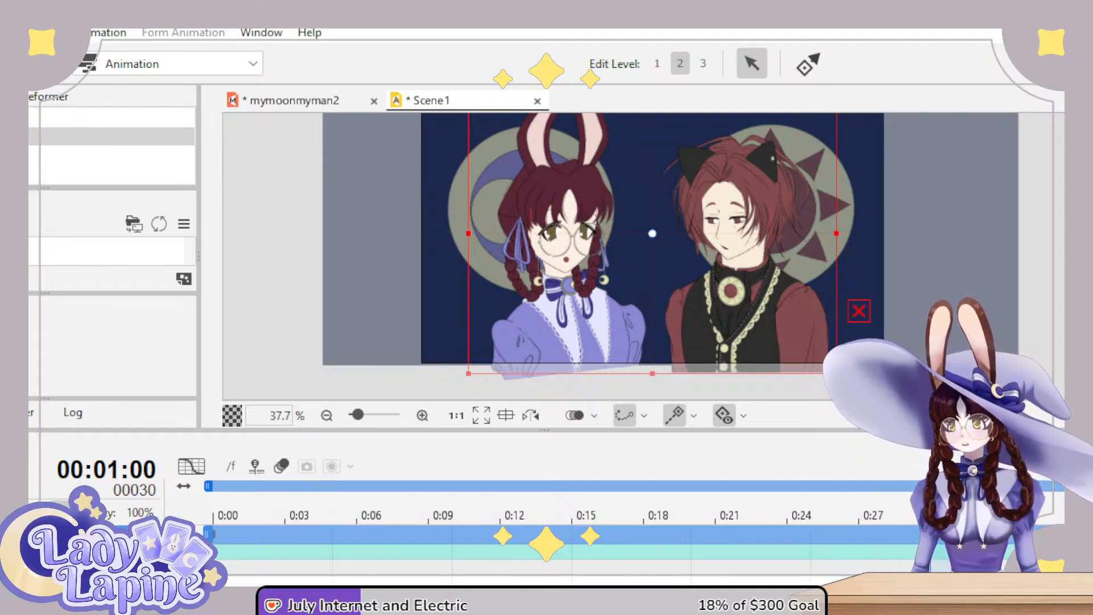
- Collapse the mymoonmyman2 track in the timeline and clear the model selection on the canvas
click(103, 146)
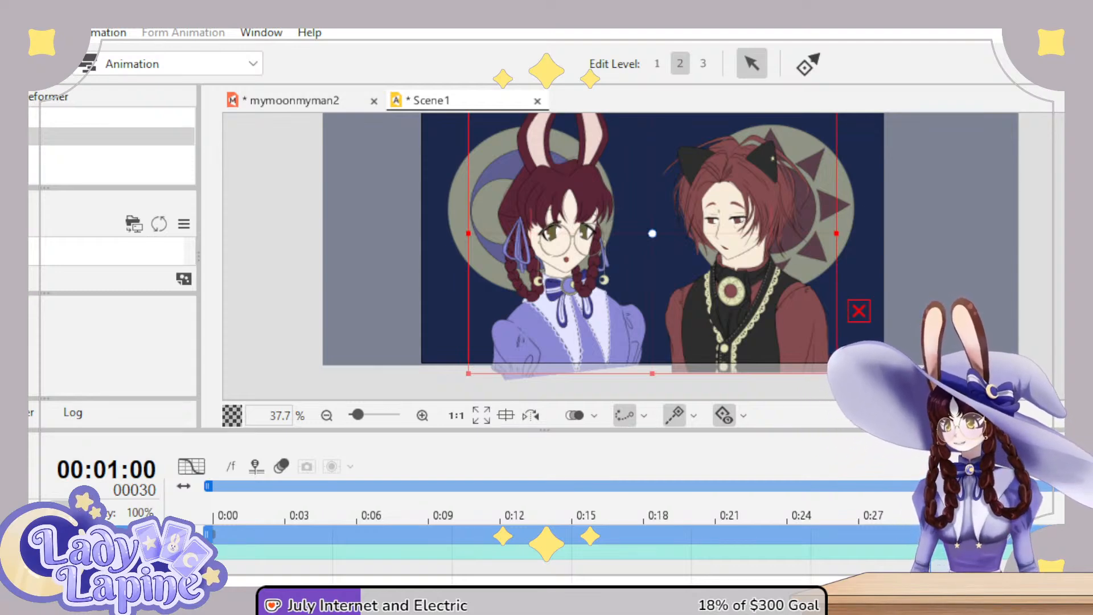
click(112, 145)
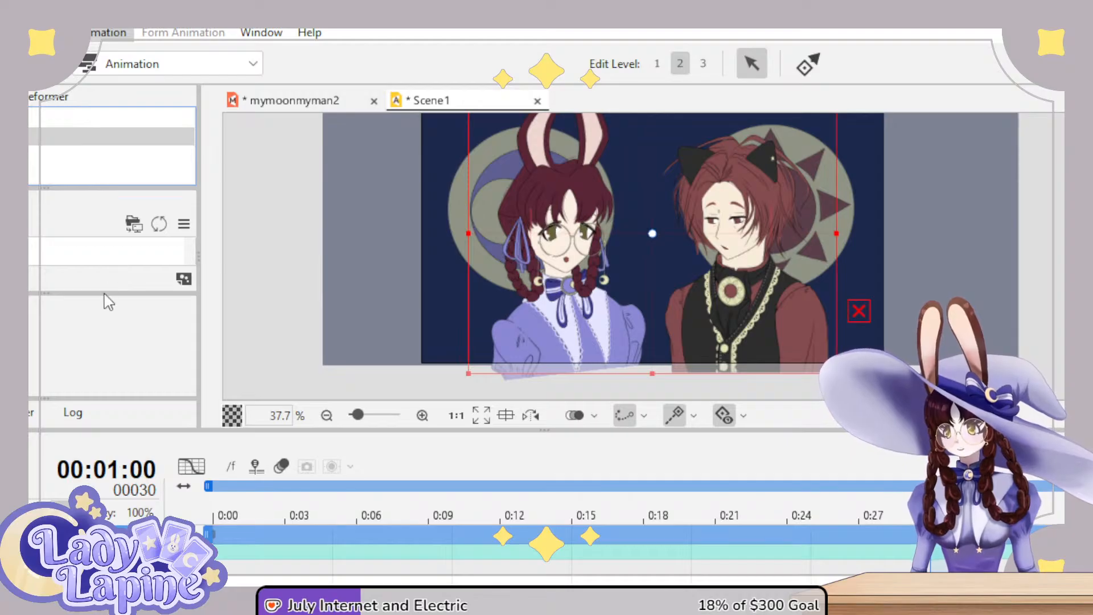
click(284, 265)
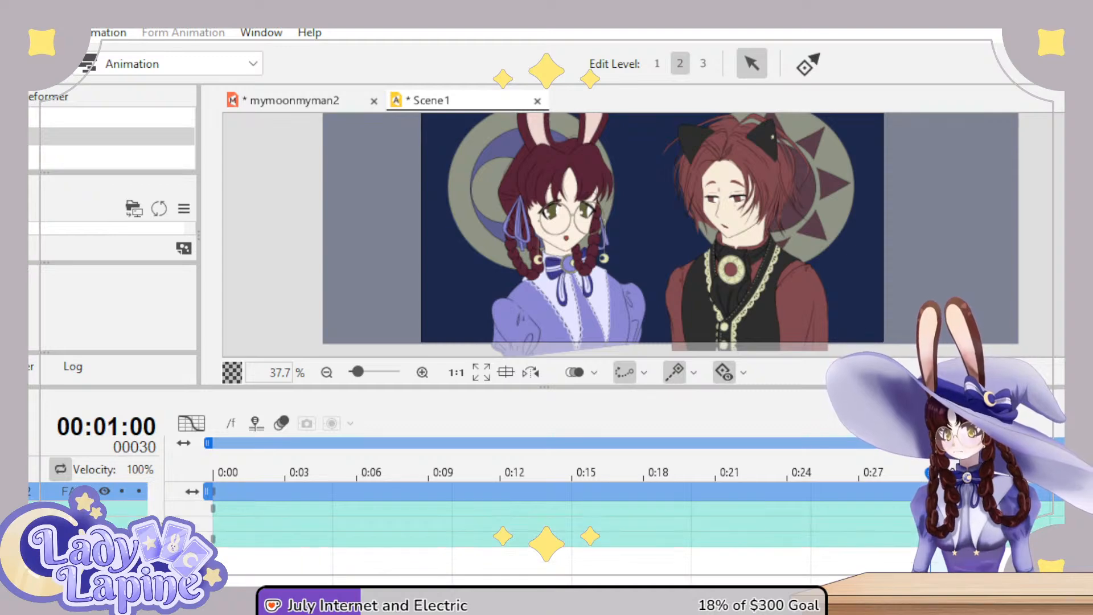
click(91, 491)
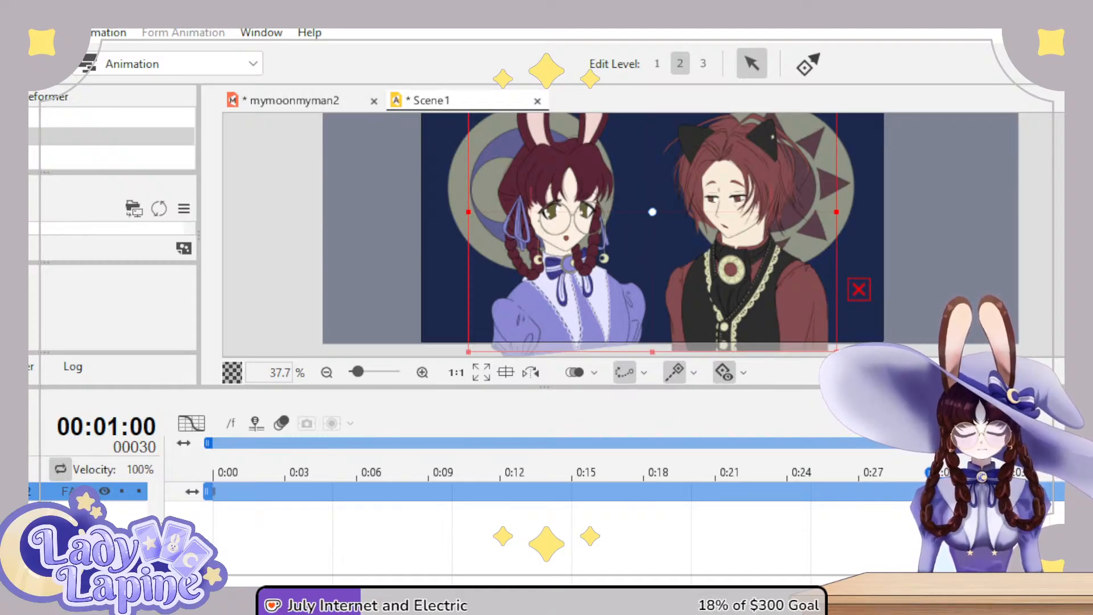
key(Escape)
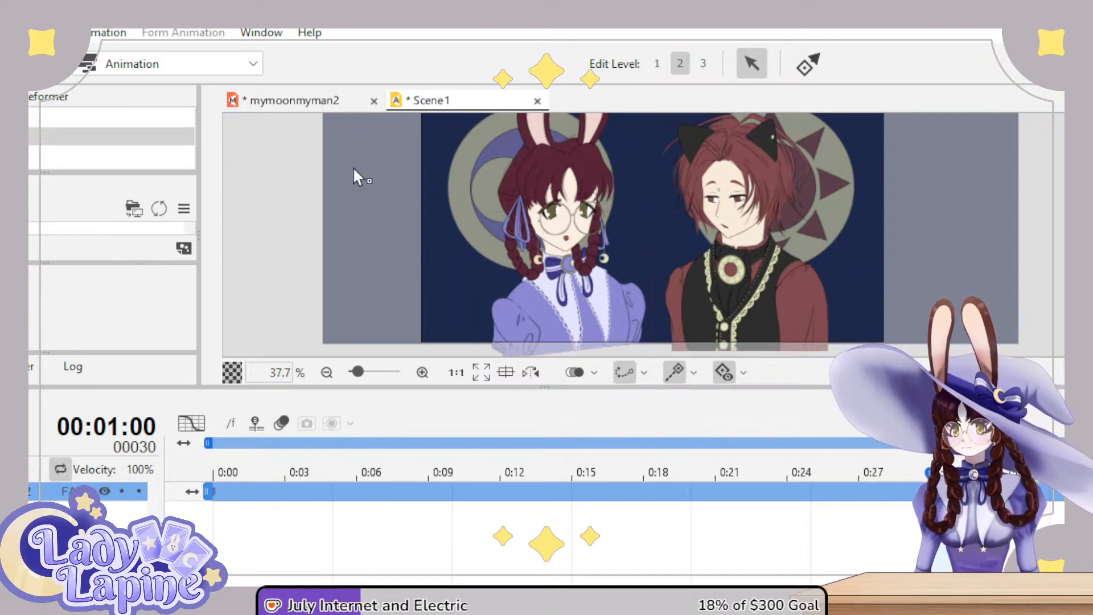
- Create a template, accepting the name "template"
click(183, 248)
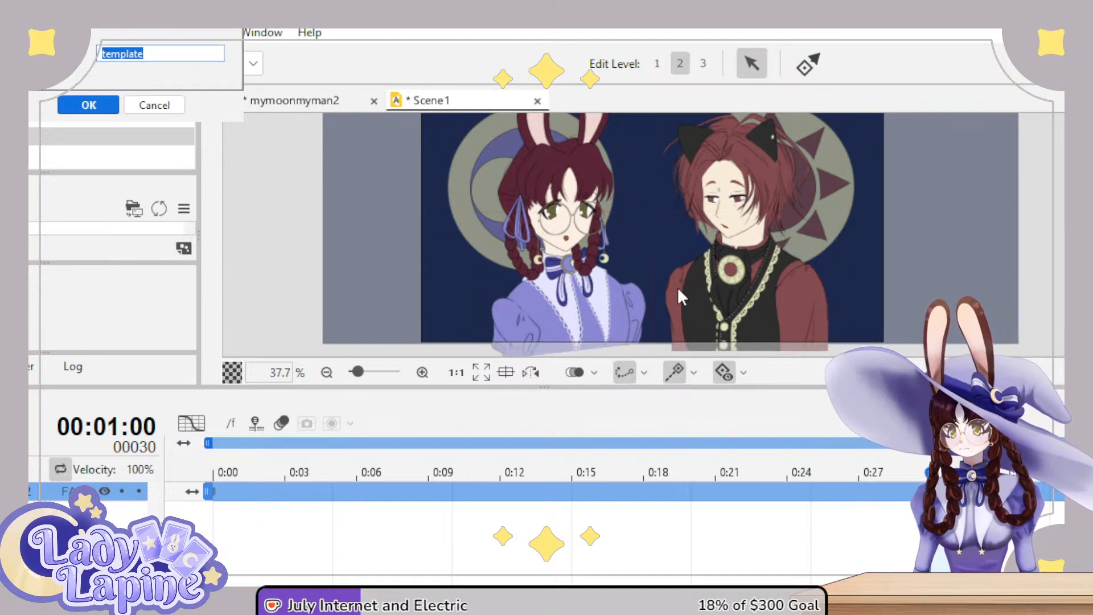
key(Return)
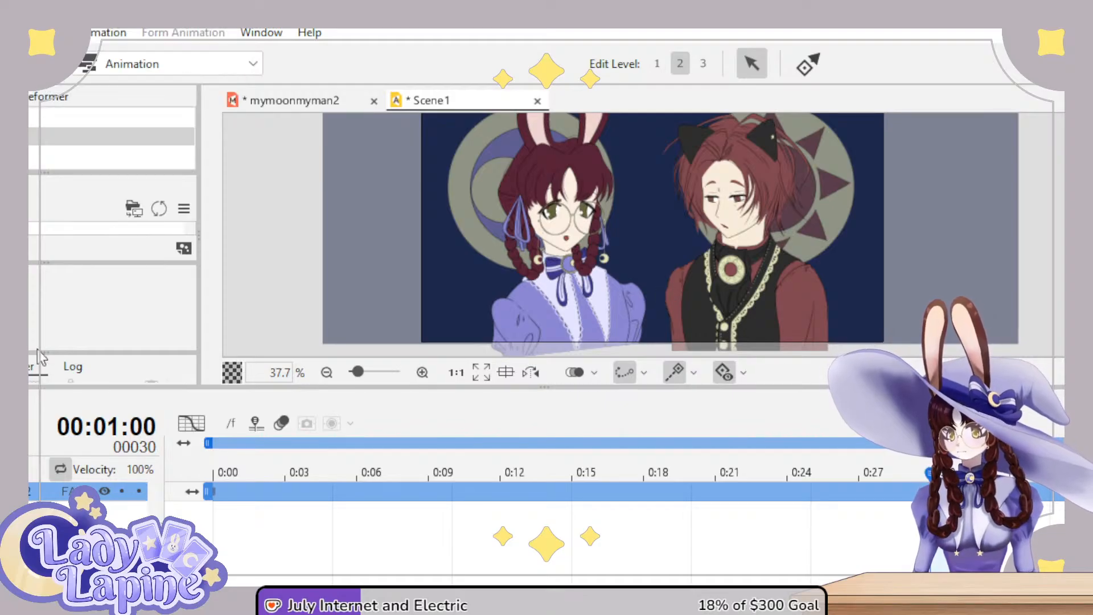
- Shrink the timeline, adjust the heights of the stacked side palettes and show the animation file's properties
drag(47, 355, 50, 290)
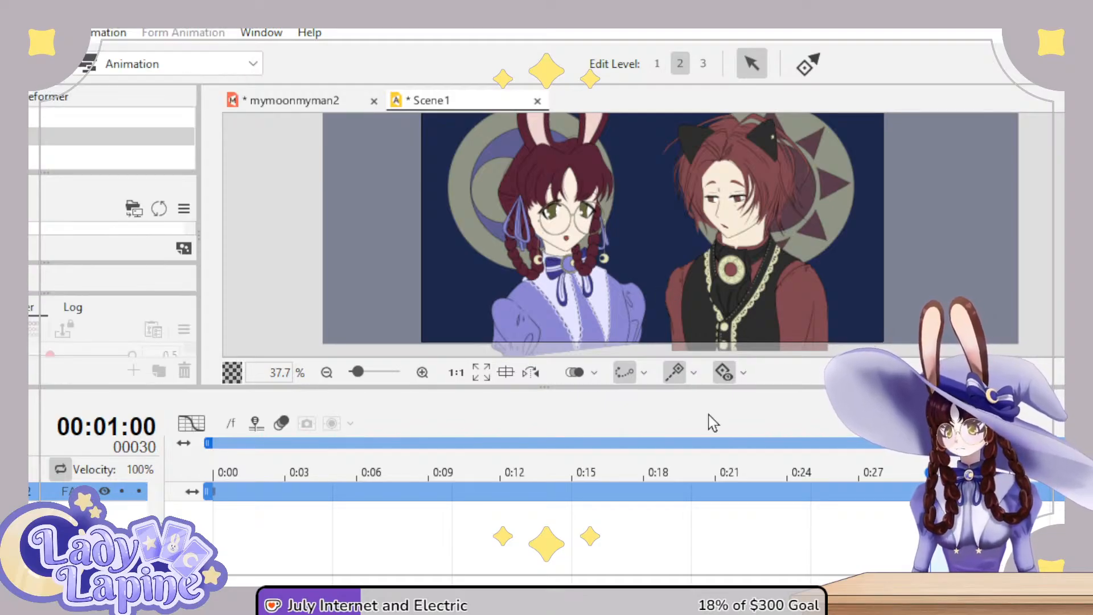
drag(546, 388, 546, 487)
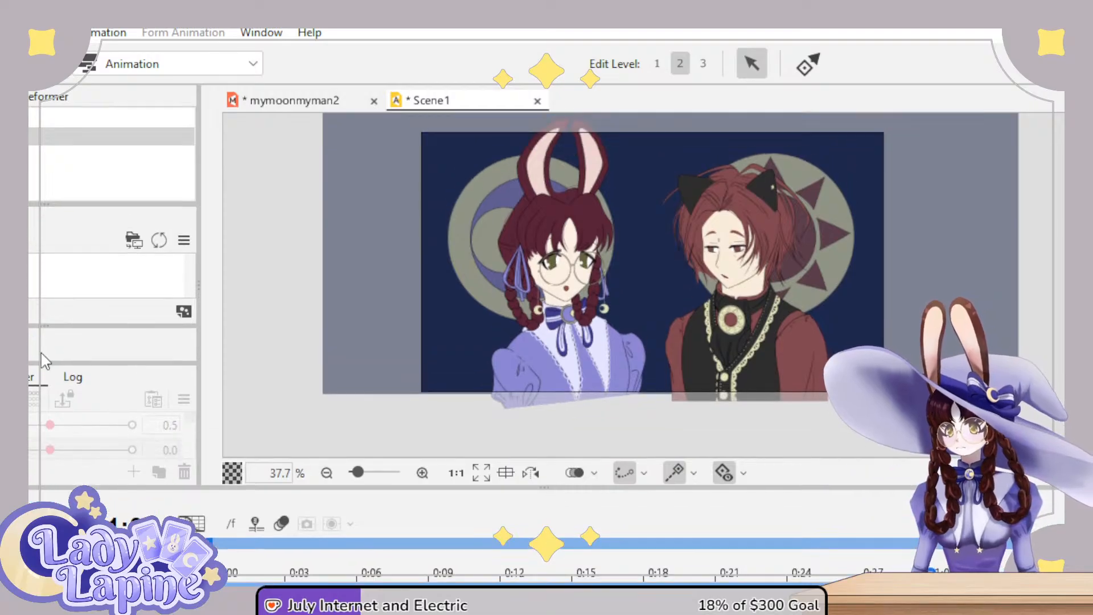
drag(36, 363, 45, 305)
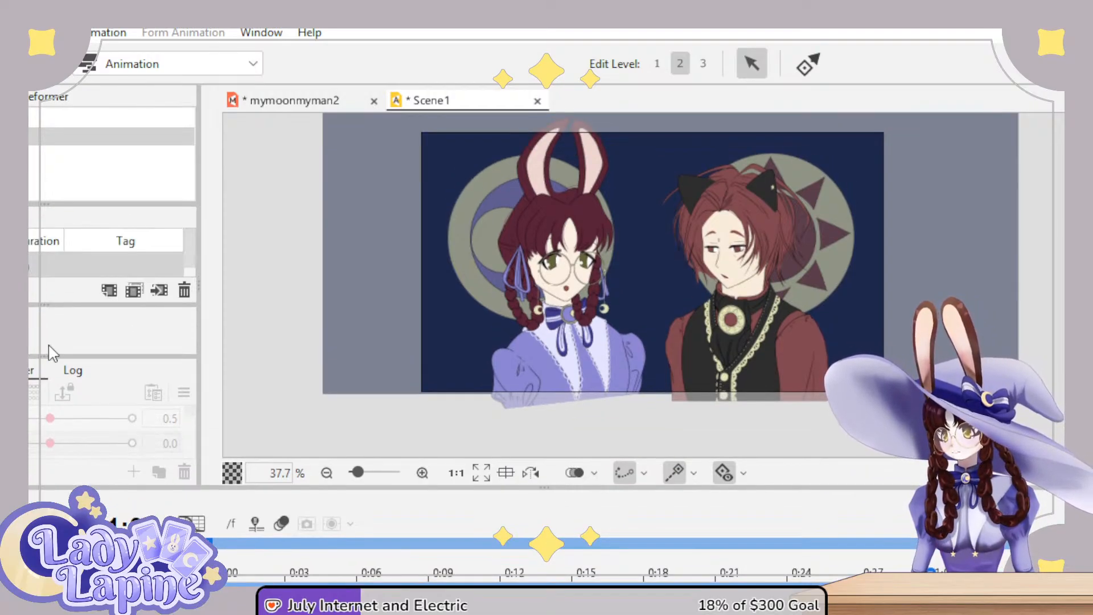
drag(45, 356, 51, 424)
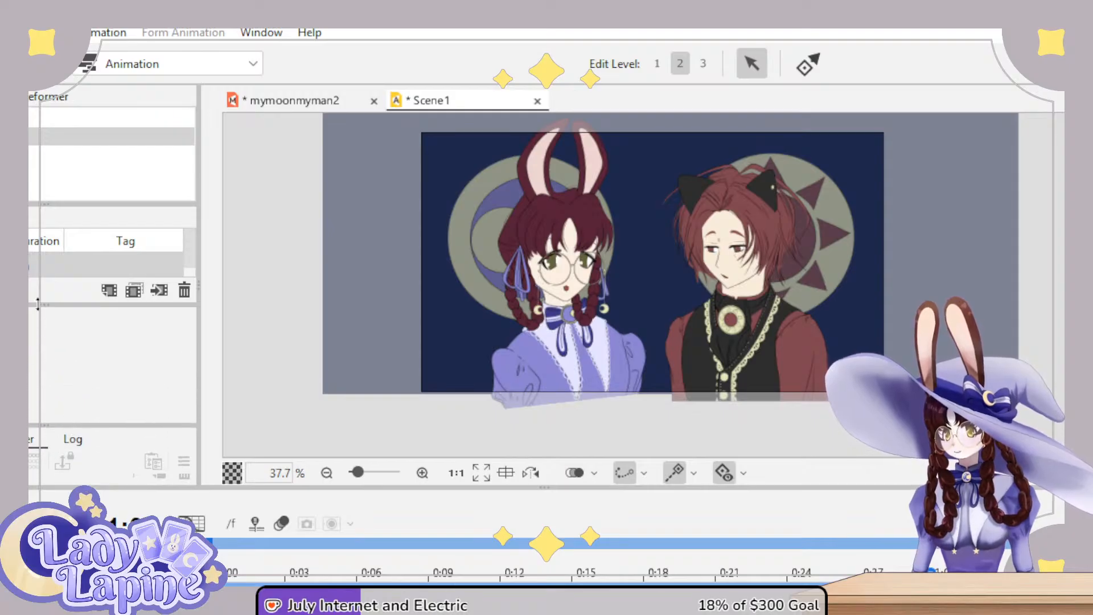
drag(40, 305, 43, 364)
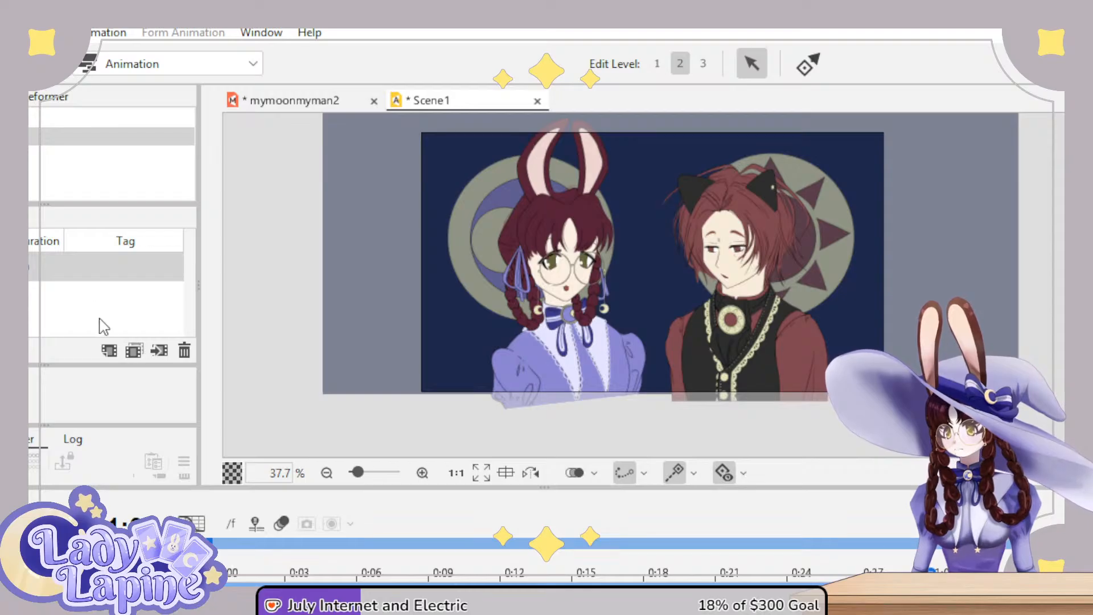
drag(41, 365, 42, 307)
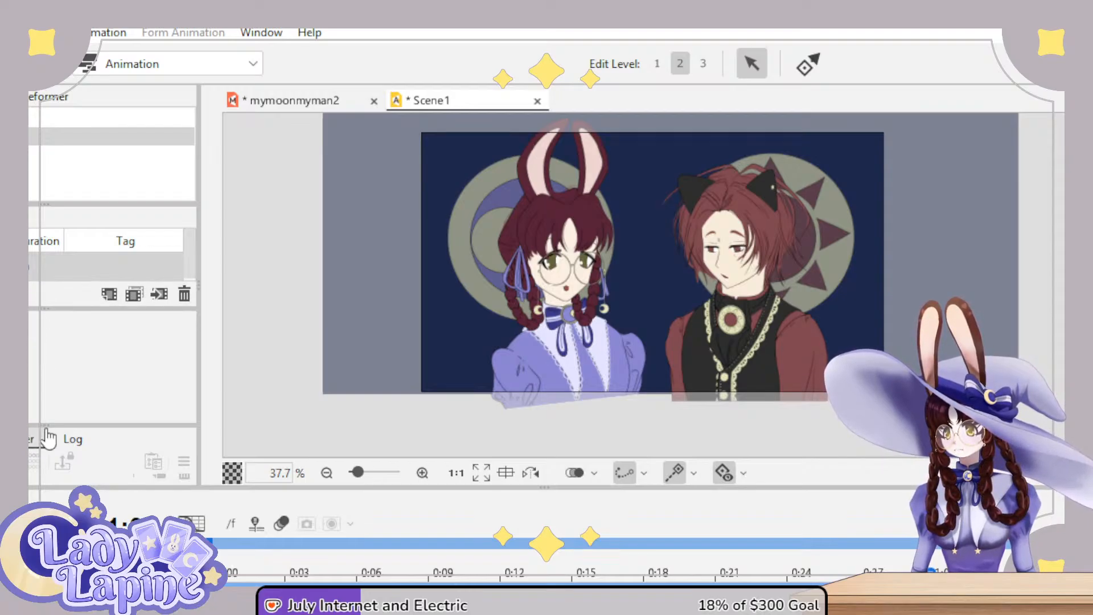
drag(41, 425, 58, 343)
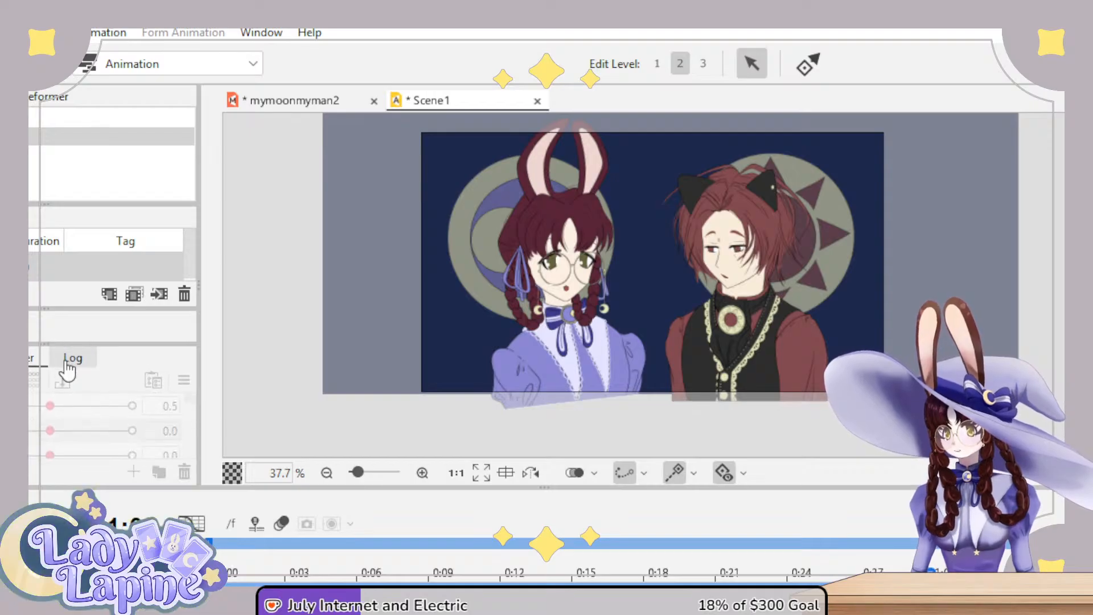
click(72, 358)
click(31, 357)
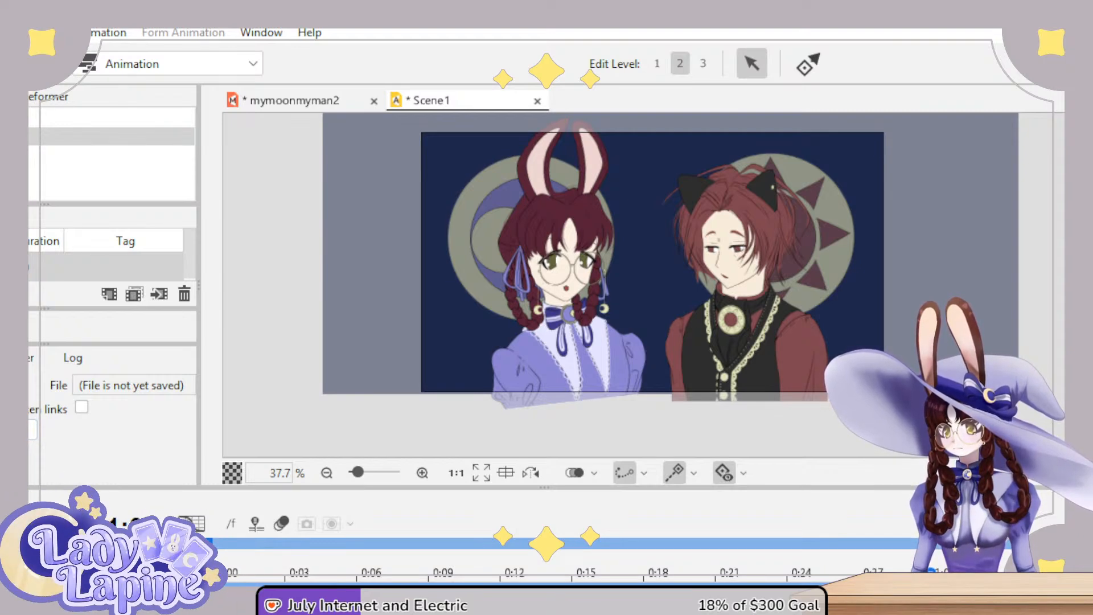
- Save the animation to the Desktop as "my moon my man.can3"
key(ctrl+s)
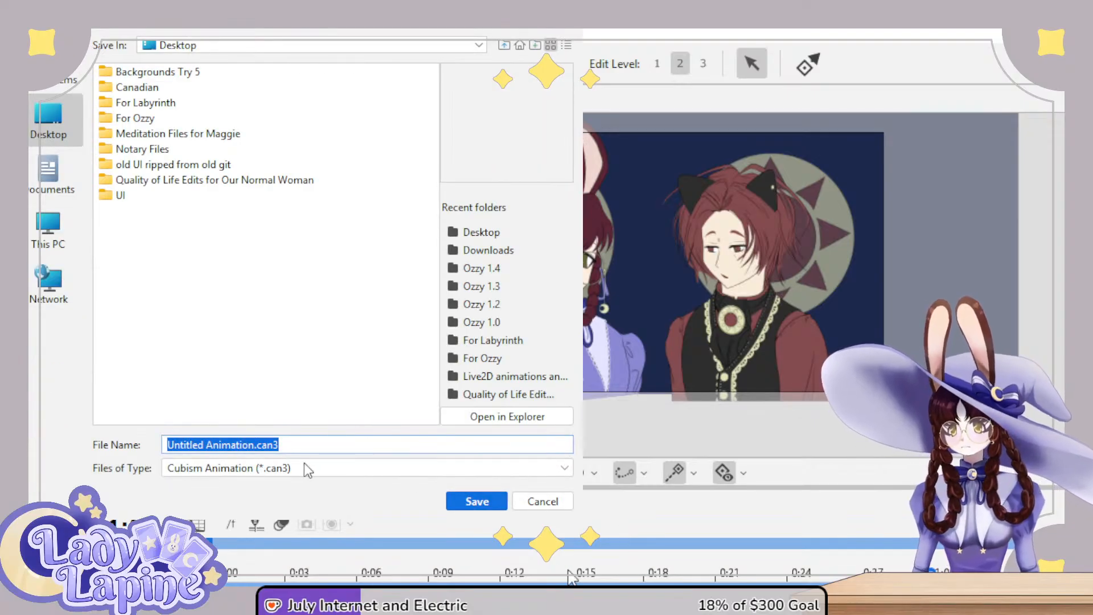
click(243, 445)
key(shift+Home)
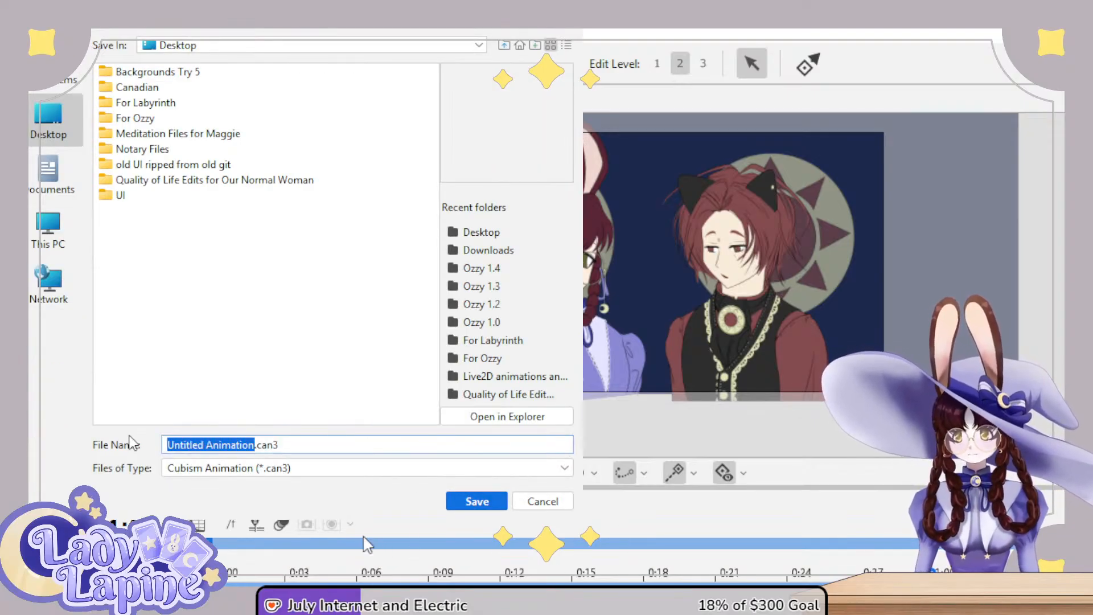
text(my moon my man)
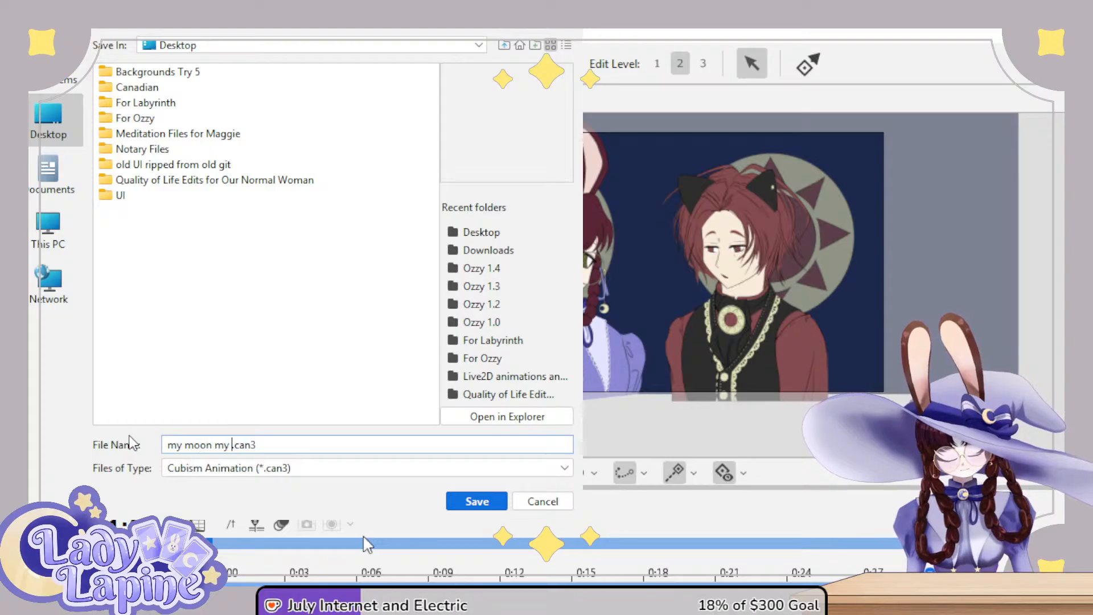
click(477, 501)
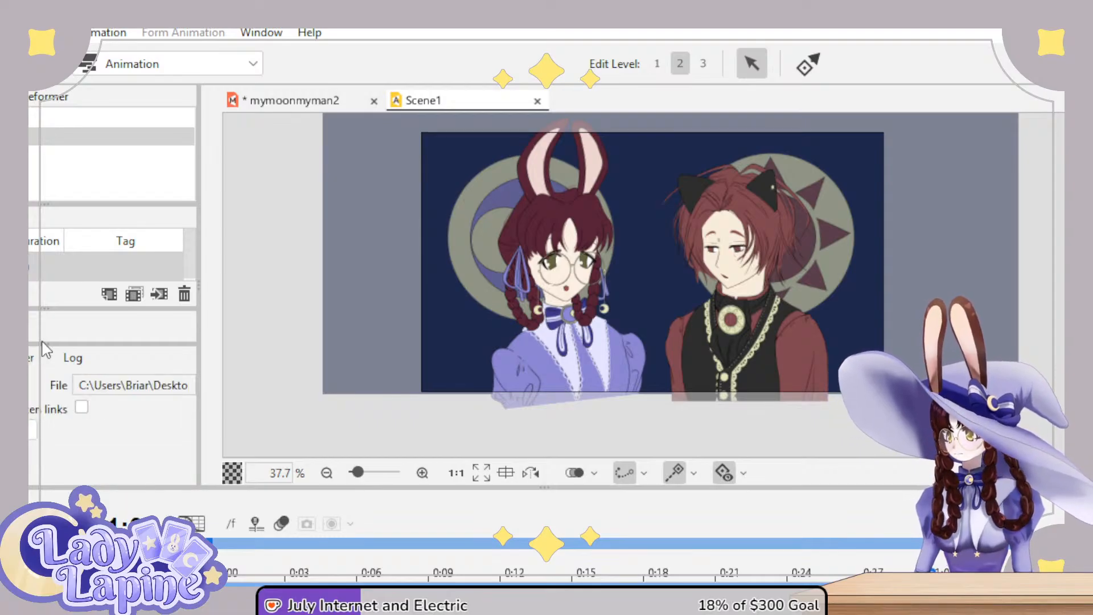
- Enlarge the timeline area and switch back to the mymoonmyman2 model
drag(52, 346, 52, 382)
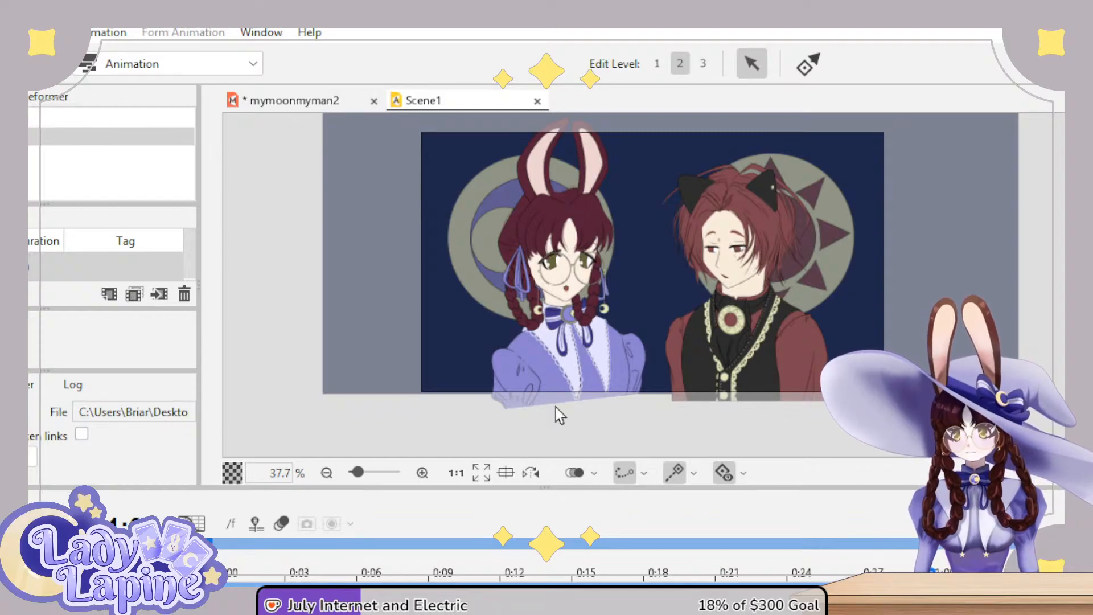
drag(547, 487, 547, 433)
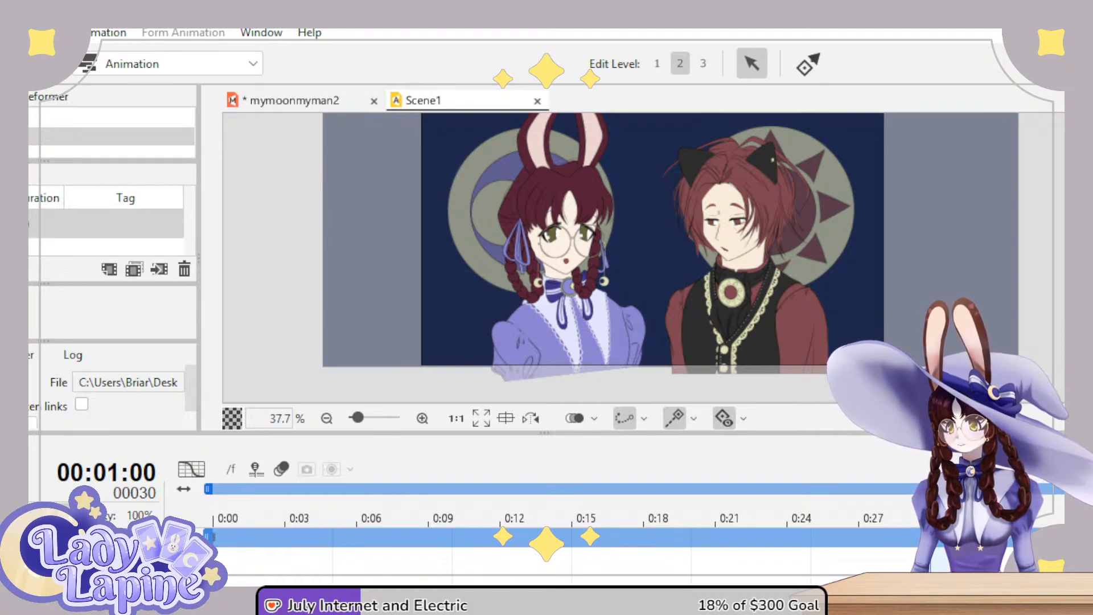
click(262, 101)
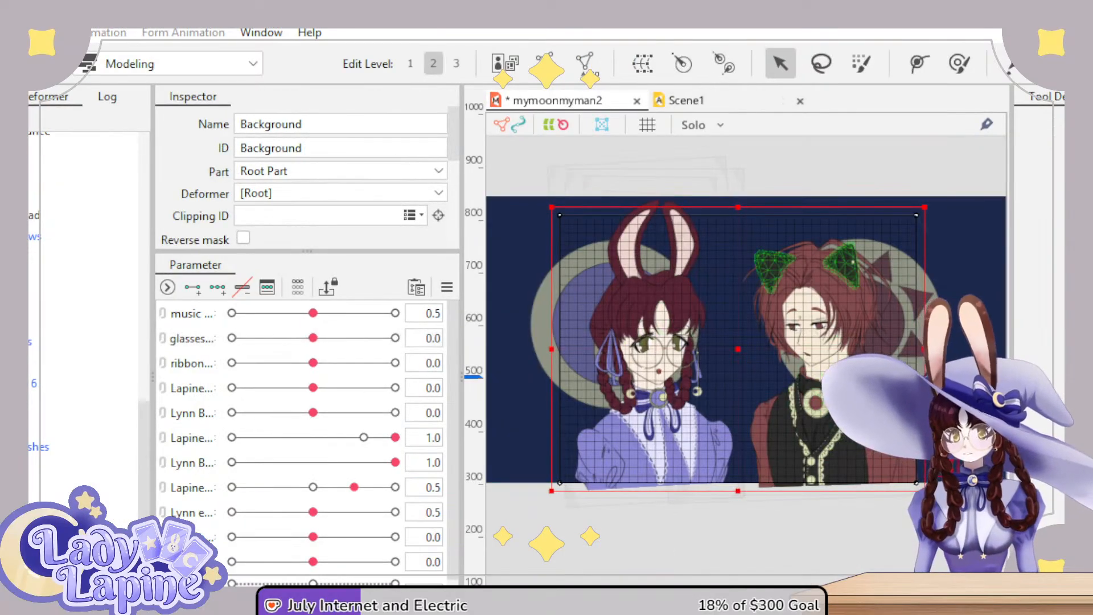
- Make Scene1's properties palette slightly taller, view the mymoonmyman2 model again and return to Scene1
click(720, 105)
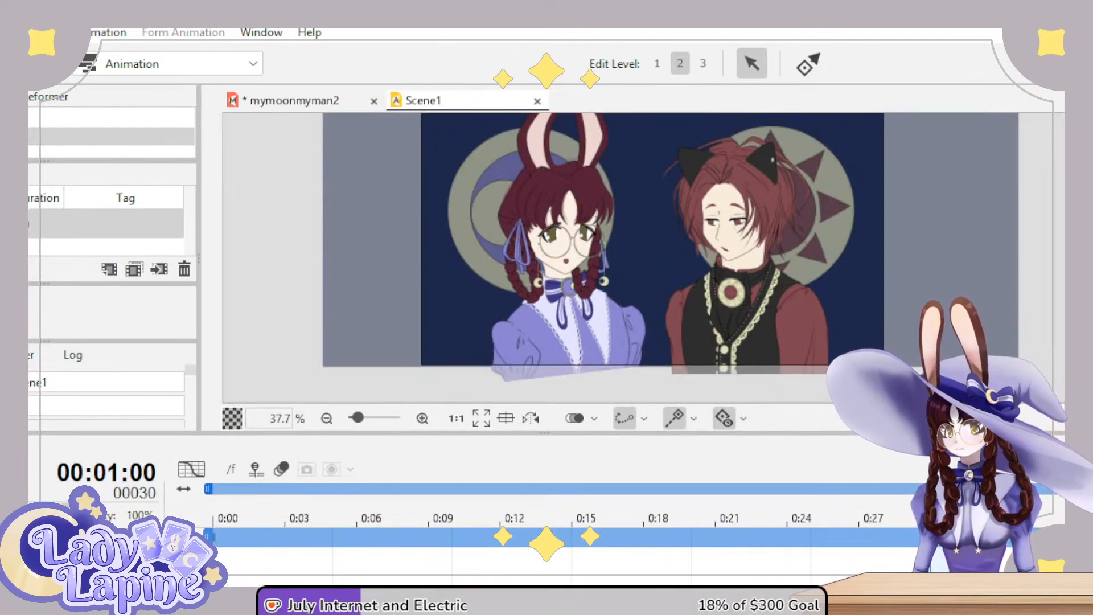
drag(45, 340, 45, 328)
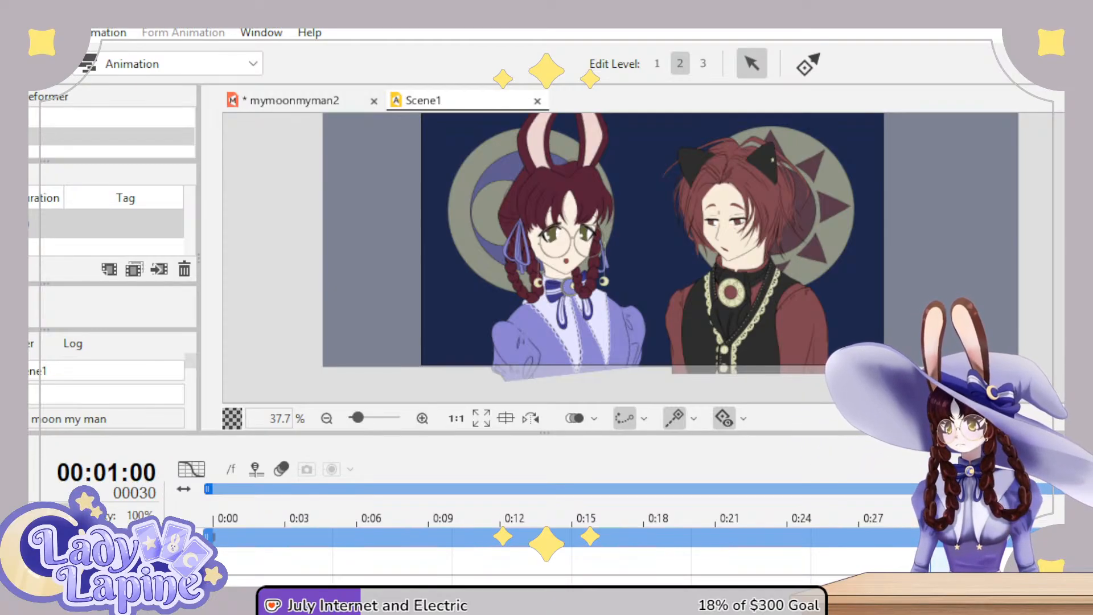
click(227, 158)
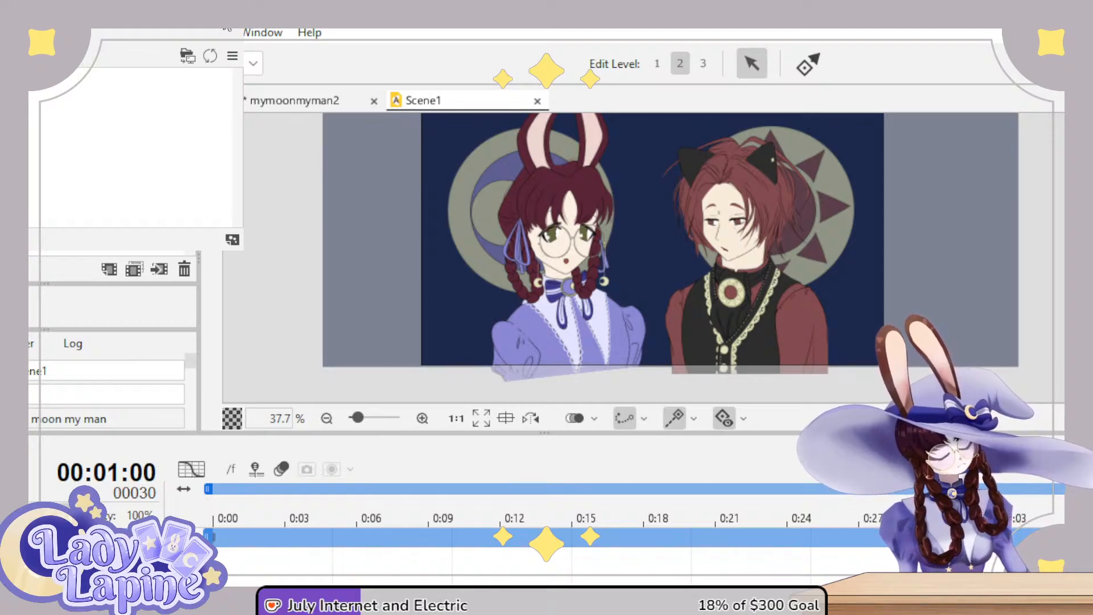
key(ctrl+Tab)
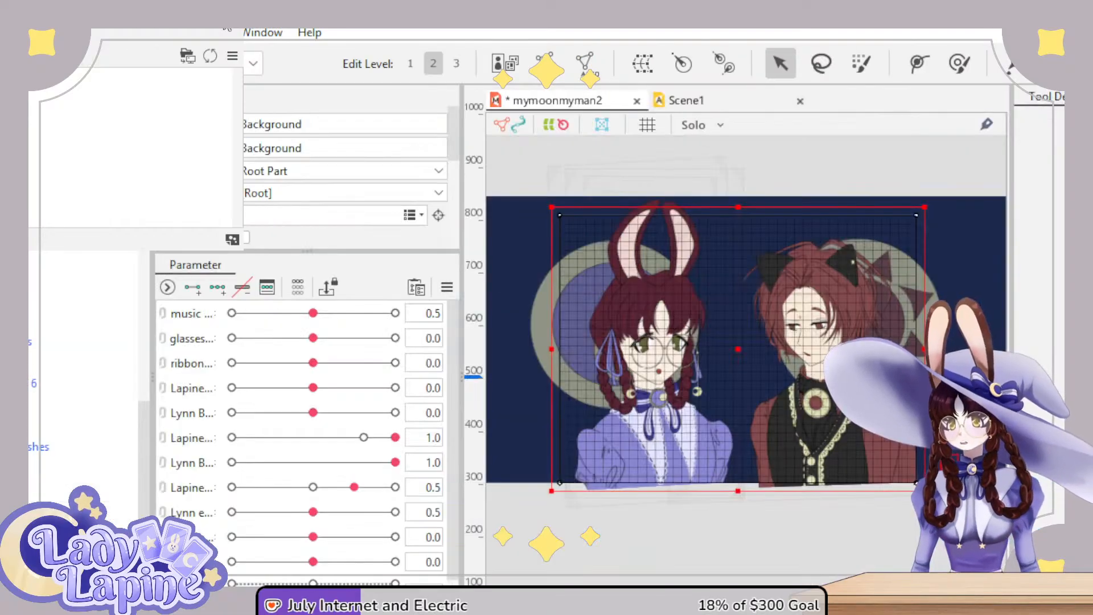
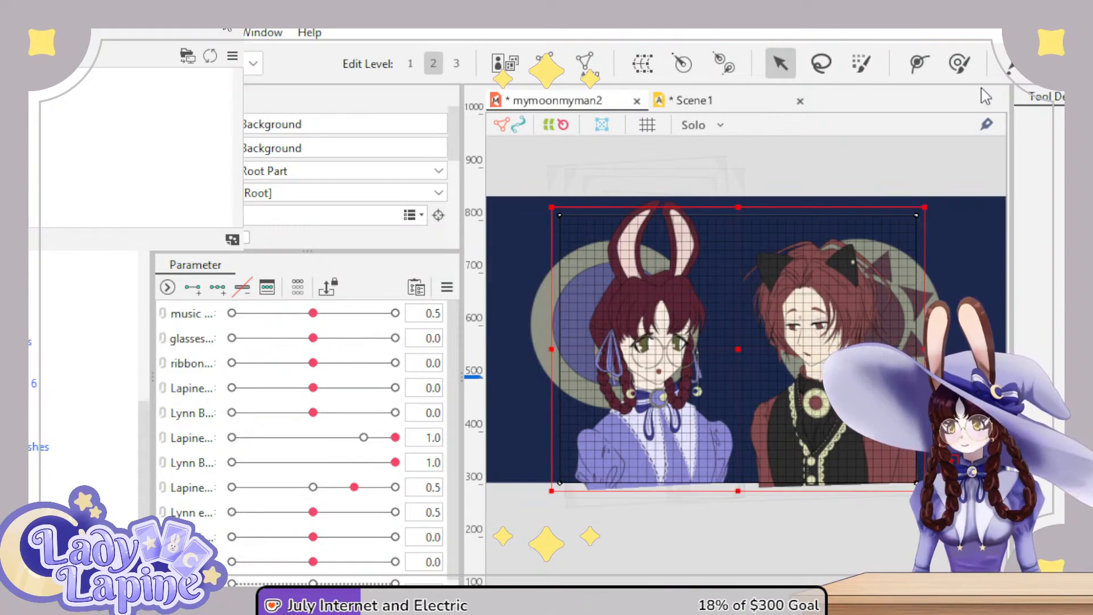
click(708, 105)
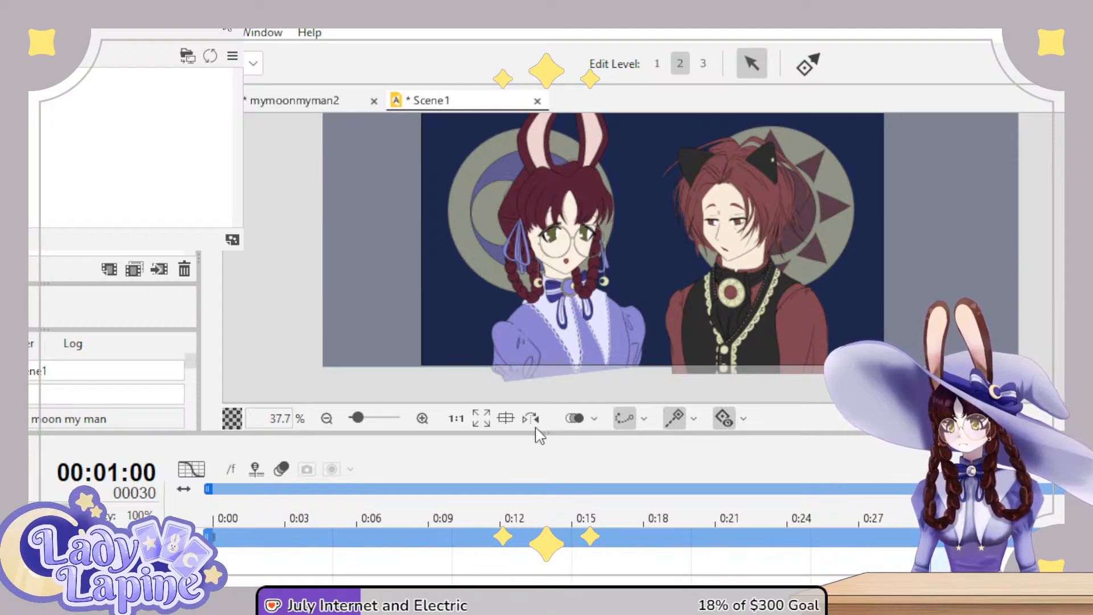
key(ctrl+n)
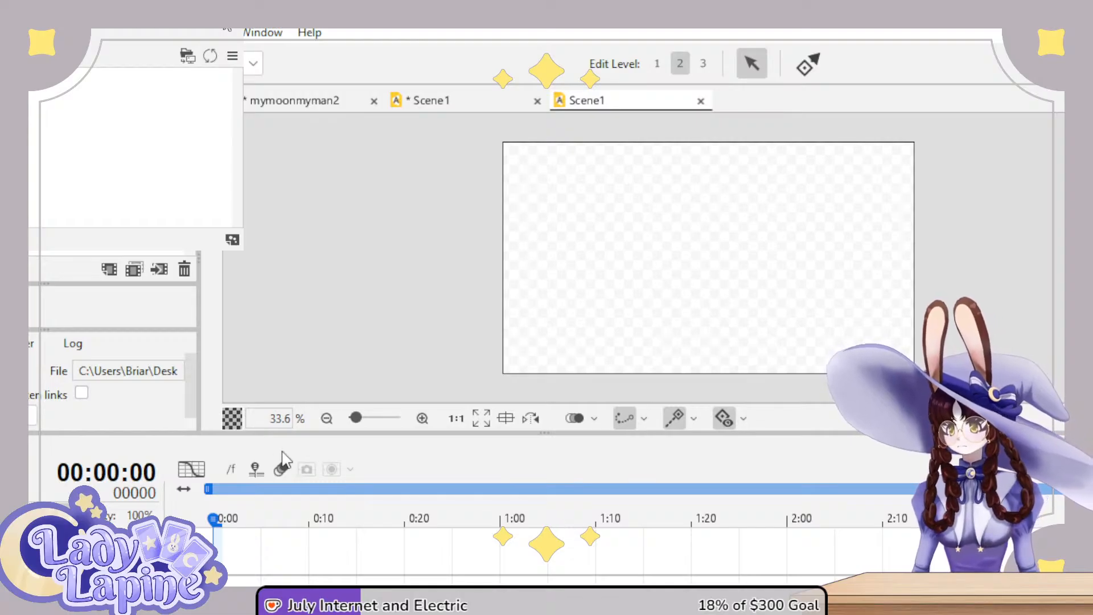
drag(623, 515, 500, 523)
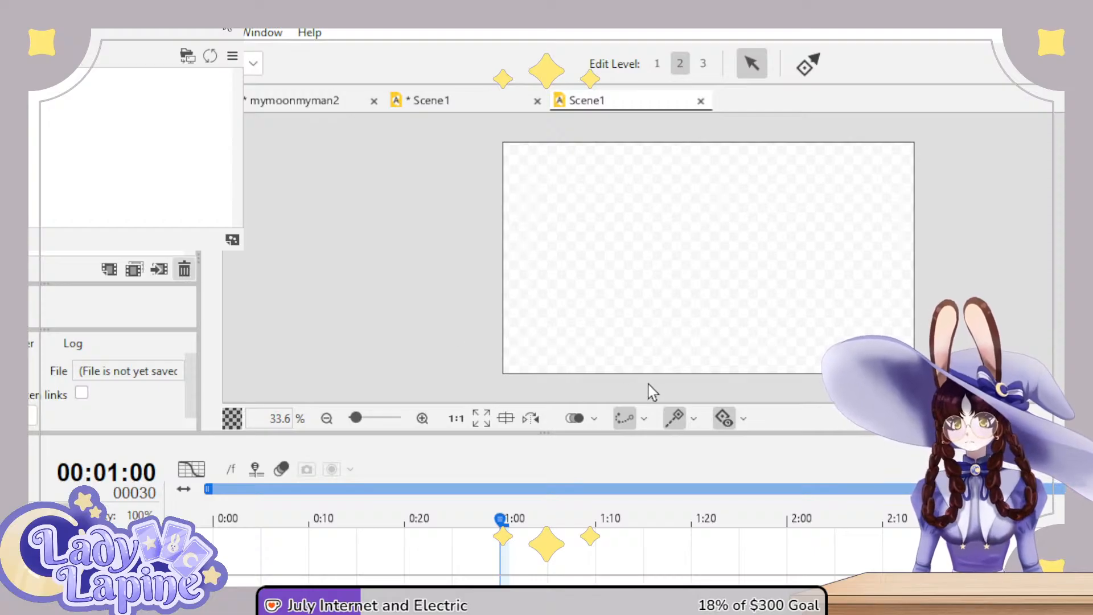
click(704, 101)
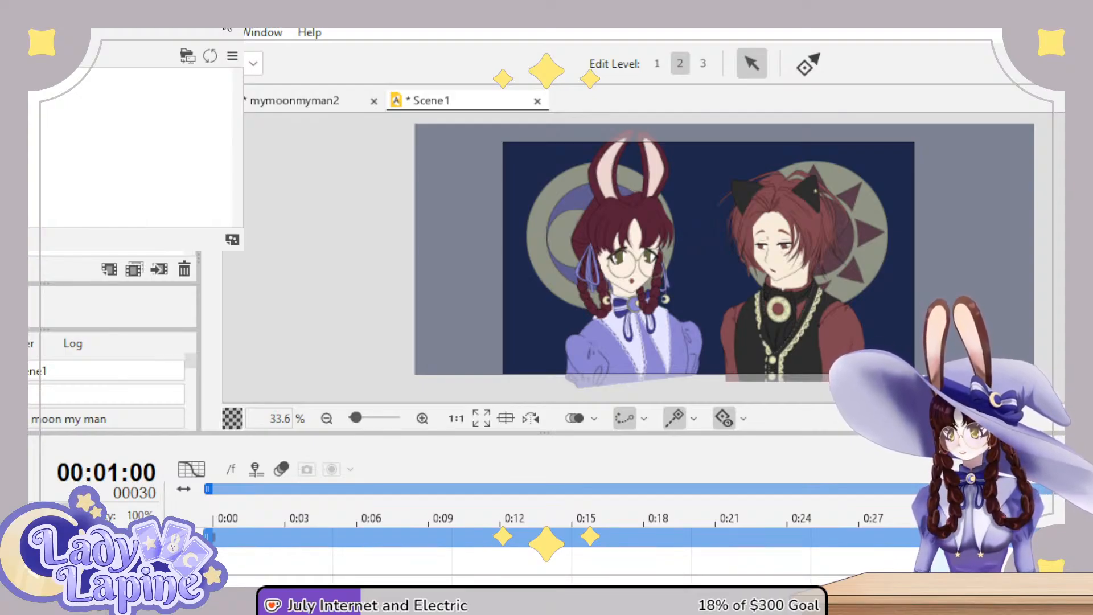
- Select the model in Scene1 and examine the Playlist and Scene group settings in the model's physics window
click(708, 258)
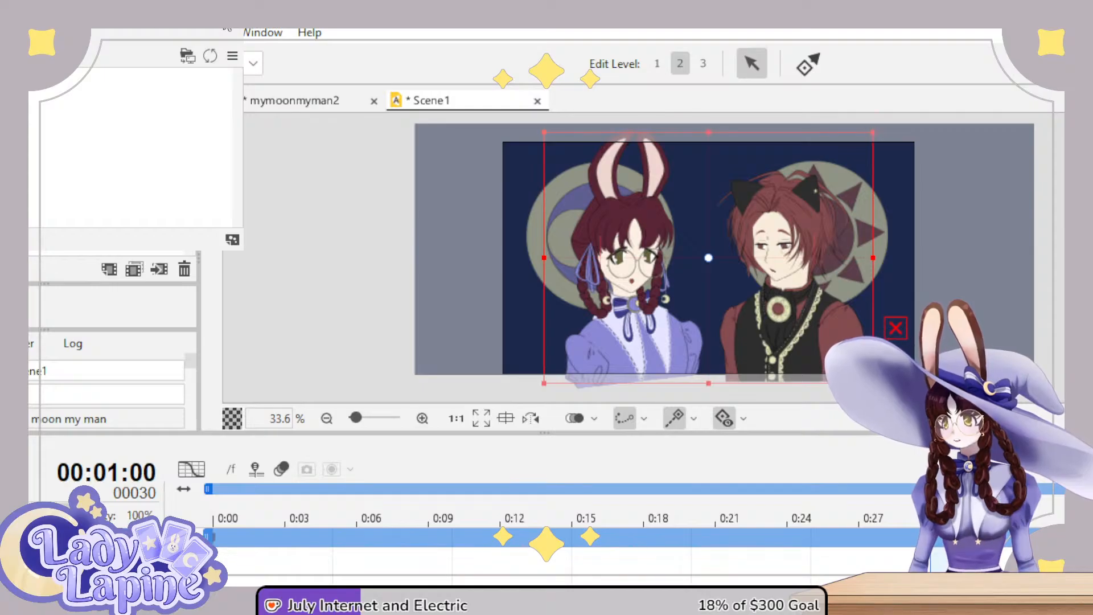
click(273, 103)
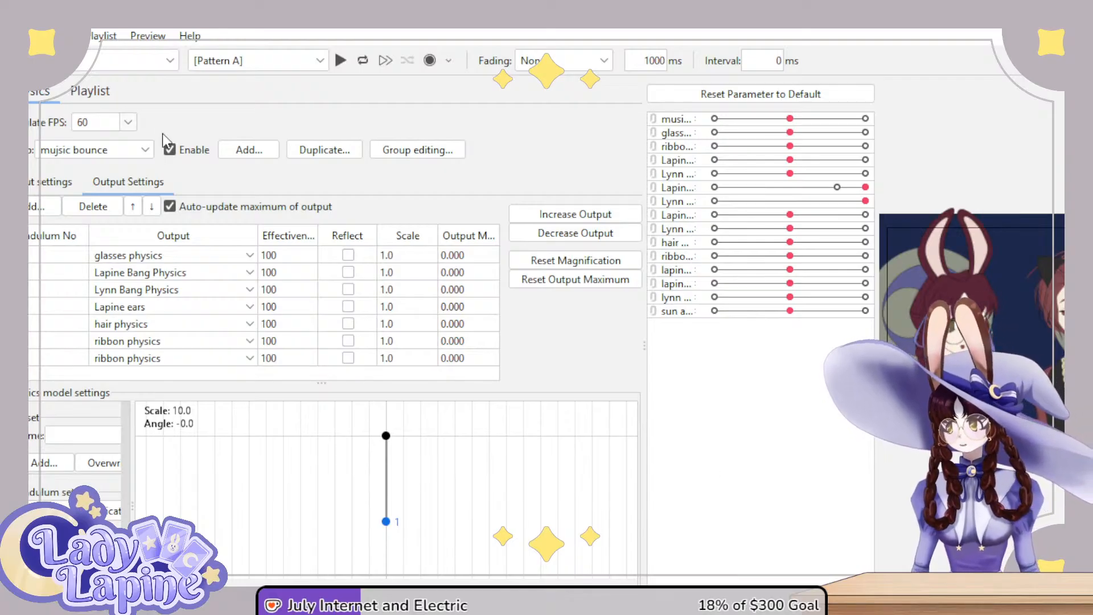
click(70, 96)
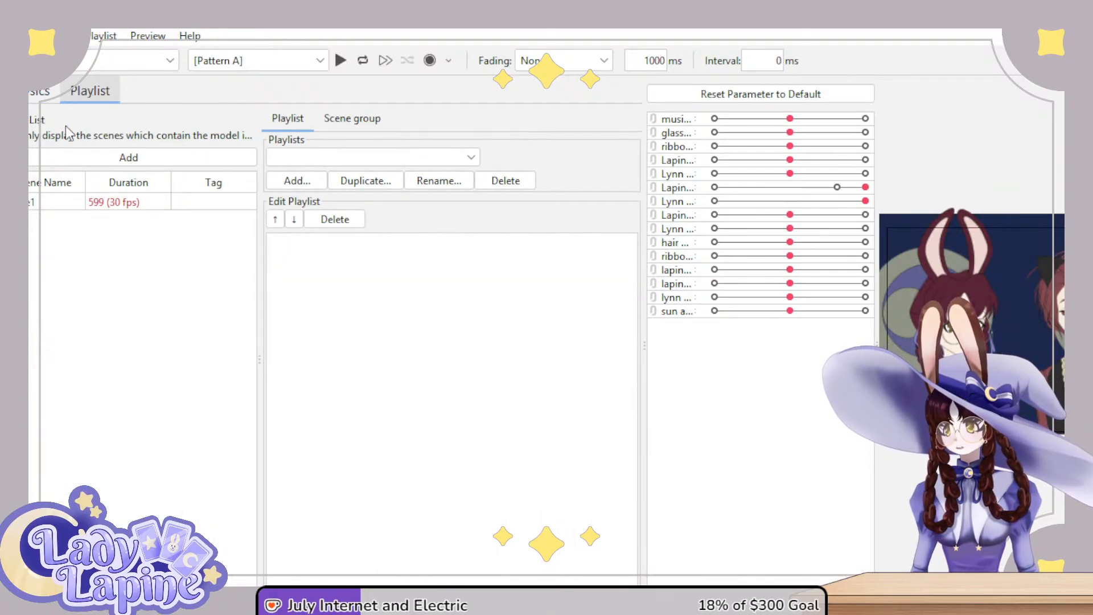
click(37, 202)
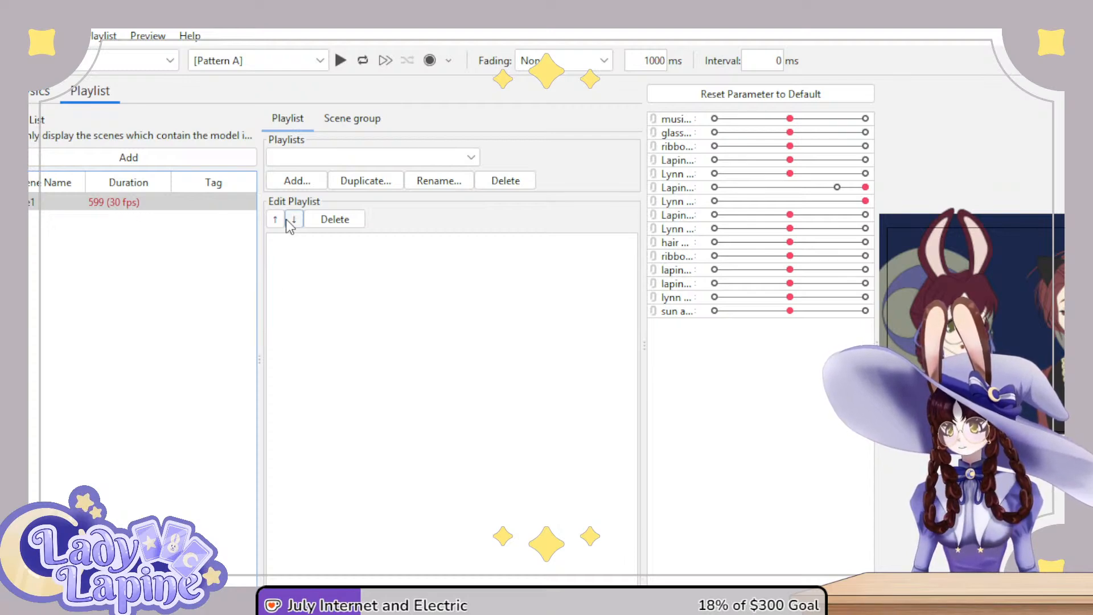
click(366, 118)
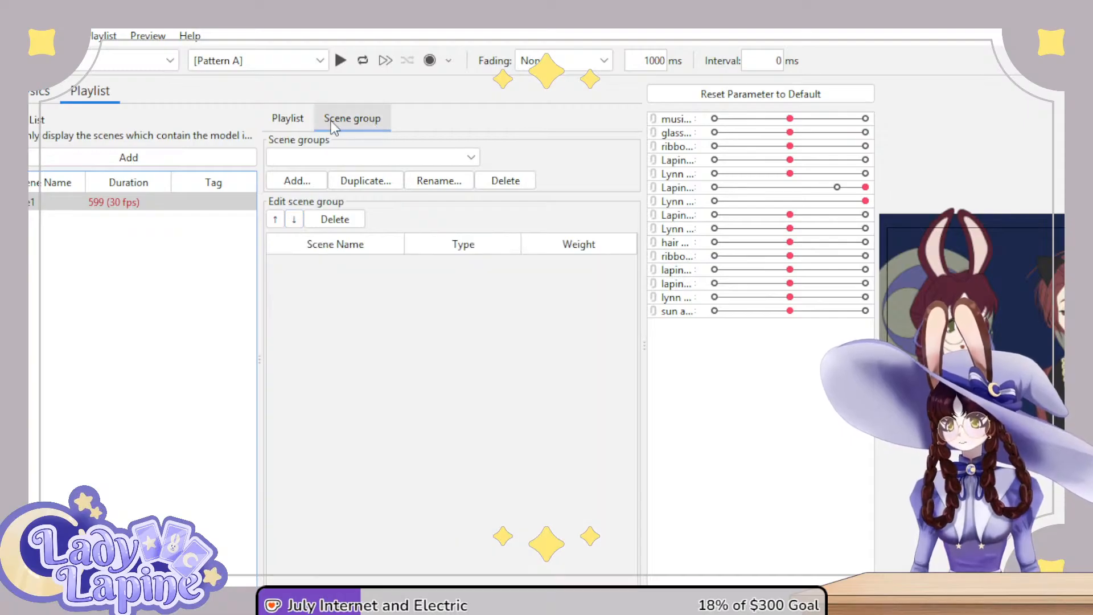
click(299, 117)
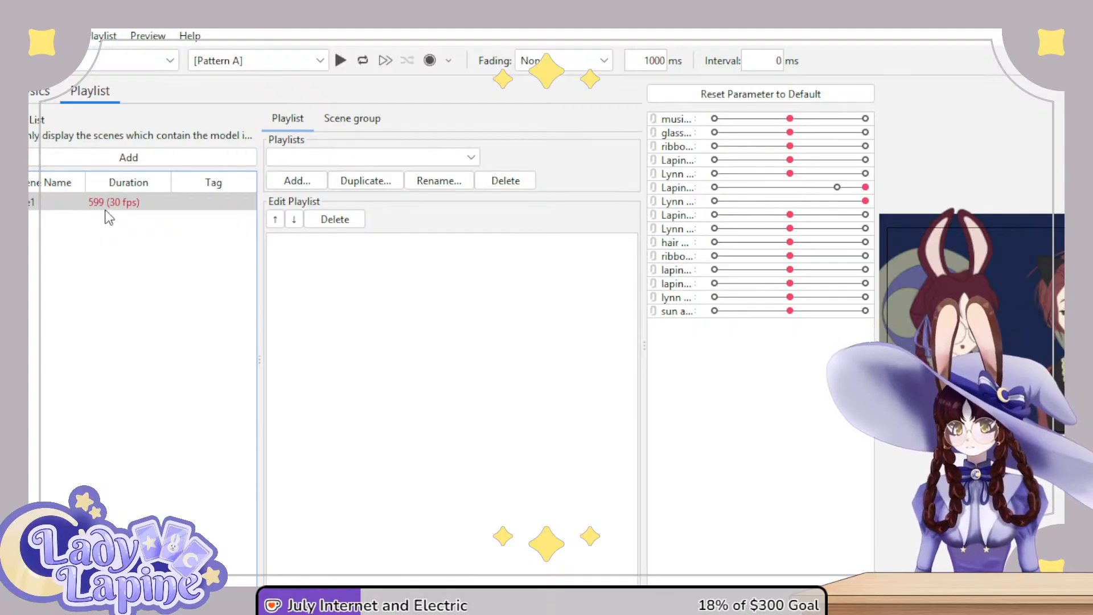
click(30, 97)
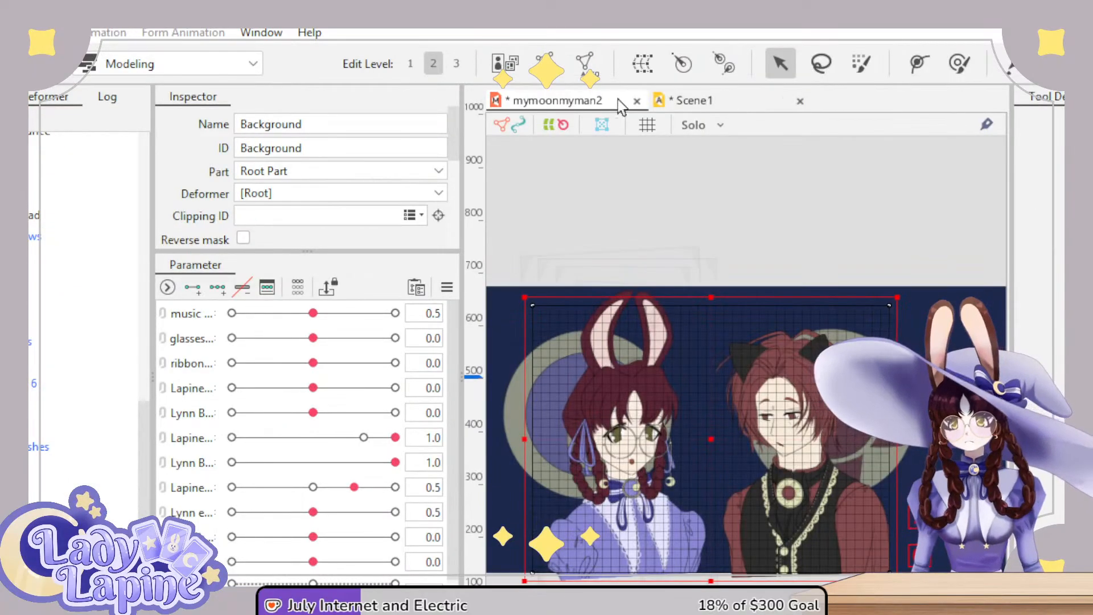
- Make room for Scene1's properties and change its frame rate to 60 fps, for a duration of 00:10:00
click(687, 104)
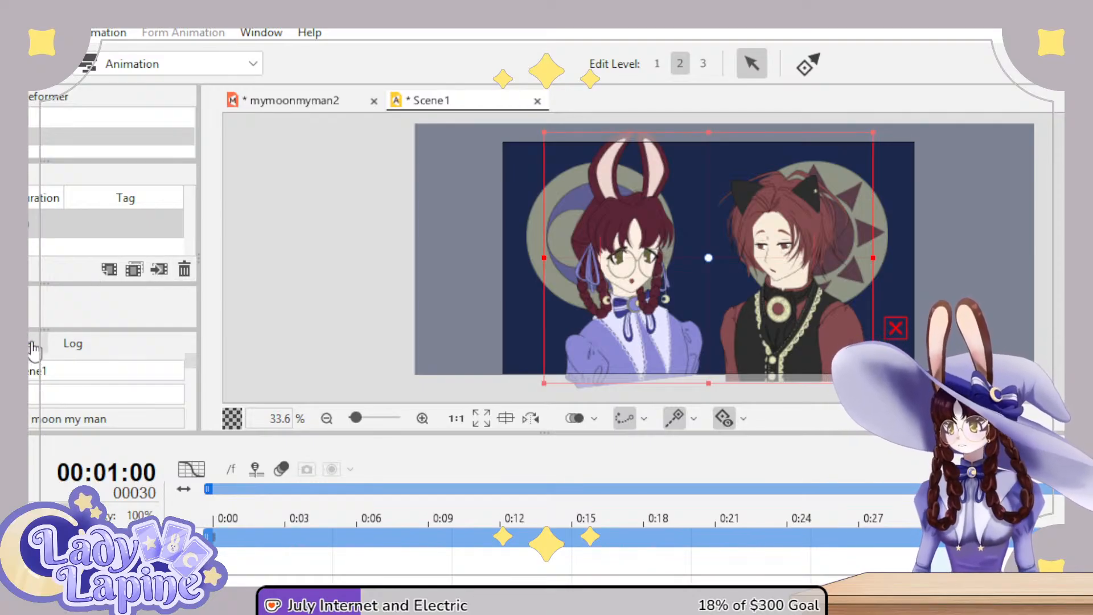
drag(41, 331, 41, 314)
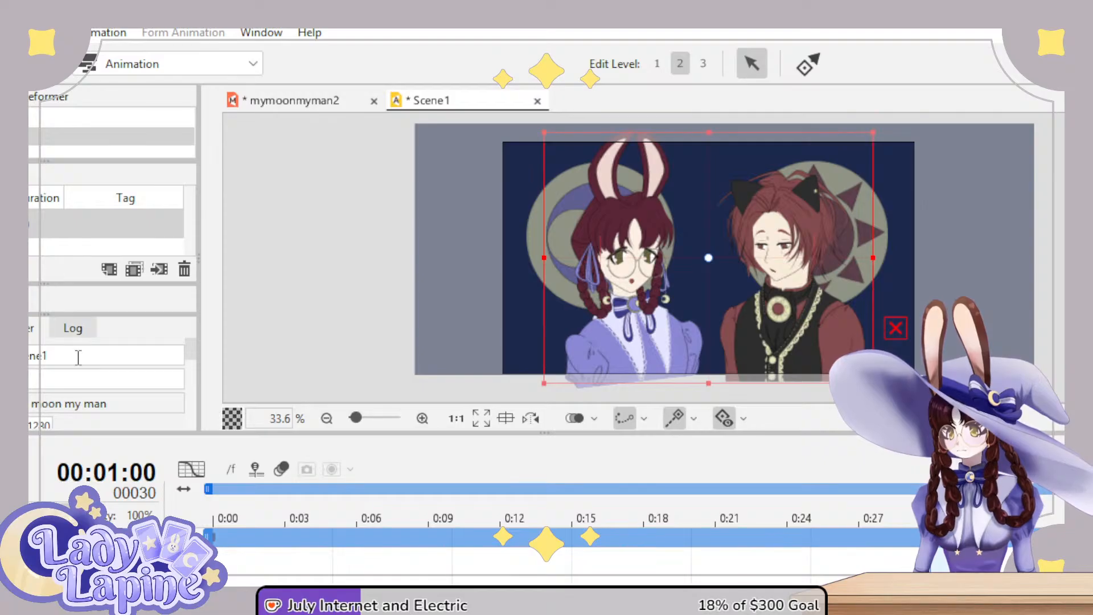
drag(542, 433, 574, 598)
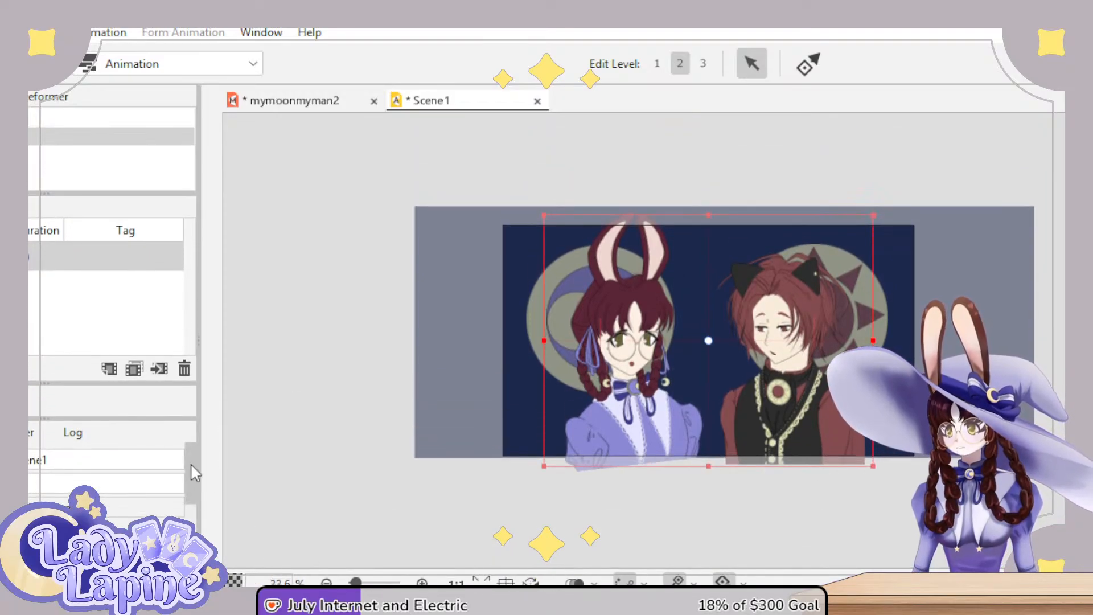
drag(191, 466, 192, 528)
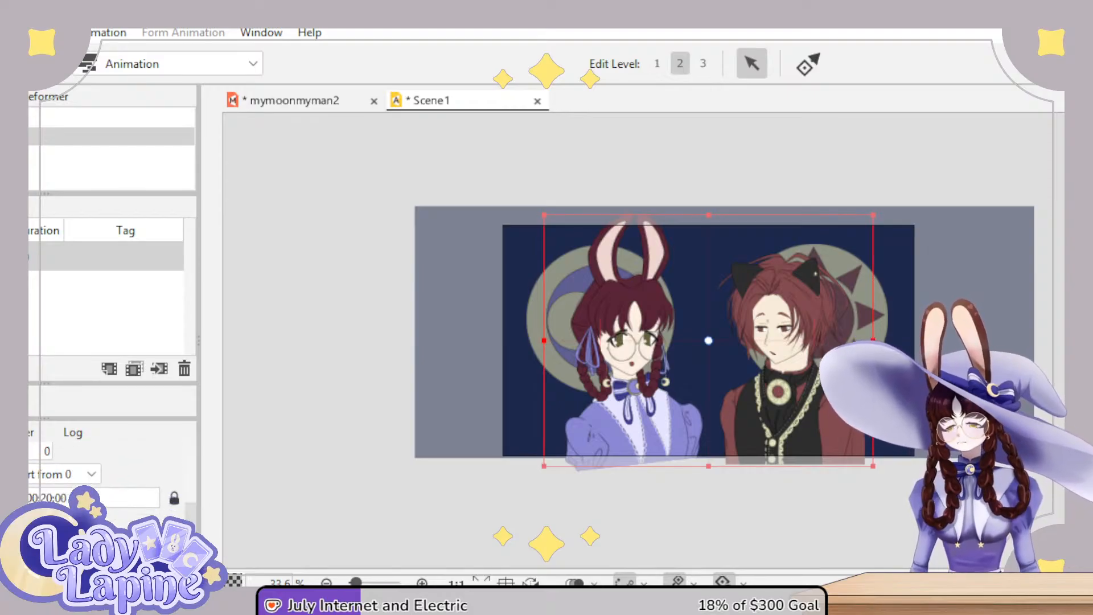
text(1)
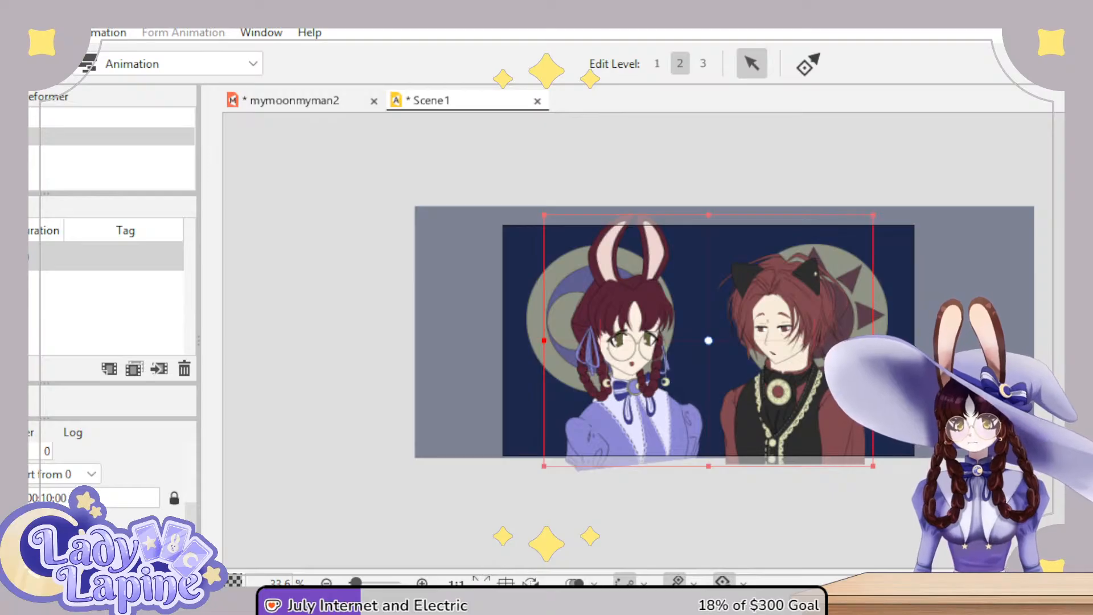
- Enlarge the timeline and add a parameter keyframe at frame 29 that makes both characters lean toward each other
drag(531, 586, 532, 396)
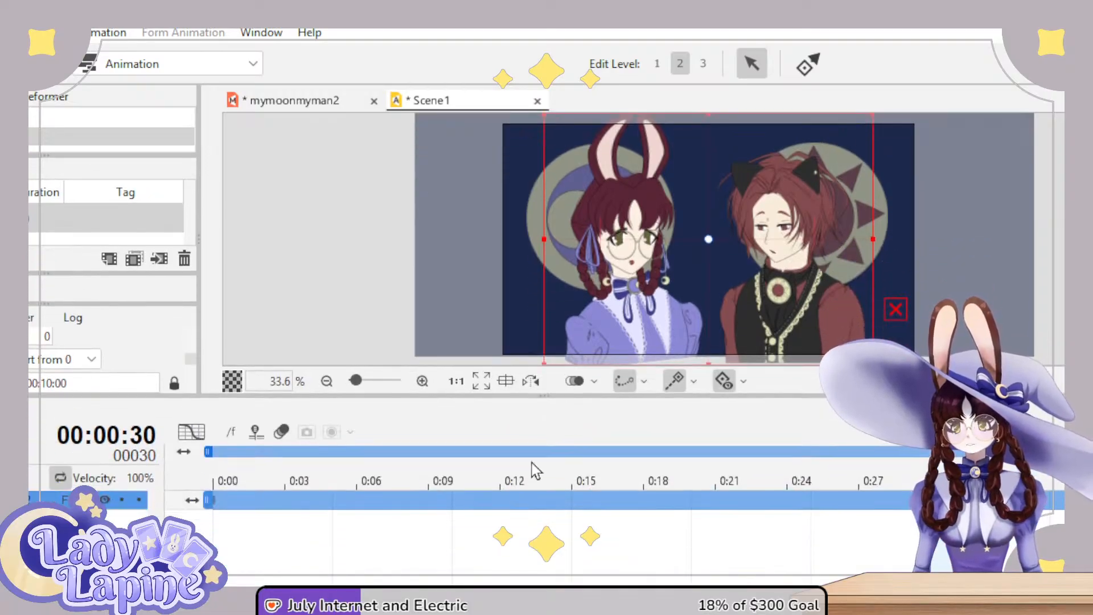
click(688, 484)
drag(681, 478, 907, 491)
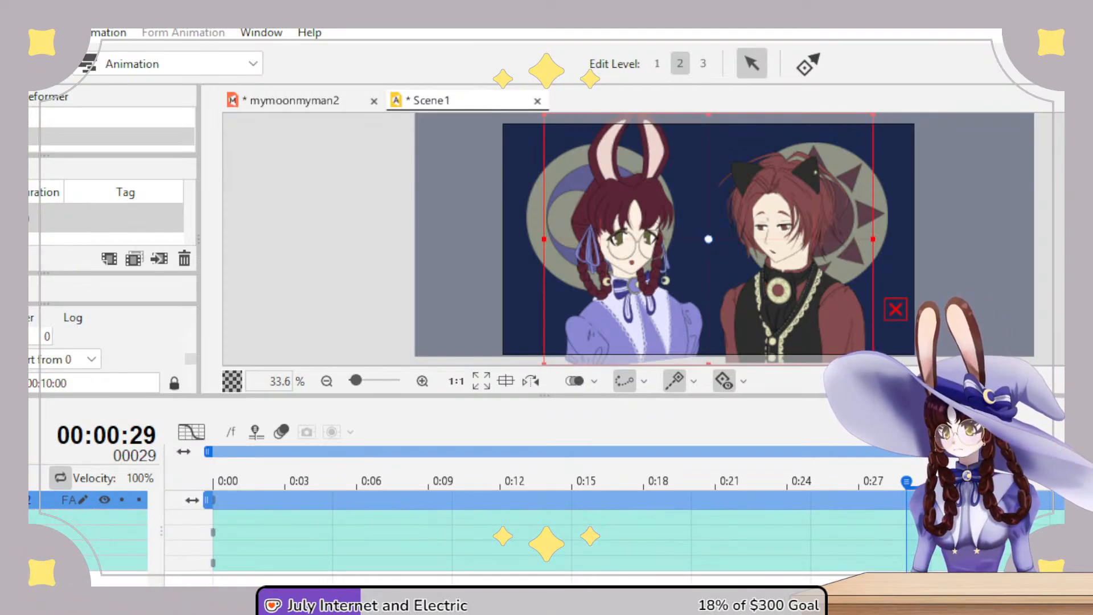
click(129, 547)
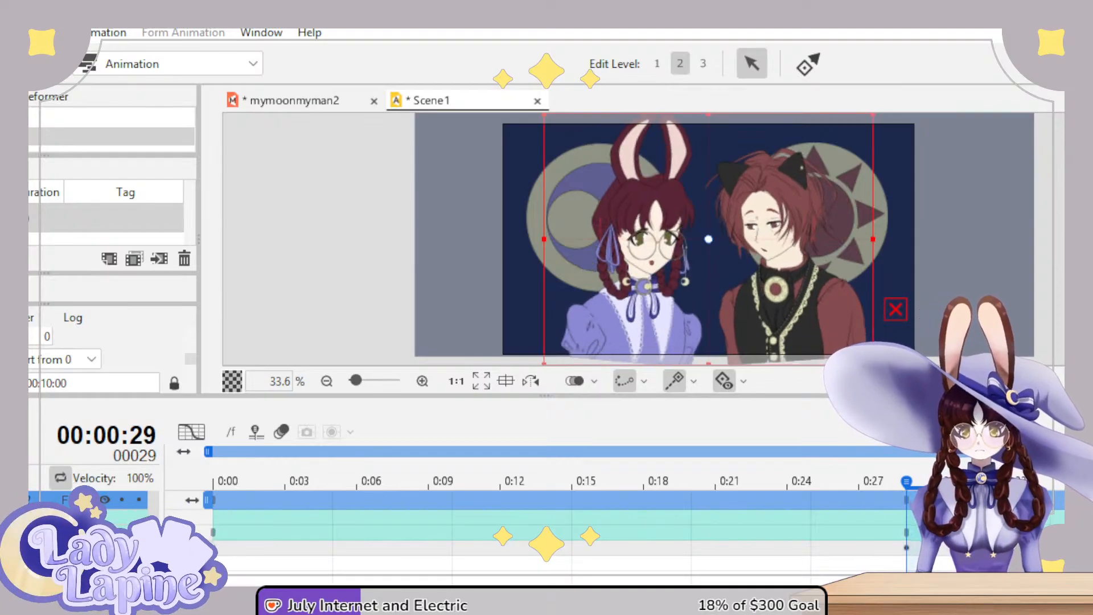
- Copy the keyframes spanning frames 0 to 29 and paste them at frame 29 to repeat the movement
scroll(512, 513, right, 5)
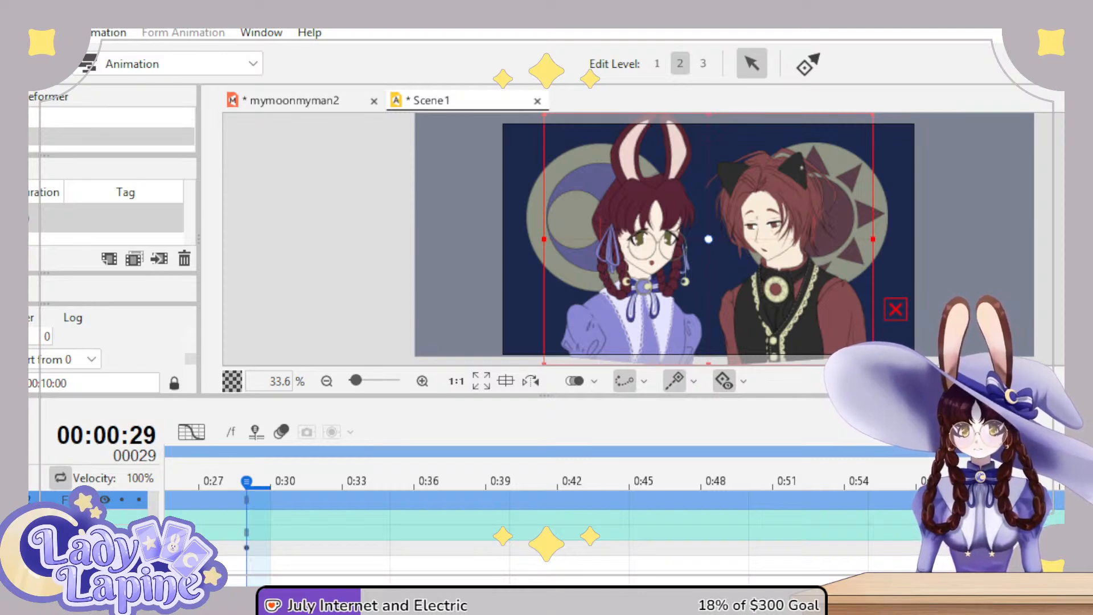
scroll(512, 513, down, 5)
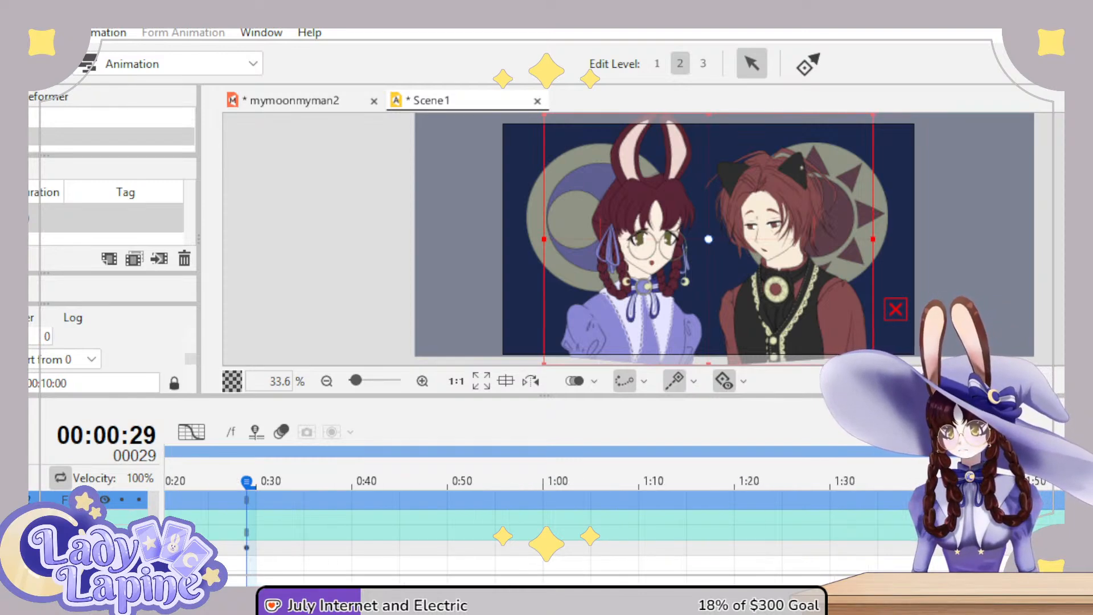
scroll(512, 512, down, 1)
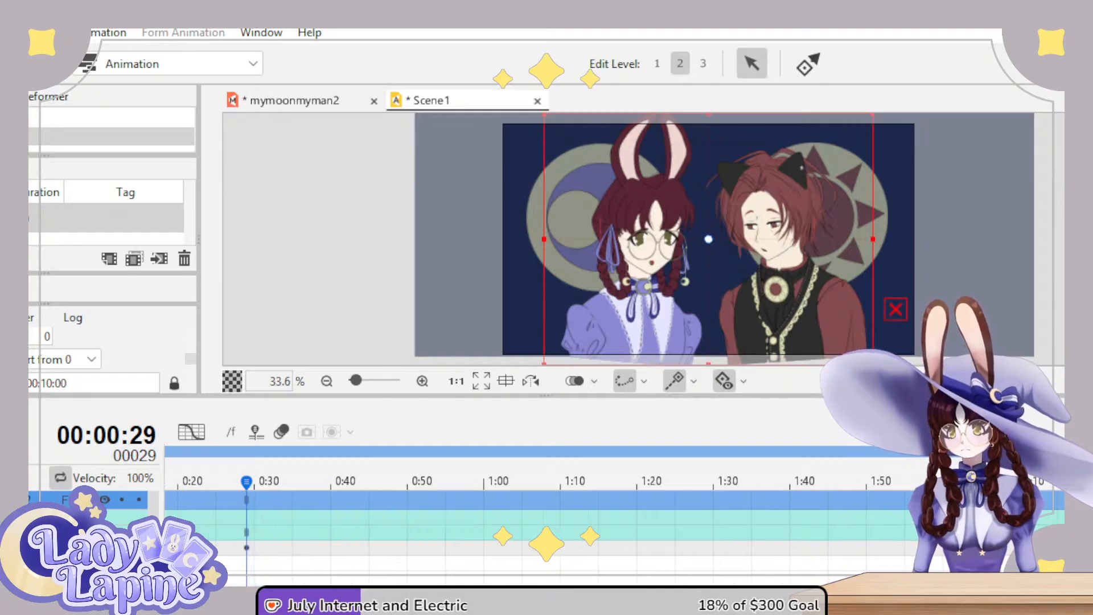
scroll(513, 513, down, 3)
scroll(512, 500, left, 3)
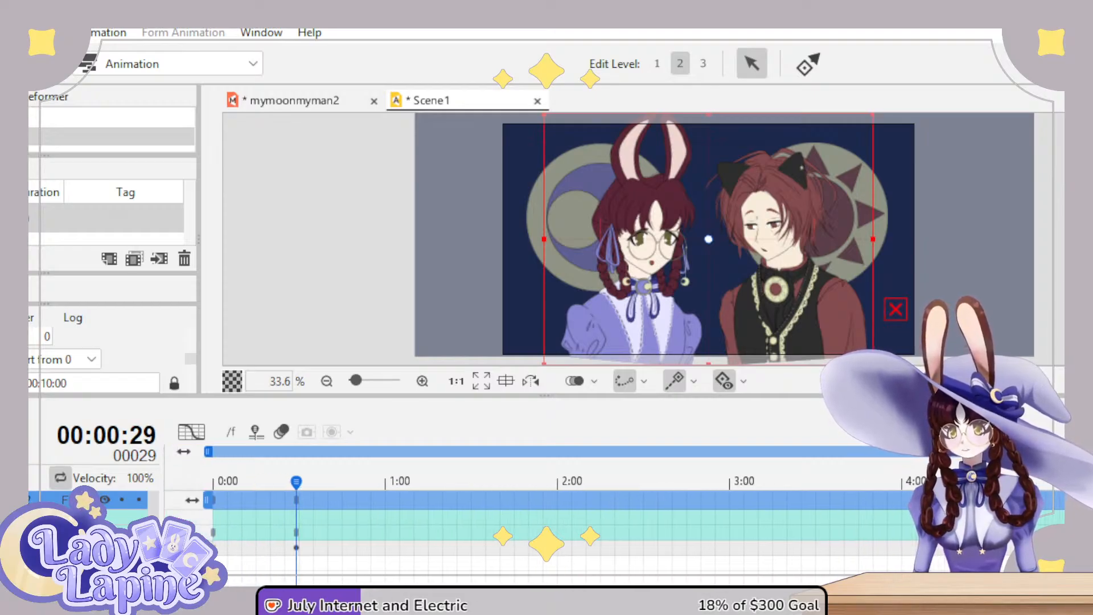
drag(308, 574, 200, 501)
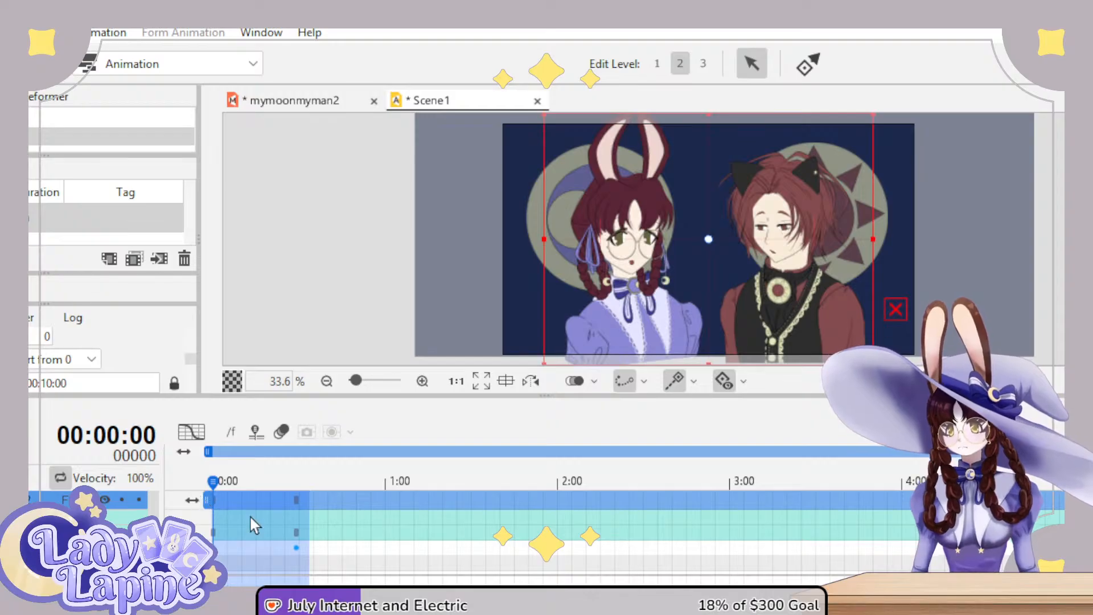
click(293, 577)
drag(301, 578, 201, 485)
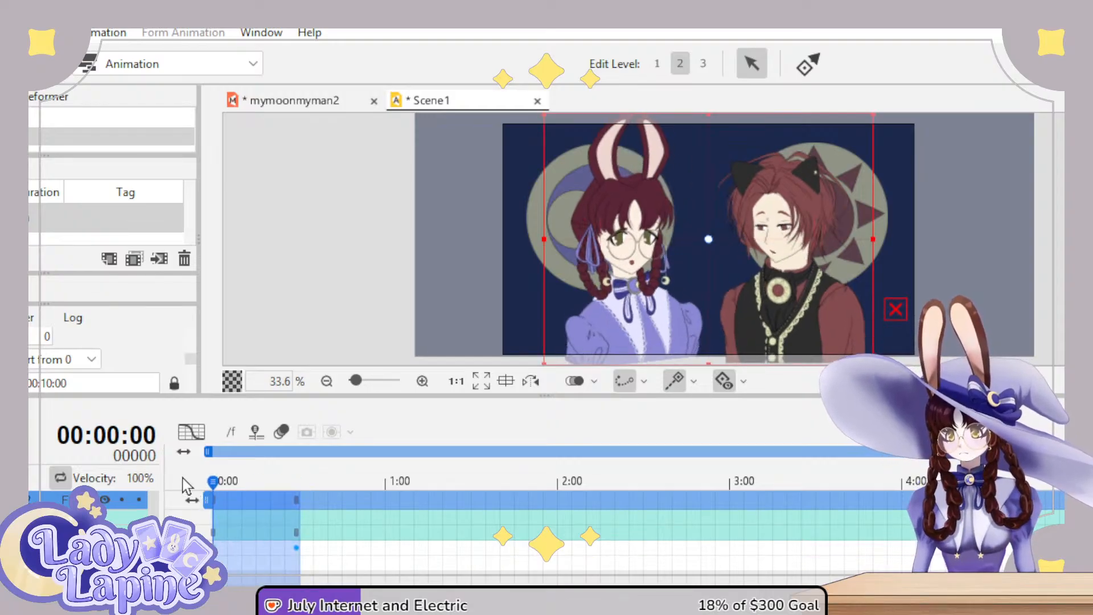
click(208, 573)
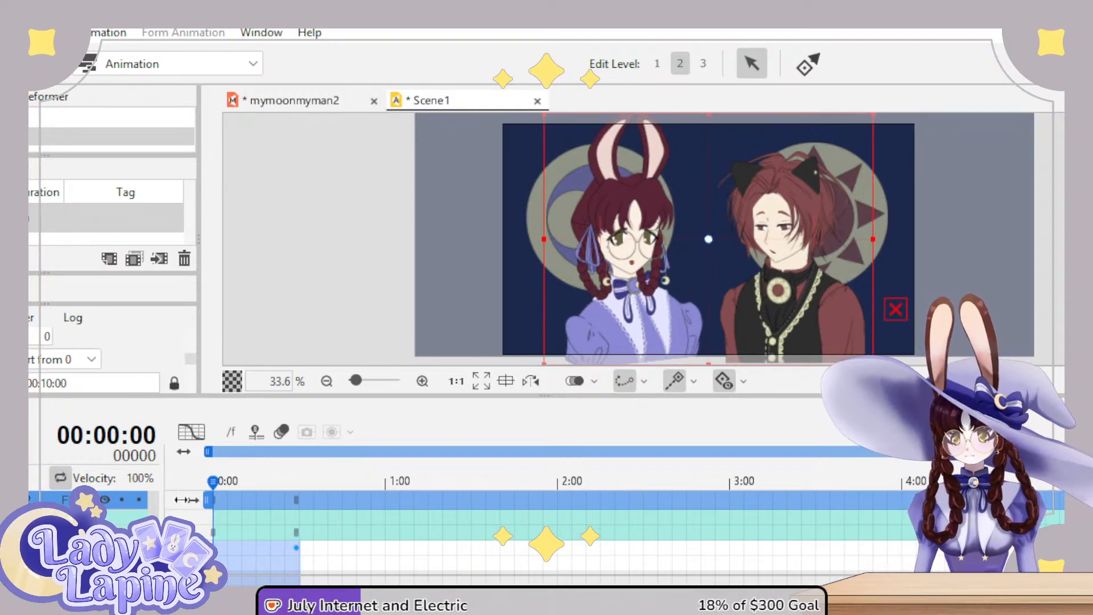
drag(292, 579, 193, 470)
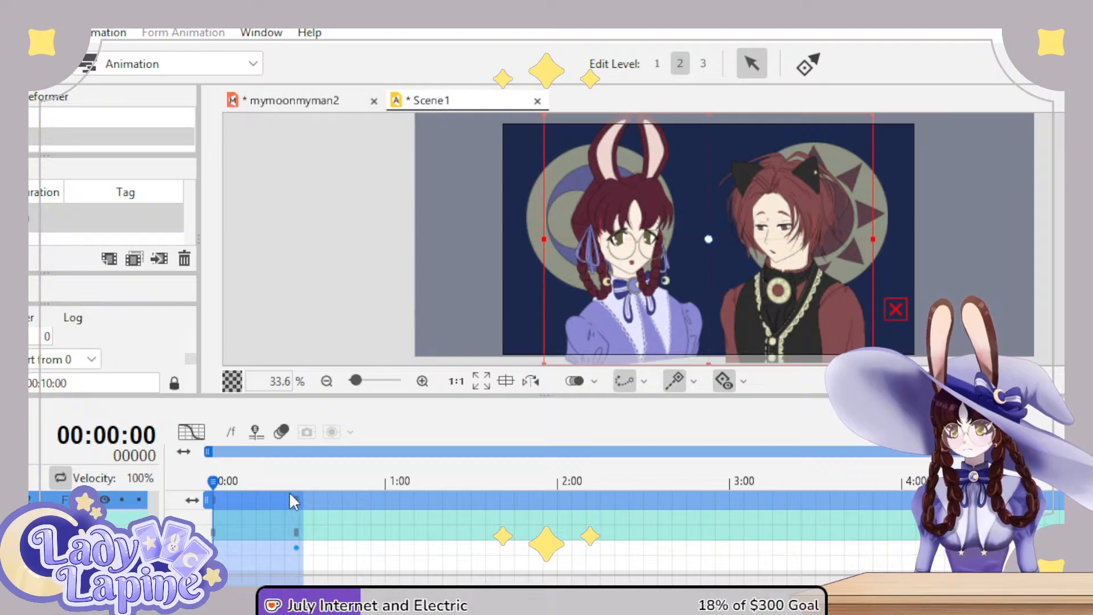
click(298, 554)
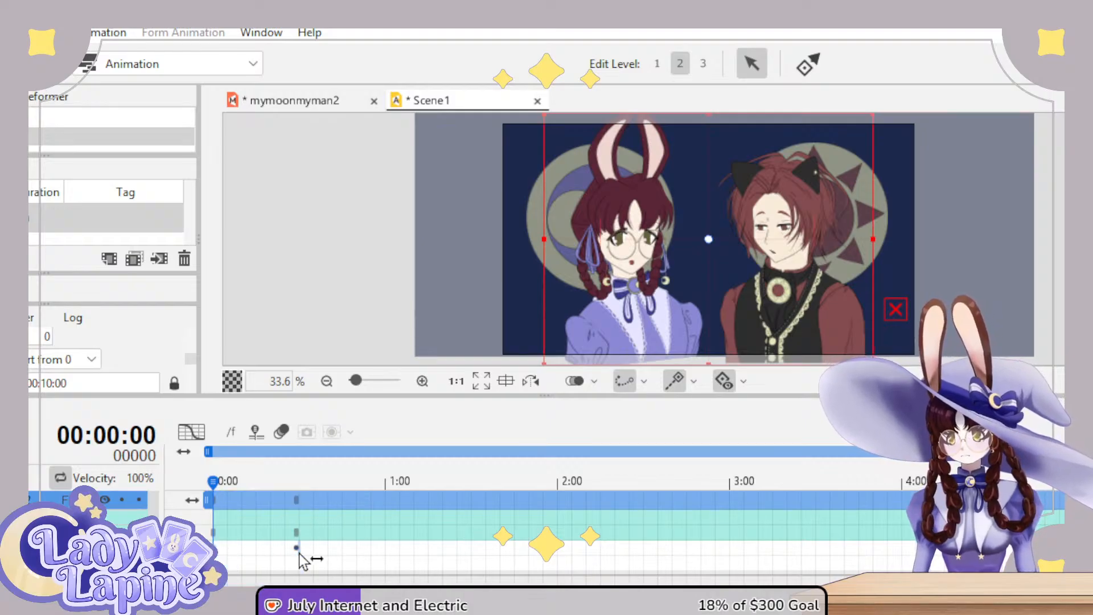
click(296, 494)
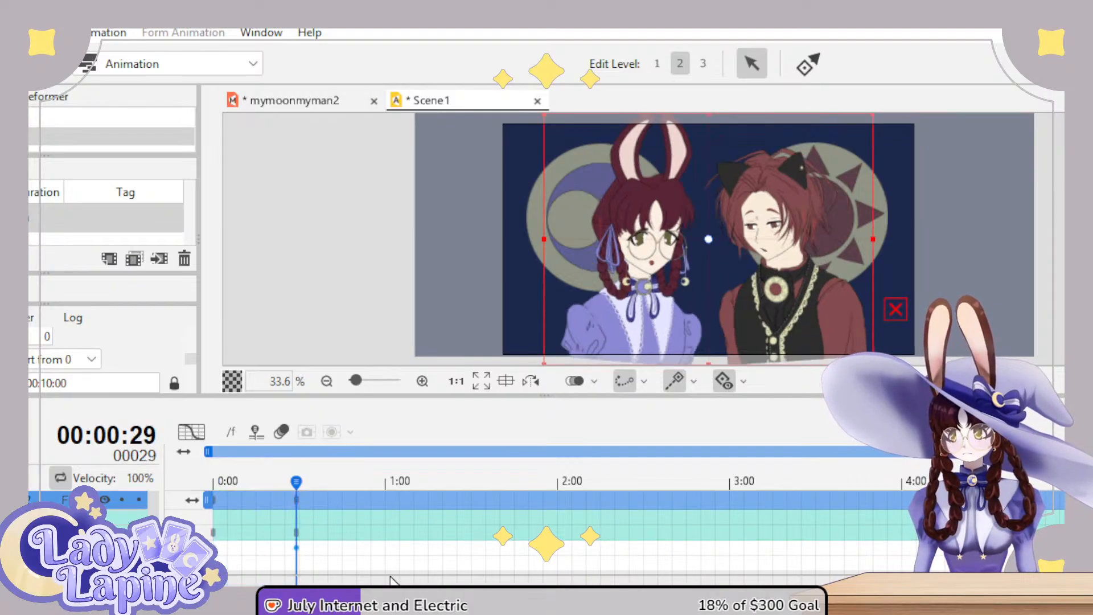
key(ctrl+v)
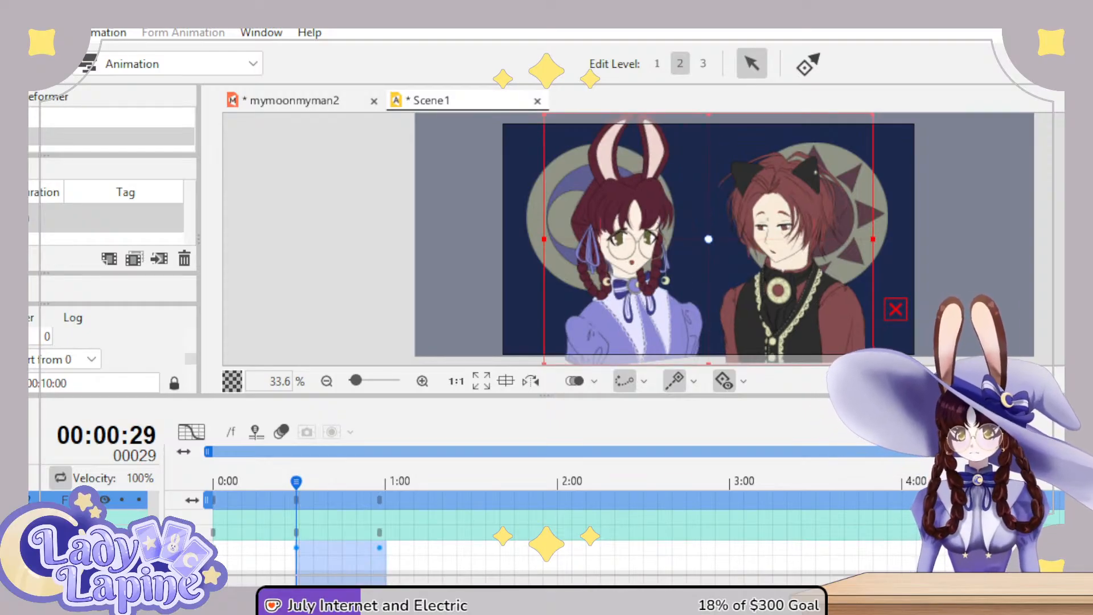
- Continue the sway by pasting the copied keyframes at frames 58, 87 and 116
click(380, 482)
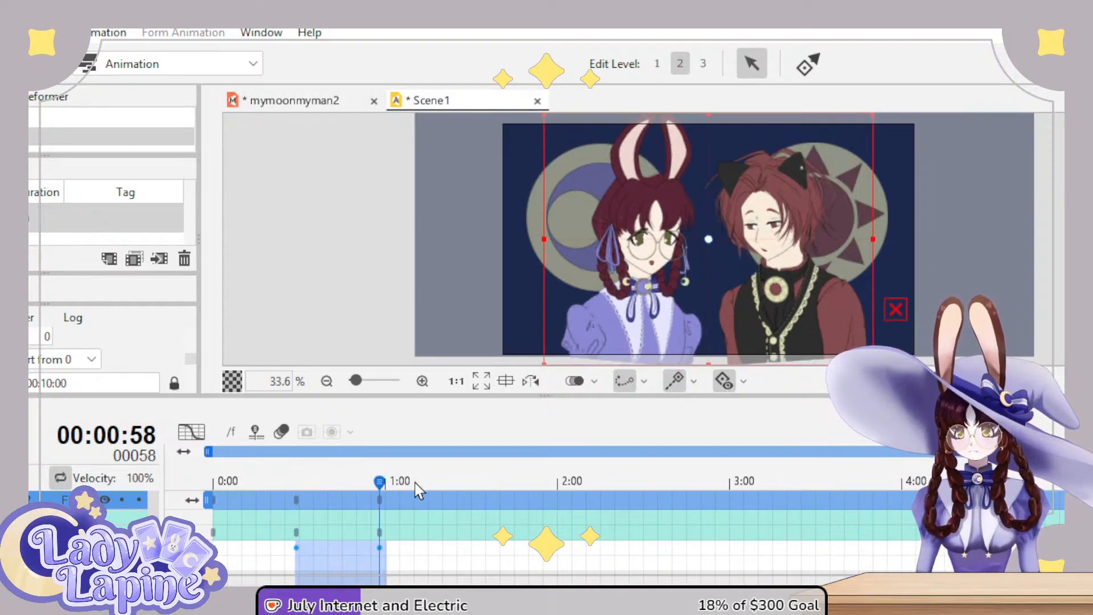
key(ctrl+v)
click(463, 483)
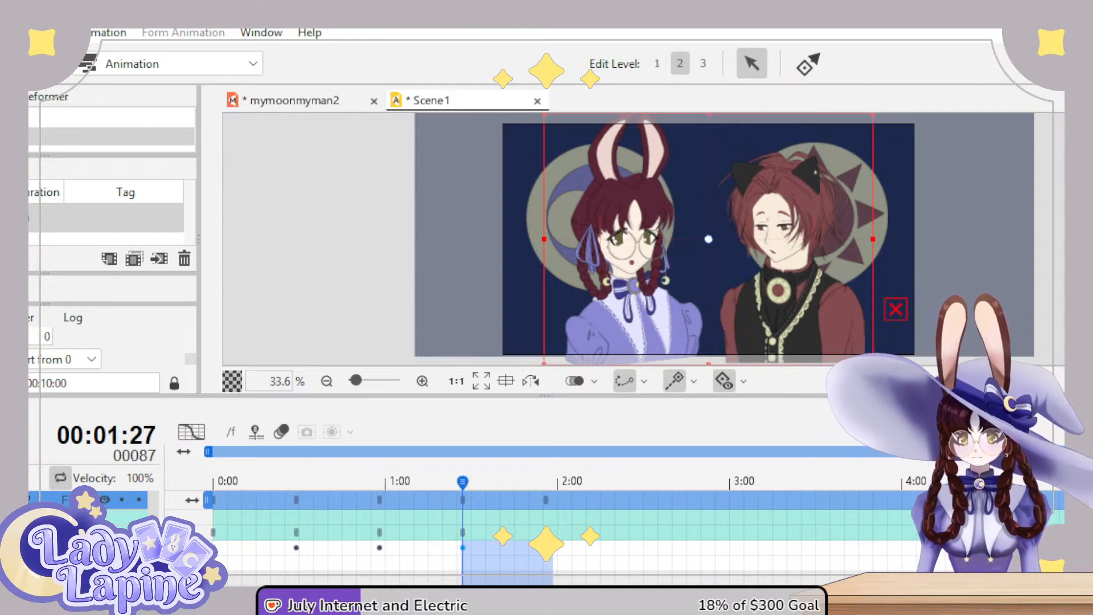
scroll(496, 529, up, 2)
key(ctrl+v)
click(629, 482)
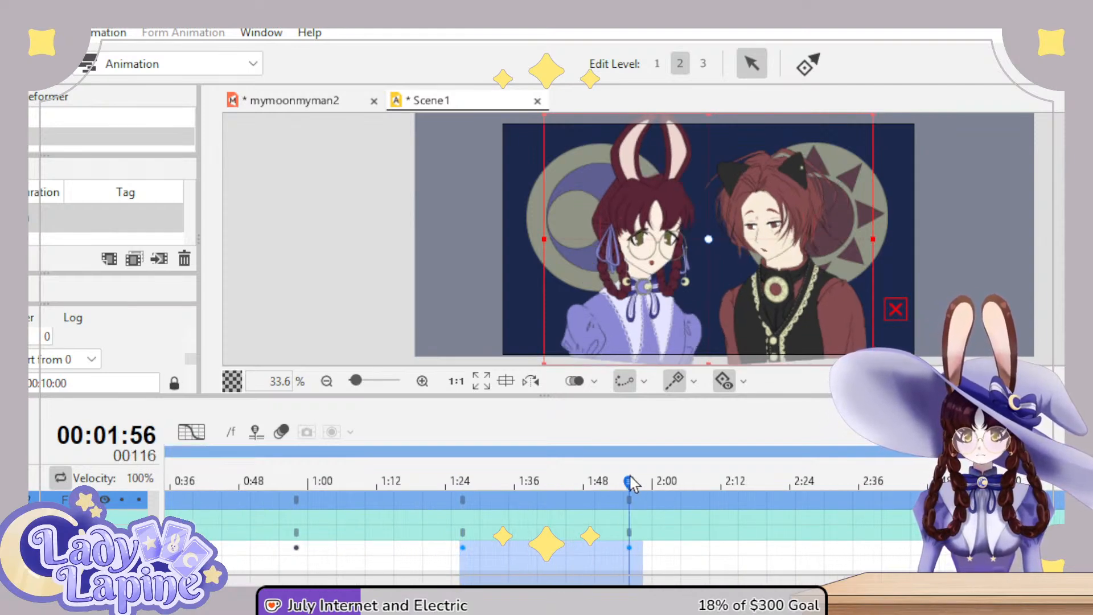
key(ctrl+v)
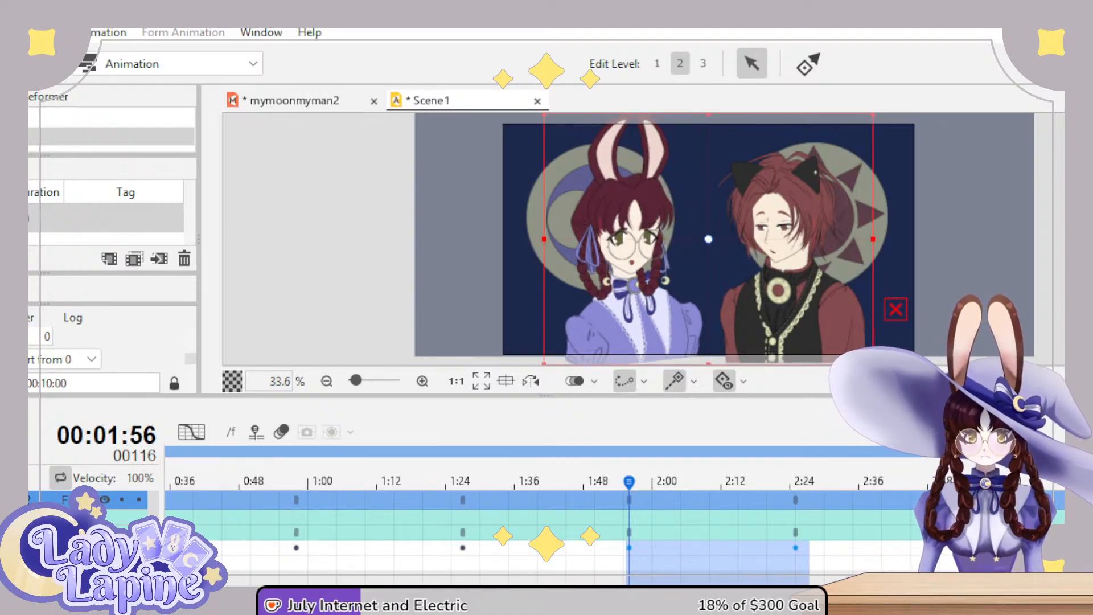
scroll(569, 501, down, 2)
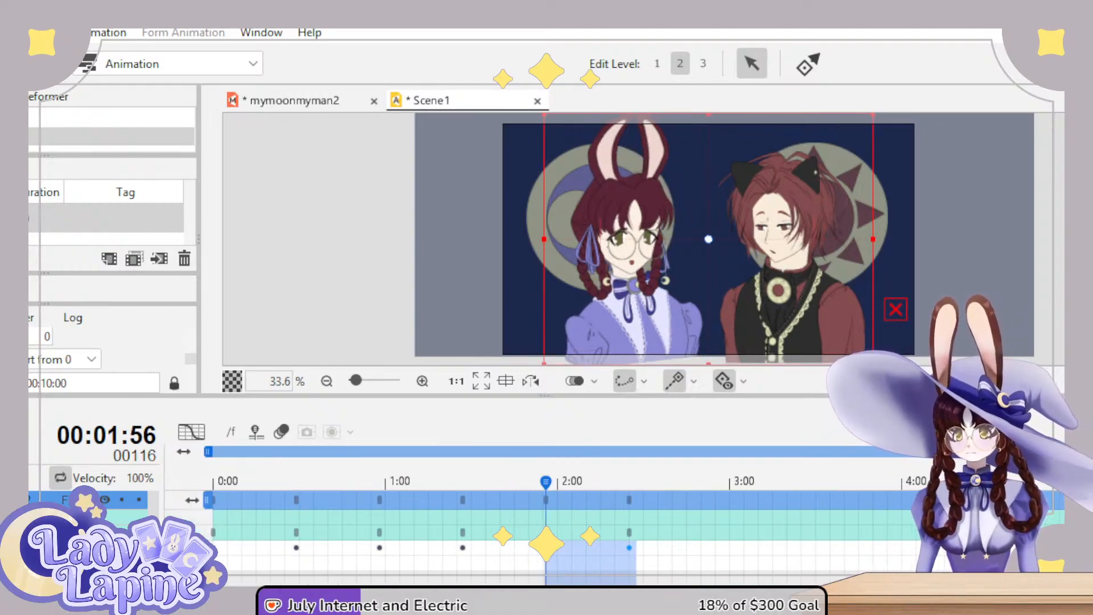
- Copy the keyframes spanning frames 0 to 145 and paste them at frames 145, 290, 435 and 580 to fill the scene
drag(644, 575, 139, 460)
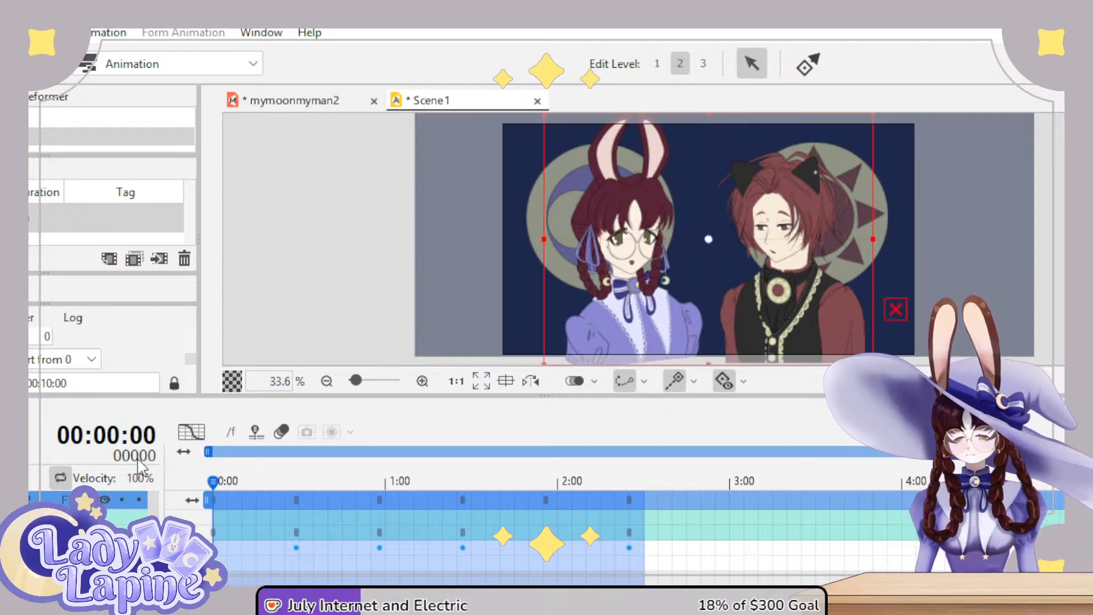
click(630, 480)
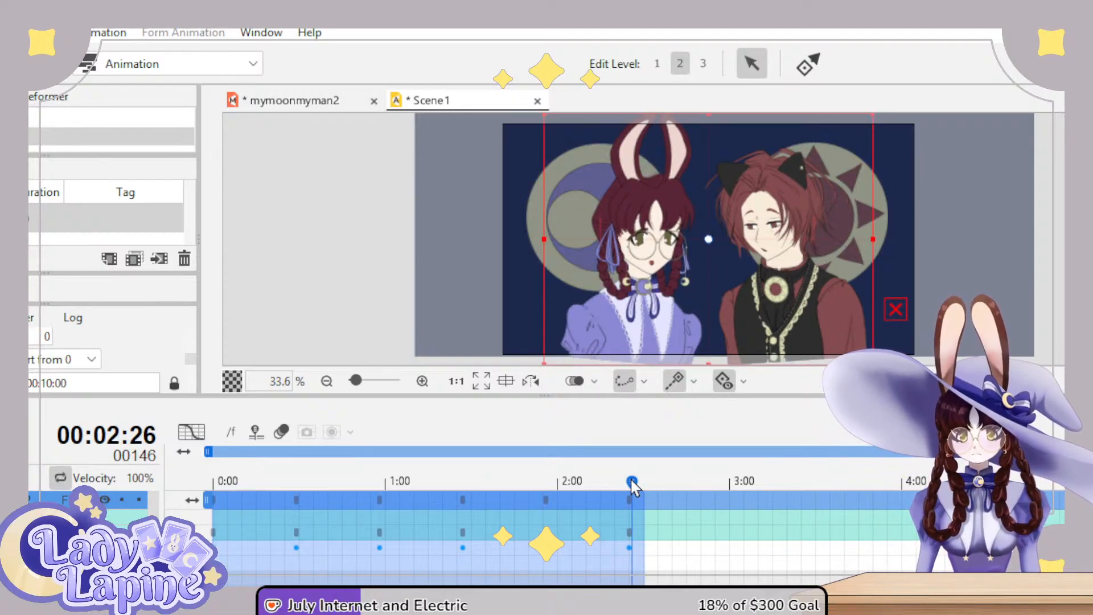
key(ctrl+v)
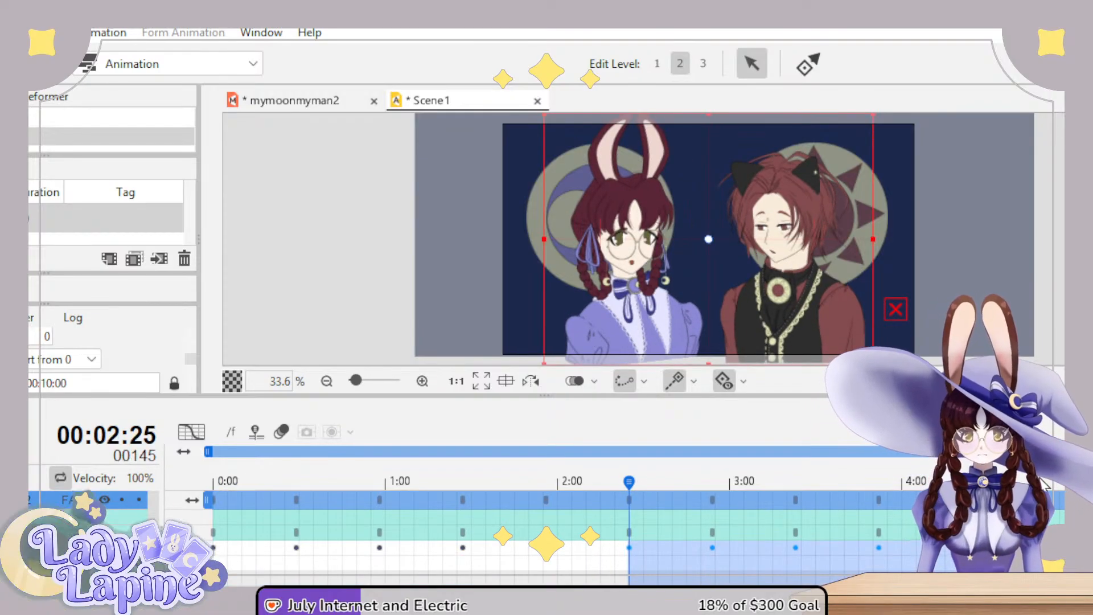
key(ctrl+v)
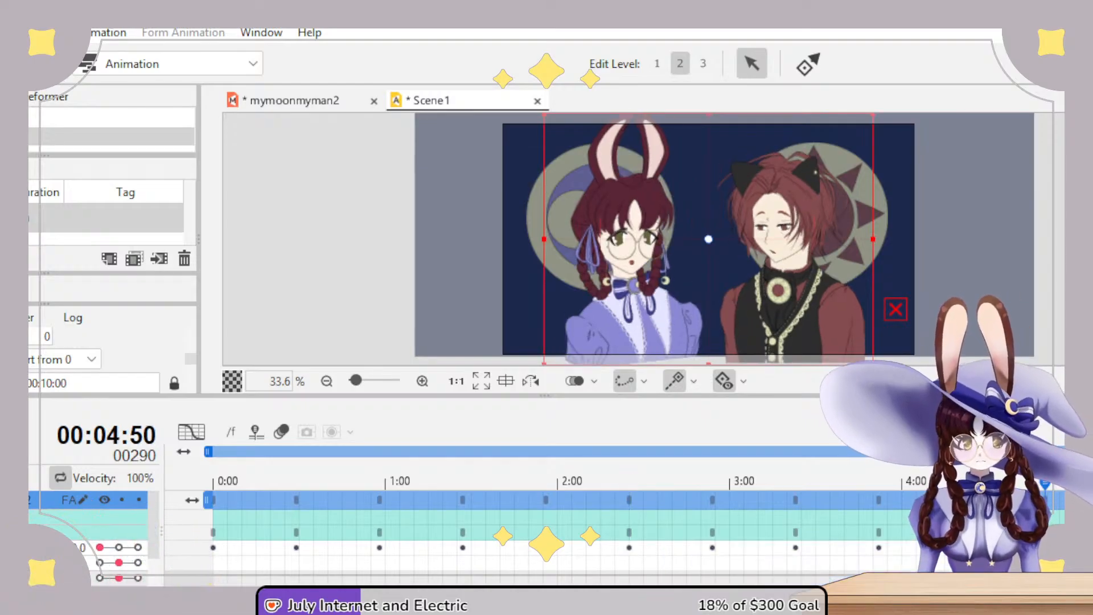
scroll(569, 530, right, 5)
drag(876, 481, 872, 480)
key(ctrl+v)
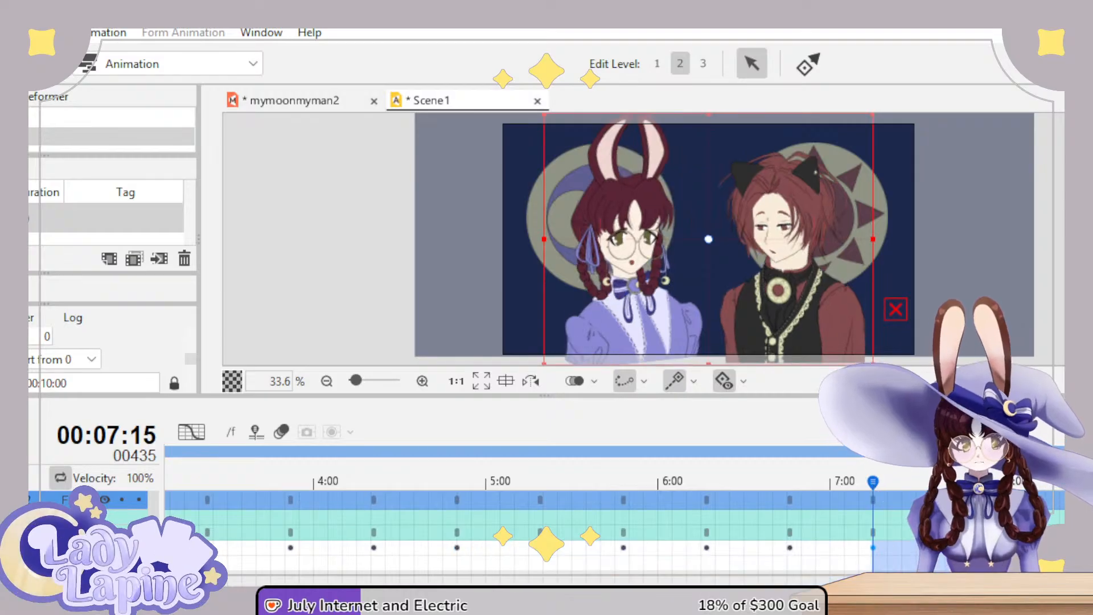
scroll(884, 495, right, 3)
scroll(910, 512, right, 2)
click(872, 480)
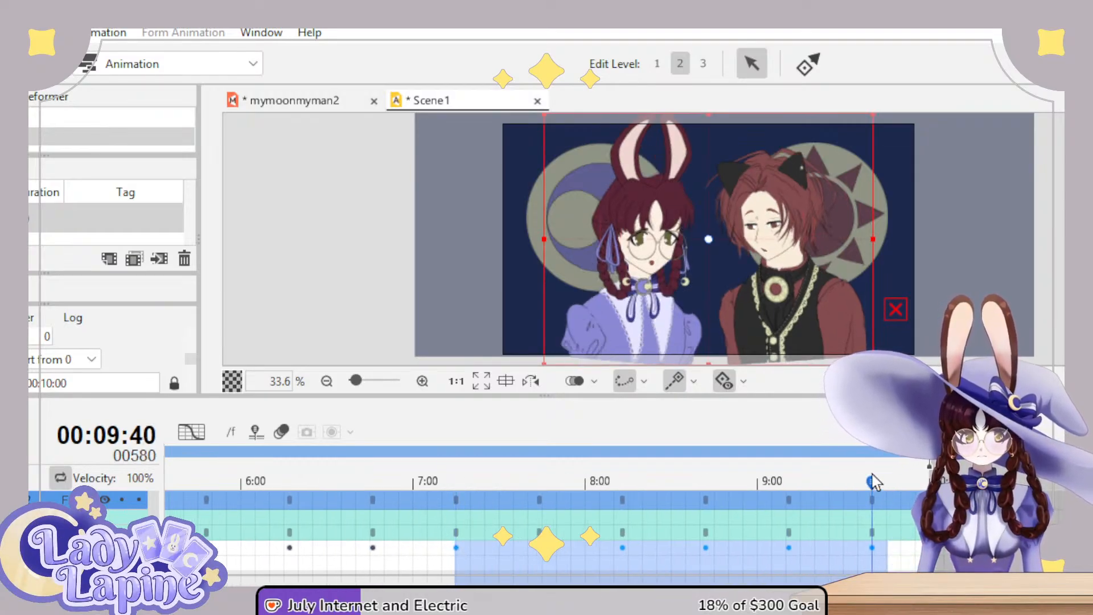
key(ctrl+v)
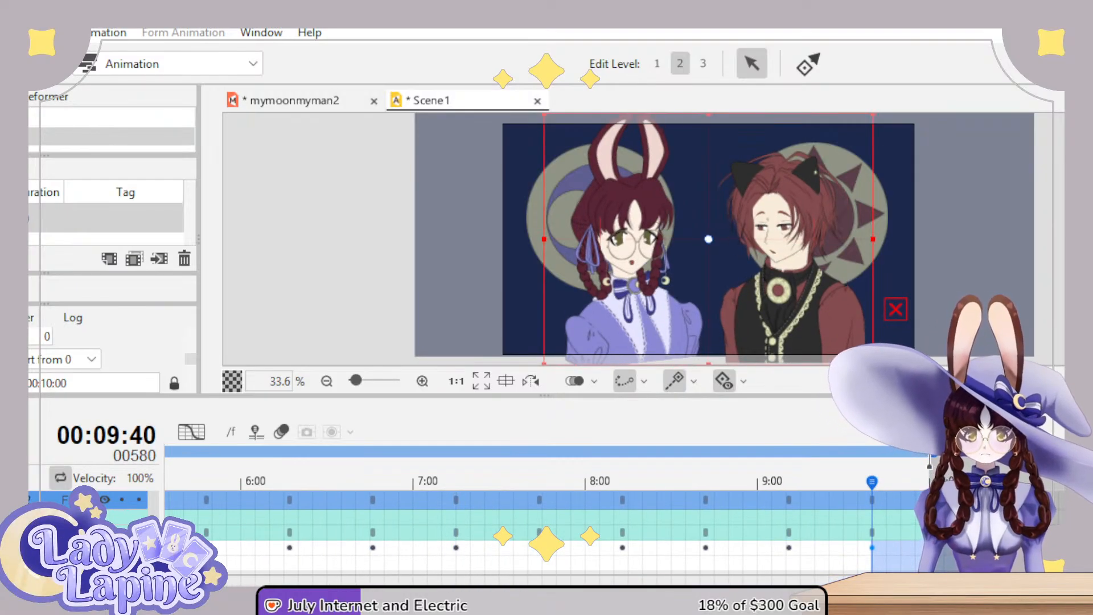
- Keyframe the motion of the moon and sun discs behind the characters at one-second intervals from frame 0 to frame 180
scroll(910, 513, left, 12)
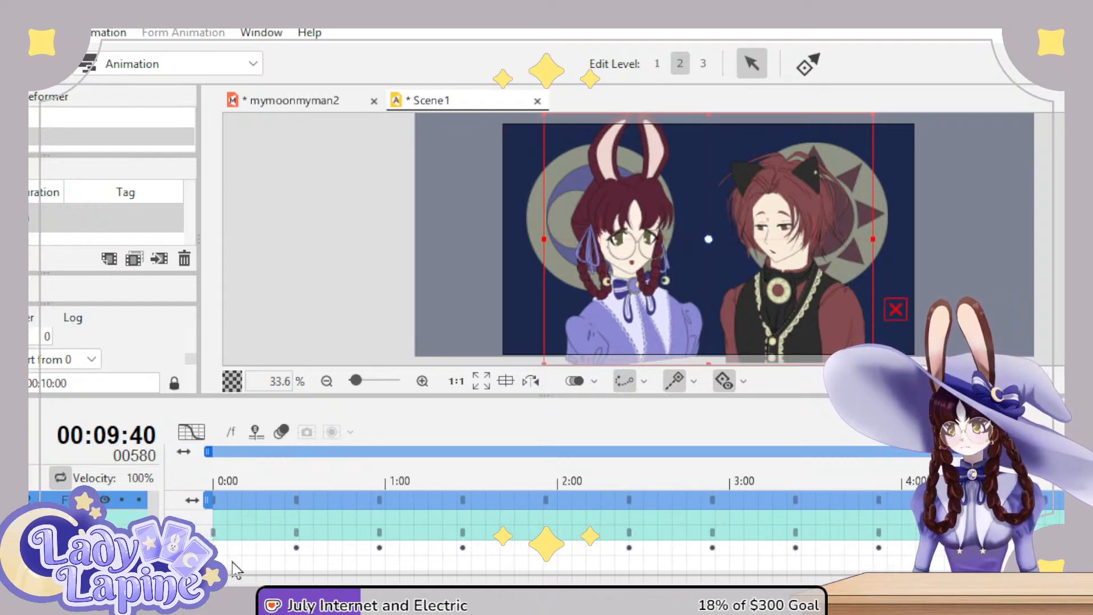
scroll(910, 512, down, 3)
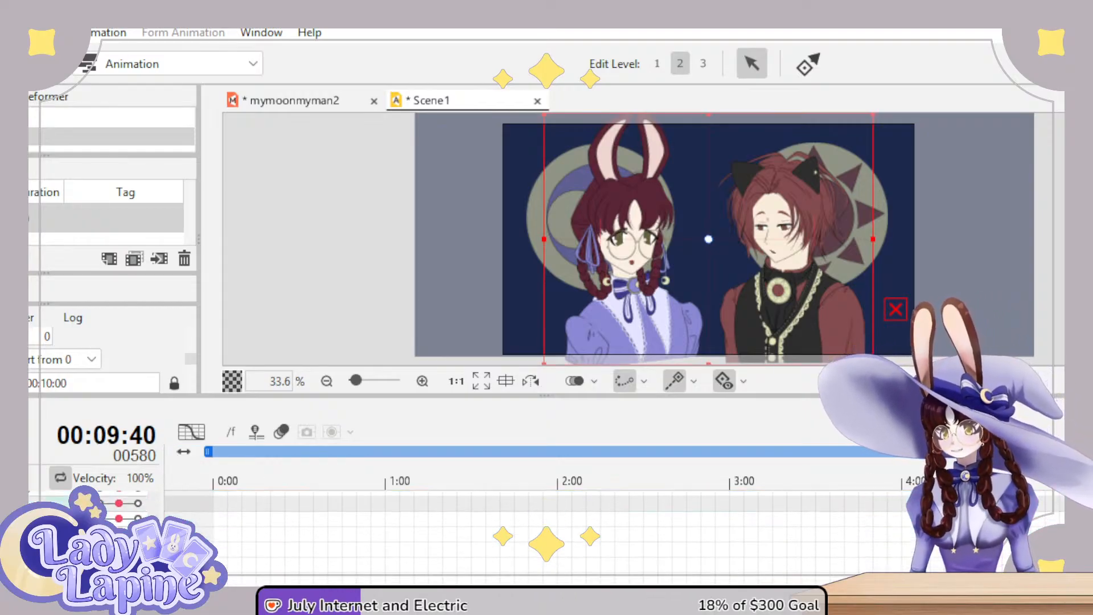
scroll(546, 535, down, 1)
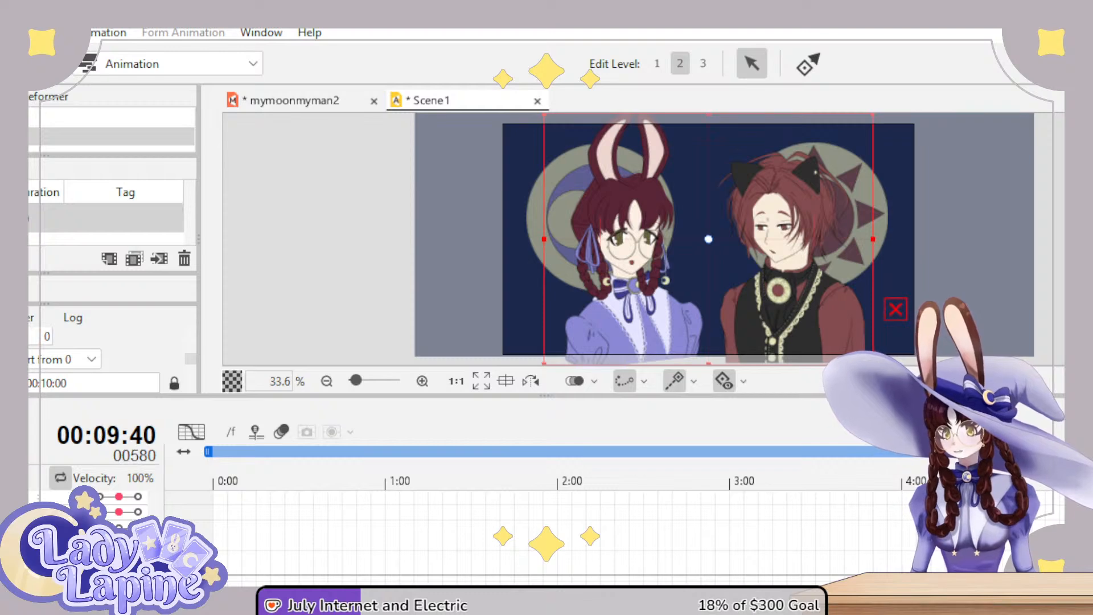
drag(227, 482, 205, 489)
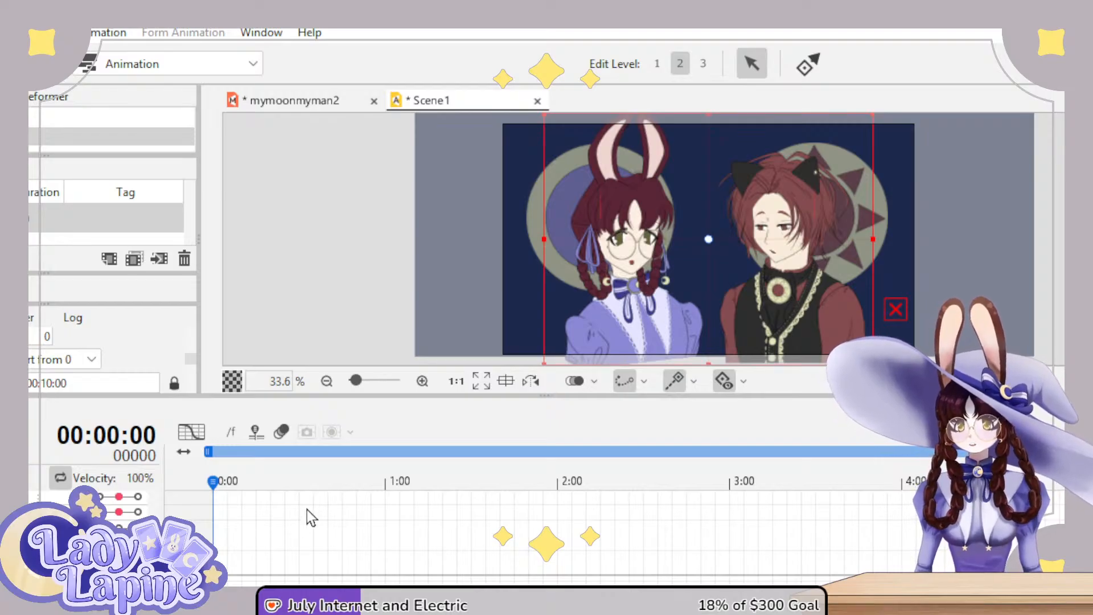
drag(389, 483, 385, 482)
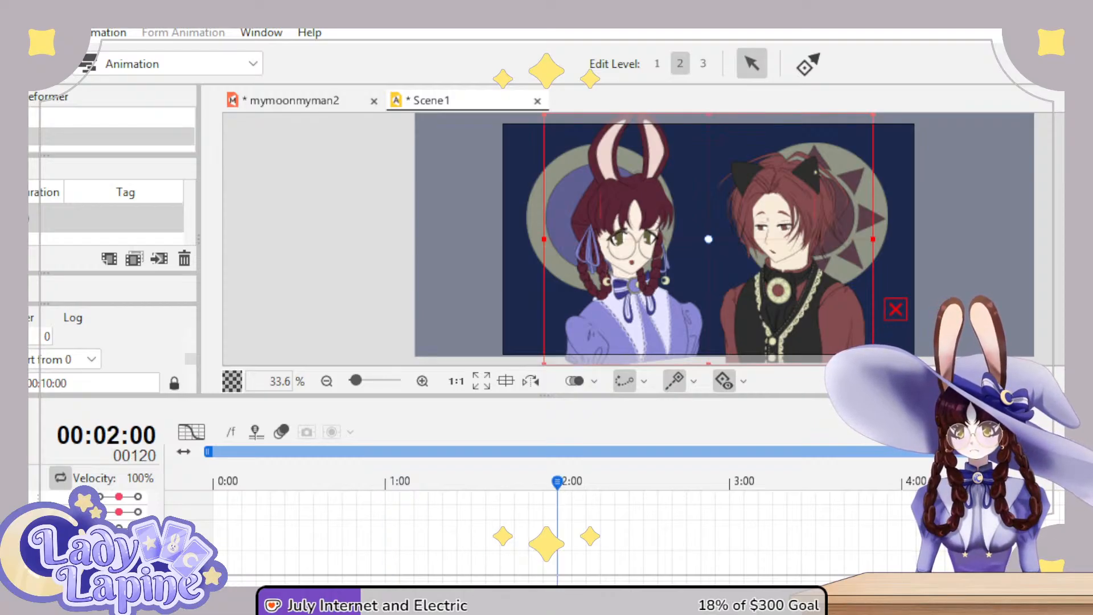
click(729, 490)
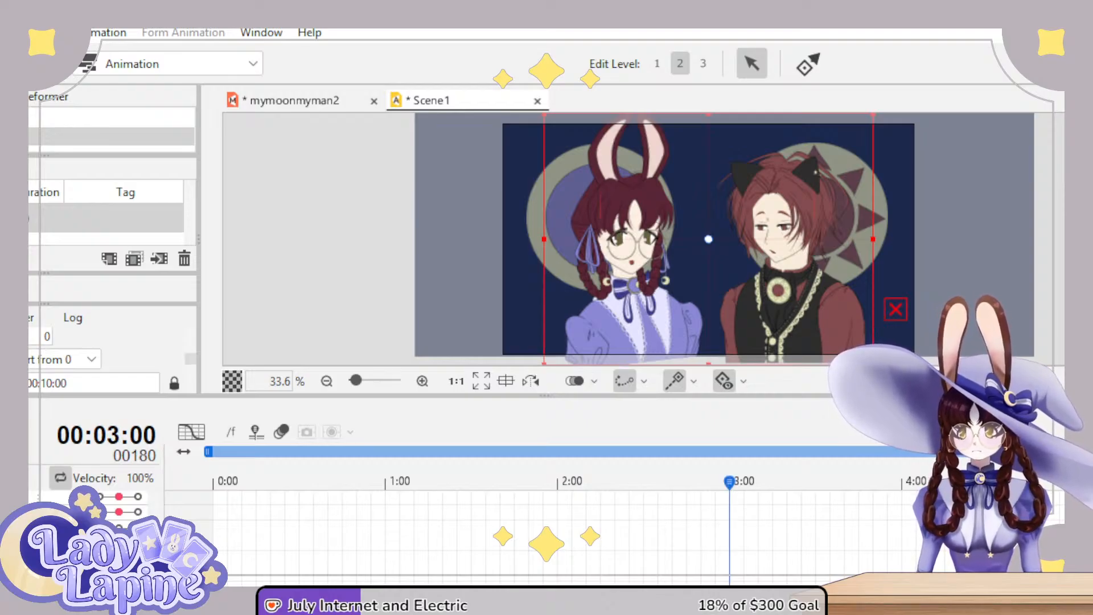
- Play the animation from the first frame to examine how the moon and sun discs move
drag(248, 483, 147, 476)
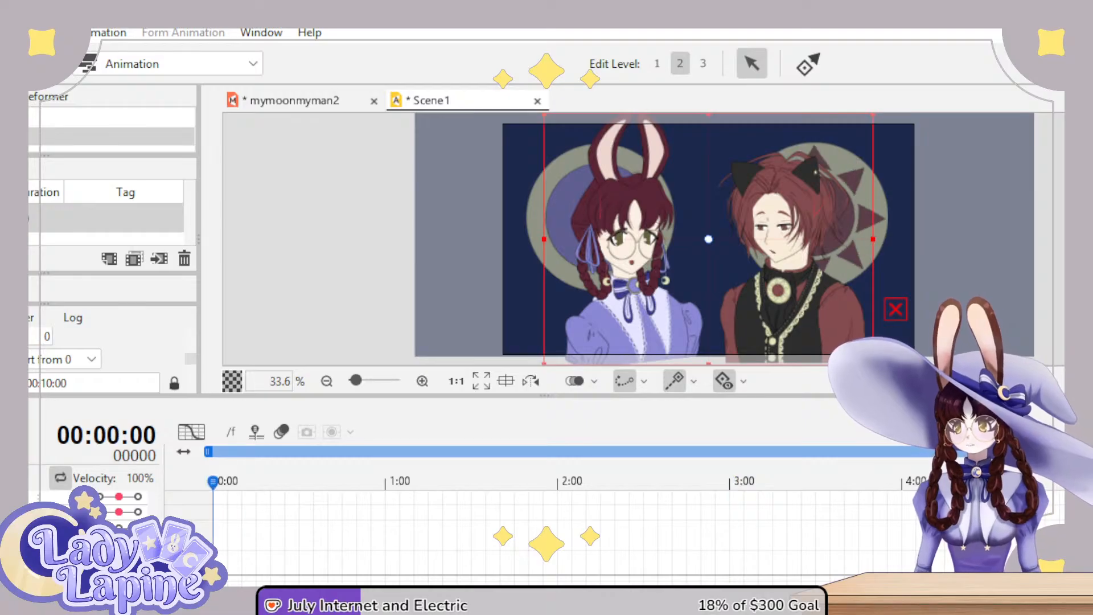
key(space)
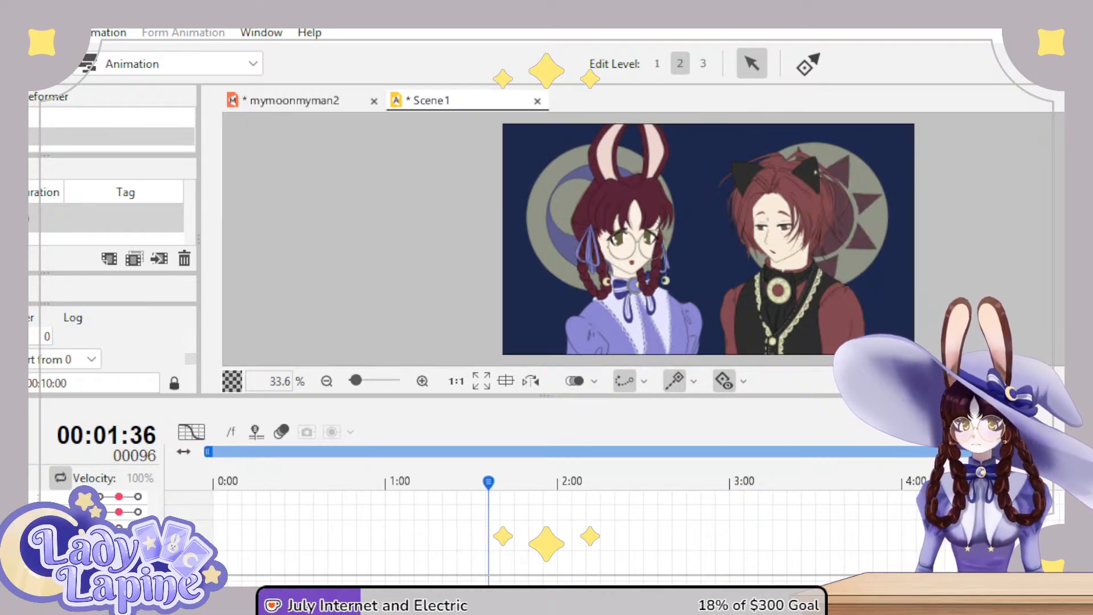
key(space)
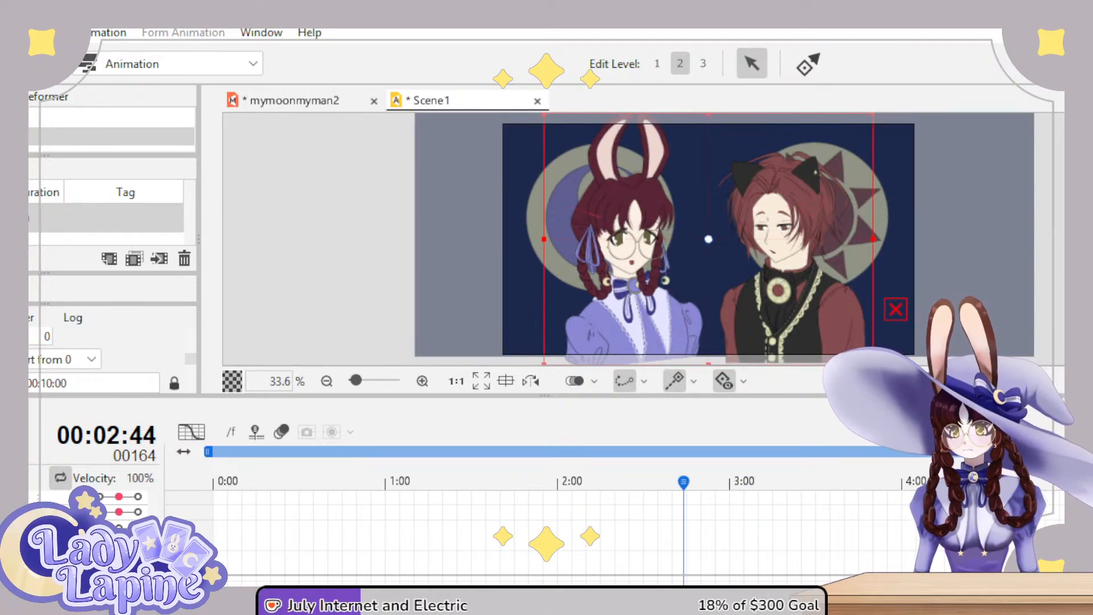
drag(371, 483, 595, 483)
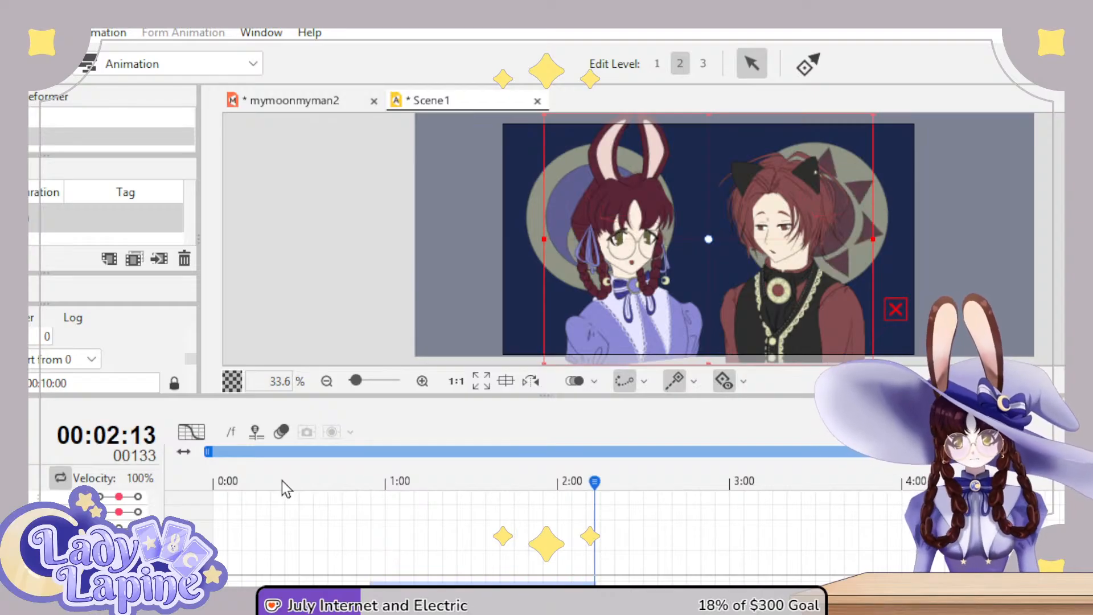
click(213, 483)
key(space)
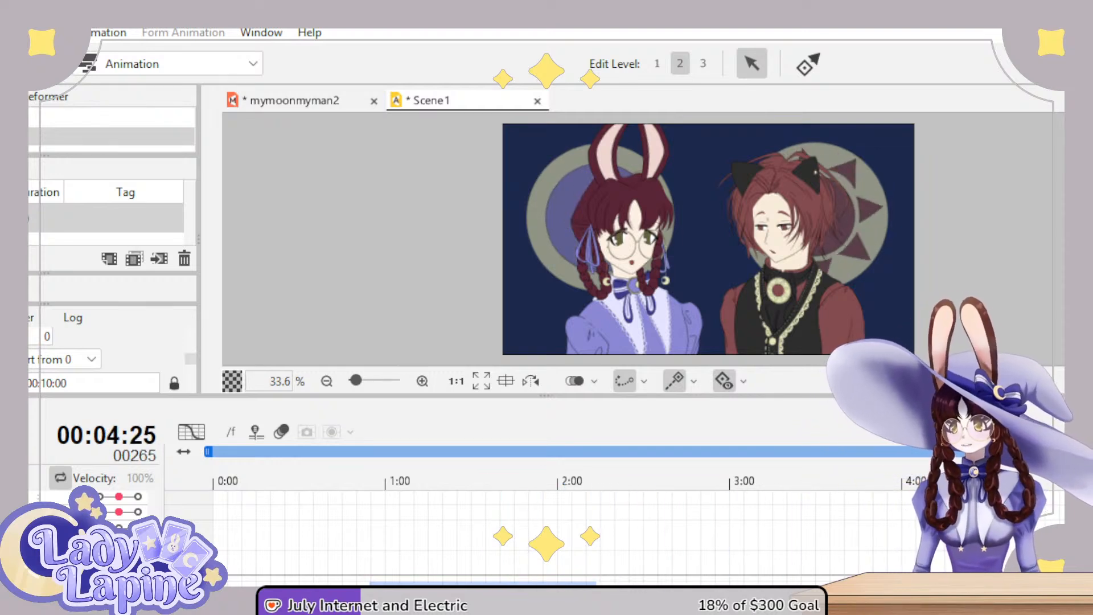
key(space)
- Recheck the moon and sun discs at frames 45 and 180 and replay the scene from the start
click(342, 480)
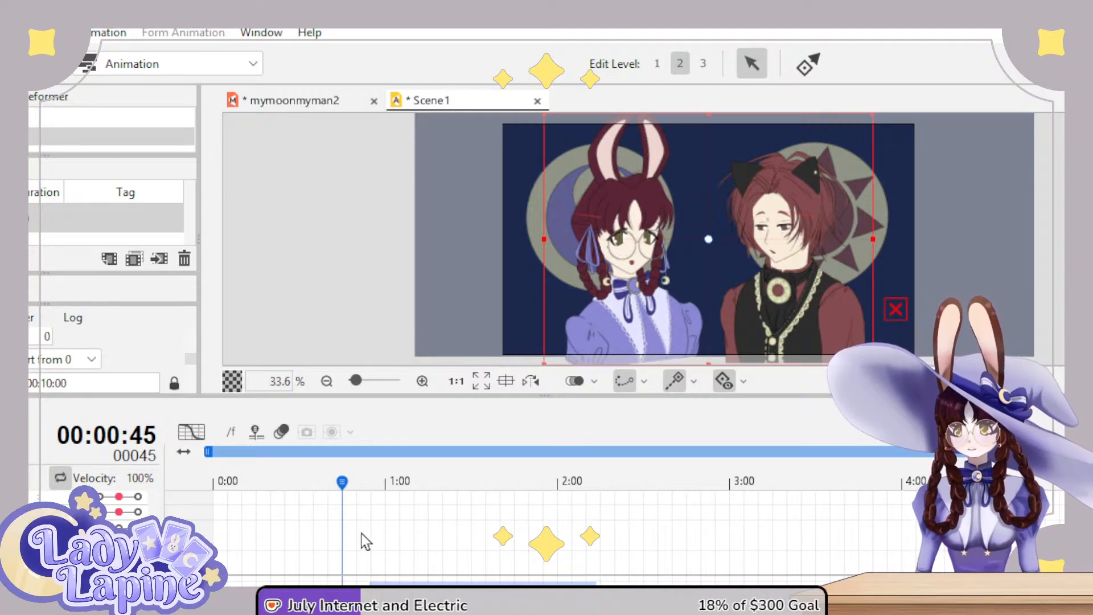
drag(312, 483, 162, 486)
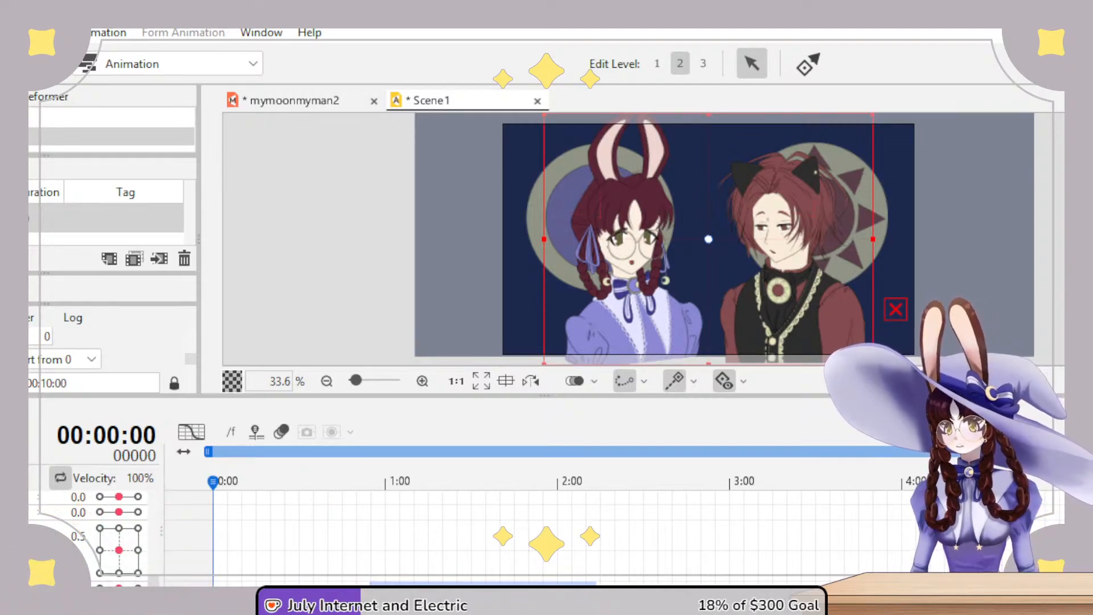
key(space)
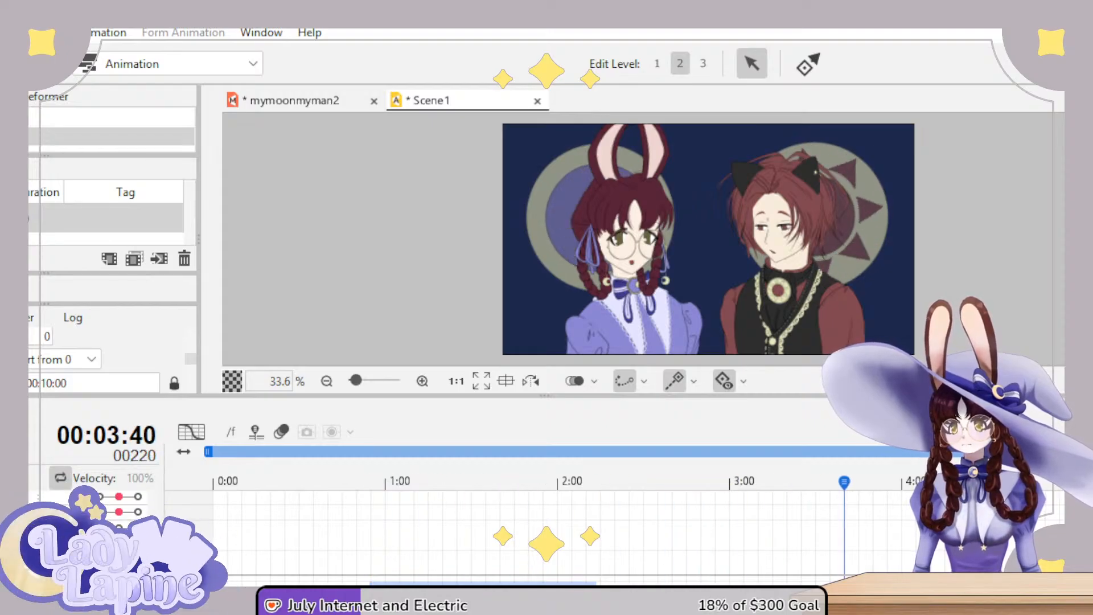
key(space)
click(729, 481)
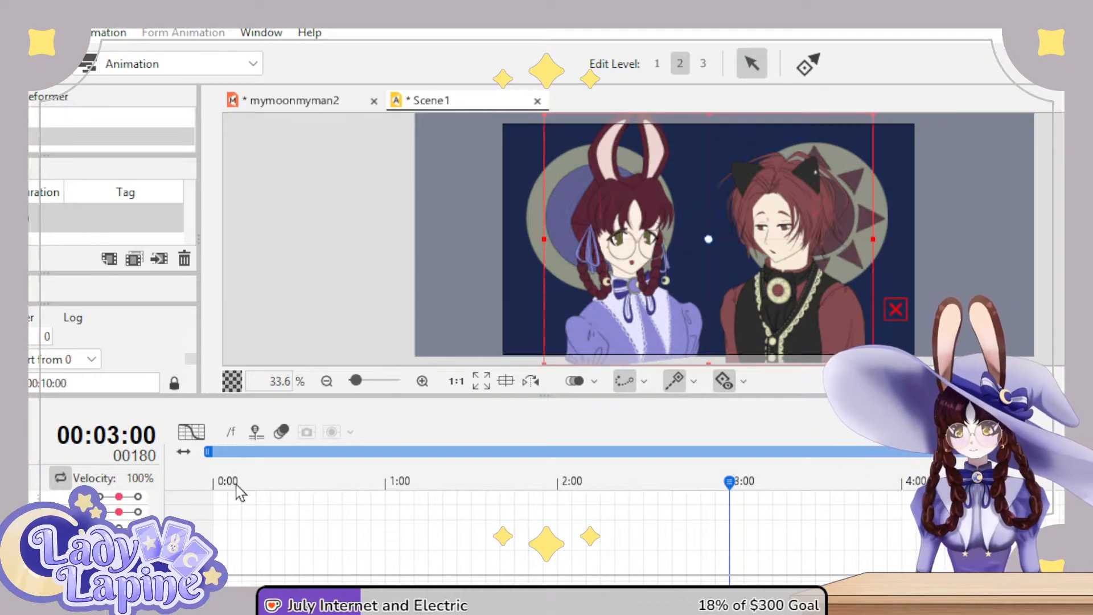
drag(377, 482, 701, 482)
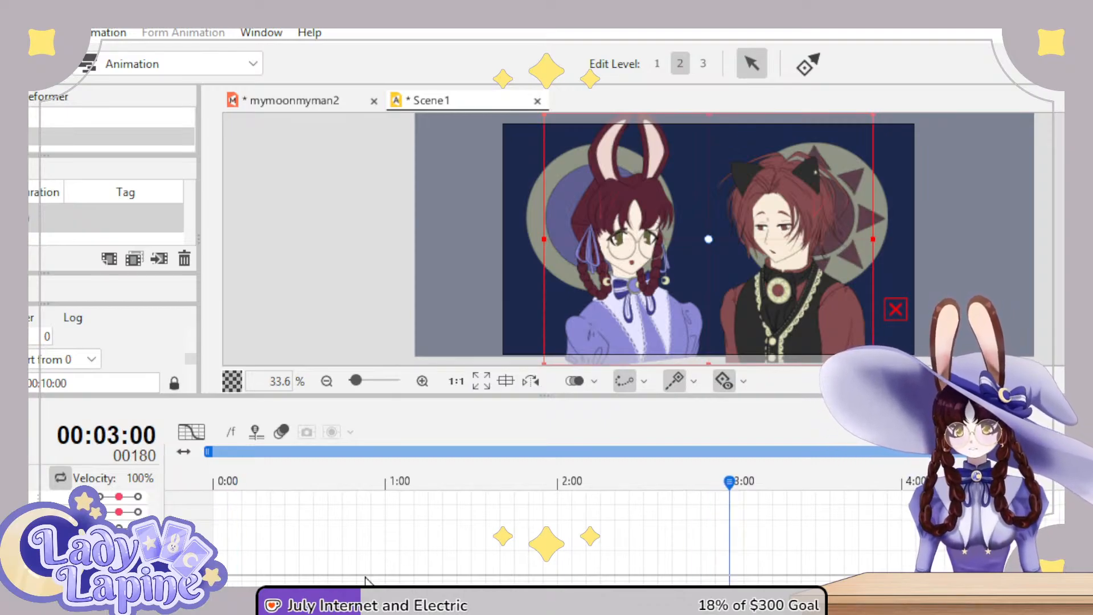
key(Home)
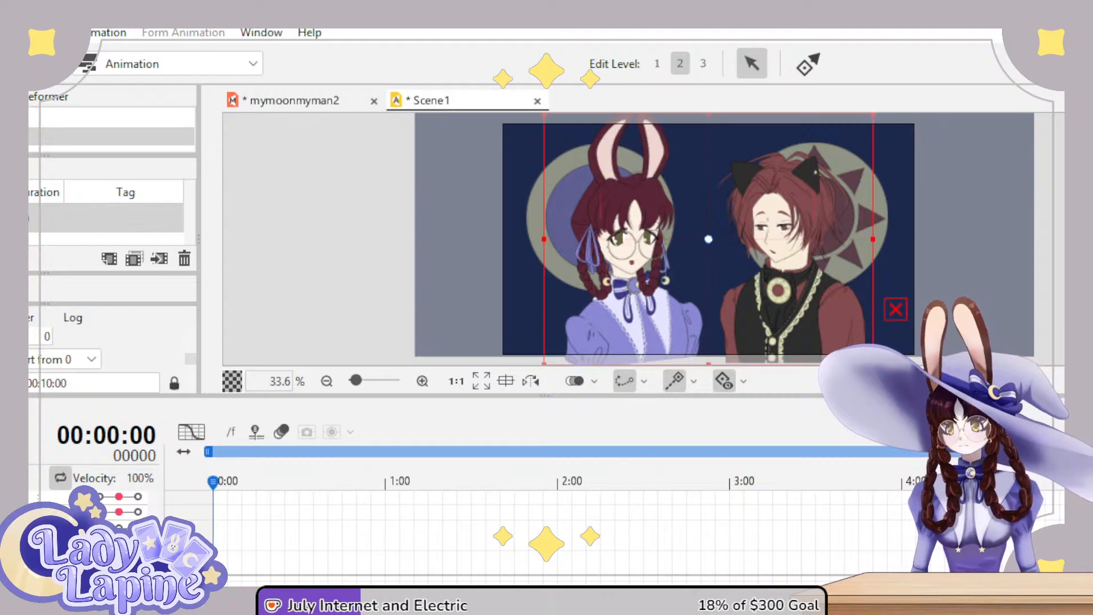
key(space)
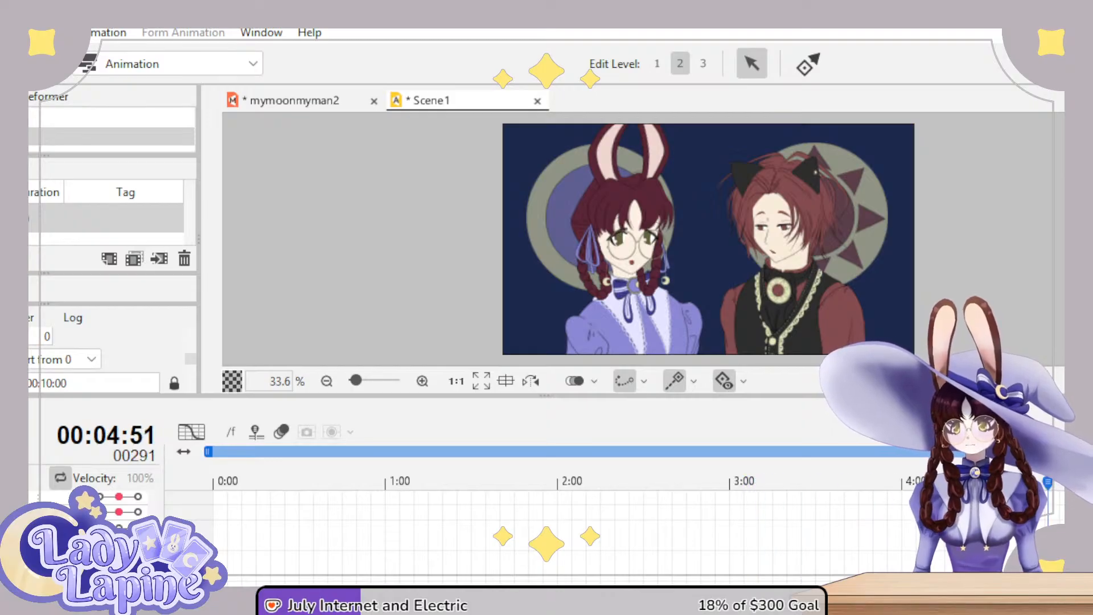
key(space)
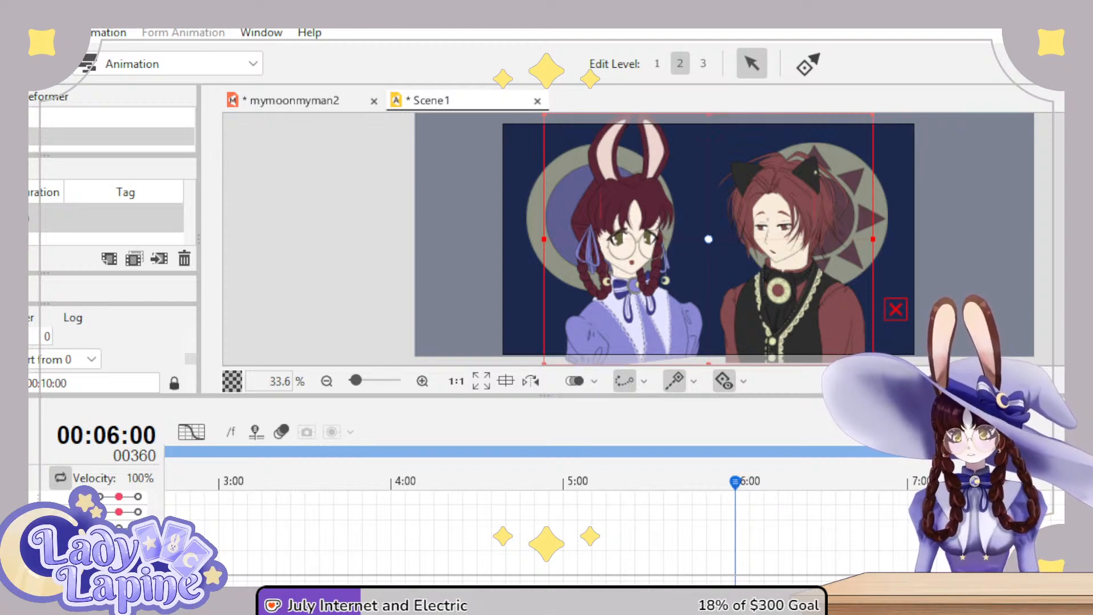
- Extend the moon and sun motion in three-second blocks to the end of the scene and replay it from the first frame
scroll(547, 530, right, 3)
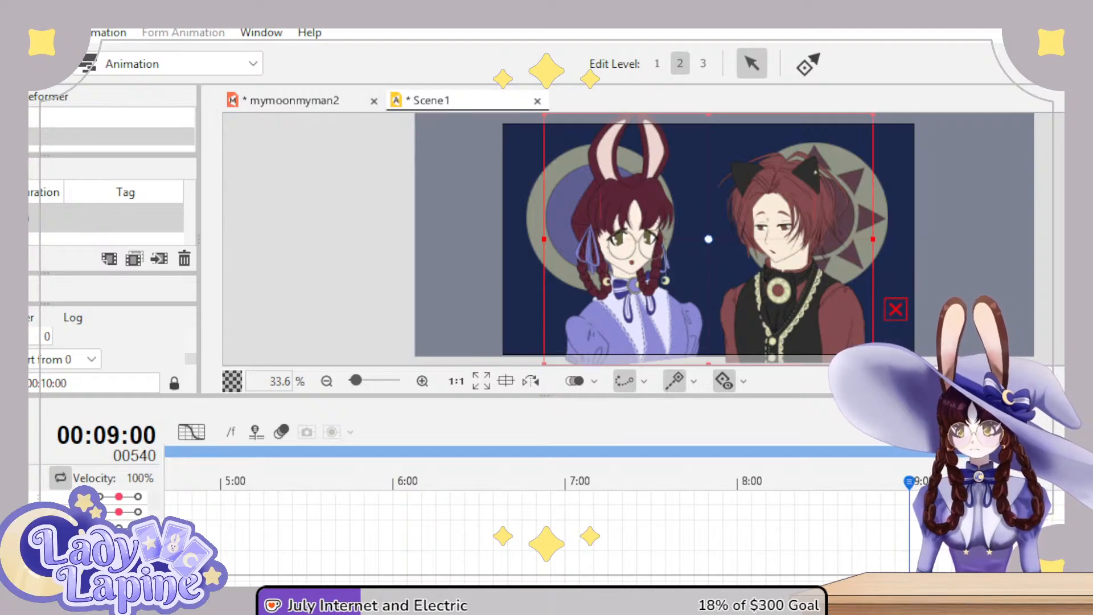
scroll(546, 529, right, 3)
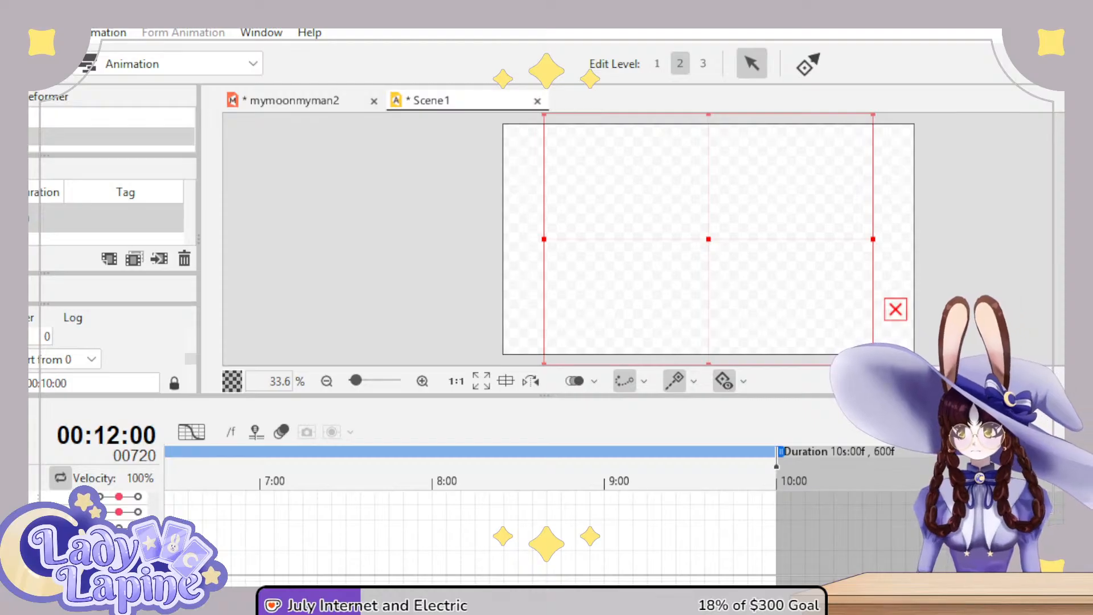
scroll(547, 530, left, 10)
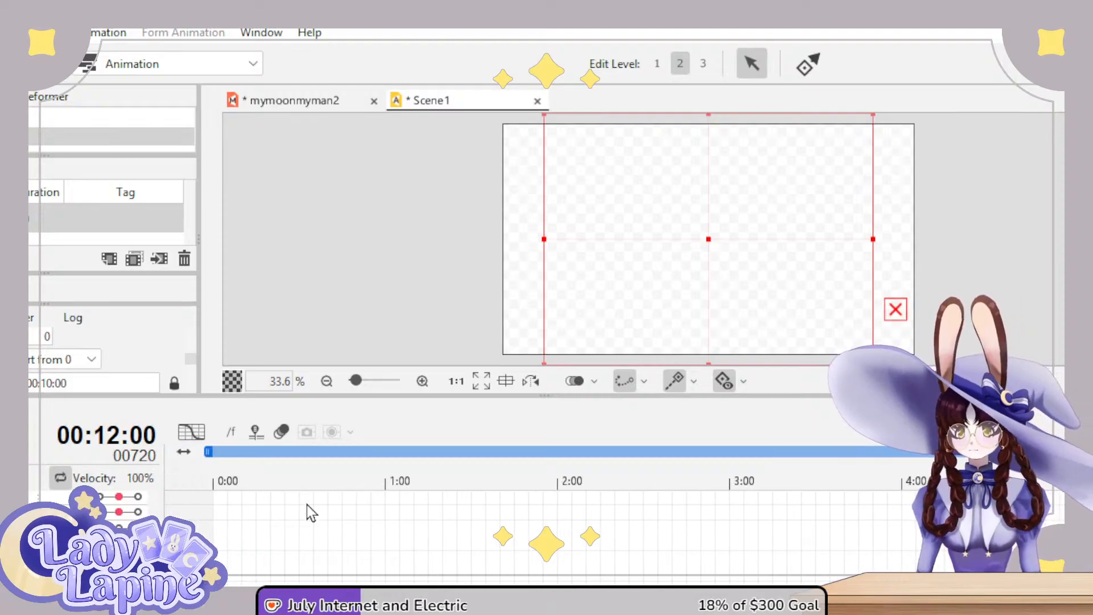
drag(223, 481, 60, 493)
key(space)
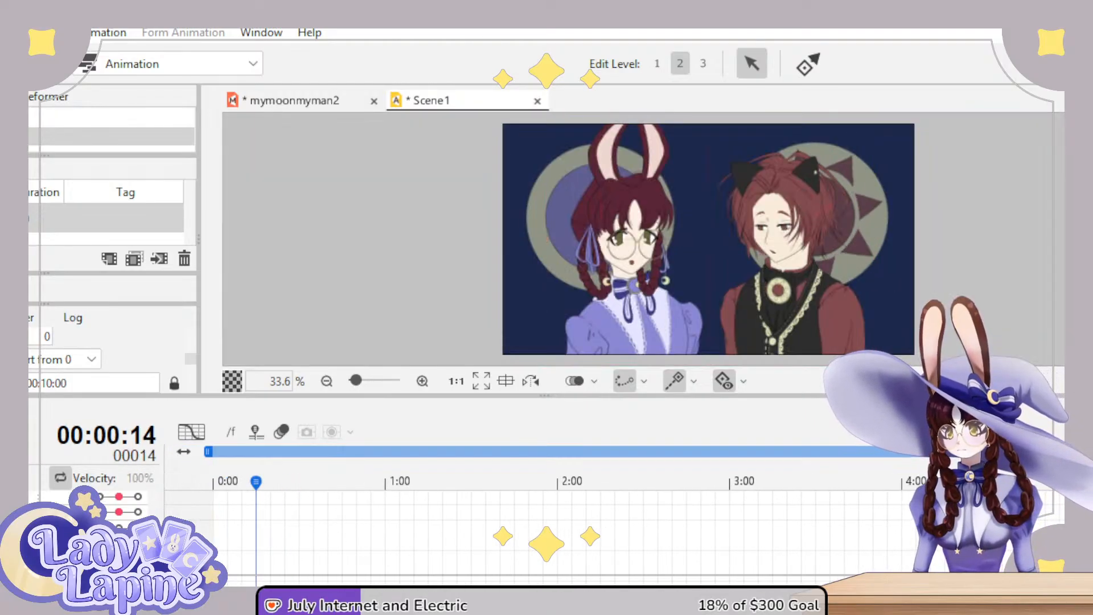
- Replay the scene from the first frame to examine the characters against the moving moon and sun discs
key(space)
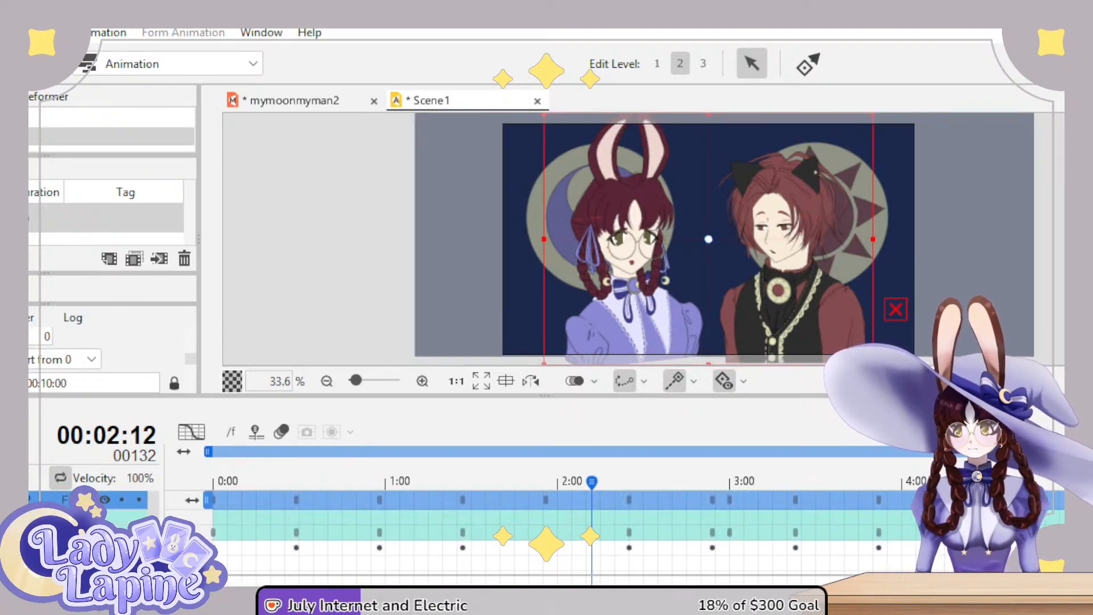
click(271, 479)
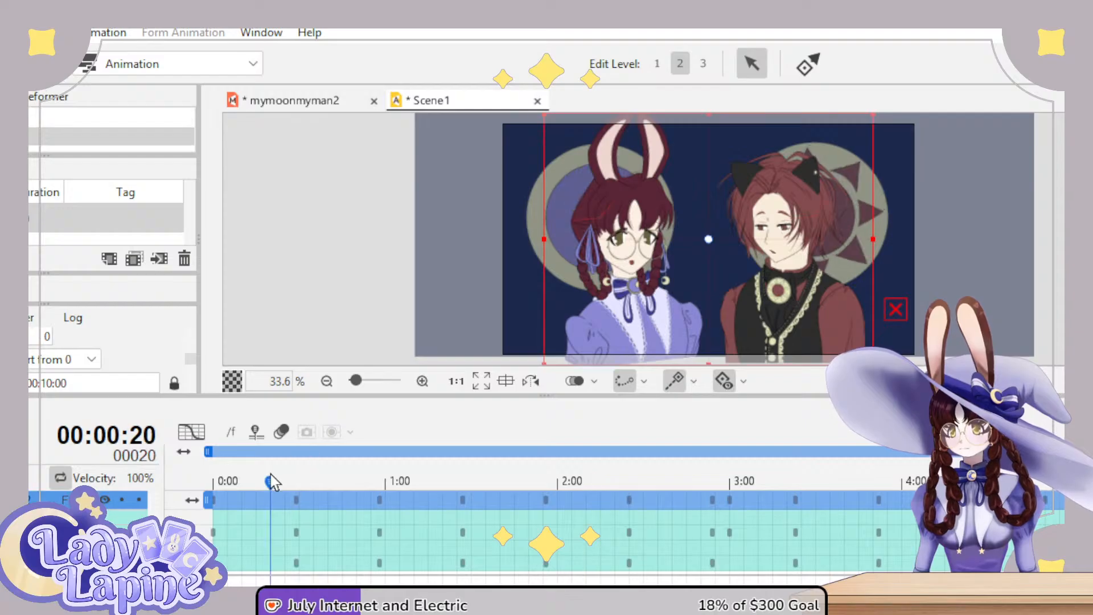
key(Home)
key(space)
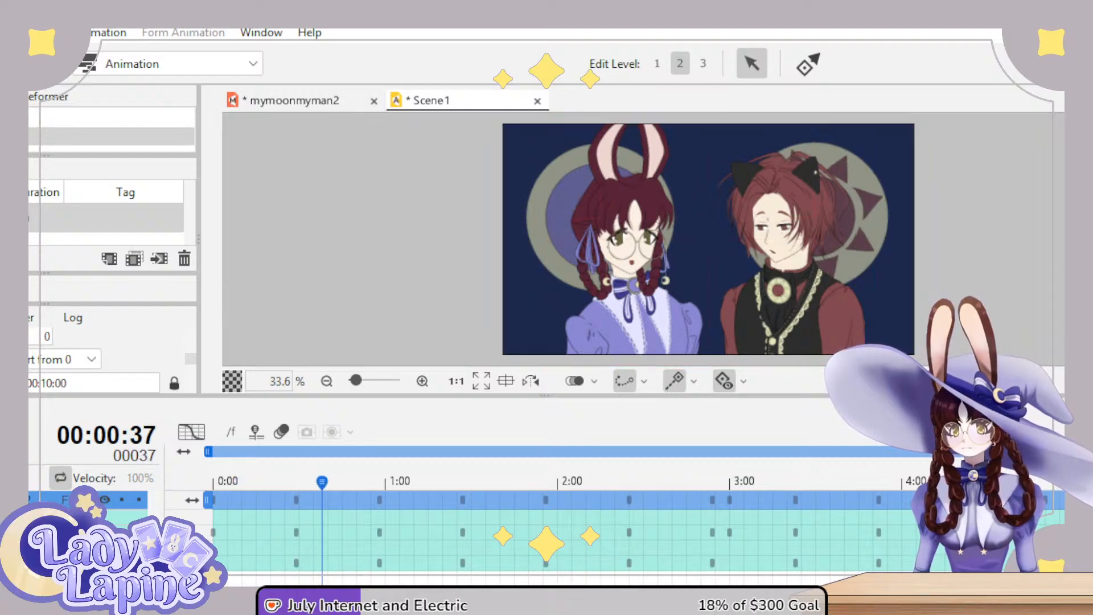
key(space)
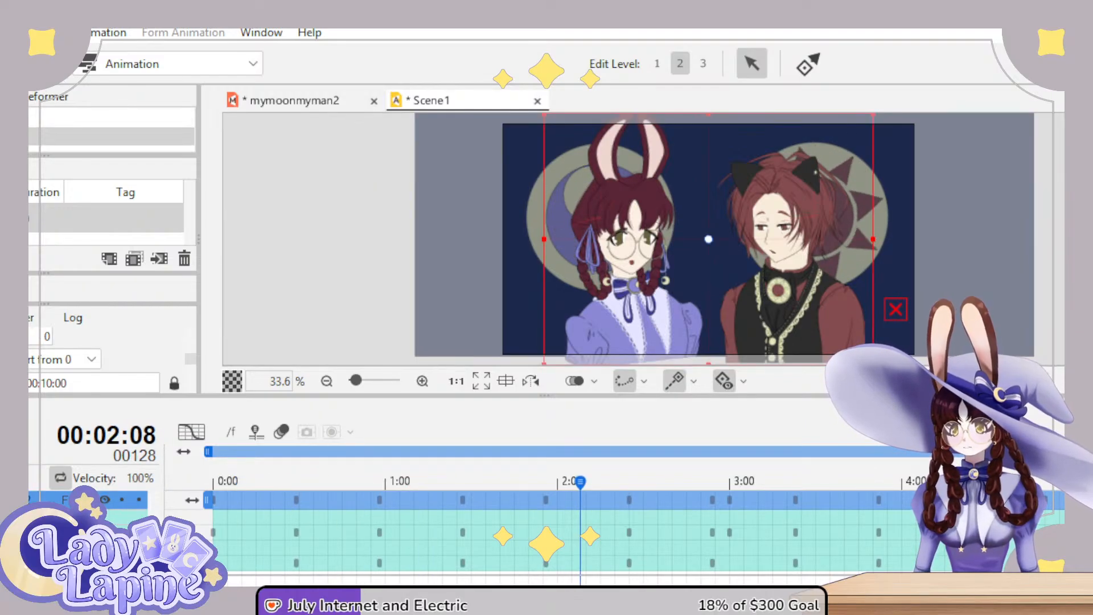
- Set the parameter that leans the characters toward each other to its maximum at frames 29, 87 and 145
drag(272, 533, 239, 546)
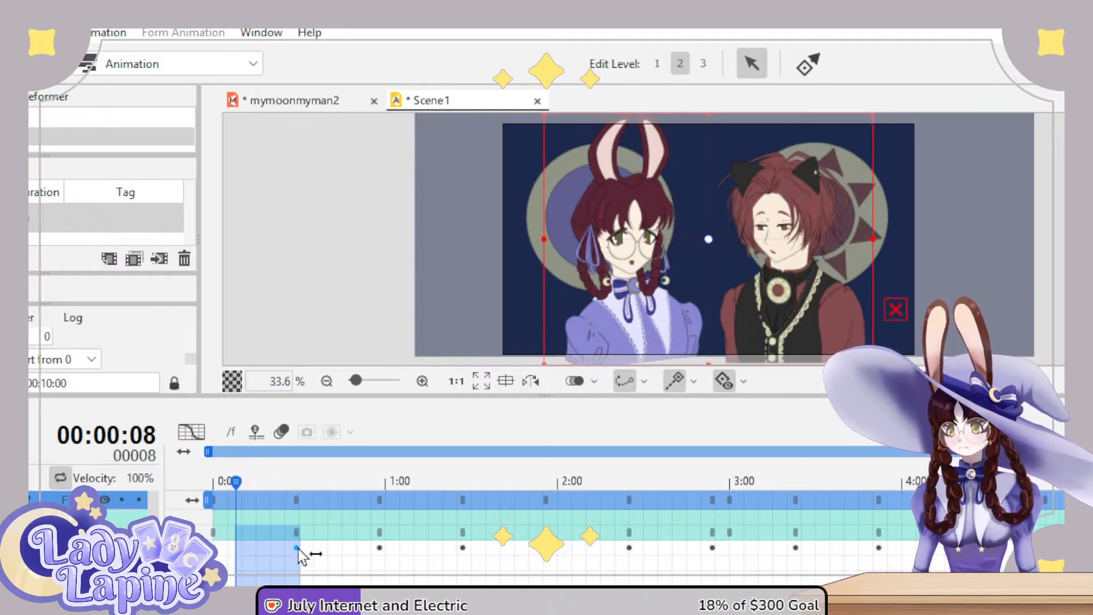
drag(290, 480, 298, 483)
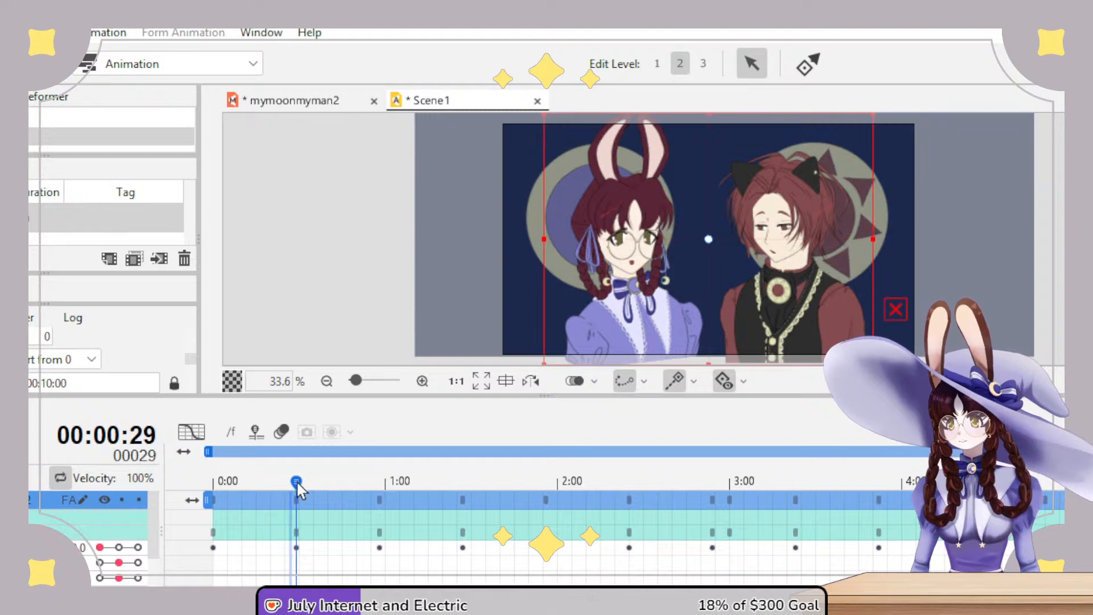
click(137, 547)
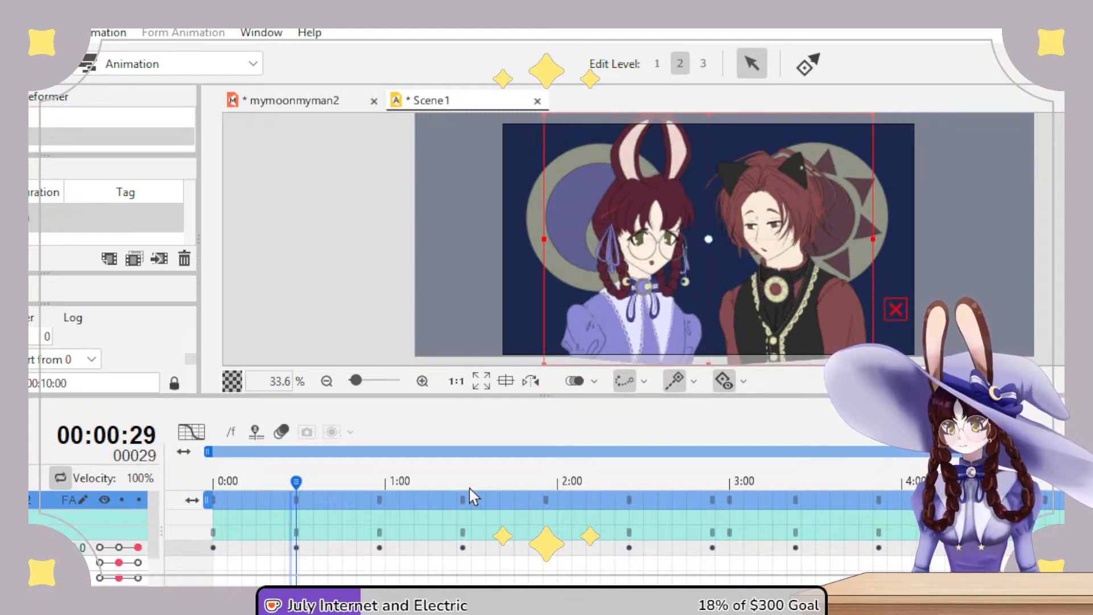
drag(466, 484, 462, 480)
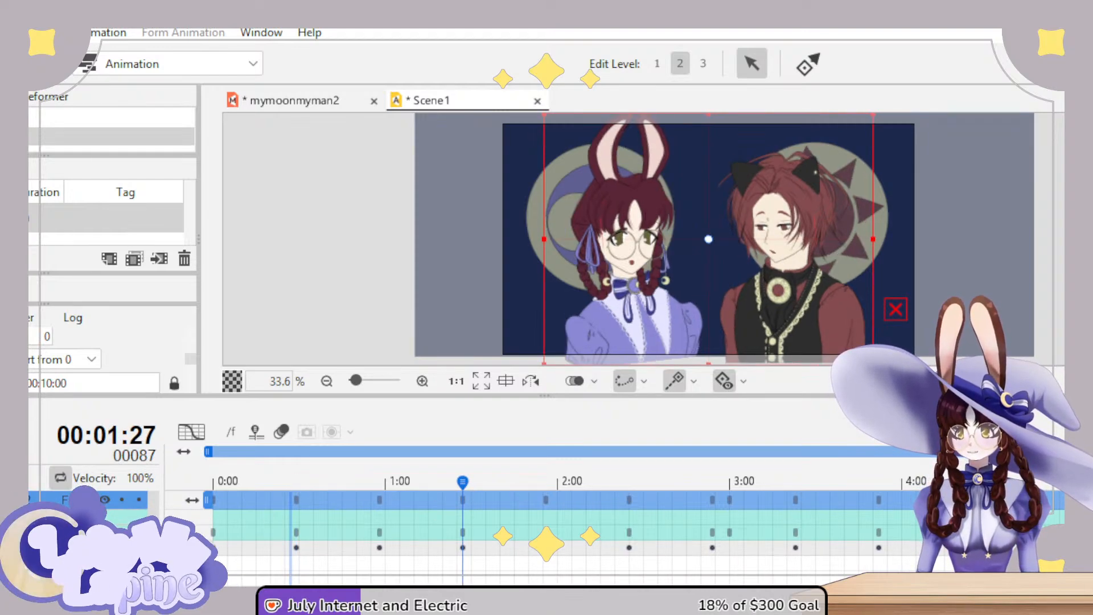
drag(637, 482, 630, 484)
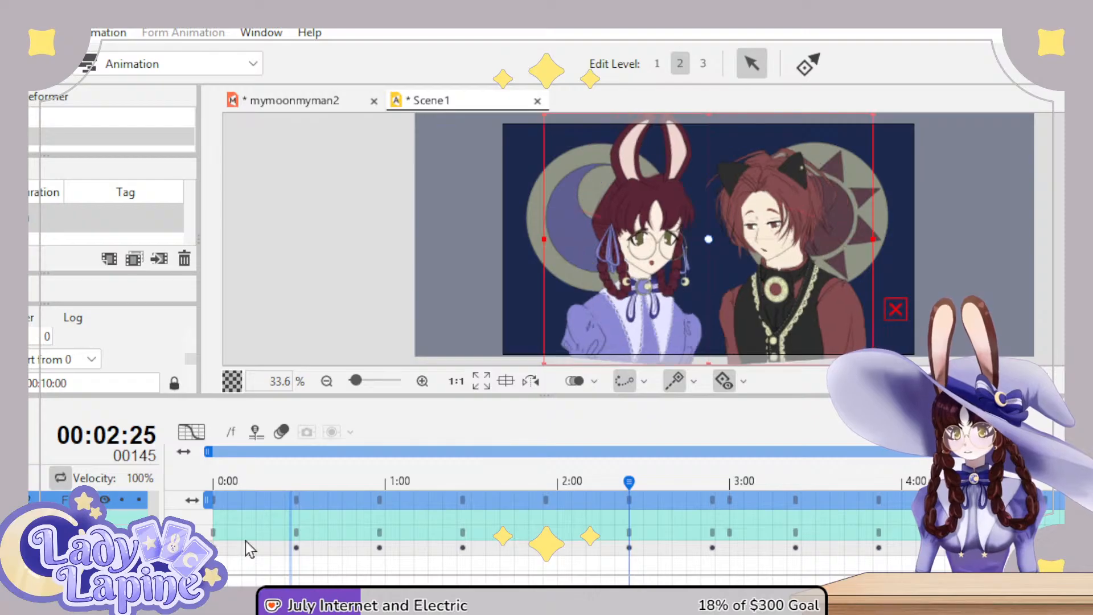
- Copy the lean keyframes from frames 0 to 174 and paste them at frames 174, 348 and 522
drag(626, 483, 202, 499)
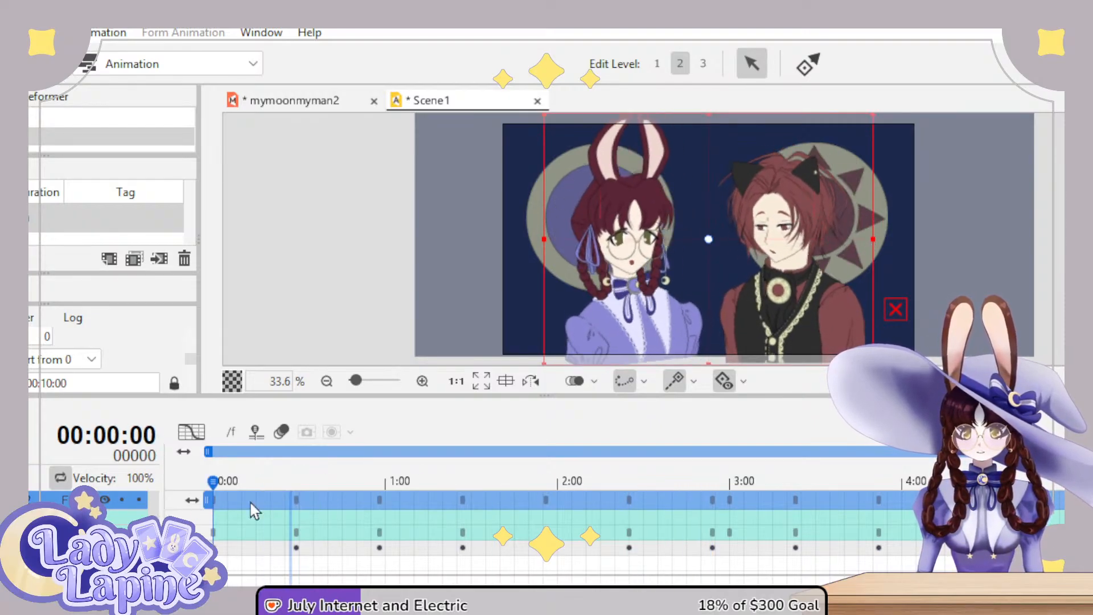
drag(719, 576, 203, 494)
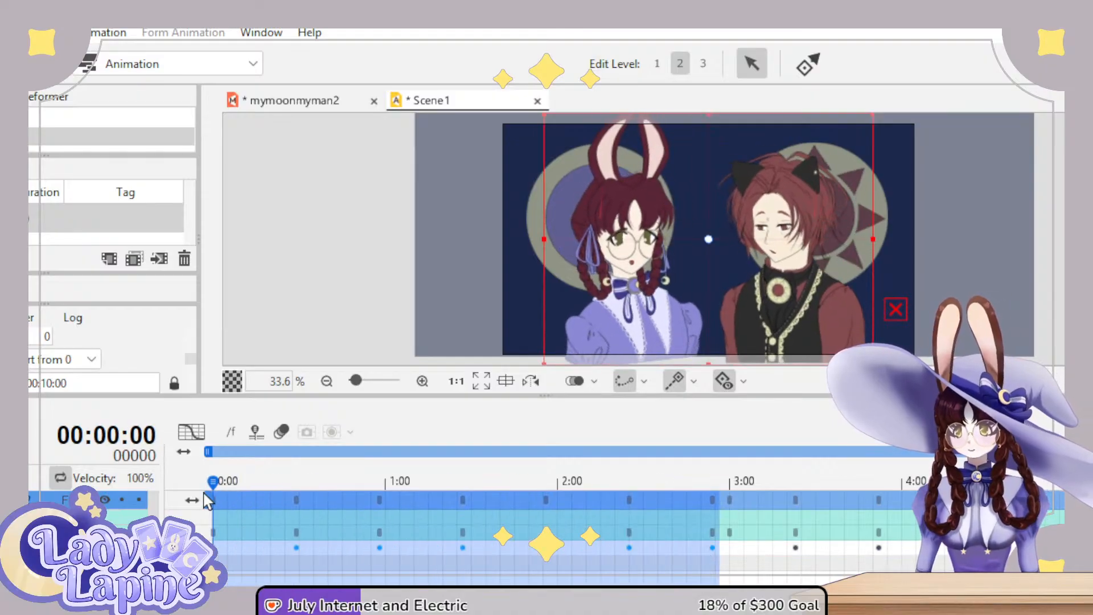
click(712, 483)
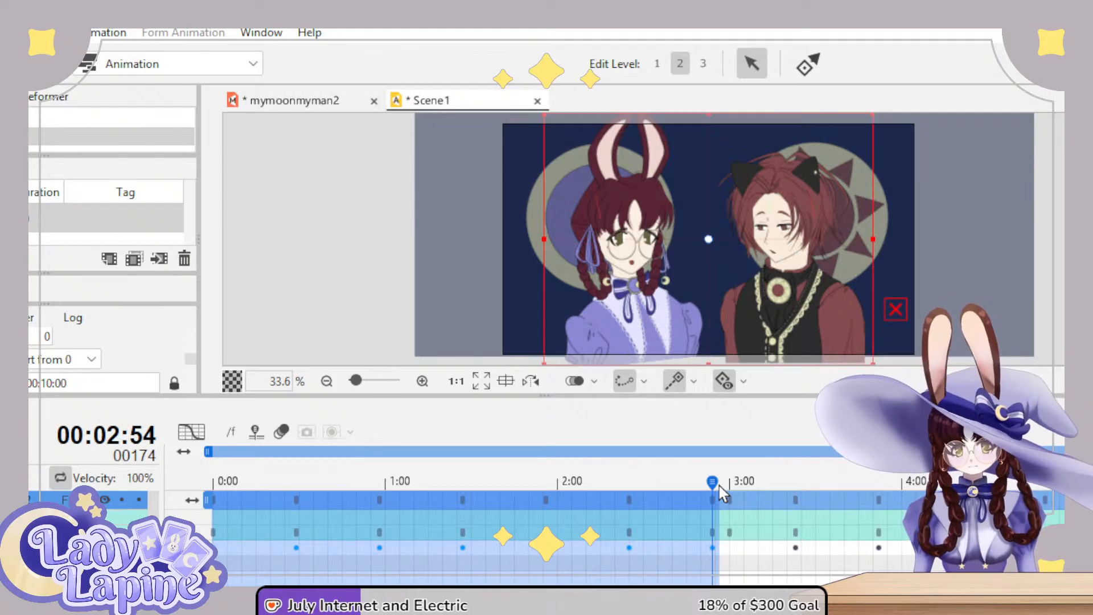
drag(719, 486, 116, 492)
drag(686, 483, 714, 482)
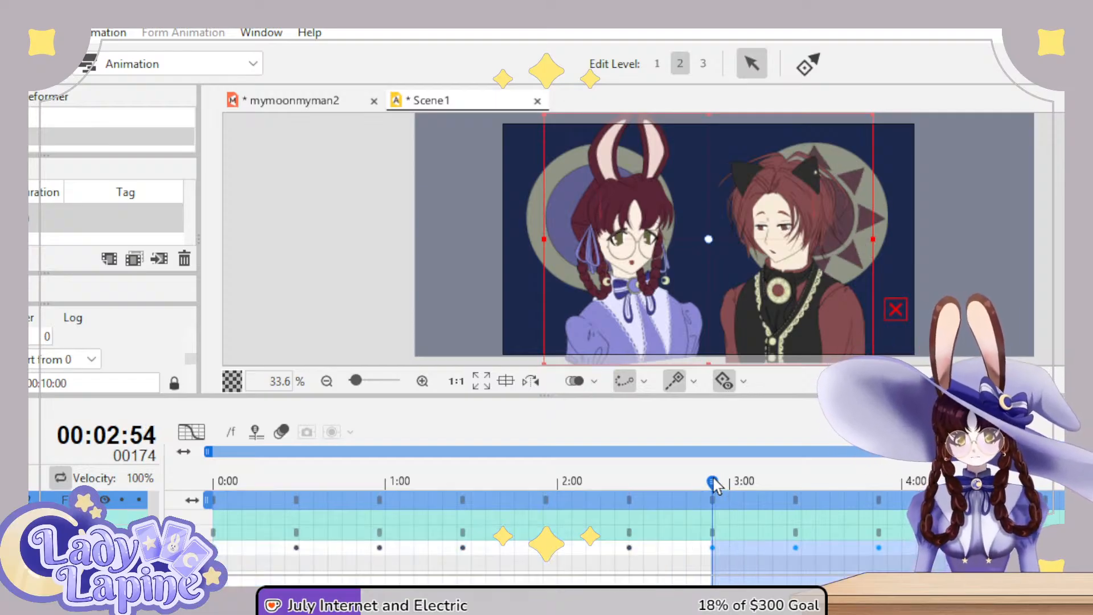
scroll(513, 515, right, 3)
scroll(546, 515, right, 8)
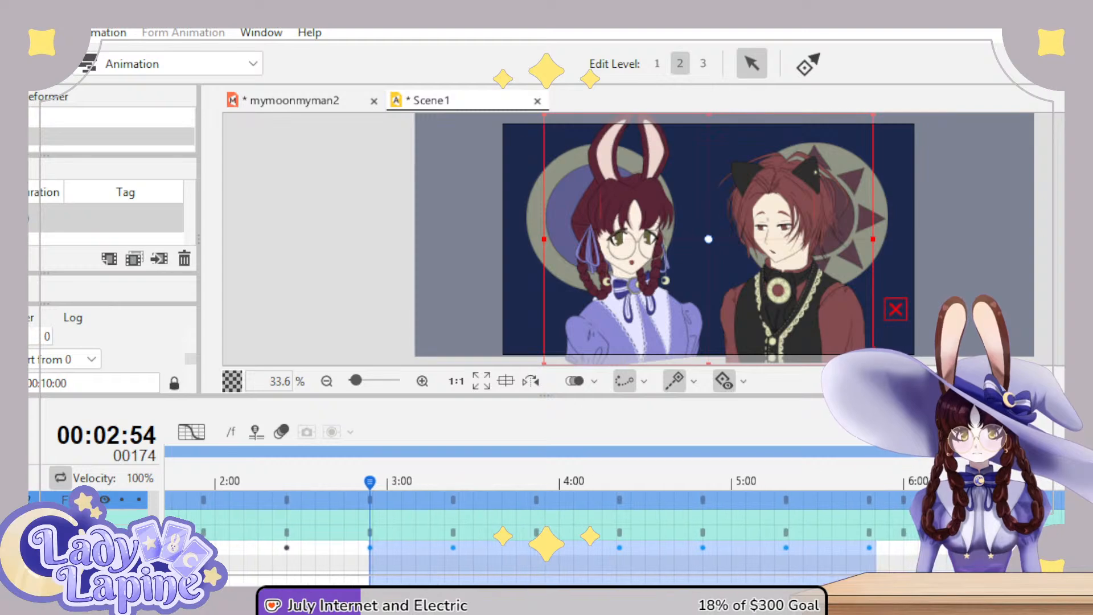
click(869, 484)
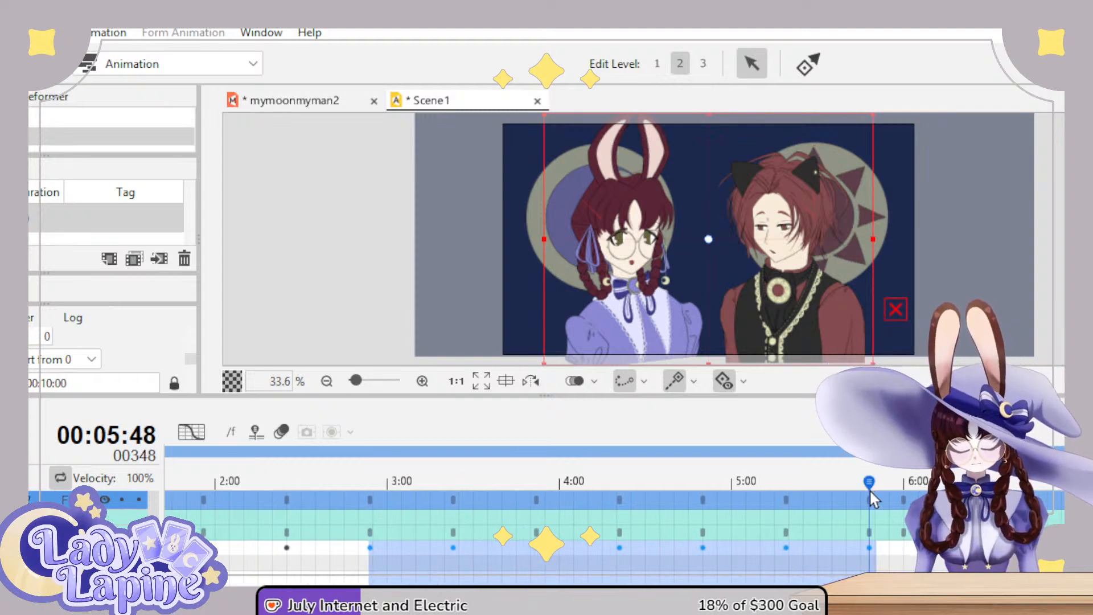
scroll(547, 515, right, 15)
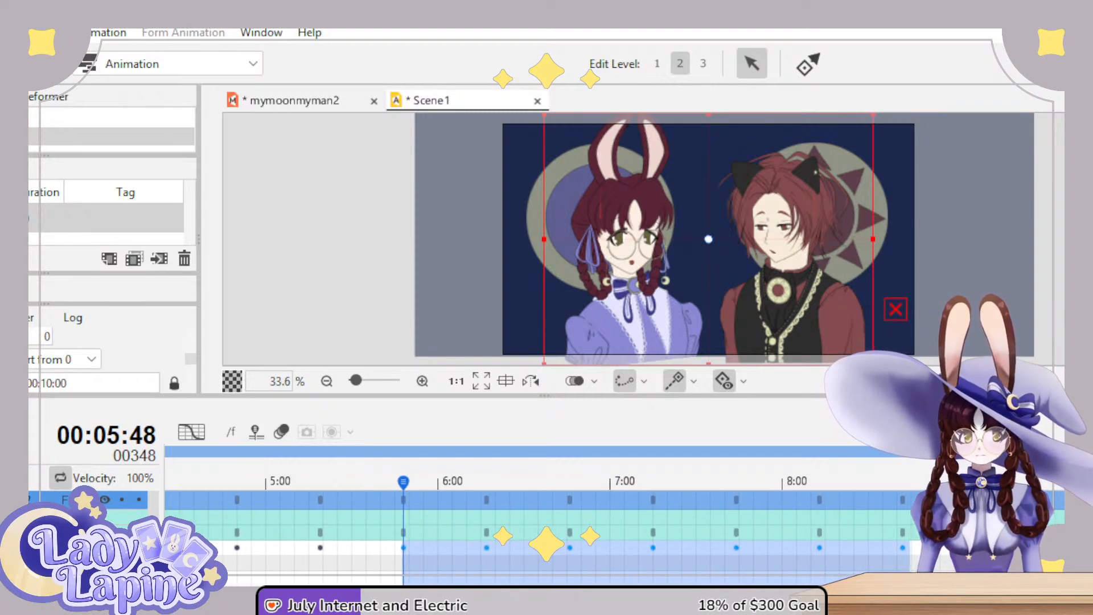
drag(910, 484, 904, 486)
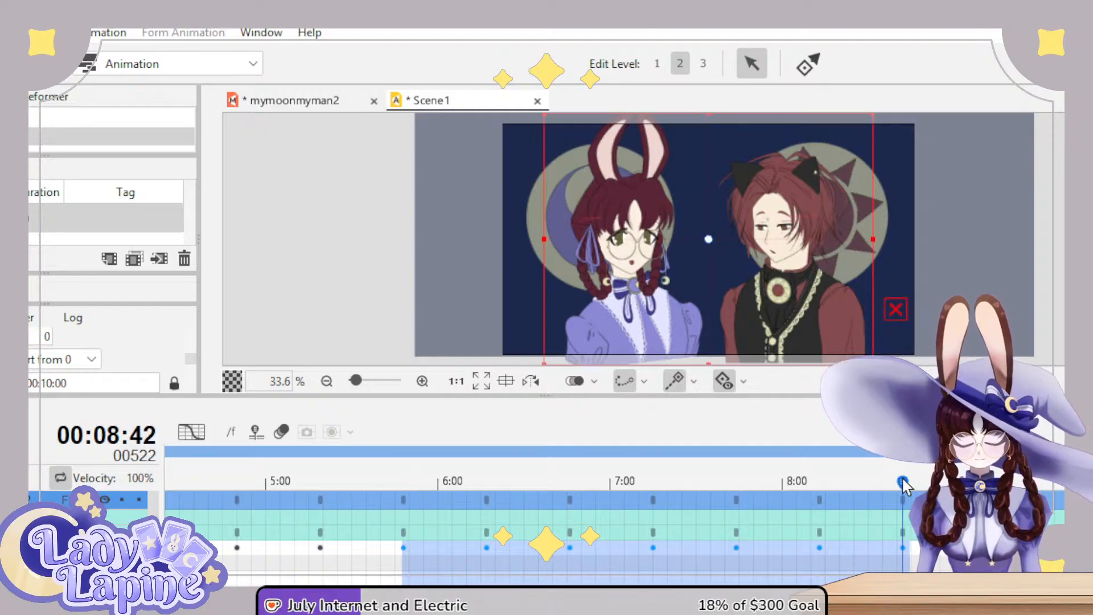
- Play the scene from the first frame to examine the repeated character lean
scroll(904, 486, left, 20)
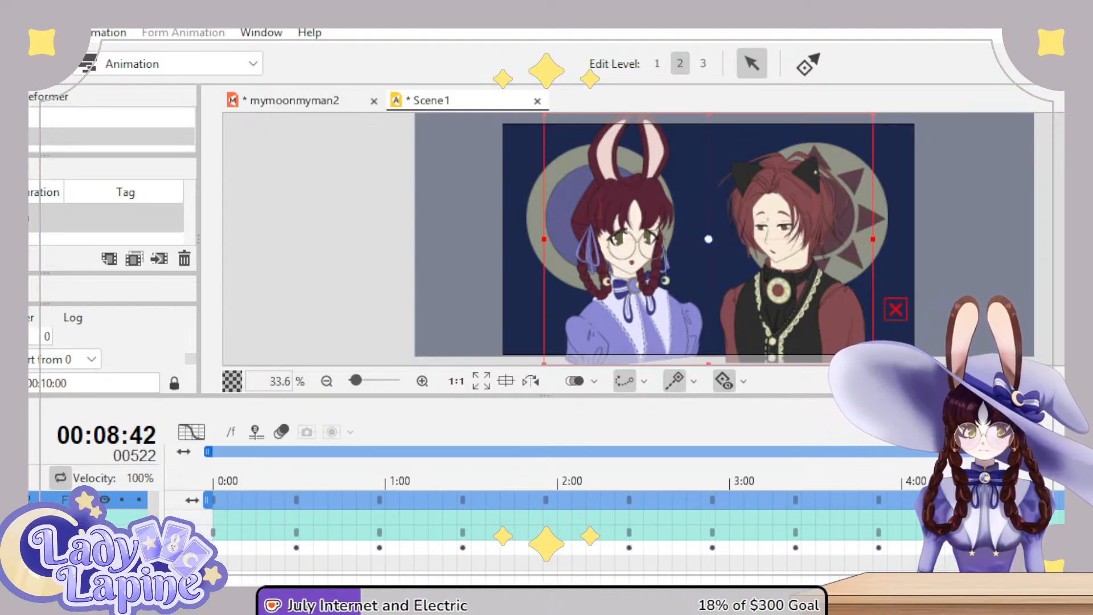
scroll(722, 558, down, 3)
drag(718, 481, 184, 452)
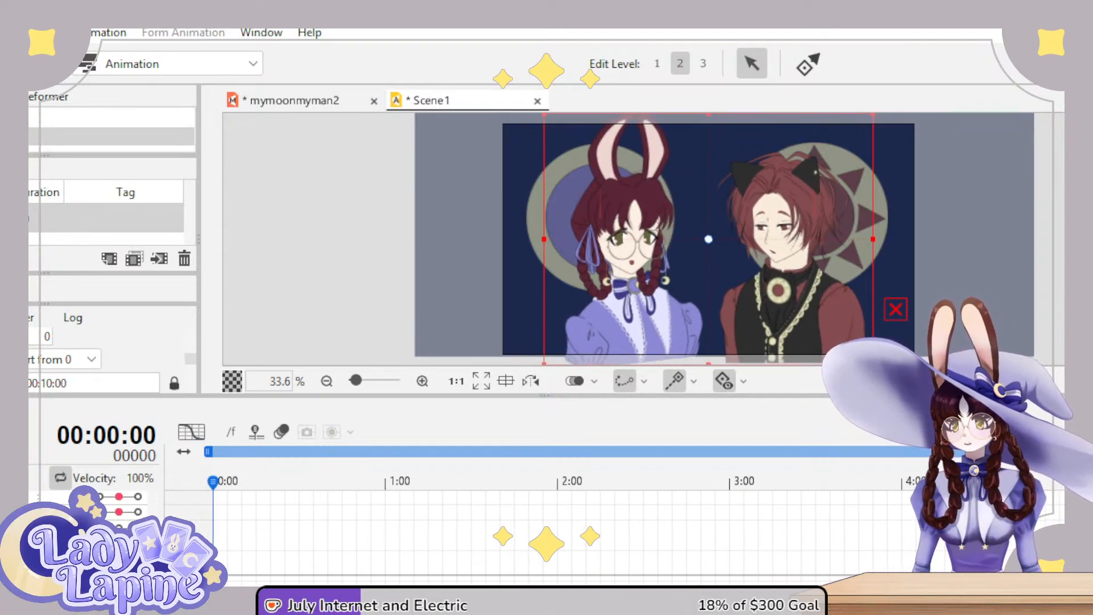
key(space)
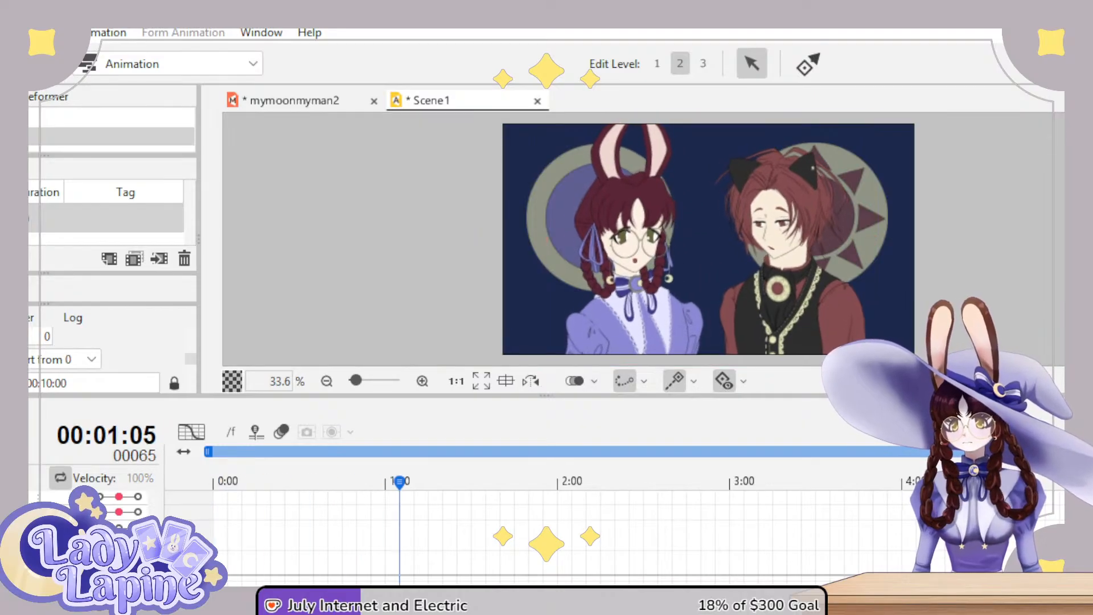
key(space)
- Examine the poses where the repeated keyframe blocks meet at frames 174, 348 and 522
mouse_move(722, 483)
mouse_down()
mouse_move(710, 481)
mouse_move(716, 488)
mouse_up()
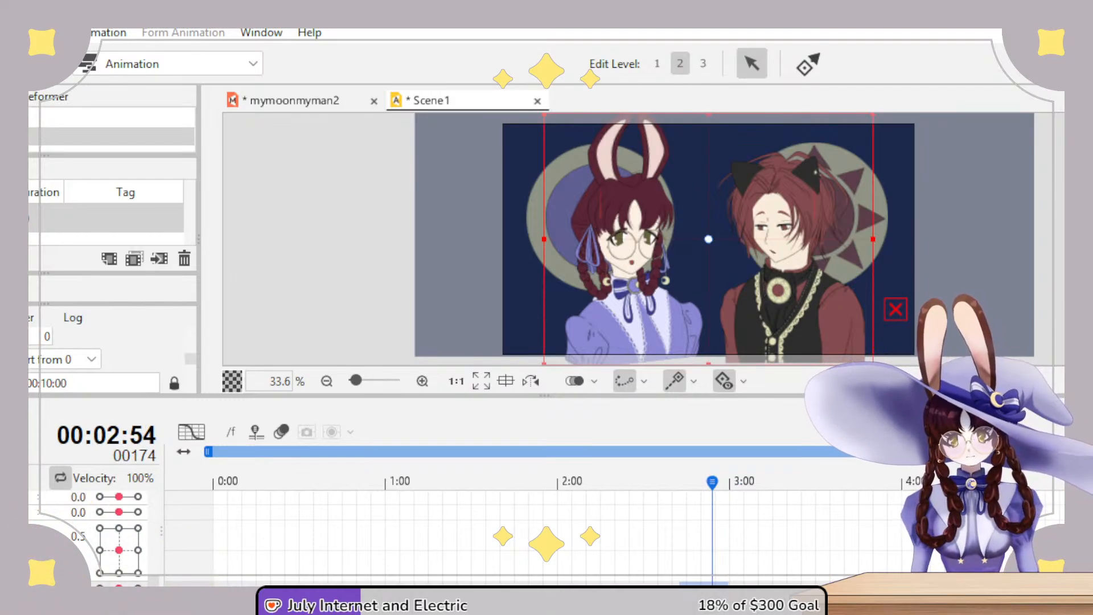
scroll(570, 530, right, 5)
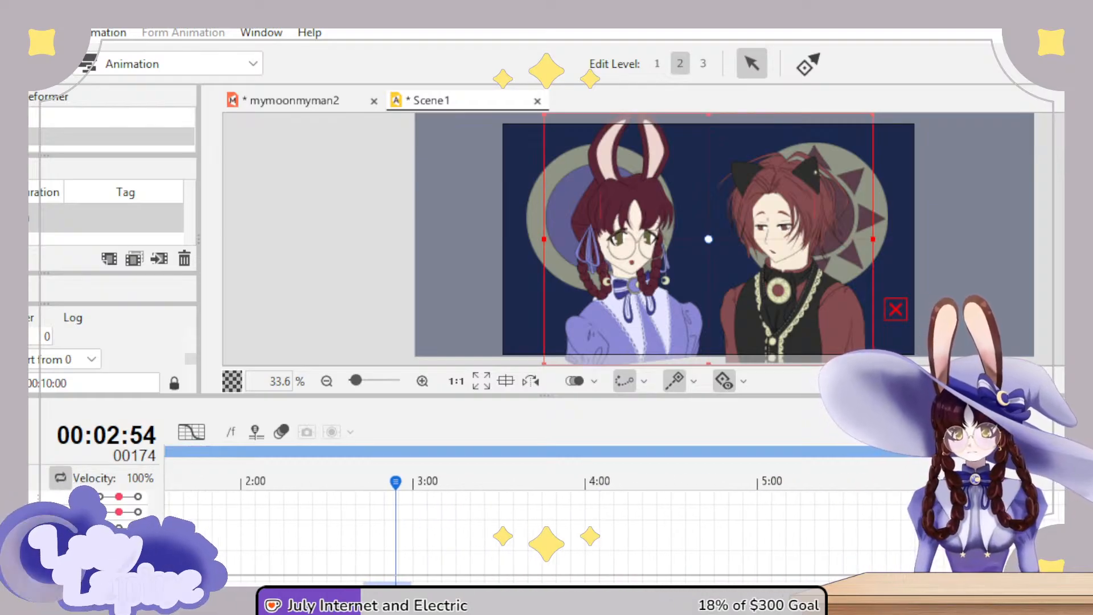
click(892, 483)
drag(893, 482, 896, 484)
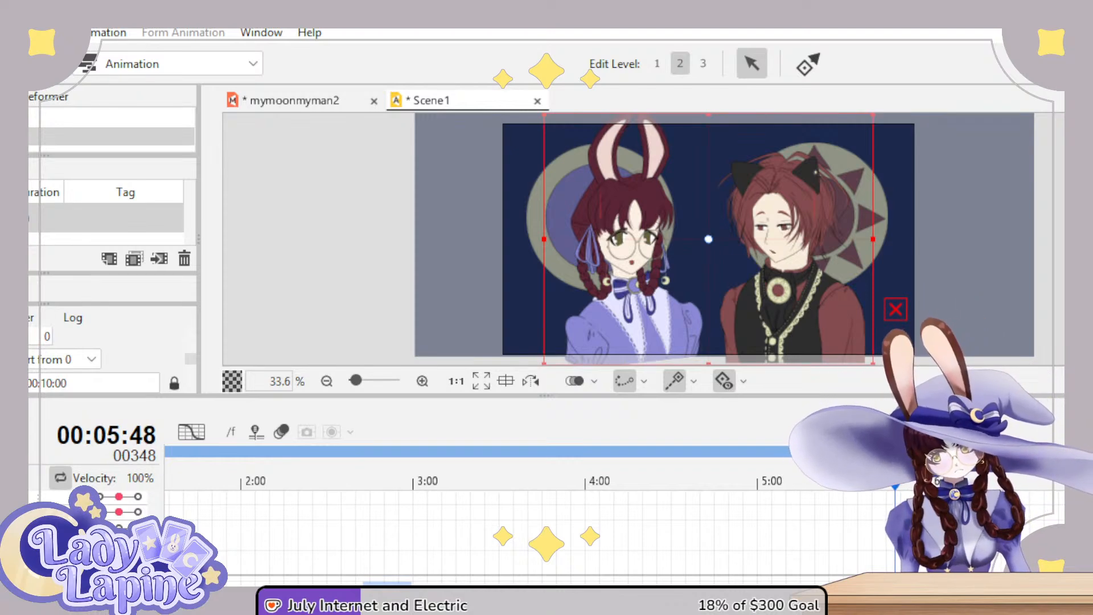
scroll(541, 512, right, 6)
scroll(890, 495, right, 2)
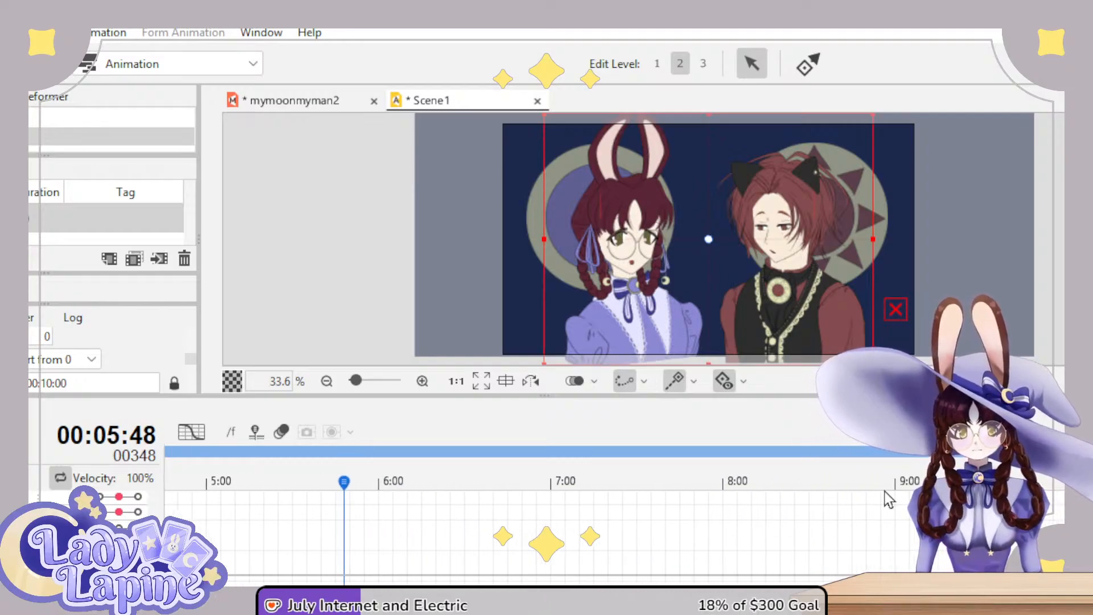
click(844, 483)
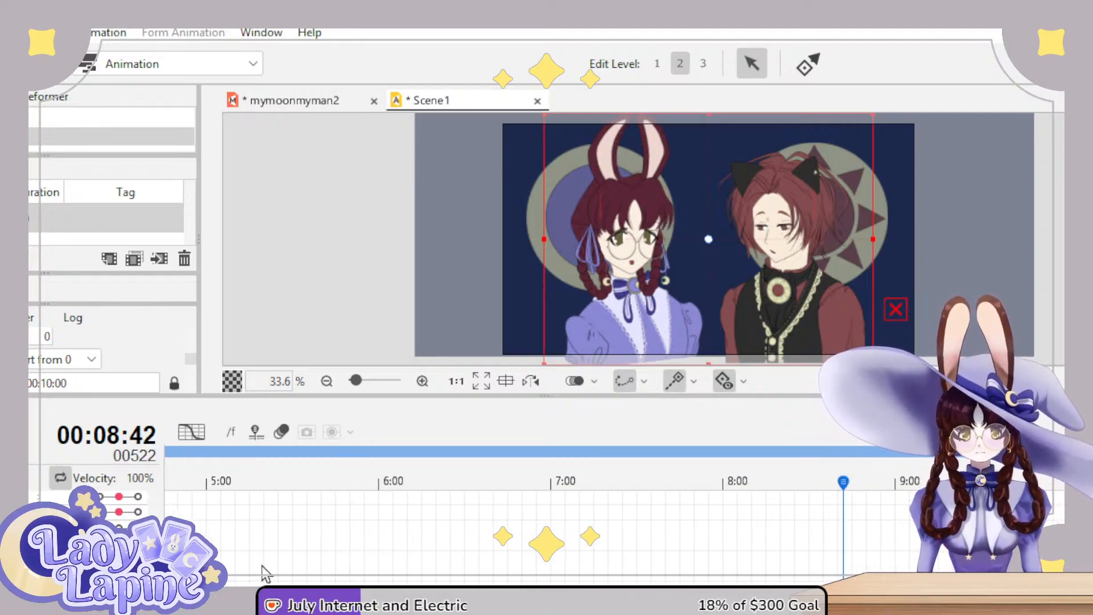
scroll(541, 512, right, 3)
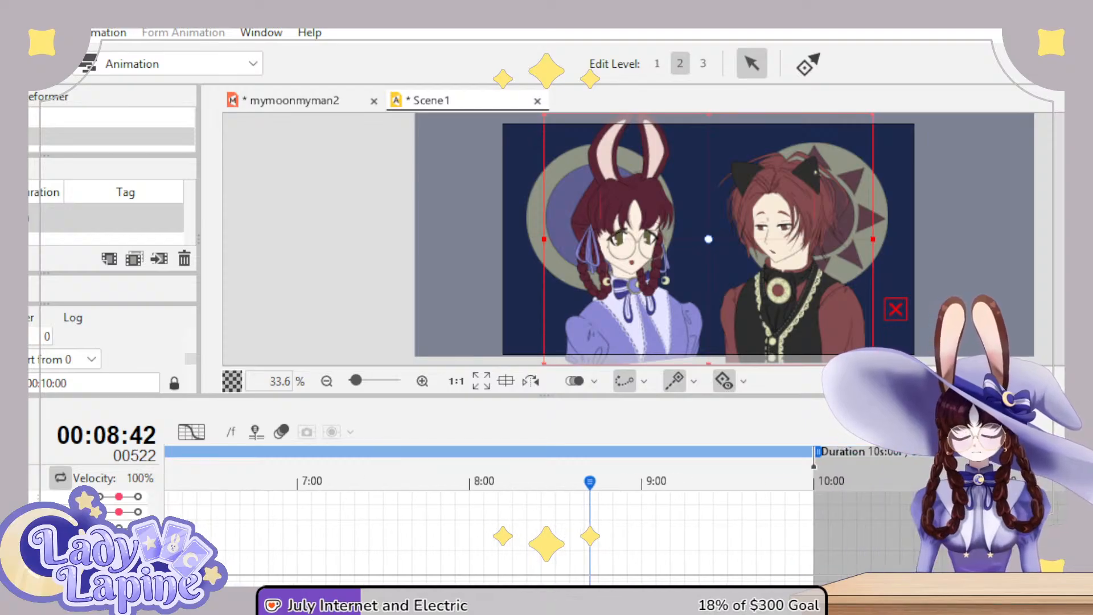
- Check the end of the timeline and replay the whole scene from the first frame
key(End)
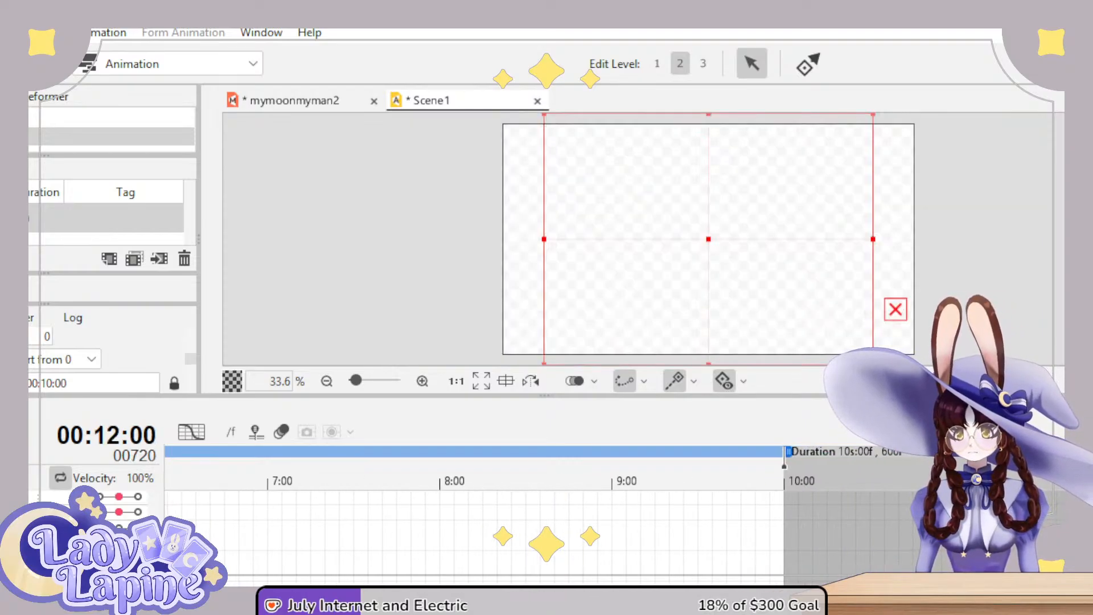
scroll(183, 451, left, 10)
key(Home)
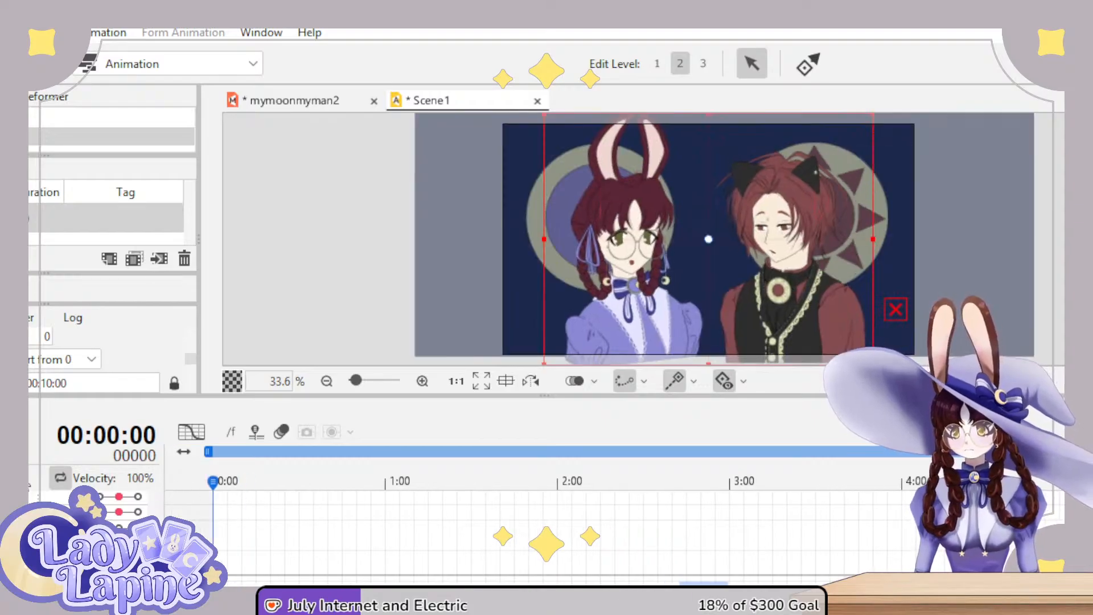
key(space)
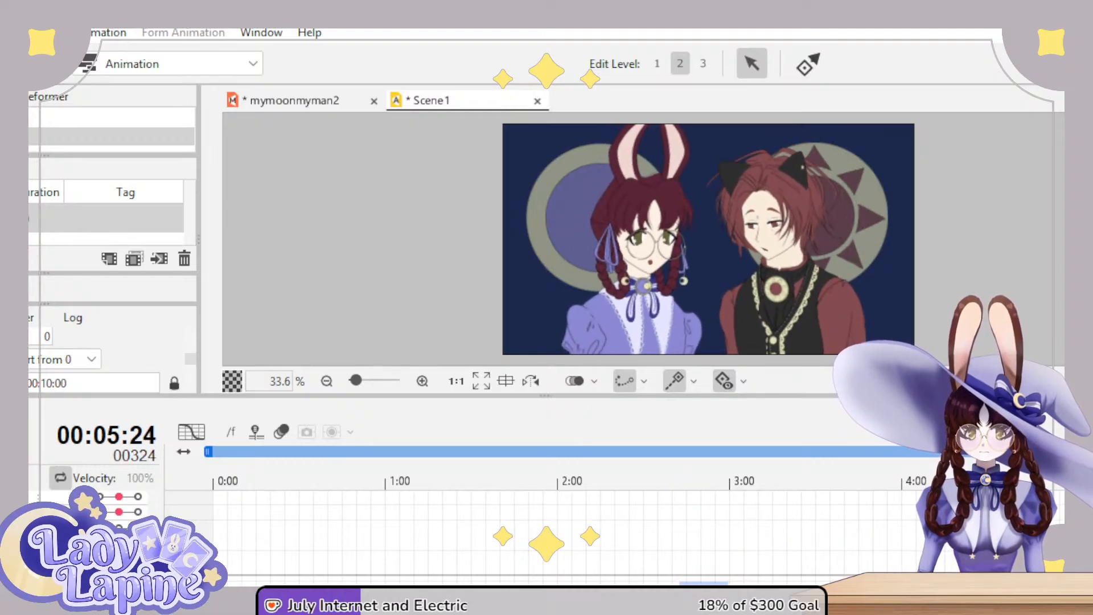
key(space)
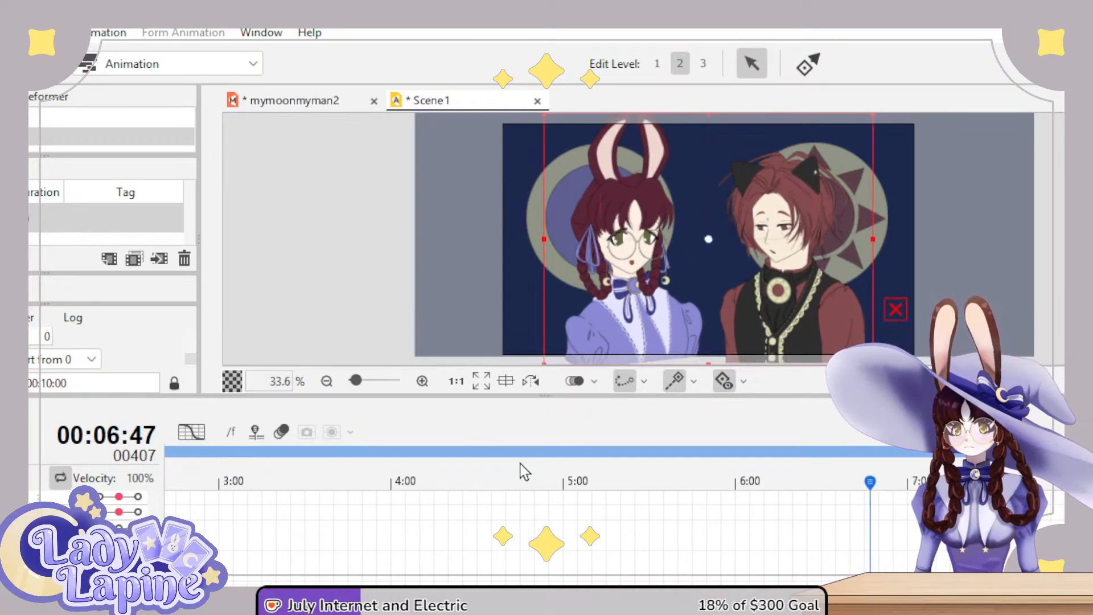
- Scrub the scene to recheck the poses at frames 27, 174, 454 and 522, and return to the first frame
drag(704, 481, 362, 483)
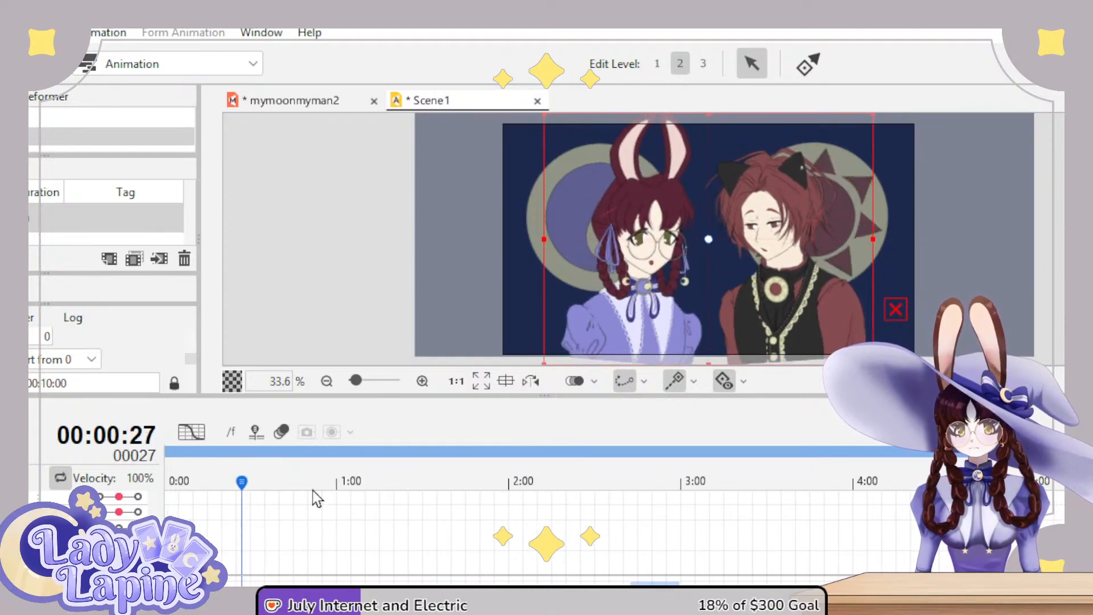
drag(639, 485, 662, 483)
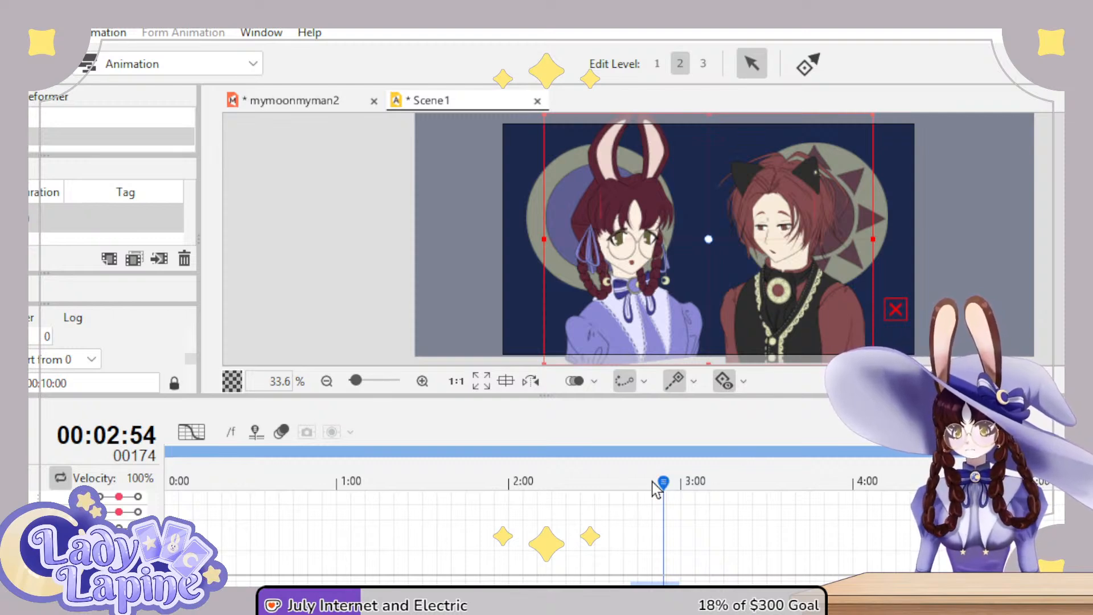
drag(1058, 488, 1079, 488)
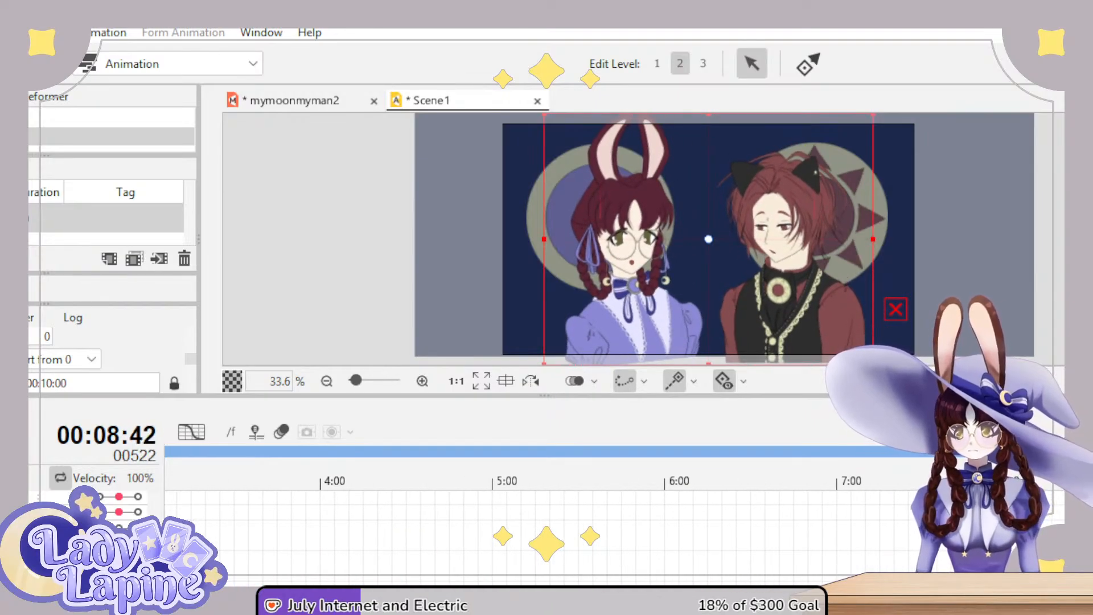
scroll(761, 553, right, 5)
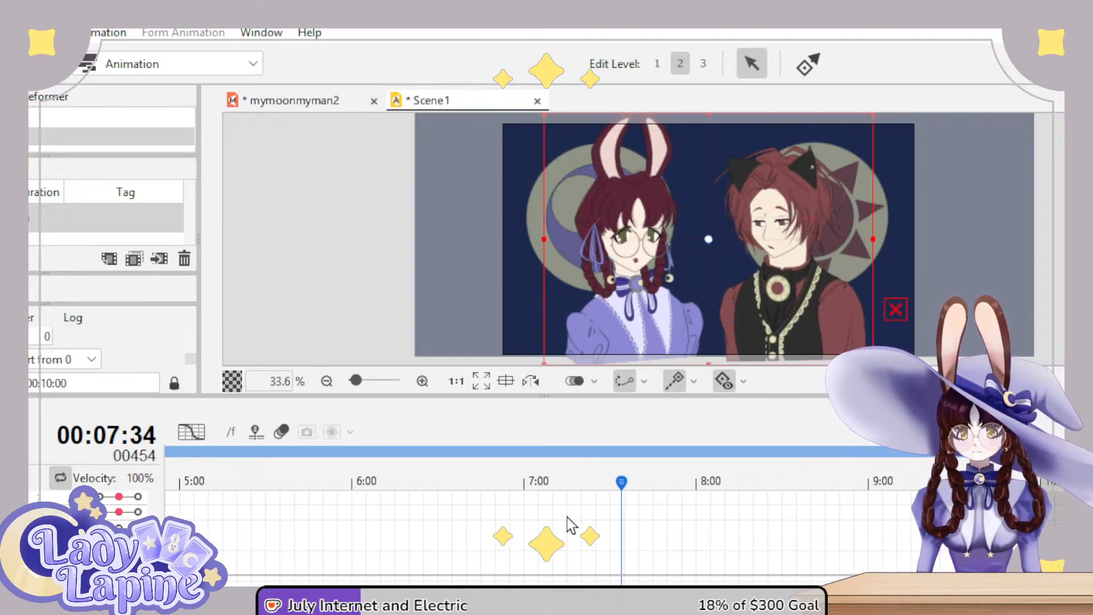
drag(782, 508, 183, 452)
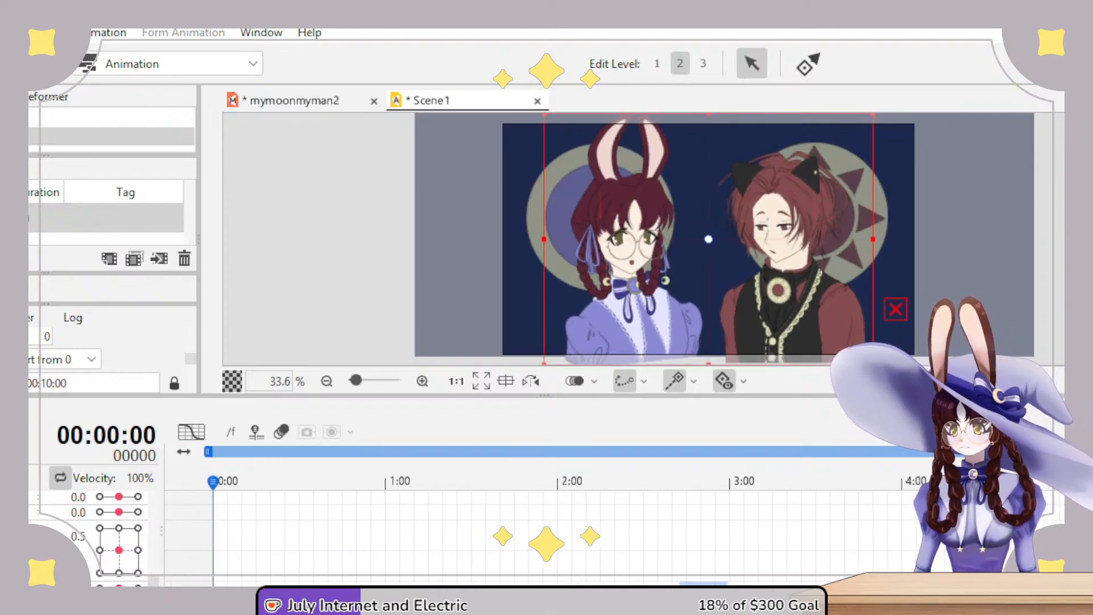
- Play the scene from the first frame and check the pose at frame 136
key(space)
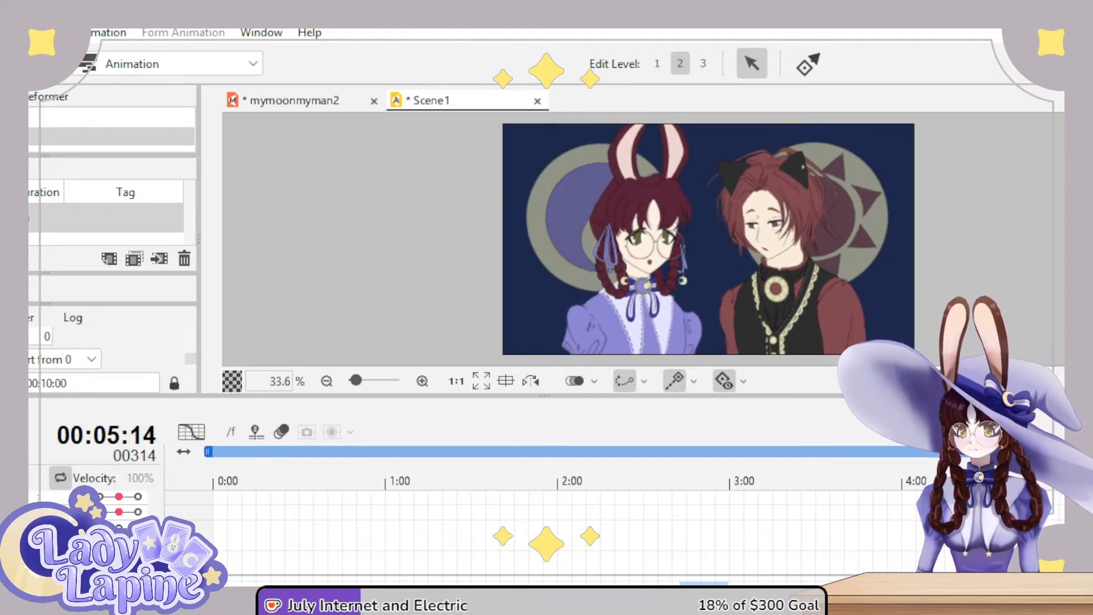
key(space)
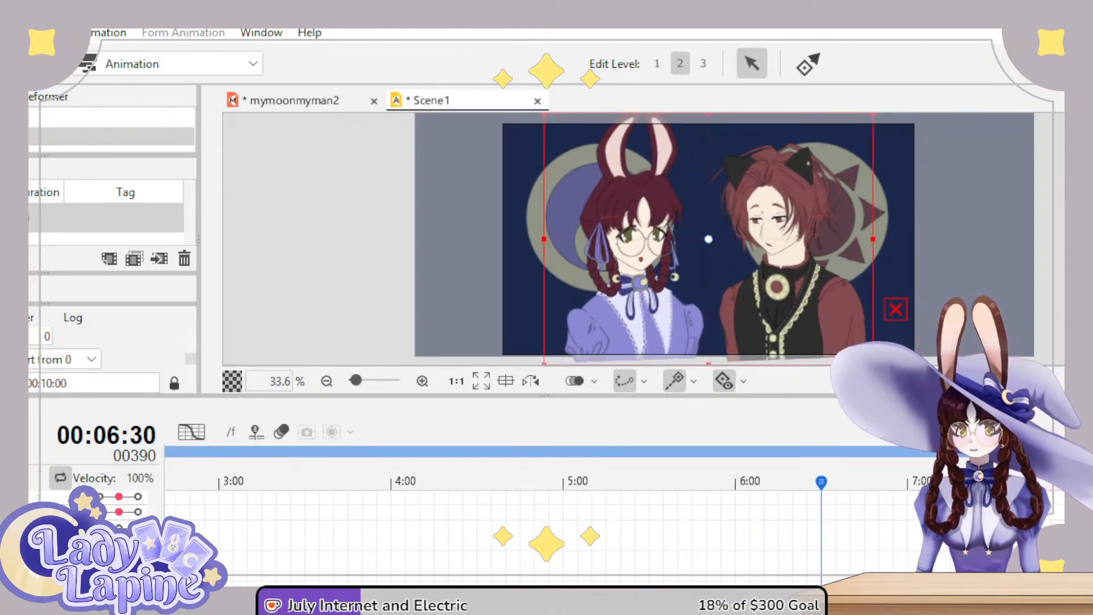
scroll(546, 512, left, 5)
click(604, 512)
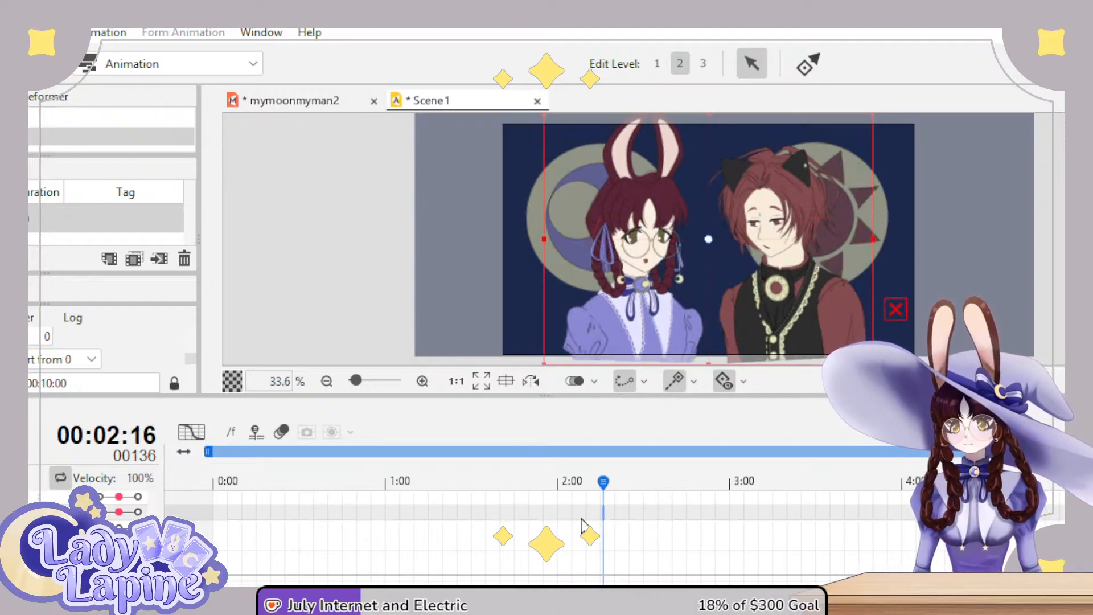
- Examine the poses at frames 174, 348 and 522 where the repeated keyframe blocks meet
drag(620, 484, 716, 489)
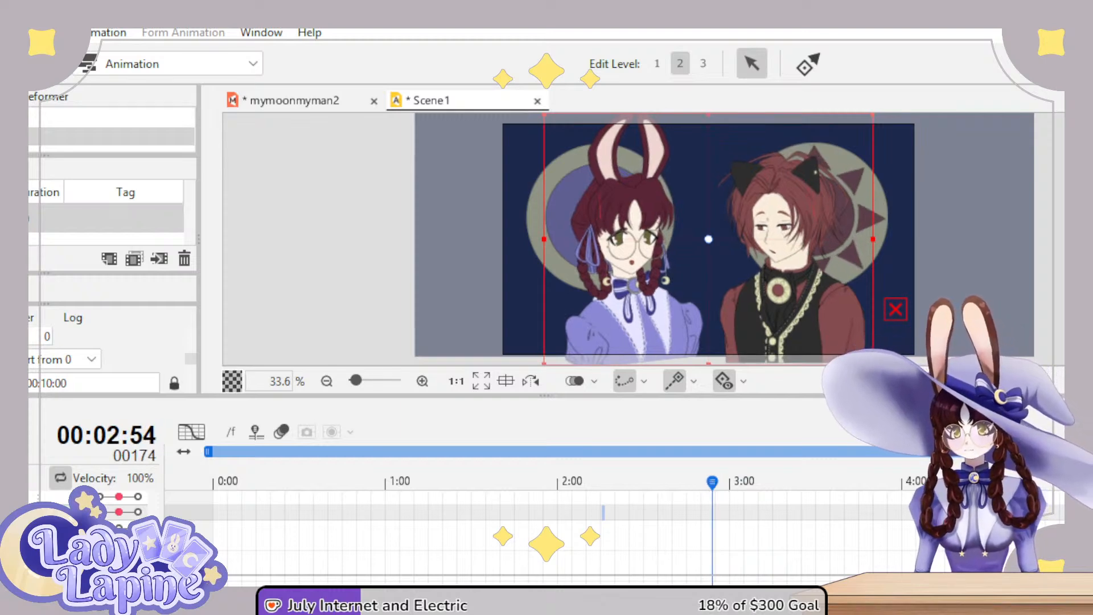
scroll(646, 581, right, 4)
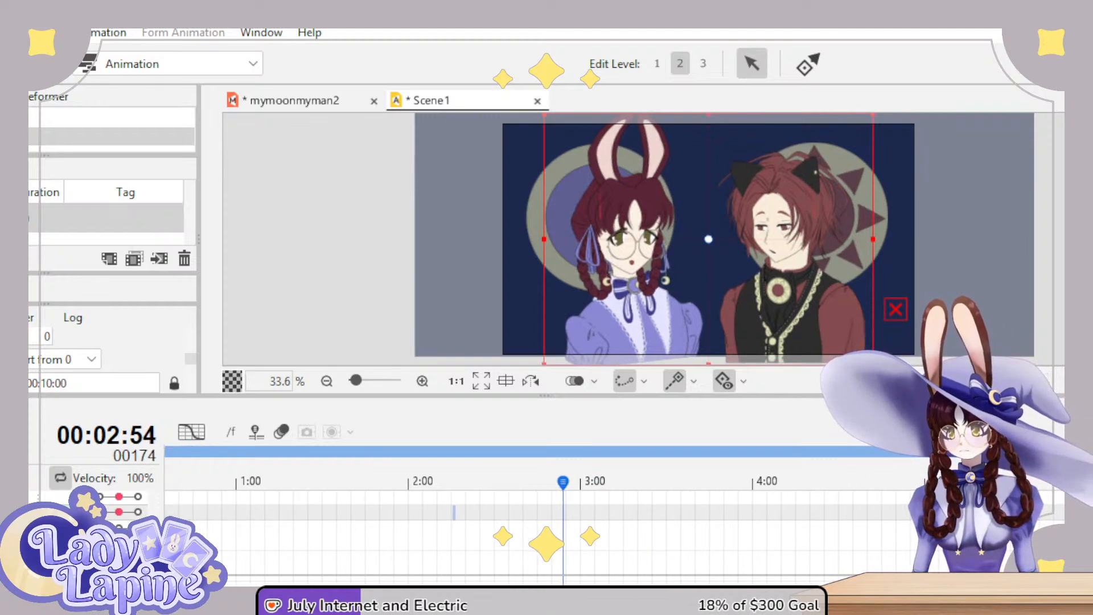
scroll(646, 581, right, 8)
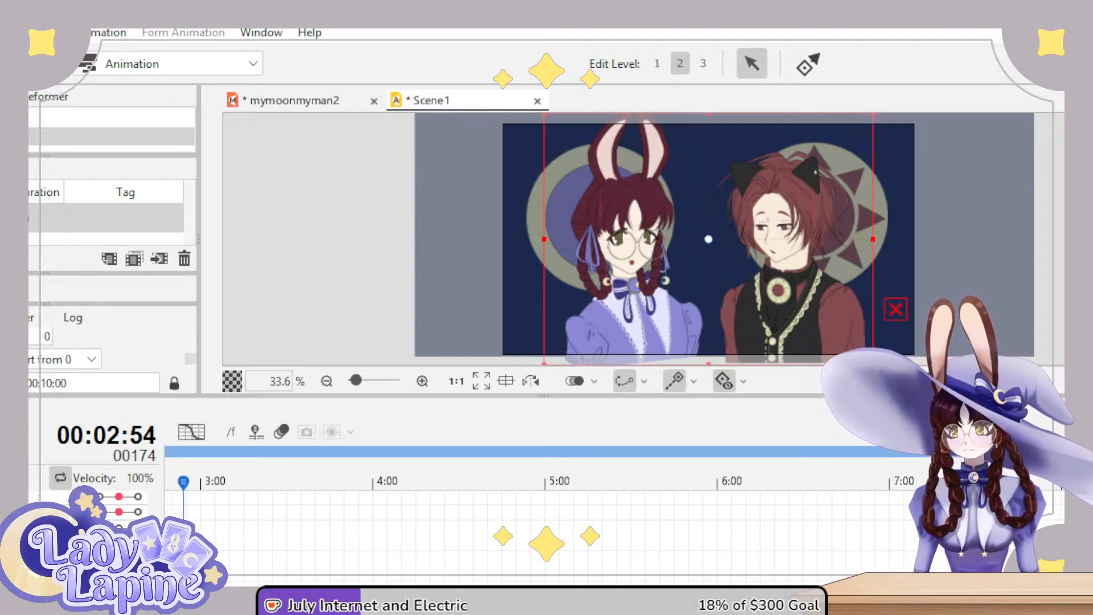
click(681, 487)
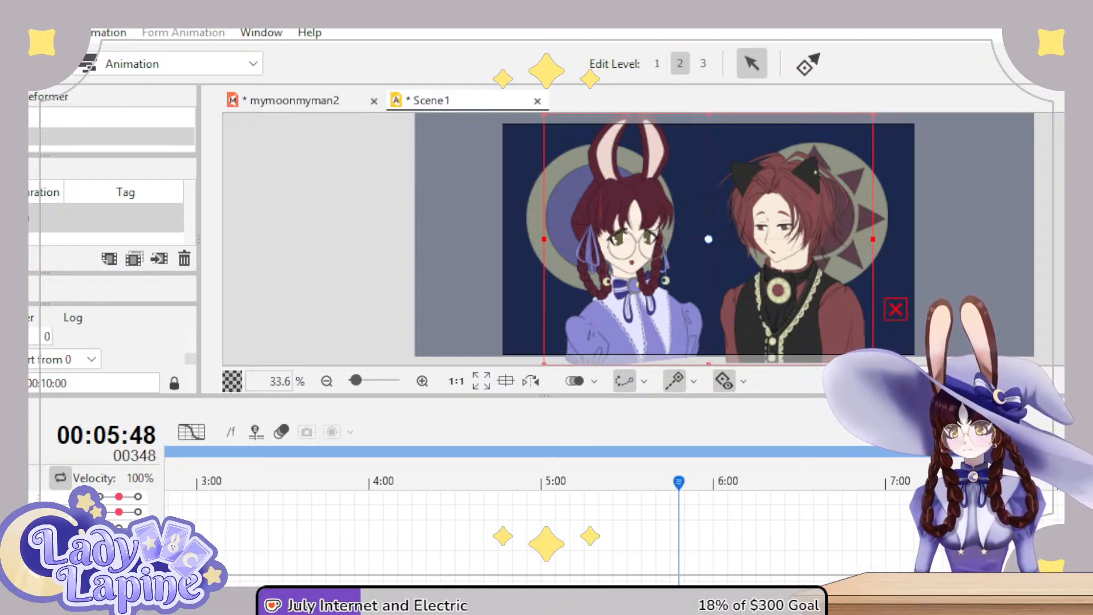
scroll(547, 535, right, 6)
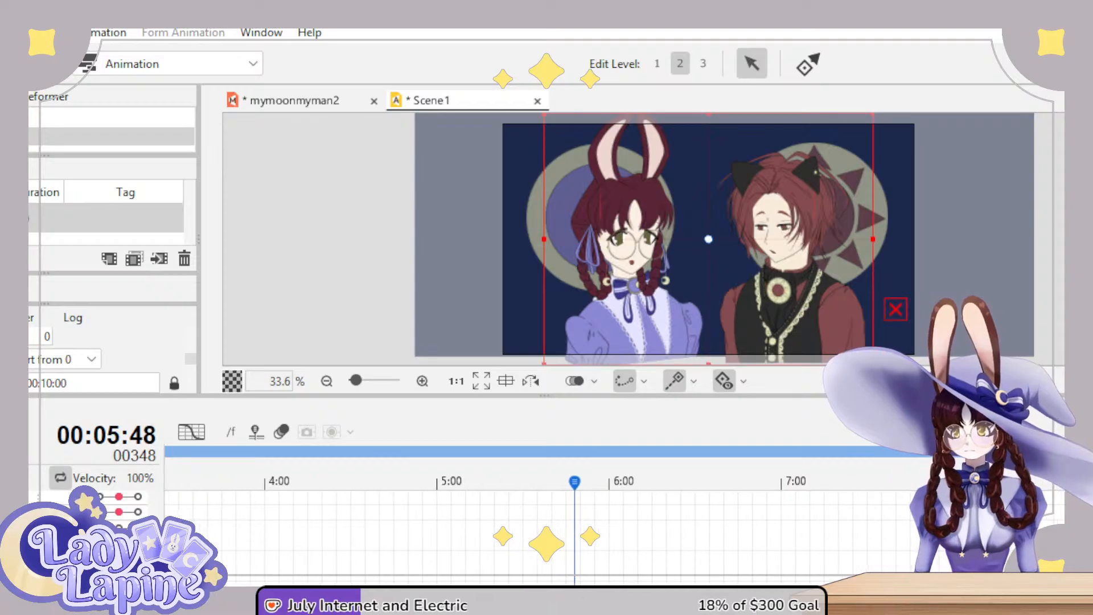
click(830, 483)
drag(831, 480, 835, 481)
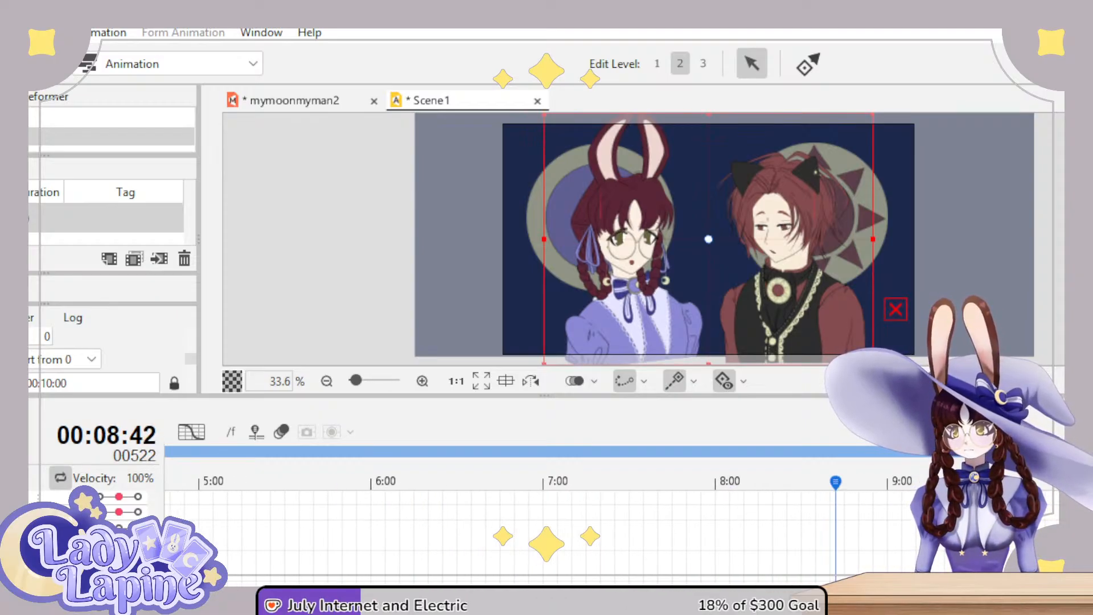
- Check frame 720 past the scene's end, return to the first frame and replay the whole scene
scroll(547, 535, right, 7)
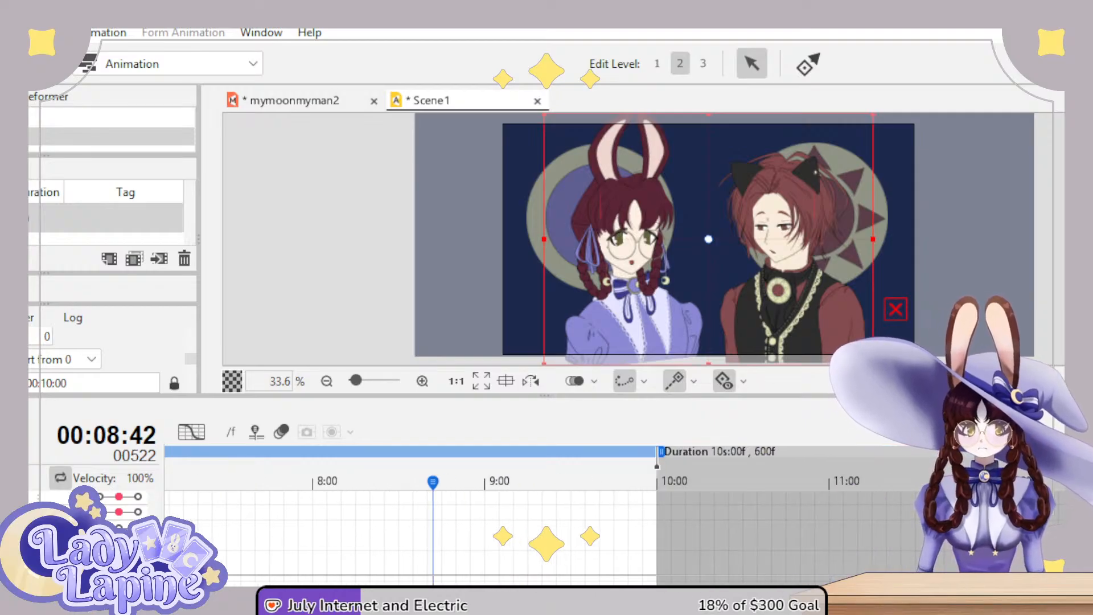
click(995, 481)
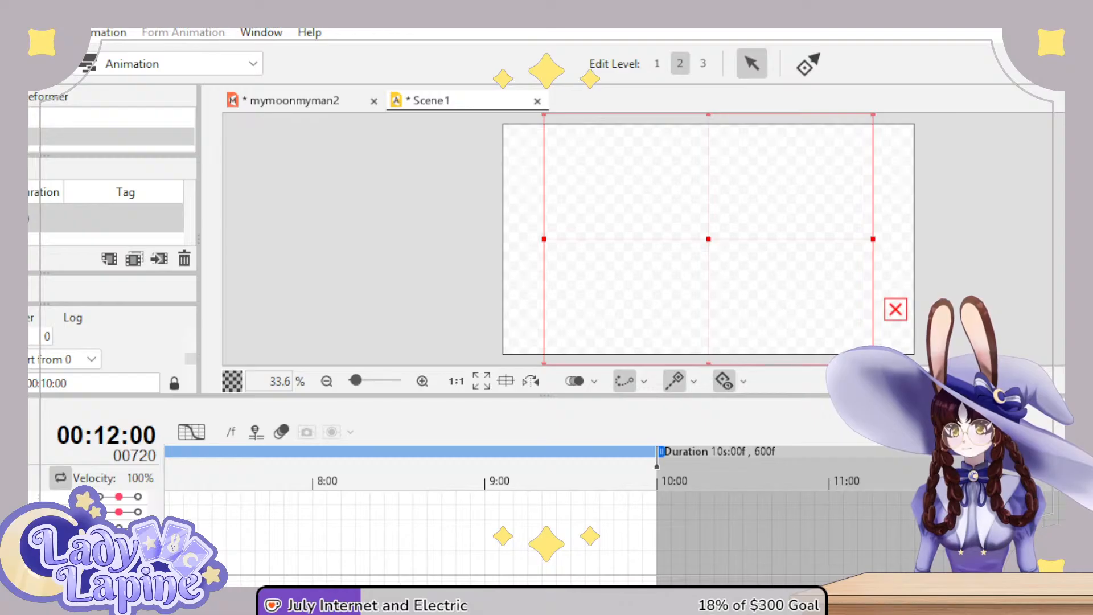
scroll(183, 451, left, 15)
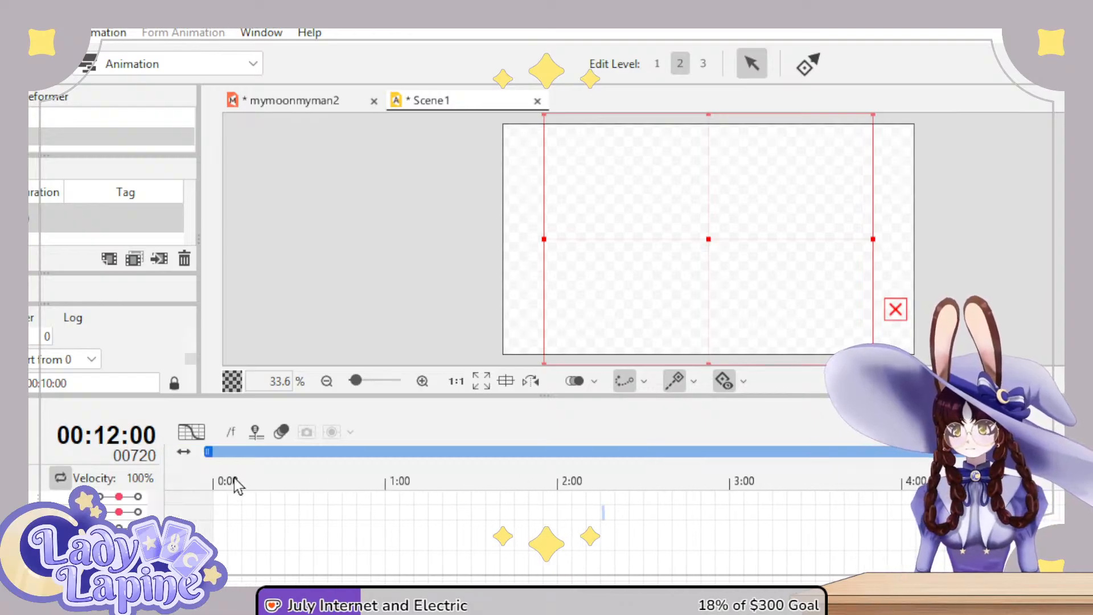
drag(234, 479, 196, 484)
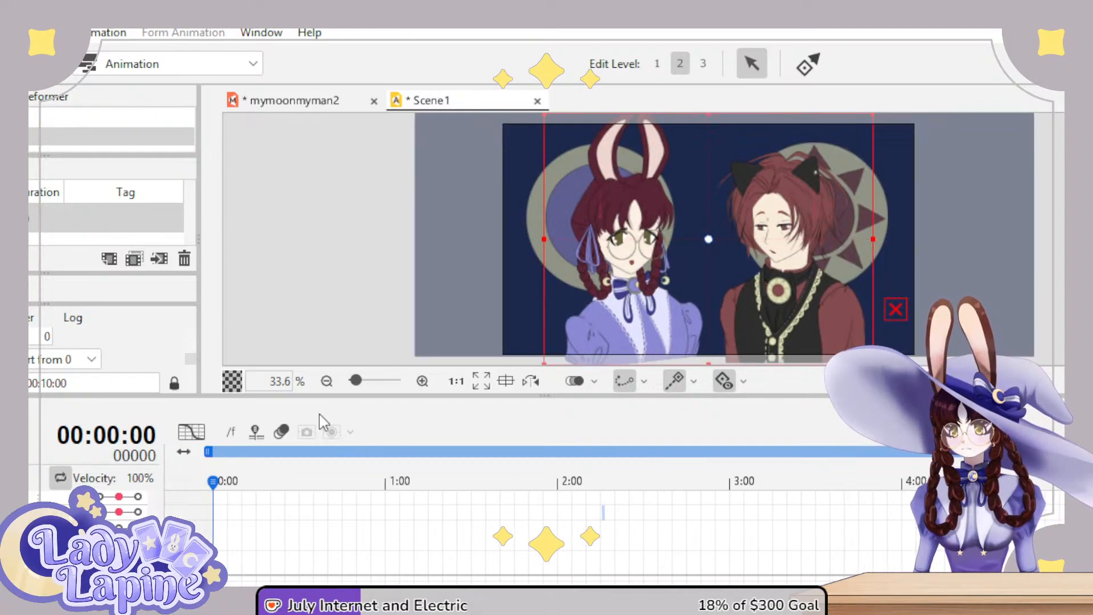
key(space)
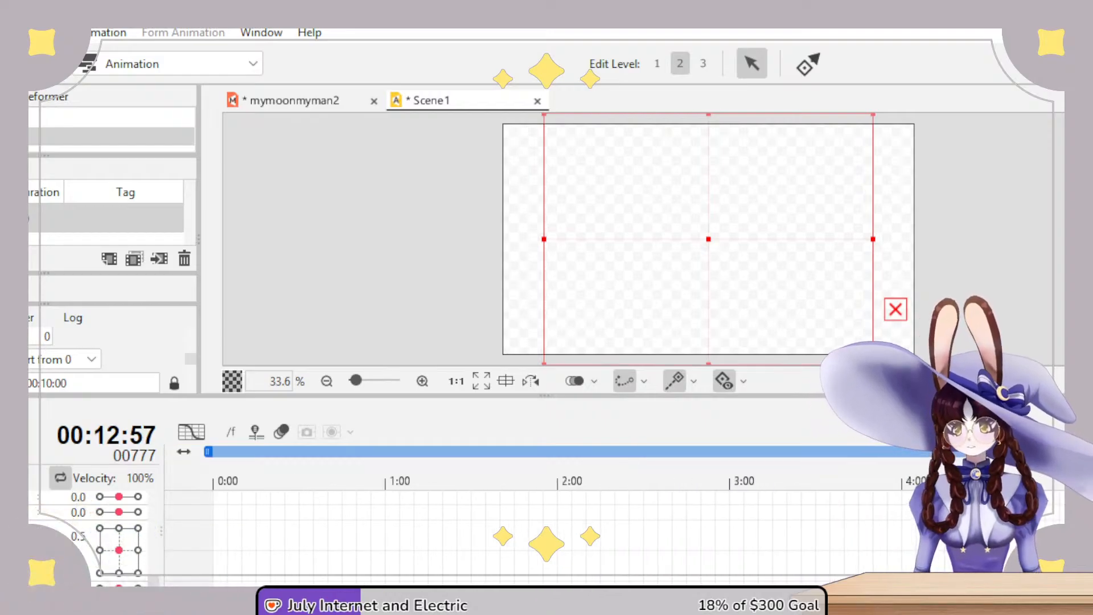
- Examine the poses at frames 180 and 360, and replay the scene up to about frame 418
drag(233, 483, 732, 484)
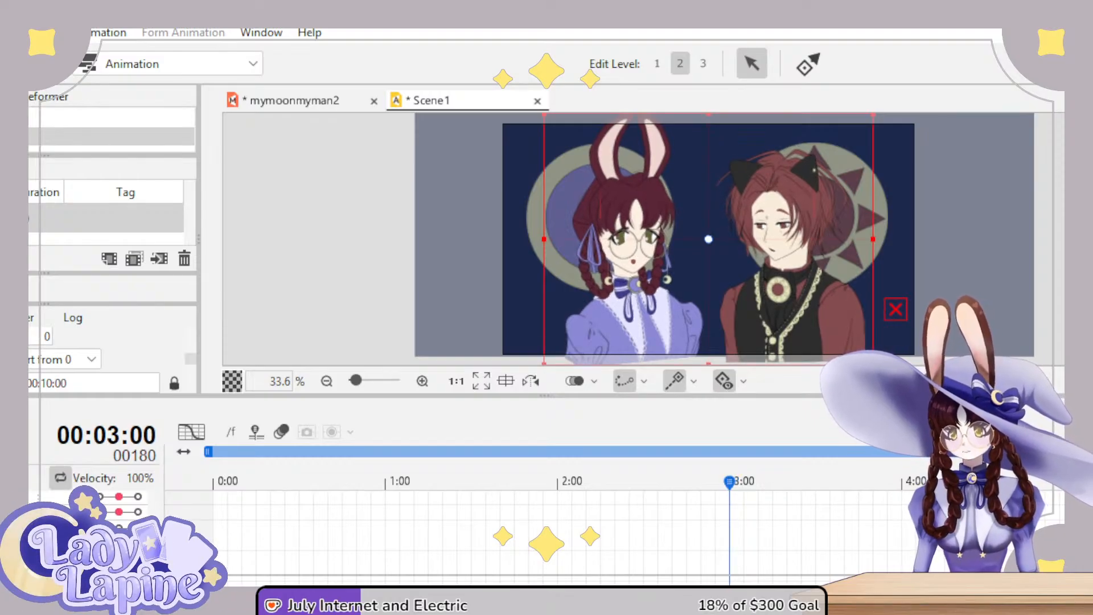
scroll(808, 519, right, 6)
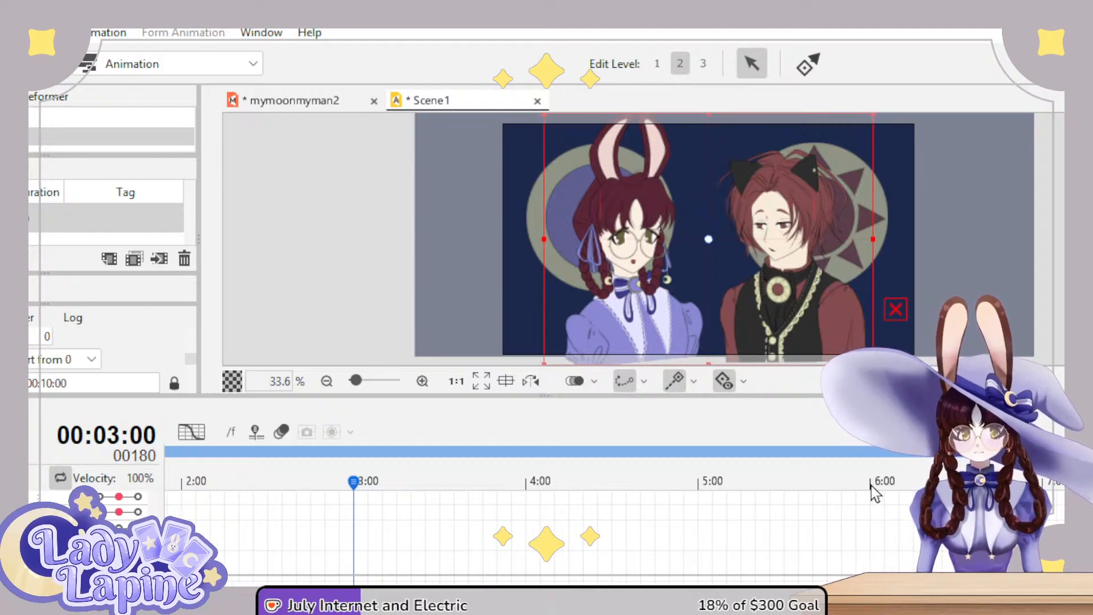
click(871, 493)
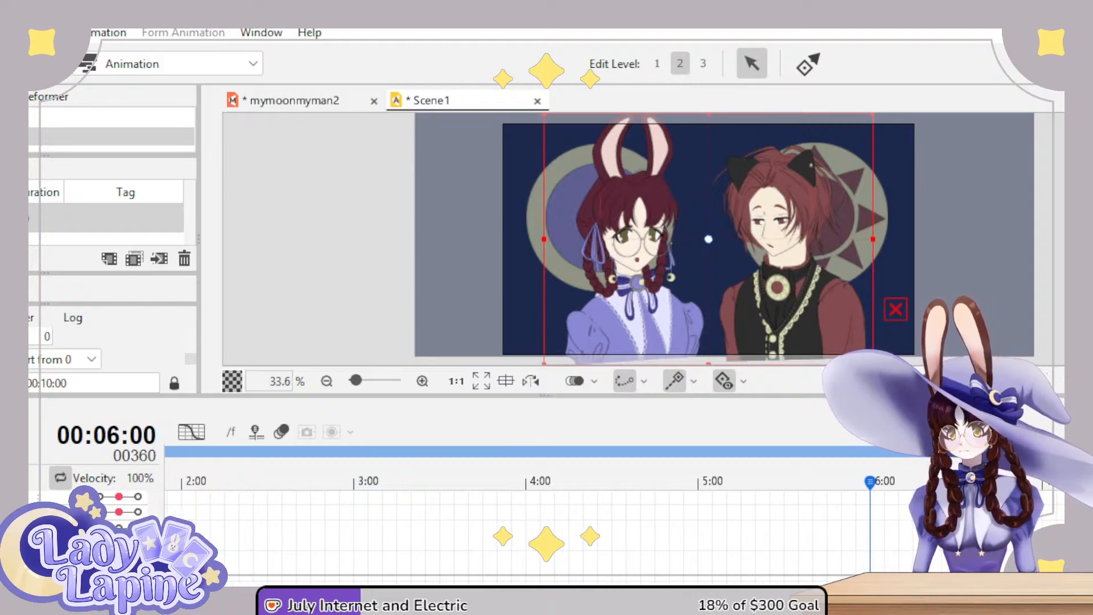
scroll(183, 452, left, 6)
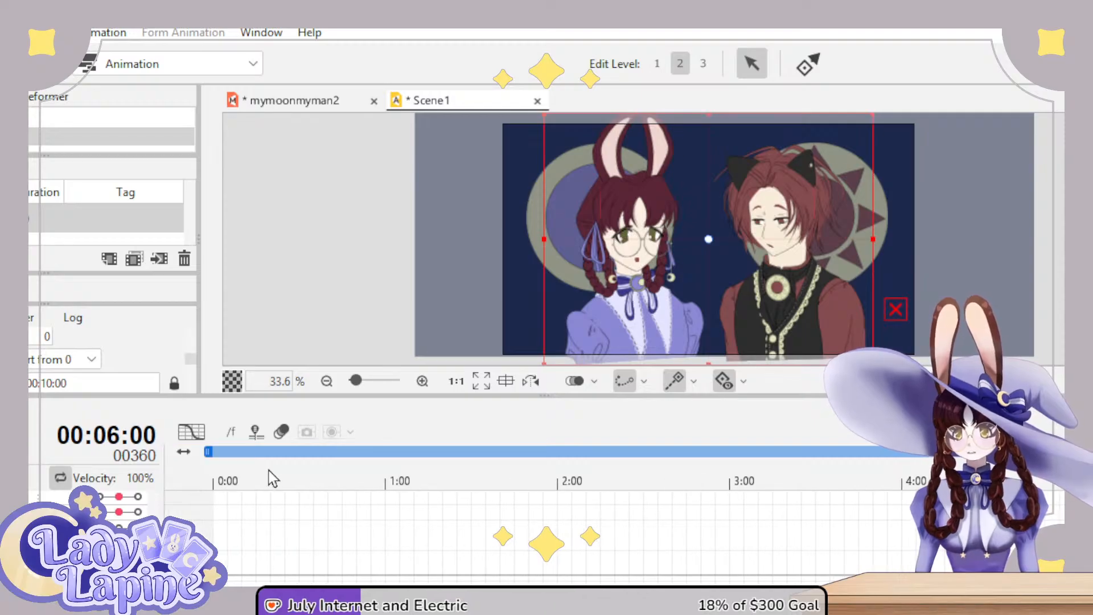
mouse_move(273, 481)
mouse_down()
mouse_move(219, 481)
mouse_move(285, 482)
mouse_up()
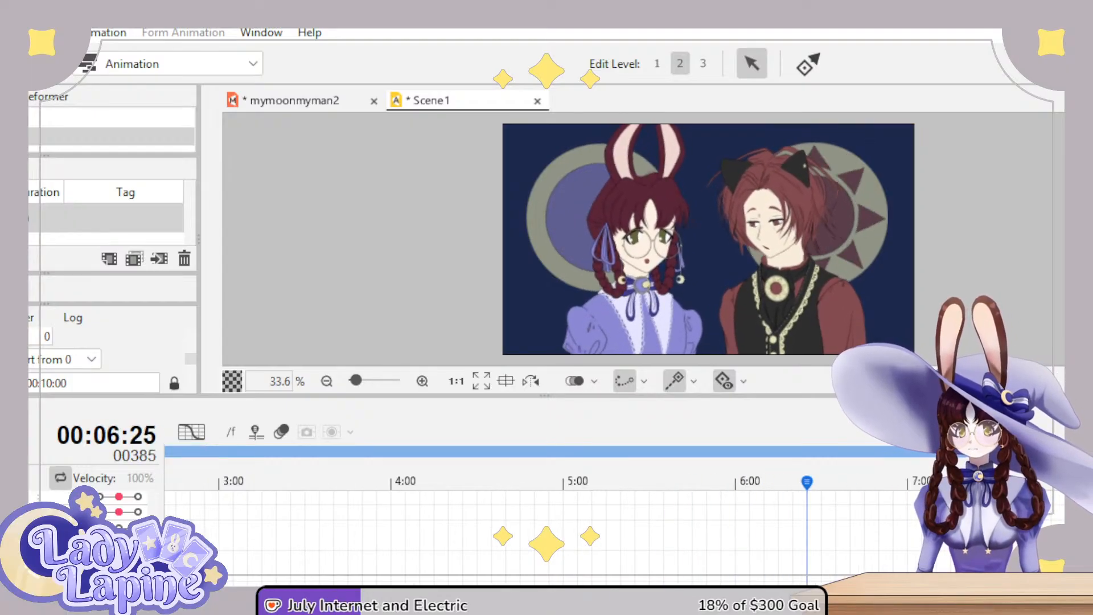
key(space)
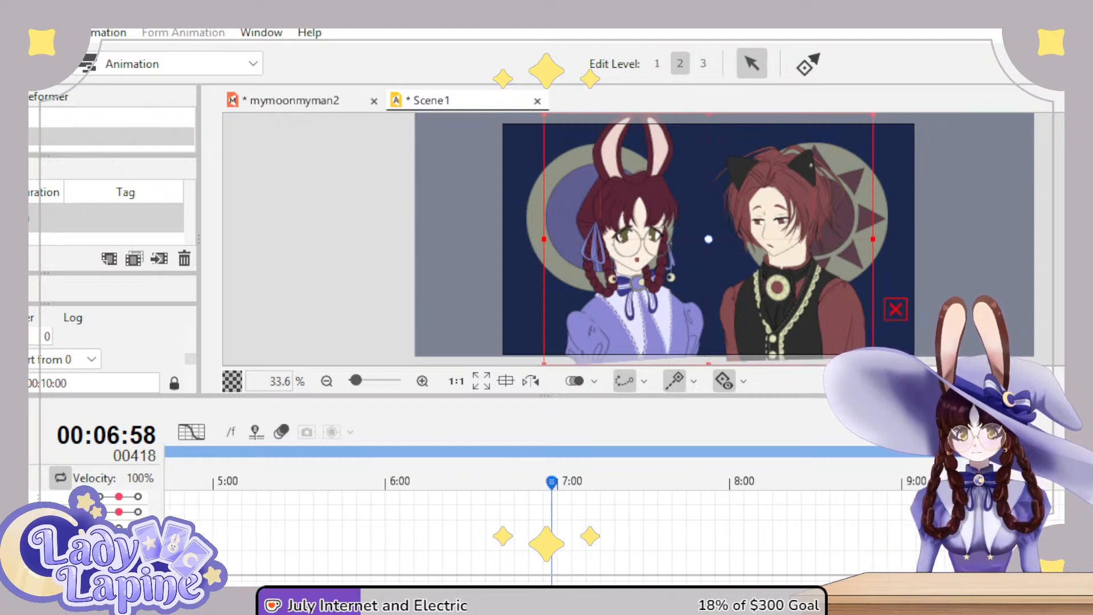
- Examine the pose at frame 540 and check frame 720 past the scene's end
click(906, 484)
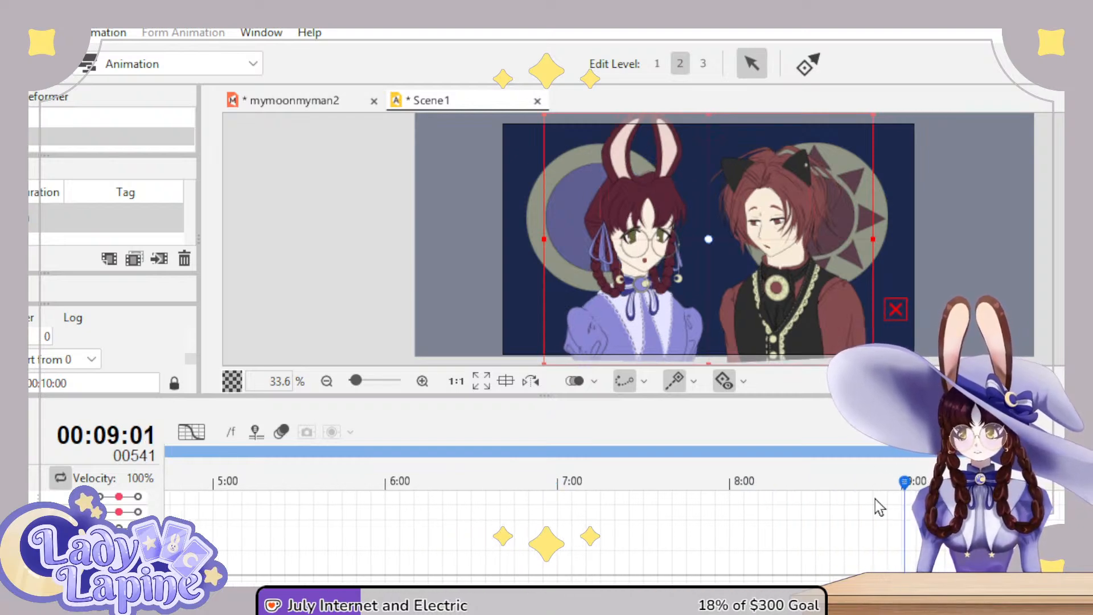
click(903, 484)
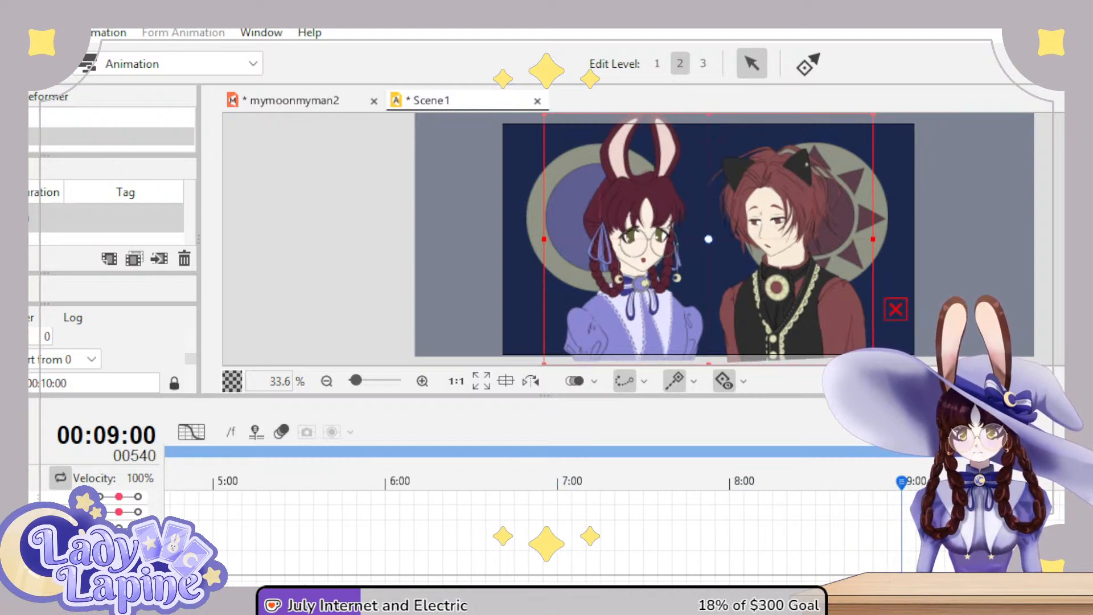
scroll(968, 513, right, 4)
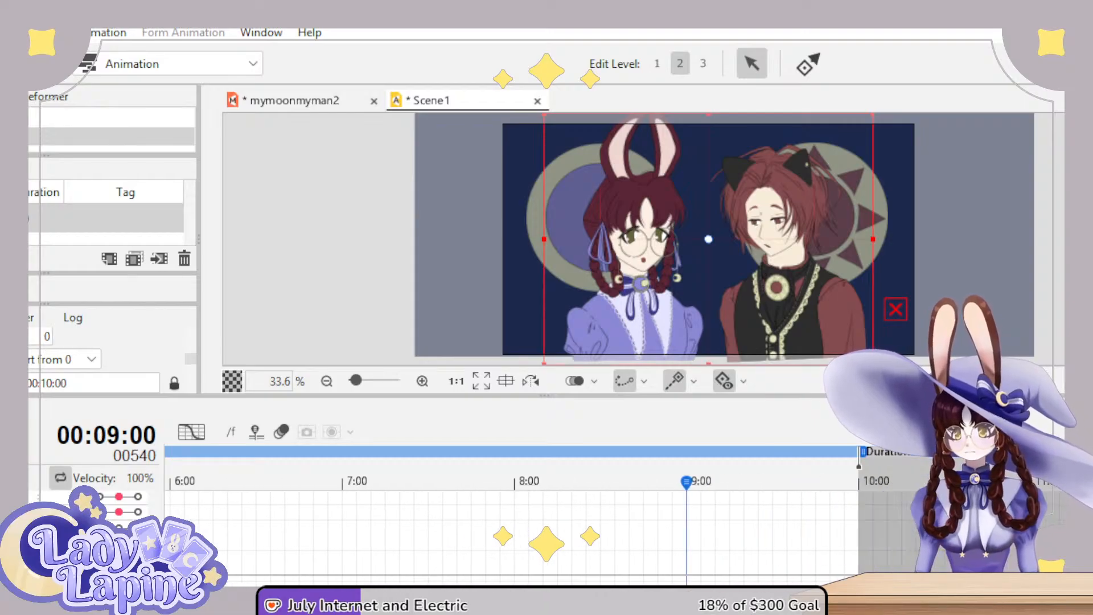
click(1008, 483)
key(Left)
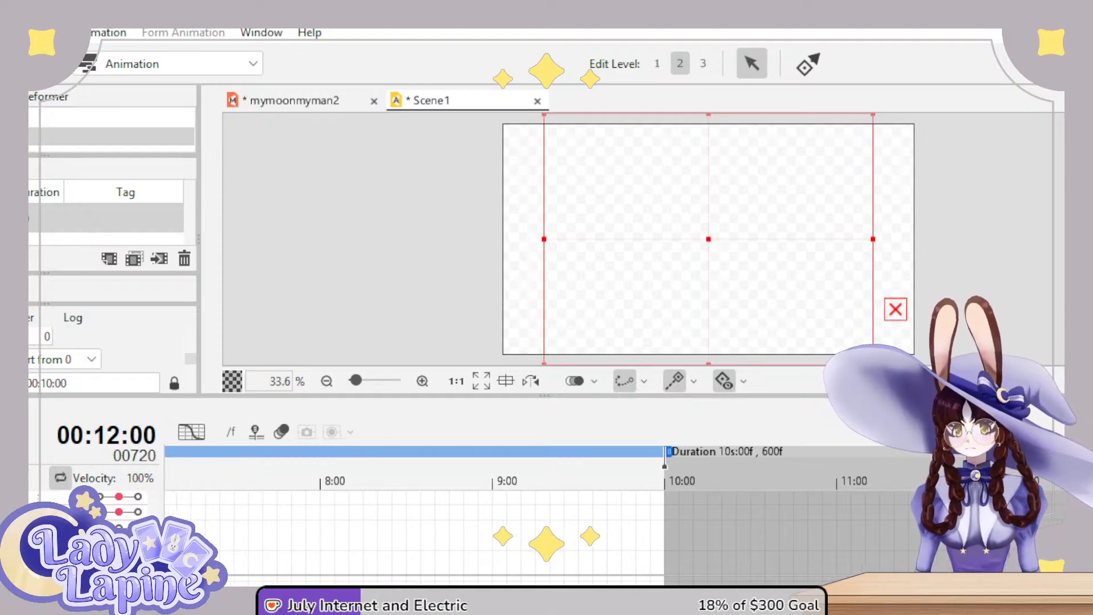
- Replay the opening of the scene from the first frame to about frame 165
scroll(250, 503, left, 8)
drag(217, 481, 76, 479)
key(space)
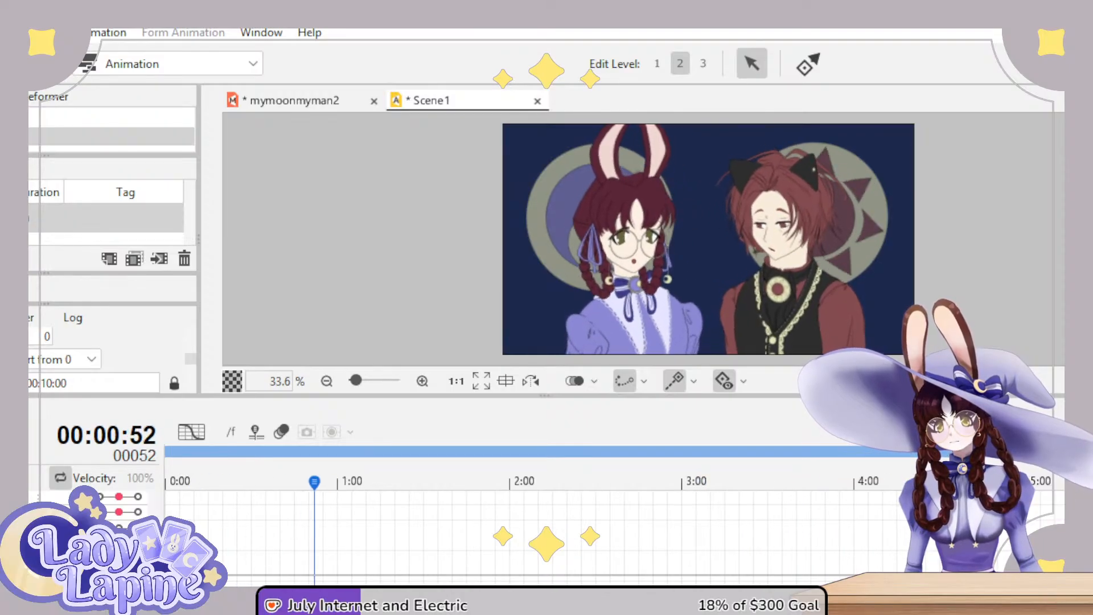
key(space)
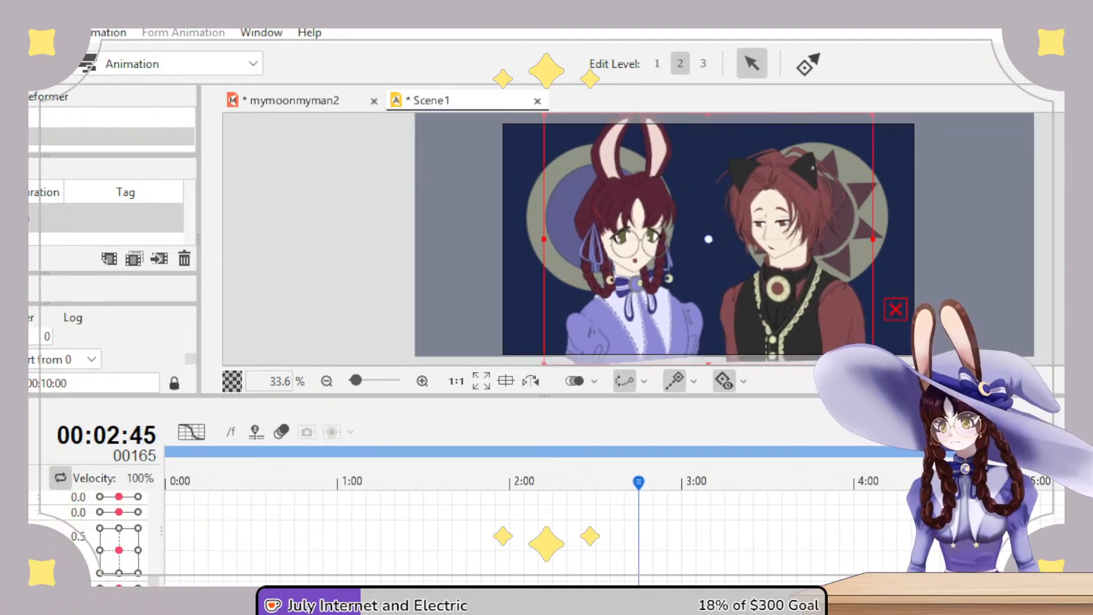
- From the first frame, bake physics into all listed glasses, ribbon, bang, ear and hair parameters, using automatic optimal curves at the physics rate of 60 FPS
drag(193, 481, 215, 475)
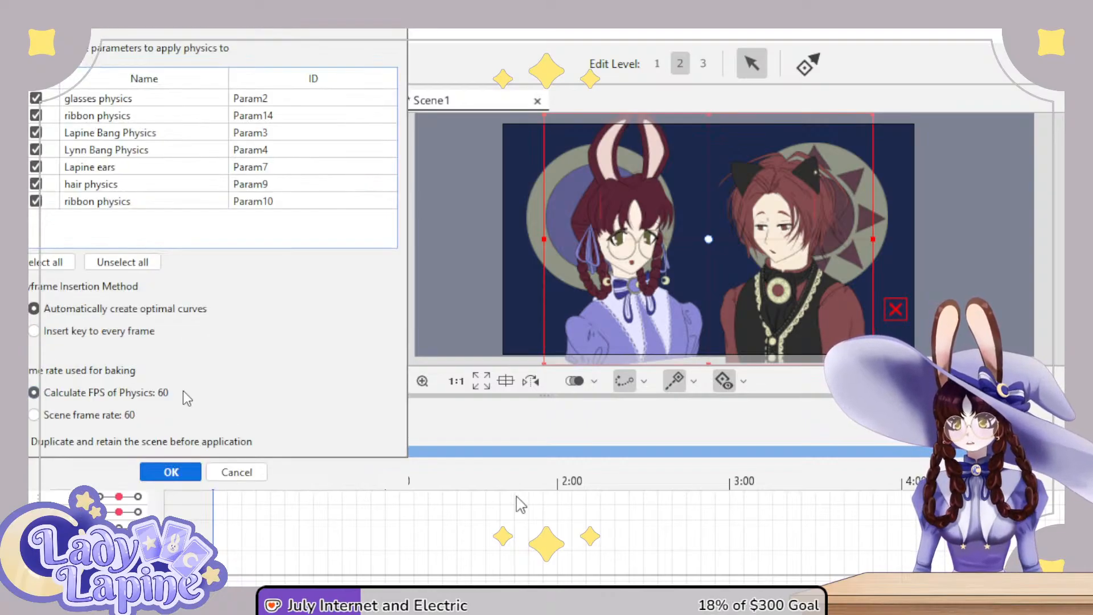
click(171, 472)
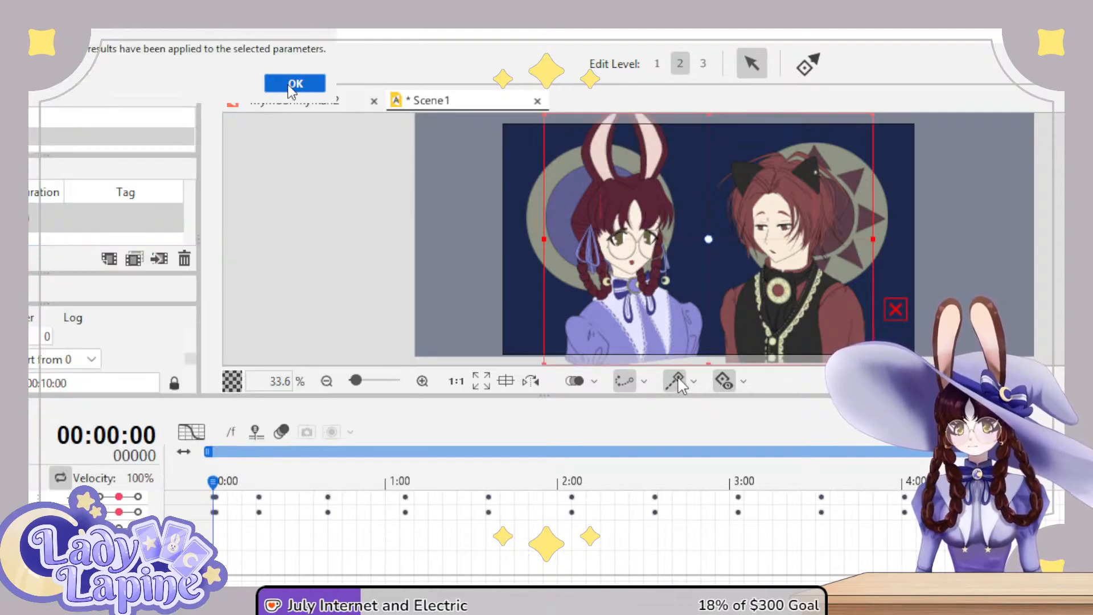
click(295, 84)
- Play the scene with the baked physics and scrub back to frame 63
key(space)
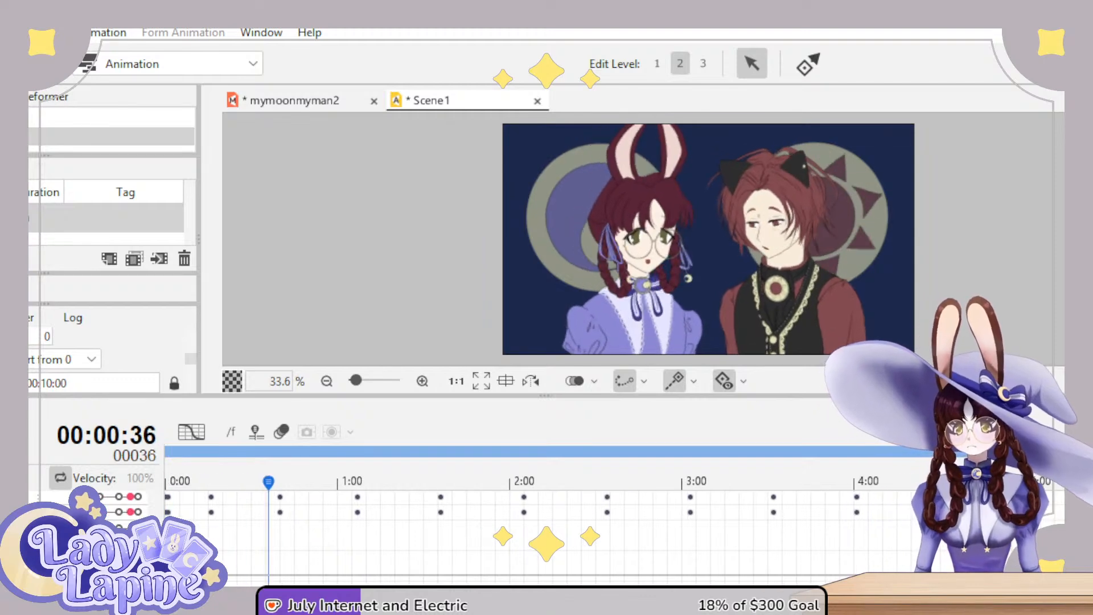
key(space)
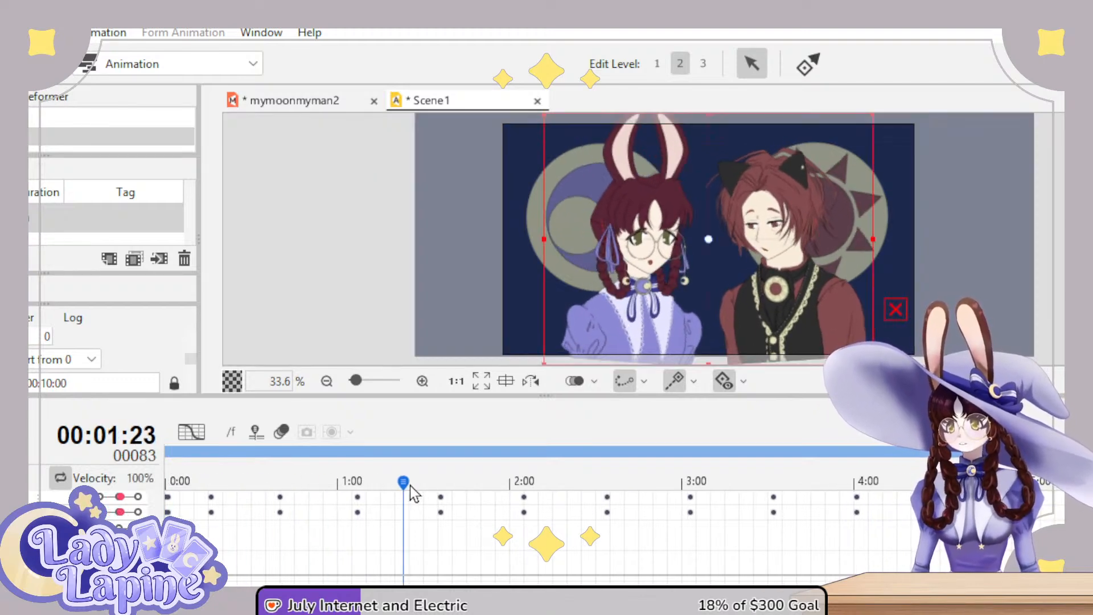
drag(404, 482, 355, 473)
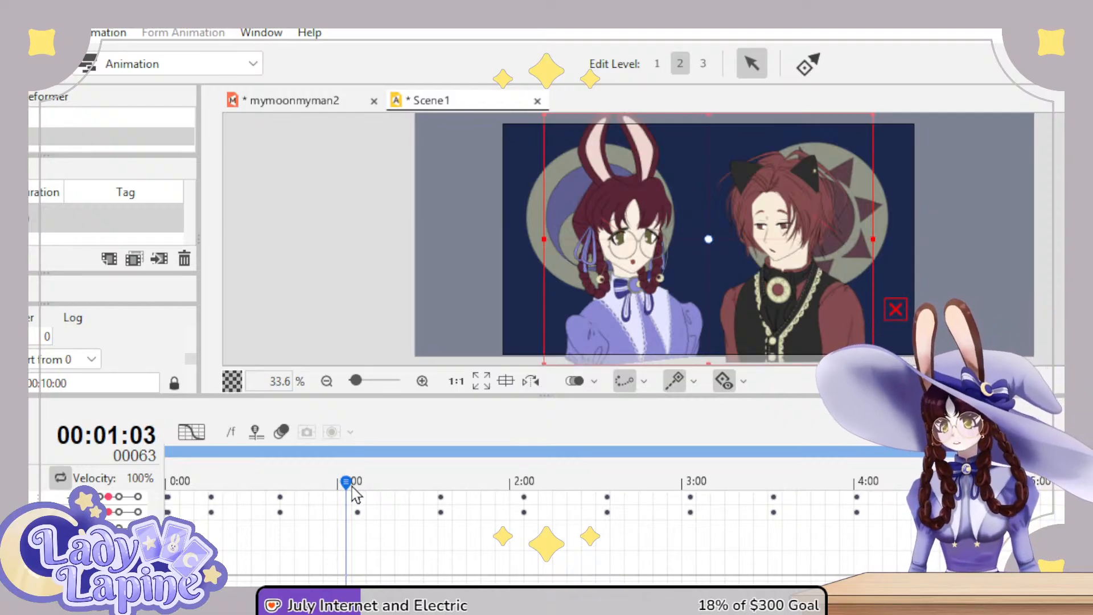
- Add an eye keyframe at frame 74 that closes the eyes of the bunny-eared character
drag(354, 494, 380, 493)
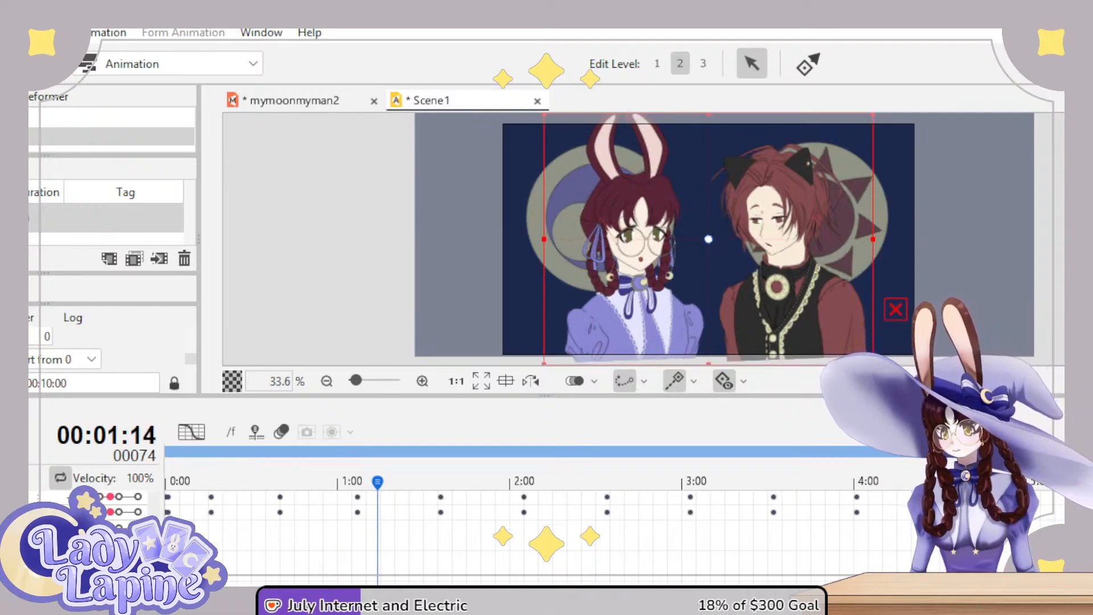
scroll(512, 529, down, 1)
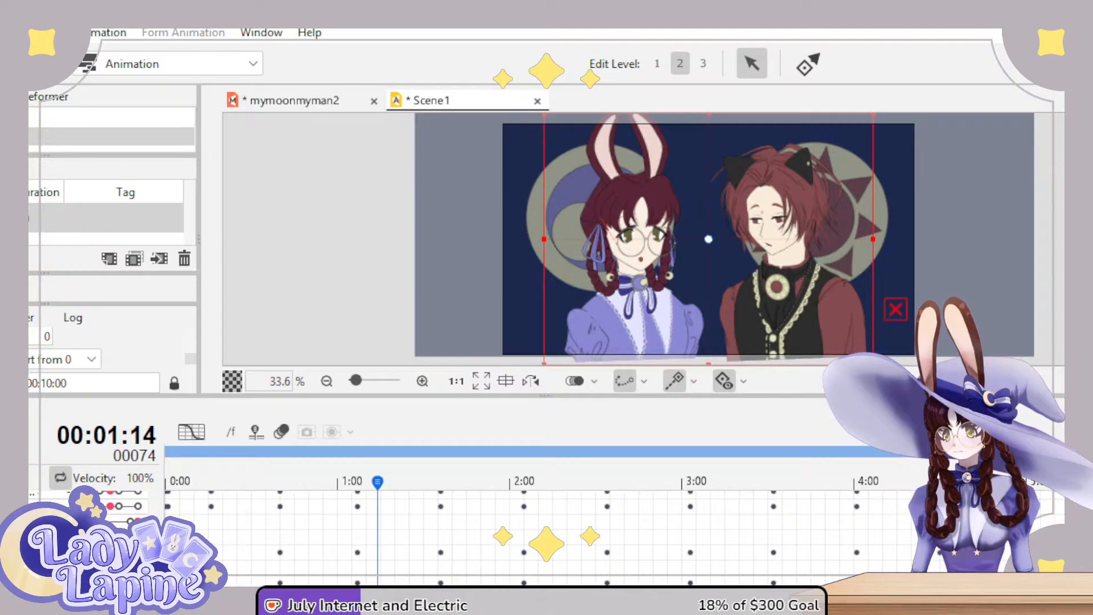
scroll(512, 529, up, 1)
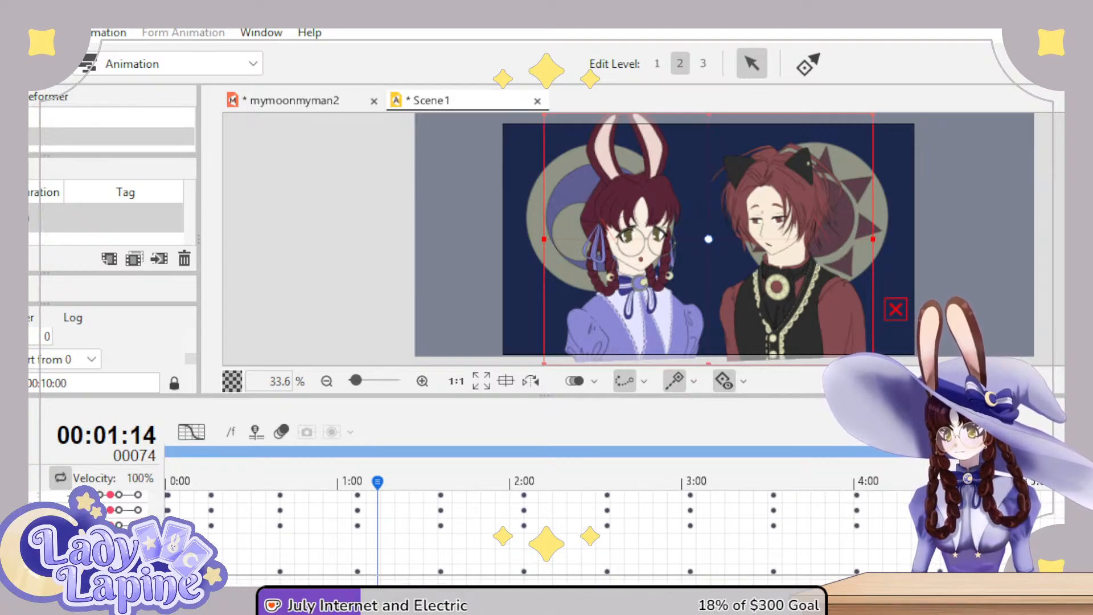
click(377, 541)
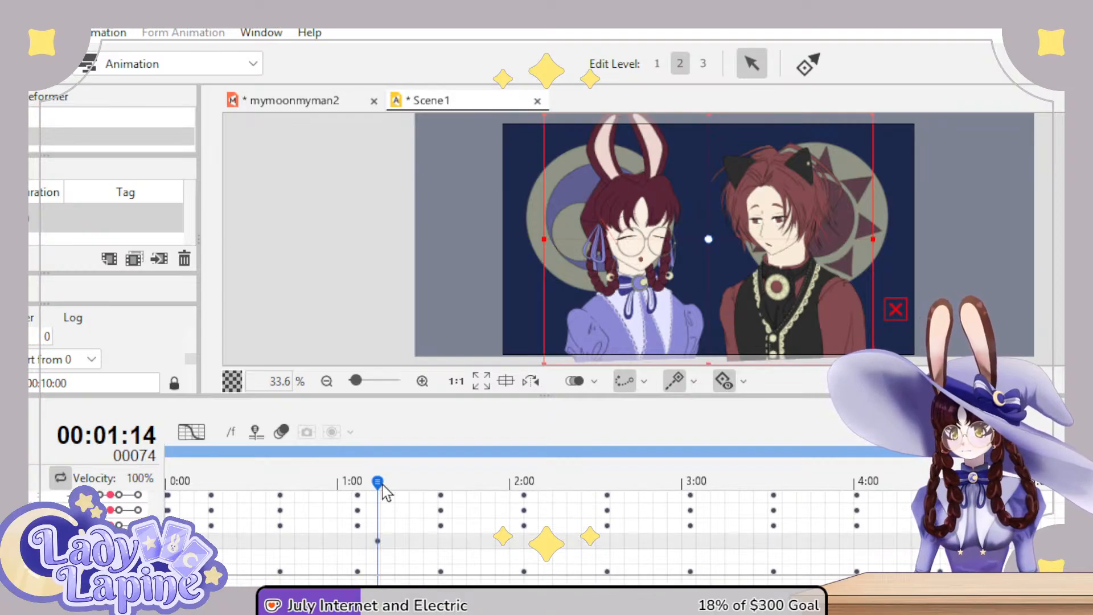
- Reopen the bunny-eared character's eyes at frame 79, and add a second blink with eyes closed at frame 222 and open at frame 225
mouse_move(384, 485)
mouse_down()
mouse_move(429, 483)
mouse_move(392, 481)
mouse_up()
key(ctrl+v)
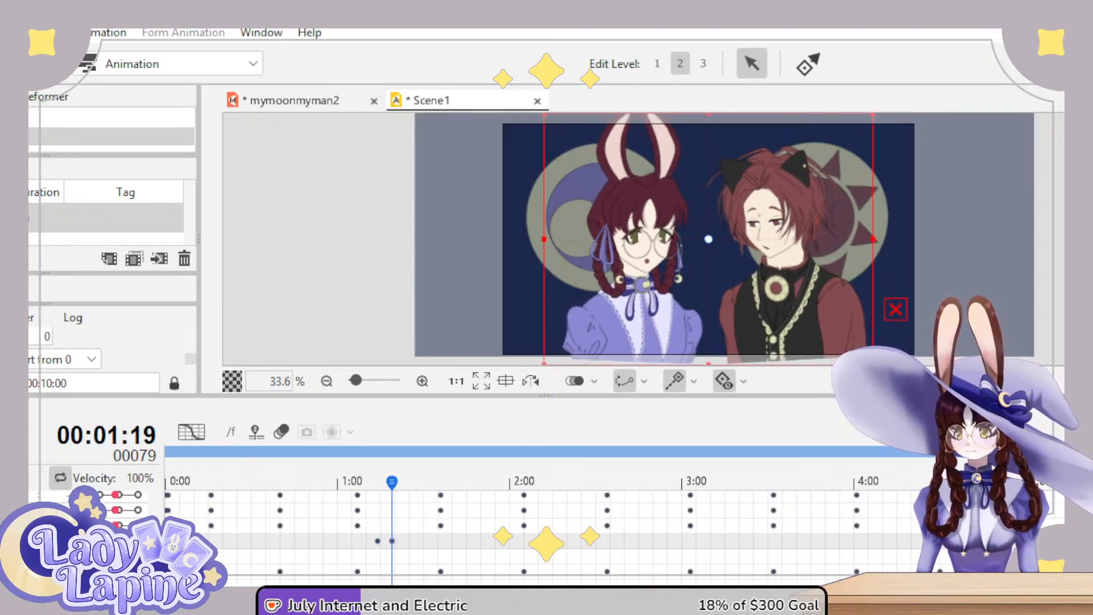
key(space)
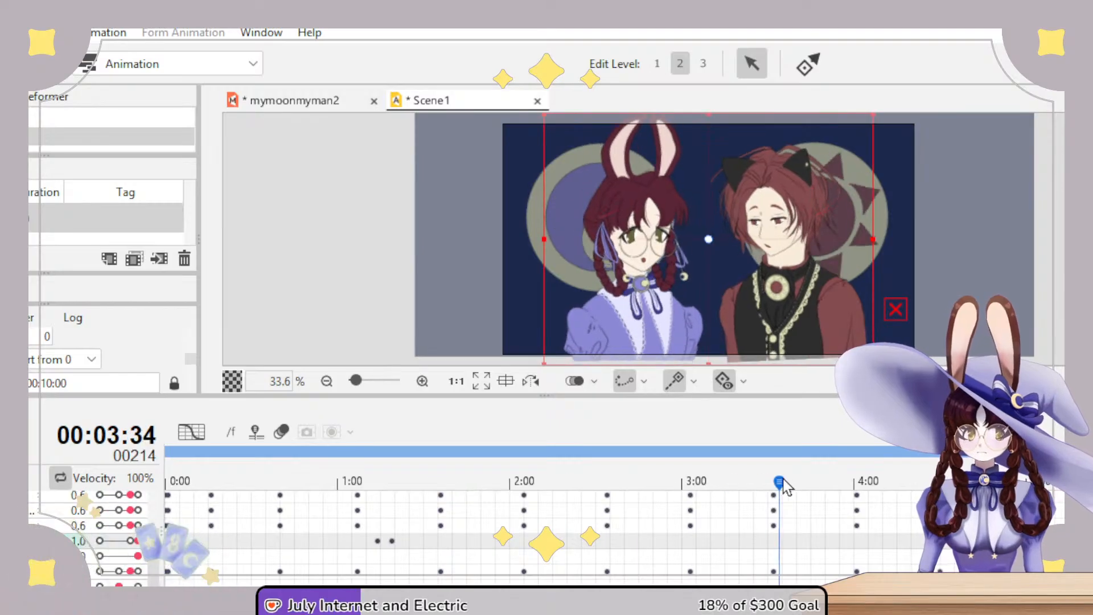
drag(138, 540, 100, 540)
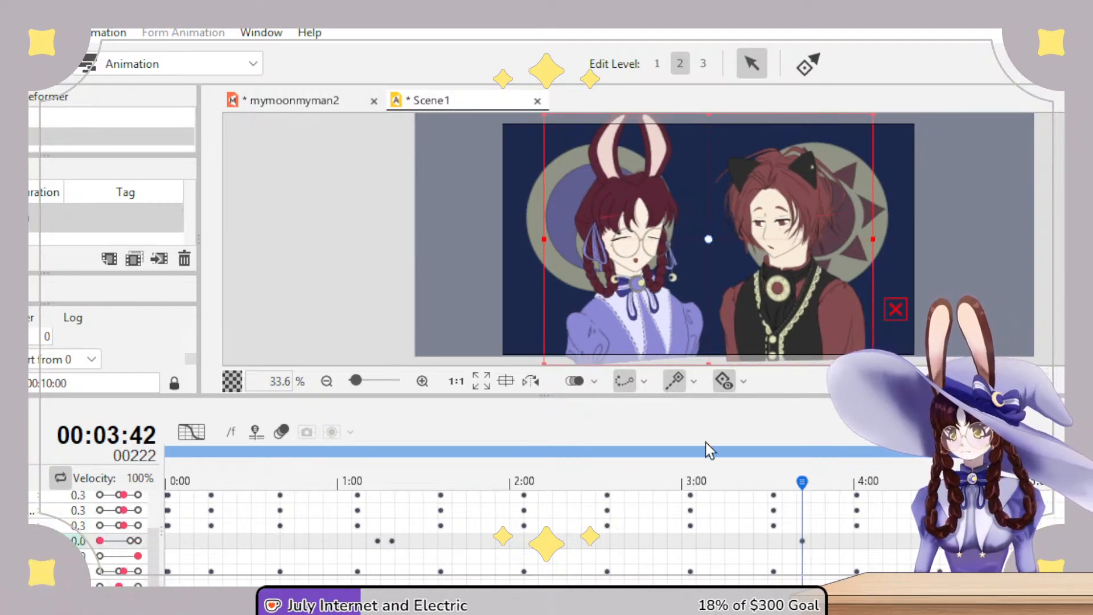
drag(802, 483, 811, 485)
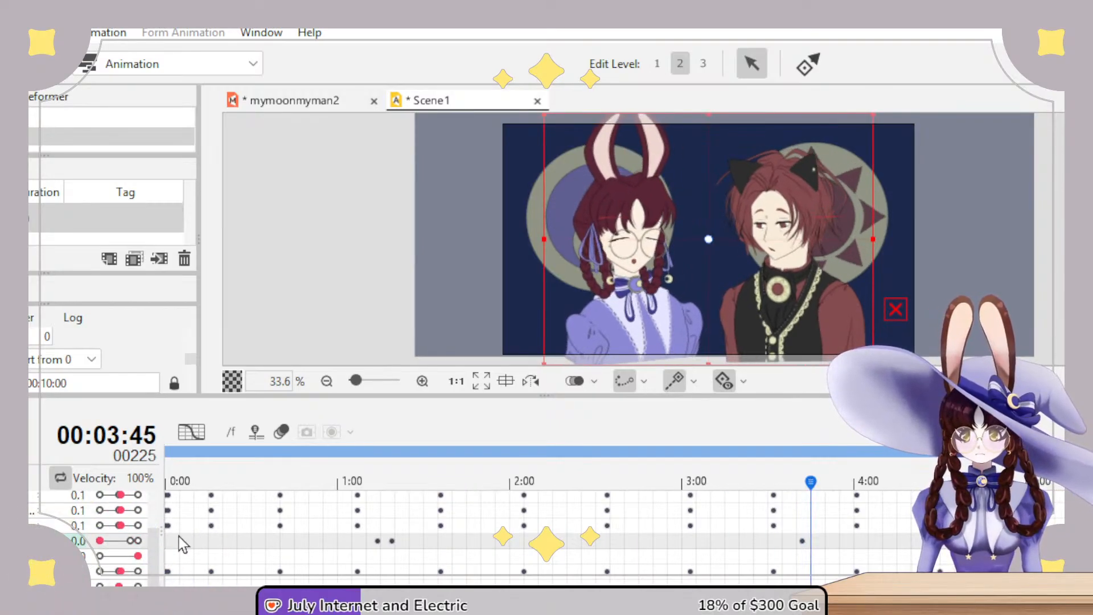
drag(100, 540, 137, 540)
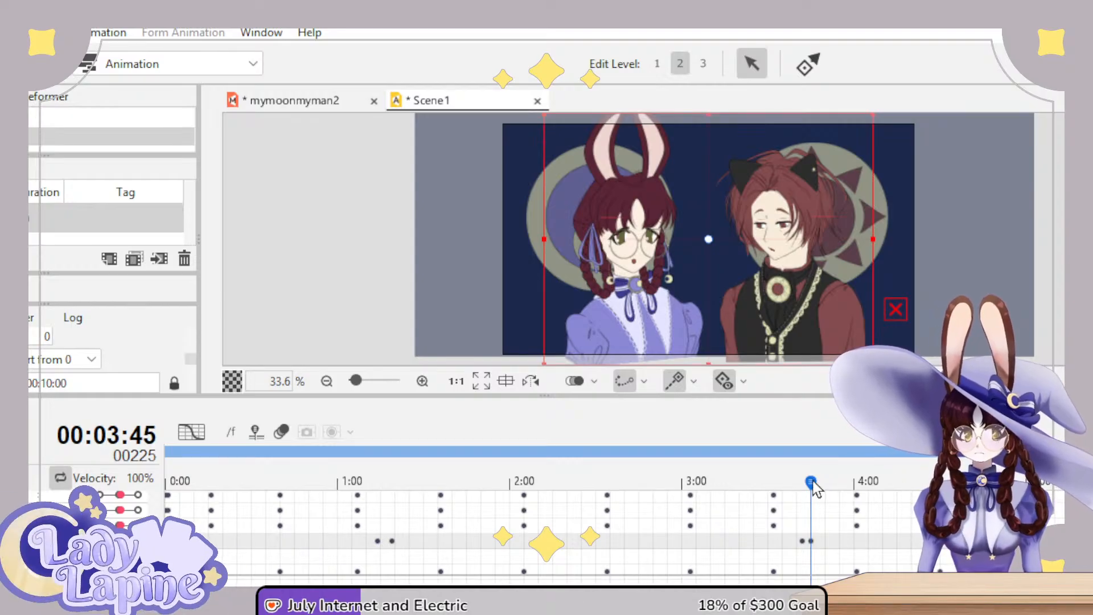
- Add three more blinks for the bunny-eared character, reopening the eyes at frames 278, 436 and 591
drag(814, 487, 963, 485)
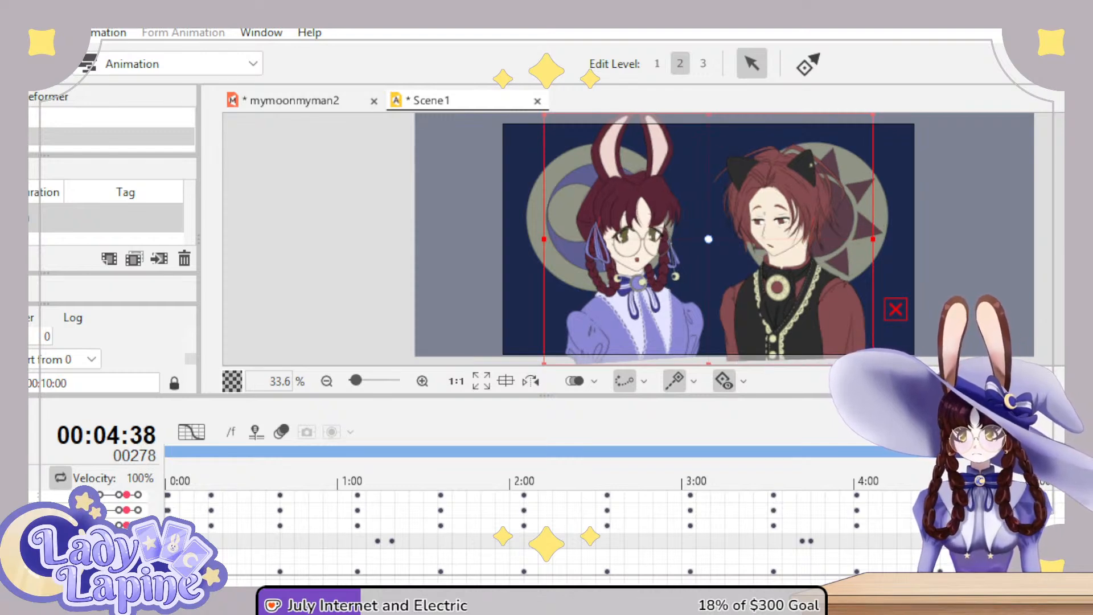
scroll(546, 530, right, 5)
click(1015, 481)
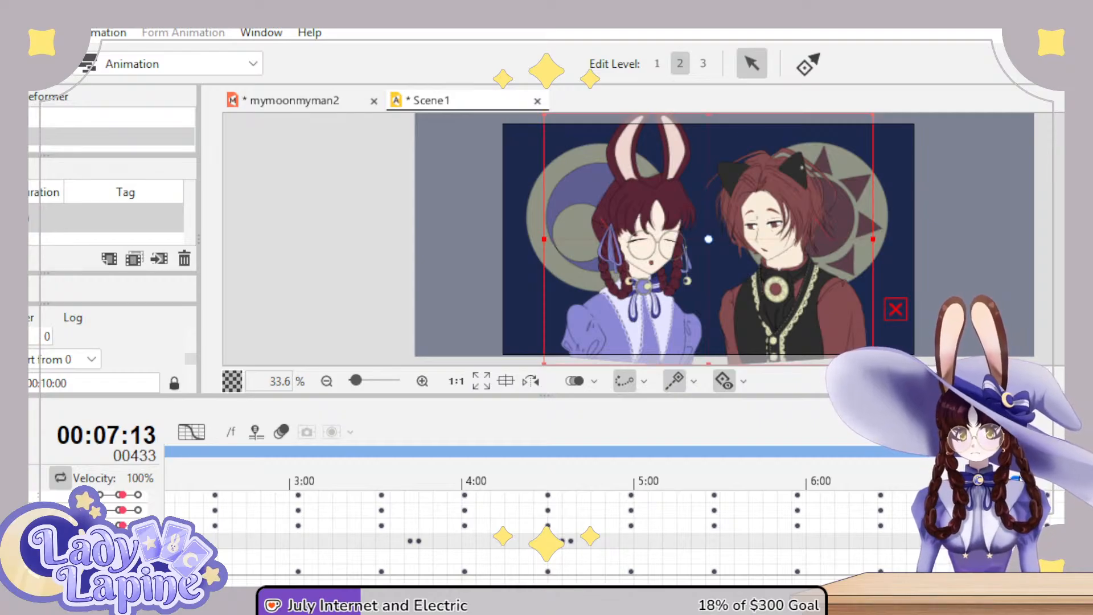
key(Right)
key(Right)
key(Right)
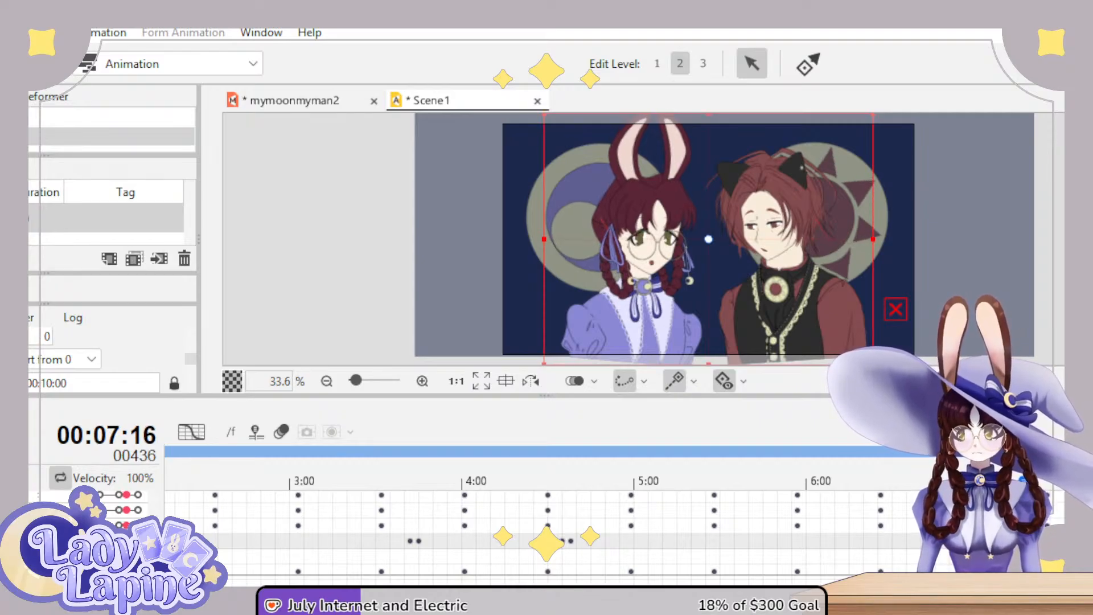
scroll(547, 530, right, 4)
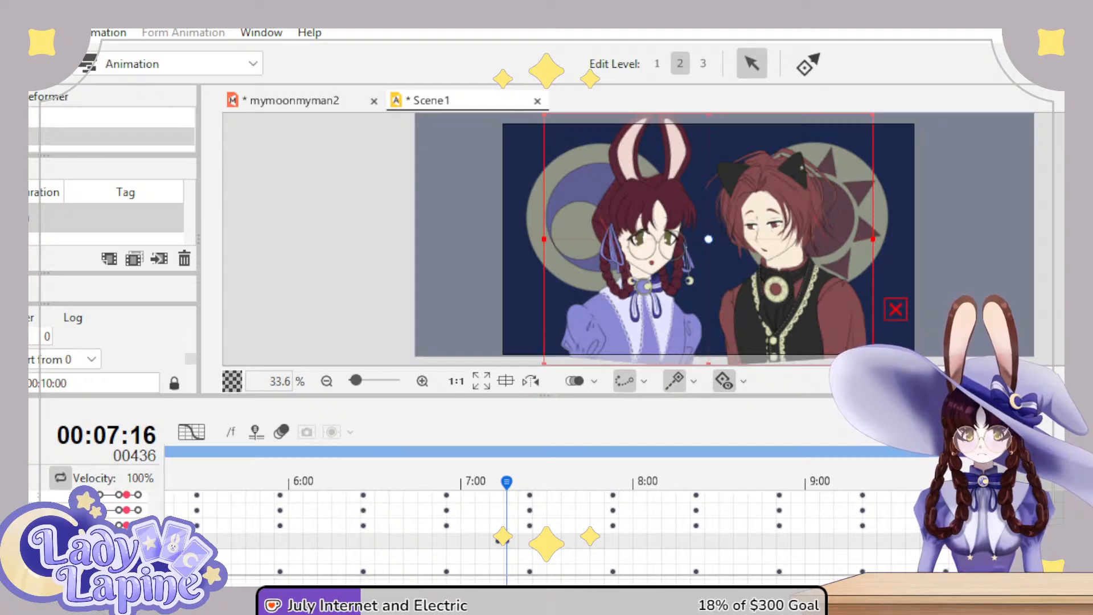
click(940, 481)
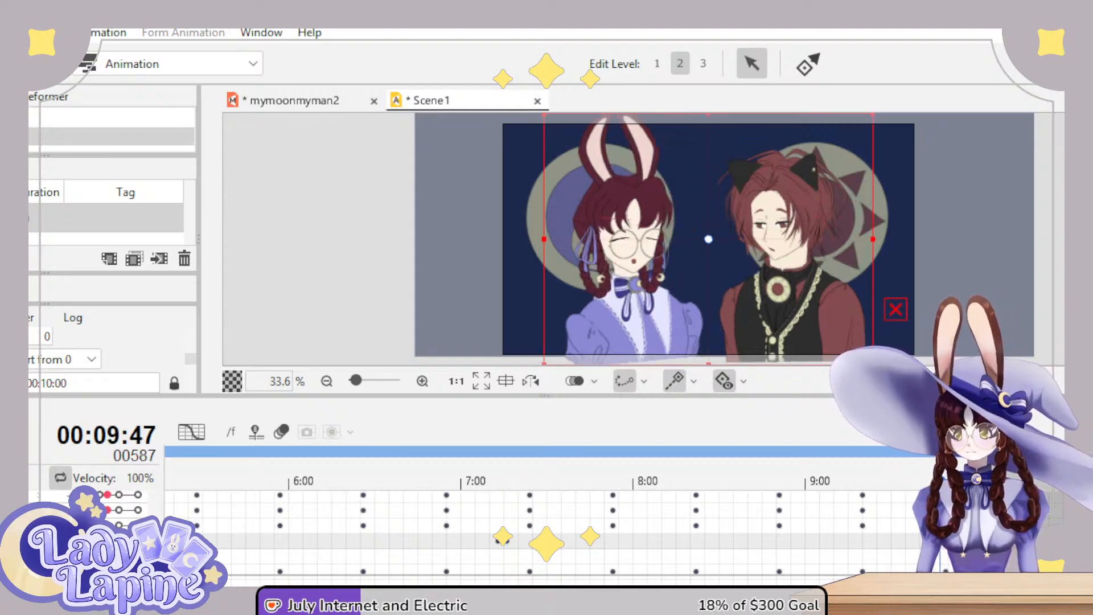
key(Right)
key(Right)
key(Right)
key(Right)
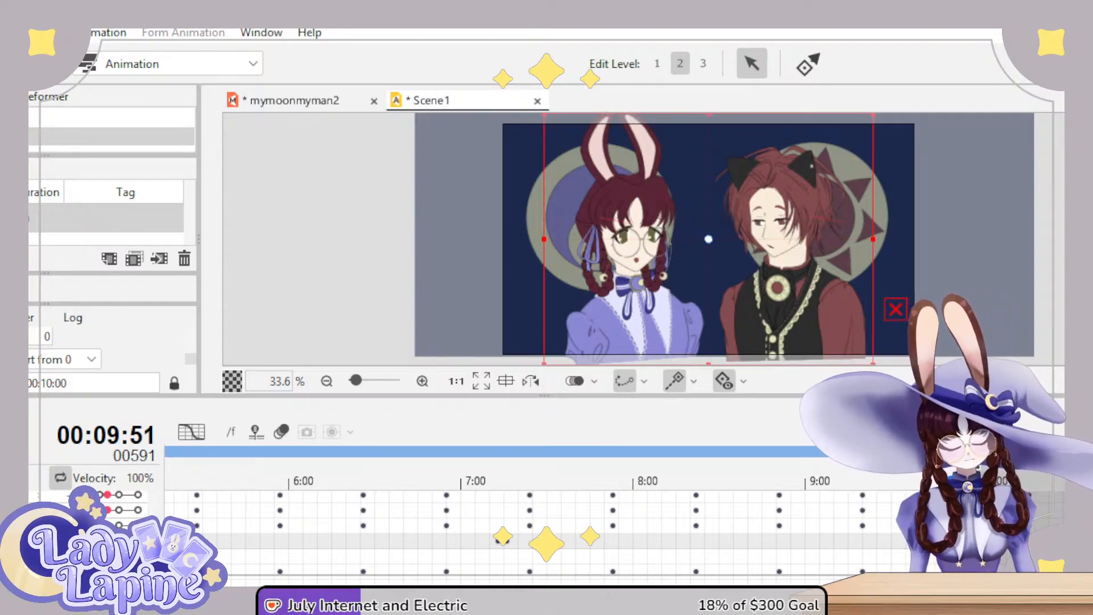
- Add a blink for the cat-eared character with the eyes closed at frame 24 and a reopening keyframe at about frame 26
scroll(183, 452, left, 10)
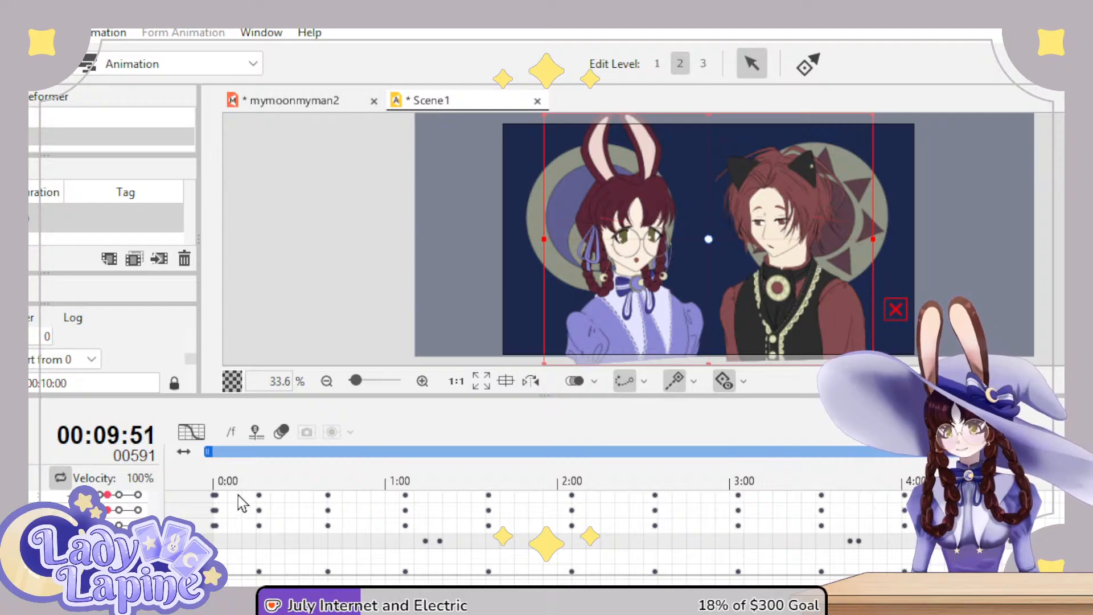
click(224, 482)
click(212, 481)
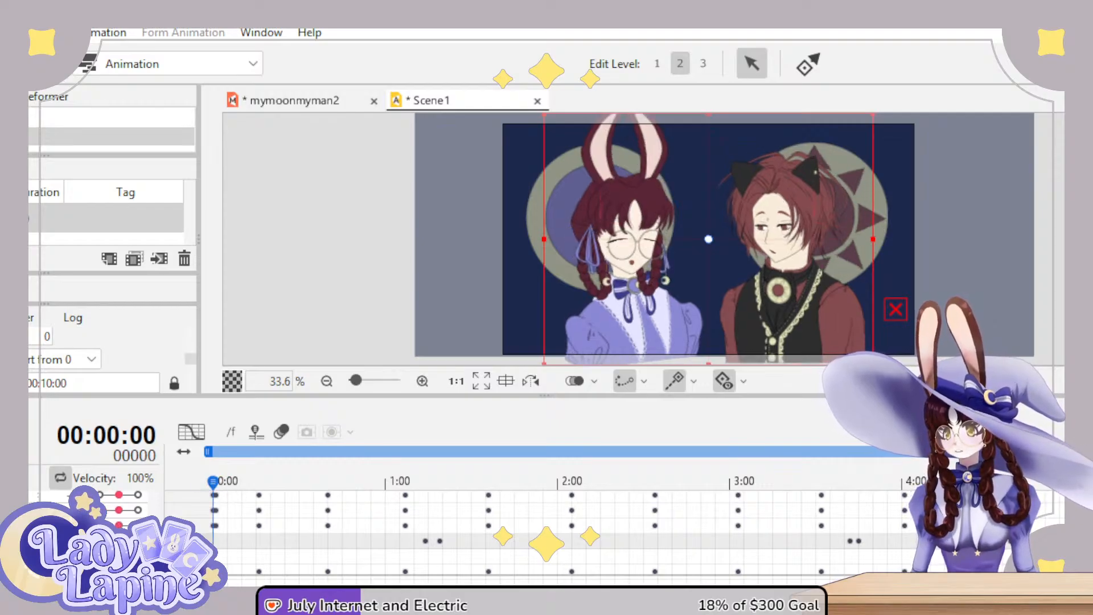
drag(213, 481, 282, 481)
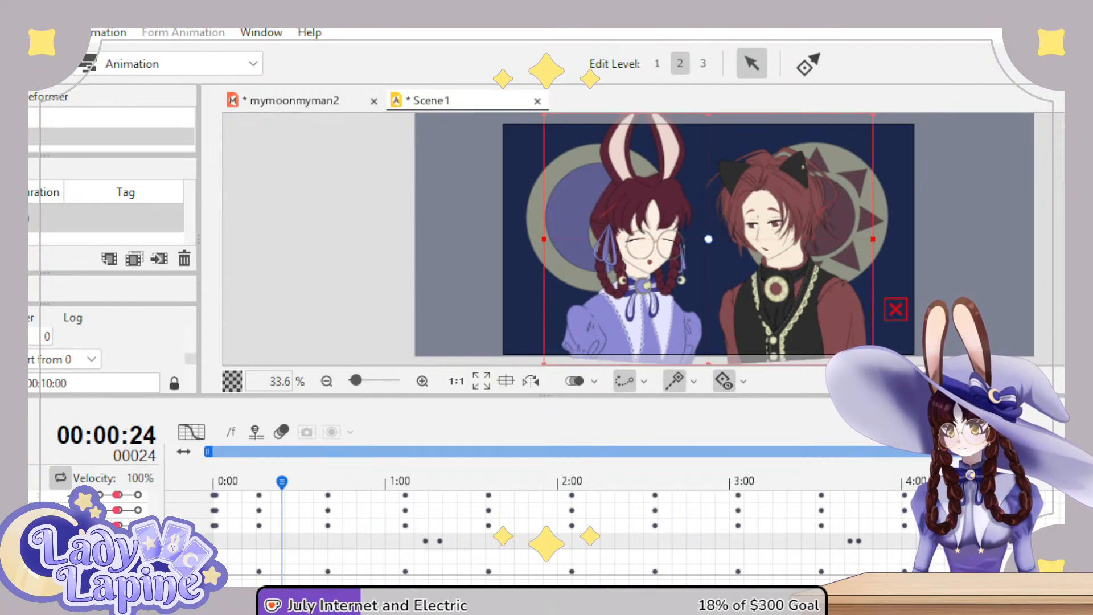
click(100, 556)
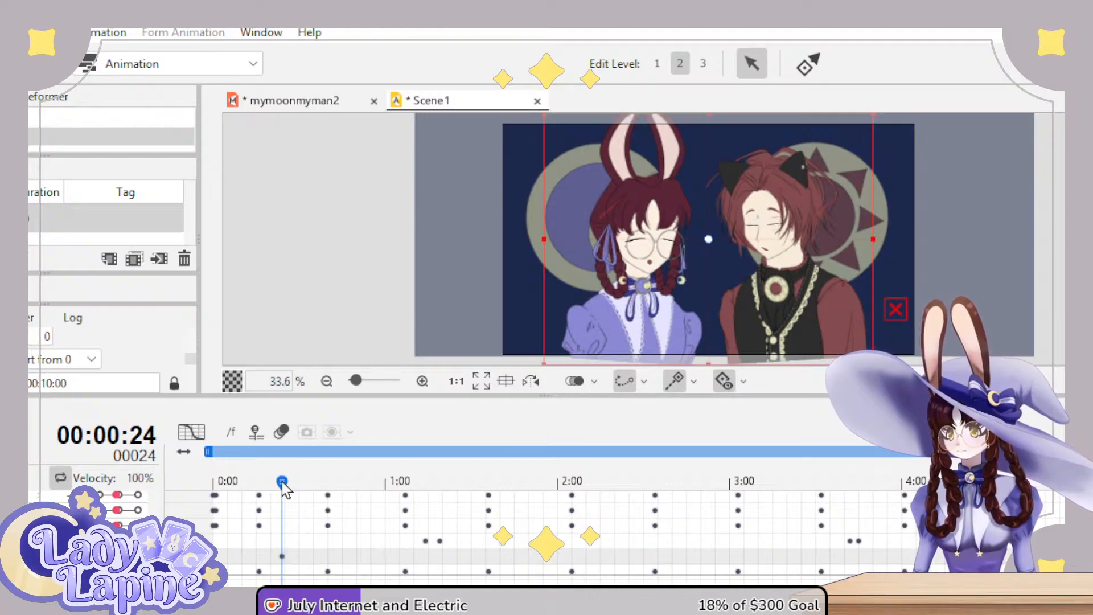
drag(283, 485, 126, 497)
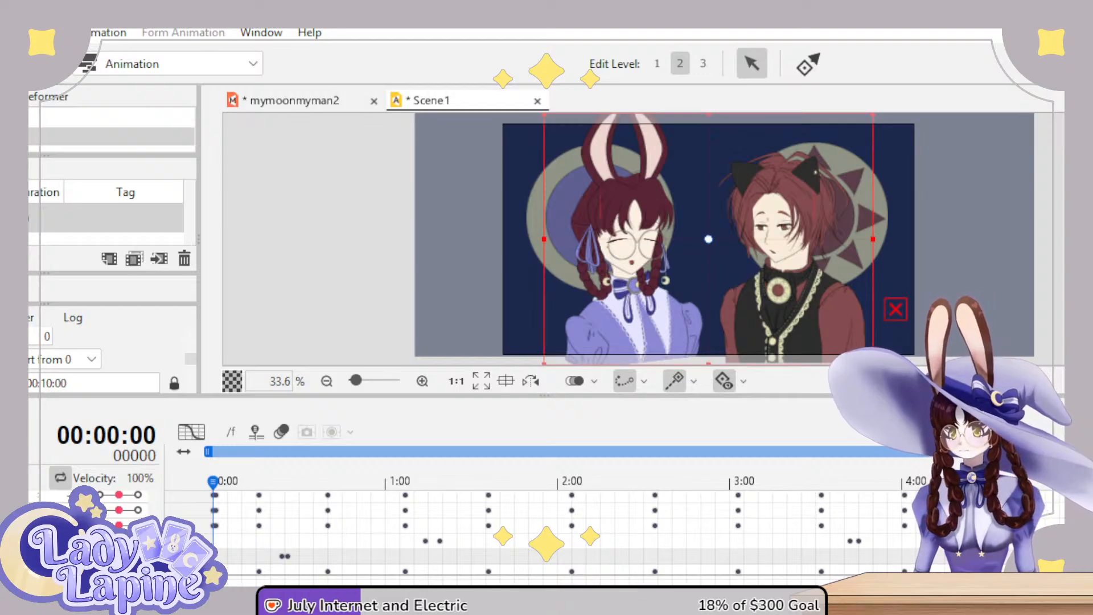
- Set the bunny-eared character's eyes open at frame 0 and at the frame 222 keyframe, and move on to frame 225
click(341, 541)
drag(217, 492, 849, 512)
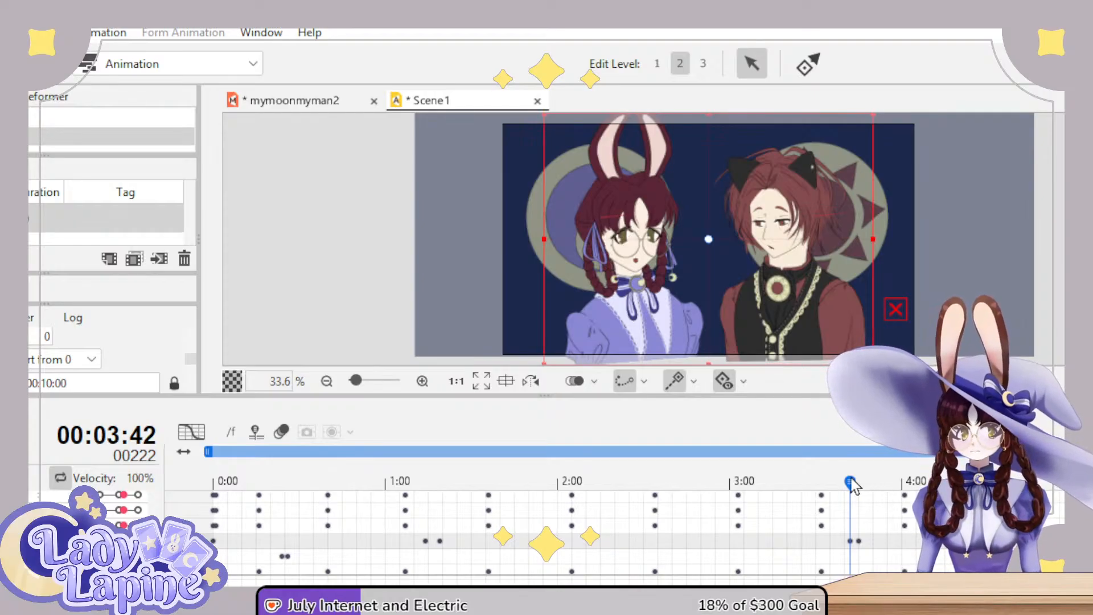
drag(850, 482, 859, 483)
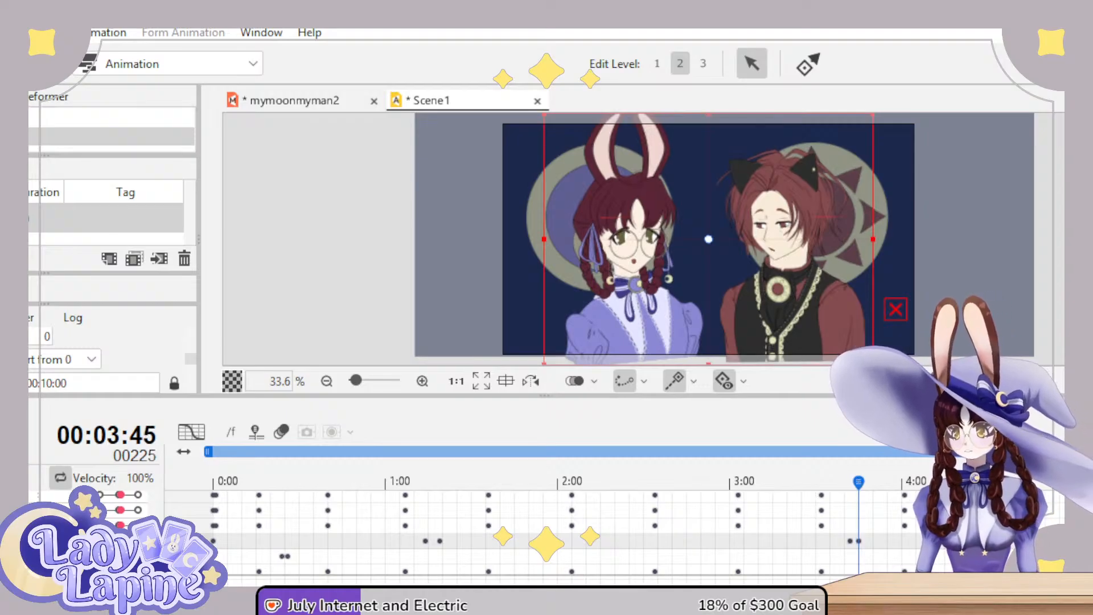
- Delete the bunny-eared character's eye keyframes beyond about frame 266 and add a closed-eye keyframe at frame 318
drag(859, 483, 989, 483)
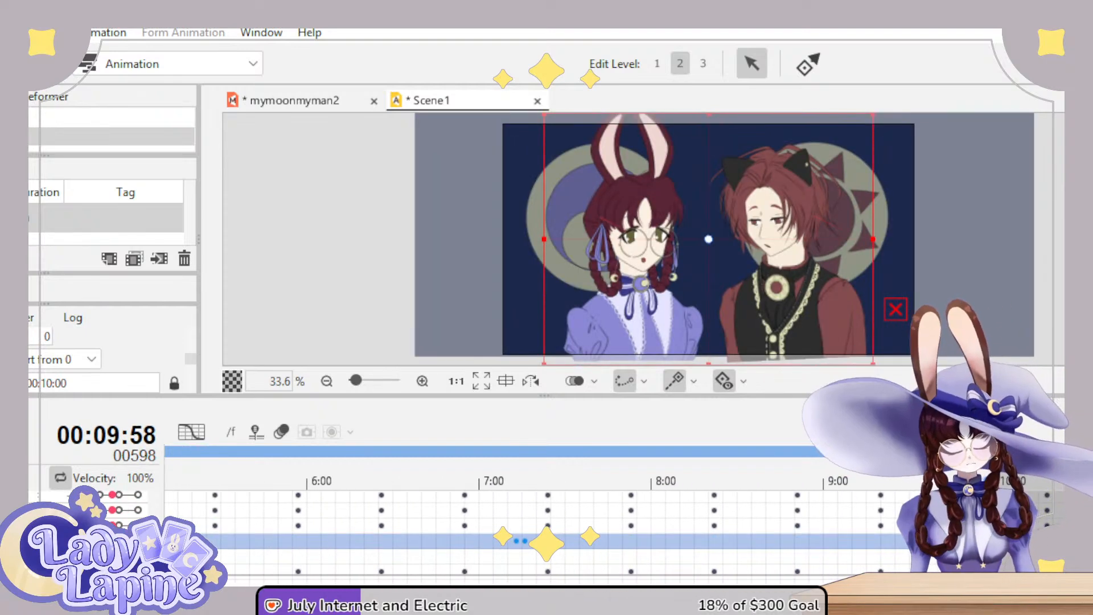
scroll(540, 512, left, 5)
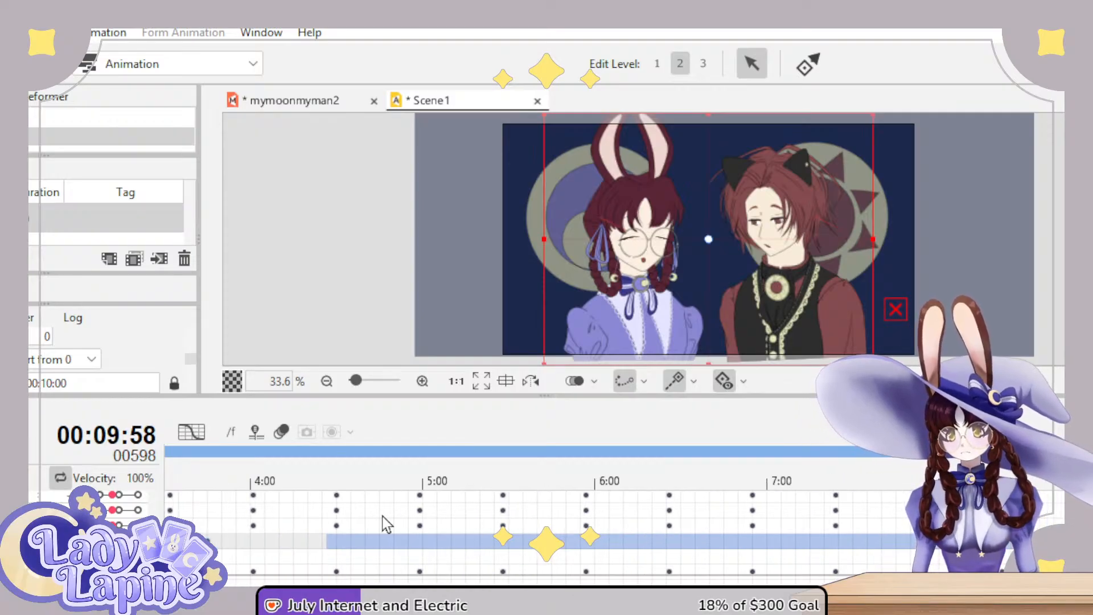
click(473, 480)
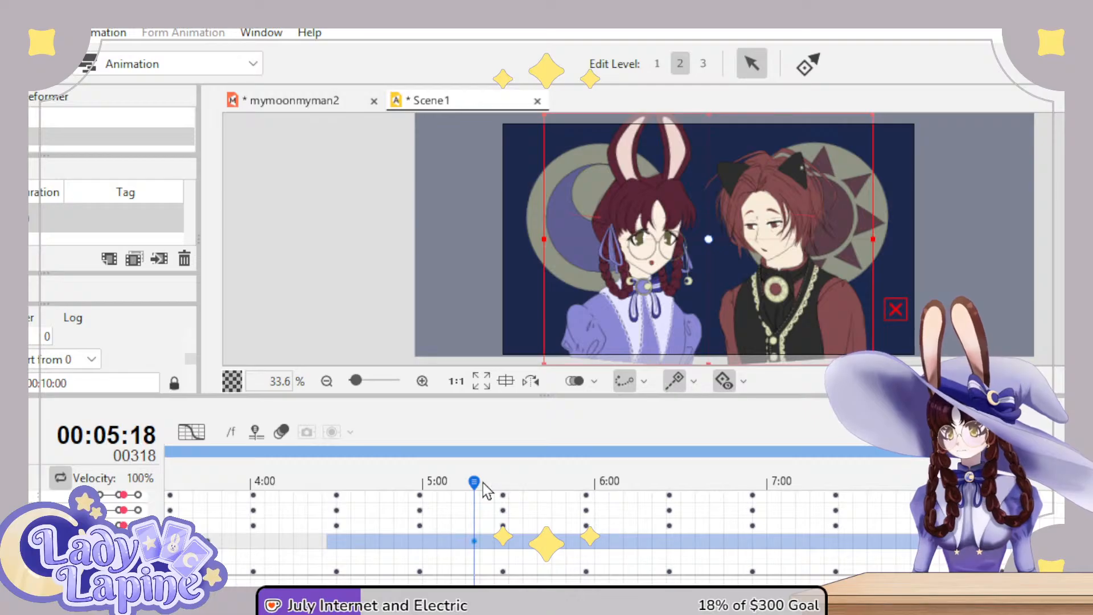
drag(483, 483, 477, 484)
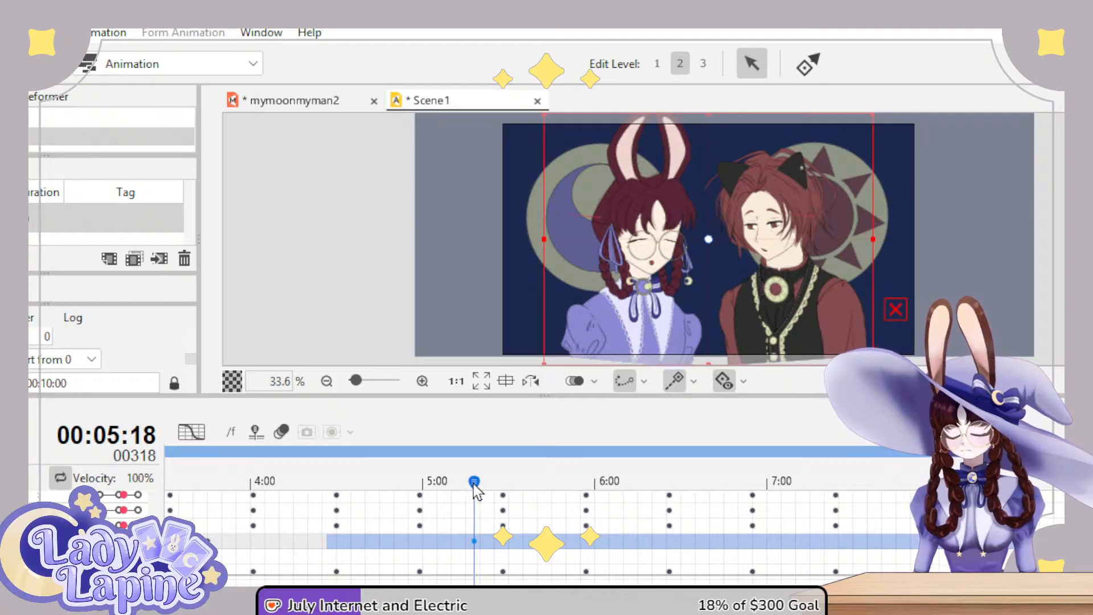
- Rework the bunny-eared character's first two blinks, adding open-eye keyframes at about frames 70 and 218, closed at 222 and open at 225
scroll(506, 512, left, 2)
scroll(507, 512, left, 15)
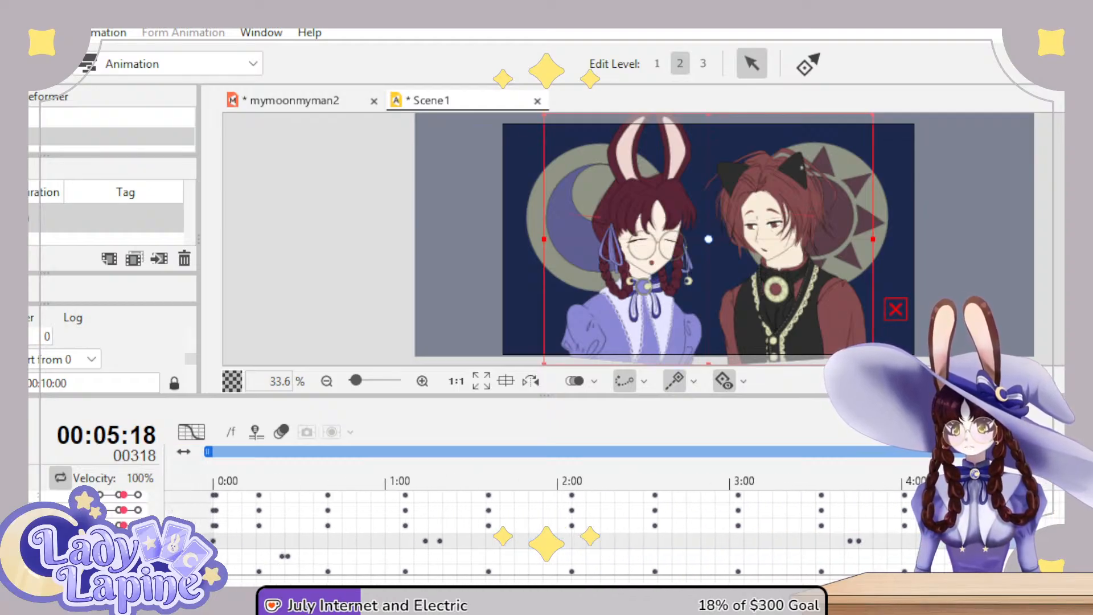
drag(610, 504, 839, 500)
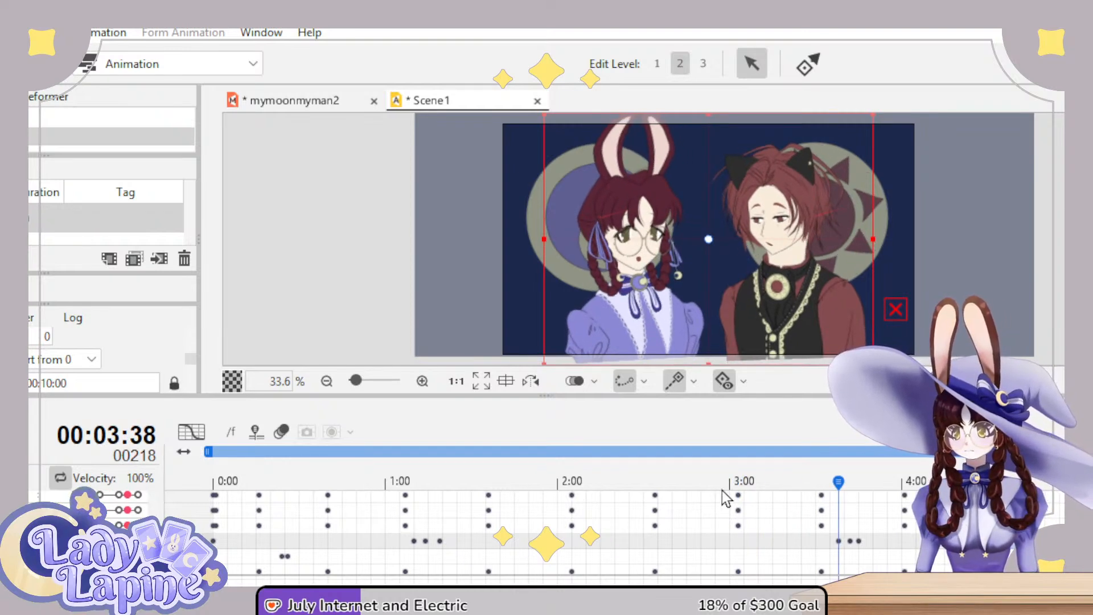
mouse_move(839, 482)
mouse_down()
mouse_move(894, 482)
mouse_move(849, 482)
mouse_up()
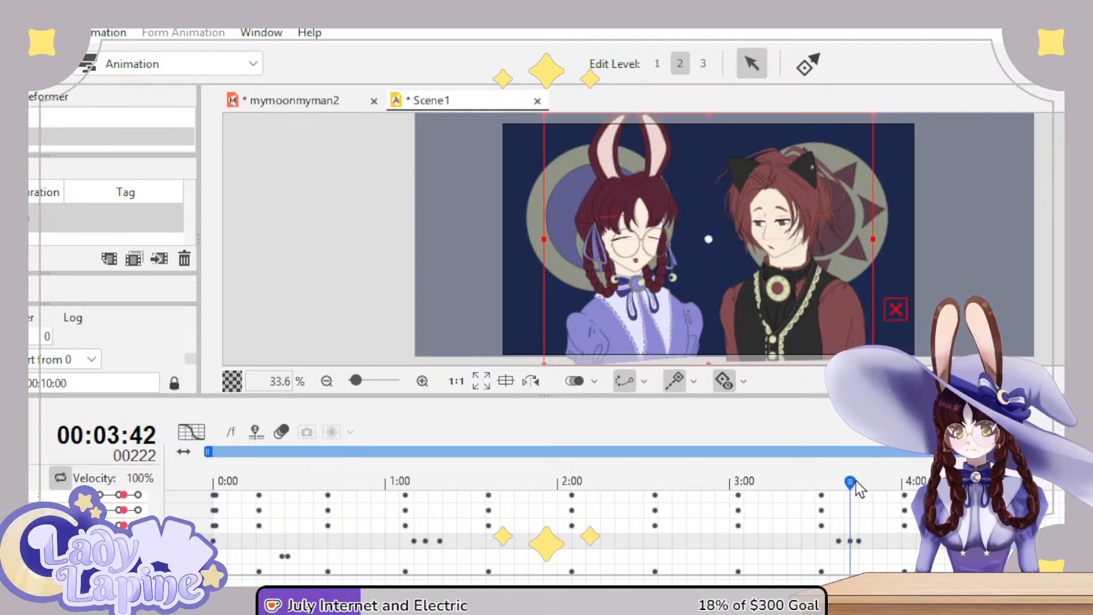
drag(856, 480, 858, 482)
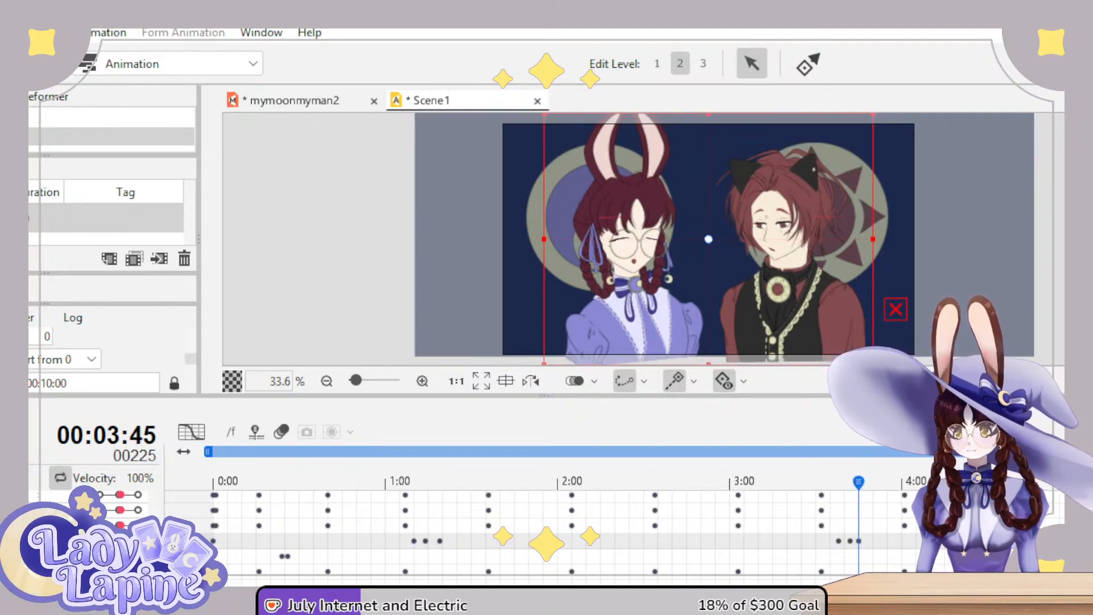
- Surround the bunny-eared character's closed-eye keyframe at frame 318 with keyframes at about frame 315 and open at 321, and move on to frame 524
scroll(695, 486, right, 5)
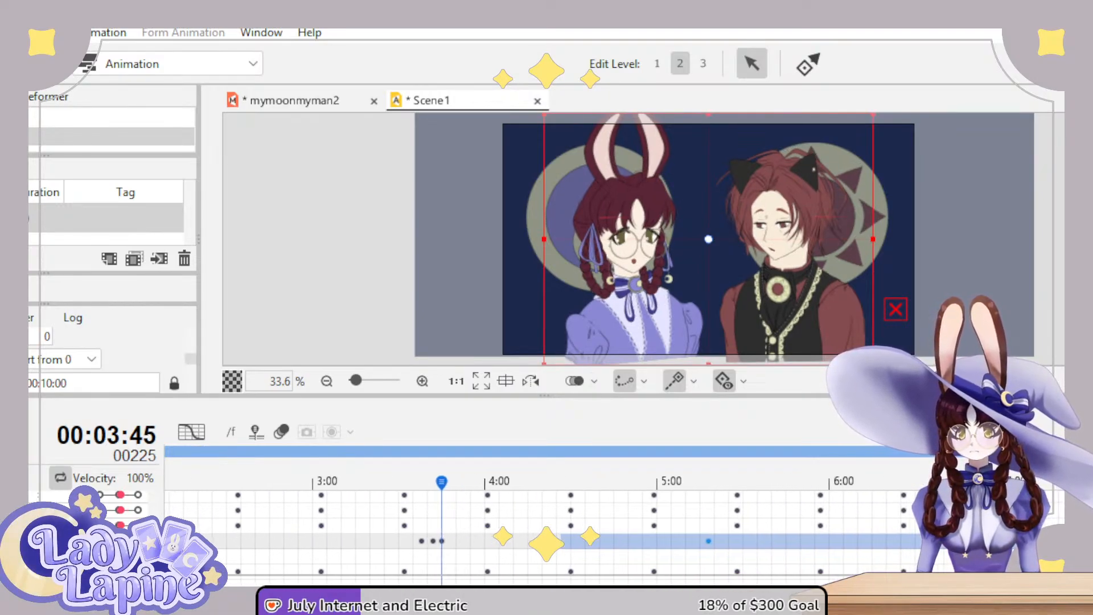
click(706, 484)
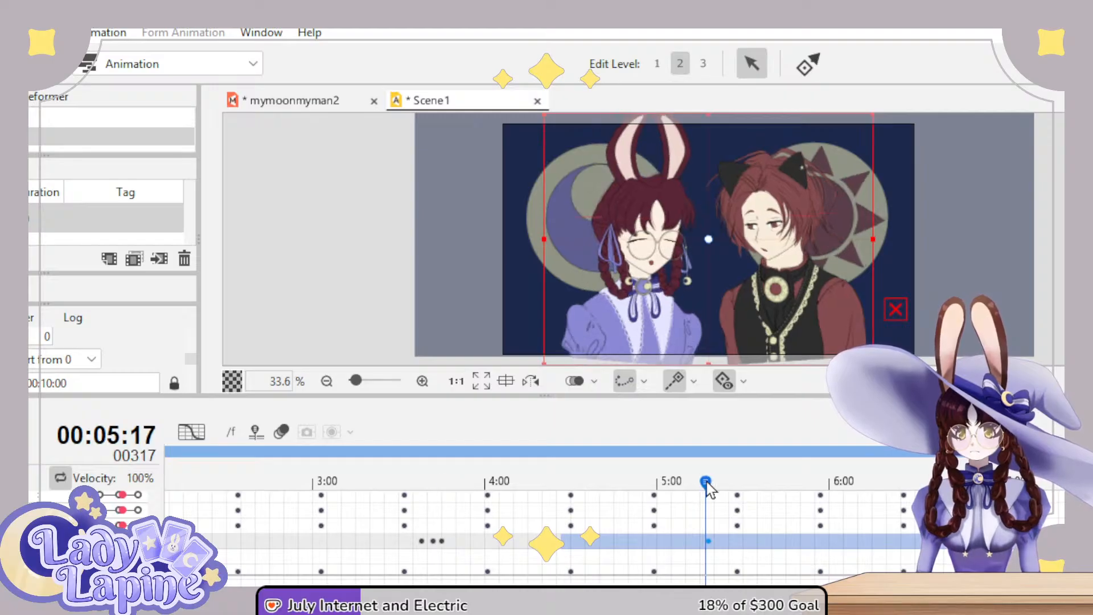
mouse_move(712, 489)
mouse_down()
mouse_move(700, 484)
mouse_move(719, 485)
mouse_up()
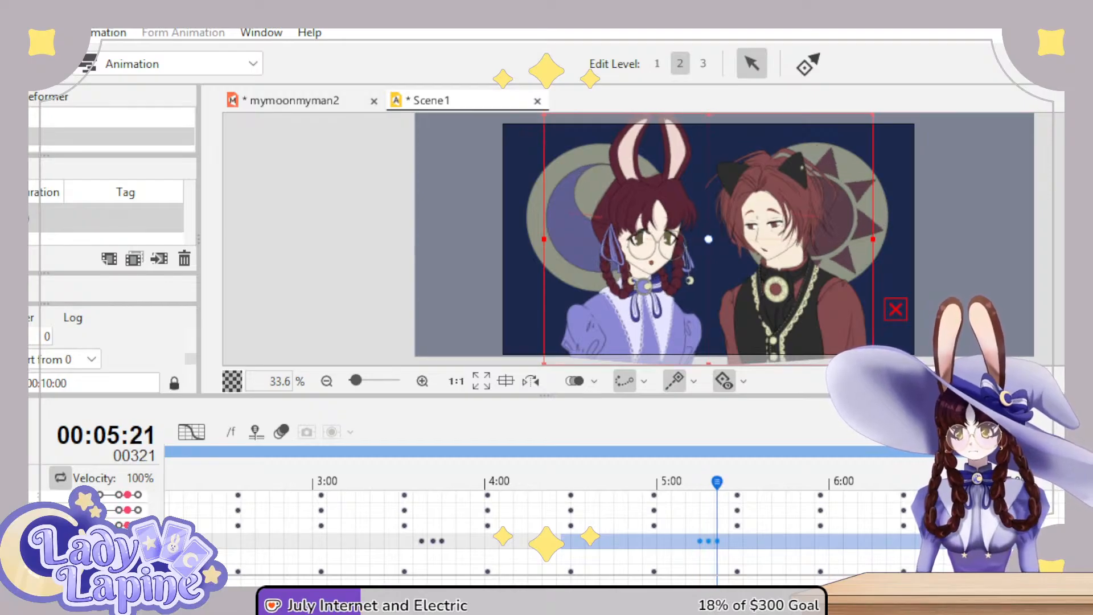
scroll(570, 512, right, 5)
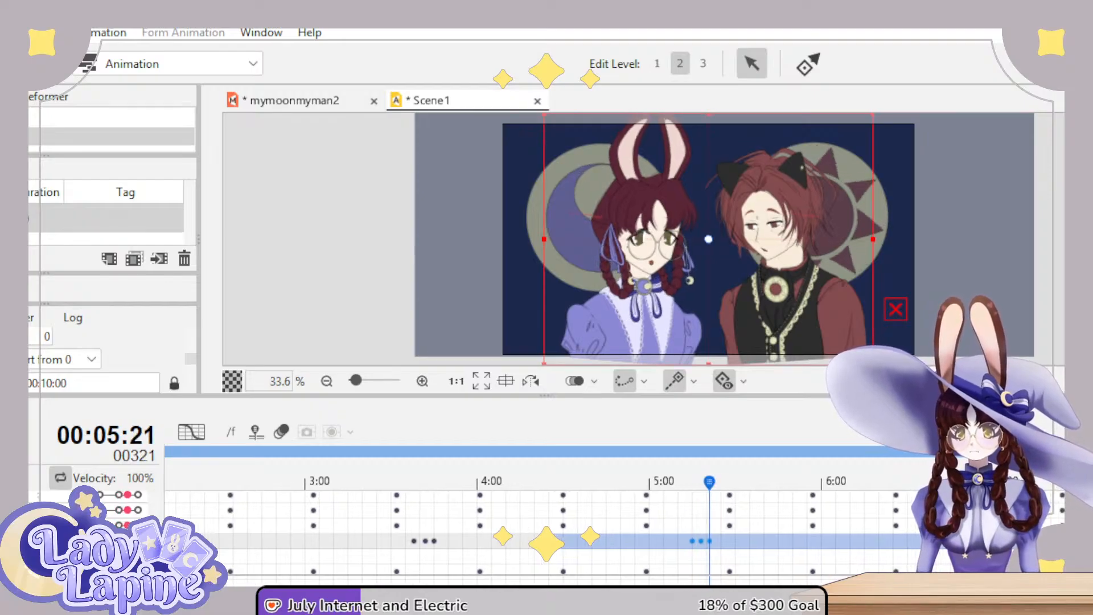
click(934, 482)
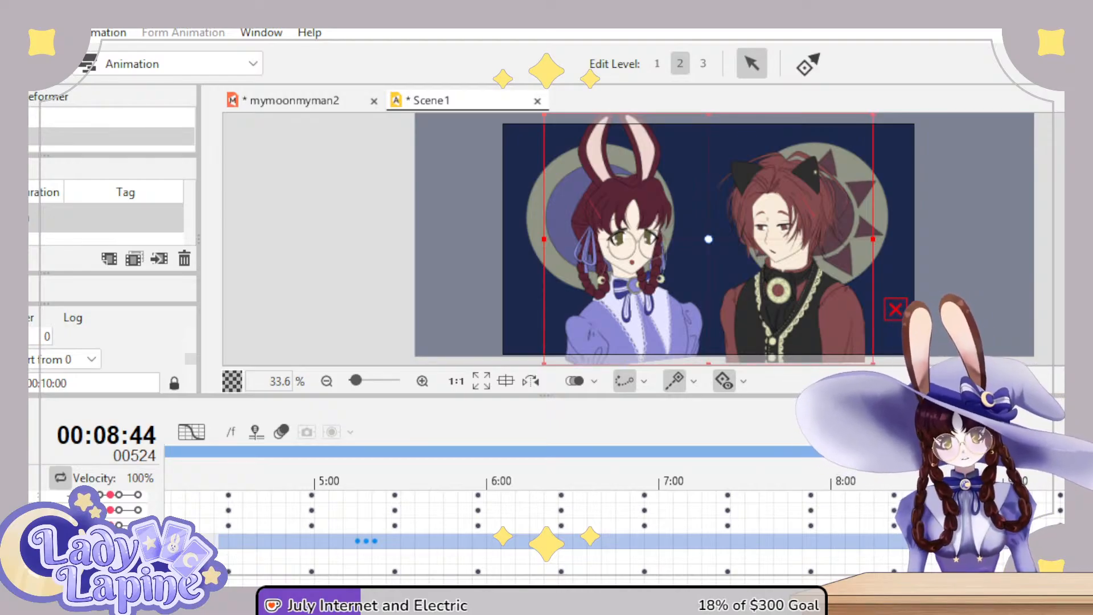
- Add an open-eye keyframe at frame 22 for the cat-eared character, and a second three-keyframe blink from about frame 201 to 206
scroll(569, 530, left, 10)
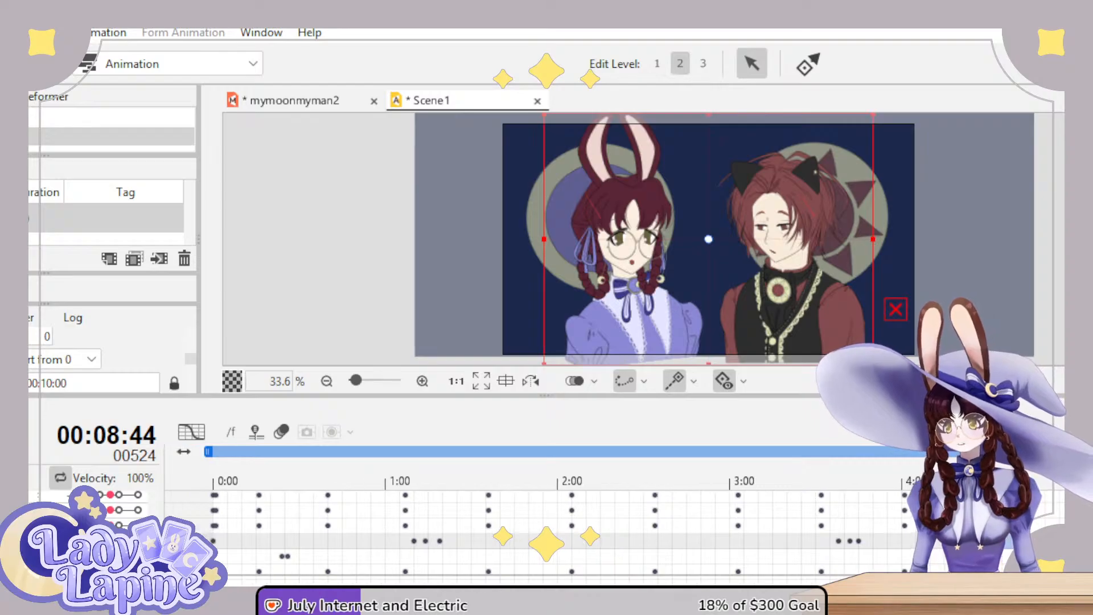
drag(272, 482, 278, 484)
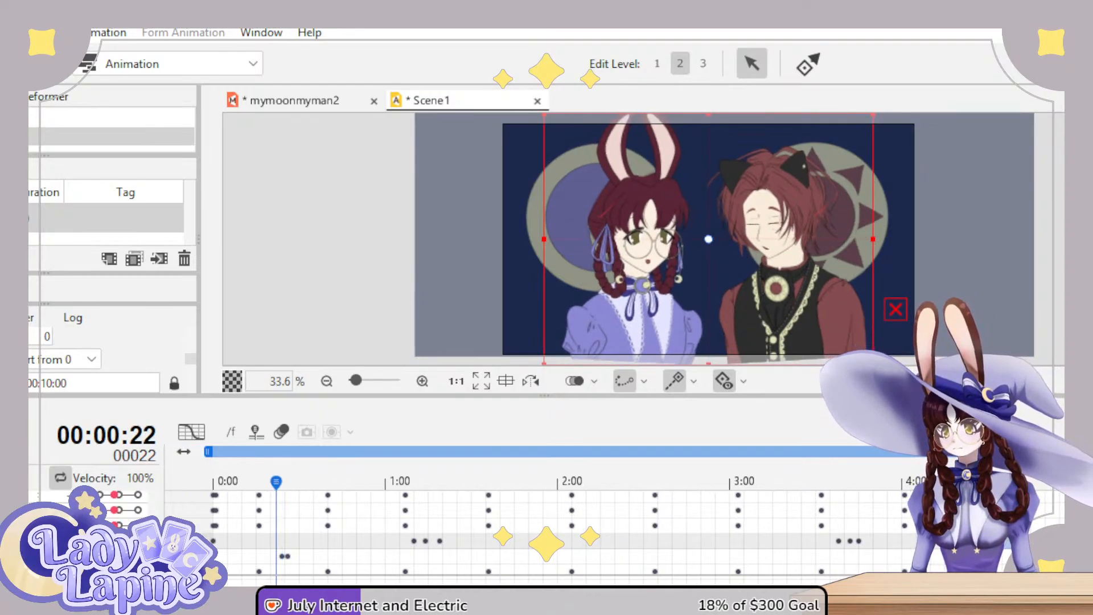
click(142, 555)
drag(277, 484, 804, 483)
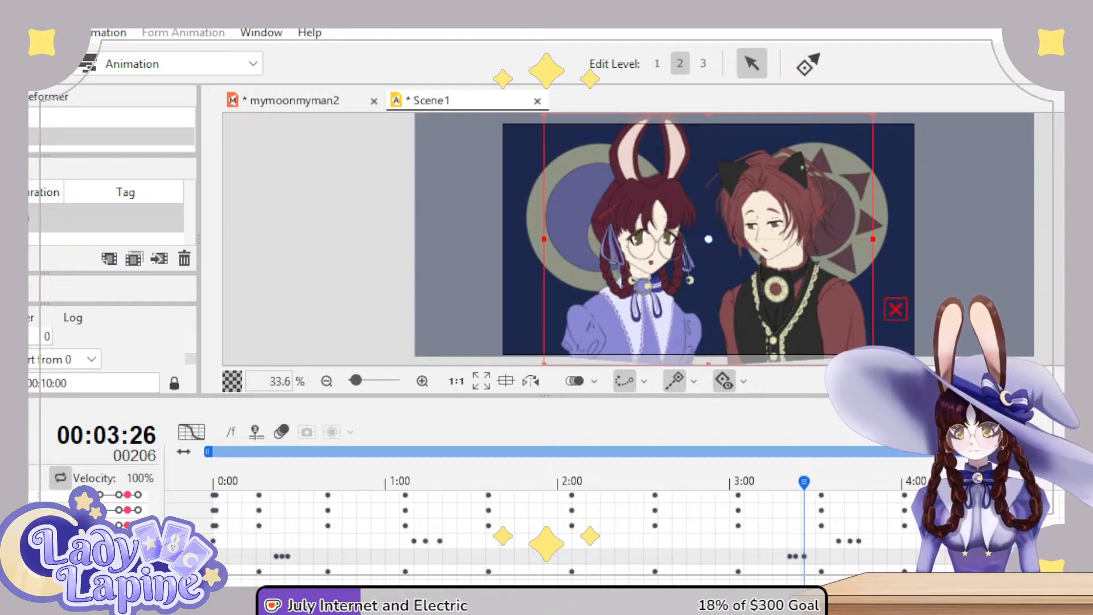
scroll(546, 529, right, 10)
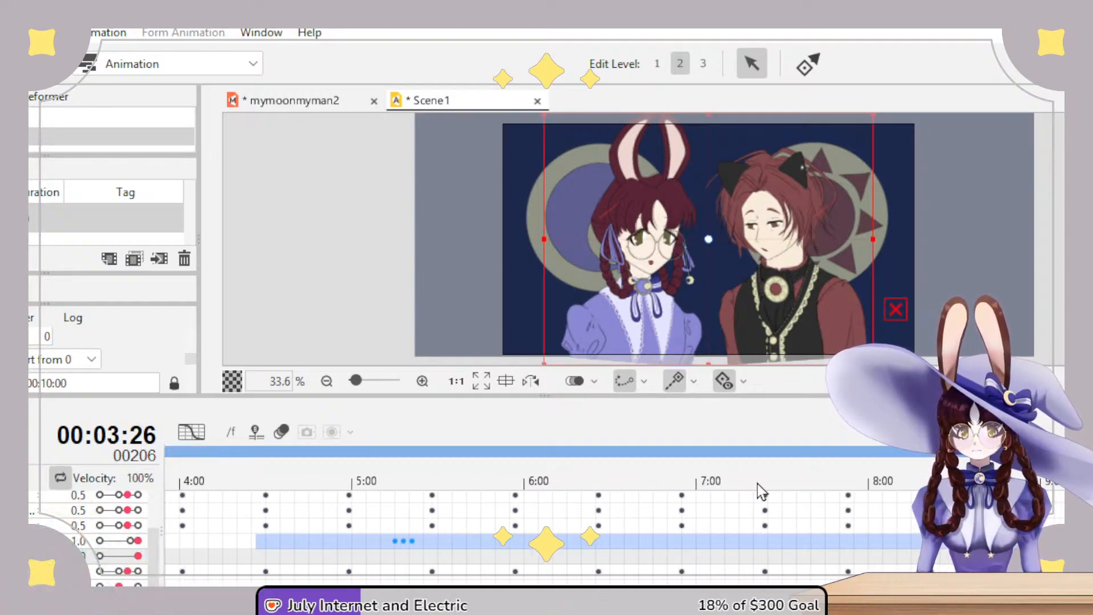
- Add a three-keyframe blink for the cat-eared character at frames 435, 438 and 441
click(739, 482)
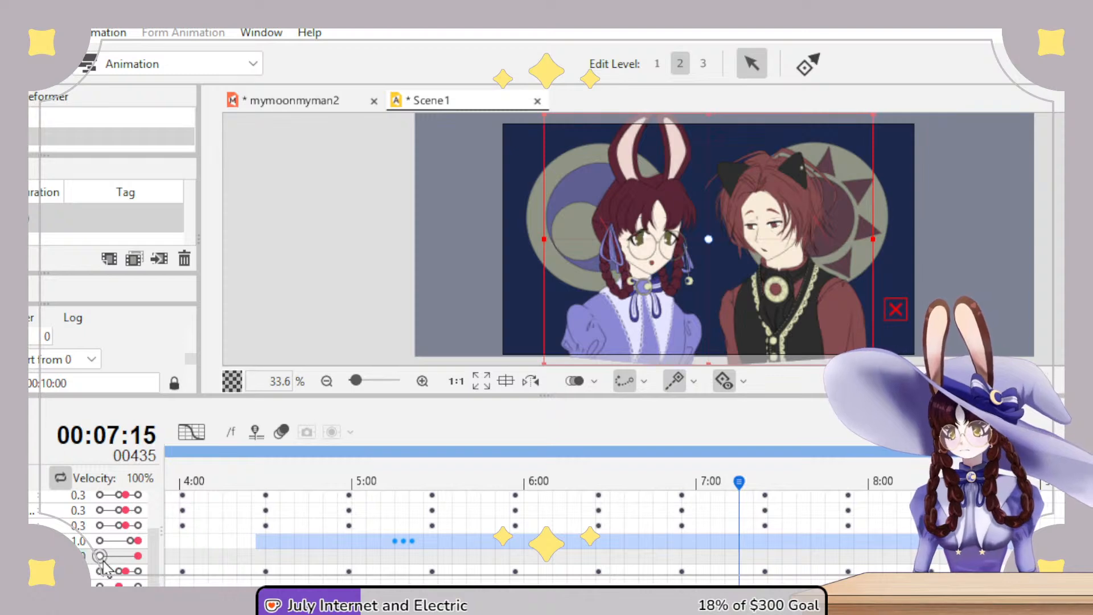
key(Right)
key(Right)
key(Right)
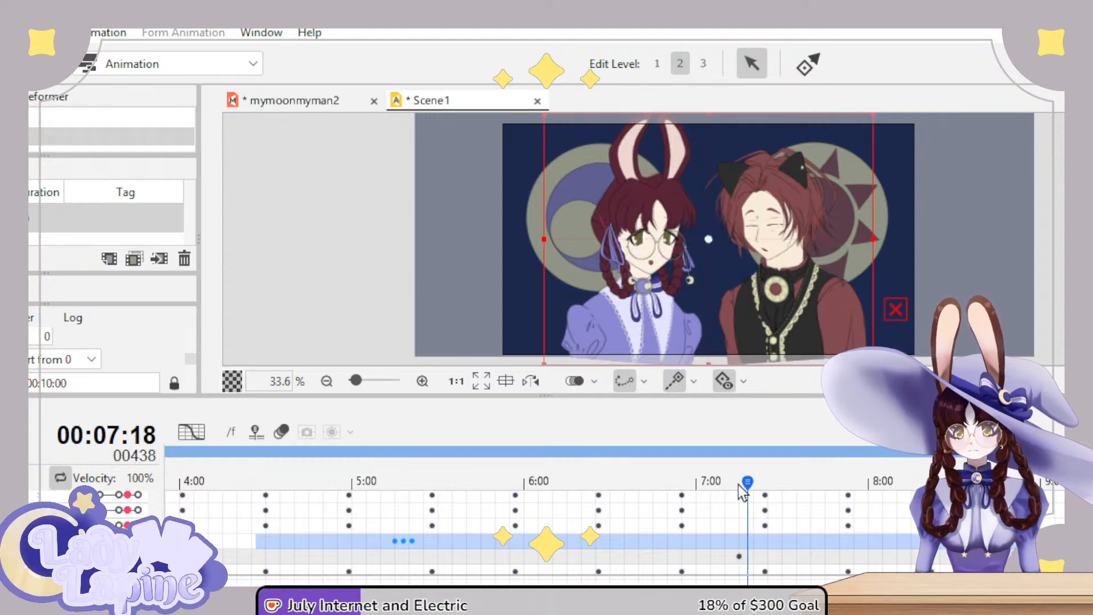
click(746, 490)
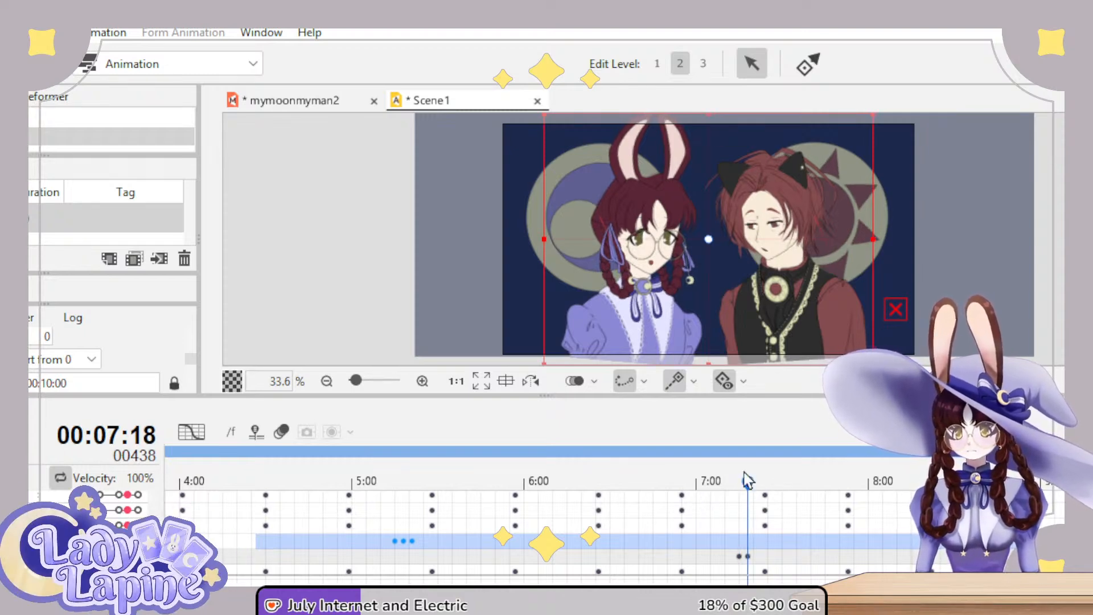
key(Right)
key(Right)
key(Right)
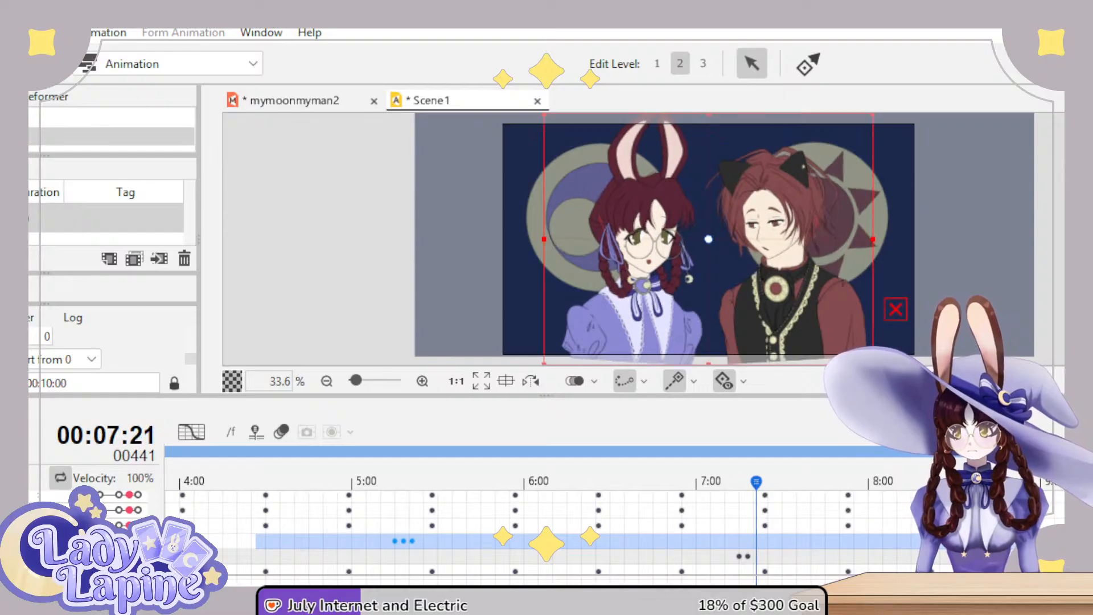
- Follow the cat-eared character's last blink with a second three-keyframe blink at frames 448, 451 and 454
drag(753, 488, 777, 490)
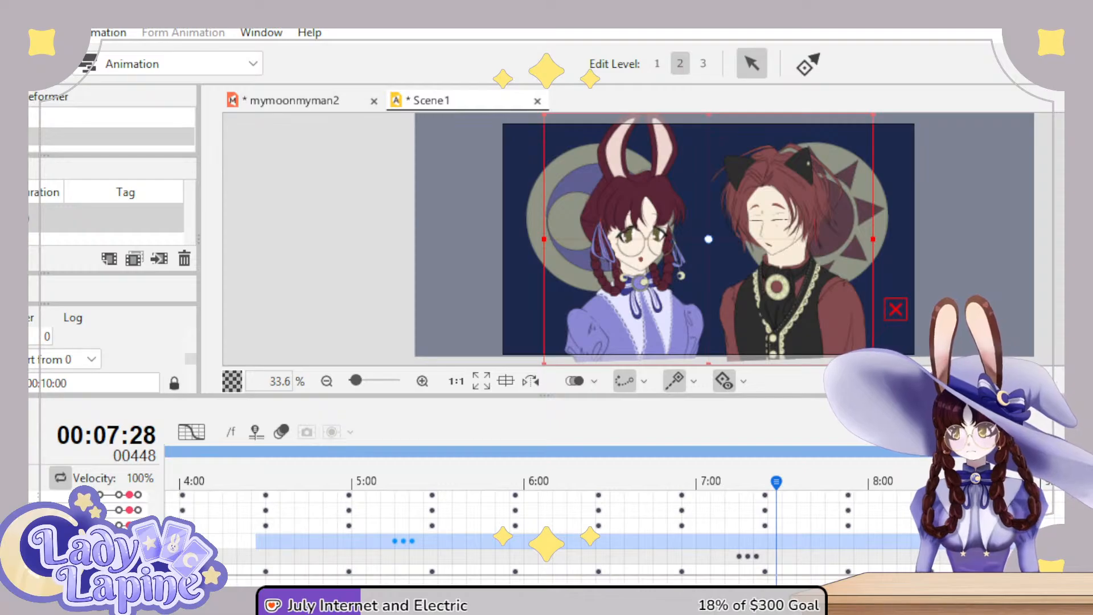
mouse_move(778, 491)
mouse_down()
mouse_move(753, 490)
mouse_move(812, 481)
mouse_move(785, 482)
mouse_up()
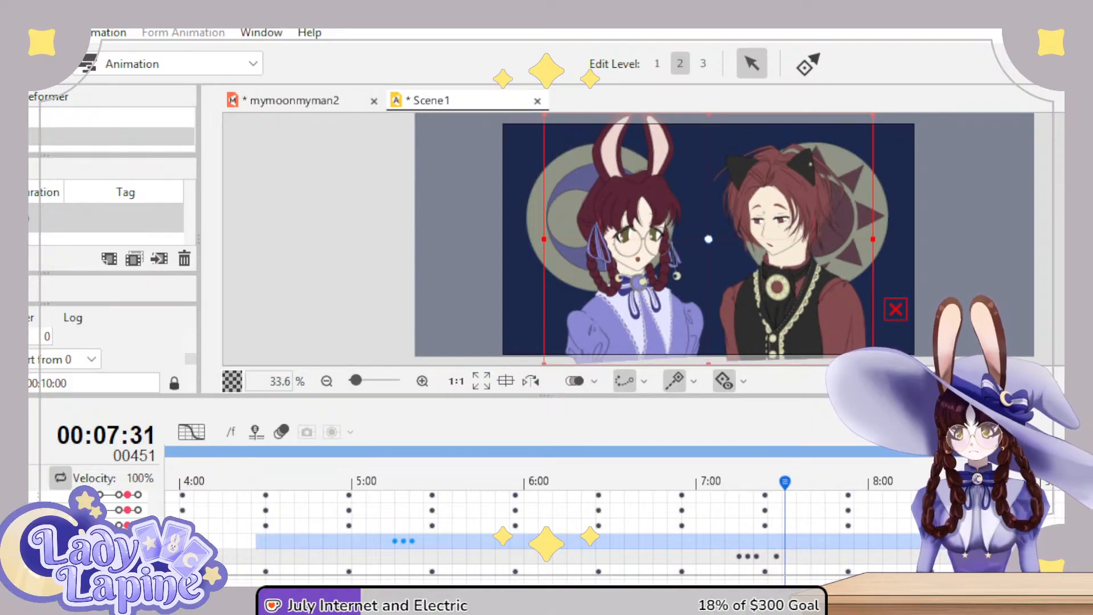
drag(791, 481, 793, 482)
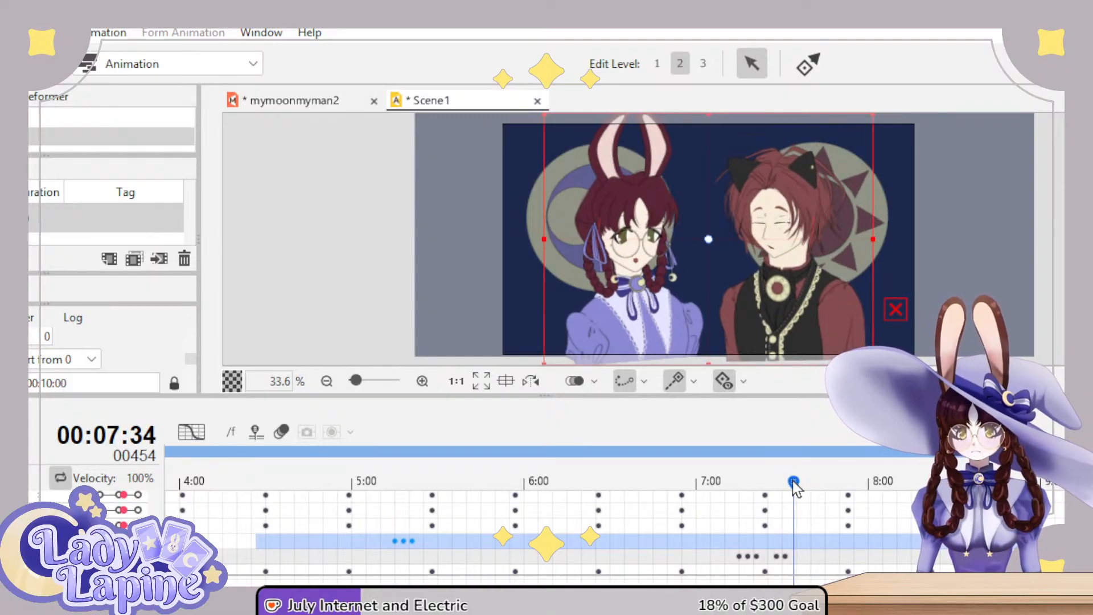
- Replay and scrub through Scene1 from frame 0, checking the timing of both characters' blinks and the repeating lean
scroll(831, 512, right, 5)
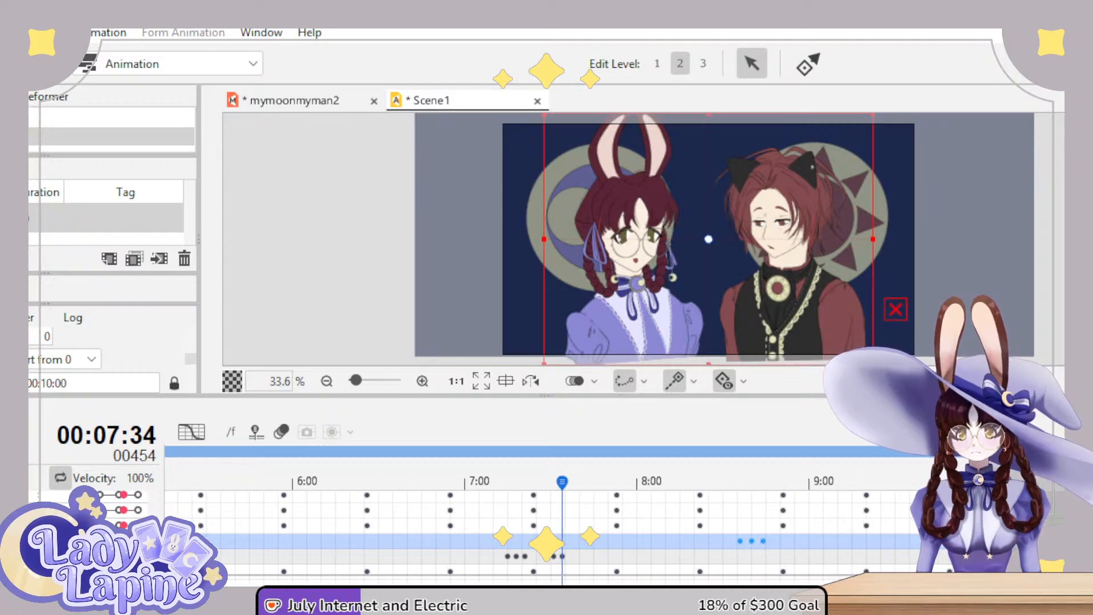
scroll(183, 451, left, 18)
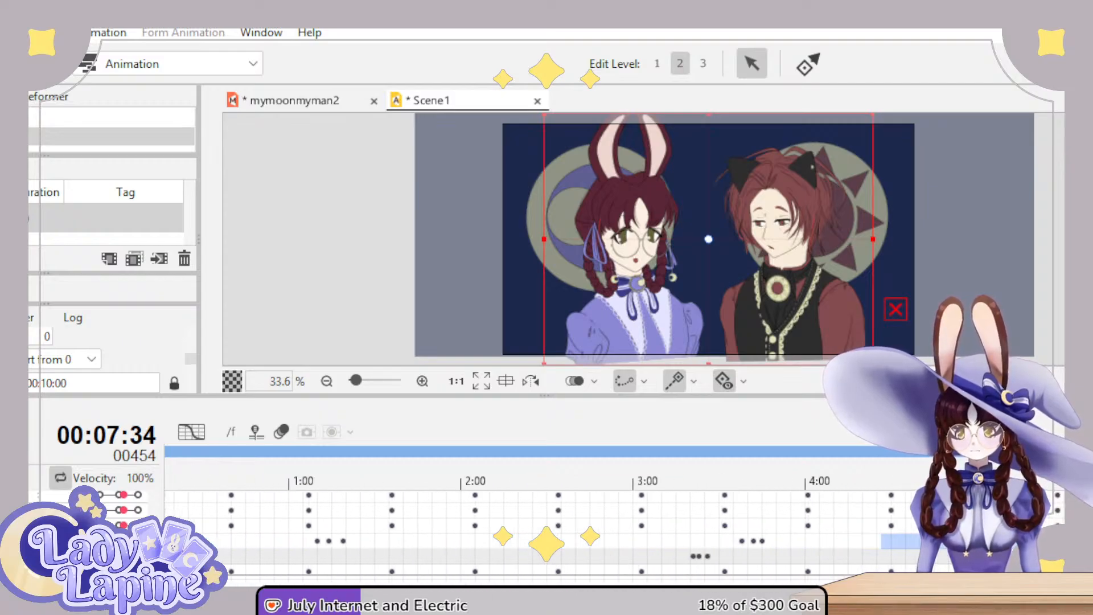
key(ctrl+shift+Left)
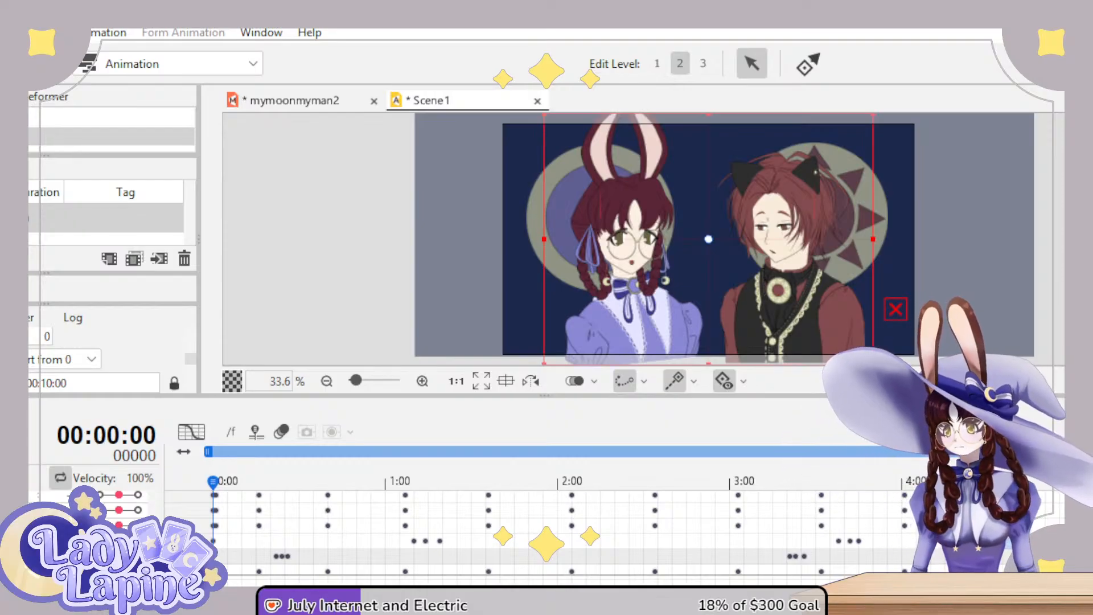
key(space)
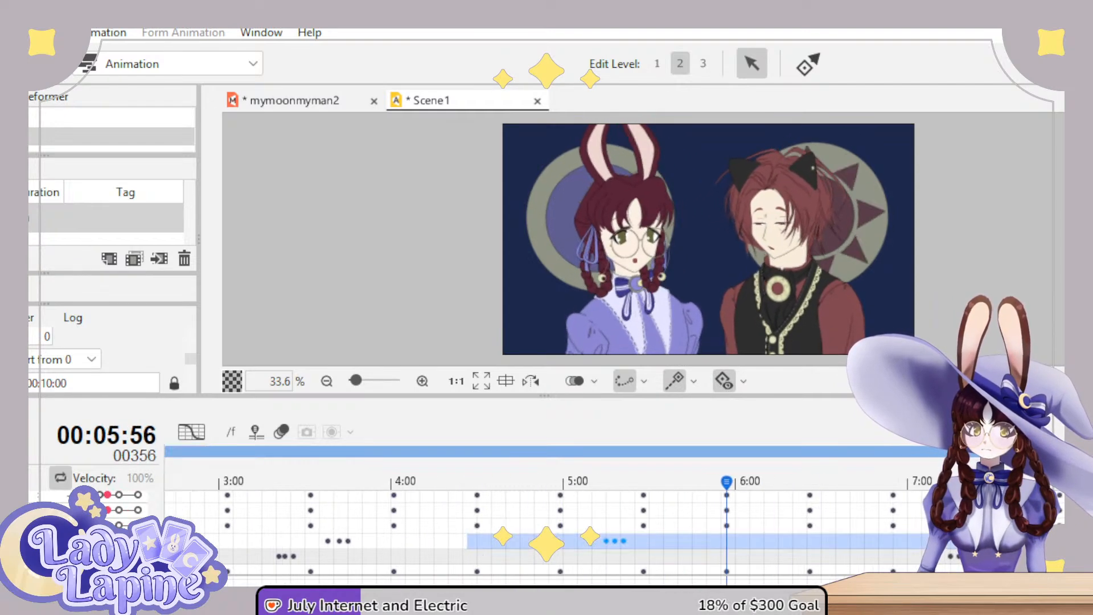
key(space)
drag(759, 489, 928, 487)
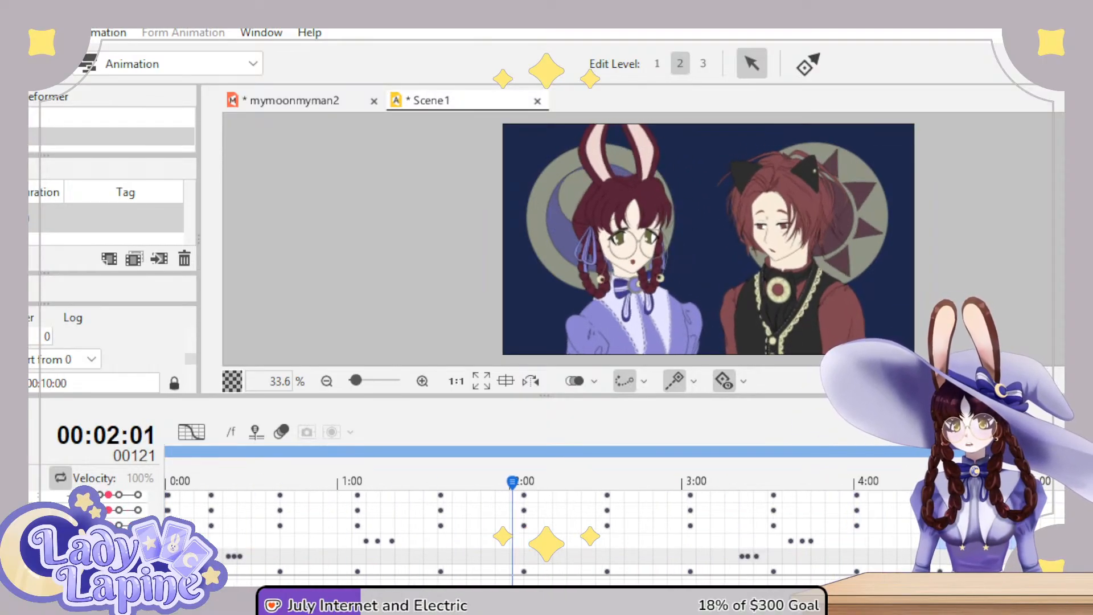
key(space)
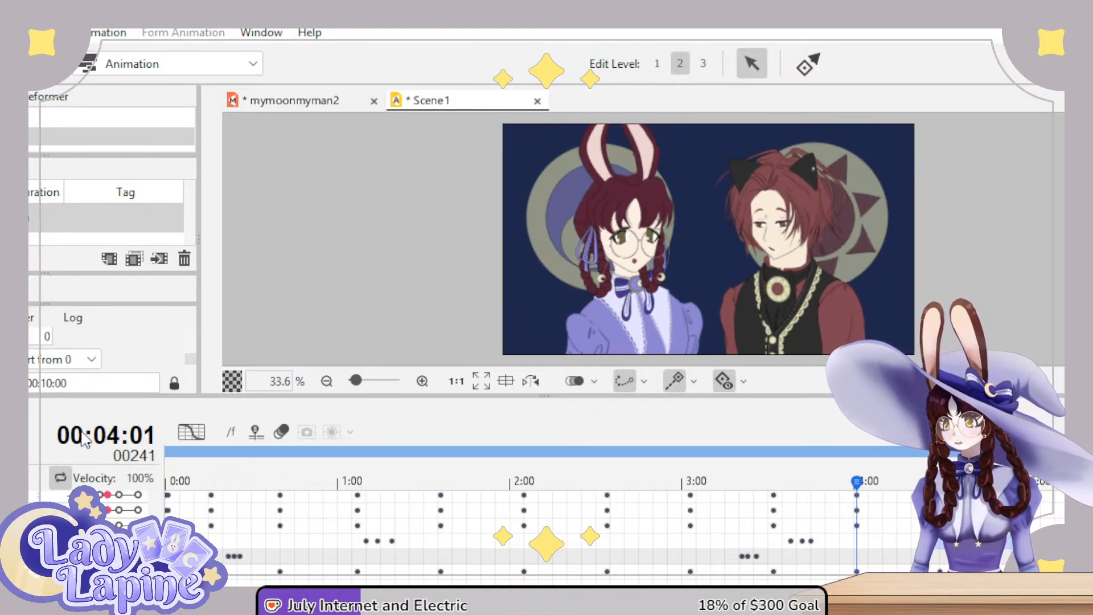
drag(342, 482, 117, 483)
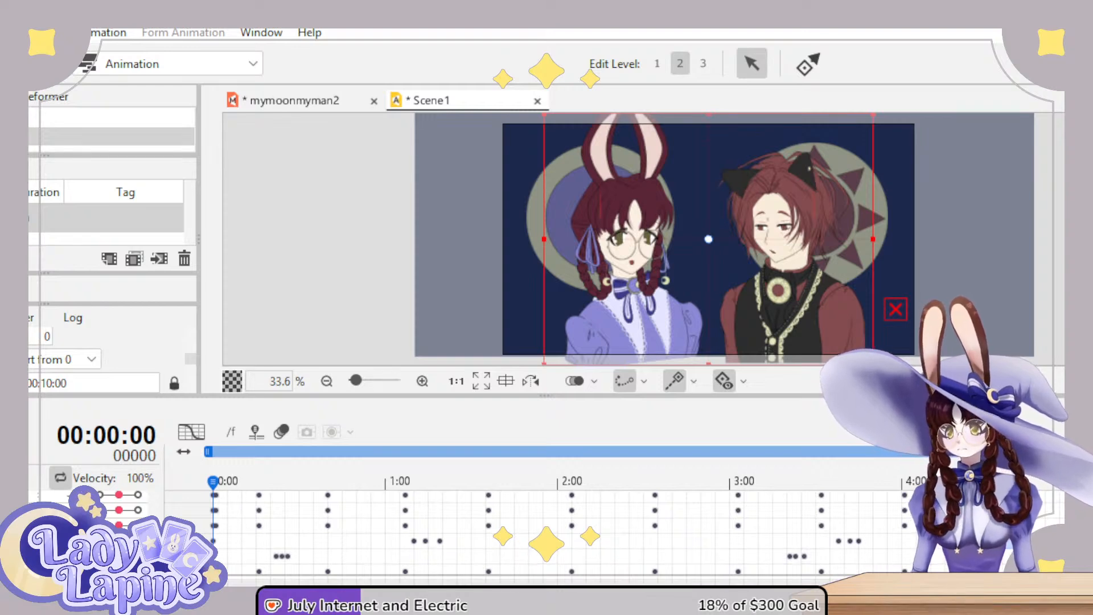
drag(215, 499, 701, 491)
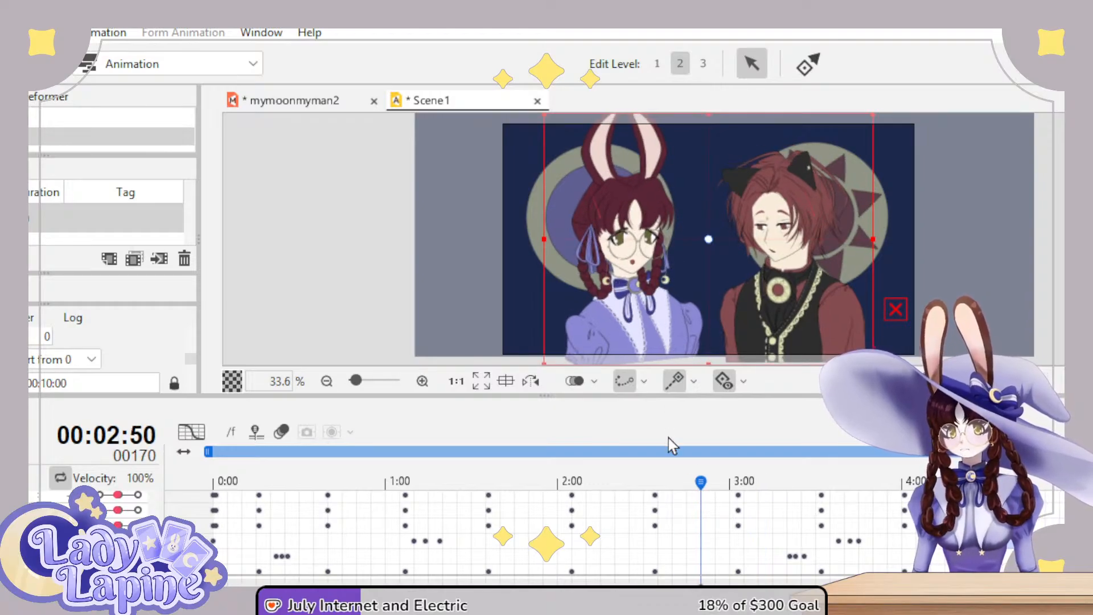
drag(702, 481, 157, 508)
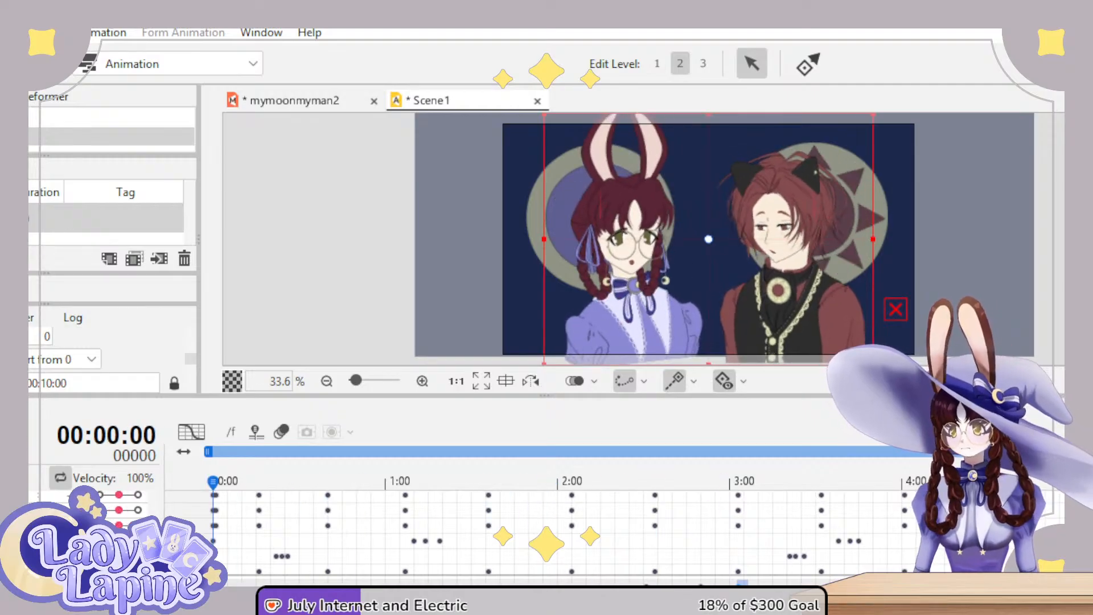
key(space)
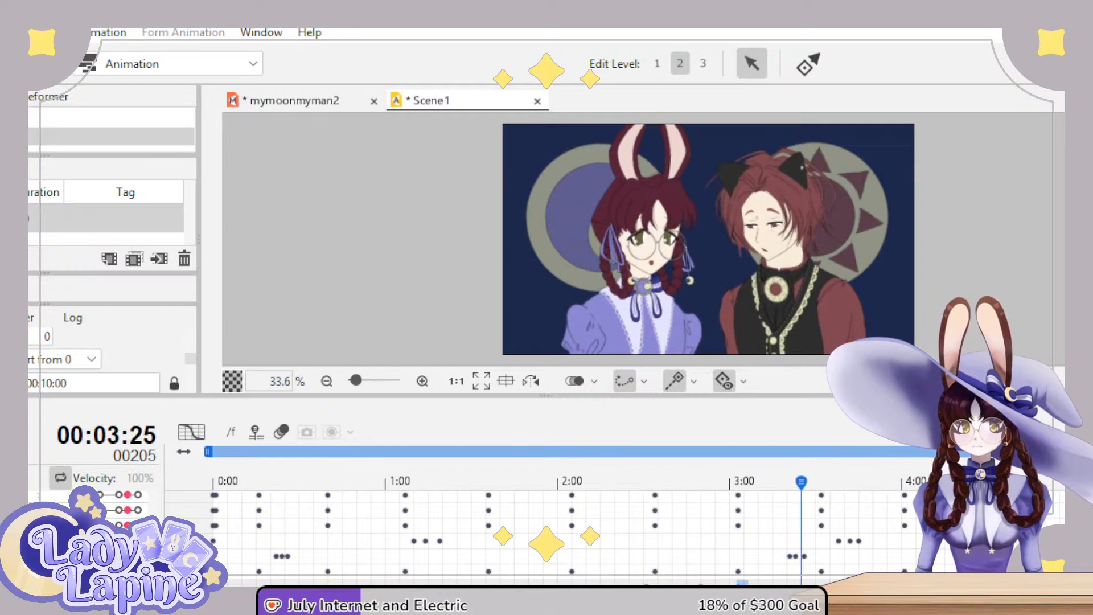
key(space)
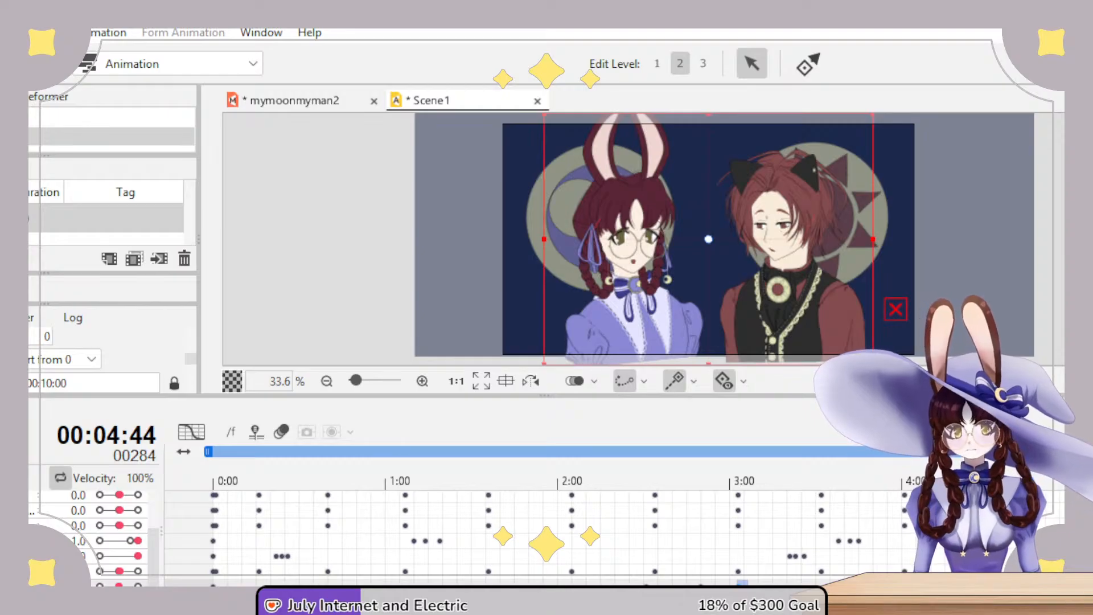
key(space)
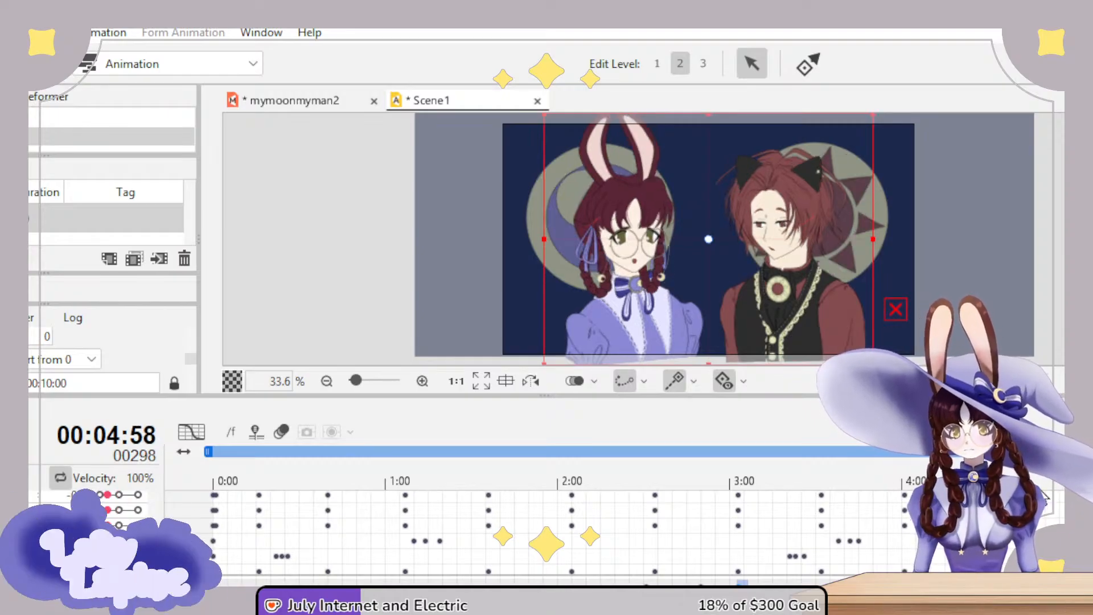
key(space)
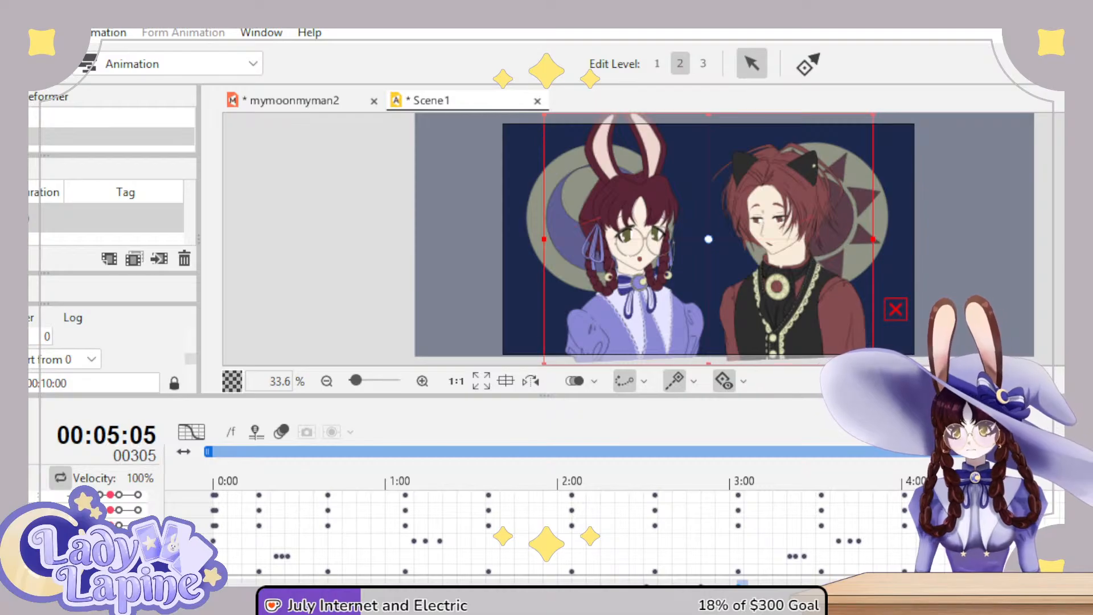
scroll(547, 529, right, 5)
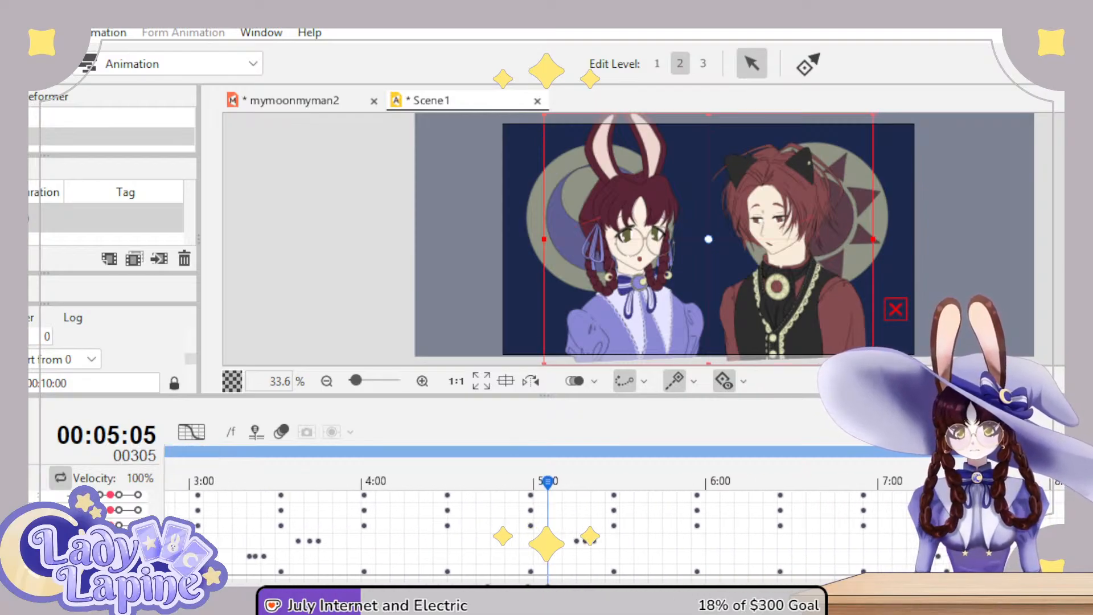
key(space)
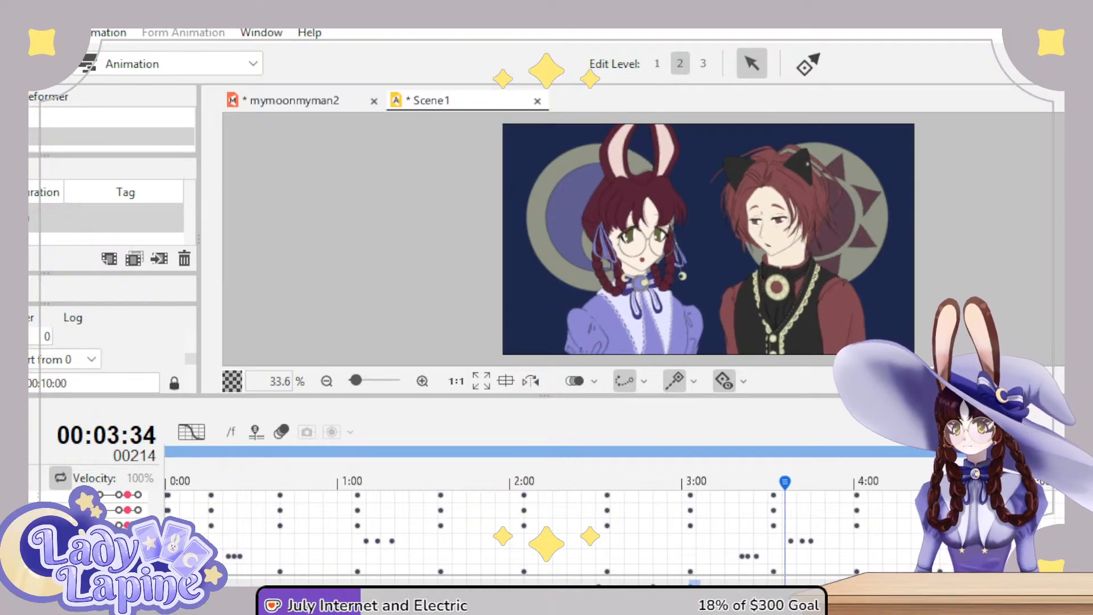
- Shorten Scene1's duration to 9:49 (589 frames) and save the scene while reviewing its playback
scroll(478, 529, right, 15)
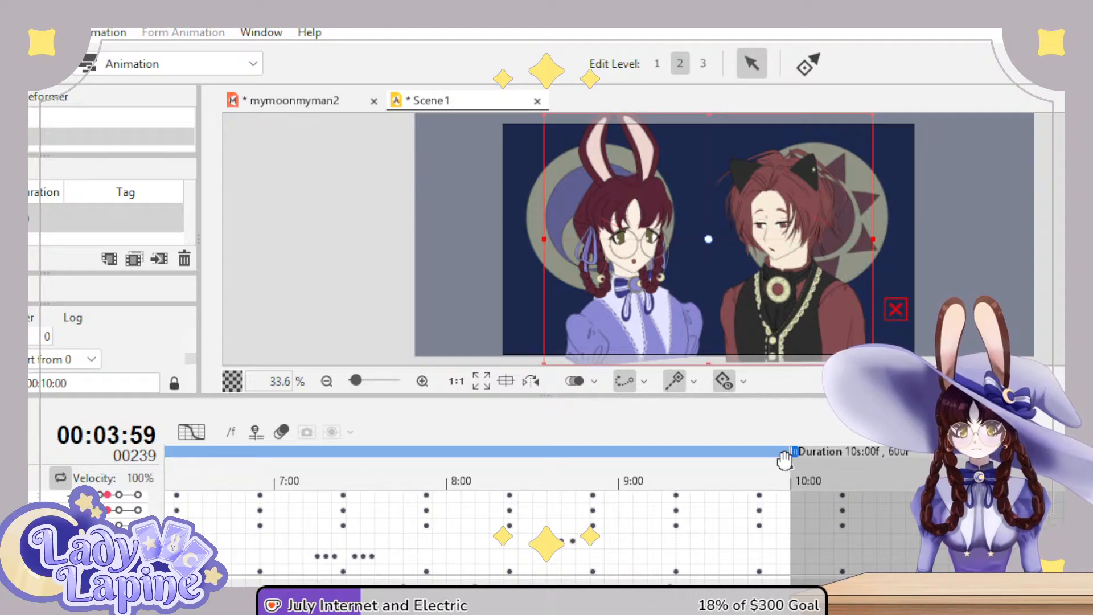
mouse_move(784, 458)
mouse_down()
mouse_move(748, 458)
mouse_move(767, 459)
mouse_up()
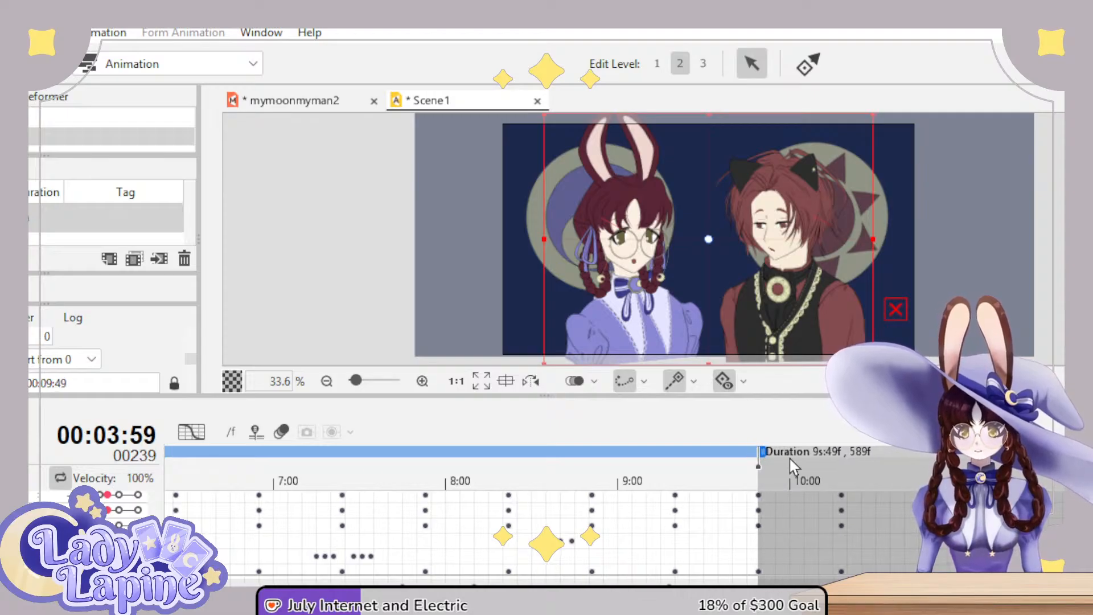
key(space)
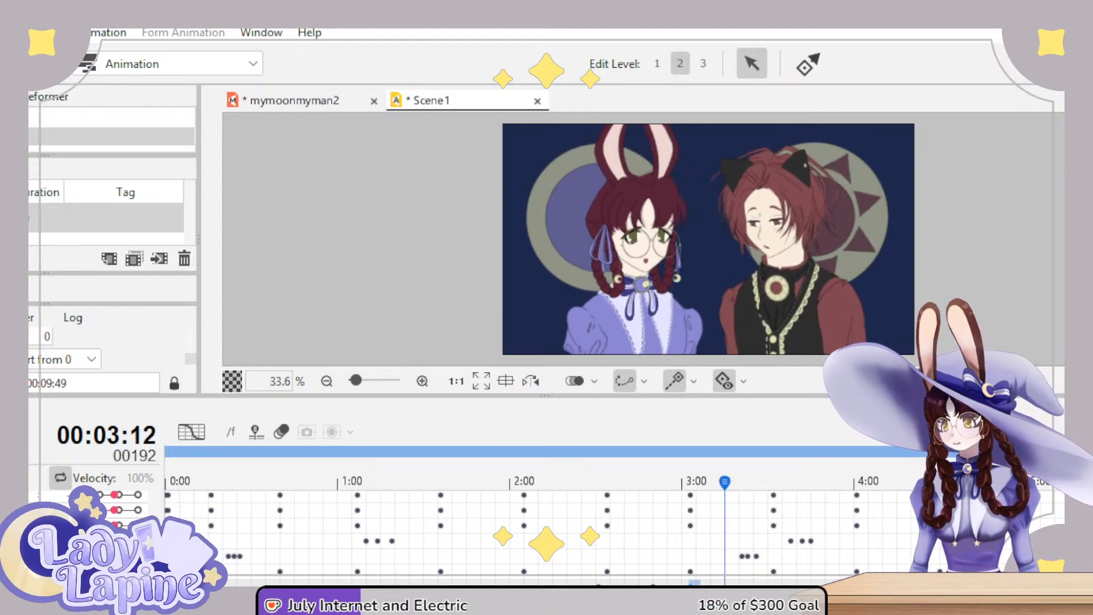
key(ctrl+s)
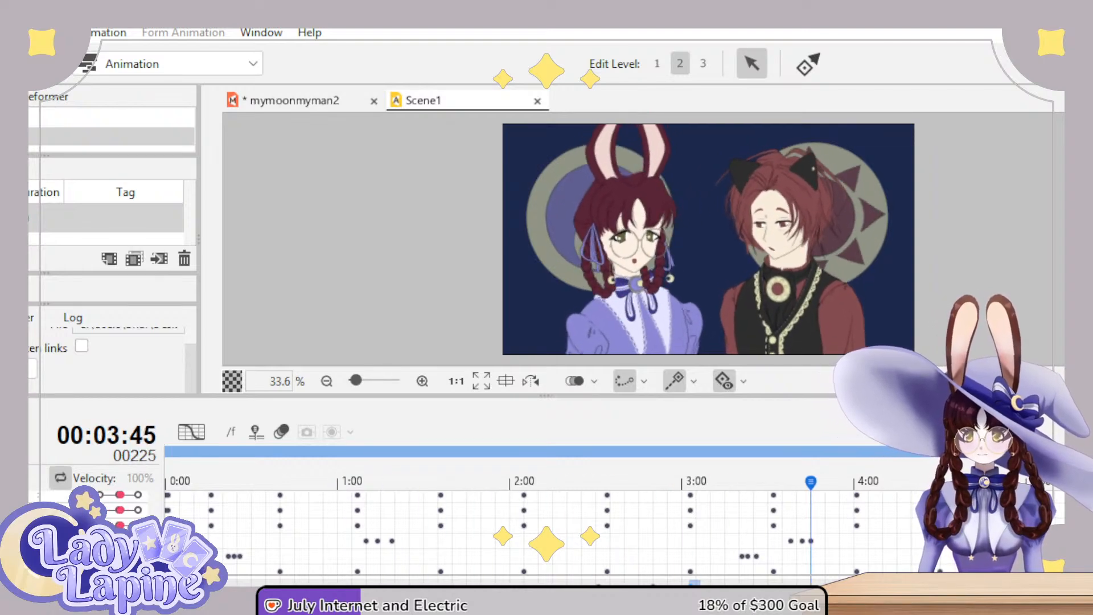
key(space)
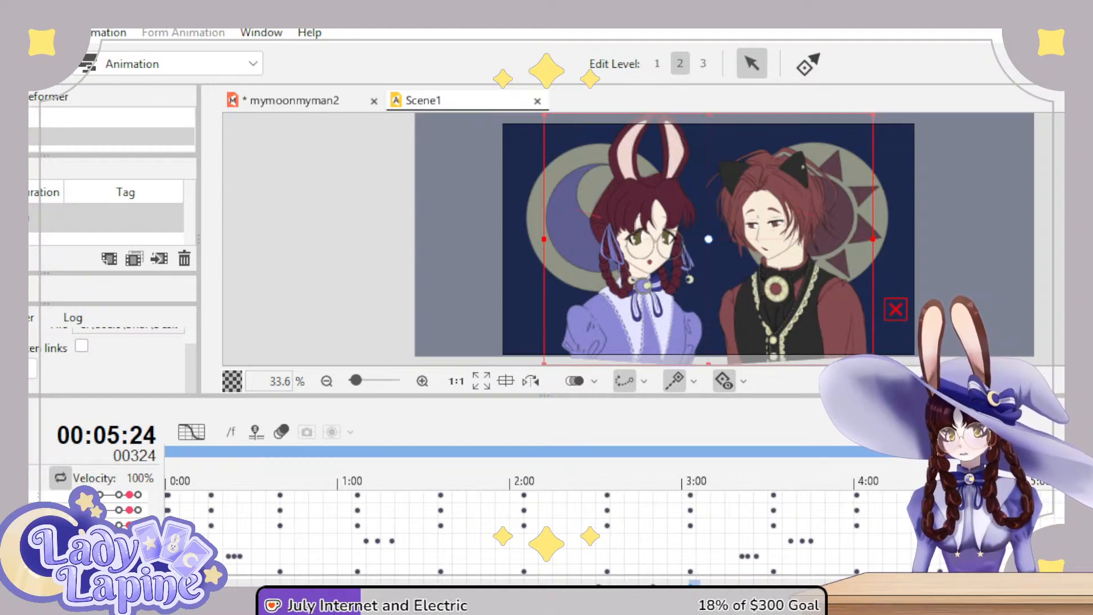
- Switch to the mymoonmyman2 model and extend the music parameter's maximum to 2.0
click(276, 102)
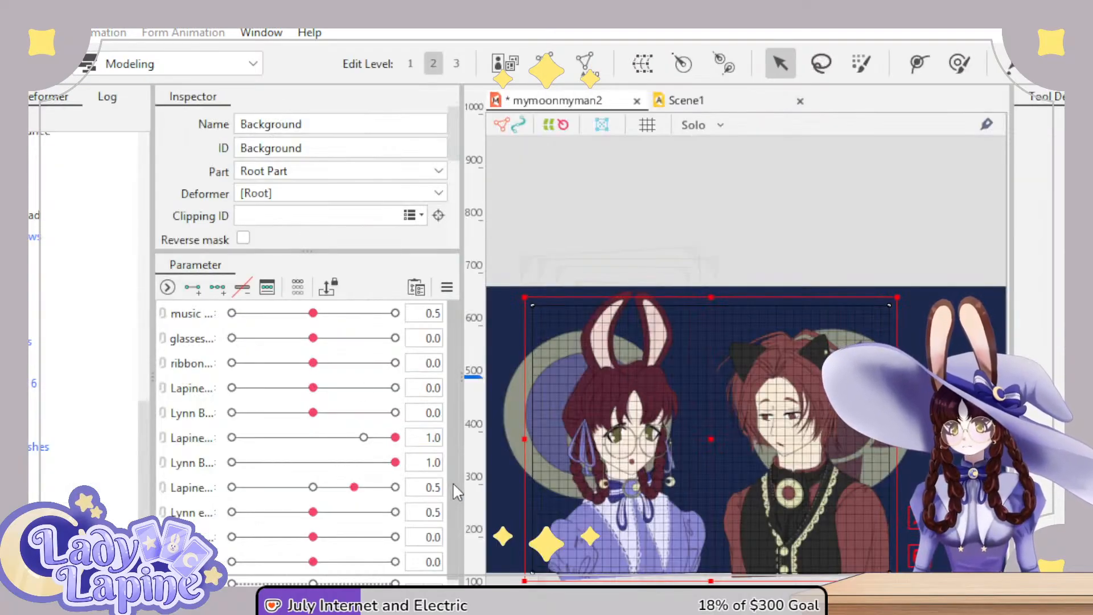
drag(313, 313, 392, 313)
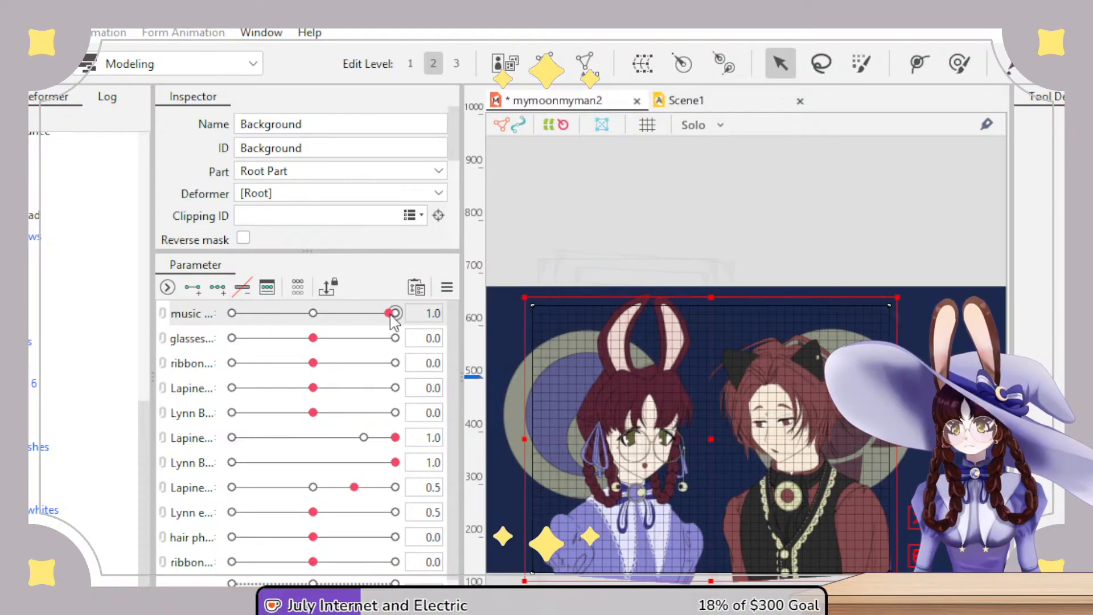
click(191, 319)
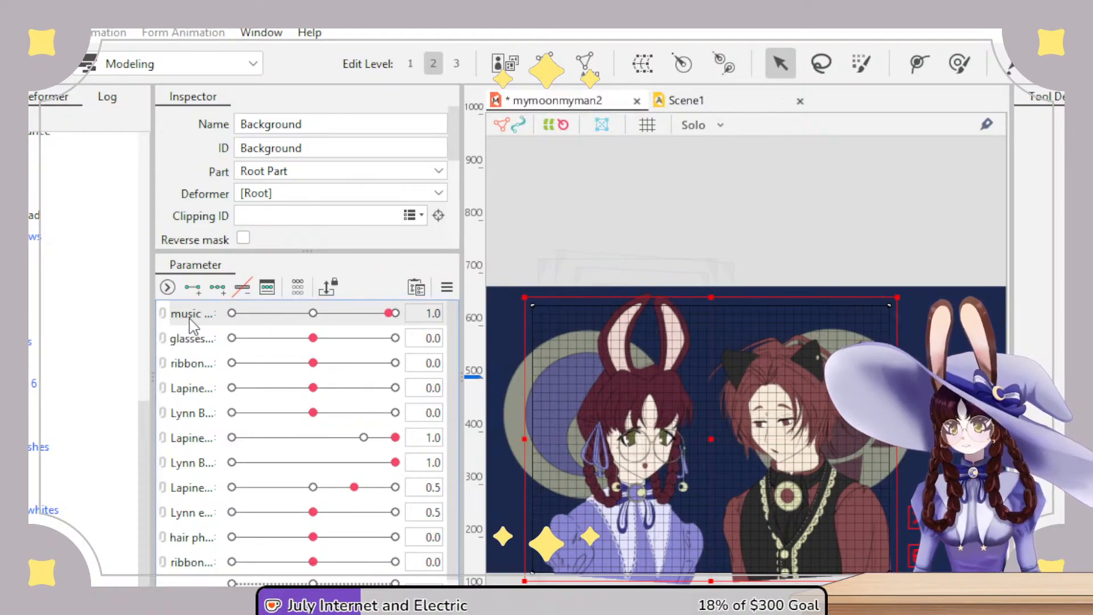
click(233, 339)
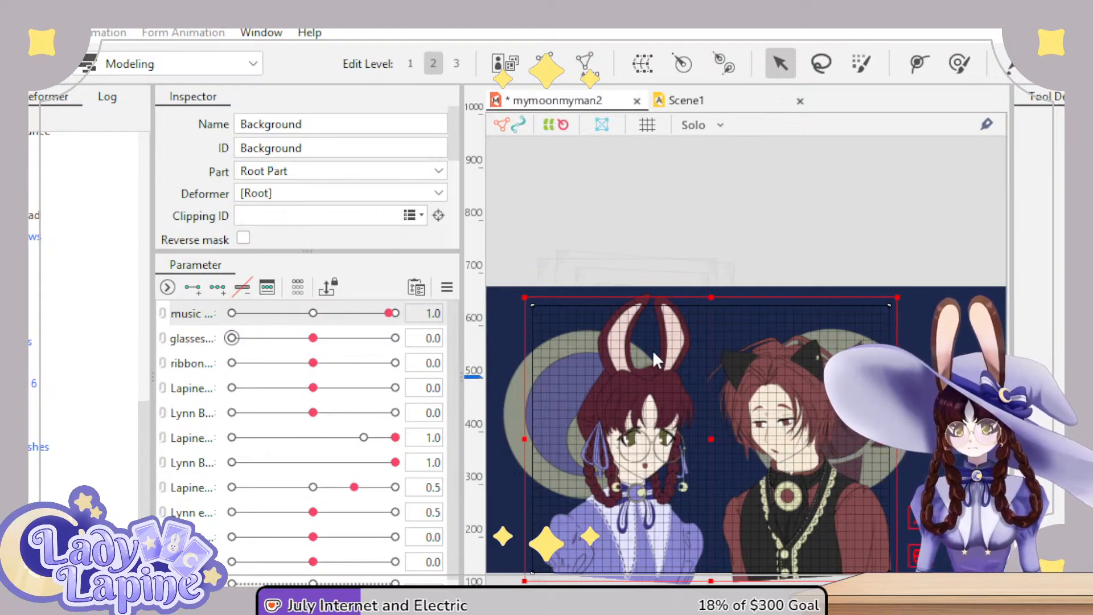
click(508, 473)
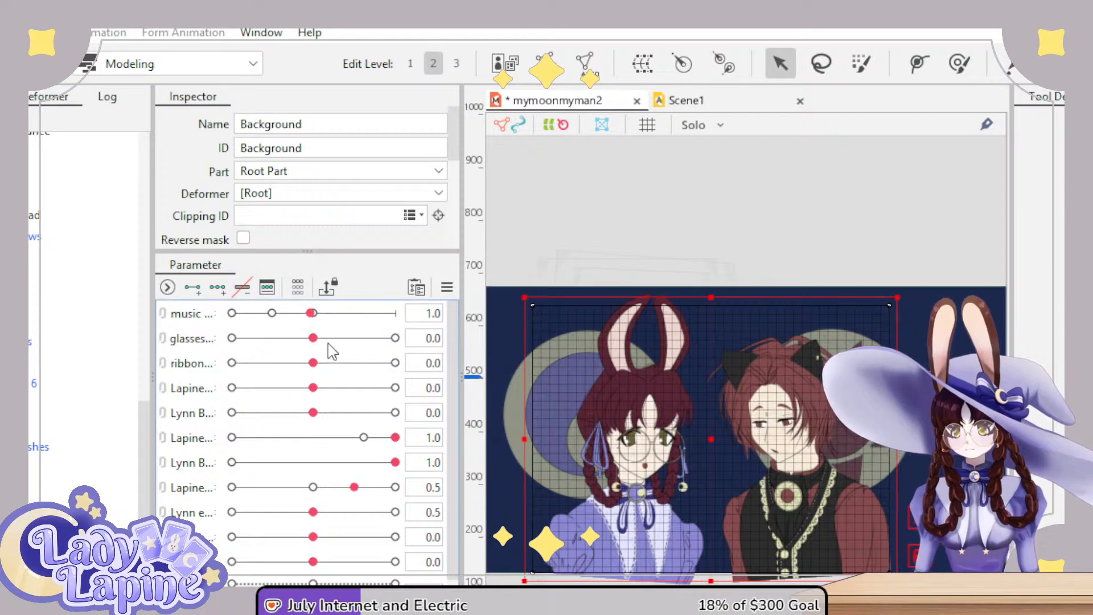
- Select every object in the model and add music parameter keys at 2.0 and 1.5
drag(312, 313, 395, 314)
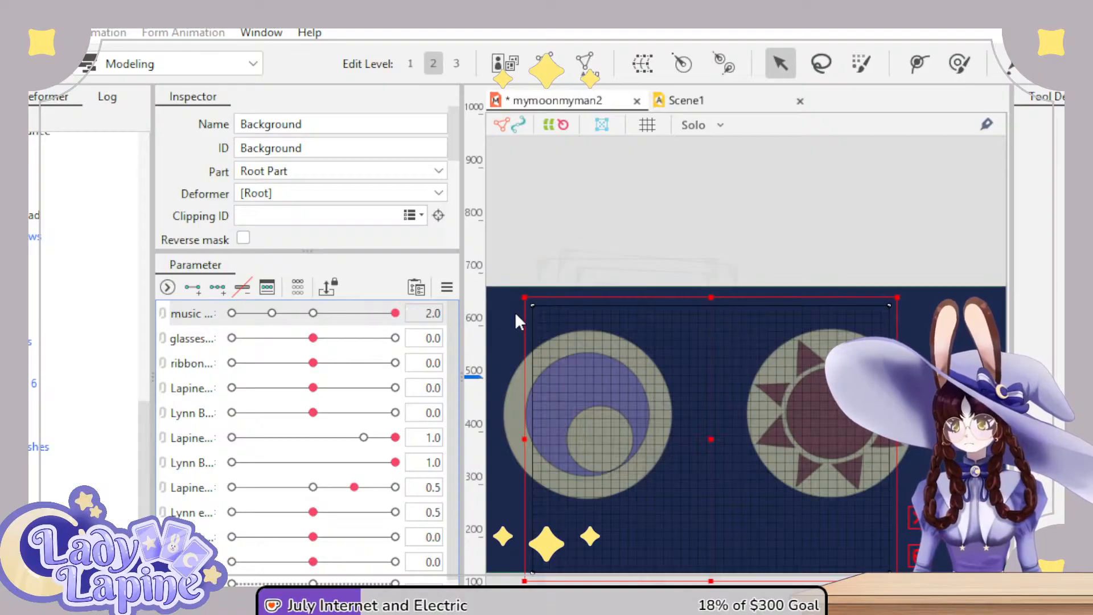
key(ctrl+a)
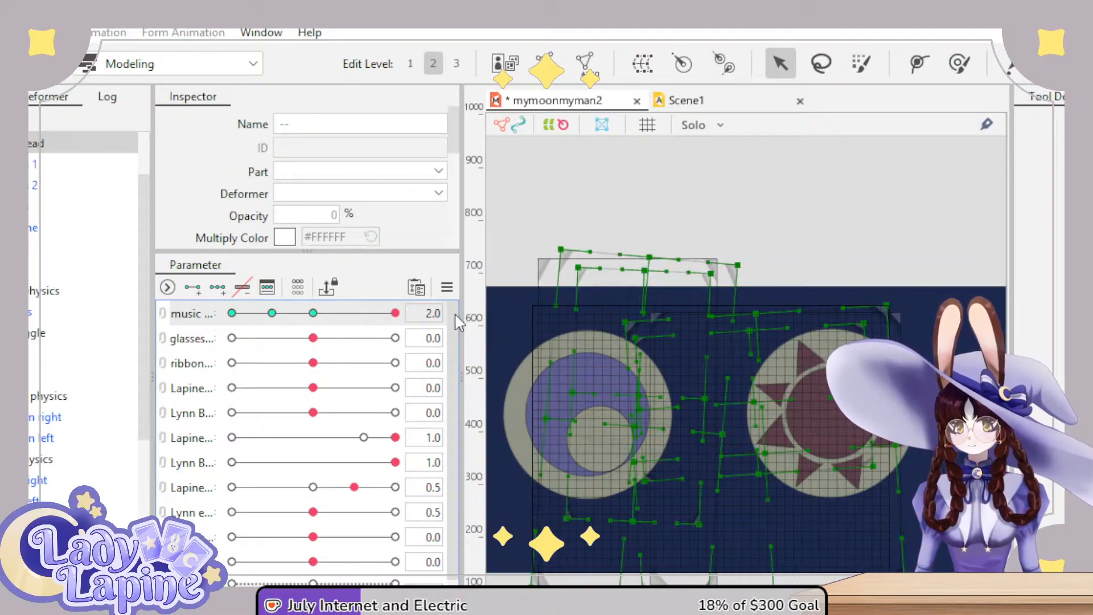
click(351, 314)
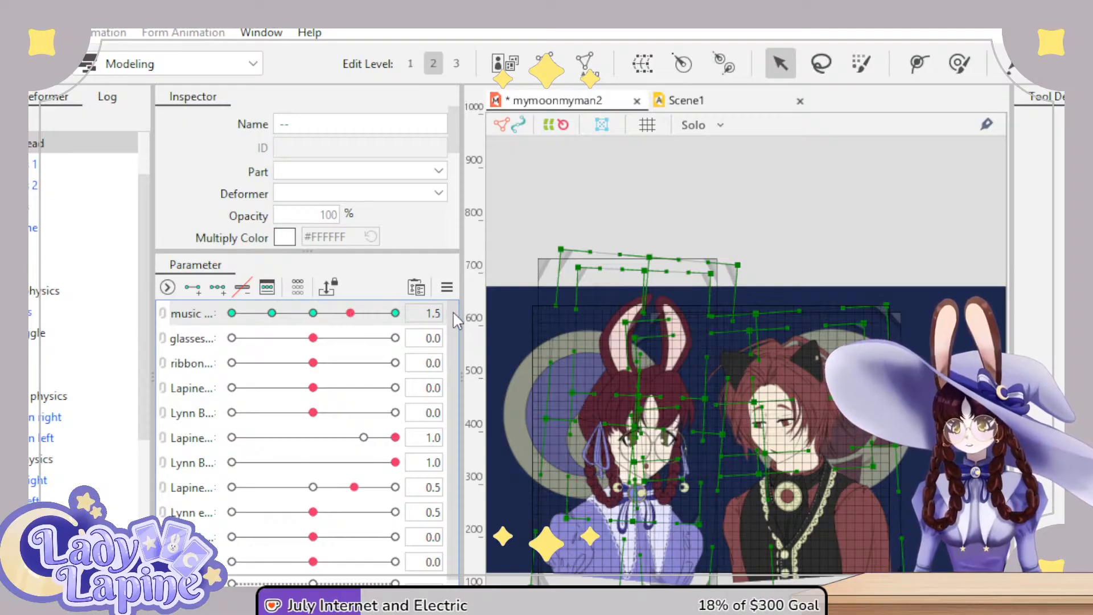
drag(356, 313, 315, 320)
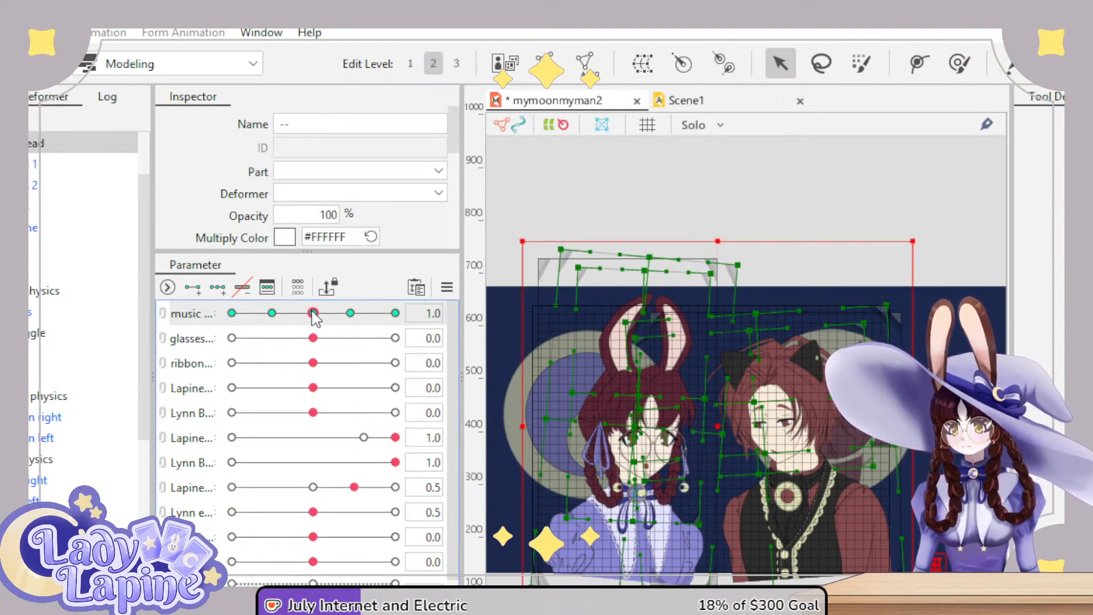
- Copy the combined pose of the music bounce and lapine head deformers from music value 0.5 to the 1.5 key
scroll(47, 314, up, 2)
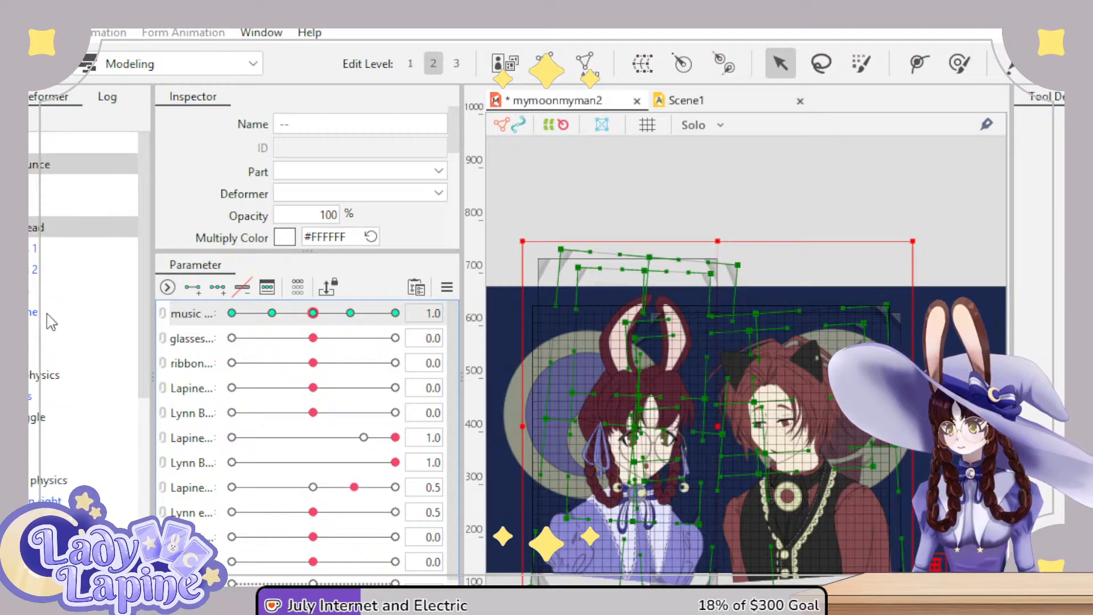
click(47, 227)
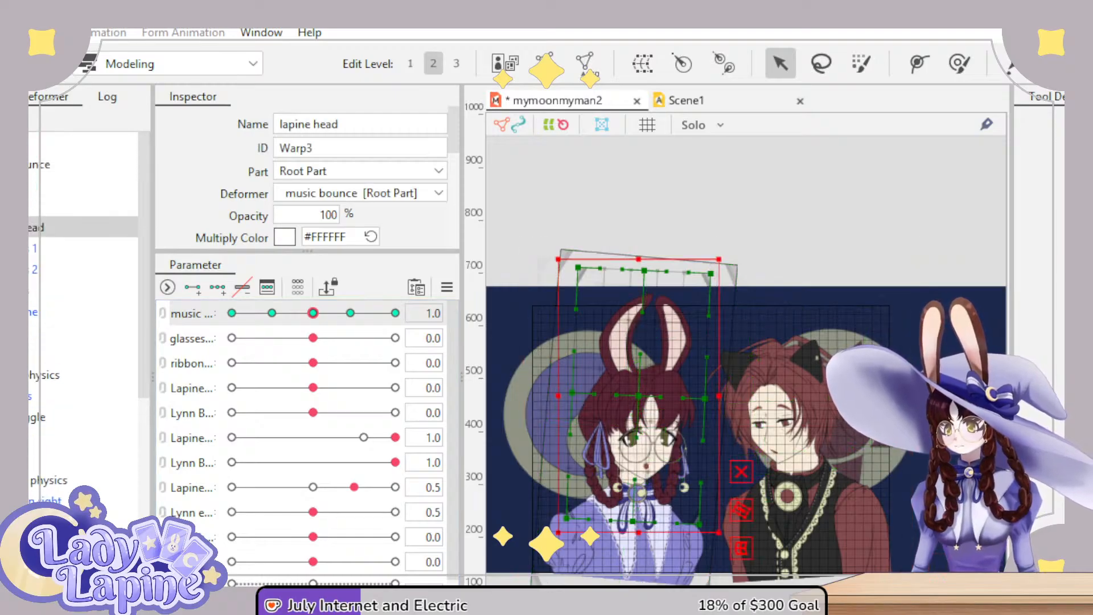
shift+click(48, 164)
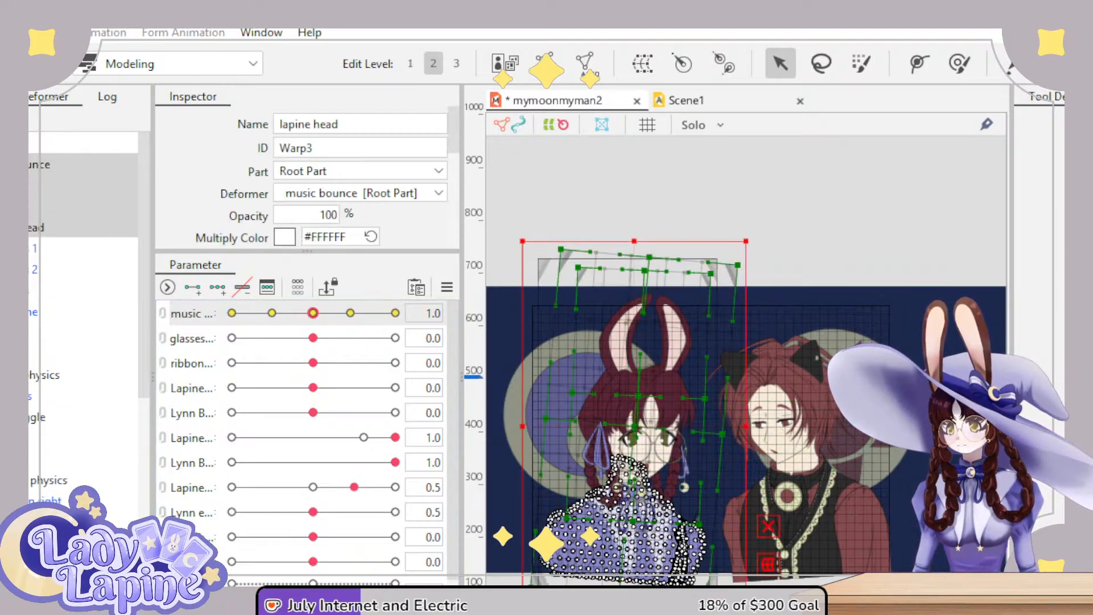
click(47, 228)
ctrl+click(47, 164)
drag(312, 313, 274, 319)
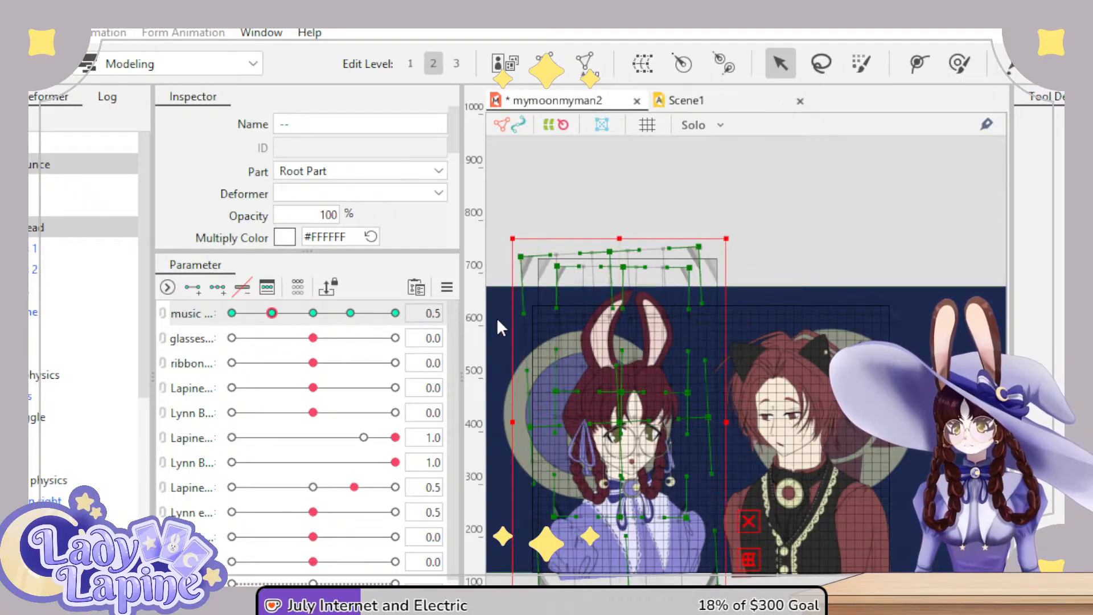
click(272, 314)
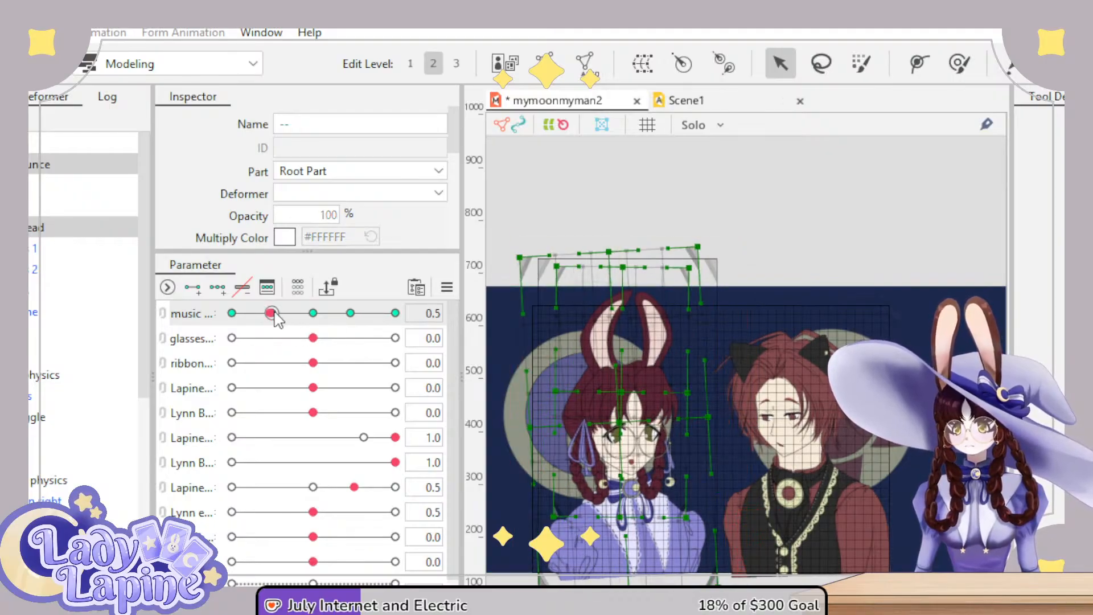
drag(498, 206, 772, 288)
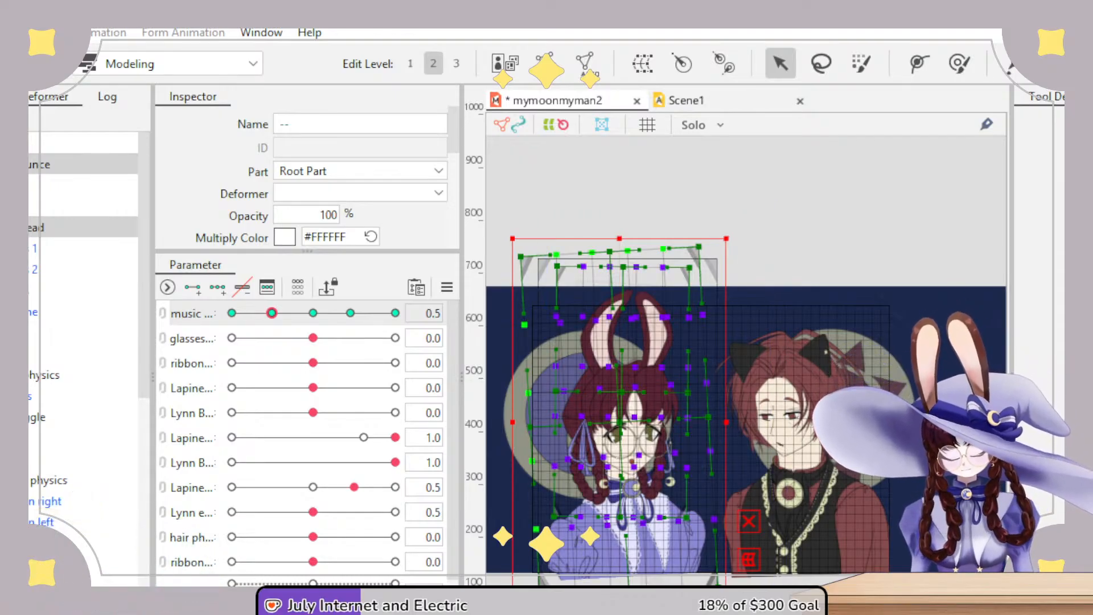
click(351, 314)
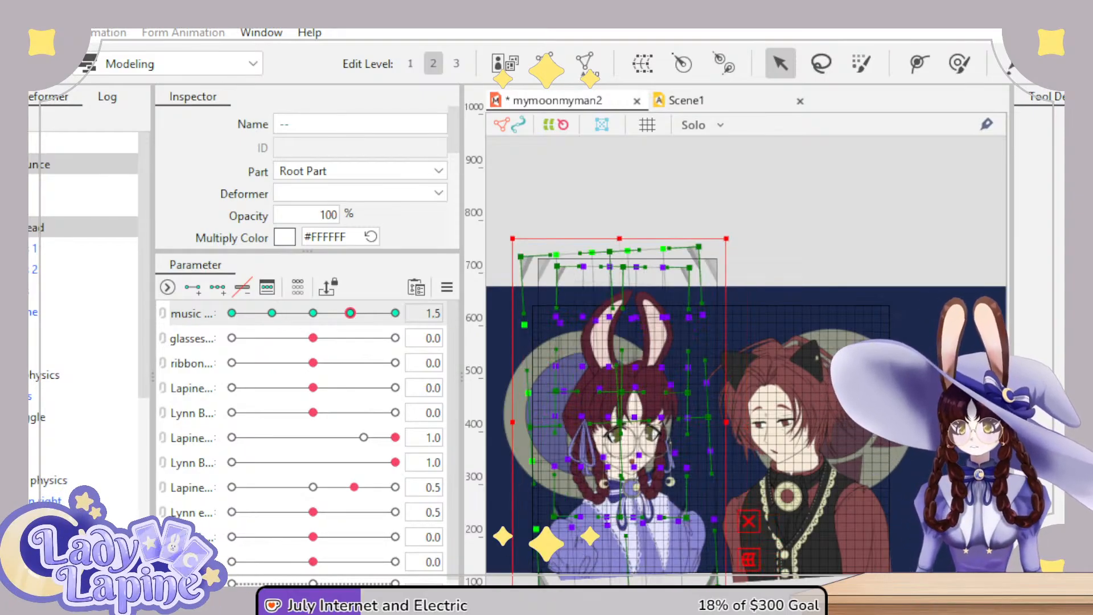
- Compare the bunny-eared character's lean at music values 0.0 and 1.0
drag(349, 313, 234, 322)
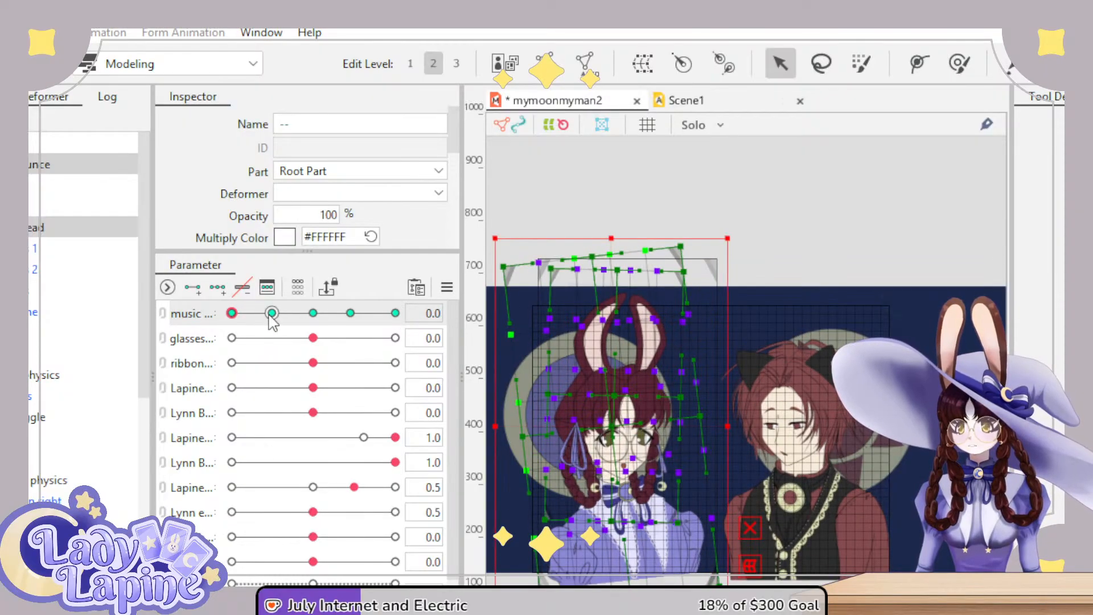
scroll(868, 171, down, 2)
scroll(585, 191, up, 2)
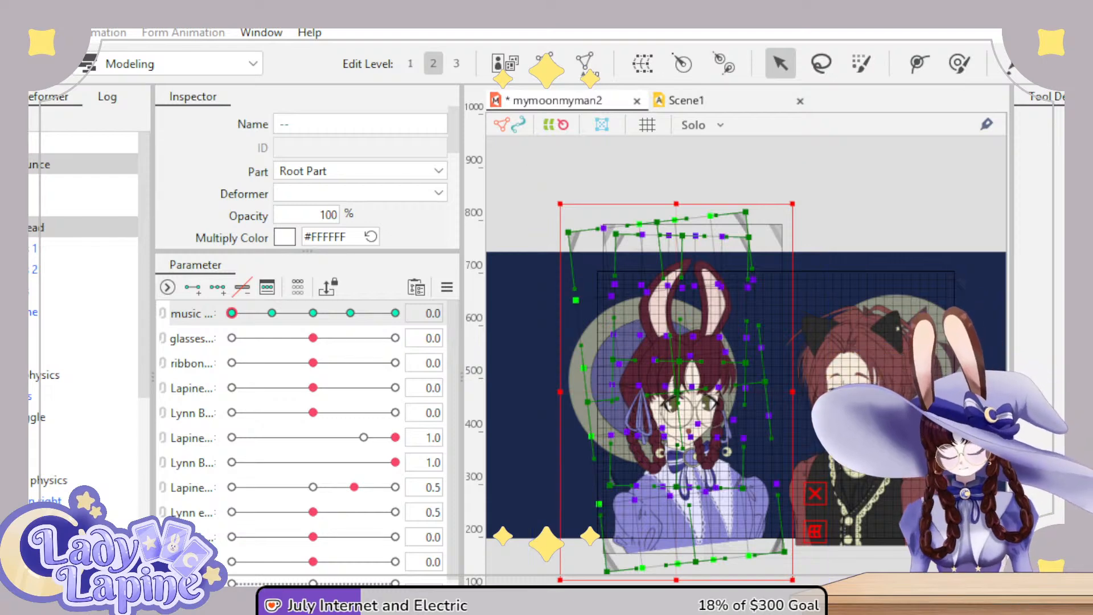
click(313, 313)
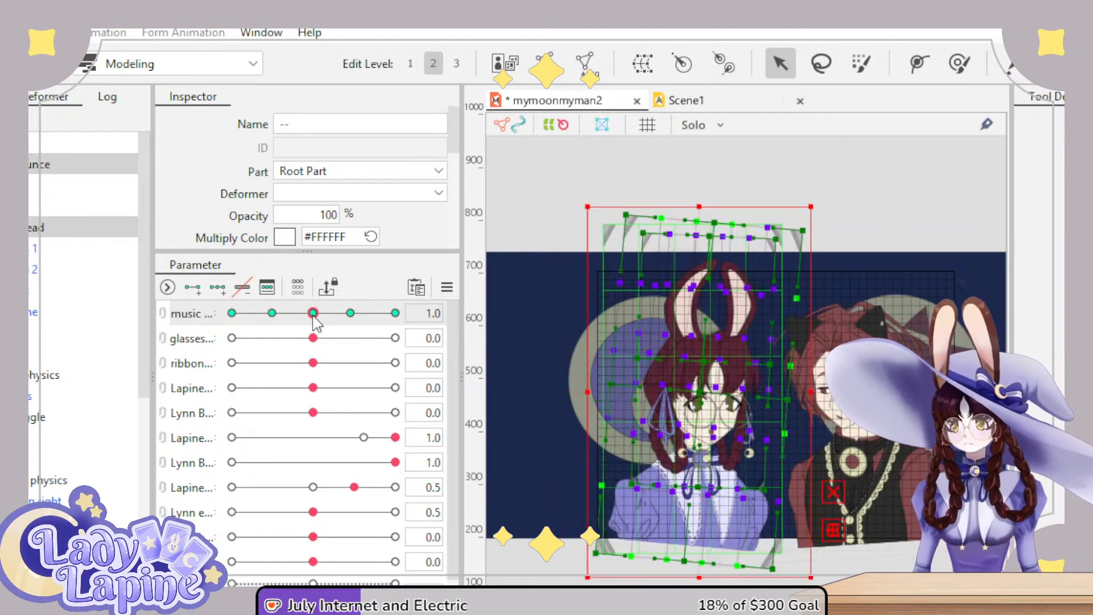
drag(313, 313, 323, 333)
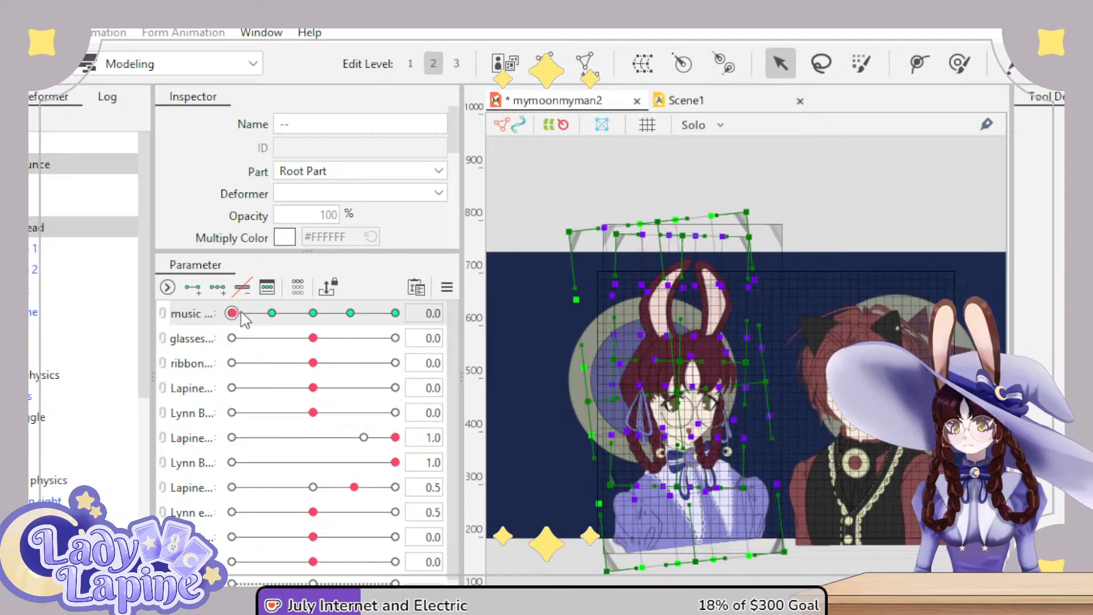
click(313, 313)
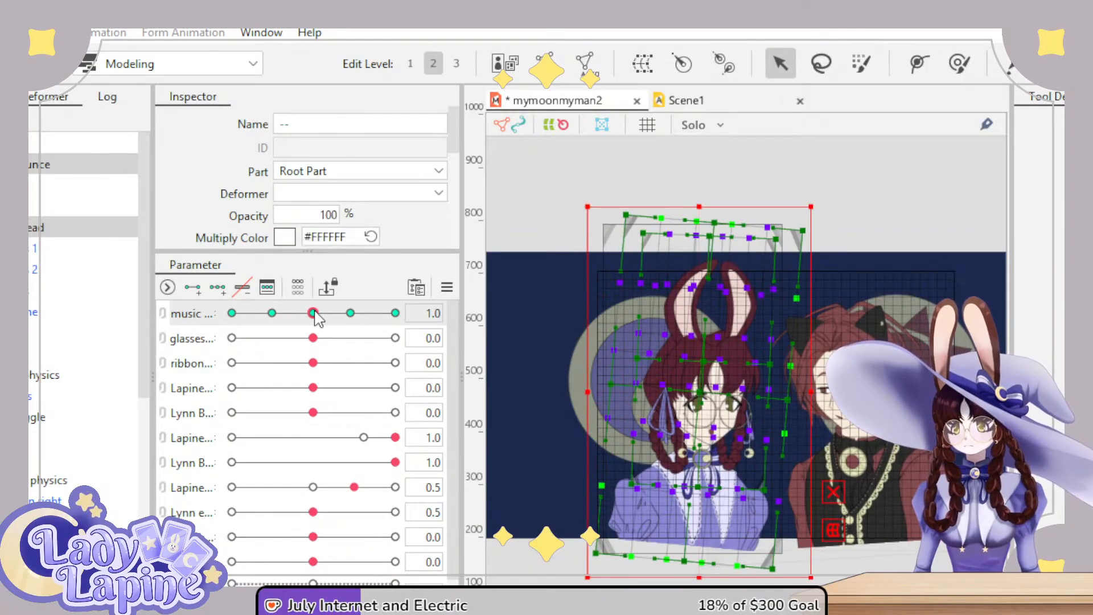
- Extend the music parameter's maximum to 3.0 and add keys at 3.0 and 2.5 for the two selected deformers
click(183, 320)
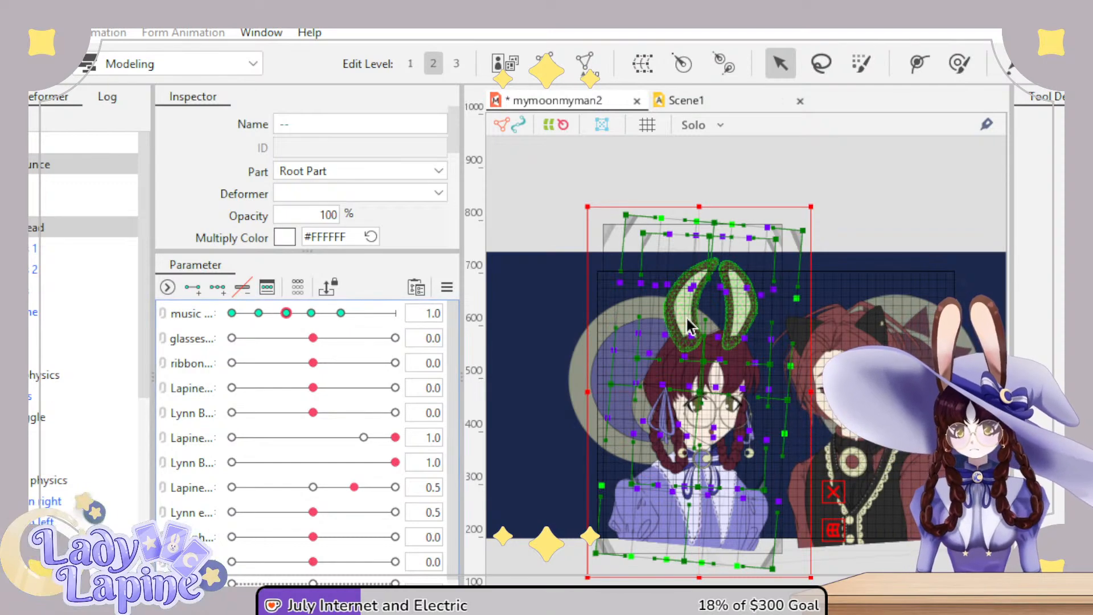
drag(289, 317, 391, 314)
click(391, 314)
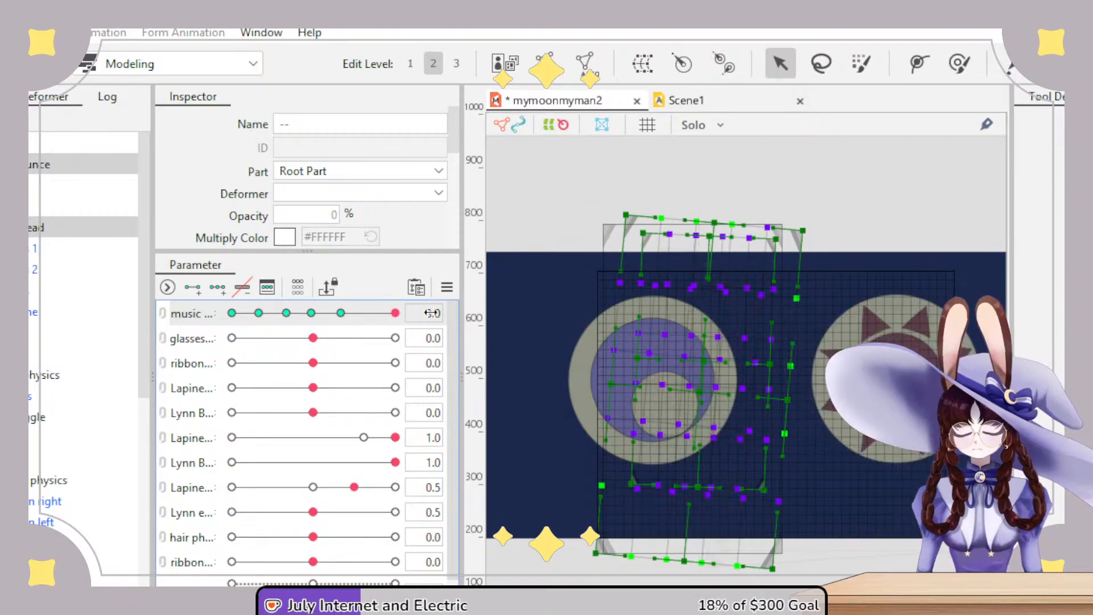
click(369, 314)
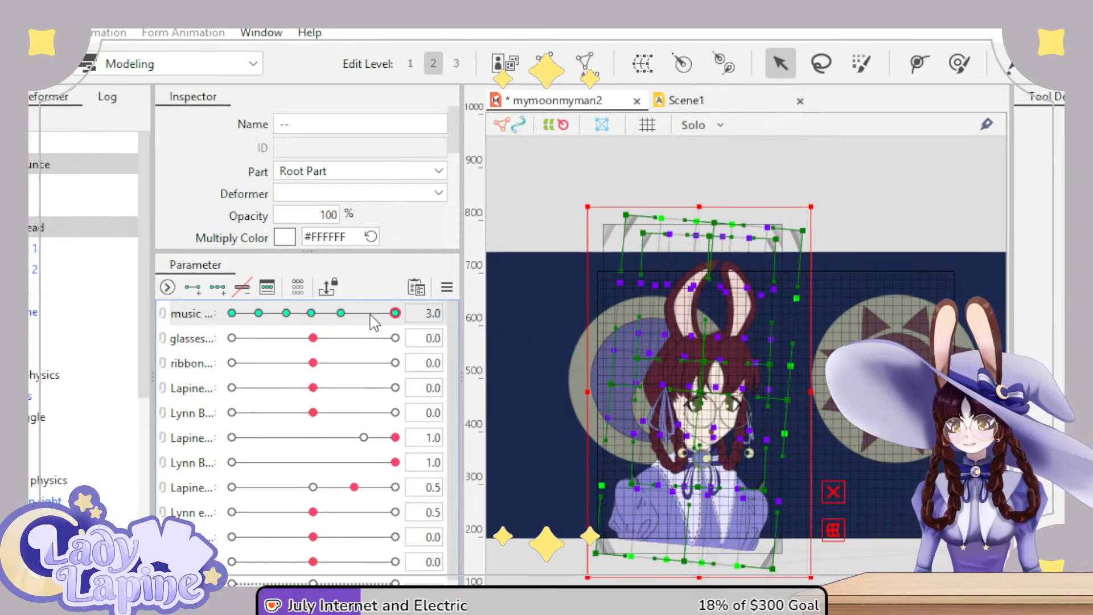
click(369, 314)
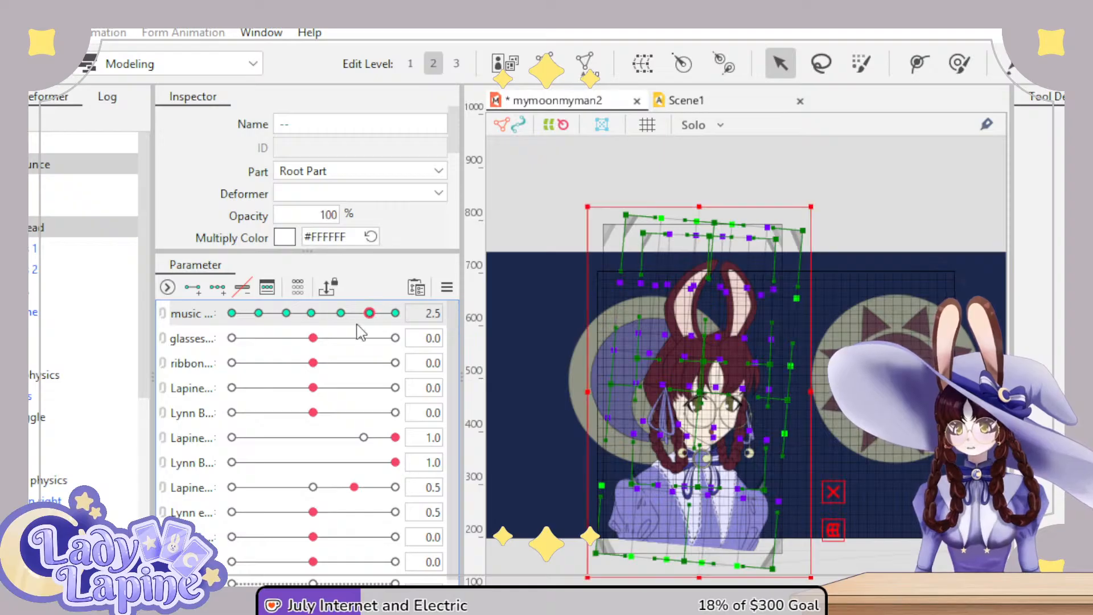
drag(369, 320, 287, 320)
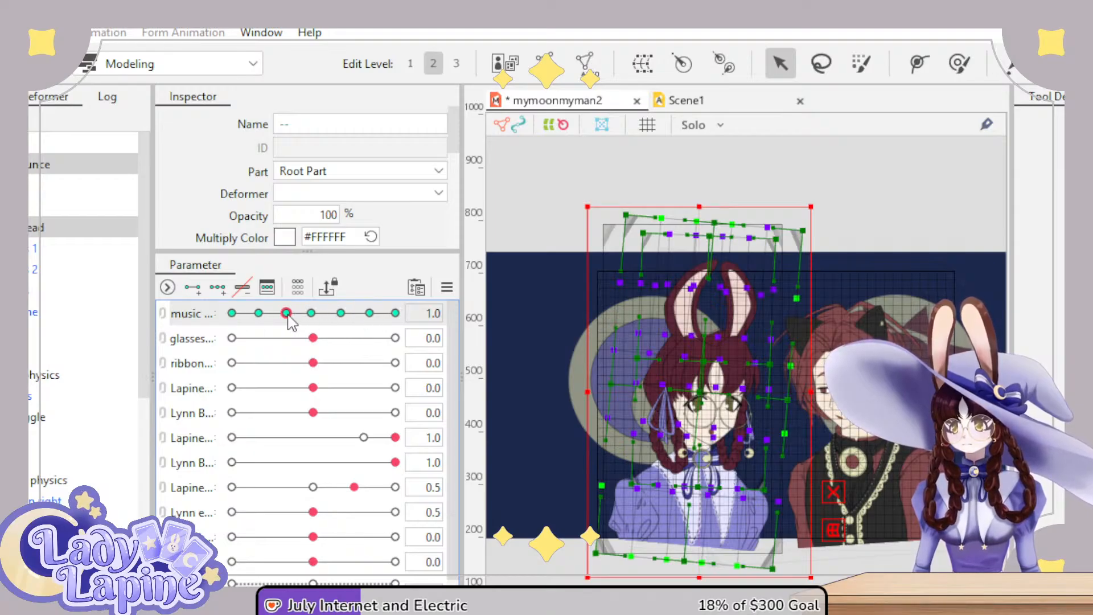
click(371, 314)
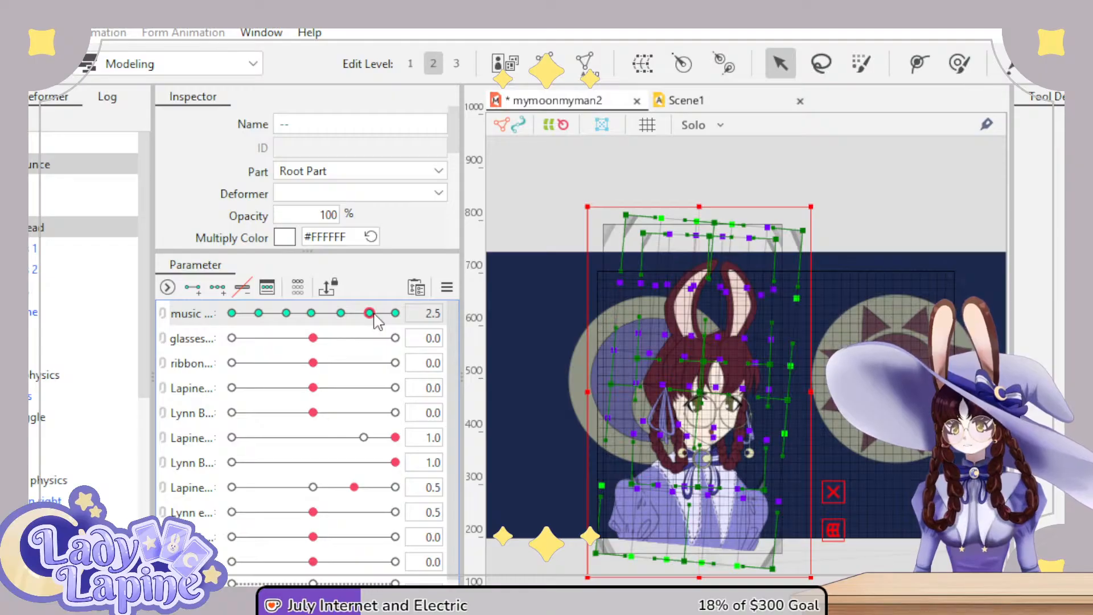
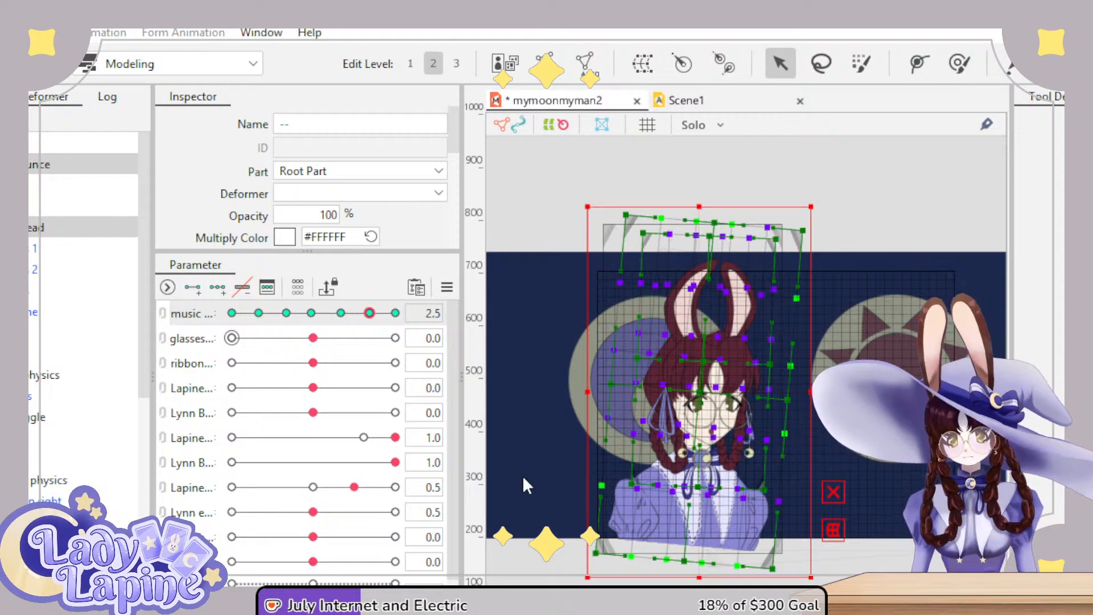
- Try limiting the music parameter's maximum to 2.5 with a key there for the whole model, and undo the attempt
click(629, 375)
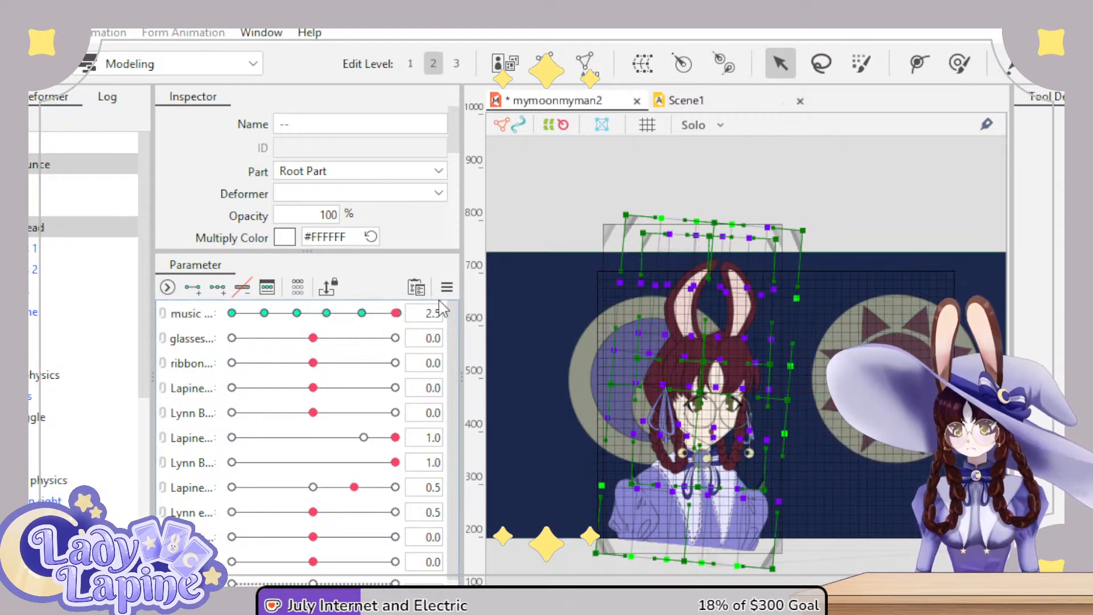
mouse_move(393, 313)
mouse_down()
mouse_move(234, 313)
mouse_move(398, 313)
mouse_up()
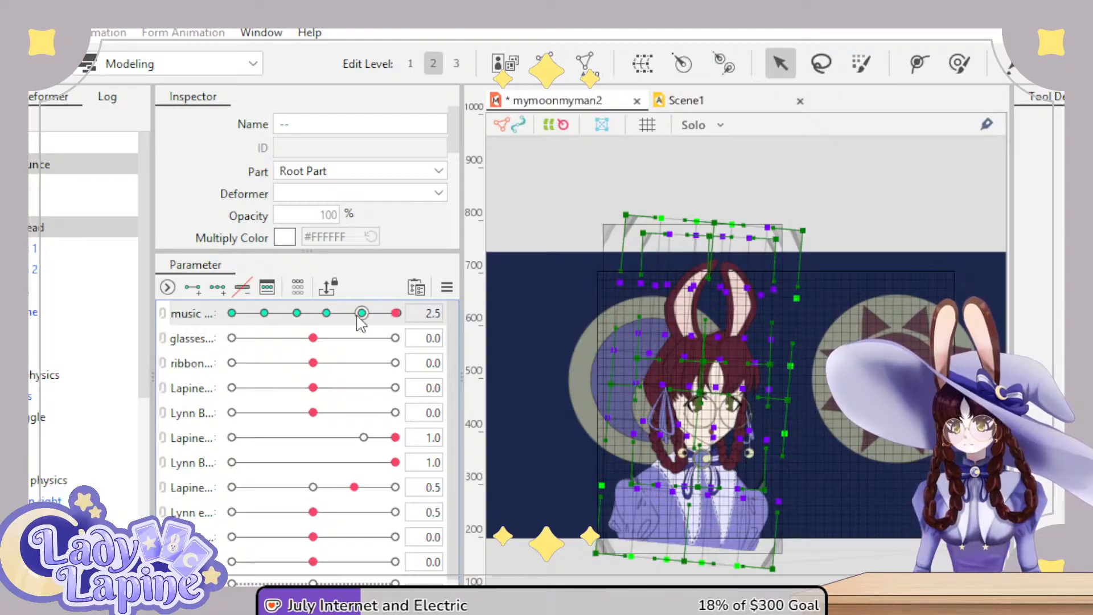
click(524, 320)
drag(388, 319, 409, 312)
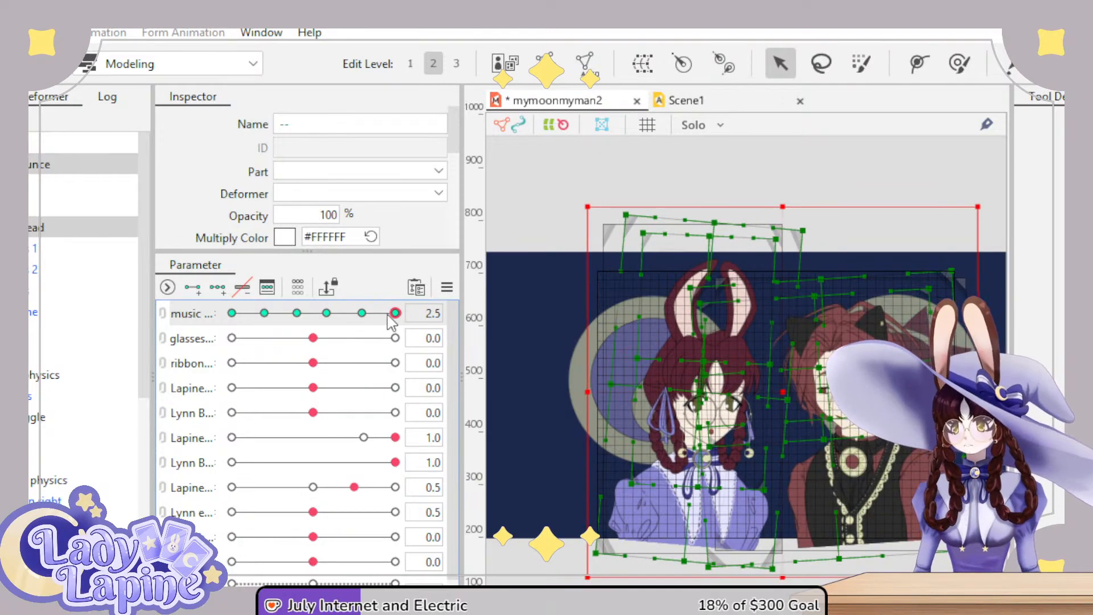
drag(398, 317, 235, 314)
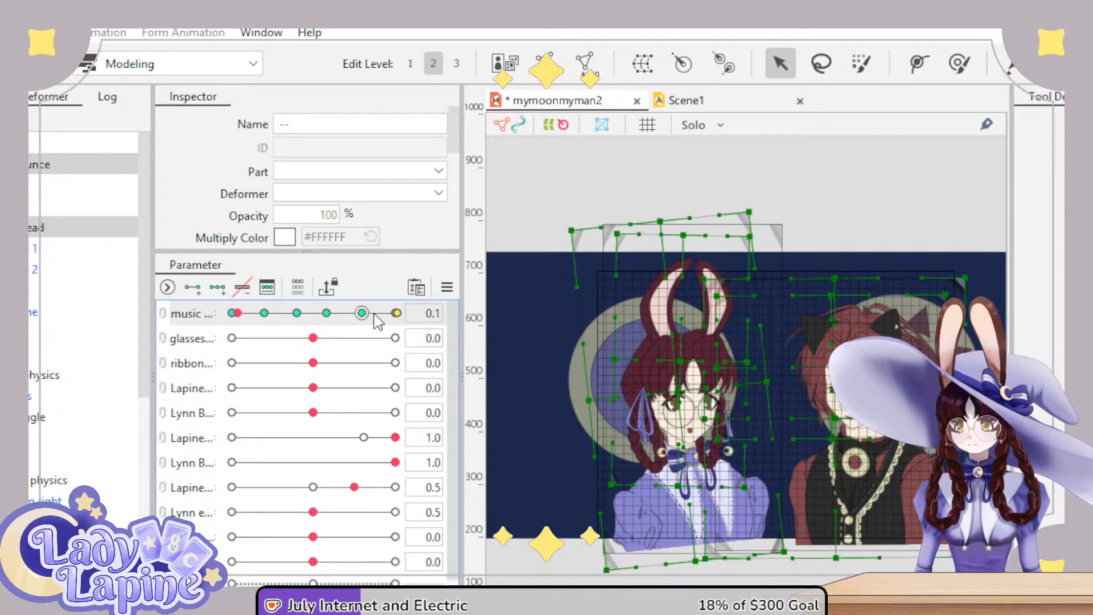
drag(392, 317, 398, 319)
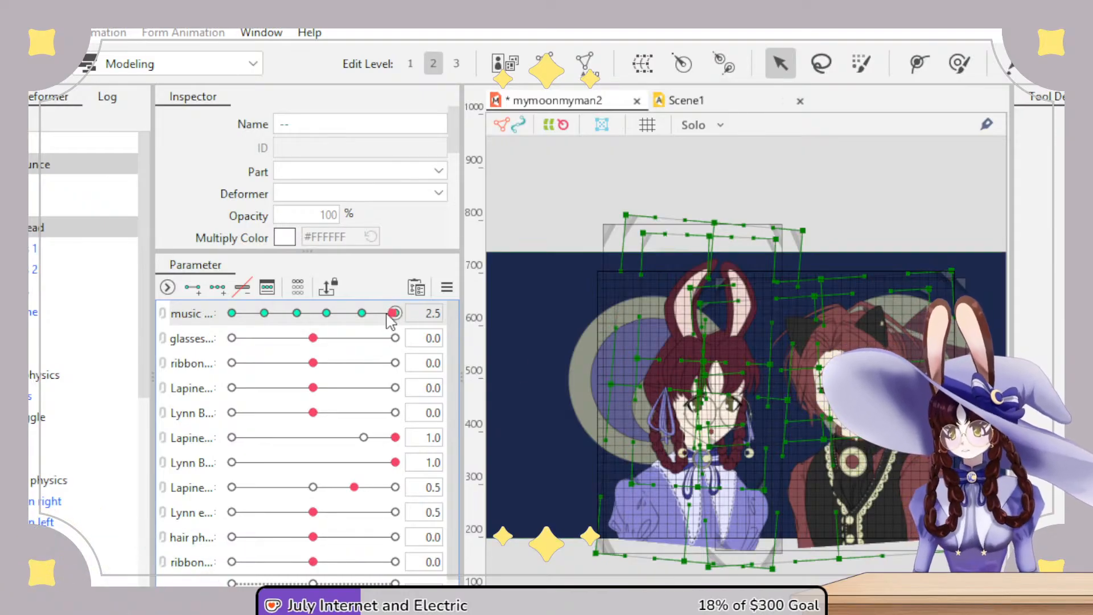
drag(395, 313, 349, 322)
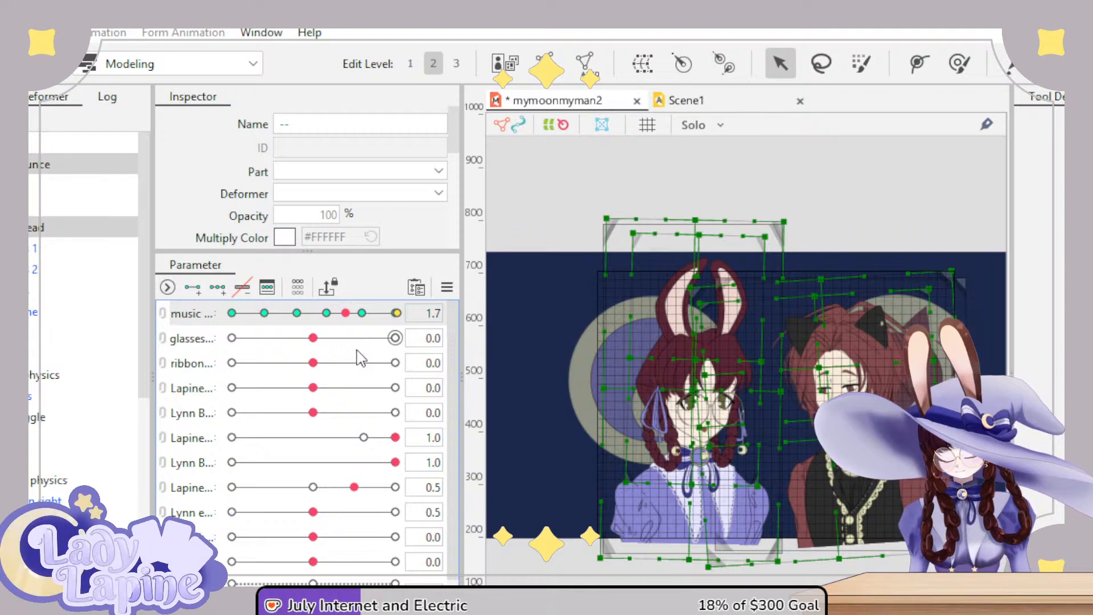
key(ctrl+z)
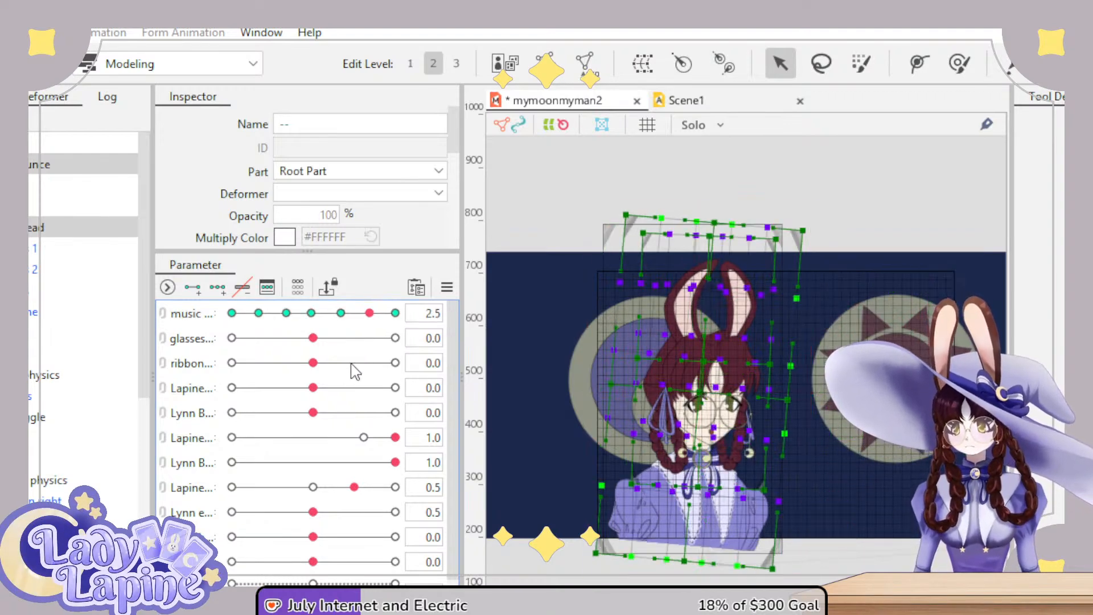
drag(395, 313, 344, 323)
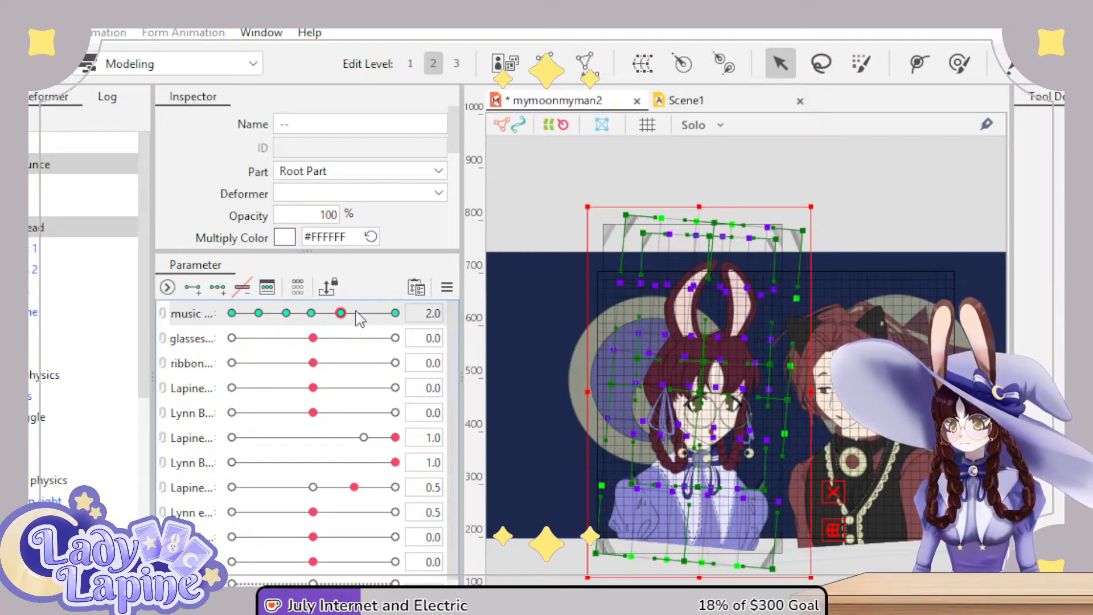
click(162, 326)
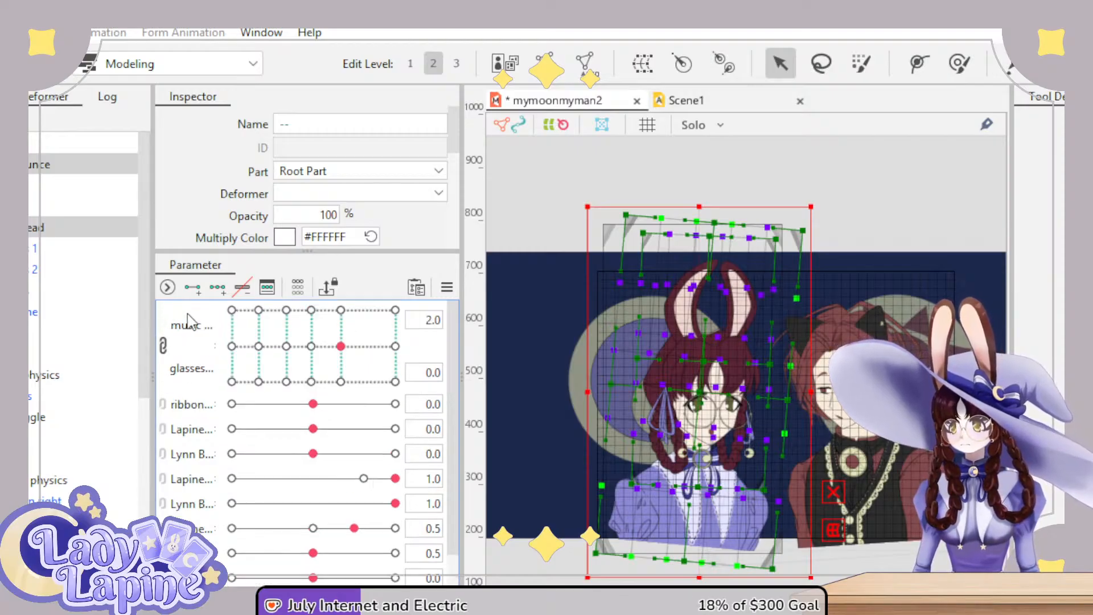
click(163, 345)
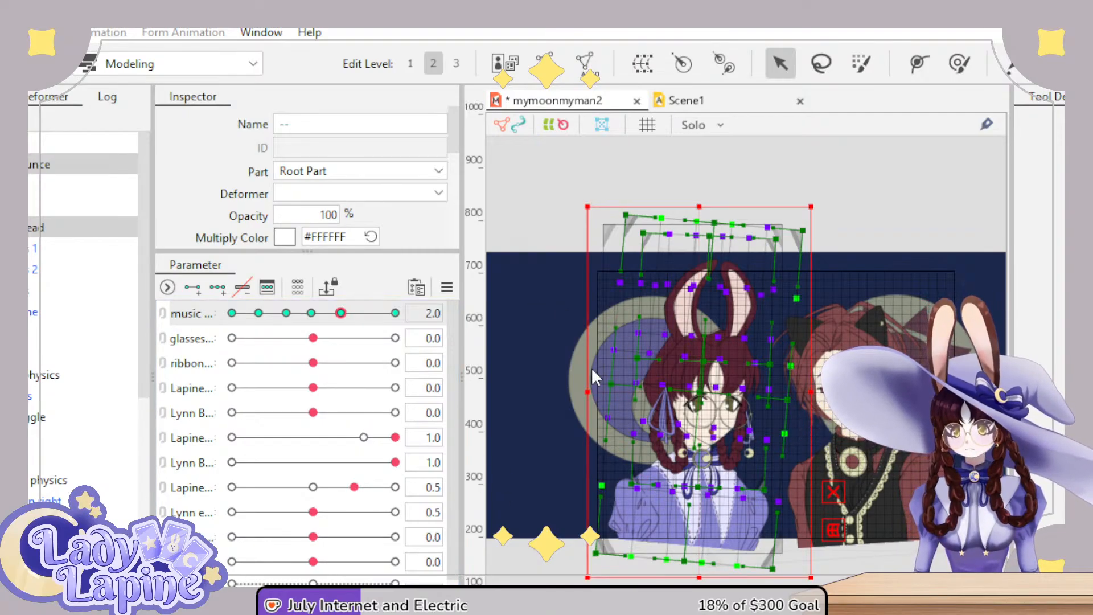
- Limit the music parameter's maximum to 2.5 and add a key at 2.5 with every object selected
click(370, 313)
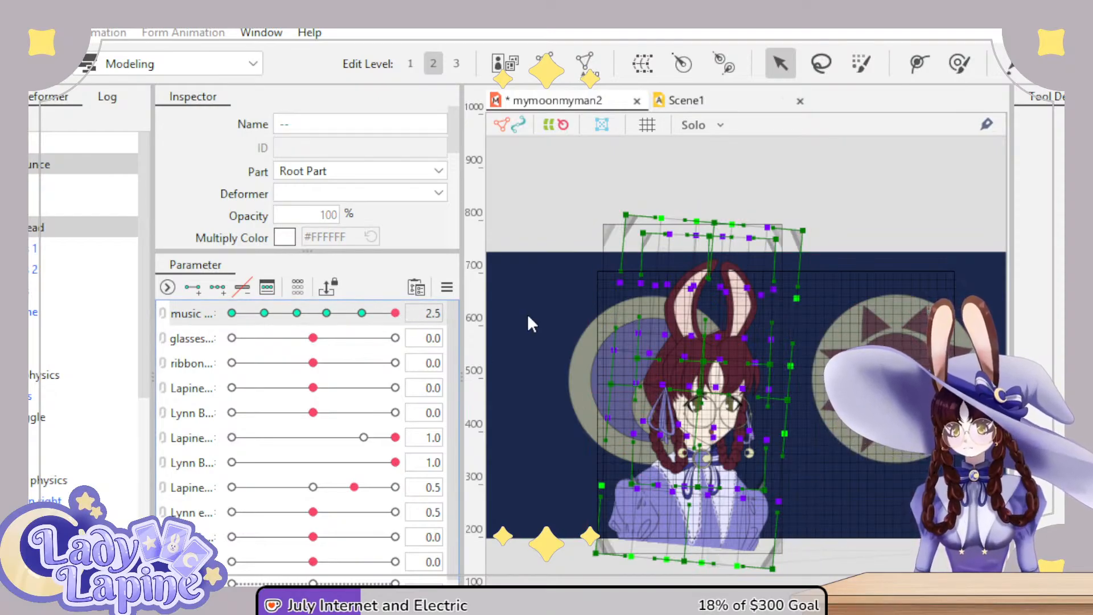
key(ctrl+a)
click(395, 313)
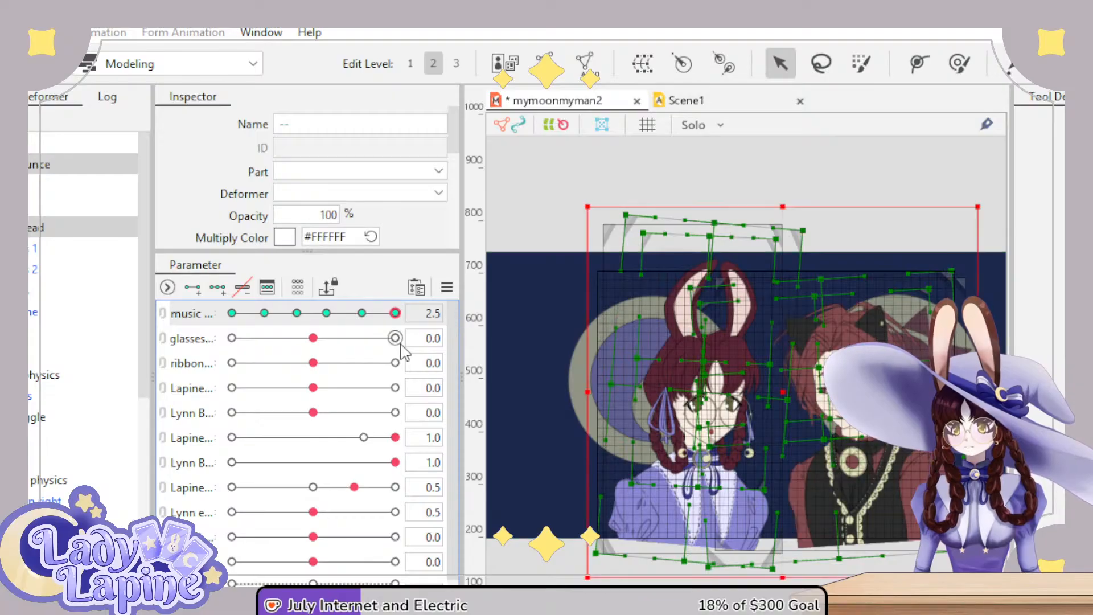
- Copy the bunny-eared character's two selected deformers' pose from music 0.0 onto the key at 2.0
drag(395, 315, 297, 318)
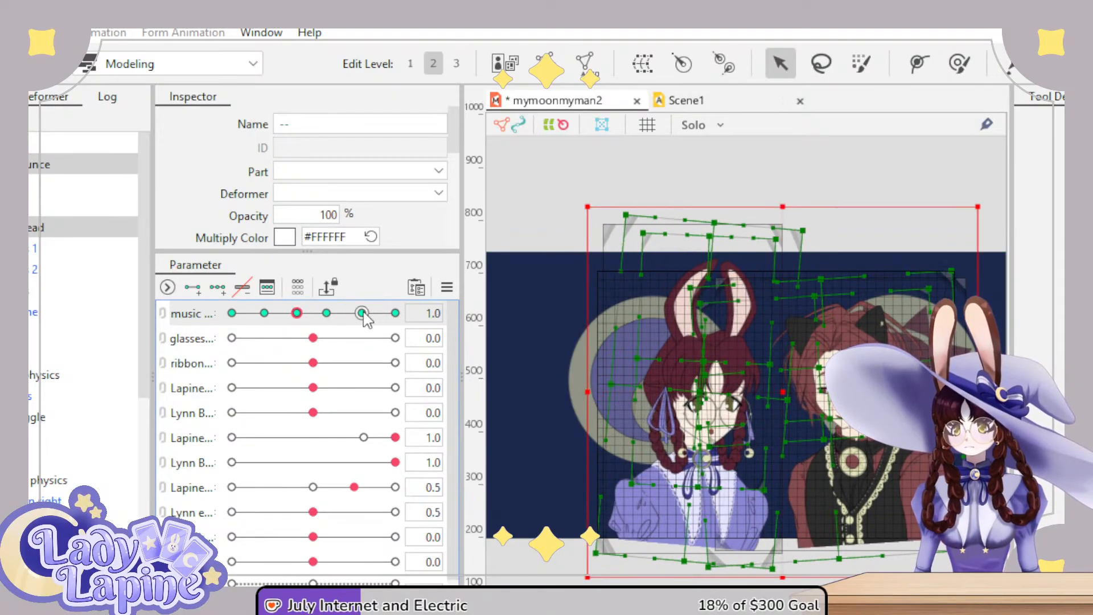
drag(300, 313, 261, 320)
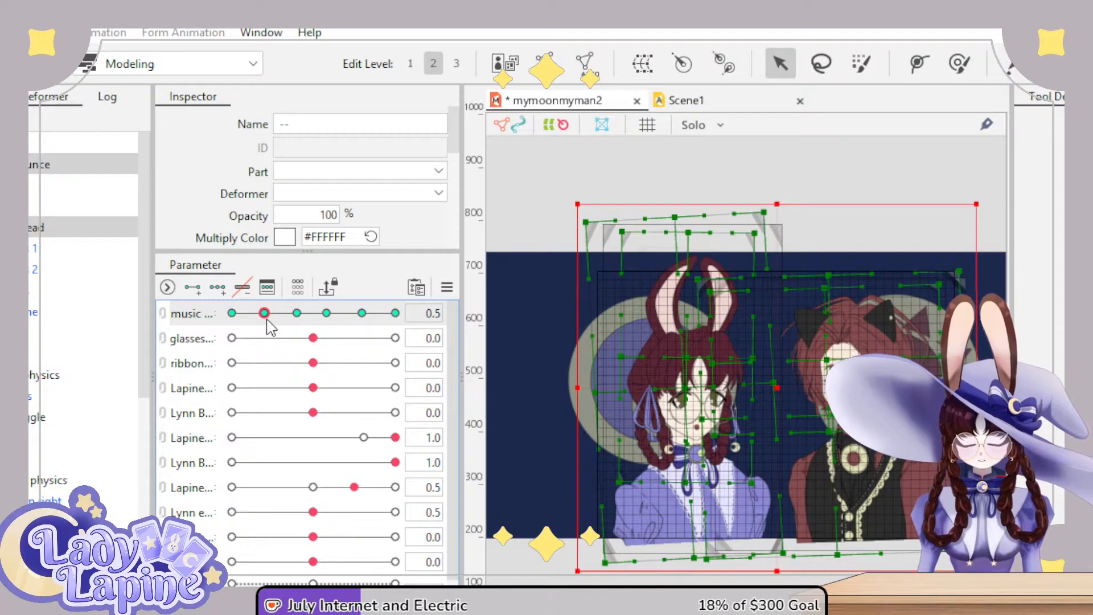
drag(268, 321, 363, 319)
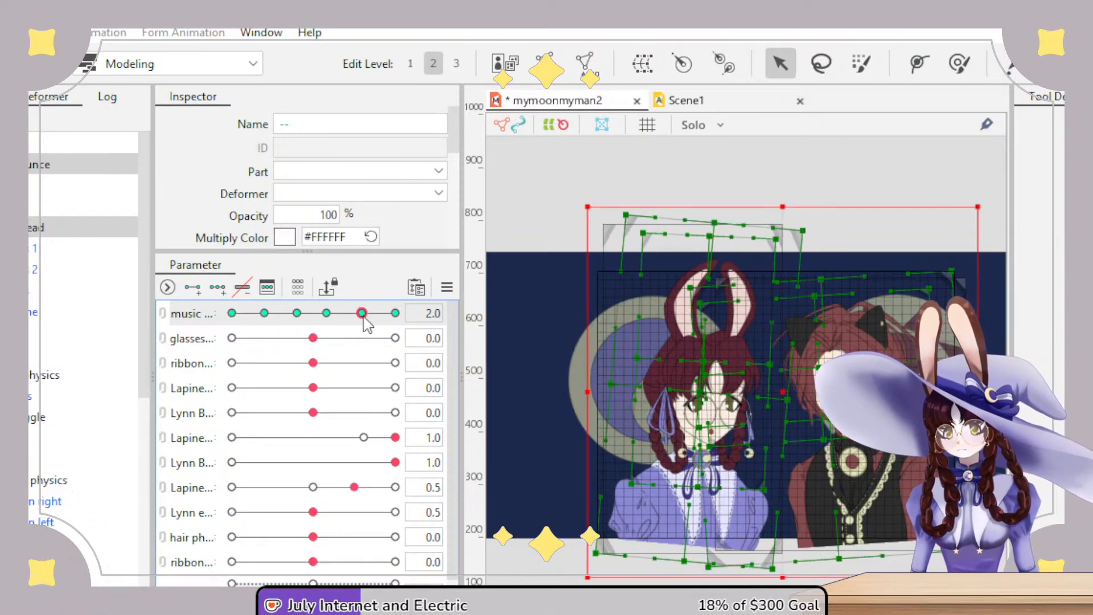
click(231, 313)
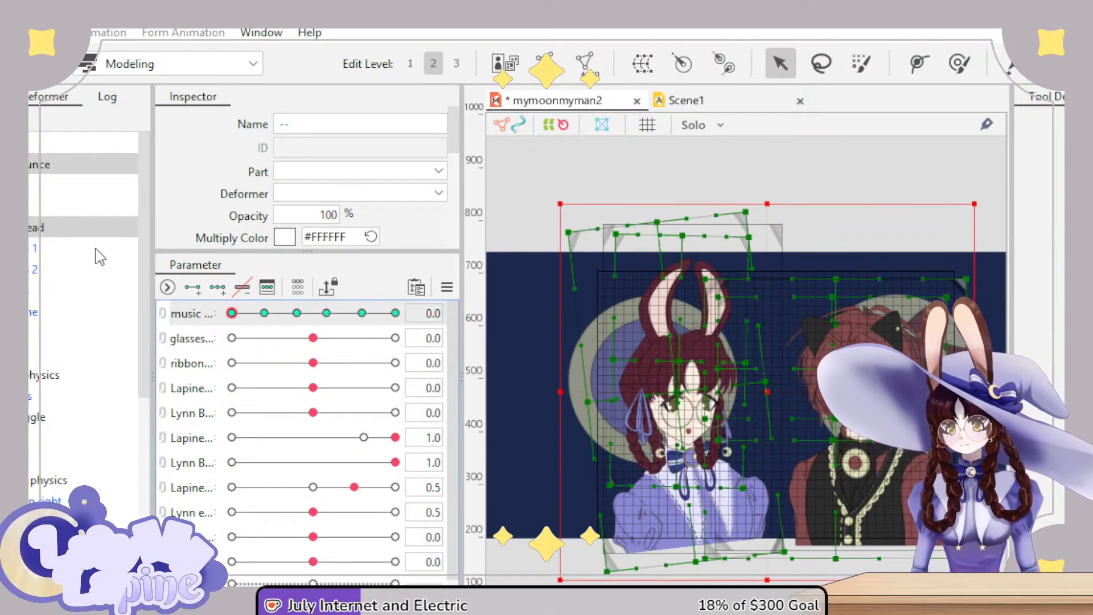
click(94, 164)
ctrl+click(94, 228)
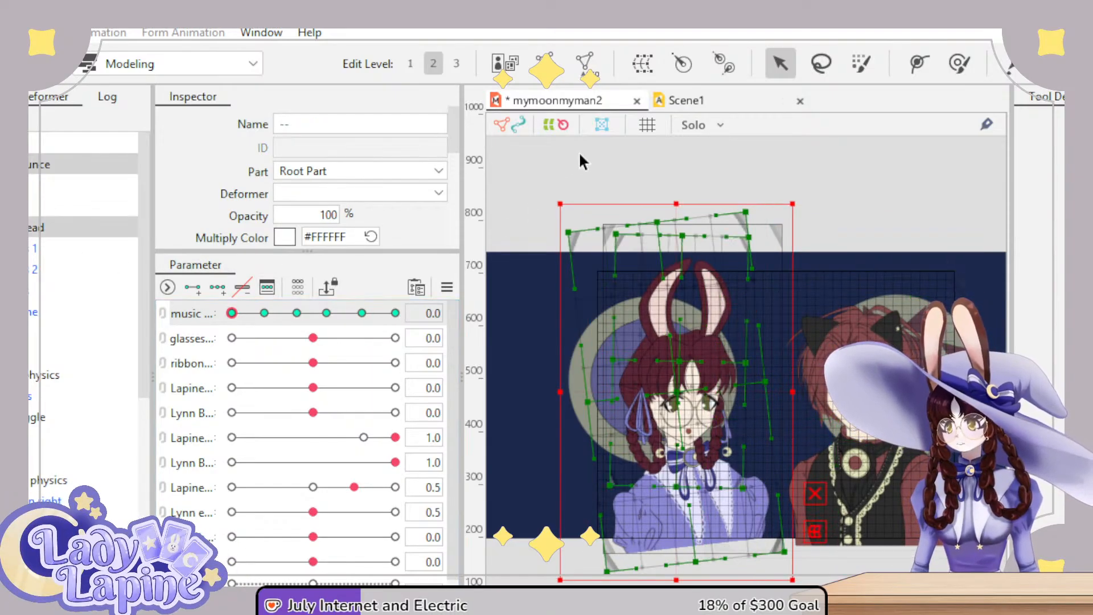
drag(512, 162, 801, 585)
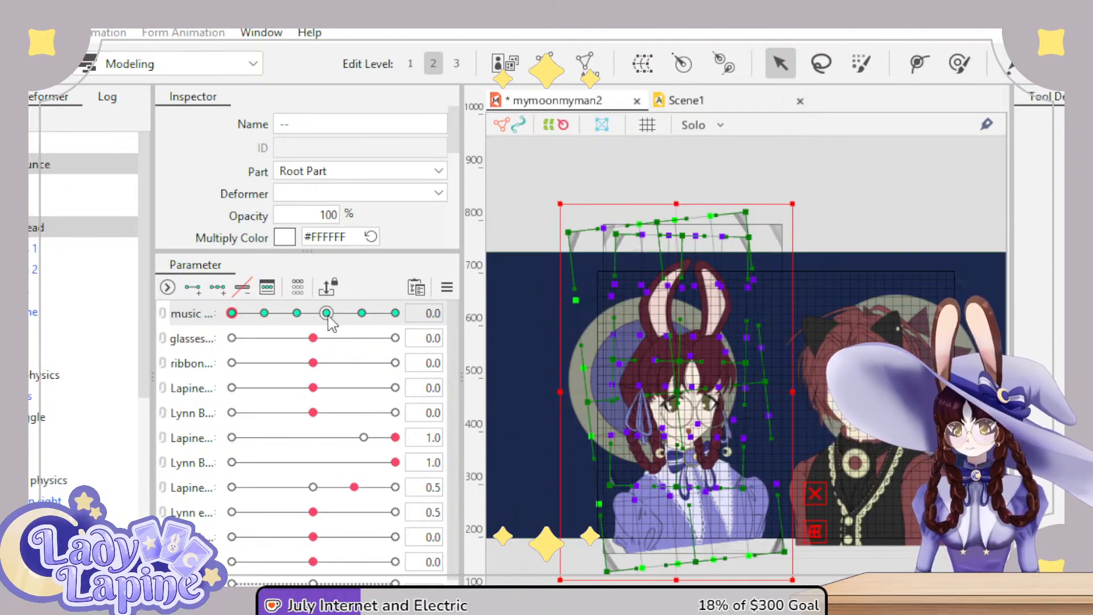
click(361, 313)
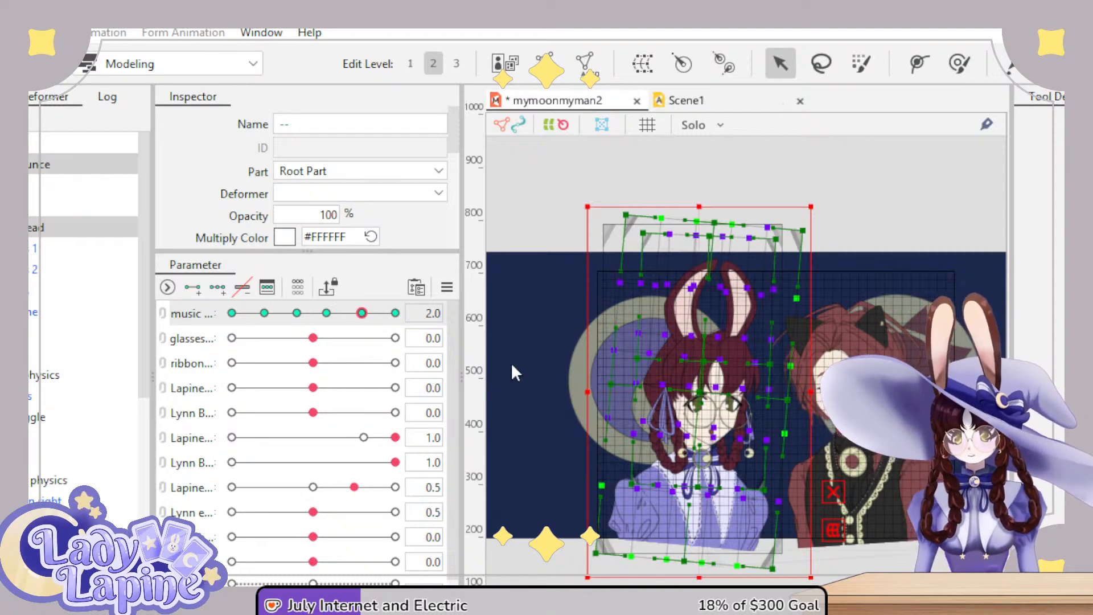
key(ctrl+v)
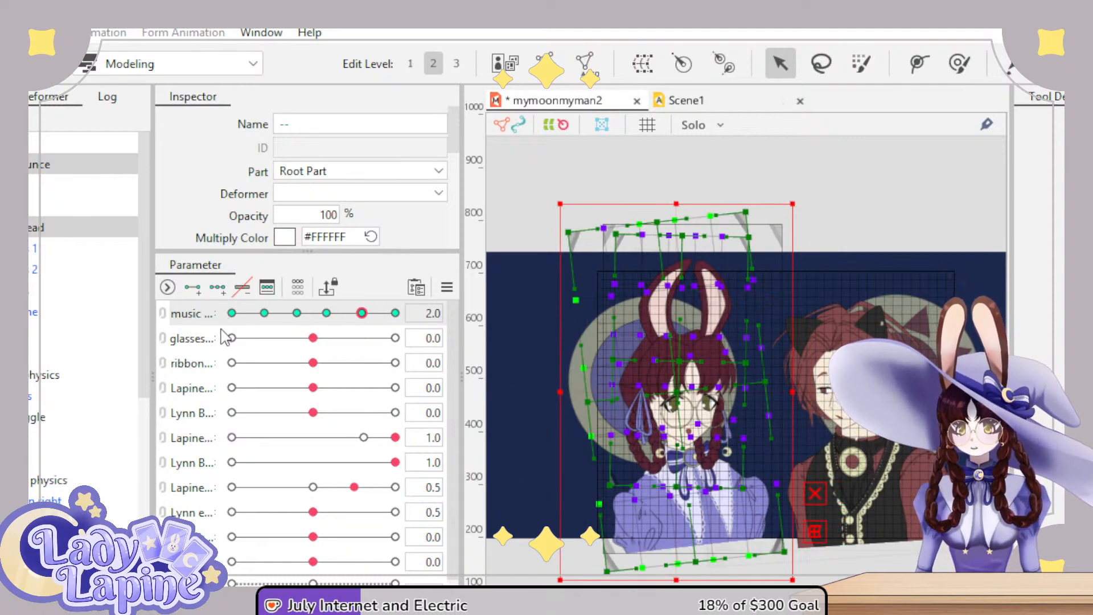
- Review the bunny-eared character's lean at each music key from 0.0 through 2.5
drag(362, 313, 419, 313)
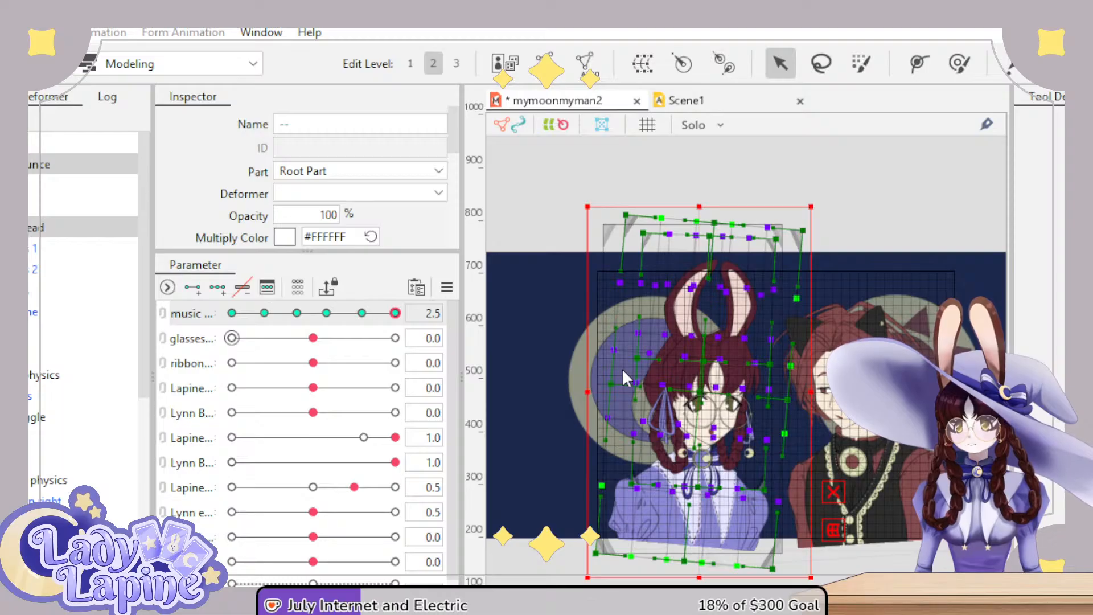
drag(395, 313, 345, 313)
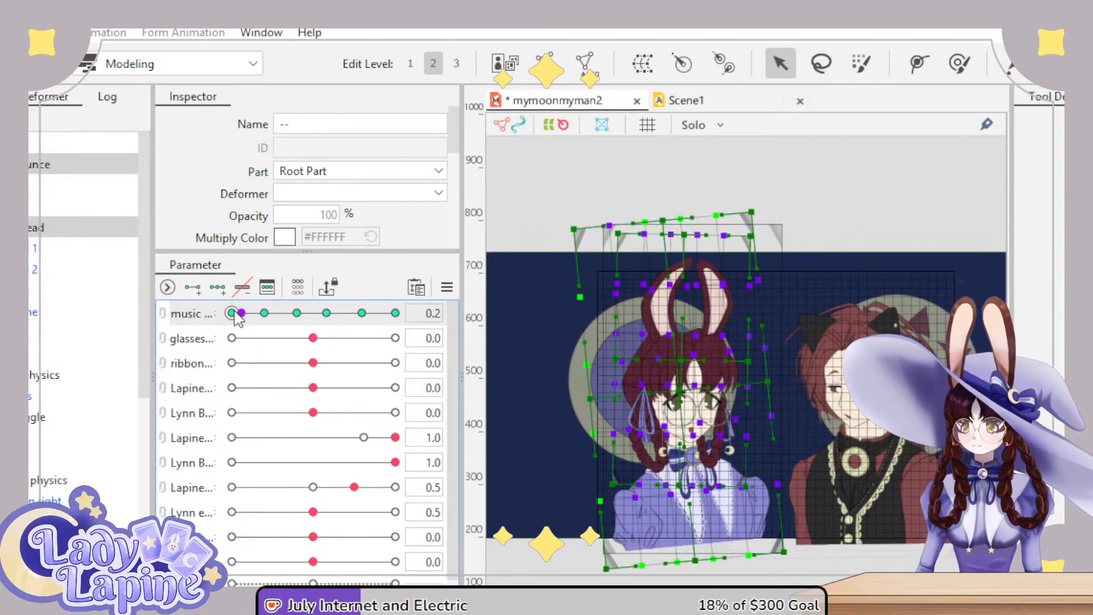
click(232, 313)
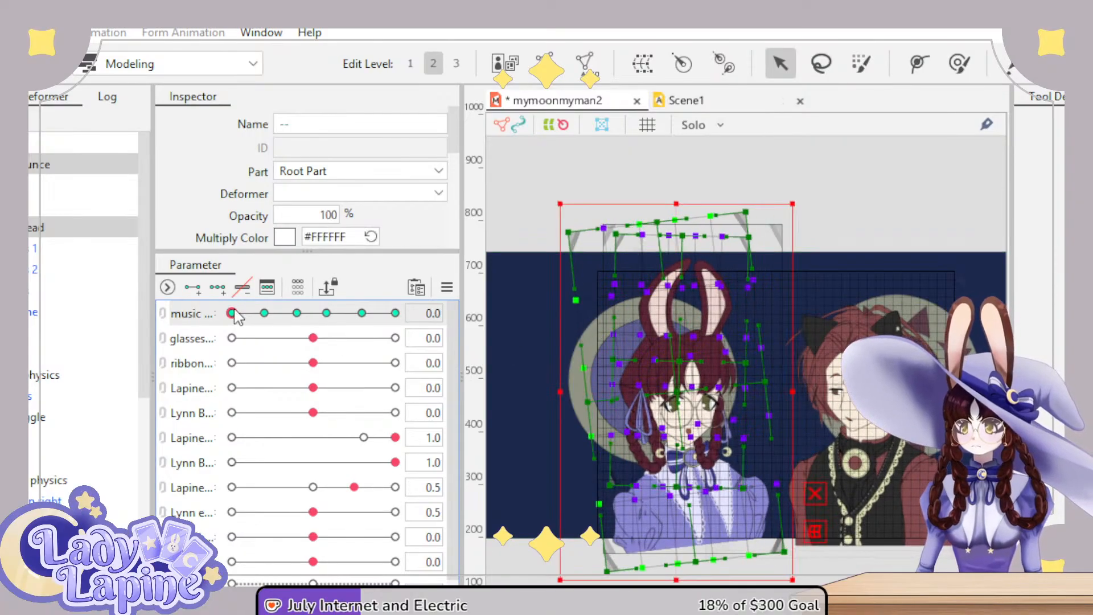
click(264, 313)
click(296, 313)
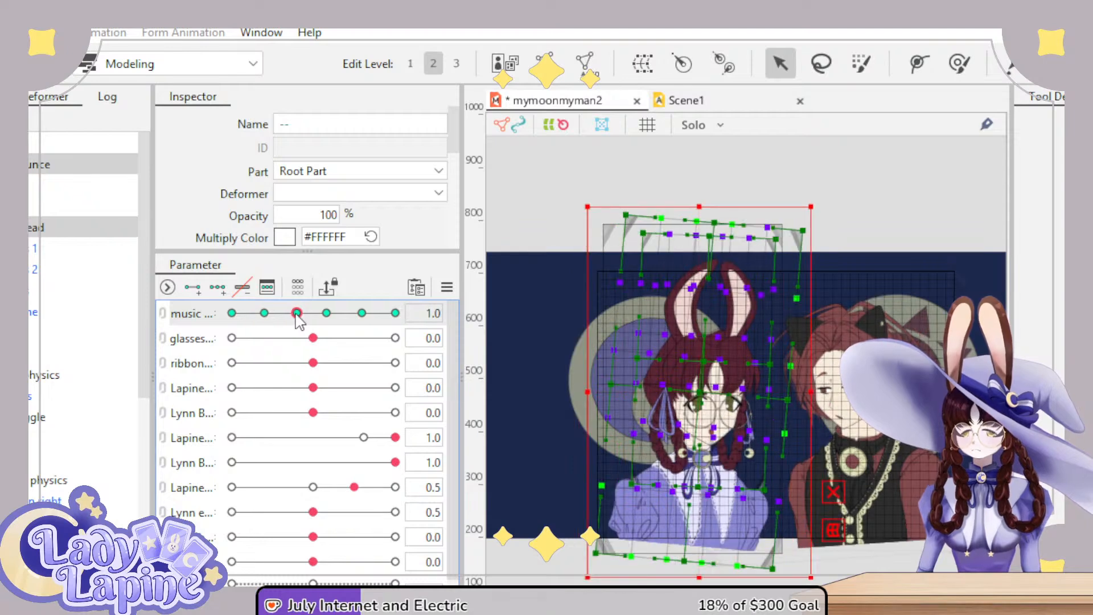
click(326, 313)
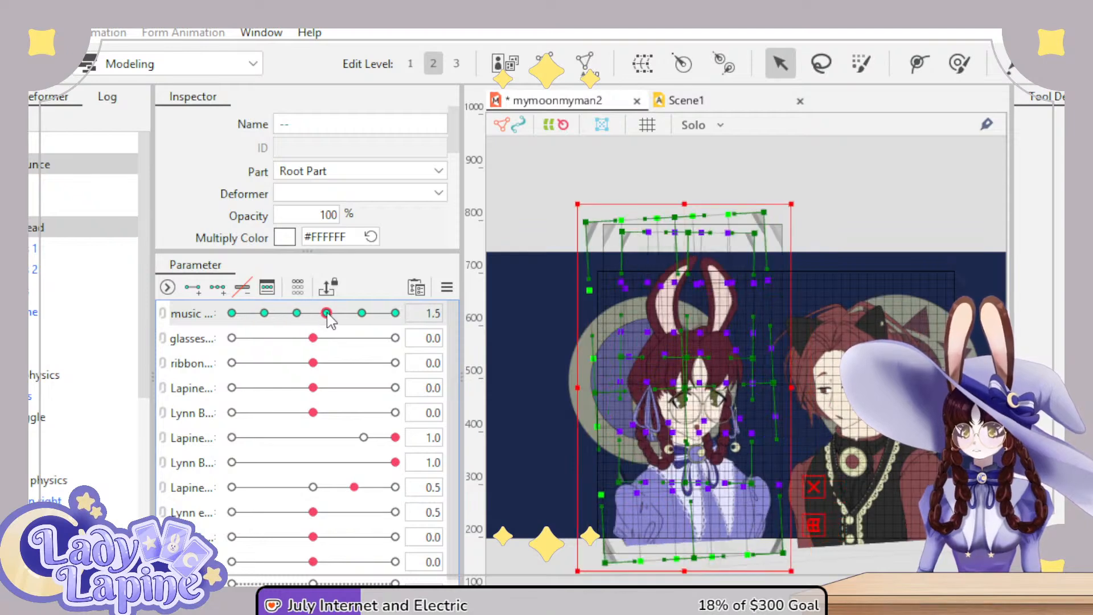
click(363, 313)
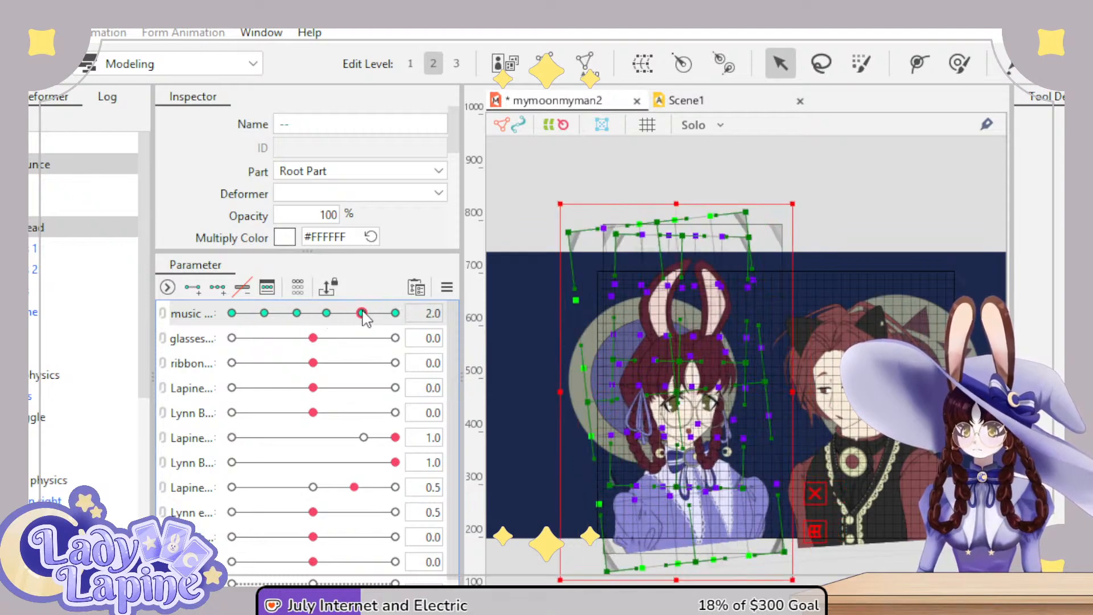
click(395, 313)
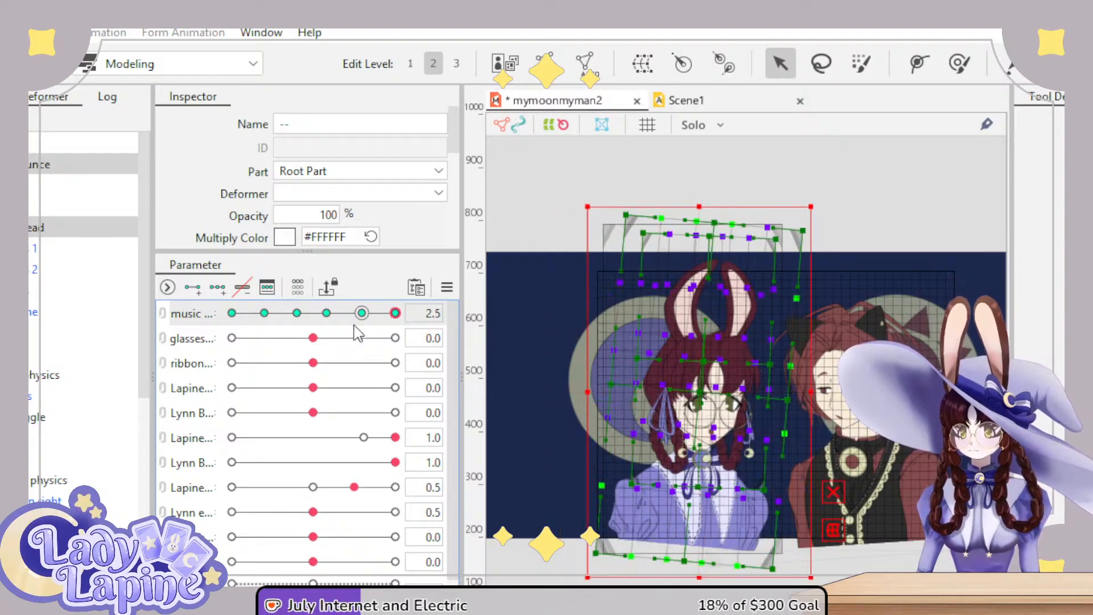
- Copy the deformers' pose from music 1.5 onto the key at 2.5
click(326, 313)
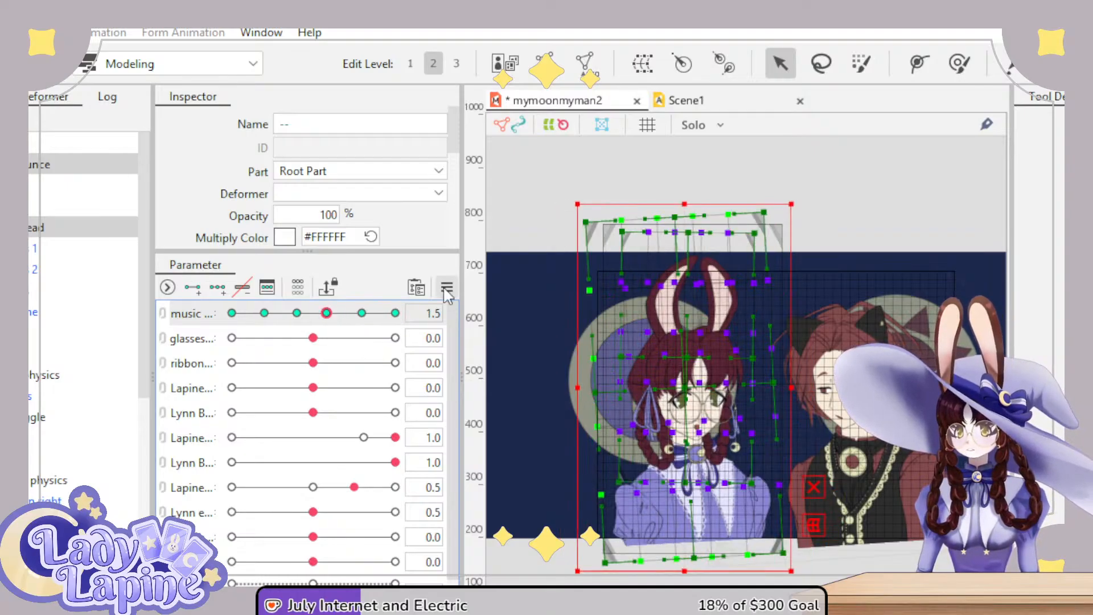
drag(531, 166, 809, 554)
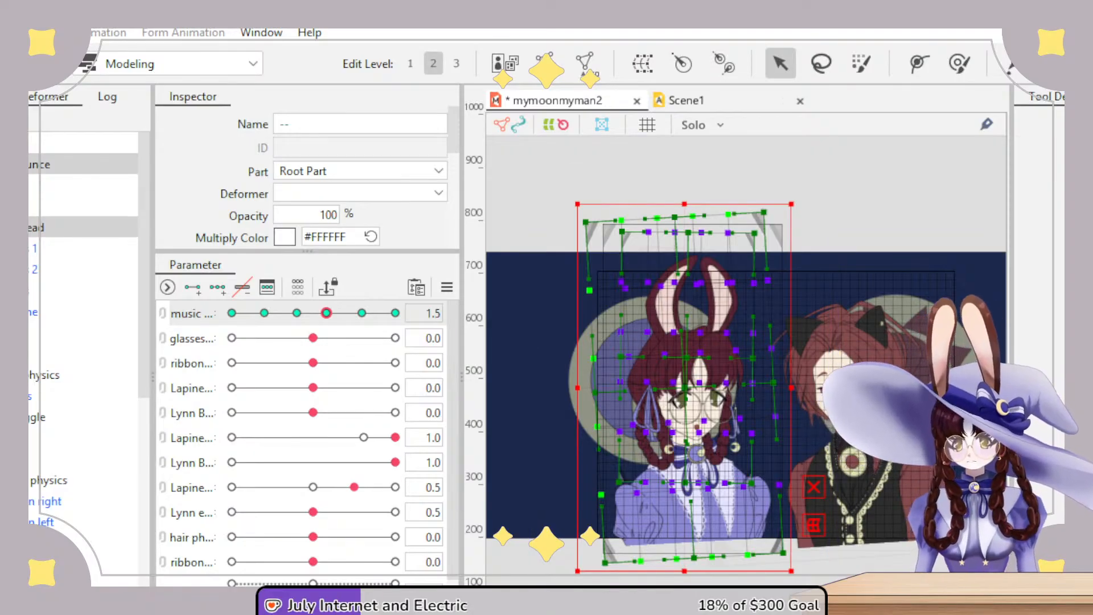
click(407, 316)
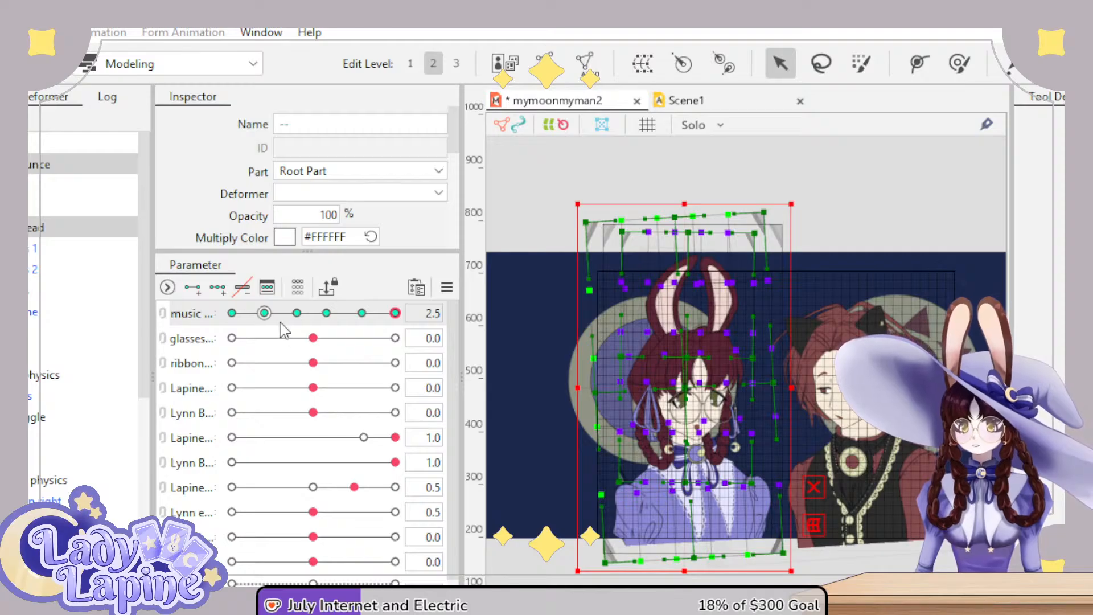
- Extend the music parameter's maximum to 3.0 and add a key at 3.0
drag(437, 313, 428, 313)
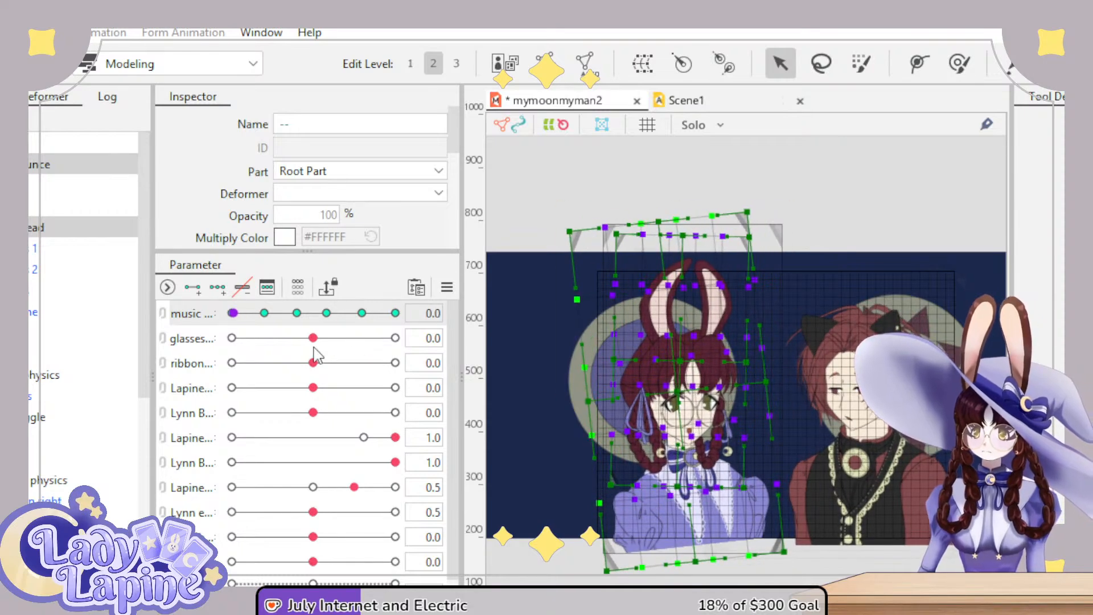
click(232, 313)
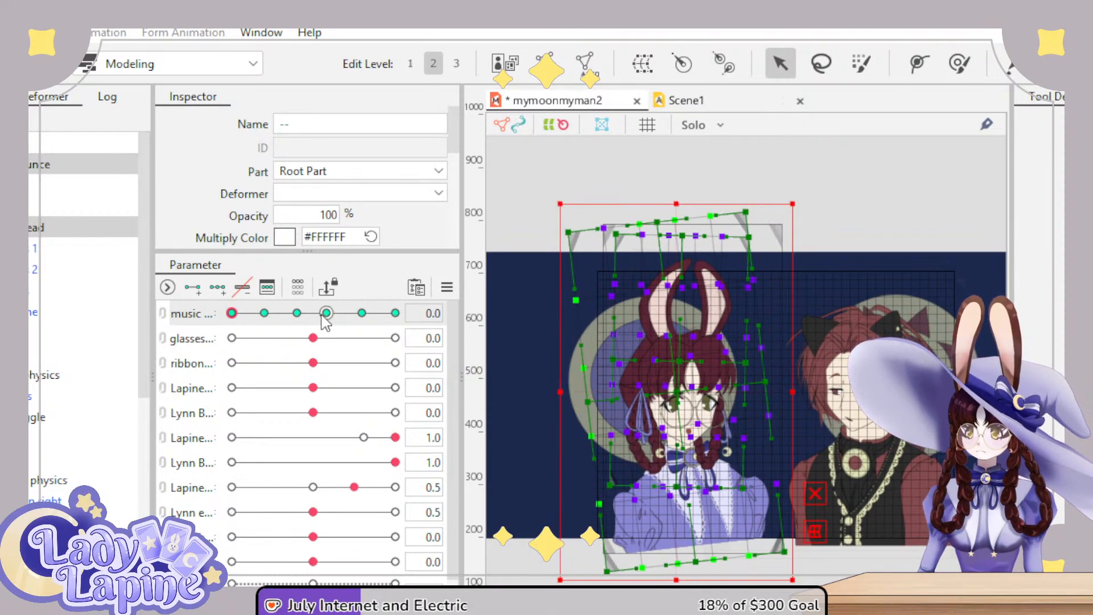
click(389, 313)
drag(389, 317, 251, 318)
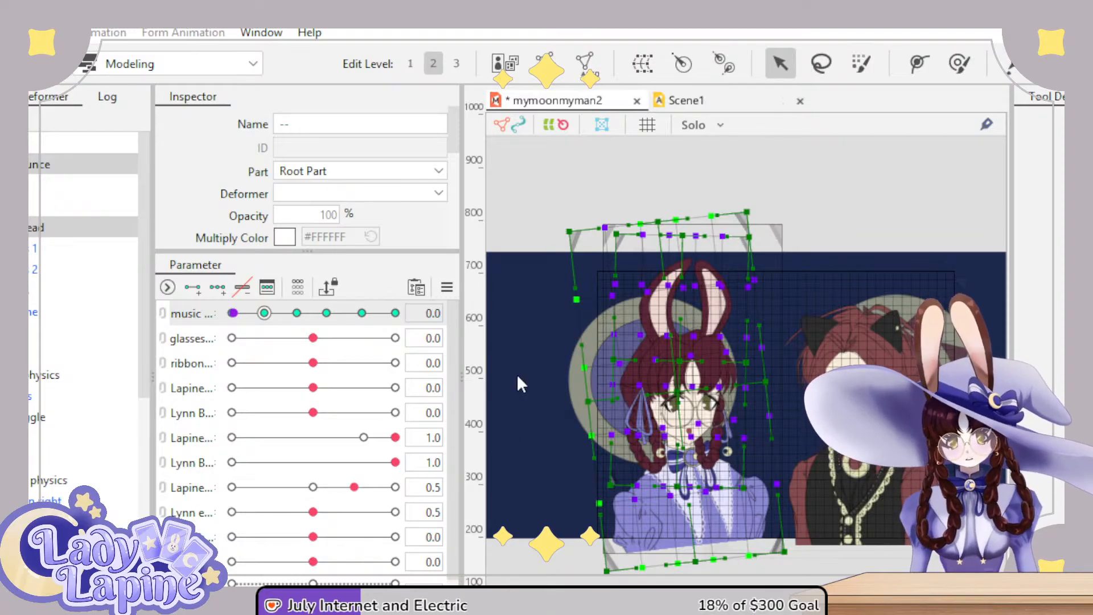
click(507, 476)
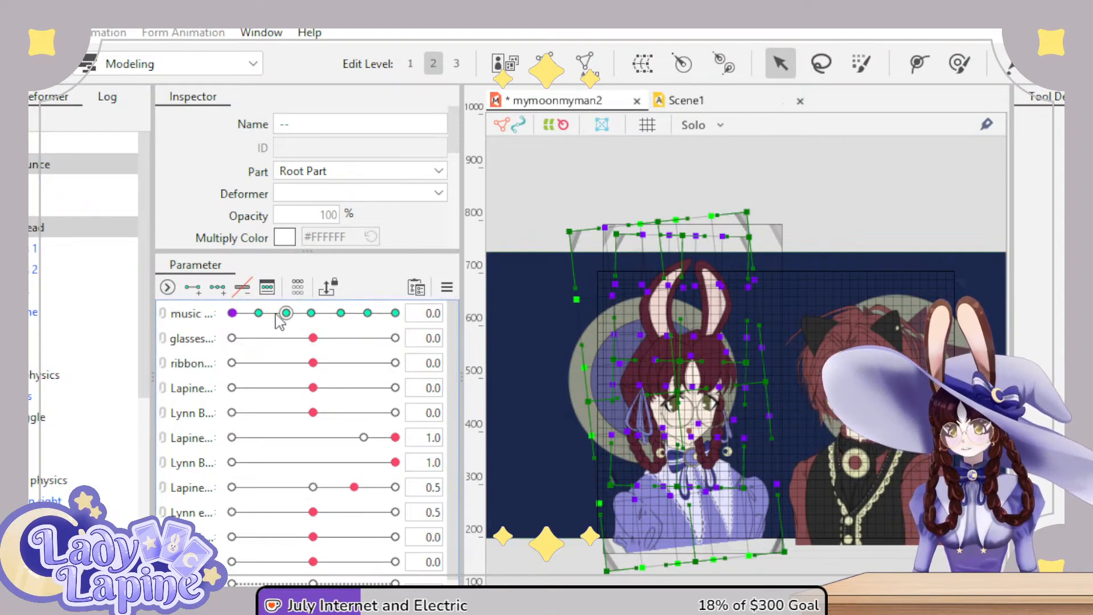
- Step through the music keys from 0.0 to 2.5 to check the order of the bunny-eared character's poses
mouse_move(233, 313)
mouse_down()
mouse_move(393, 318)
mouse_move(235, 321)
mouse_up()
click(234, 317)
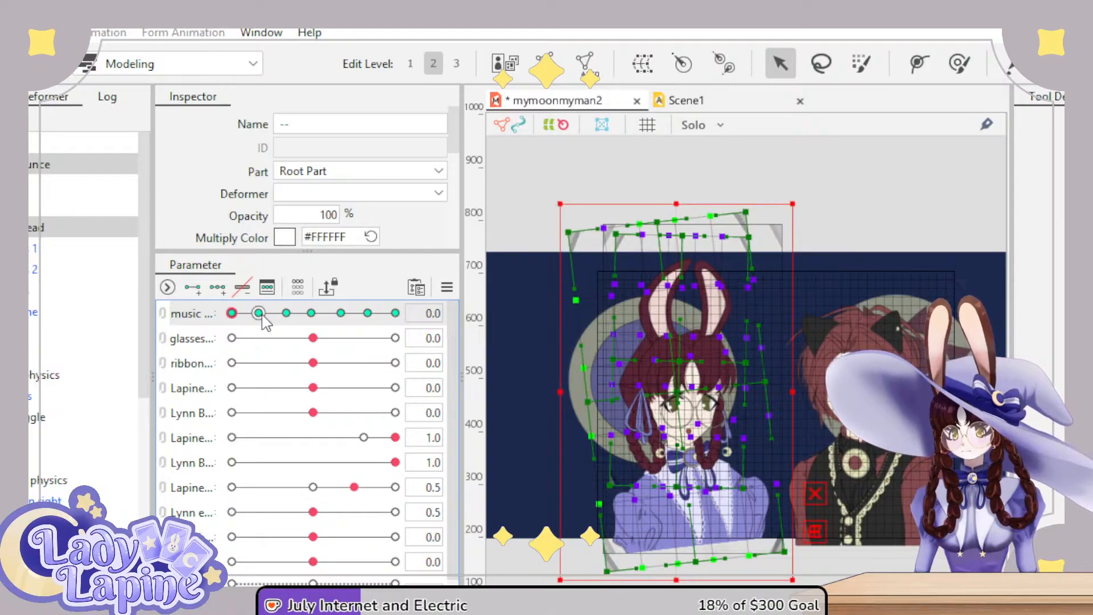
click(258, 313)
click(286, 313)
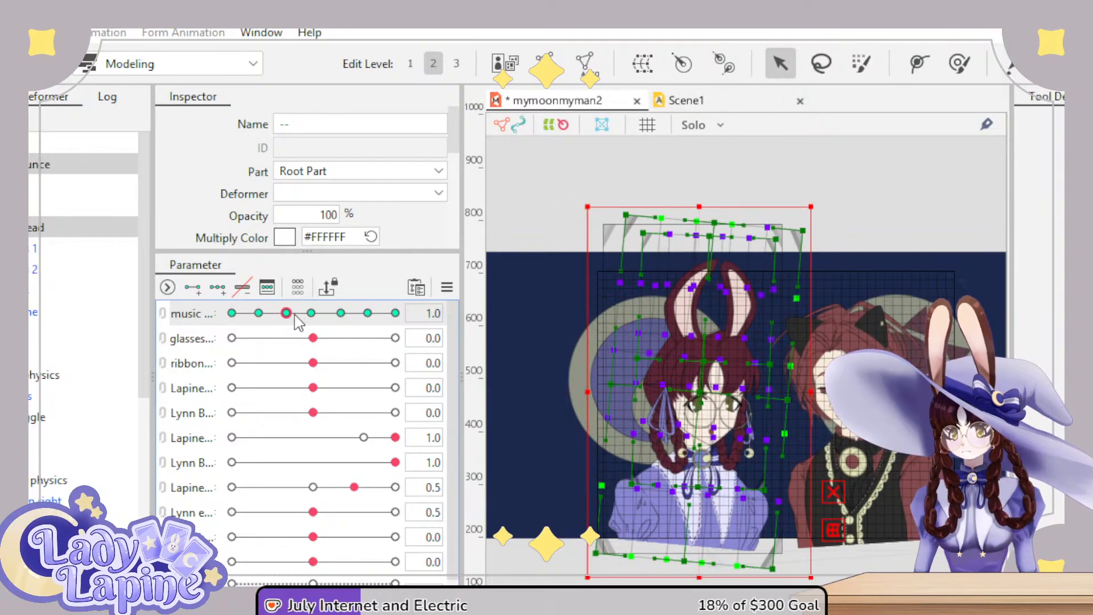
click(310, 313)
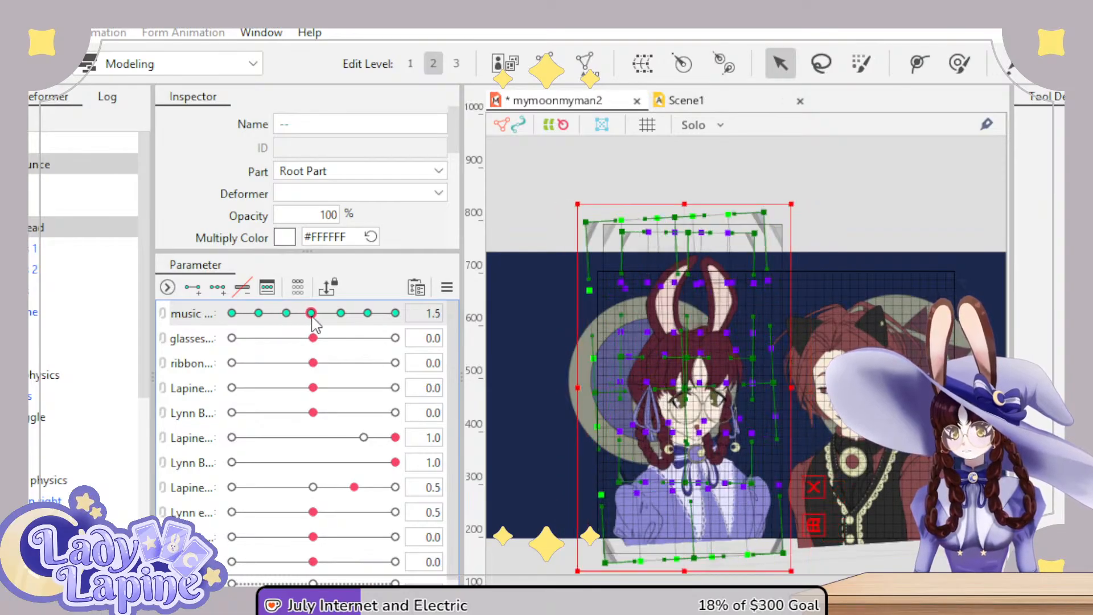
click(343, 314)
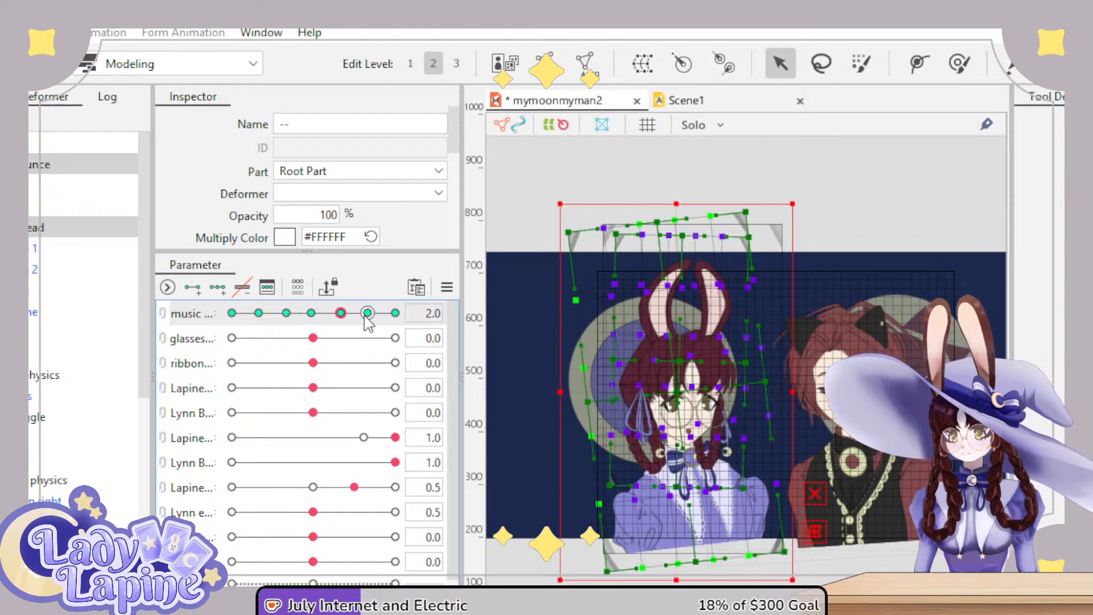
click(367, 313)
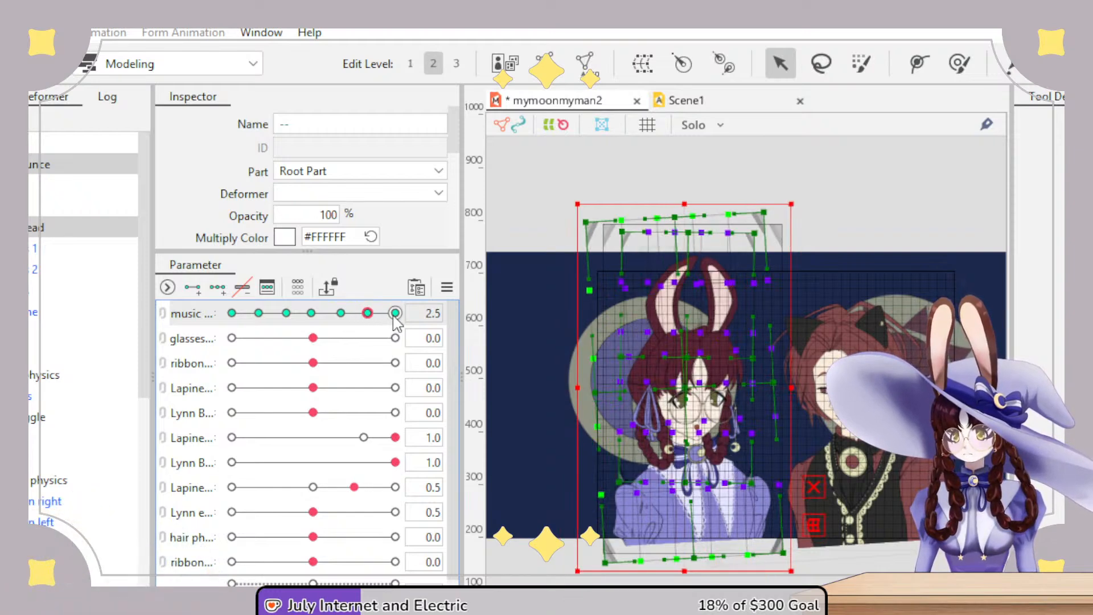
- Copy the deformers' pose from music 1.0 onto the key at 3.0
click(285, 313)
drag(541, 171, 855, 572)
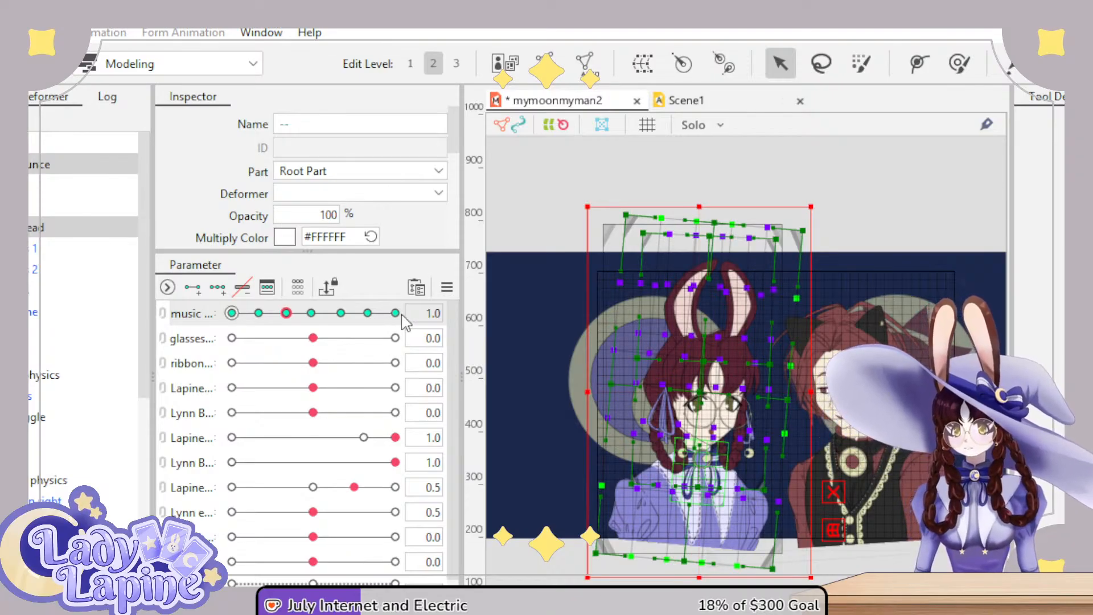
key(Home)
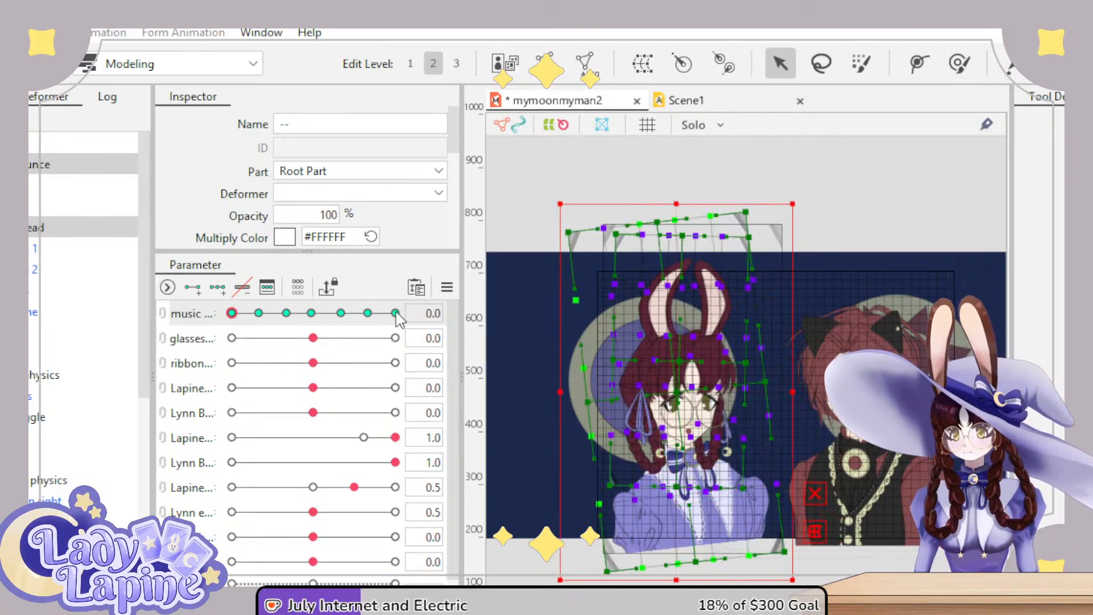
click(395, 313)
- Compare the bunny-eared character's lean at music 0.0 and 3.0, and scrub the parameter to check the motion
key(Home)
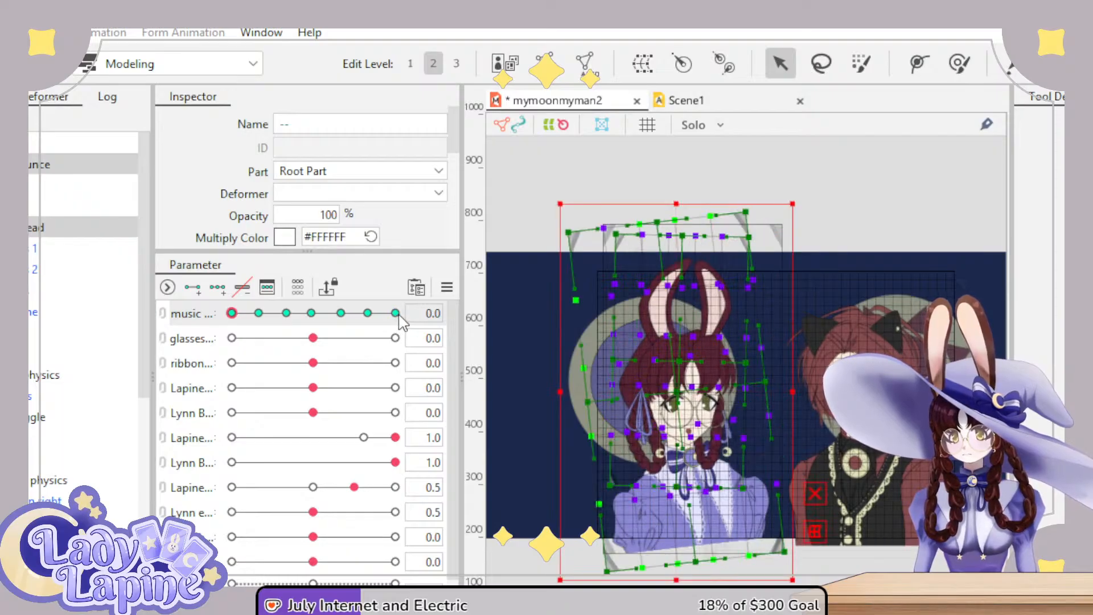
click(395, 313)
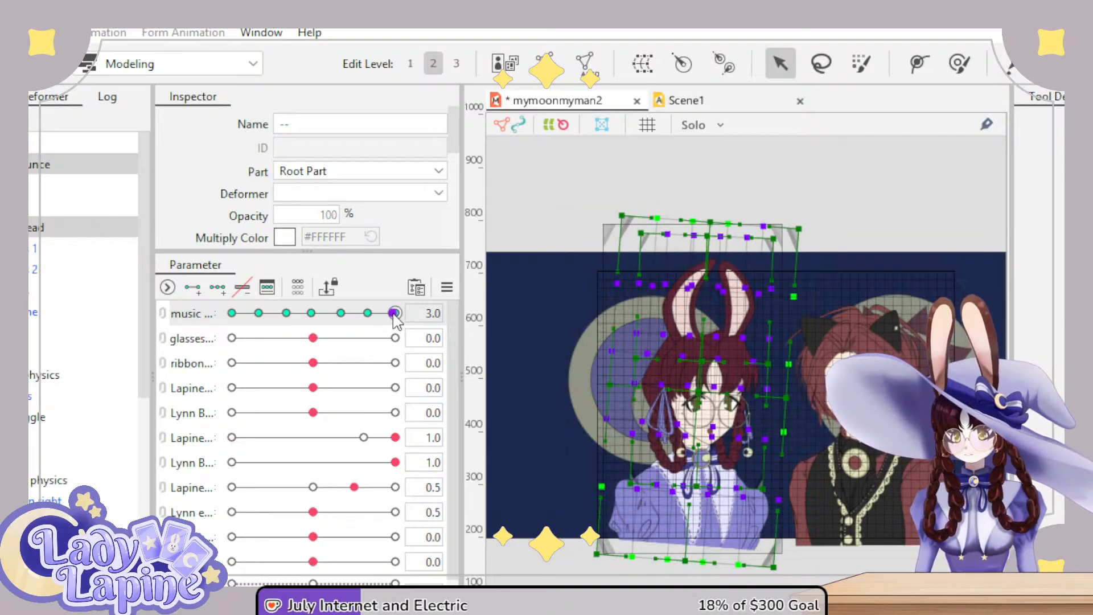
key(Home)
mouse_move(399, 315)
mouse_down()
mouse_move(242, 313)
mouse_move(397, 316)
mouse_up()
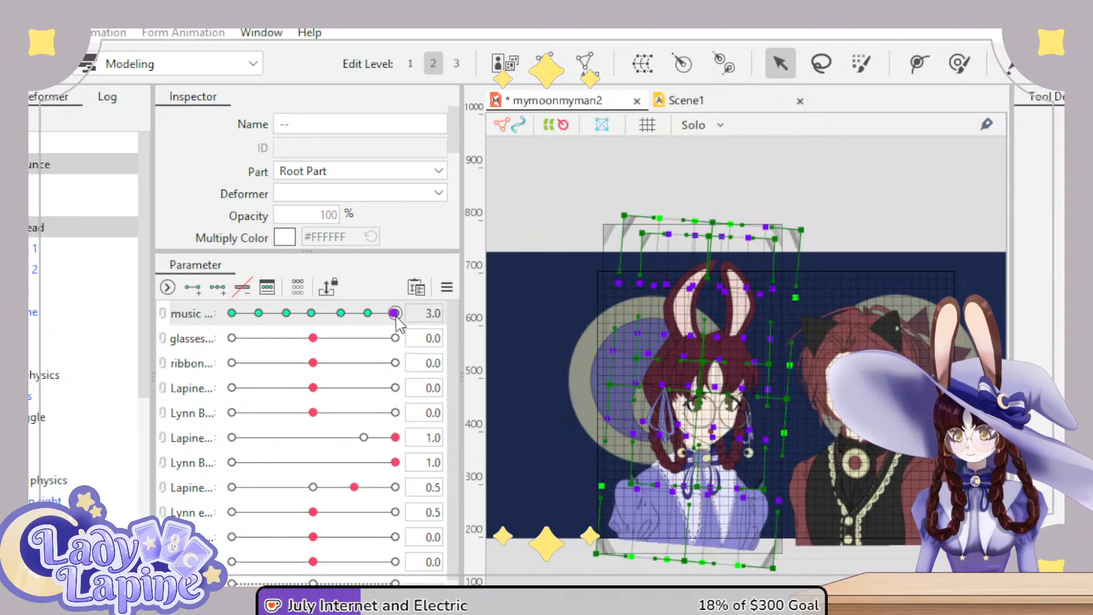
key(Home)
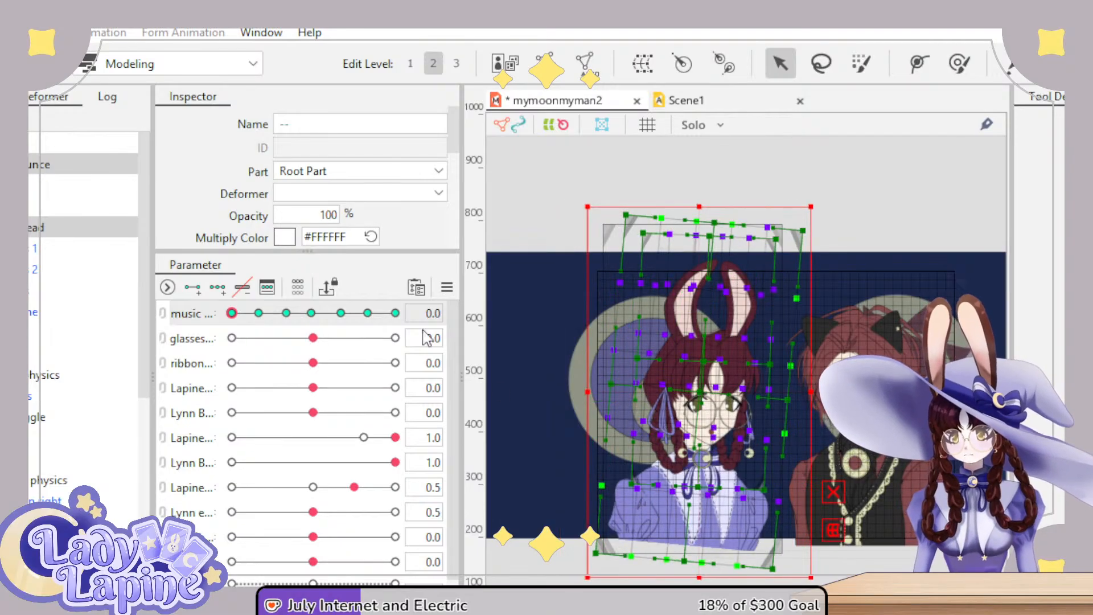
drag(231, 313, 291, 319)
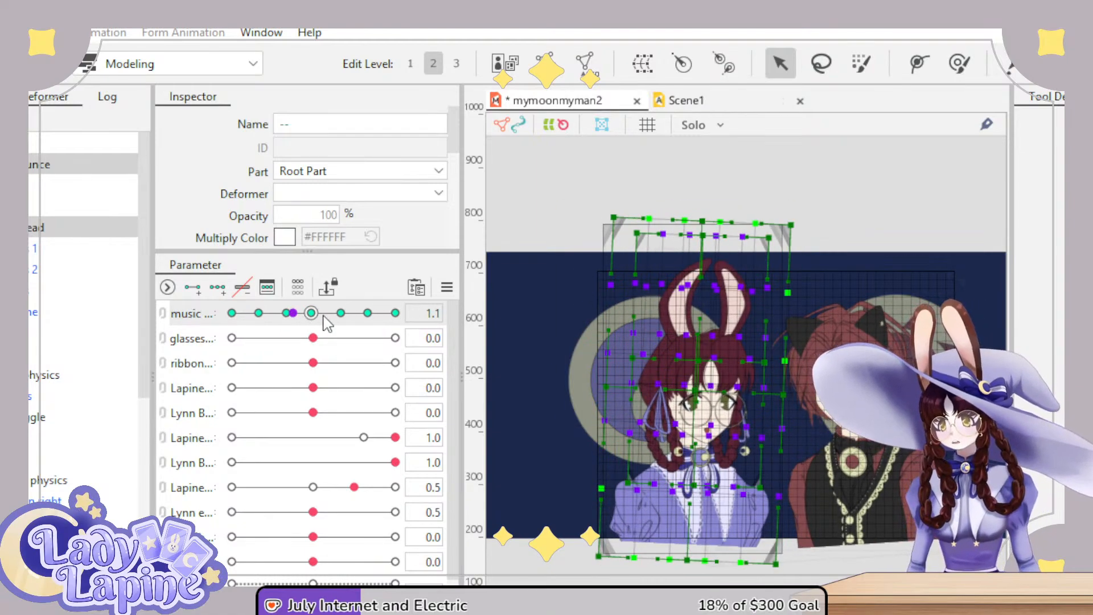
click(184, 322)
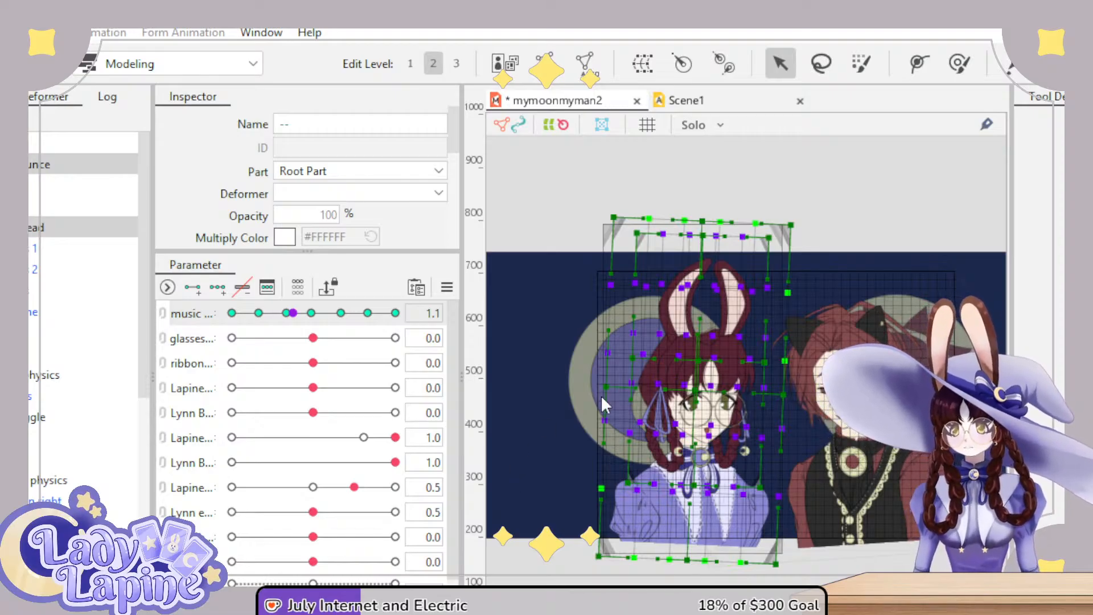
click(313, 313)
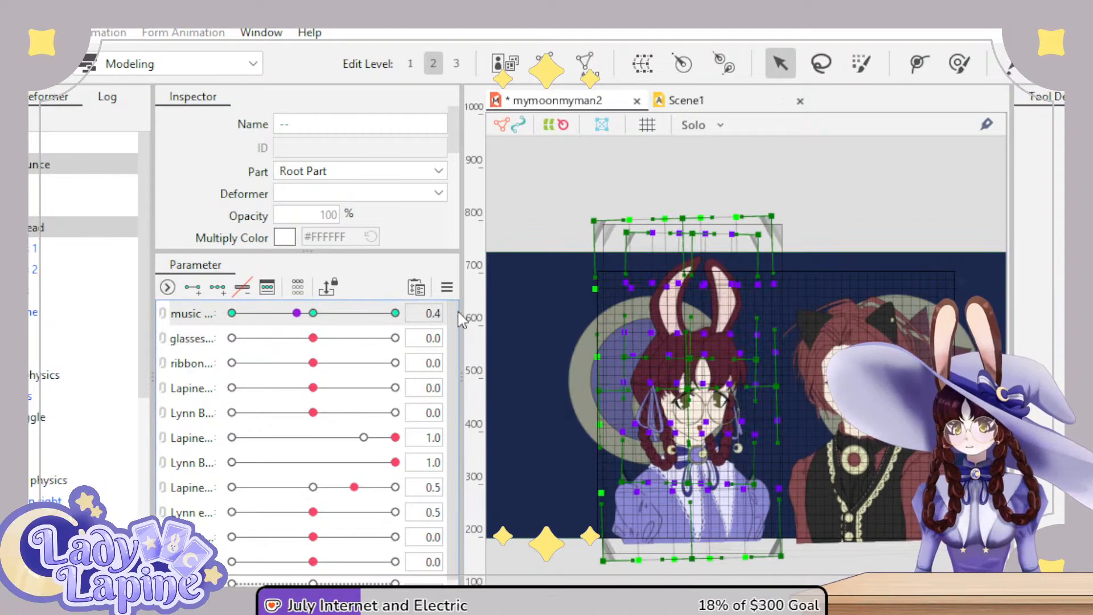
mouse_move(313, 313)
mouse_down()
mouse_move(302, 316)
mouse_move(350, 318)
mouse_move(329, 328)
mouse_up()
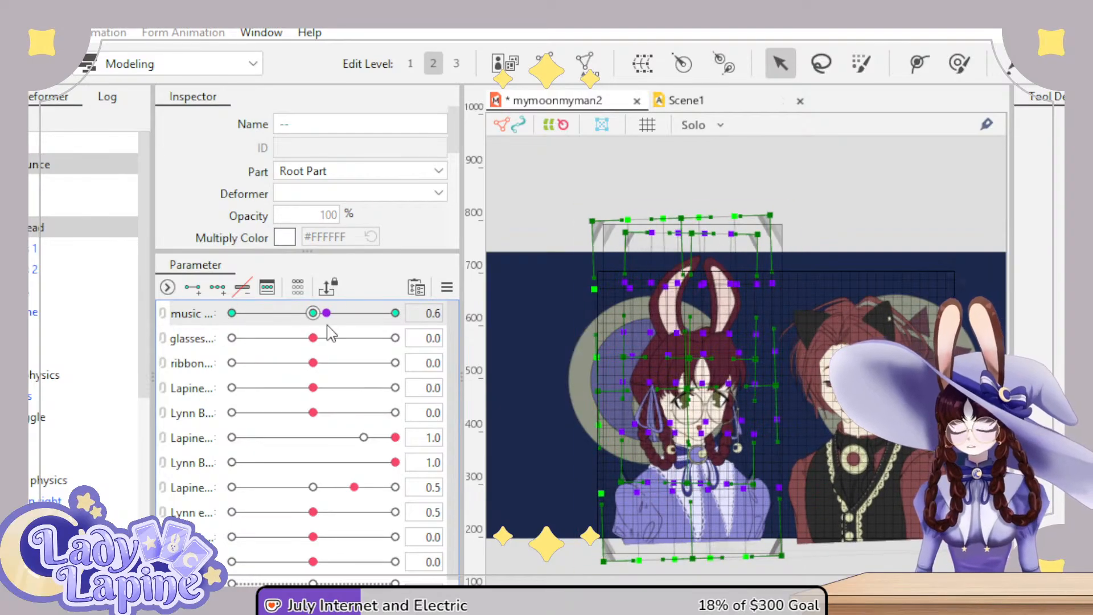
key(ctrl+z)
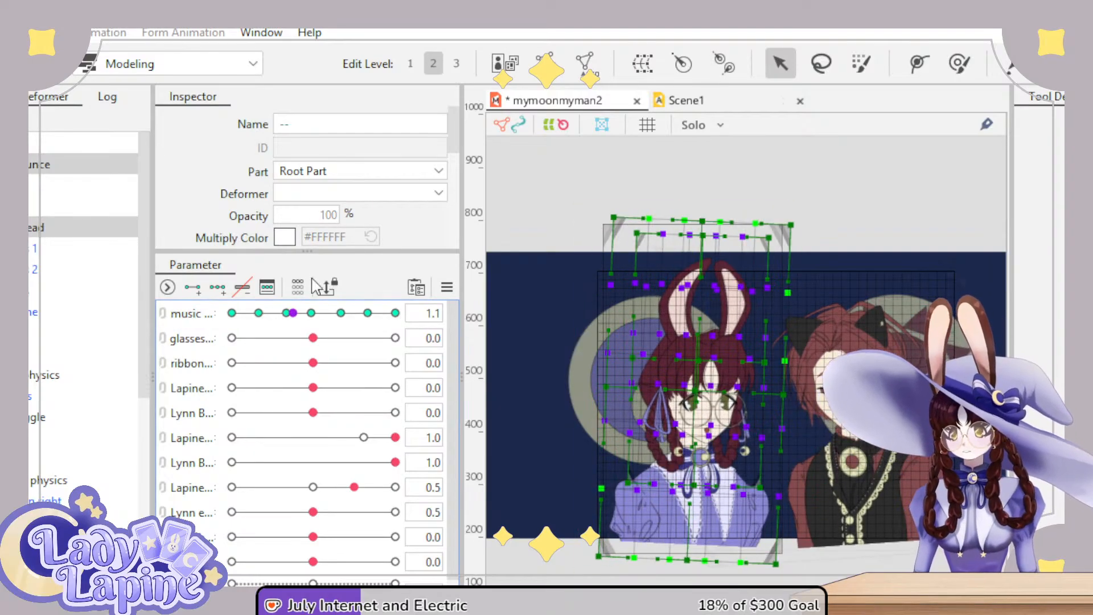
- Copy the bunny-eared character's deformer pose from music 2.0 onto the key at 0.0
click(192, 320)
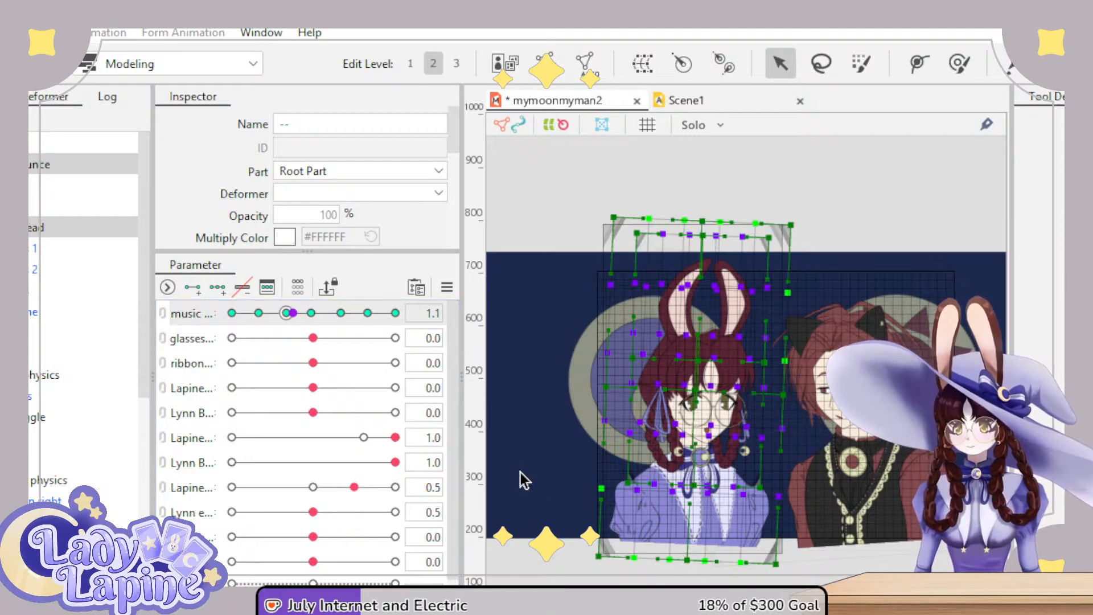
drag(287, 313, 235, 320)
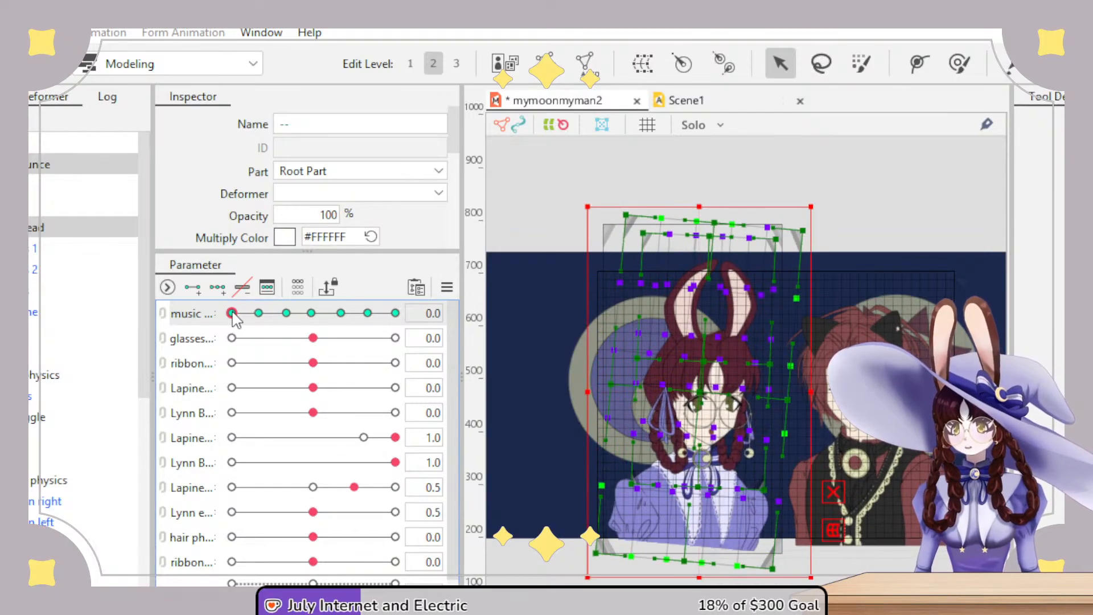
click(340, 313)
drag(339, 314, 329, 317)
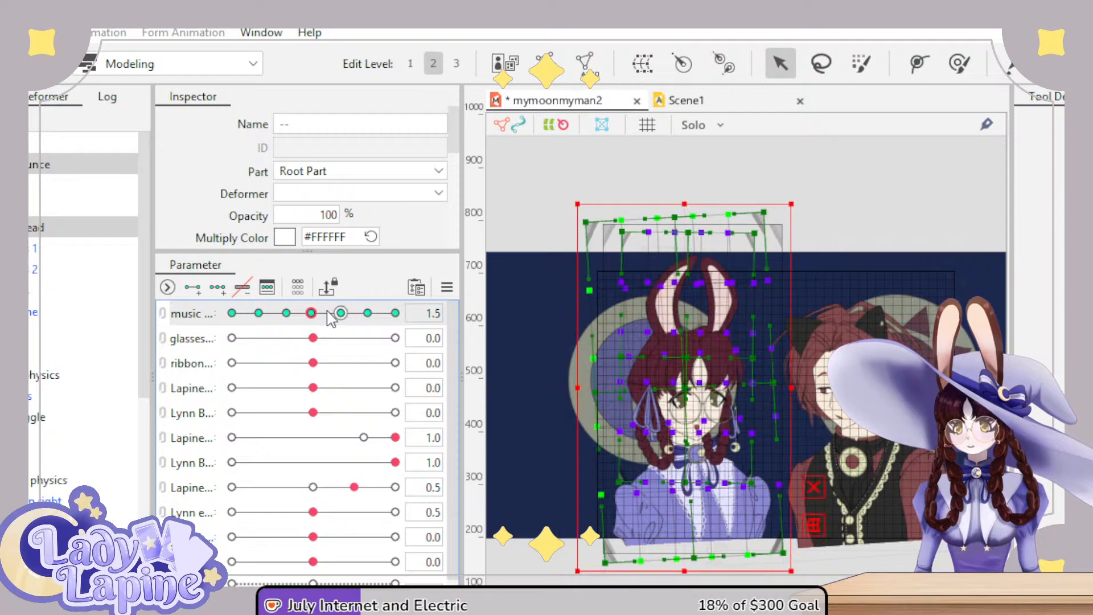
click(341, 314)
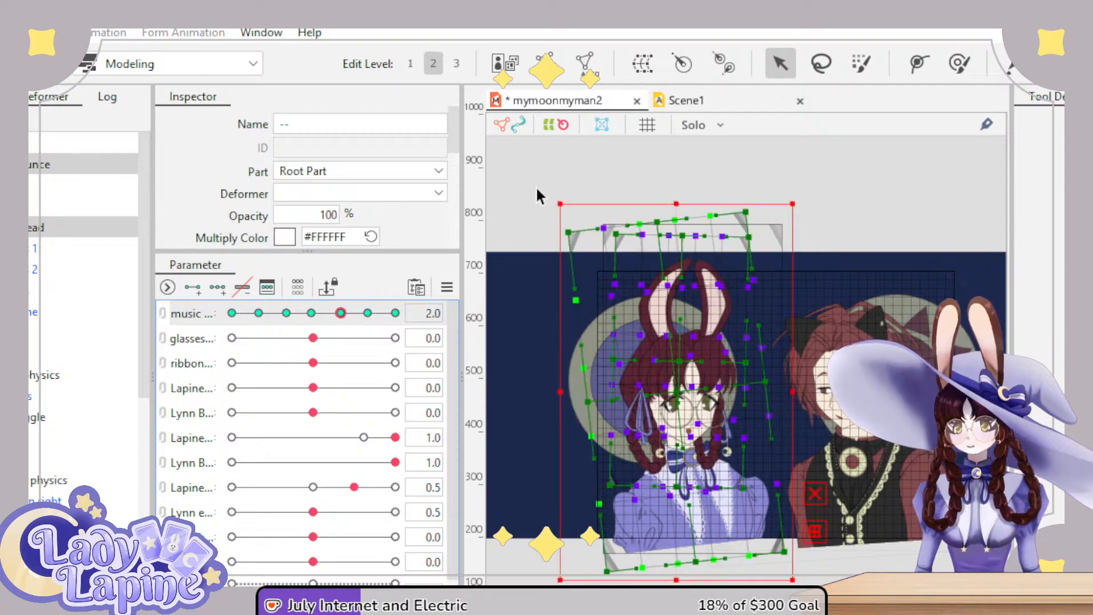
drag(537, 173, 836, 584)
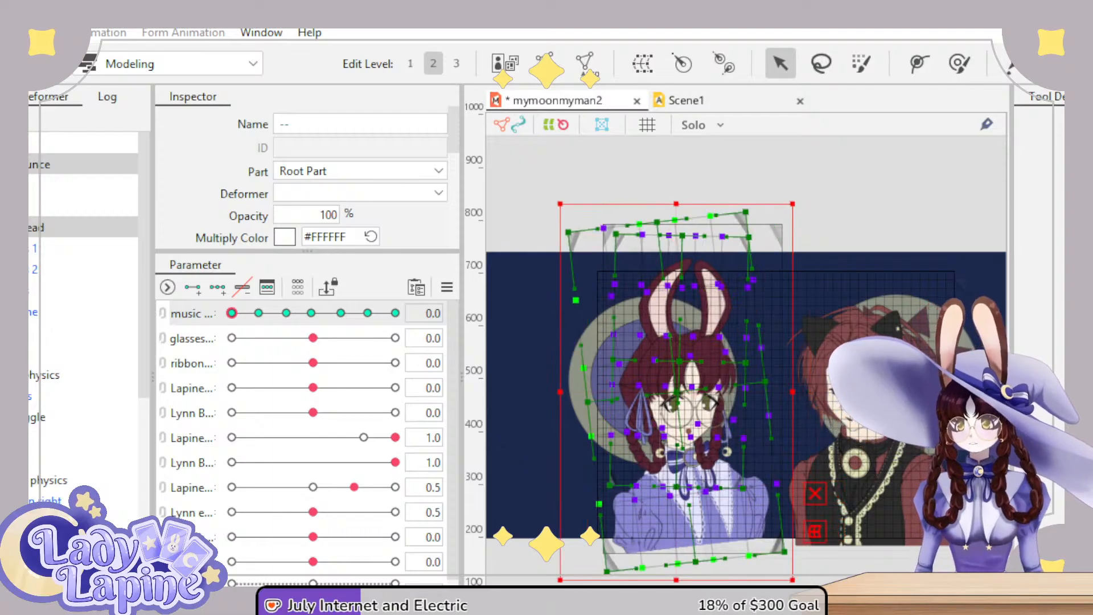
- Step through the music keys from 0.0 to 3.0 to check the order of the bunny-eared character's lean poses
click(258, 314)
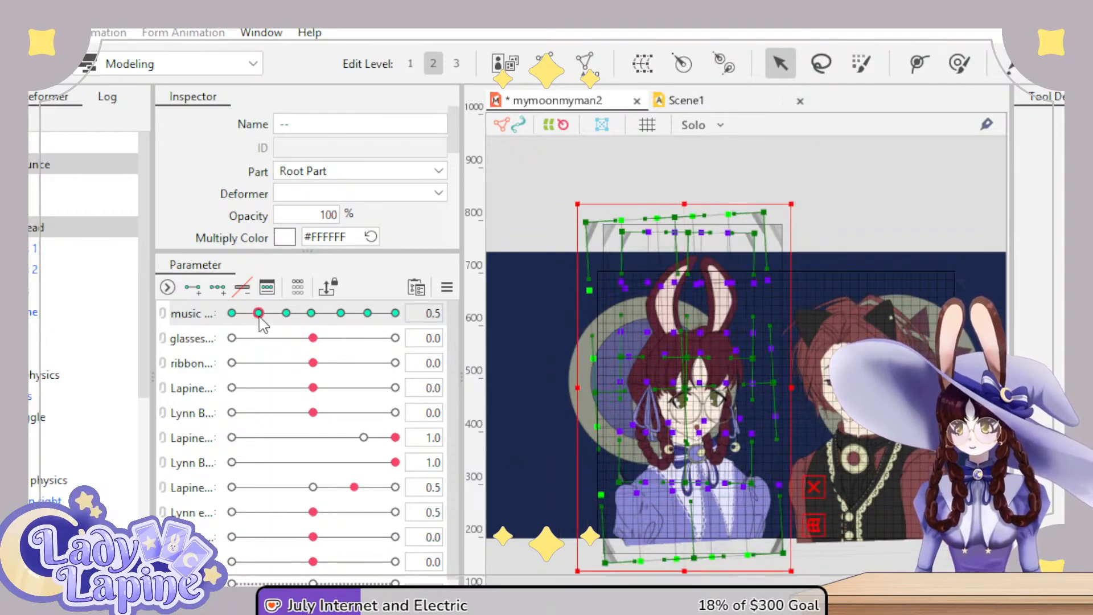
click(287, 313)
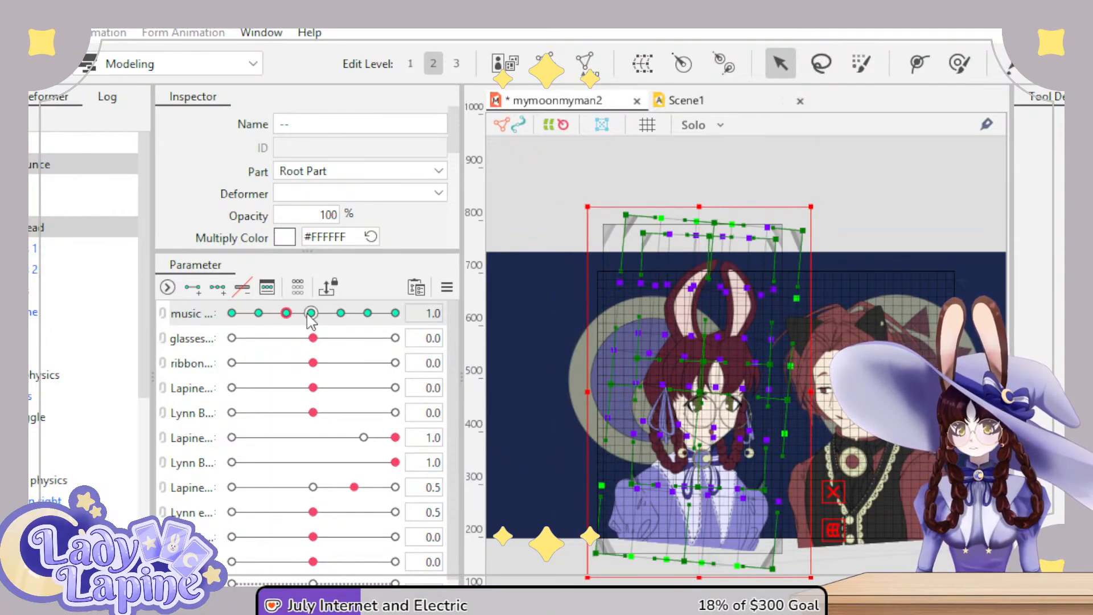
click(311, 313)
click(341, 313)
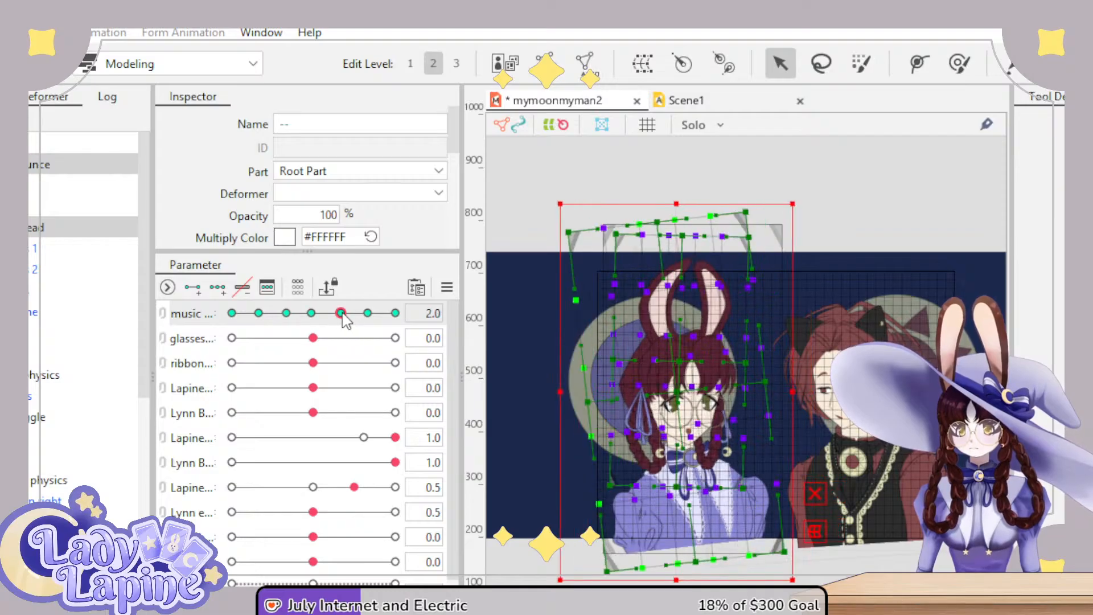
click(367, 313)
click(395, 313)
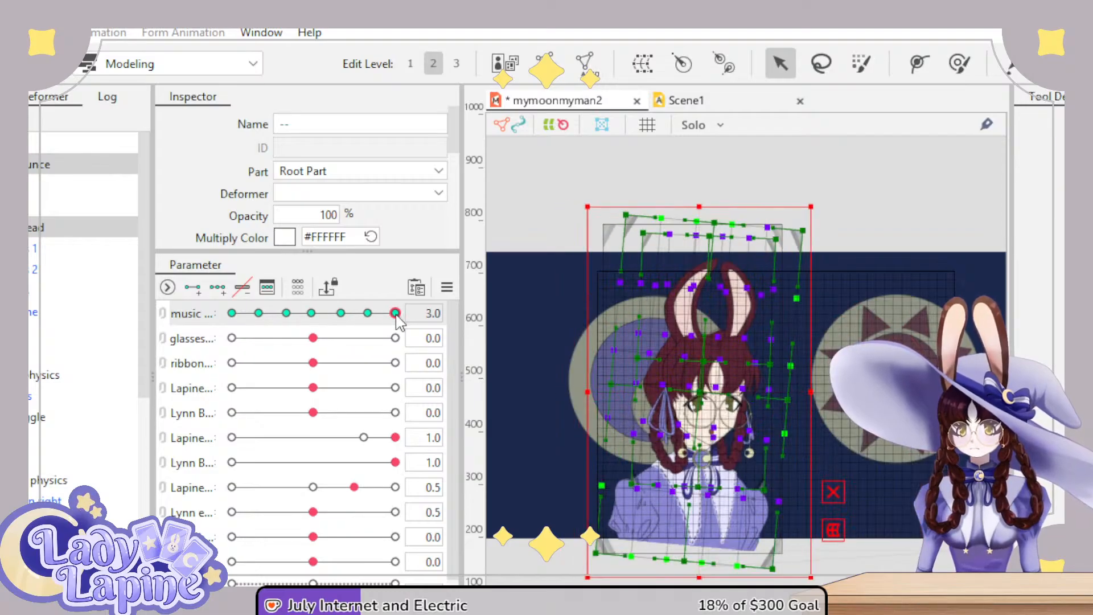
click(232, 313)
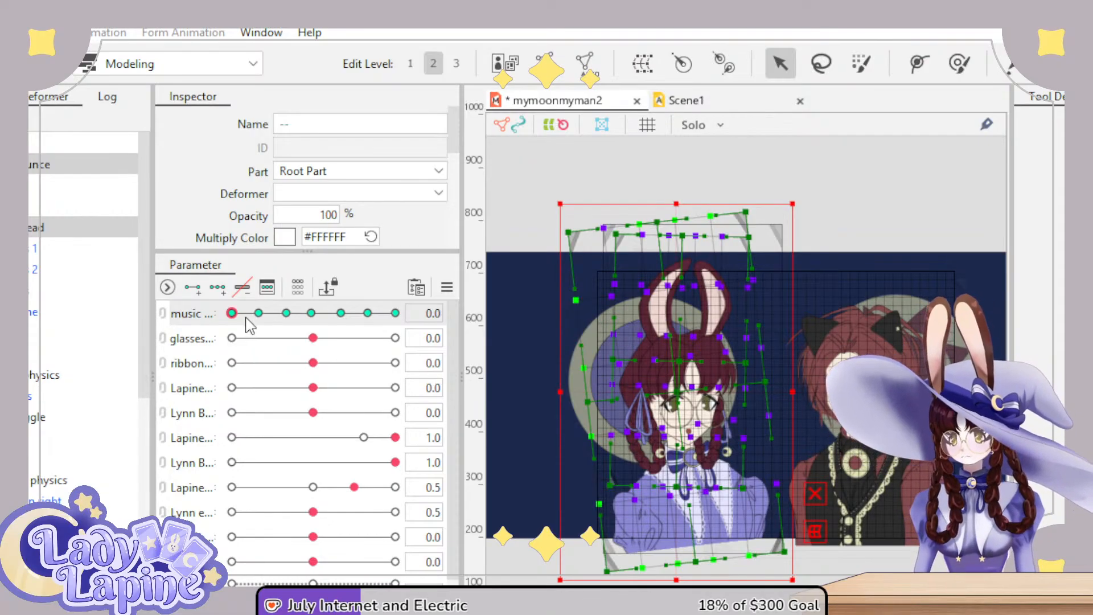
drag(241, 315, 341, 314)
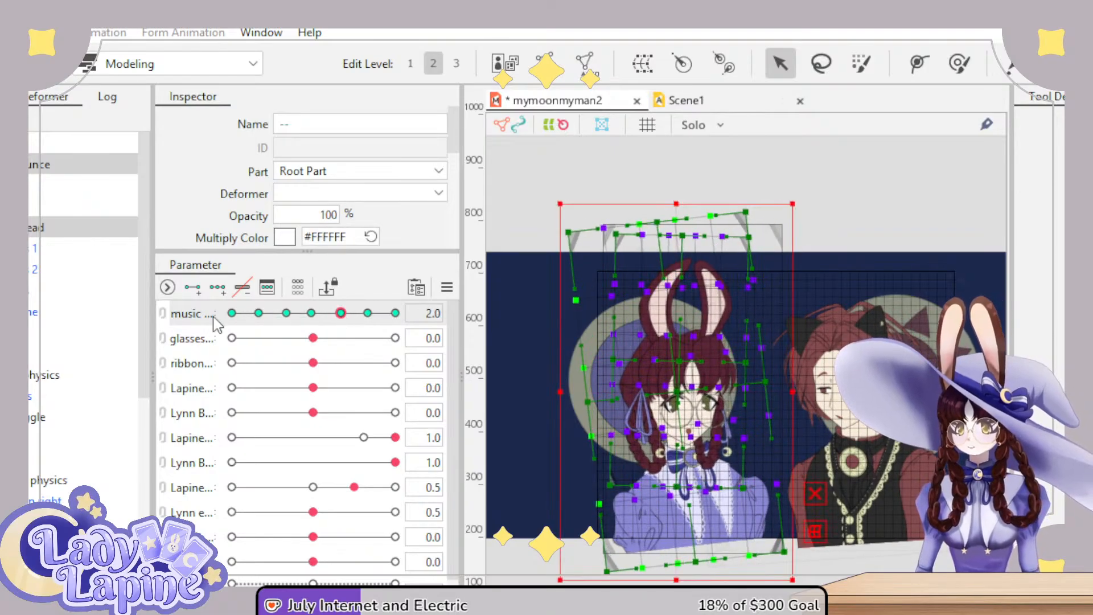
- Reduce the music parameter's maximum to 2.0 and return the parameter to 0.0
click(194, 326)
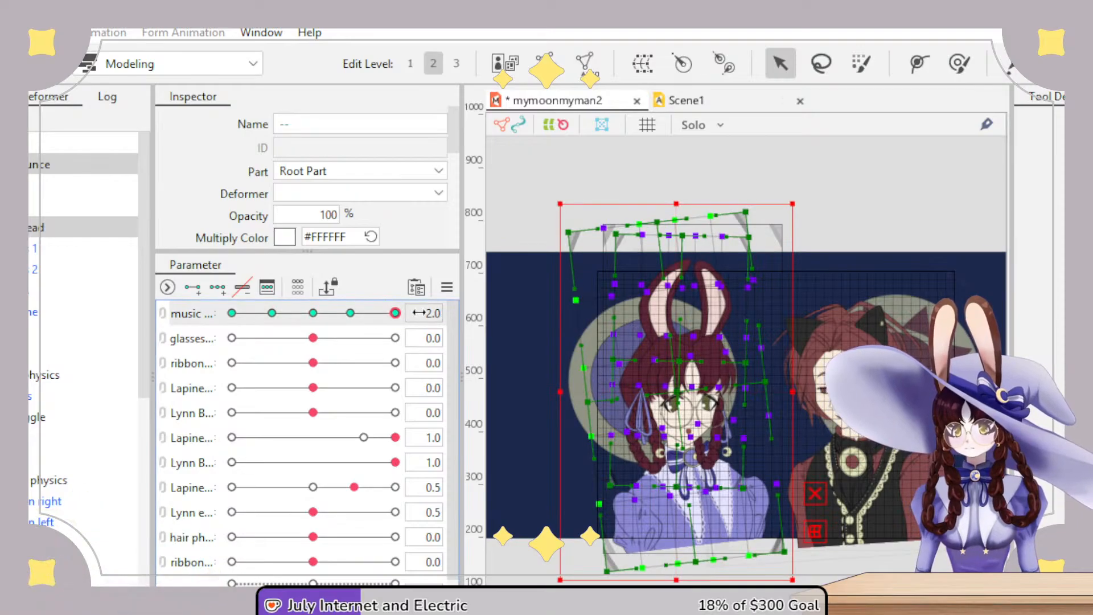
click(343, 319)
drag(345, 326, 159, 336)
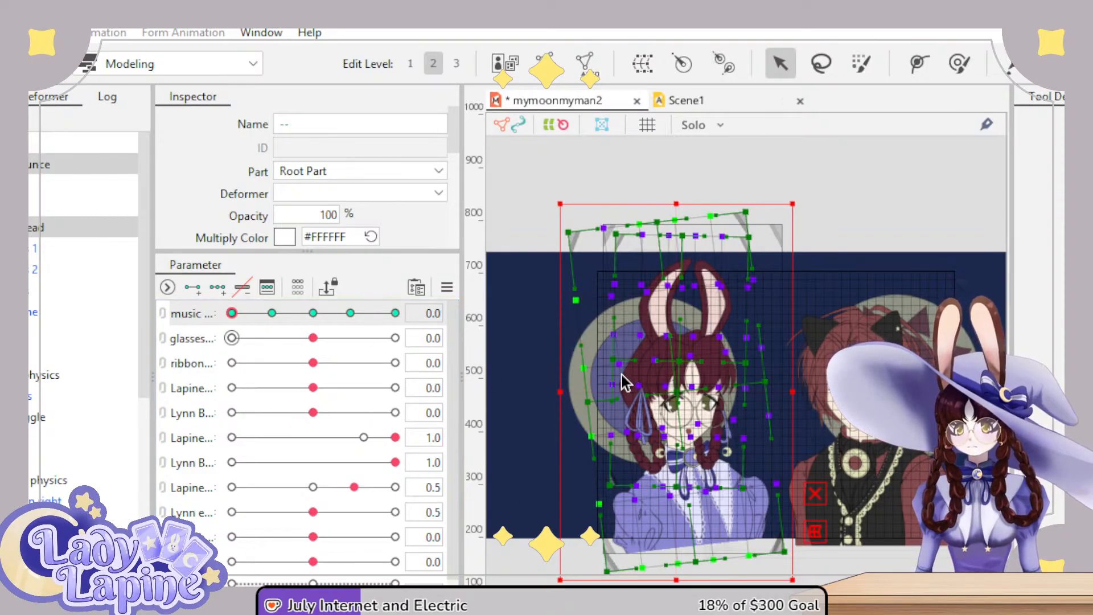
- Scrub the music parameter between 0.0 and 1.0 to check how both characters lean together
drag(232, 313, 283, 314)
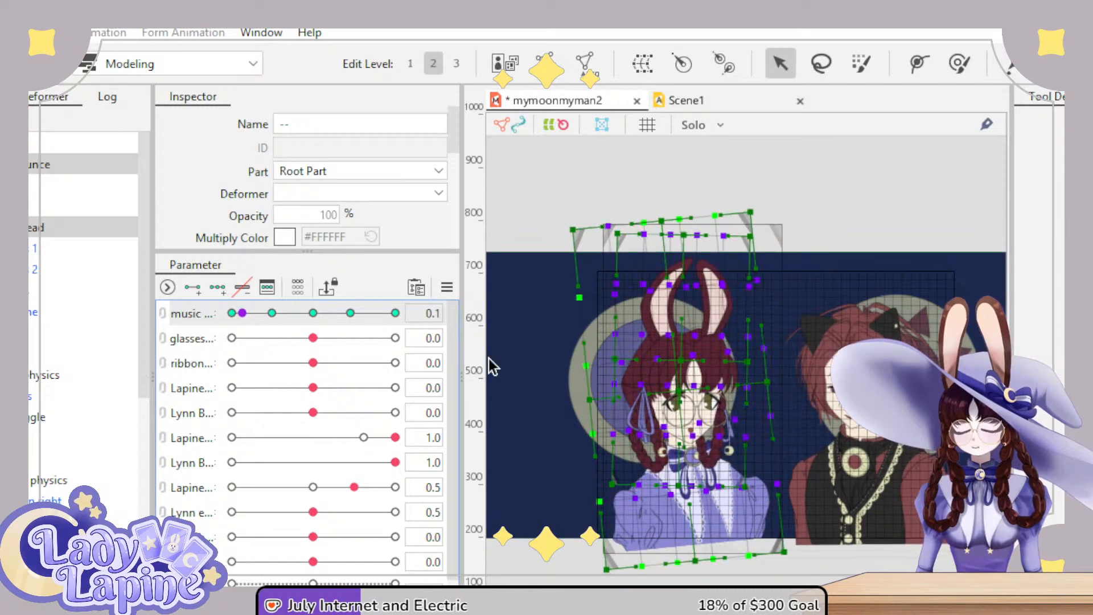
drag(226, 328, 233, 314)
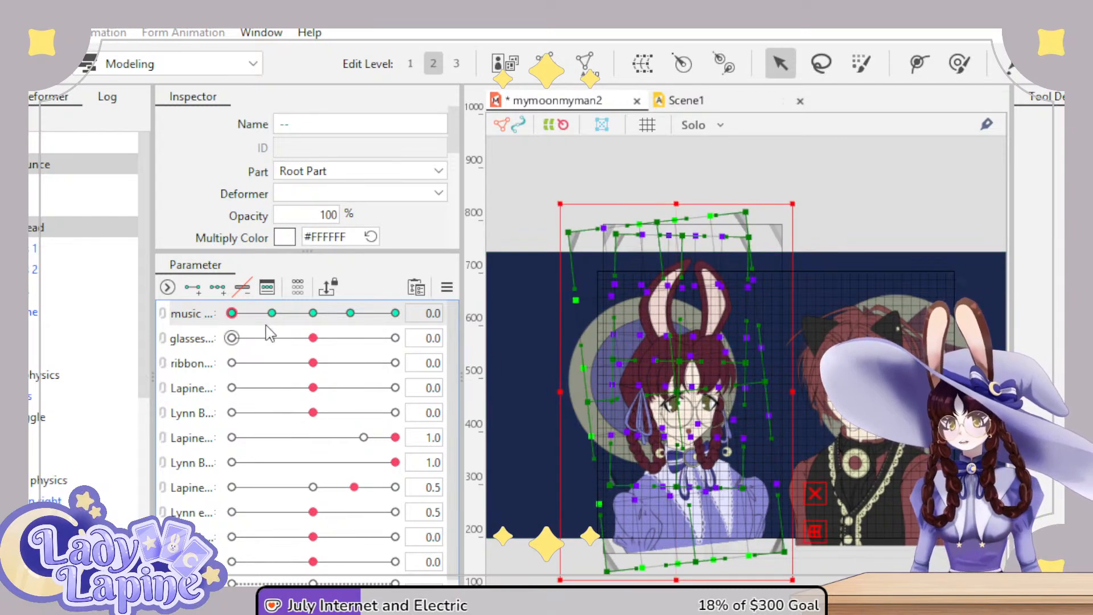
scroll(697, 455, down, 3)
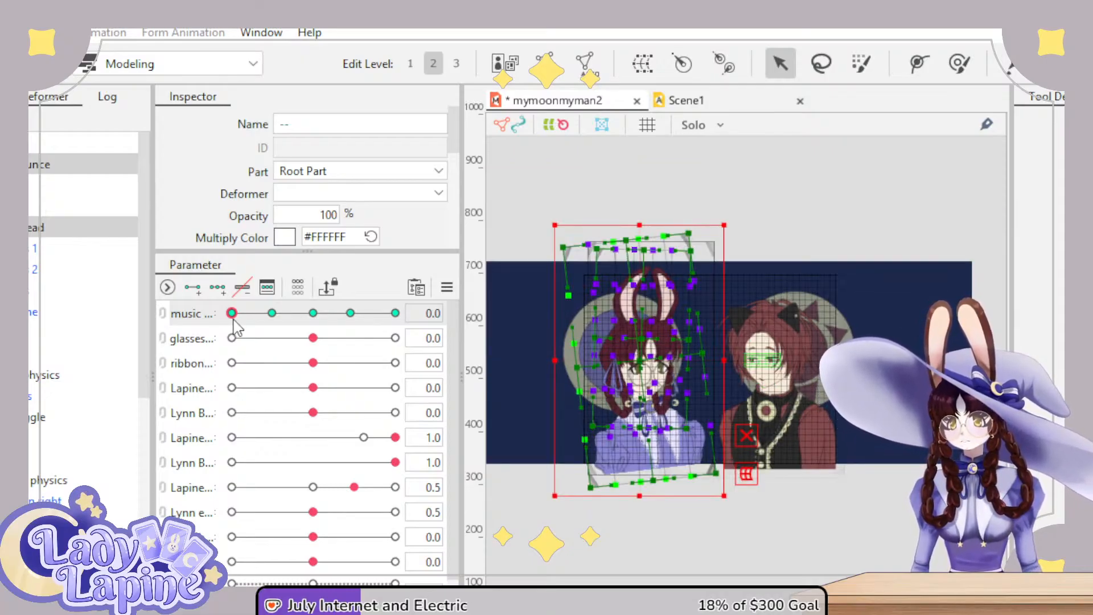
drag(232, 315, 313, 313)
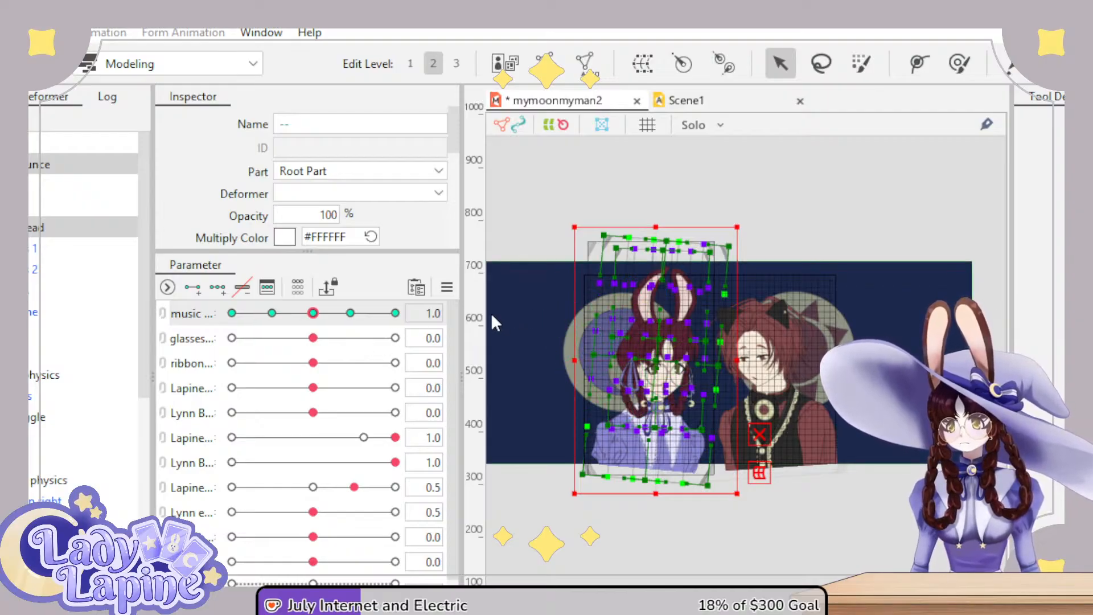
- Select all control points of the cat-eared character's music bounce and head deformers
key(ctrl+a)
scroll(39, 432, up, 5)
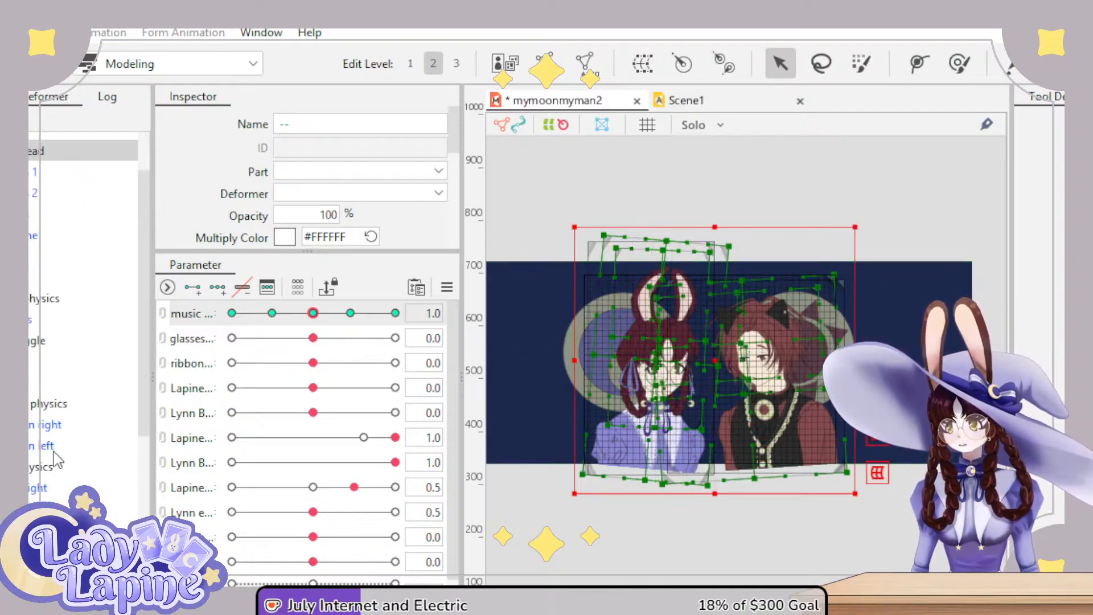
click(537, 328)
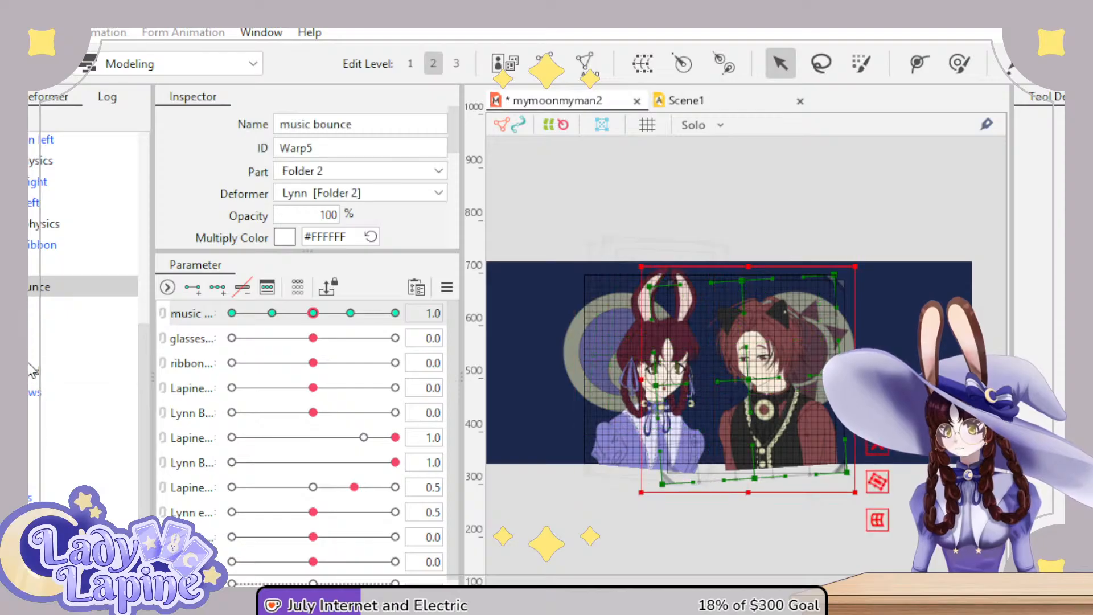
drag(613, 188, 901, 566)
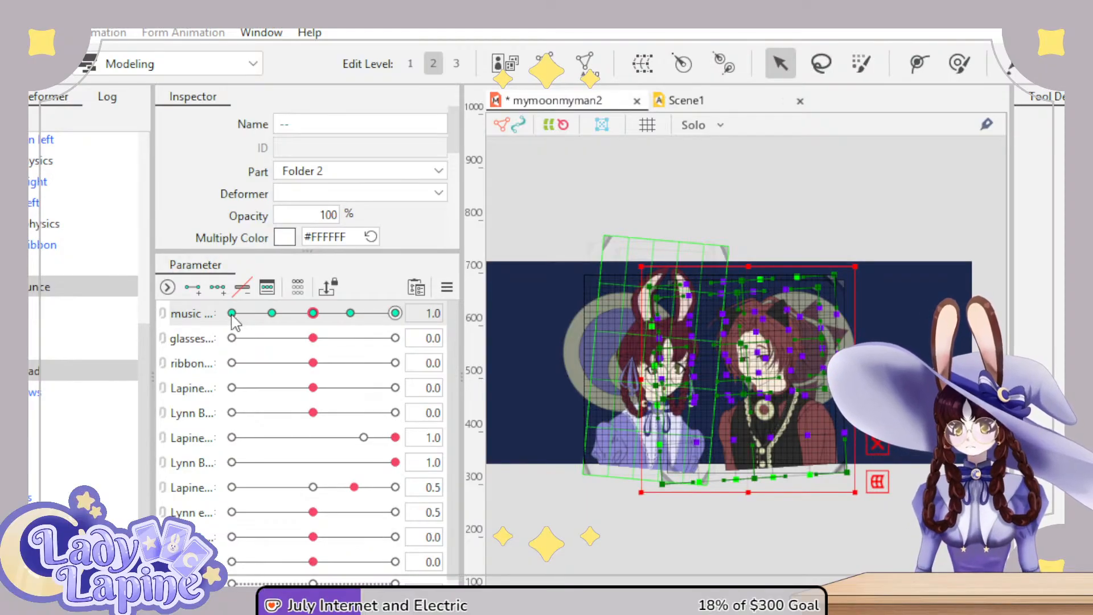
- Copy the cat-eared character's deformer pose from music 0.5 onto the key at 1.0
scroll(234, 322, up, 2)
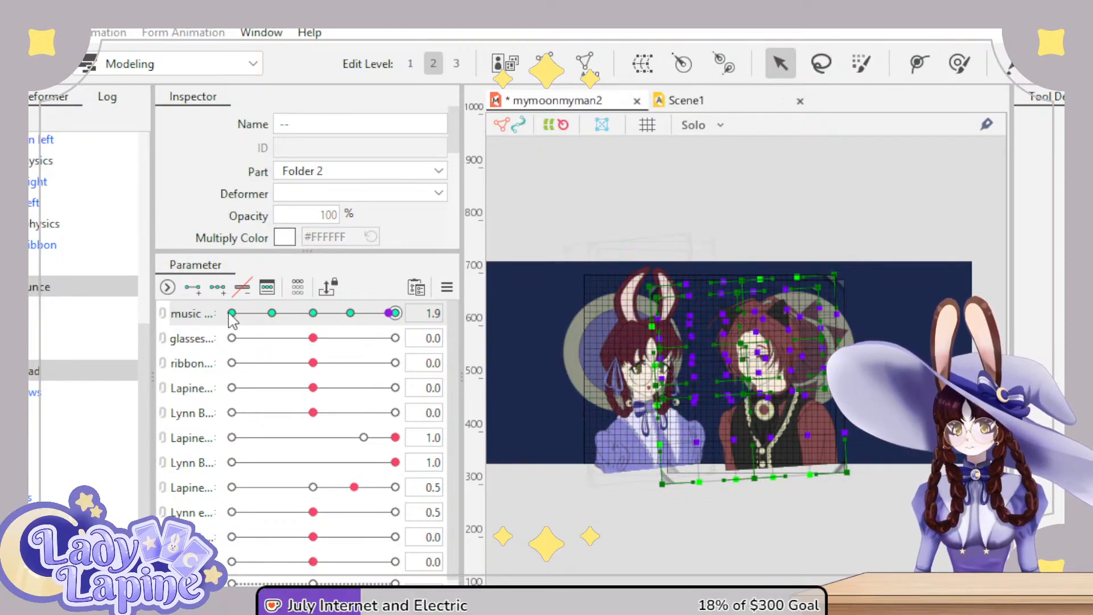
click(184, 318)
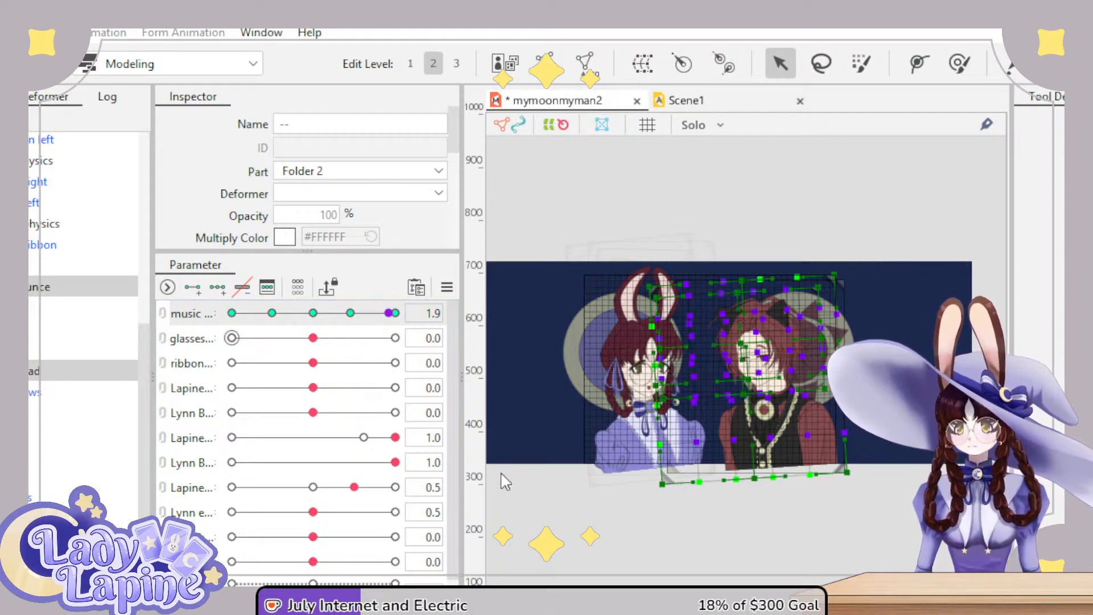
click(231, 313)
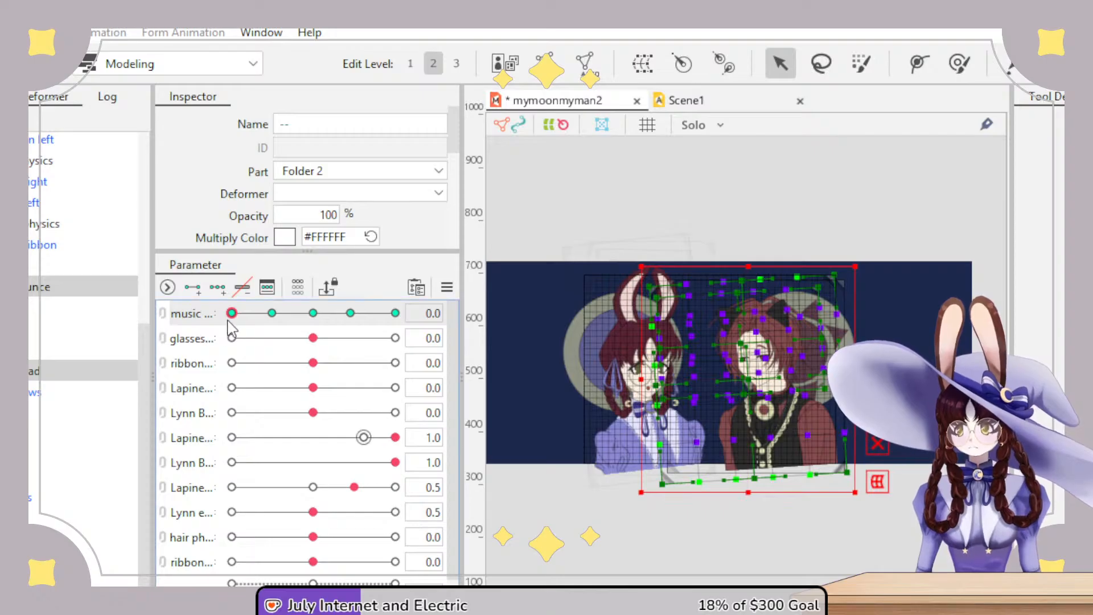
drag(227, 320, 273, 317)
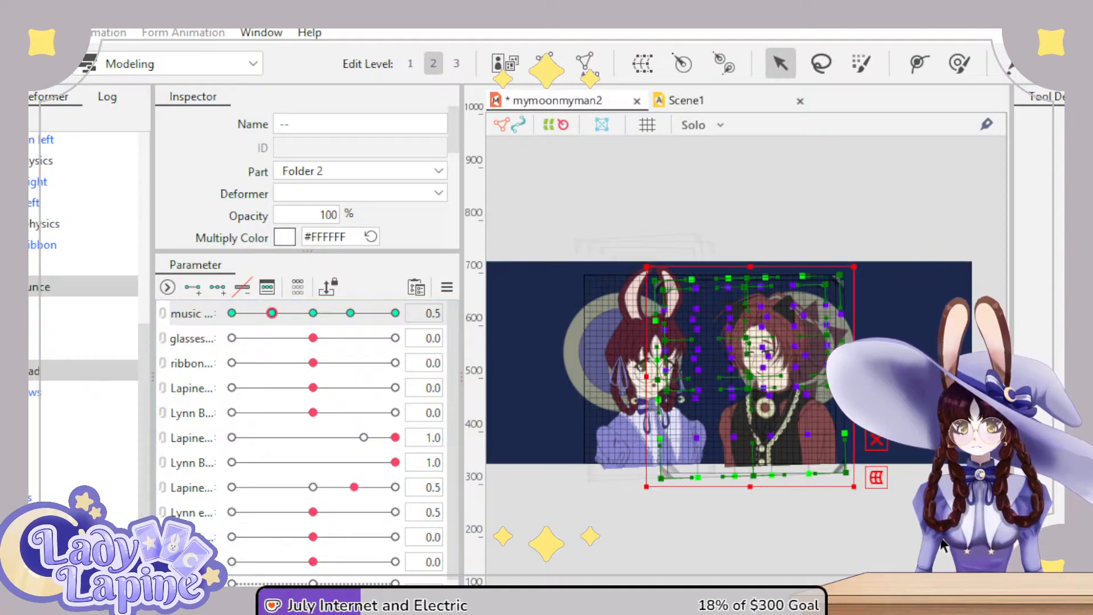
click(313, 315)
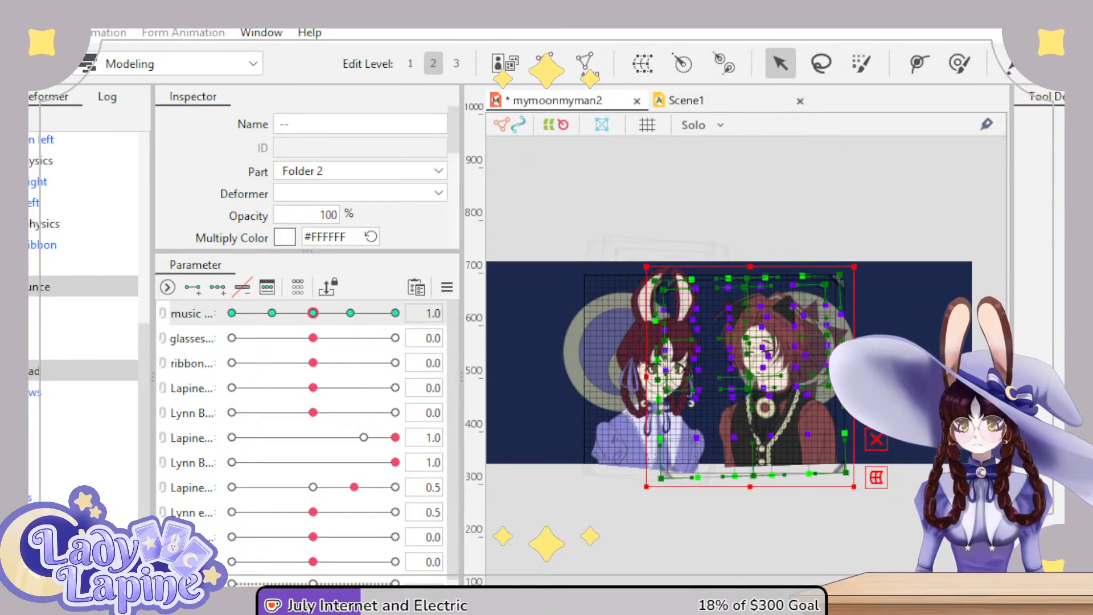
- Delete the cat-eared character's deformer keys at music 0.5 and 1.5
click(272, 314)
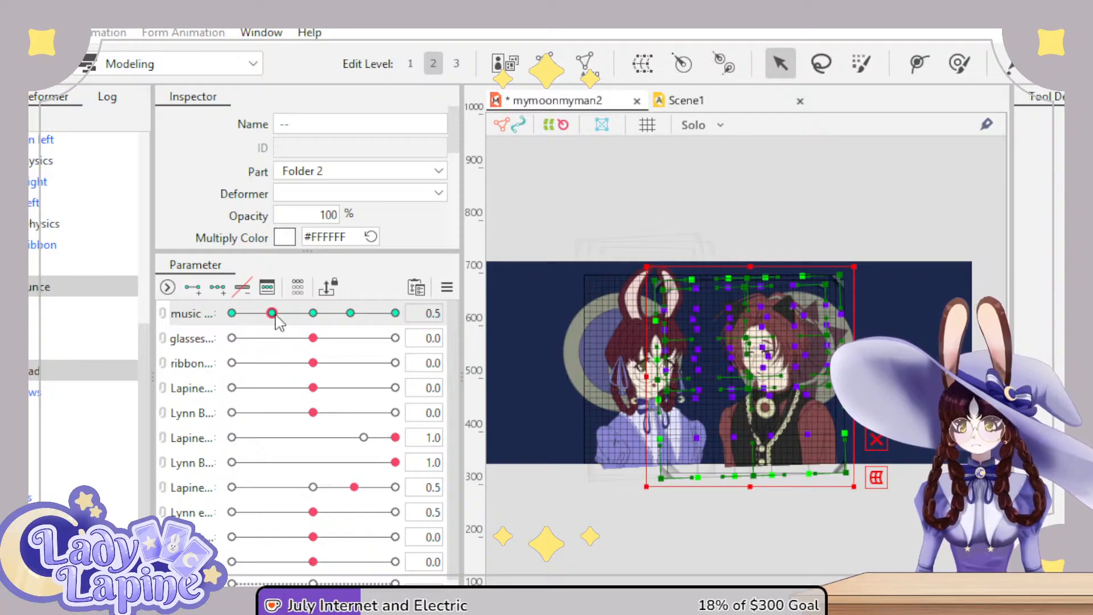
click(350, 313)
drag(350, 313, 232, 314)
click(350, 313)
click(395, 313)
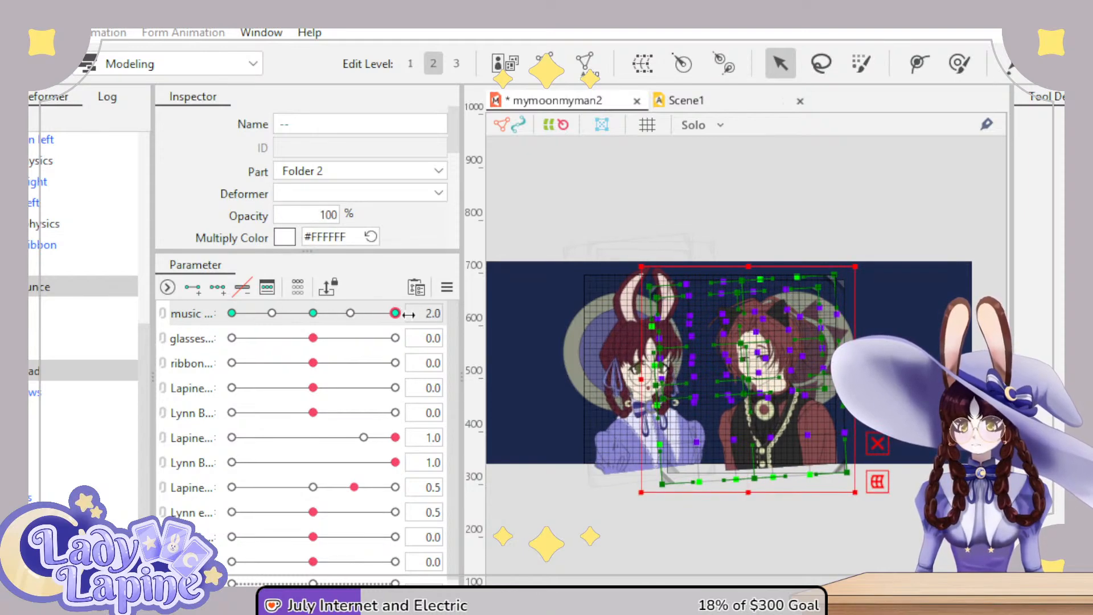
- Add new in-between keys at music 0.5 and 1.5 for the cat-eared character's deformers and scrub to check the motion
drag(409, 315, 274, 317)
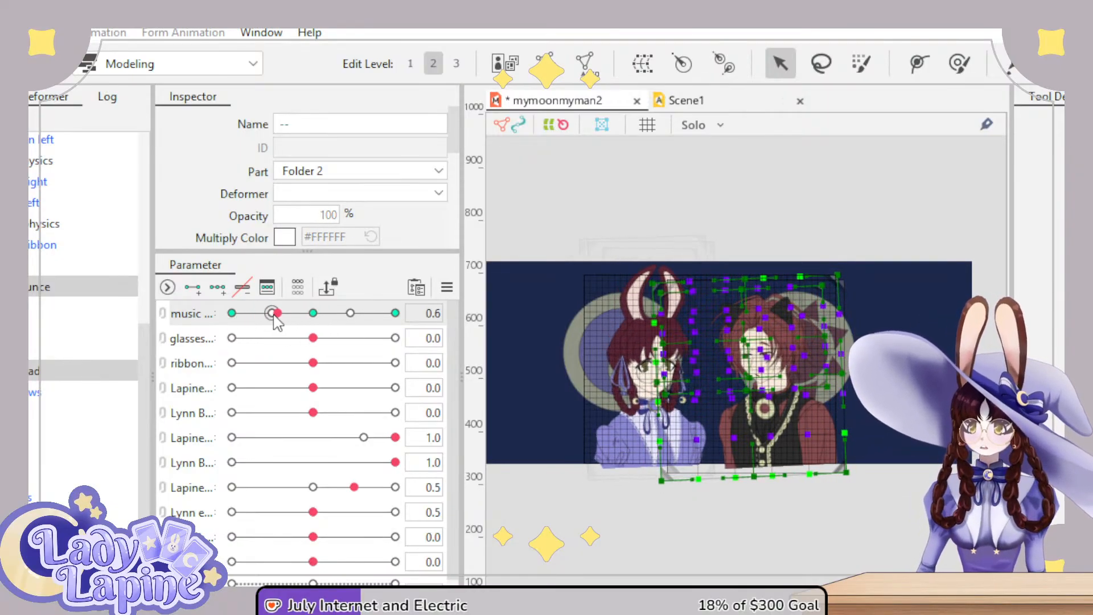
click(350, 312)
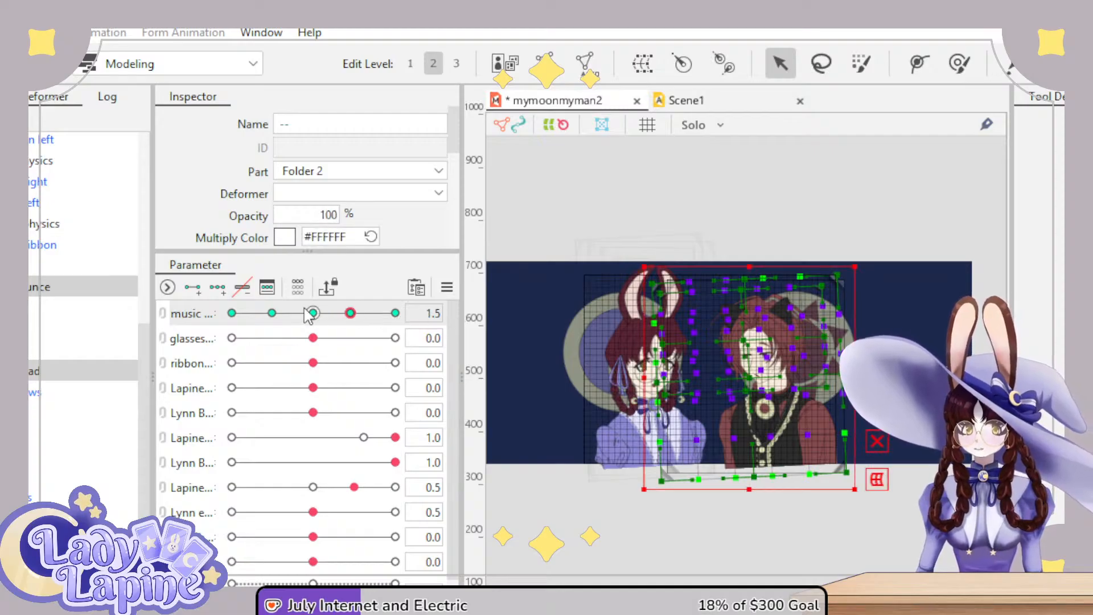
mouse_move(309, 314)
mouse_down()
mouse_move(318, 313)
mouse_move(232, 314)
mouse_move(301, 312)
mouse_move(320, 331)
mouse_move(402, 330)
mouse_up()
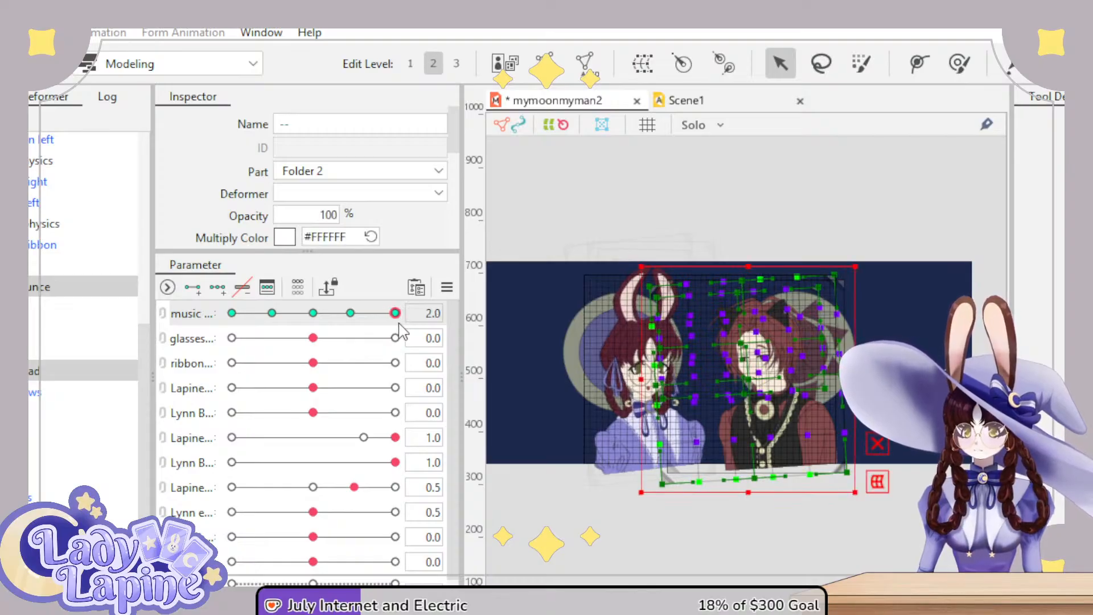
- Remove the cat-eared character's deformer key at music 1.5 and move the parameter to 0.0
mouse_move(402, 330)
mouse_down()
mouse_move(232, 314)
mouse_move(433, 322)
mouse_move(176, 322)
mouse_move(395, 314)
mouse_move(239, 316)
mouse_move(402, 325)
mouse_up()
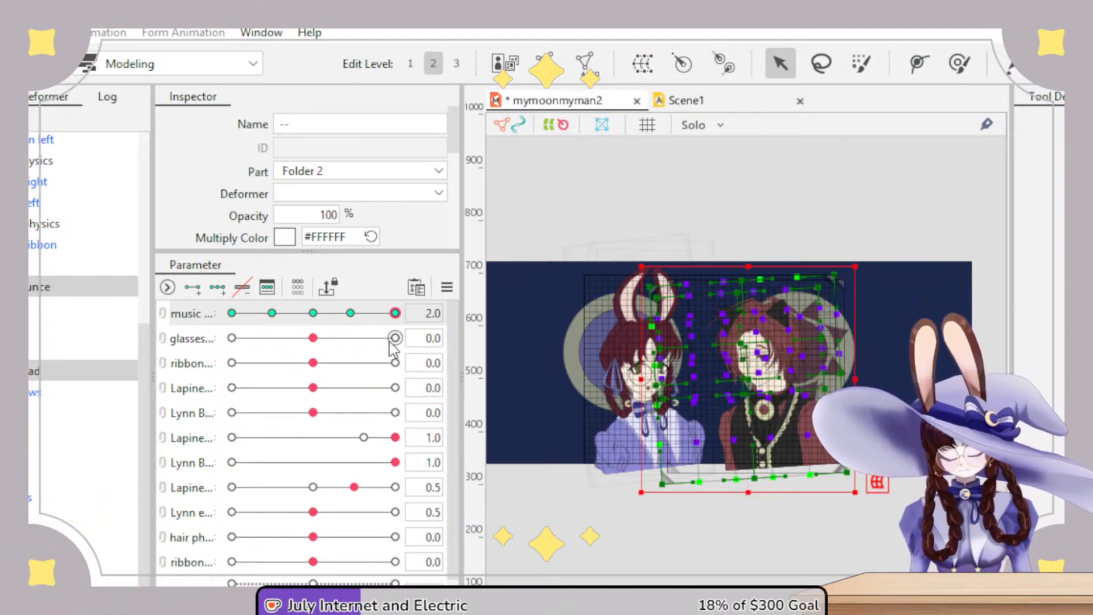
drag(390, 340, 186, 314)
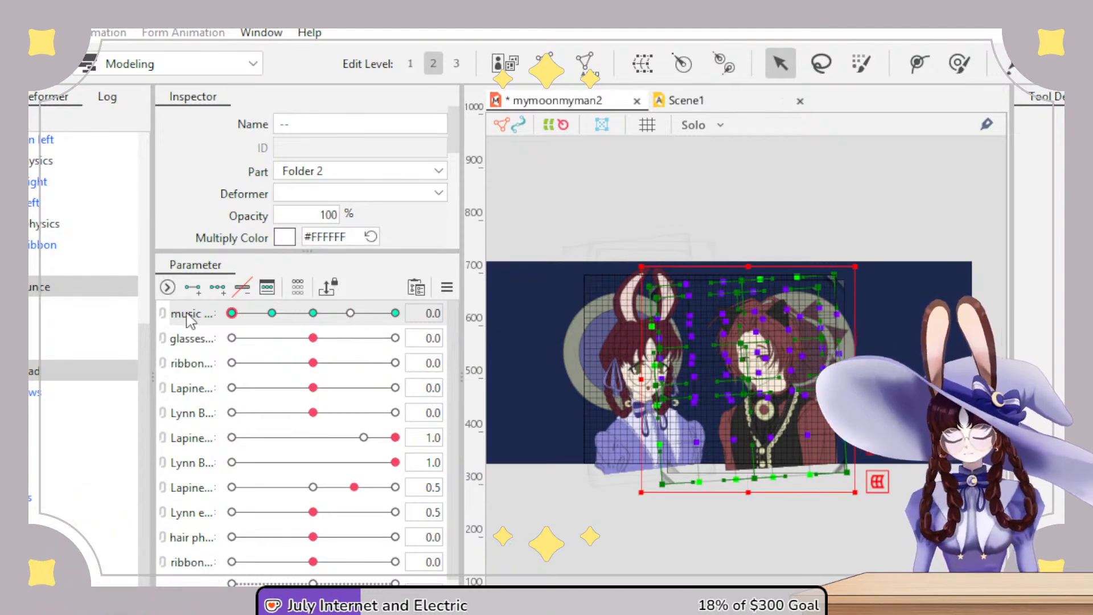
- Add the cat-eared character's deformer key at music 1.5 and extend the parameter to 3.0 with keys at 2.5 and 3.0
click(272, 313)
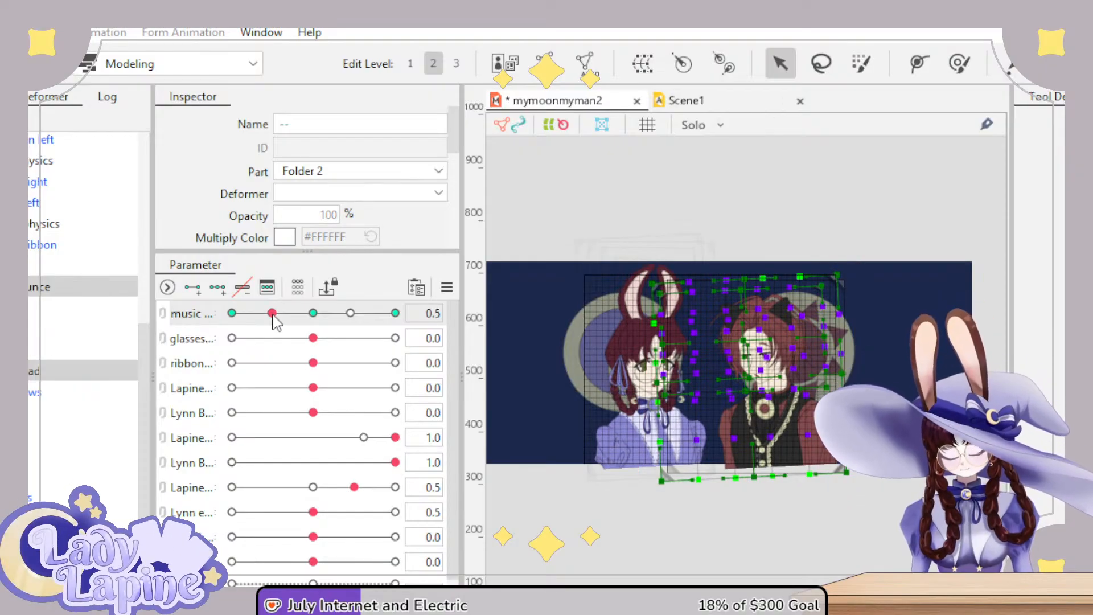
drag(272, 314, 208, 313)
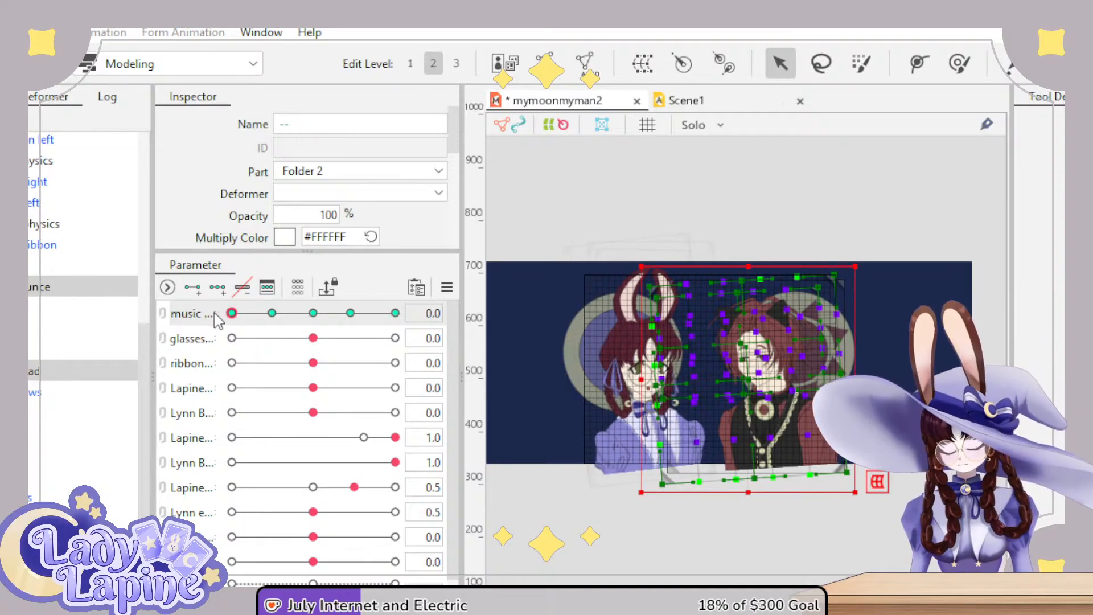
click(312, 313)
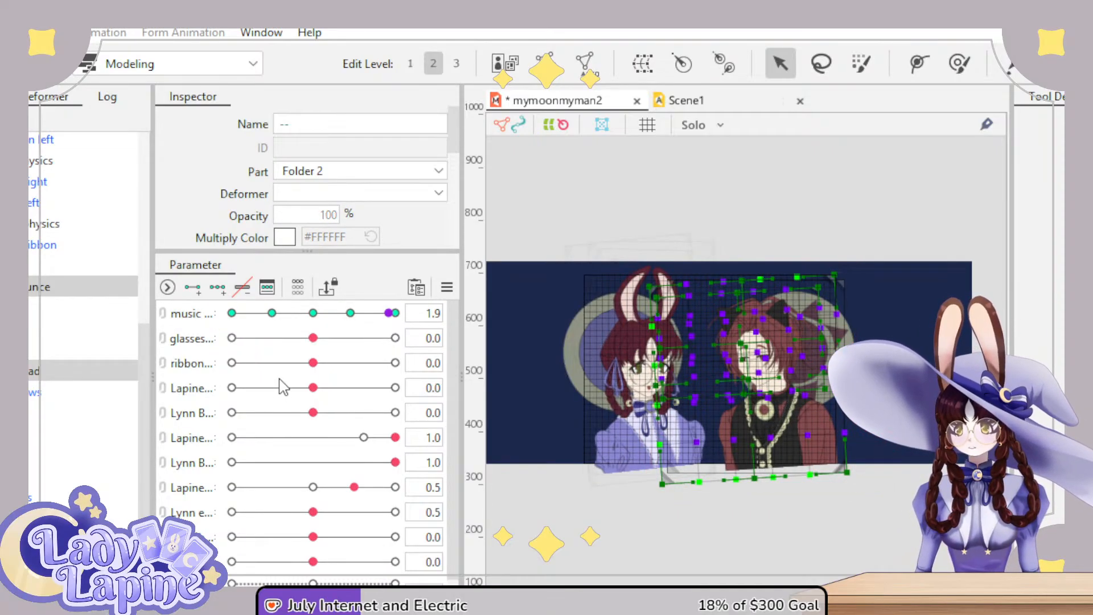
click(298, 313)
- Scrub the music parameter between 0.0 and 2.0 to check the bunny-eared character's lean, and save the model
click(354, 319)
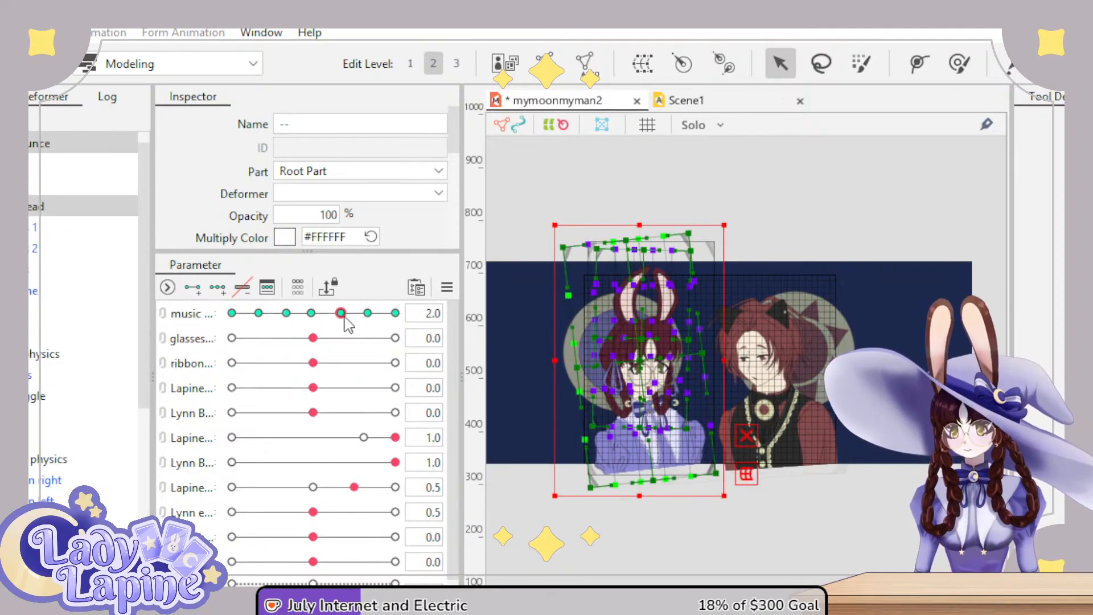
drag(341, 313, 291, 318)
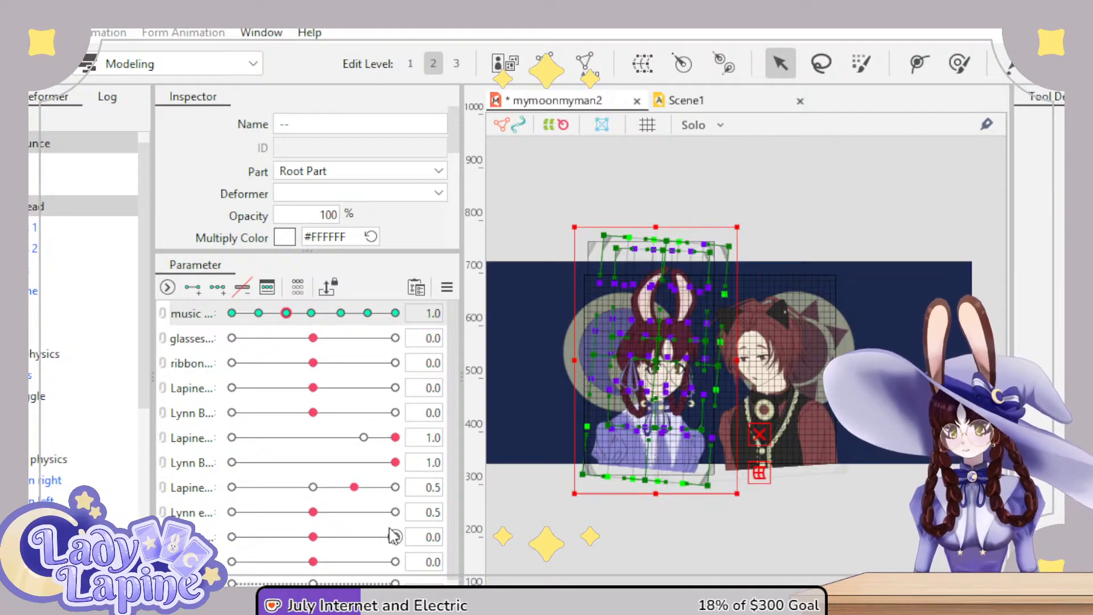
scroll(705, 371, up, 1)
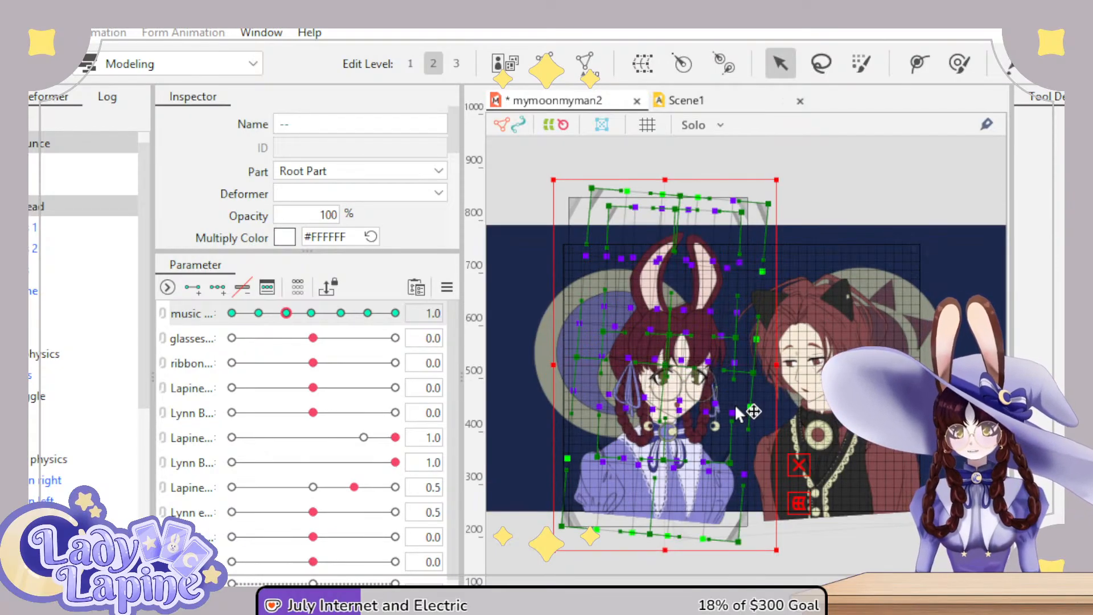
scroll(720, 398, up, 1)
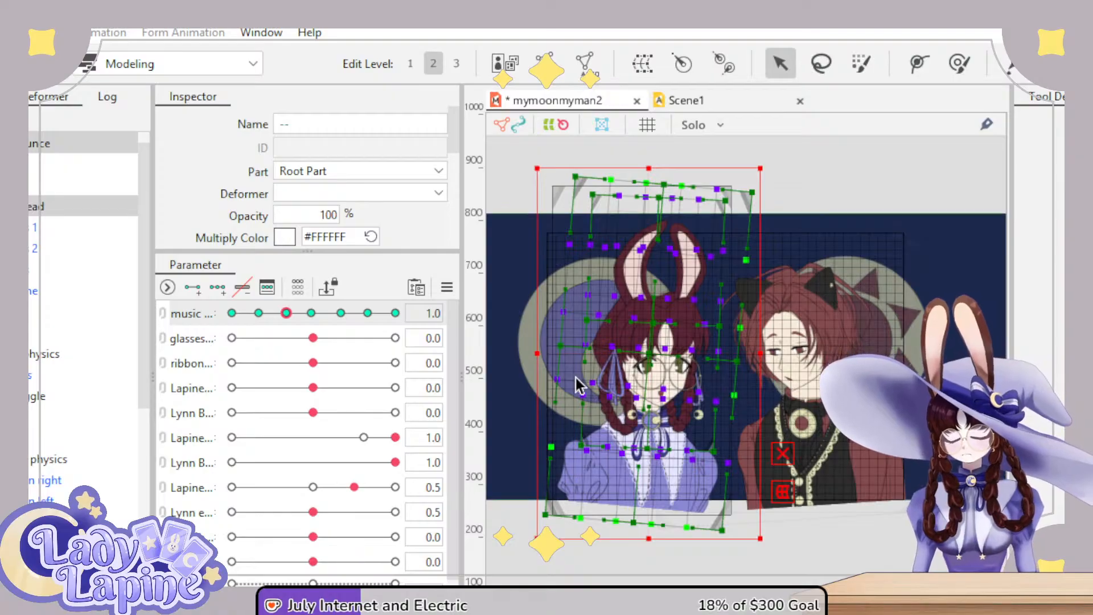
click(231, 313)
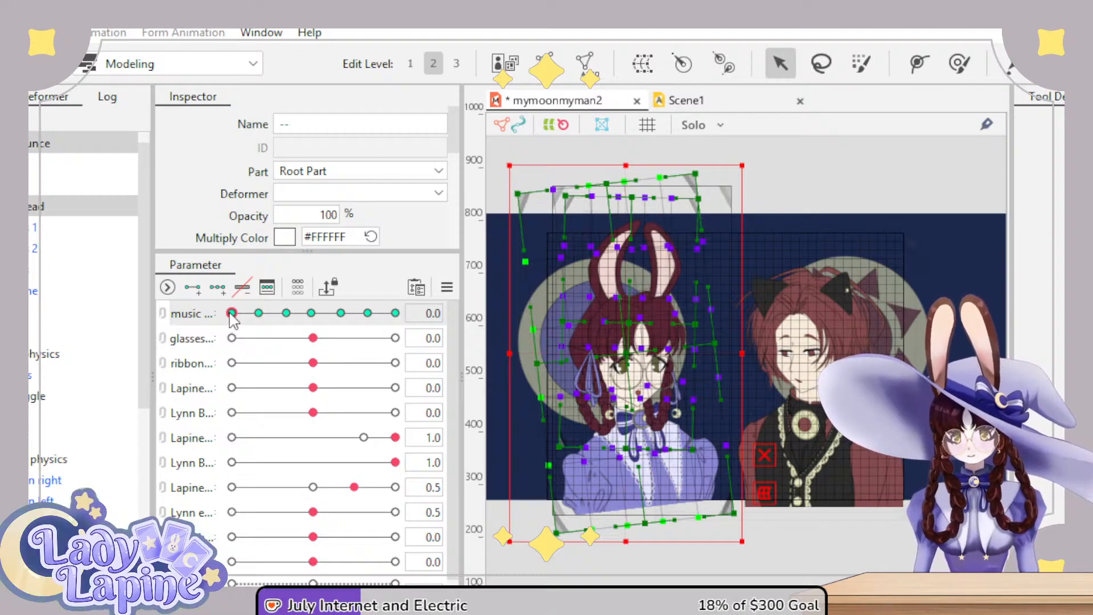
drag(231, 314, 288, 314)
click(310, 313)
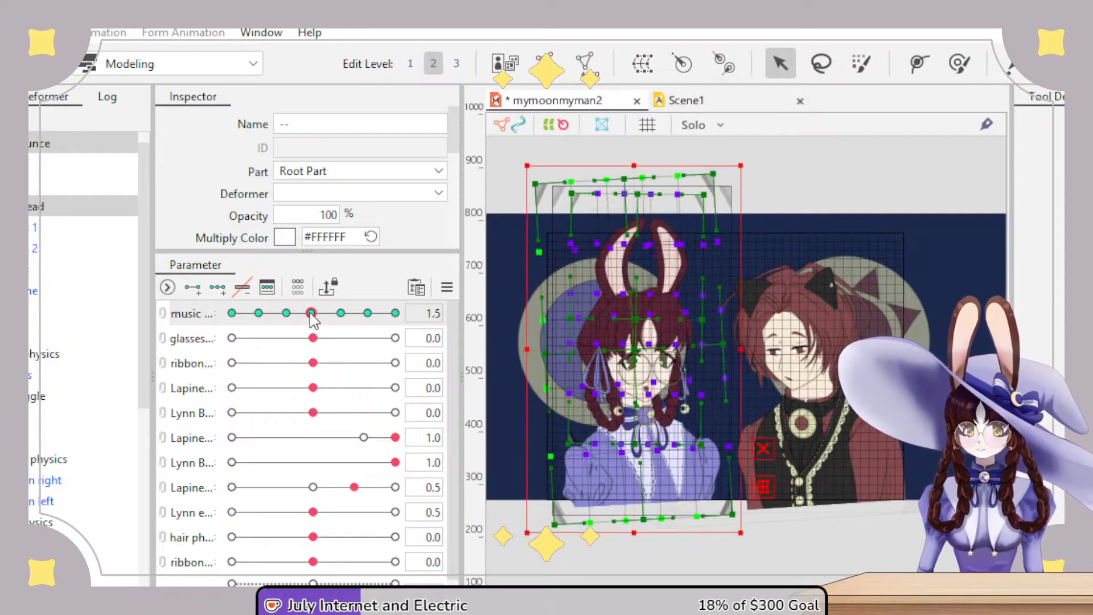
click(340, 313)
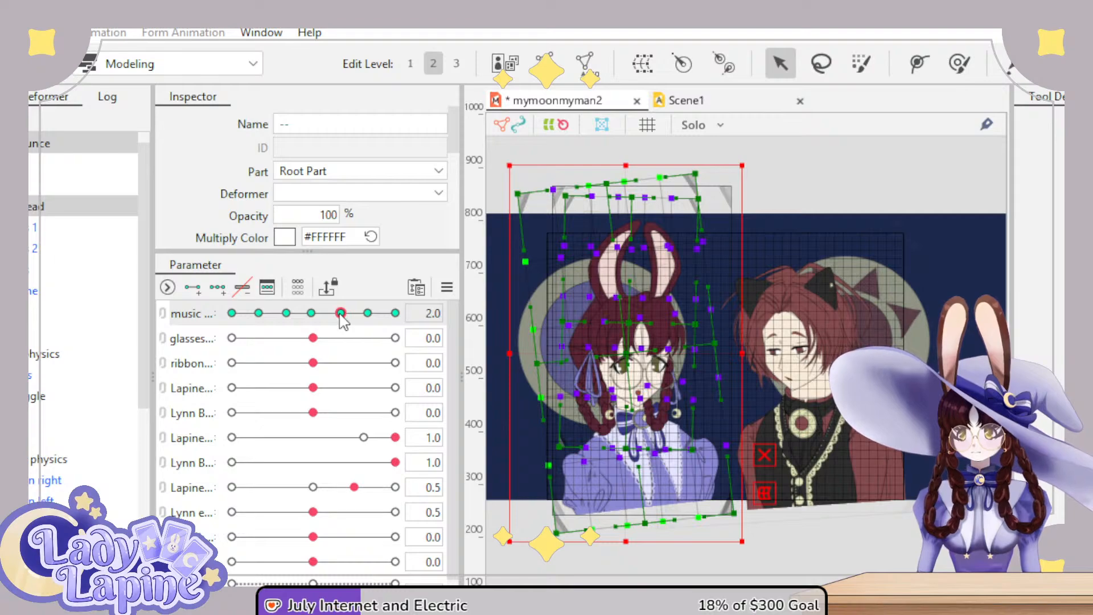
mouse_move(340, 316)
mouse_down()
mouse_move(232, 318)
mouse_move(345, 319)
mouse_up()
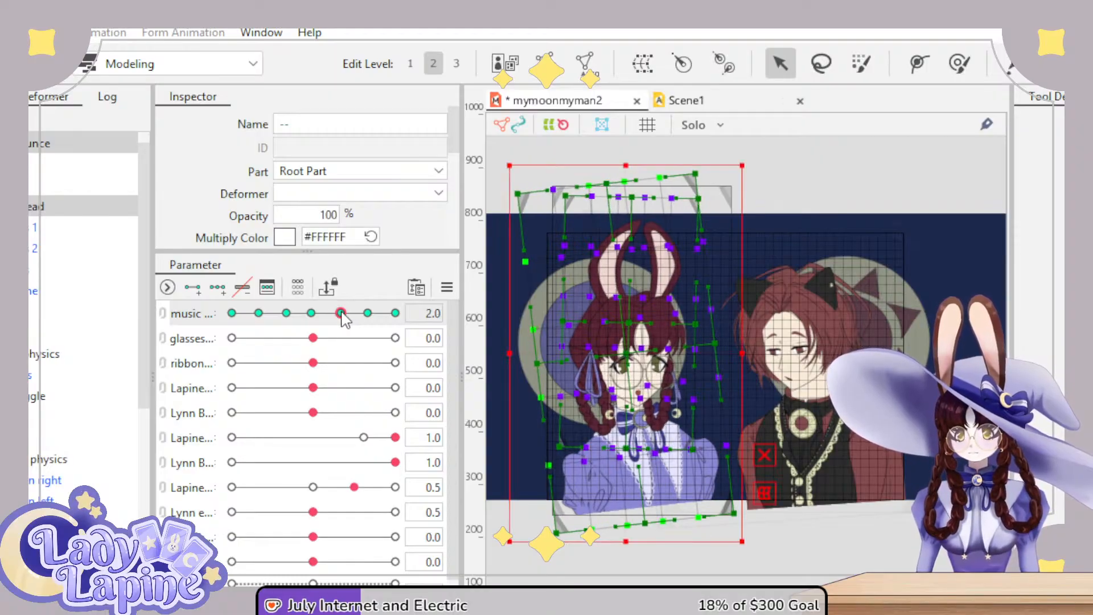
drag(345, 320, 251, 316)
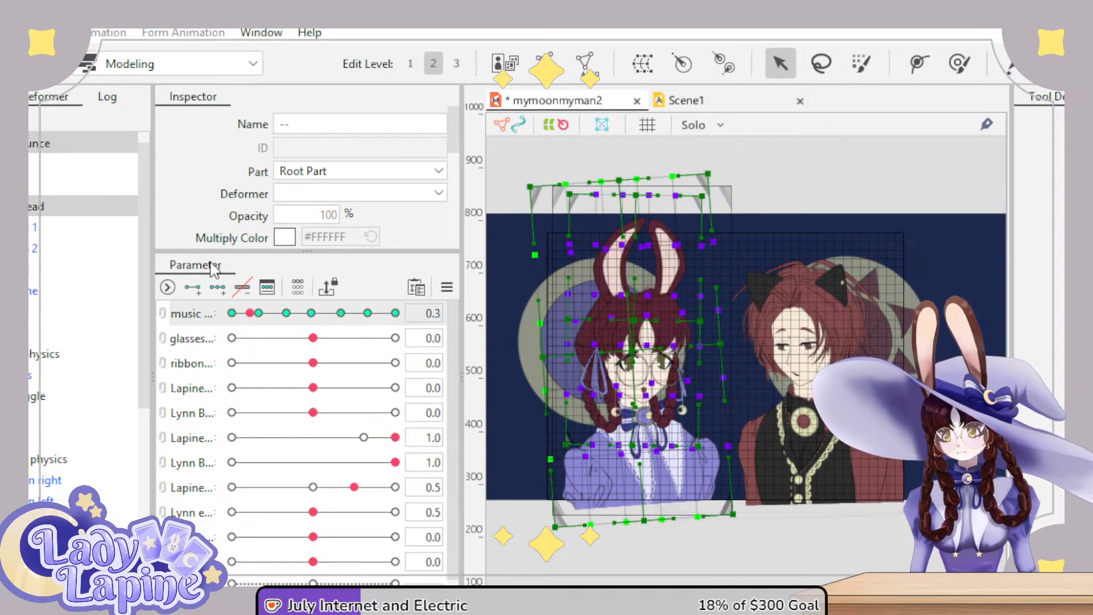
key(ctrl+s)
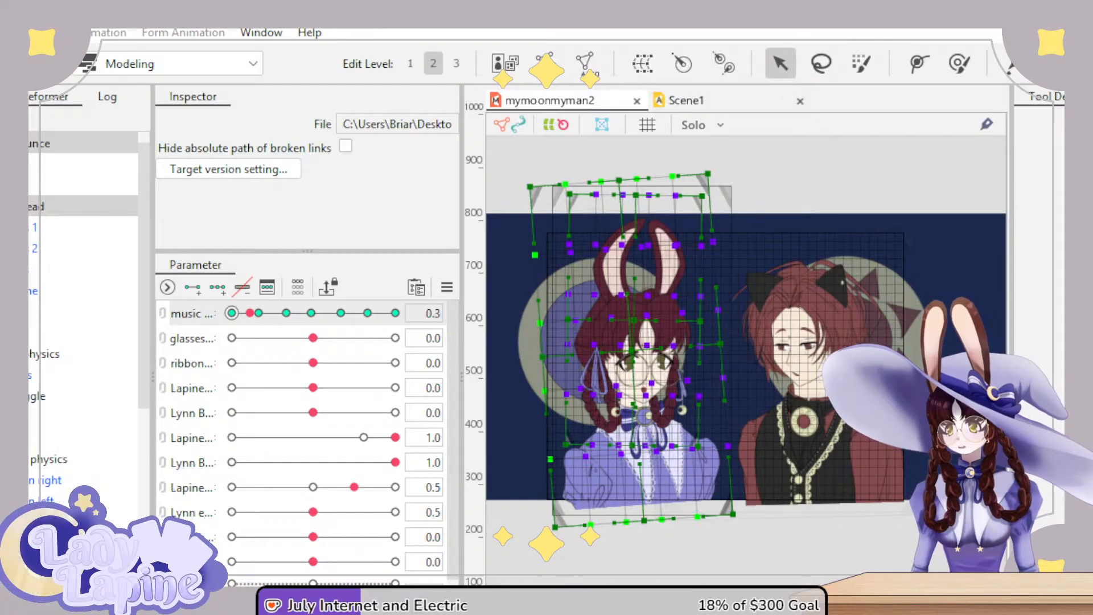
- Extend the music parameter to 4.0, key both characters' deformers at 3.0, 3.5 and 4.0, and scrub back to 0.0
drag(250, 313, 342, 317)
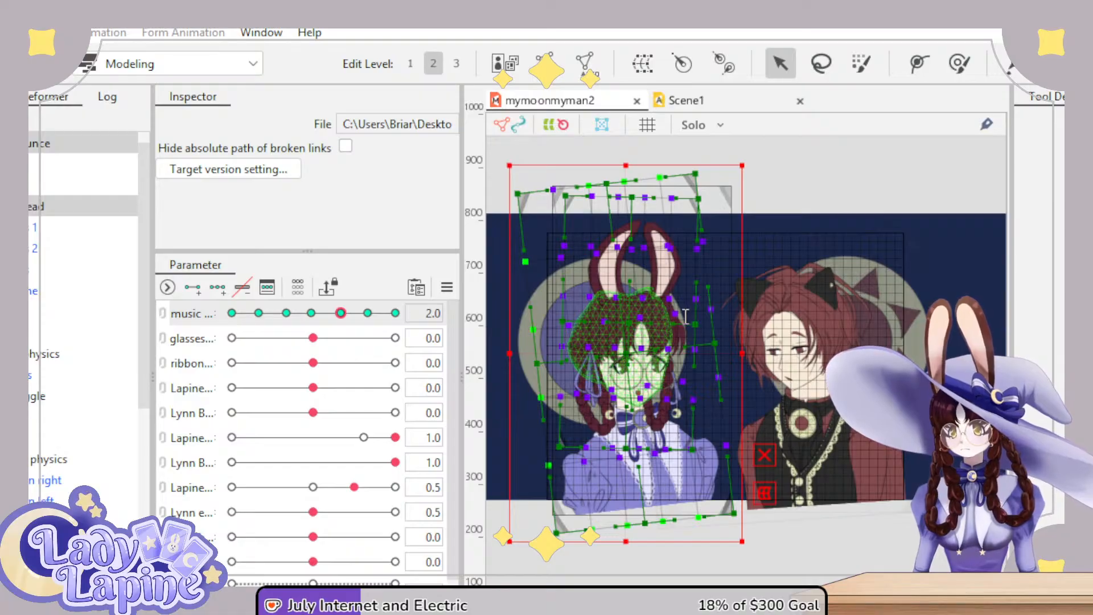
click(397, 314)
click(397, 314)
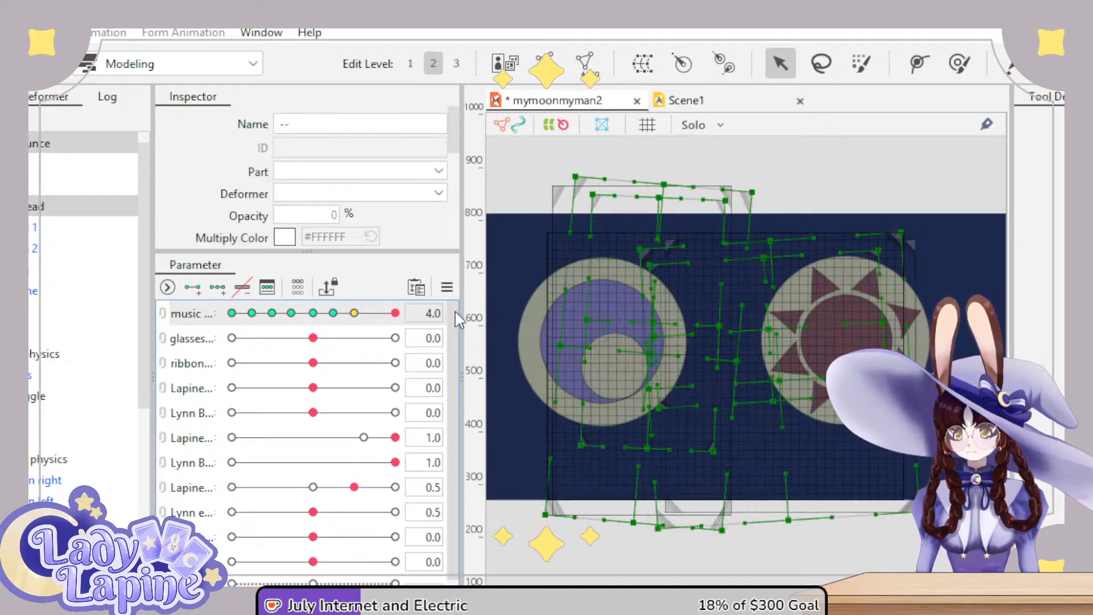
click(375, 313)
click(375, 313)
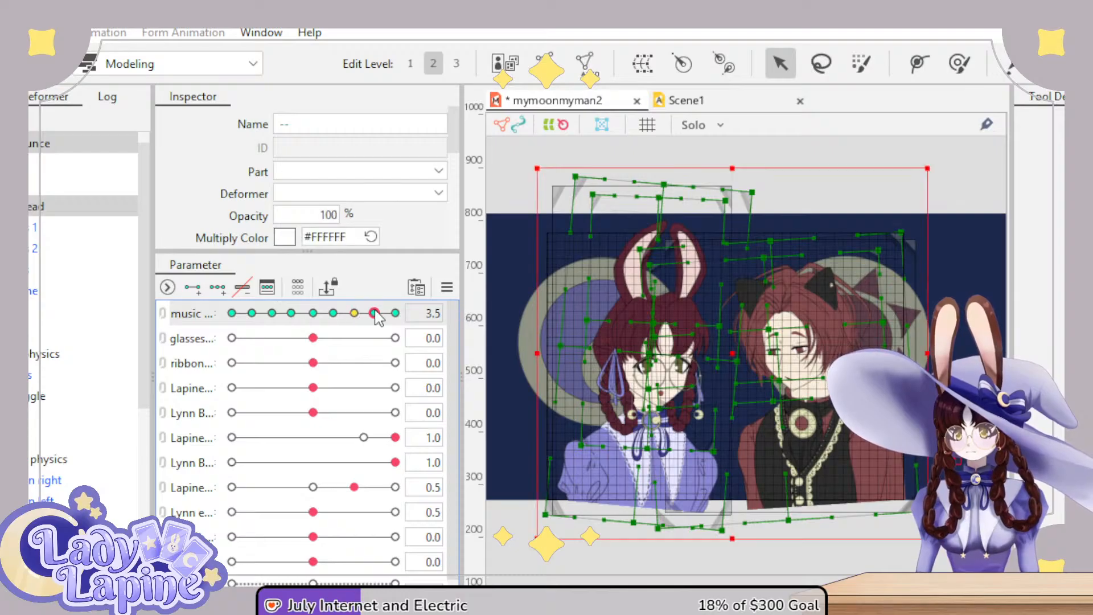
click(352, 313)
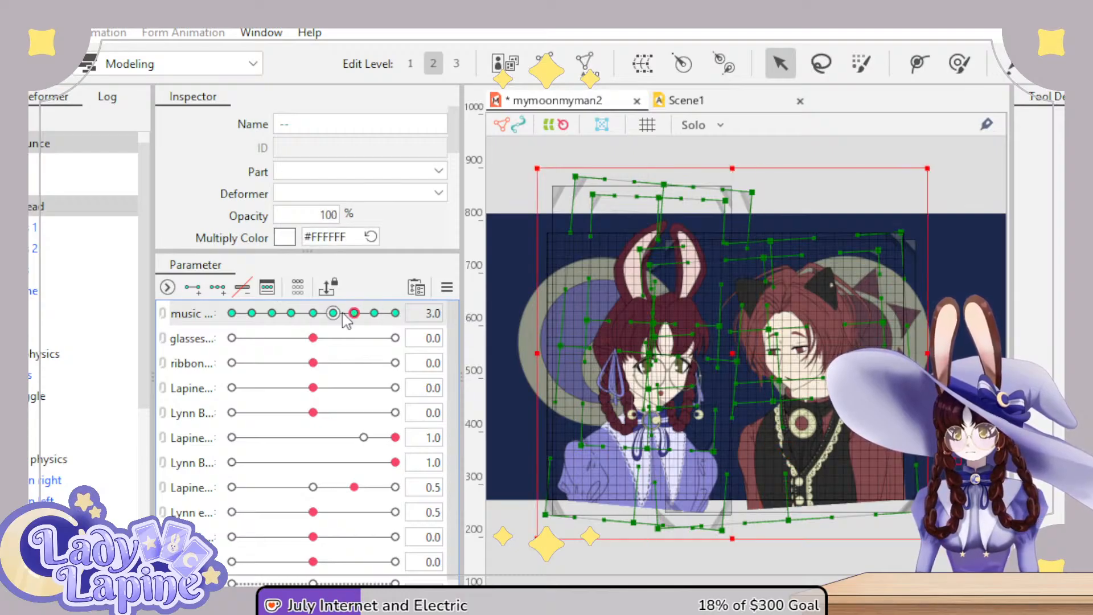
drag(349, 314, 228, 312)
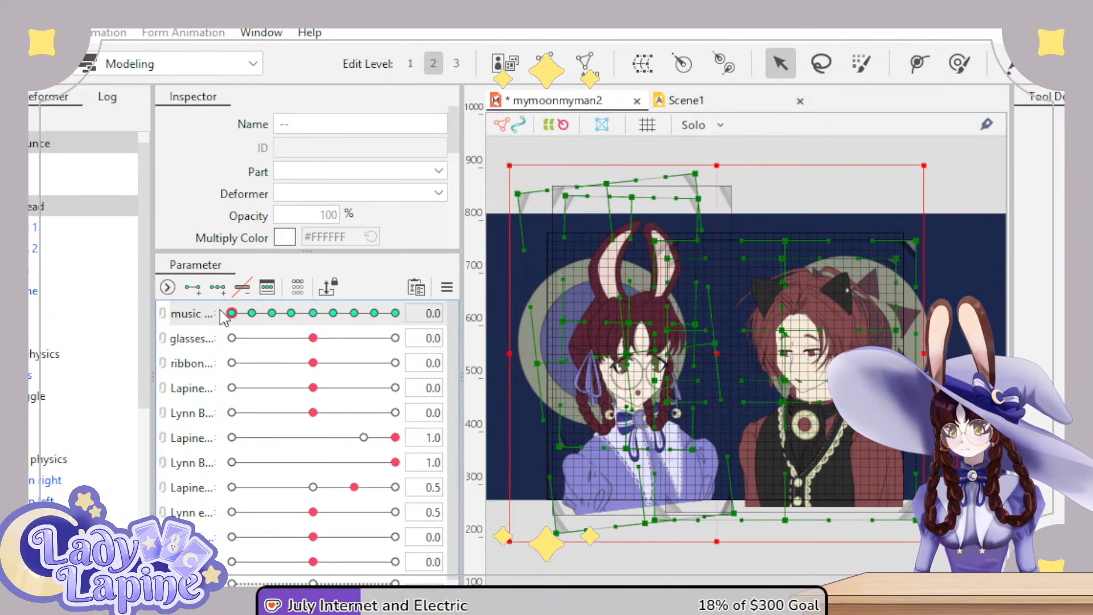
- Copy the bunny-eared character's deformer pose from music 2.5 onto the key at 3.5
click(313, 313)
drag(314, 314, 337, 320)
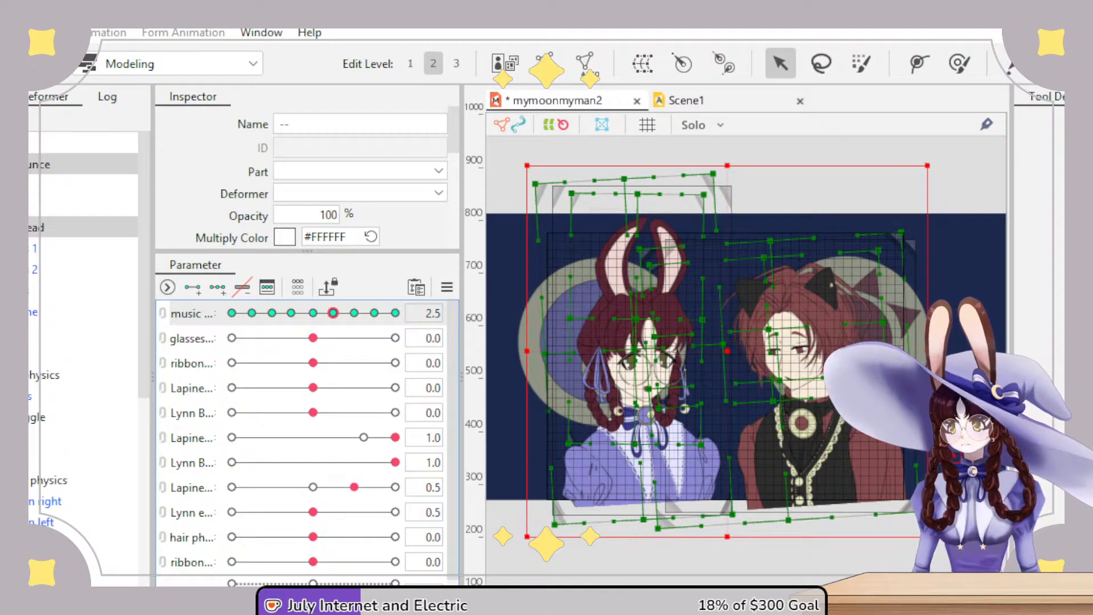
click(31, 170)
click(32, 231)
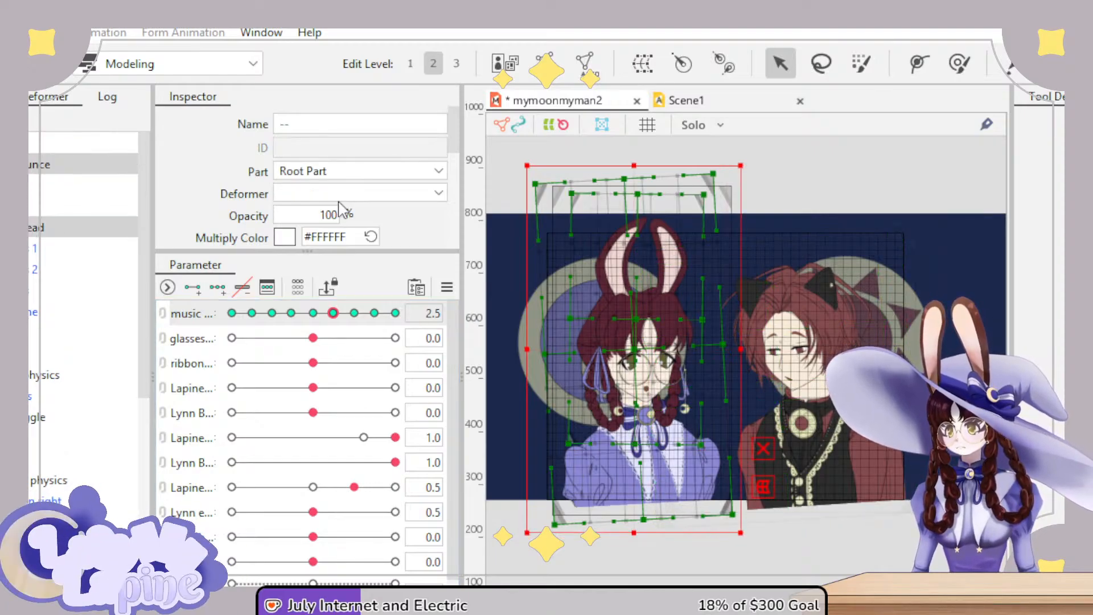
drag(506, 146, 789, 585)
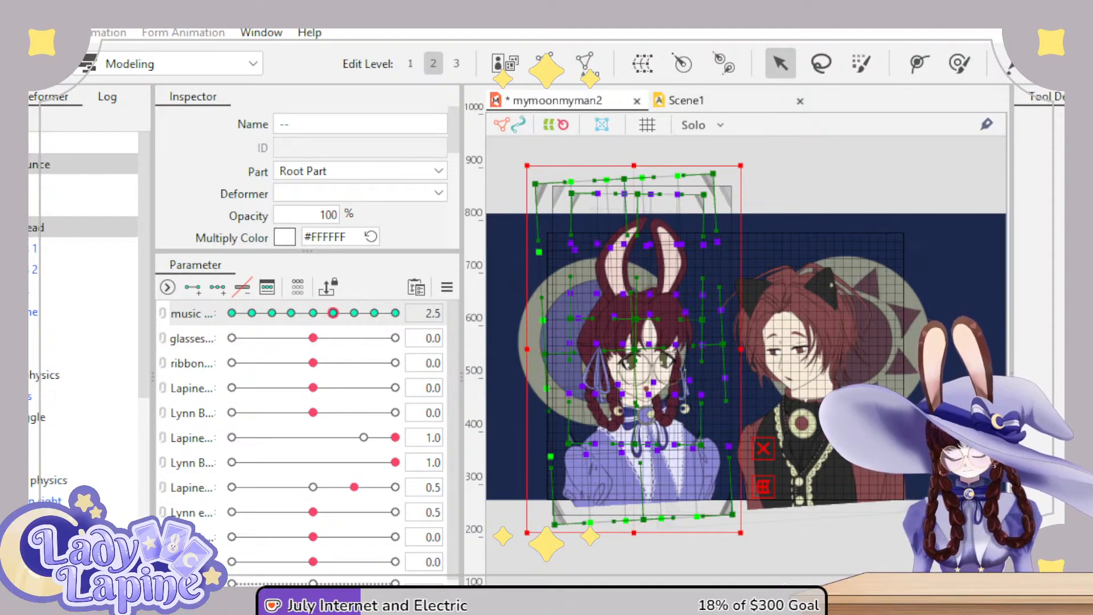
click(374, 313)
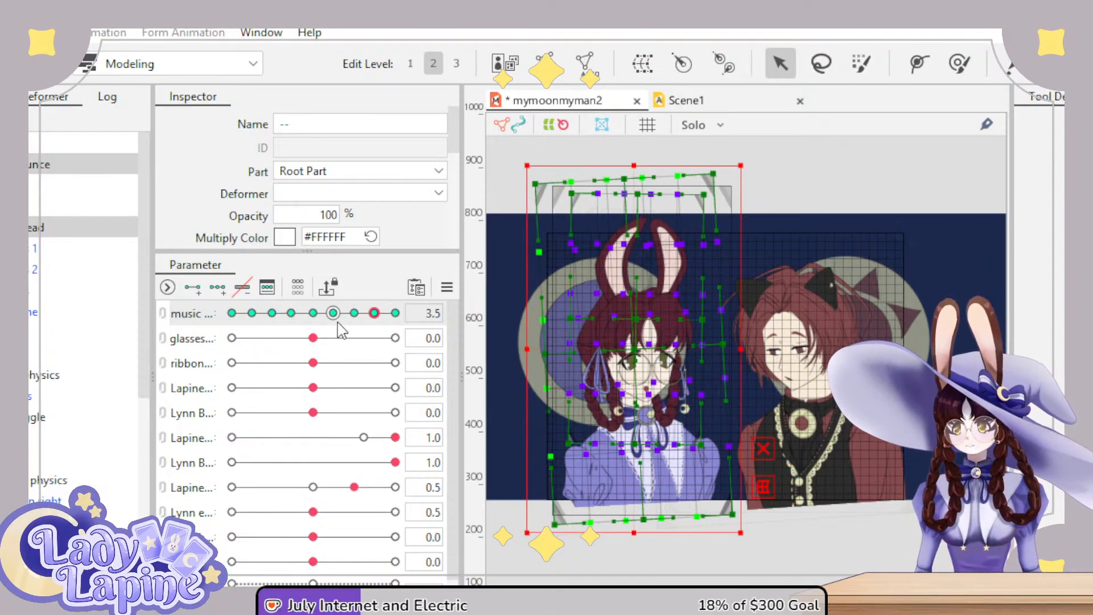
- Copy the bunny-eared character's deformer pose from music 2.0 onto the key at 4.0 and scrub back to 0.0
drag(374, 313, 313, 314)
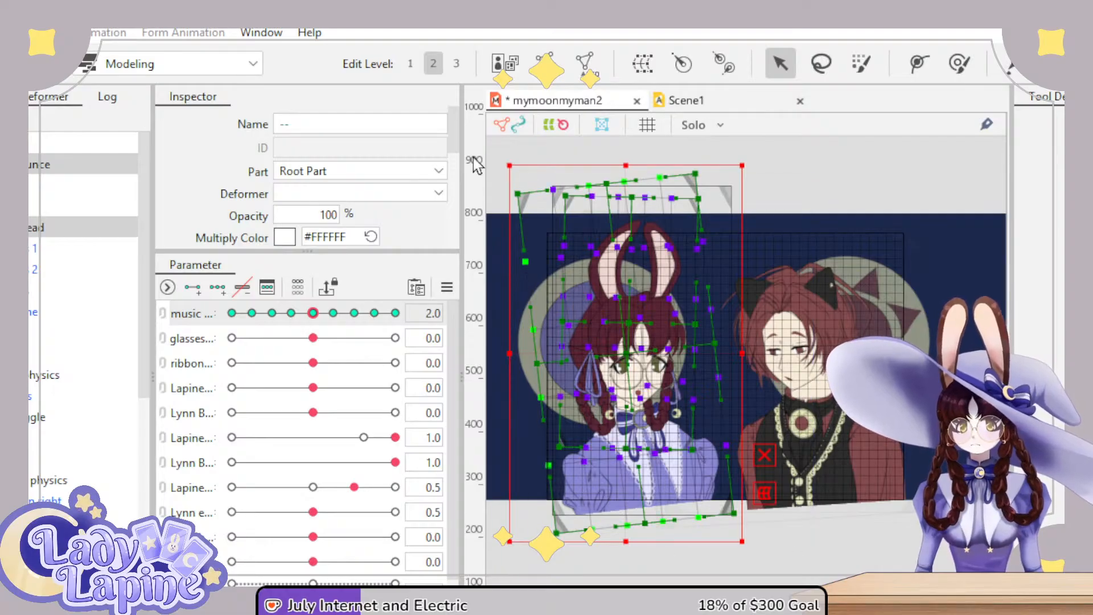
click(395, 313)
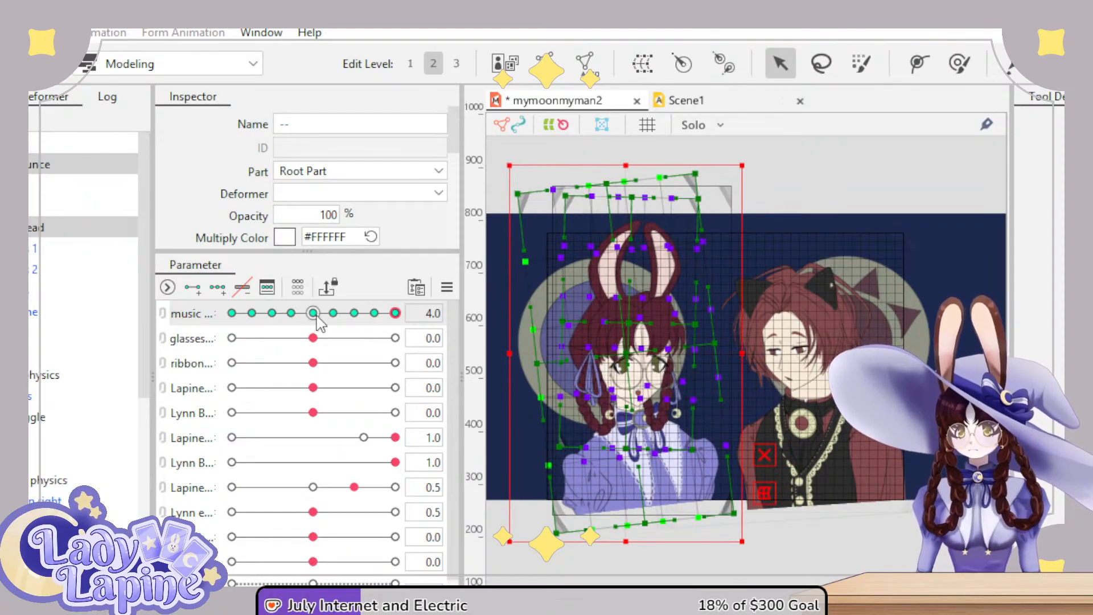
drag(393, 314, 181, 312)
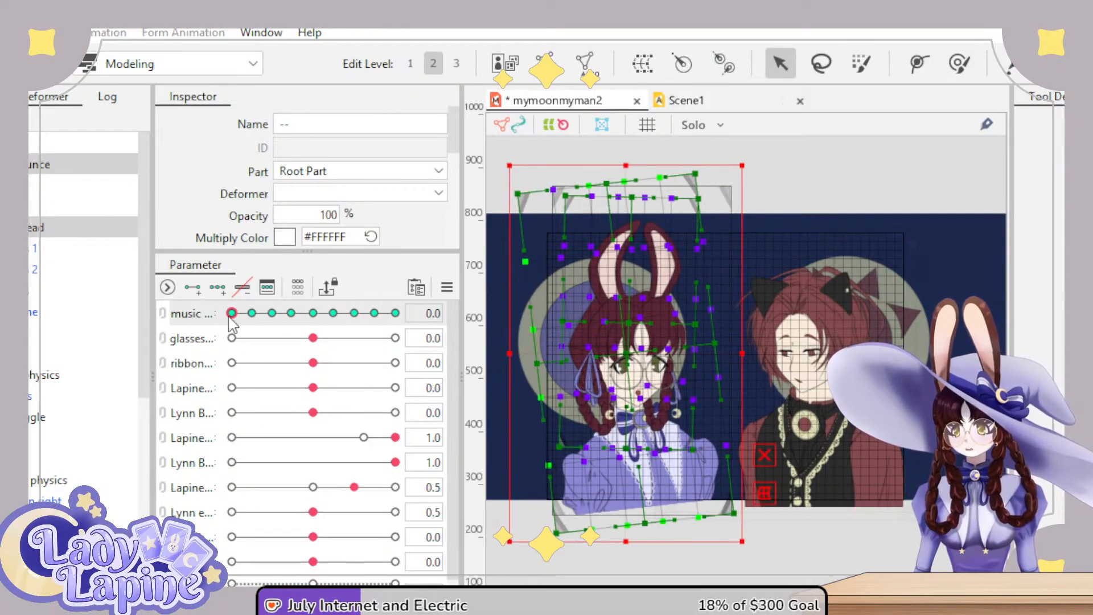
- Copy the cat-eared character's deformer pose from music 0.5 onto the key at 2.0 and scrub up to 4.0 to check the motion
click(252, 313)
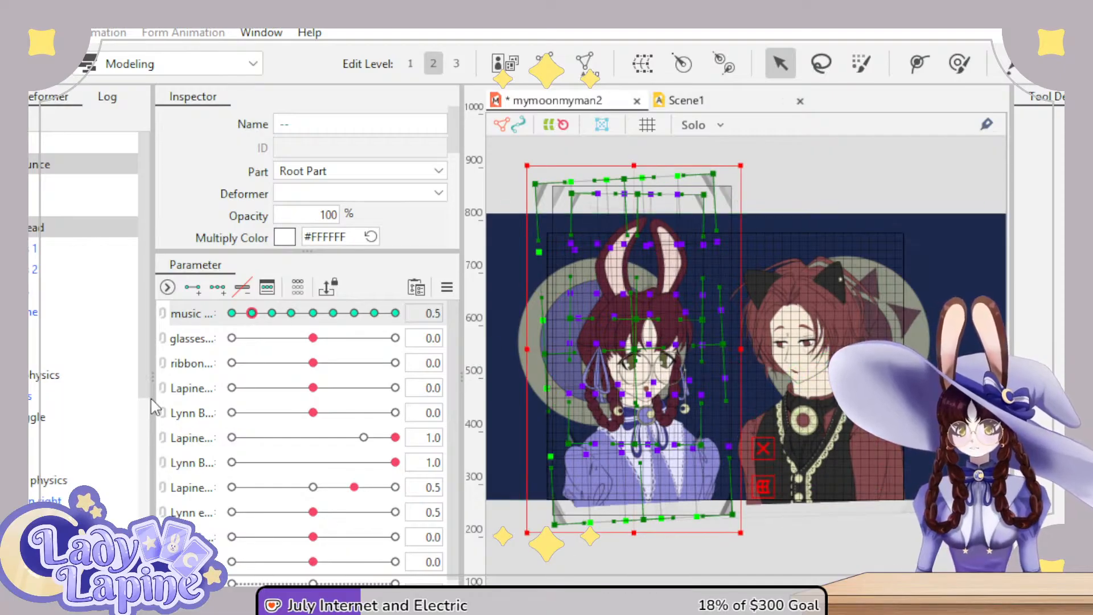
click(506, 316)
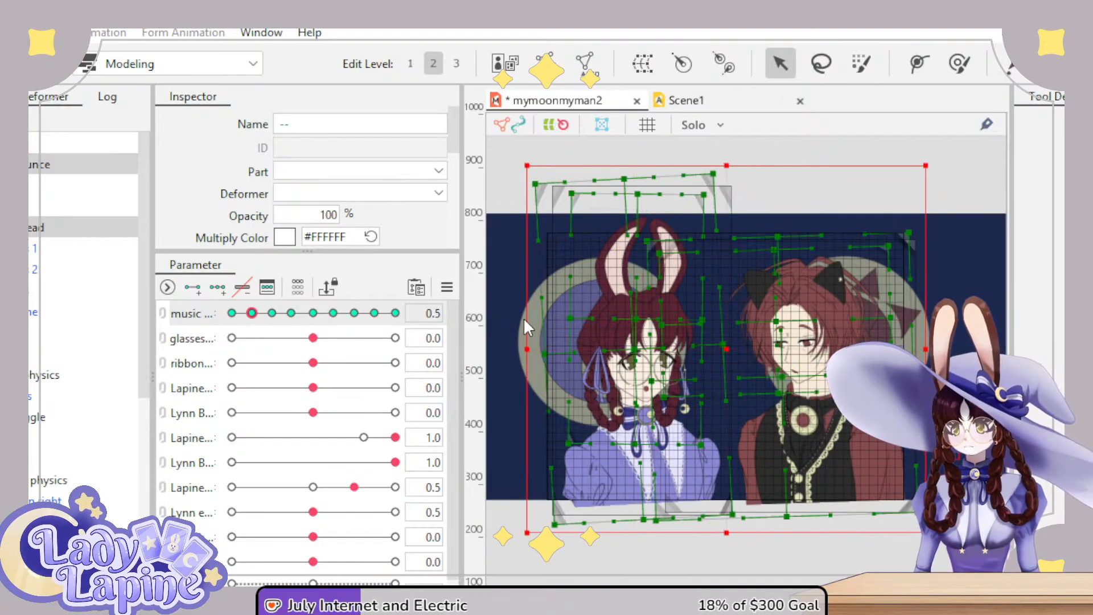
scroll(80, 426, down, 3)
scroll(81, 426, down, 3)
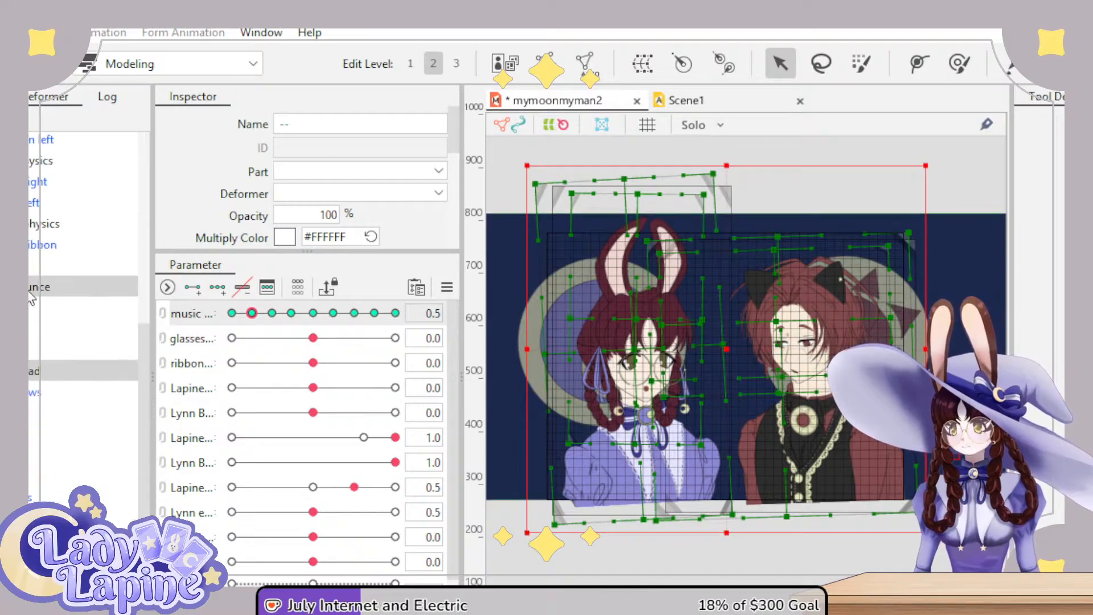
click(32, 296)
ctrl+click(35, 373)
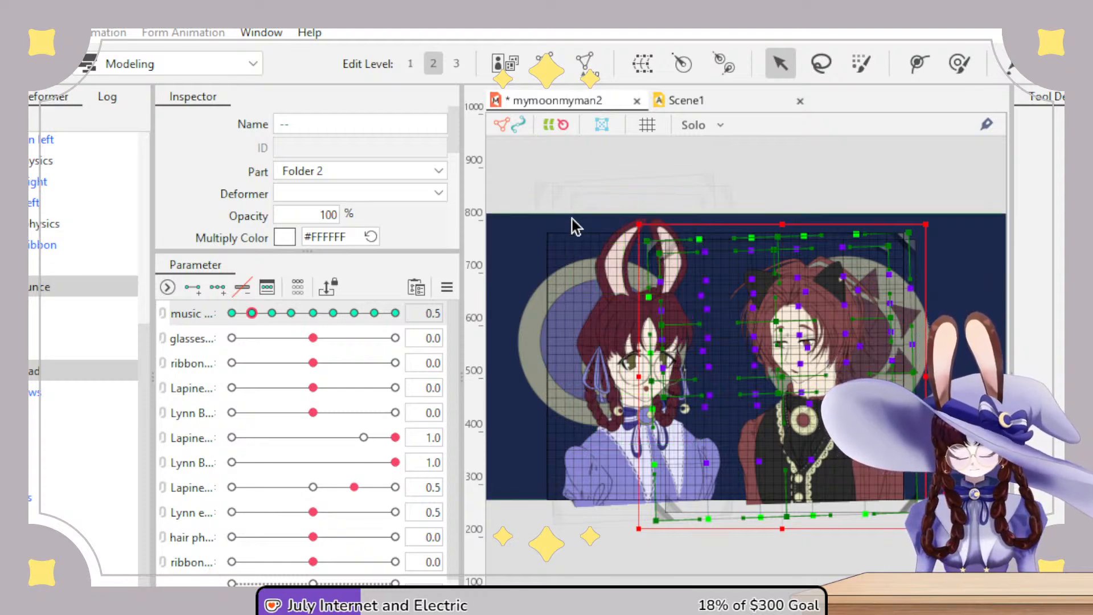
drag(252, 314, 295, 321)
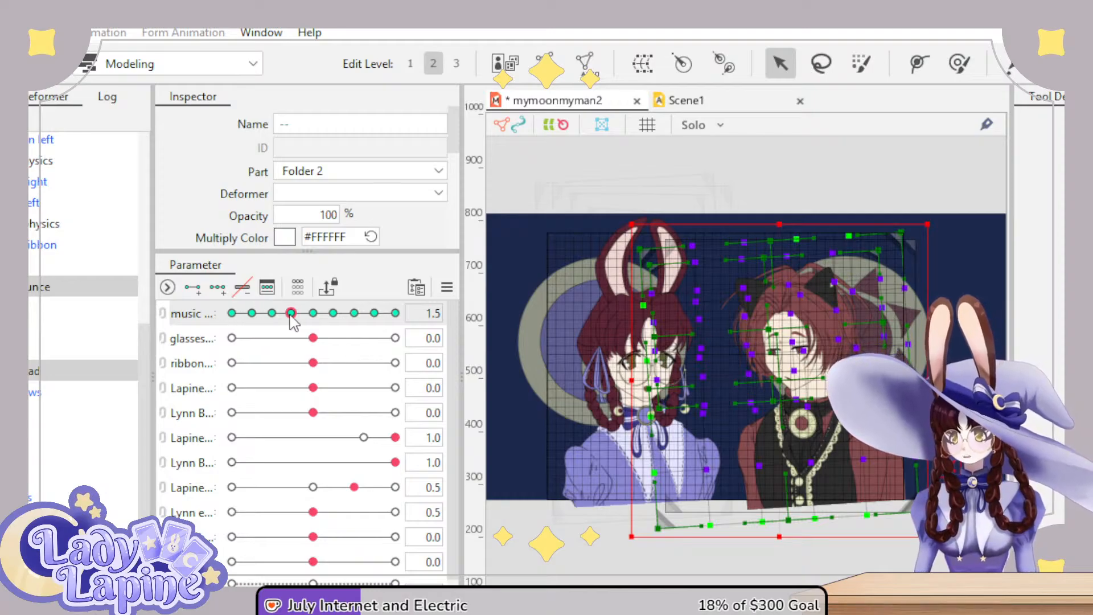
drag(290, 314, 313, 321)
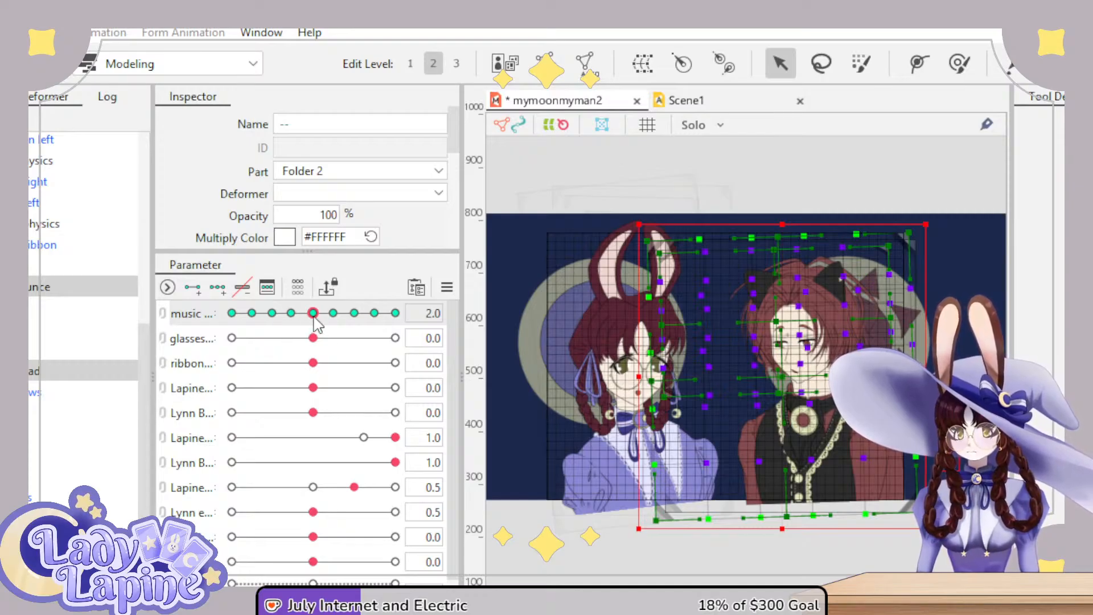
drag(313, 313, 291, 313)
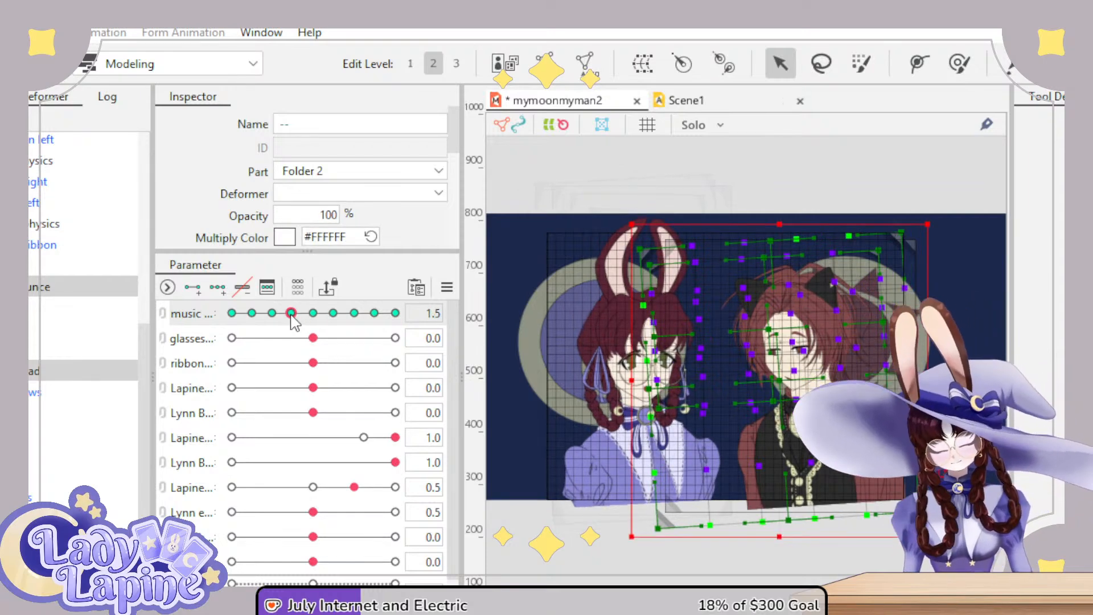
drag(291, 315, 426, 314)
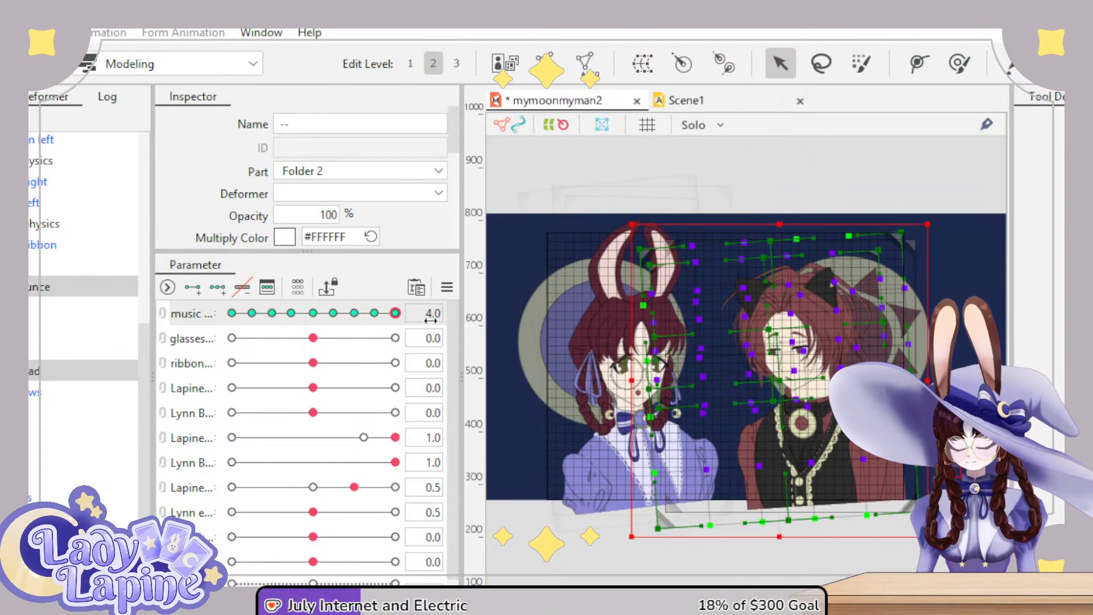